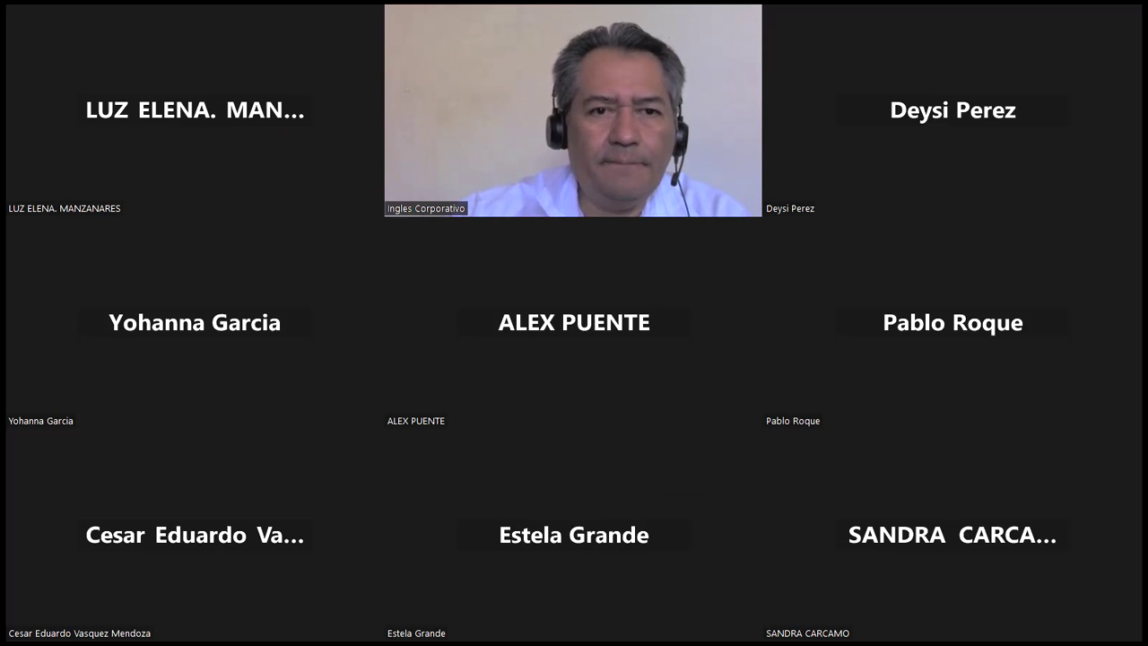
Step: Exit Zoom's full-screen gallery view to show the shared Windows desktop
key("Escape")
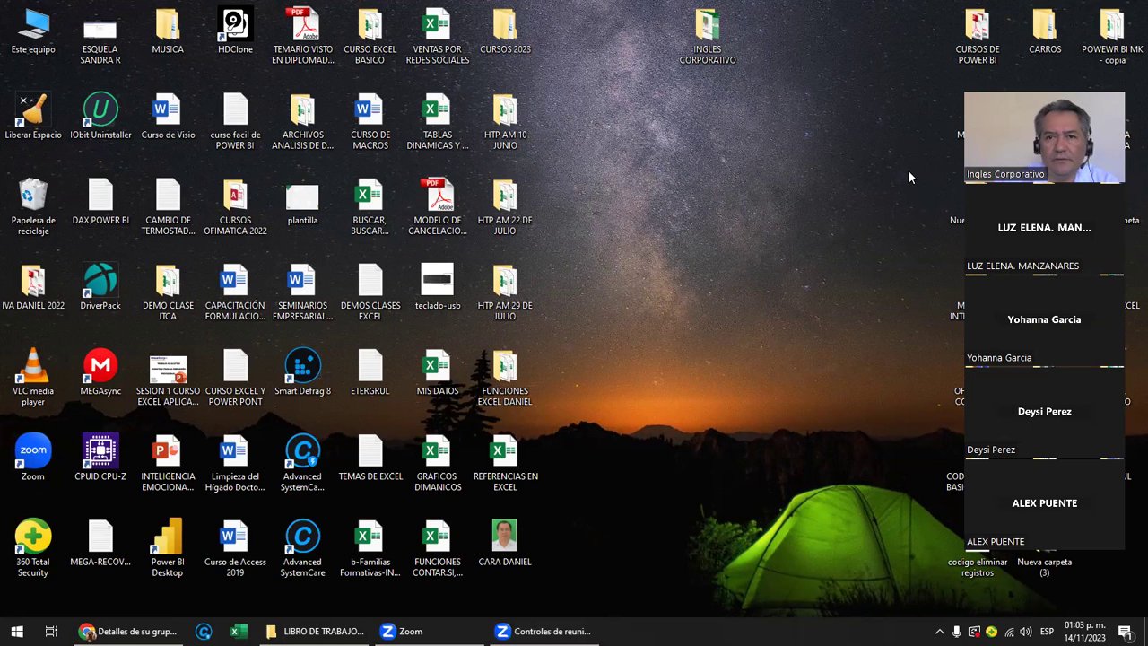
Step: Navigate INGLES CORPORATIVO > EXCEL INTERMEDIO 1 PM > LIBRO DE TRABAJO EXCEL INTERMEDIO in File Explorer
double_click(702, 47)
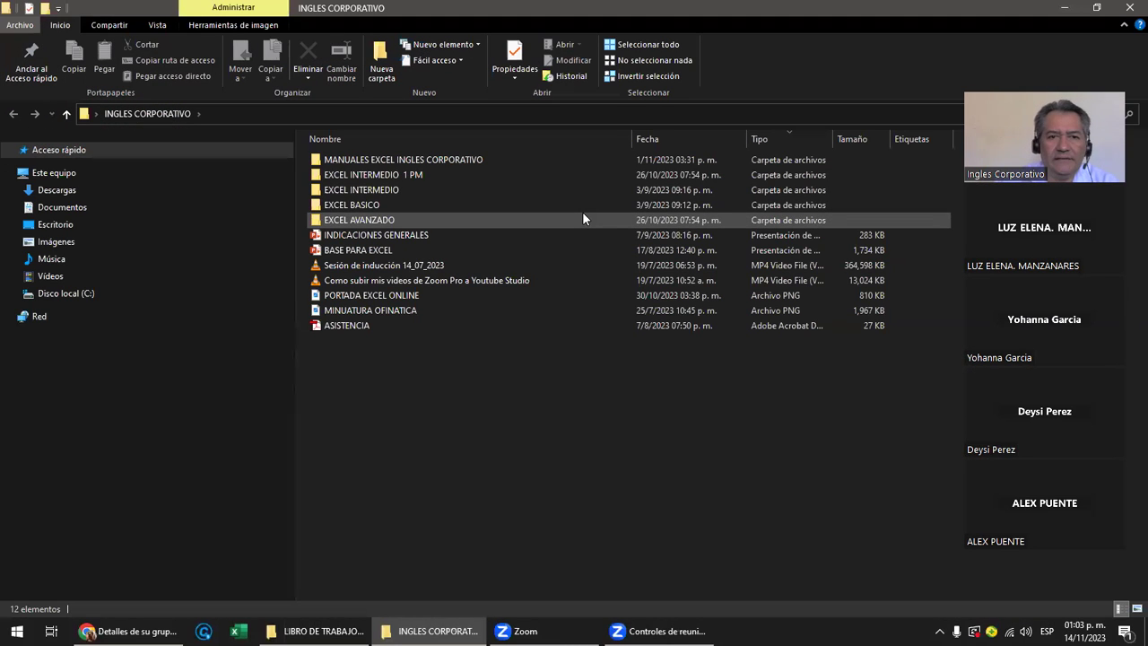
double_click(412, 175)
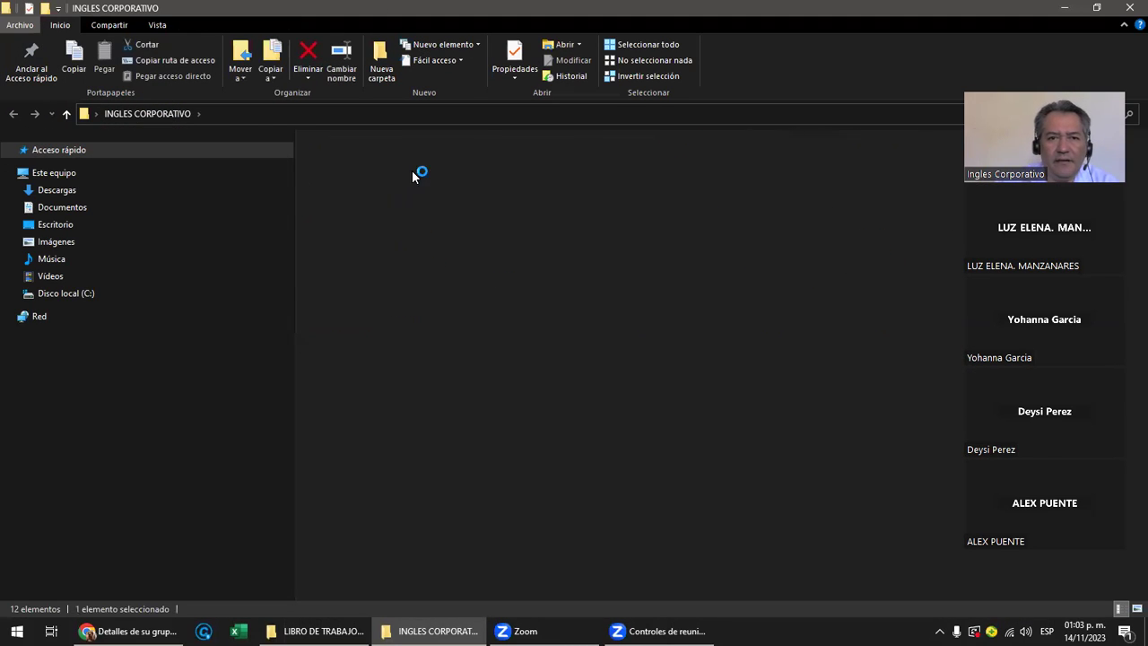
left_click(415, 176)
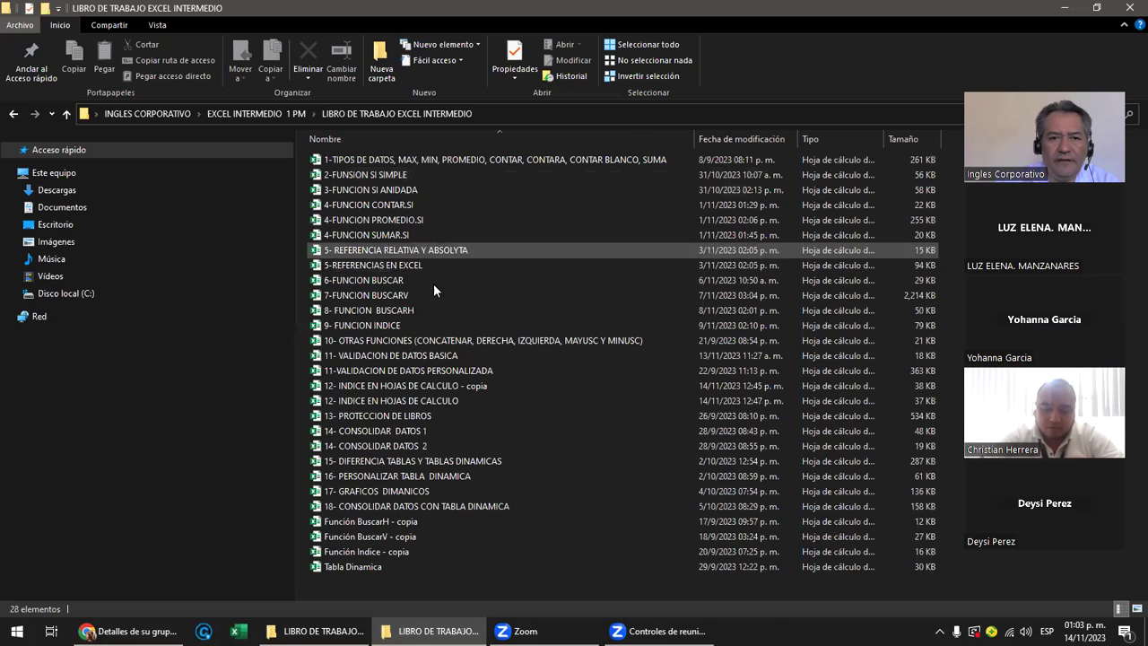
Step: Open '12- INDICE EN HOJAS DE CALCULO - copia' with Habilitar edición, then switch to the browser
double_click(454, 386)
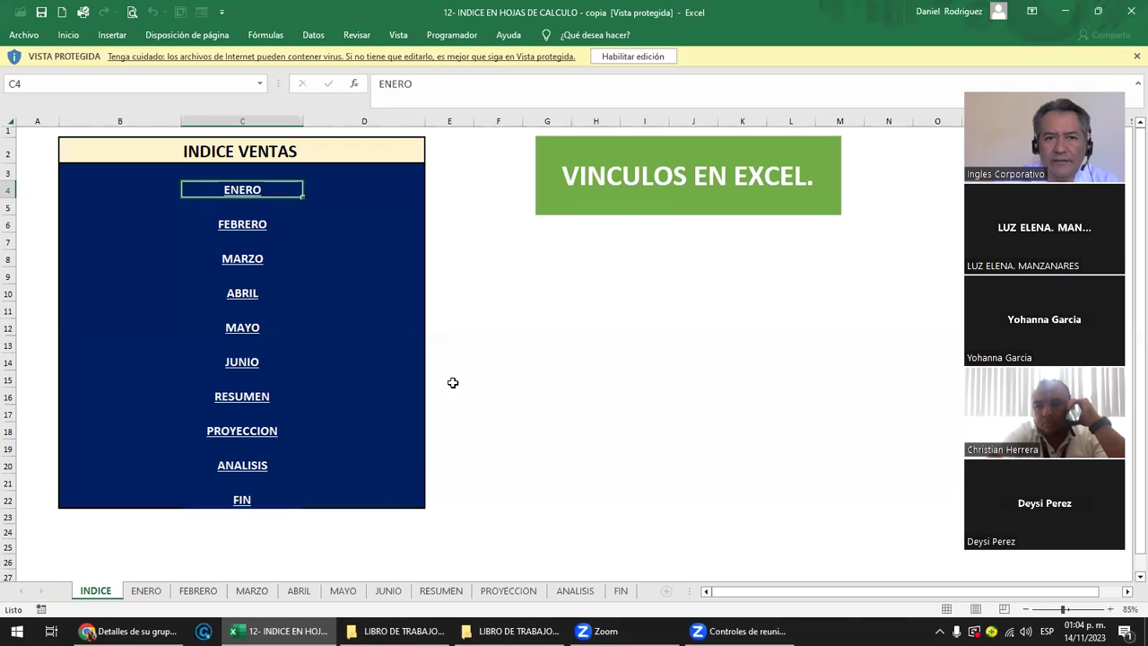
left_click(639, 56)
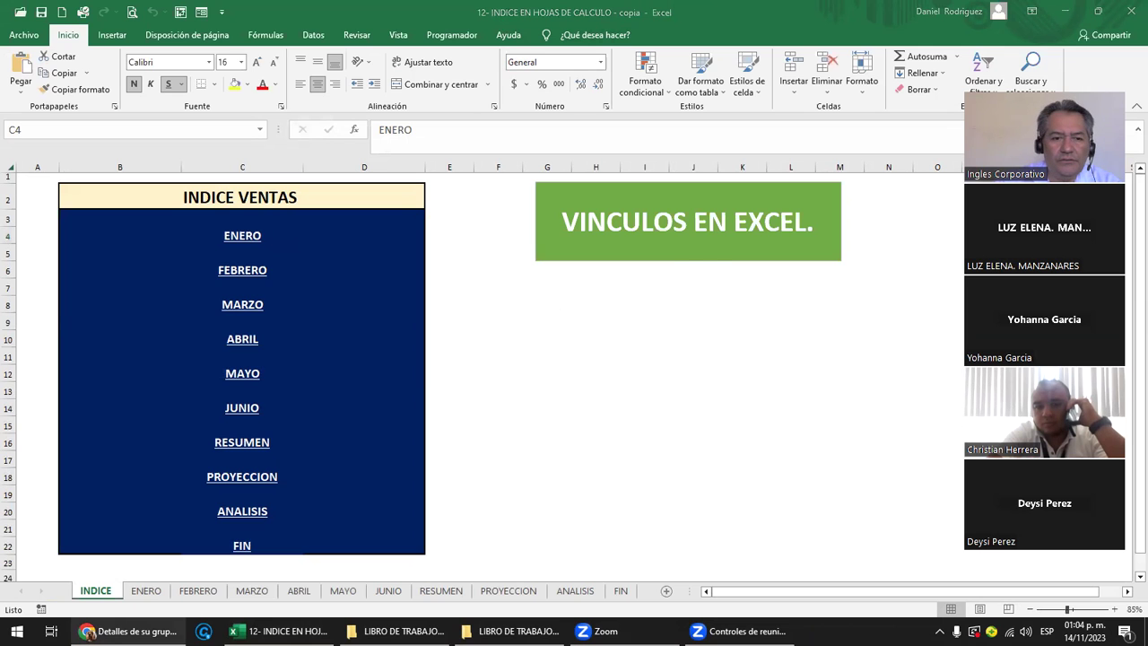
left_click(131, 631)
Step: Bring up the lesson 3.4 Creación de indices con vinculos course tab and skim it
left_click(244, 18)
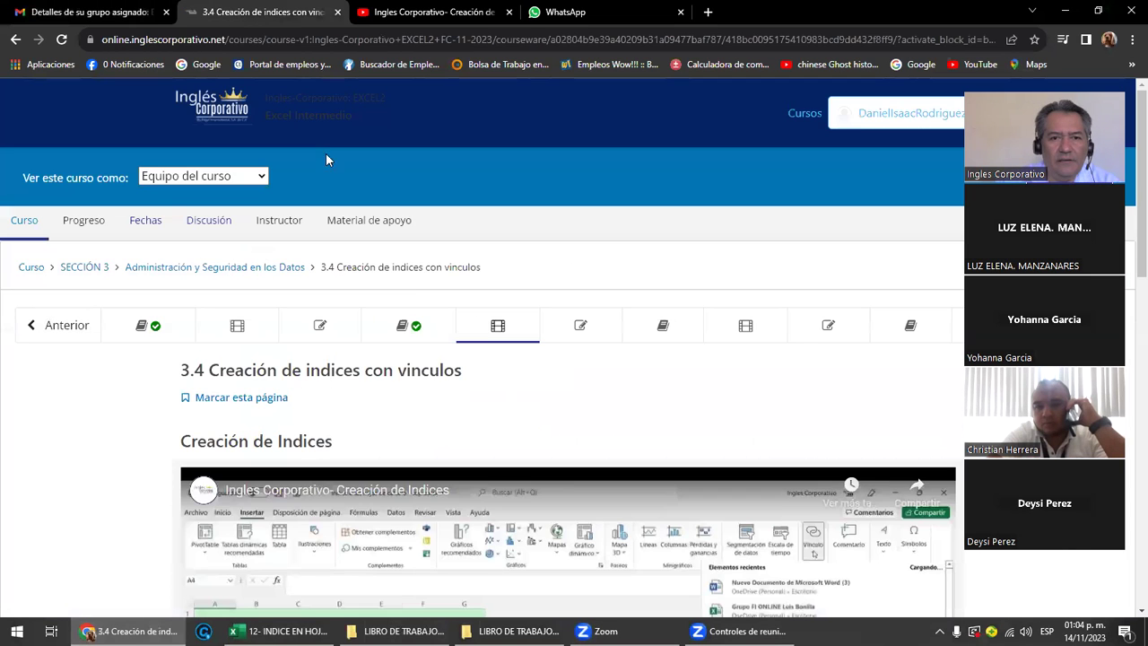
scroll(418, 330, "down", 1)
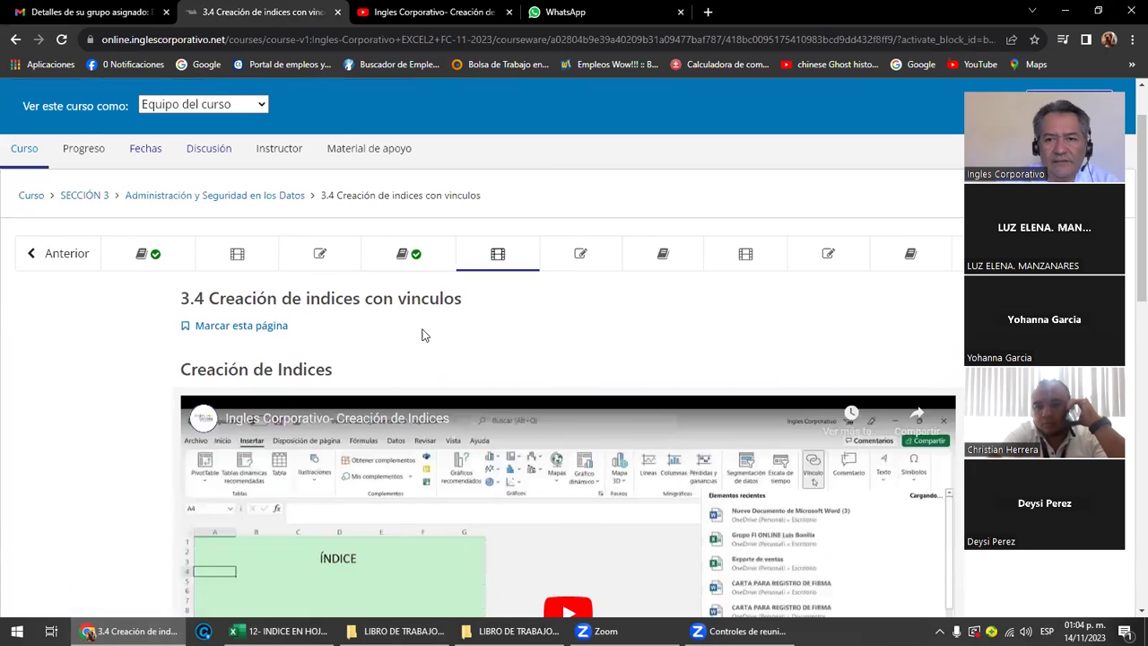
scroll(930, 251, "down", 1)
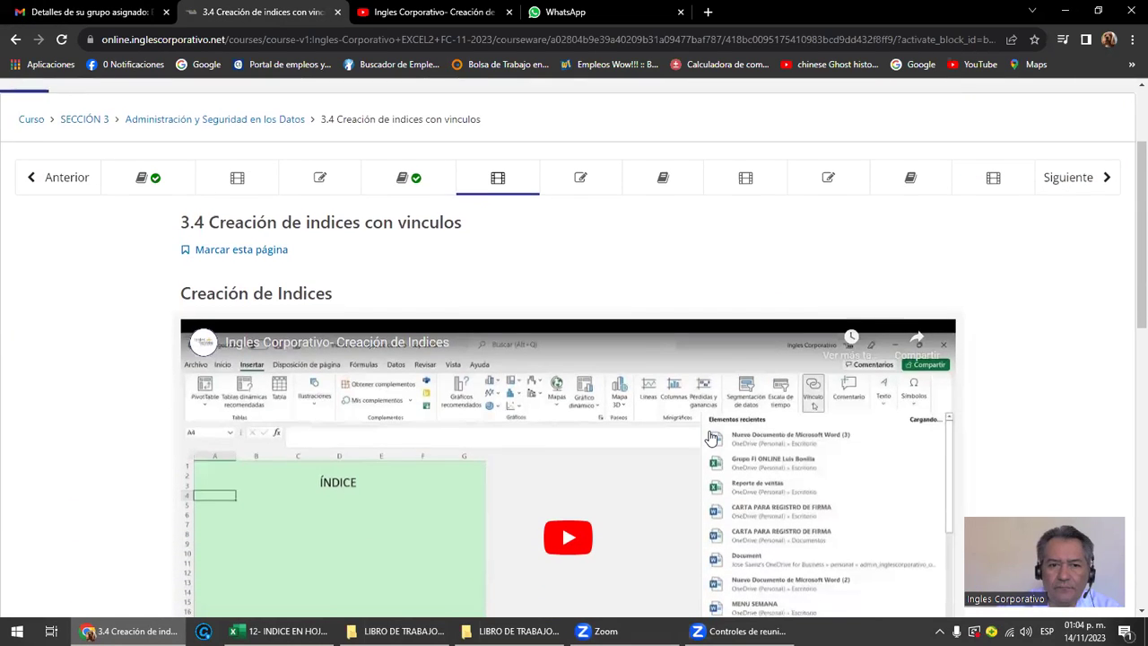
scroll(661, 436, "down", 2)
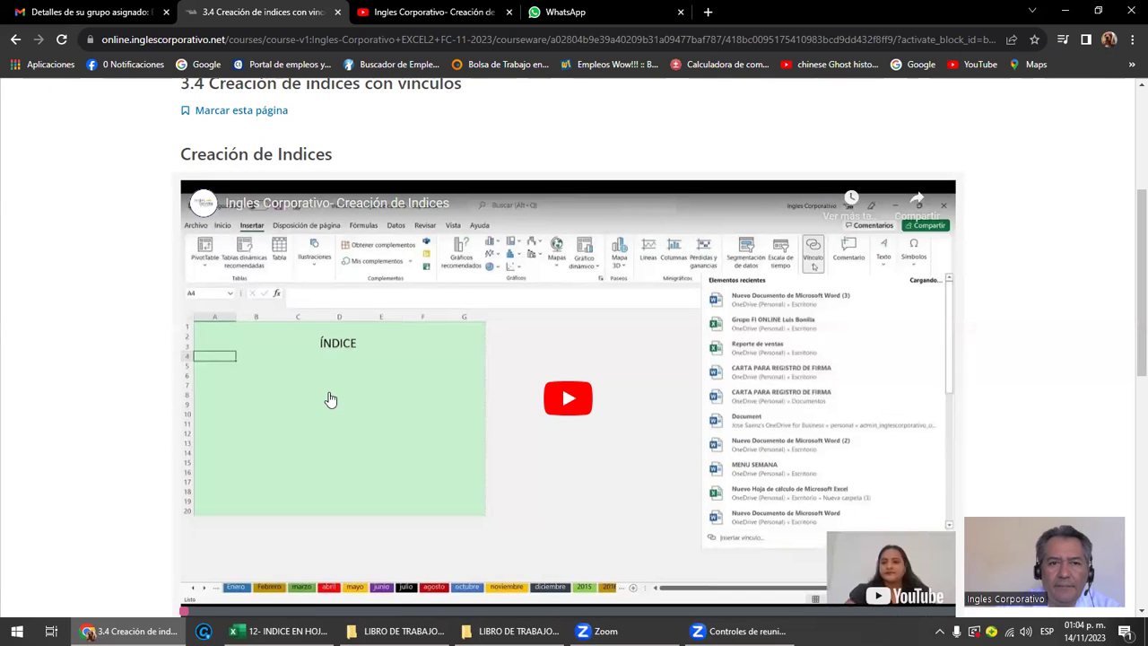
scroll(328, 397, "up", 1)
scroll(330, 399, "up", 3)
Step: Read through lesson 3.3 Objetivo de la lección on hyperlinks within a workbook
left_click(57, 182)
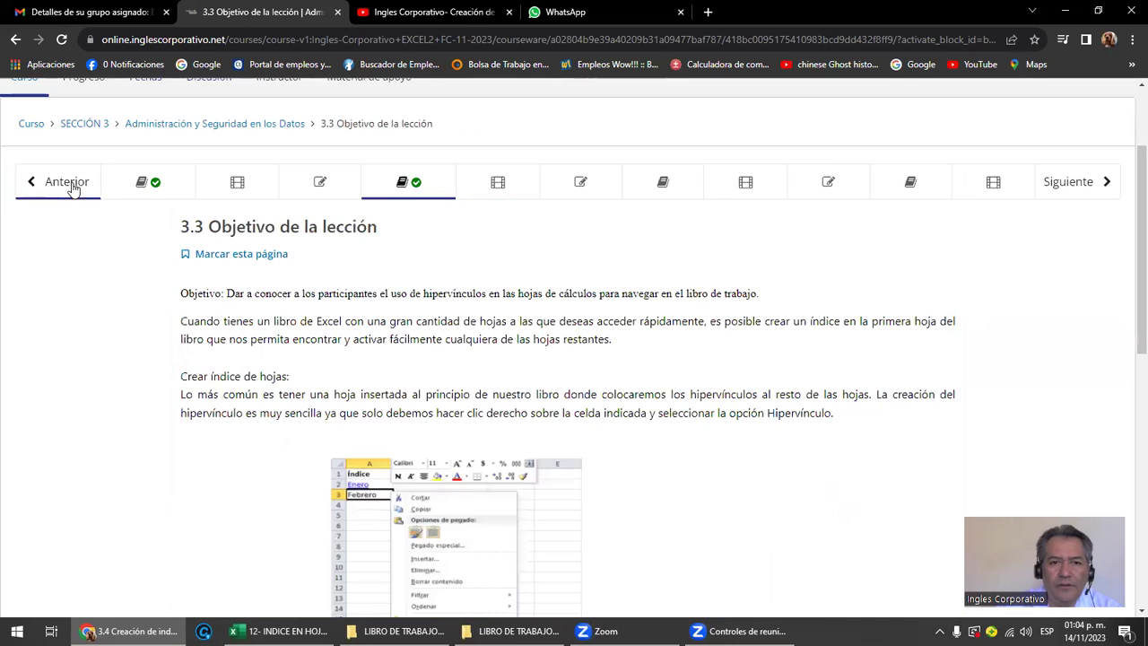
scroll(346, 405, "down", 2)
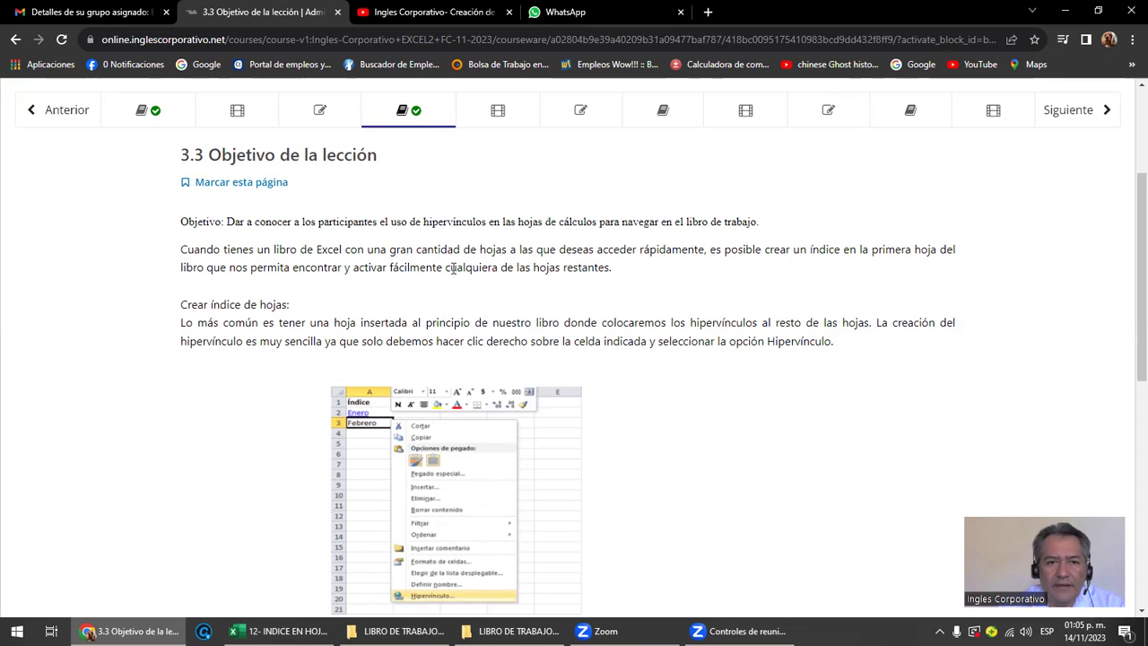
scroll(454, 268, "down", 2)
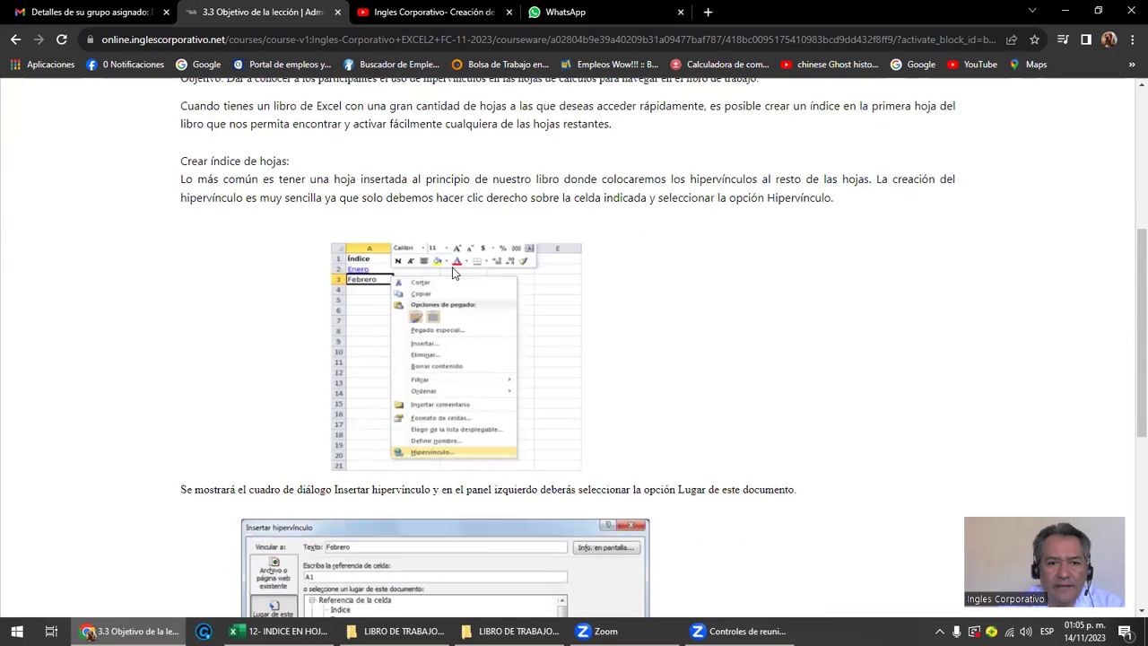
scroll(454, 271, "down", 2)
scroll(453, 273, "down", 3)
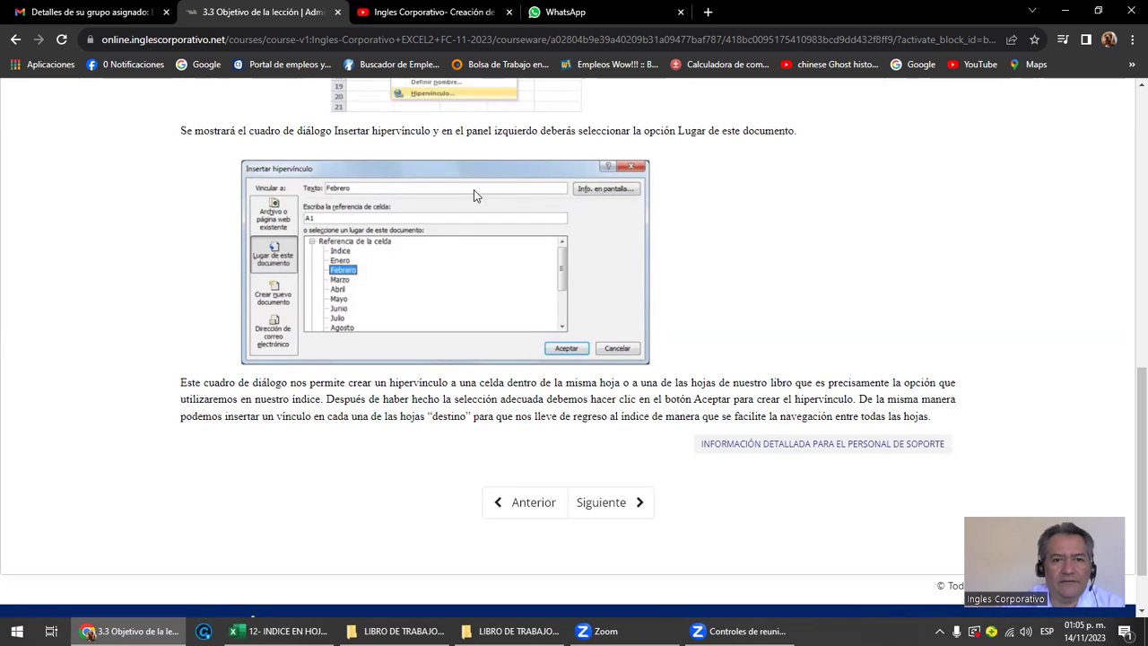
left_click(597, 507)
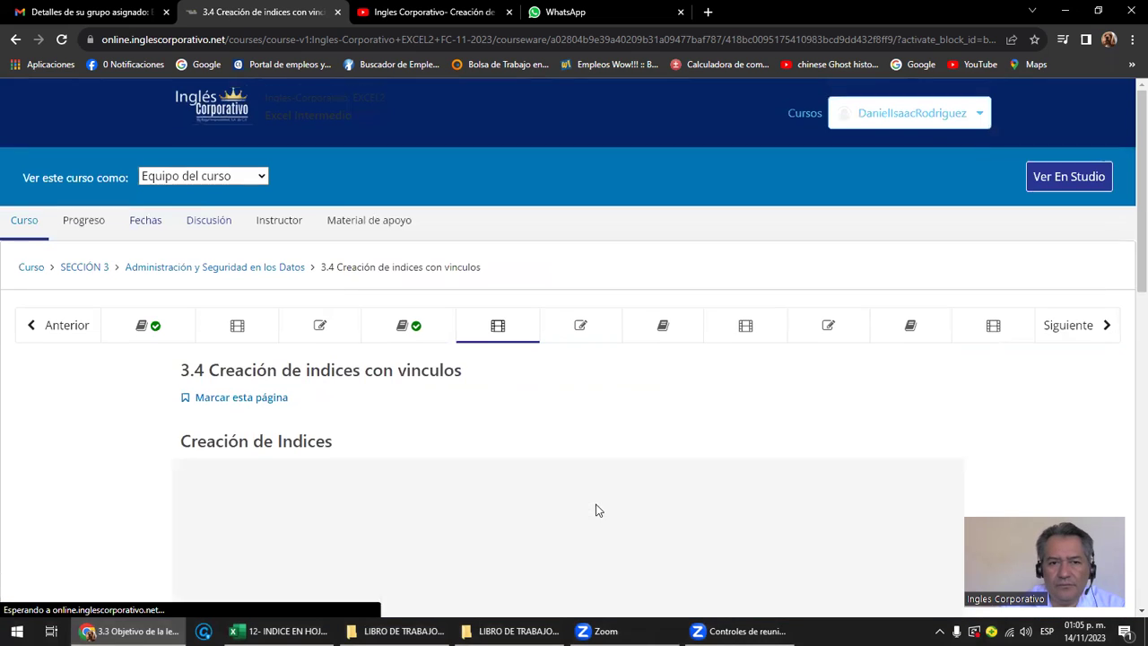
scroll(596, 503, "down", 2)
scroll(597, 509, "down", 2)
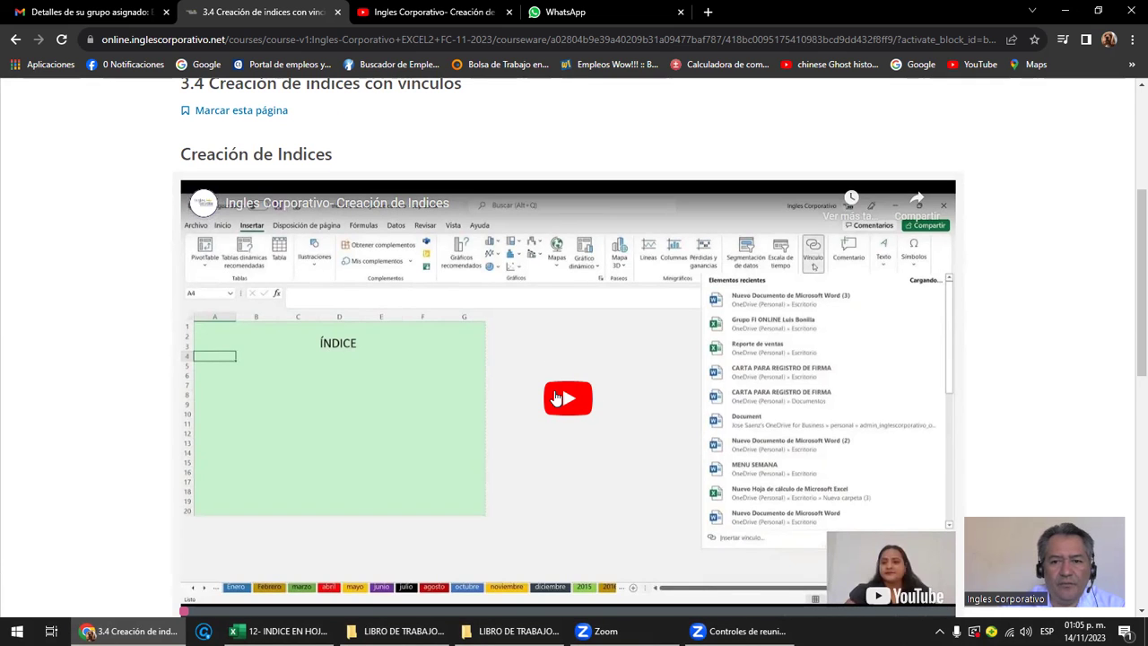
scroll(529, 385, "down", 1)
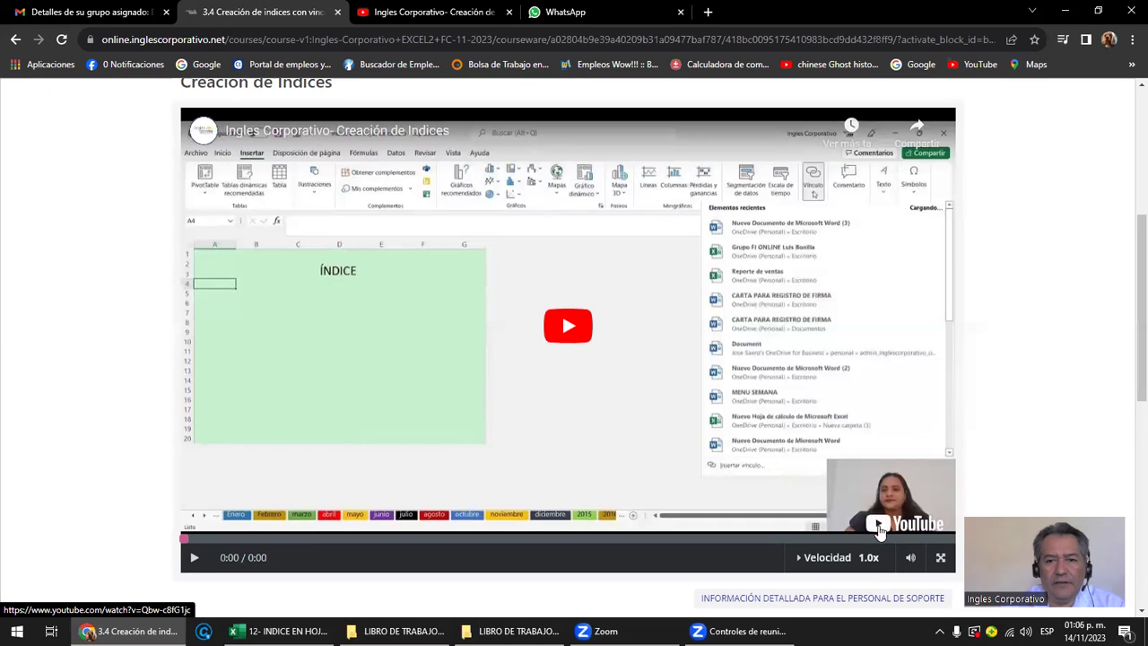
scroll(615, 451, "down", 2)
scroll(589, 465, "down", 1)
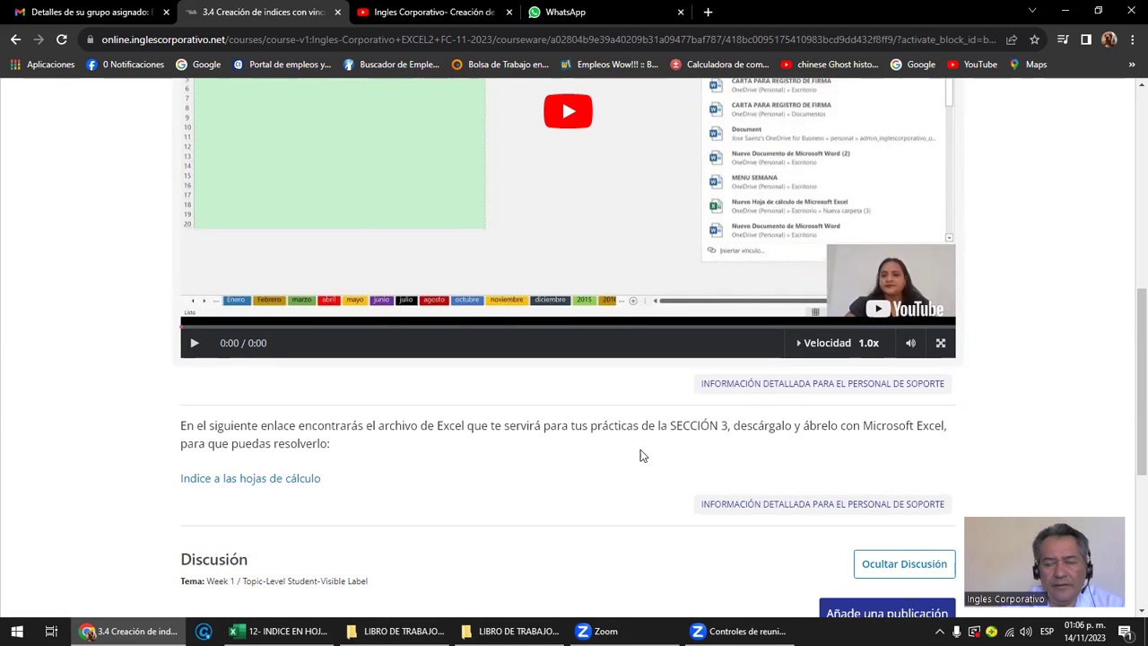
scroll(476, 547, "down", 2)
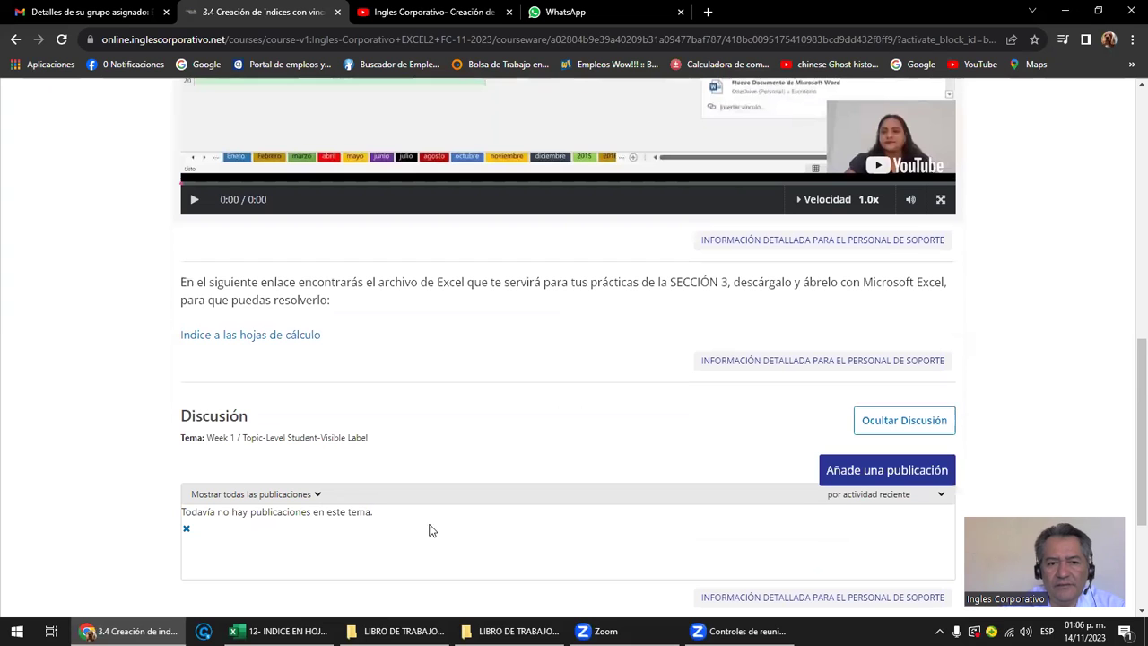
scroll(594, 443, "up", 2)
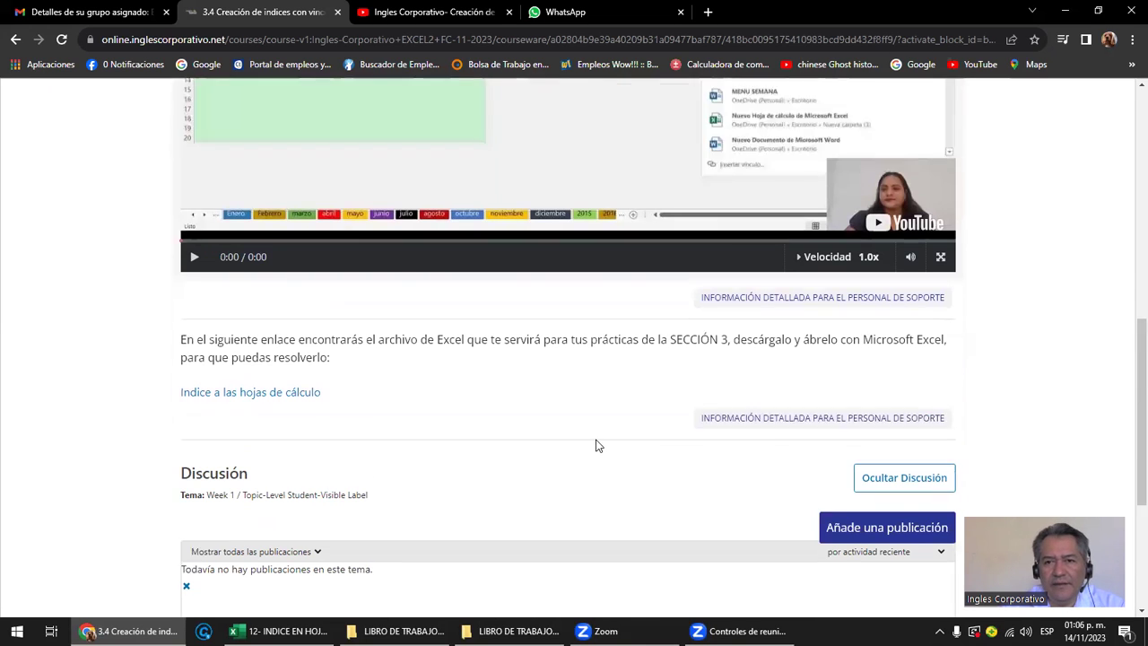
scroll(594, 443, "up", 6)
Step: Advance to the 33-point 3.5 Laboratorio 2 quiz and scroll through its hyperlink questions
left_click(1076, 332)
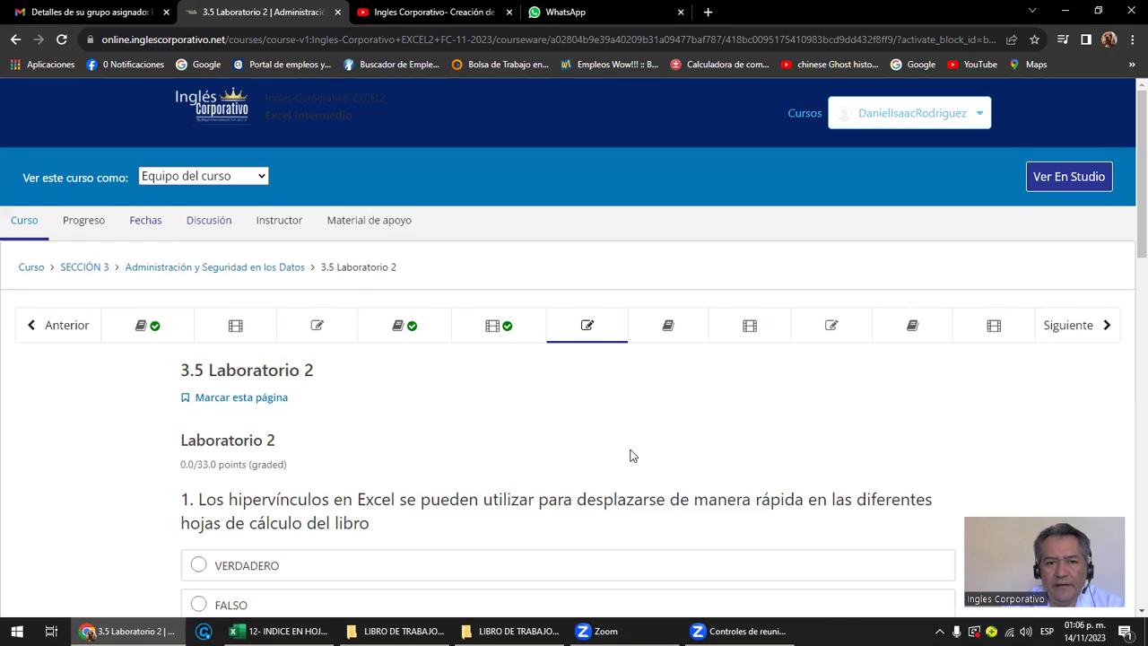
scroll(631, 455, "down", 2)
scroll(630, 454, "down", 1)
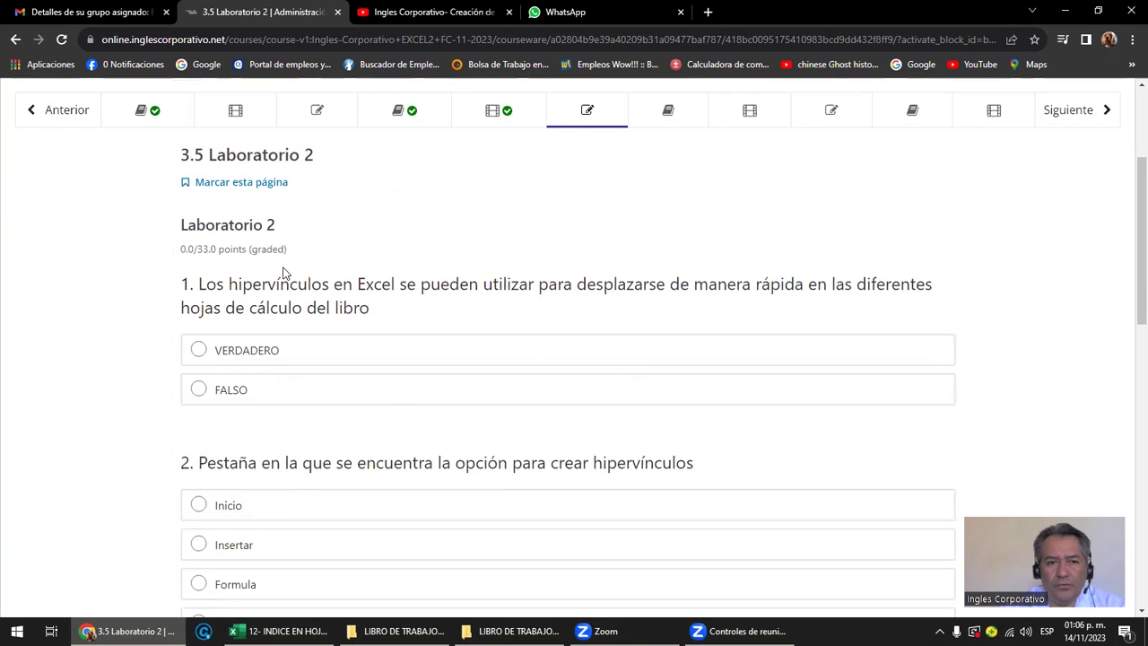
scroll(283, 278, "down", 2)
scroll(290, 303, "down", 3)
scroll(291, 303, "down", 2)
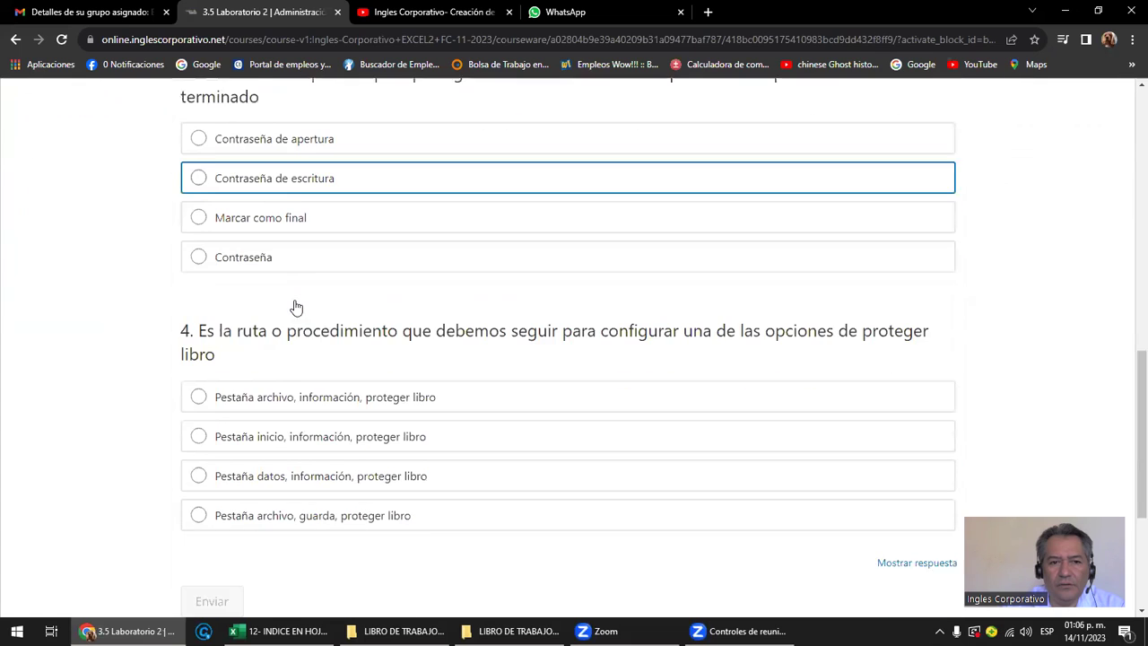
scroll(295, 302, "down", 2)
scroll(294, 304, "up", 4)
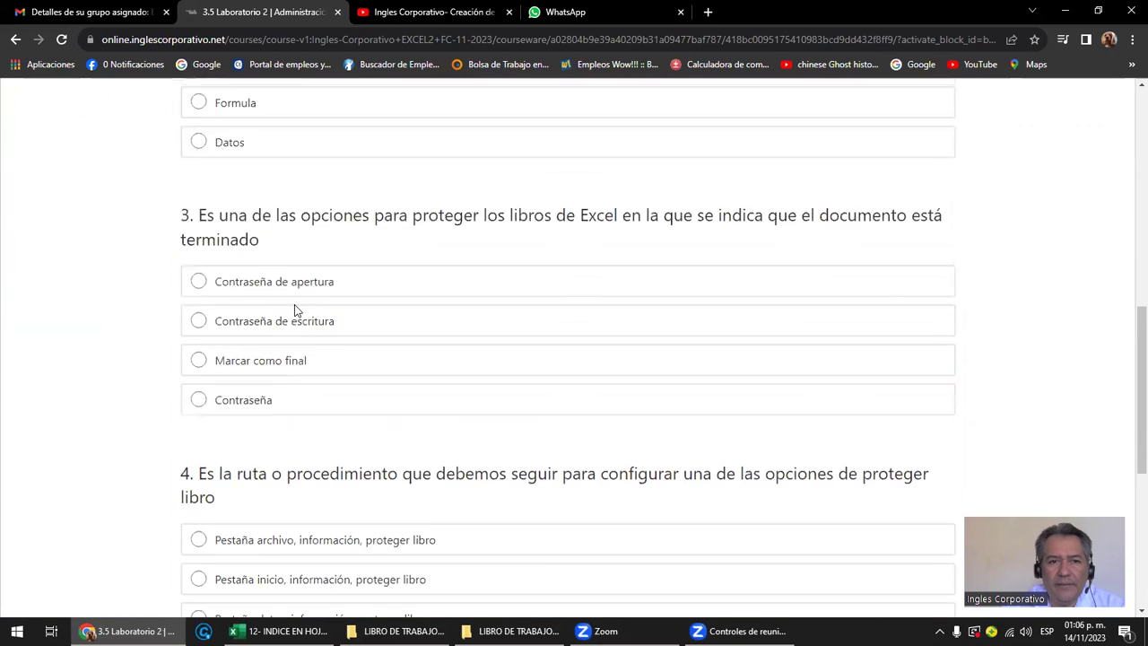
scroll(295, 304, "up", 3)
scroll(296, 312, "up", 2)
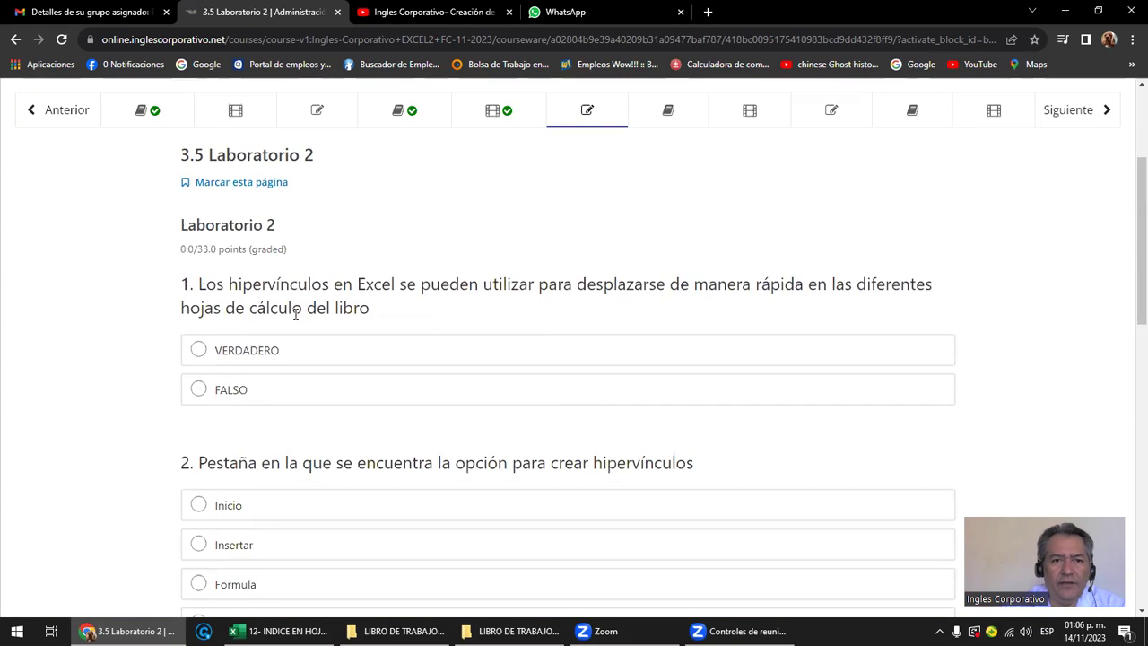
scroll(296, 314, "down", 1)
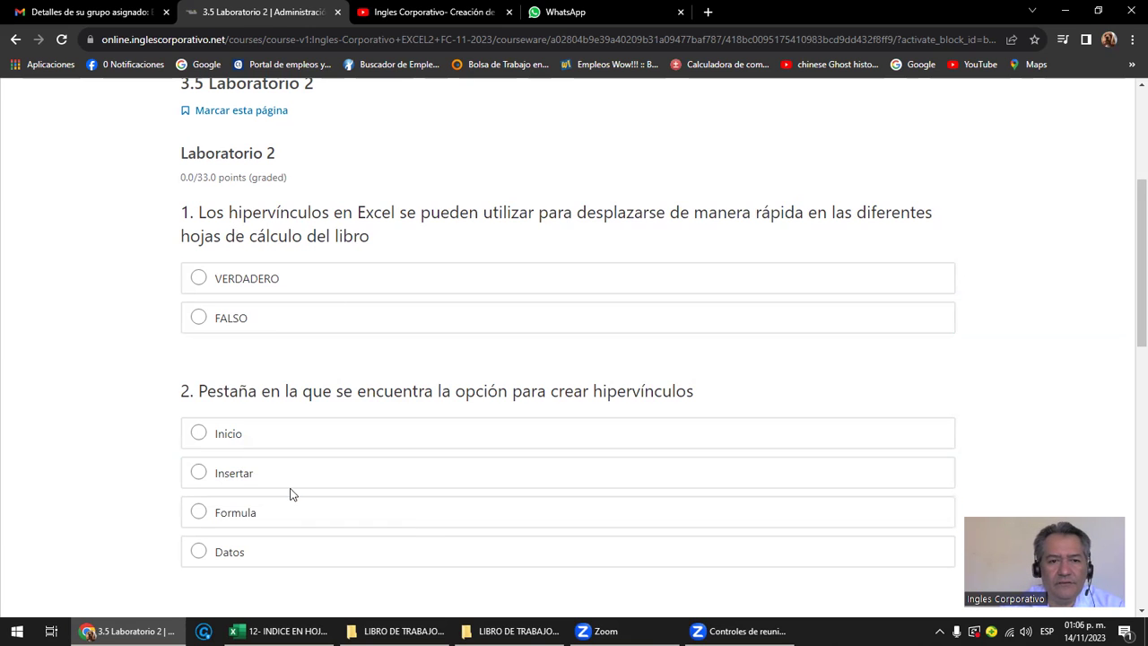
scroll(289, 493, "up", 3)
scroll(287, 488, "up", 1)
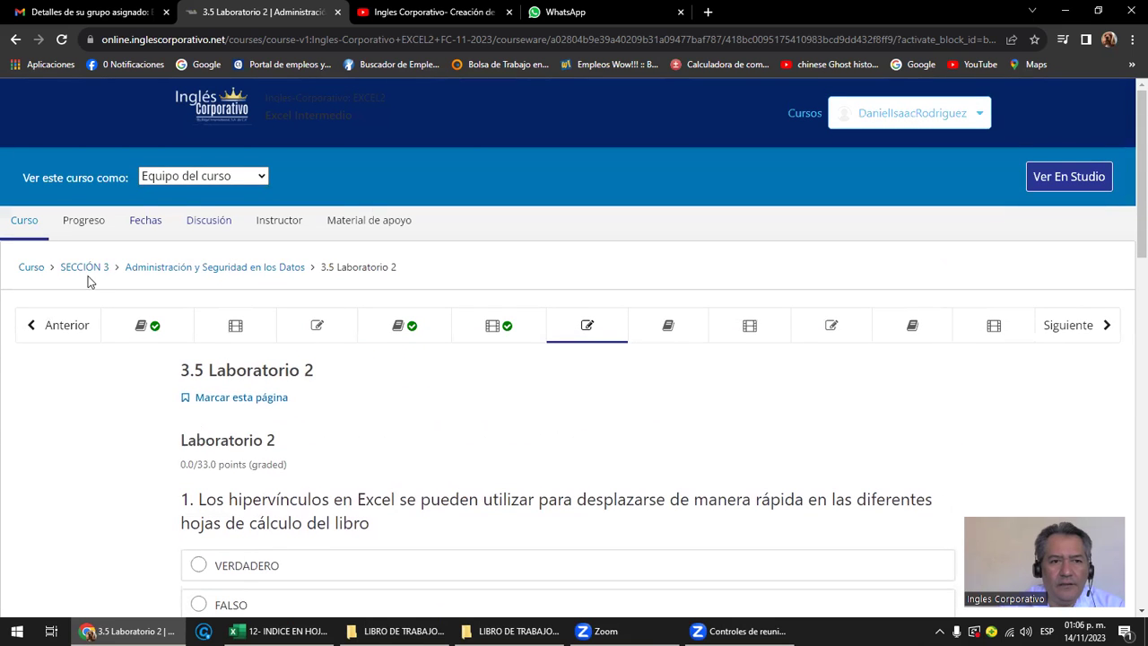
Step: Go back to lesson 3.3 to reread it, then return to the Excel index workbook
left_click(66, 327)
left_click(68, 330)
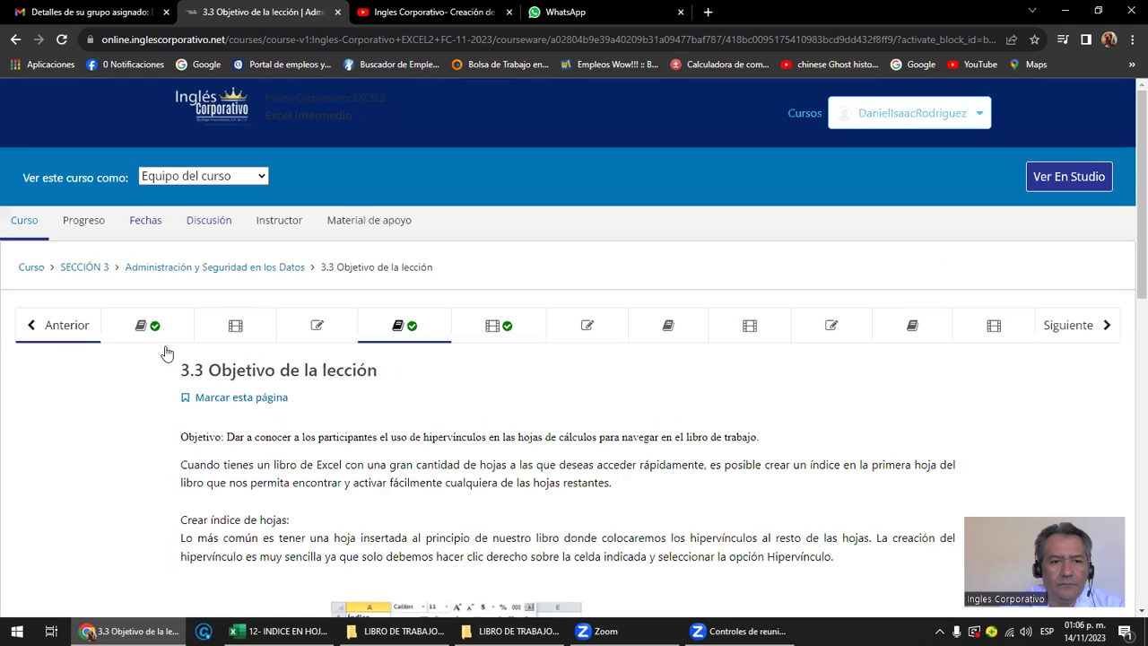
scroll(425, 428, "down", 3)
scroll(409, 427, "down", 1)
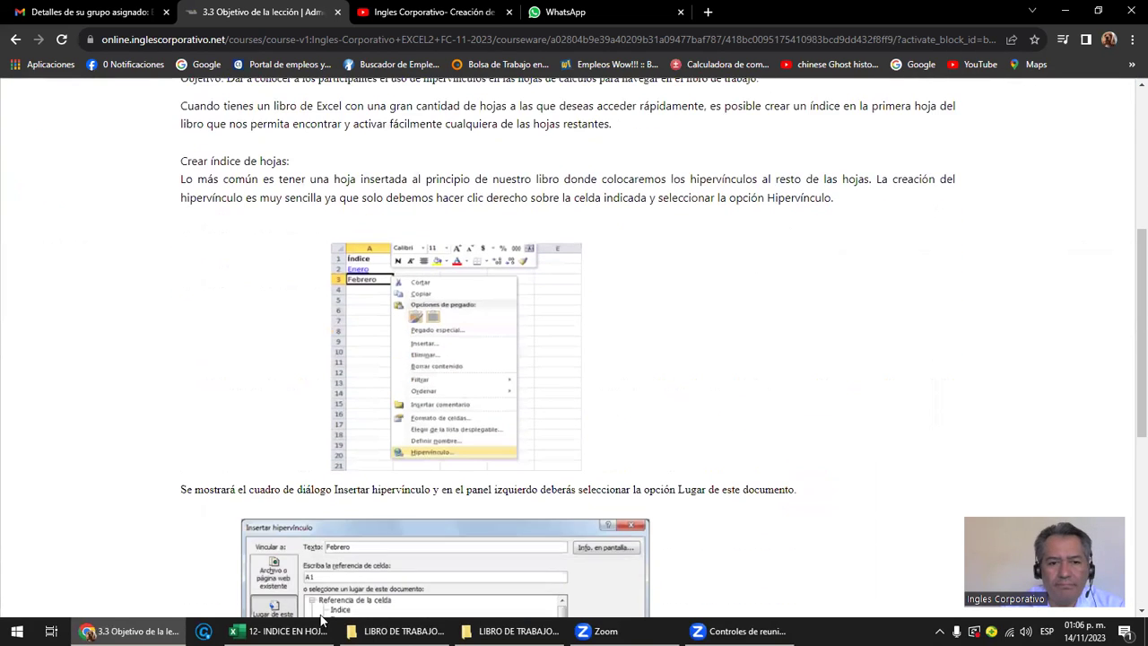
left_click(278, 631)
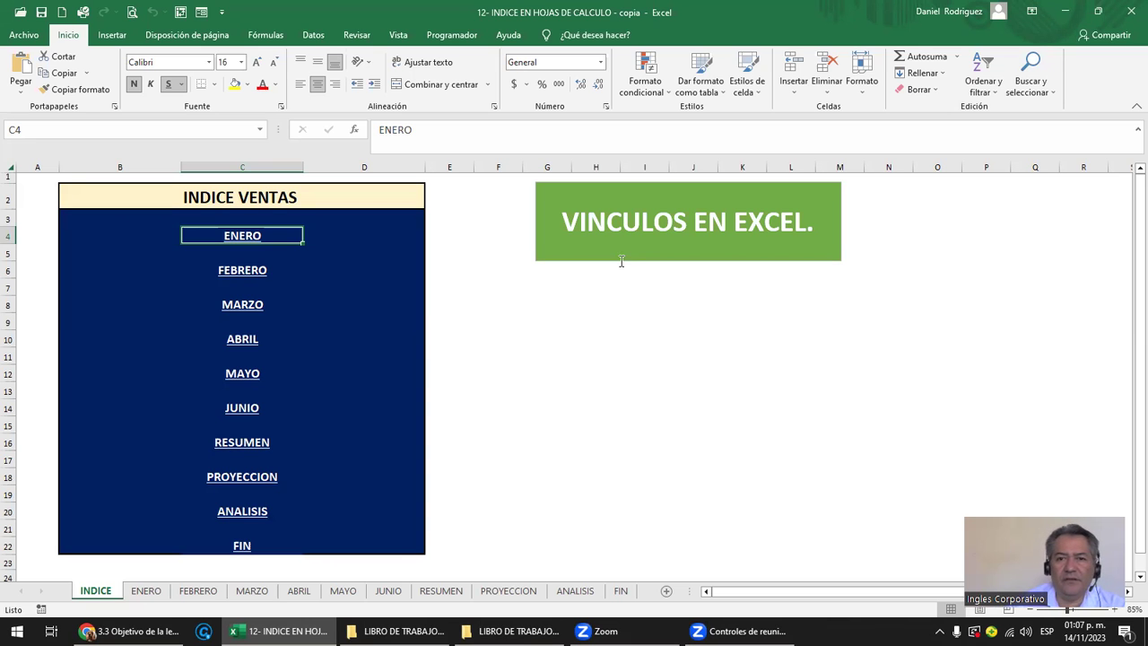
Step: On the ENERO sheet, select the seller names and branch sales block B4:G12
left_click(143, 592)
left_click(124, 232)
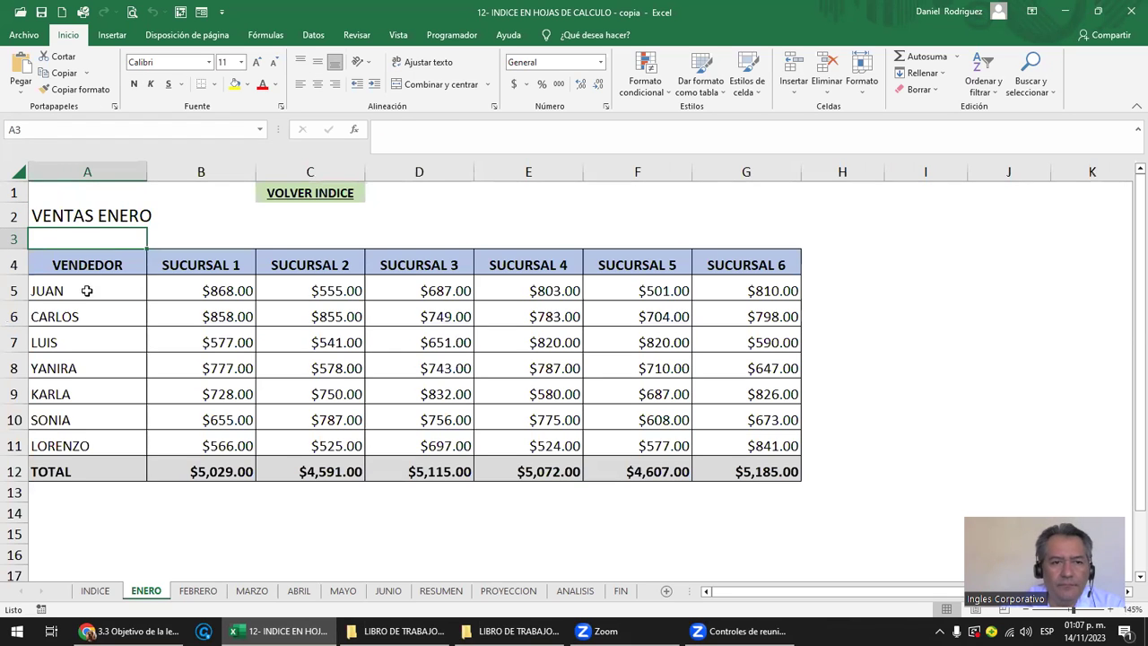
left_click_drag(85, 290, 97, 470)
left_click_drag(220, 268, 750, 449)
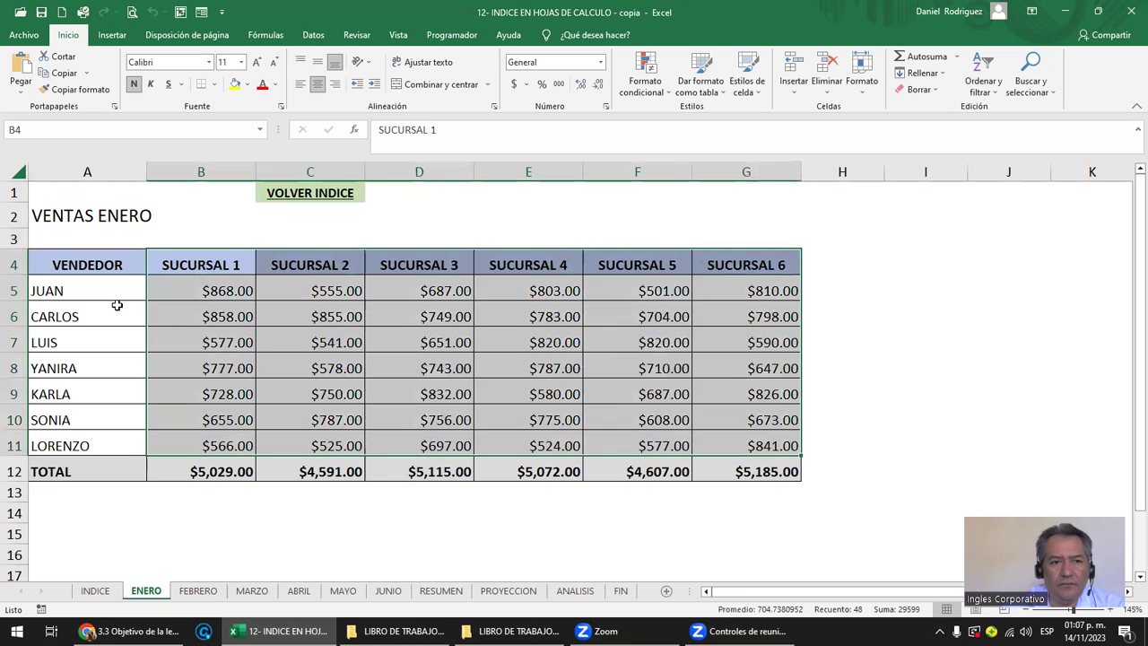
left_click_drag(103, 286, 131, 446)
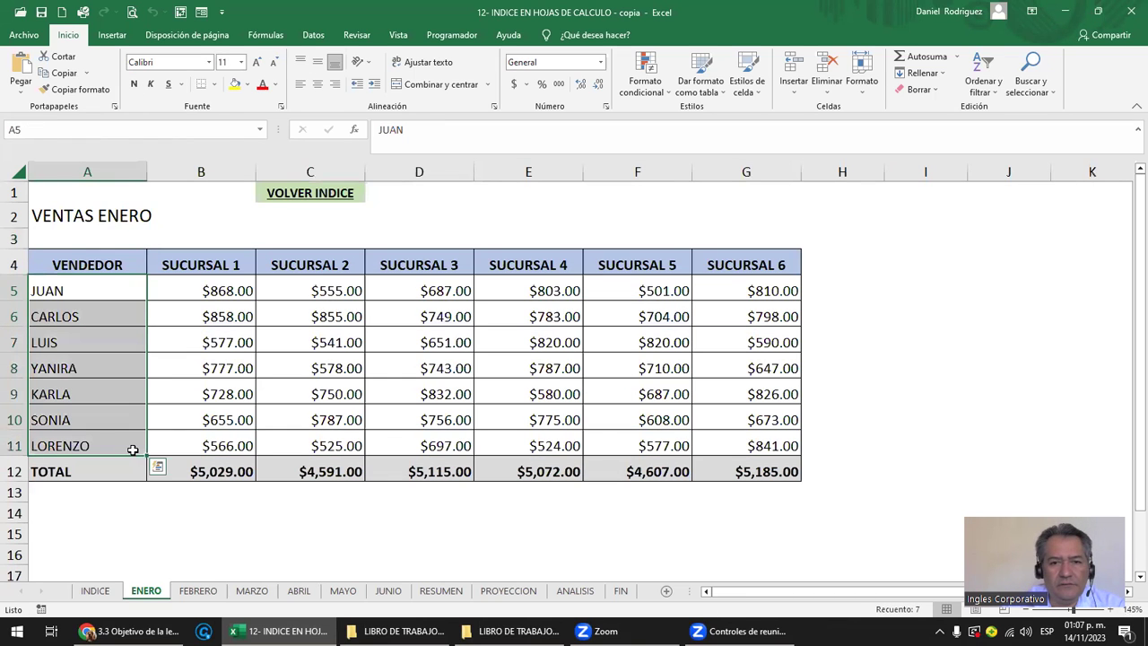
left_click_drag(216, 269, 815, 463)
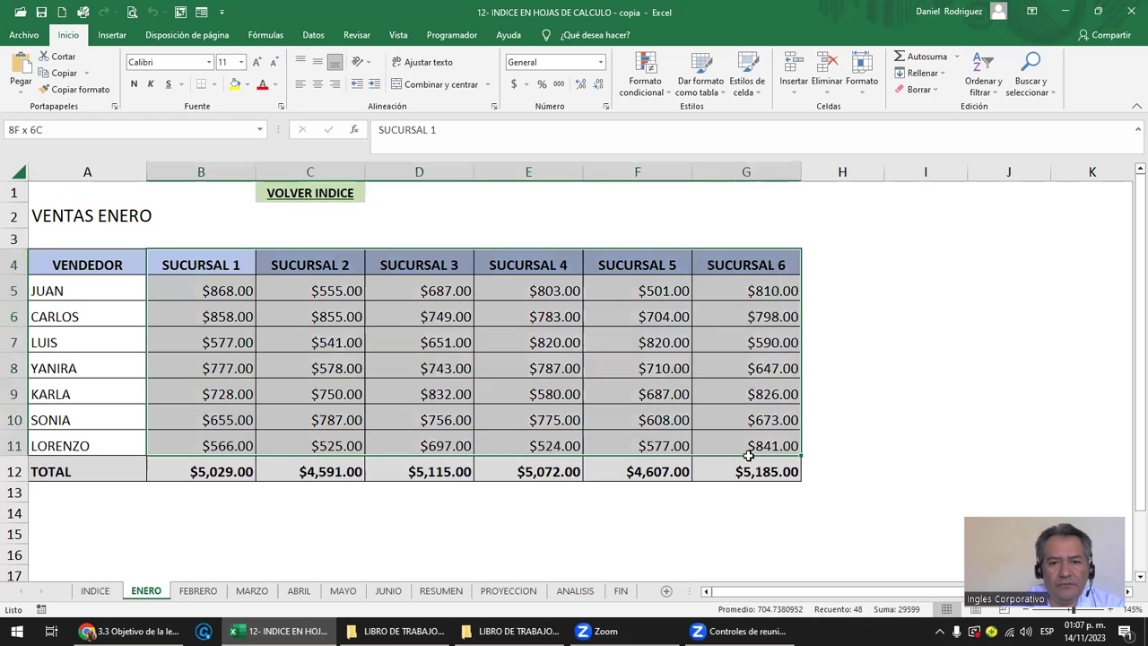
left_click(839, 461)
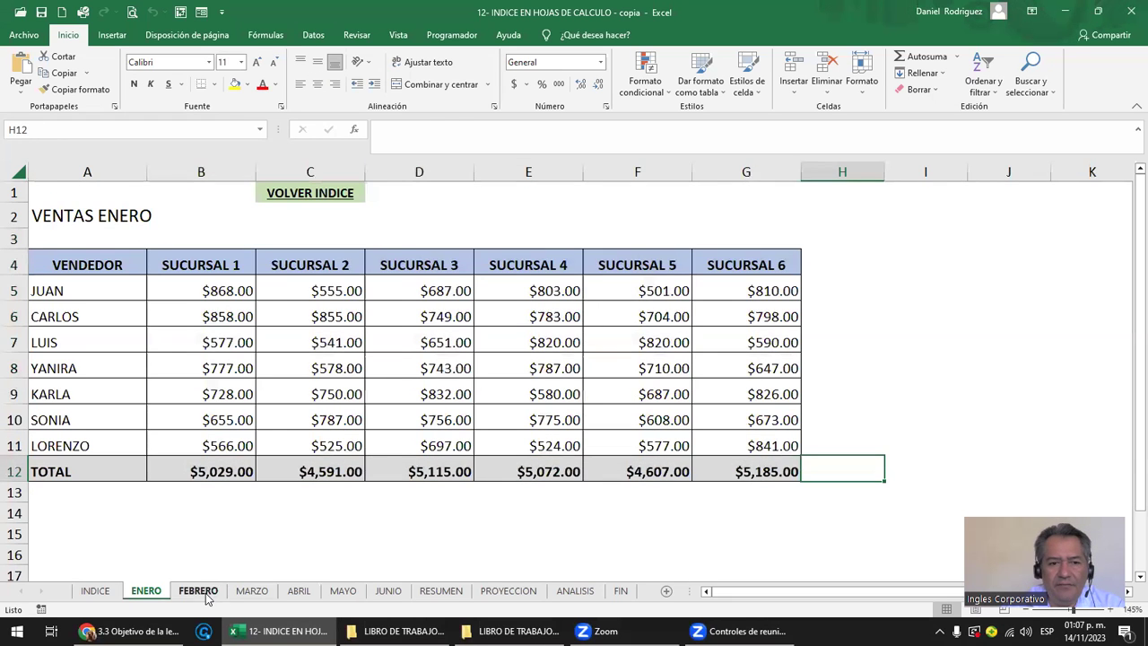
Step: Look through the FEBRERO, MARZO, ABRIL, MAYO and JUNIO sales sheets
left_click(198, 591)
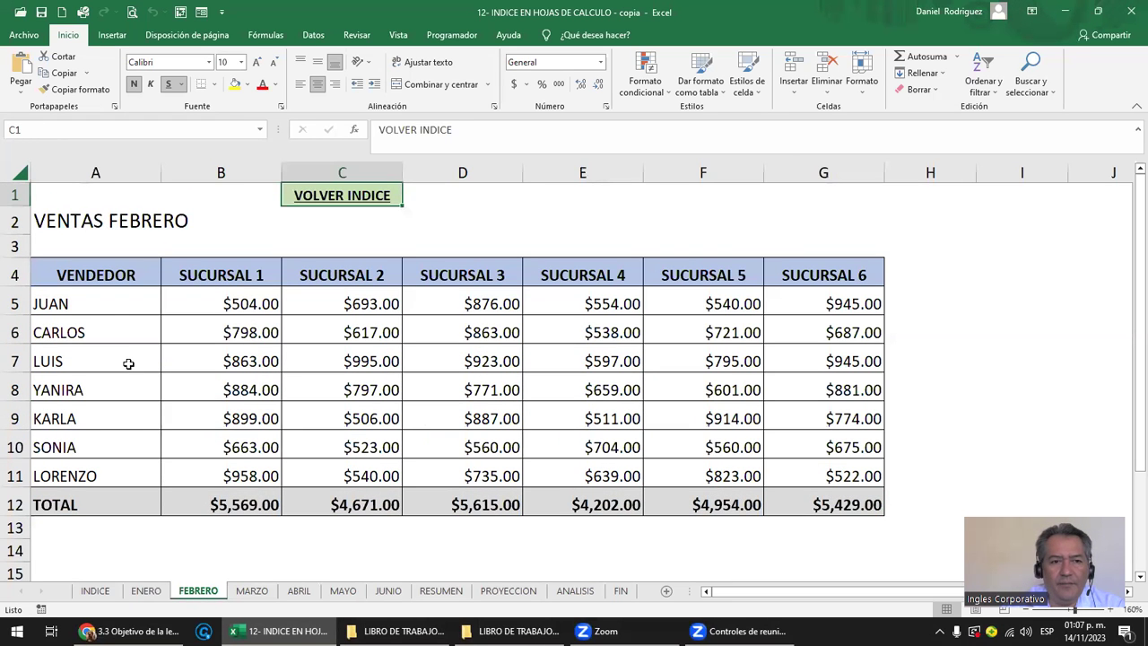
left_click(111, 312)
left_click(233, 305)
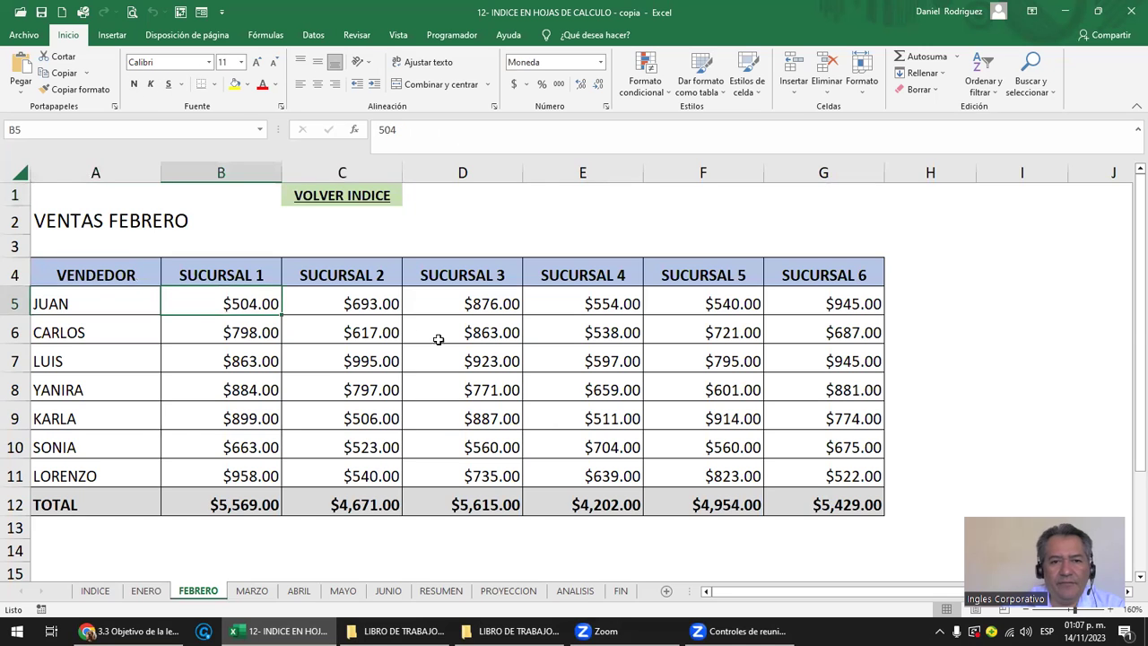
left_click(266, 595)
left_click(300, 597)
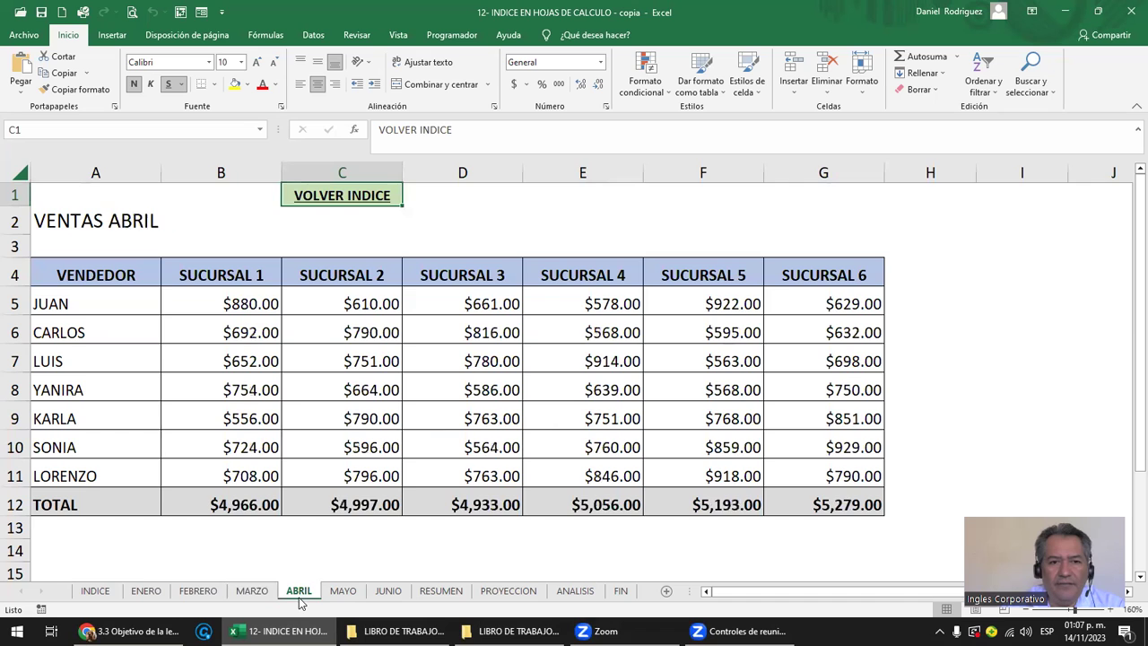
left_click(341, 593)
left_click(387, 594)
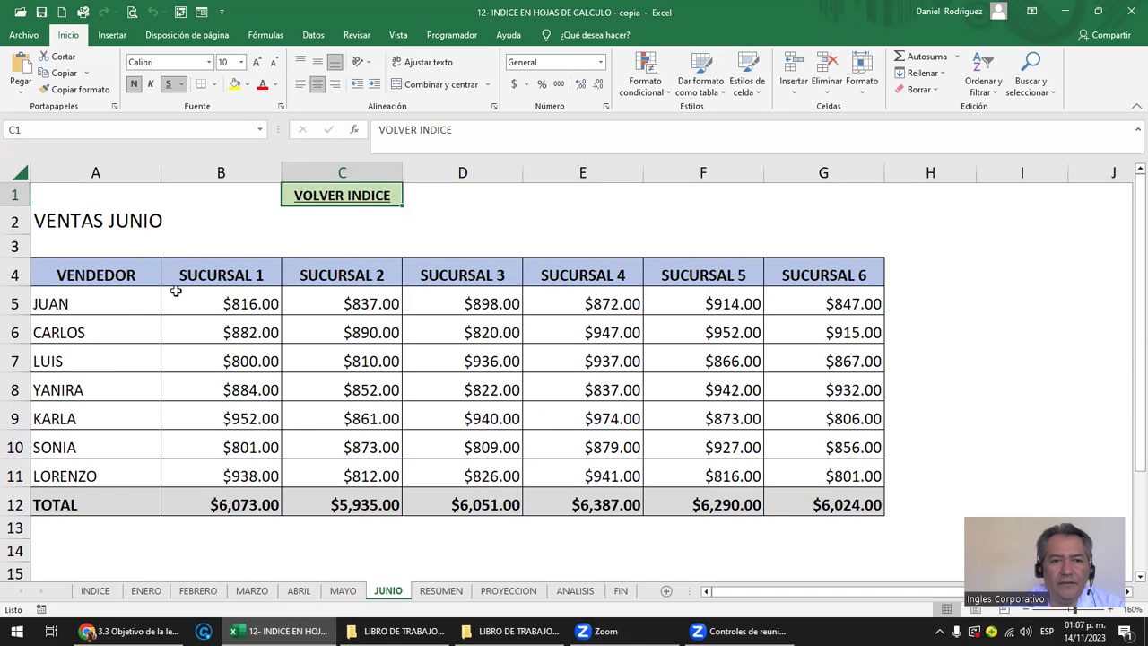
left_click_drag(227, 276, 243, 491)
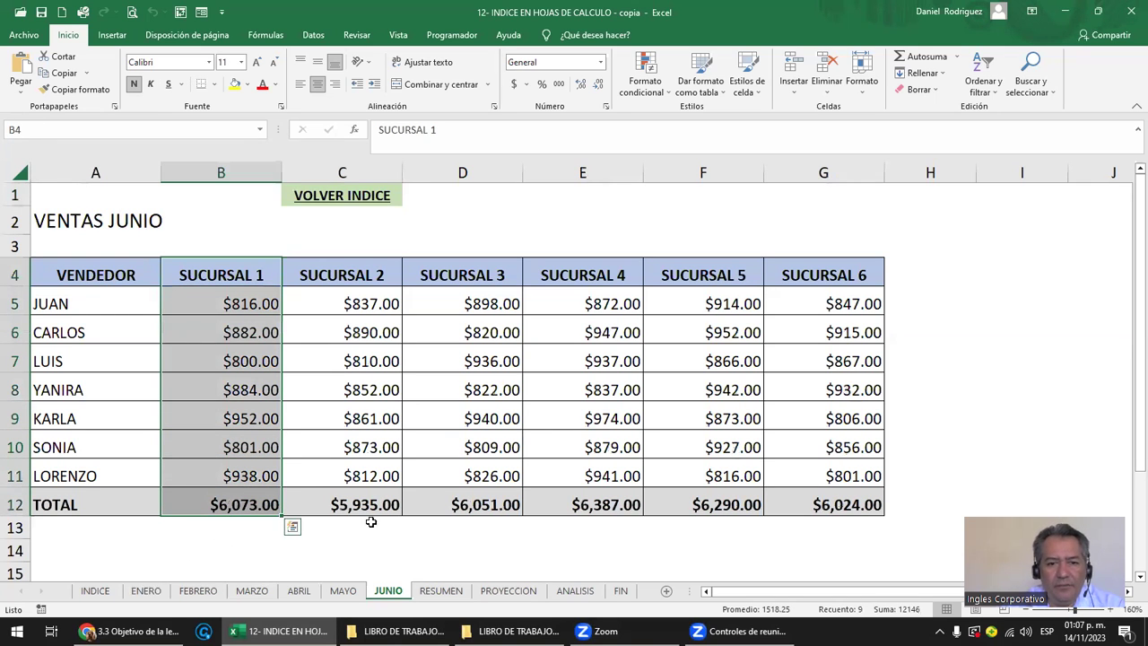
Step: Open the RESUMEN summary sheet and select JUAN's SUCURSAL 1 total in B5
left_click(441, 591)
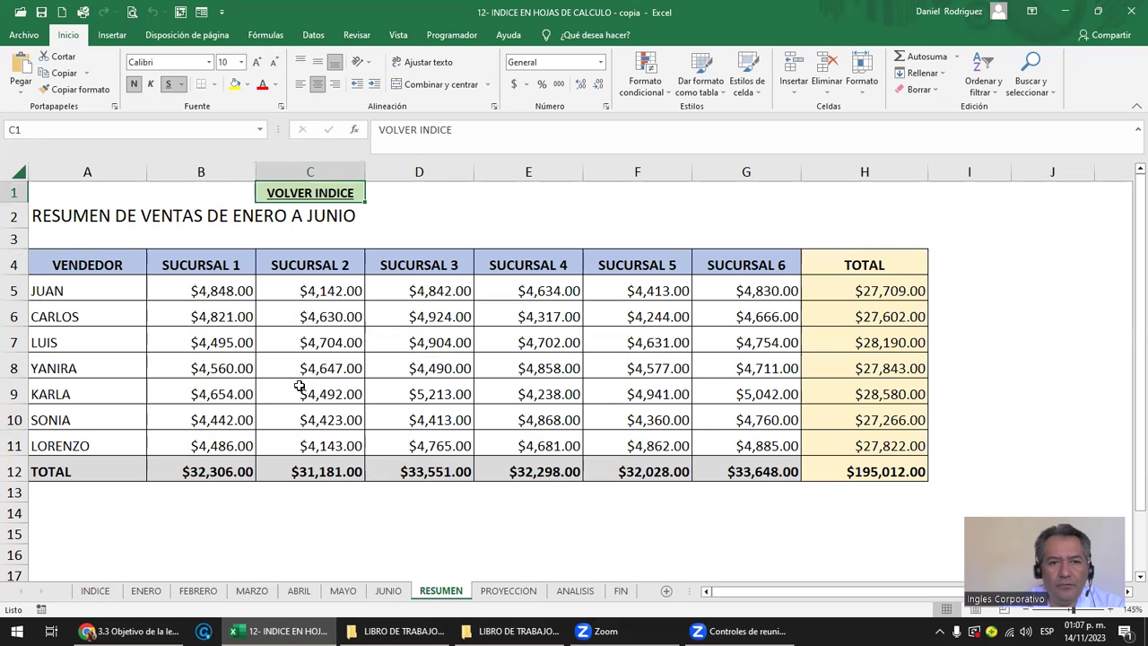
left_click(370, 237)
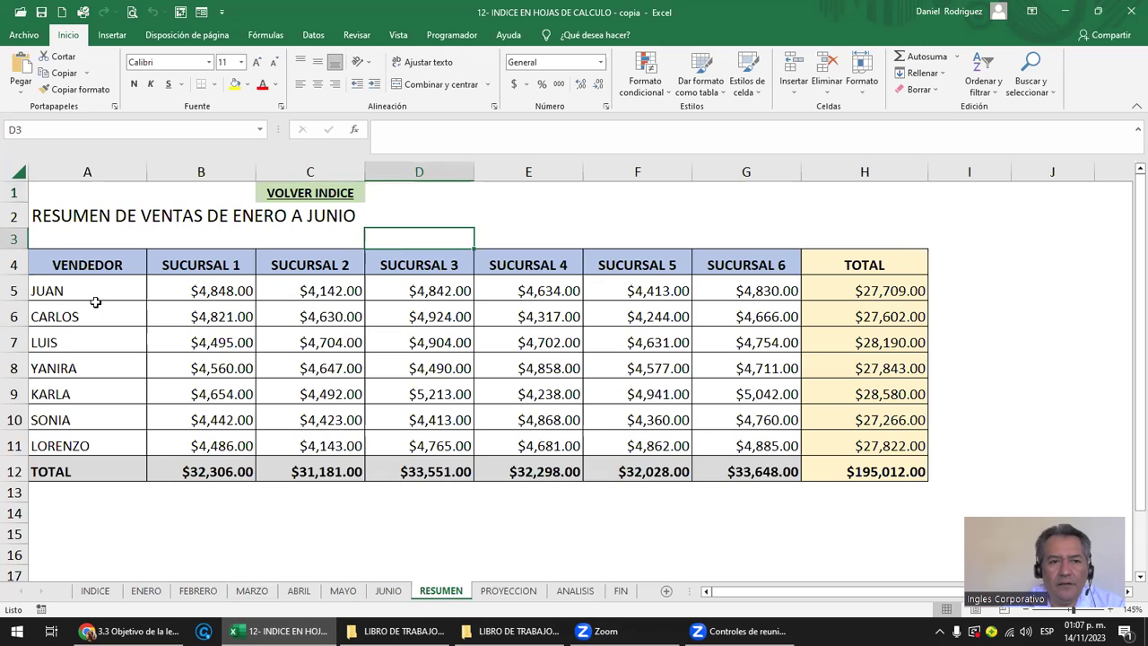
left_click(189, 291)
Step: Inspect the RESUMEN formulas in B5, C5 and D5 without changing them
double_click(189, 291)
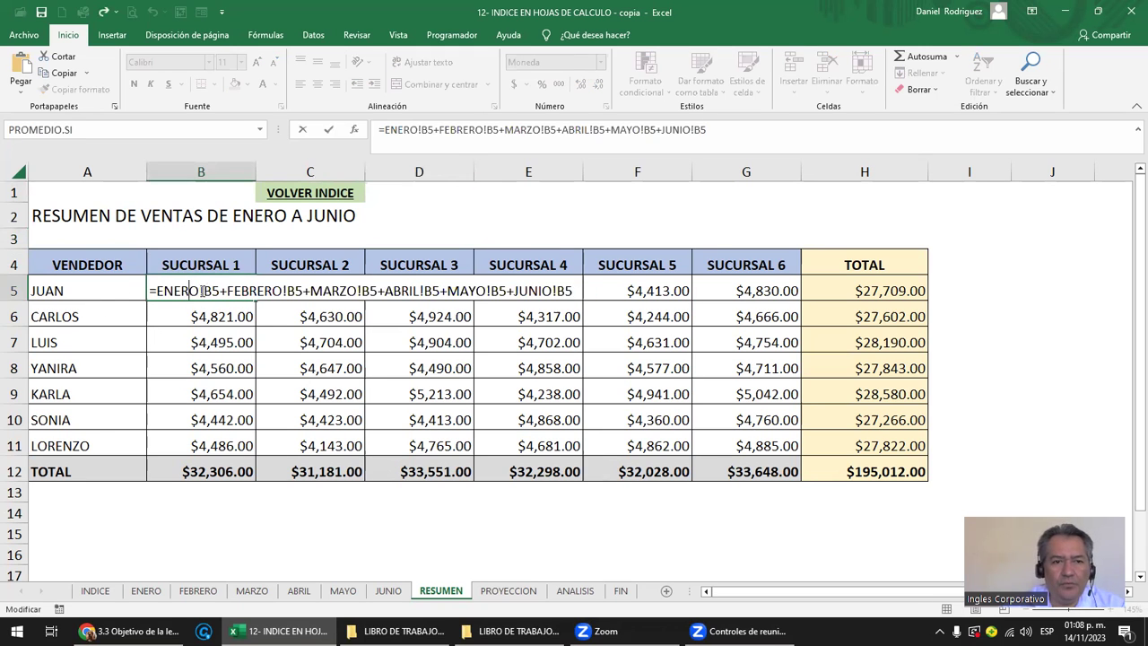
key("Escape")
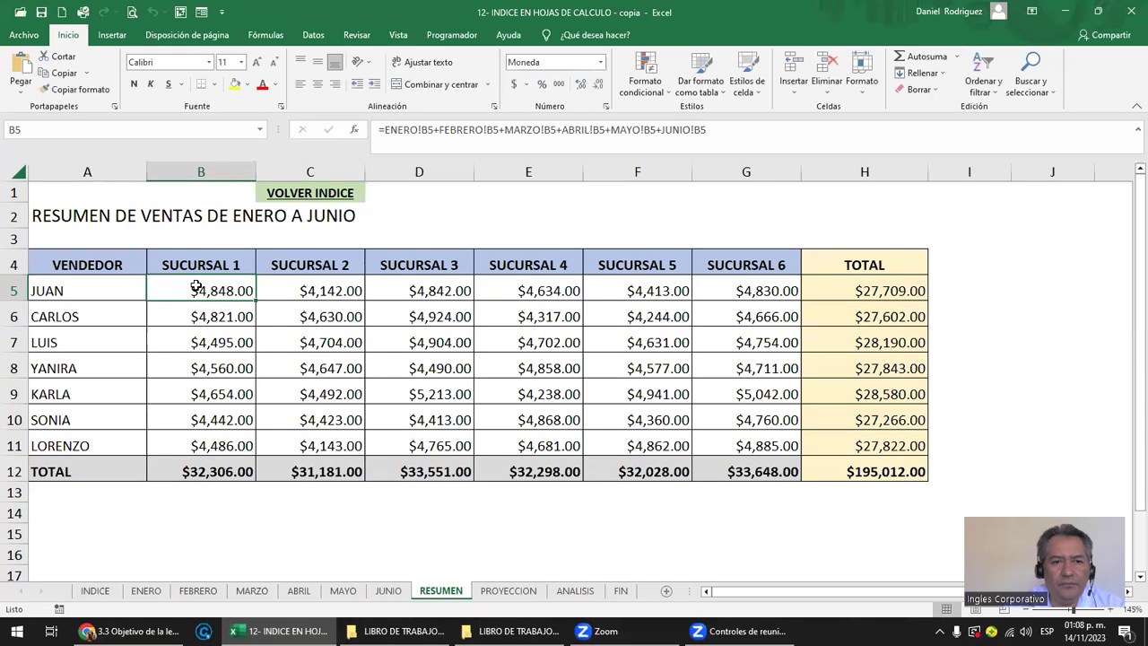
double_click(197, 287)
key("Escape")
left_click(284, 289)
double_click(283, 289)
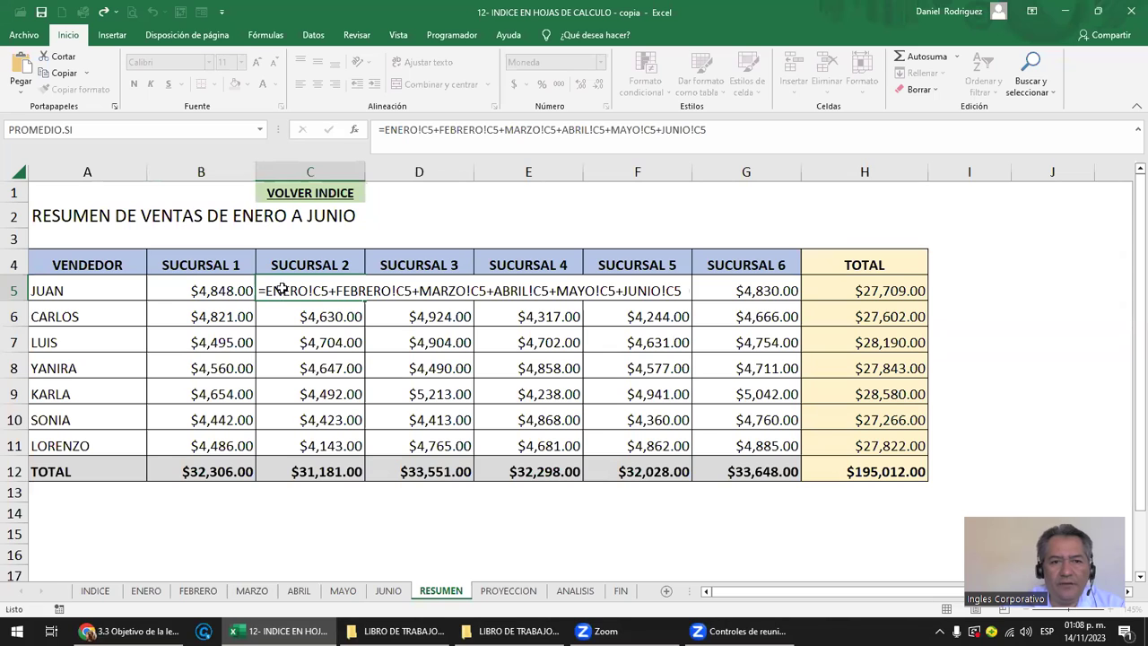
key("Escape")
double_click(418, 289)
key("Escape")
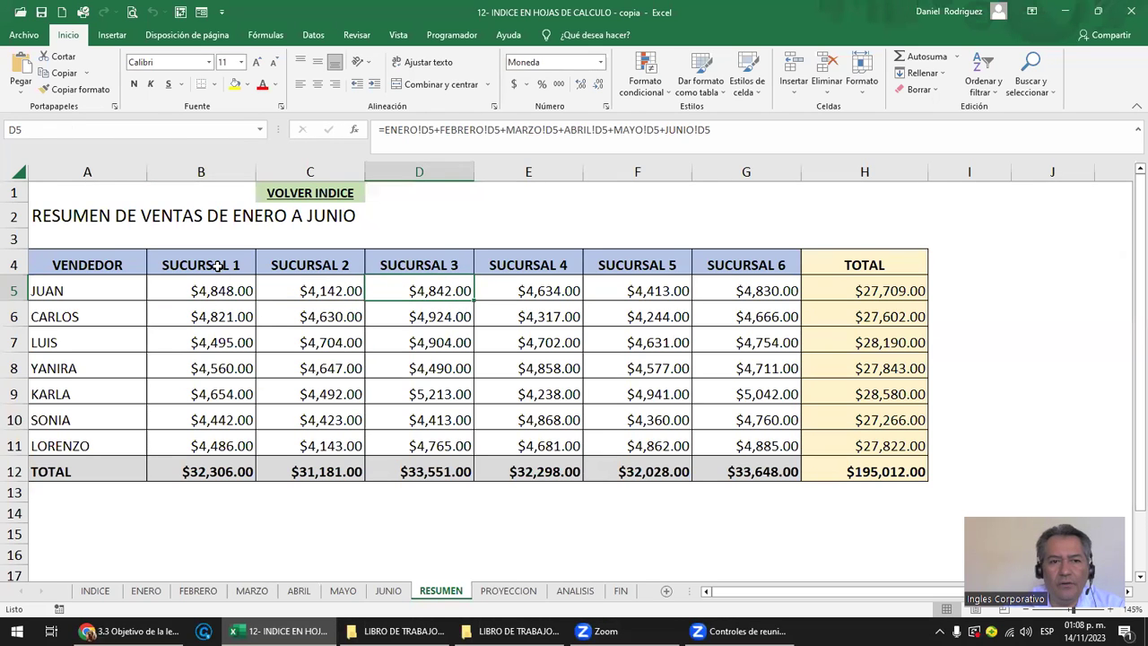
Step: Select JUAN's totals B5:G5 and the TOTAL column H, then go to PROYECCION
left_click_drag(202, 290, 766, 290)
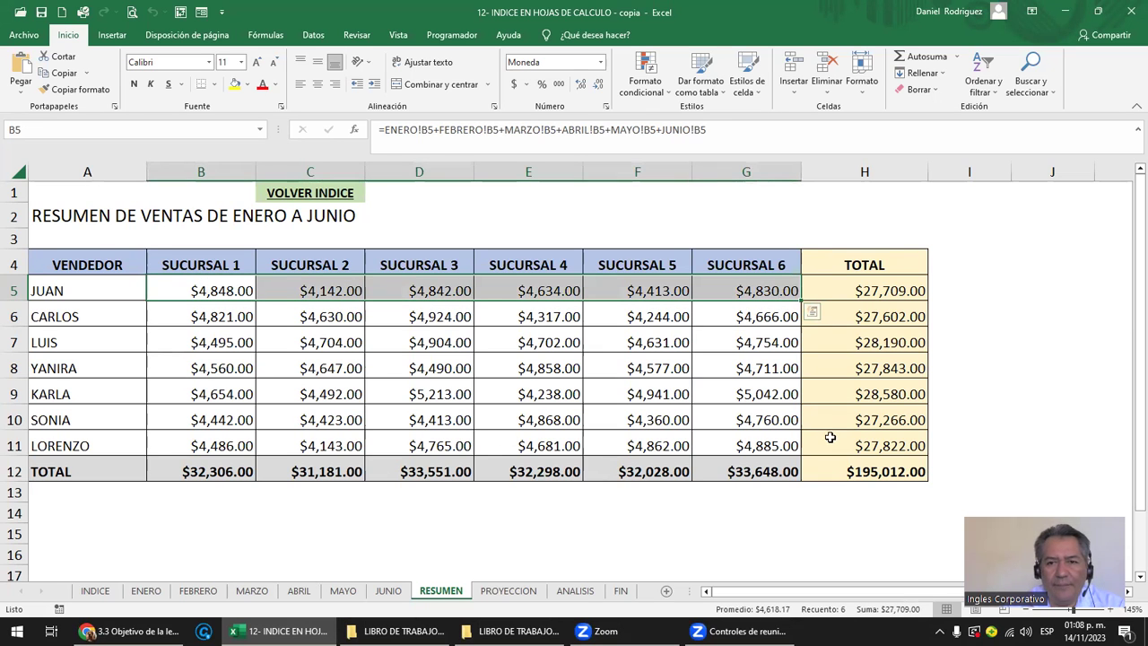
left_click(877, 165)
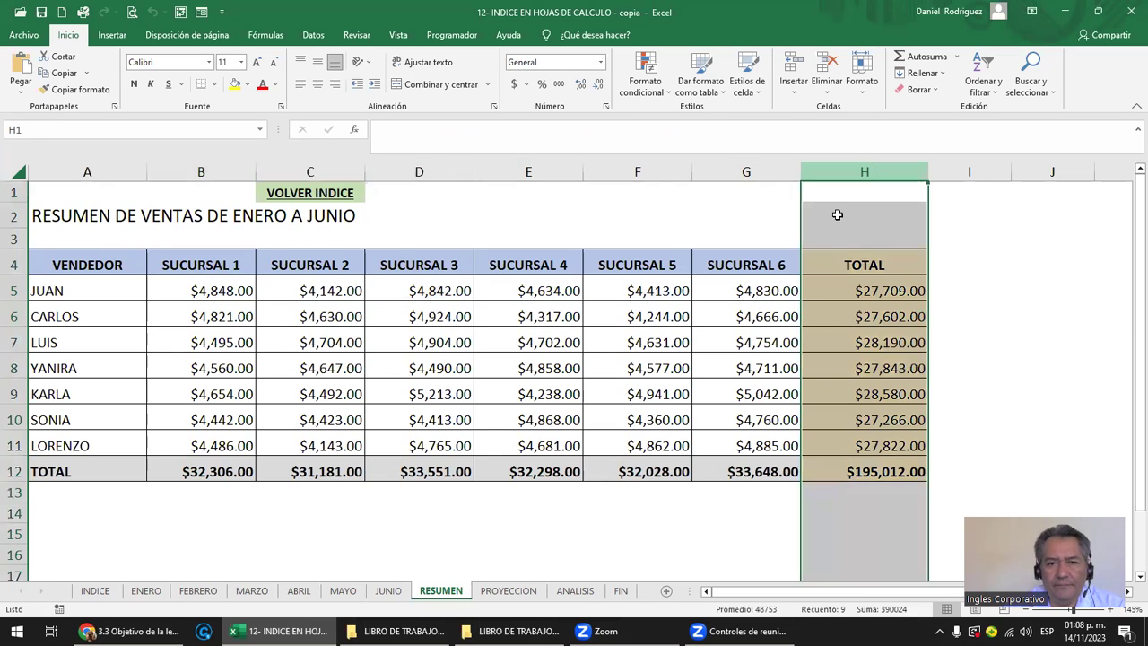
left_click(616, 219)
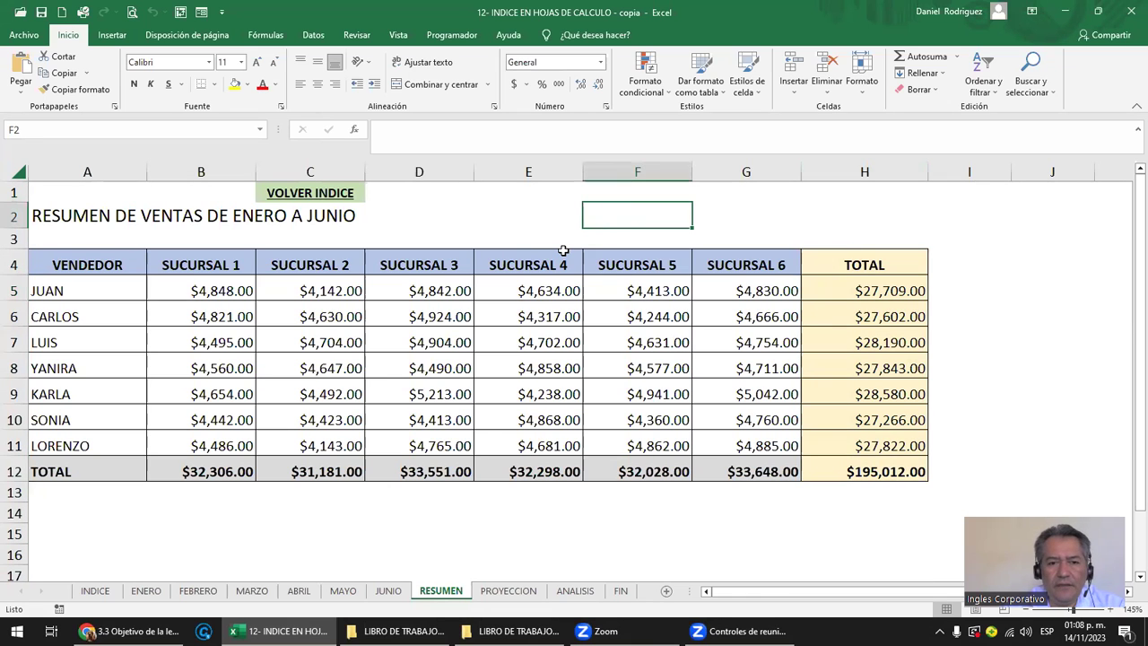
left_click(516, 596)
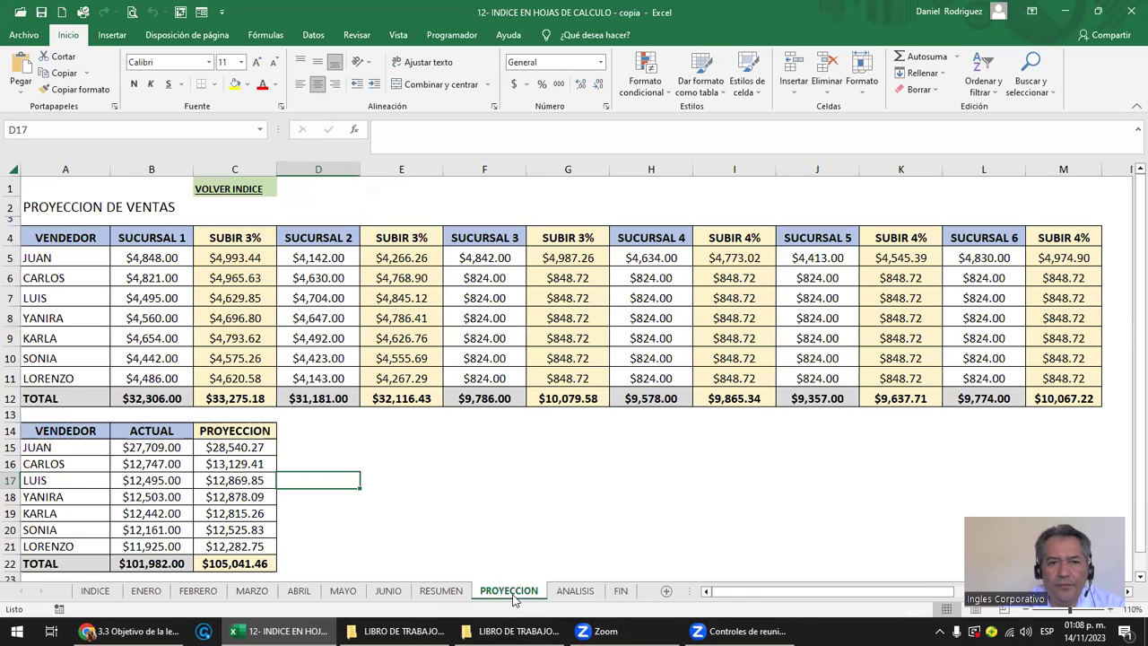
Step: Review the SUBIR 3% projection columns, G5's formula and the SUBIR 4% header on PROYECCION
left_click(130, 258)
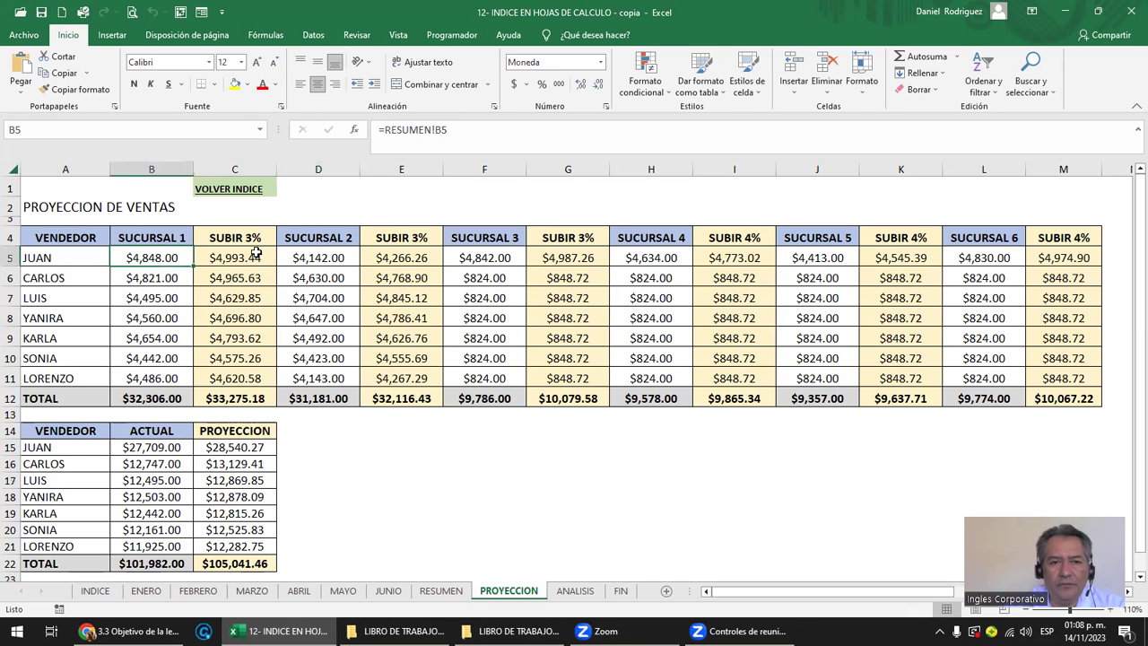
left_click_drag(242, 235, 256, 379)
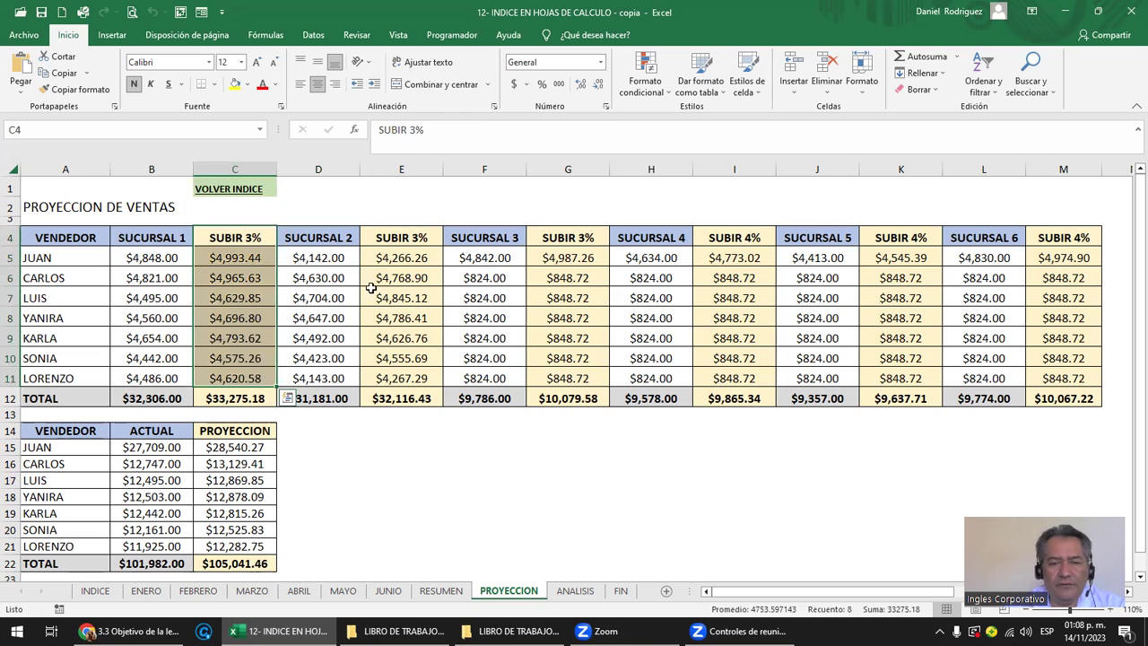
left_click_drag(395, 238, 401, 399)
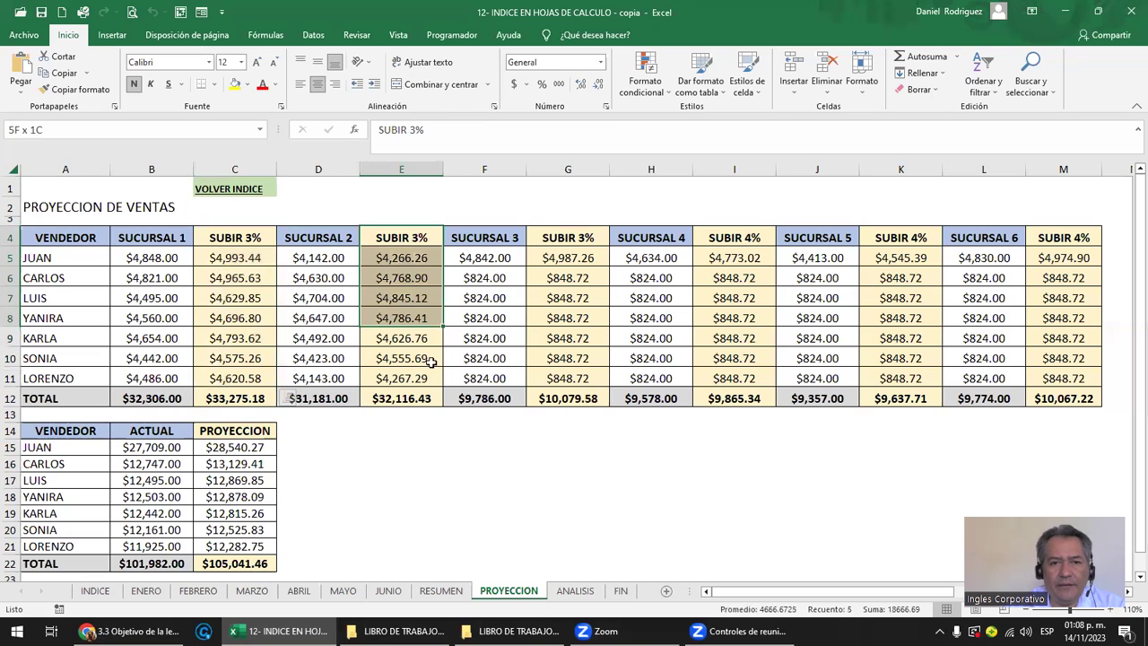
left_click(592, 257)
key("Up")
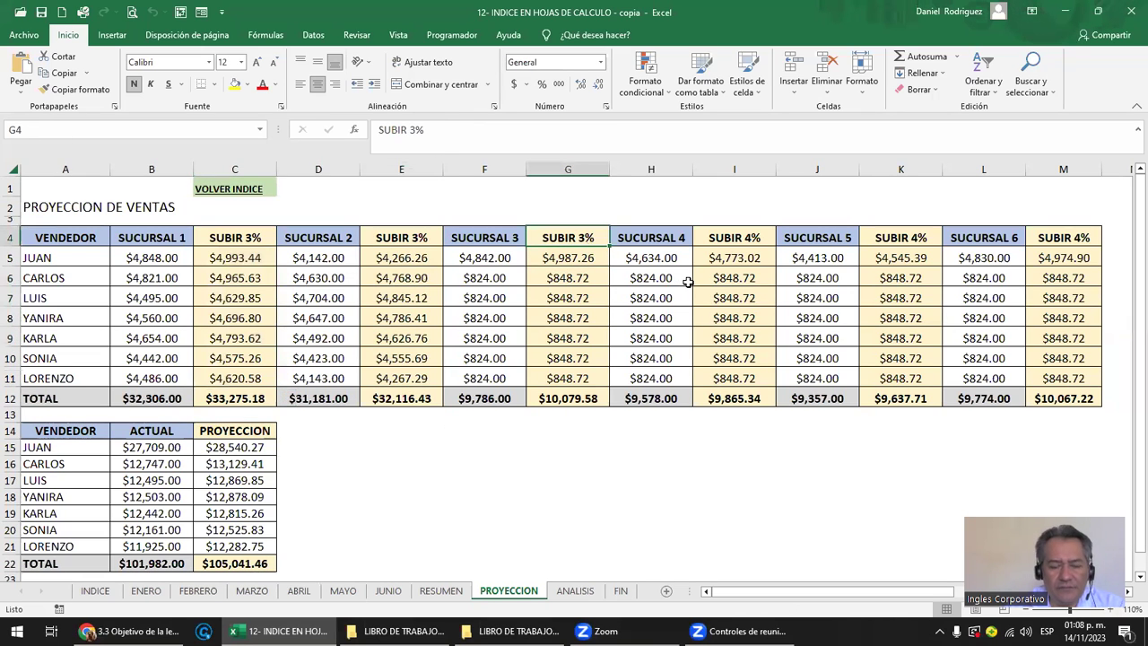
key("F2")
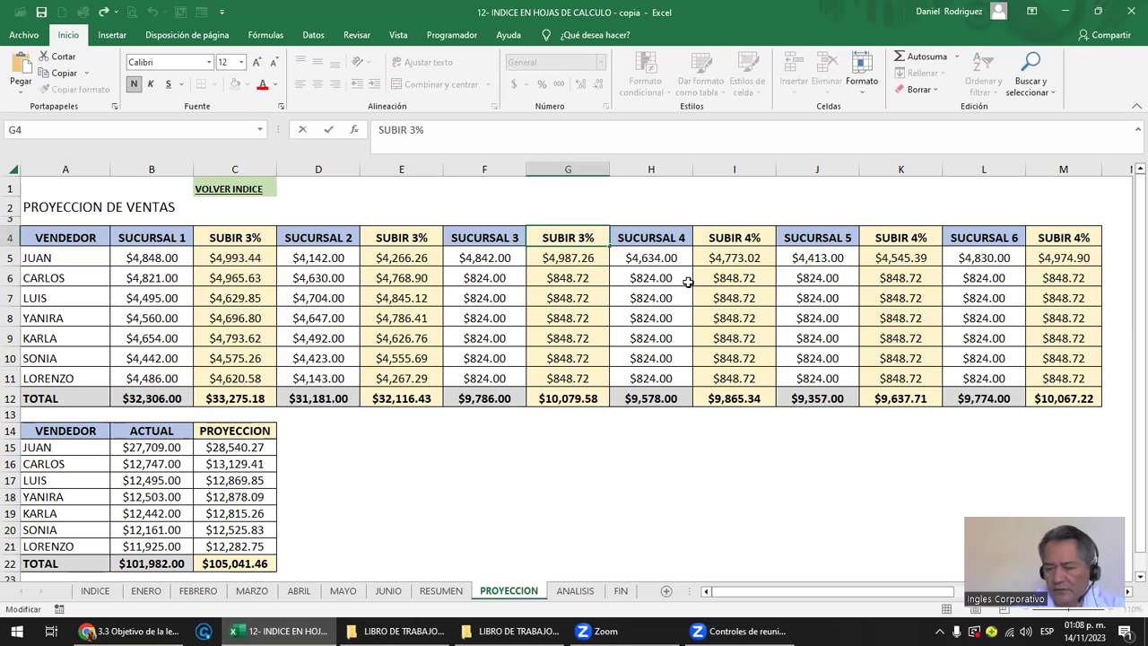
type("4")
key("Escape")
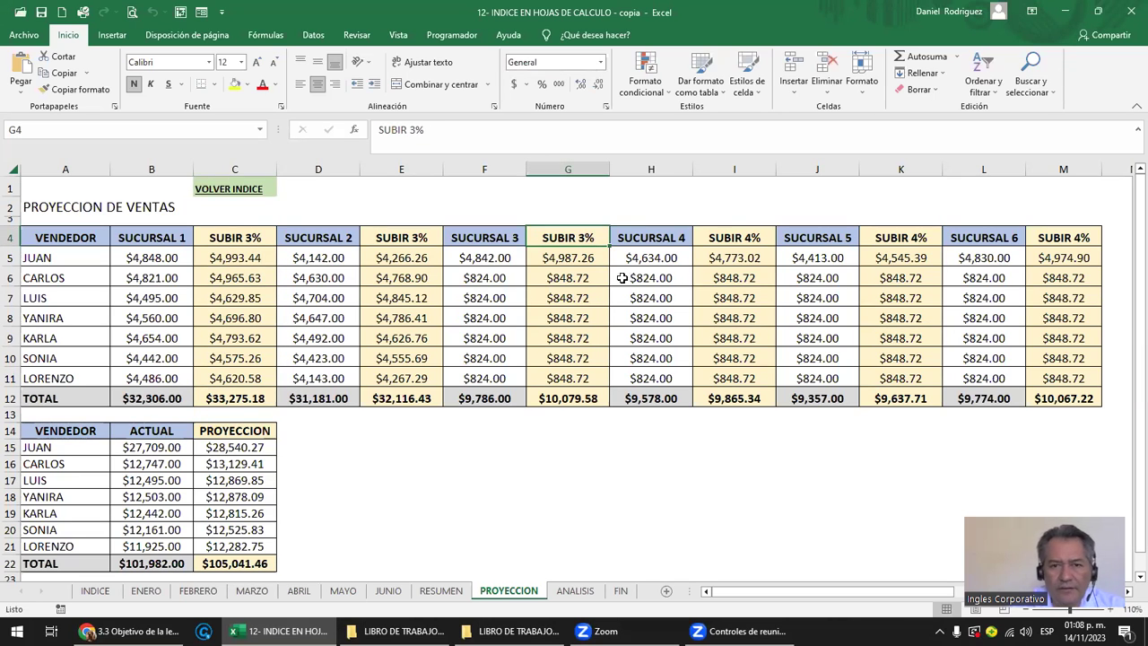
double_click(555, 258)
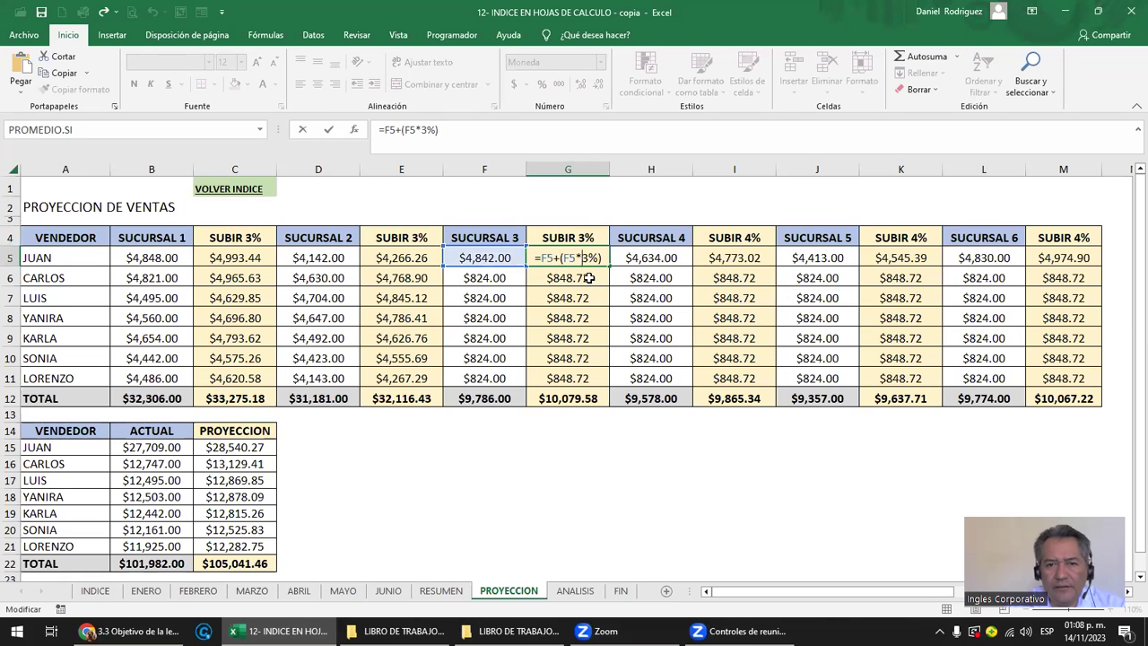
key("Escape")
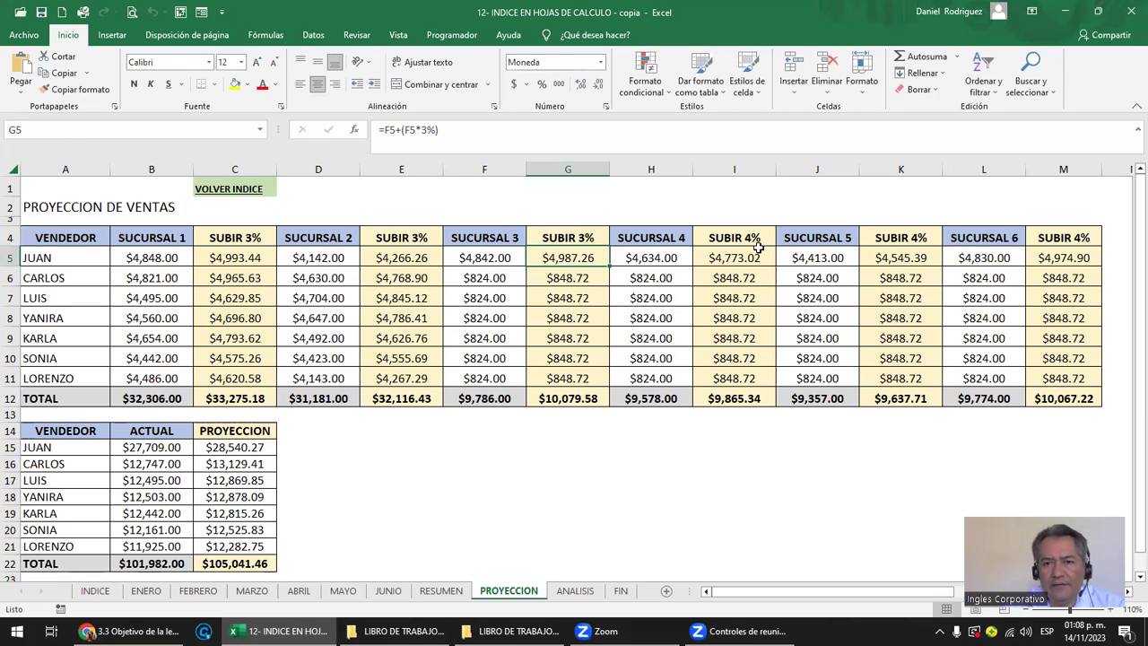
left_click(733, 169)
left_click(901, 188)
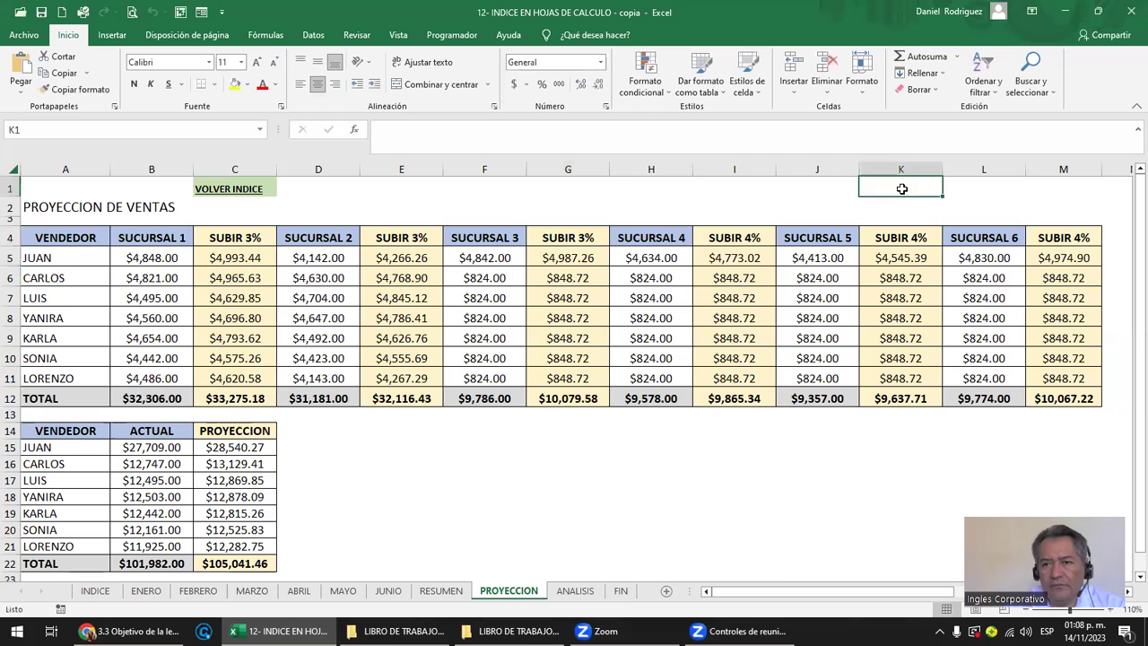
left_click(1067, 242)
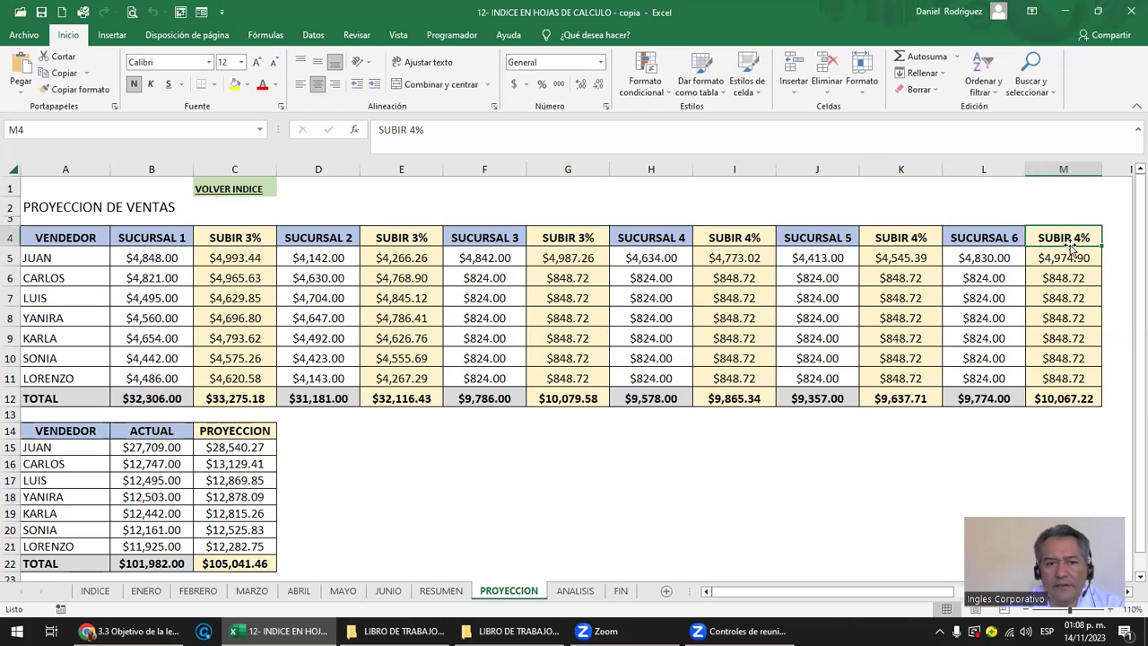
Step: Inspect the total formulas in B15, B22 and C22 without changing them
left_click(173, 449)
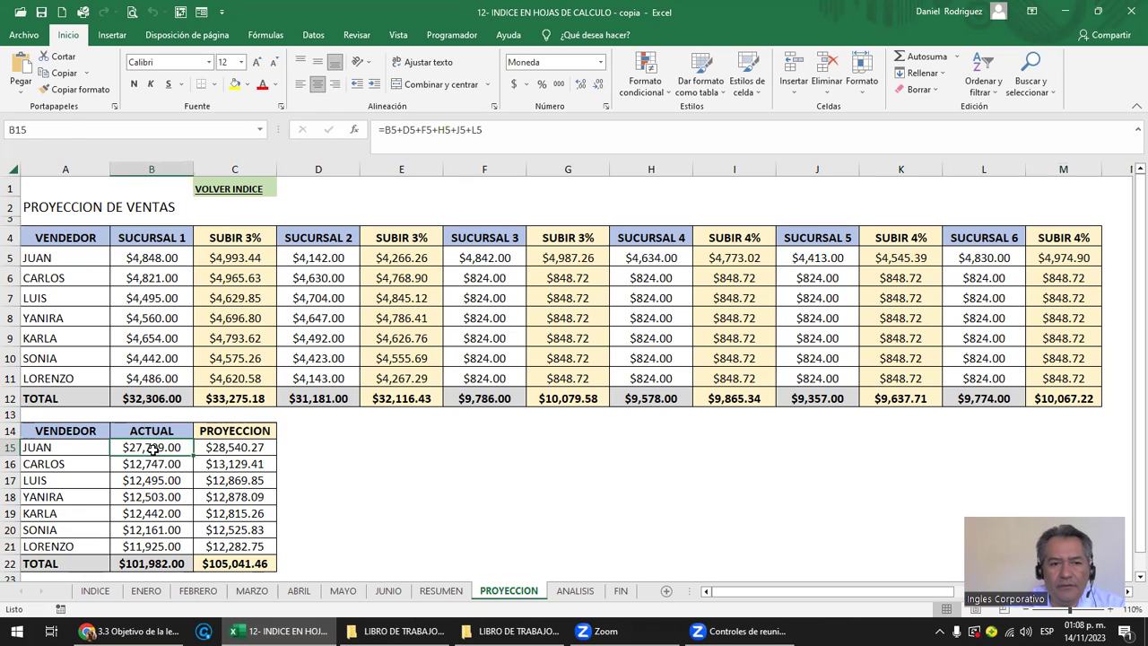
double_click(153, 448)
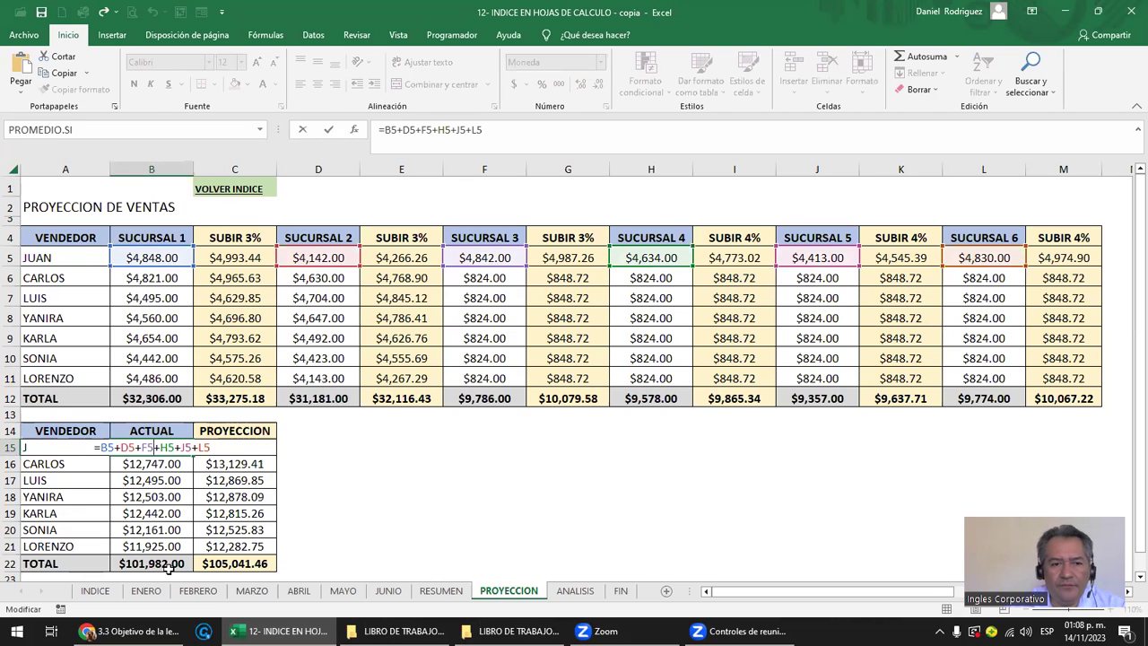
left_click(136, 560)
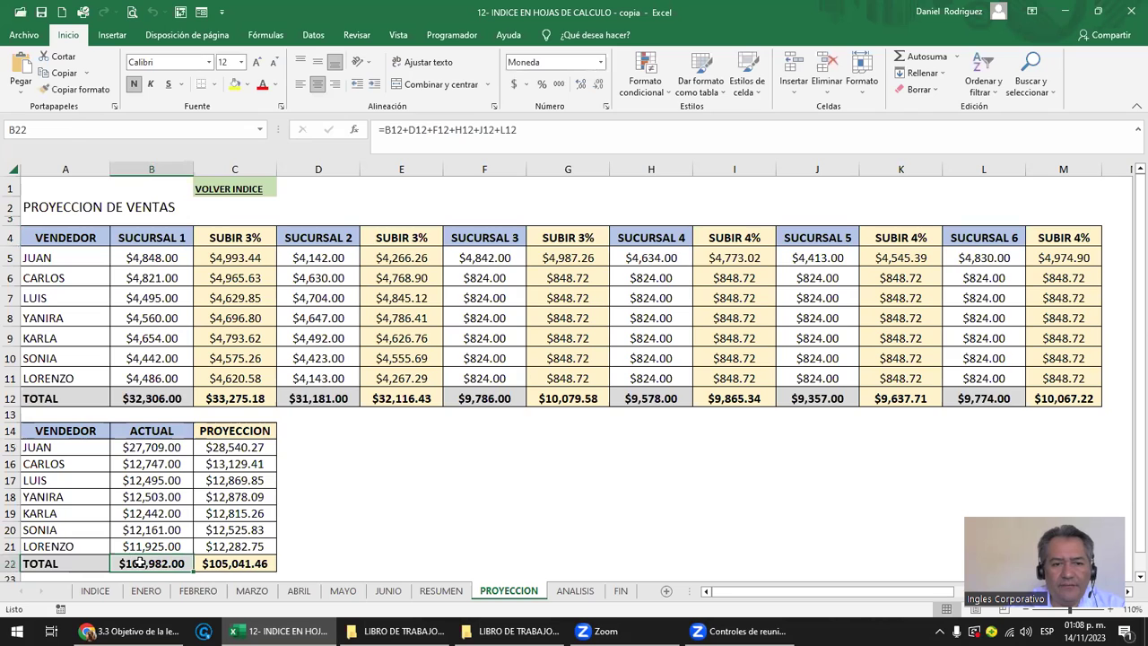
double_click(140, 562)
key("Escape")
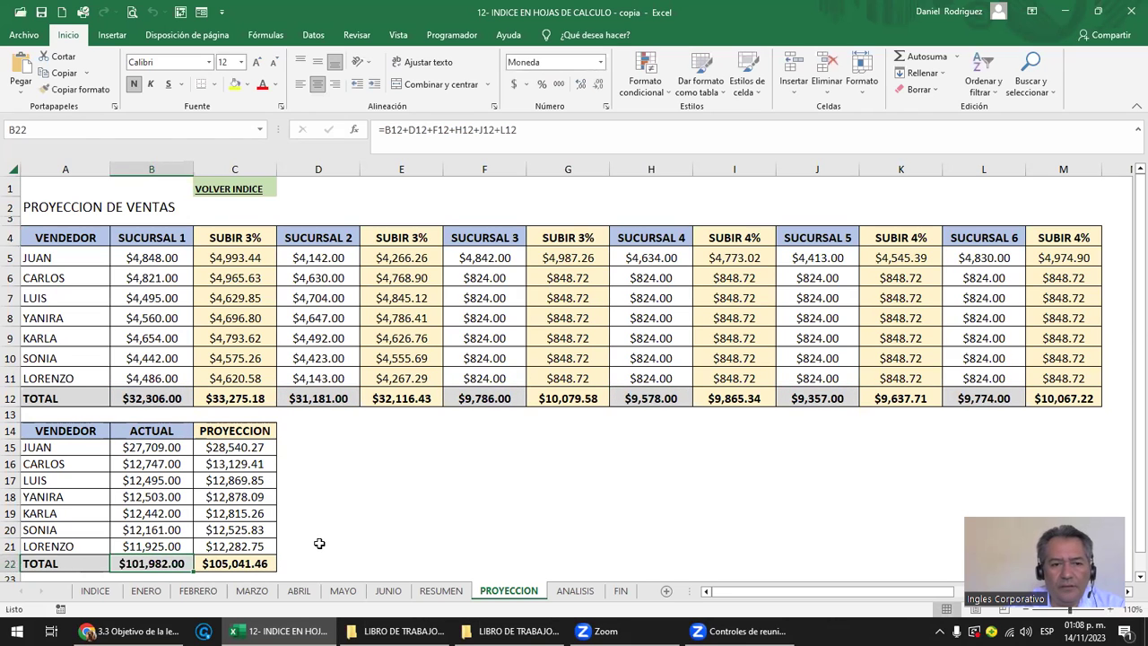
double_click(230, 562)
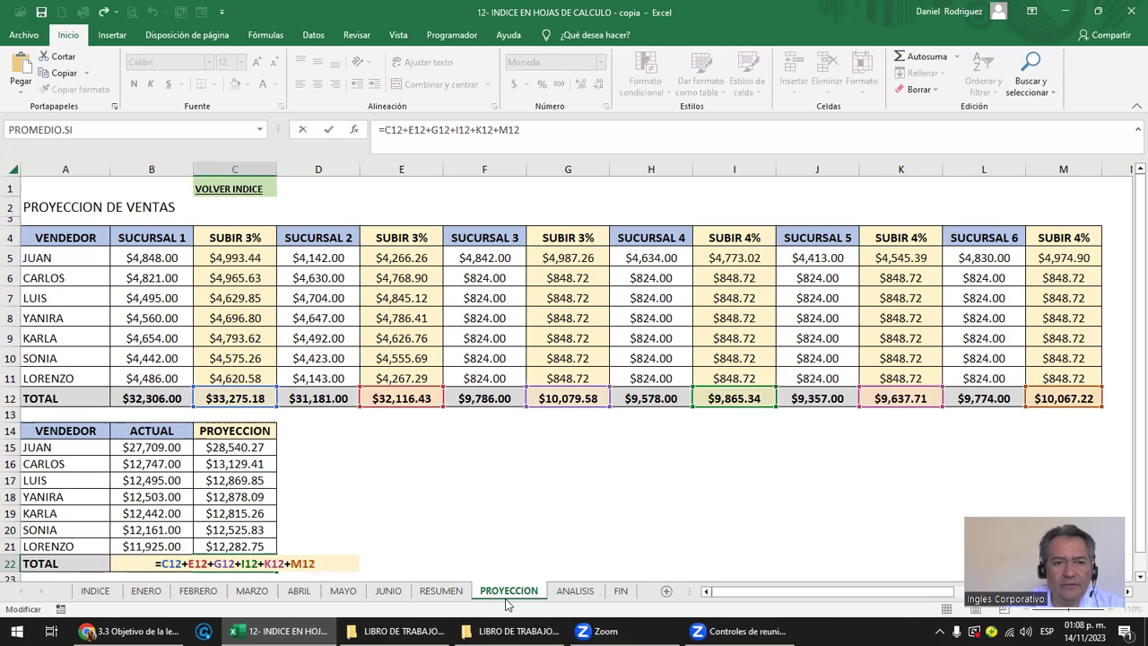
key("Escape")
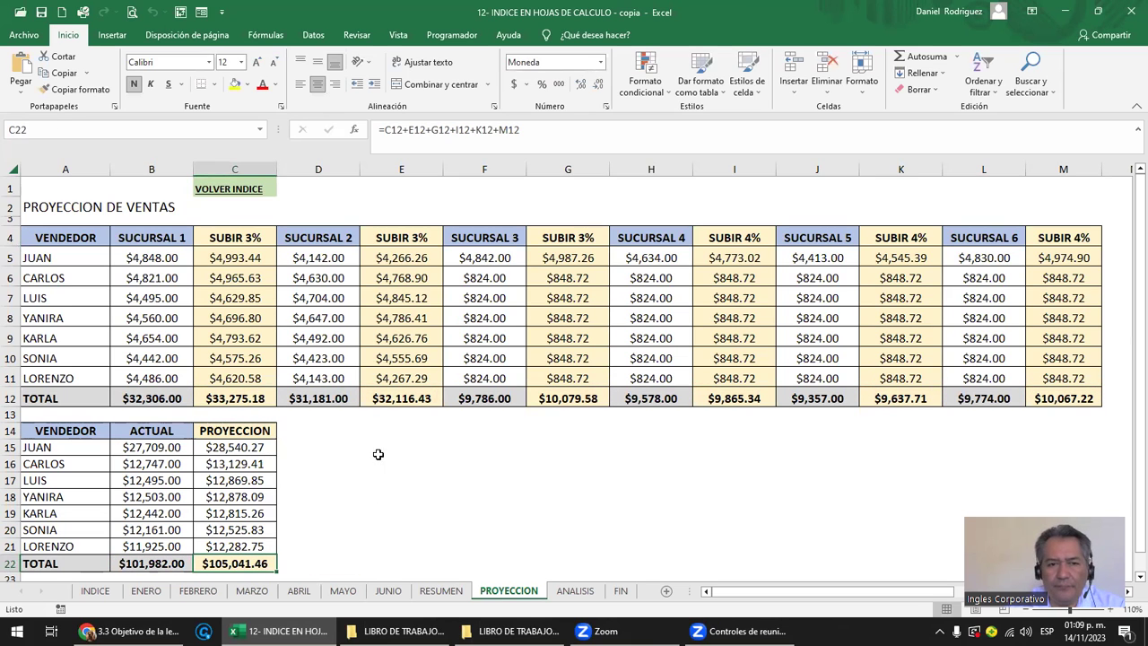
Step: On the ANALISIS sheet, check that cells B5–C8 reference PROYECCION values
left_click(577, 592)
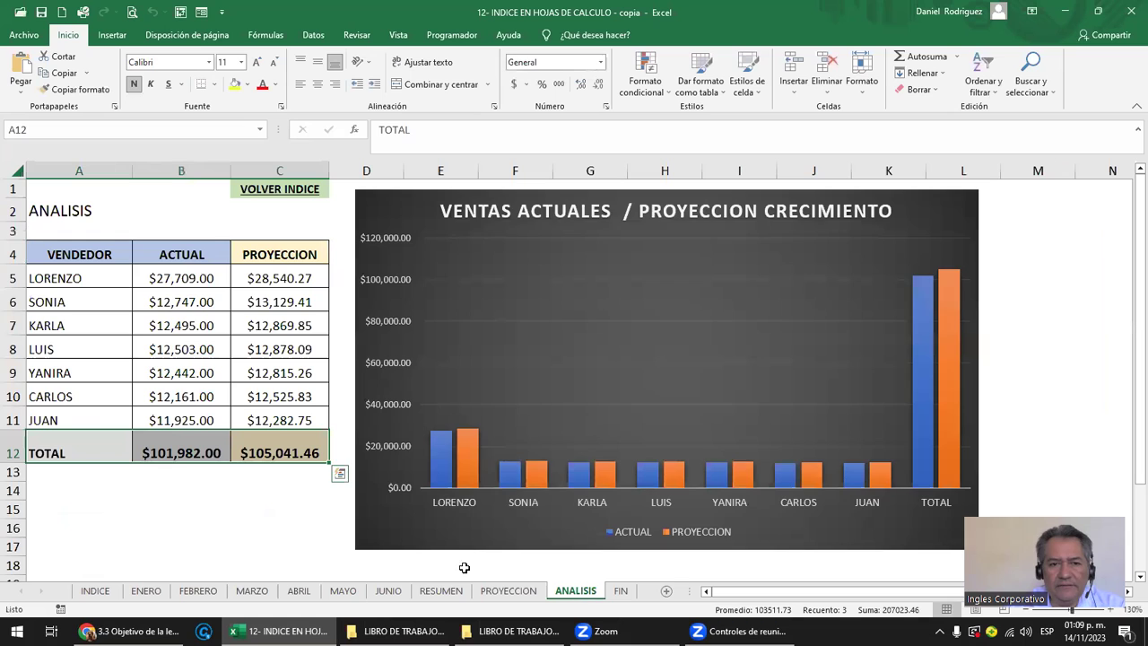
left_click(200, 511)
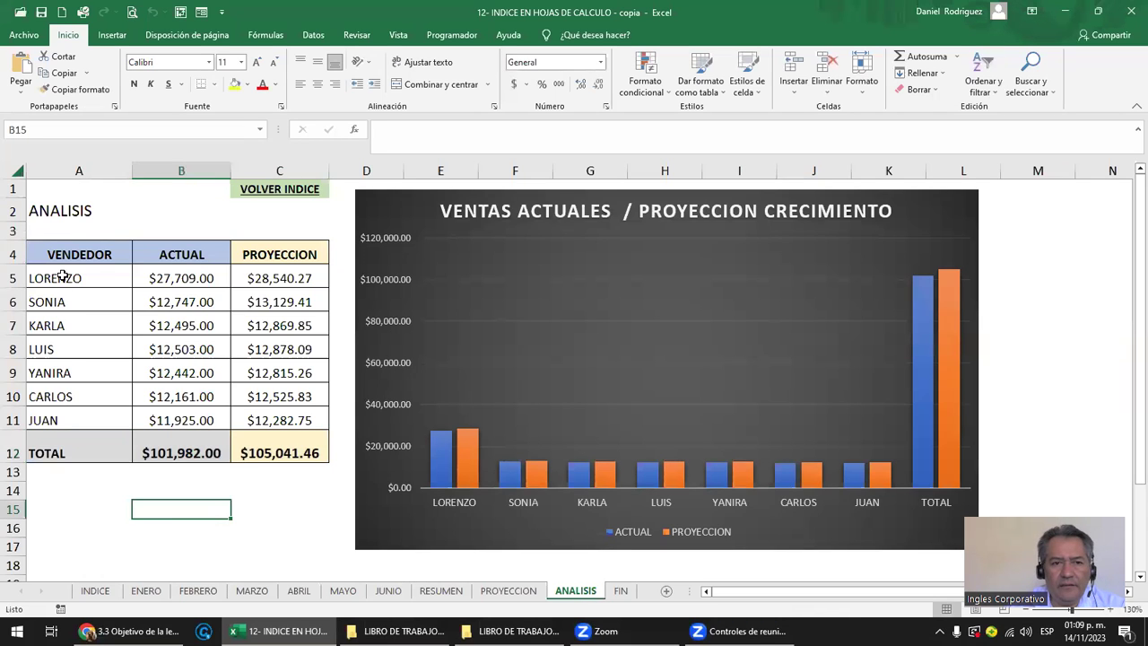
left_click(217, 271)
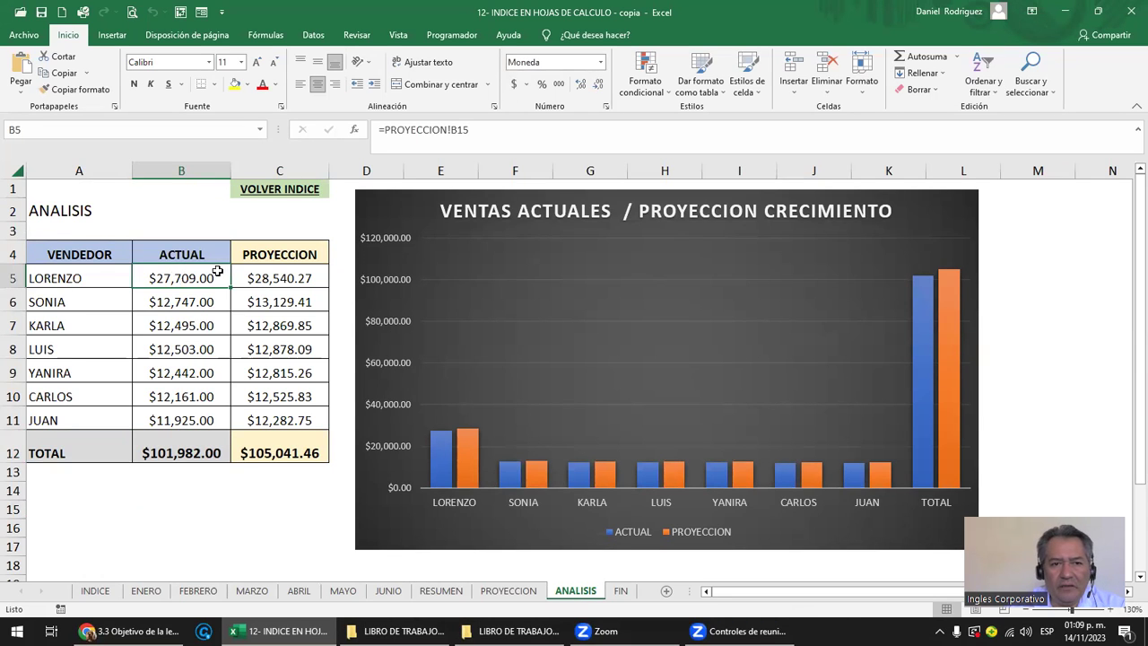
left_click(161, 296)
left_click(269, 319)
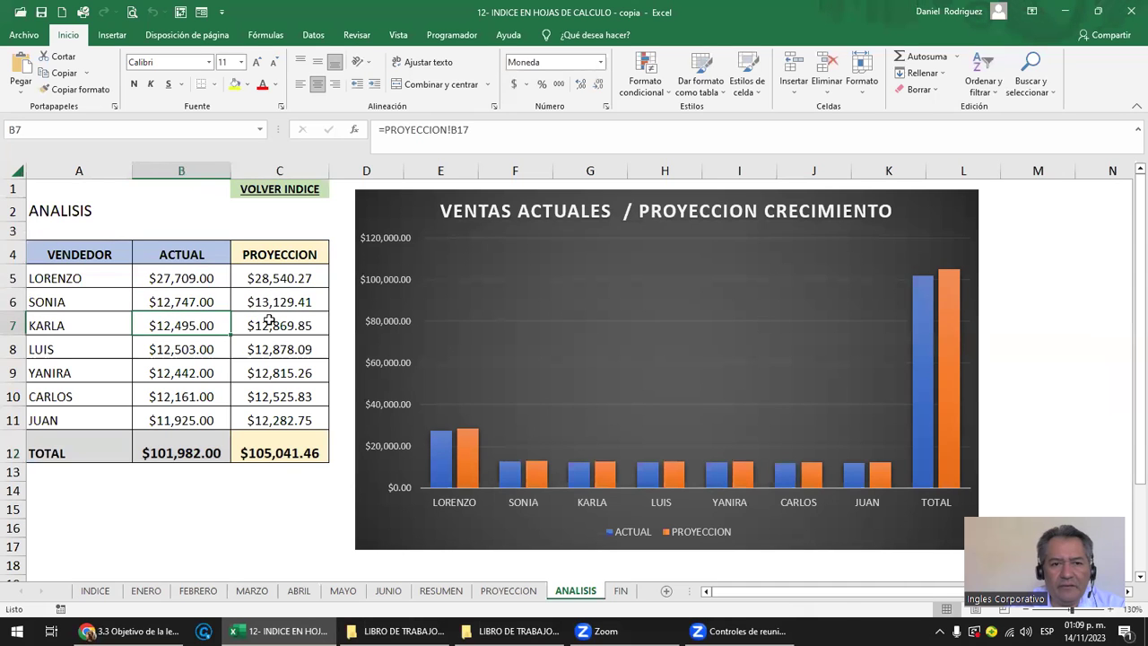
left_click(275, 346)
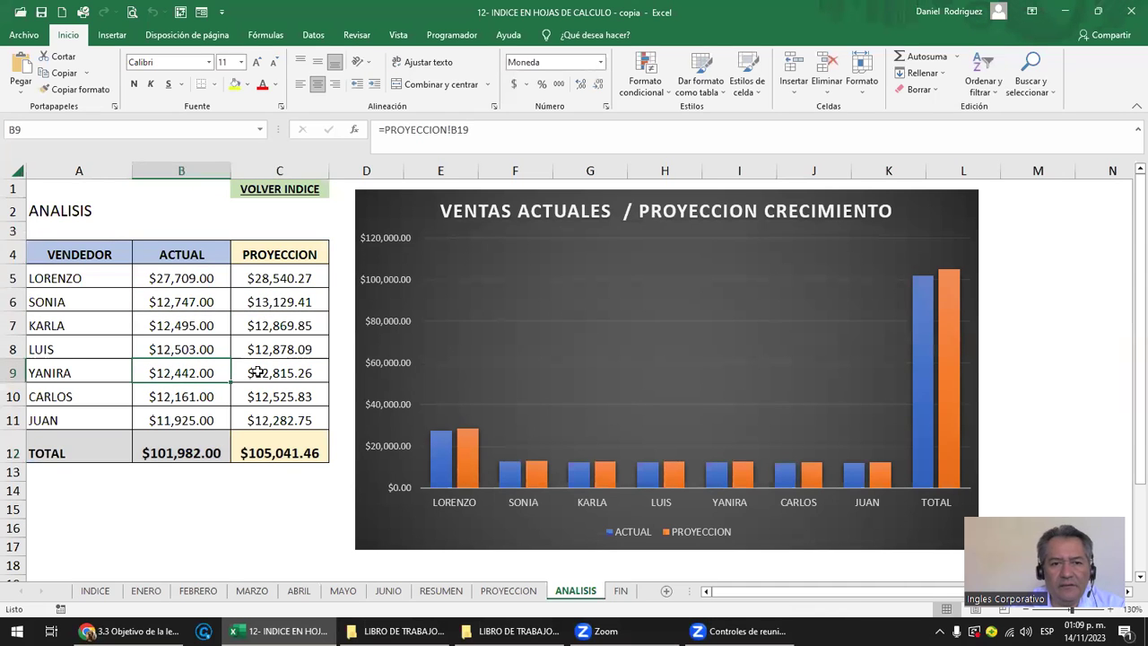
Step: Select the sales projection chart area, then move to the FIN sheet
left_click(636, 384)
left_click(412, 219)
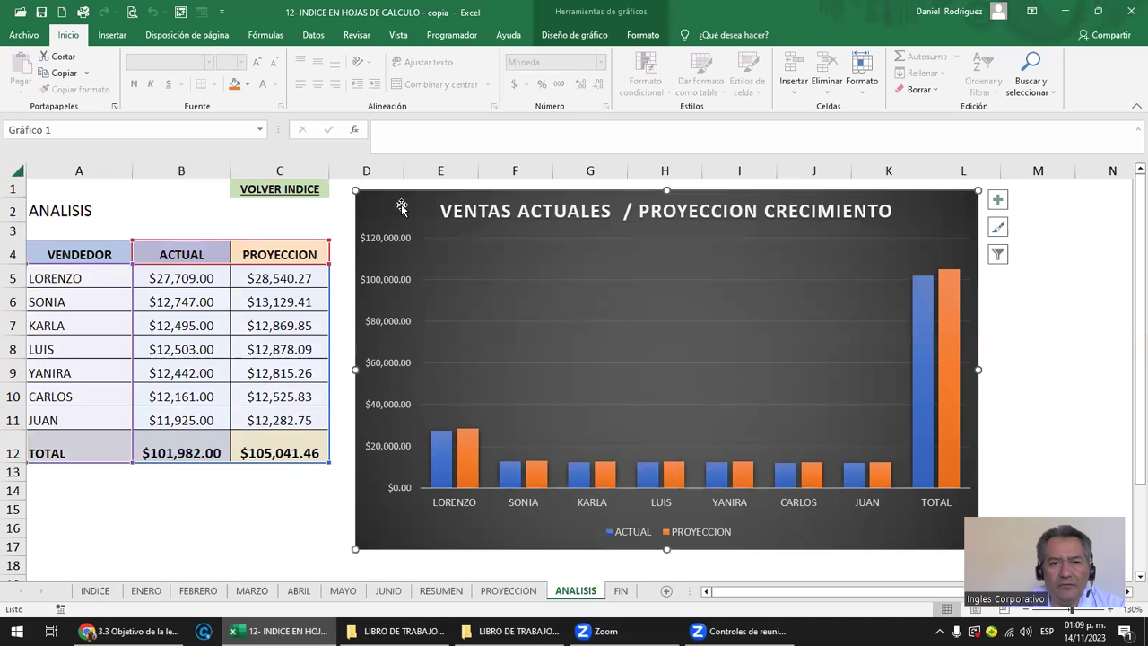
left_click(620, 592)
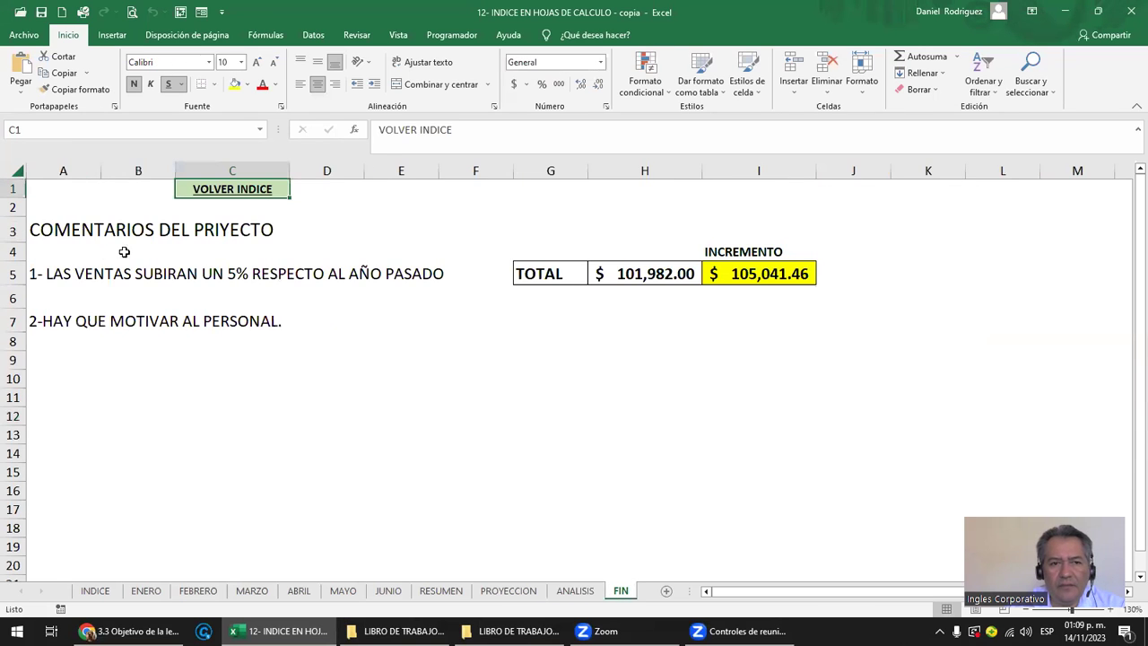
Step: Correct the A3 heading from PRIYECTO to COMENTARIOS DEL PROYECTO
left_click(70, 224)
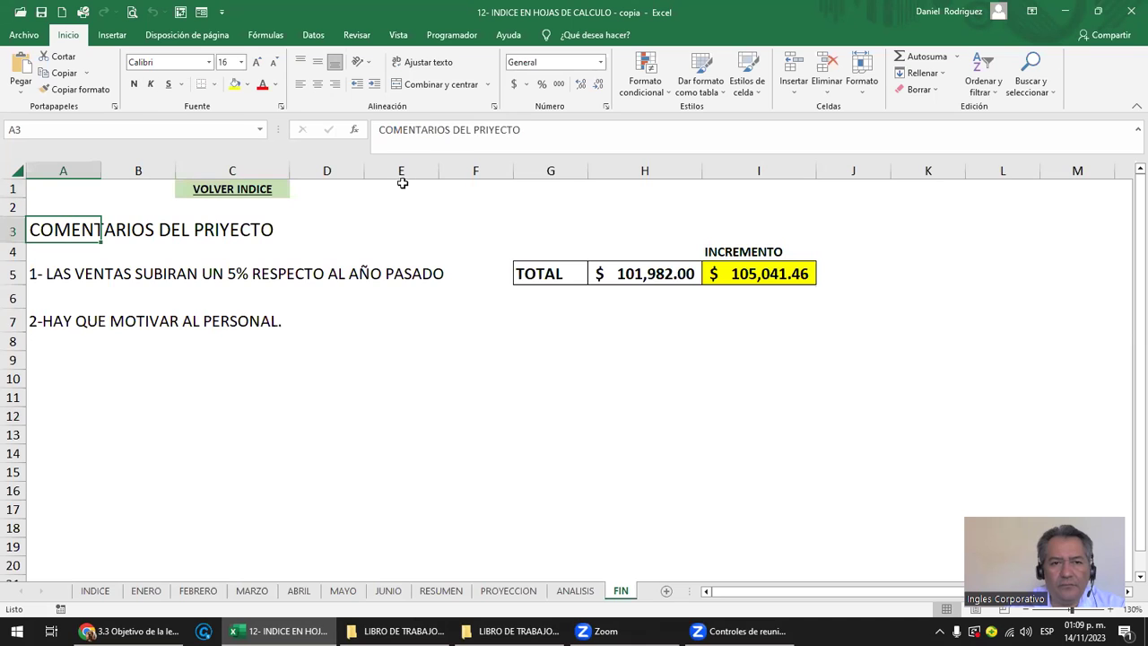
left_click(490, 130)
key("BackSpace")
type("O")
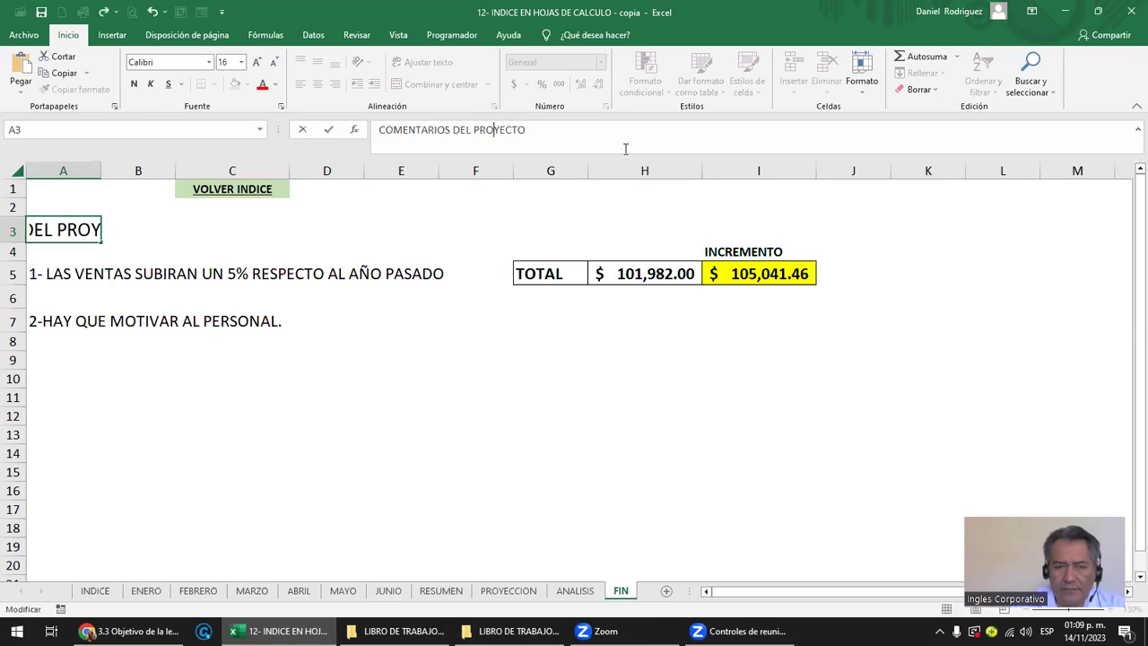
key("Return")
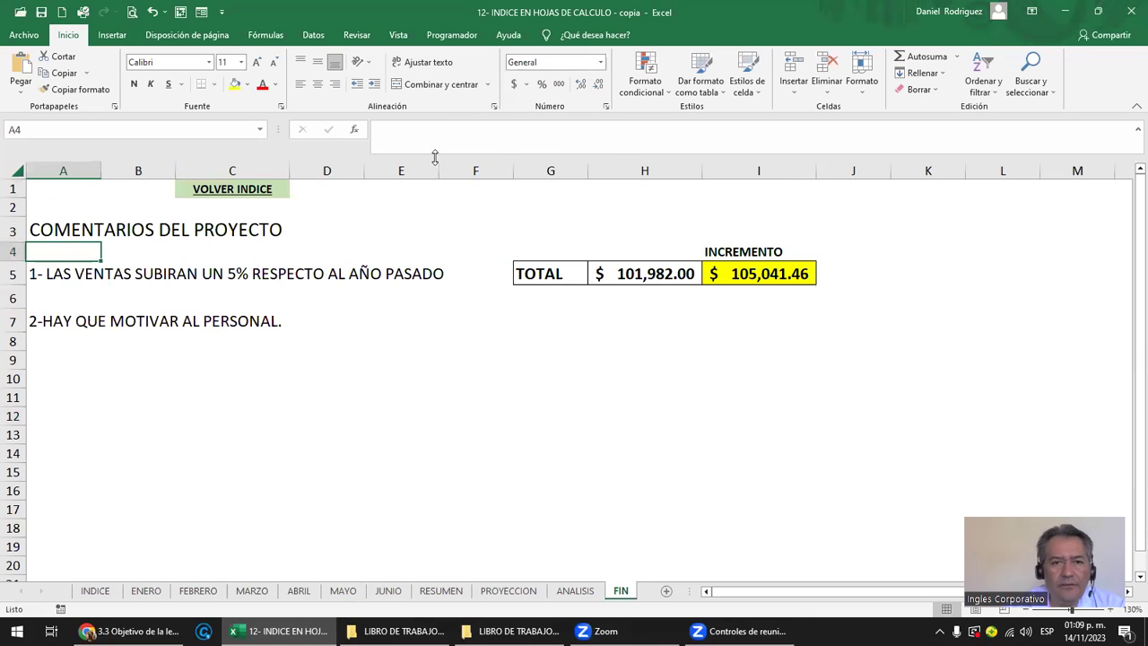
Step: Review the project comments in A5 and A7 and the INCREMENTO value in I5
left_click(77, 276)
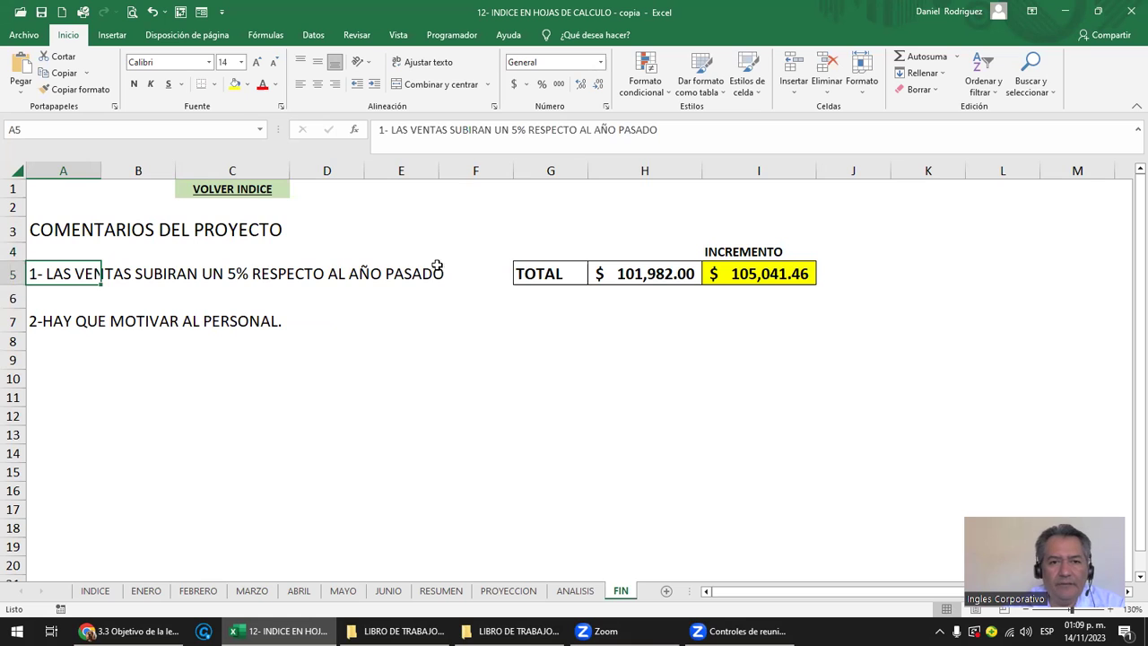
left_click(771, 275)
left_click(64, 322)
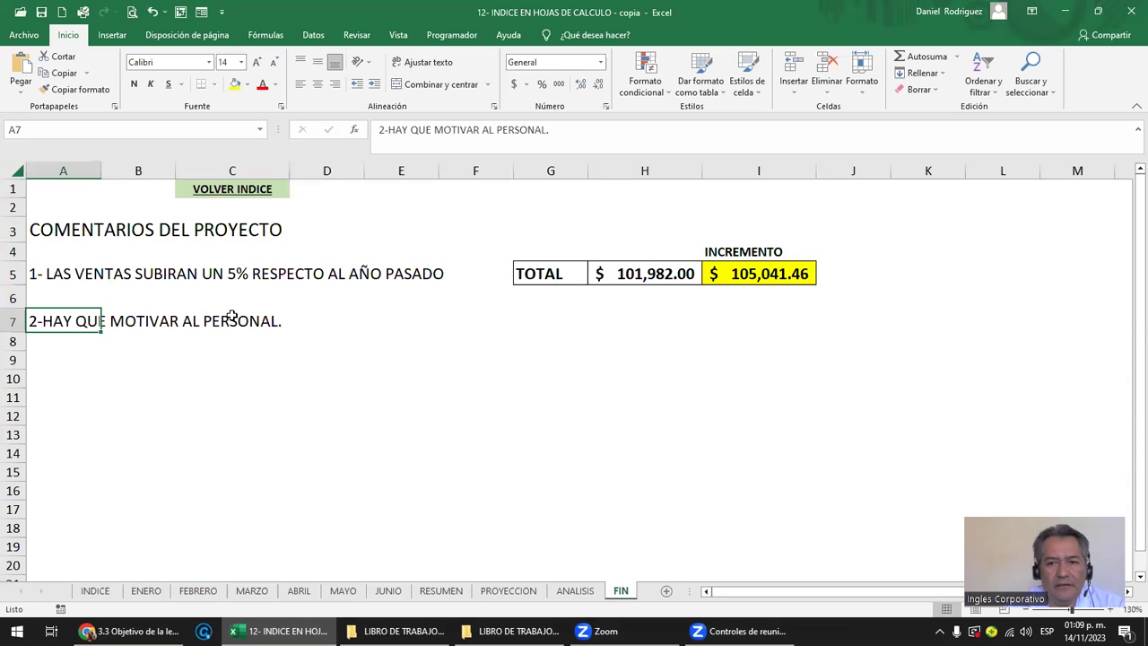
left_click(50, 358)
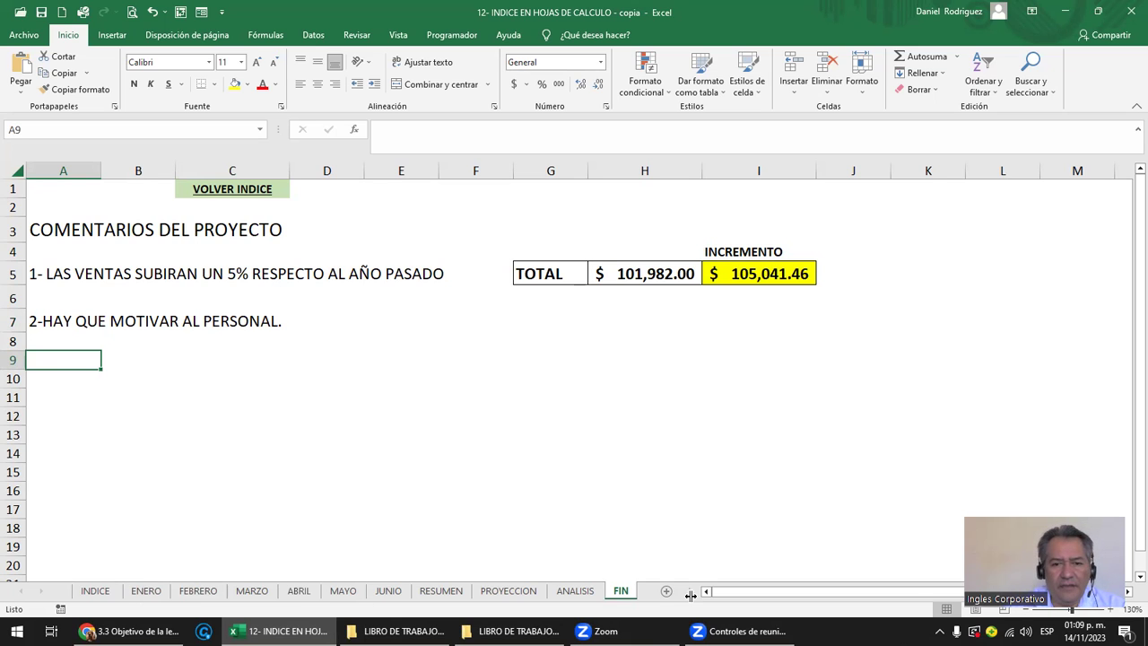
left_click(748, 161)
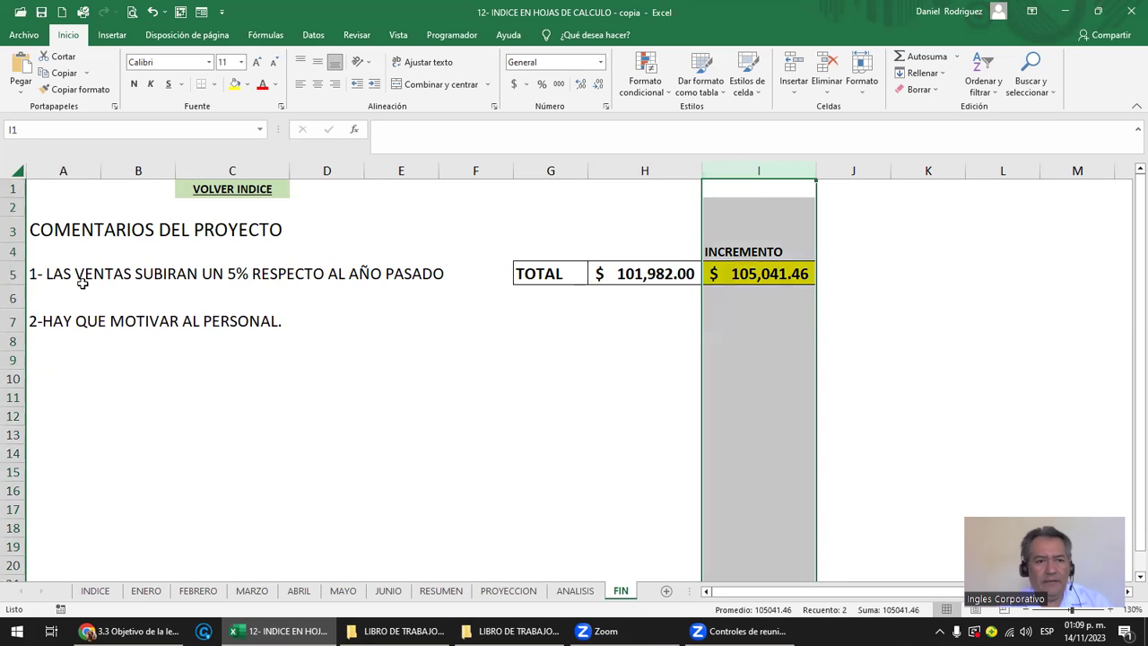
left_click_drag(78, 320, 248, 321)
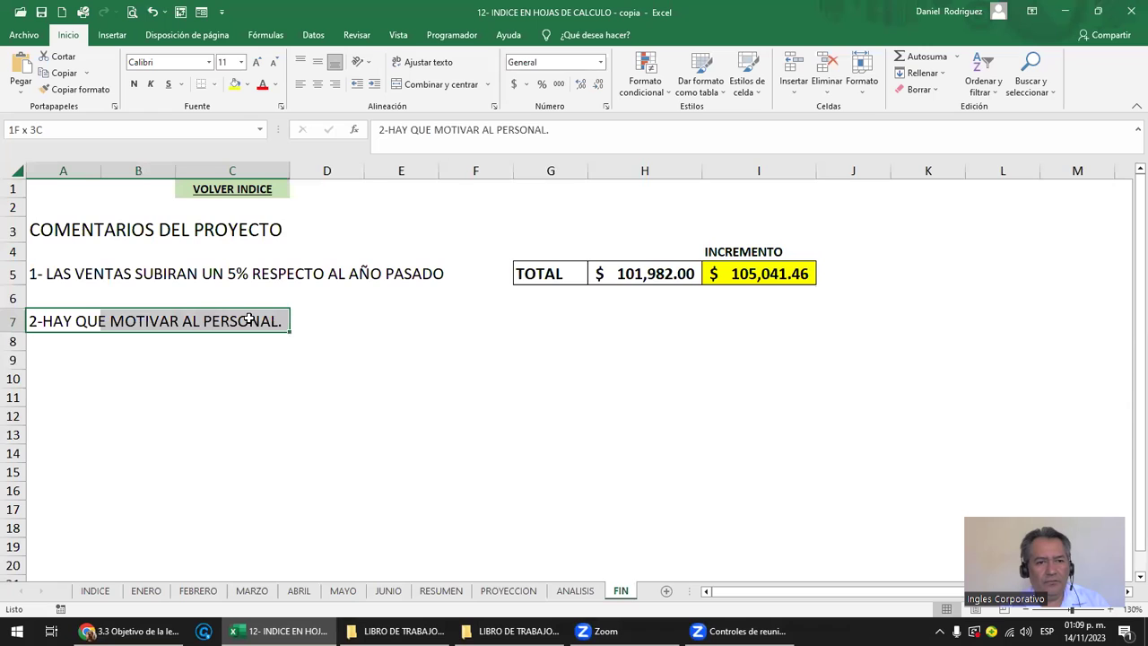
left_click(85, 350)
left_click(60, 318)
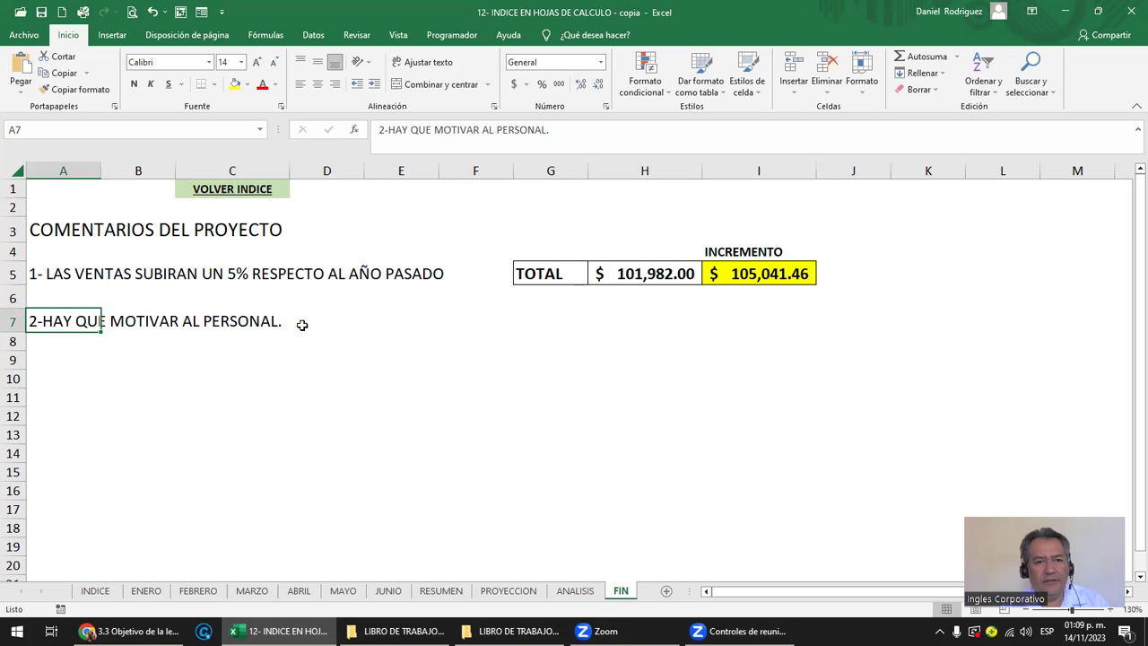
Step: Enter the note COMO? in B8 under the second comment, then go back to INDICE
left_click(109, 346)
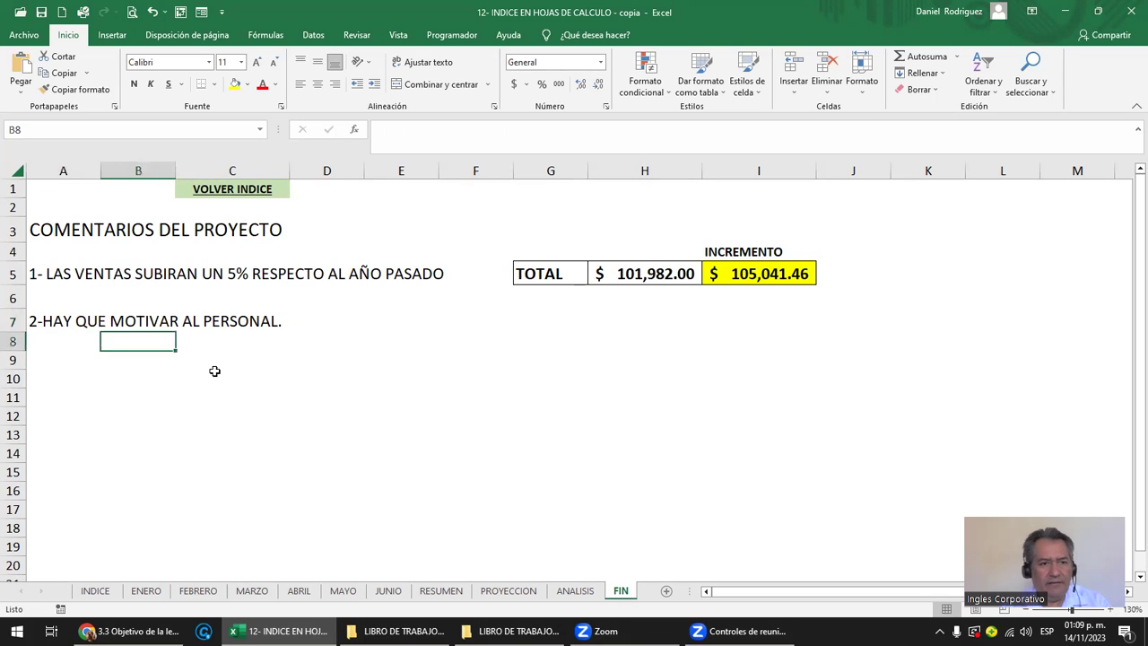
type("COMO?")
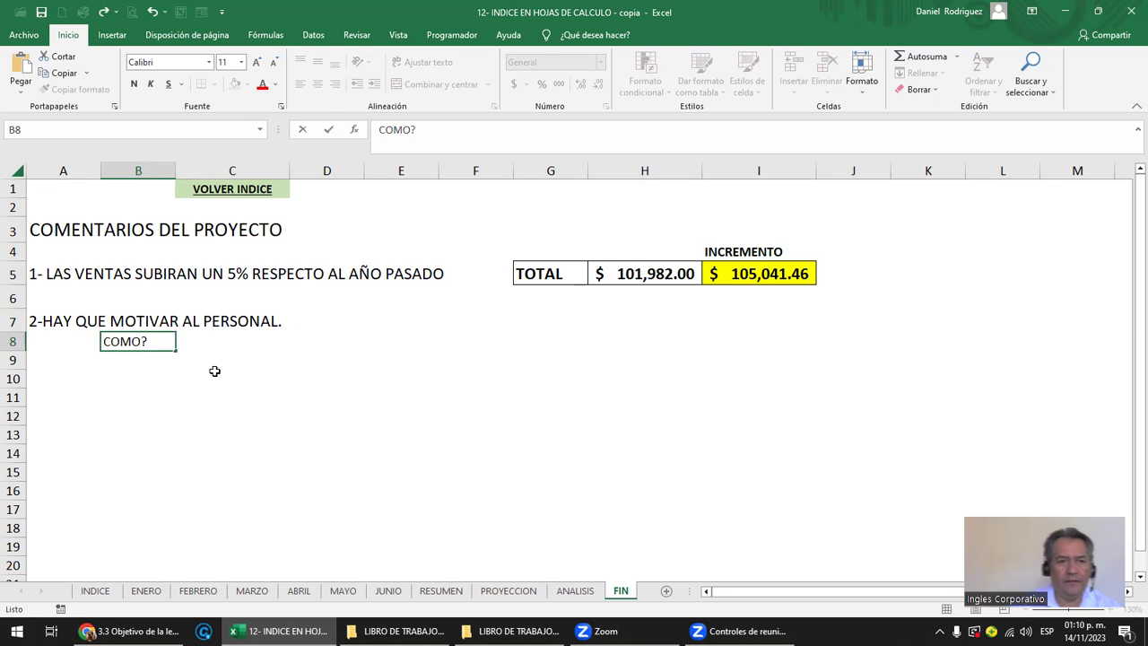
key("Return")
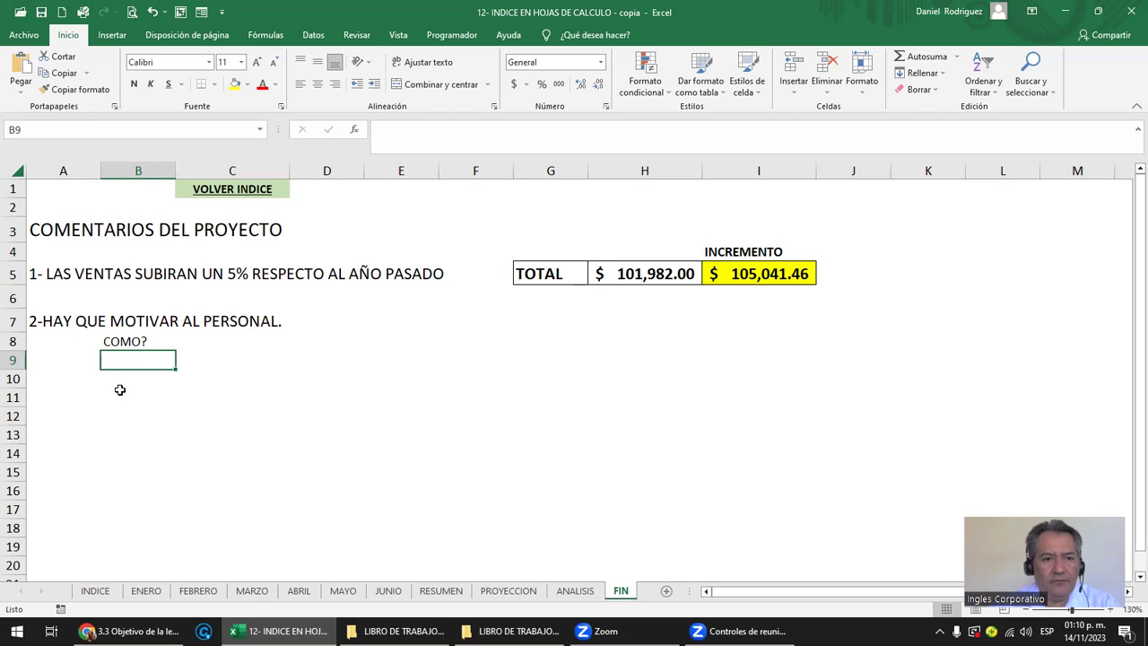
left_click(95, 590)
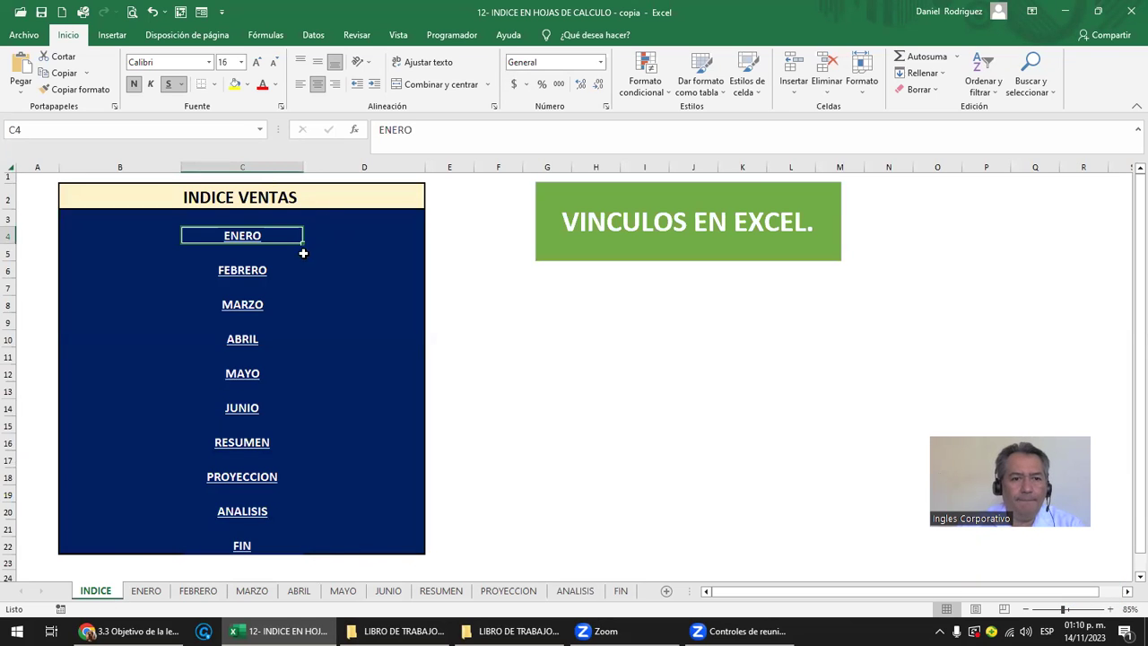
Step: Change the B2 title to INDICE ANALISIS DE VENTAS, then follow the ENERO link
left_click(198, 197)
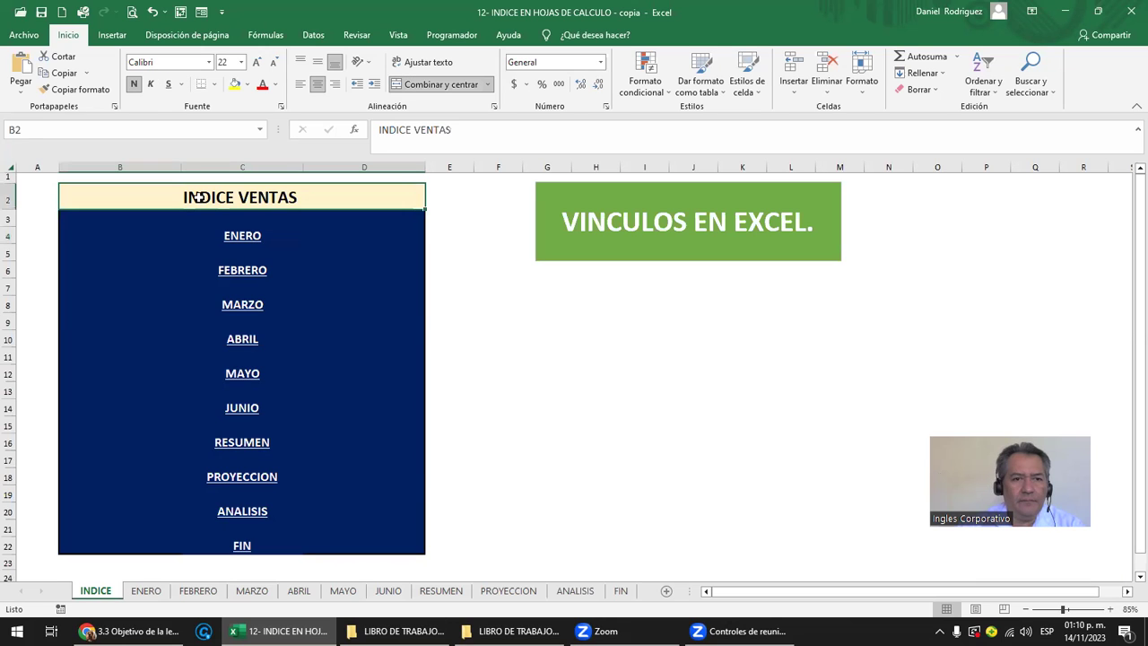
double_click(242, 197)
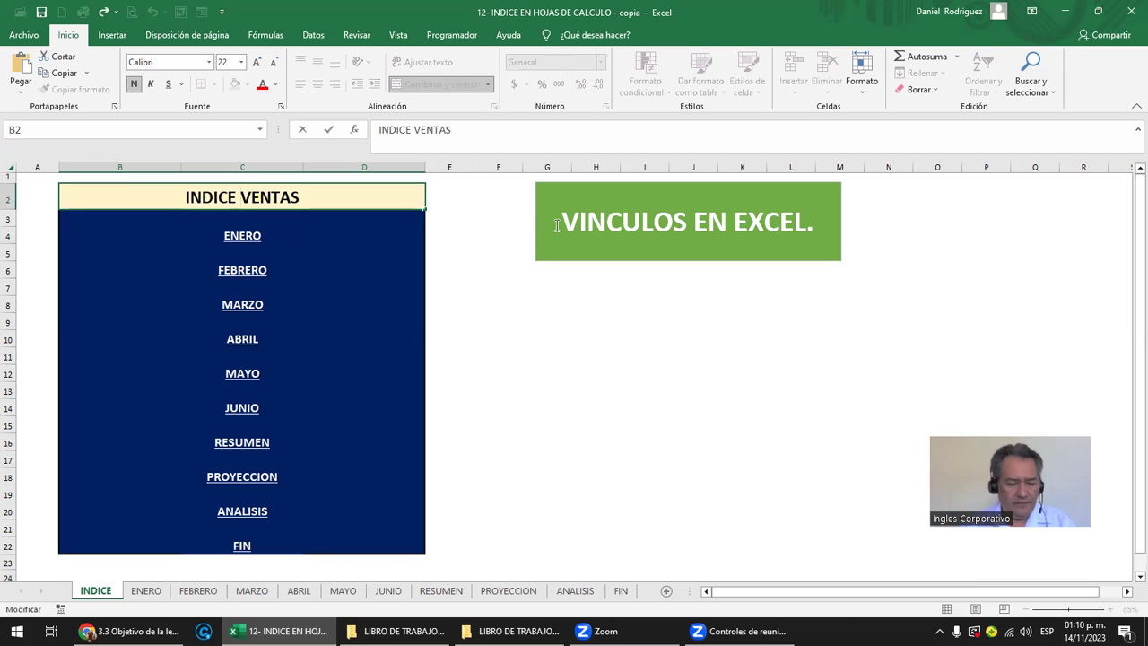
type("ANALISI")
key("BackSpace")
type("S ")
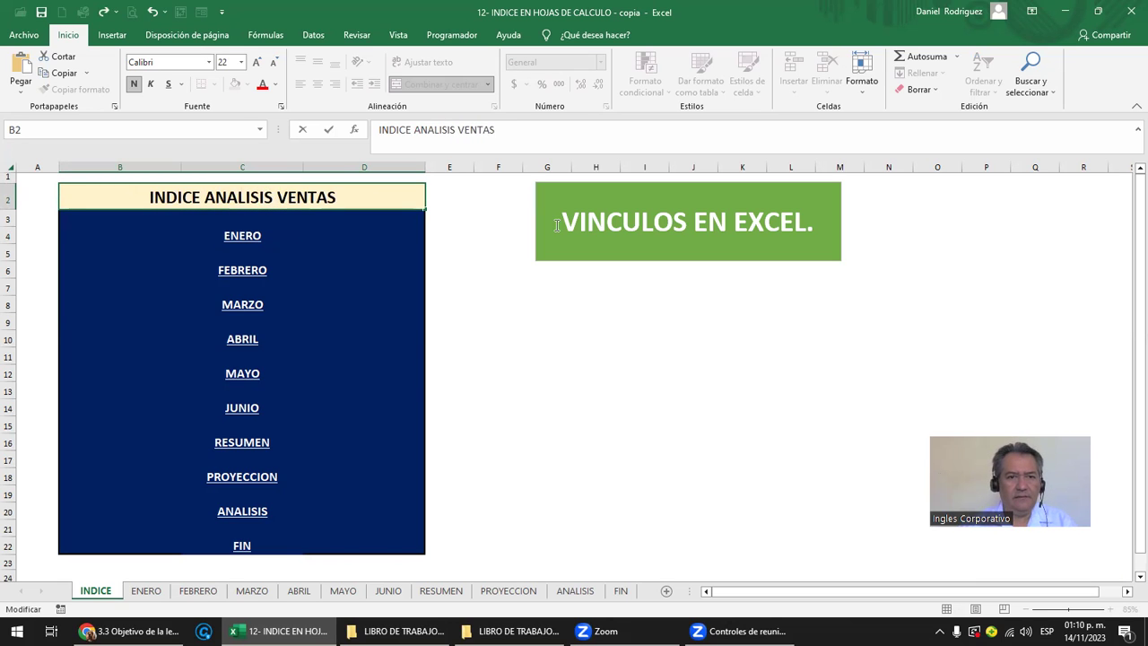
type("DE")
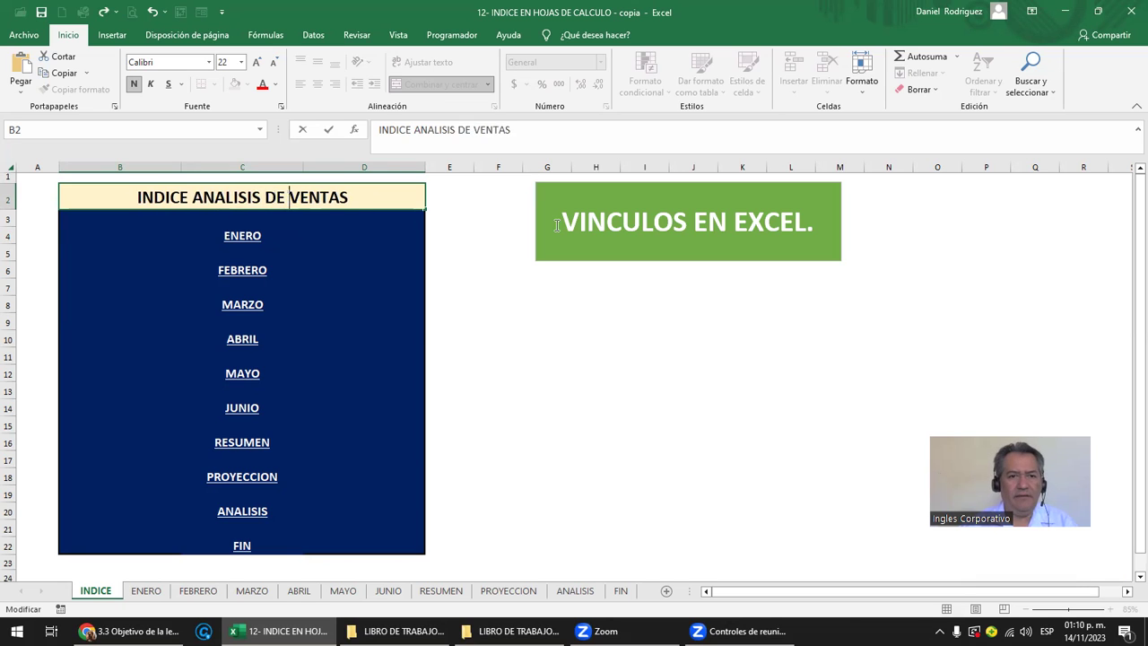
key("Return")
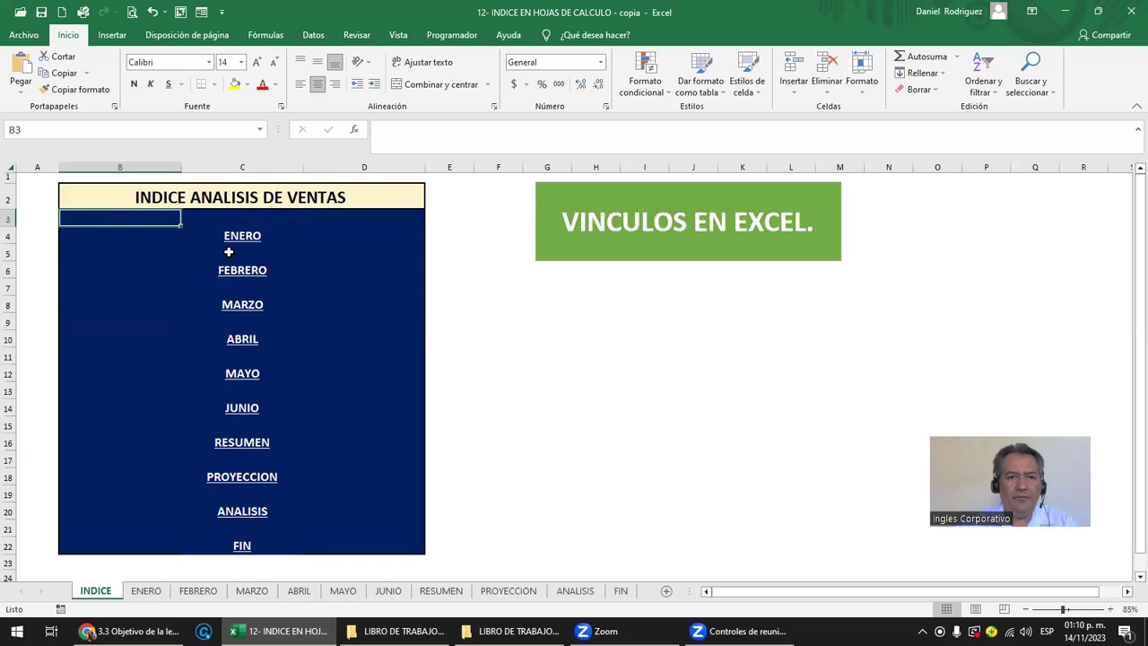
left_click(247, 240)
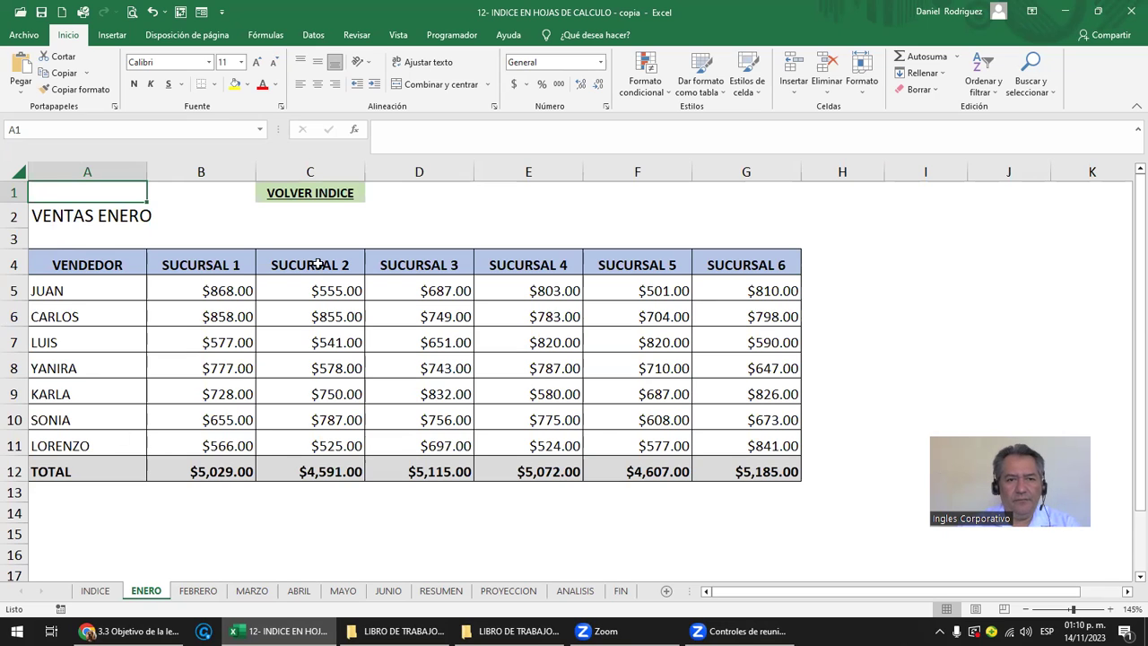
Step: Return from ENERO, test the FEBRERO link and its return, then open MARZO
left_click(324, 199)
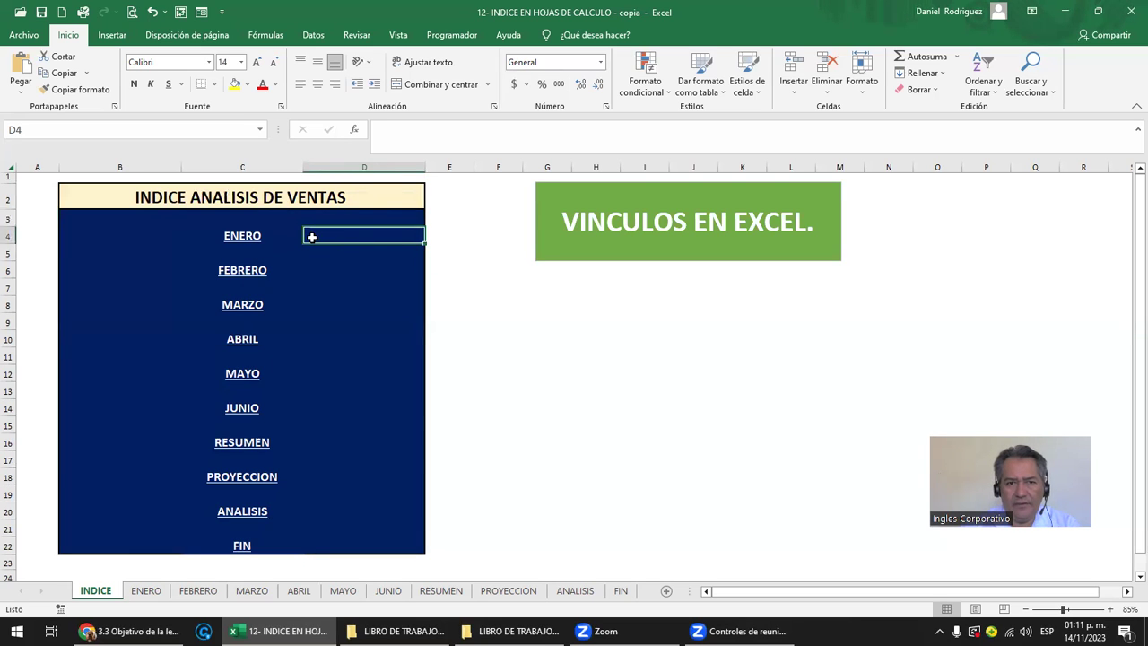
left_click_drag(124, 216, 334, 541)
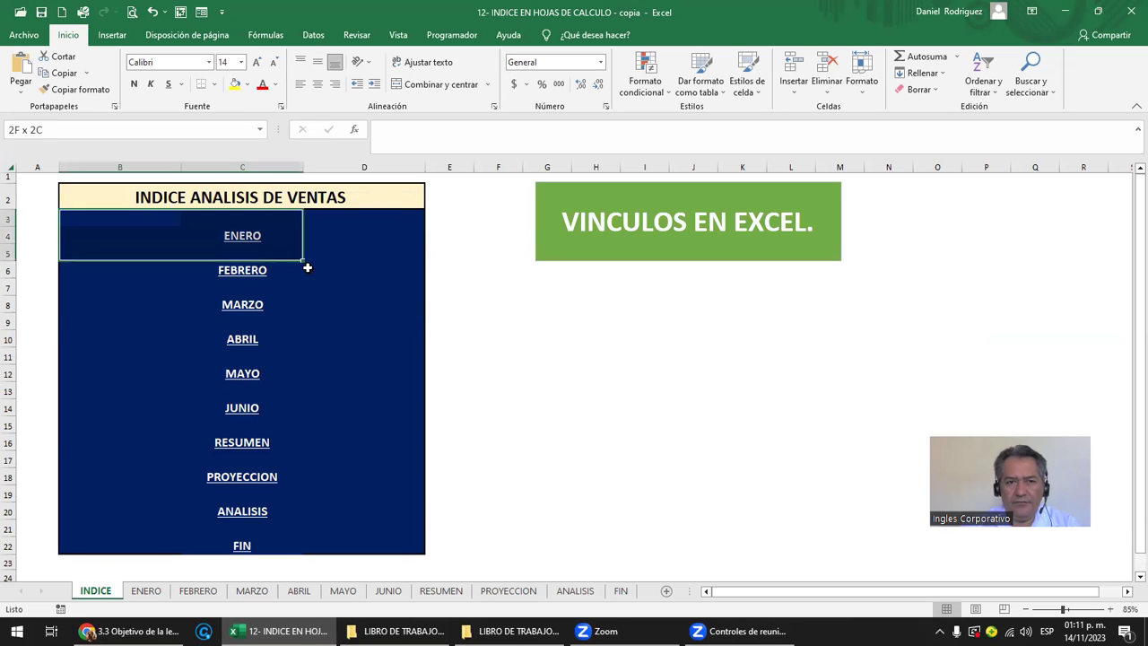
left_click(352, 229)
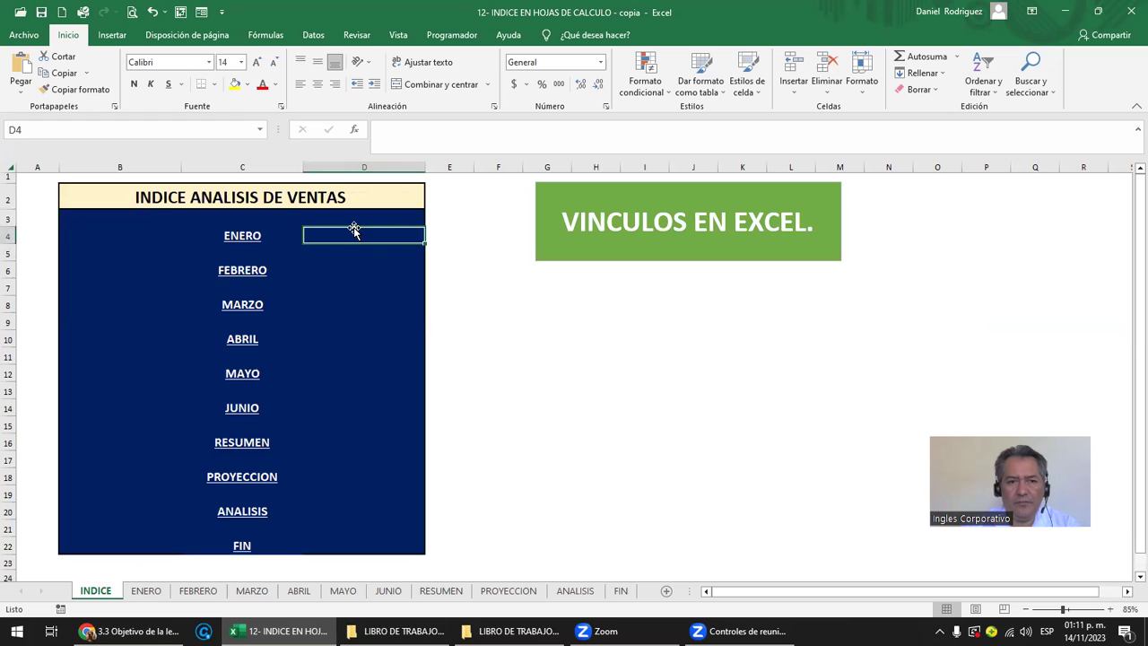
left_click(242, 270)
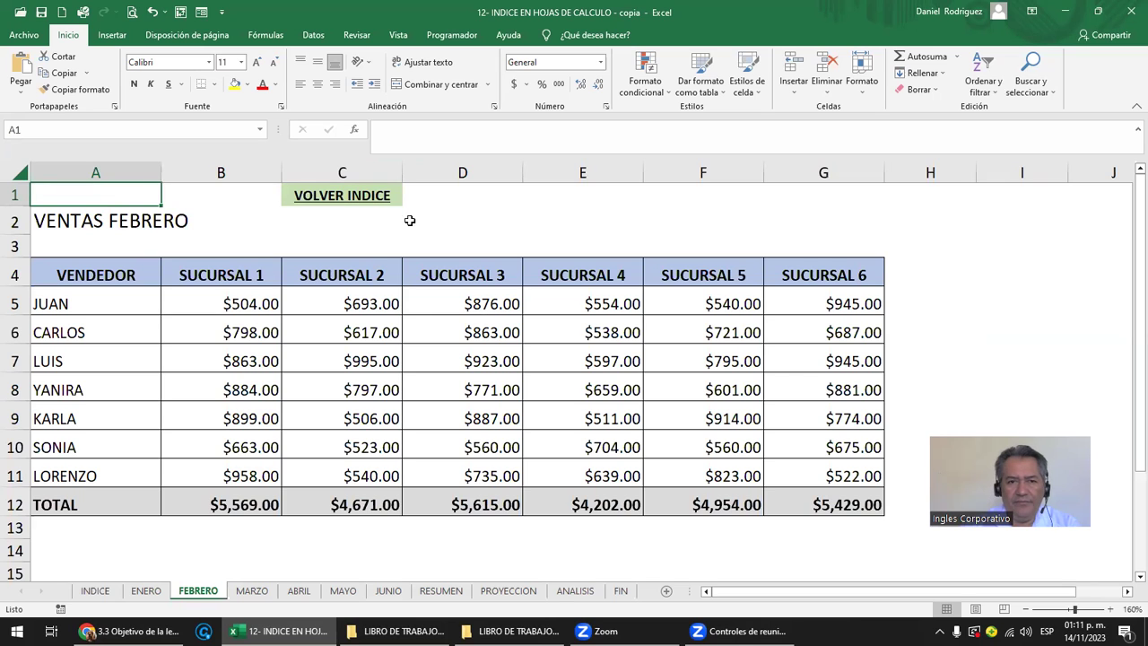
left_click(363, 199)
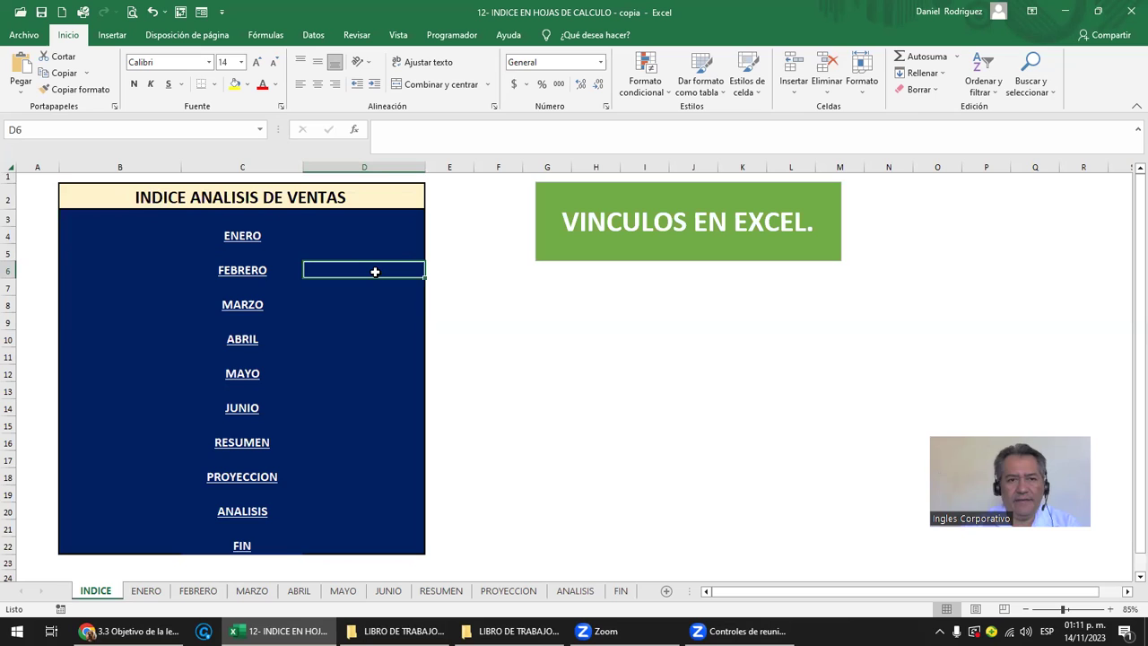
left_click(344, 234)
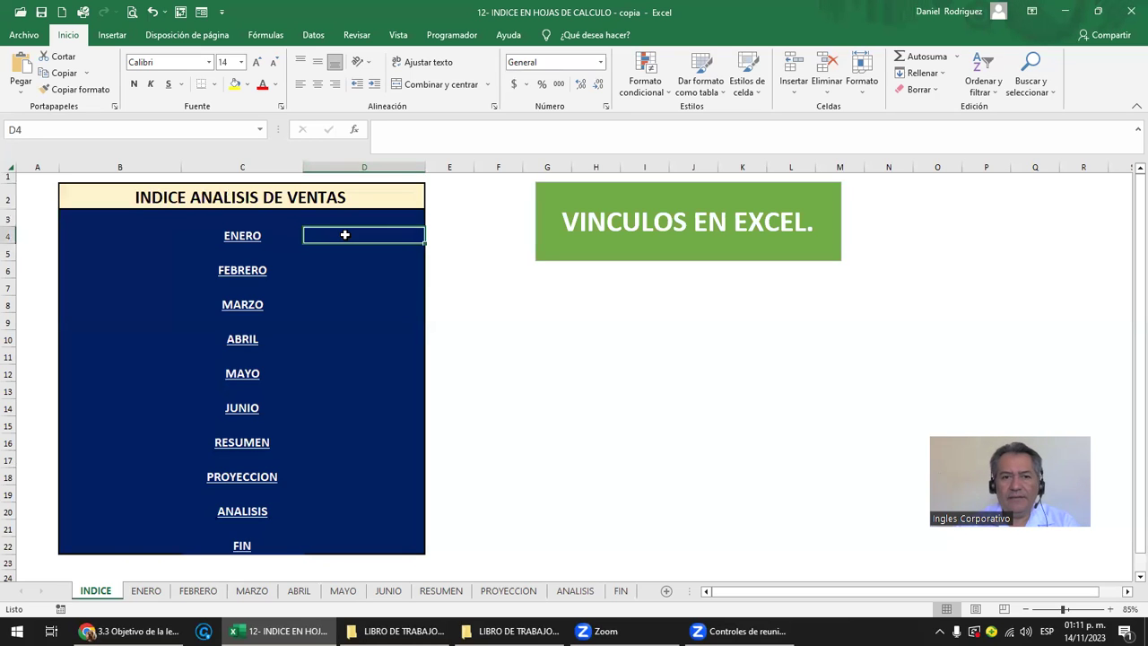
left_click(370, 276)
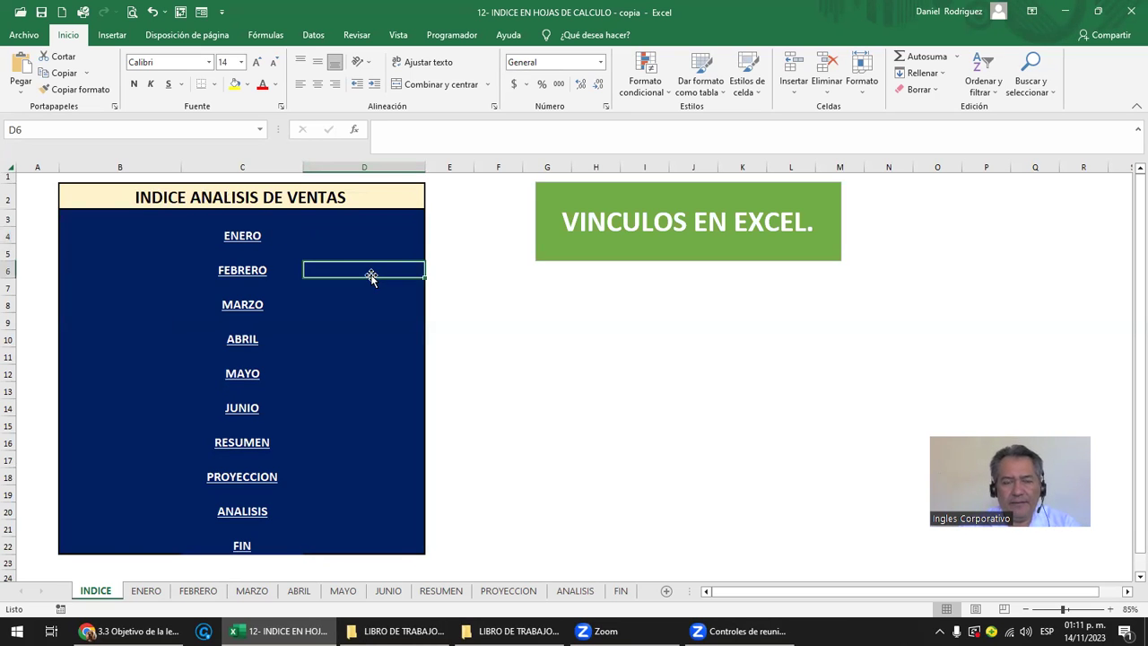
left_click(244, 305)
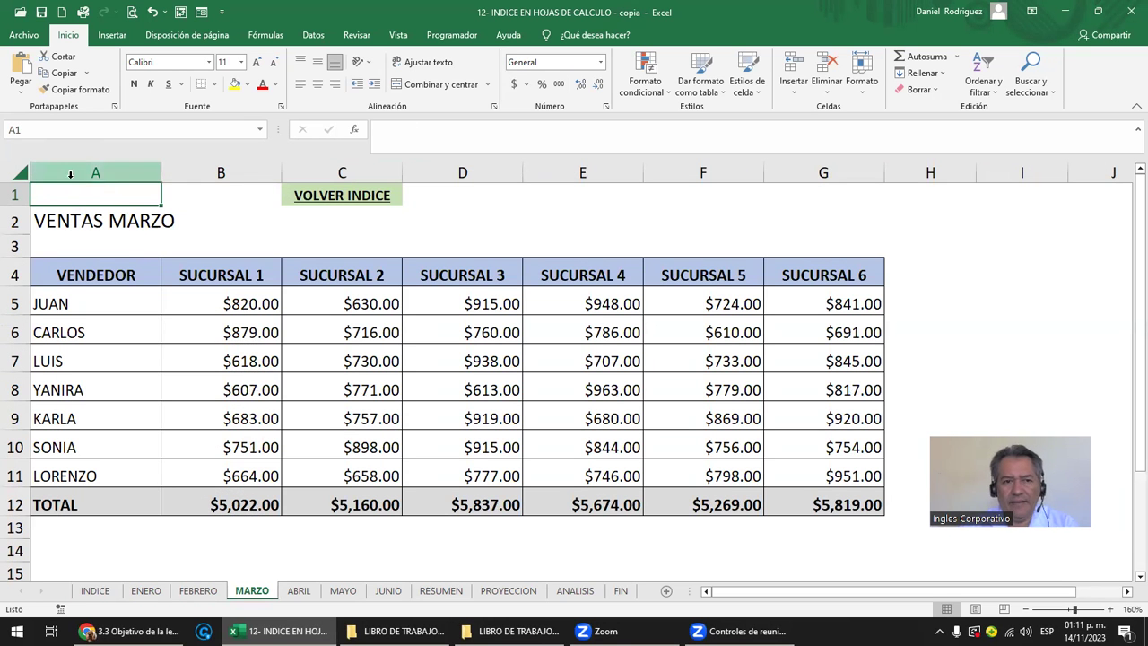
Step: Return from MARZO and test the ABRIL and MAYO links with their return links
left_click(139, 198)
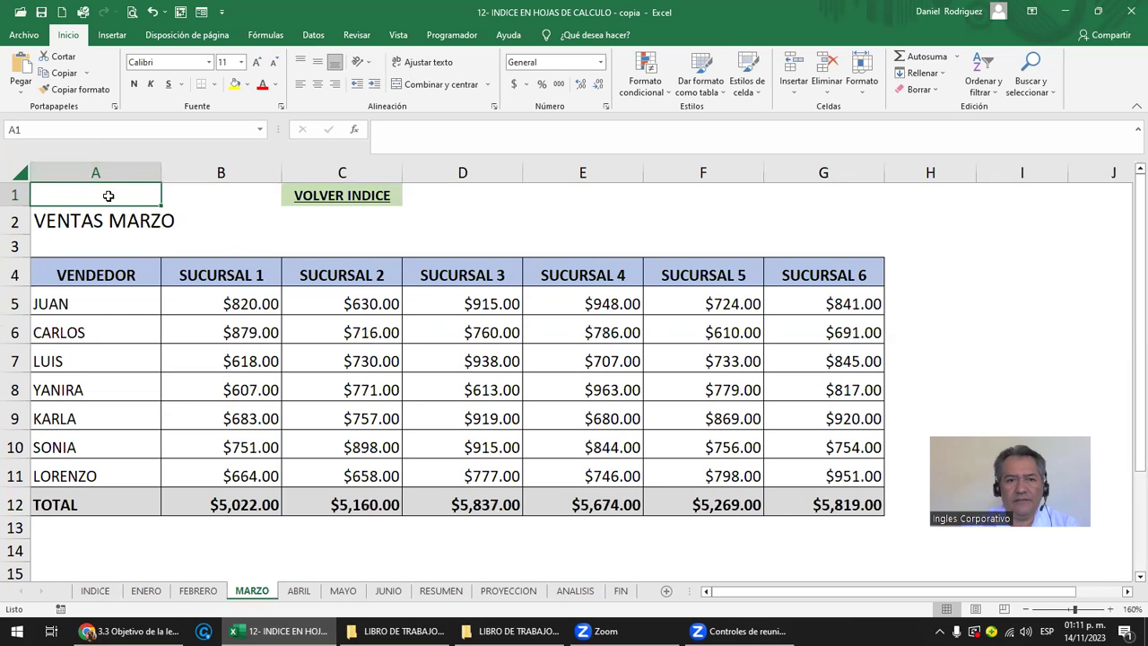
left_click(334, 196)
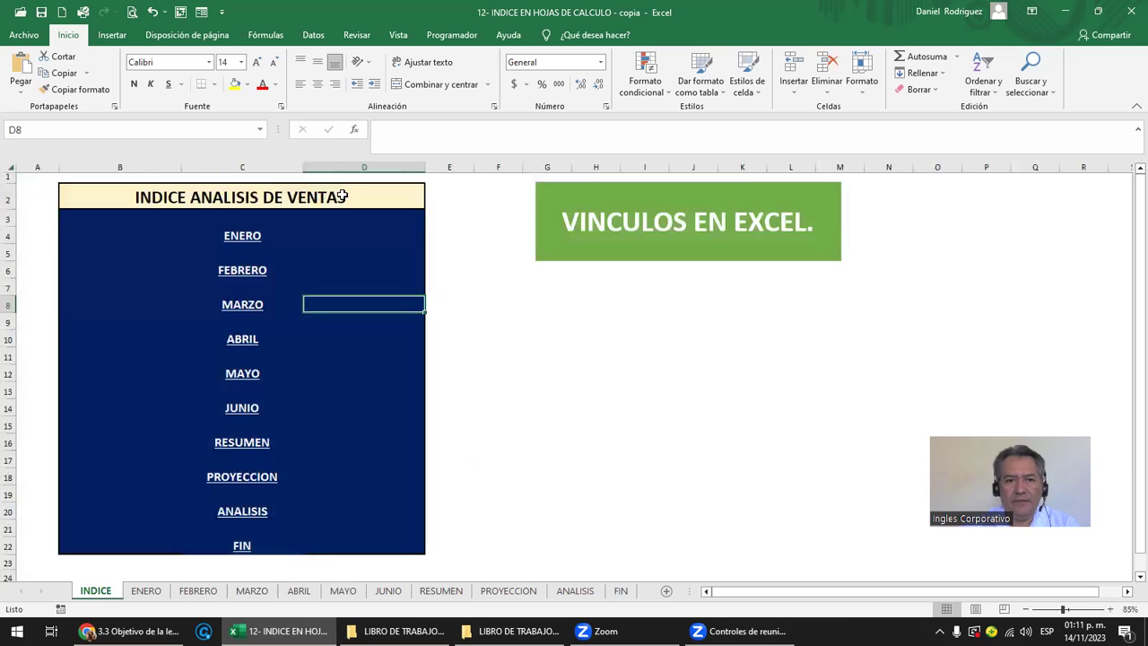
left_click(242, 341)
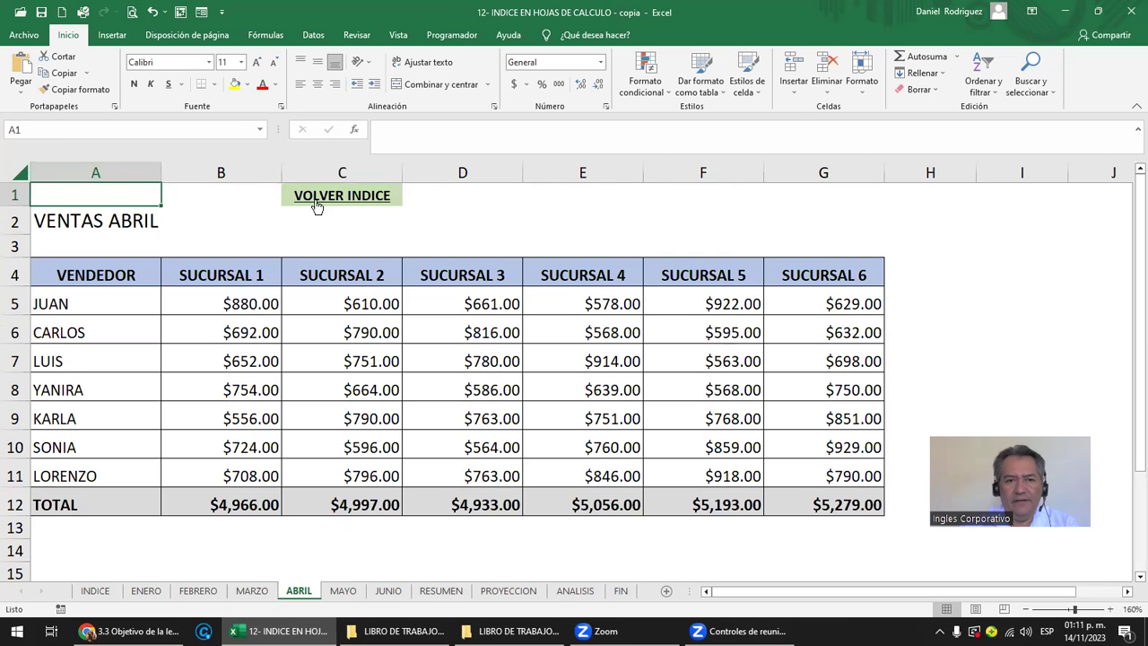
left_click(314, 201)
left_click(244, 373)
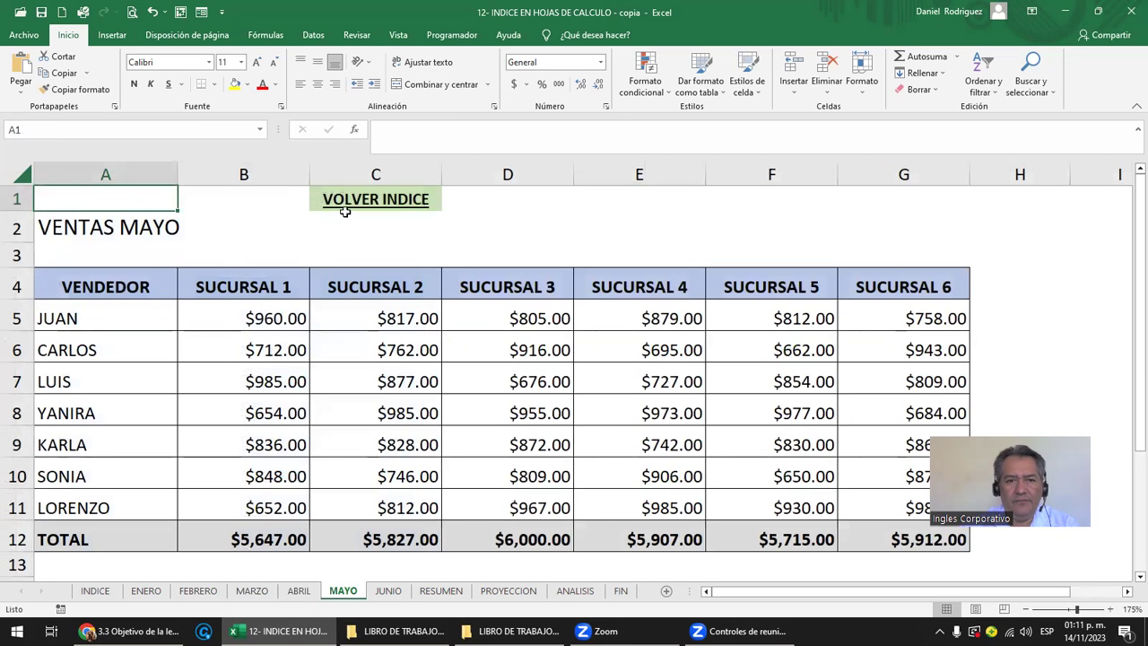
left_click(349, 213)
left_click(354, 208)
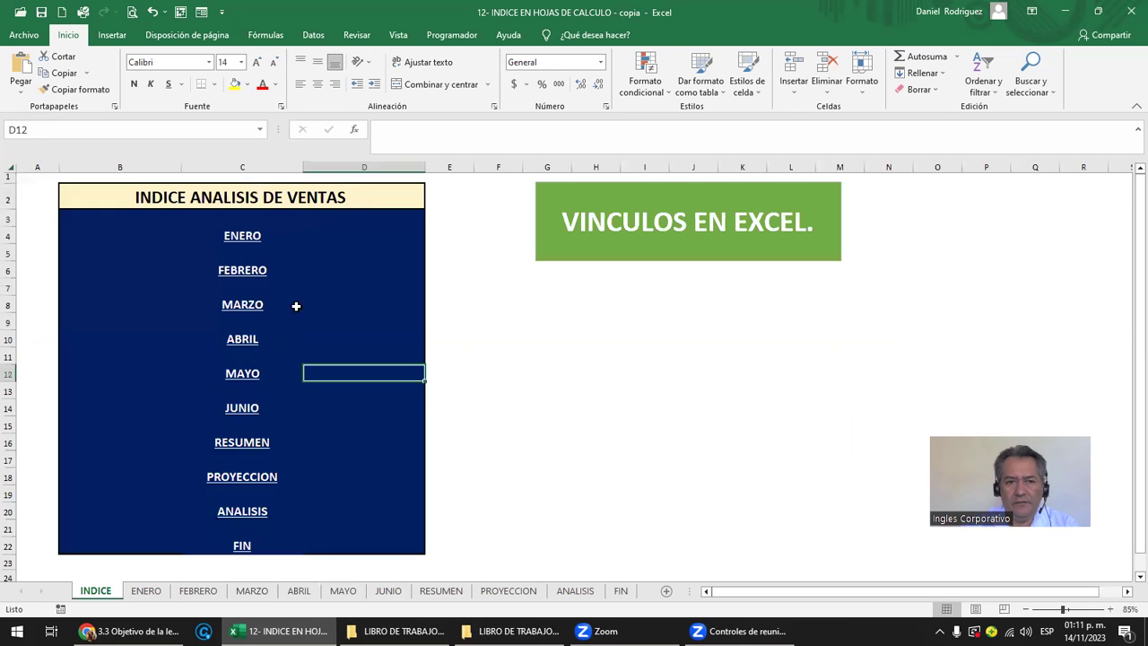
Step: Test the JUNIO and RESUMEN links and their returns, then open PROYECCION
left_click(240, 415)
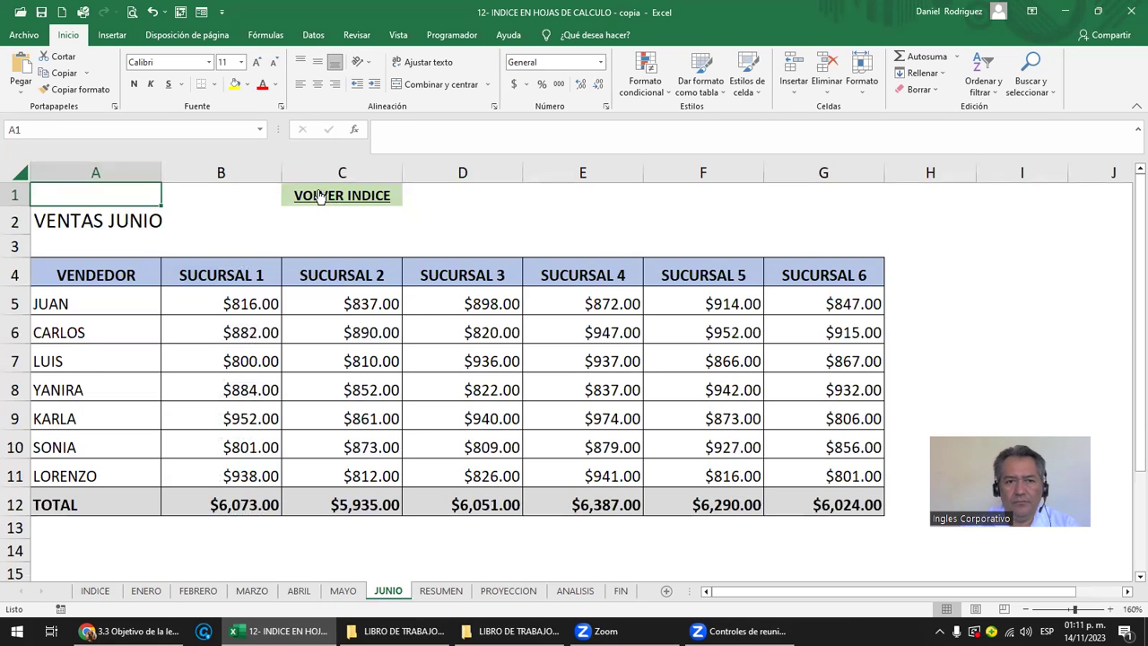
left_click(320, 192)
left_click(242, 443)
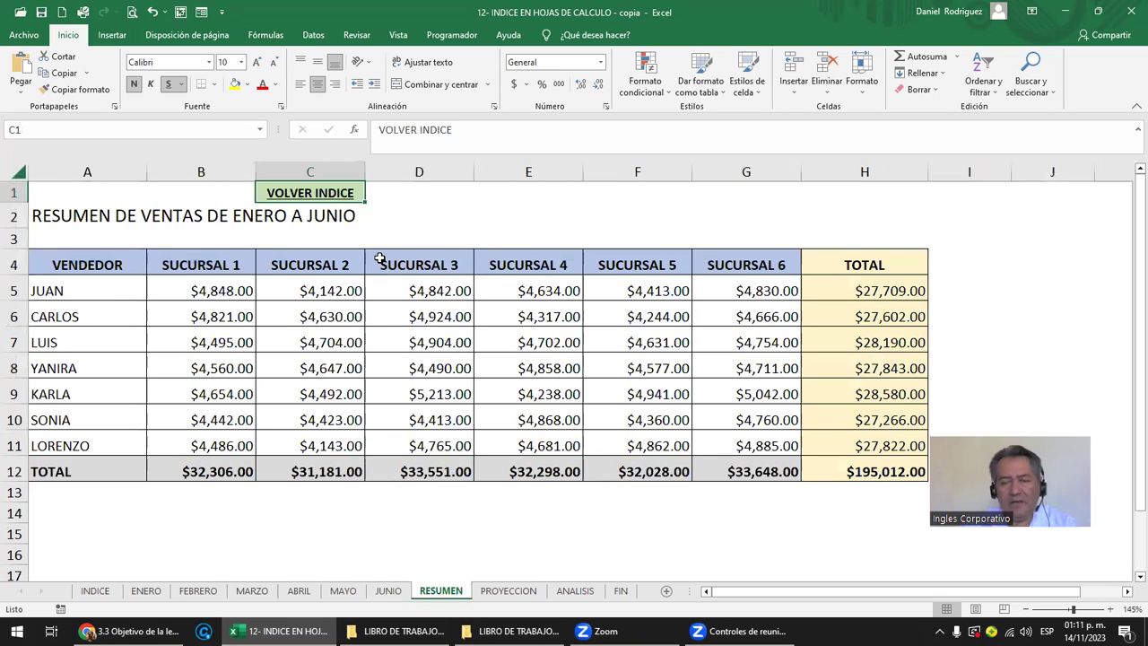
left_click(331, 191)
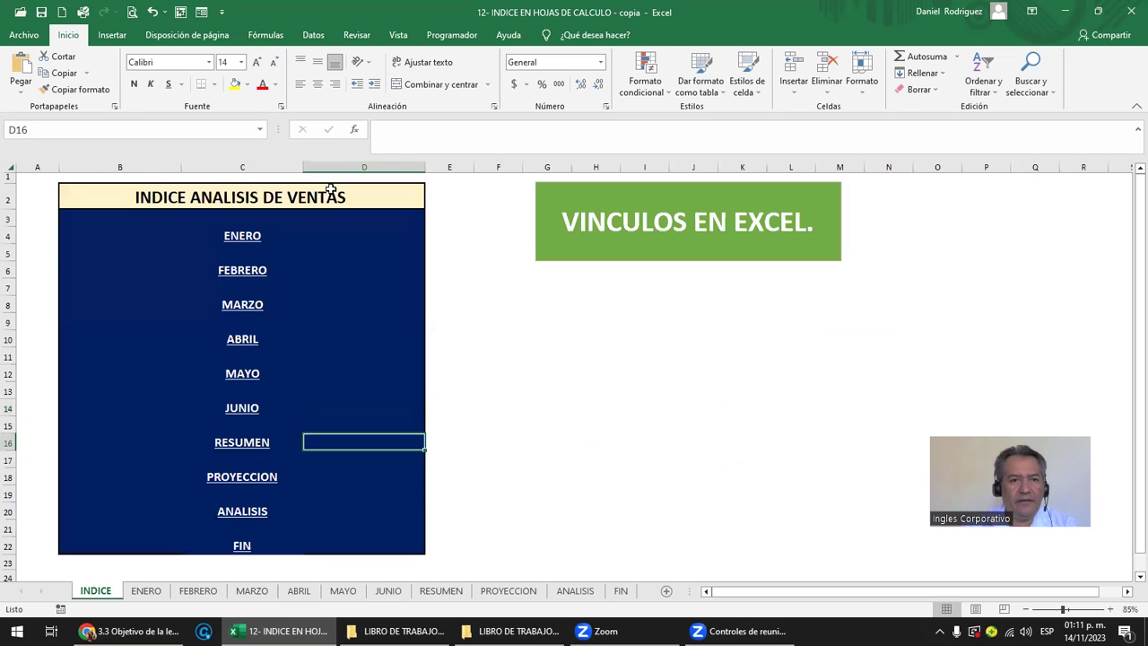
left_click(255, 481)
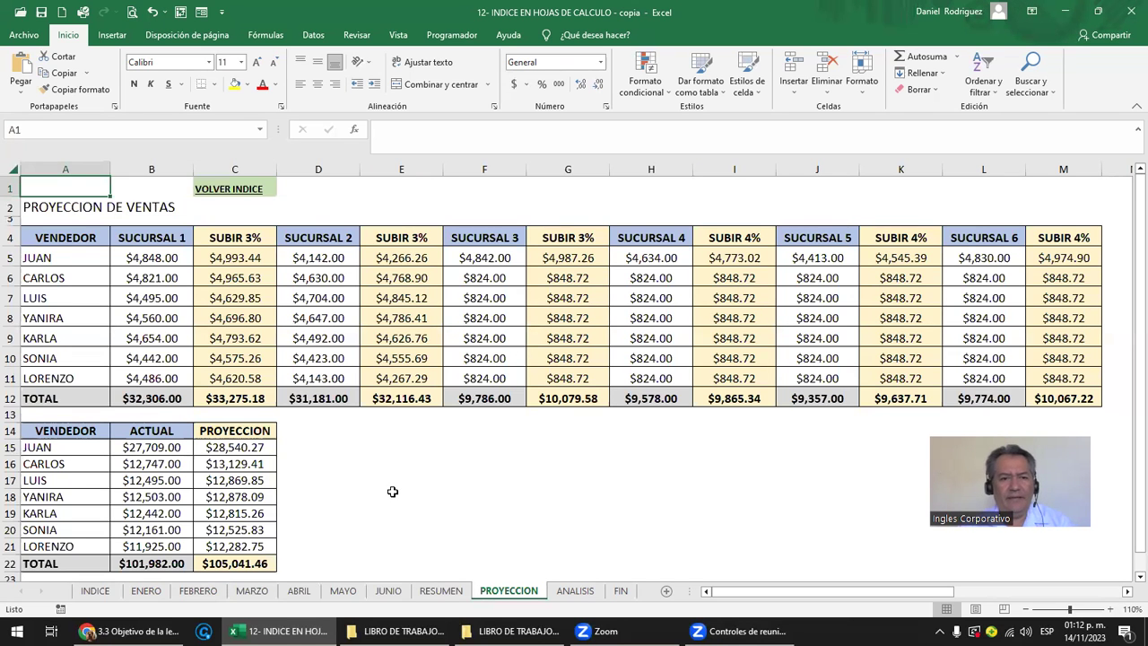
scroll(392, 489, "down", 1)
scroll(393, 495, "down", 2)
scroll(391, 495, "up", 1, "ctrl")
scroll(392, 496, "up", 1, "ctrl")
scroll(392, 496, "down", 3)
left_click_drag(377, 506, 376, 470)
key("Left")
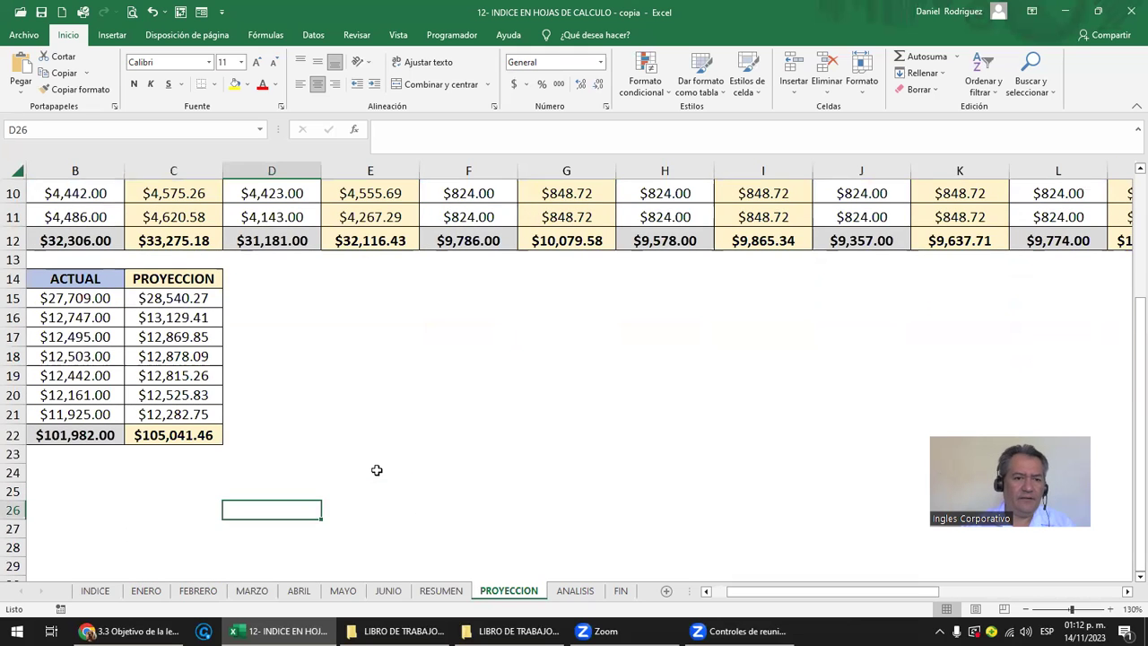
key("Left")
key("Left")
key("Left")
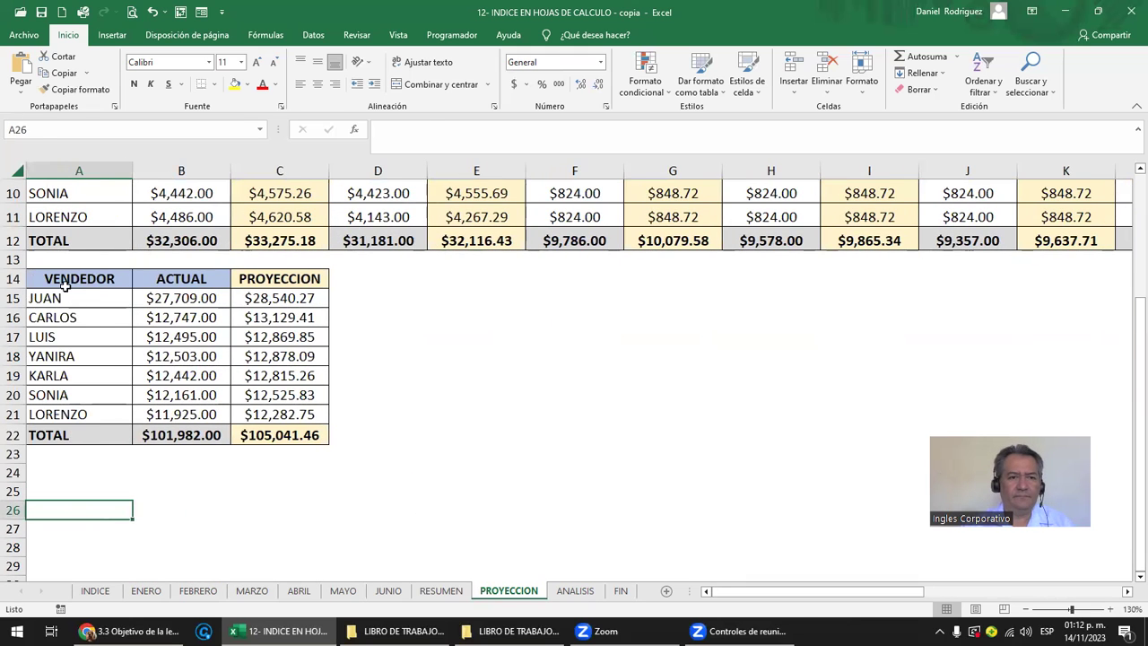
left_click_drag(66, 286, 296, 439)
scroll(485, 417, "down", 1, "ctrl")
scroll(485, 416, "down", 1, "ctrl")
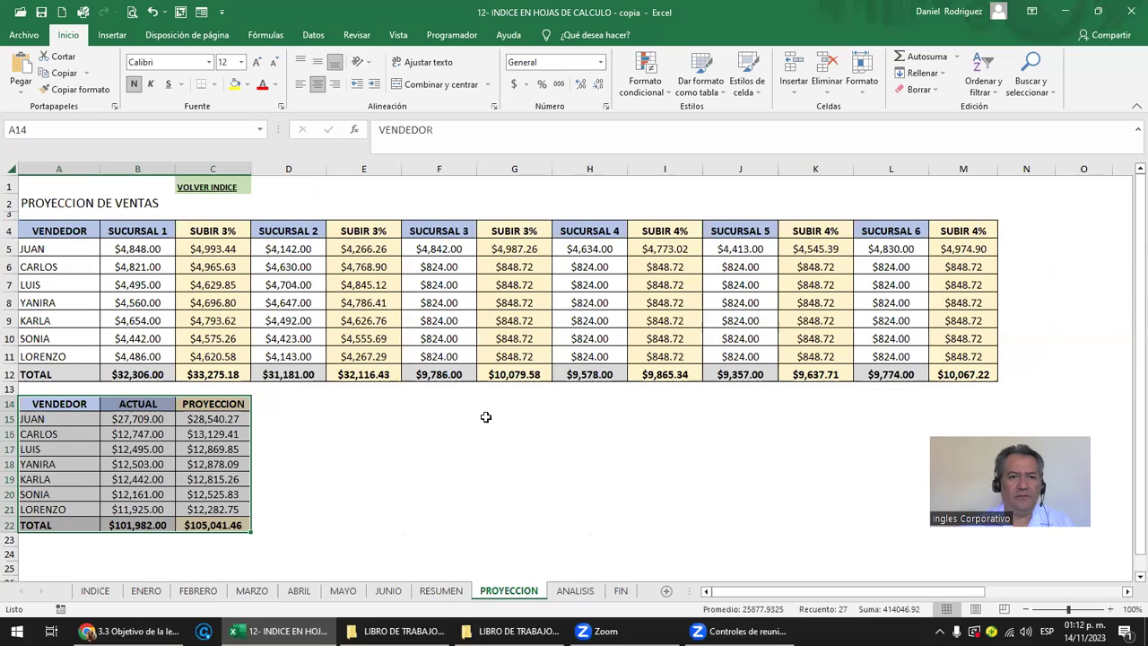
left_click(216, 190)
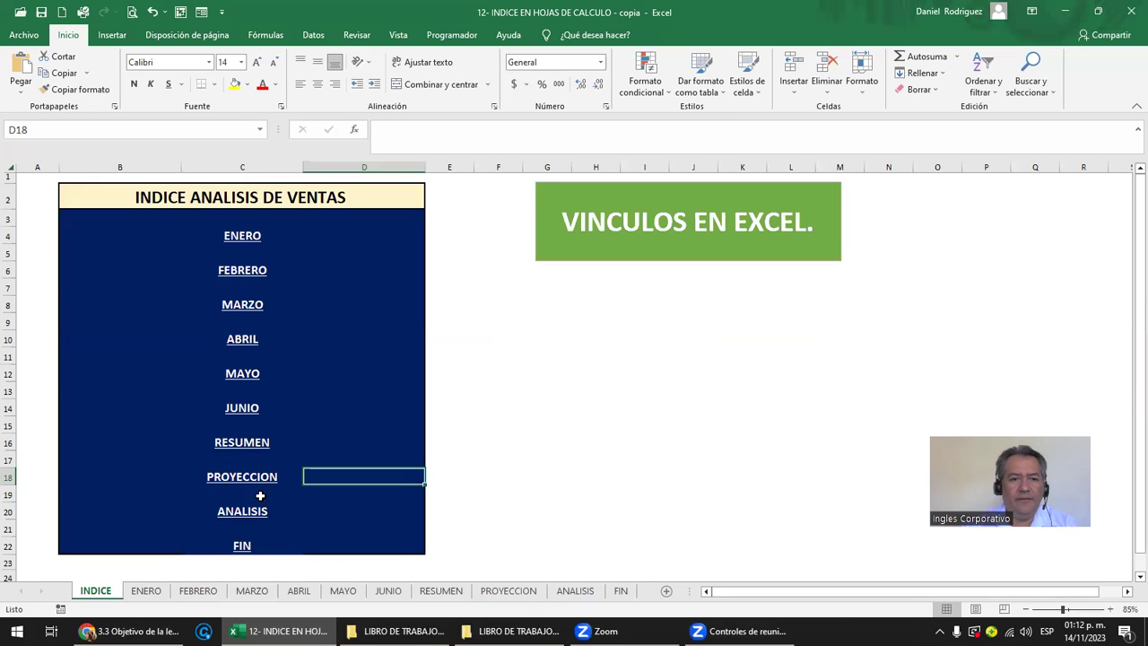
left_click(241, 516)
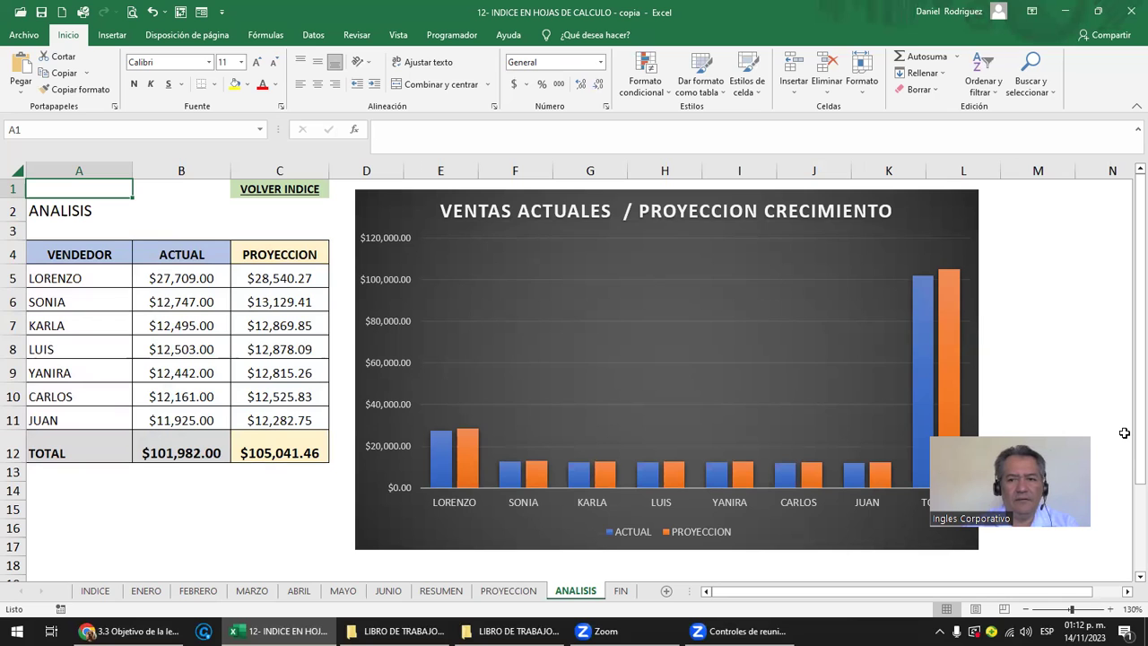
left_click(289, 190)
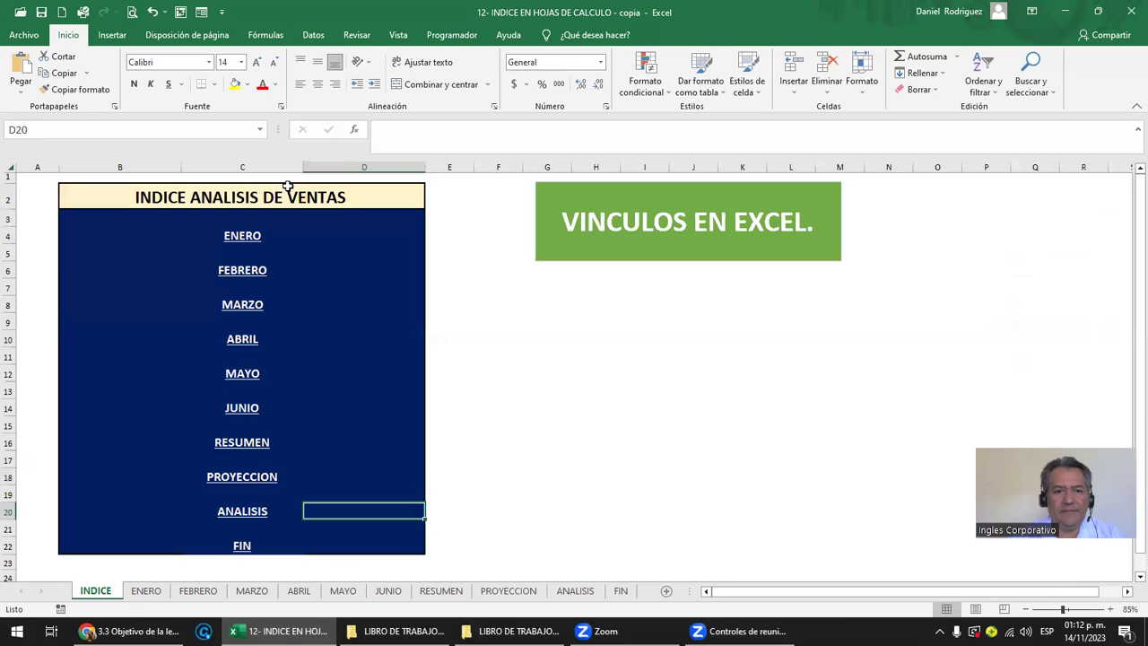
left_click(238, 545)
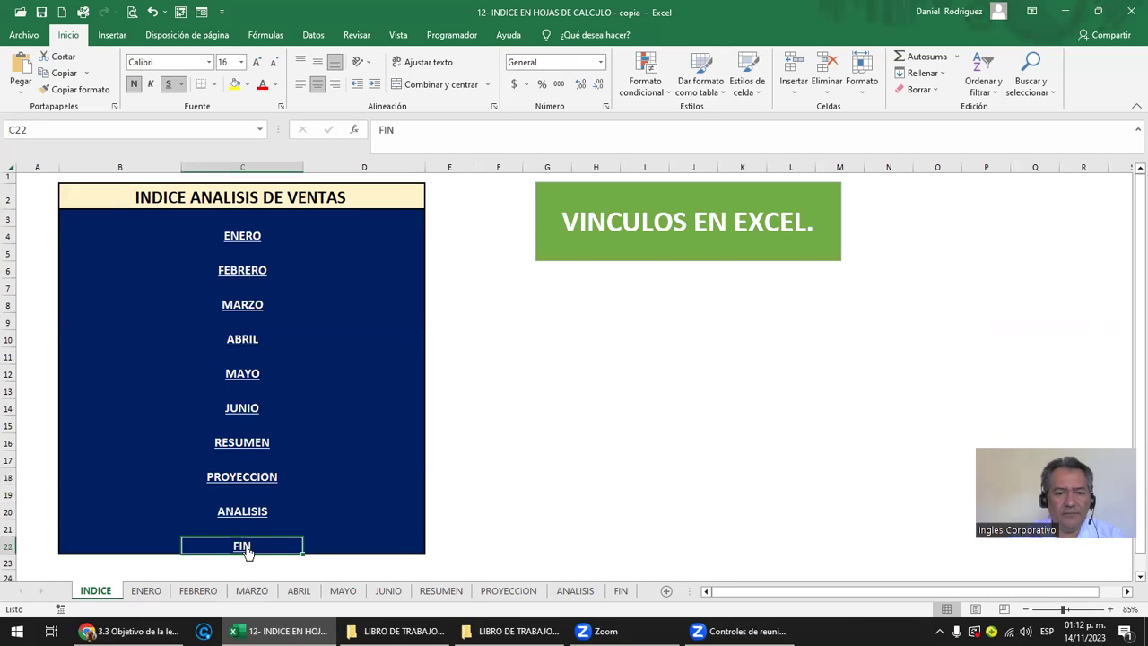
left_click(238, 543)
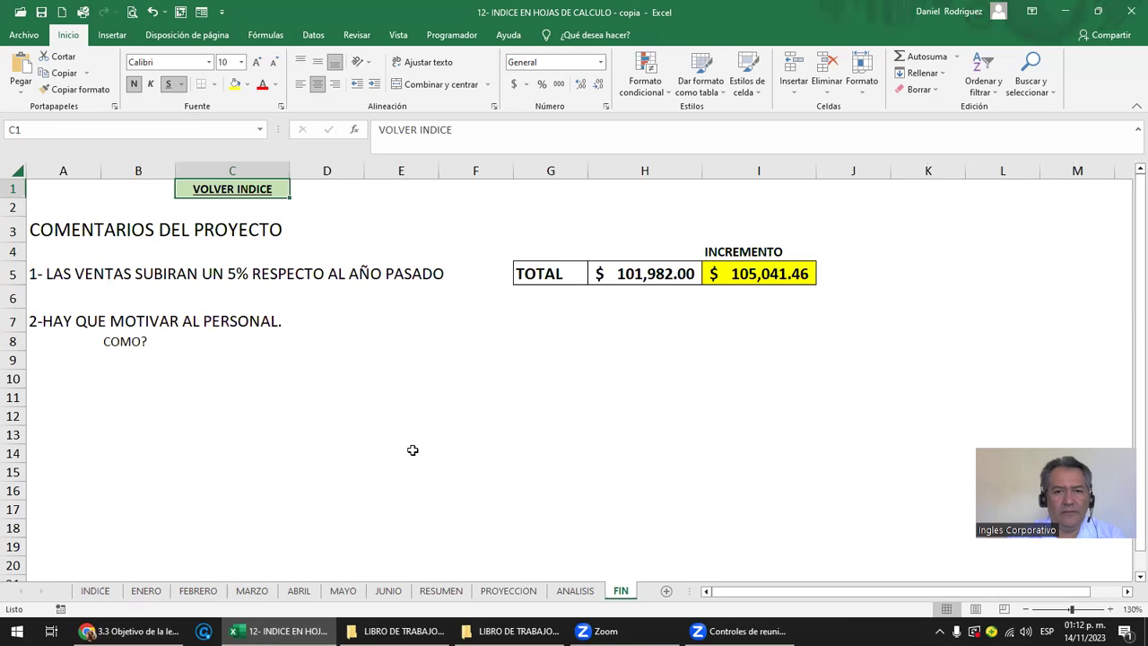
left_click(248, 190)
left_click(554, 409)
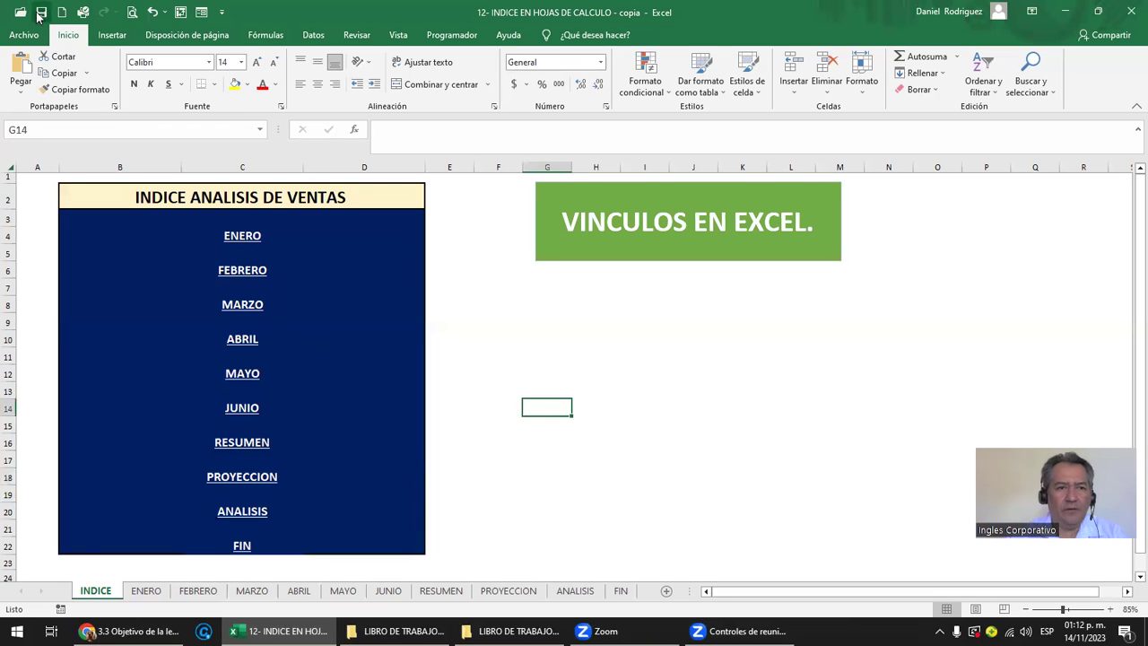
Step: Close the workbook copy without saving and open the original 12- INDICE EN HOJAS DE CALCULO
left_click(1128, 8)
left_click(588, 332)
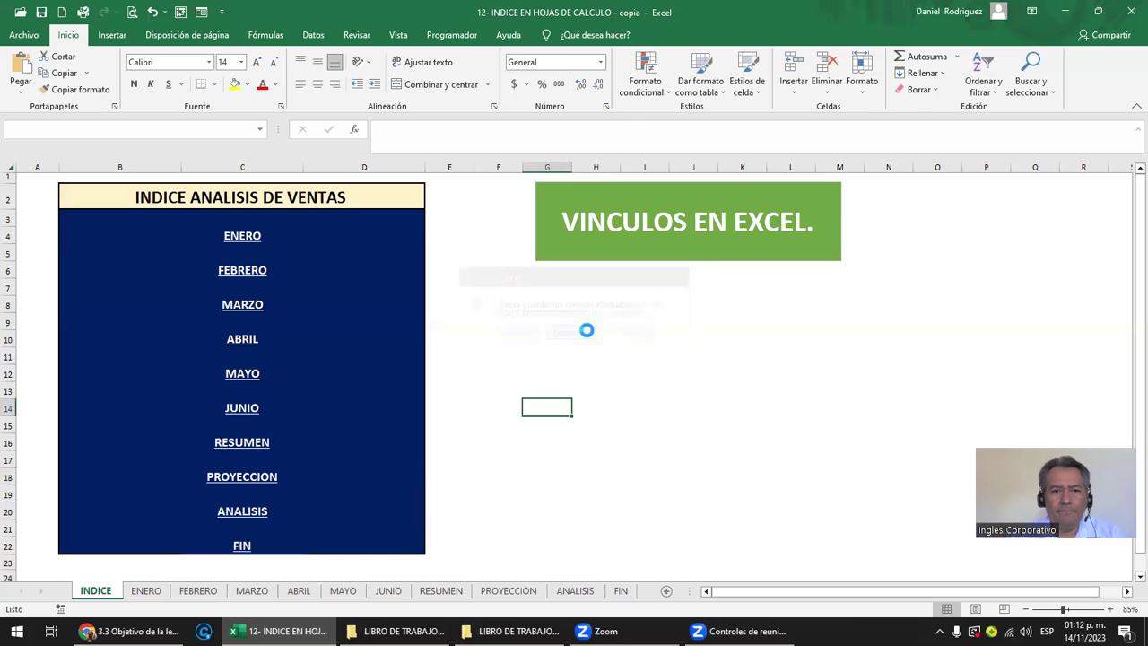
mouse_move(430, 631)
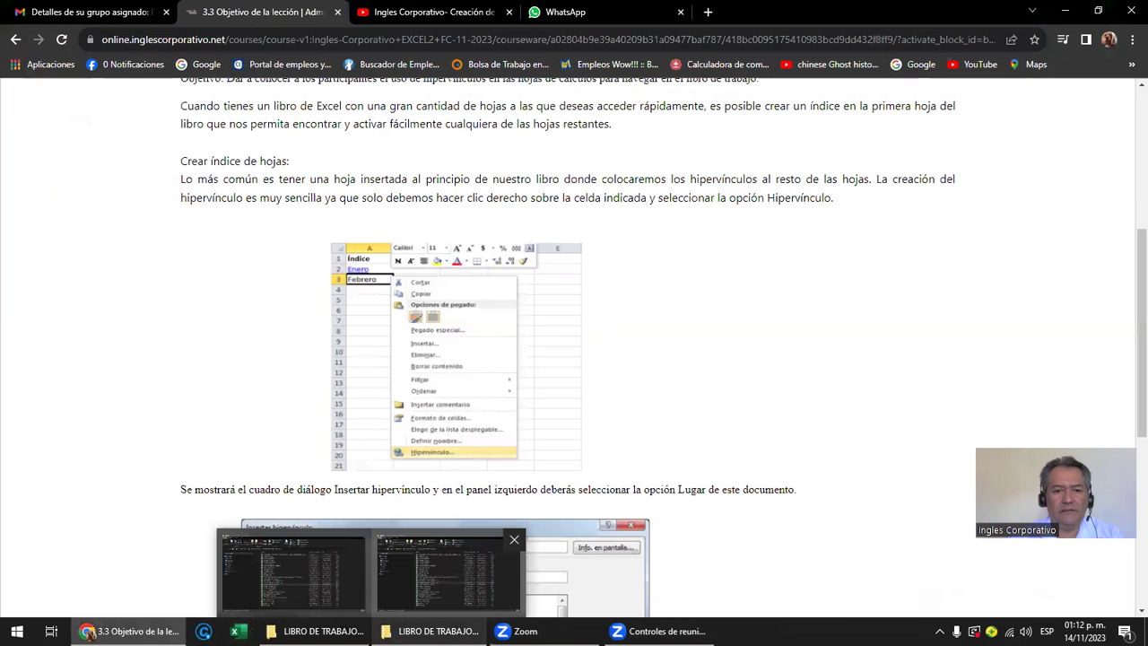
left_click(444, 574)
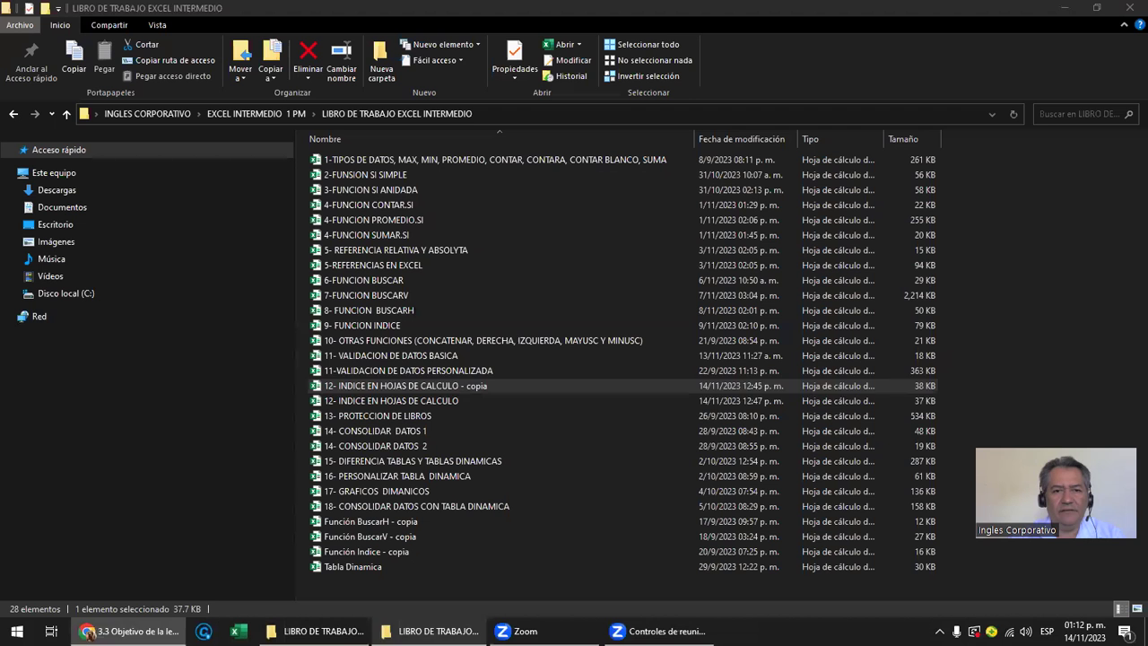
left_click(412, 401)
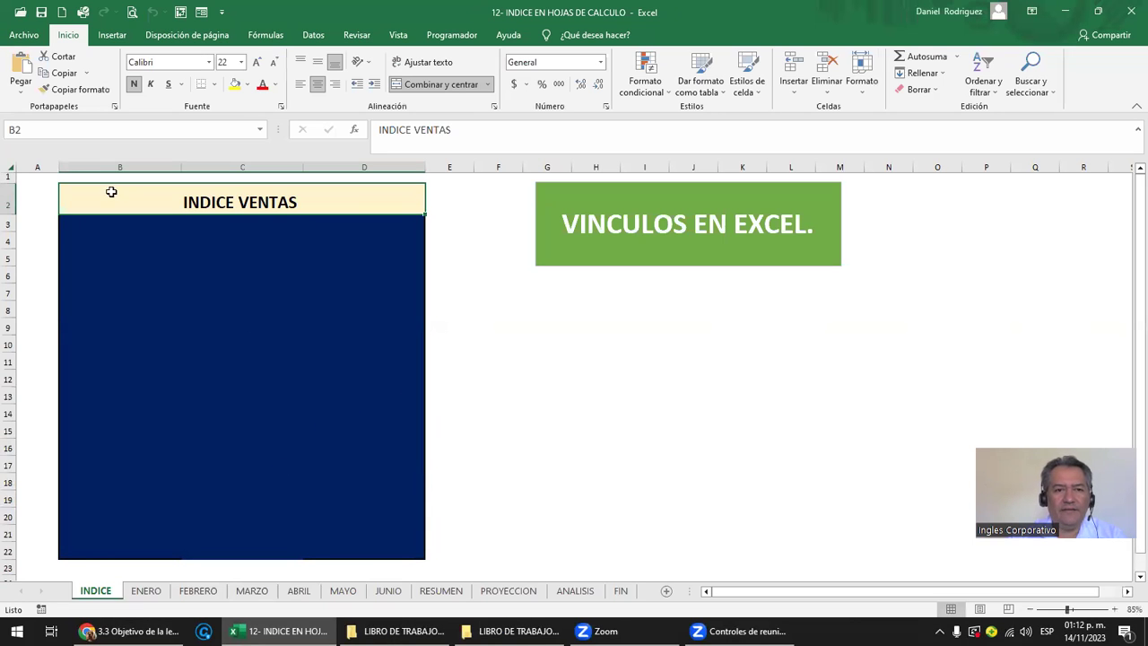
left_click(246, 236)
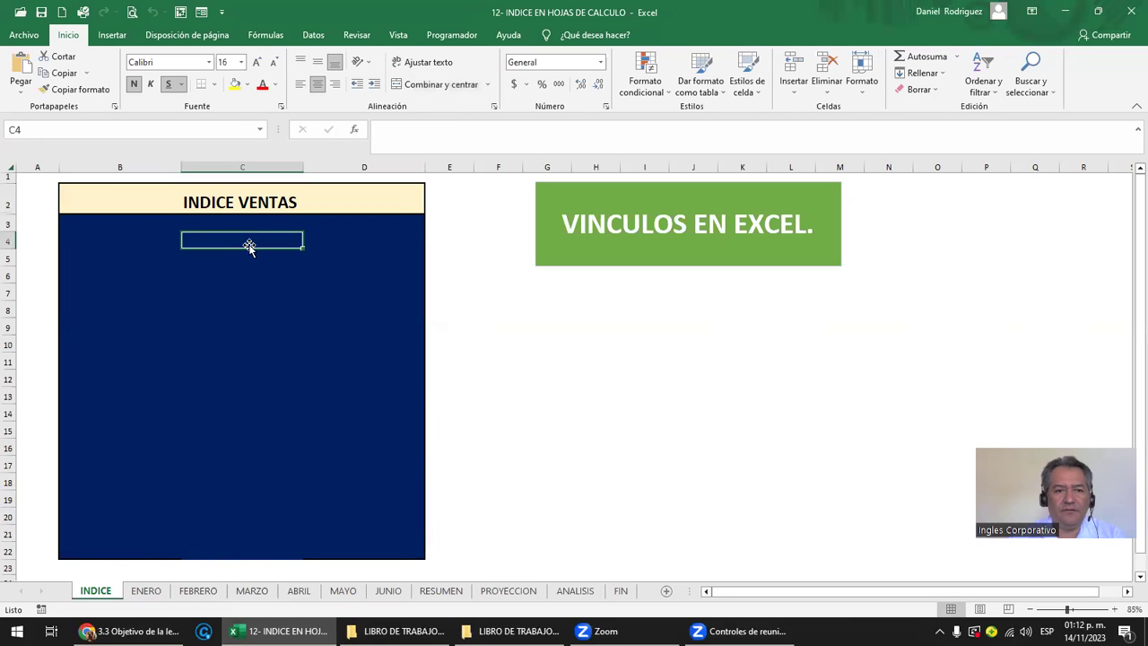
left_click(146, 591)
left_click(319, 236)
left_click(306, 193)
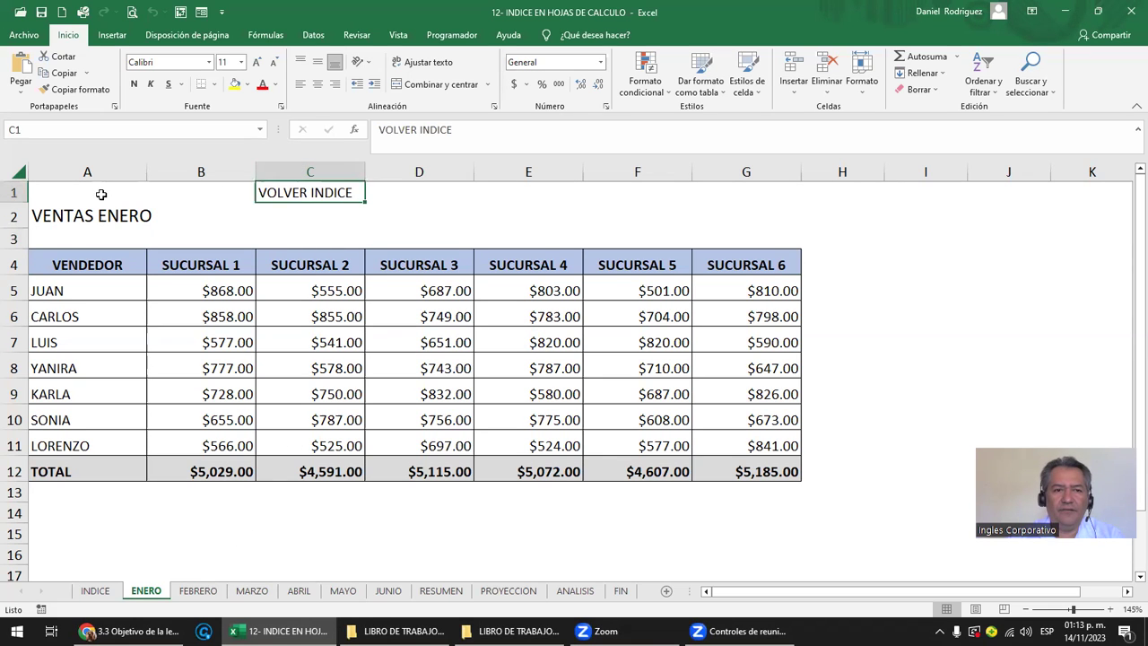
left_click(201, 591)
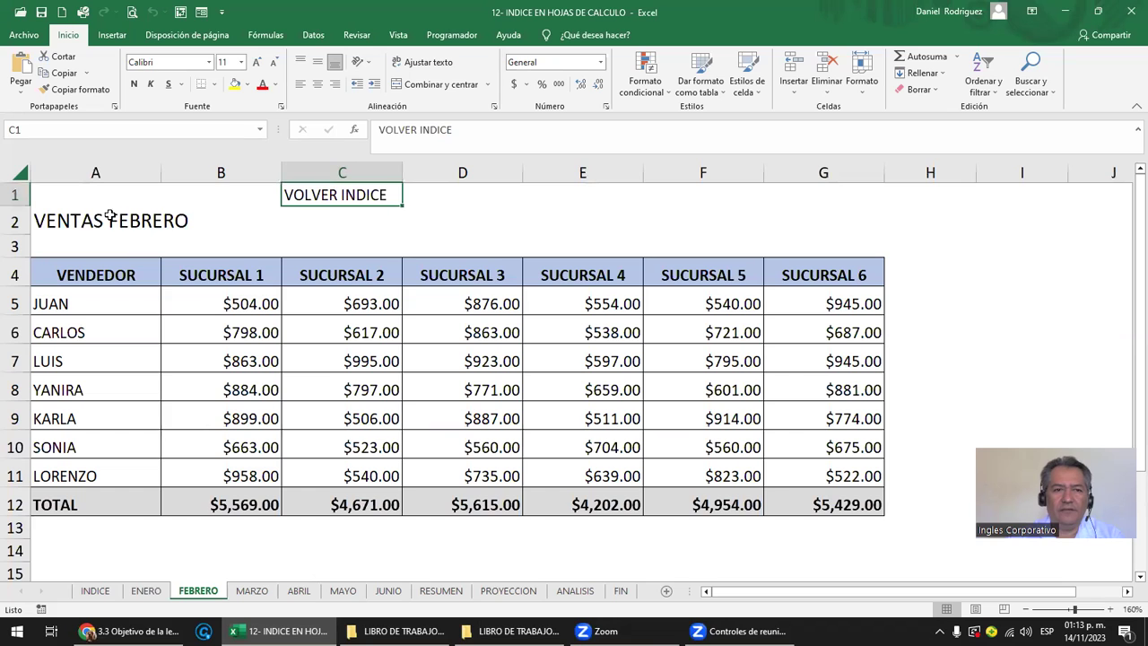
left_click(251, 591)
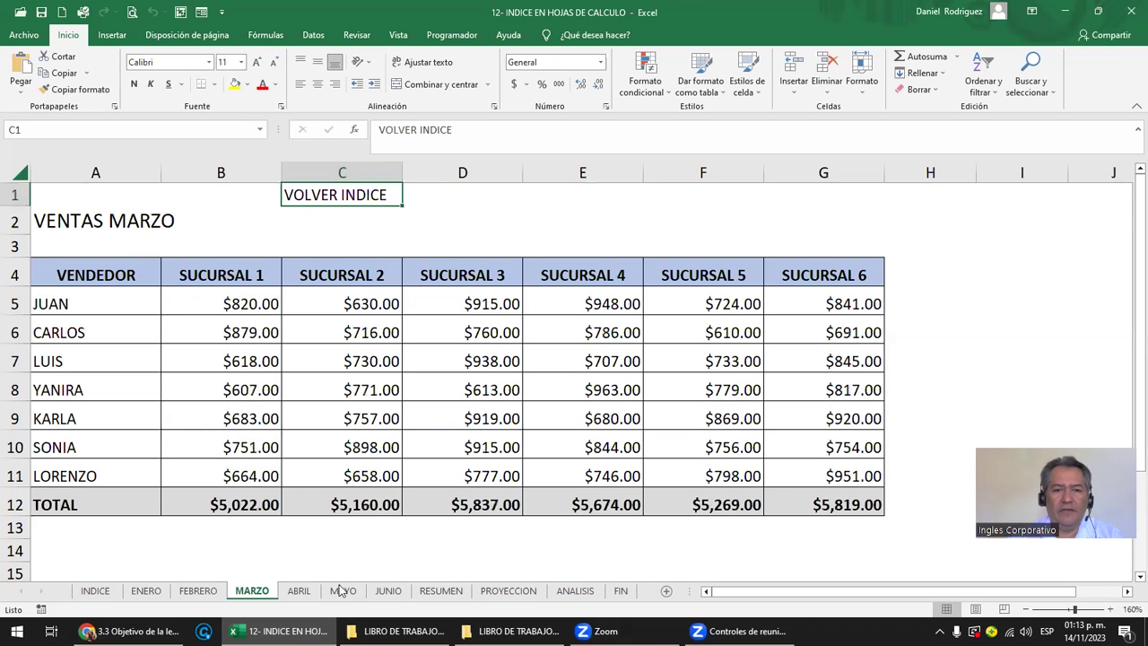
left_click(302, 595)
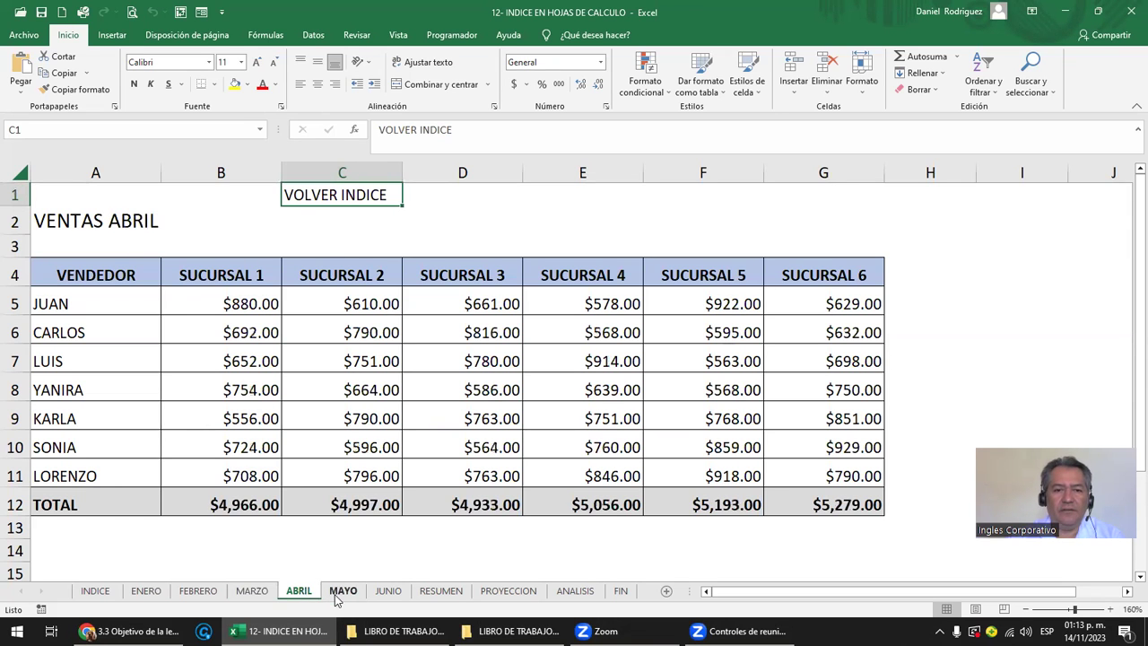
left_click(340, 594)
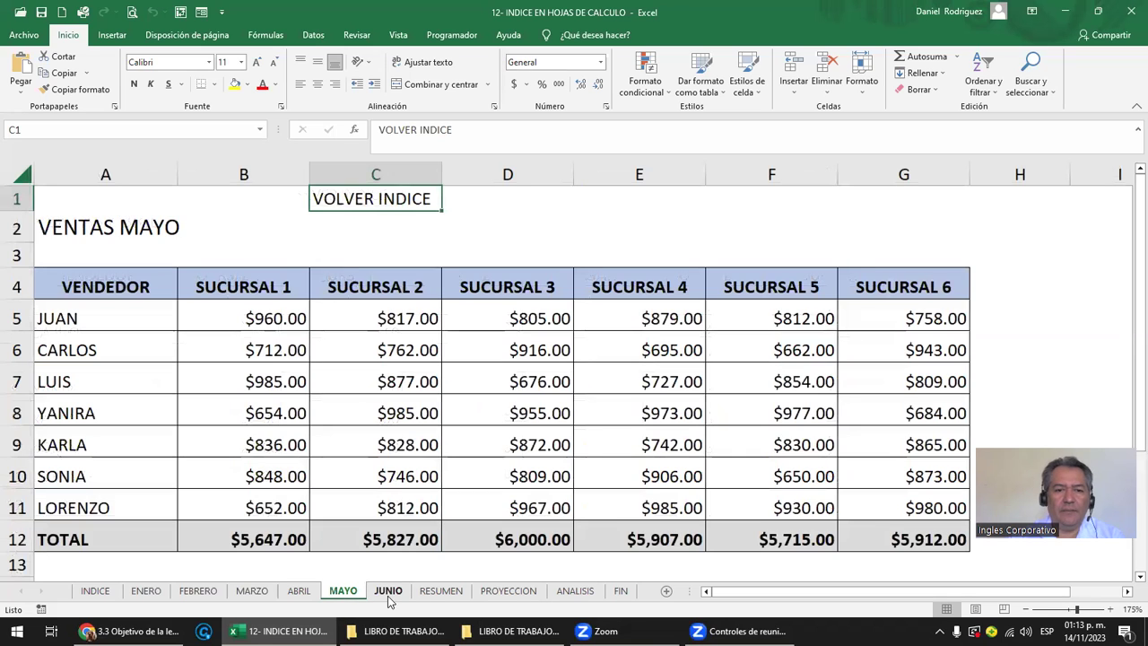
left_click(388, 593)
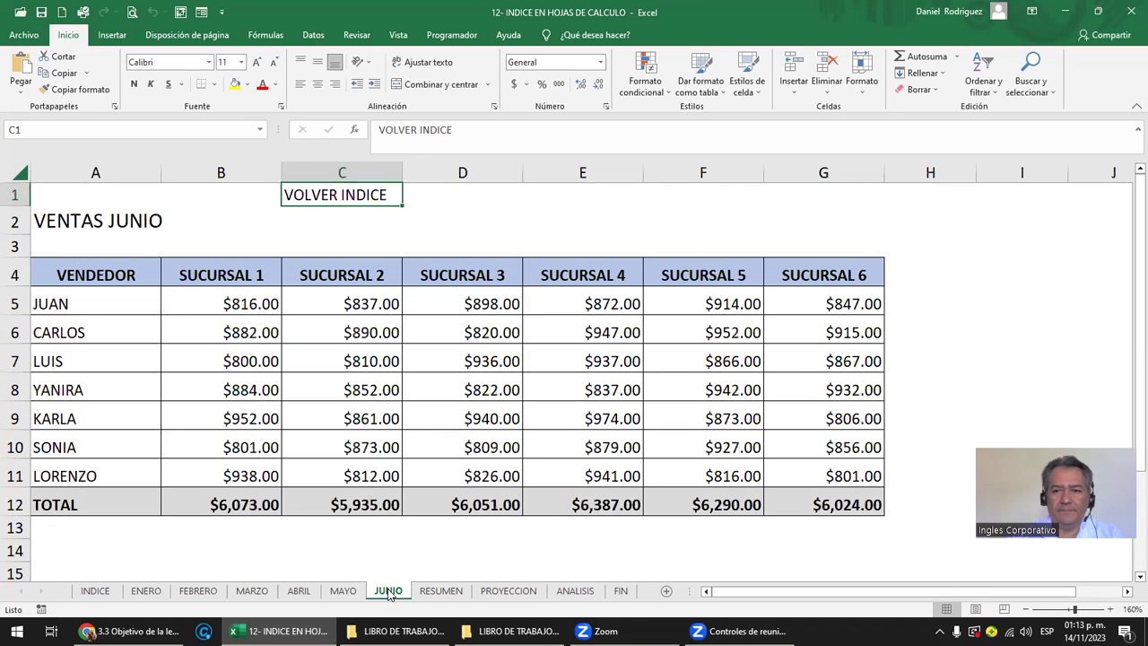
left_click(442, 594)
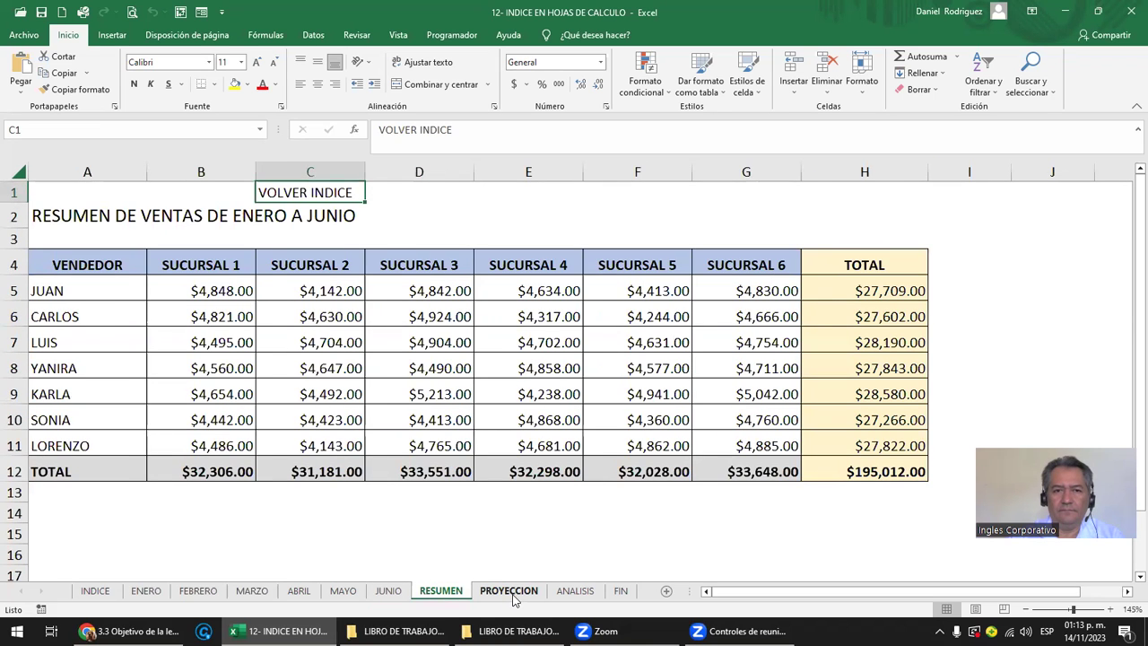
left_click(511, 592)
left_click(577, 592)
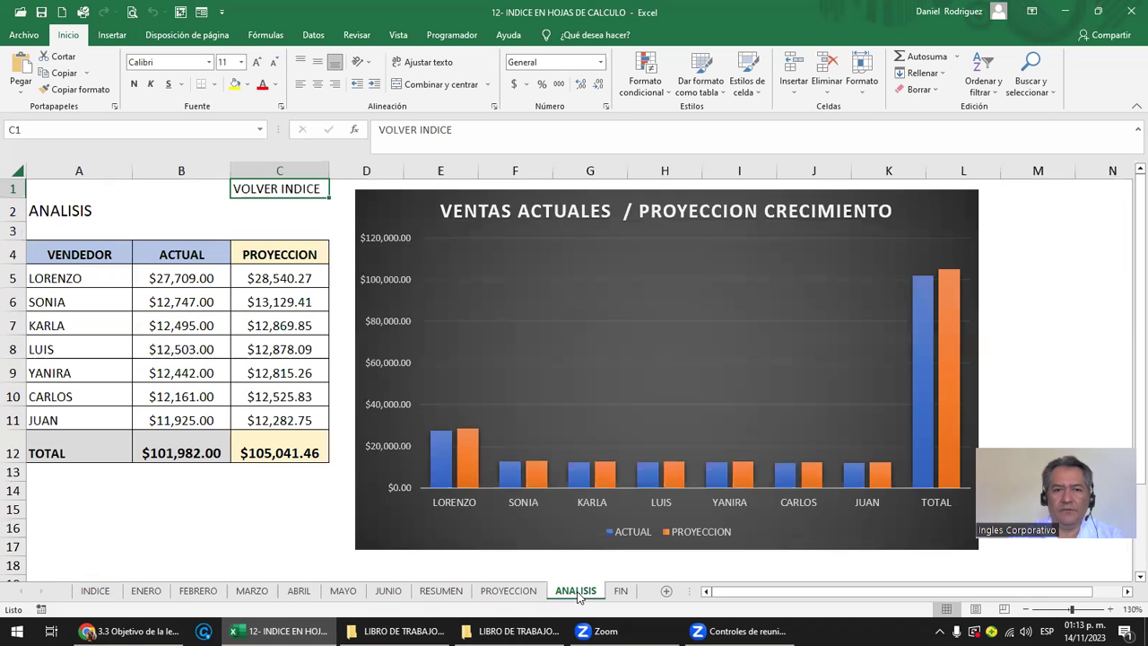
left_click(620, 591)
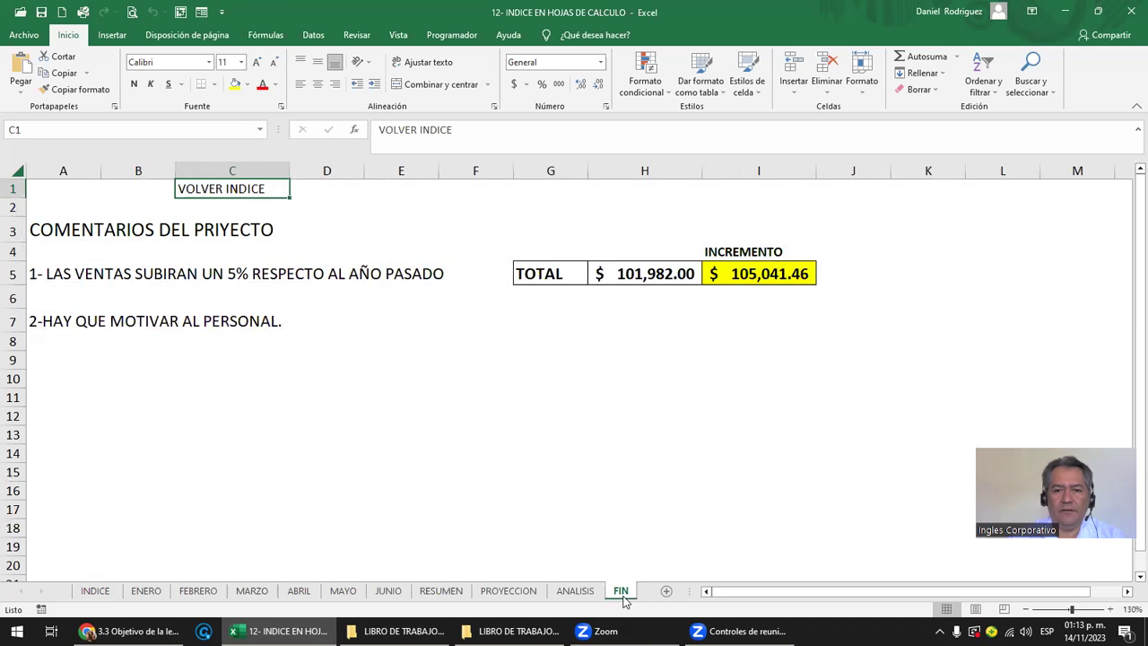
left_click(95, 591)
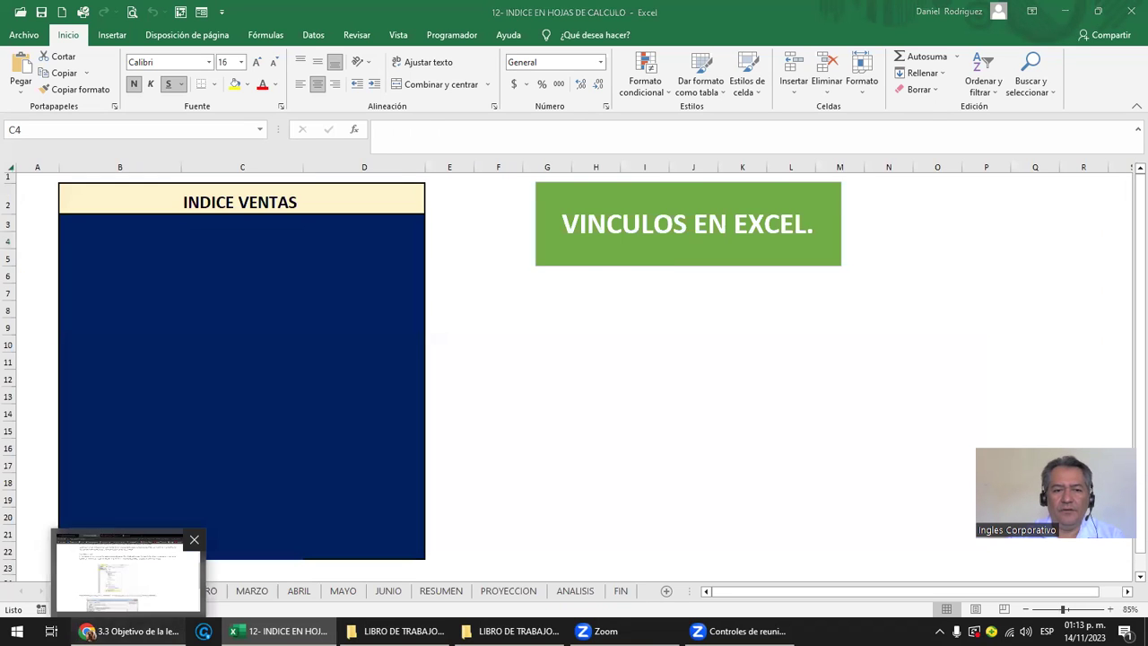
left_click(125, 630)
scroll(557, 239, "up", 2)
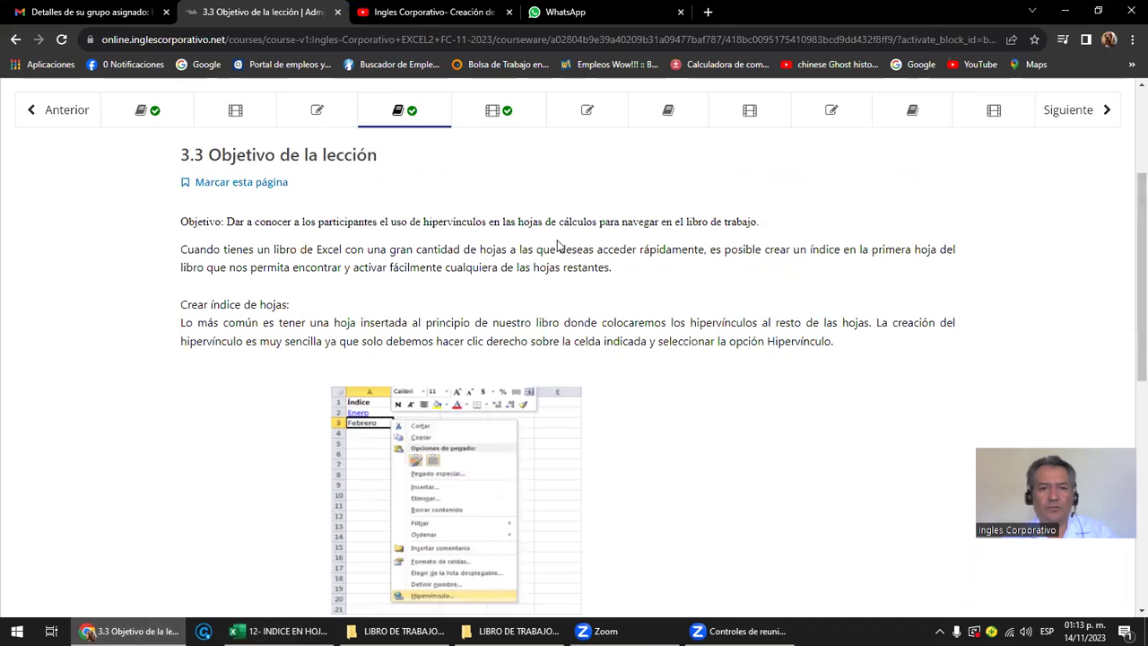
scroll(596, 307, "up", 1)
scroll(598, 305, "up", 1)
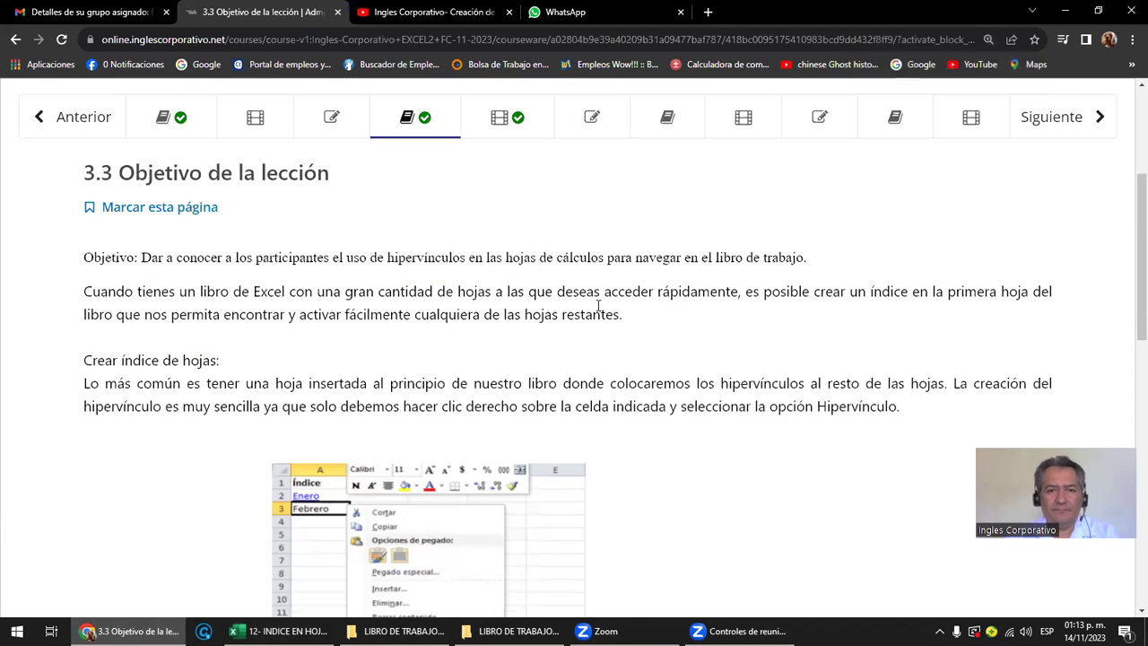
scroll(598, 306, "down", 1)
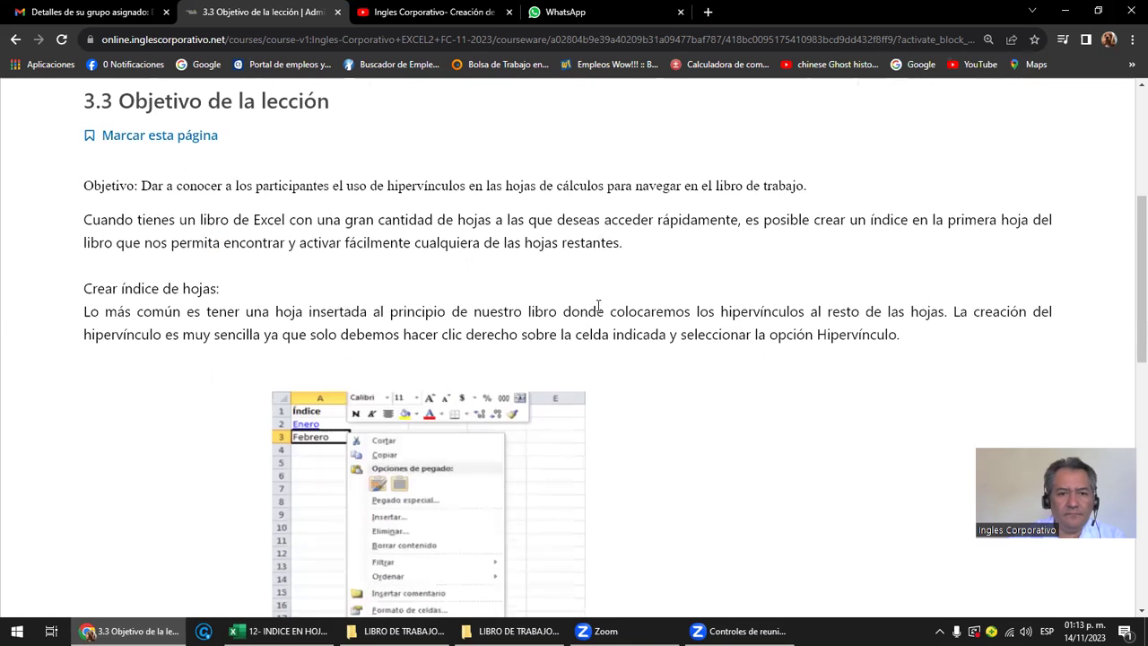
scroll(598, 306, "down", 1)
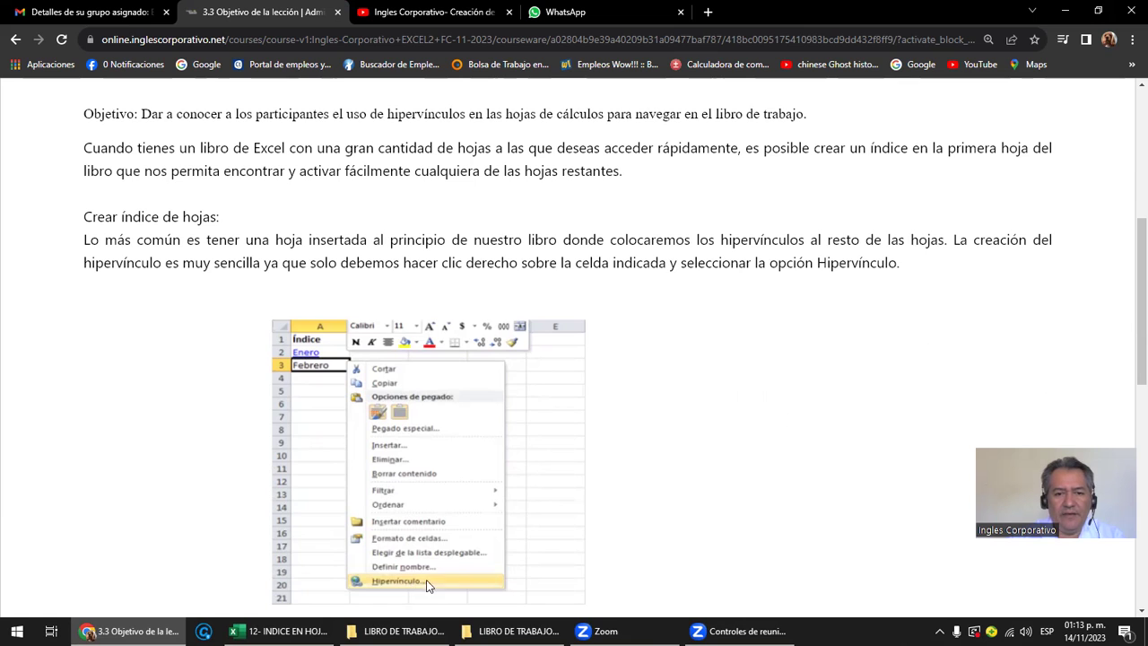
scroll(414, 587, "down", 1)
scroll(448, 574, "down", 1)
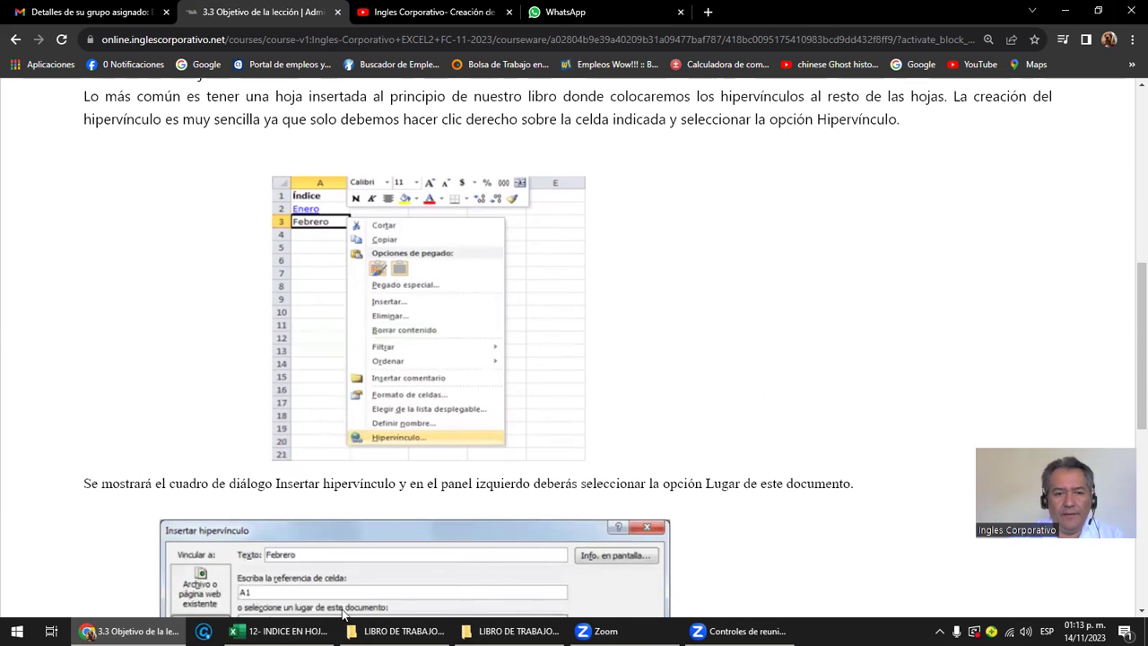
Step: On the index sheet, enter ENERO in cell C4
mouse_move(88, 632)
left_click(278, 574)
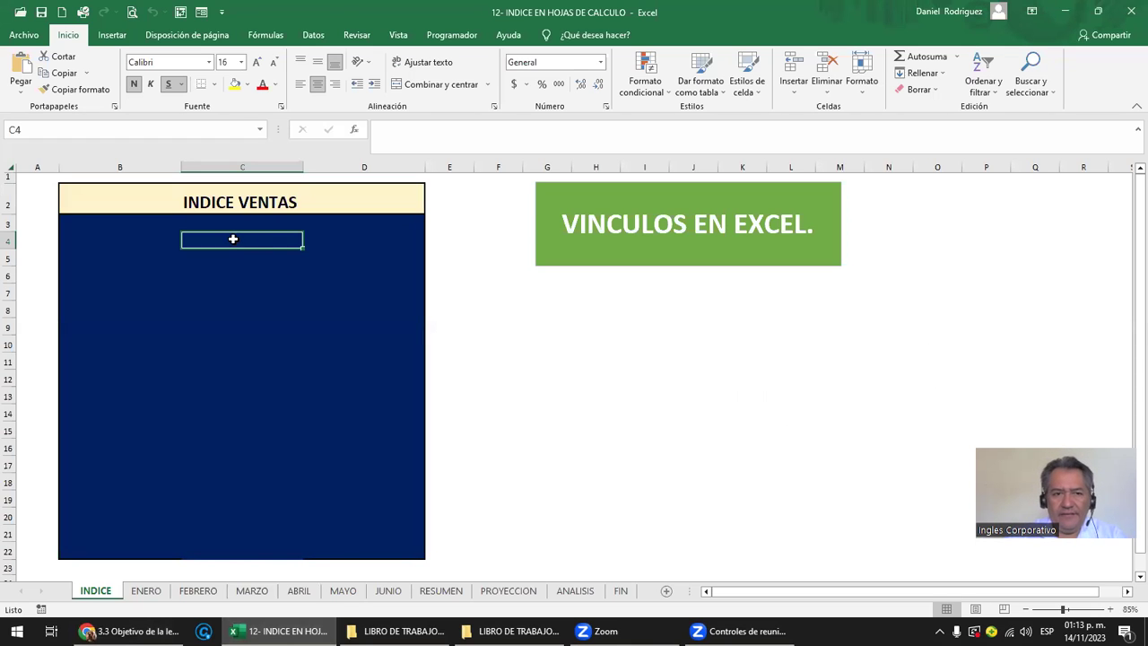
left_click_drag(256, 253, 256, 275)
key("shift+Down")
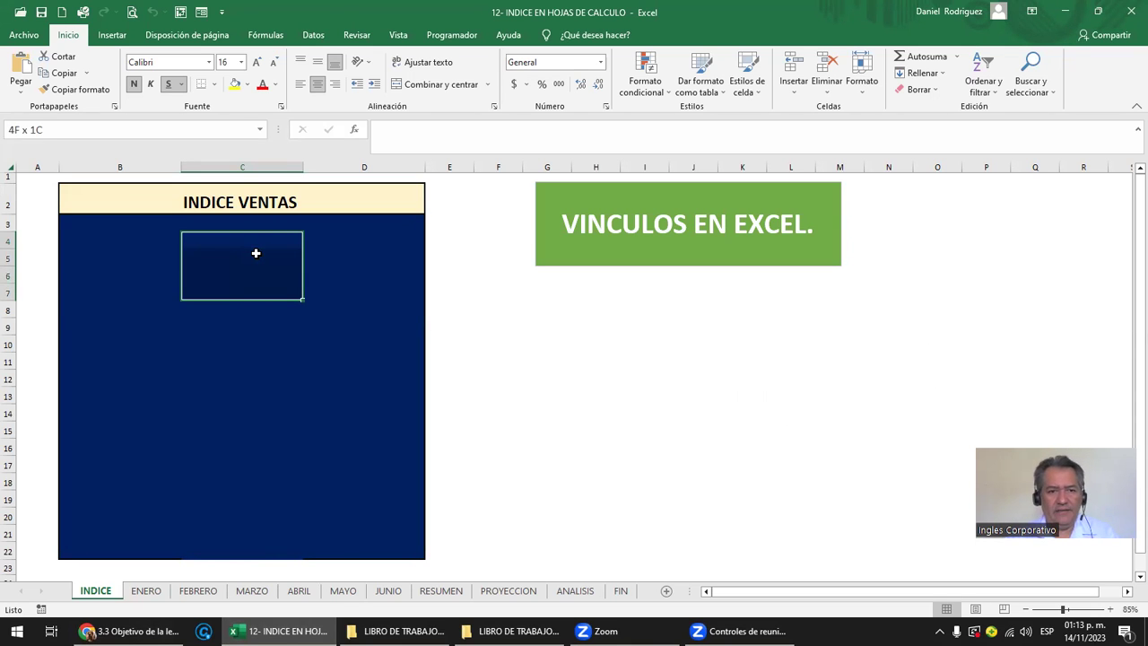
key("shift+Down")
key("shift+Down")
key("shift+Down")
key("shift+Down")
key("shift+Down")
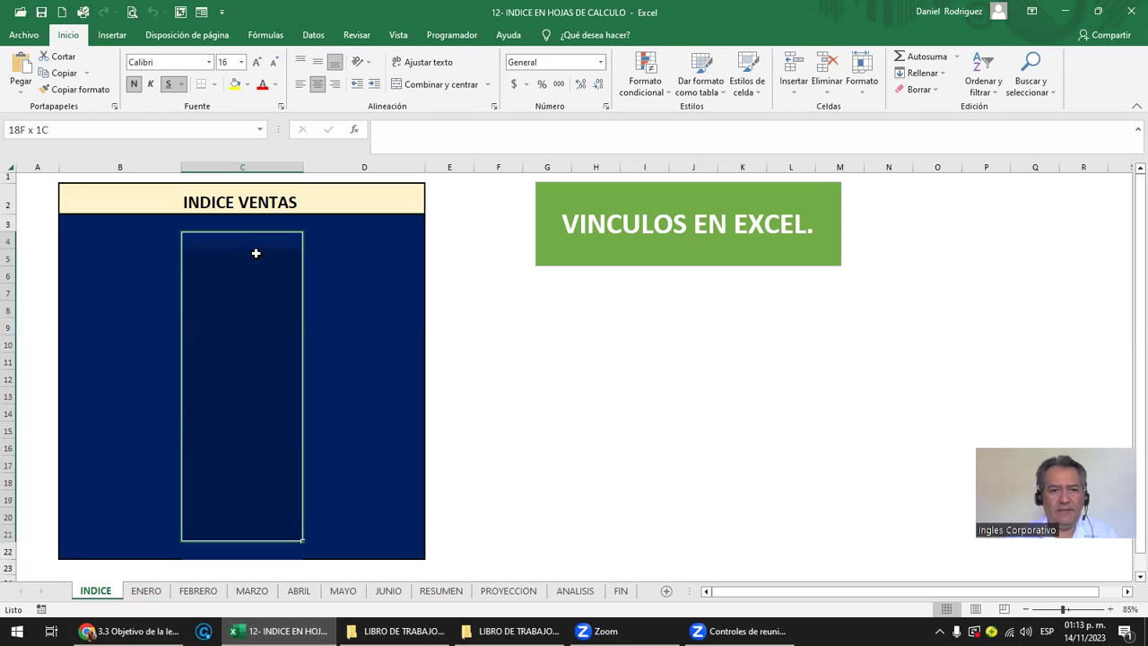
left_click(255, 253)
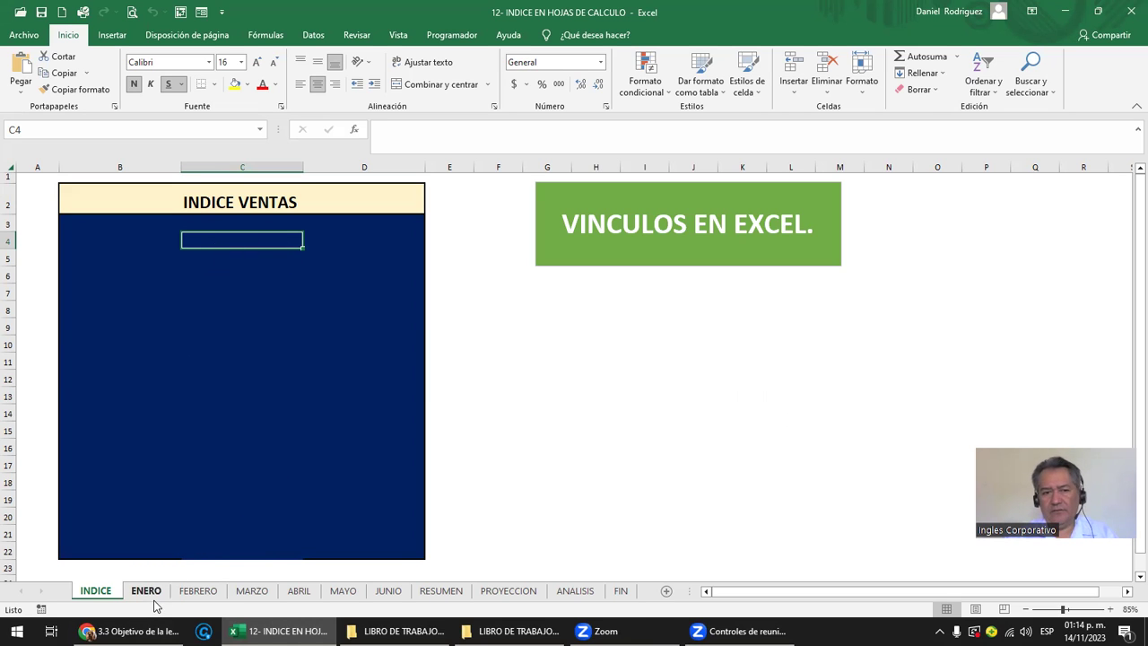
type("ENREO")
key("BackSpace")
key("BackSpace")
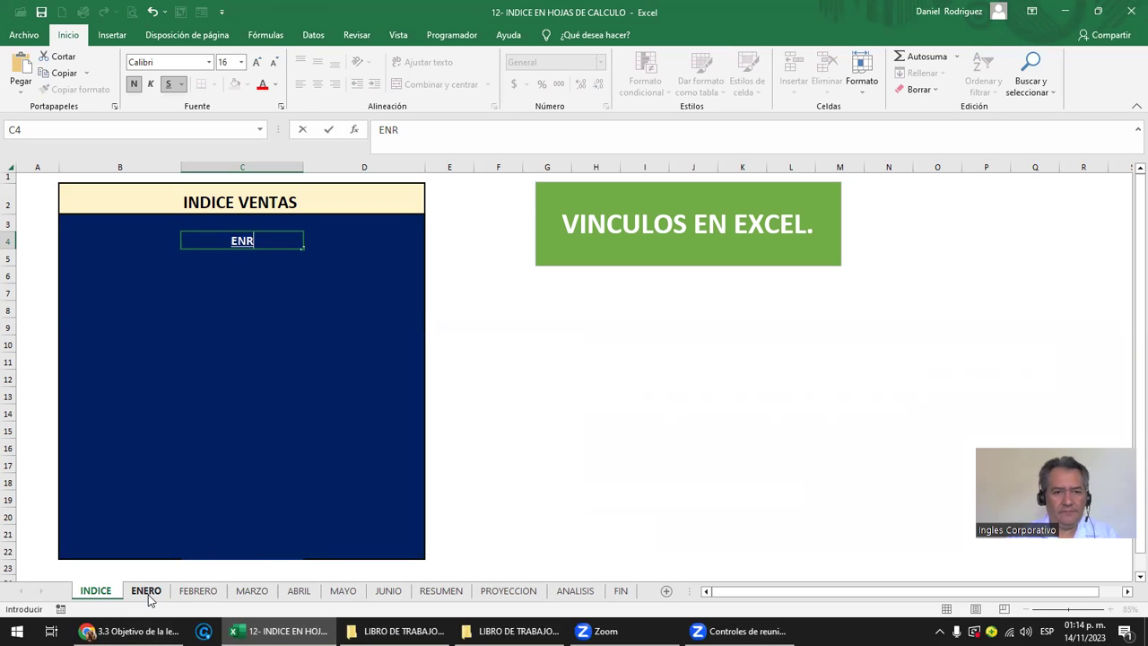
key("BackSpace")
type("ERO")
key("Return")
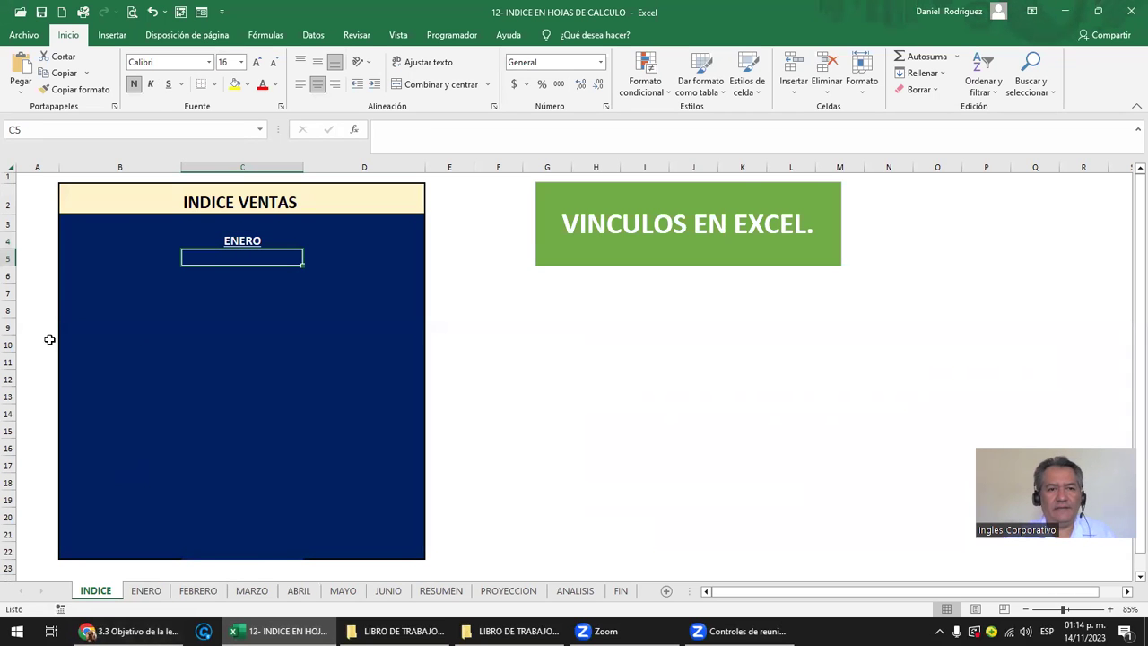
Step: Enter test text AA in B4, paste it down C4:C22, then undo the paste
left_click(252, 234)
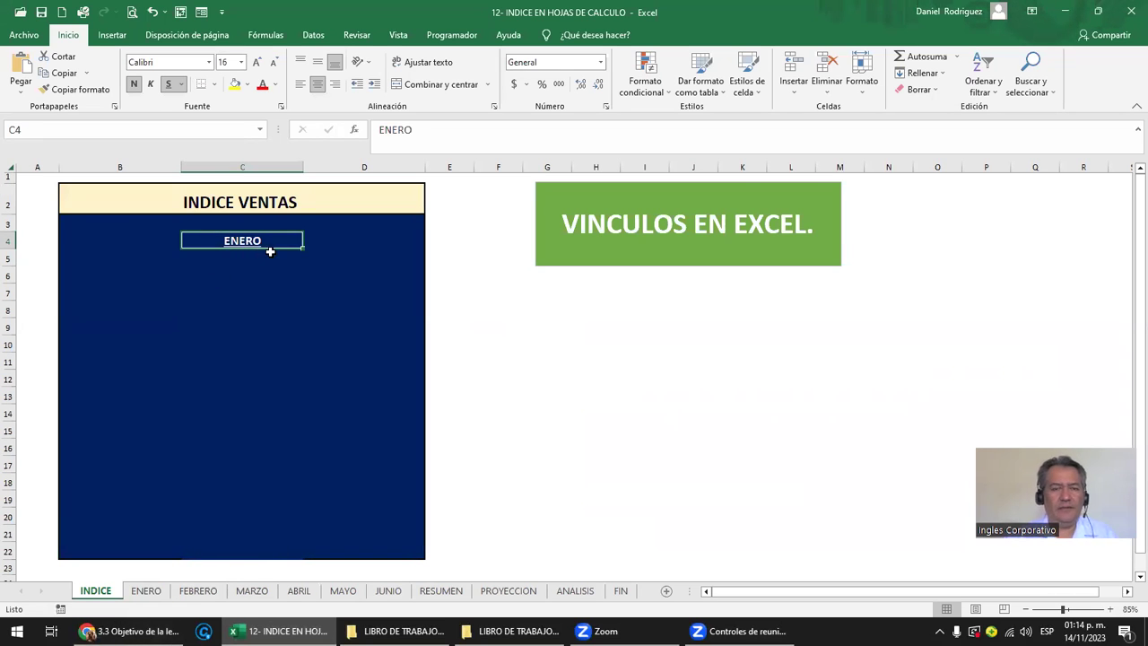
key("shift+Down")
key("shift+Down")
key("shift+Down")
key("shift+Down")
key("shift+Down")
key("shift+Down")
key("shift+Down")
key("shift+Down")
key("shift+Down")
key("shift+Down")
key("Left")
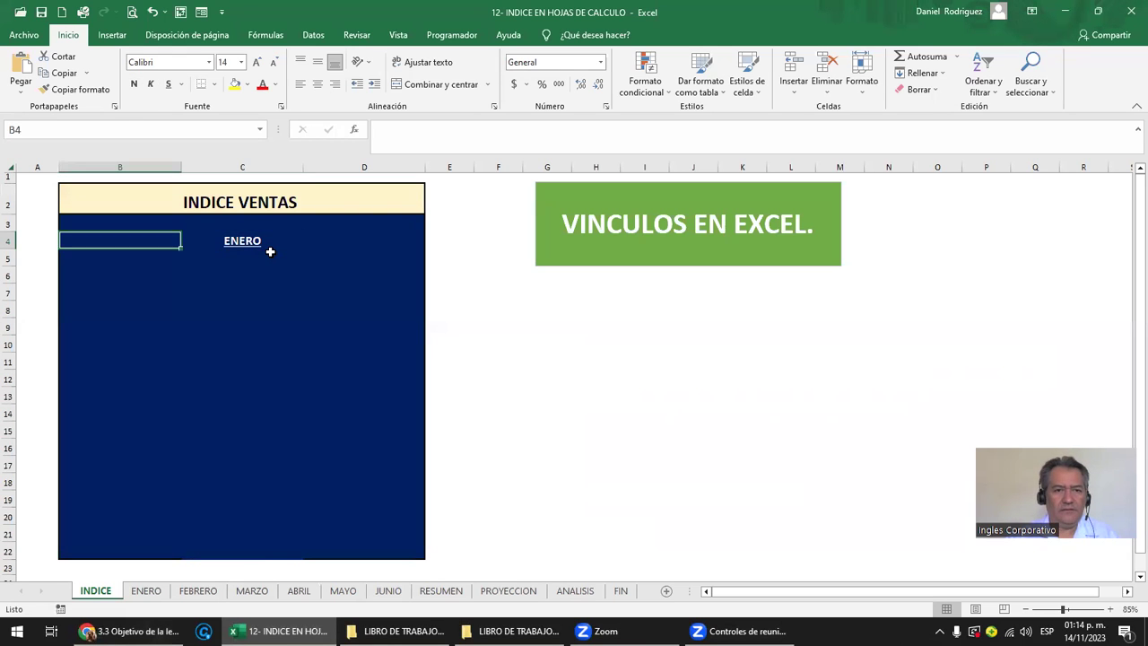
type("AA")
key("Return")
key("Up")
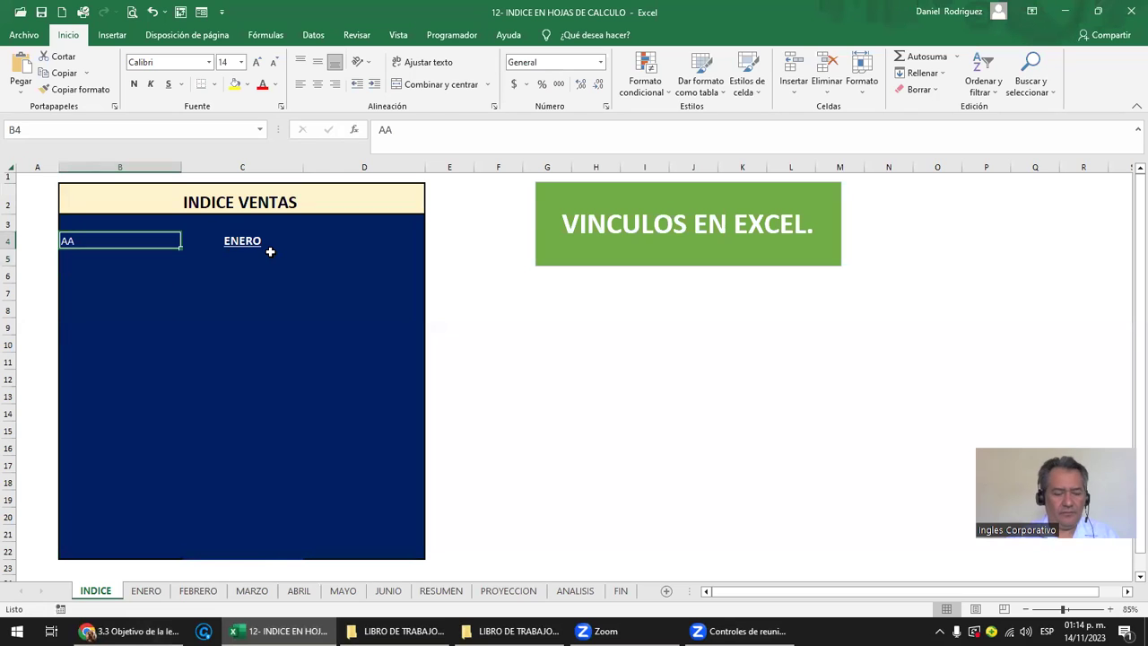
key("ctrl+c")
key("Right")
key("shift+Down")
key("shift+Down")
key("shift+Down")
key("shift+Down")
key("shift+Down")
key("shift+Down")
key("shift+Down")
key("shift+Down")
key("shift+Down")
key("shift+Down")
key("Return")
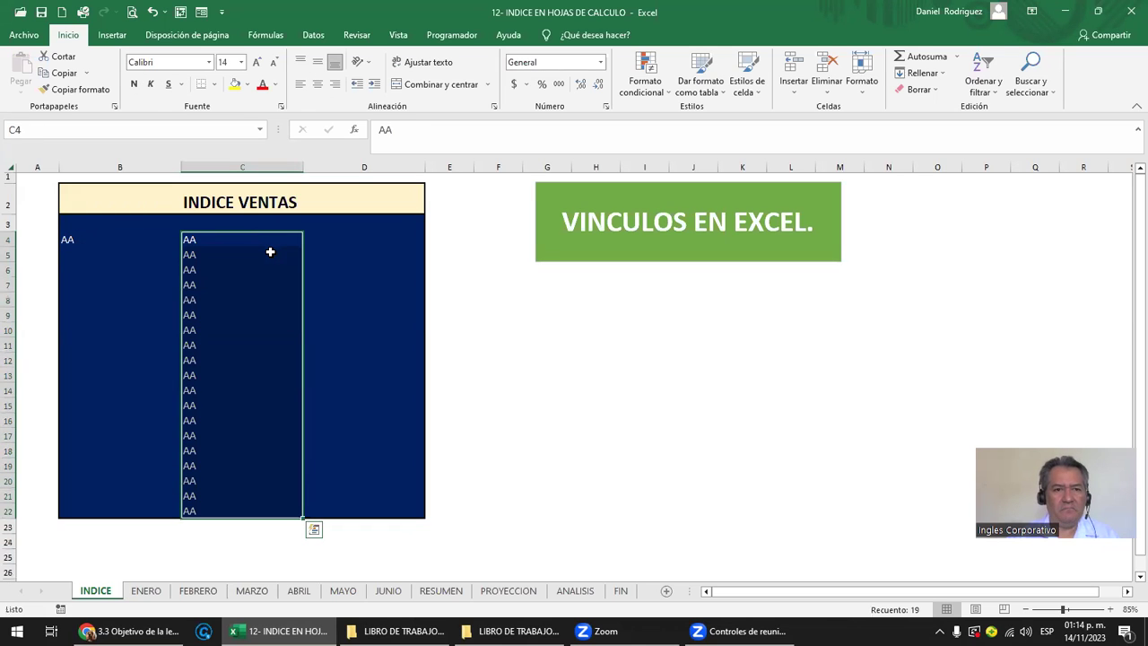
key("ctrl+z")
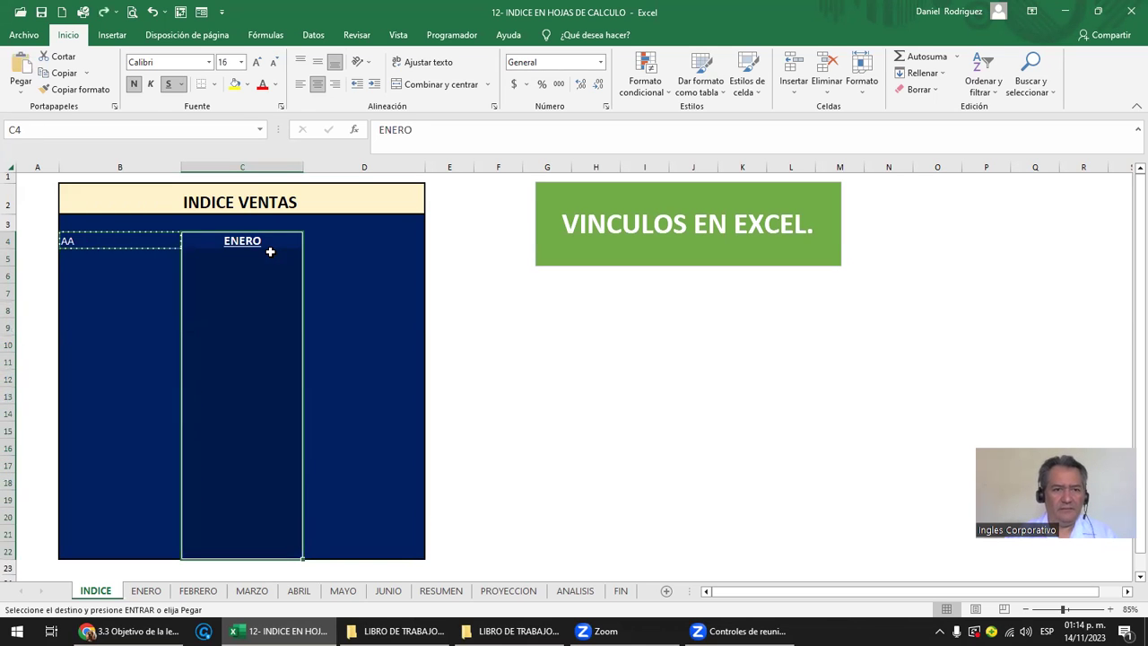
Step: Delete AA from B4 and clear all contents and formatting from C3:C22
left_click(79, 241)
key("Delete")
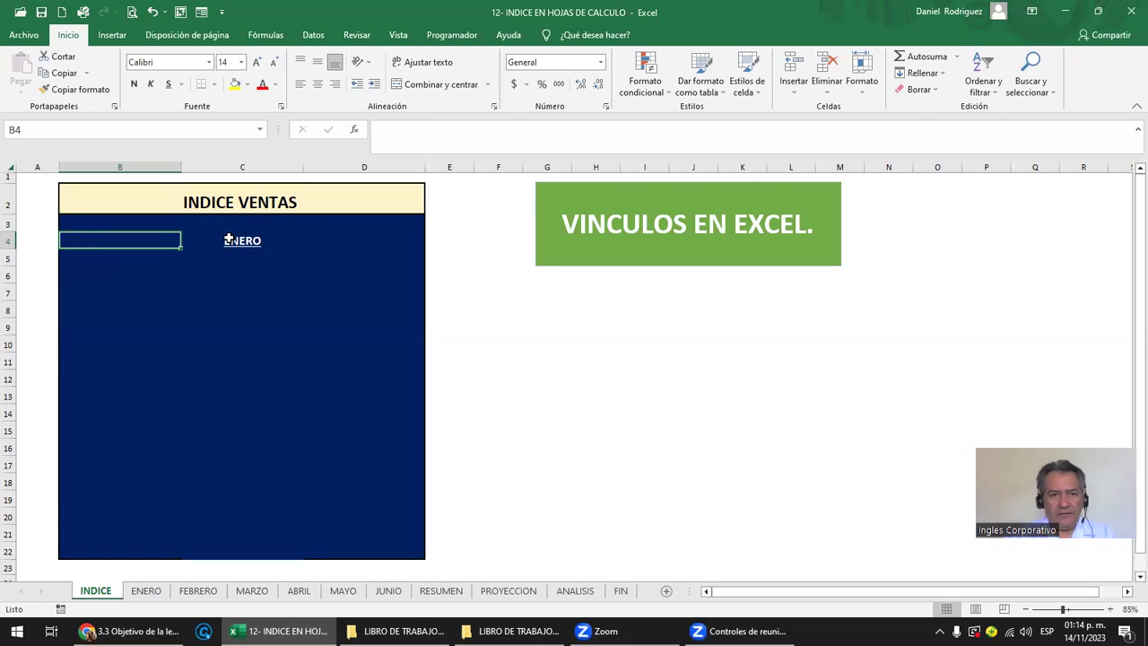
left_click(229, 238)
left_click_drag(231, 220, 260, 553)
left_click(937, 89)
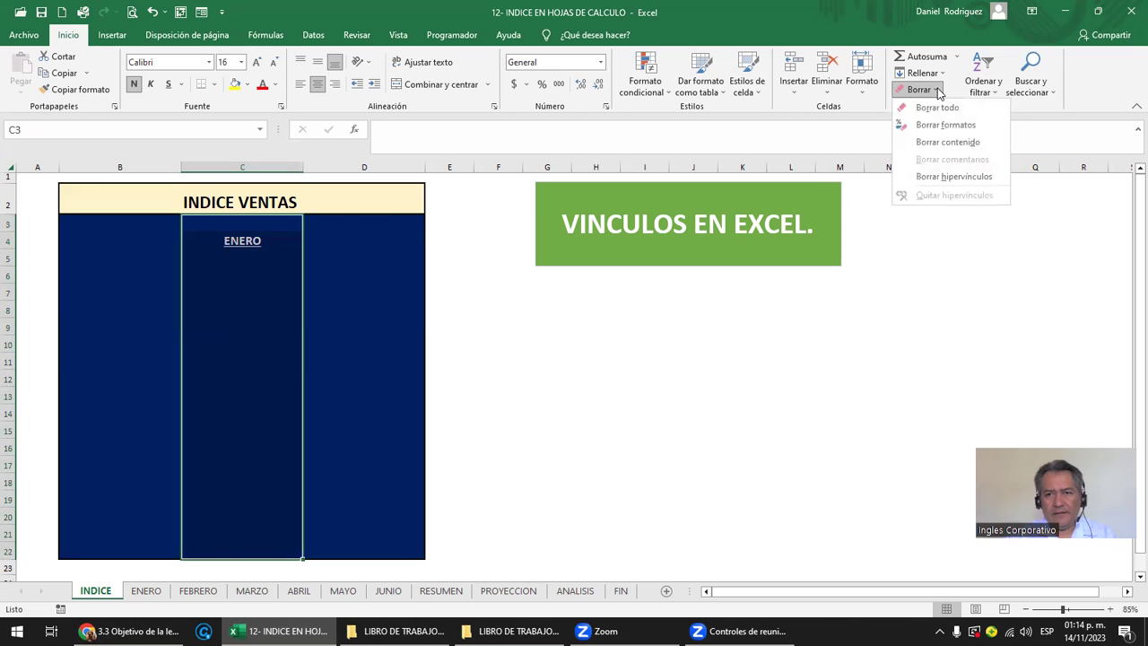
left_click(940, 105)
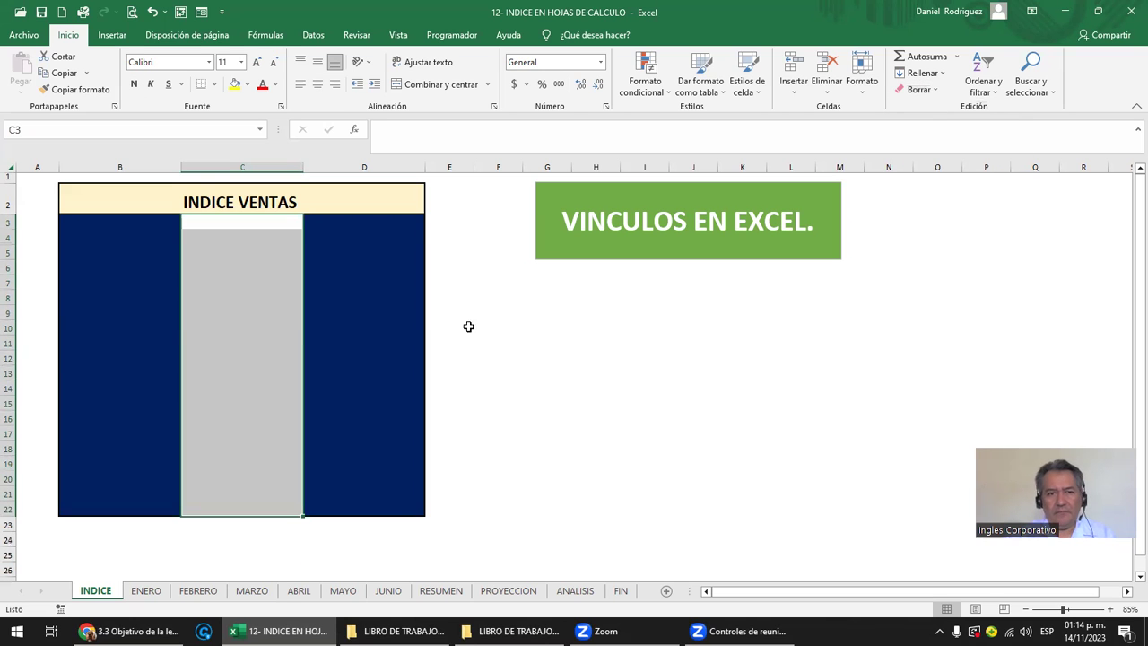
Step: Copy D3's dark blue formatting onto C3:C22
left_click(344, 226)
key("ctrl+c")
key("Left")
key("shift+Down")
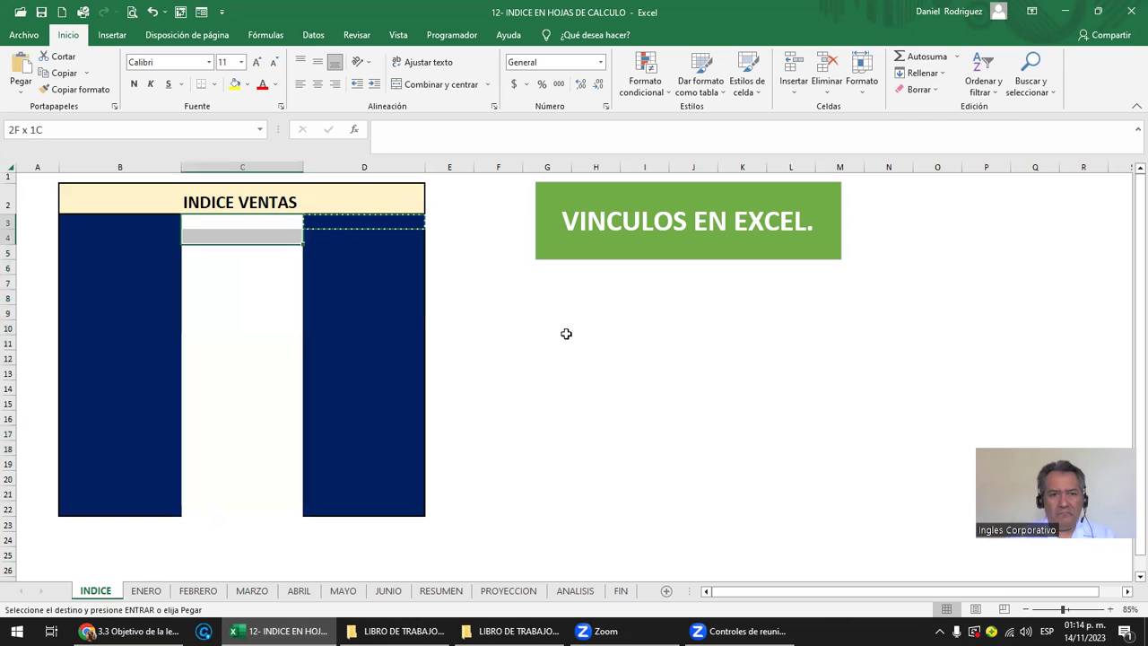
key("shift+Down")
key("shift+Down")
key("shift+Down")
key("shift+Down")
key("shift+Down")
key("shift+Down")
key("shift+Down")
key("shift+Down")
key("shift+Down")
key("shift+Down")
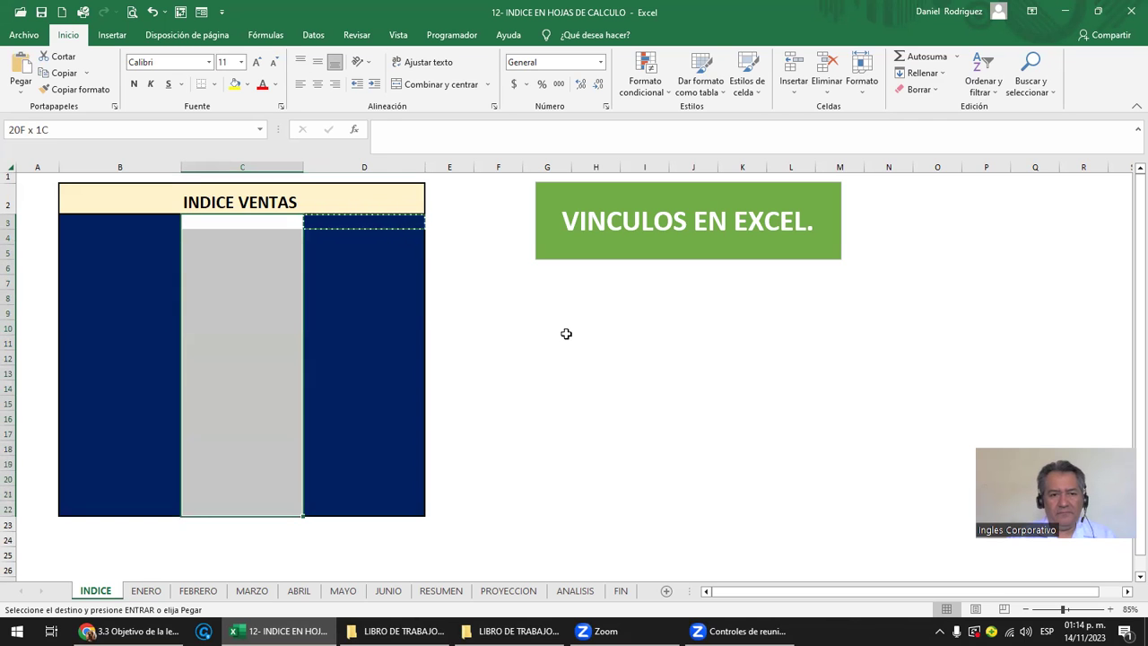
key("Return")
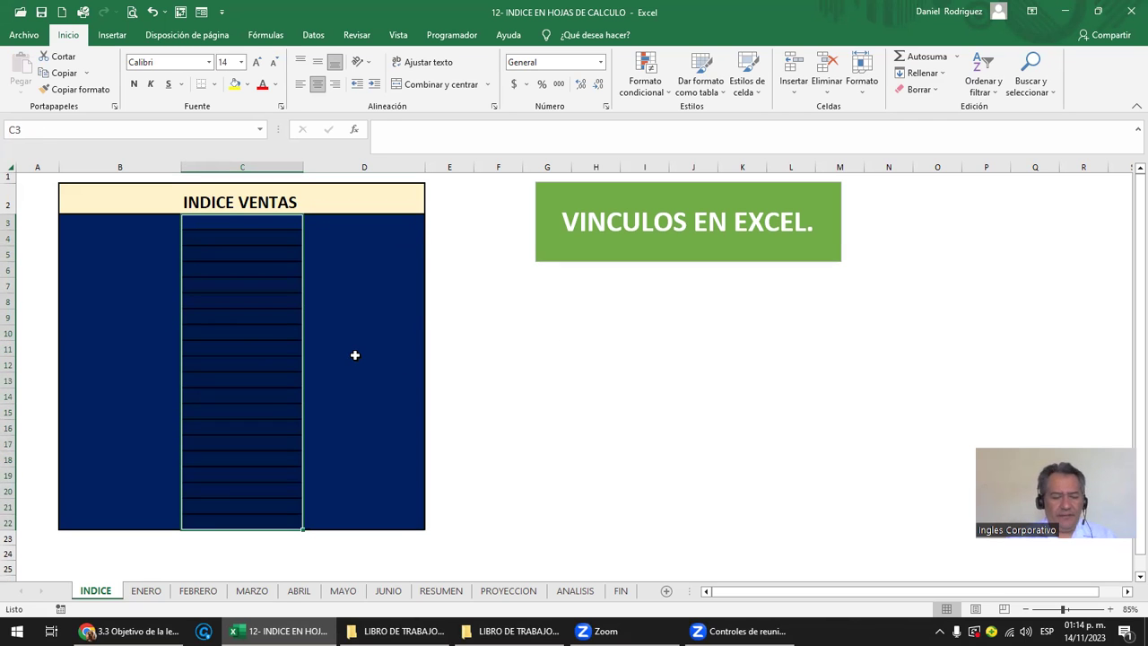
key("ctrl+v")
key("Escape")
Step: Toggle underlining on C3:C22, ending with ENERO not underlined
left_click(248, 244)
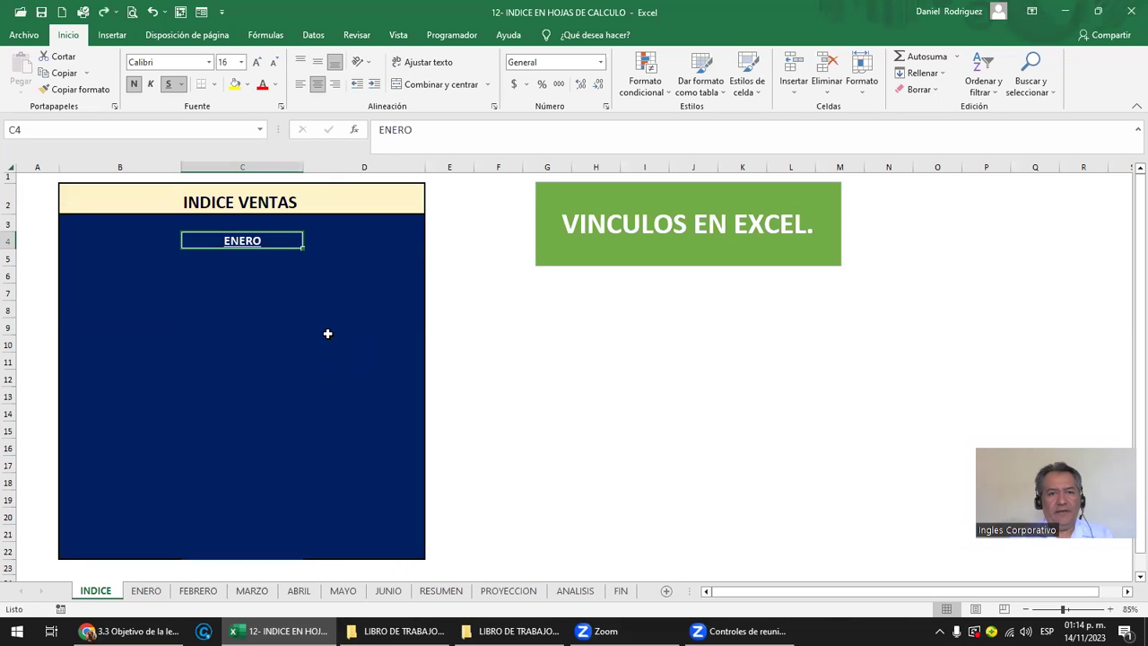
left_click_drag(249, 226, 256, 546)
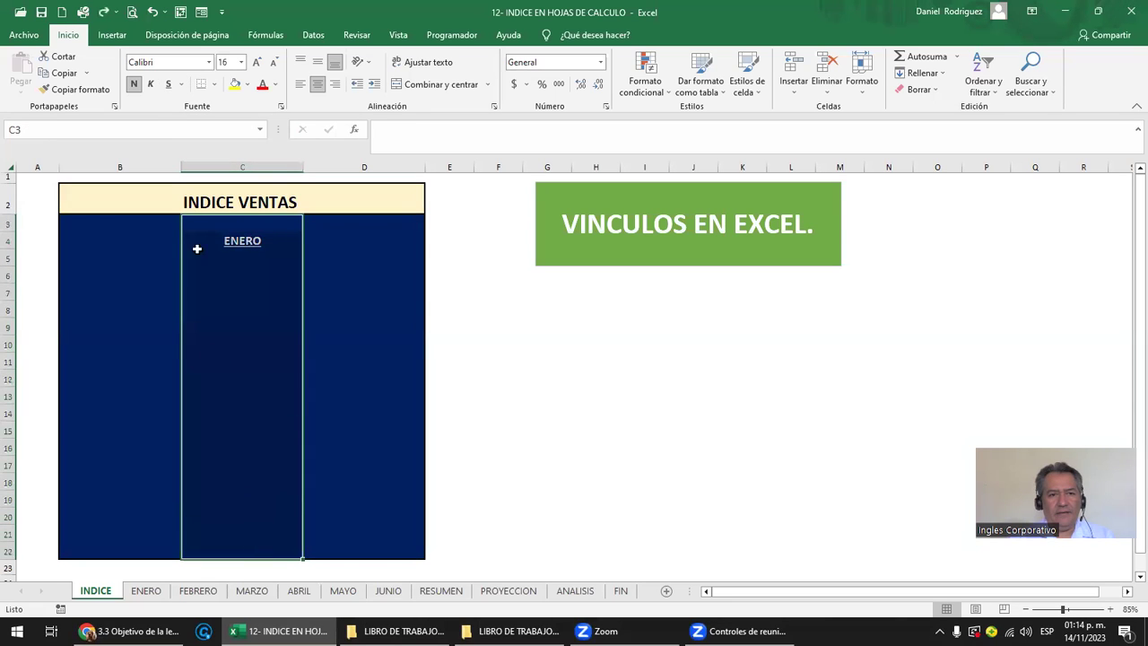
left_click(180, 84)
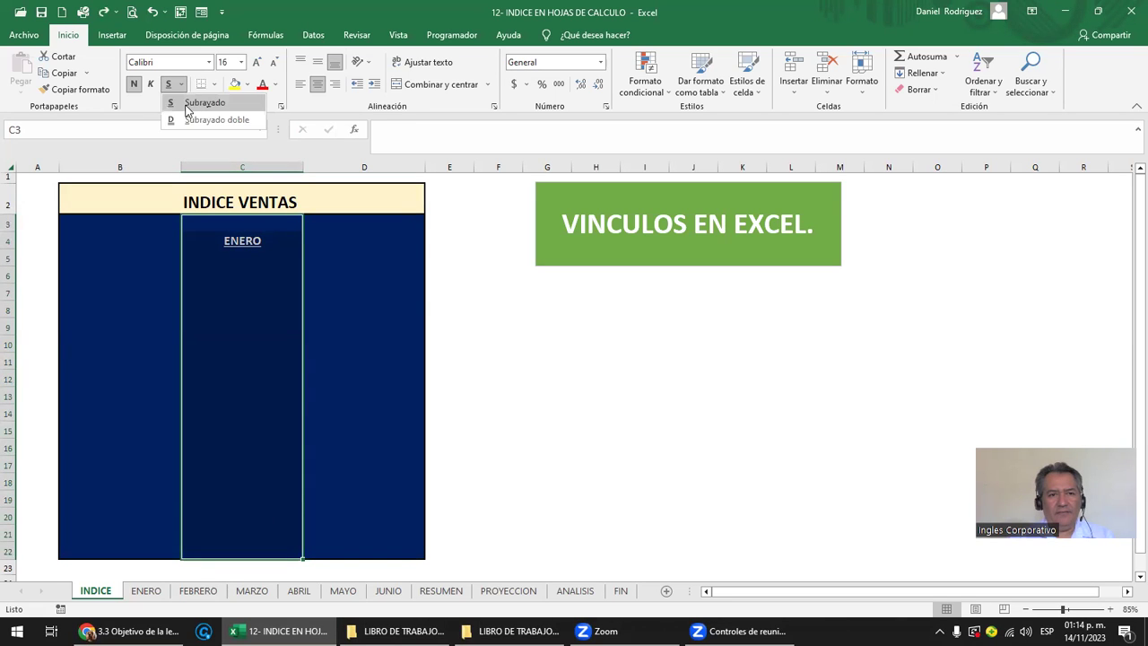
left_click(186, 104)
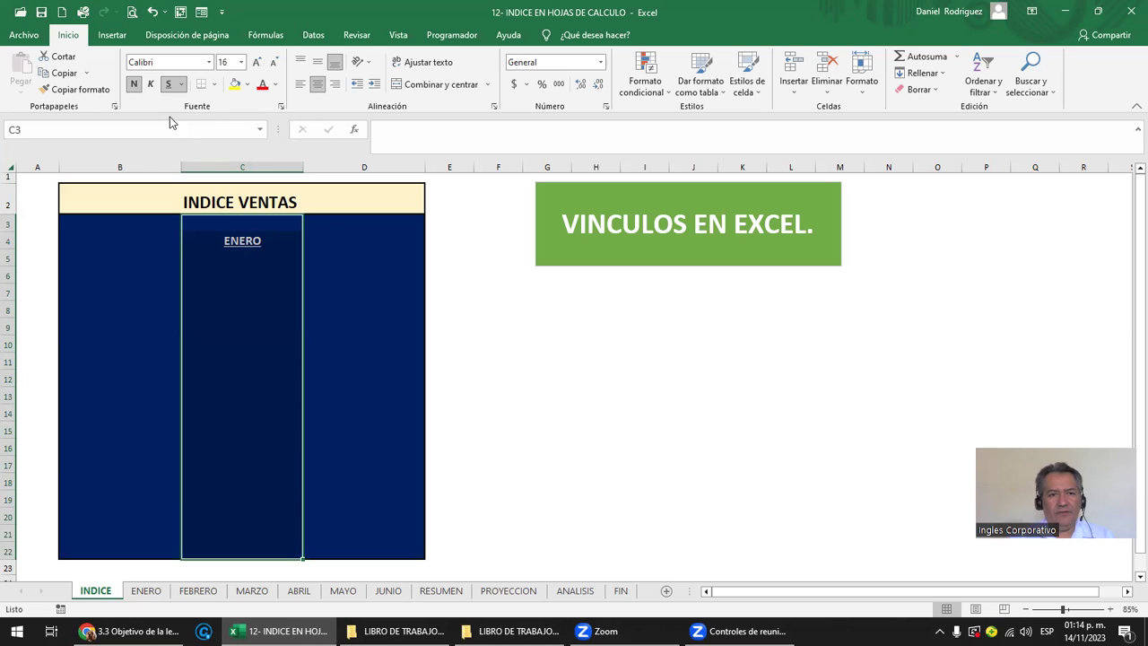
left_click(169, 88)
left_click(168, 88)
left_click(169, 88)
left_click(264, 242)
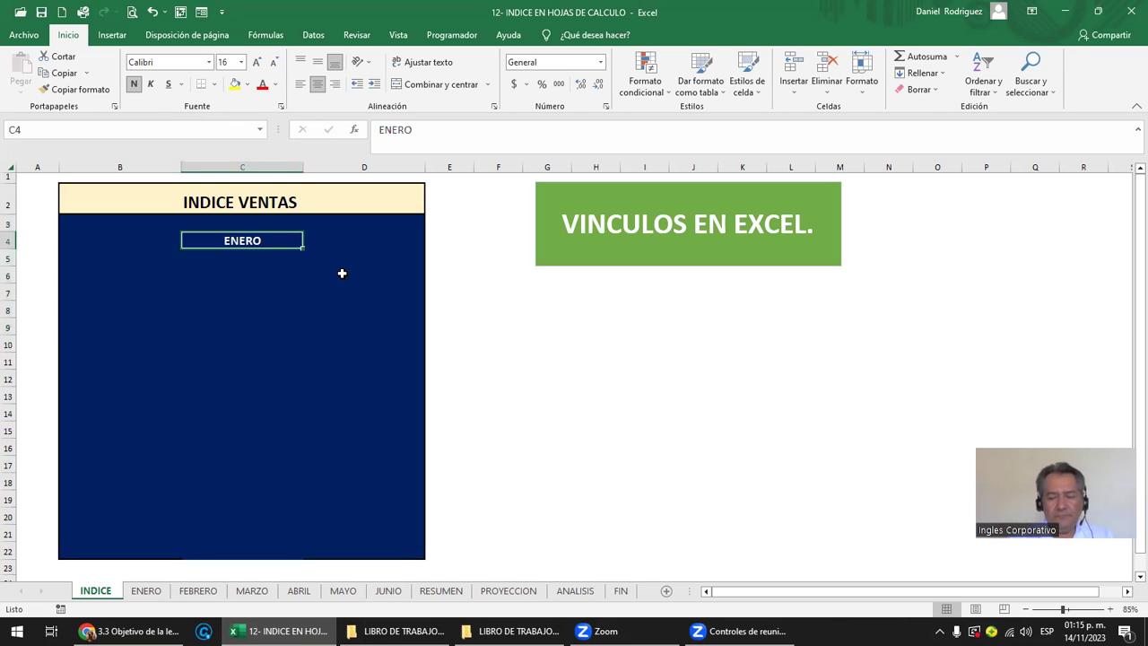
Step: Re-enter ENERO, FEBRERO, MARZO and ABRIL down column C of the index
key("Delete")
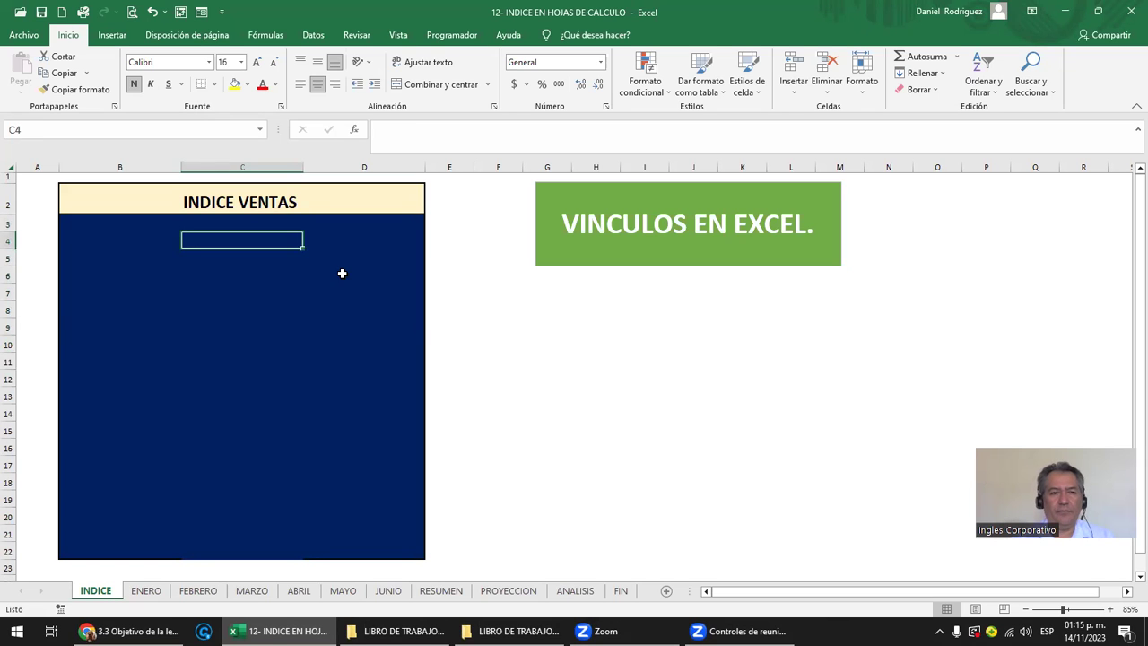
scroll(258, 273, "up", 2, "ctrl")
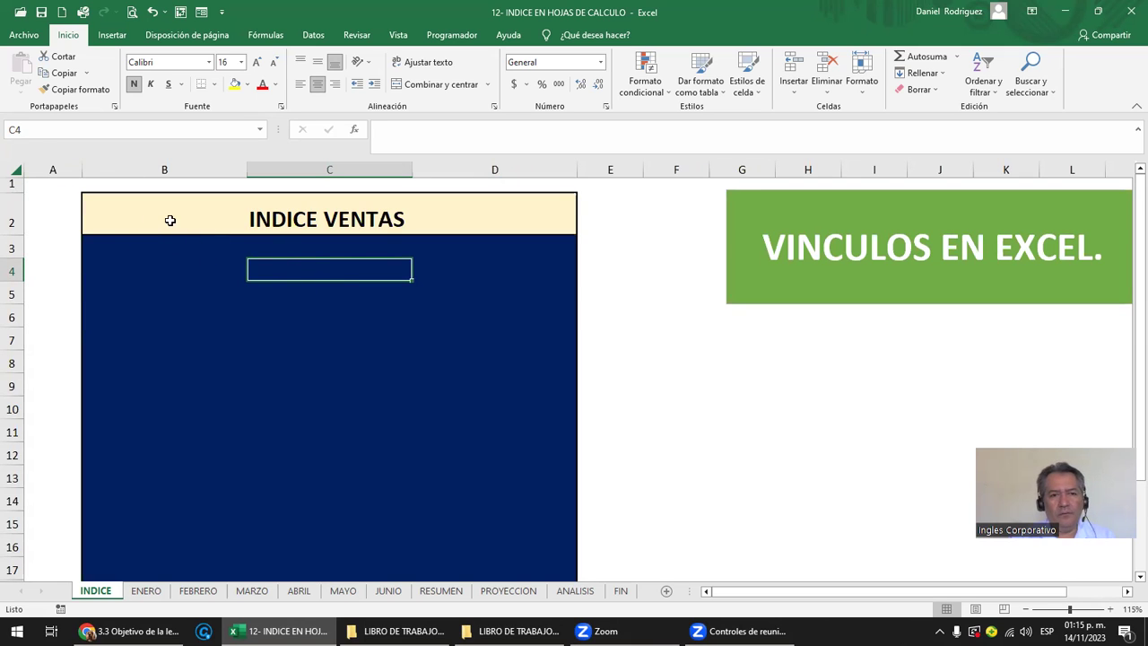
type("ENERO")
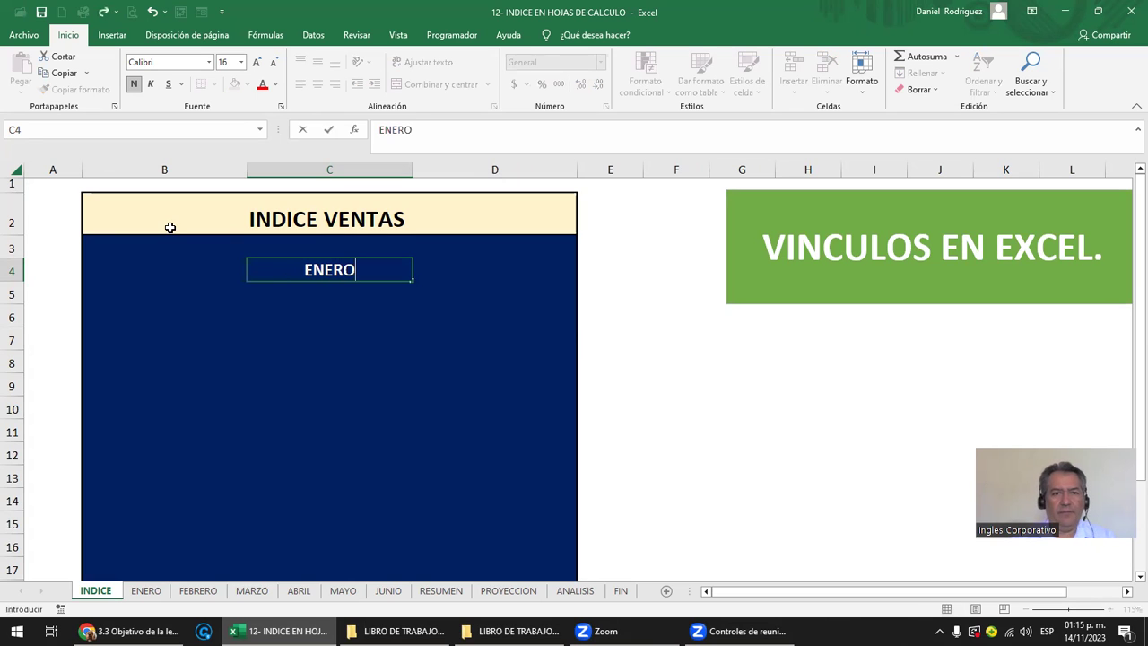
key("Return")
key("Return")
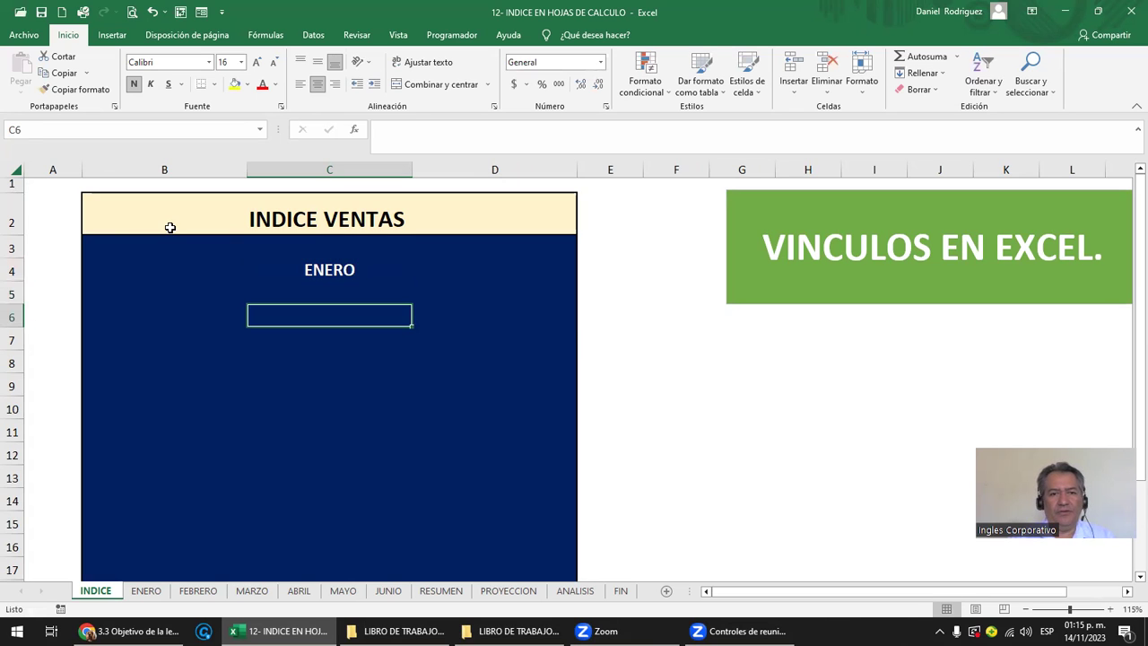
type("FEBRERO")
key("Return")
key("Return")
type("MARZO")
key("Return")
key("Return")
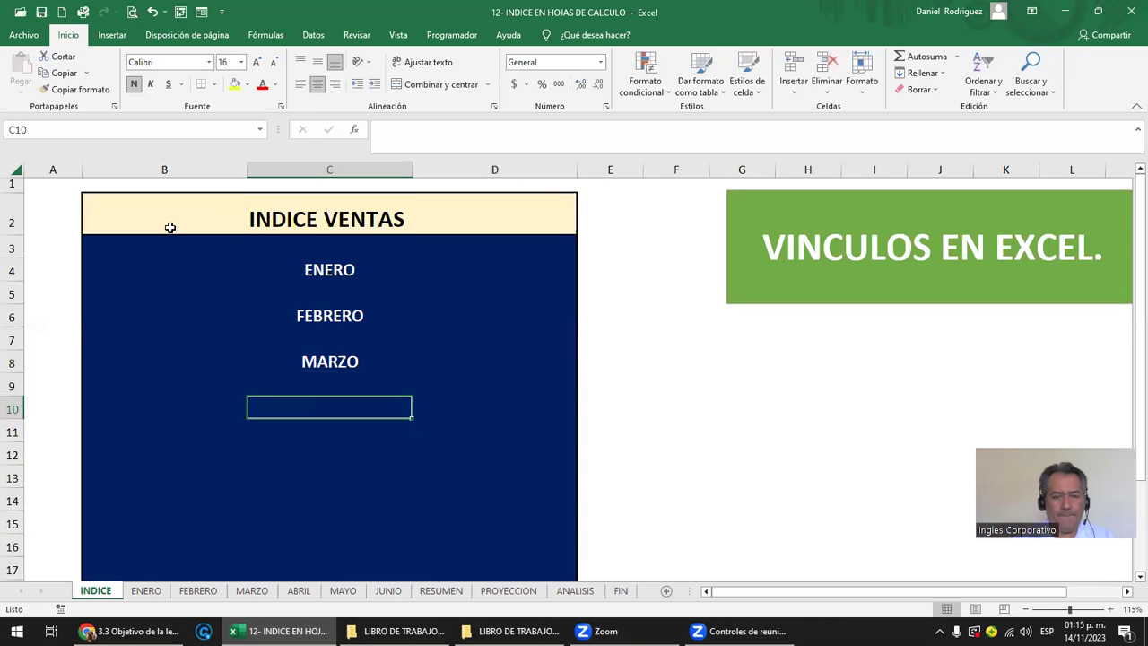
type("ABRIL")
key("Return")
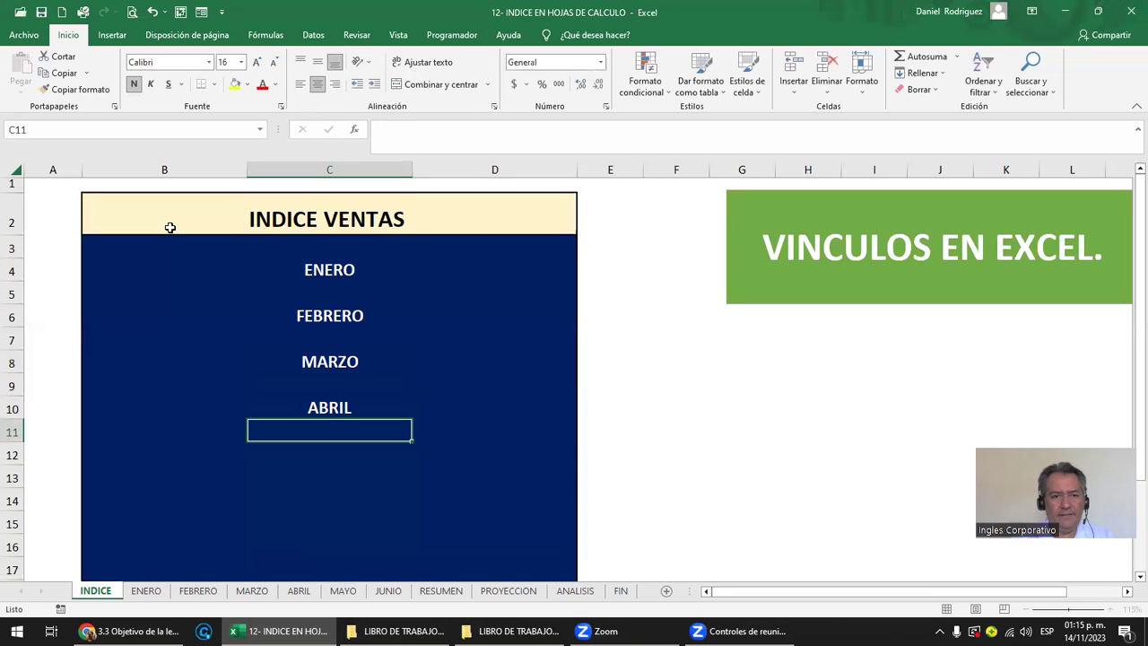
key("Return")
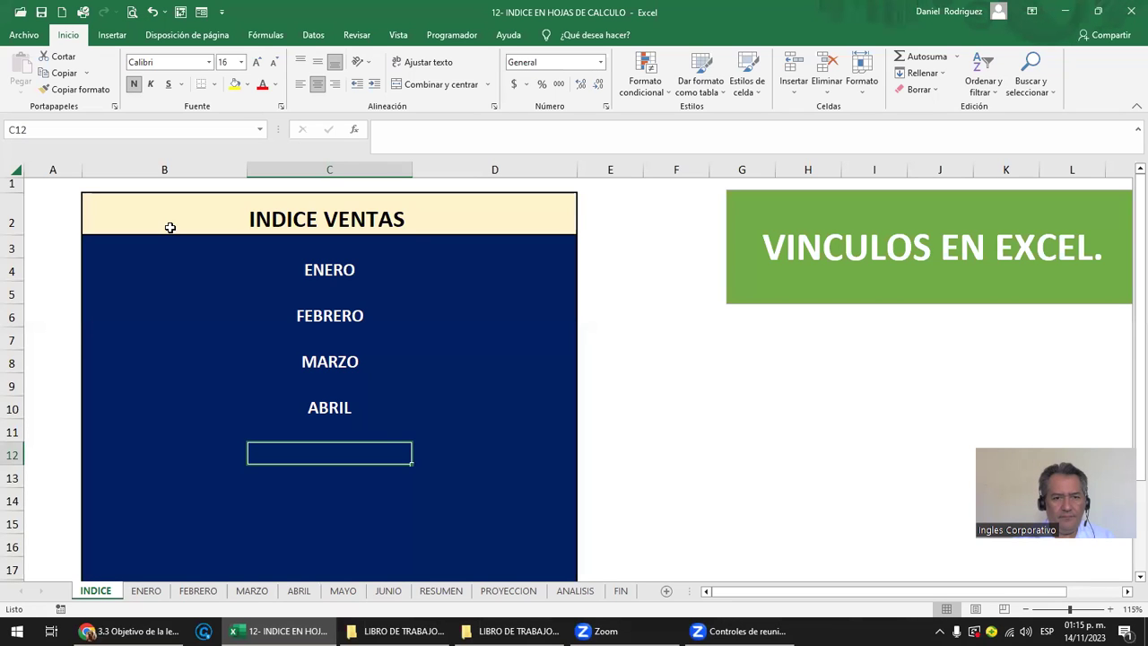
Step: Add MAYO, JUNIO, RESUMEN, PROYECCION and ANALISIS further down column C
type("MAYO")
key("Return")
key("Return")
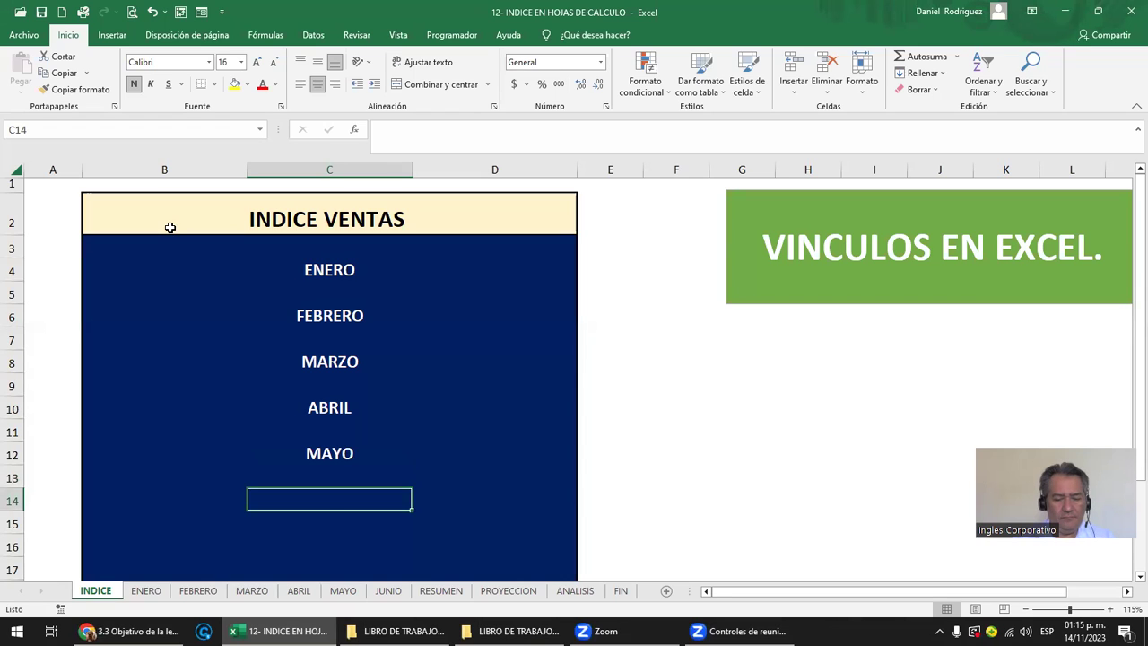
type("JUNIO")
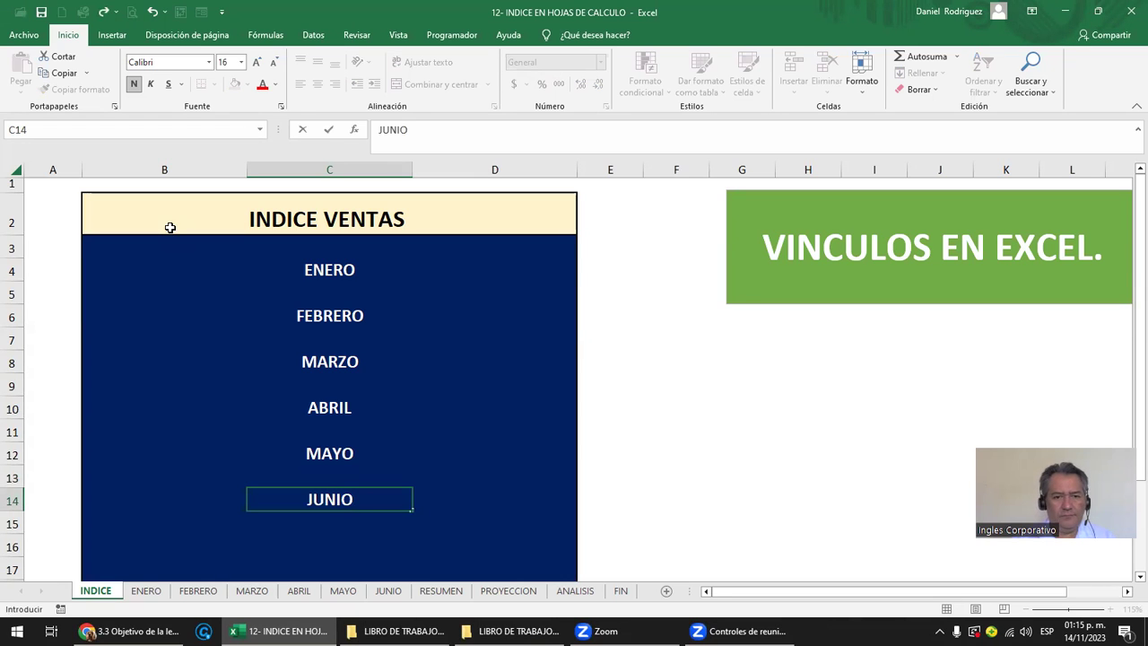
key("Return")
key("Return")
type("RESUMEN")
key("Return")
key("Return")
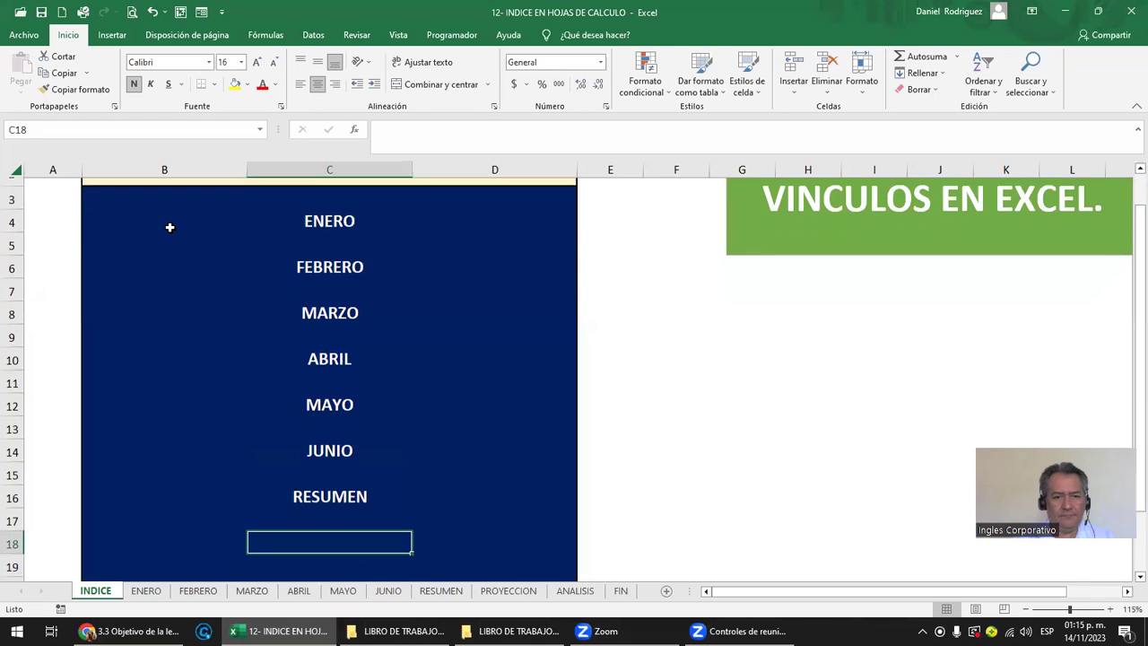
type("PROYECCION")
key("Return")
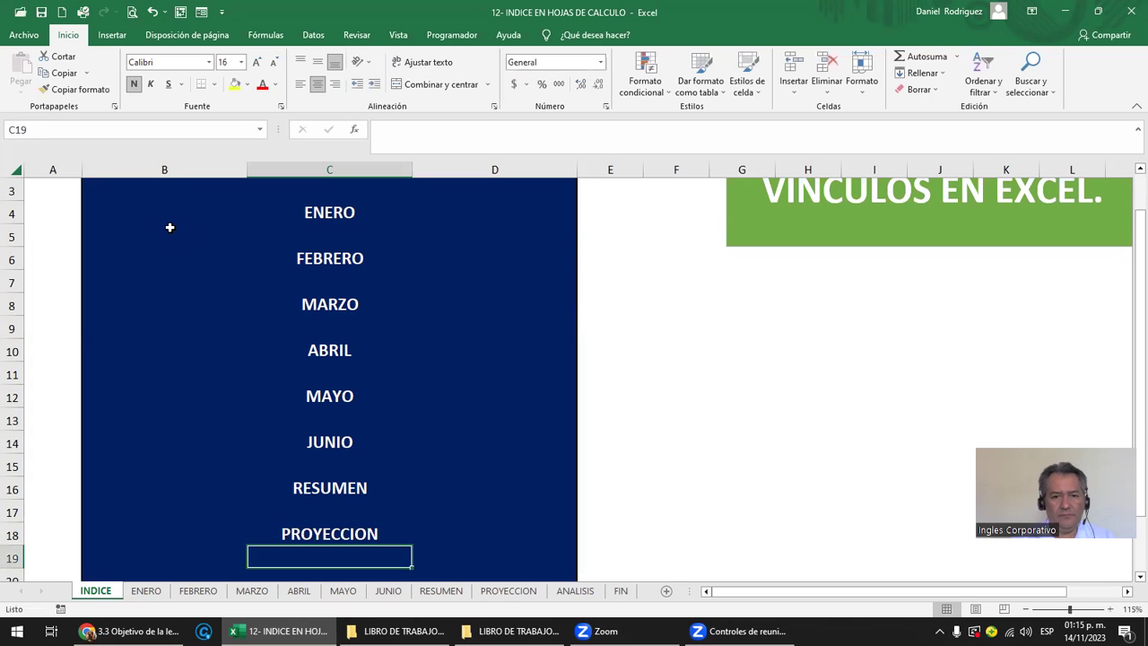
key("Return")
type("ANALSISI")
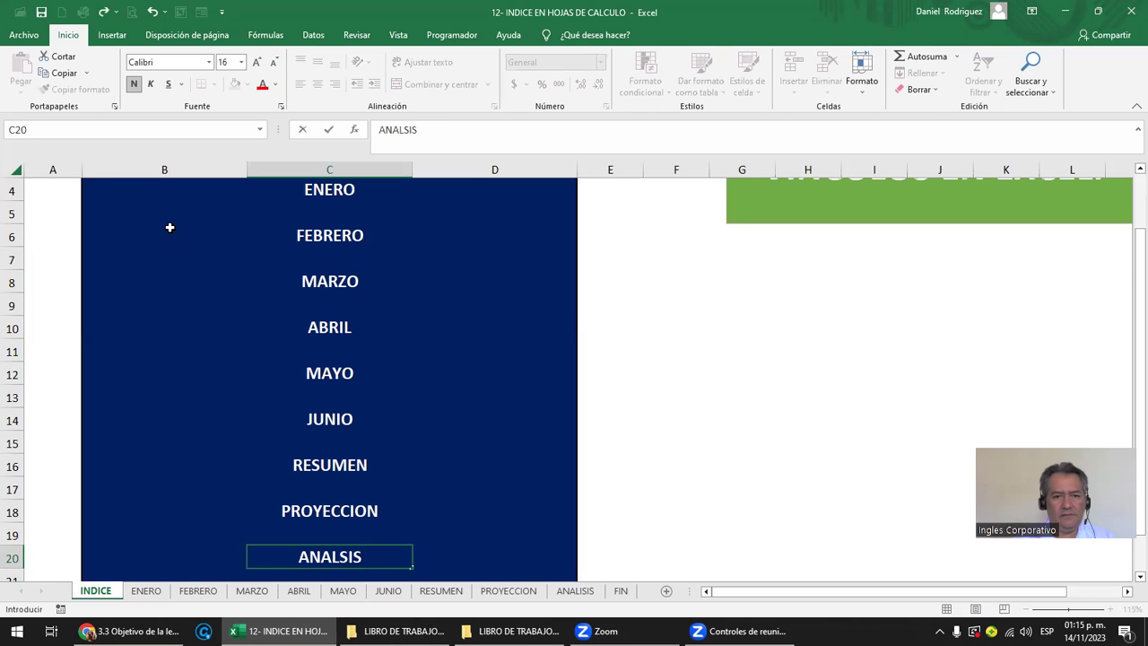
key("BackSpace")
key("BackSpace")
key("BackSpace")
type("ISIS")
key("Return")
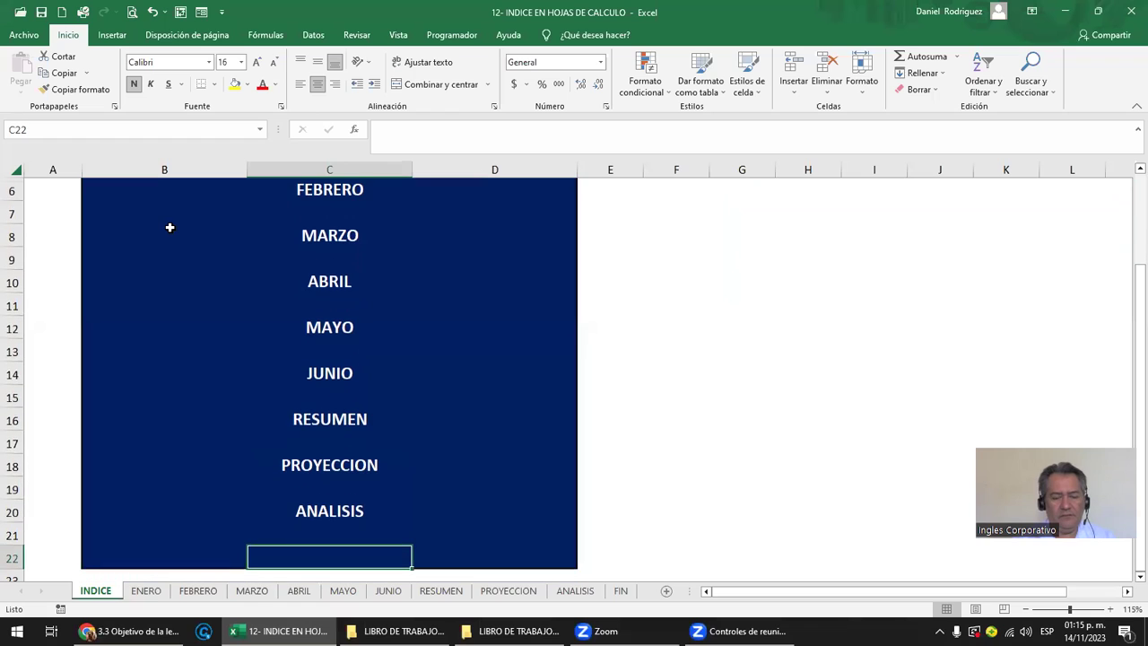
Step: Enter FIN (COMENTARIOS) in C22 and edit it to COMENTARIOS / FIN
type("FIN ")
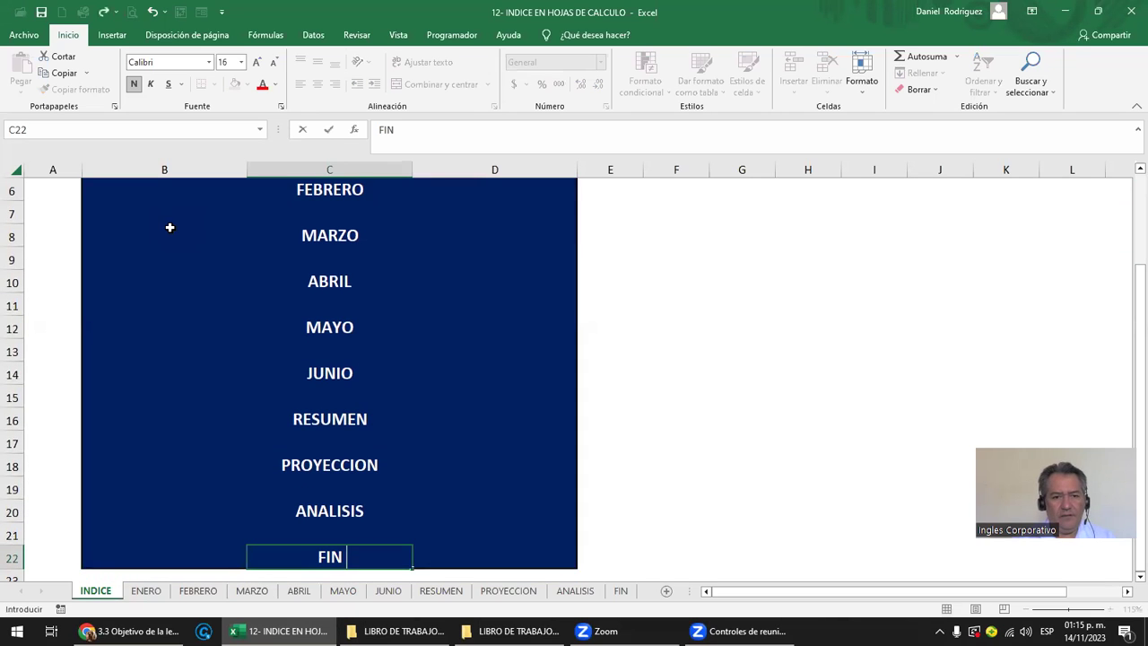
type("(COMENTARIOS)")
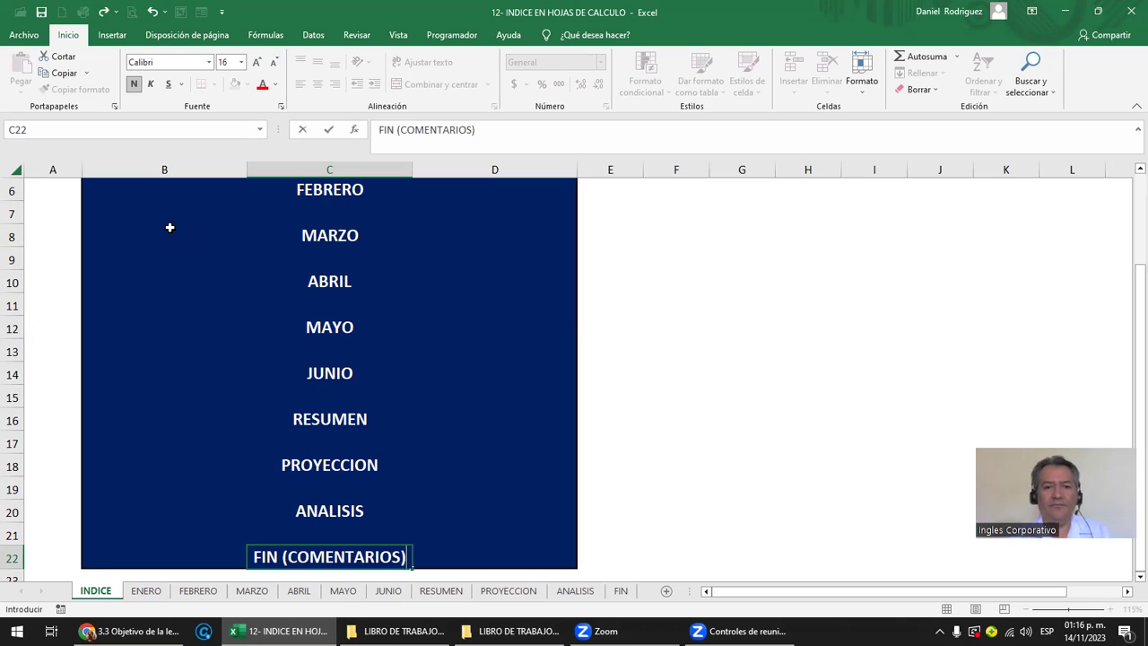
key("Return")
key("Up")
key("F2")
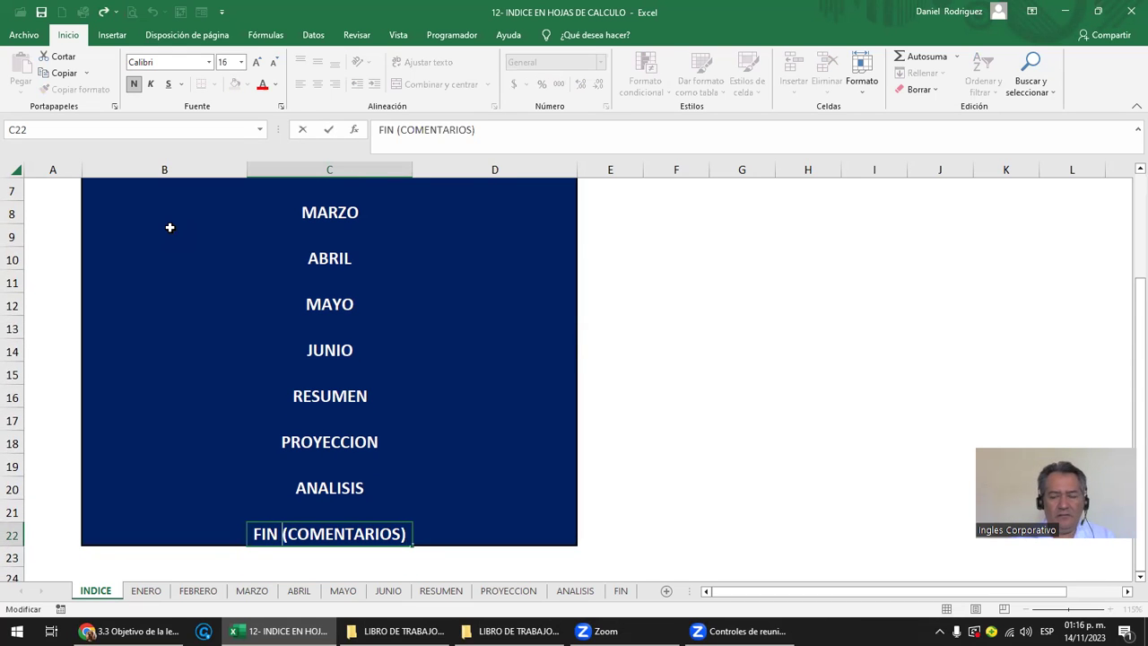
type("/")
key("Delete")
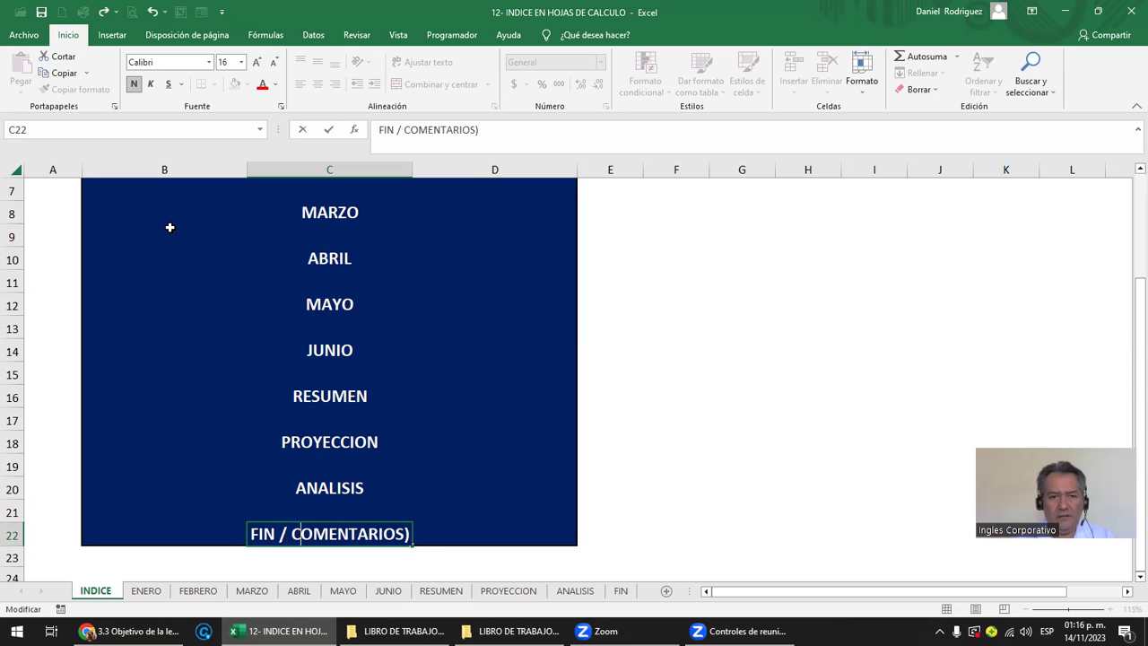
key("BackSpace")
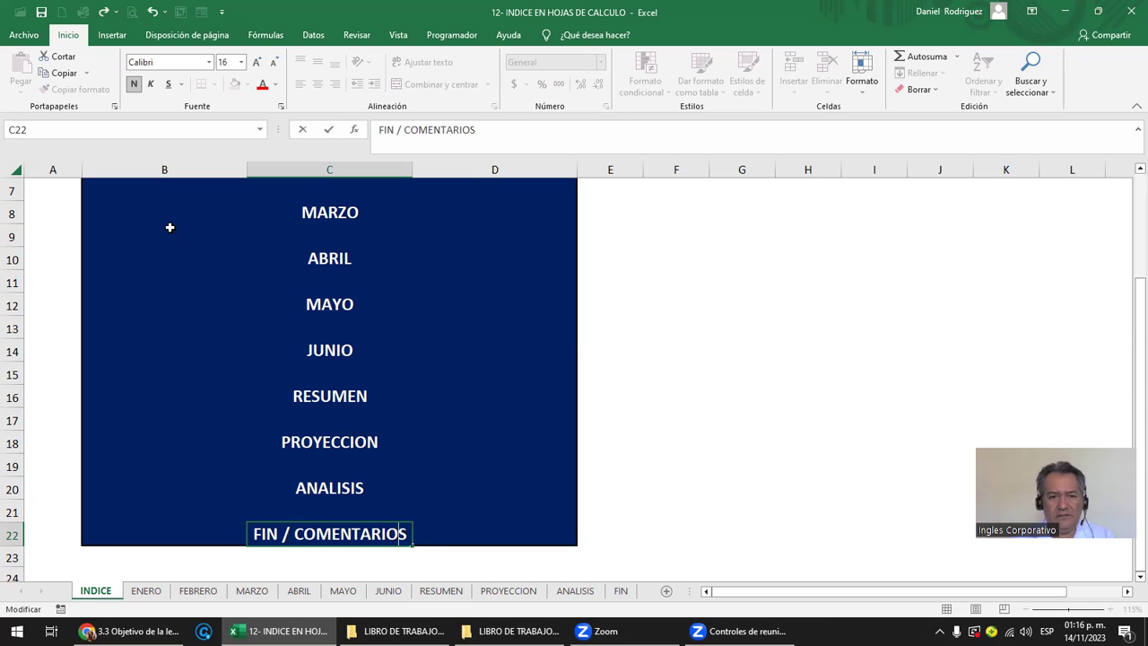
key("Delete")
key("Delete")
key("Delete")
key("Delete")
key("Delete")
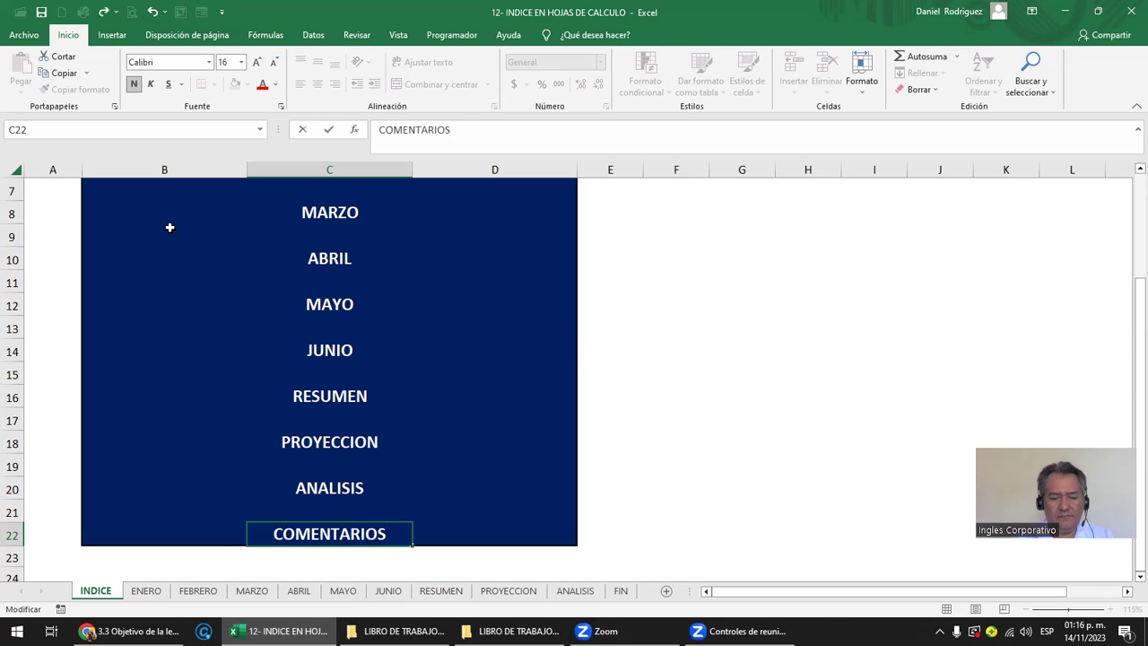
type("/ FIN")
key("Return")
scroll(400, 425, "up", 2)
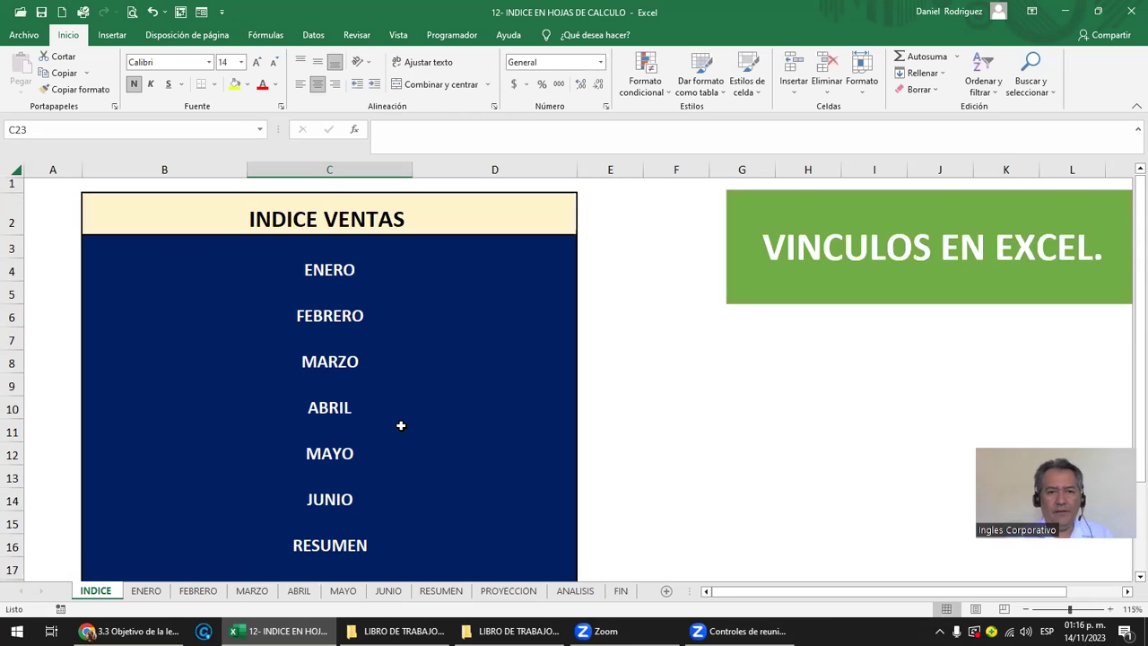
scroll(413, 418, "down", 1, "ctrl")
scroll(416, 418, "down", 1, "ctrl")
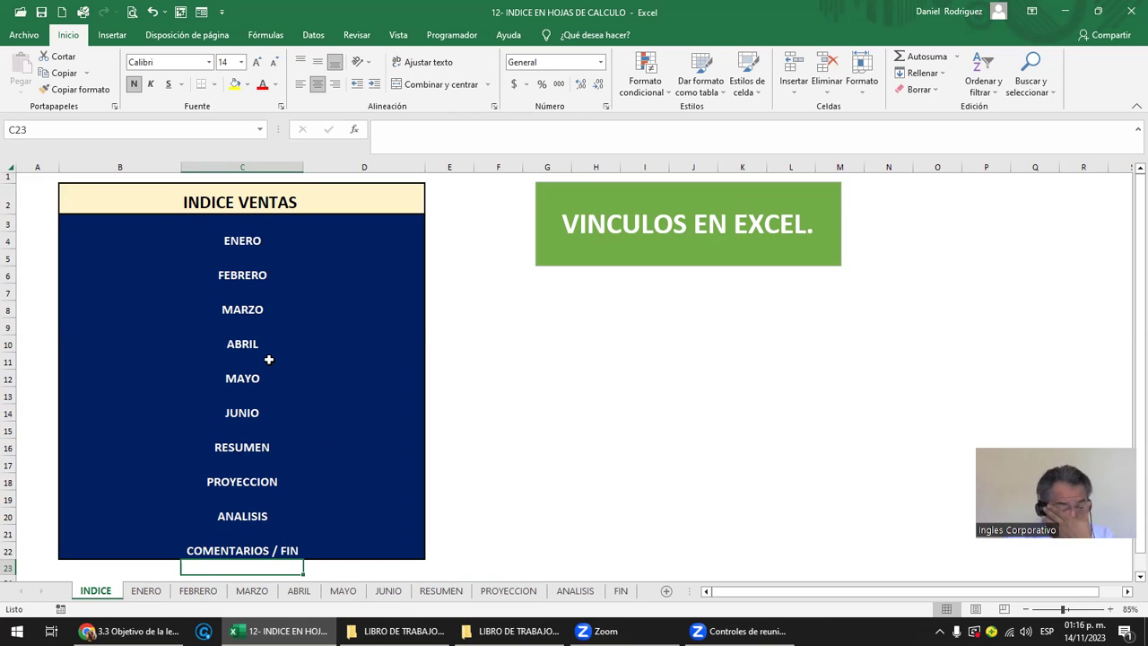
left_click(245, 241)
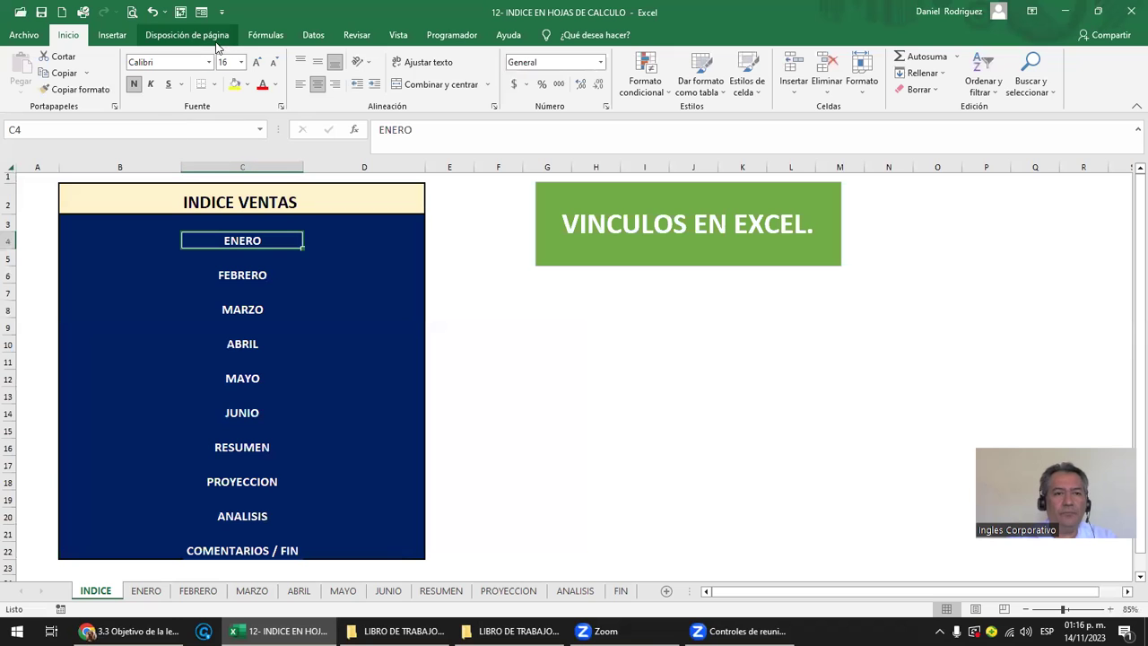
left_click(131, 39)
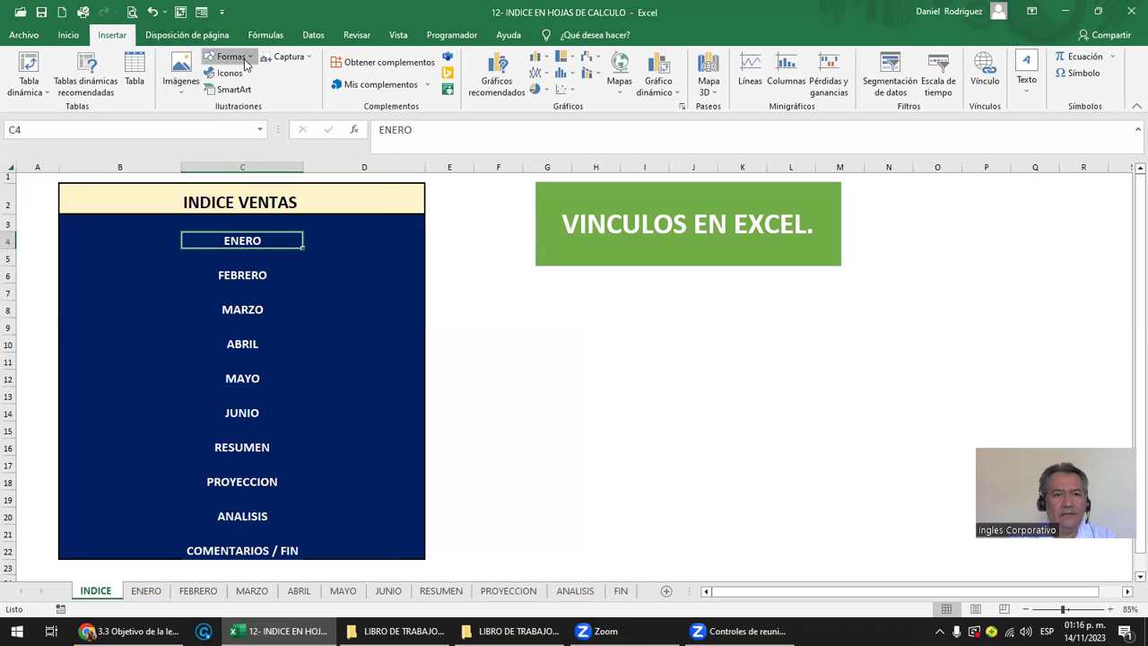
left_click(227, 57)
left_click(296, 90)
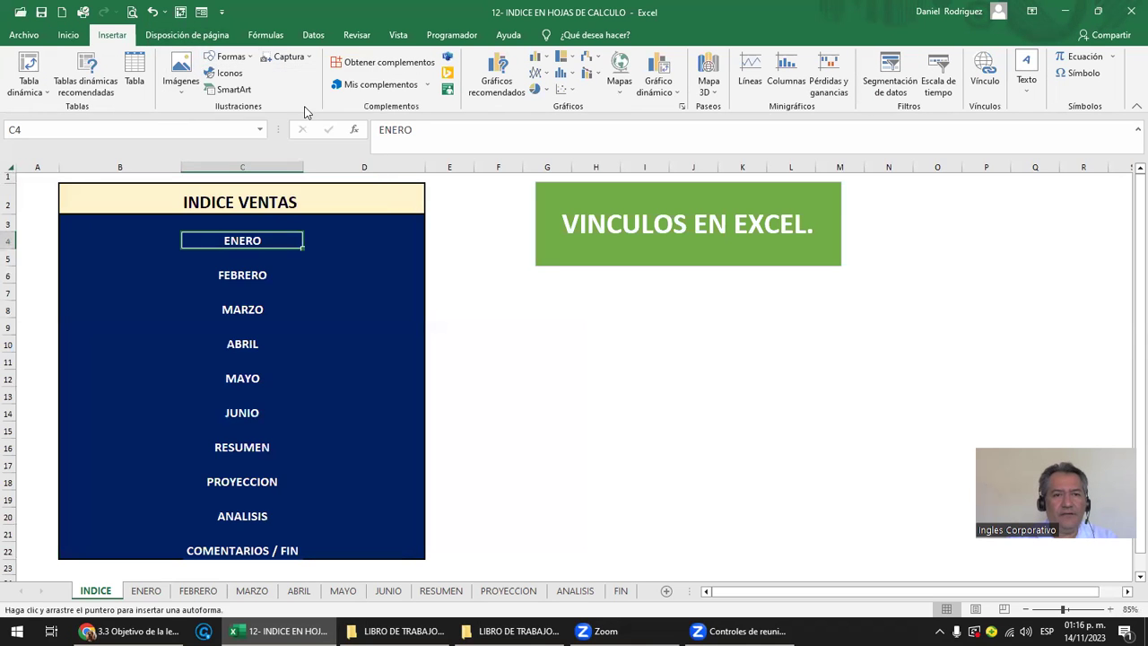
left_click(230, 56)
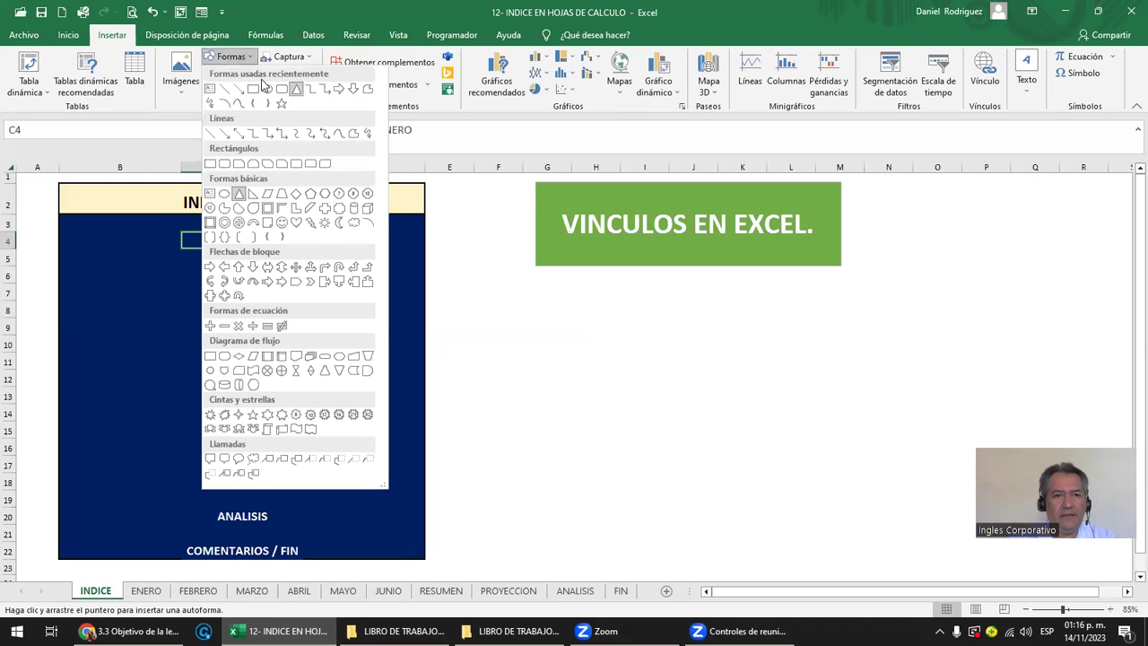
left_click(278, 93)
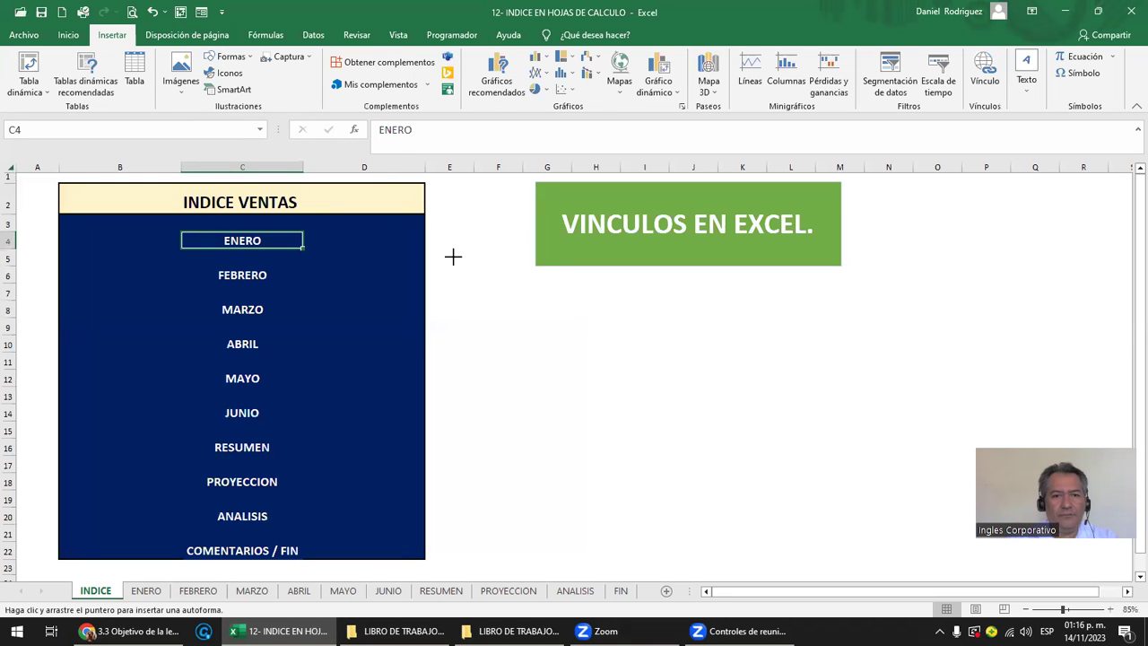
left_click_drag(453, 258, 609, 317)
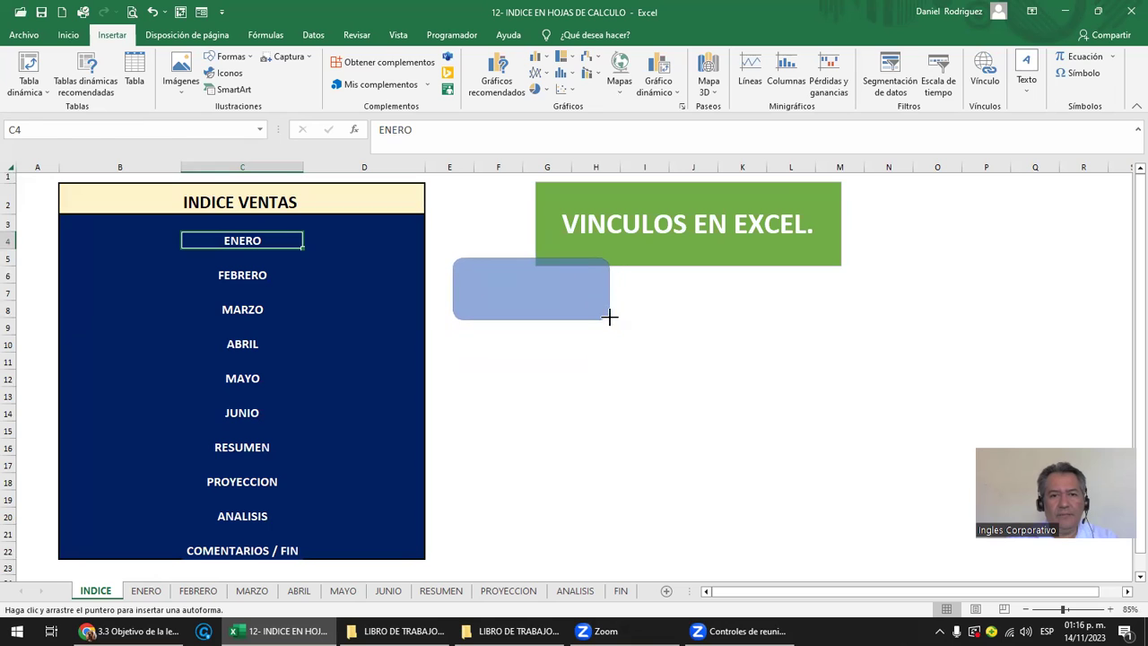
left_click_drag(487, 274, 235, 234)
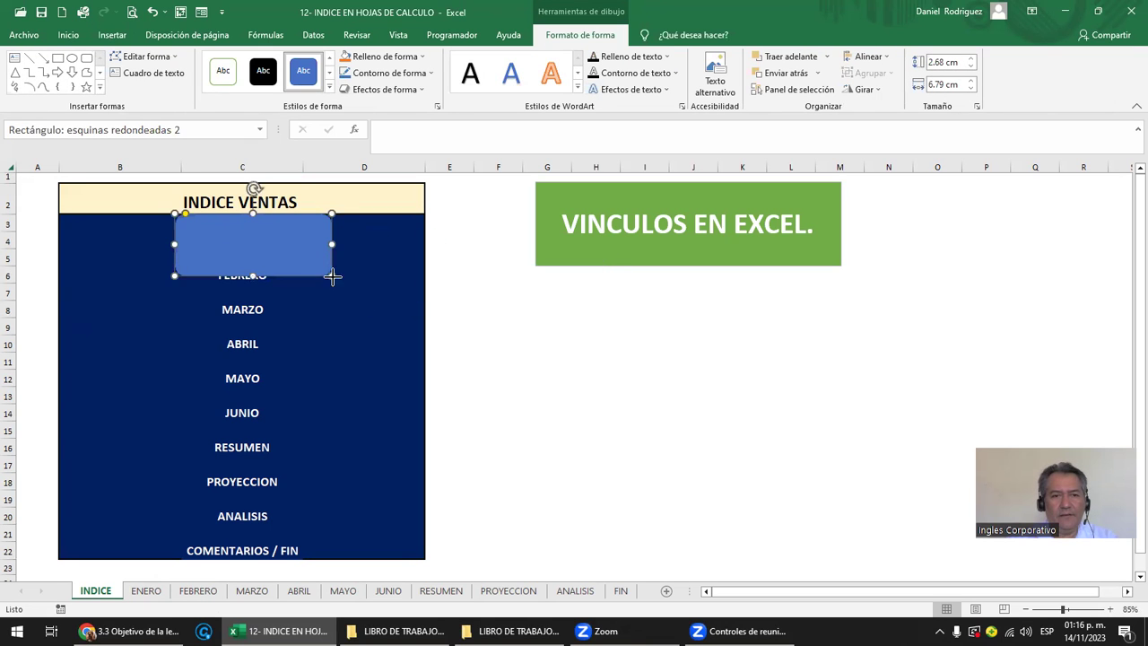
left_click_drag(332, 277, 276, 249)
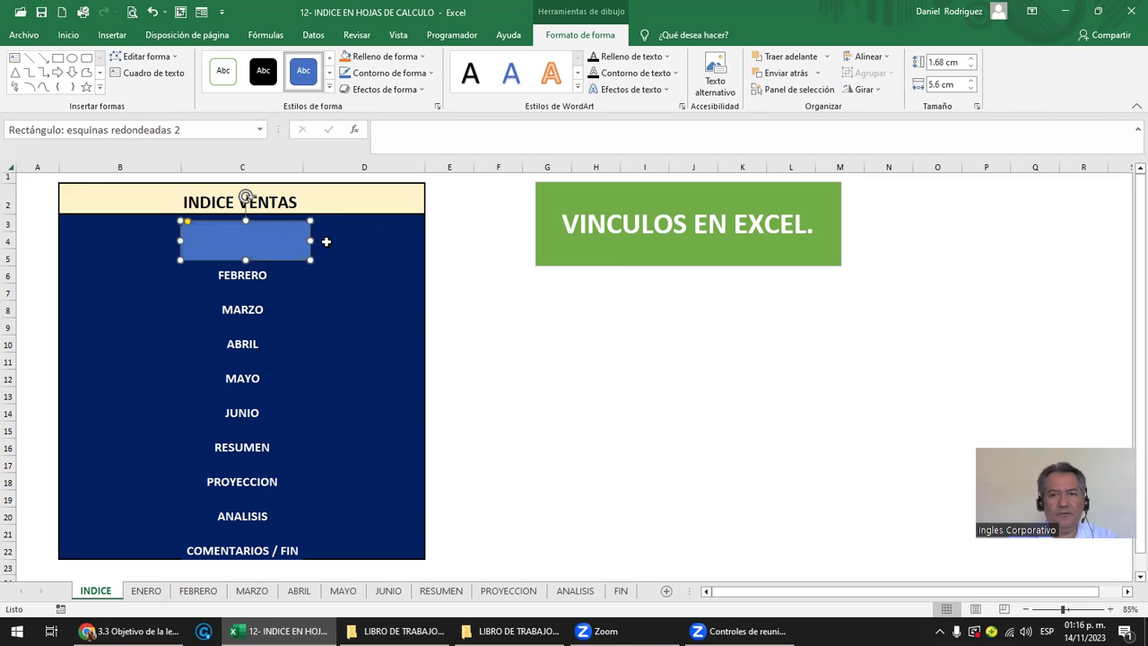
left_click(818, 73)
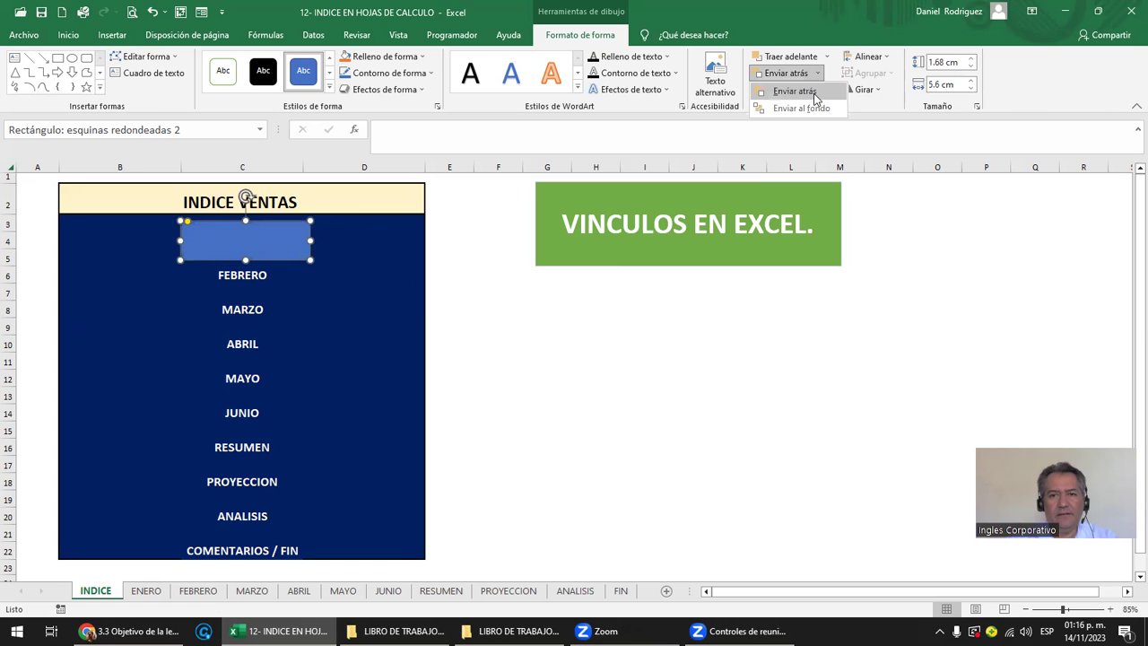
left_click(813, 92)
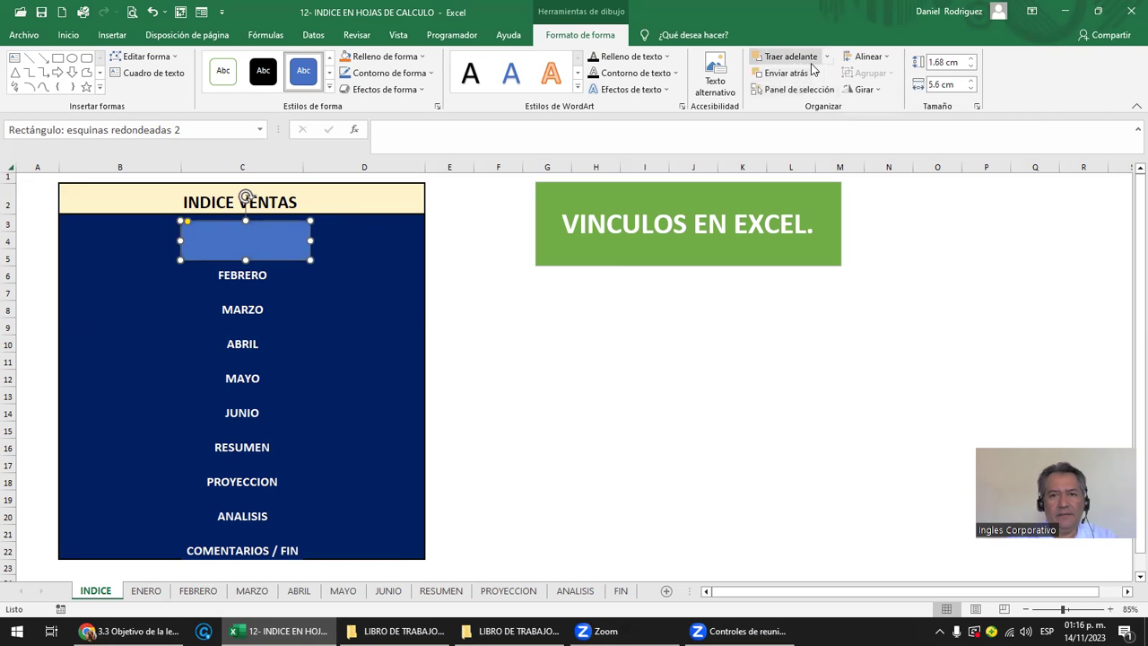
left_click(816, 76)
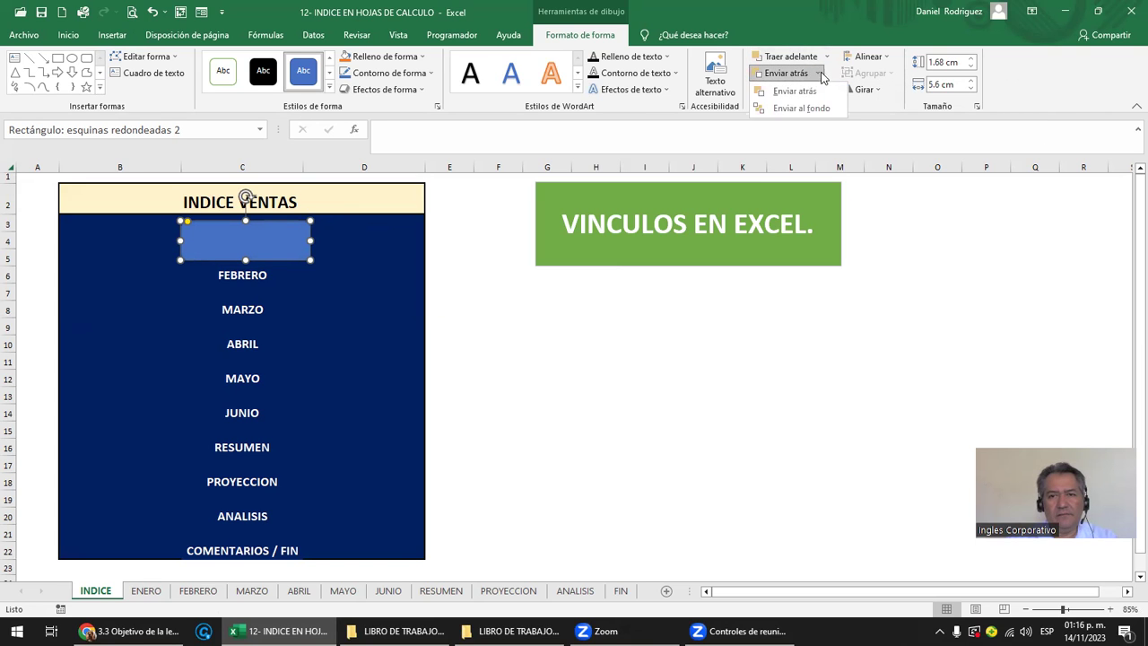
left_click(809, 112)
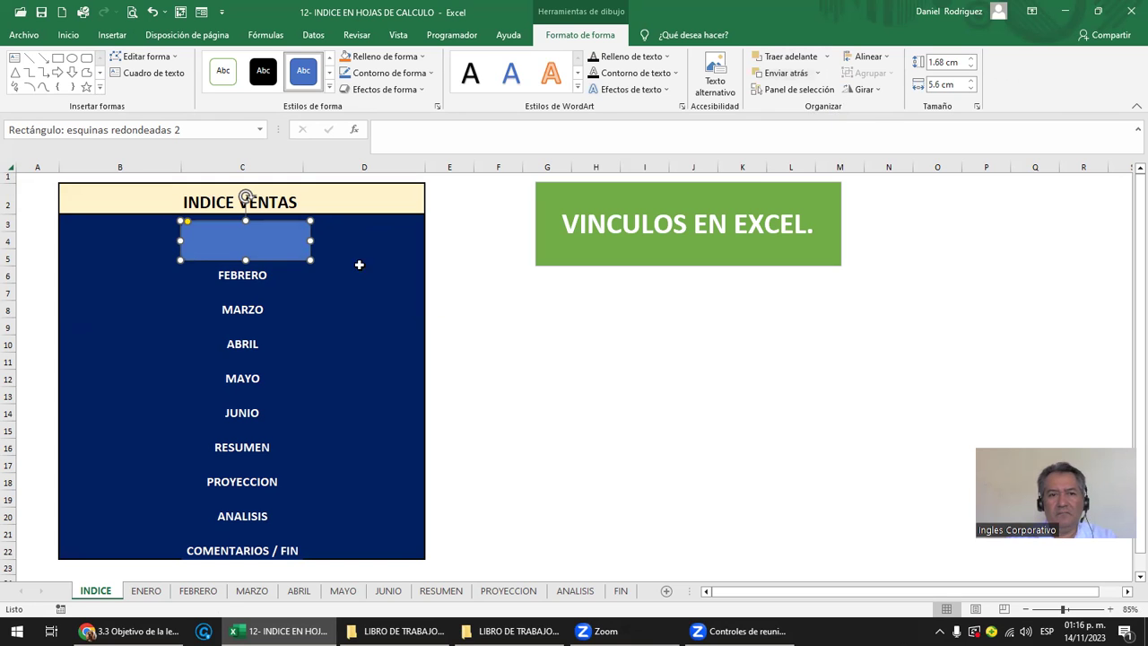
mouse_move(261, 252)
left_mouse_down()
mouse_move(329, 255)
mouse_move(364, 276)
left_mouse_up()
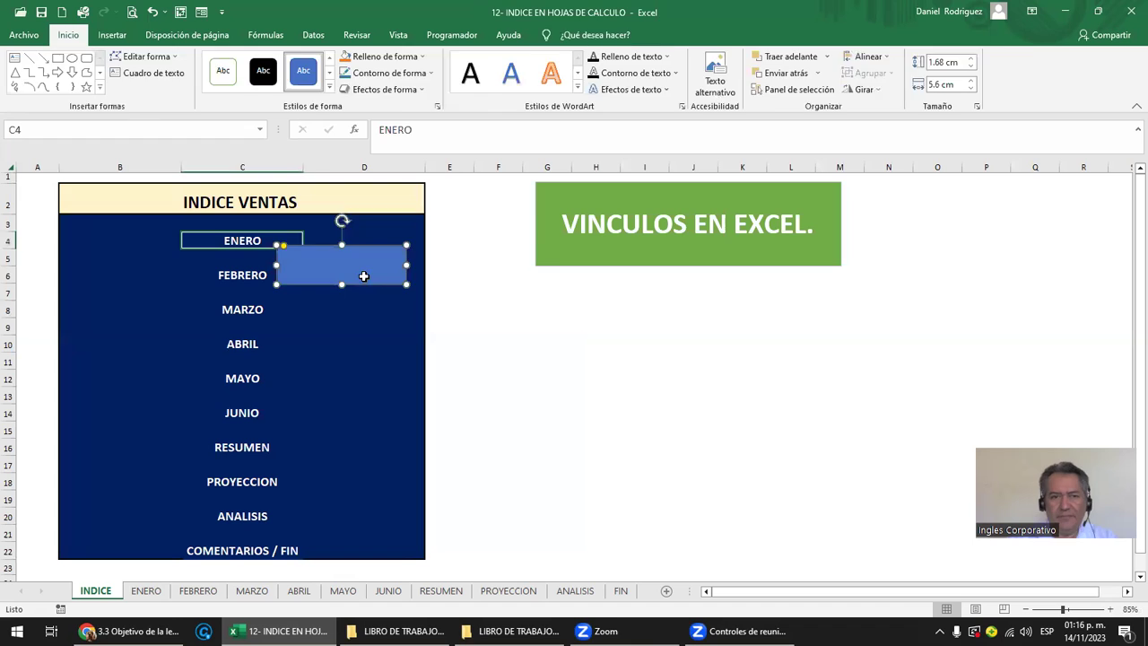
key("Escape")
left_click(462, 305)
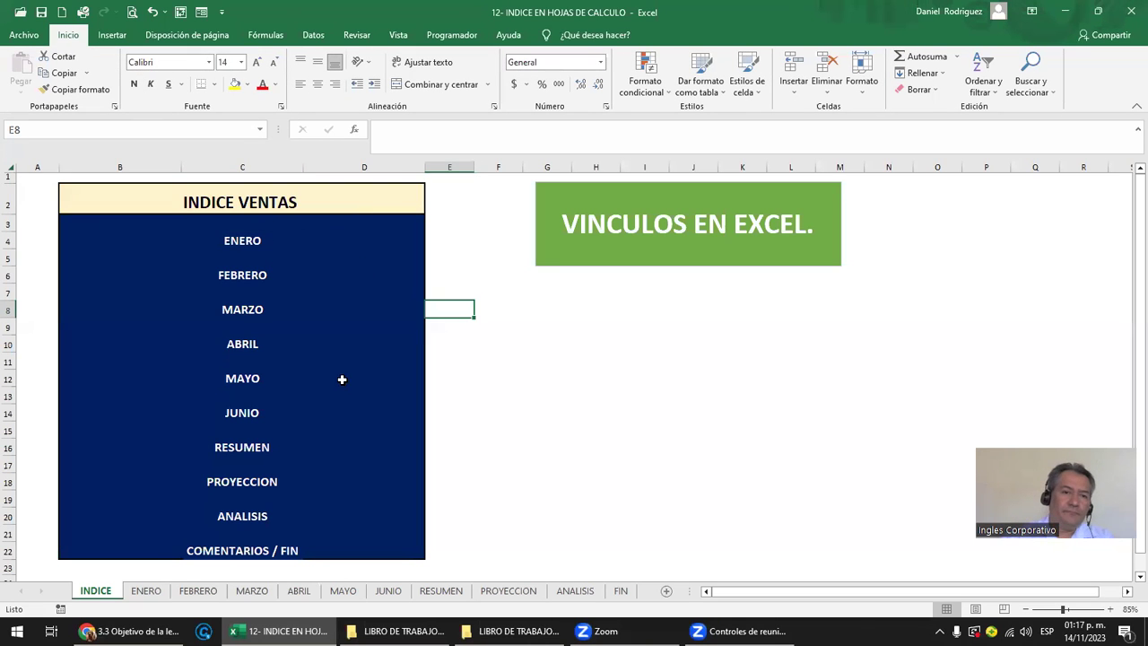
left_click(233, 283)
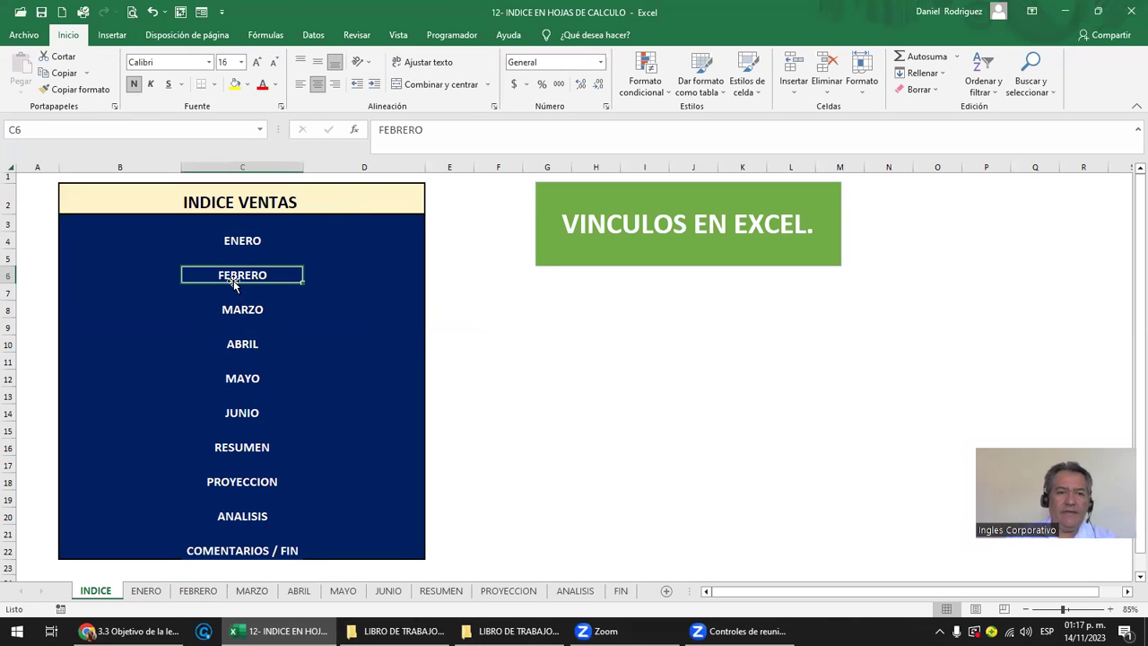
left_click(250, 243)
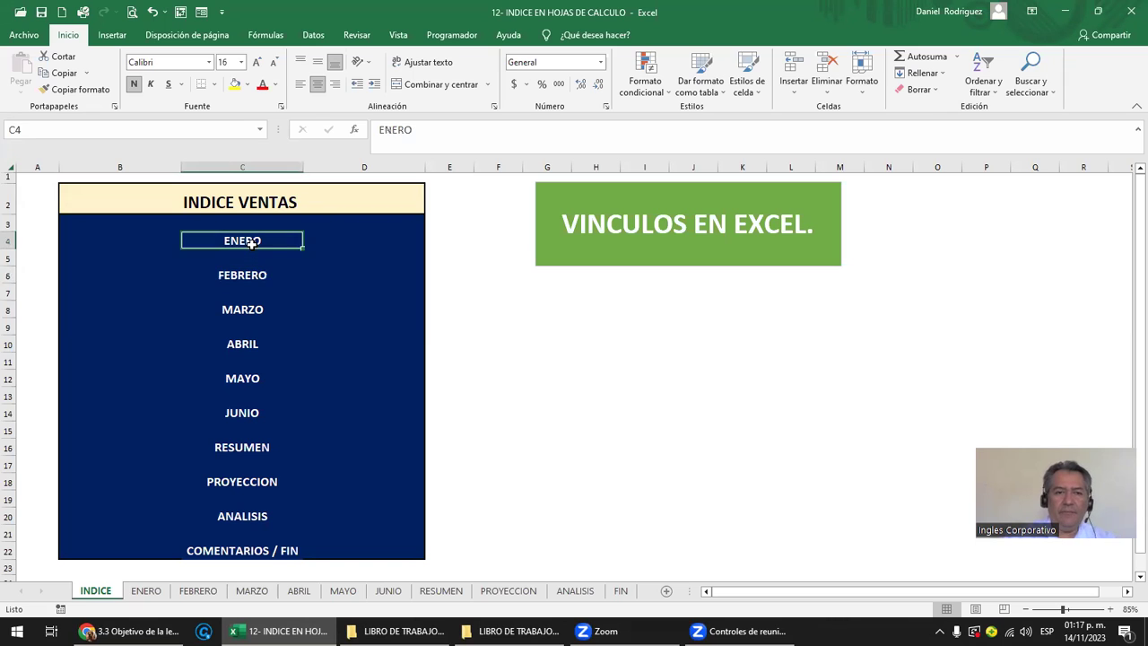
left_click(248, 279)
left_click(569, 377)
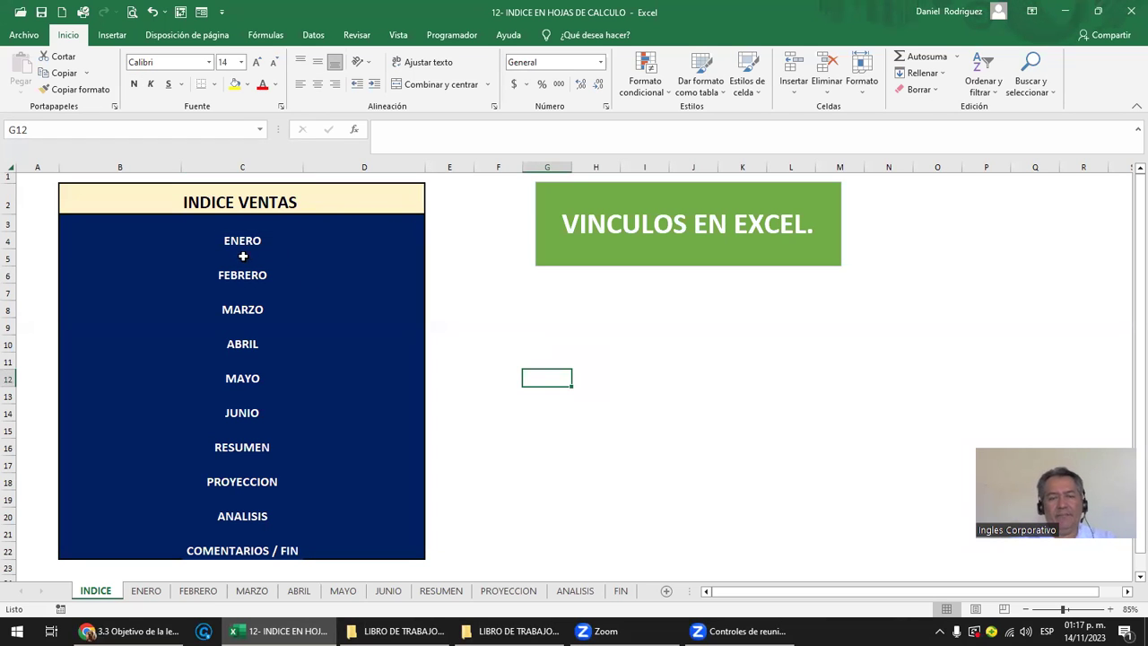
left_click(146, 591)
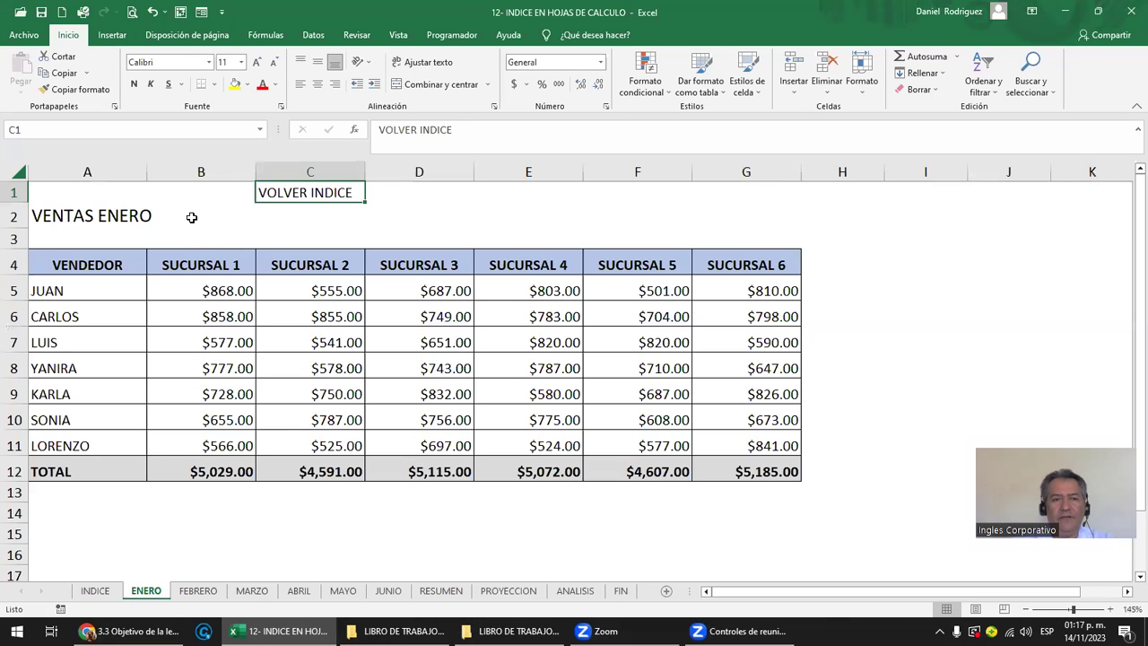
left_click(69, 194)
left_click(461, 193)
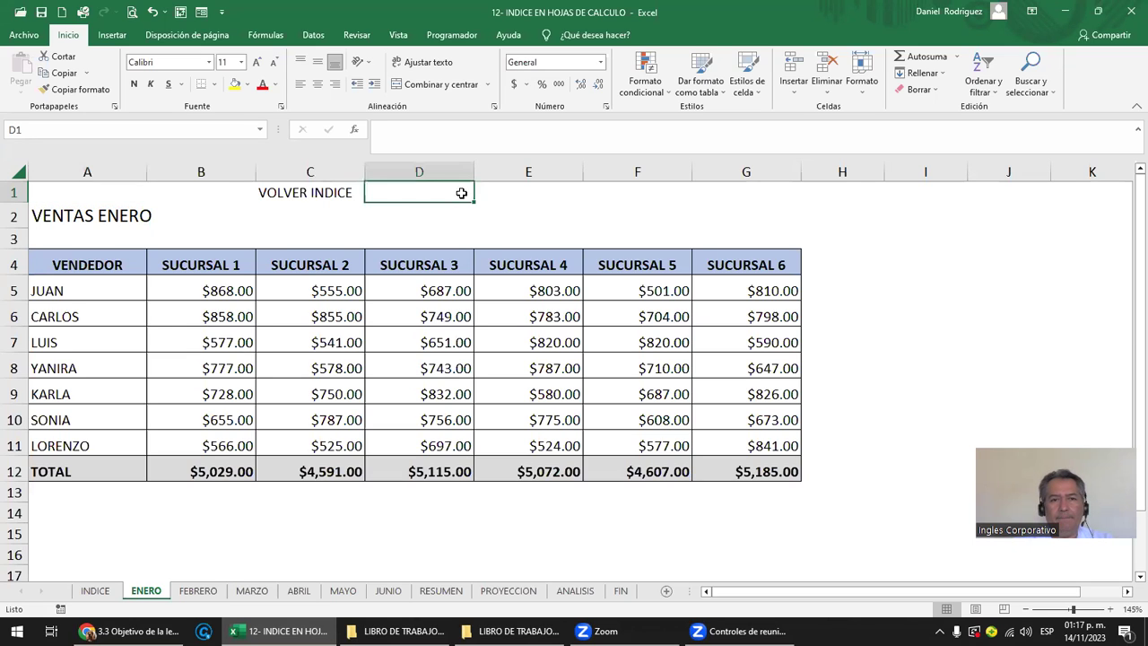
left_click(78, 195)
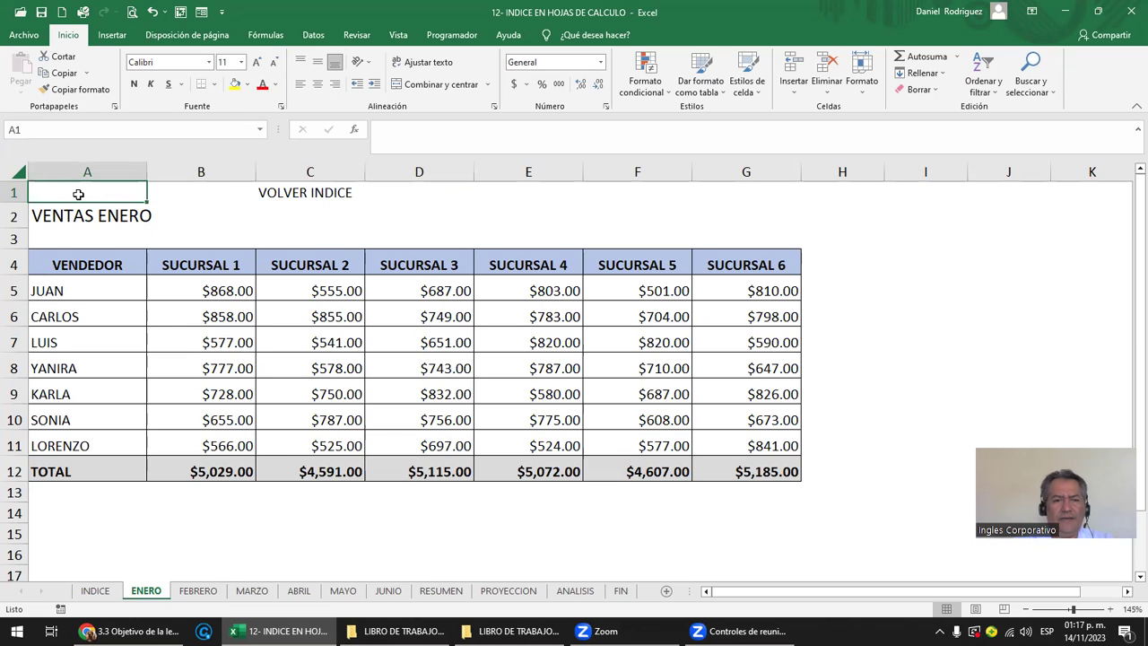
left_click(97, 592)
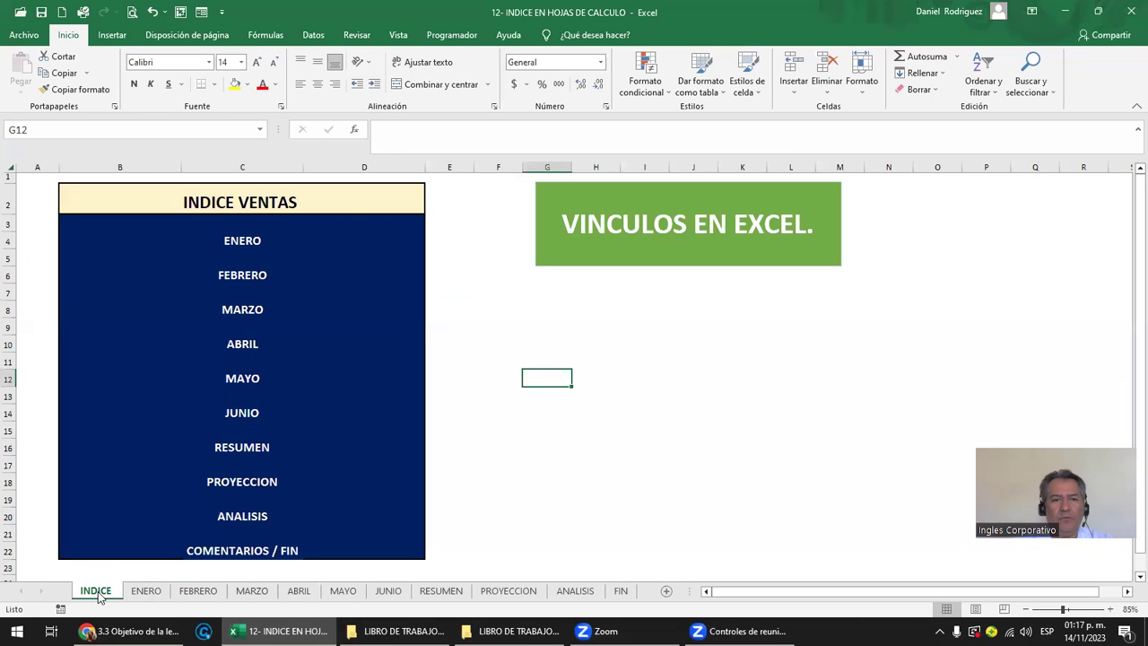
left_click(252, 237)
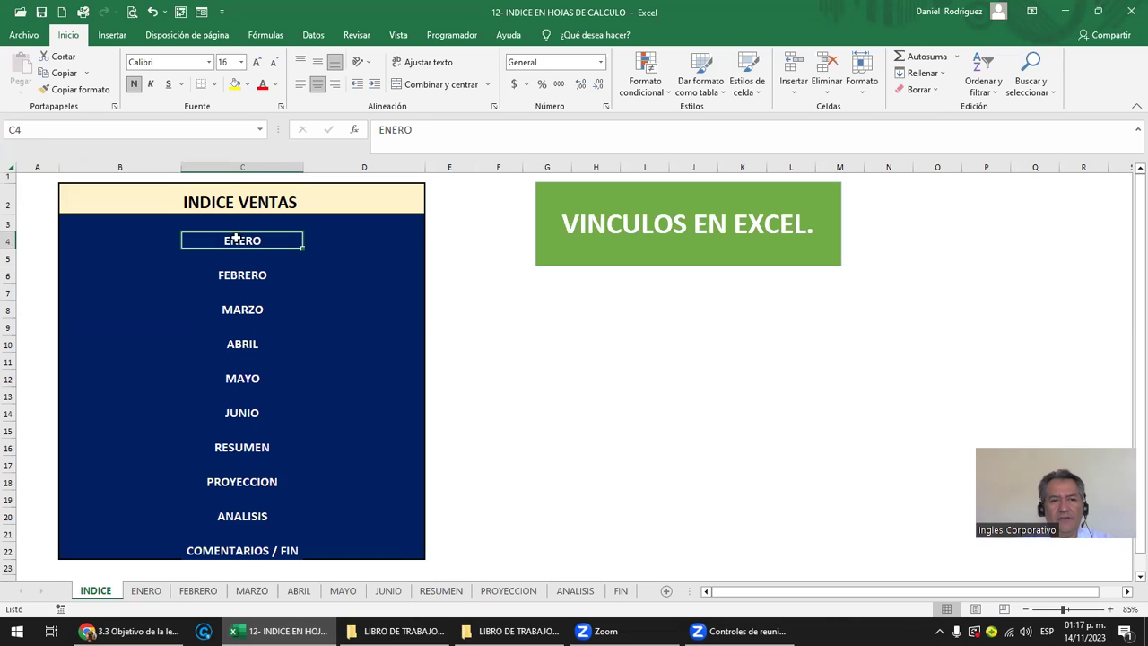
Step: Open the hyperlink dialog for ENERO in C4 and move it aside to reveal the index
right_click(238, 245)
left_click(284, 599)
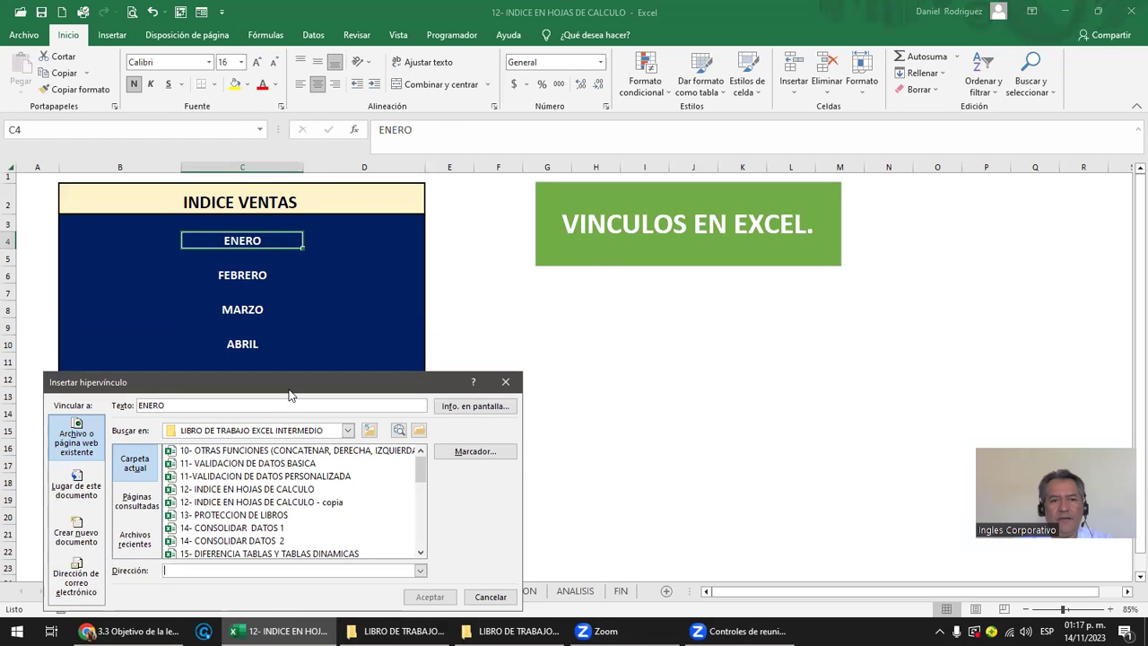
left_click_drag(289, 395, 599, 260)
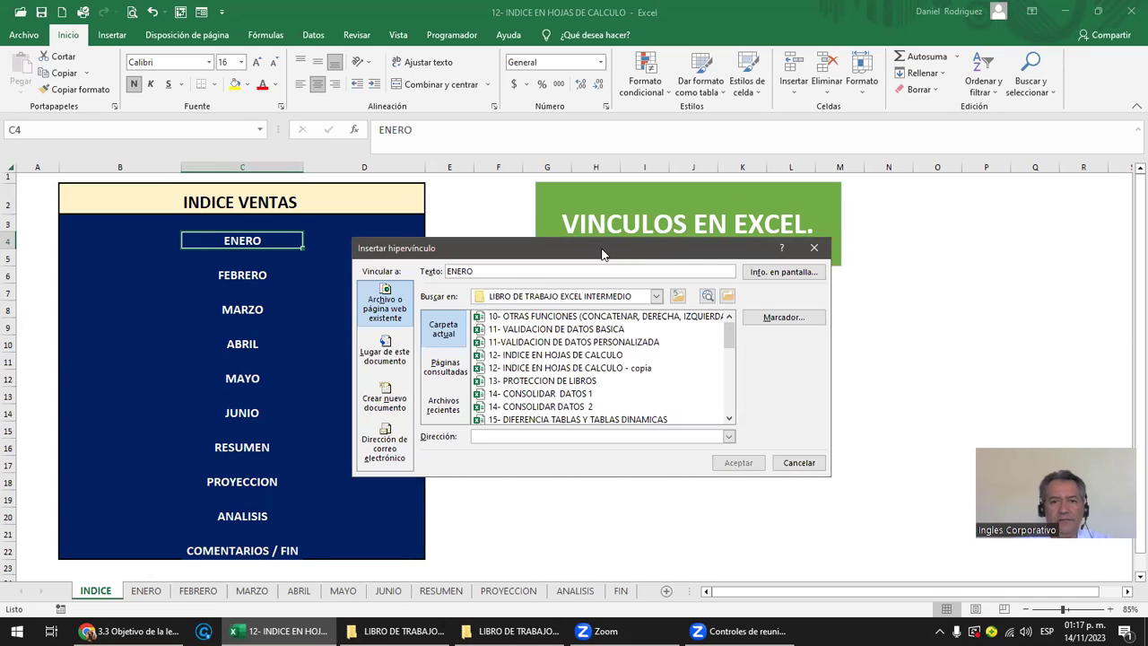
left_click_drag(602, 255, 715, 202)
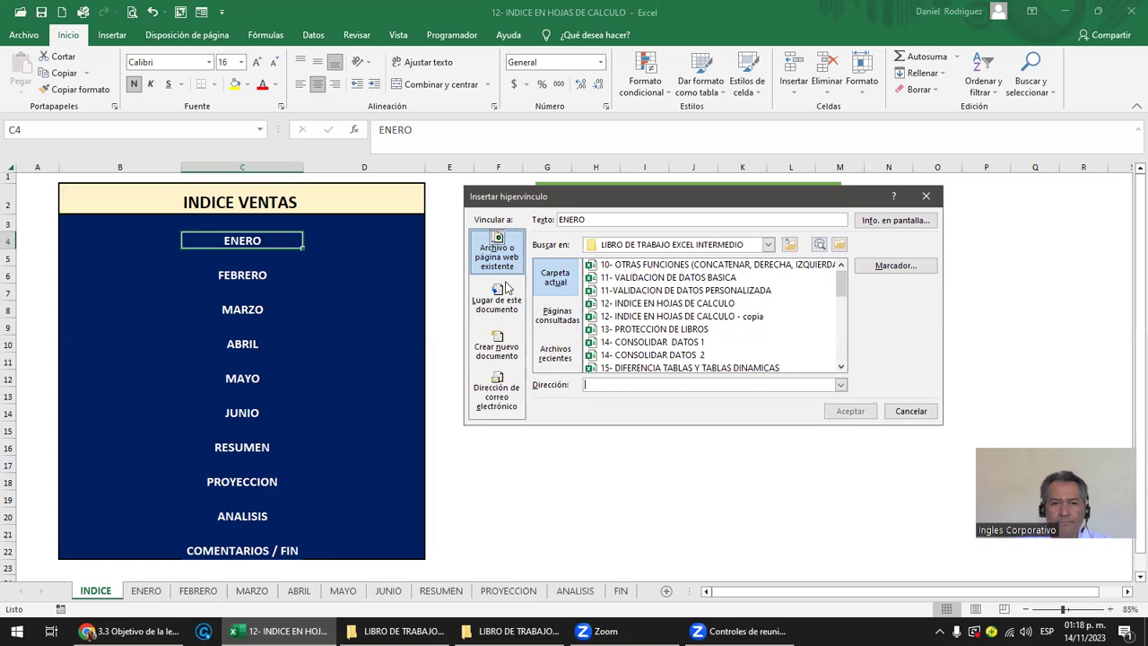
Step: Link ENERO in C4 to cell A1 of the ENERO sheet using Lugar de este documento
left_click(507, 310)
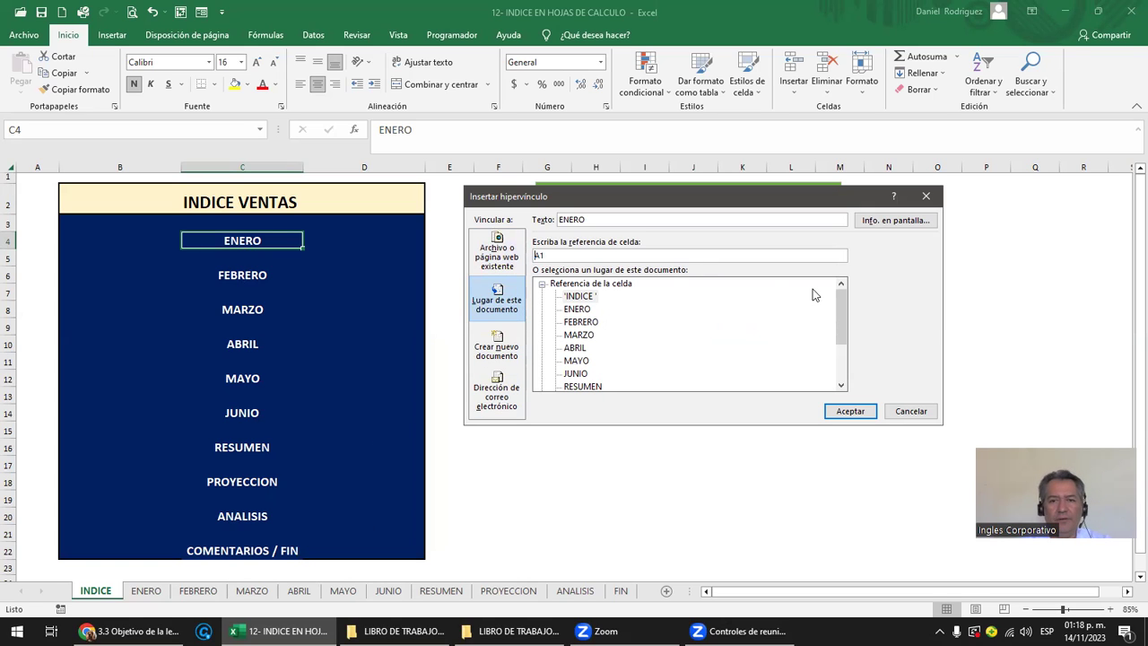
mouse_move(839, 307)
left_mouse_down()
mouse_move(841, 359)
mouse_move(861, 297)
left_mouse_up()
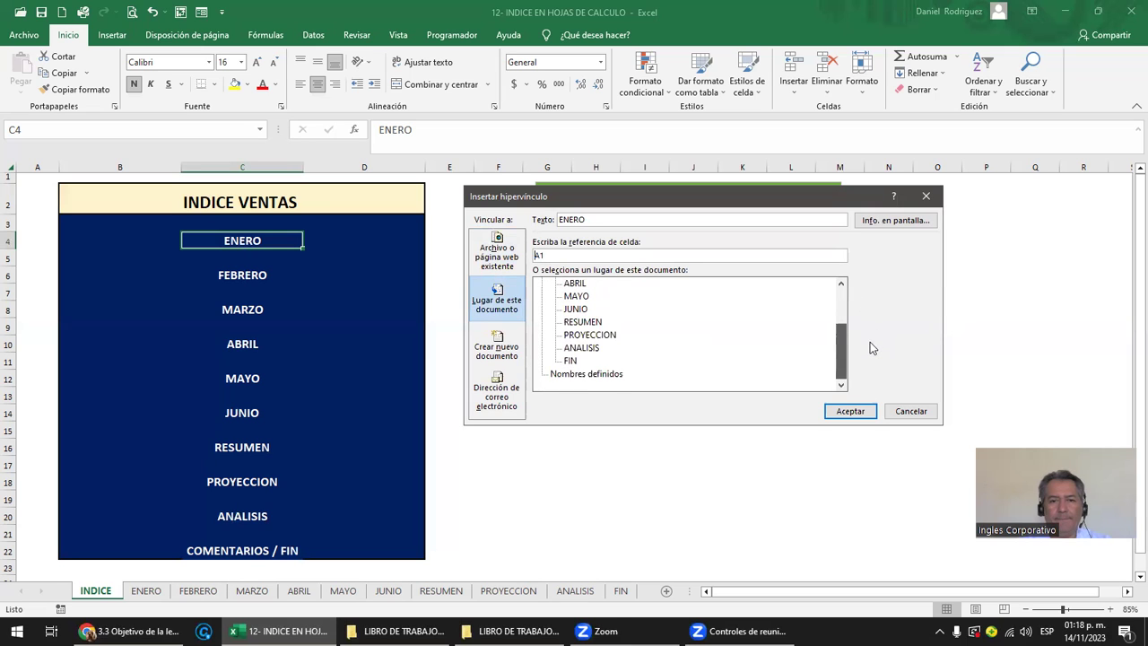
left_click_drag(867, 306, 889, 295)
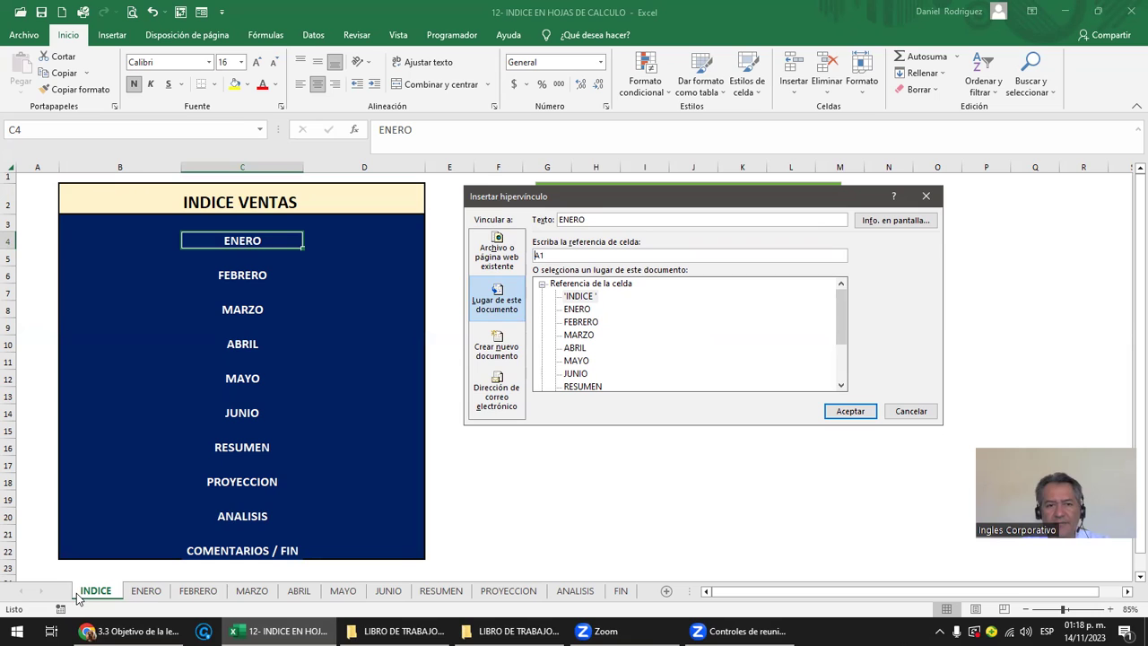
left_click(579, 310)
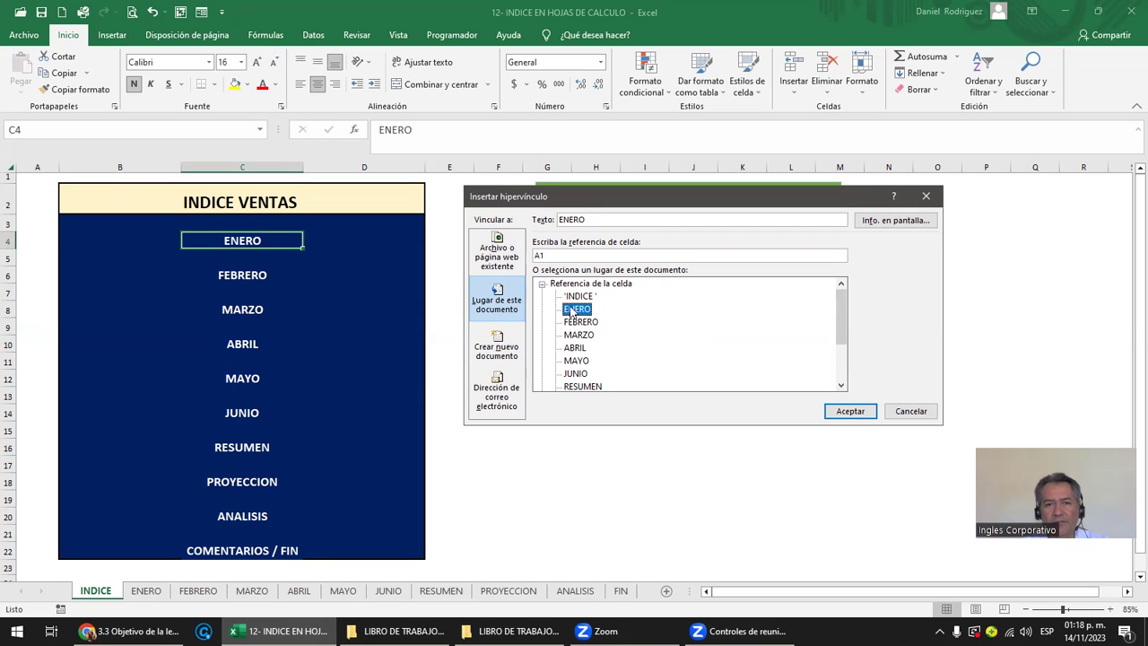
left_click(593, 217)
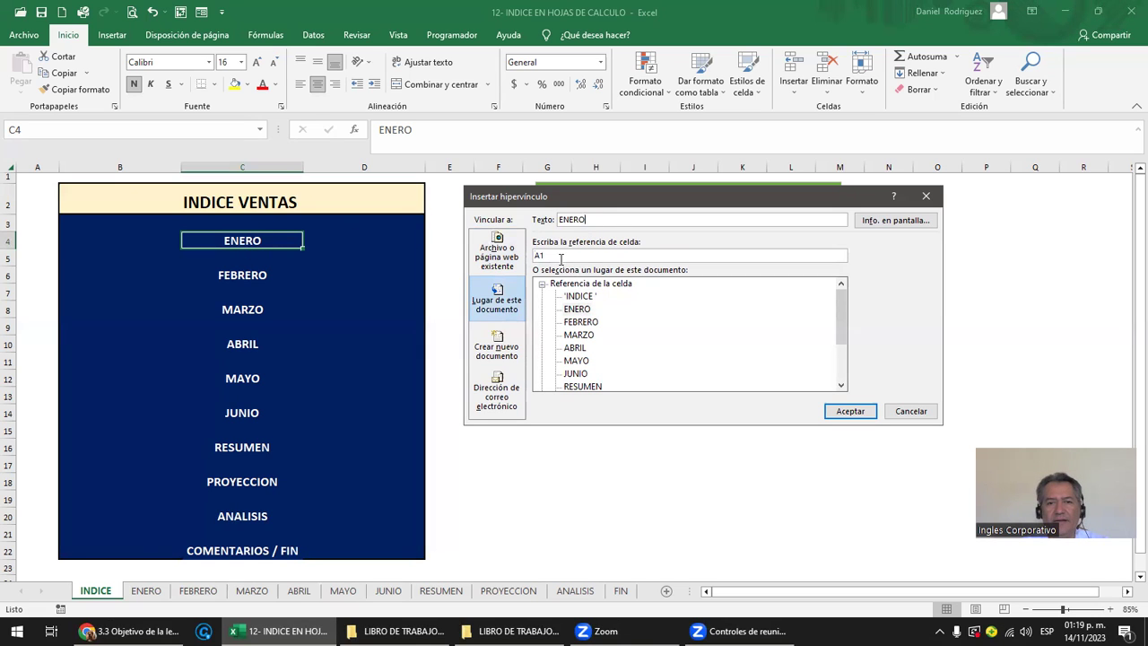
left_click(496, 286)
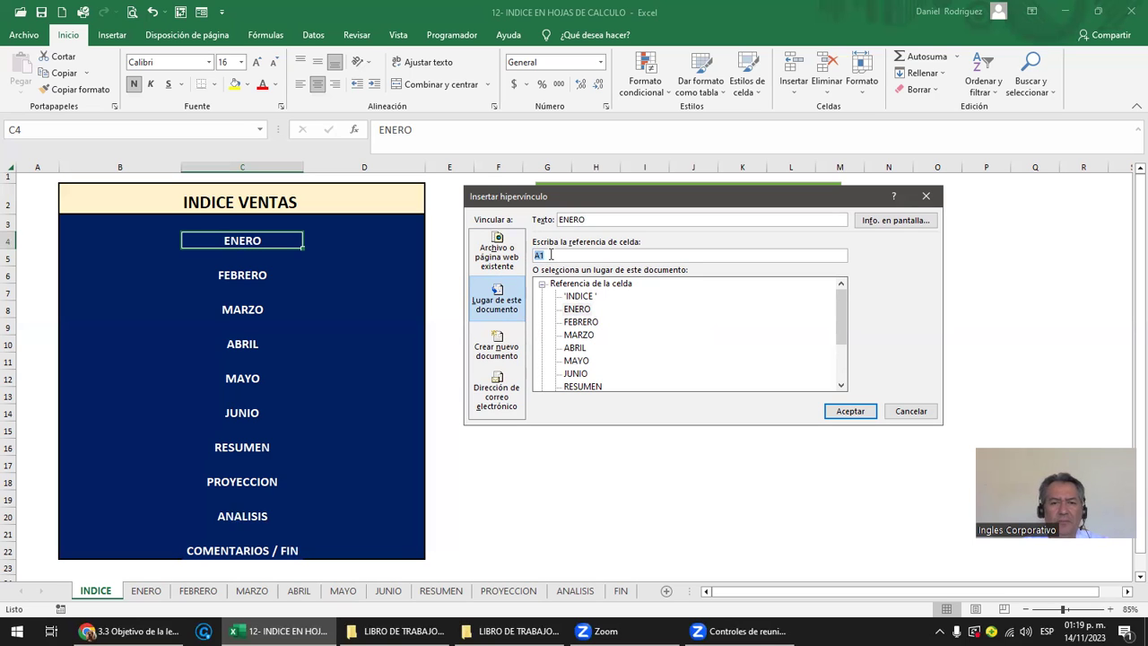
left_click(589, 310)
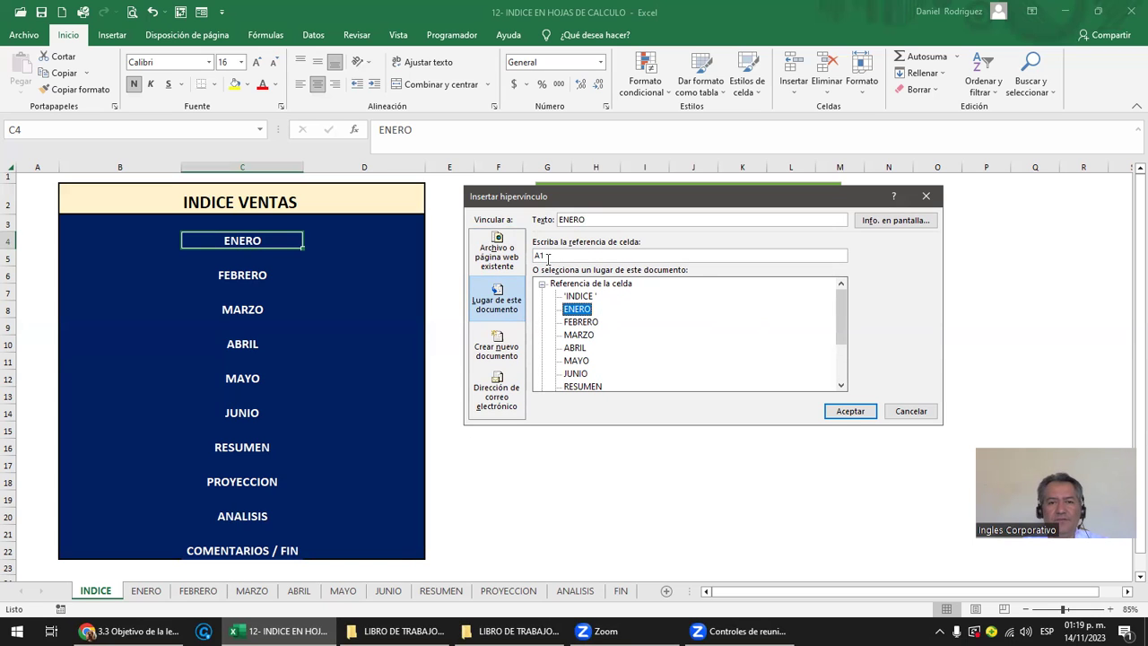
left_click(850, 412)
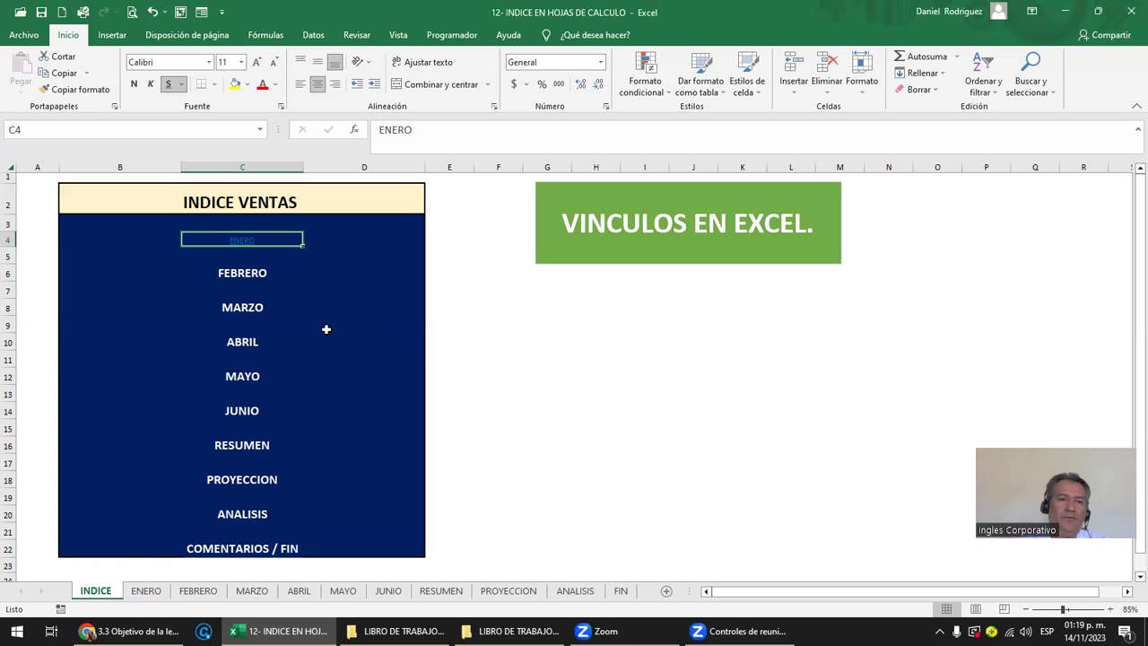
Step: Follow the ENERO hyperlink in C4 to confirm it opens the VENTAS ENERO sheet
left_click(589, 355)
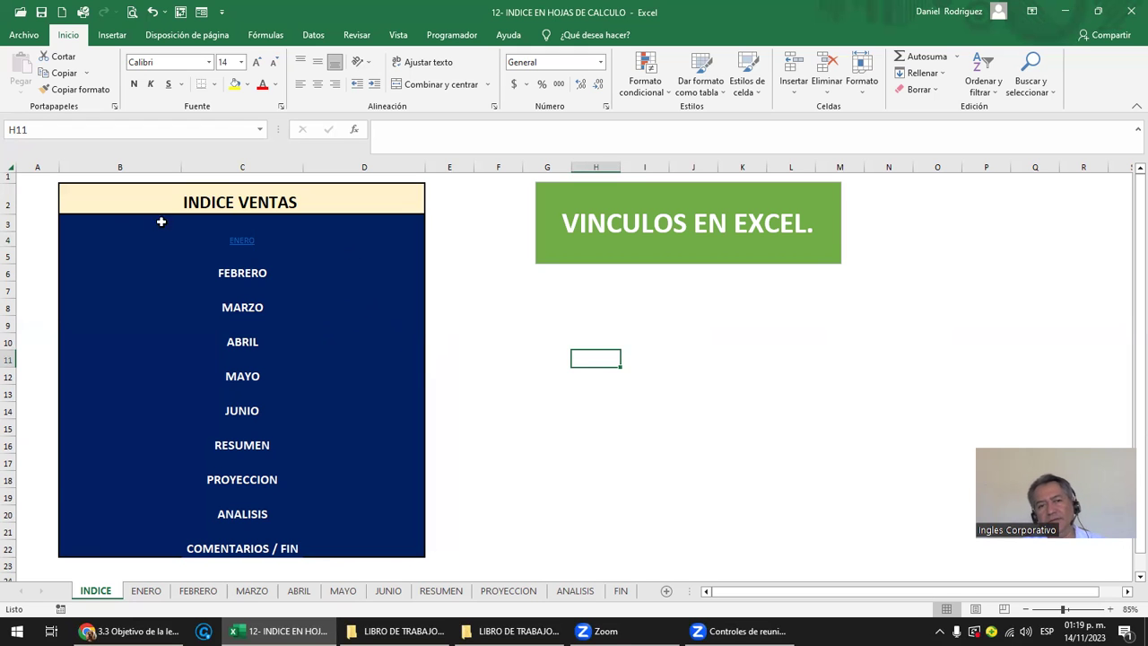
left_click_drag(95, 231, 359, 520)
left_click(663, 498)
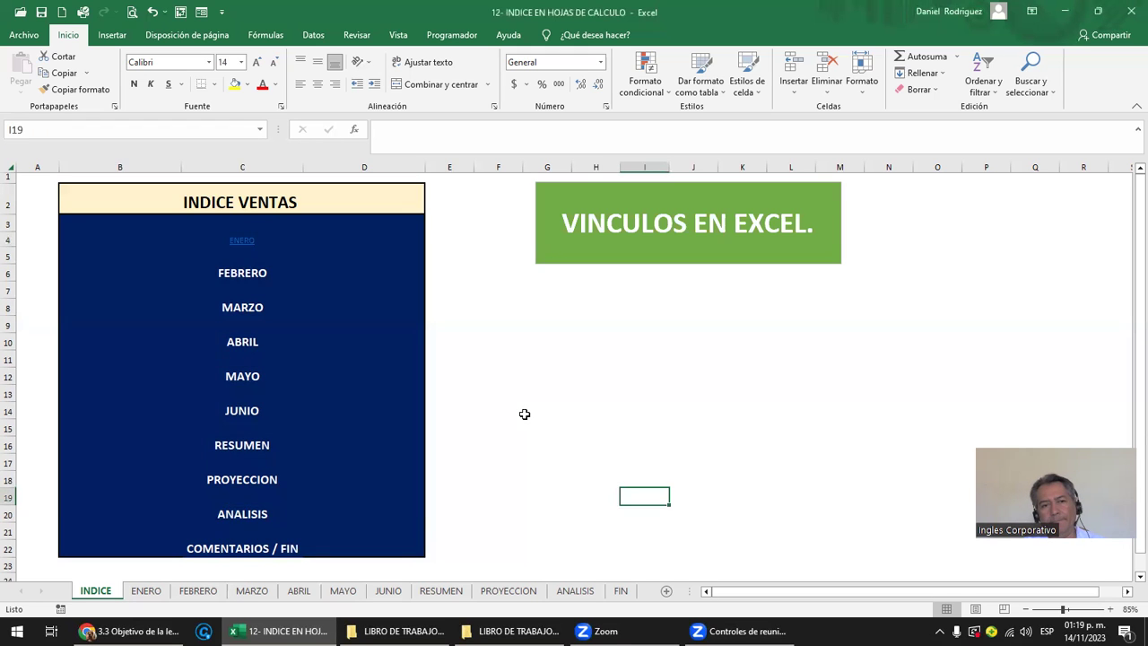
scroll(524, 414, "up", 3)
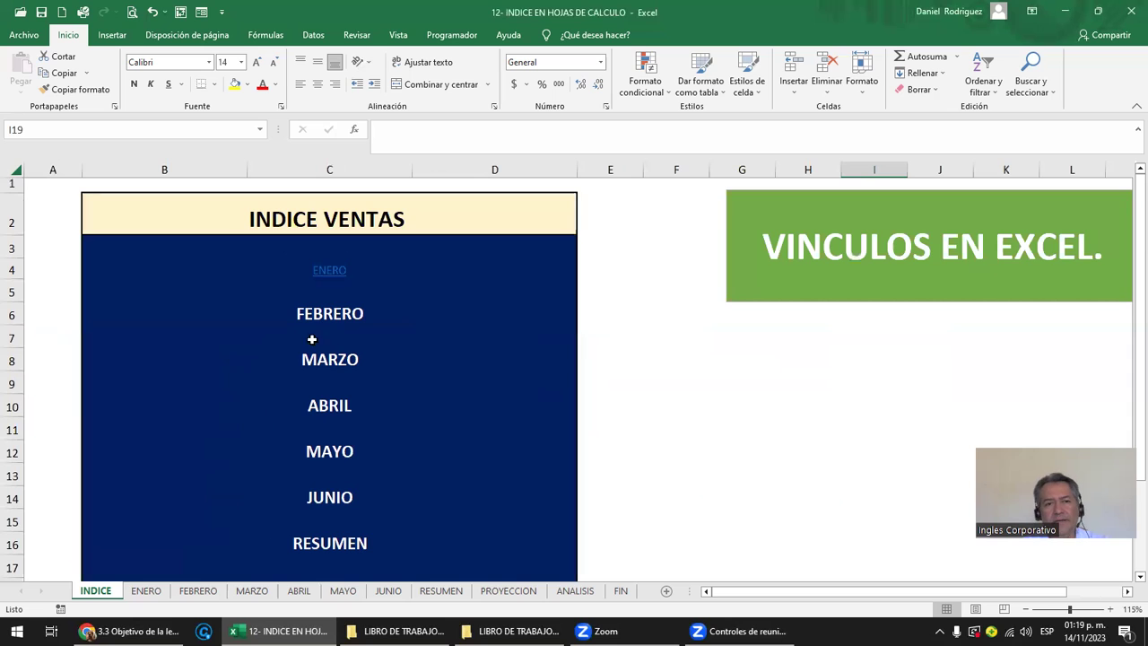
left_click(330, 272)
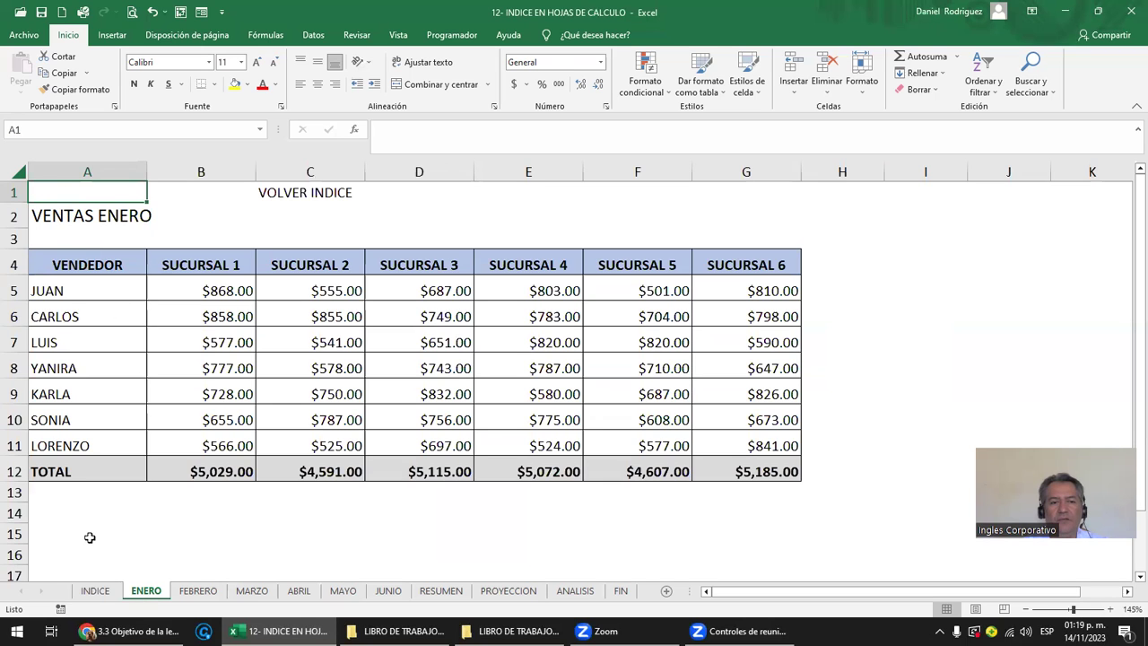
Step: Back on the INDICE sheet, enlarge the ENERO text to size 14
left_click(95, 590)
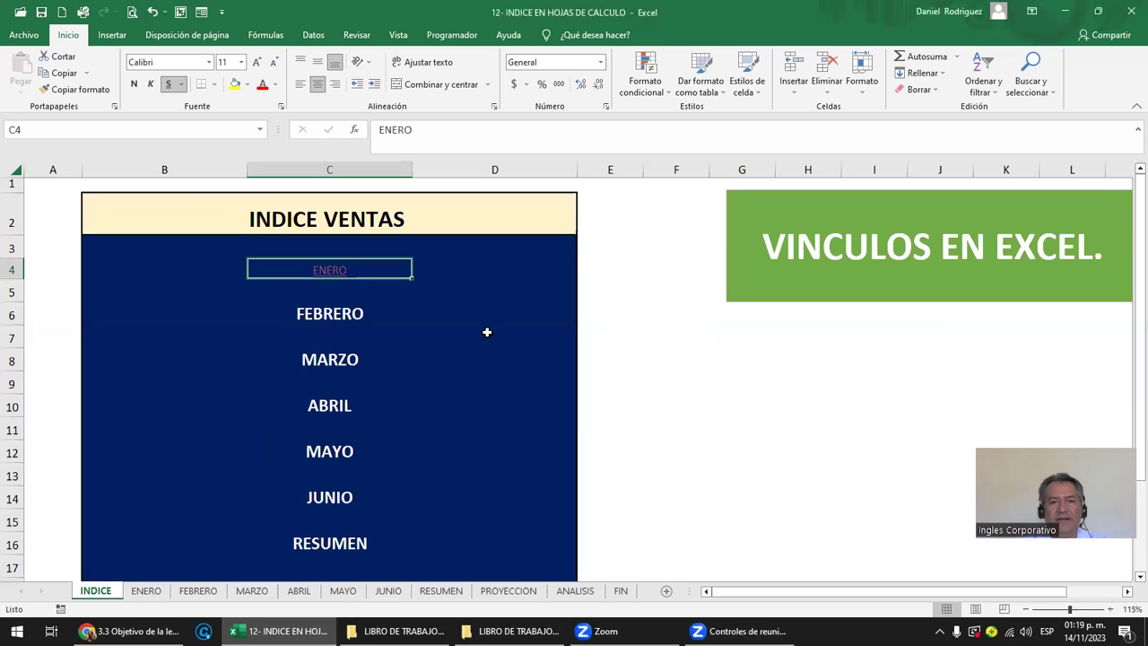
left_click(442, 272)
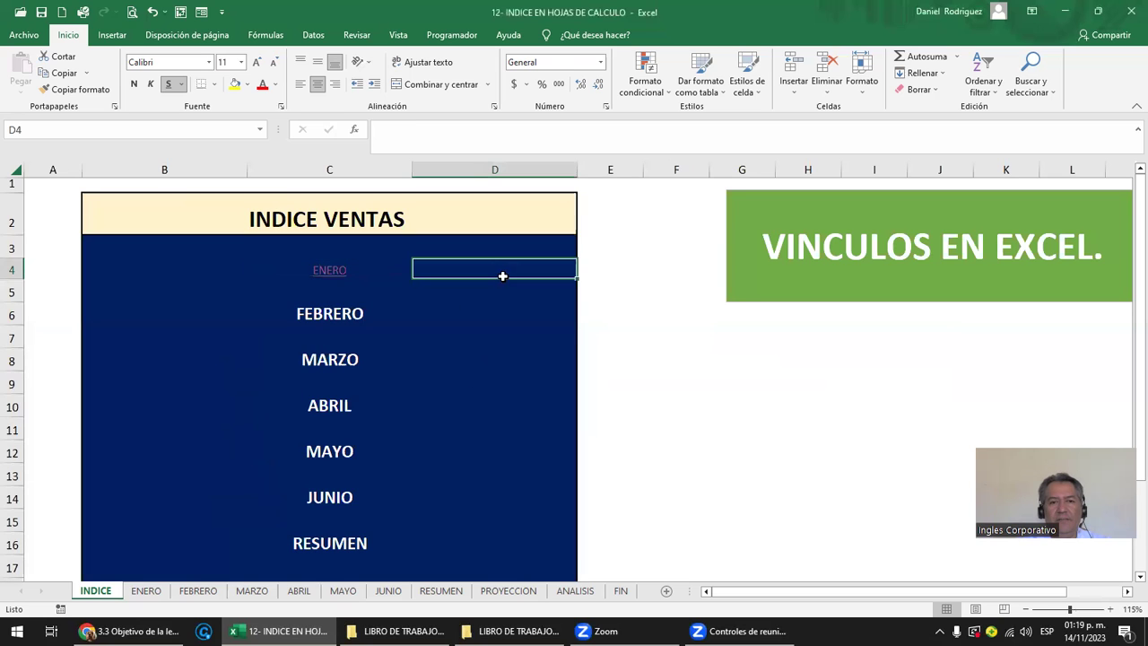
left_click(328, 277)
right_click(328, 277)
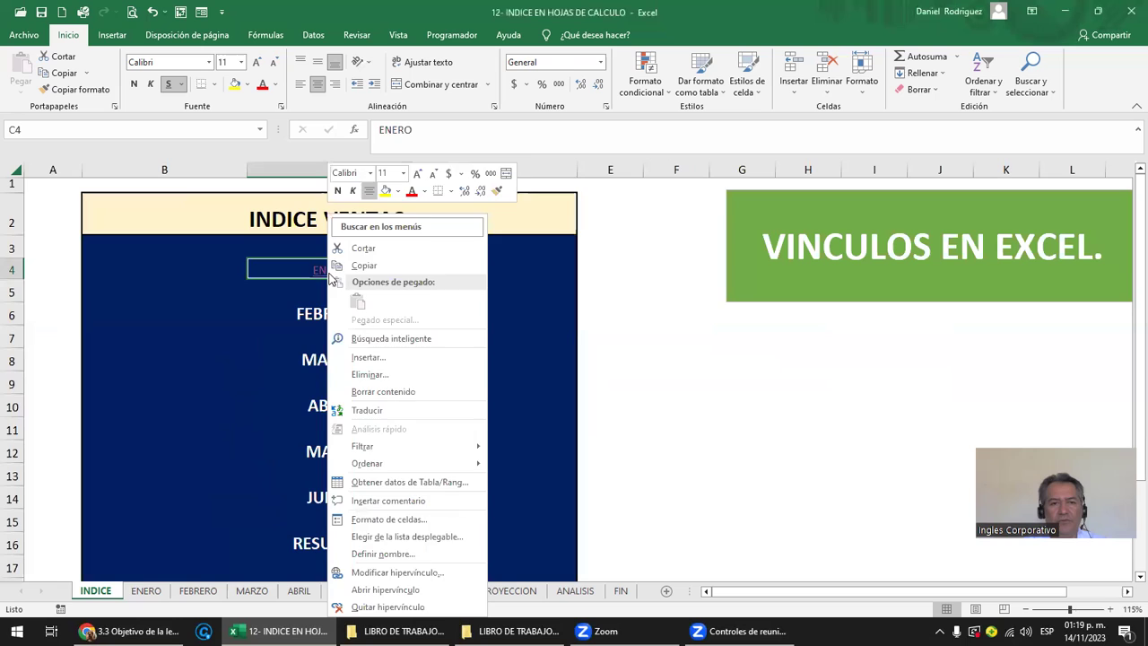
key("Escape")
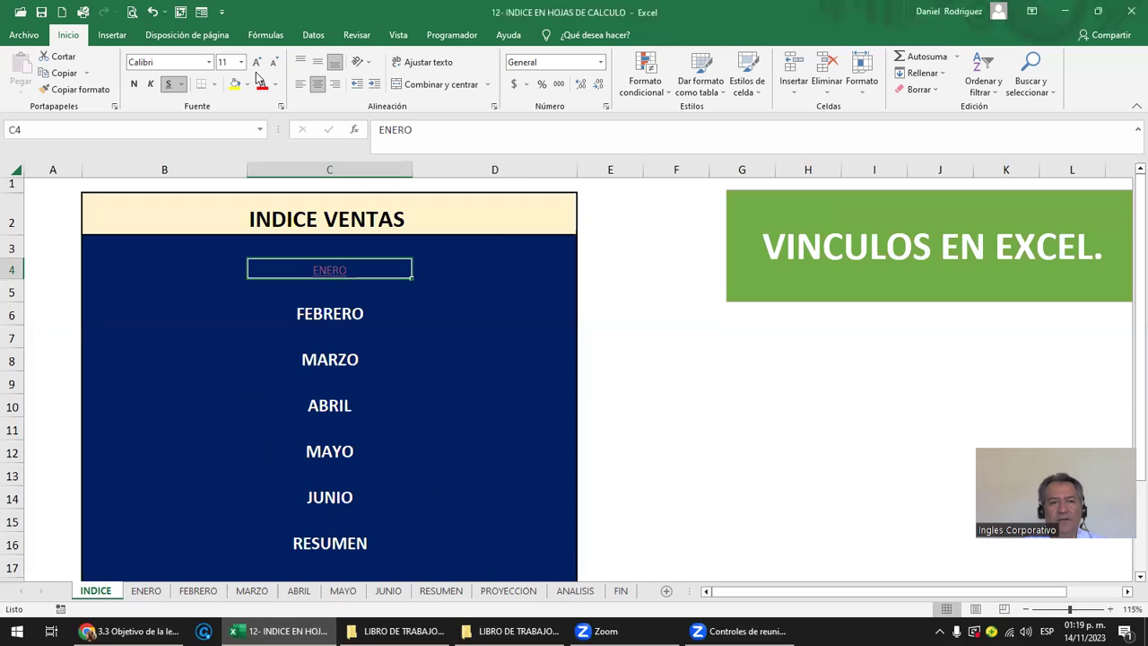
left_click(256, 67)
left_click(257, 67)
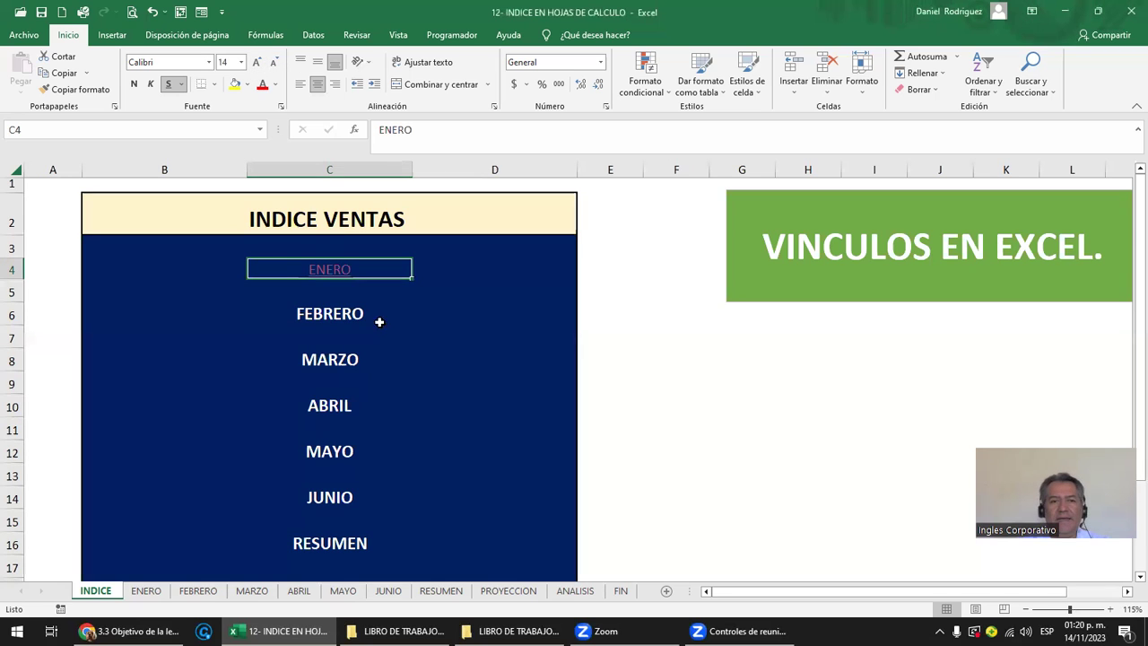
Step: Make the ENERO link text white
left_click_drag(389, 309, 379, 577)
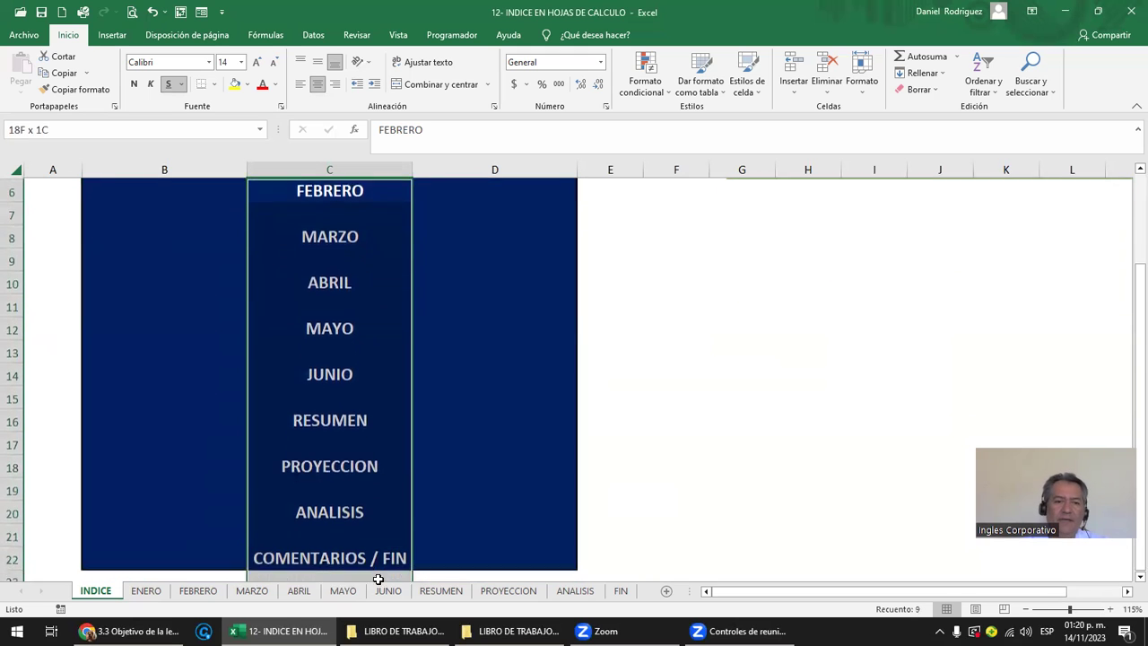
left_click_drag(379, 578, 400, 511)
scroll(403, 466, "up", 3)
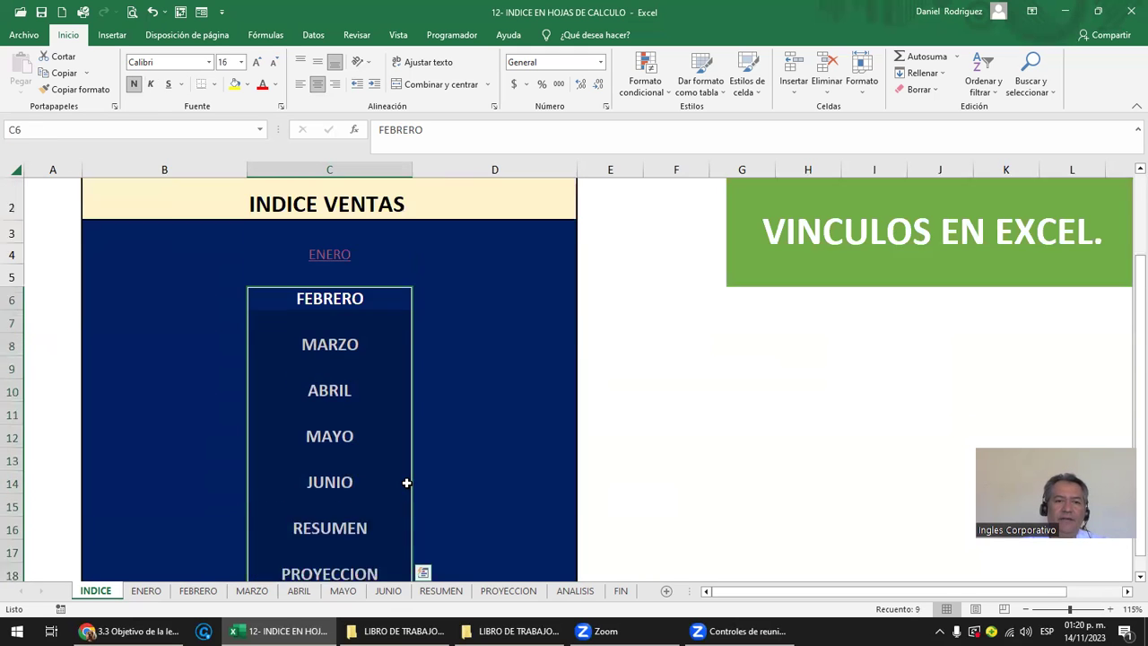
right_click(322, 261)
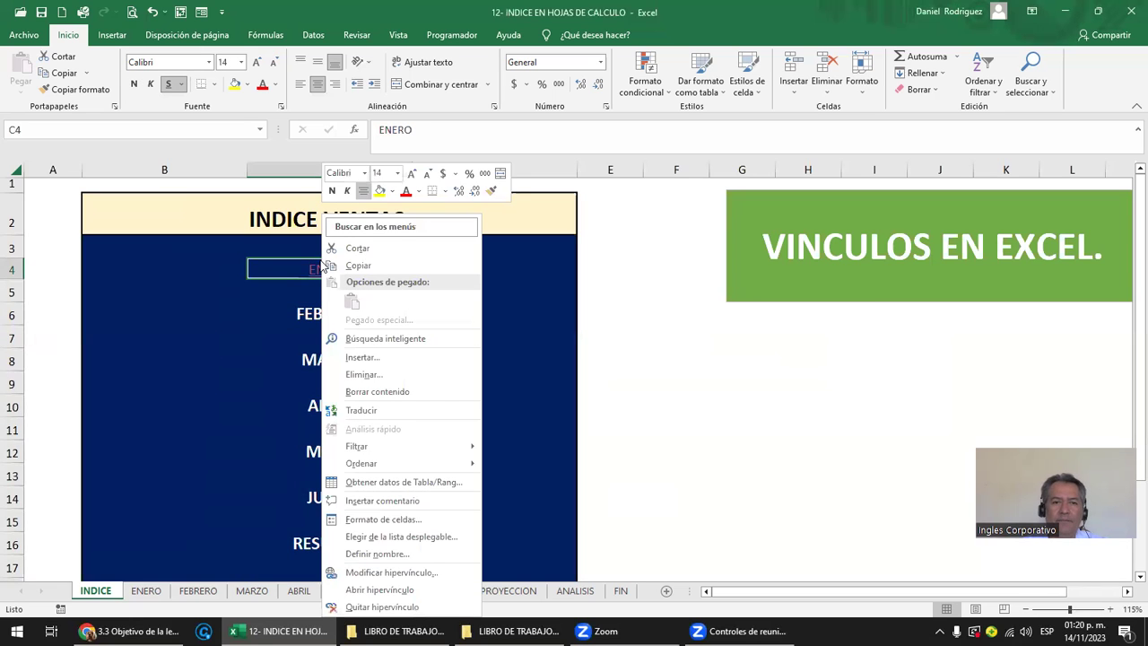
key("Escape")
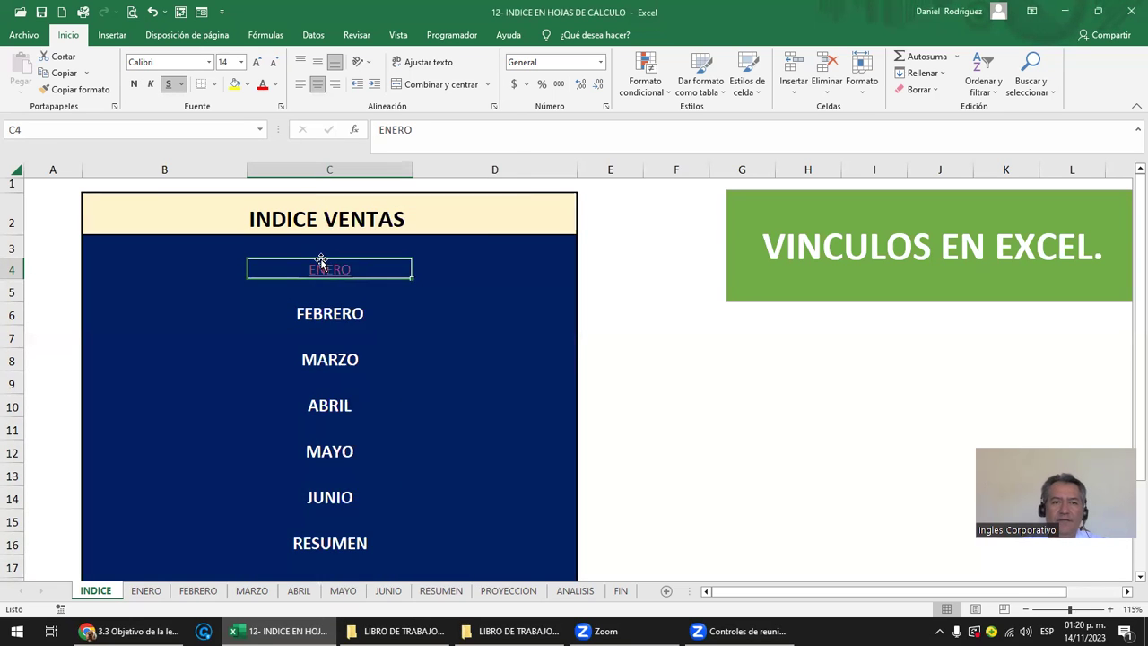
left_click(276, 84)
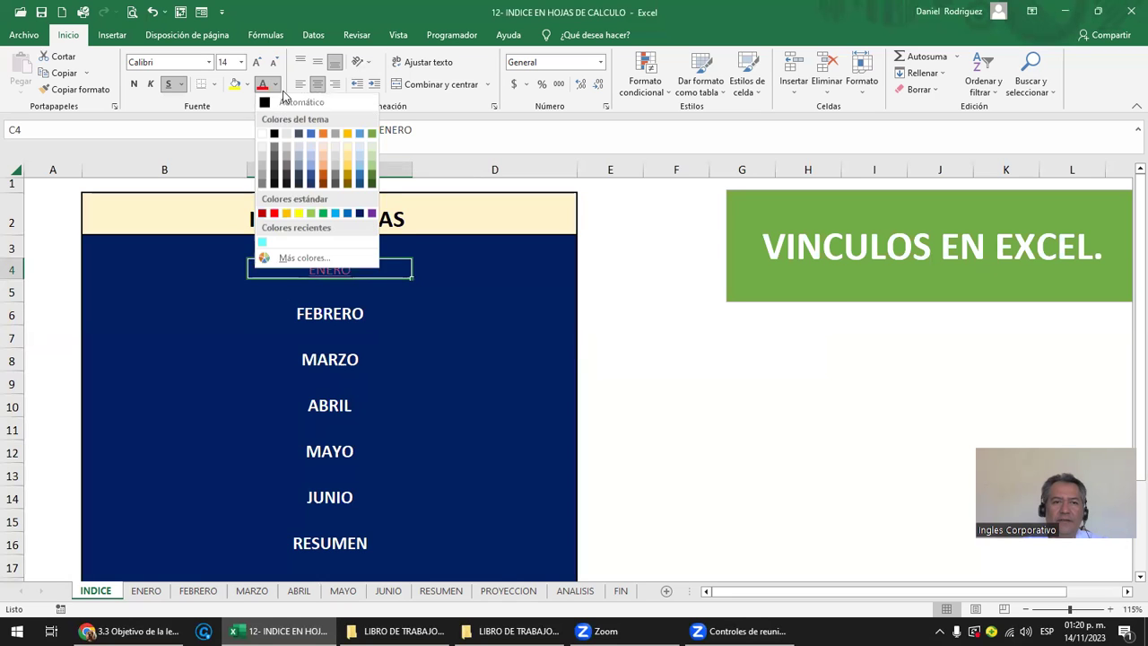
left_click(263, 134)
left_click(748, 423)
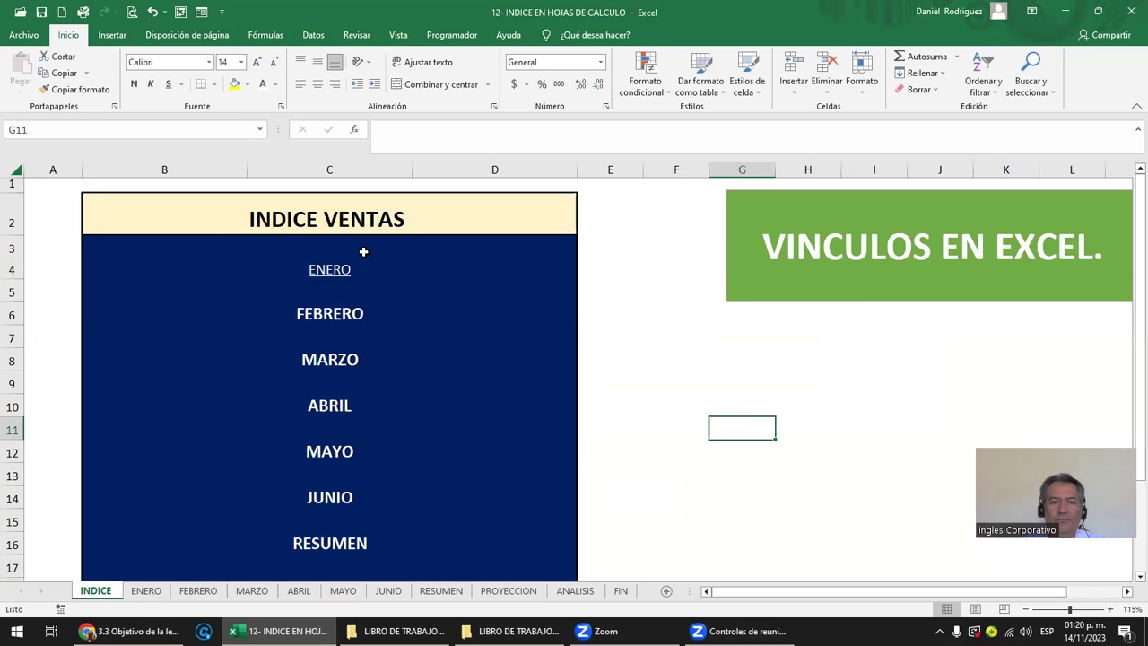
Step: Enlarge the ENERO text to size 16 and make it bold
right_click(345, 283)
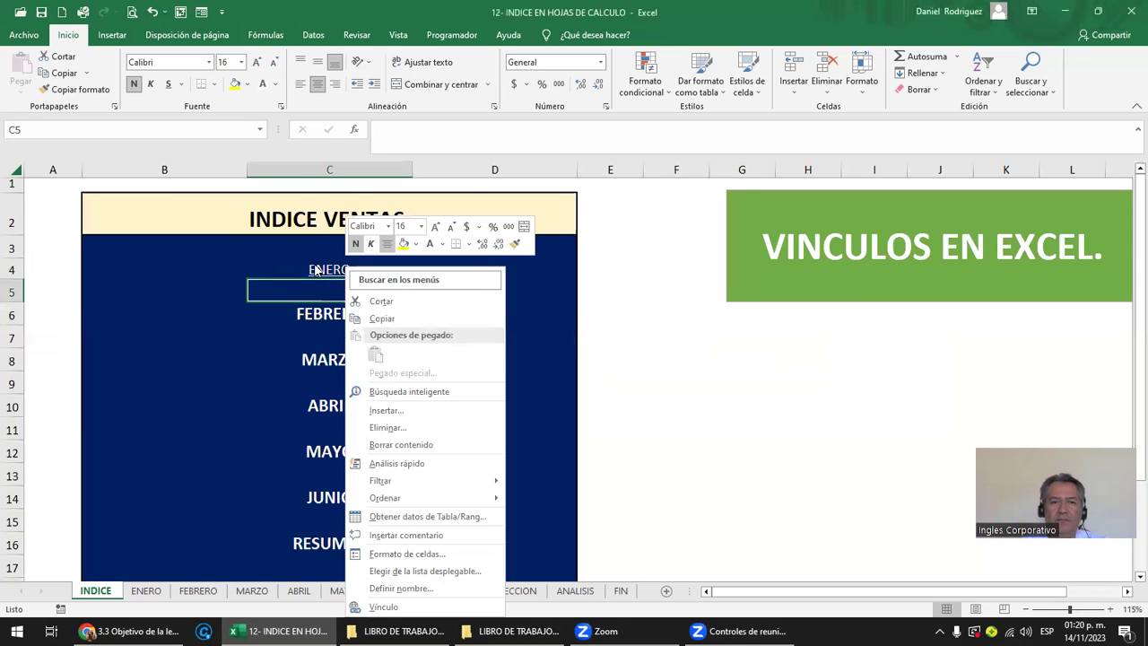
right_click(315, 270)
key("Escape")
left_click(255, 63)
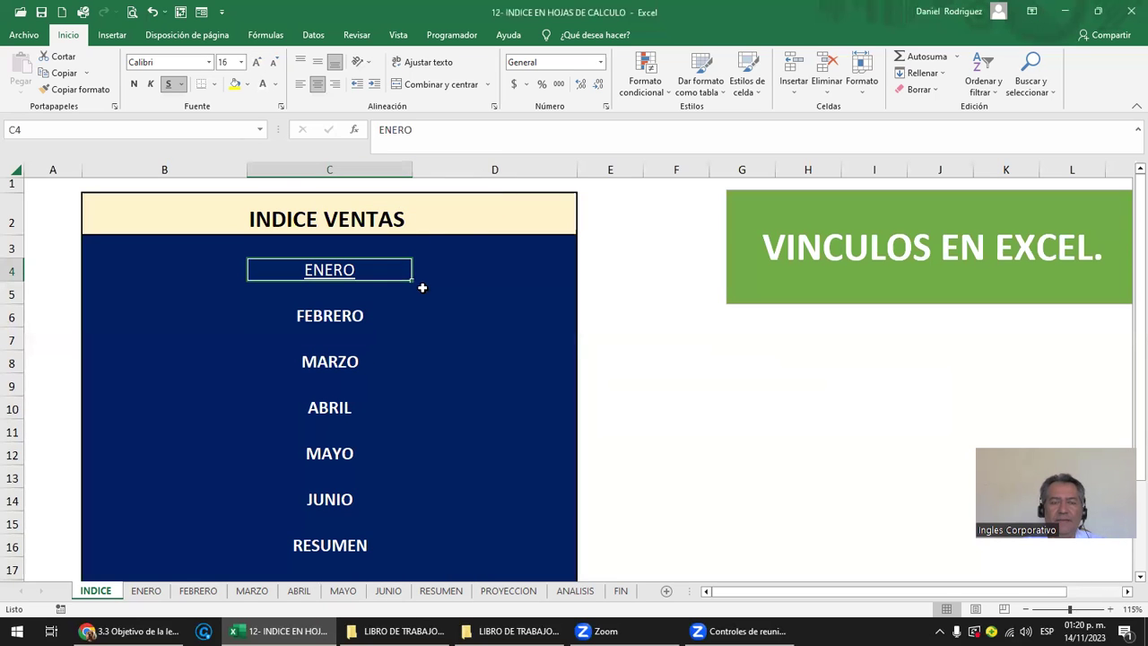
left_click(134, 83)
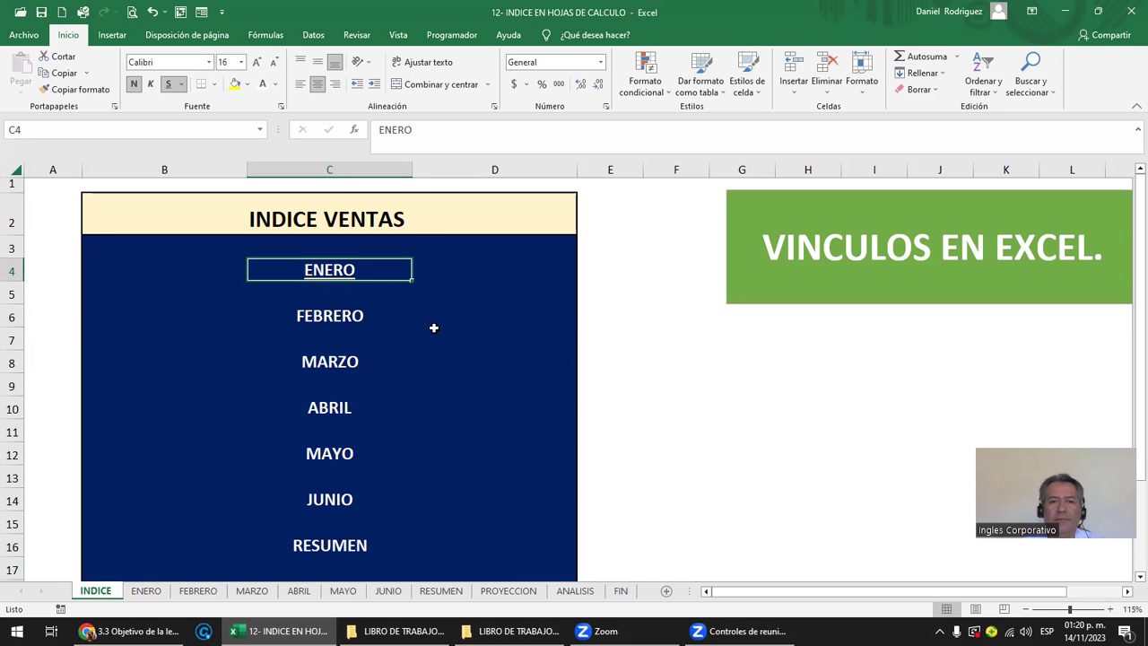
Step: Link FEBRERO in C6 to the FEBRERO sheet via Lugar de este documento
right_click(323, 323)
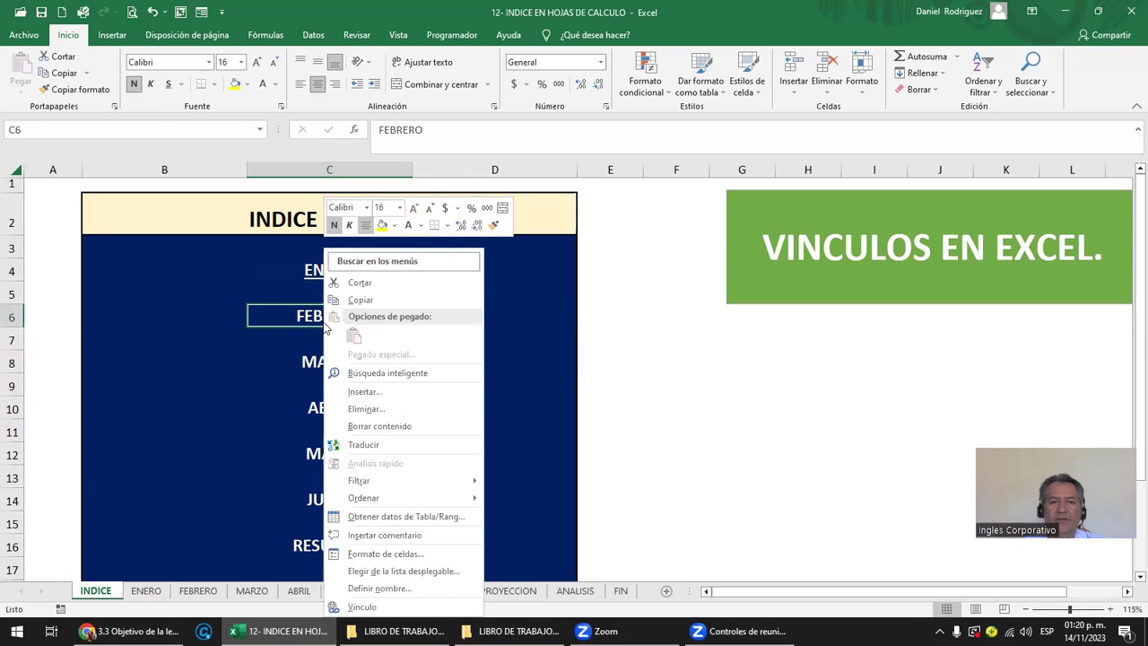
left_click(358, 607)
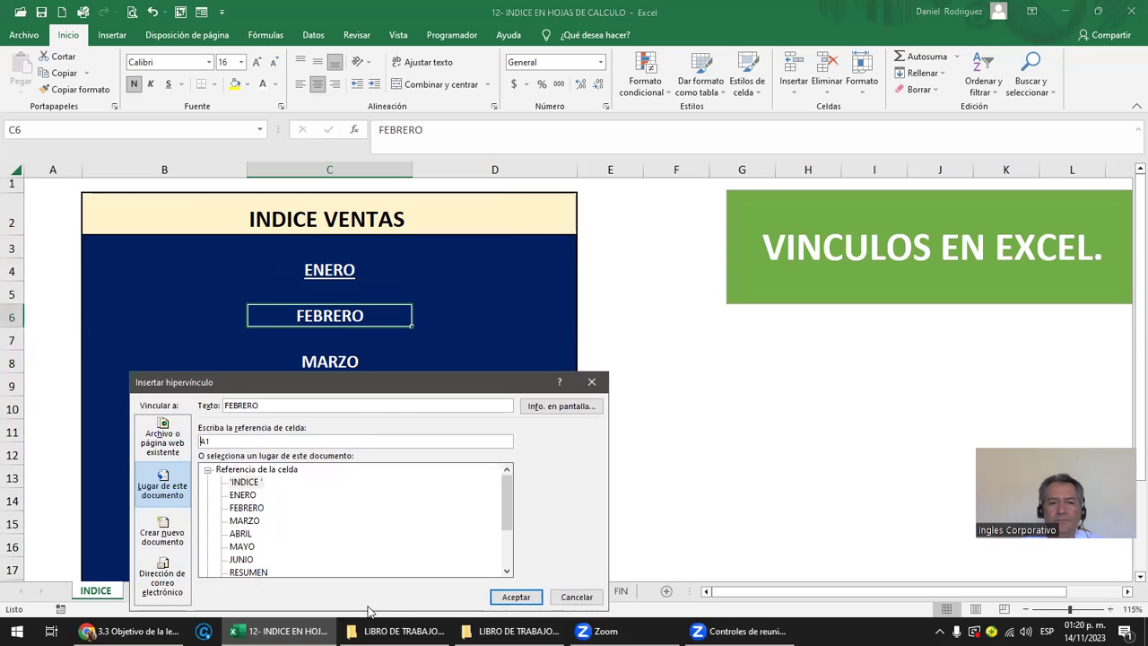
left_click_drag(386, 385, 753, 229)
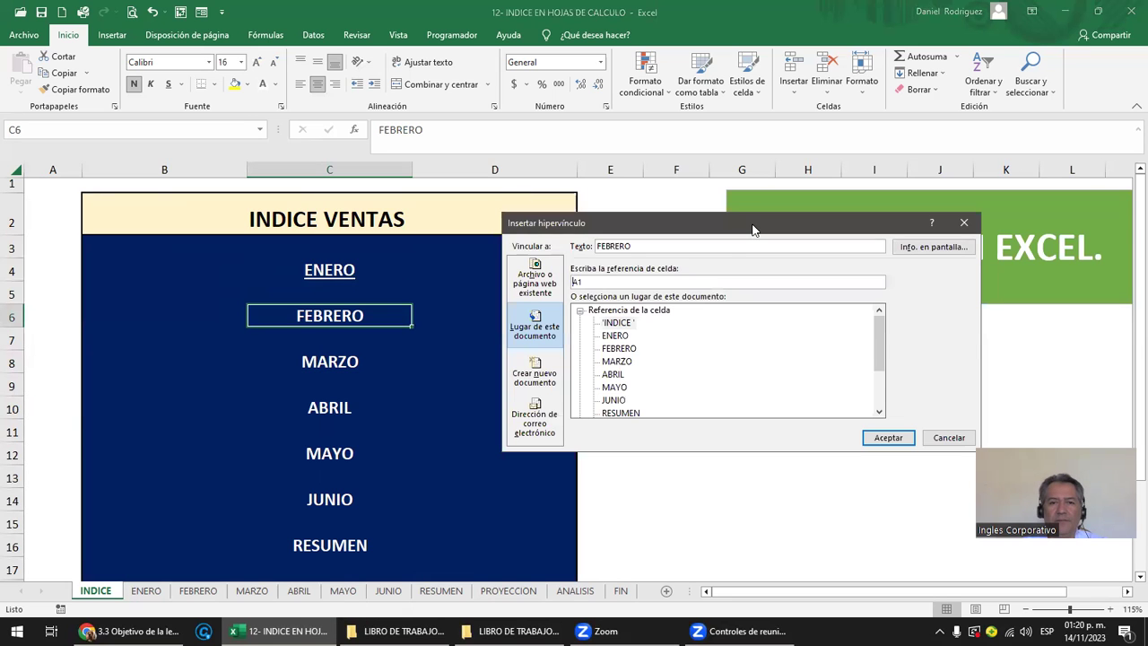
left_click(535, 324)
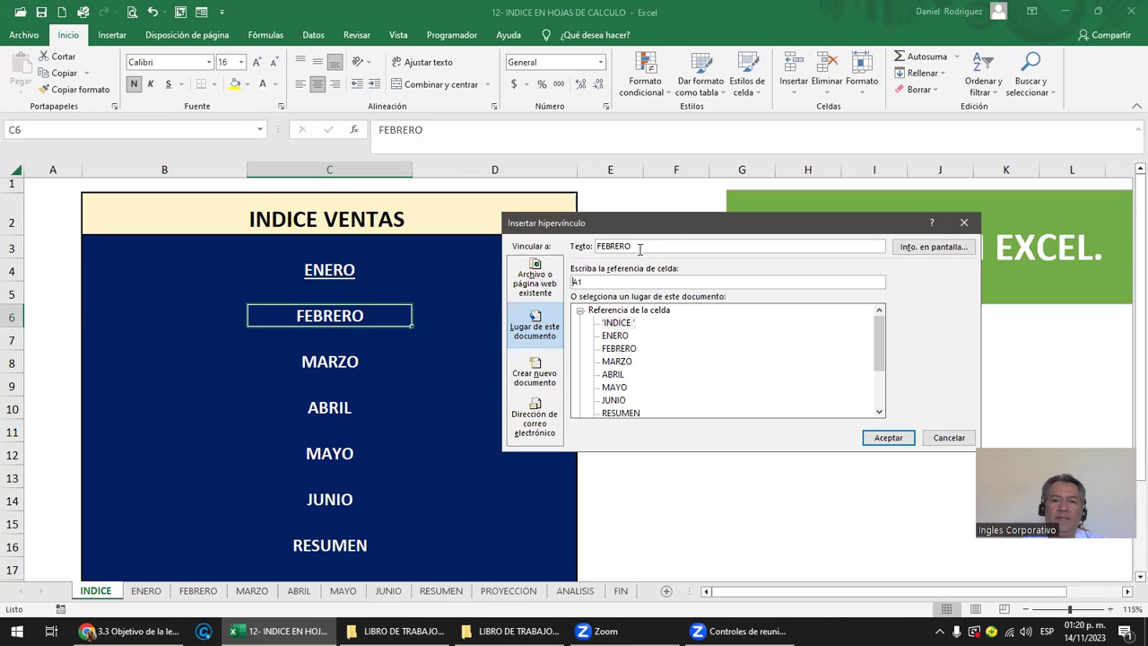
left_click_drag(640, 246, 588, 231)
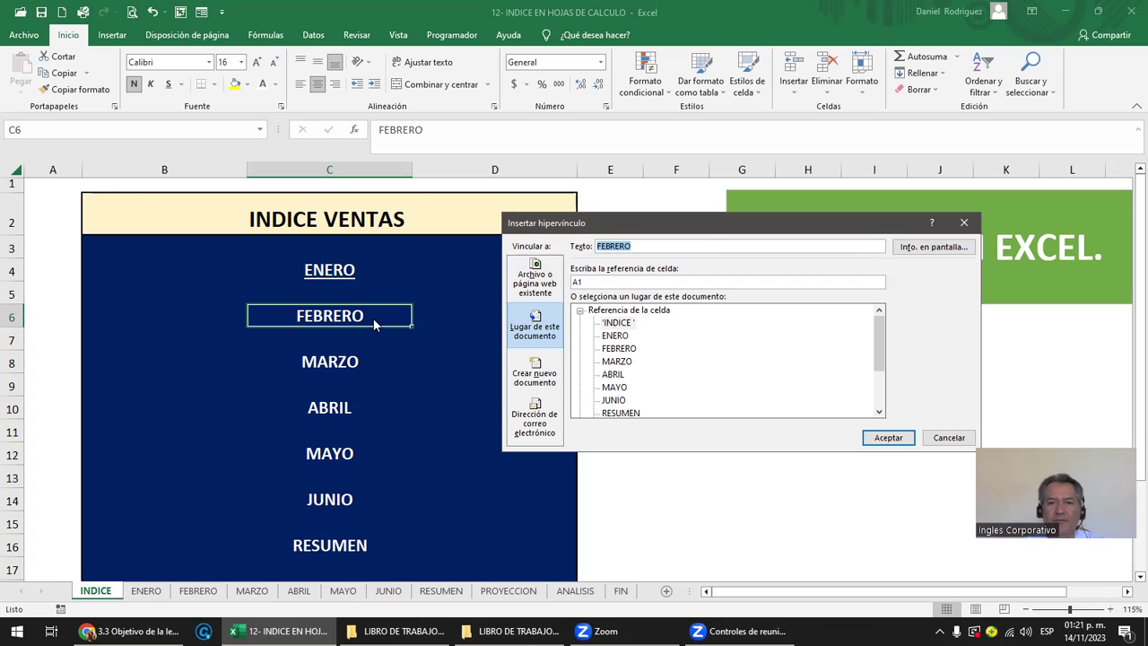
left_click(621, 350)
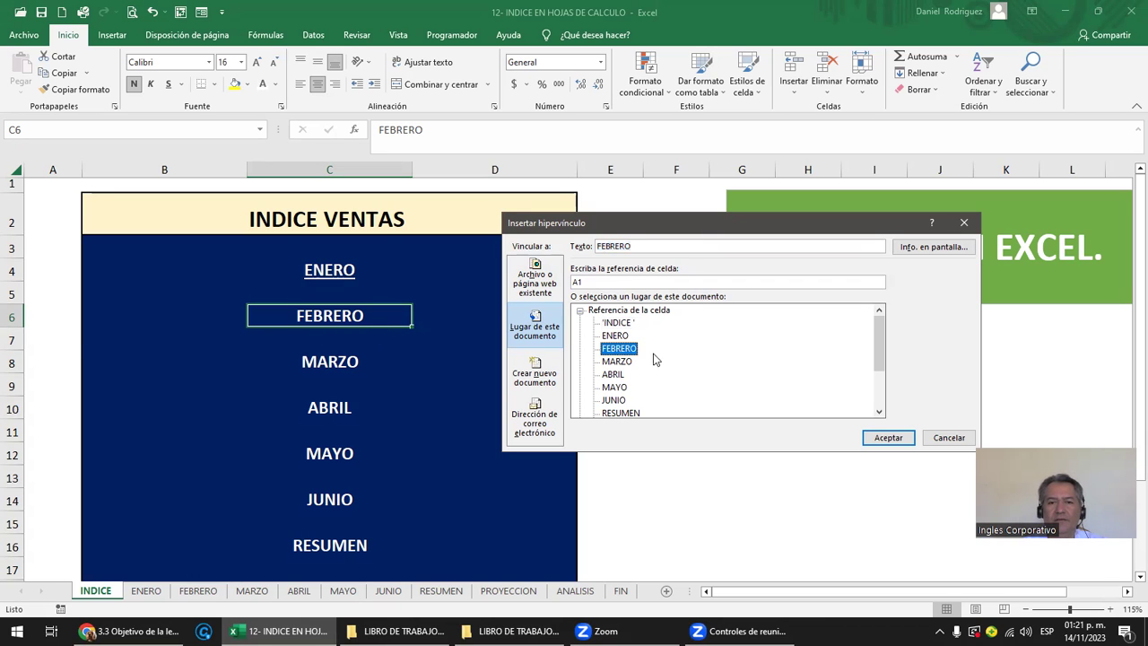
left_click(888, 437)
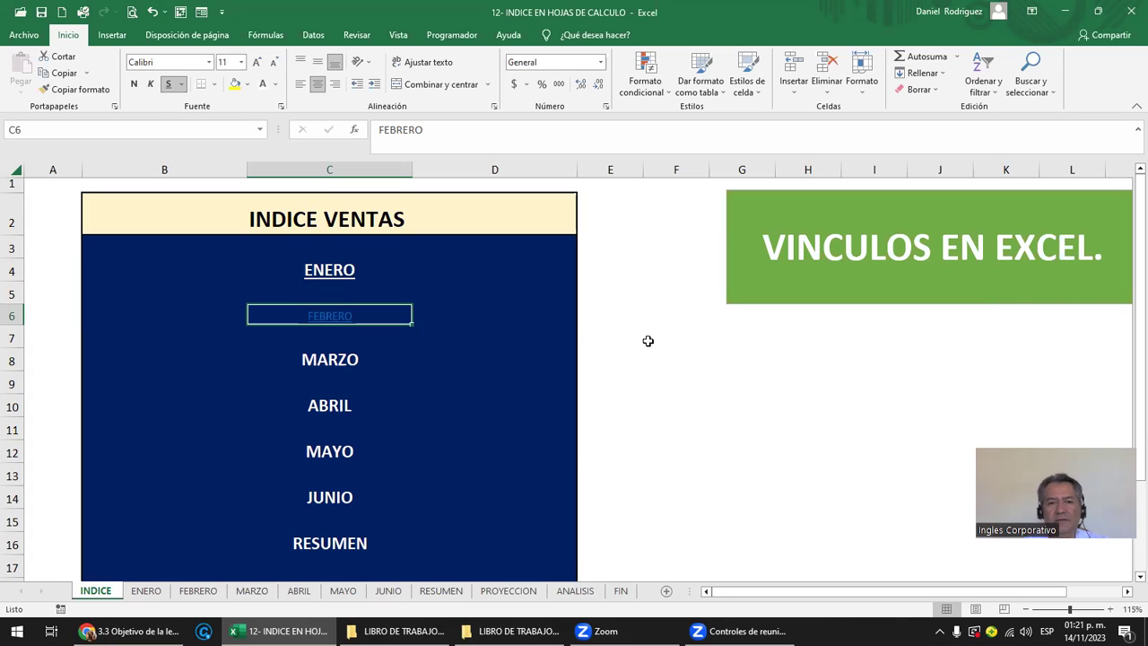
left_click(681, 339)
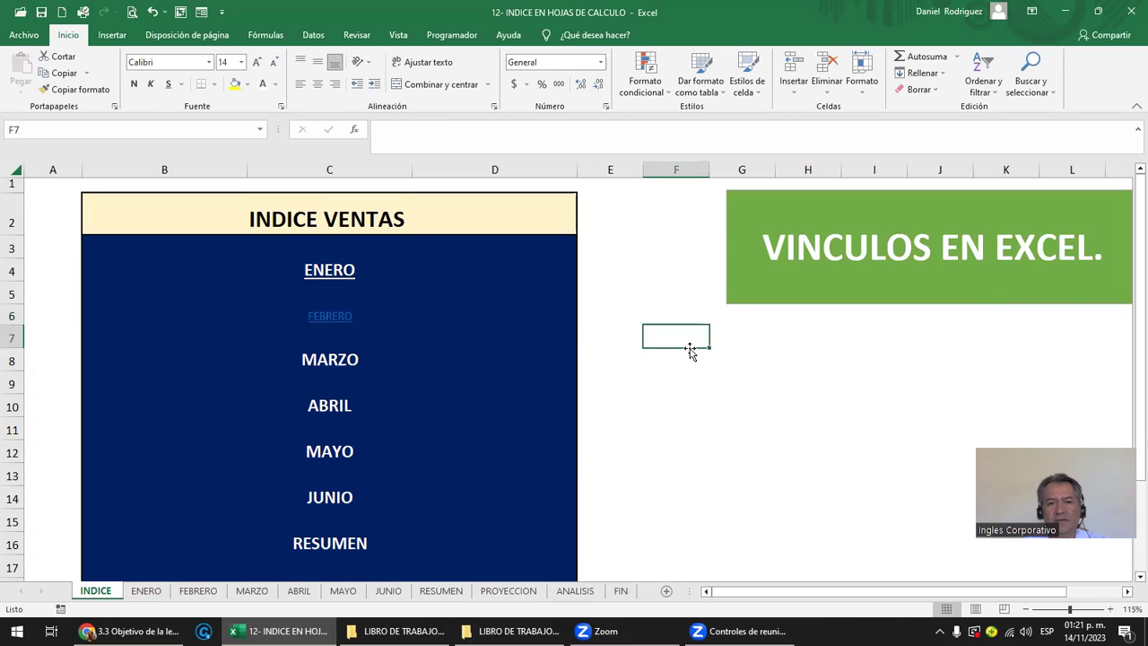
left_click(336, 323)
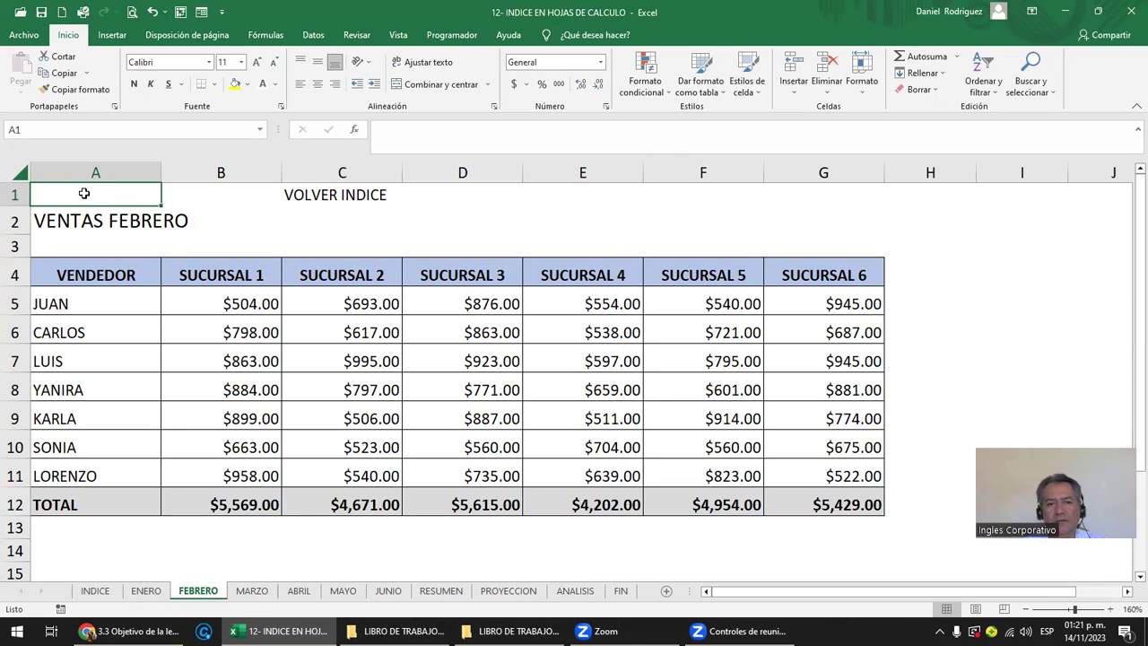
left_click(96, 591)
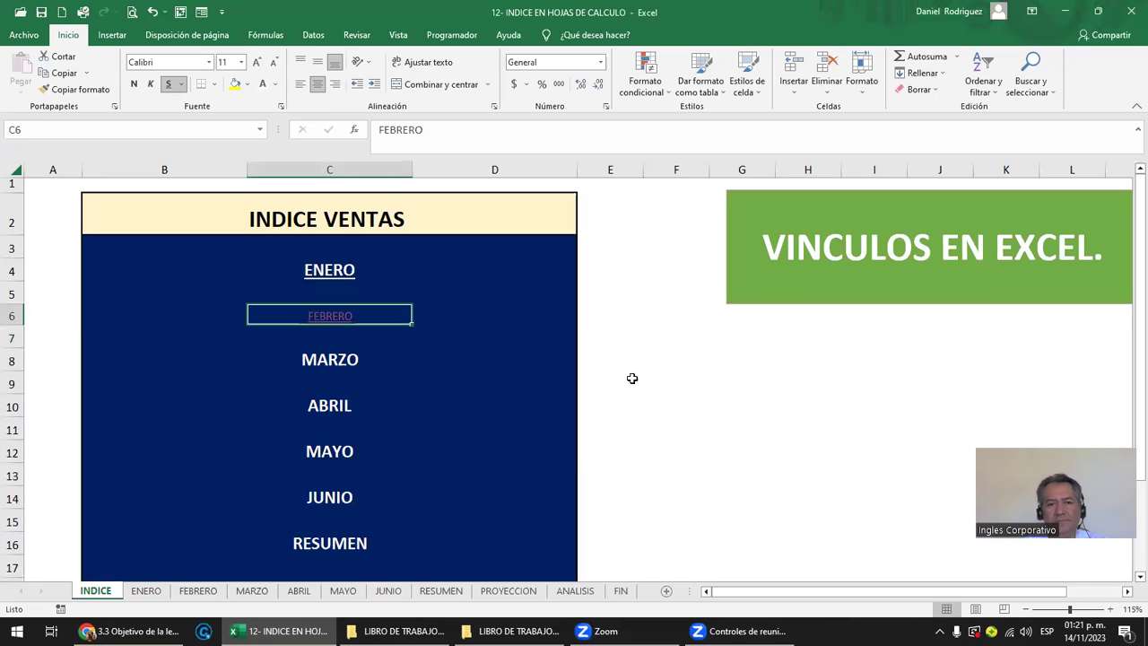
left_click(697, 387)
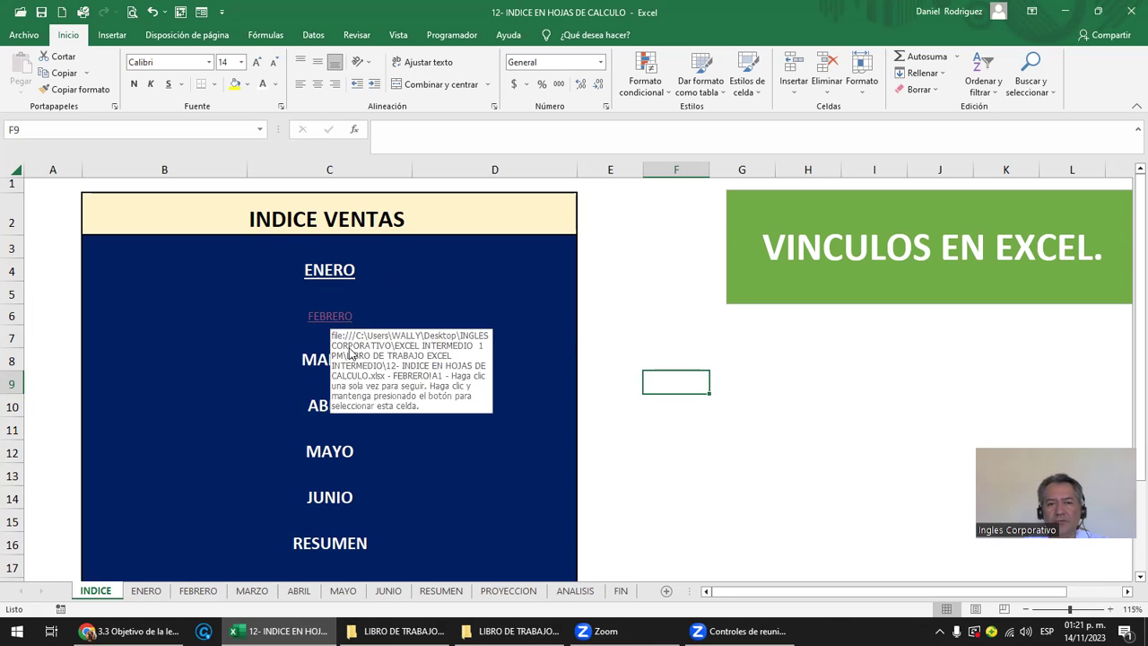
Step: Select ENERO and extend the selection down the month list, then deselect it
right_click(355, 277)
key("Escape")
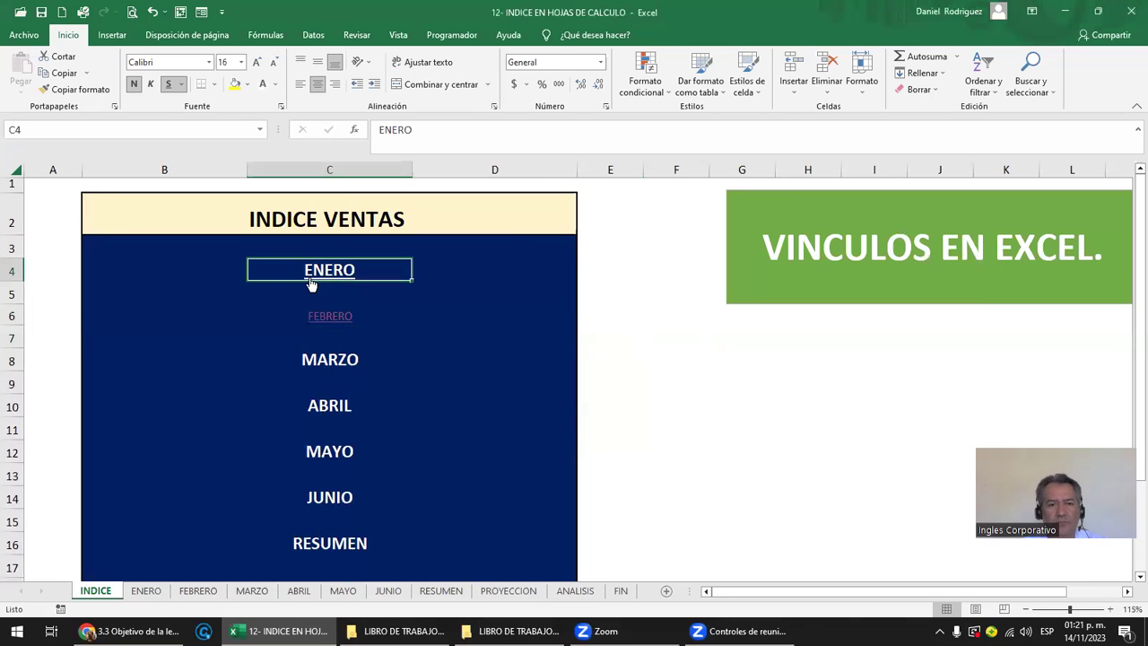
key("shift+Down")
key("shift+Down")
key("shift+Down")
key("shift+Down")
key("shift+Down")
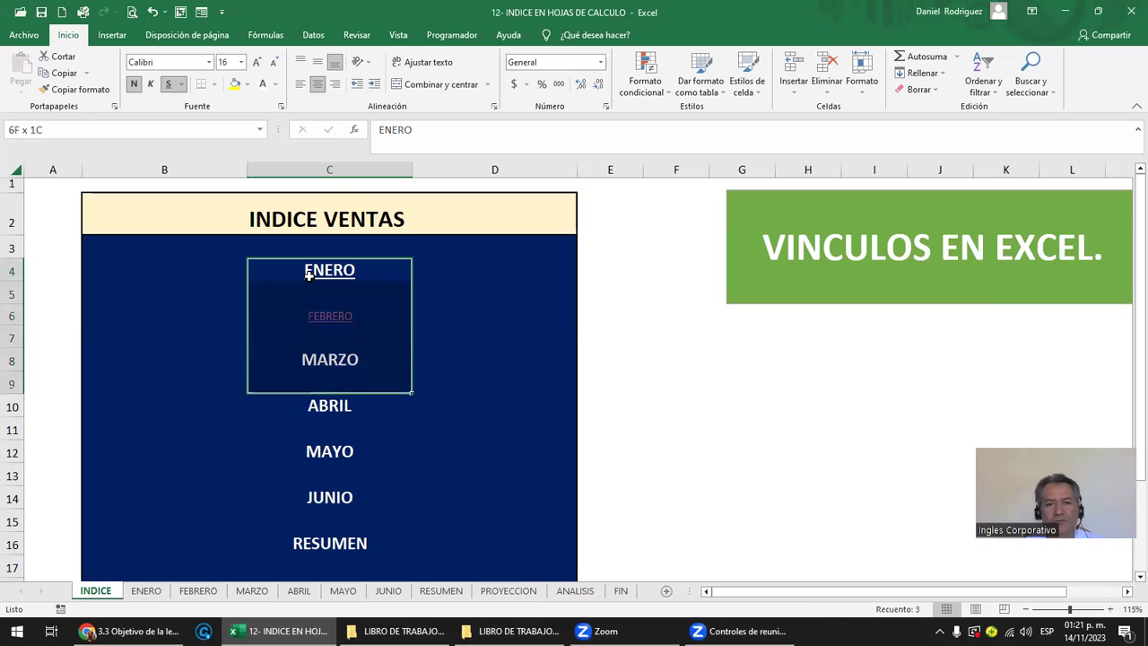
key("shift+Down")
key("shift+Down")
key("shift+Down")
key("shift+Down")
key("shift+Down")
key("shift+Down")
key("shift+Down")
key("shift+Down")
key("shift+Down")
key("shift+Down")
key("shift+Down")
key("shift+Down")
key("shift+Down")
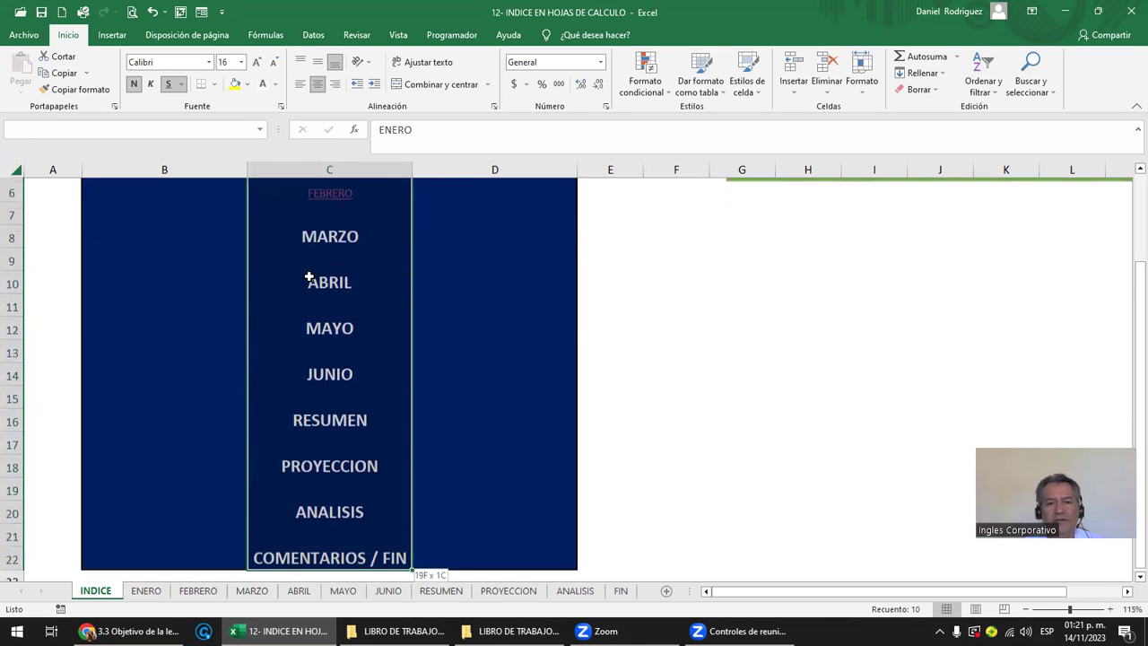
key("shift+Down")
key("shift+Up")
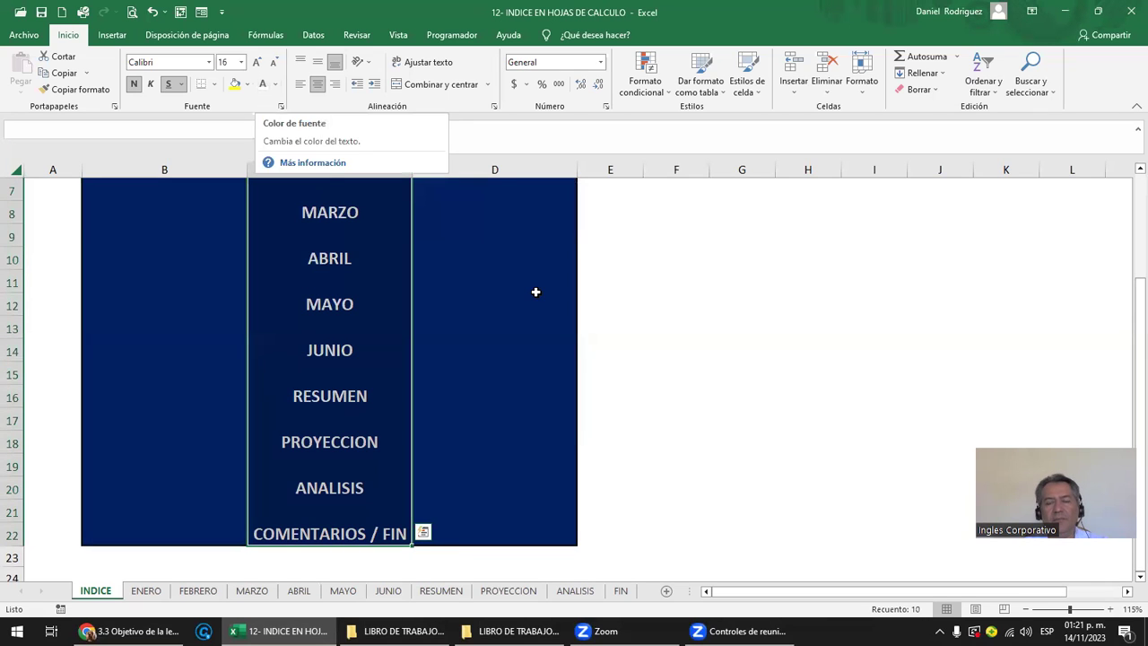
scroll(601, 322, "up", 2)
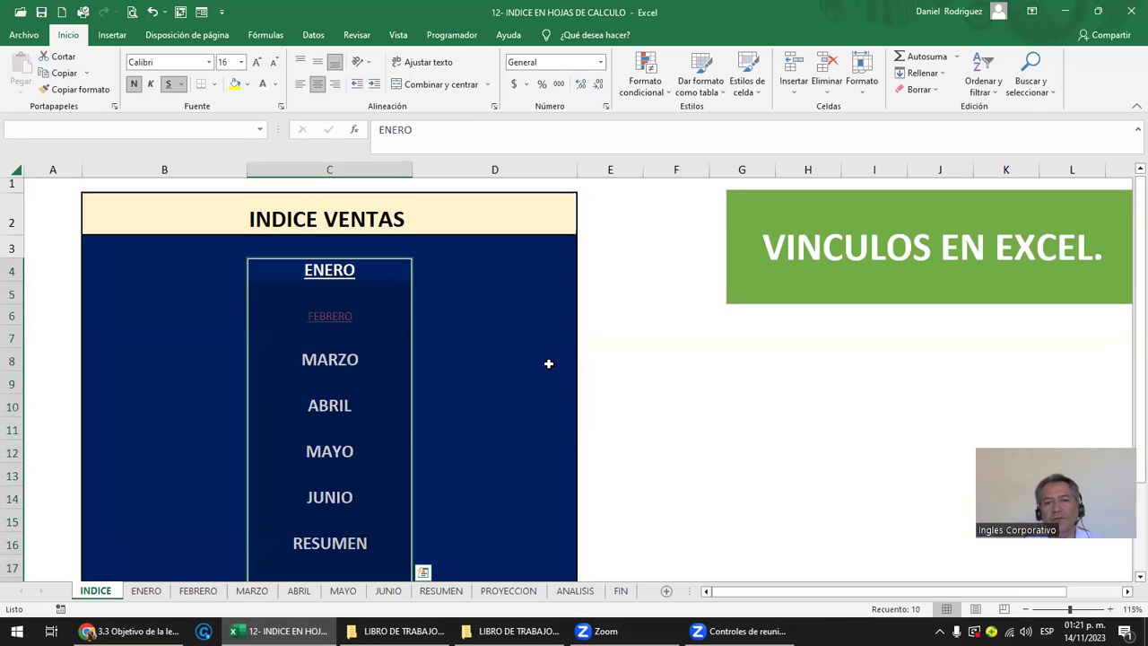
left_click(668, 361)
Step: Copy ENERO's white bold underlined formatting onto FEBRERO with Copiar formato
scroll(605, 391, "up", 2, "ctrl")
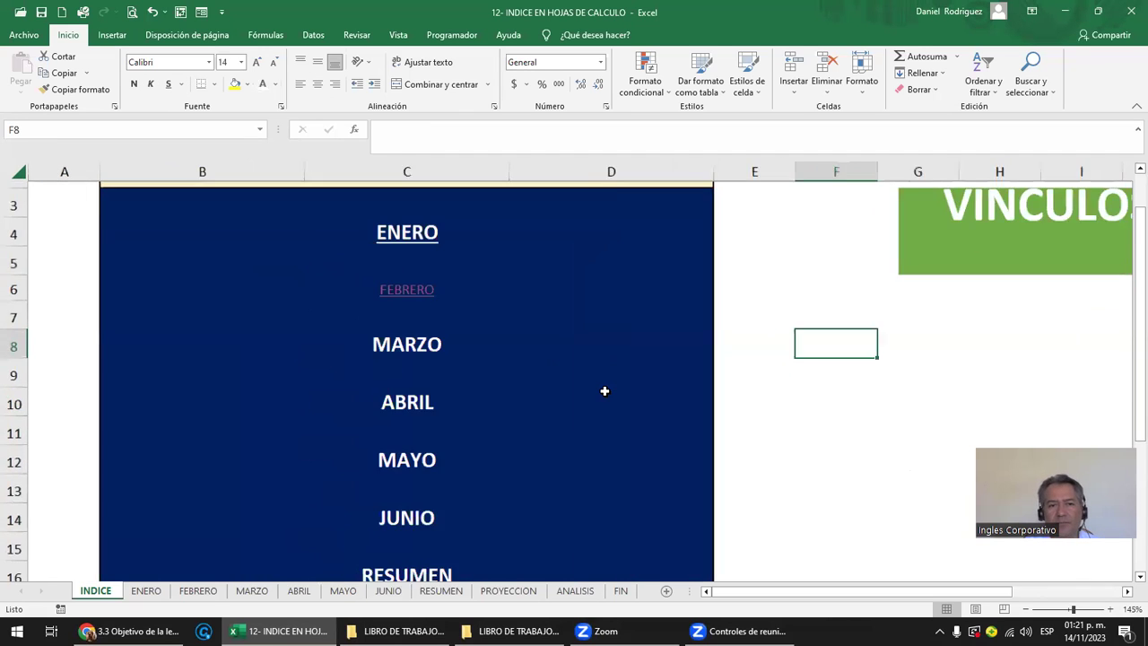
scroll(604, 391, "up", 2)
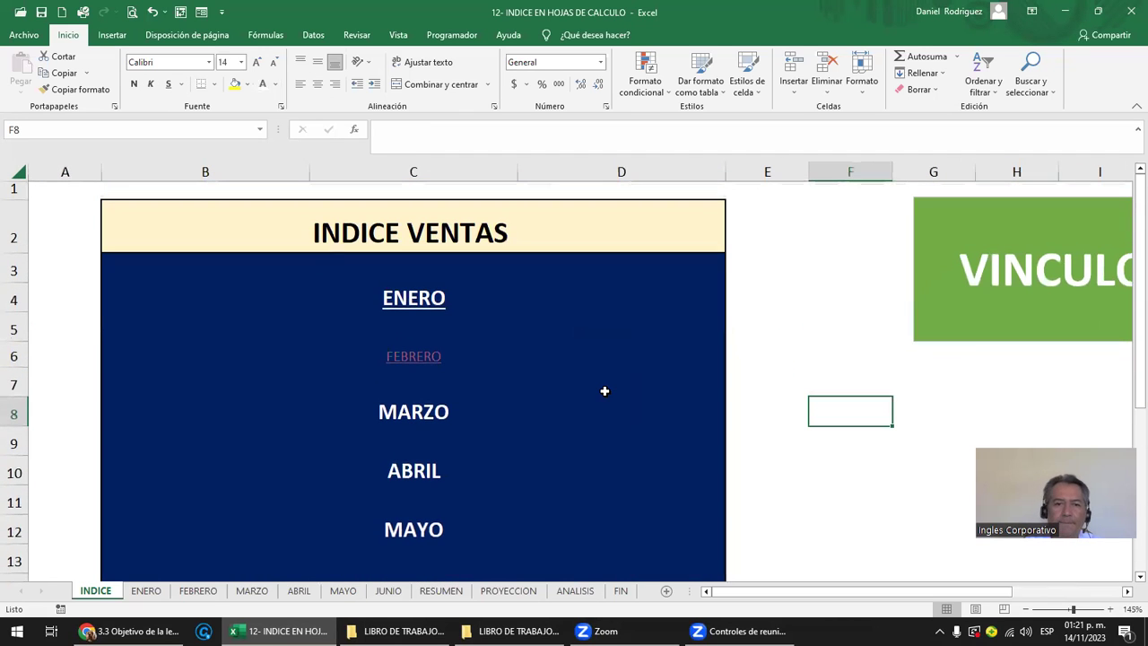
right_click(423, 300)
key("Escape")
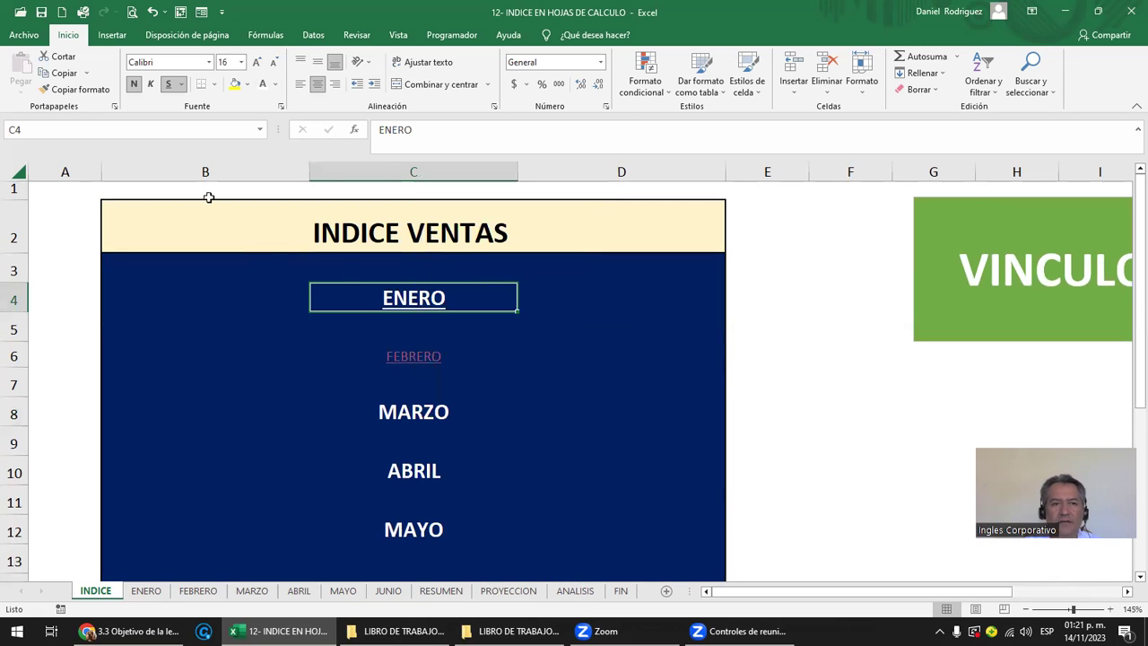
left_click(69, 90)
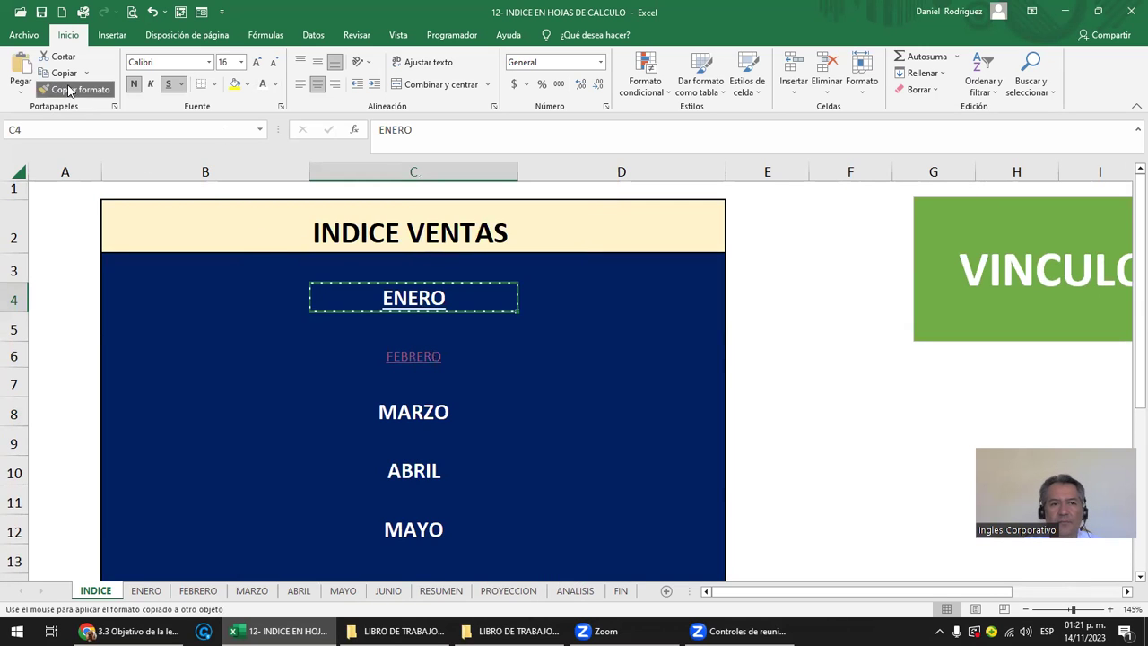
left_click(431, 356)
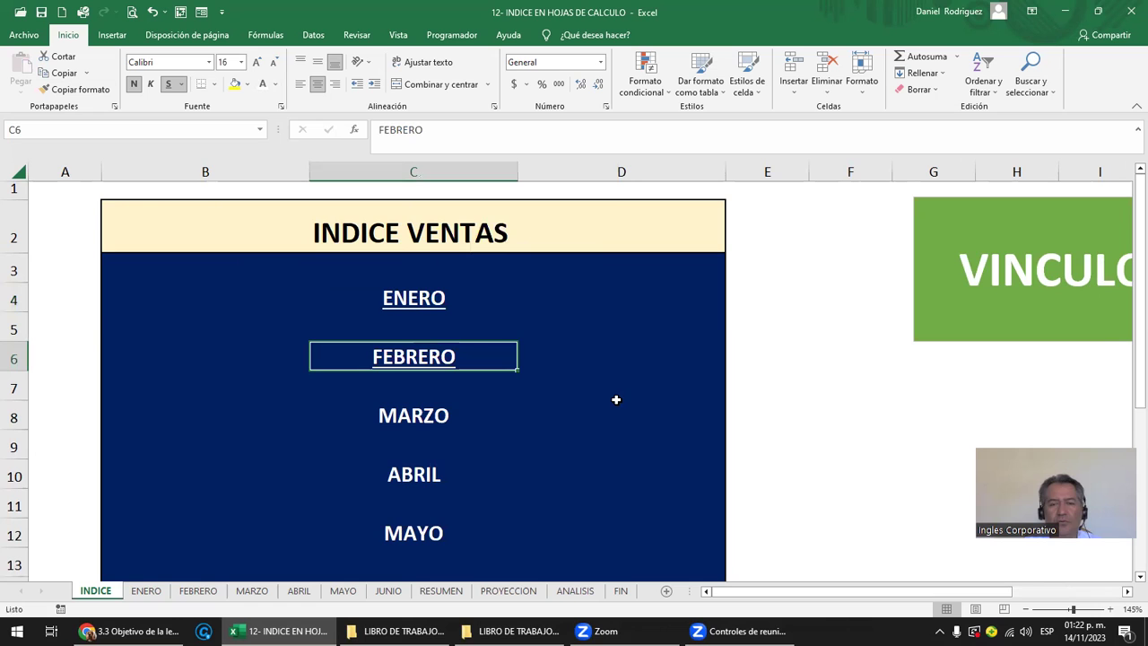
Step: Test the FEBRERO link, then return to the INDICE sheet and reselect ENERO
left_click(451, 363)
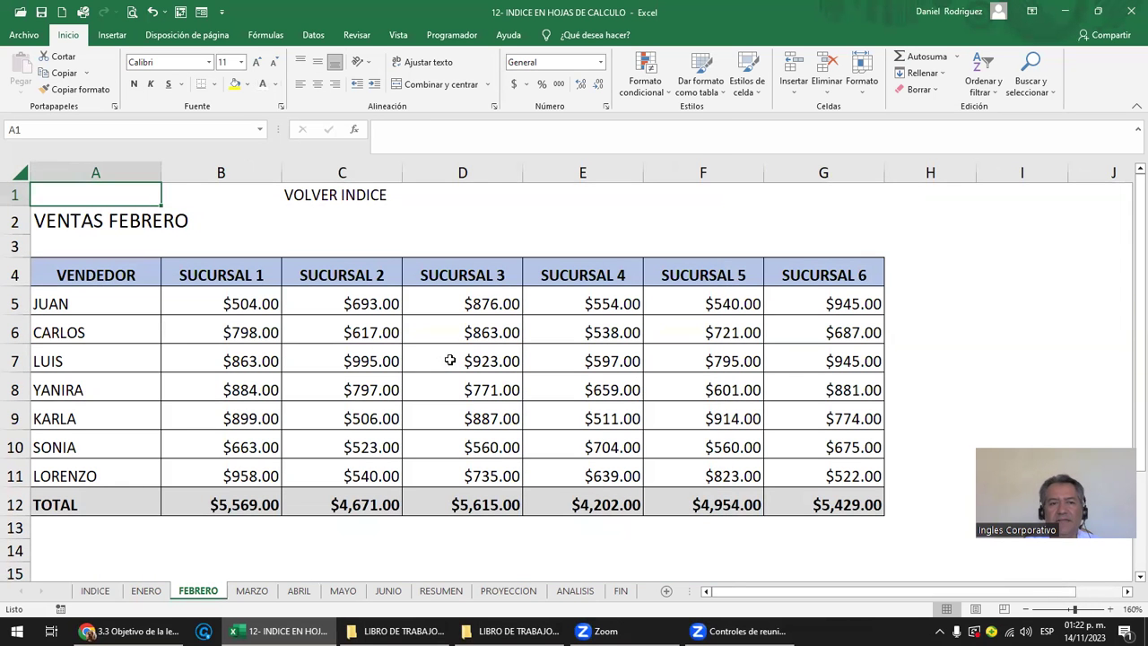
left_click(144, 594)
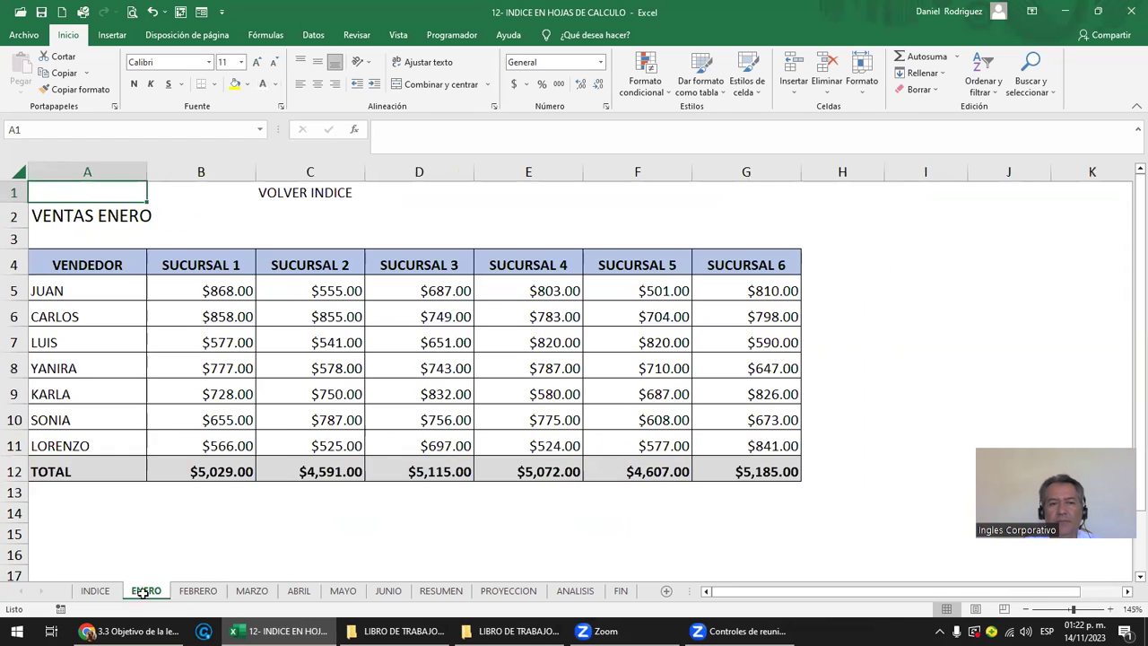
left_click(90, 590)
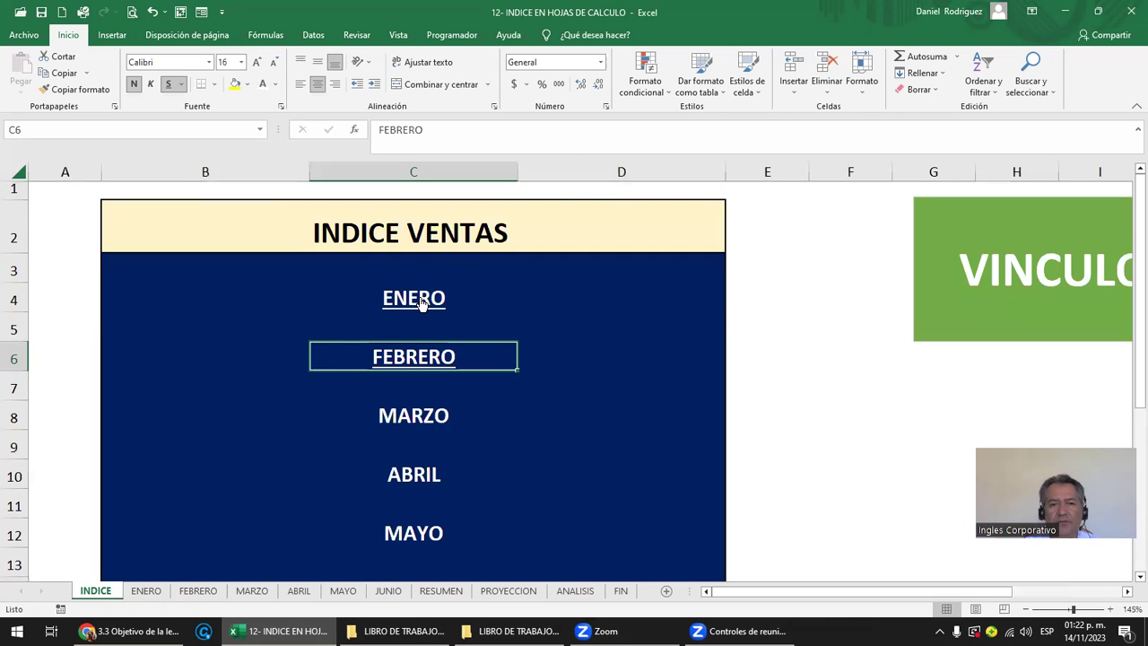
right_click(422, 303)
key("Escape")
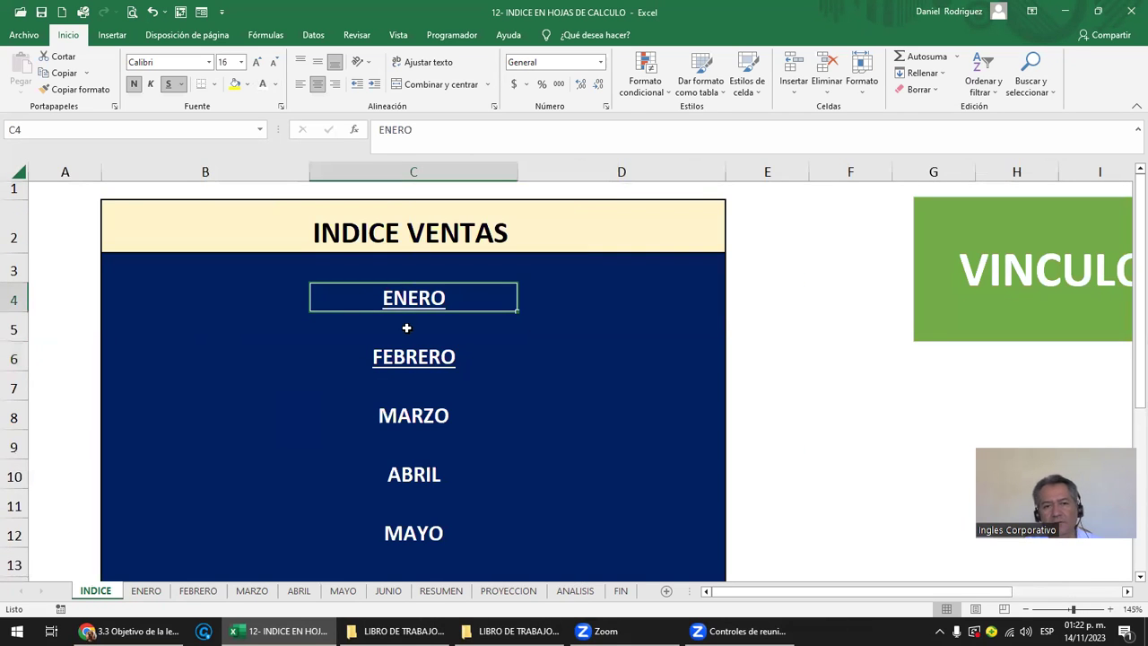
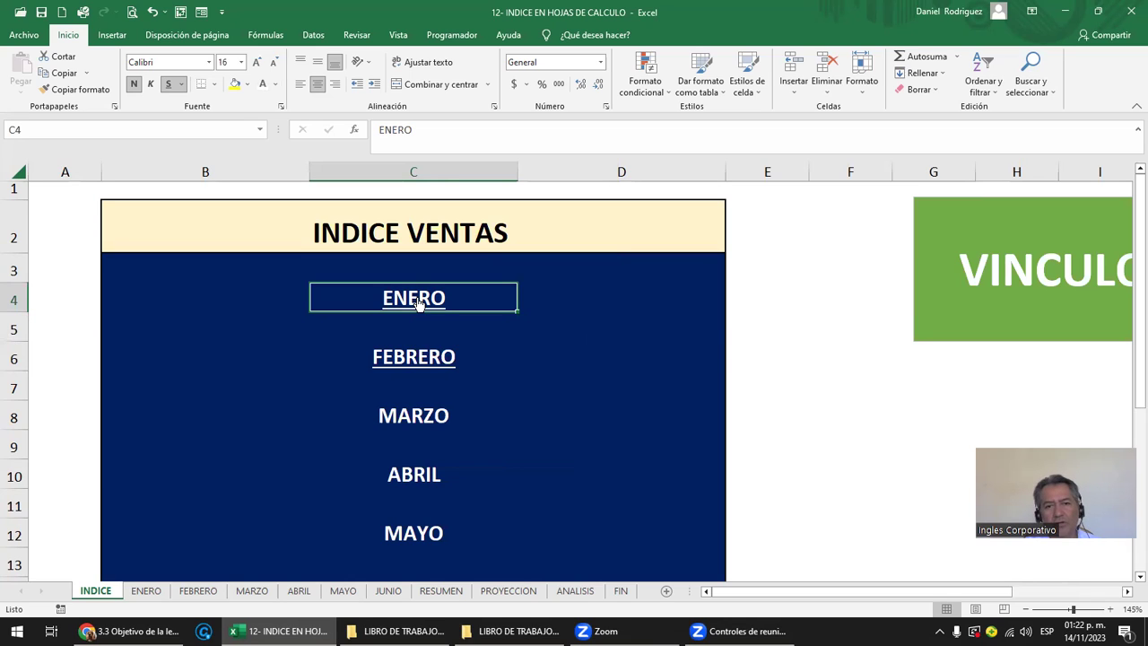
Step: Test the existing ENERO link by jumping to its sheet and returning to INDICE
left_click_drag(417, 299, 417, 297)
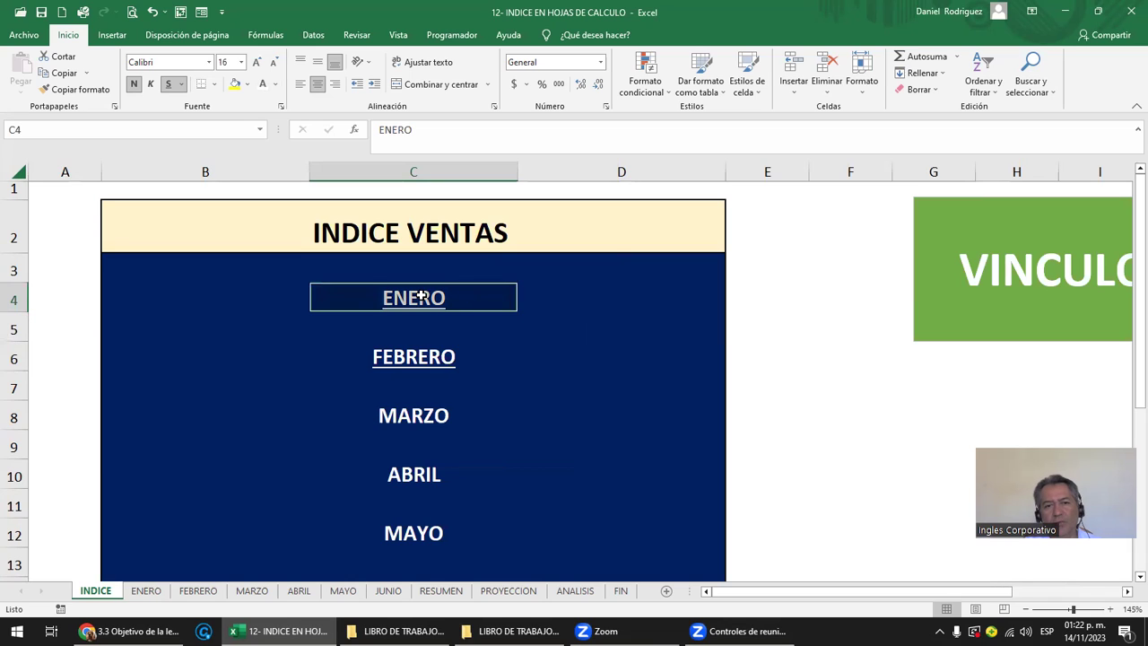
left_click(415, 357, "ctrl")
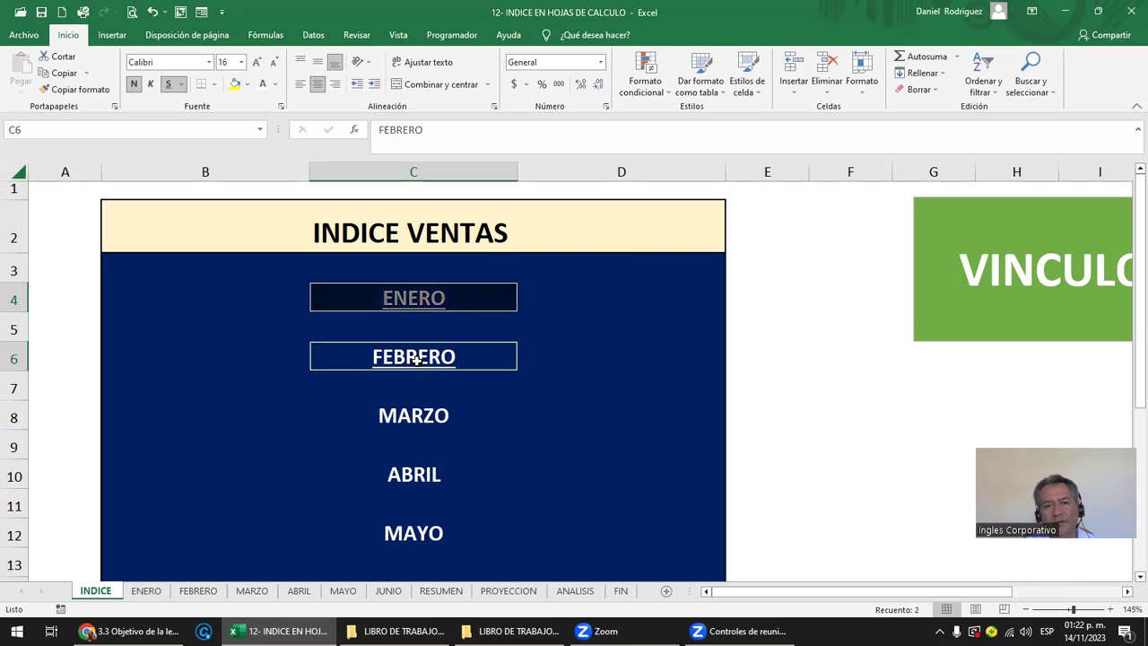
left_click(417, 417, "ctrl")
left_click(616, 358)
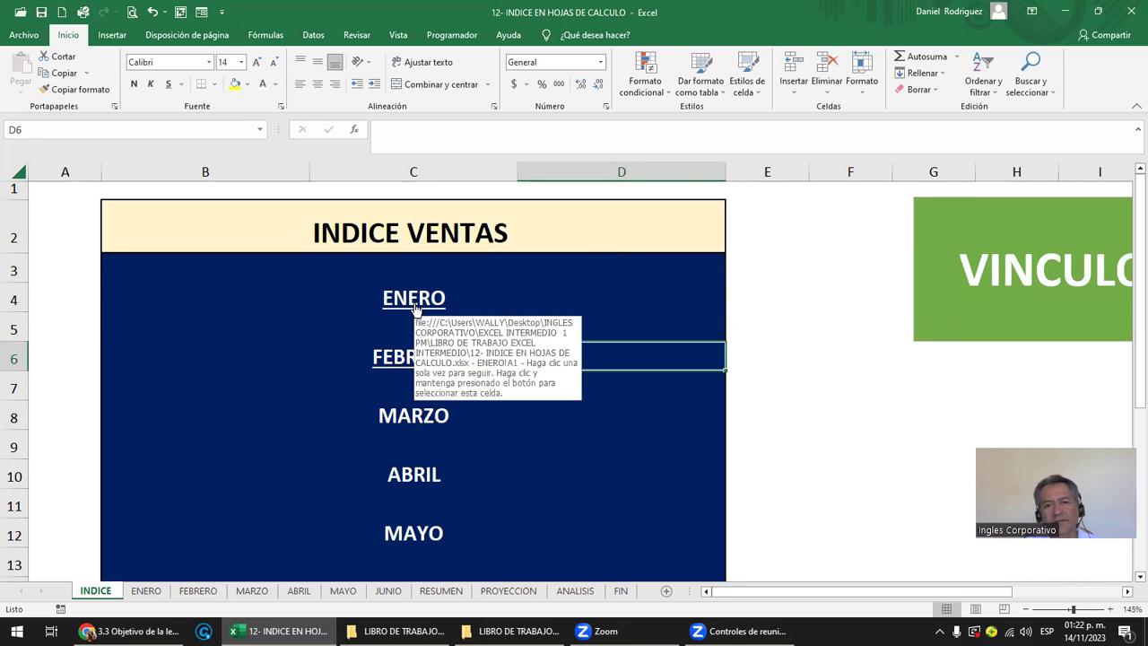
left_click(415, 307)
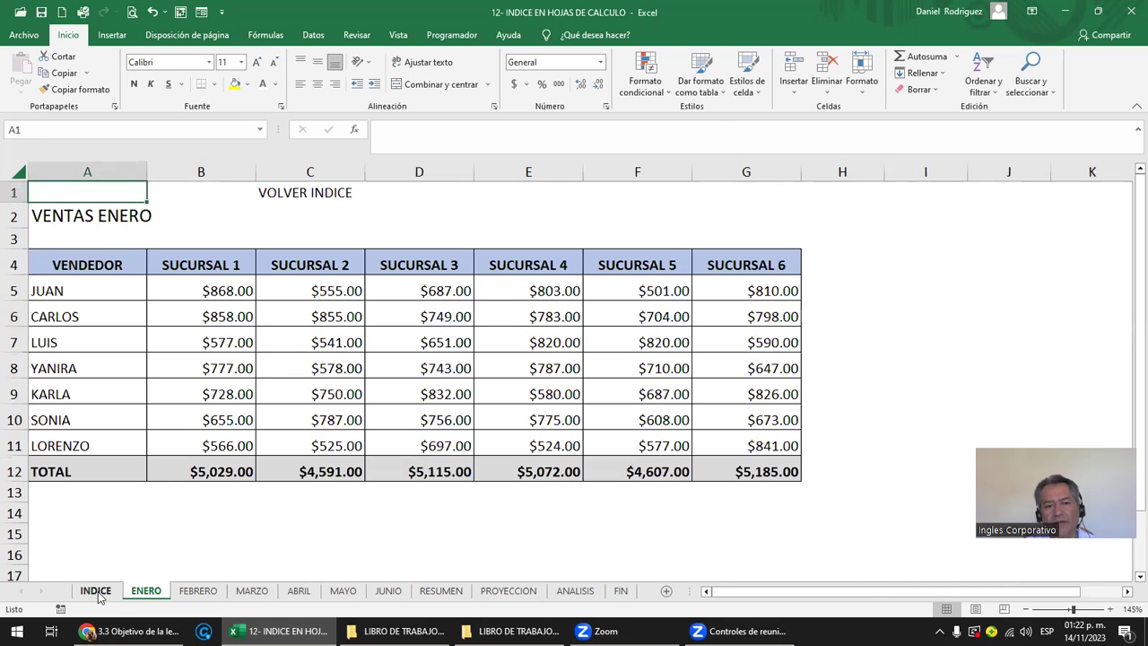
left_click(97, 590)
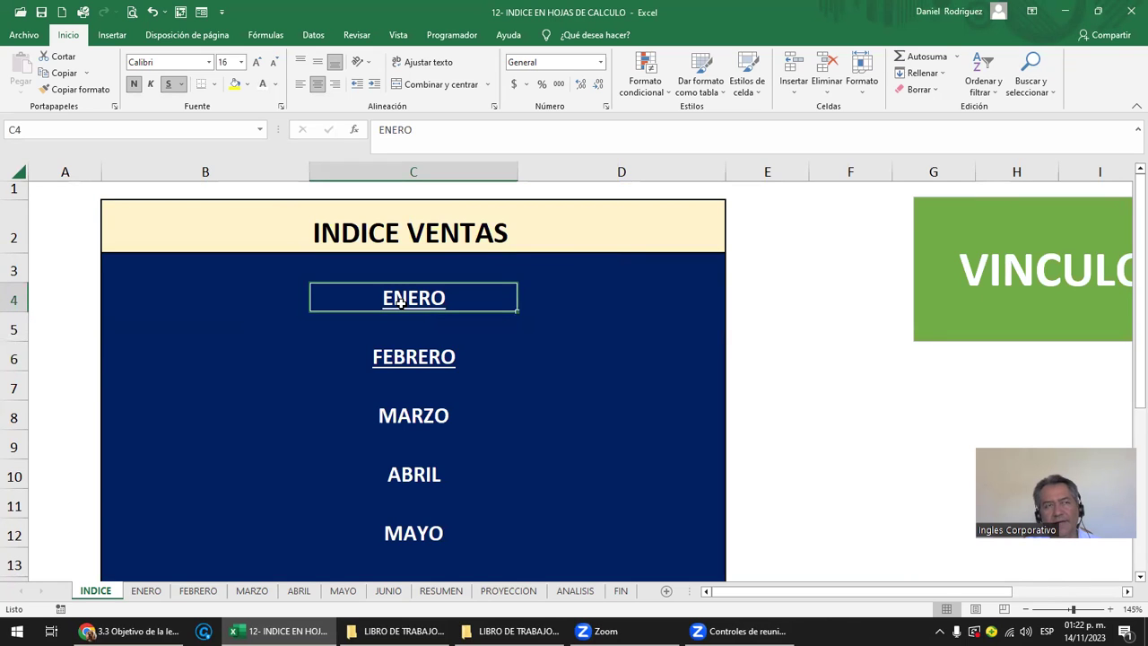
Step: Try a yellow fill on the ENERO and FEBRERO cells, then undo it
left_click(401, 302)
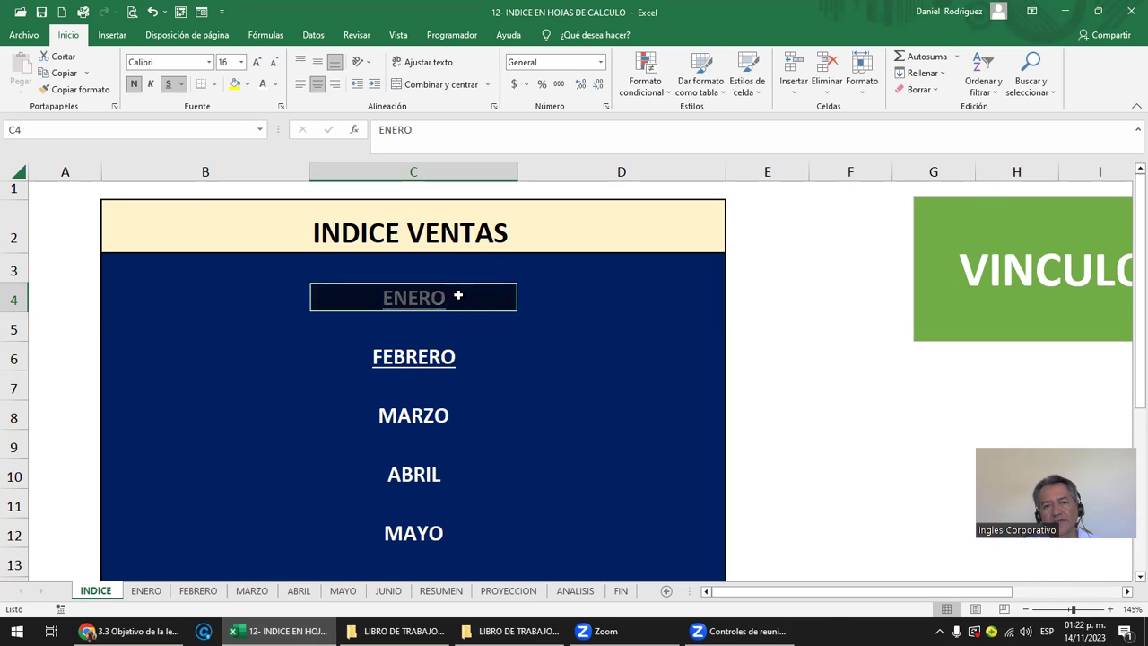
left_click(422, 360, "ctrl")
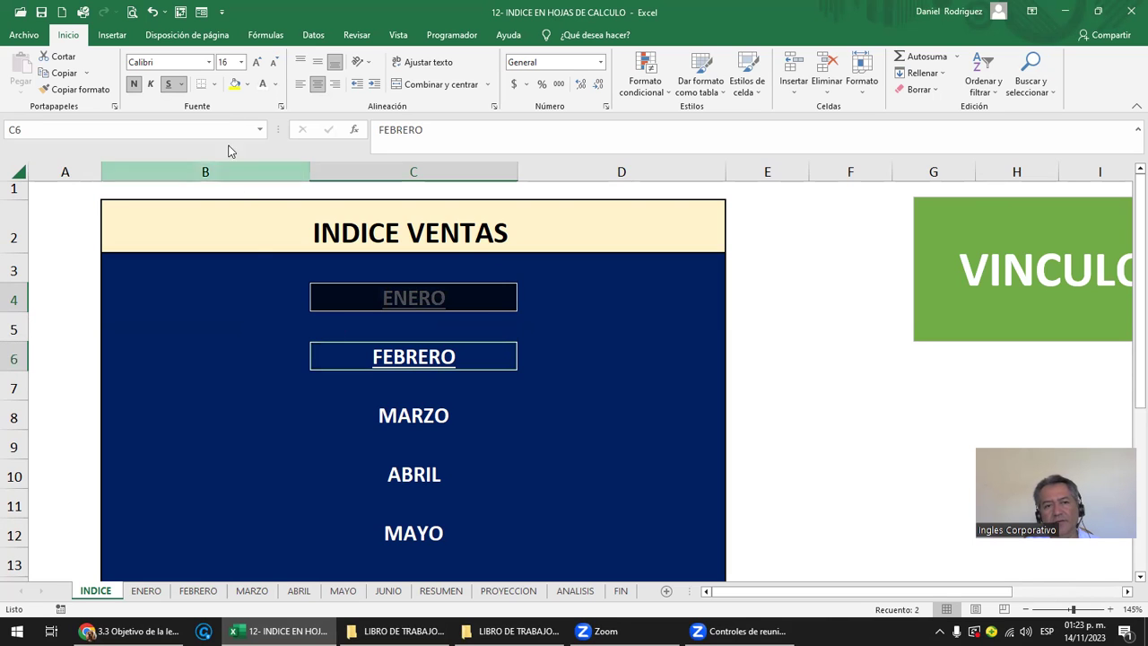
left_click(239, 91)
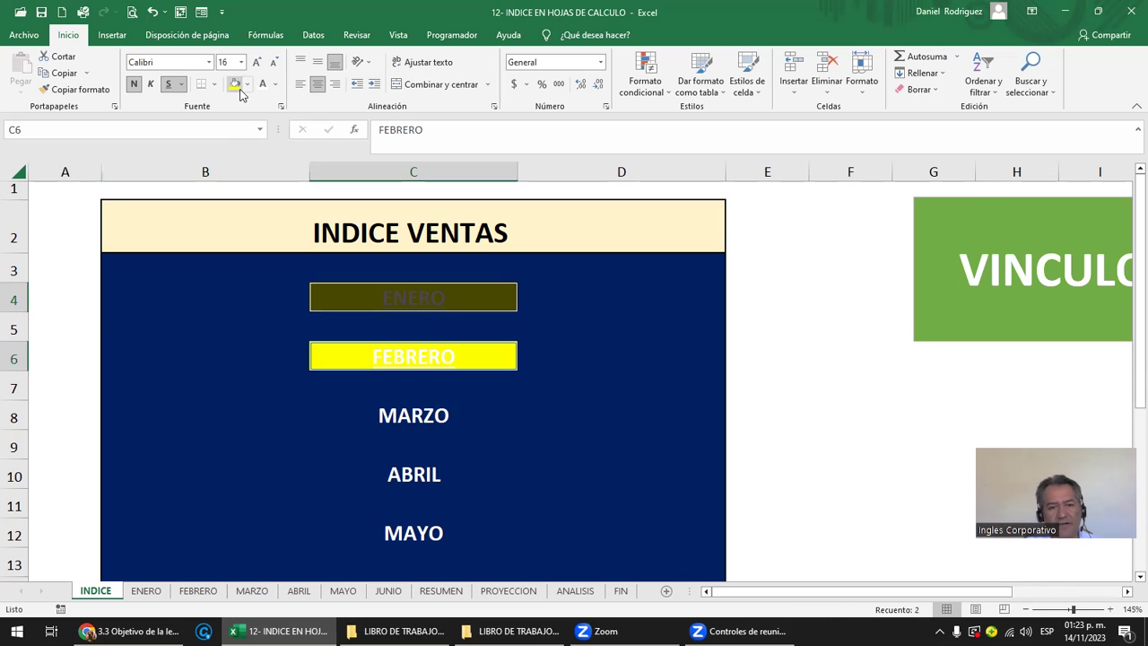
key("ctrl+z")
left_click(771, 384)
right_click(408, 309)
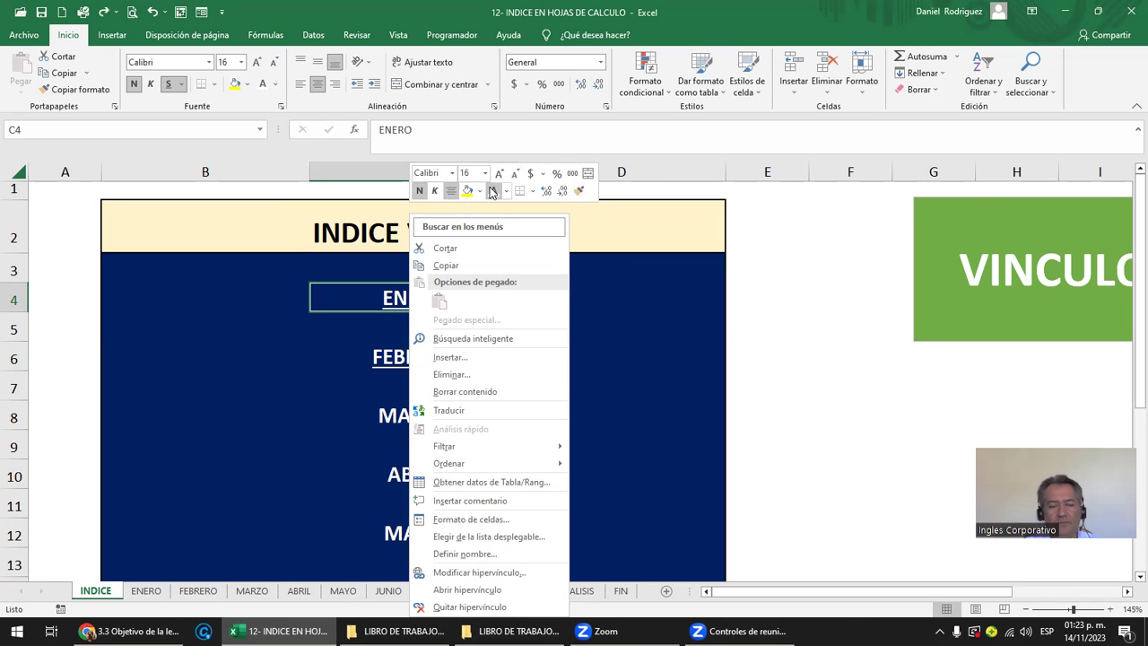
left_click(347, 132)
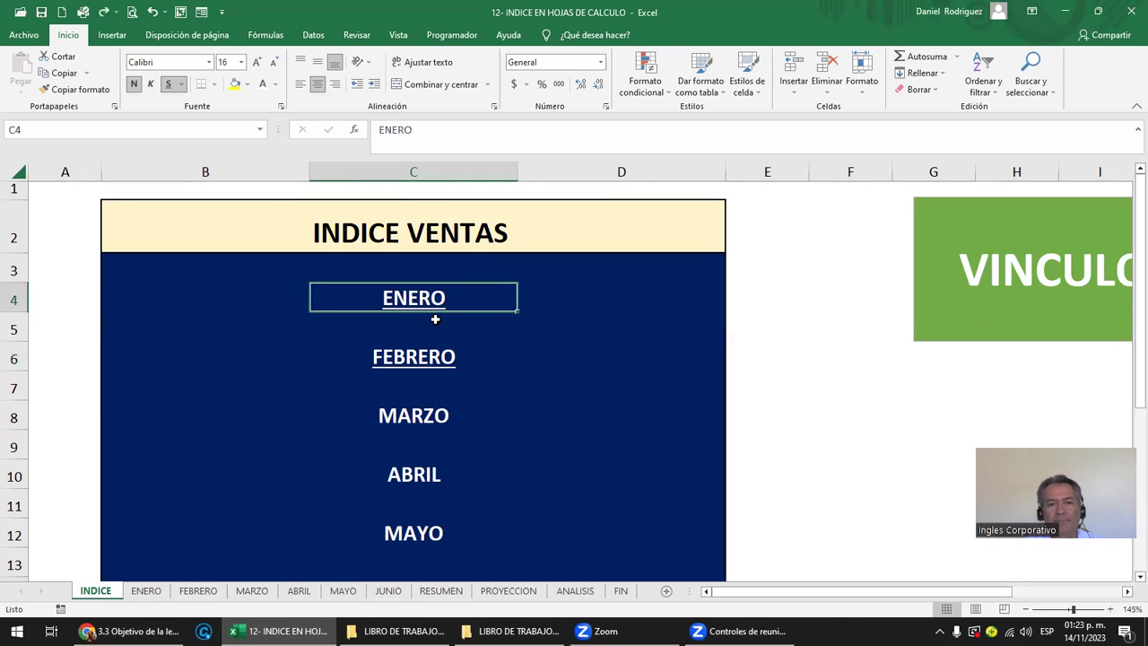
Step: Hyperlink the MARZO cell to the MARZO sheet via Lugar de este documento
scroll(500, 408, "down", 2)
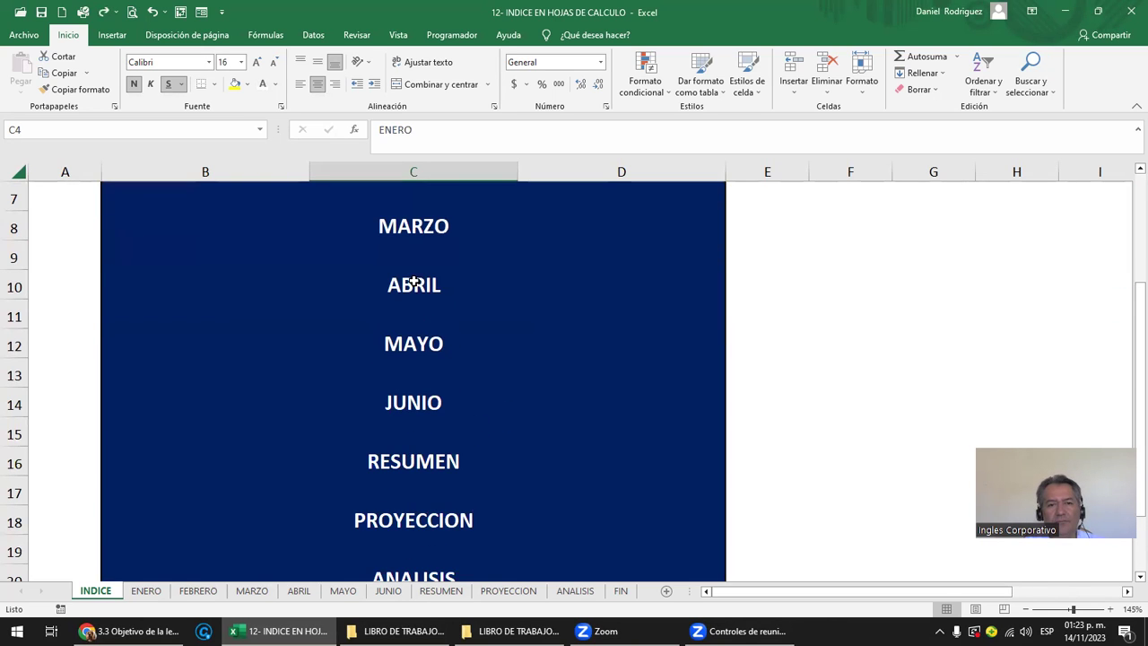
right_click(431, 233)
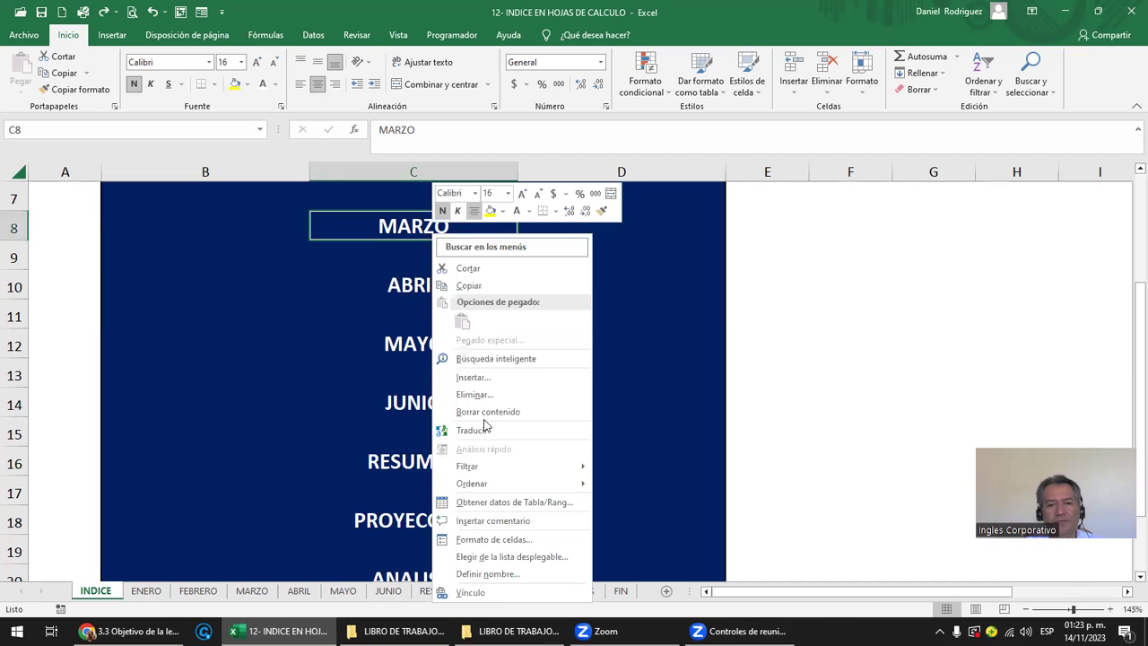
left_click(495, 593)
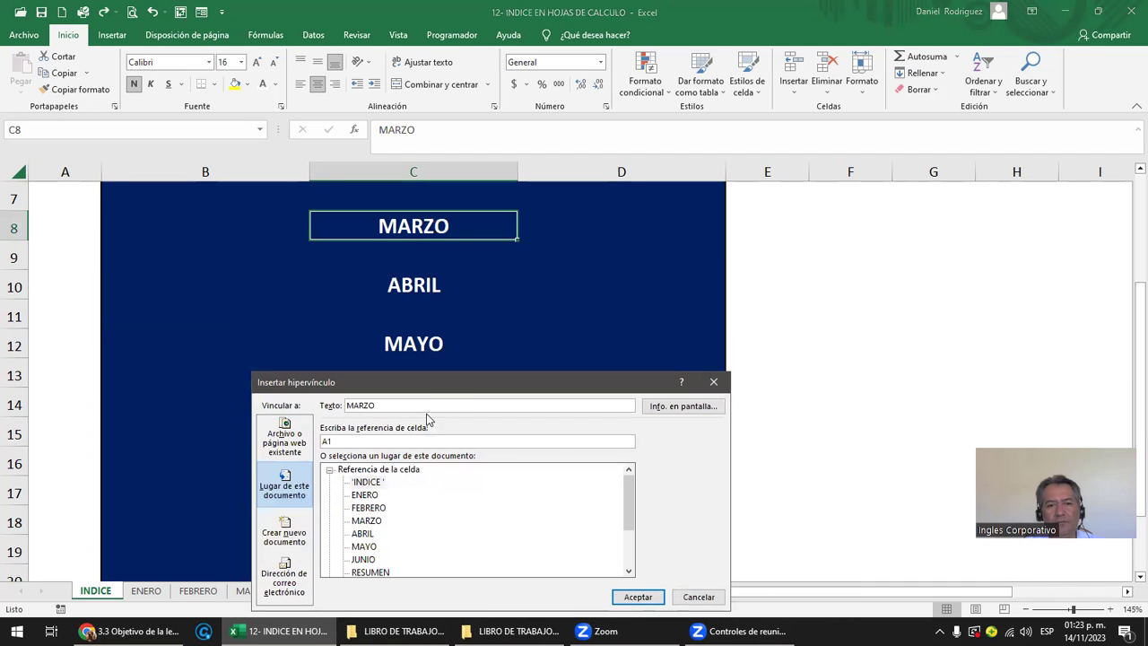
left_click_drag(440, 389, 707, 272)
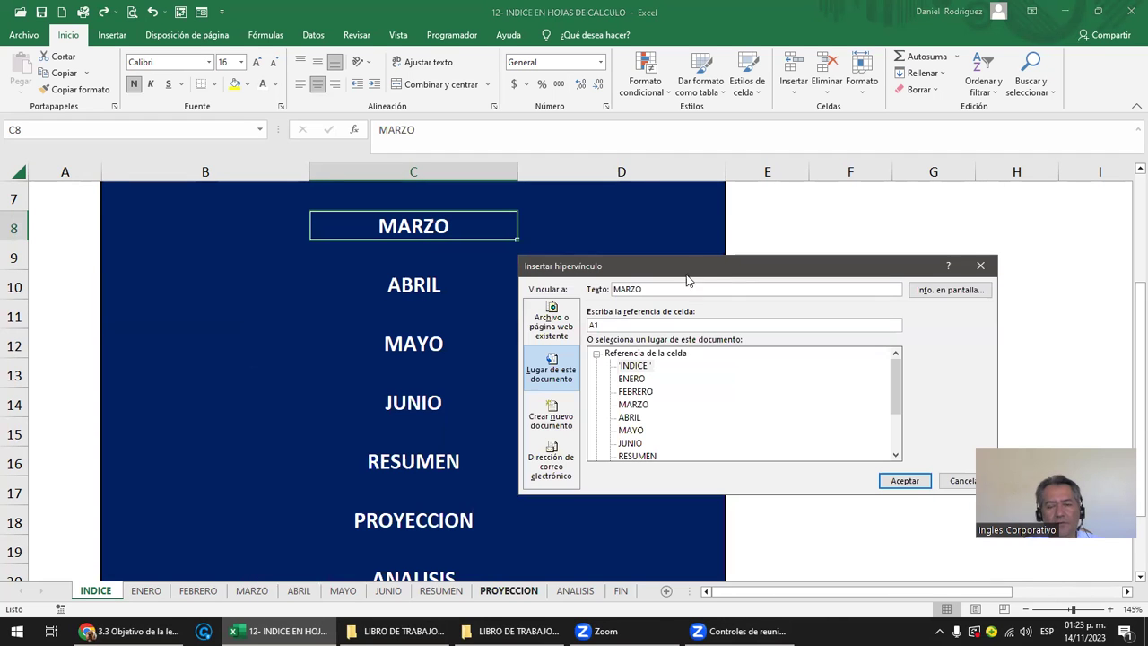
left_click(565, 369)
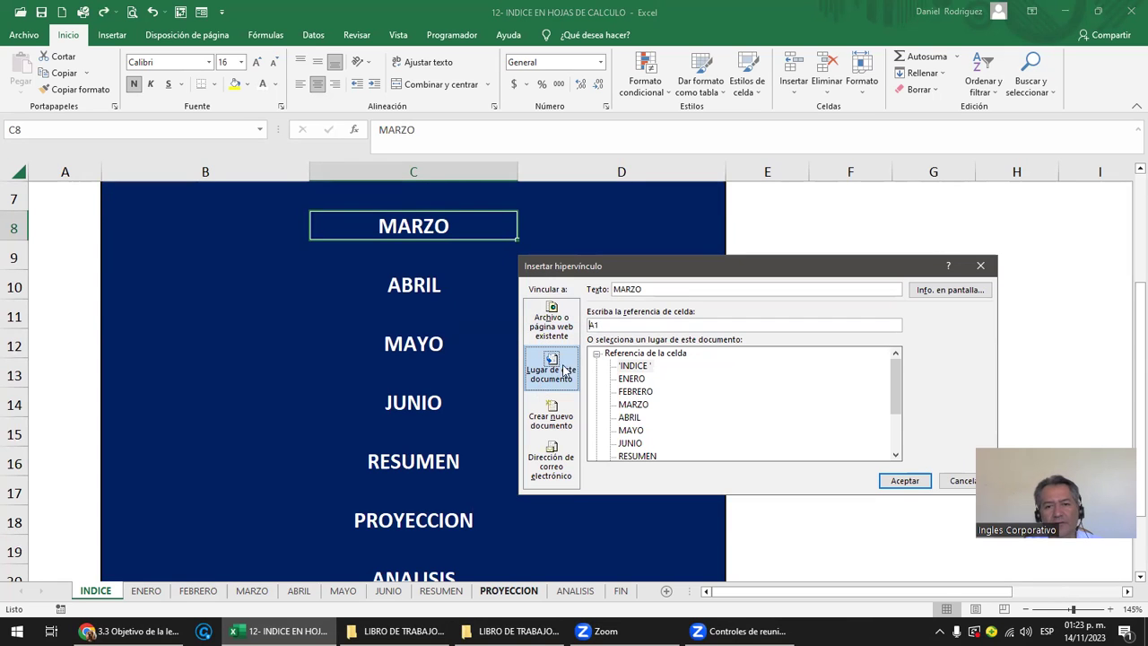
left_click(646, 405)
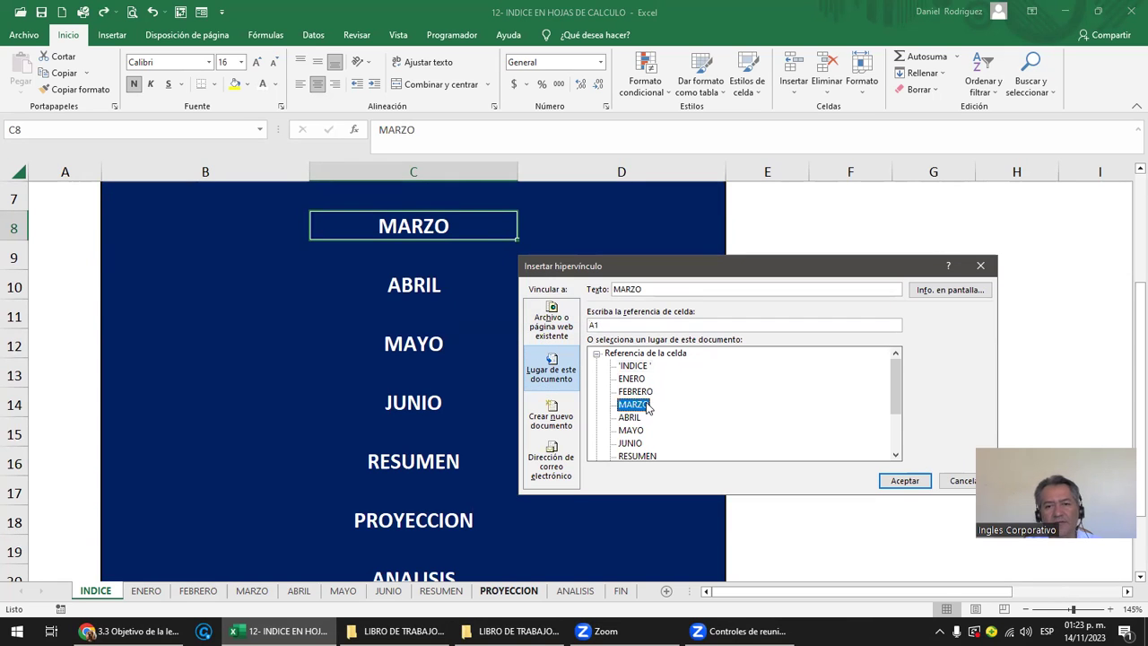
left_click(902, 483)
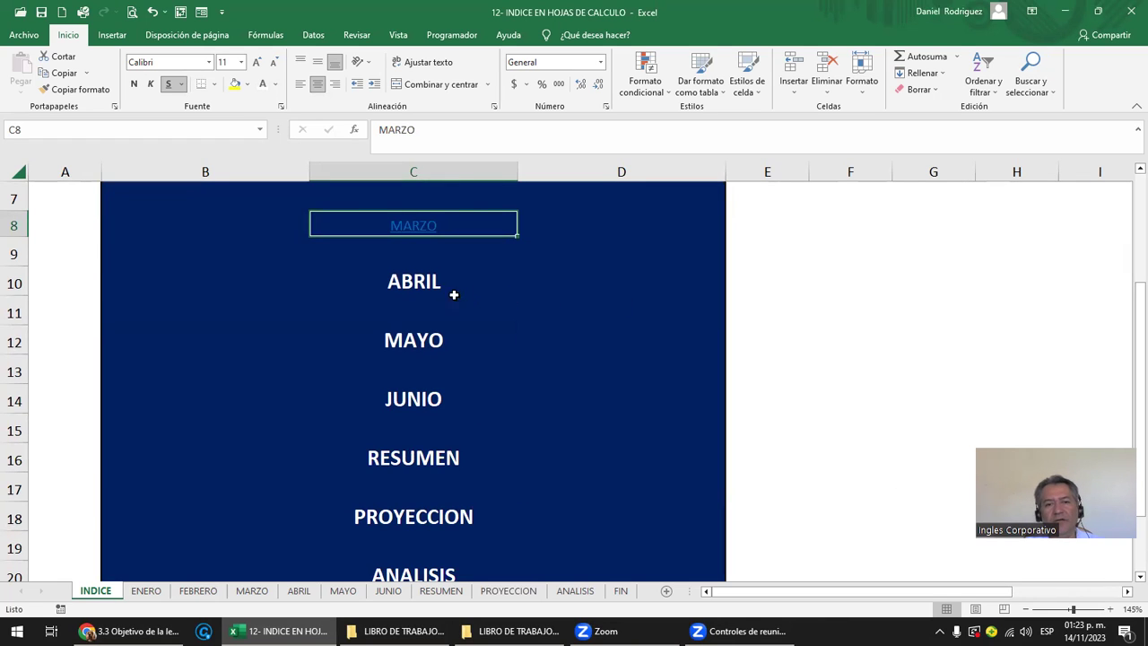
Step: Hyperlink the ABRIL cell in C10 to the ABRIL sheet
left_click(417, 287)
right_click(419, 285)
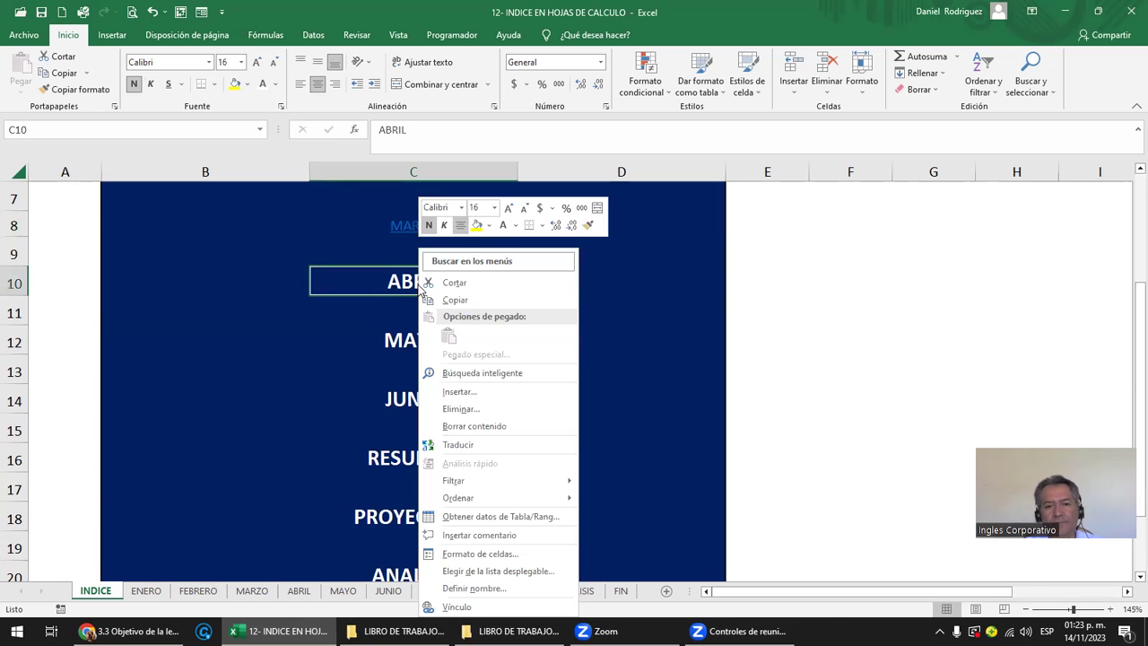
left_click(462, 606)
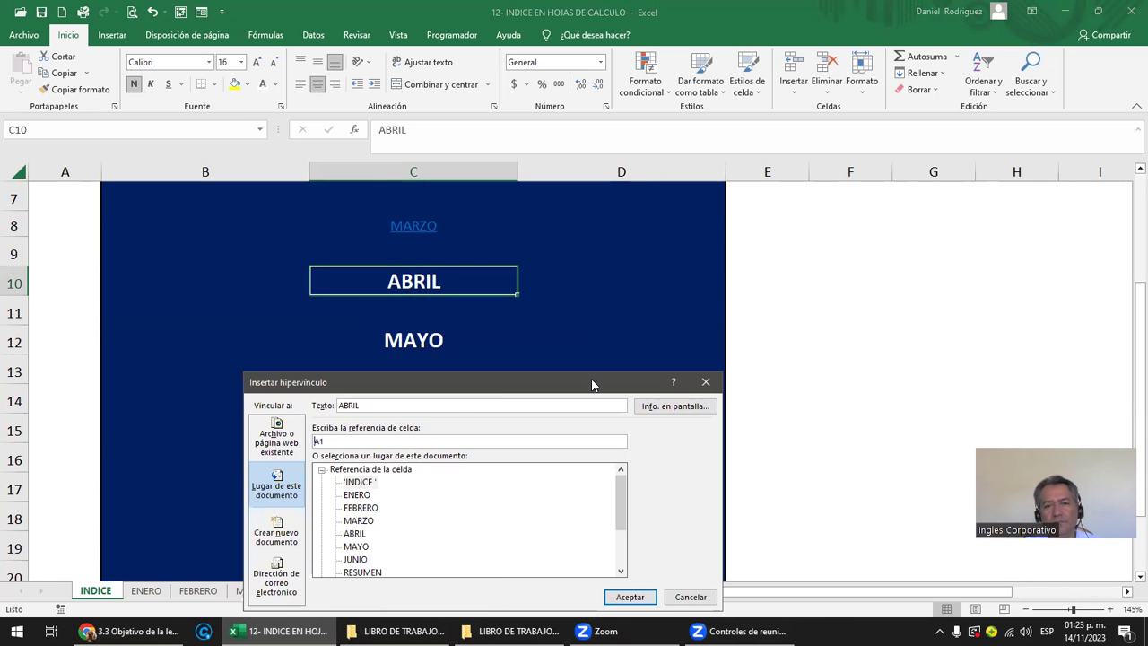
left_click_drag(591, 379, 864, 223)
left_click(627, 378)
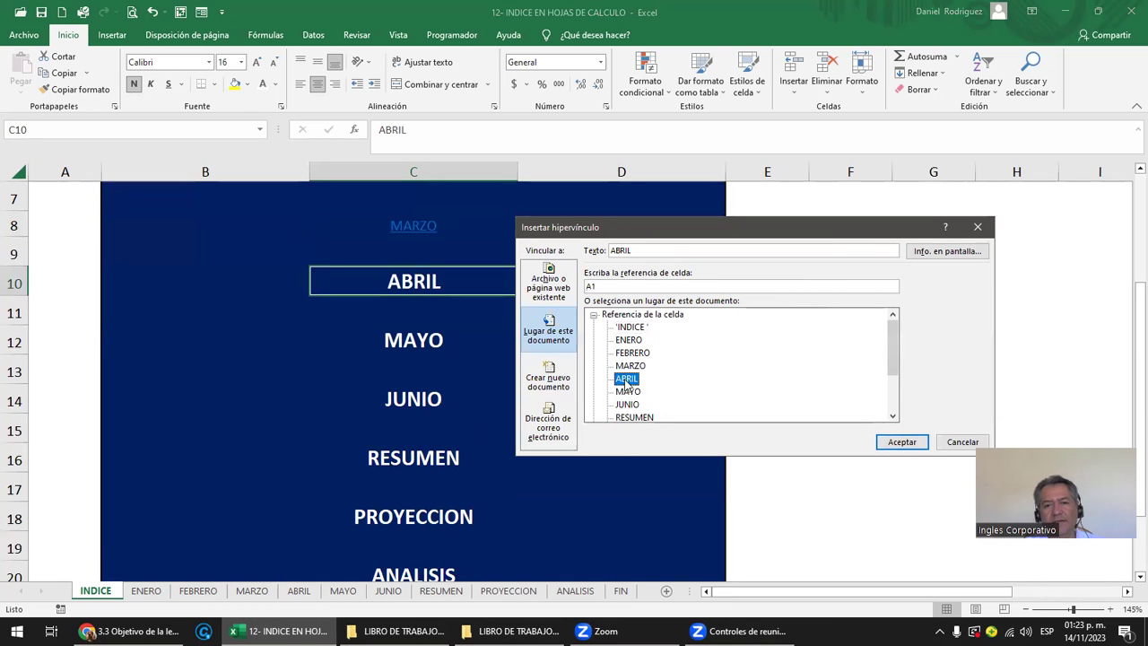
left_click(883, 441)
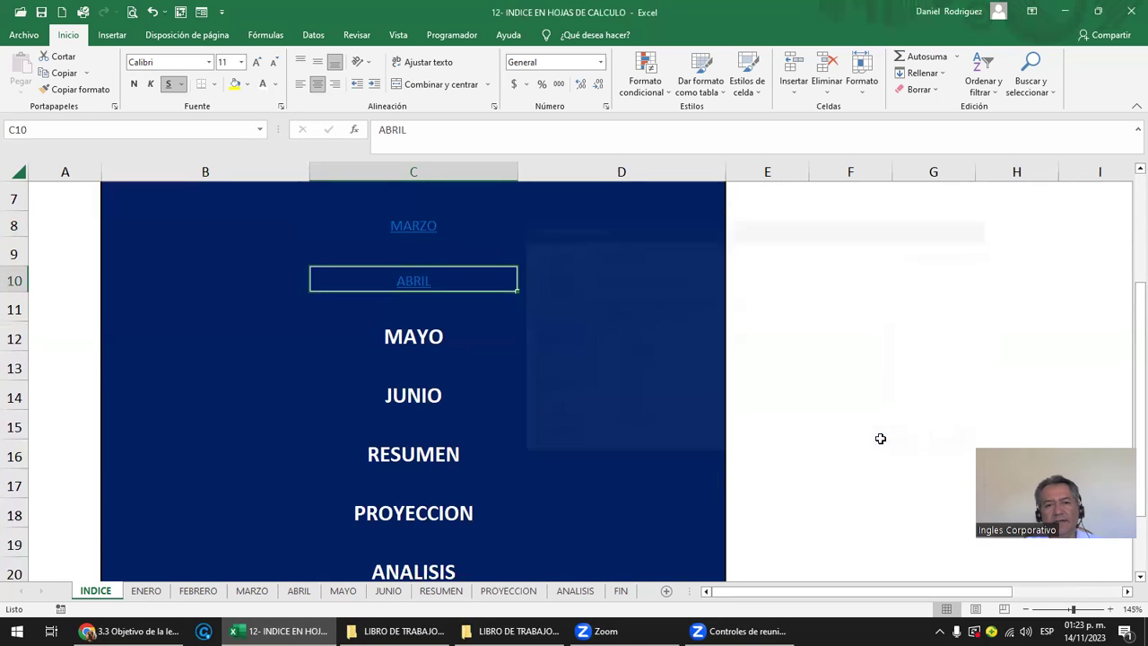
Step: Hyperlink the MAYO cell in C12 to the MAYO sheet
right_click(425, 339)
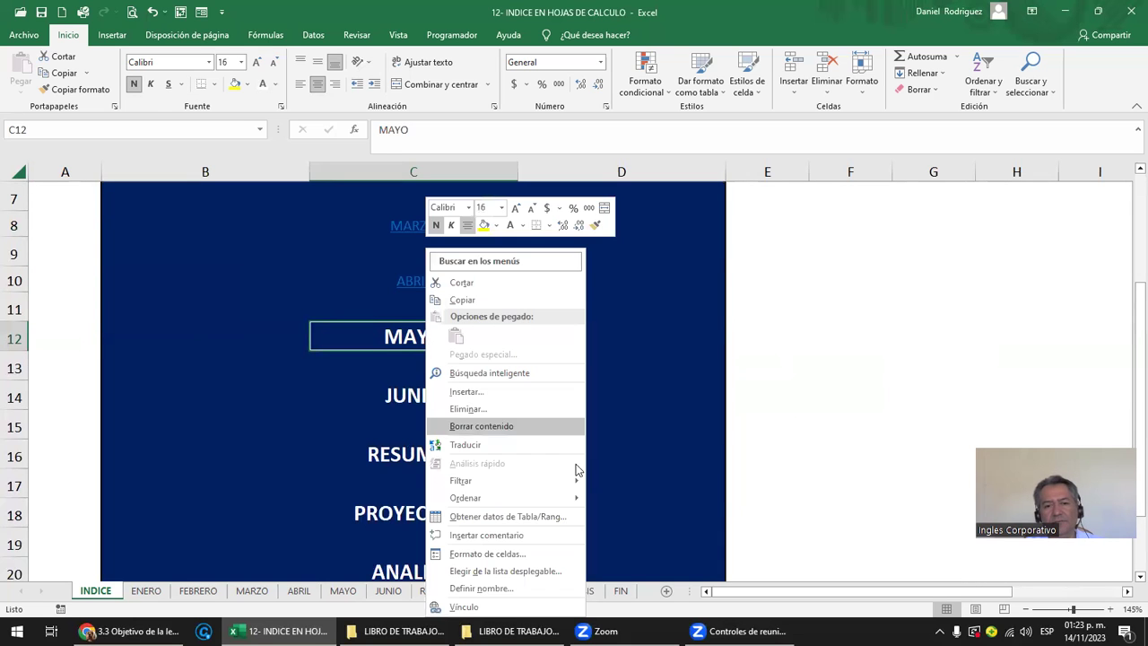
left_click(492, 610)
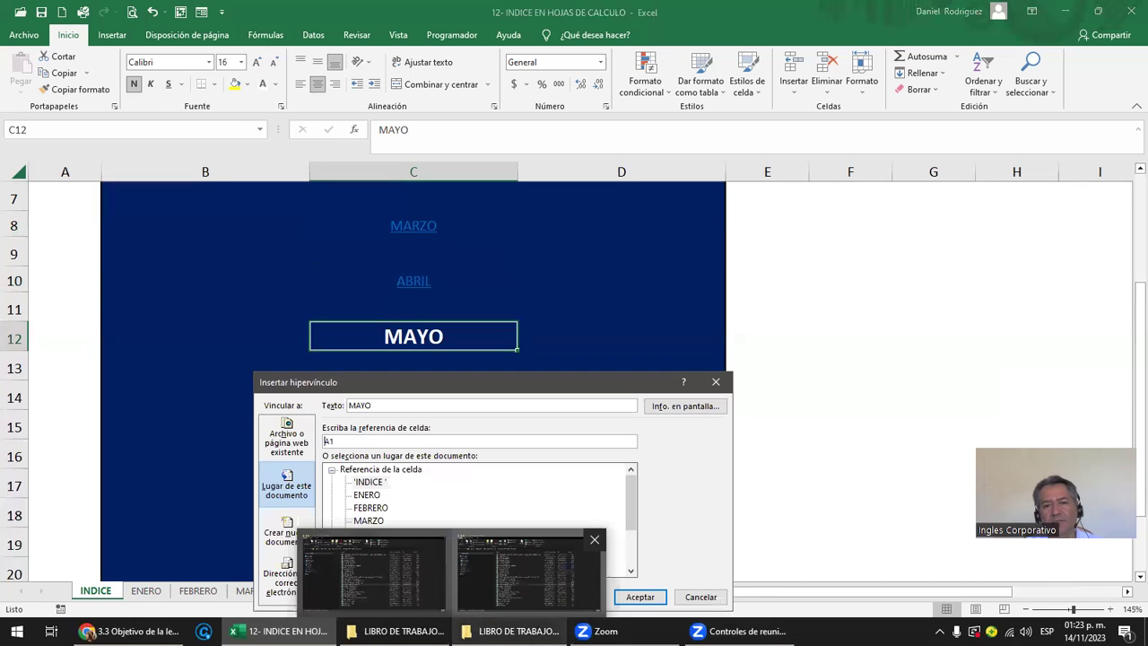
left_click_drag(585, 378, 896, 200)
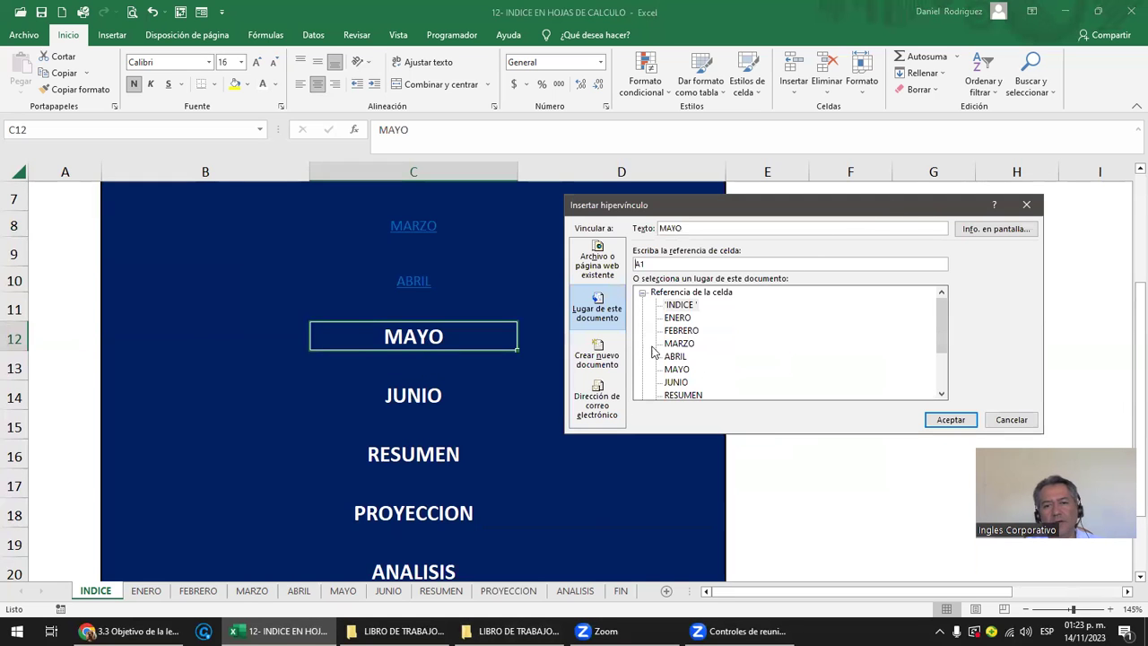
left_click(676, 372)
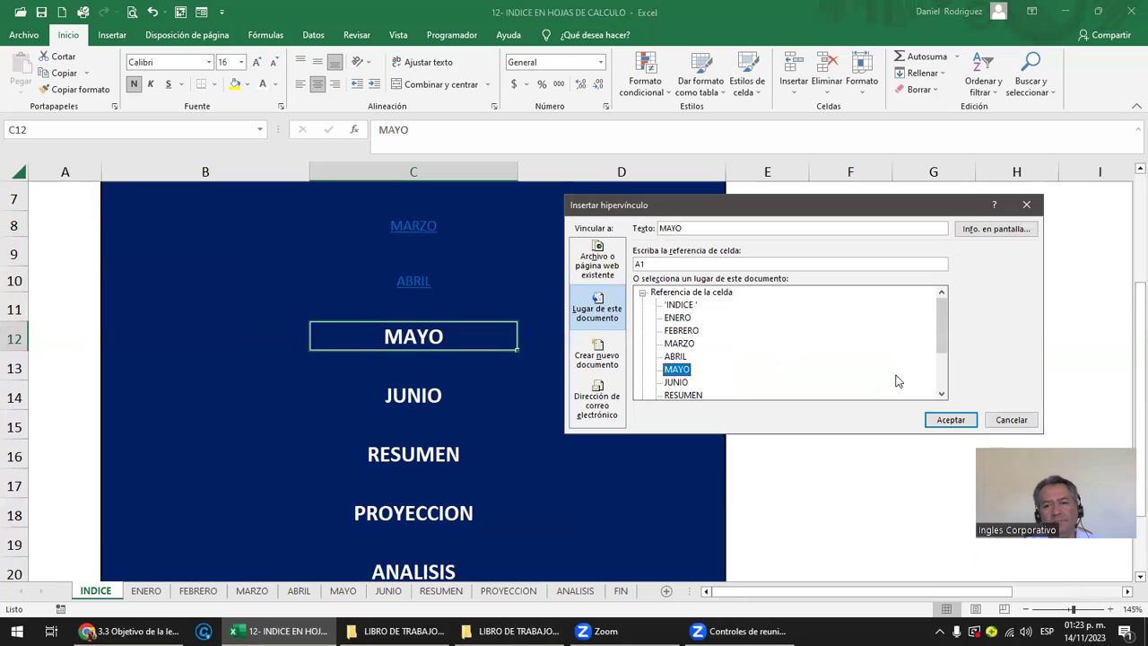
left_click(950, 421)
Step: Hyperlink the JUNIO cell in C14 to the JUNIO sheet
left_click(422, 392)
right_click(424, 395)
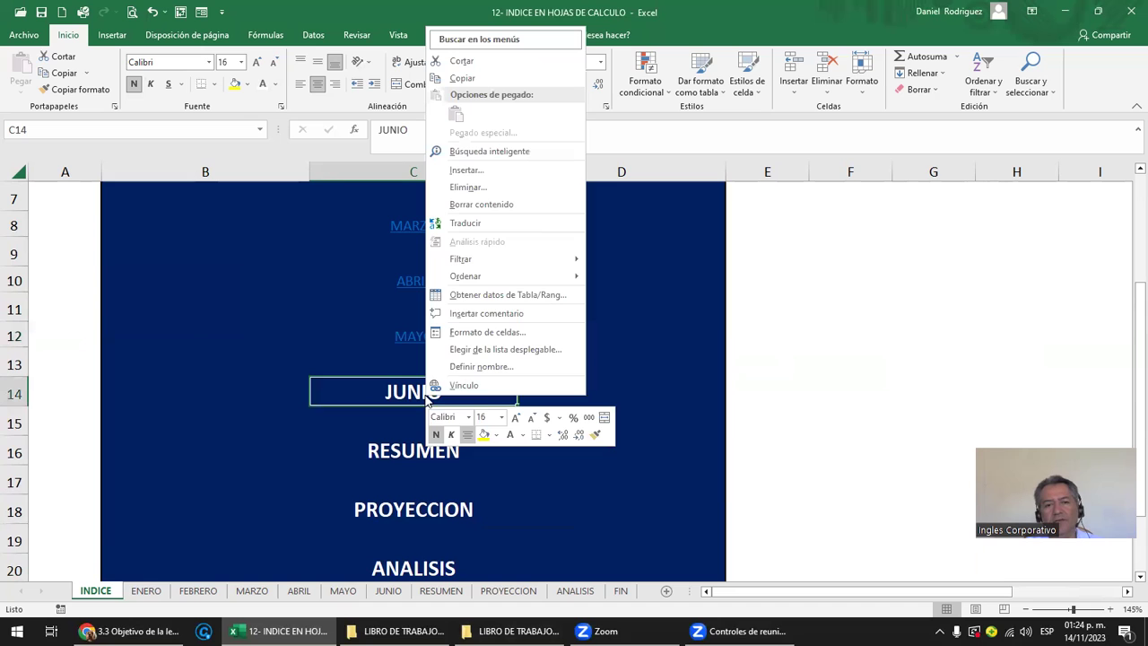
left_click(482, 390)
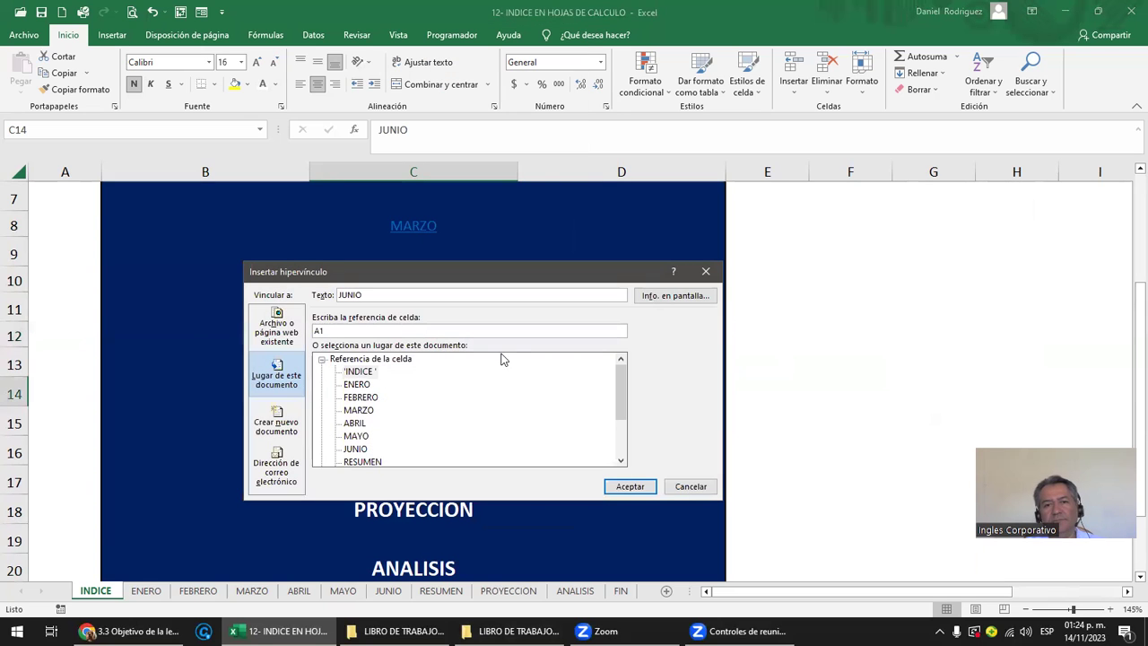
left_click_drag(516, 266, 741, 159)
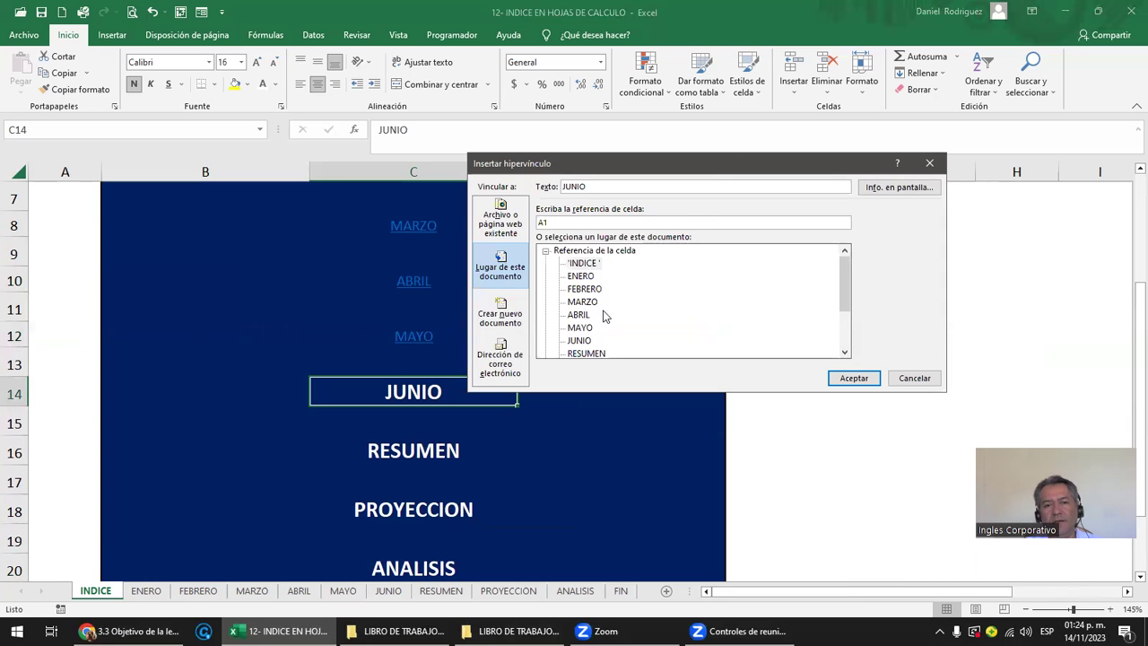
left_click(577, 341)
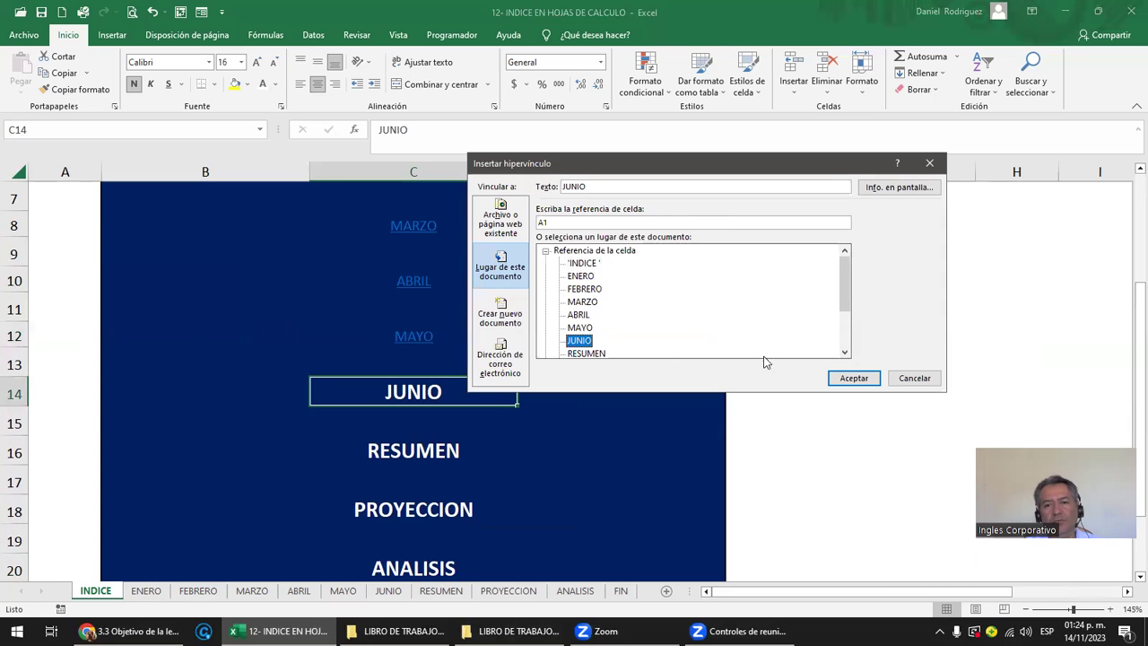
left_click(840, 380)
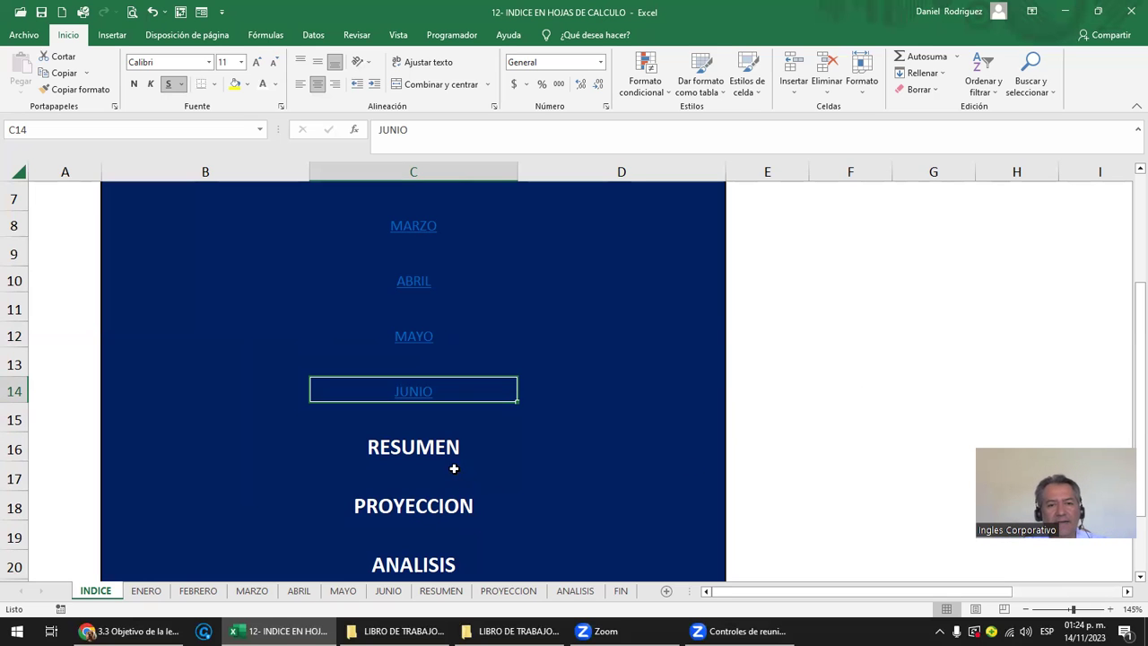
Step: Hyperlink RESUMEN in C16 to a workbook sheet and click it, landing on ENERO
right_click(415, 451)
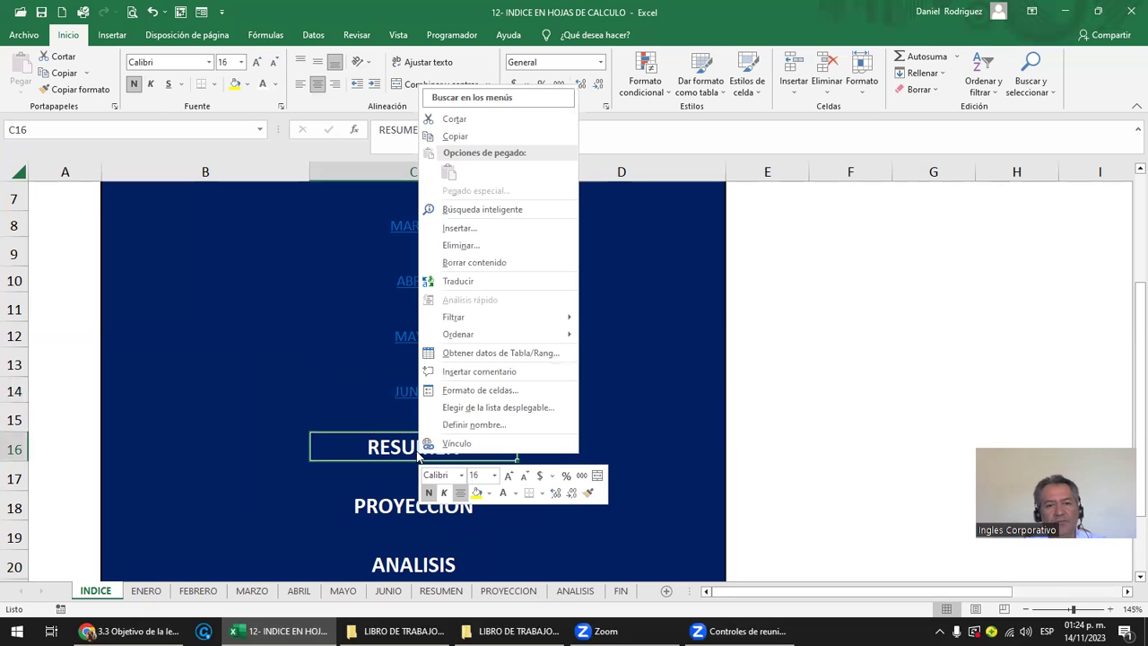
left_click(478, 442)
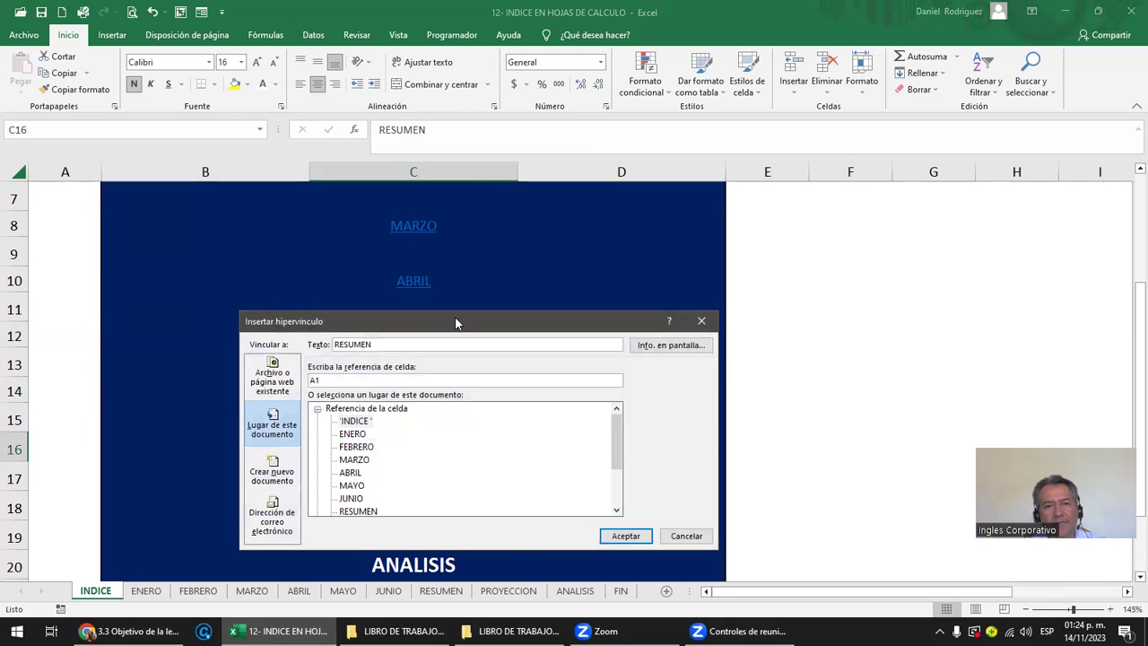
left_click_drag(455, 321, 756, 218)
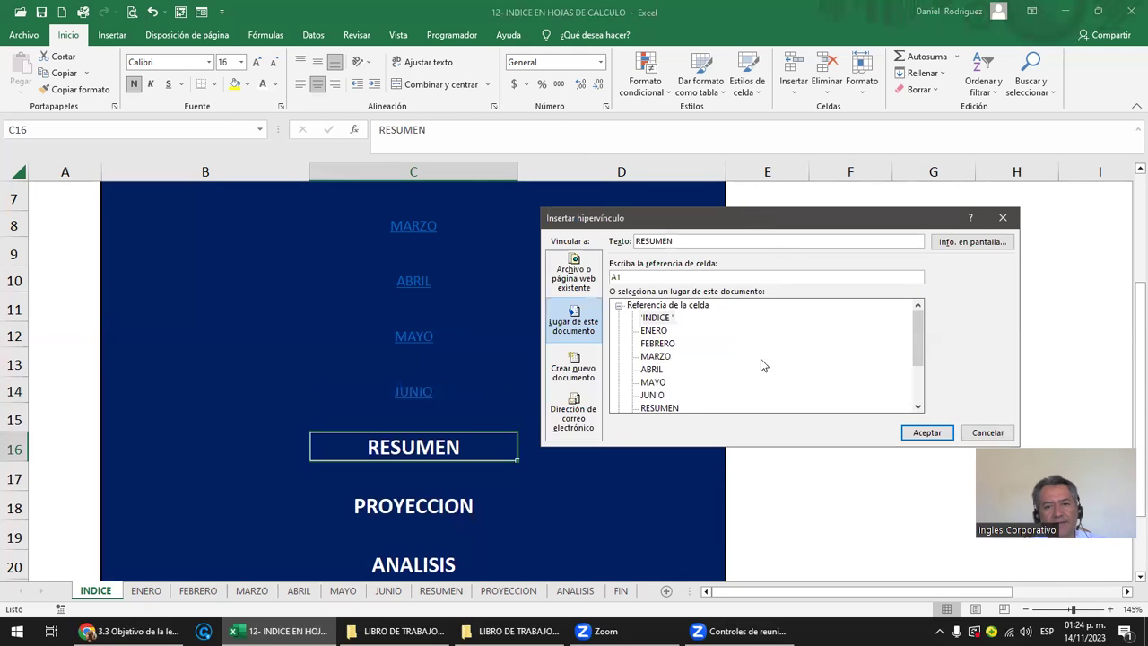
left_click(653, 330)
left_click(926, 432)
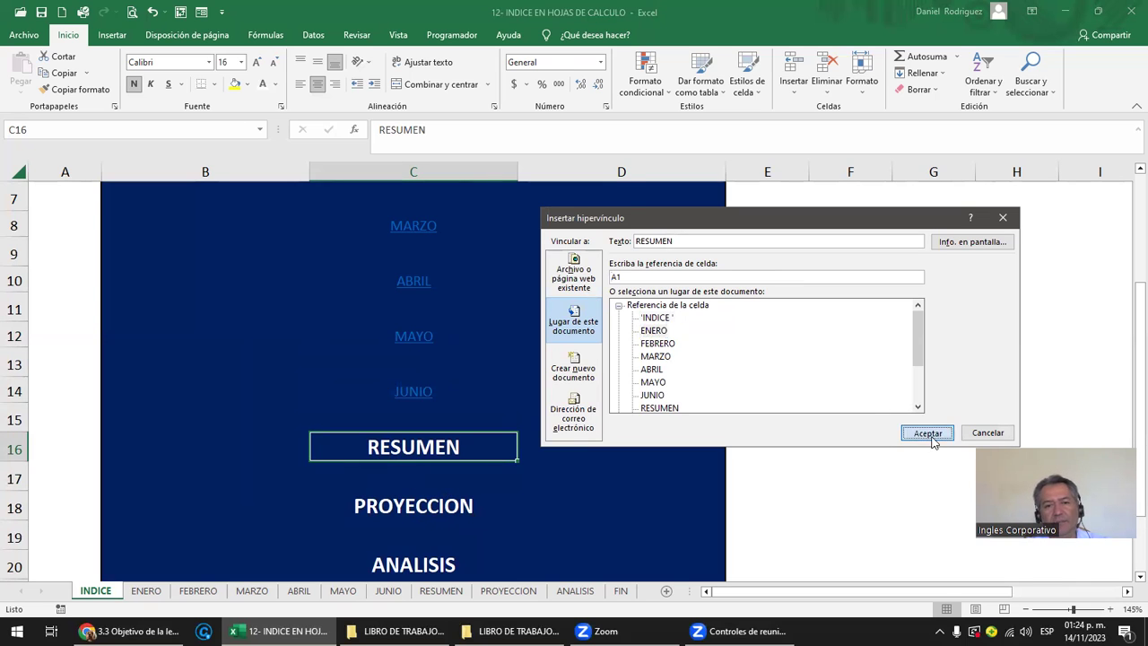
left_click(853, 482)
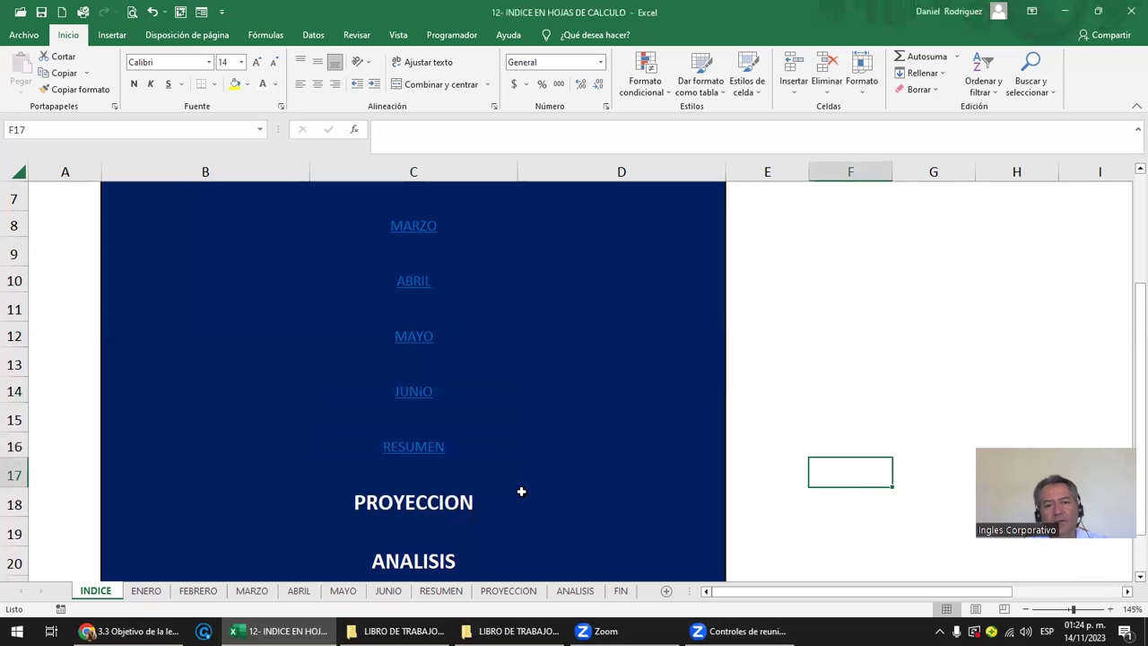
left_click(424, 457)
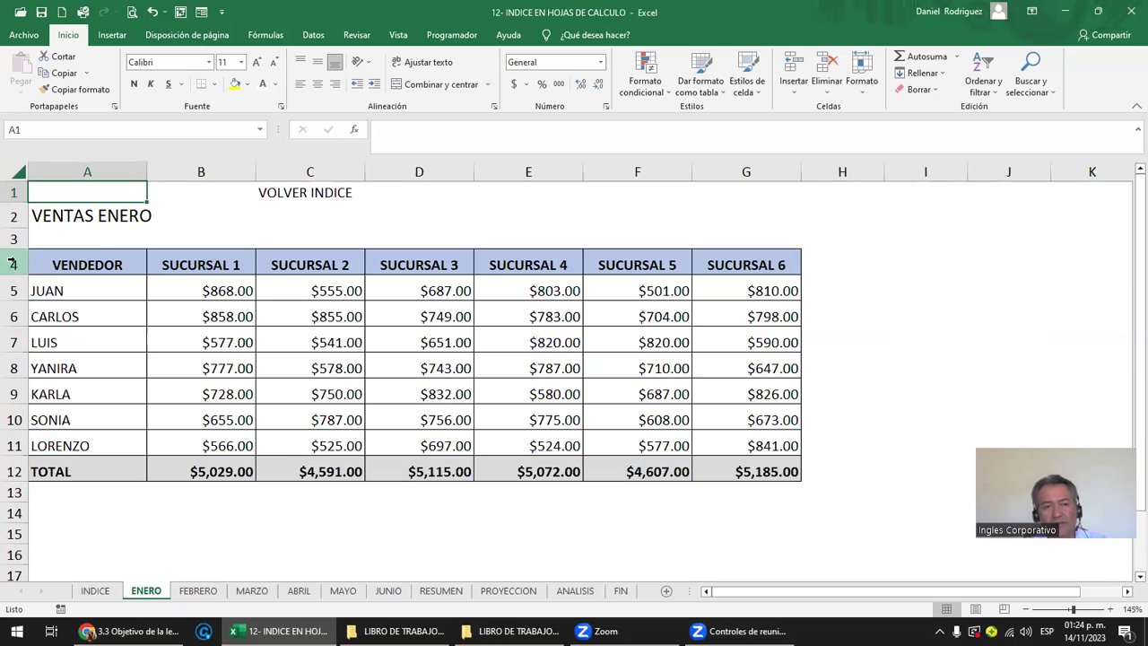
Step: Back on INDICE, click the RESUMEN link again to recheck where it leads
left_click(94, 591)
right_click(403, 446)
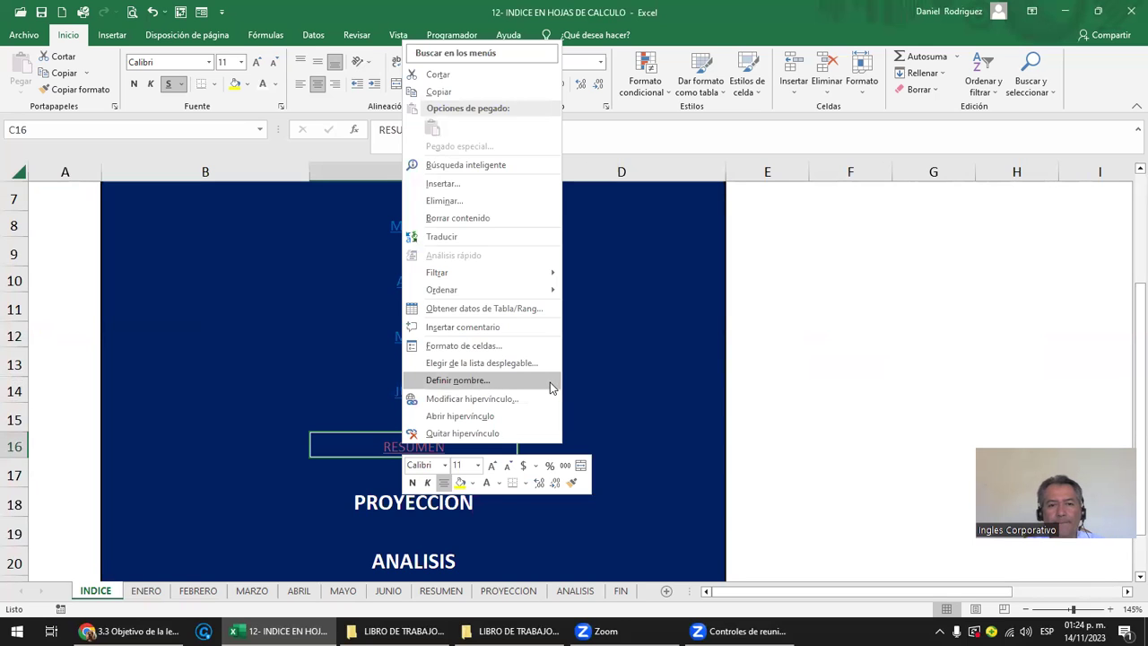
left_click(840, 415)
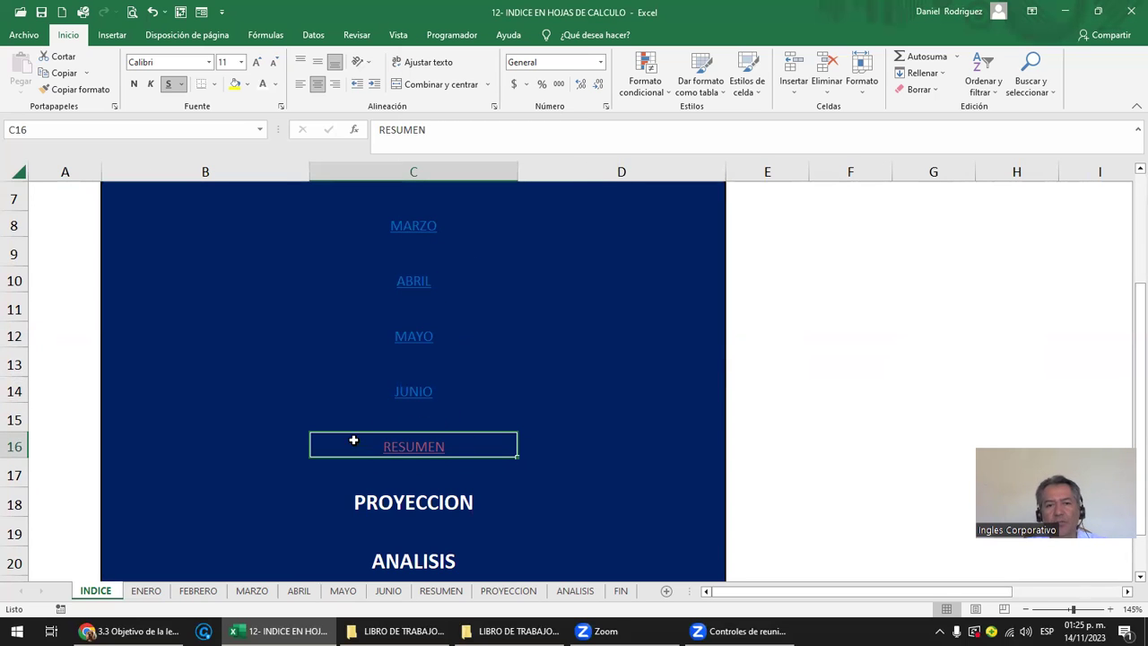
left_click(414, 446)
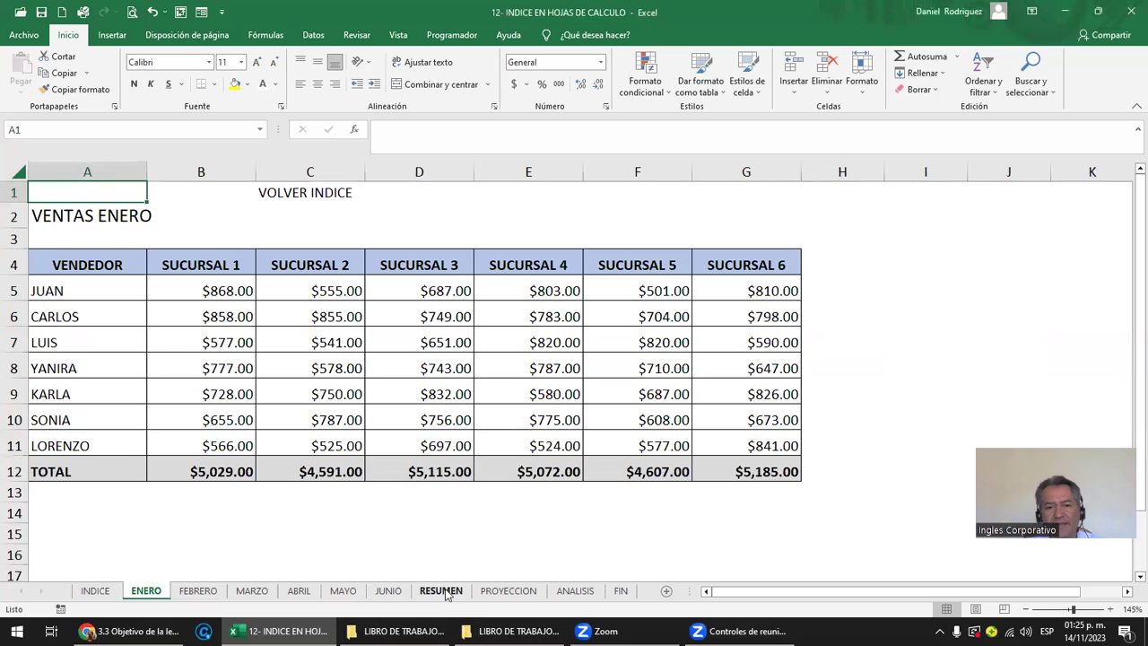
left_click(111, 597)
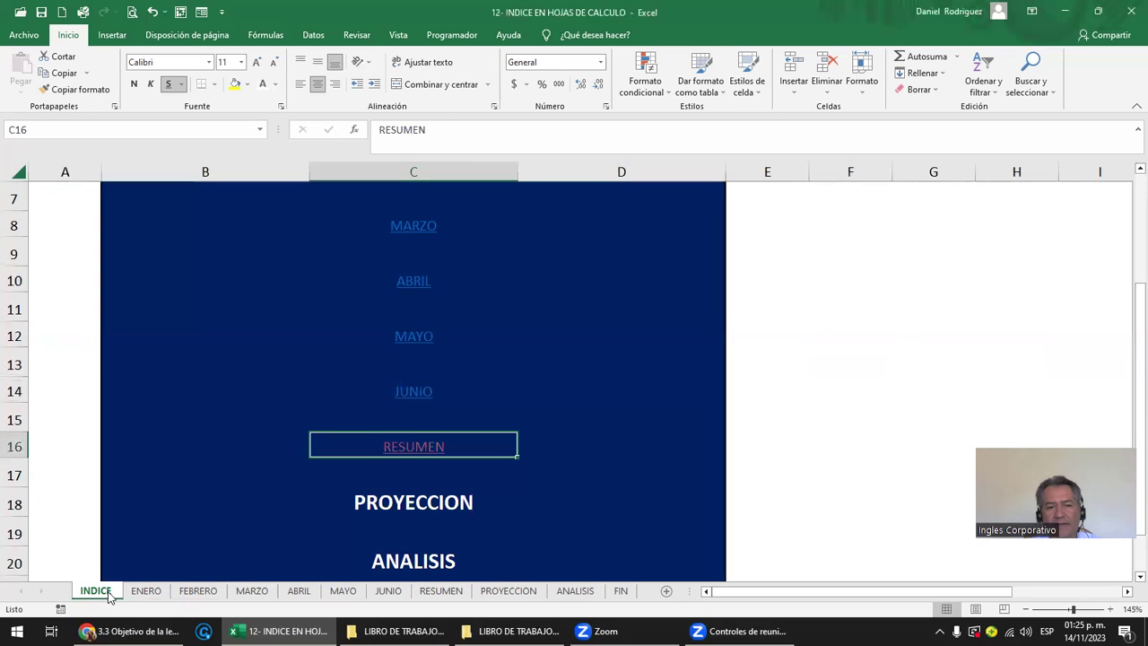
Step: Edit the RESUMEN hyperlink so it targets the RESUMEN sheet
right_click(424, 457)
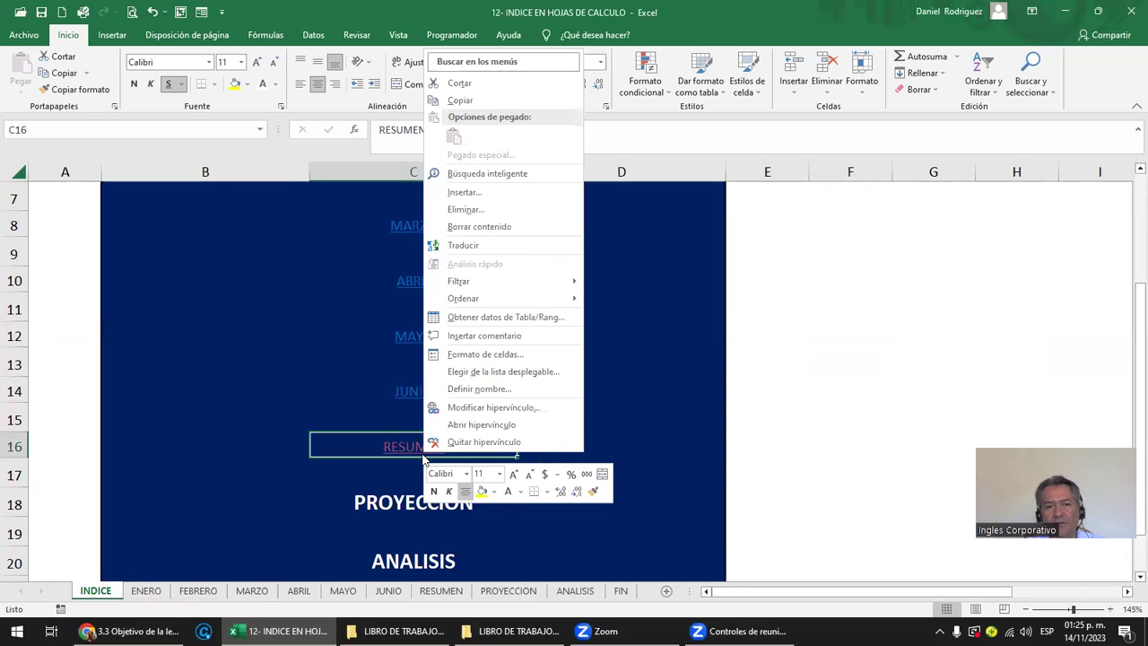
left_click(520, 412)
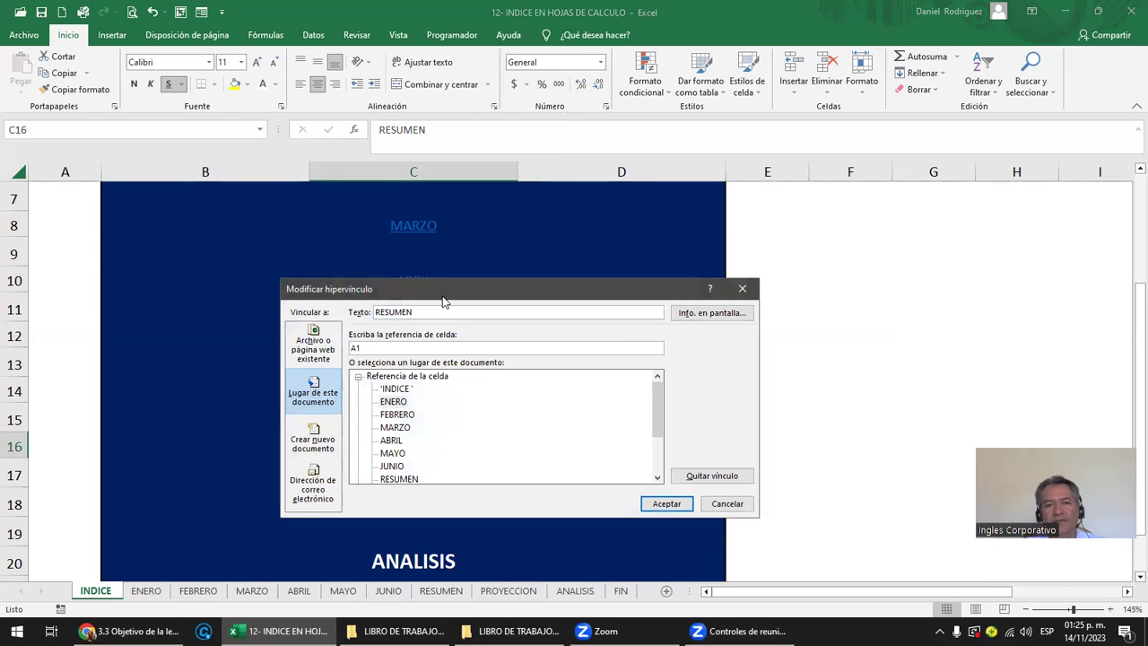
left_click_drag(445, 296, 545, 238)
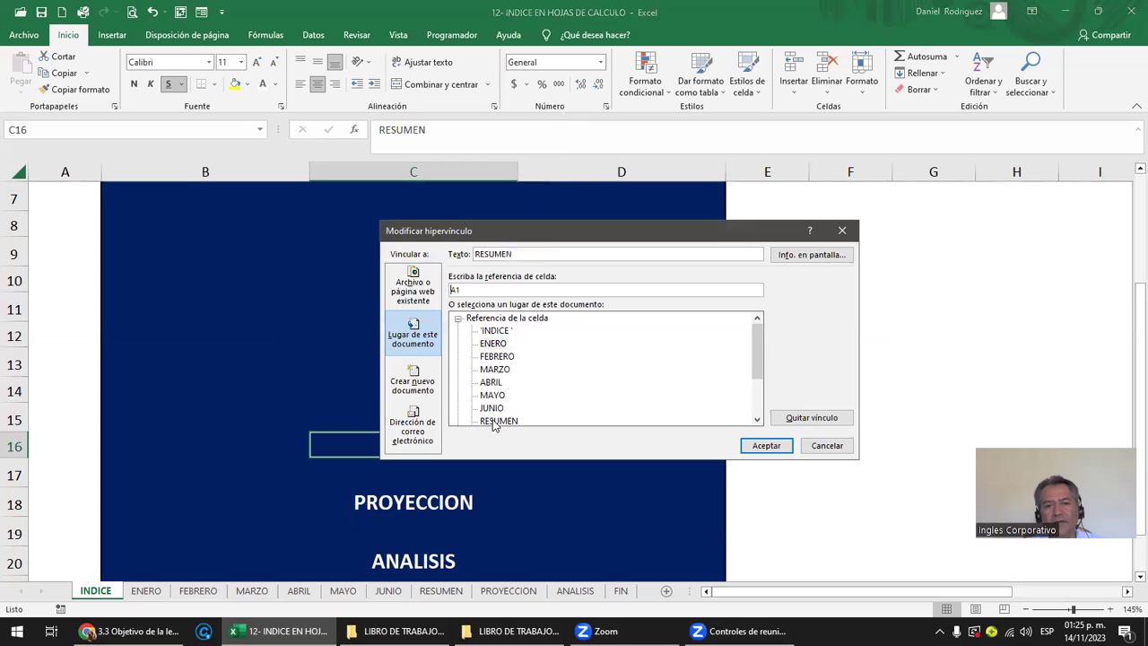
left_click(494, 421)
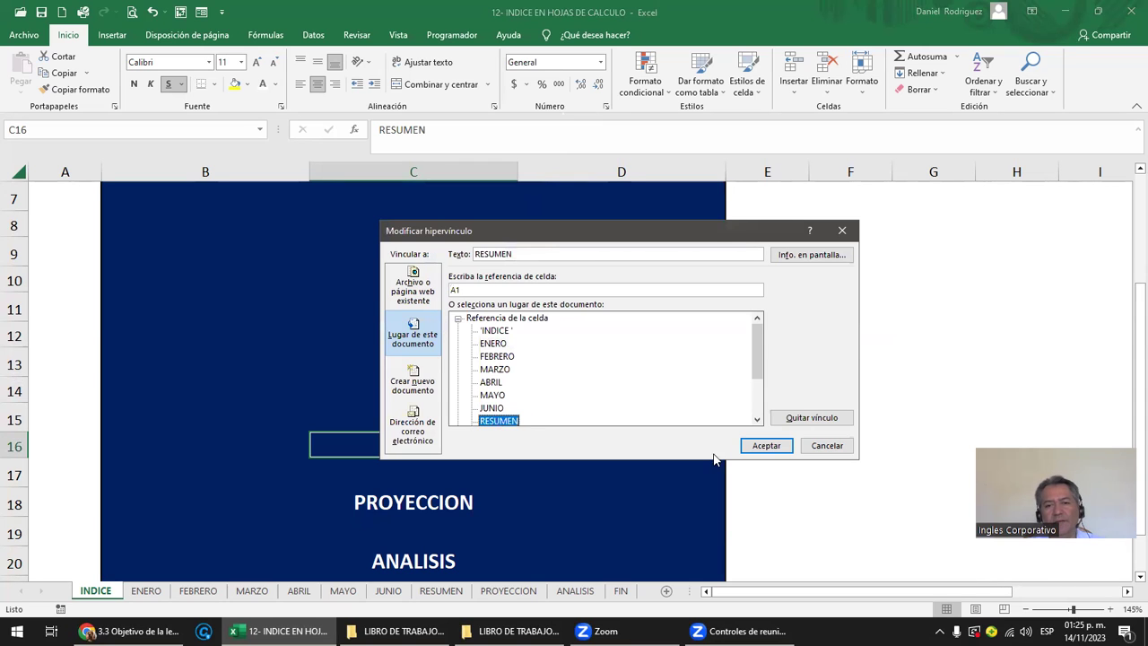
left_click(759, 445)
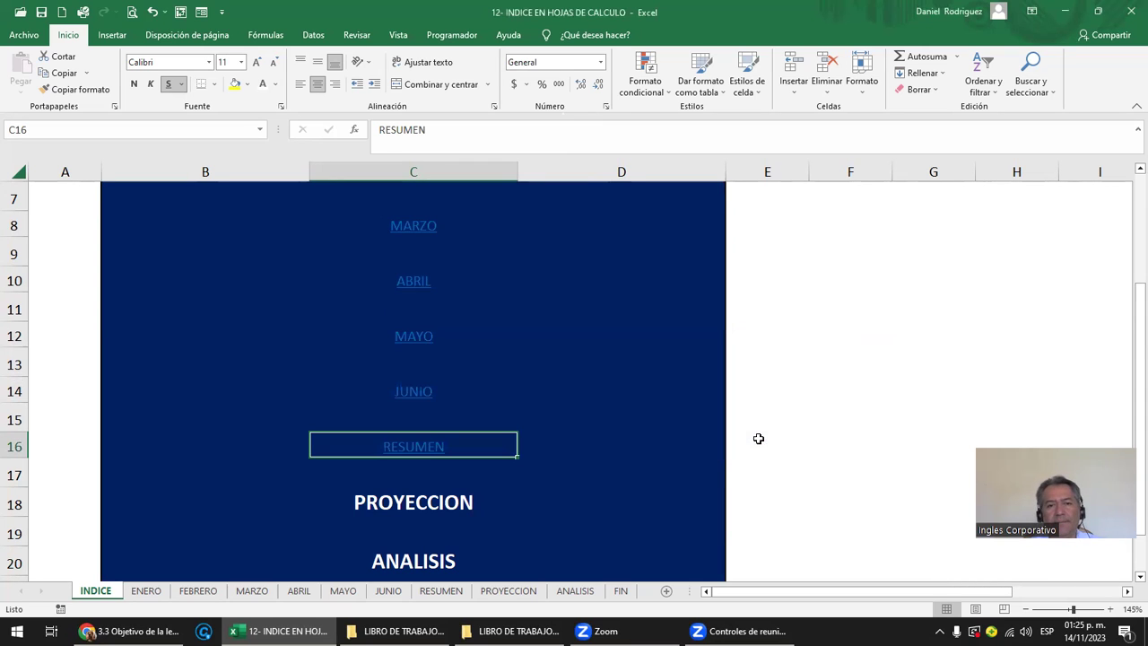
Step: Enter the text RESUMEN in cell F16 as a test entry
left_click(629, 441)
left_click(784, 429)
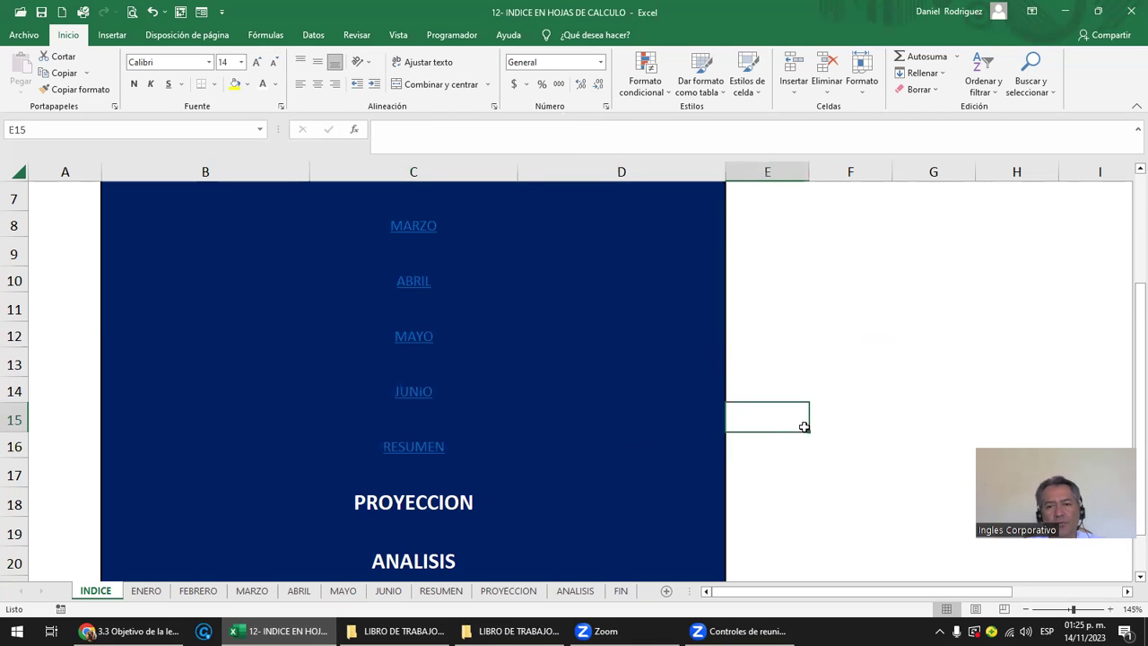
left_click(812, 448)
type("RESUMEN")
key("Return")
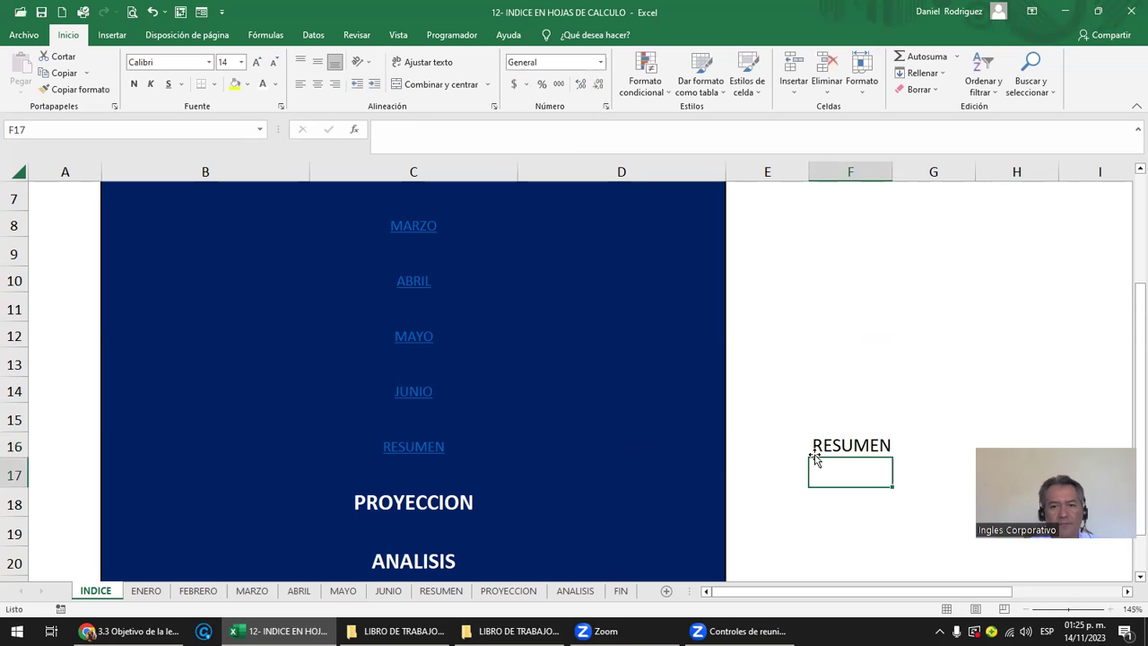
left_click(868, 444)
Step: Hyperlink the F16 RESUMEN entry to the RESUMEN sheet
right_click(868, 443)
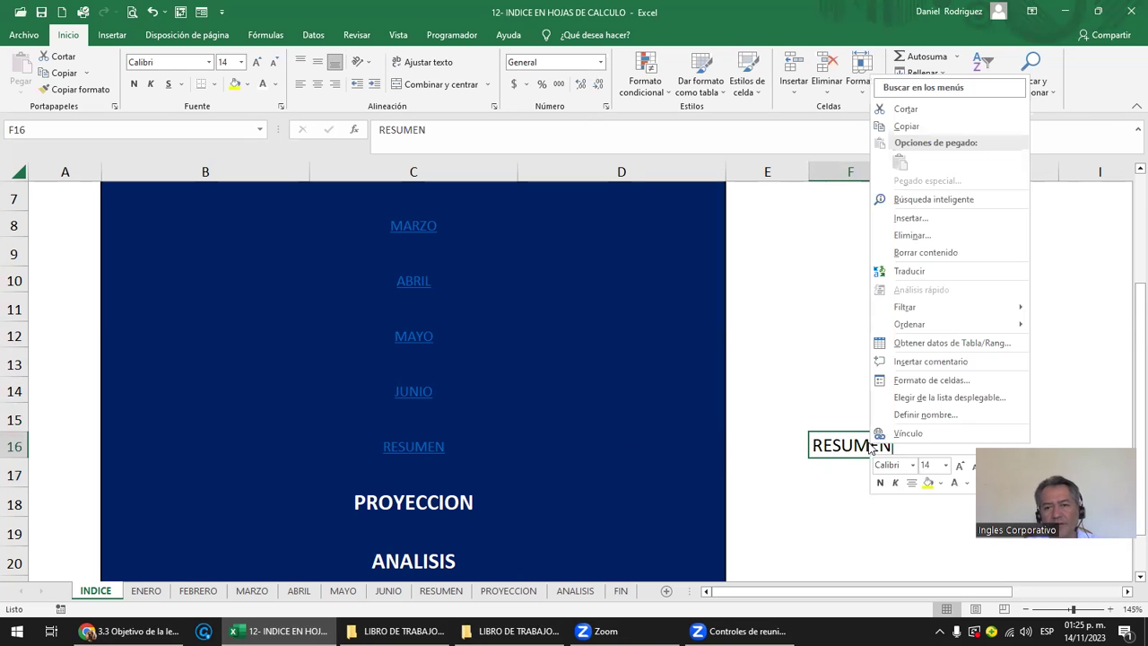
left_click(908, 433)
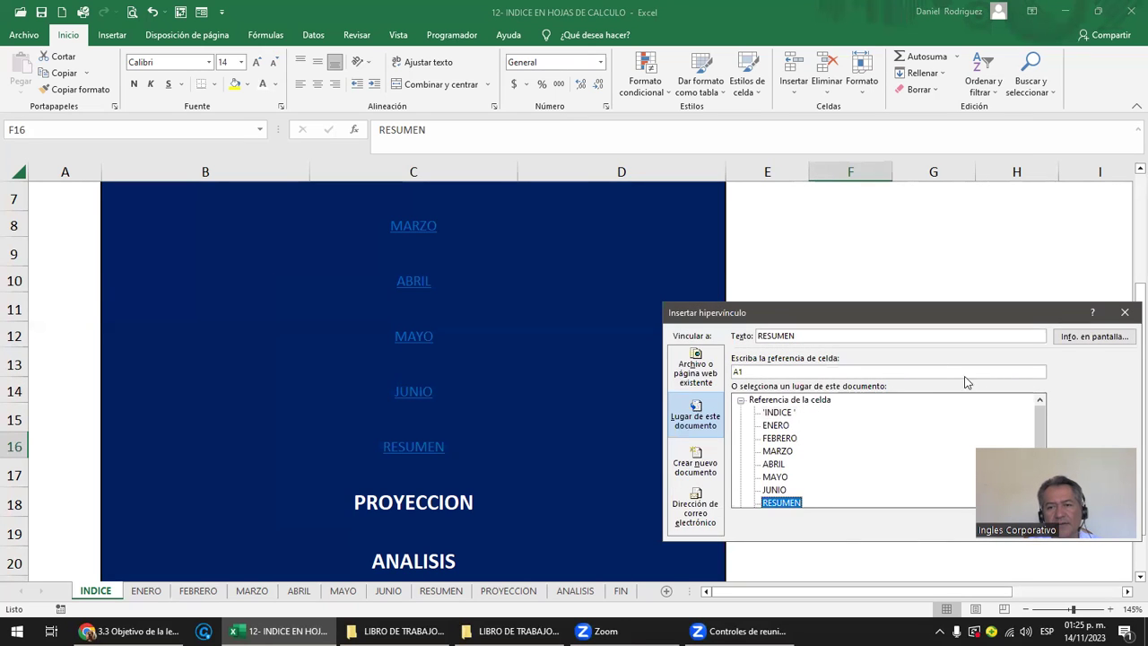
left_click_drag(1005, 313, 572, 239)
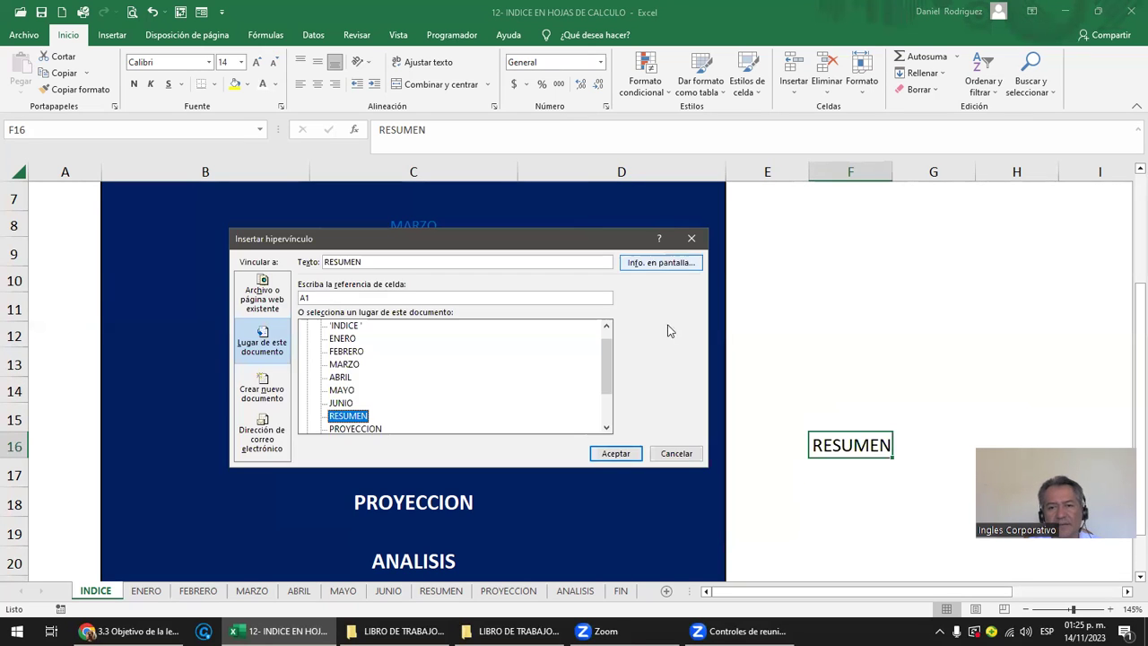
left_click(615, 454)
left_click(870, 533)
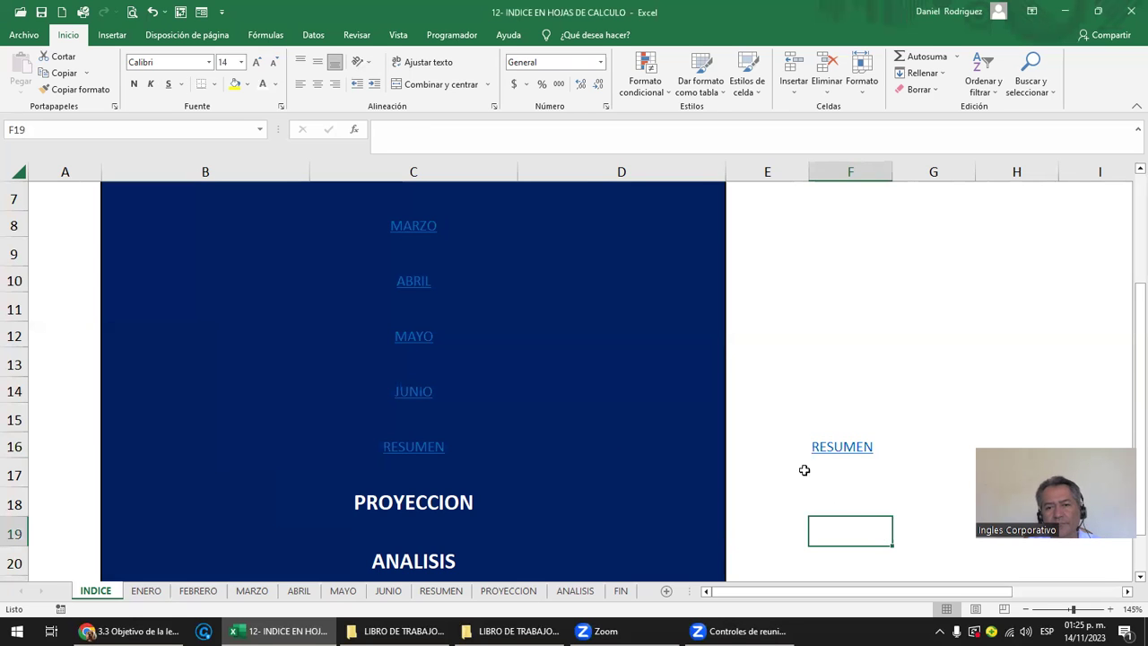
Step: Follow the F16 link to the RESUMEN sheet twice, returning to INDICE each time
left_click(852, 445)
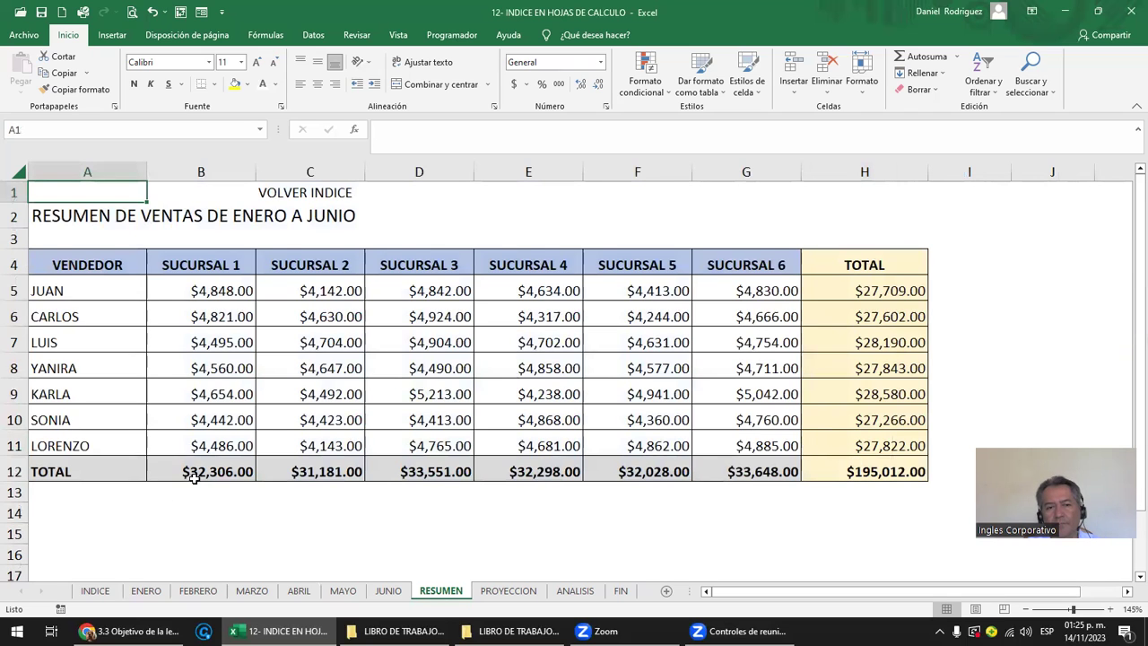
left_click(99, 591)
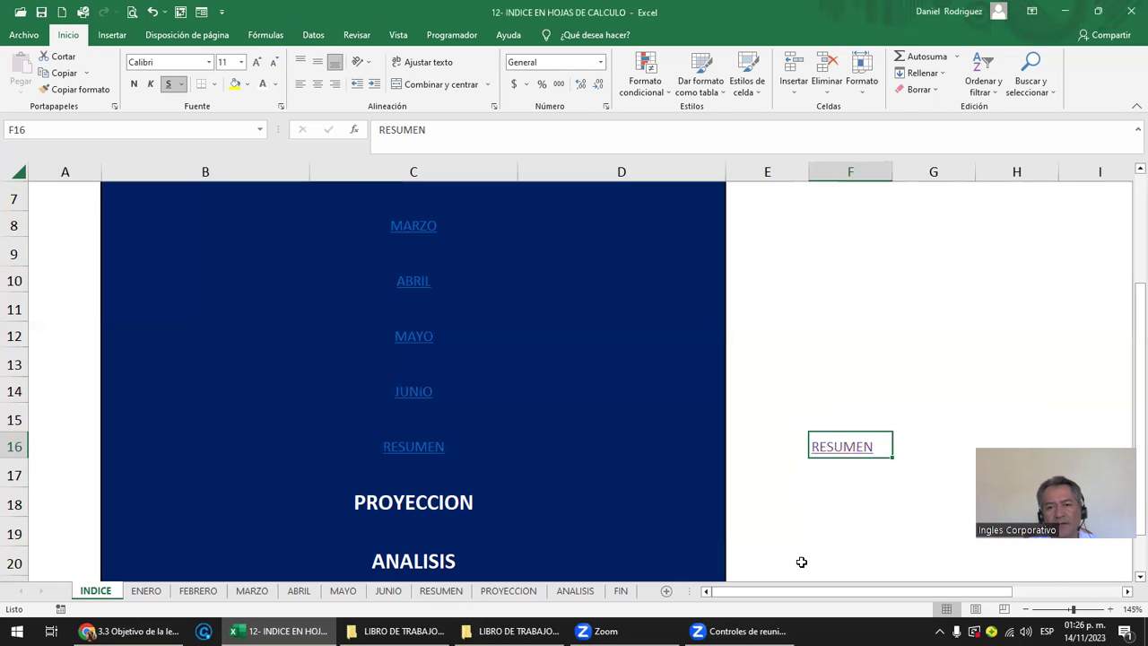
left_click(848, 504)
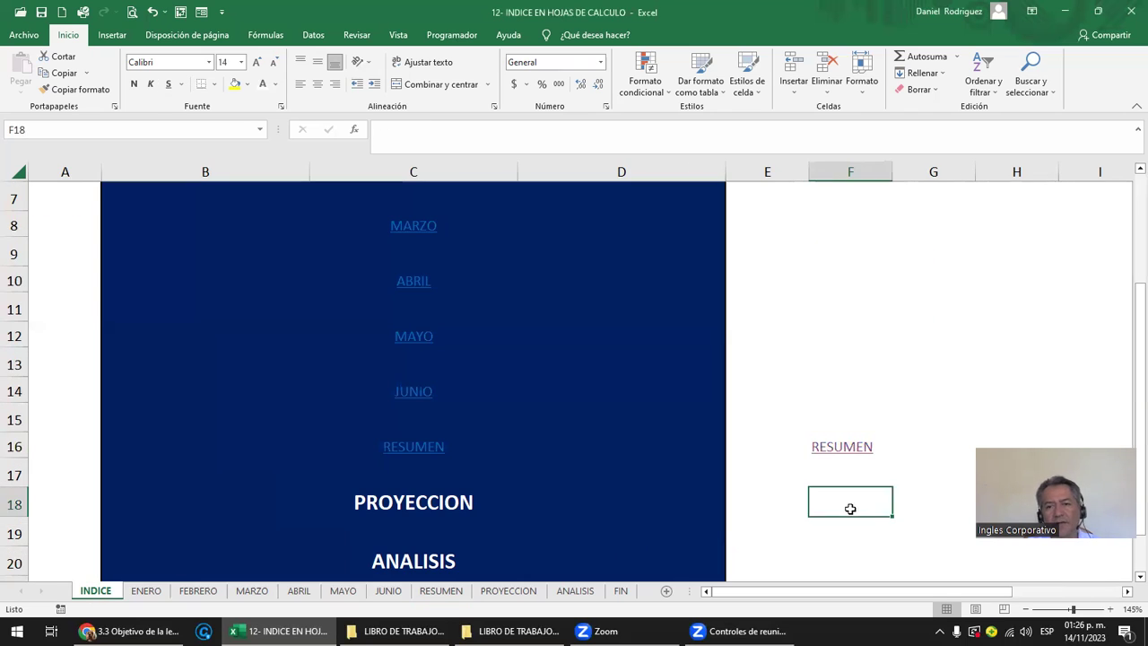
left_click(832, 456)
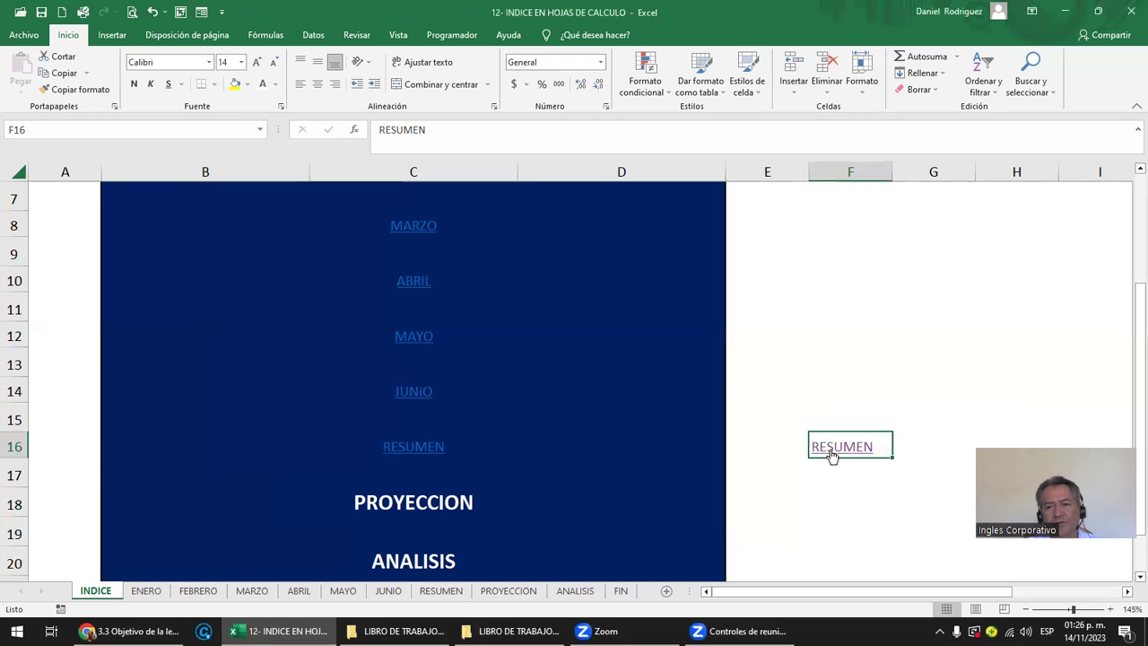
right_click(832, 456)
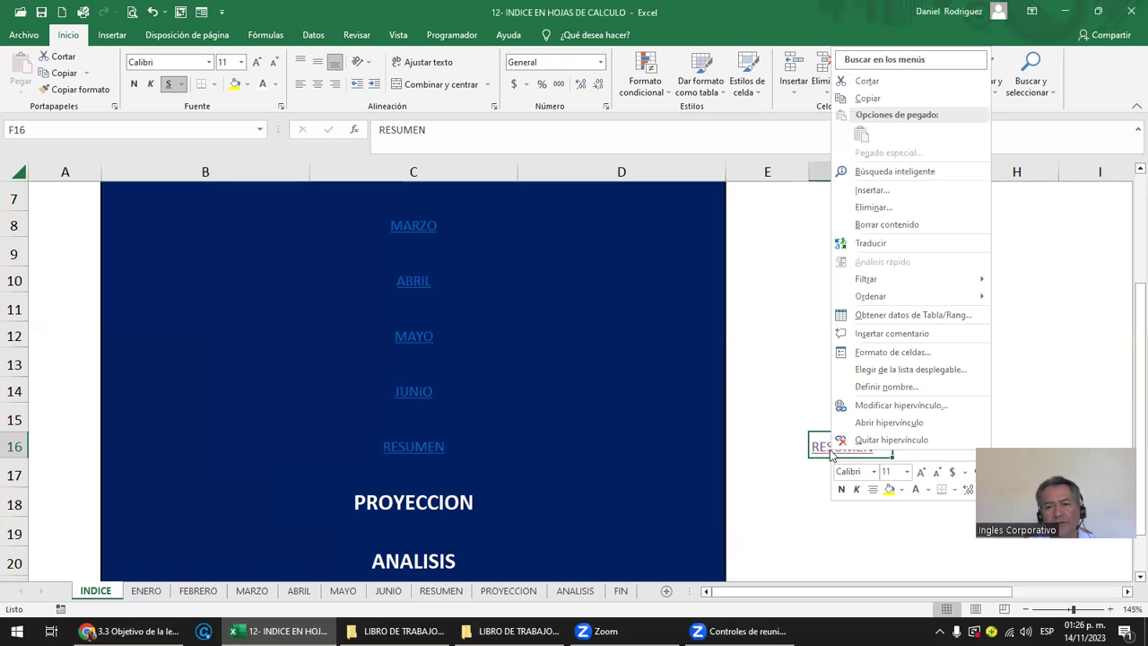
left_click(906, 422)
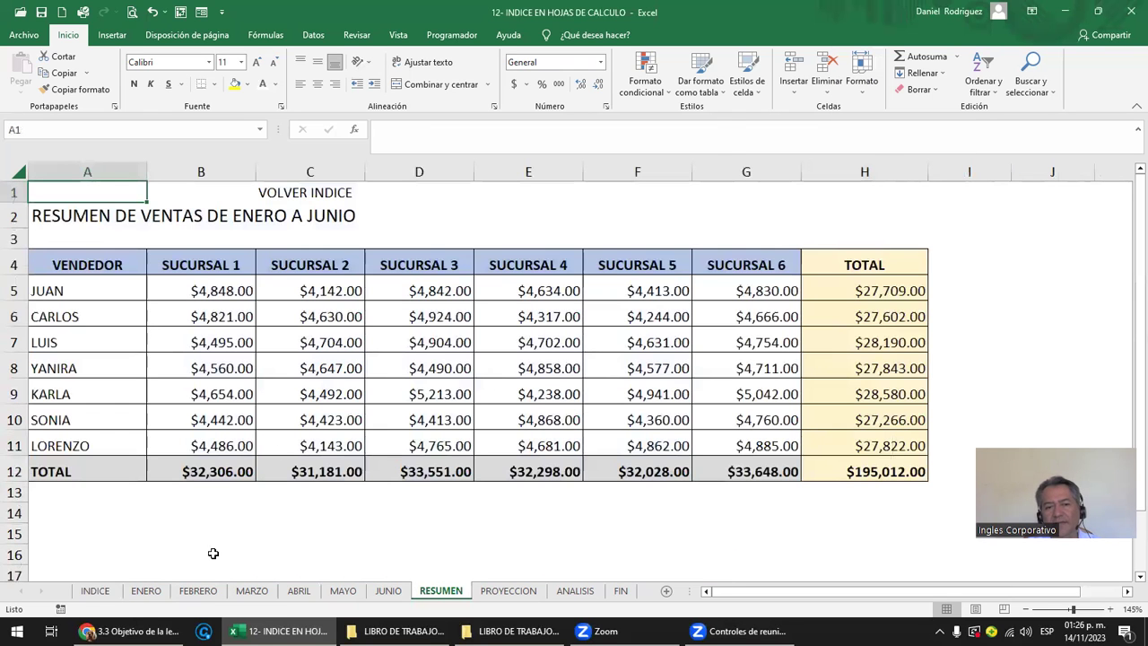
left_click(95, 591)
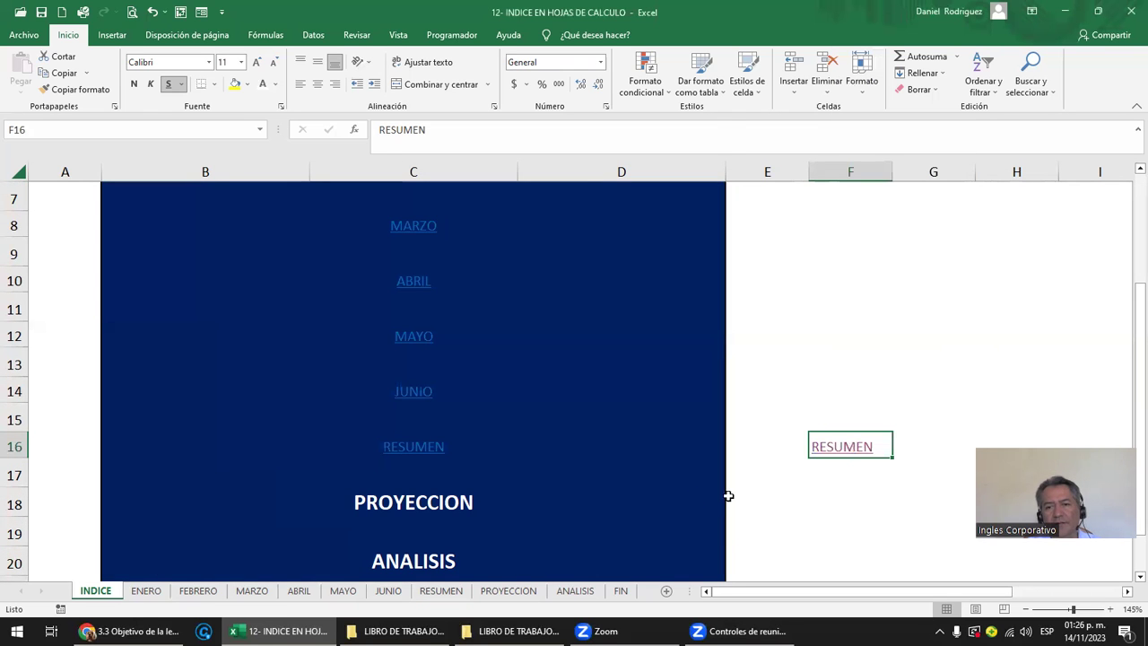
Step: Review the F16 link's settings in the link editor and close it unchanged
right_click(828, 448)
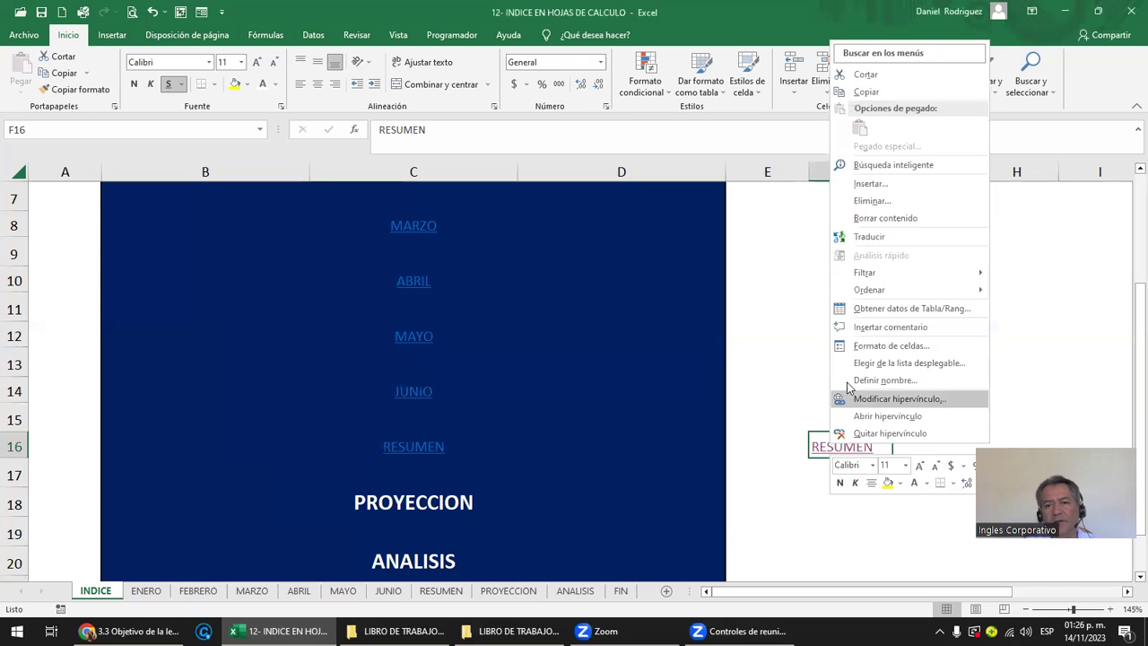
left_click(849, 401)
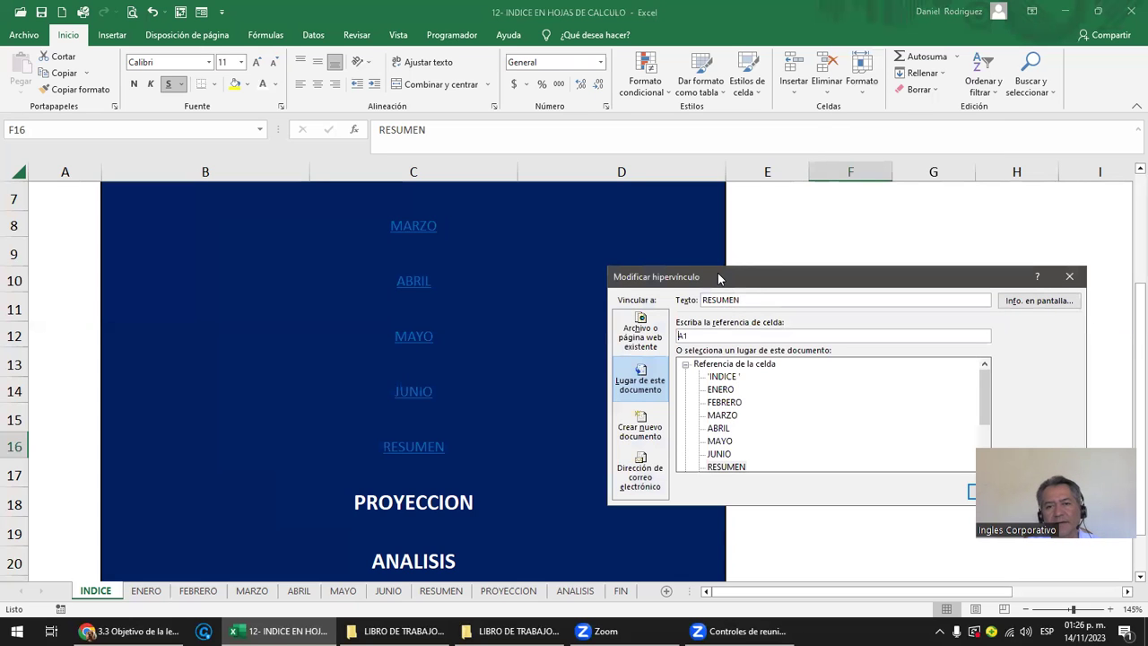
left_click_drag(718, 279, 356, 237)
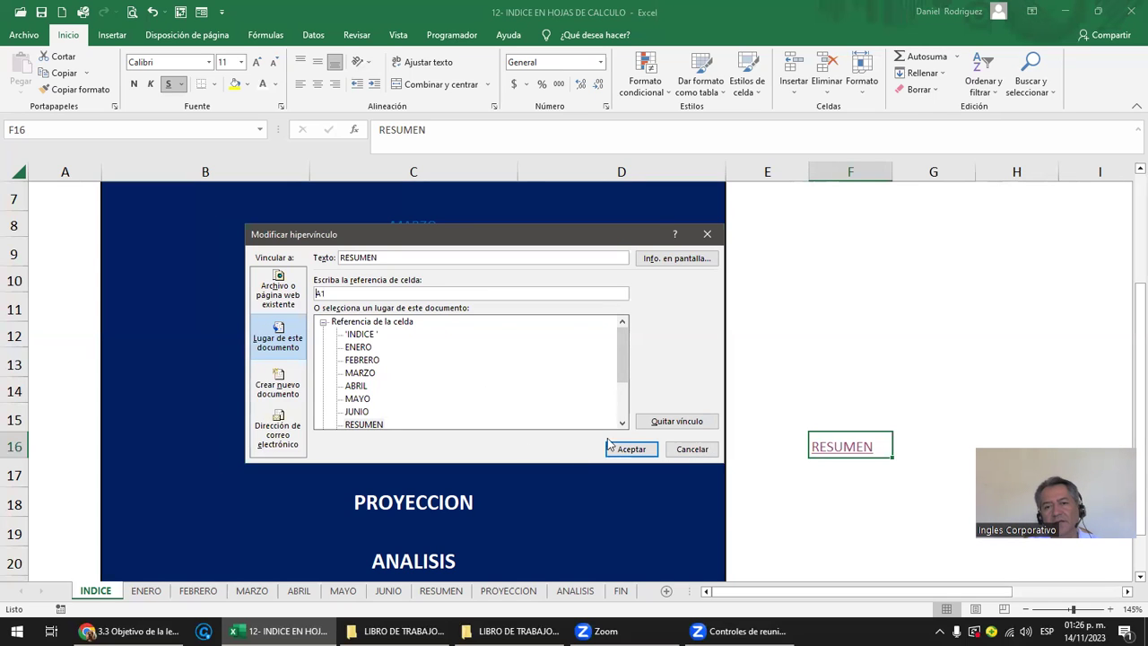
left_click(691, 450)
left_click(865, 502)
right_click(866, 504)
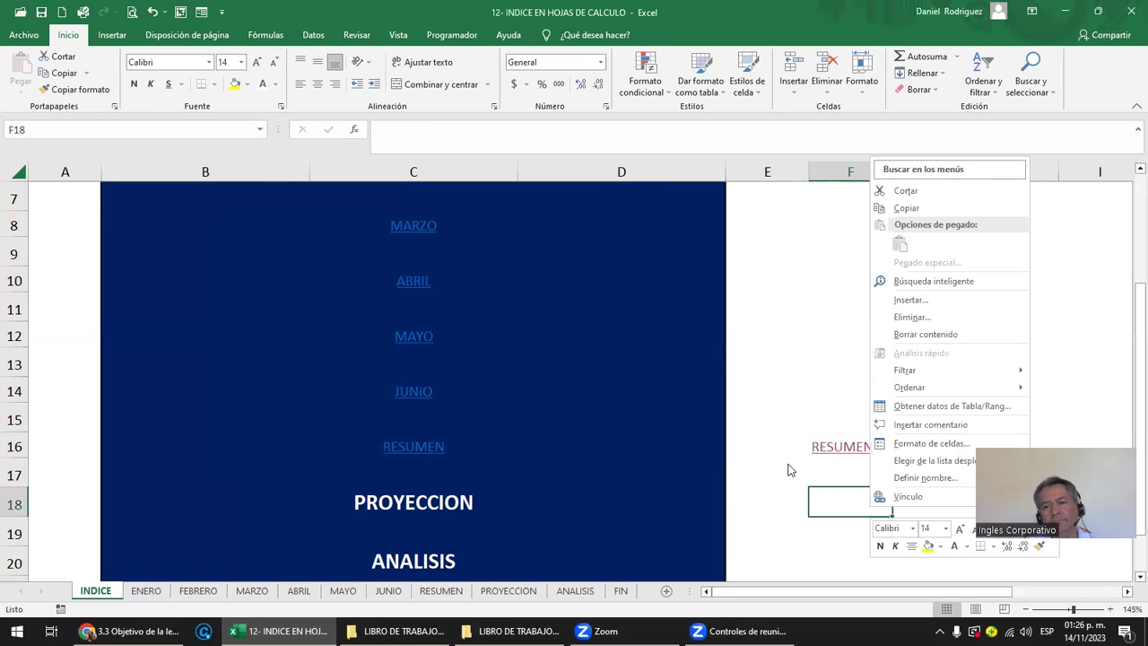
right_click(829, 448)
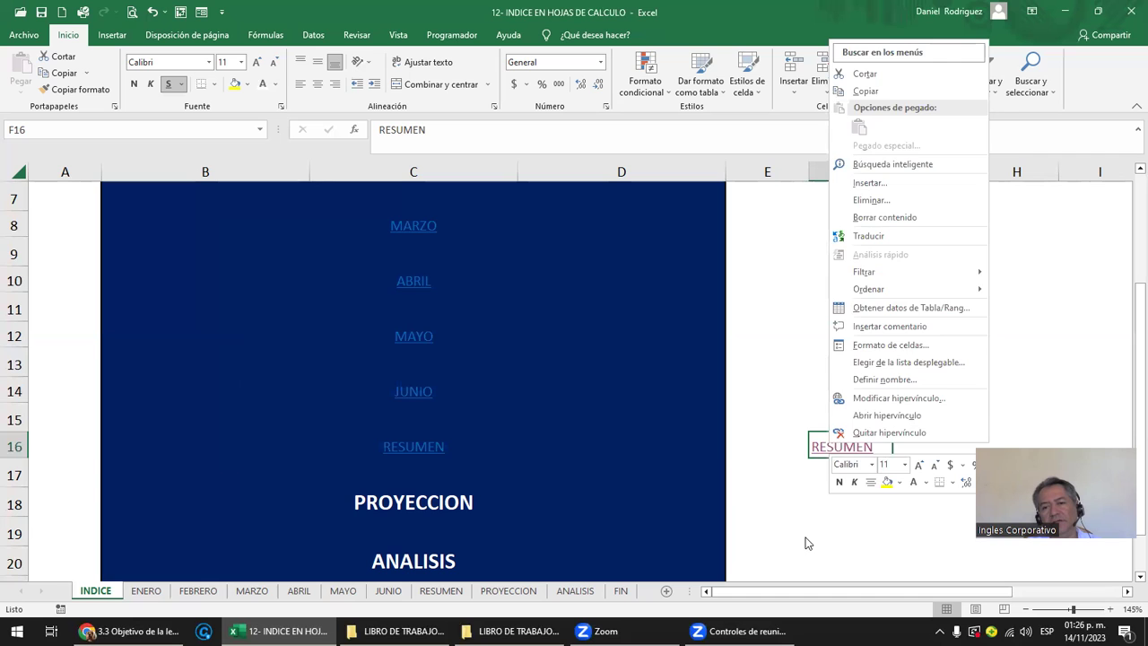
Step: Test the F16 link, delete F16's contents, then undo to restore the link
key("Escape")
left_click(863, 494)
left_click(883, 446)
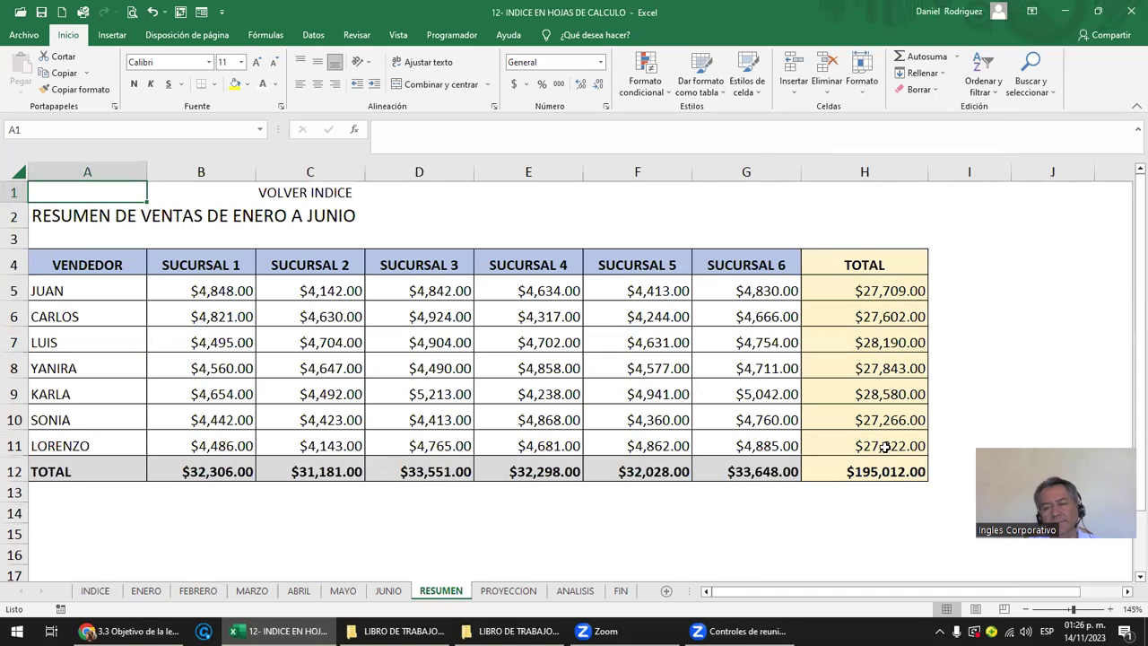
left_click(95, 590)
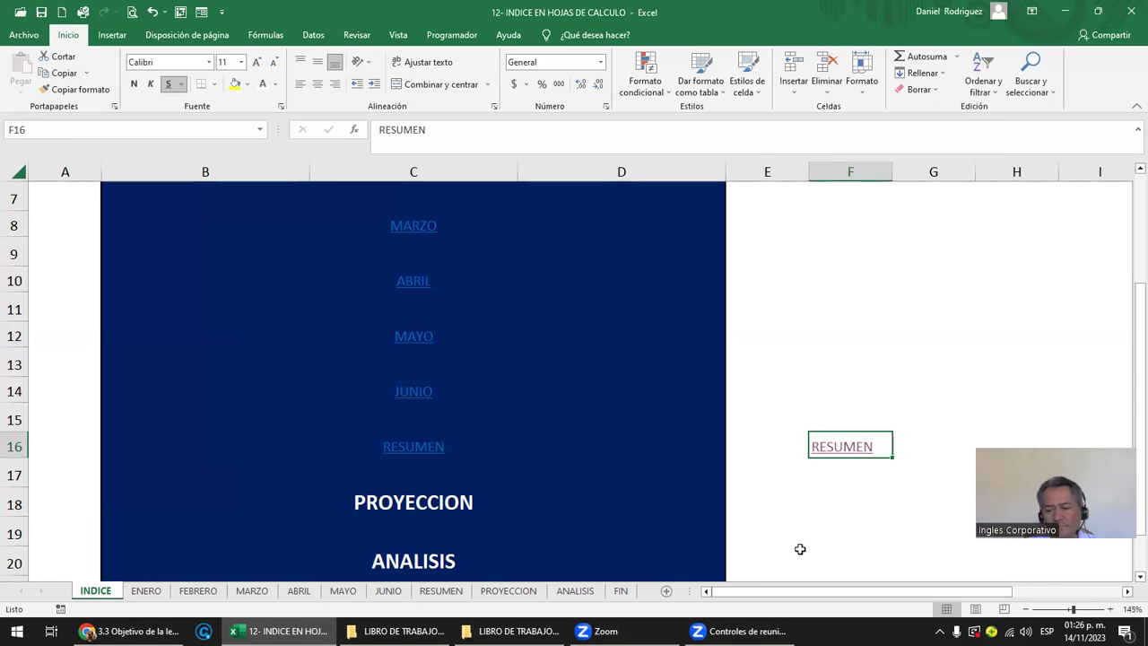
key("Delete")
key("Return")
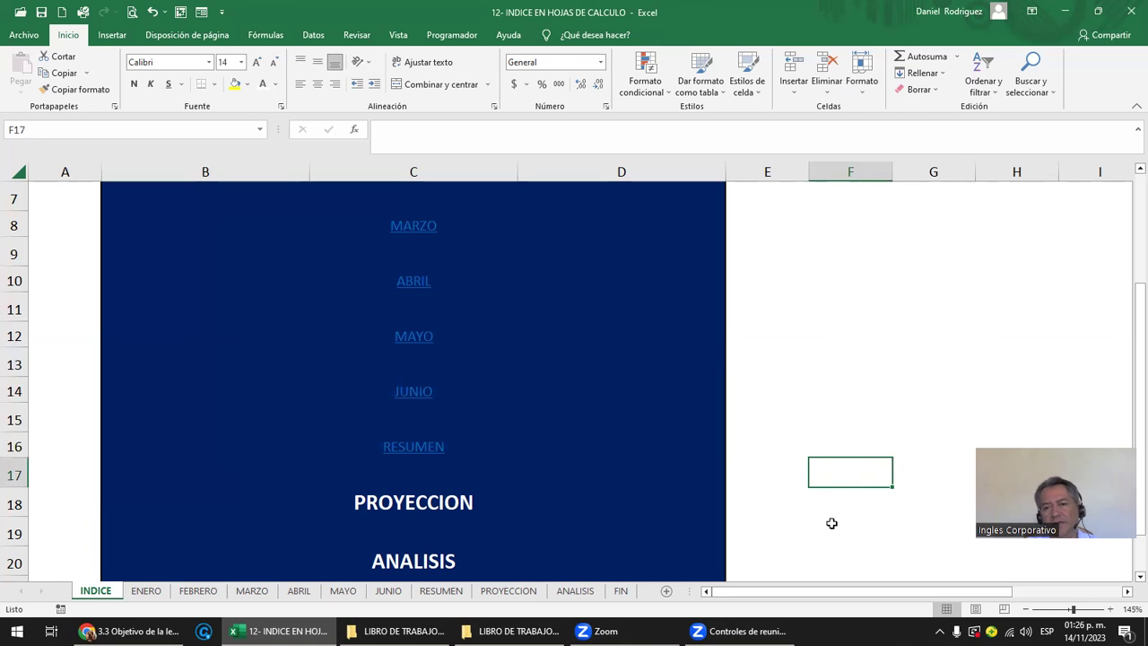
left_click(845, 441)
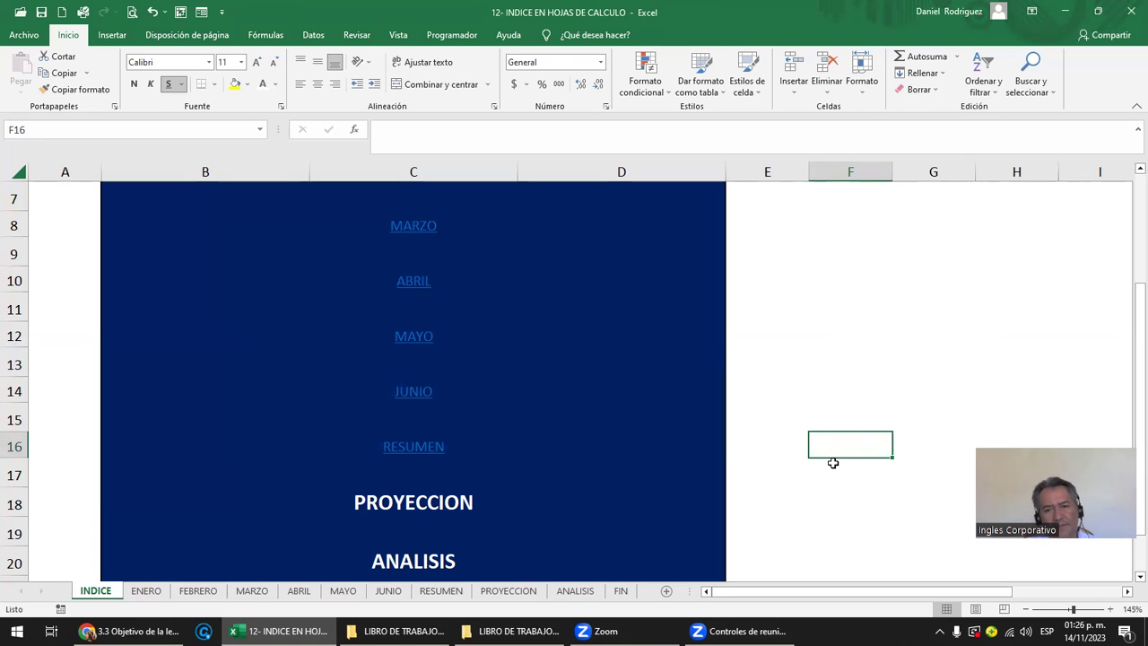
key("ctrl+z")
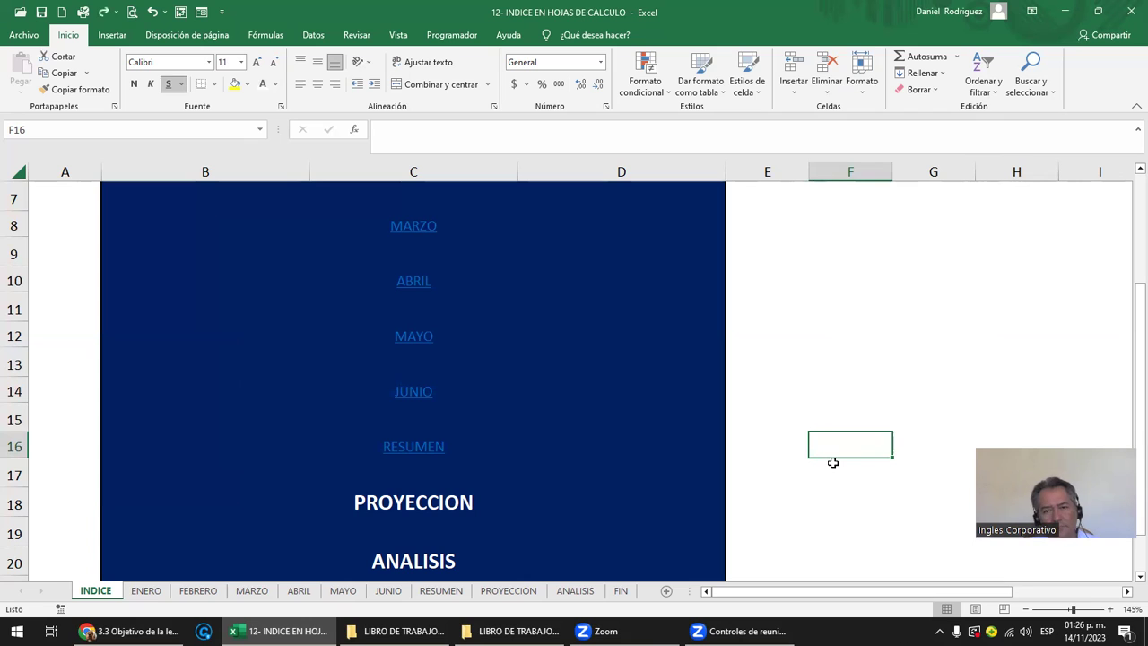
key("ctrl+z")
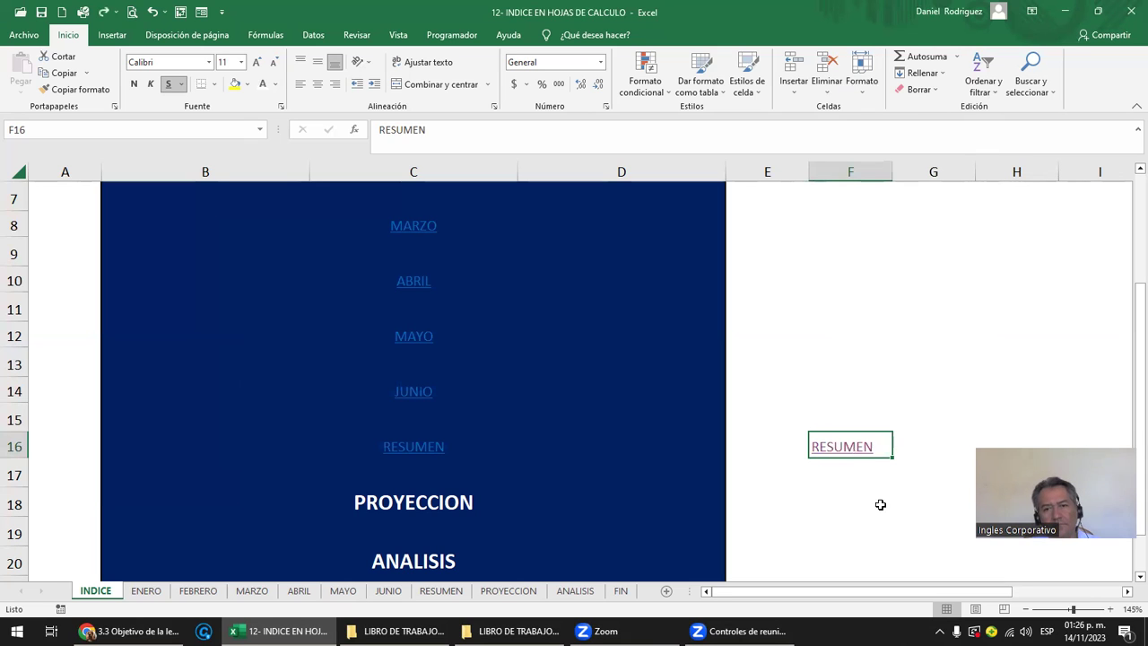
Step: Remove the hyperlink from F16 with Quitar hipervínculo, delete the text, then undo
right_click(842, 455)
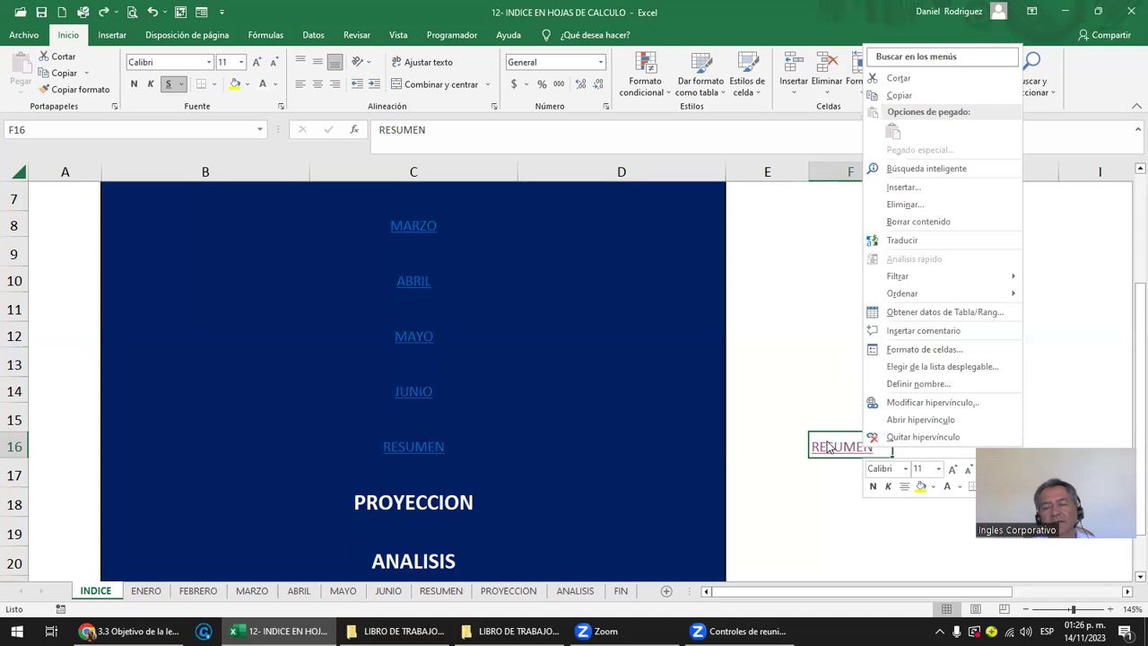
left_click(943, 439)
left_click(815, 536)
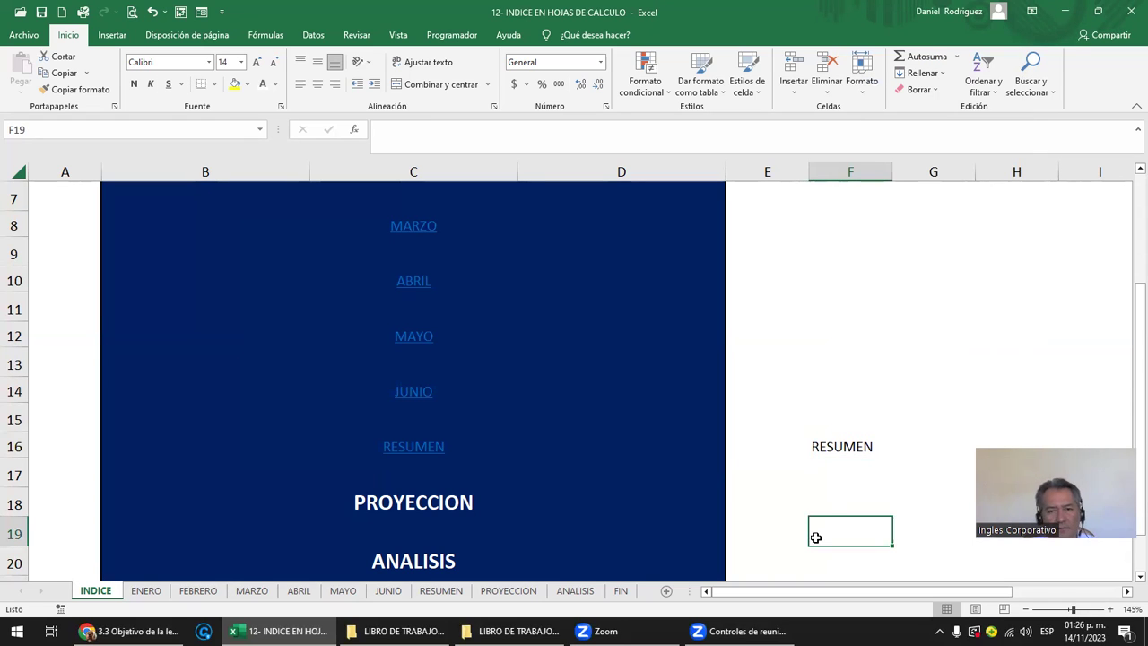
left_click(843, 448)
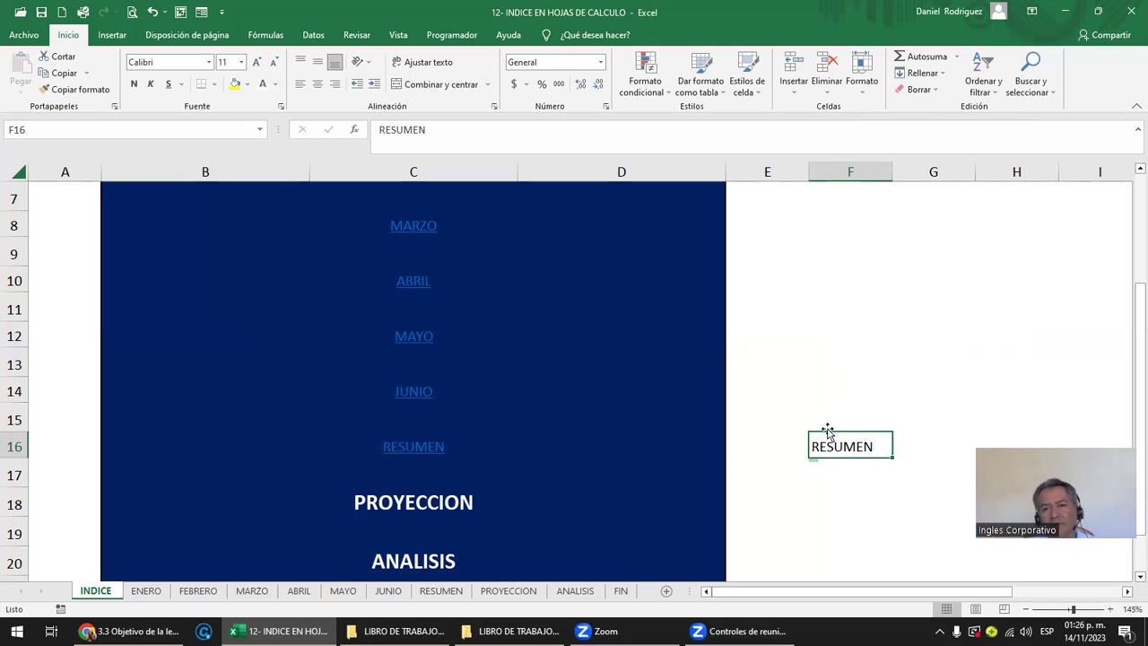
key("Delete")
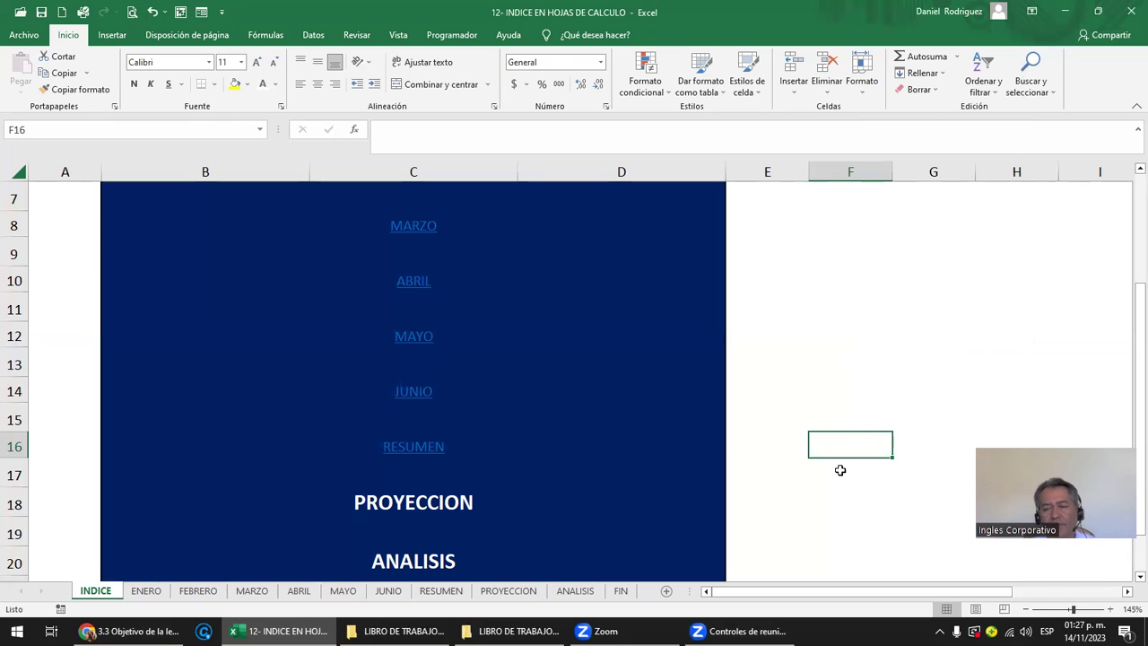
key("ctrl+z")
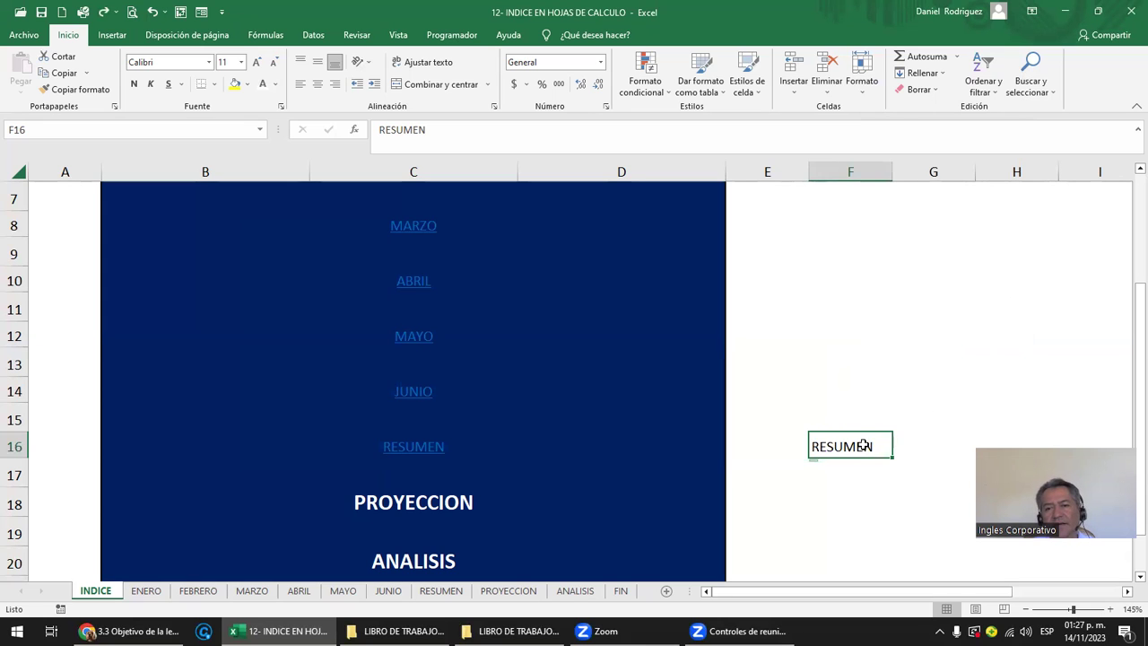
Step: Relink F16 to the RESUMEN sheet and test it, returning to INDICE
right_click(864, 445)
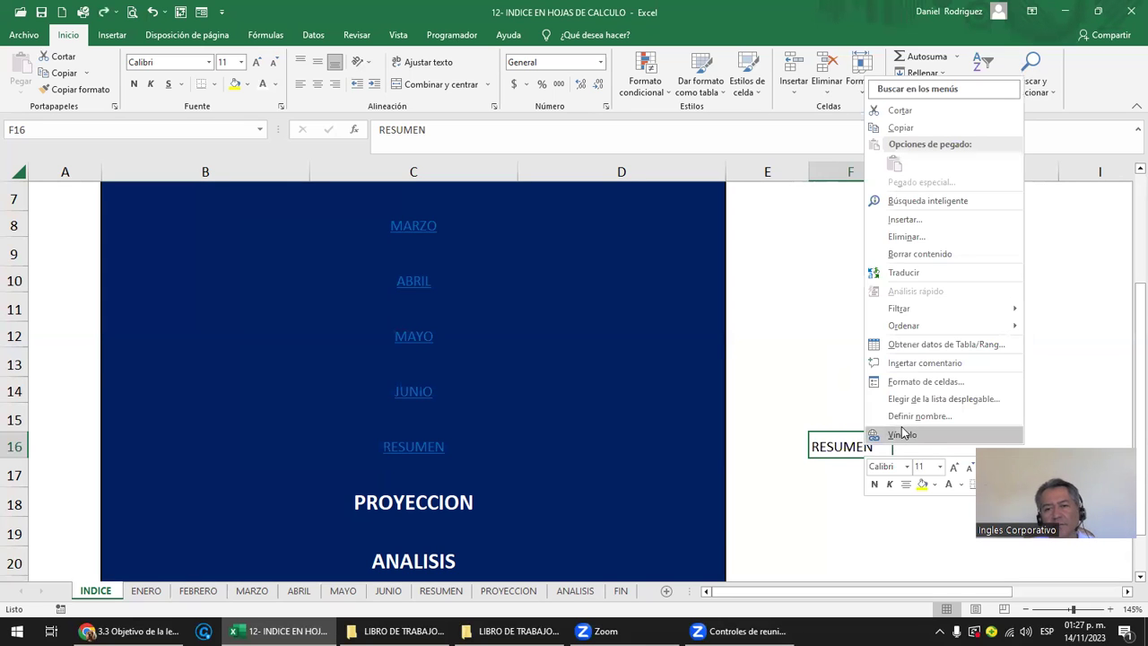
left_click(902, 434)
double_click(778, 498)
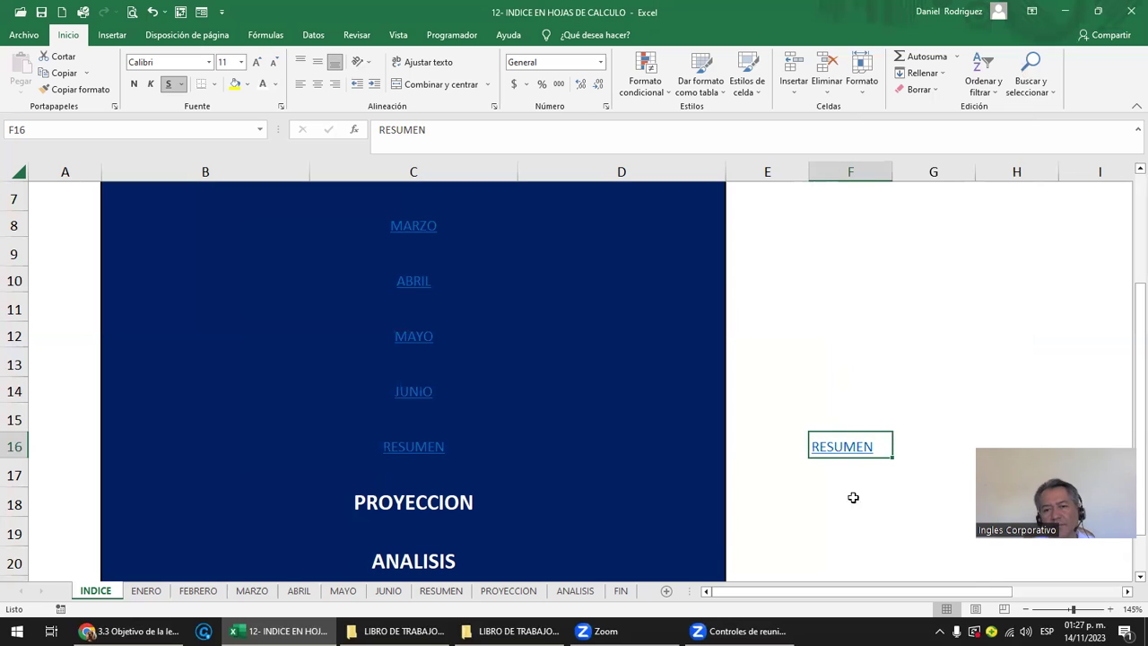
left_click(905, 567)
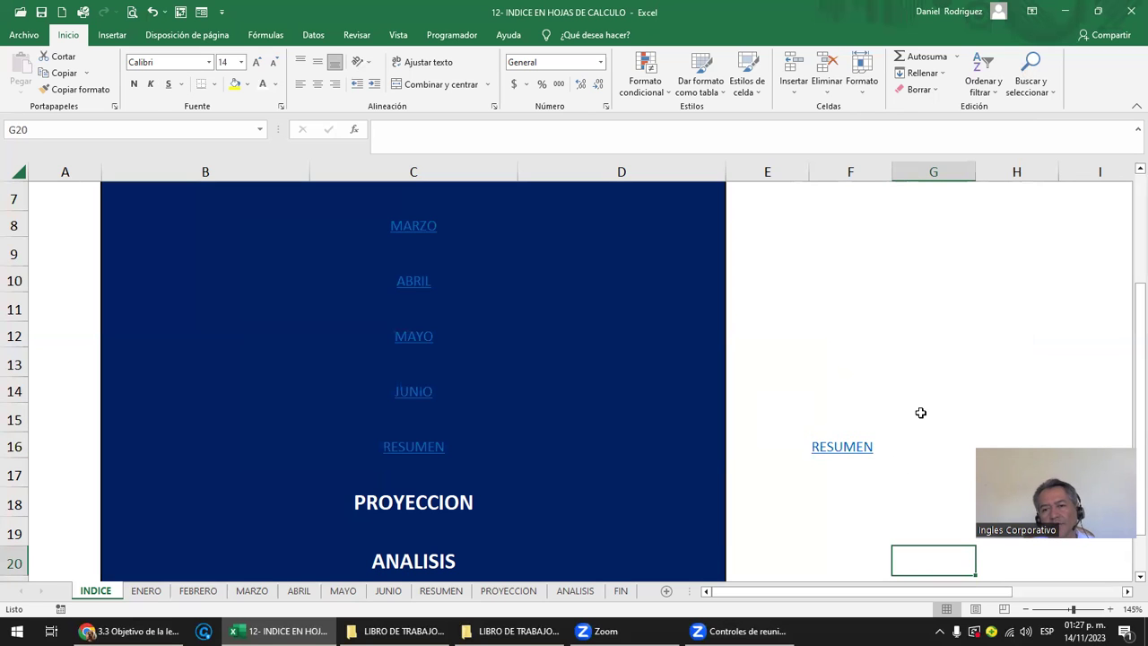
left_click(852, 446)
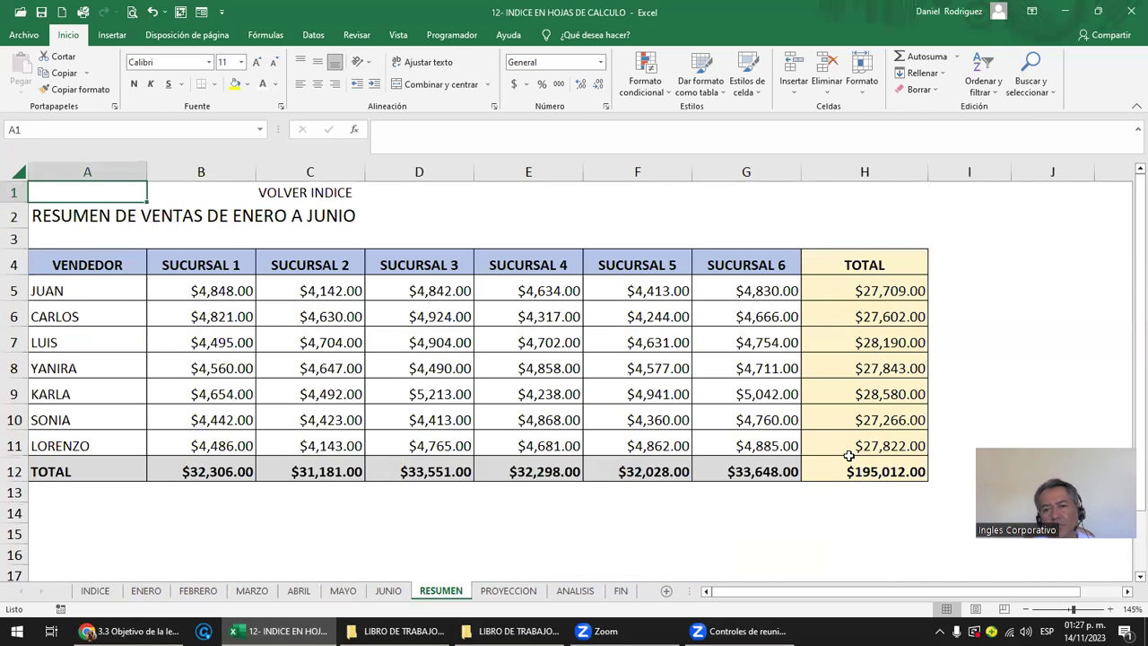
left_click(95, 590)
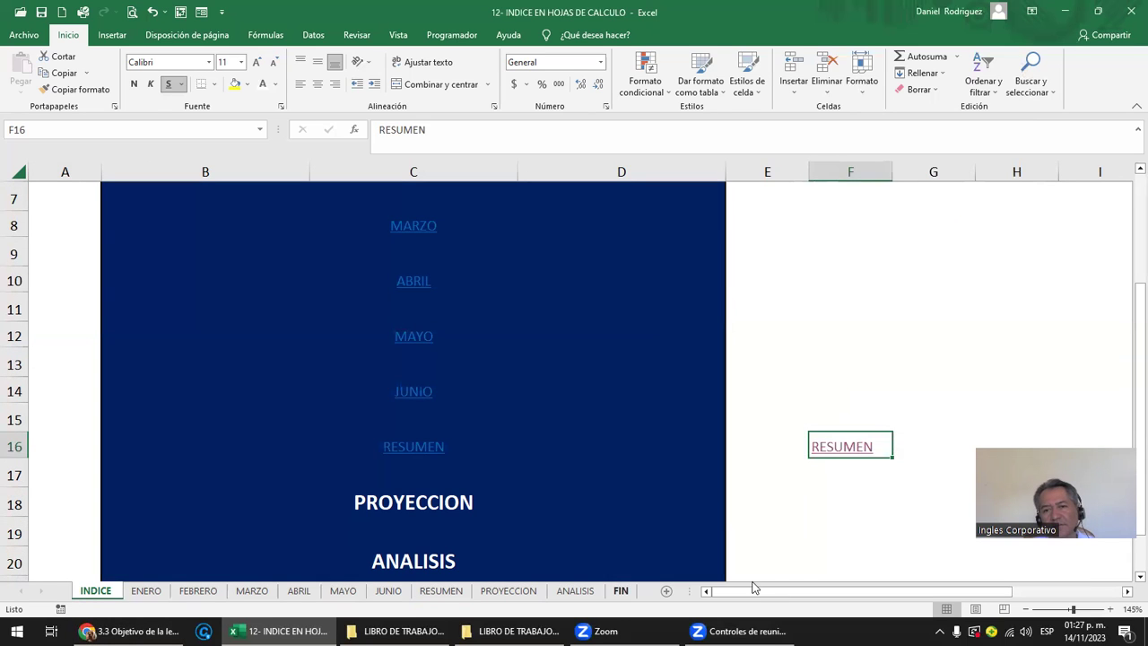
left_click(773, 578)
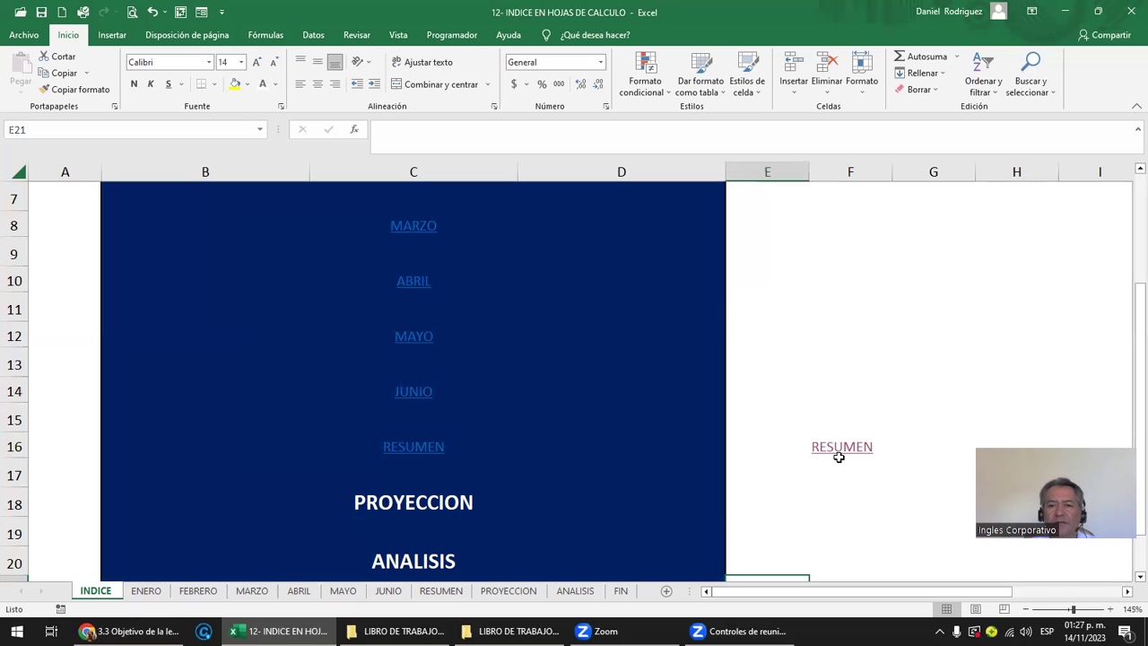
Step: Remove the F16 hyperlink again and delete RESUMEN, leaving F16 empty
right_click(829, 448)
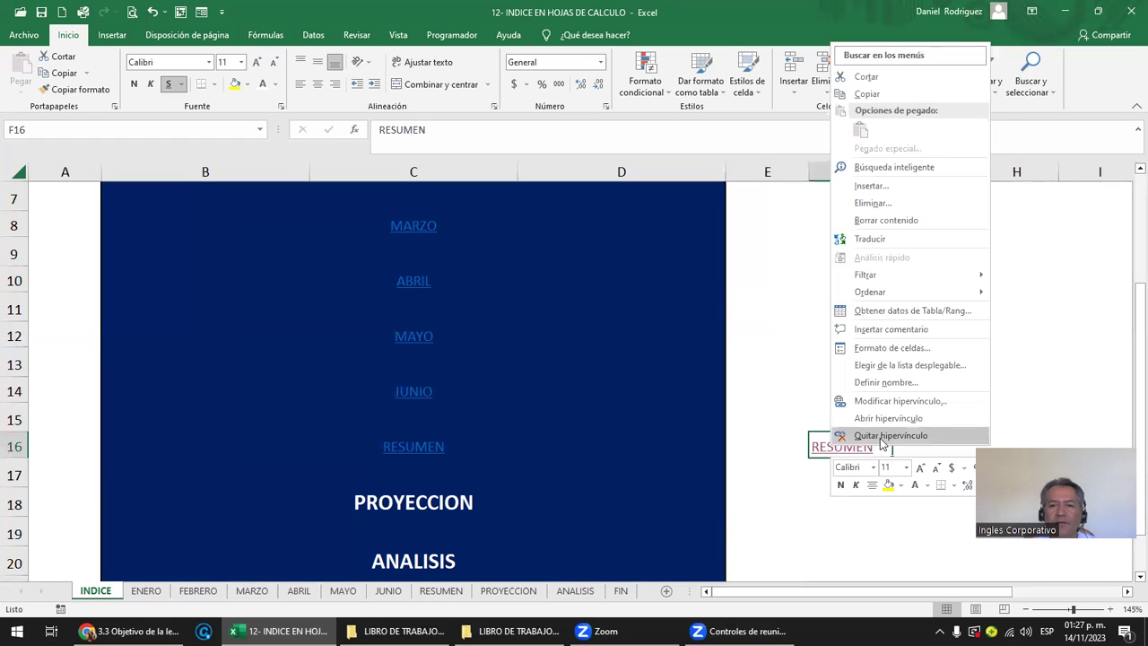
left_click(888, 435)
left_click(852, 482)
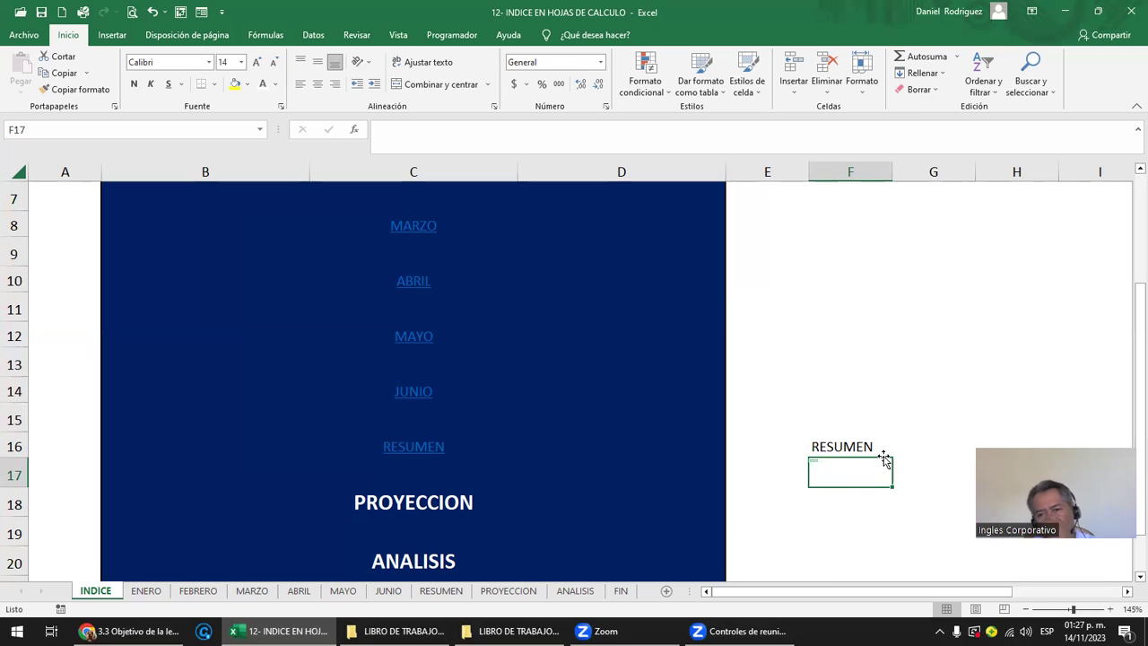
left_click(852, 532)
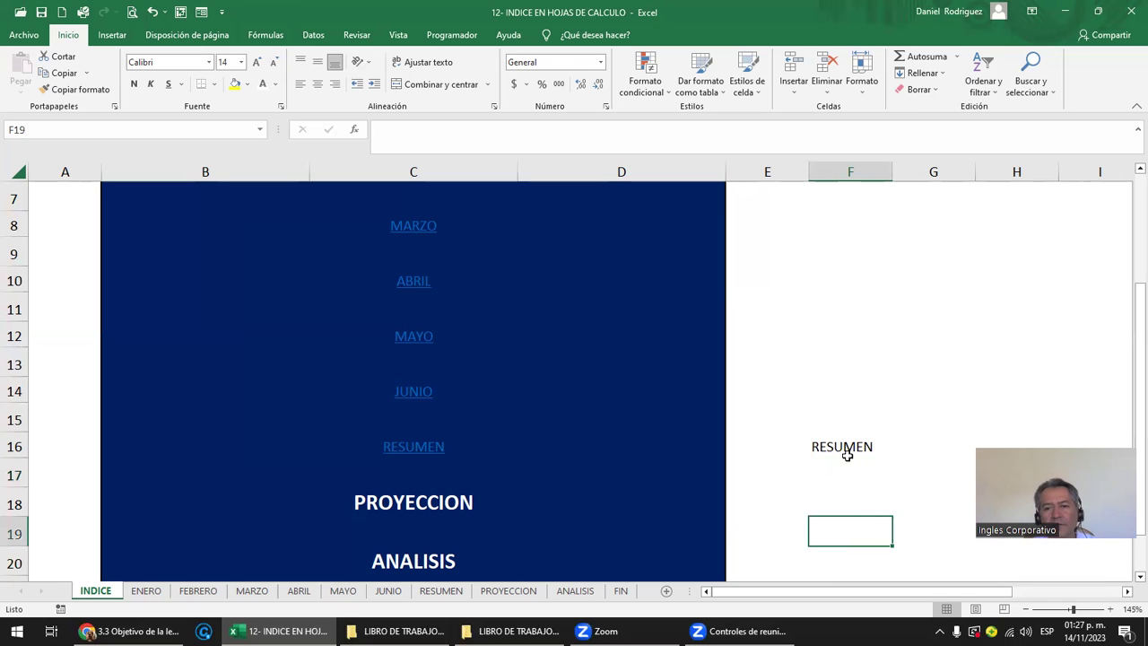
left_click(846, 454)
key("Delete")
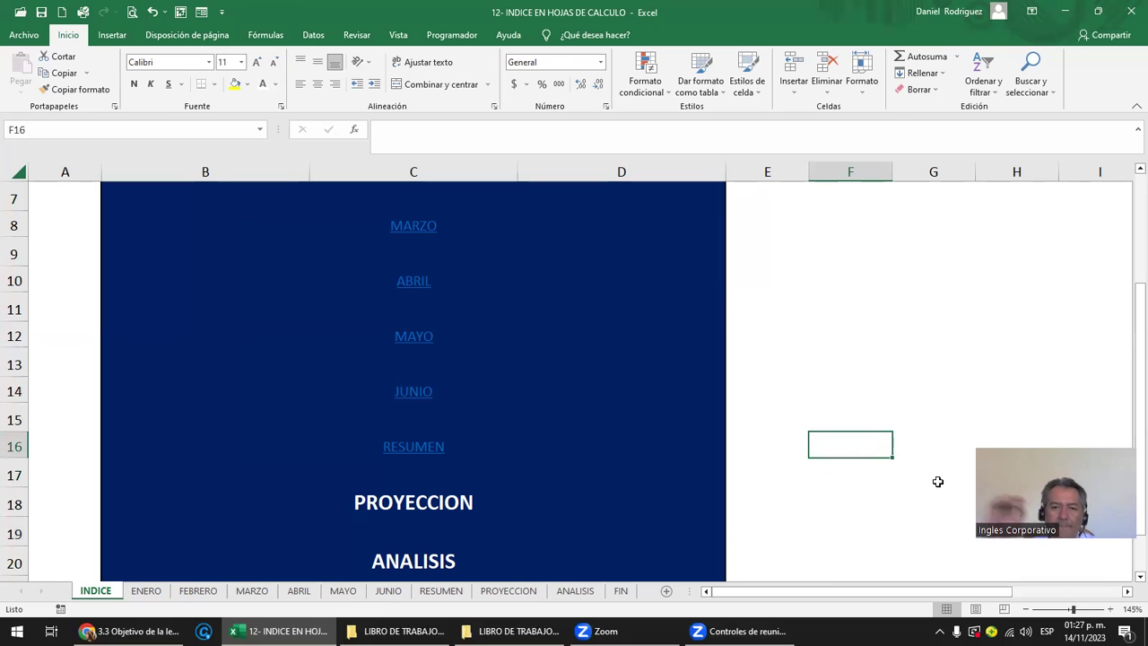
Step: Test the RESUMEN index link, then hyperlink PROYECCION in C18 to the PROYECCION sheet
left_click(413, 448)
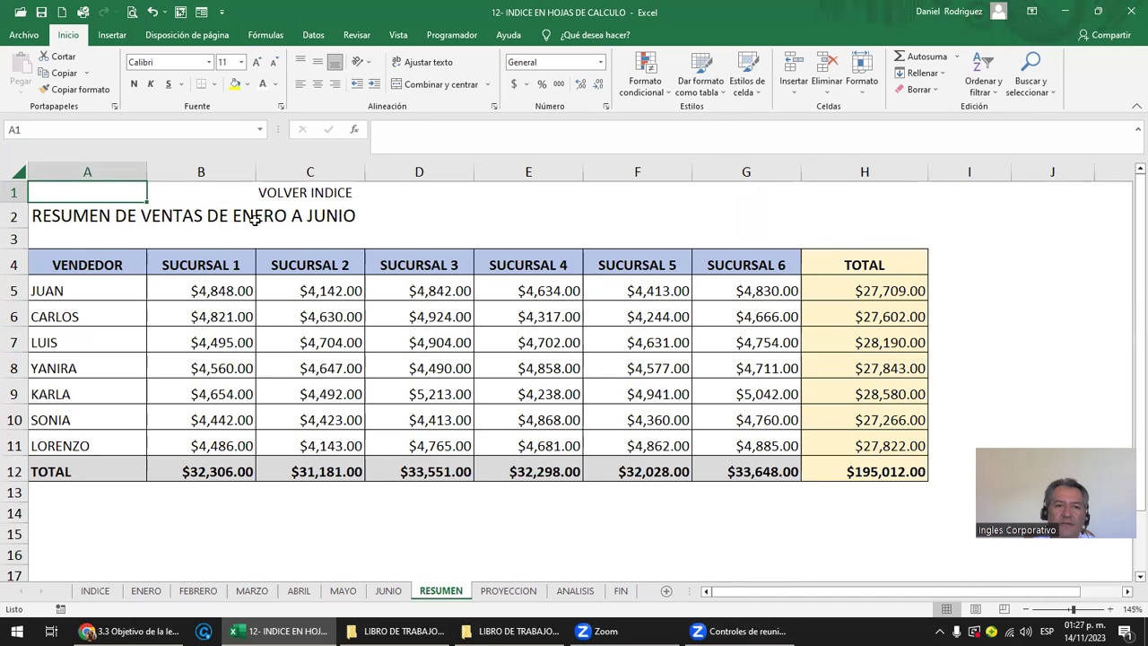
left_click(95, 591)
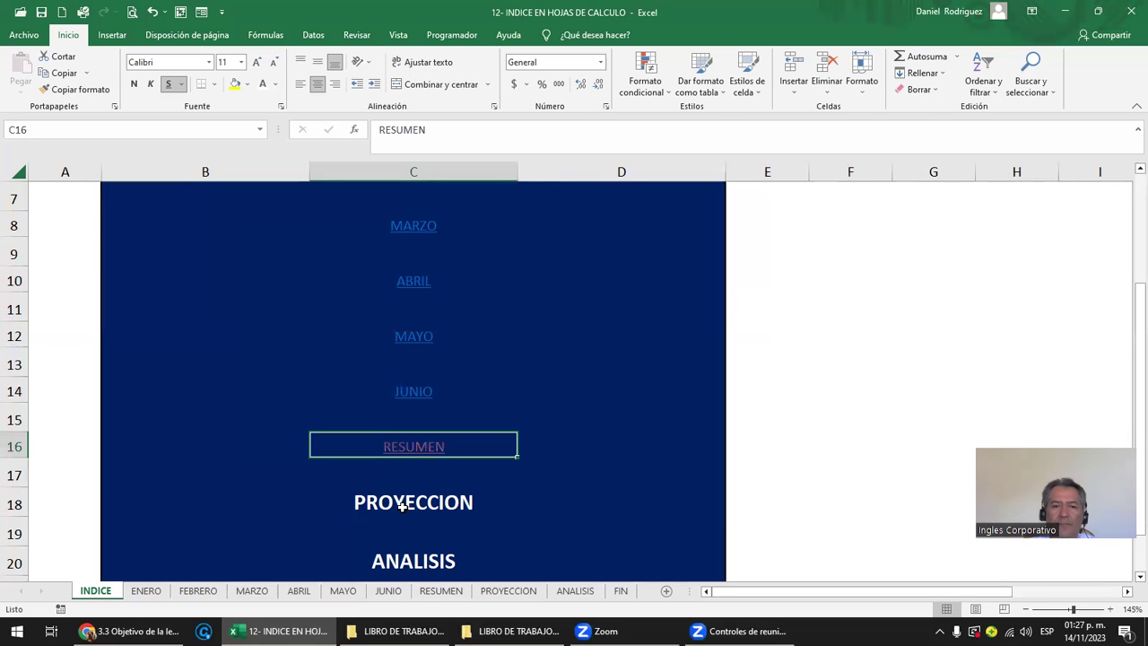
right_click(404, 509)
left_click(441, 497)
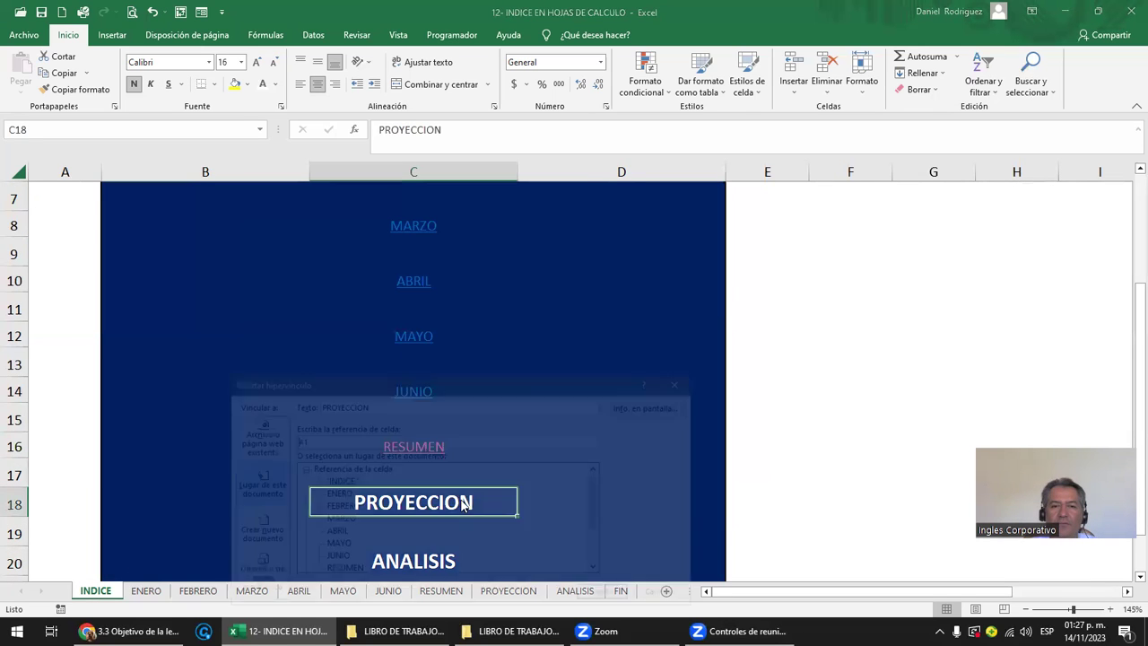
left_click_drag(437, 387, 752, 270)
scroll(726, 454, "down", 2)
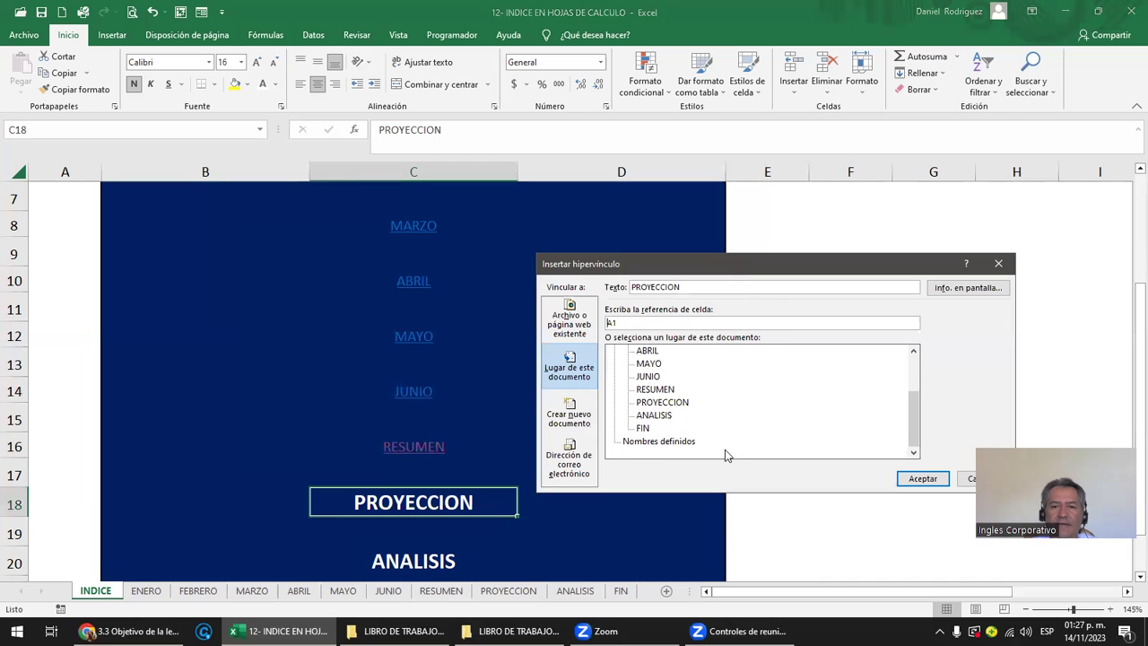
left_click(664, 403)
mouse_move(916, 427)
left_mouse_down()
mouse_move(923, 379)
mouse_move(910, 428)
mouse_move(897, 361)
mouse_move(902, 439)
mouse_move(908, 359)
mouse_move(909, 434)
left_mouse_up()
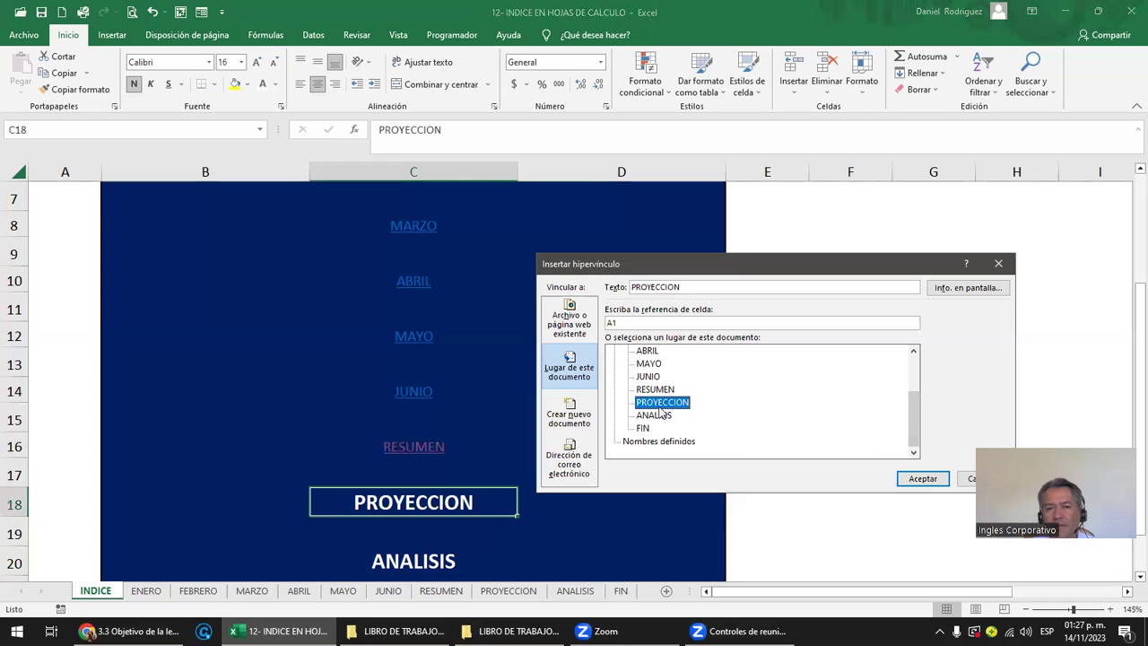
left_click(914, 482)
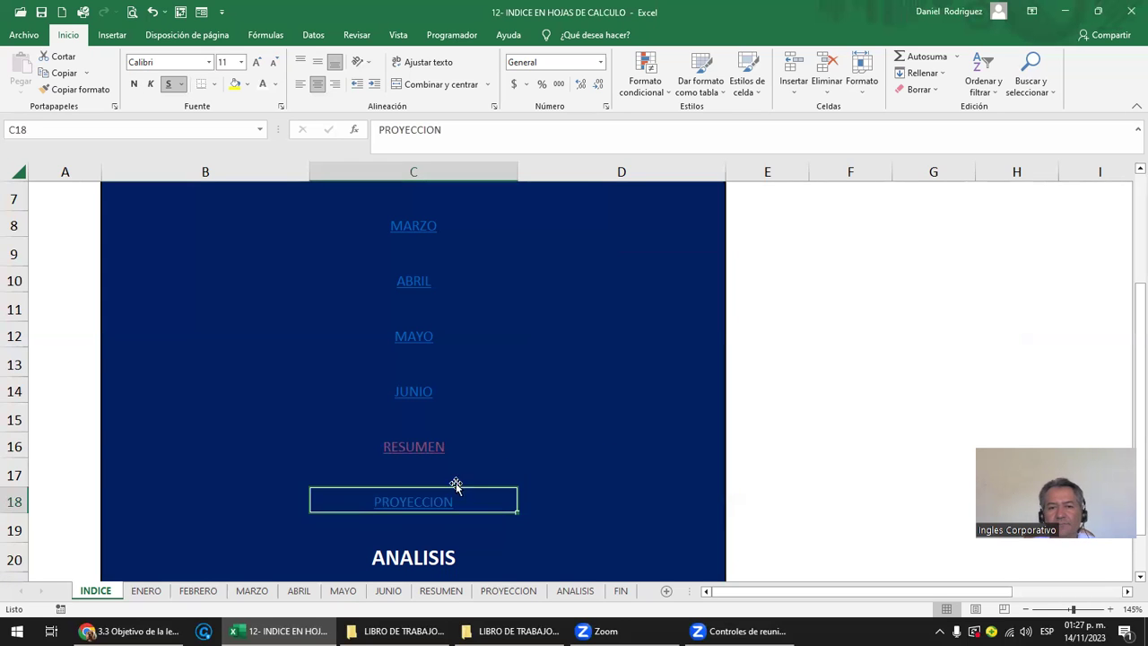
Step: Click the PROYECCION link to confirm it opens its sheet, then return to INDICE
left_click(816, 469)
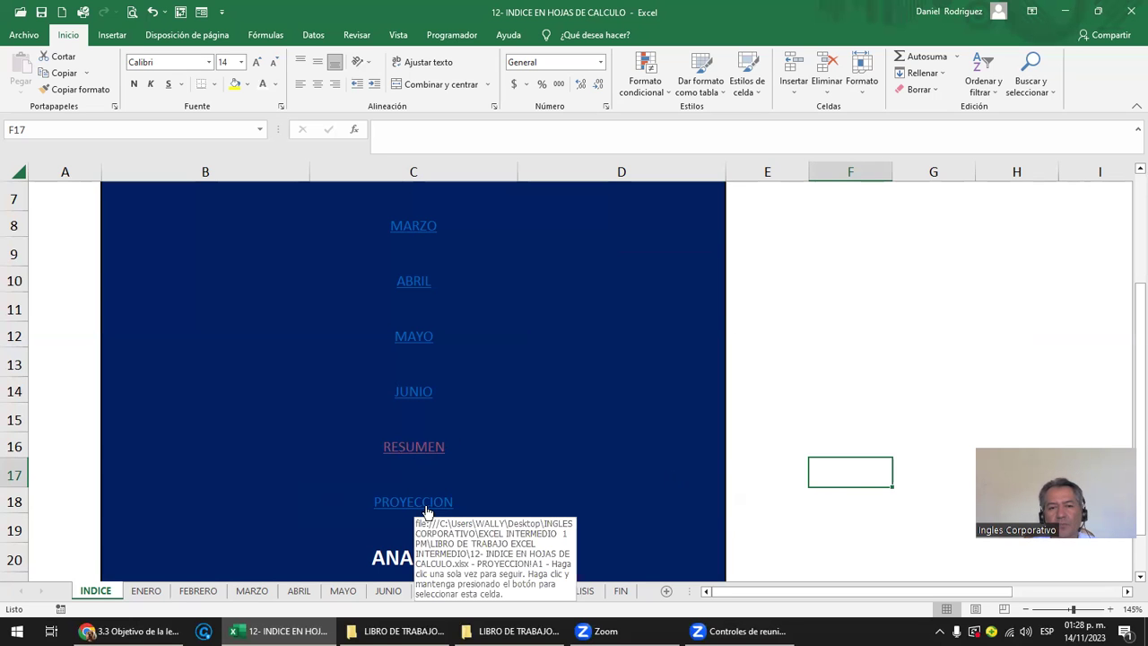
left_click(430, 509)
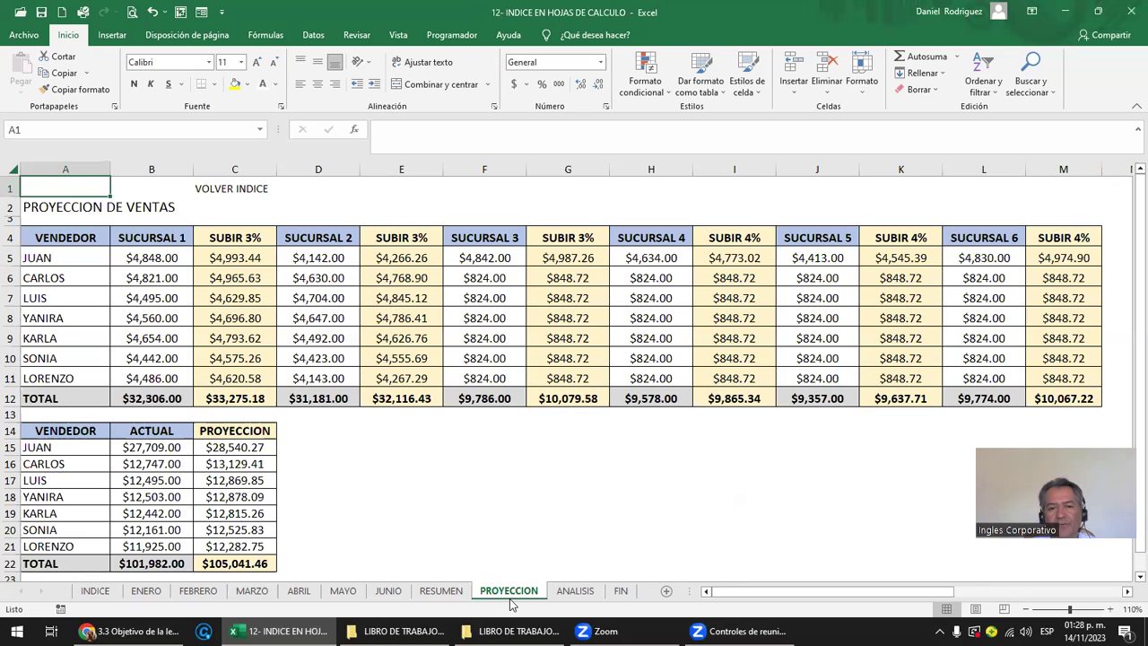
left_click(96, 591)
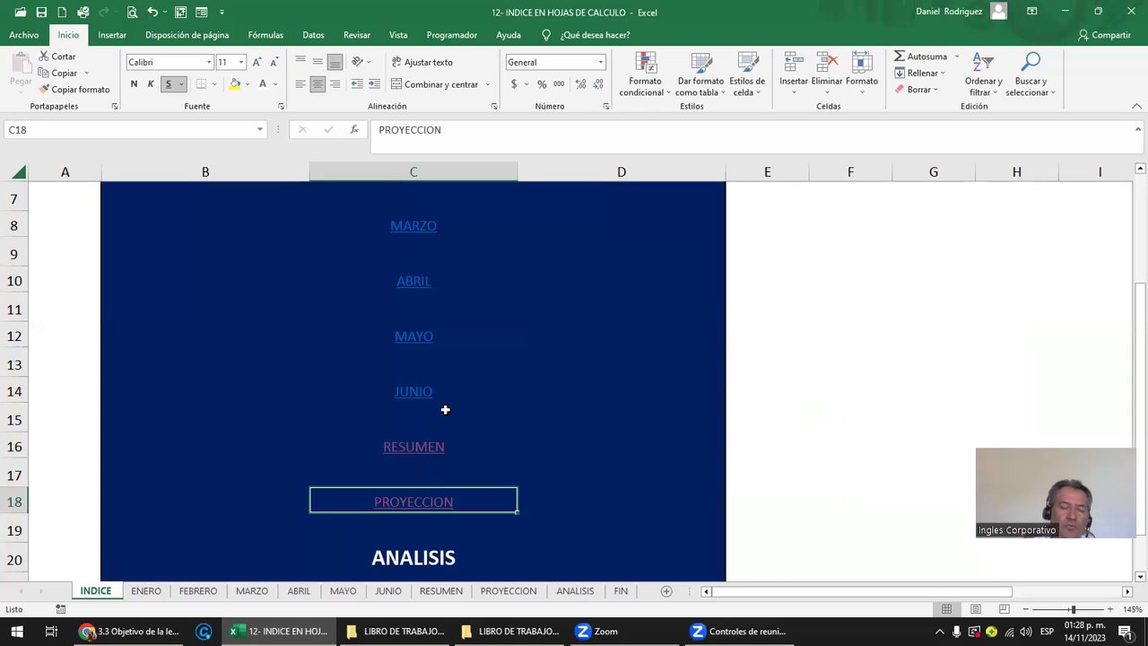
left_click(429, 558)
Step: Hyperlink the ANALISIS cell to the ANALISIS sheet chosen from the scrolled place list
right_click(429, 558)
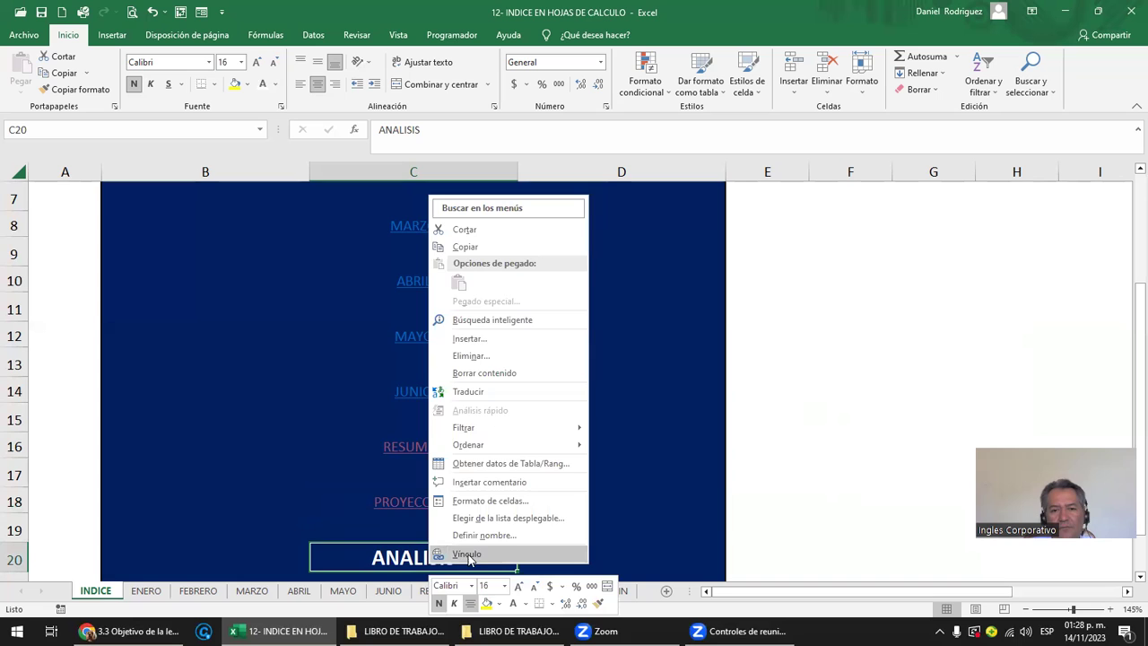
left_click(467, 555)
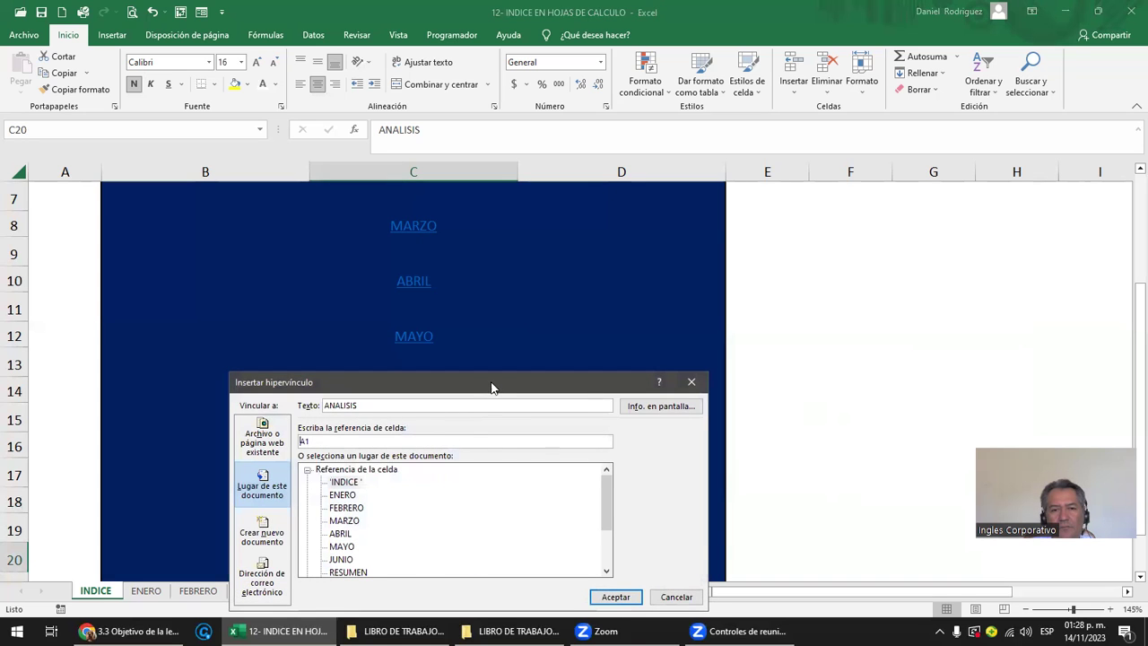
left_click_drag(491, 387, 715, 242)
scroll(615, 435, "down", 1)
scroll(601, 421, "down", 1)
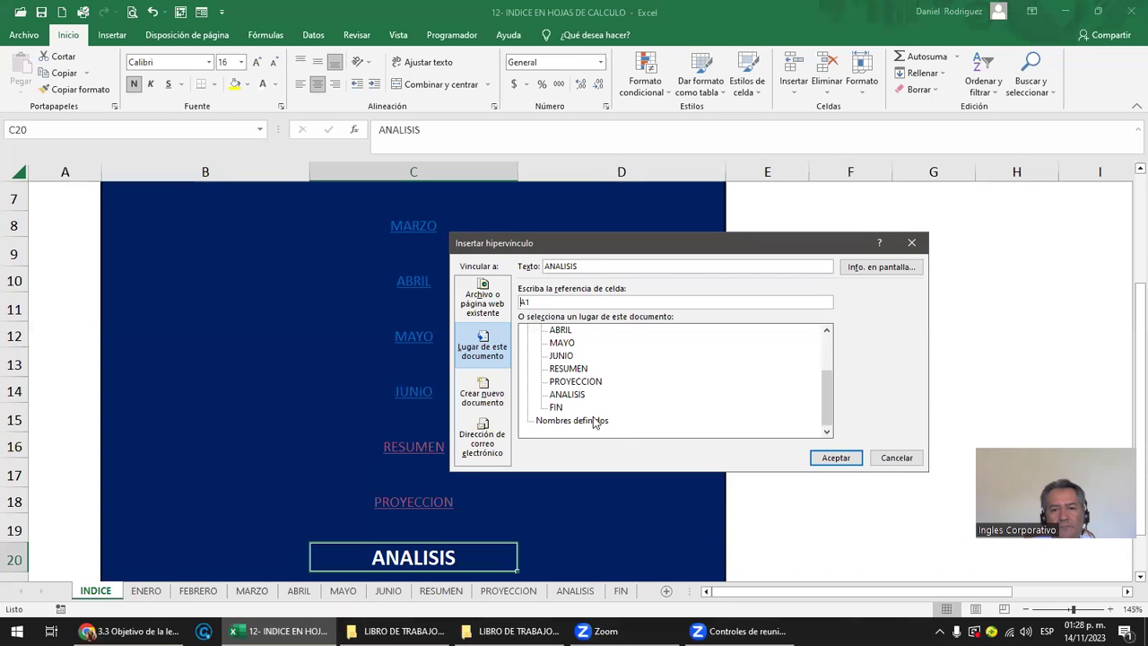
left_click(572, 396)
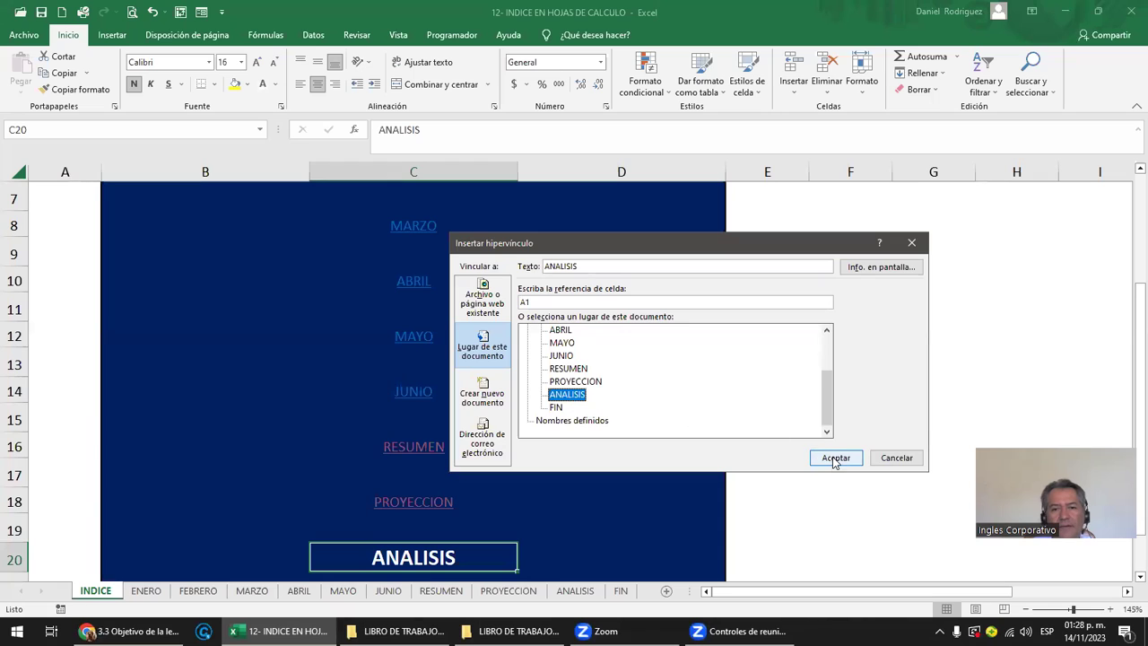
left_click(835, 458)
scroll(628, 408, "down", 1)
scroll(628, 408, "down", 3)
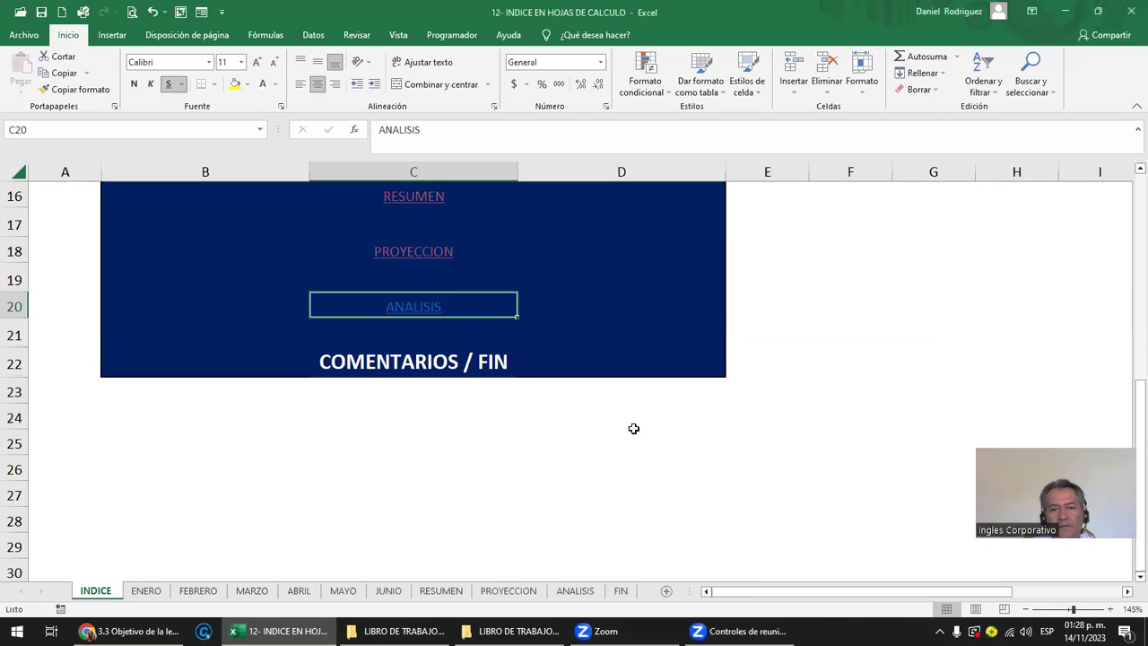
left_click(403, 364)
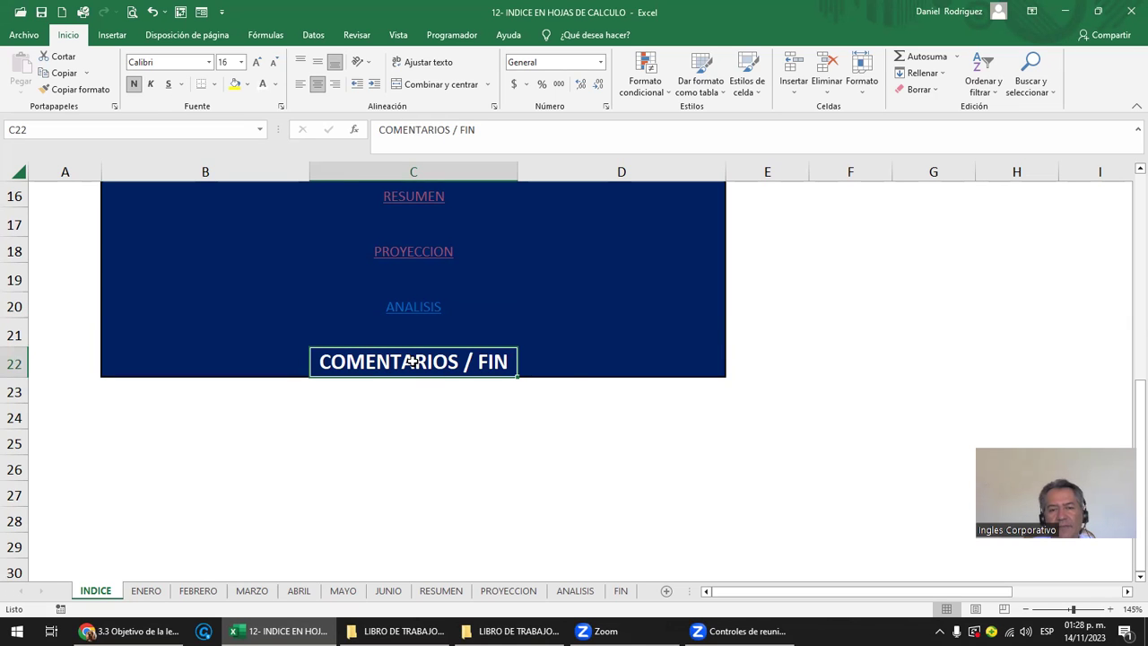
Step: Hyperlink COMENTARIOS / FIN in C22 to the FIN sheet via Lugar de este documento
right_click(413, 362)
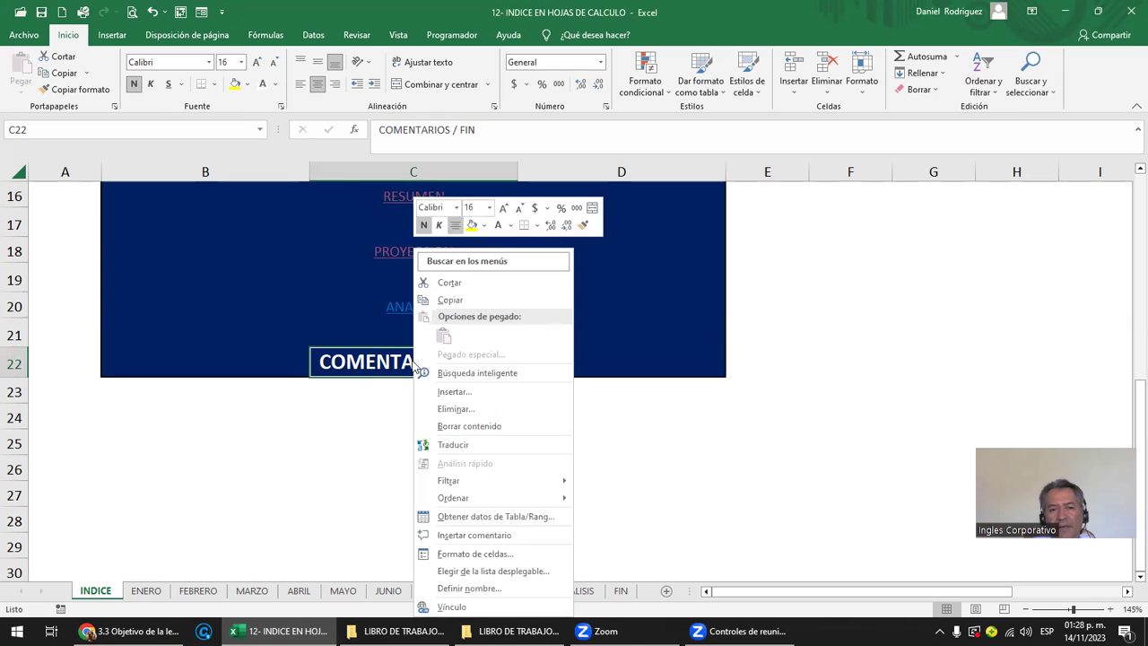
left_click(452, 607)
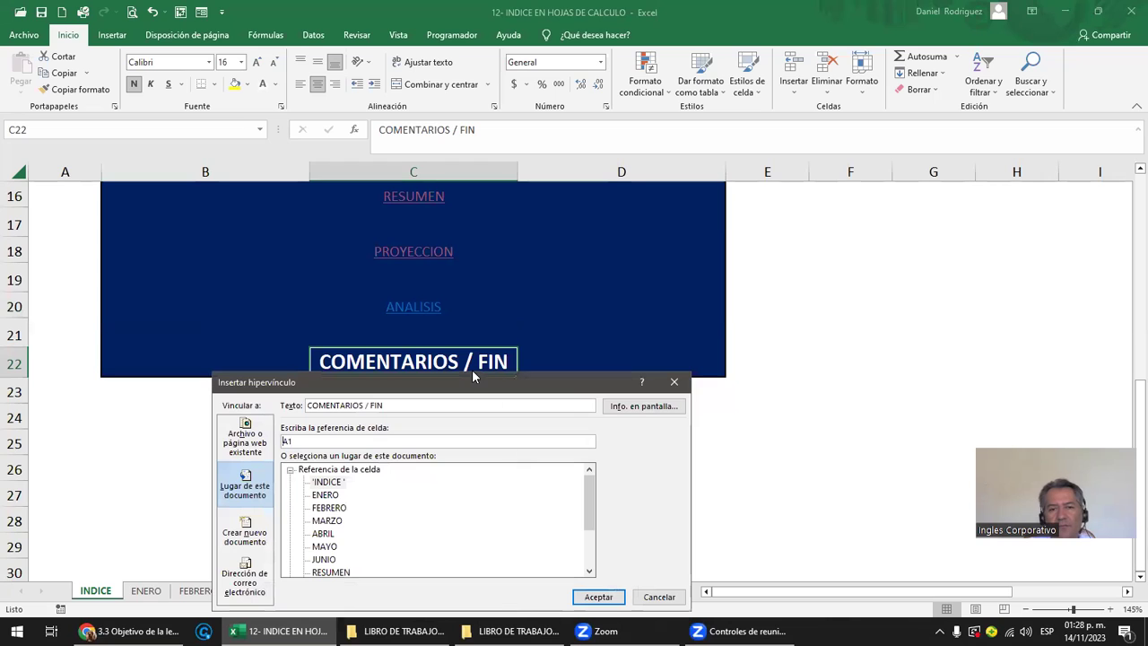
left_click_drag(468, 384, 841, 199)
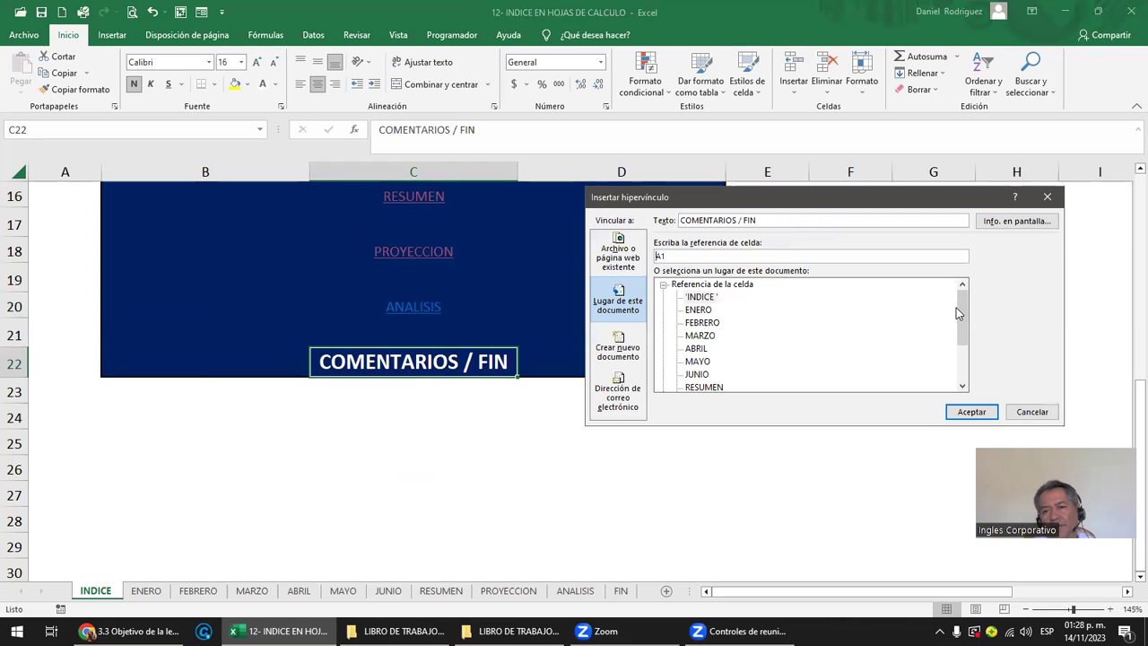
left_click_drag(961, 310, 962, 346)
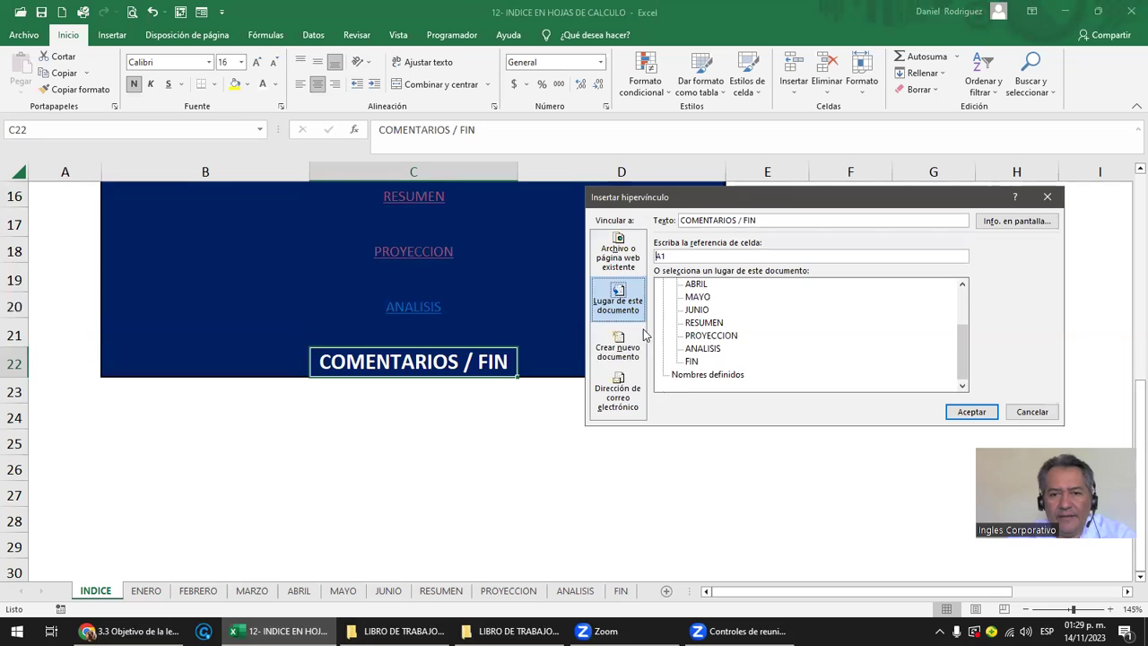
left_click(692, 362)
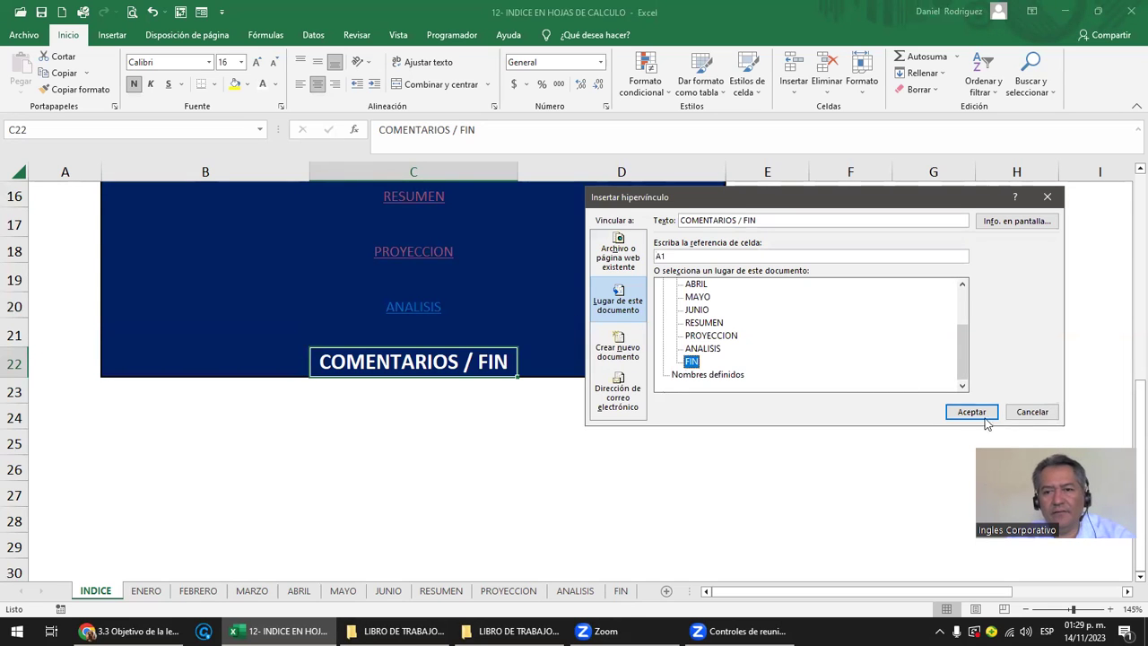
left_click(969, 412)
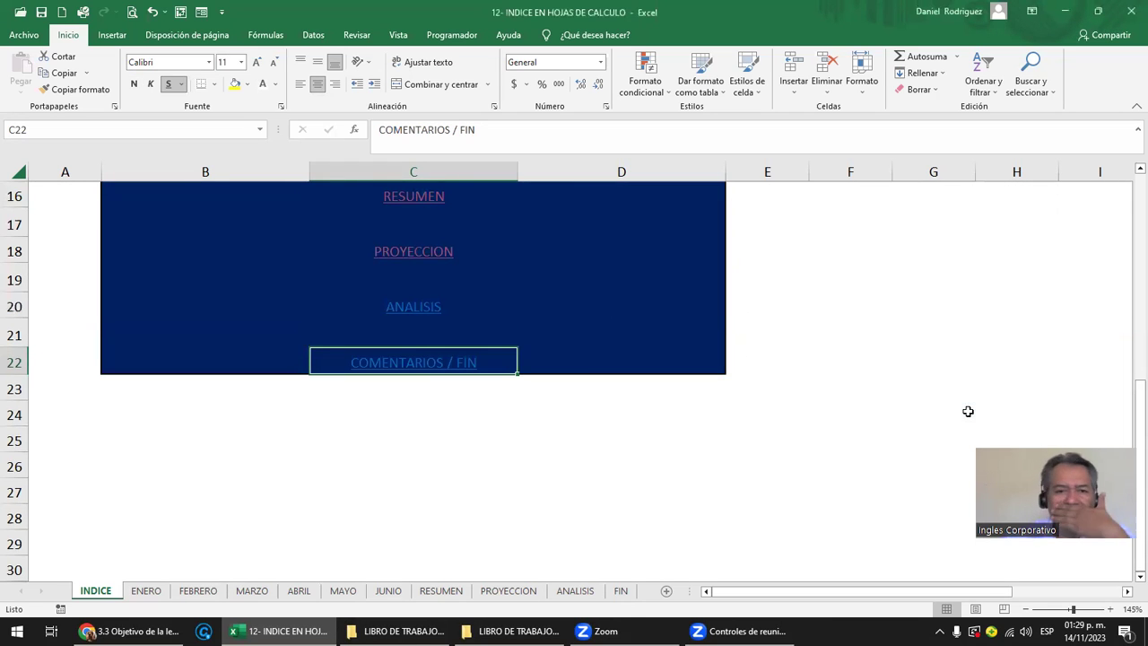
Step: From the top of INDICE, follow the ENERO hyperlink and select VOLVER INDICE in C1 on ENERO
left_click(449, 470)
scroll(448, 482, "up", 3)
scroll(448, 481, "up", 2)
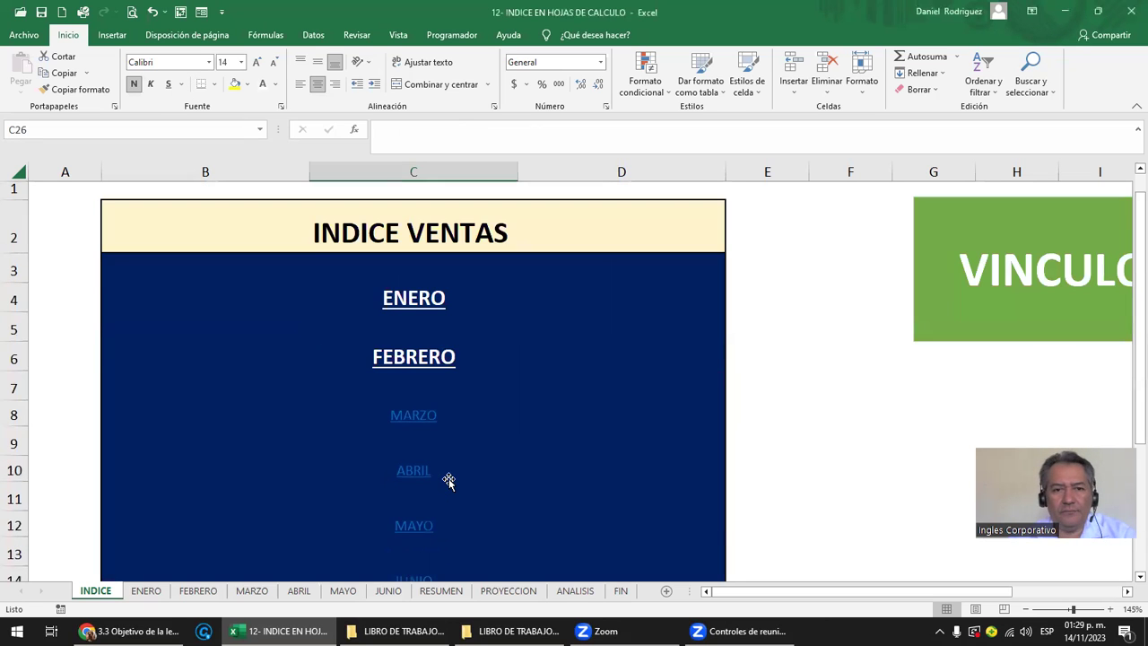
scroll(748, 395, "down", 2)
scroll(749, 394, "down", 3, "ctrl")
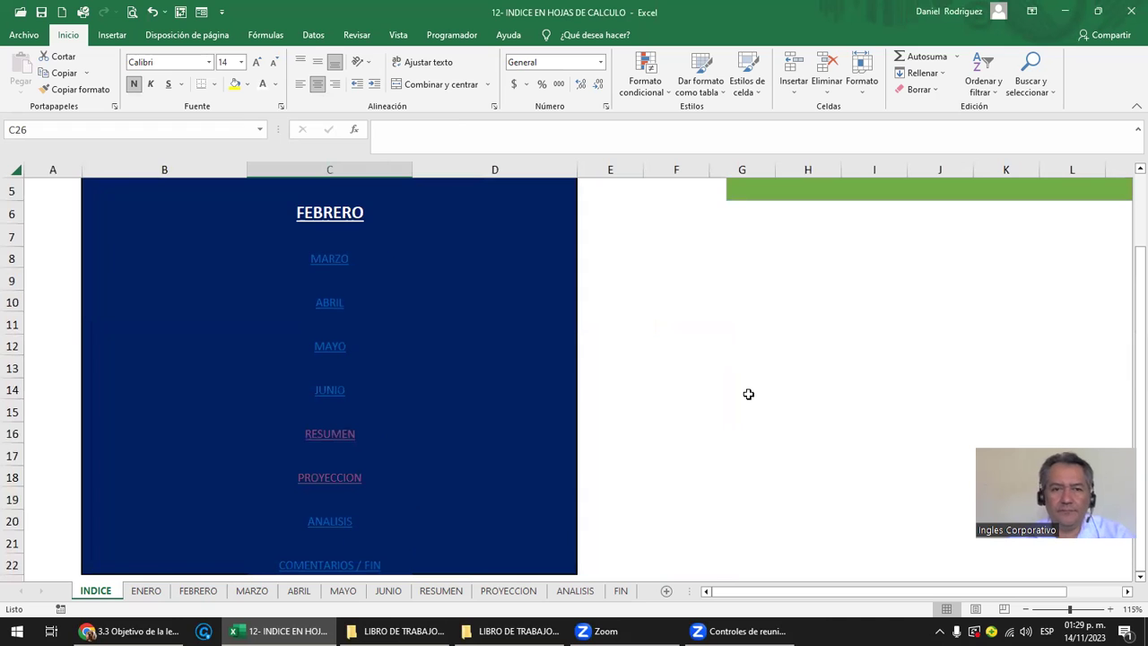
scroll(522, 322, "up", 2)
left_click(331, 273)
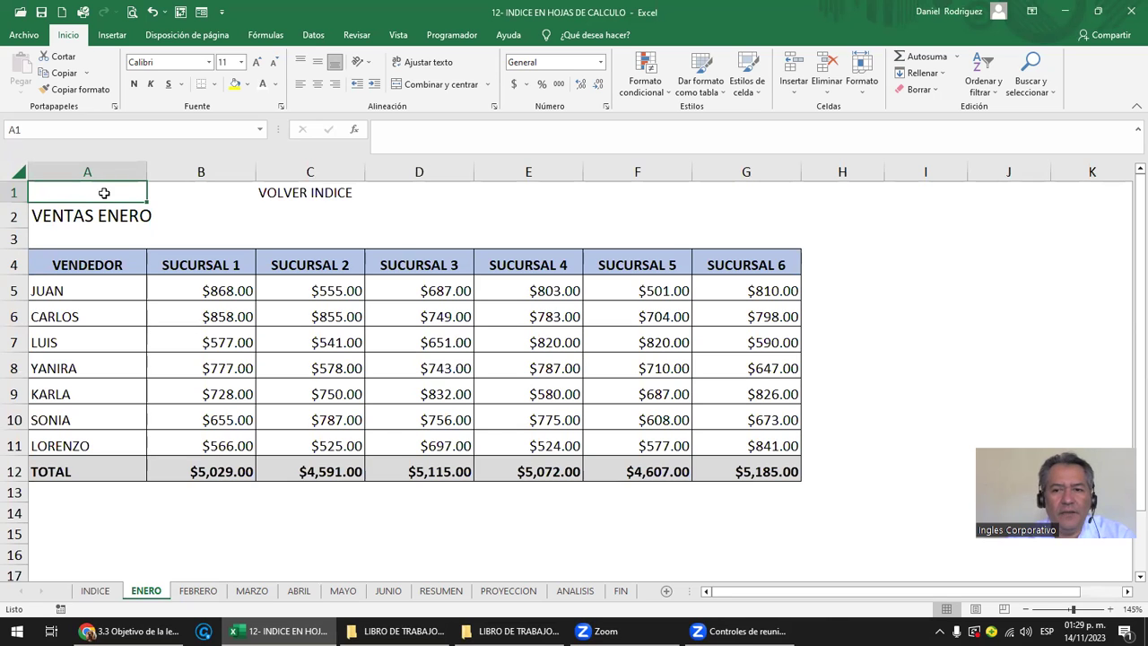
left_click(327, 195)
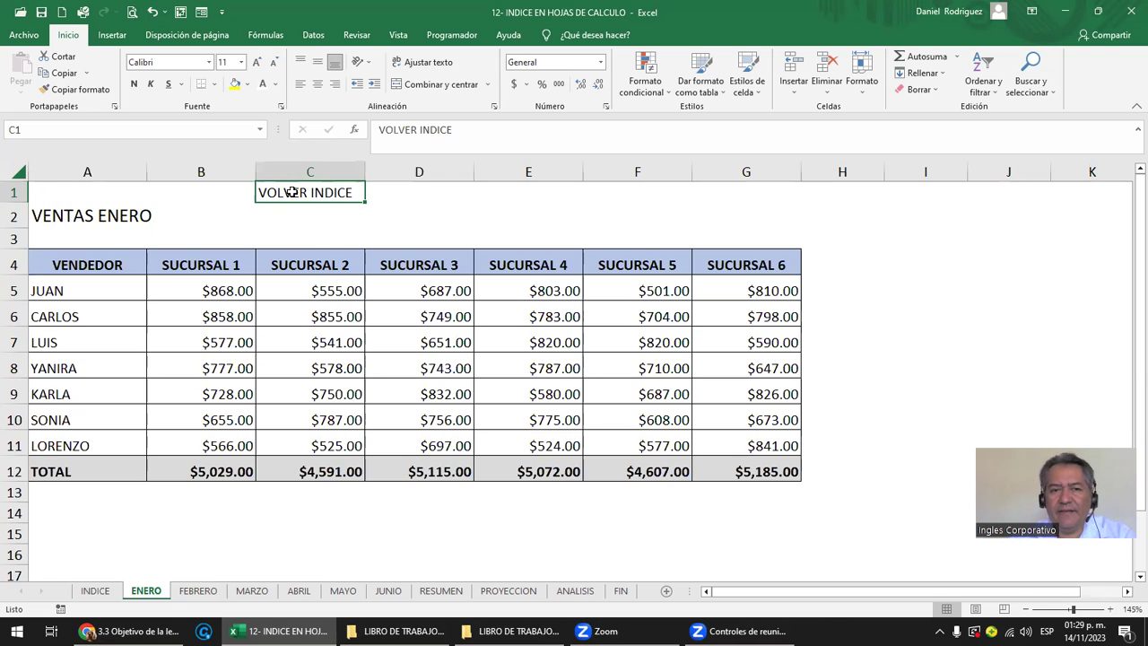
Step: Start a hyperlink on ENERO's VOLVER INDICE cell C1, cancel it, and return to INDICE
right_click(295, 197)
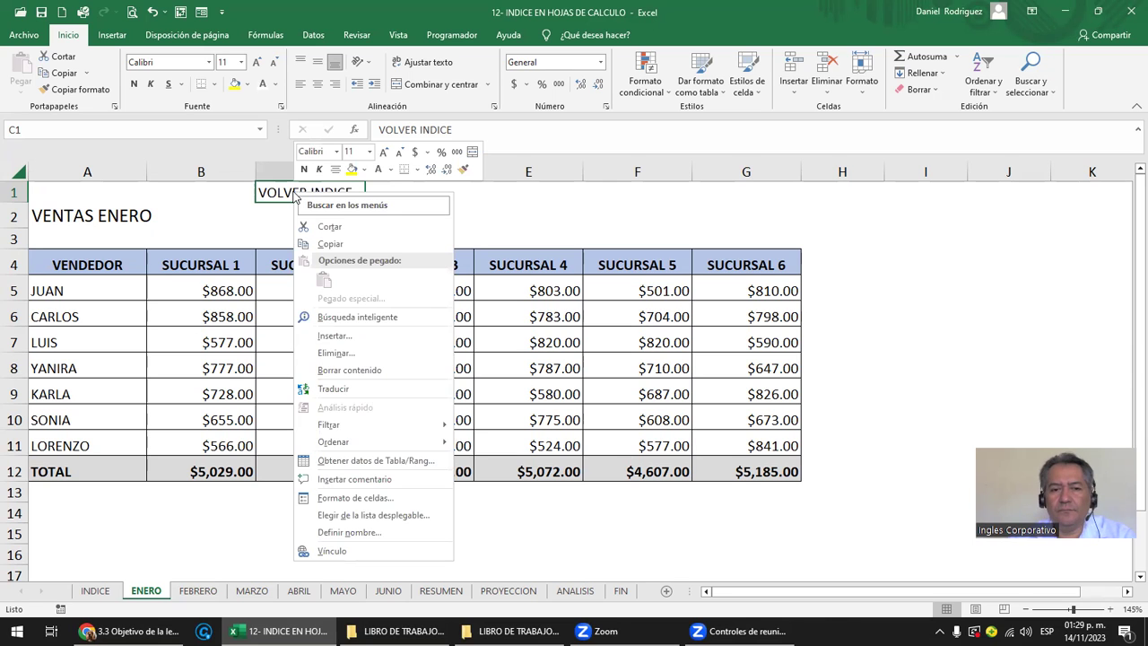
left_click(332, 550)
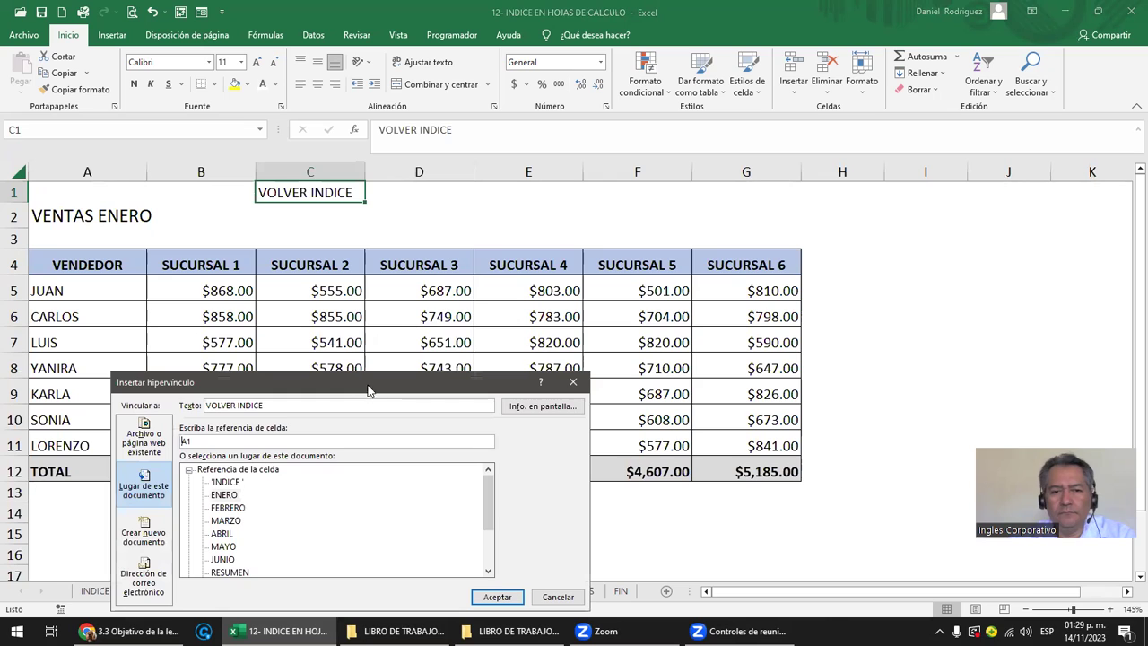
left_click_drag(370, 376, 844, 162)
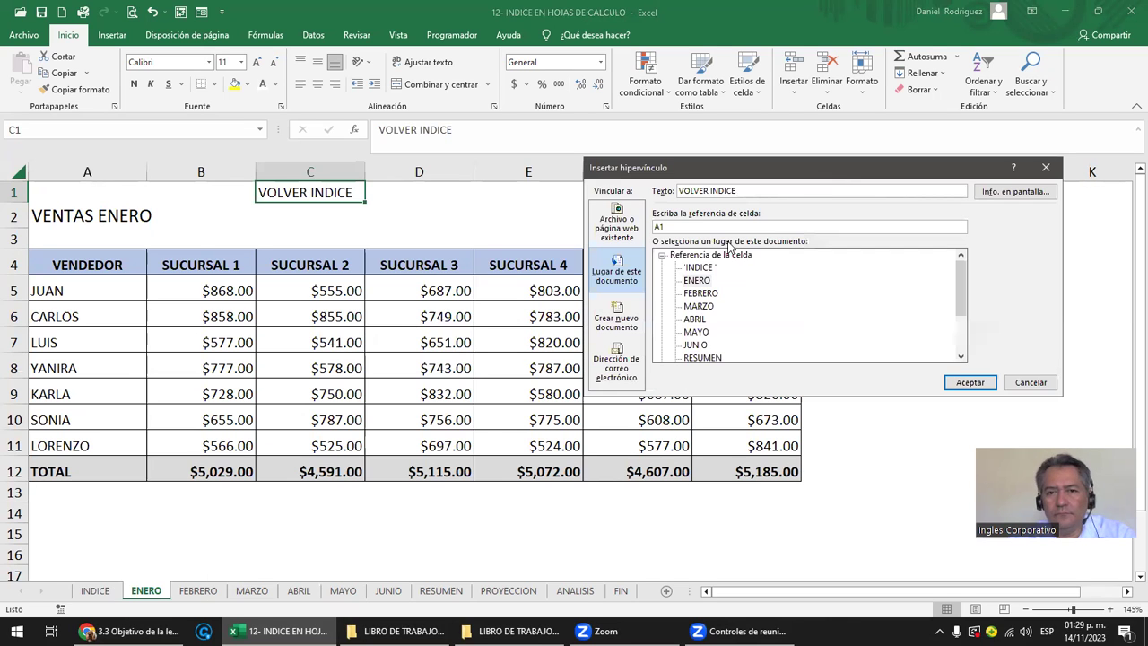
double_click(659, 227)
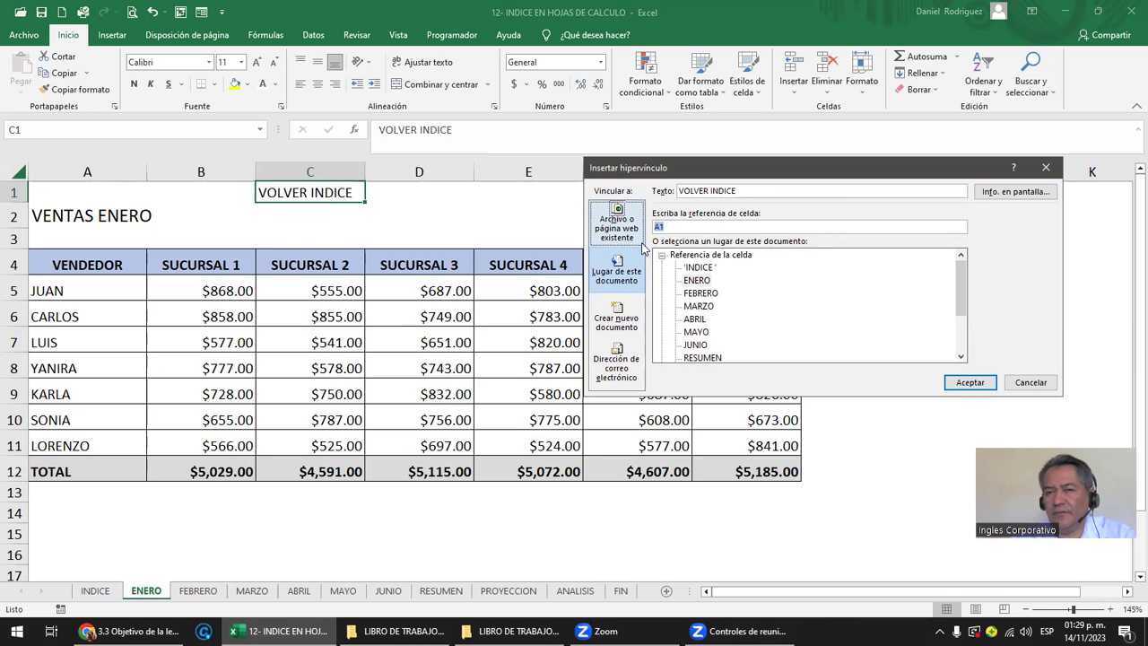
left_click(1031, 382)
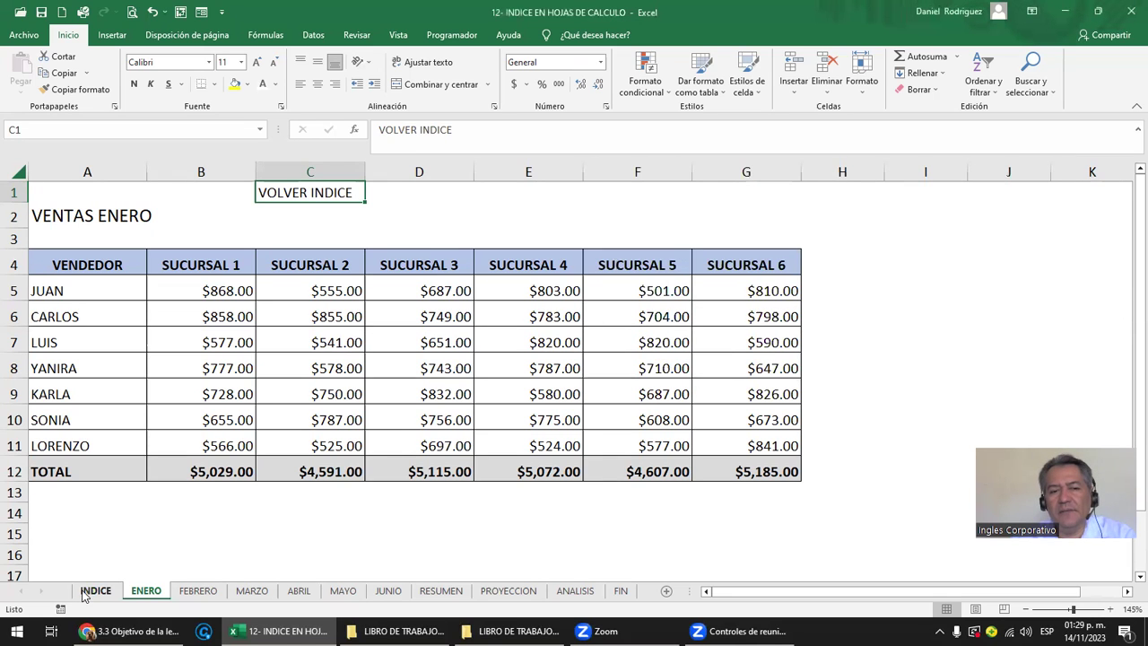
left_click(95, 590)
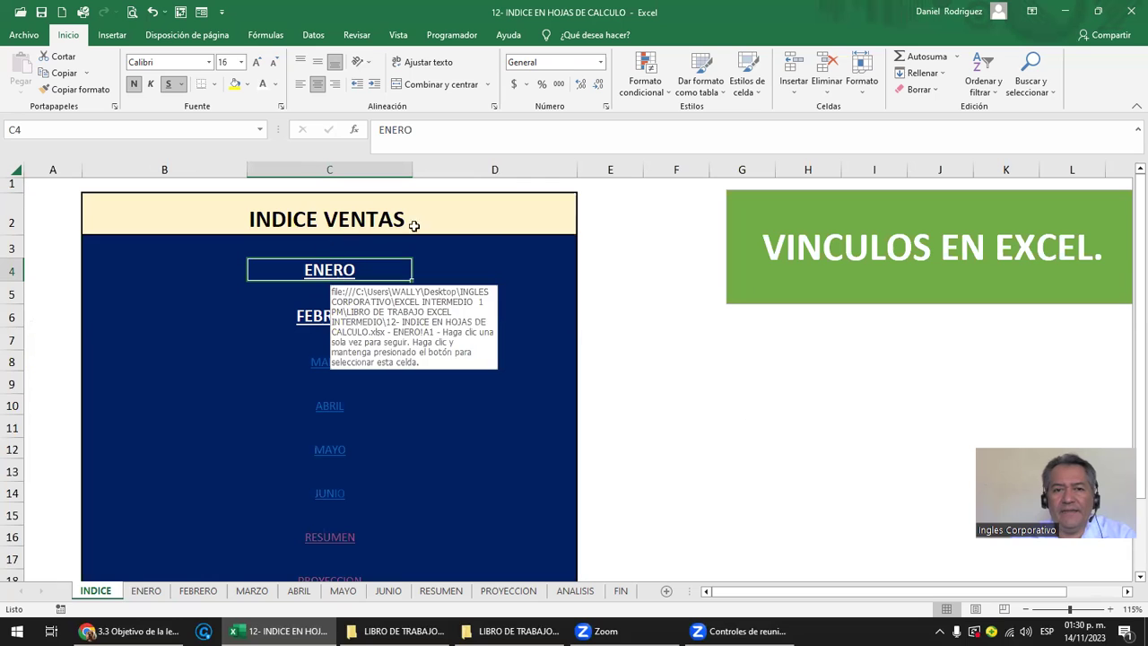
Step: On INDICE, inspect C4, D4 and columns B and D, stepping down to D8 beside MARZO
left_click(491, 269)
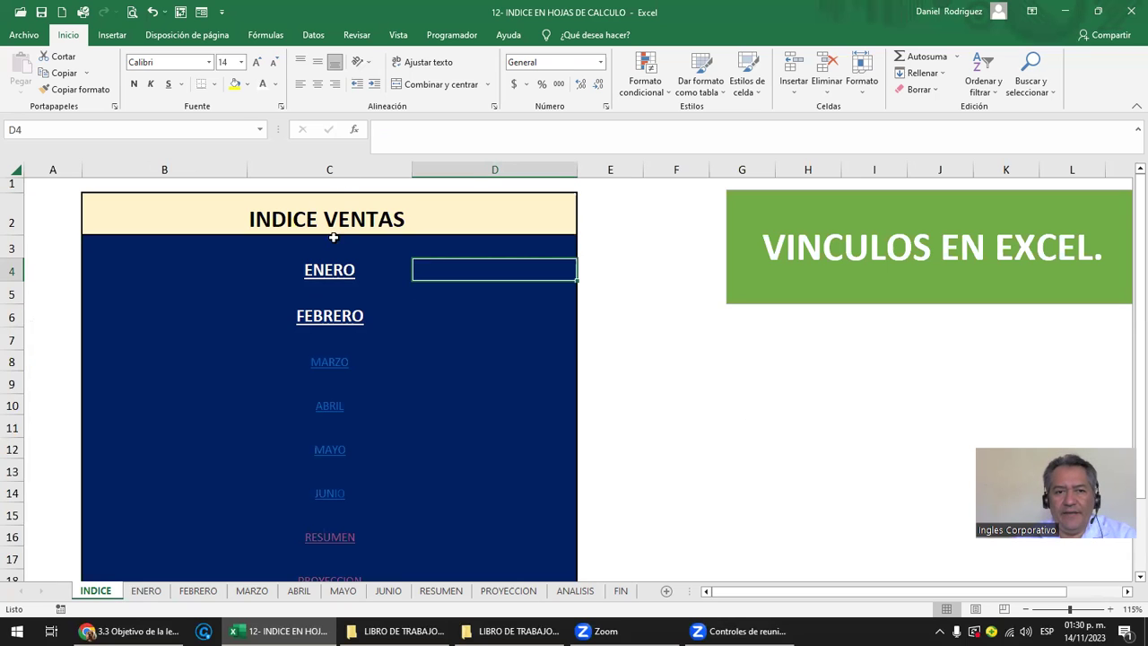
left_click(387, 266)
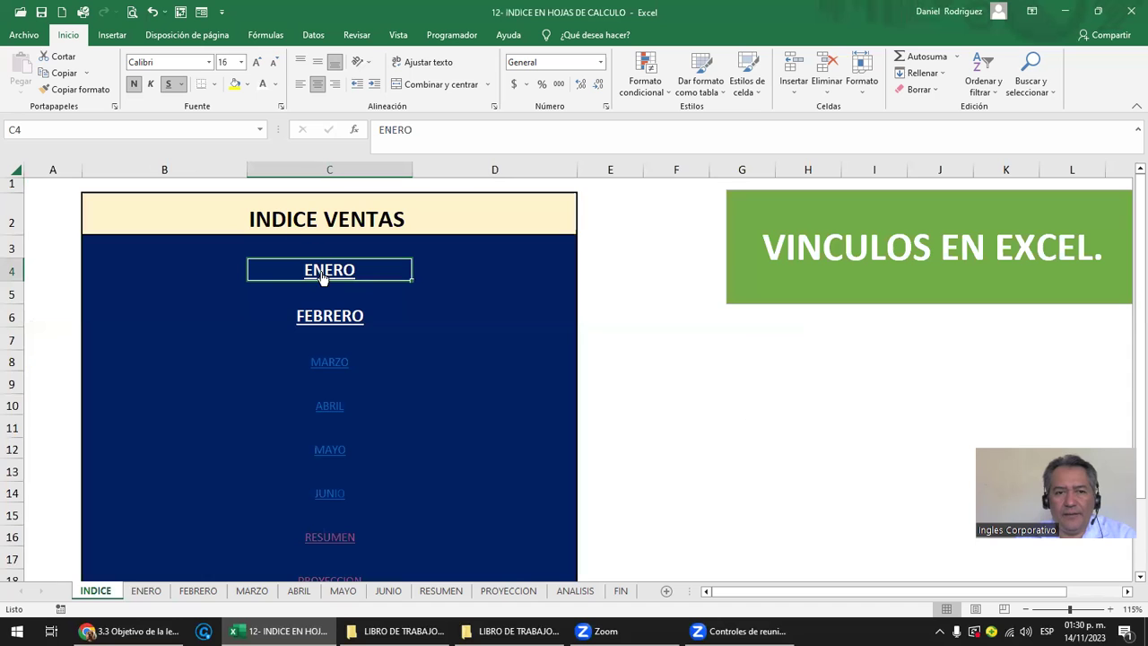
left_click(504, 269)
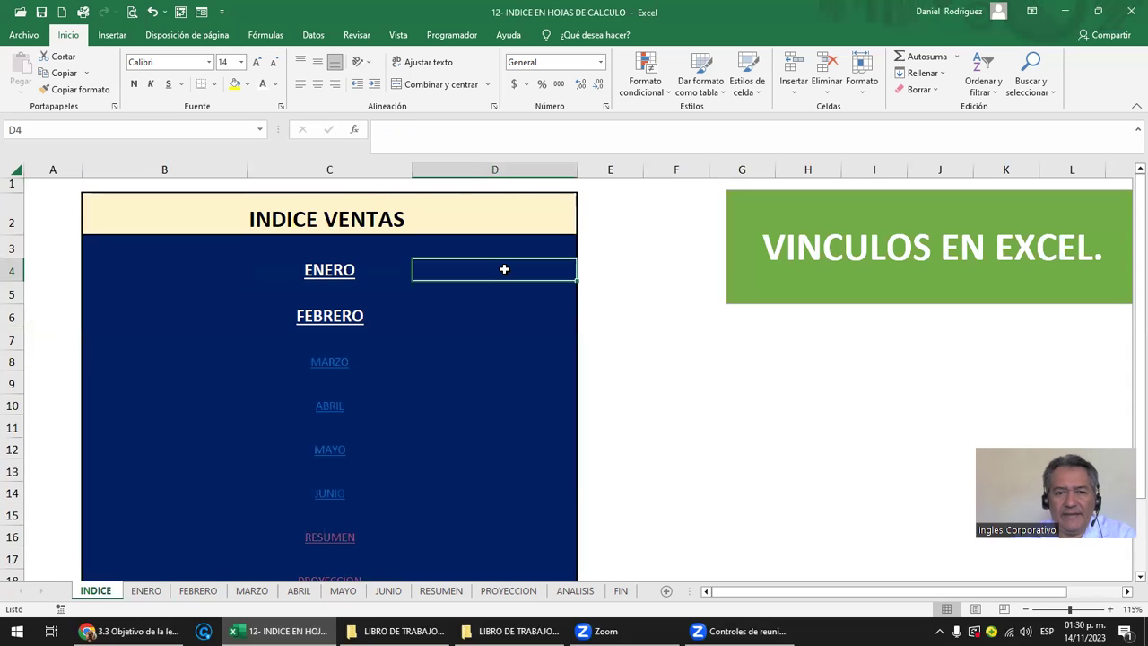
left_click(504, 166)
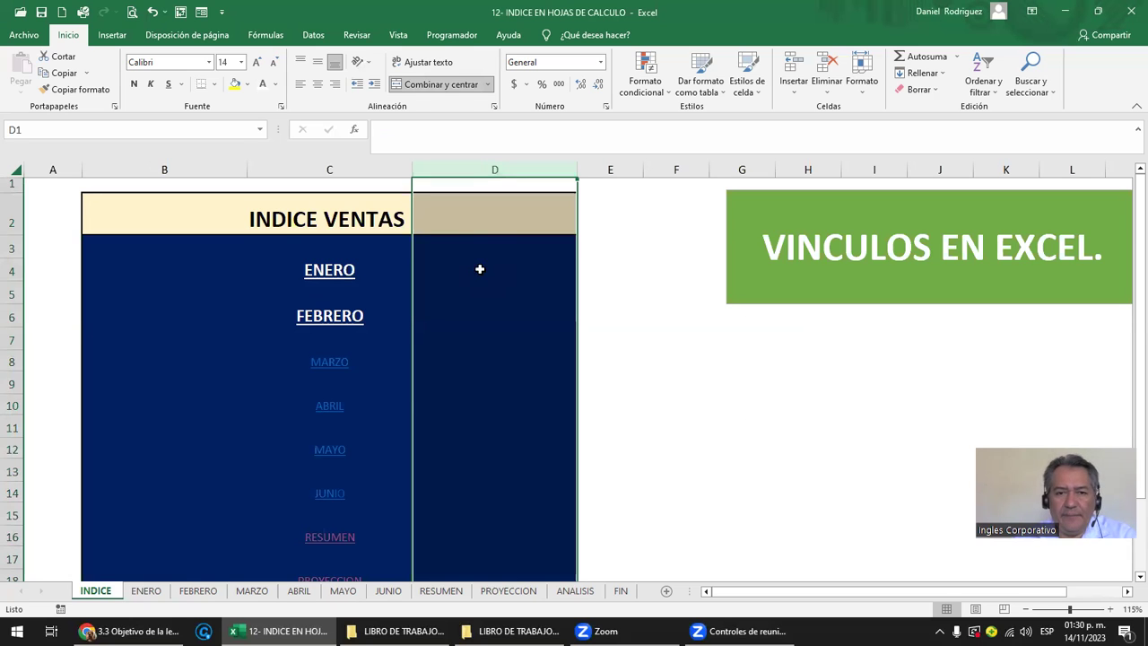
left_click(479, 266)
left_click(162, 280)
left_click(179, 167)
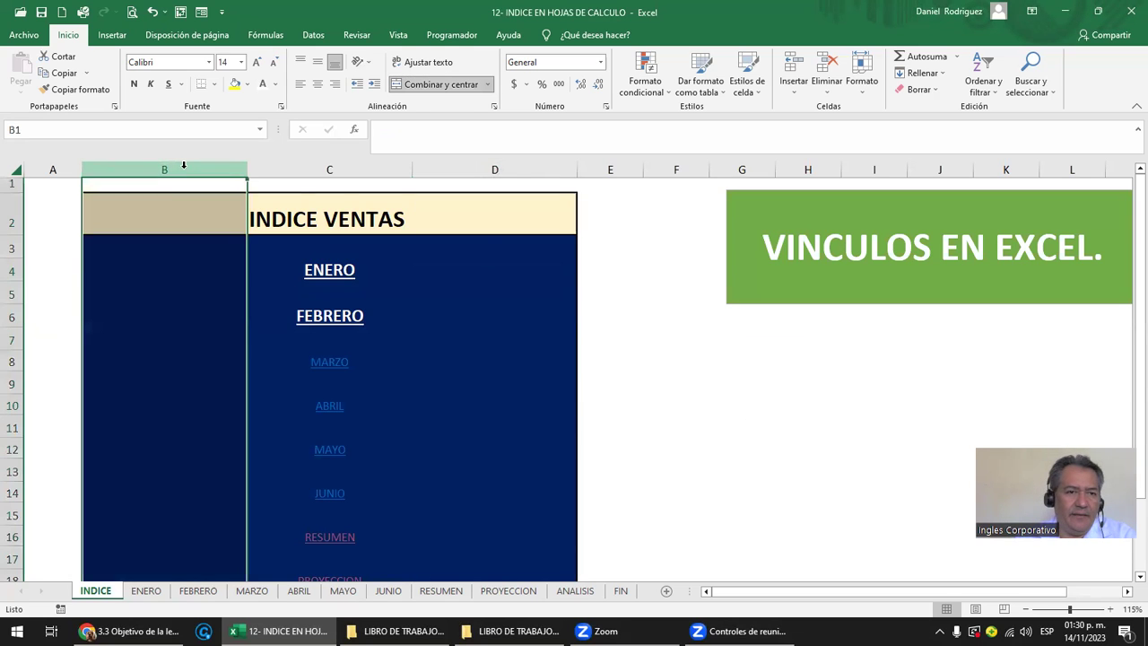
left_click(489, 271)
left_click(508, 167)
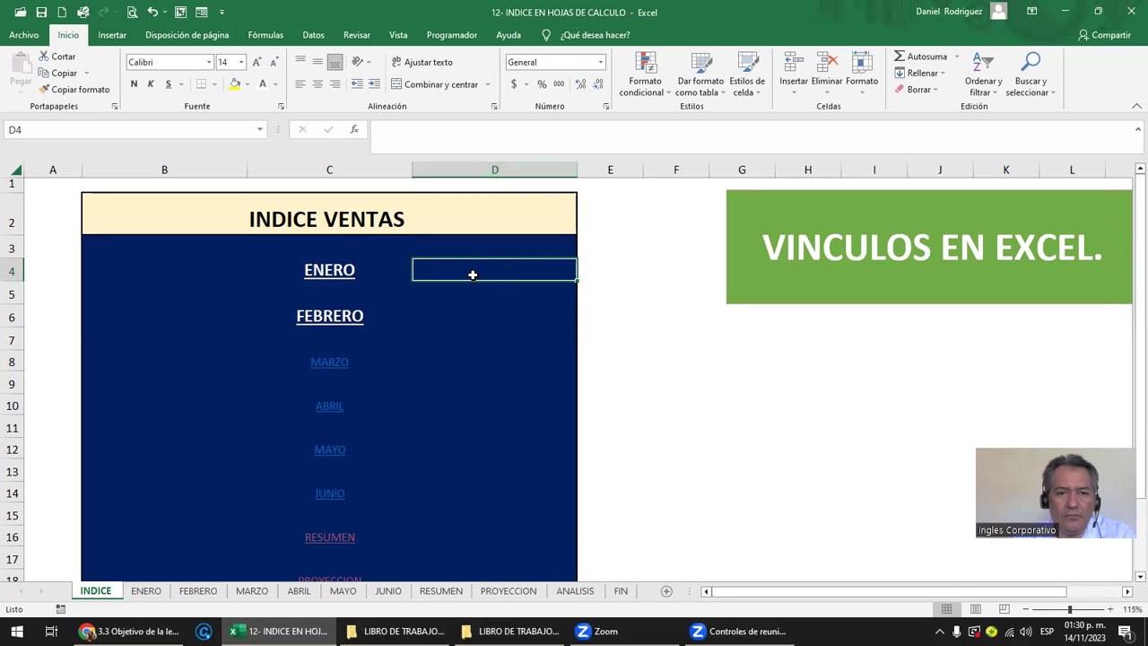
key("Down")
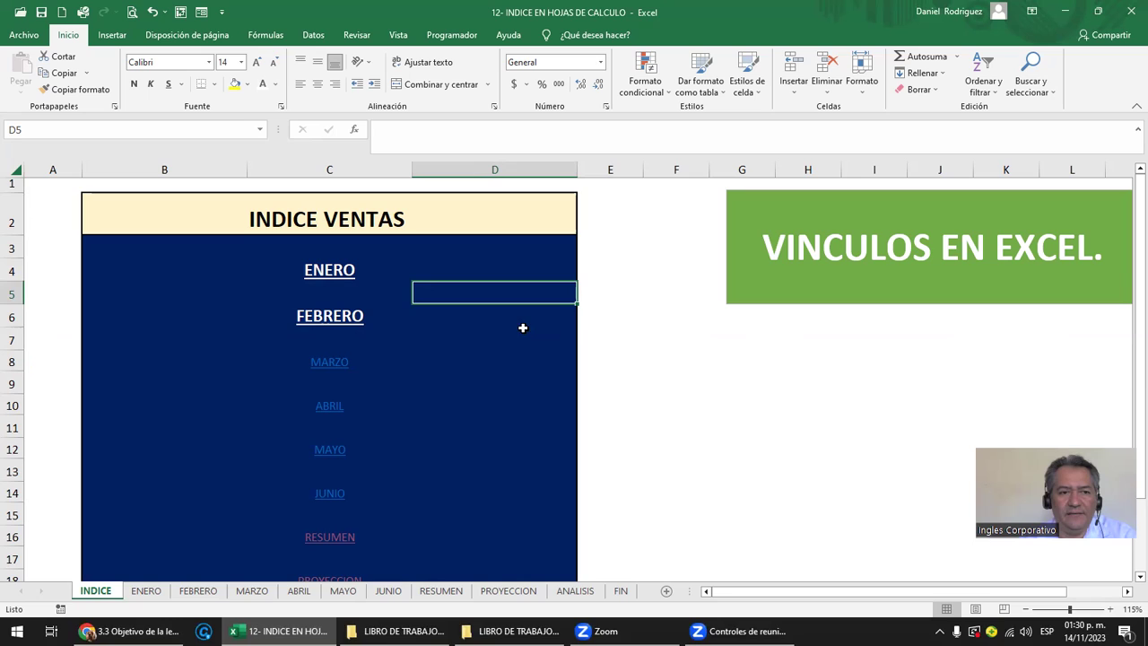
key("Down")
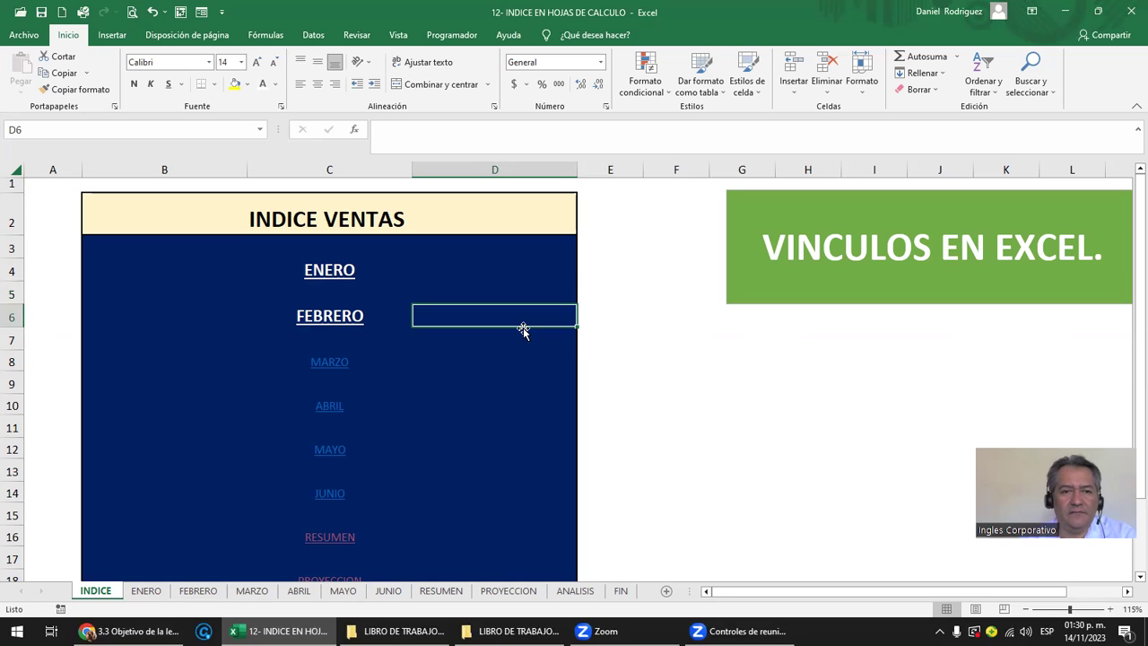
key("Down")
key("Down")
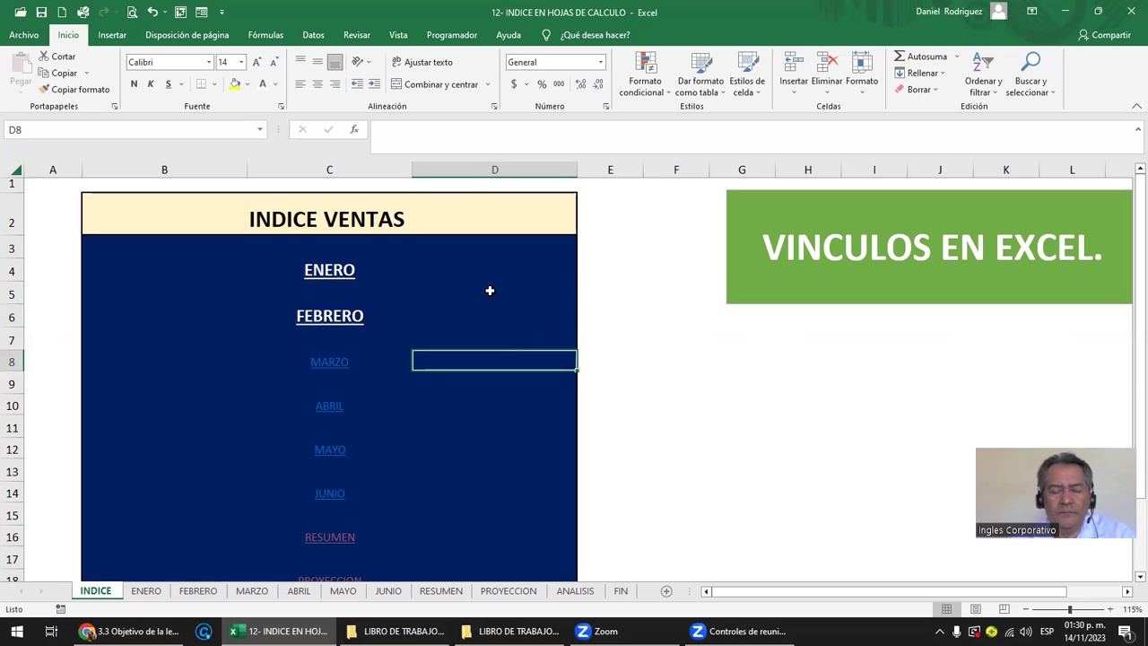
Step: Check cells D10, D12, D14 and D22 beside the later months, then select the ENERO link cell
scroll(490, 290, "down", 1)
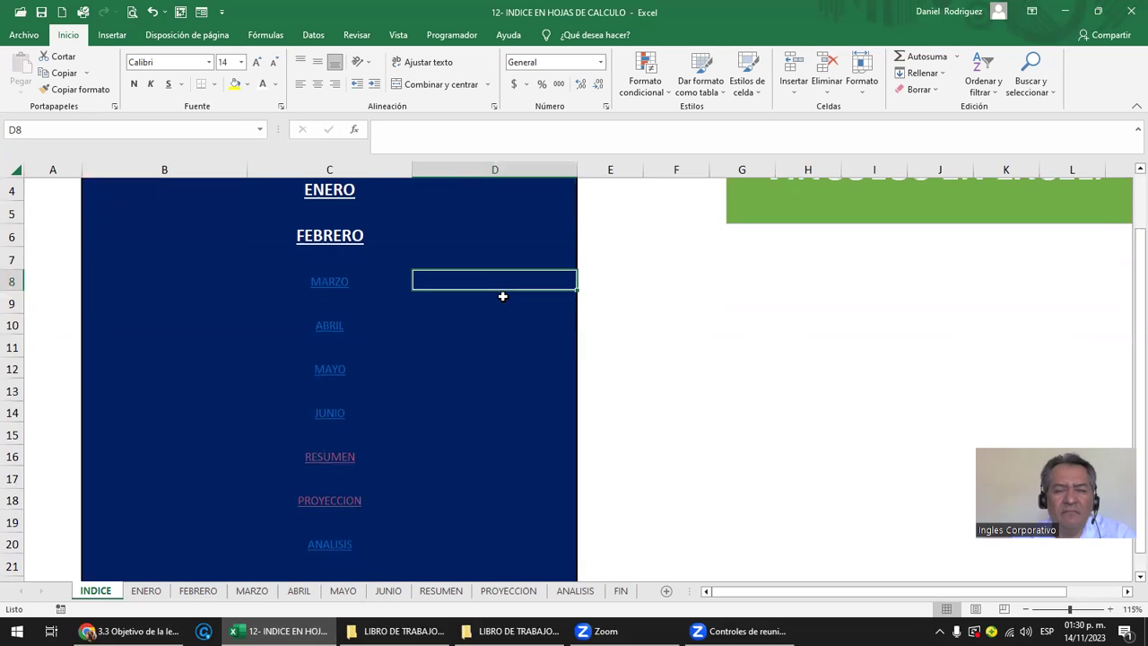
left_click(518, 325)
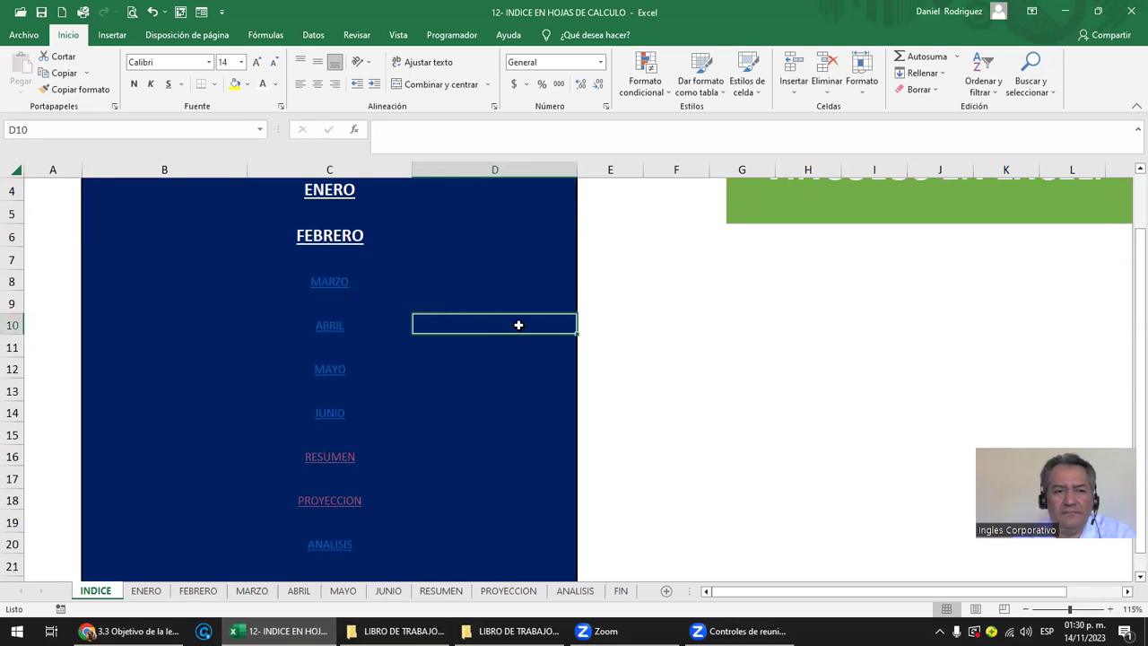
left_click(485, 382)
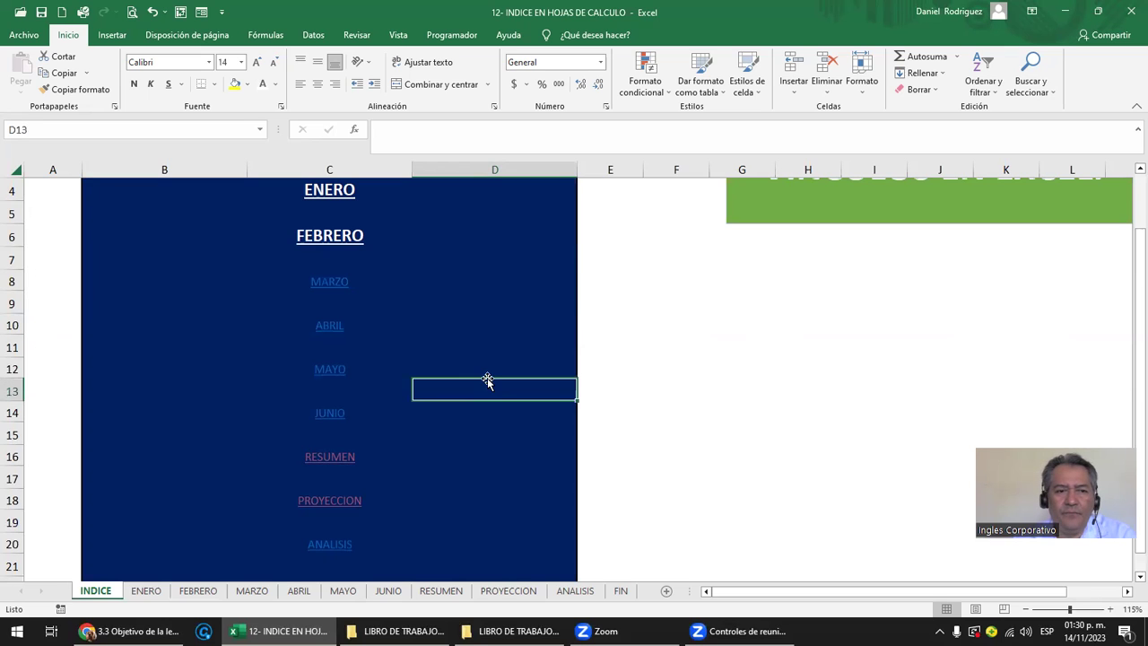
left_click(502, 364)
left_click(486, 419)
scroll(493, 417, "down", 2)
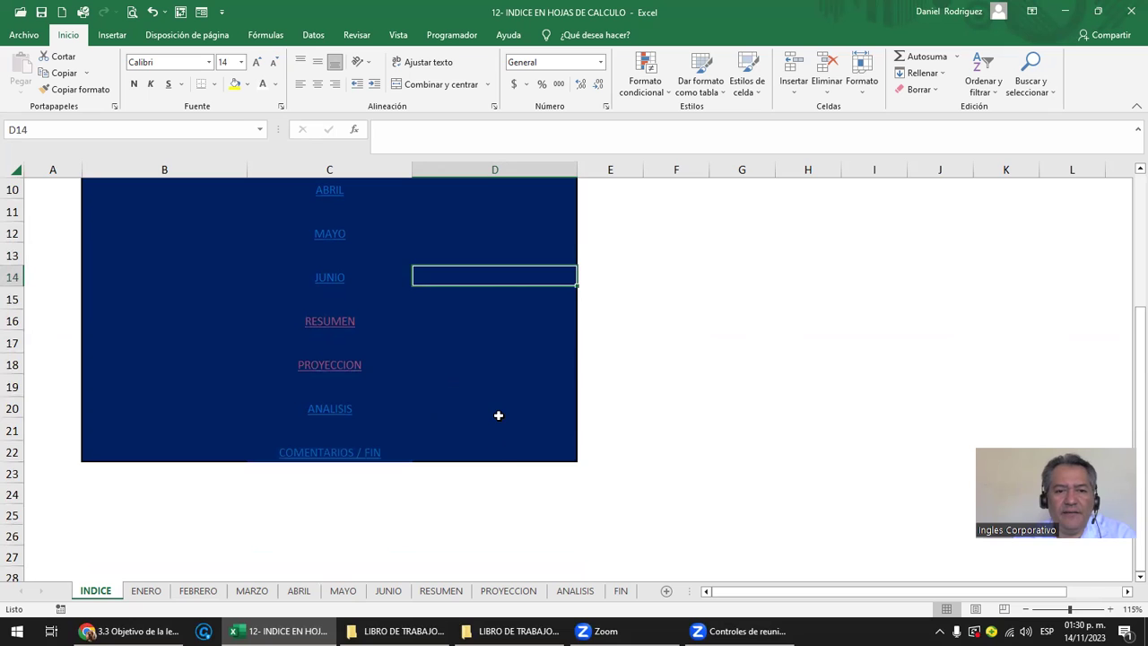
left_click(505, 453)
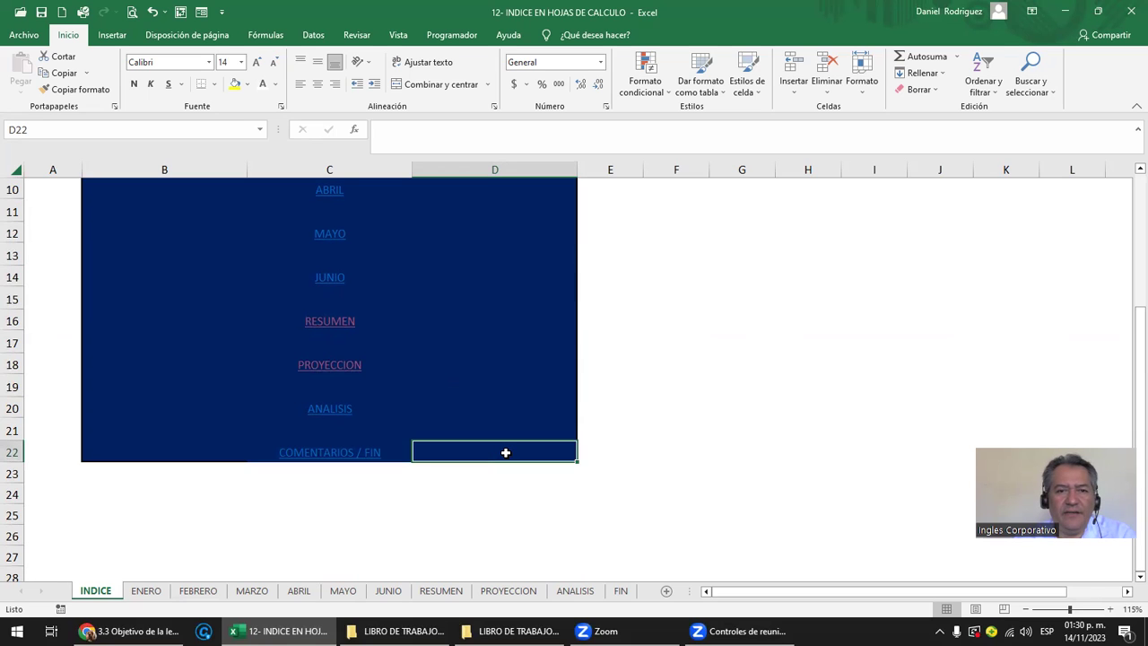
scroll(505, 453, "up", 3)
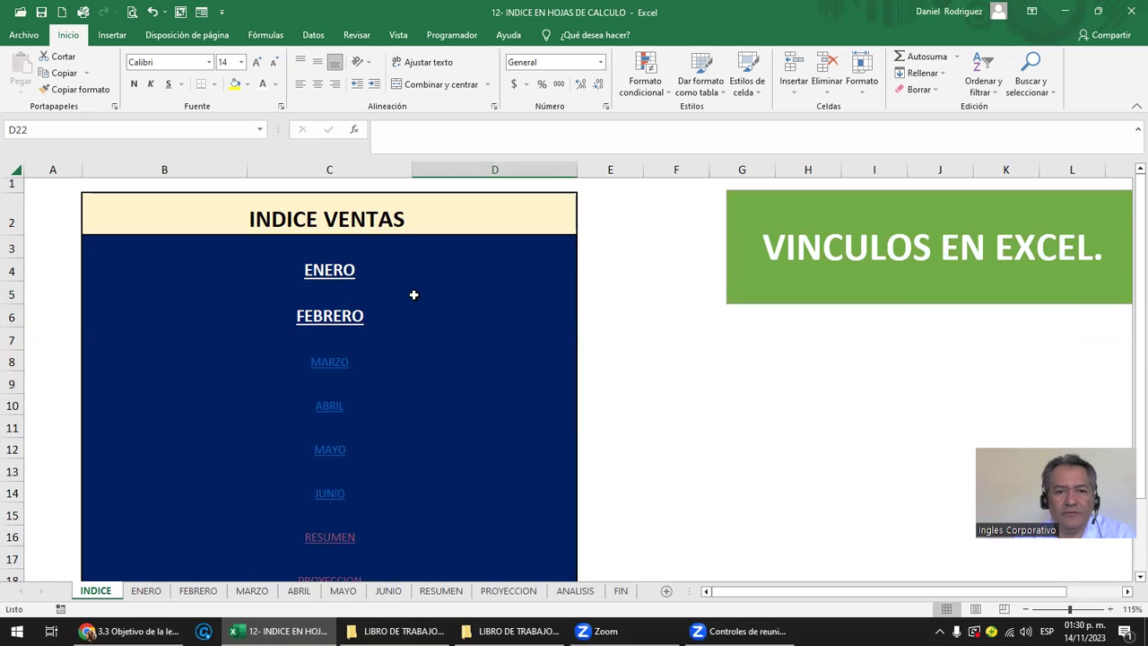
left_click(485, 269)
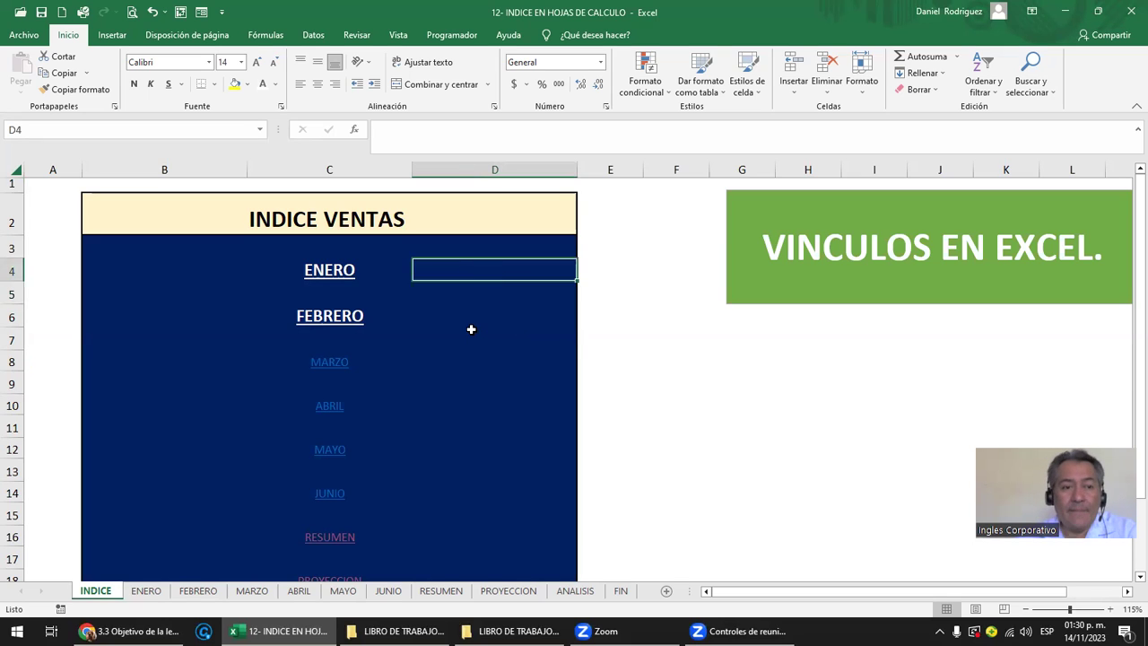
left_click(50, 188)
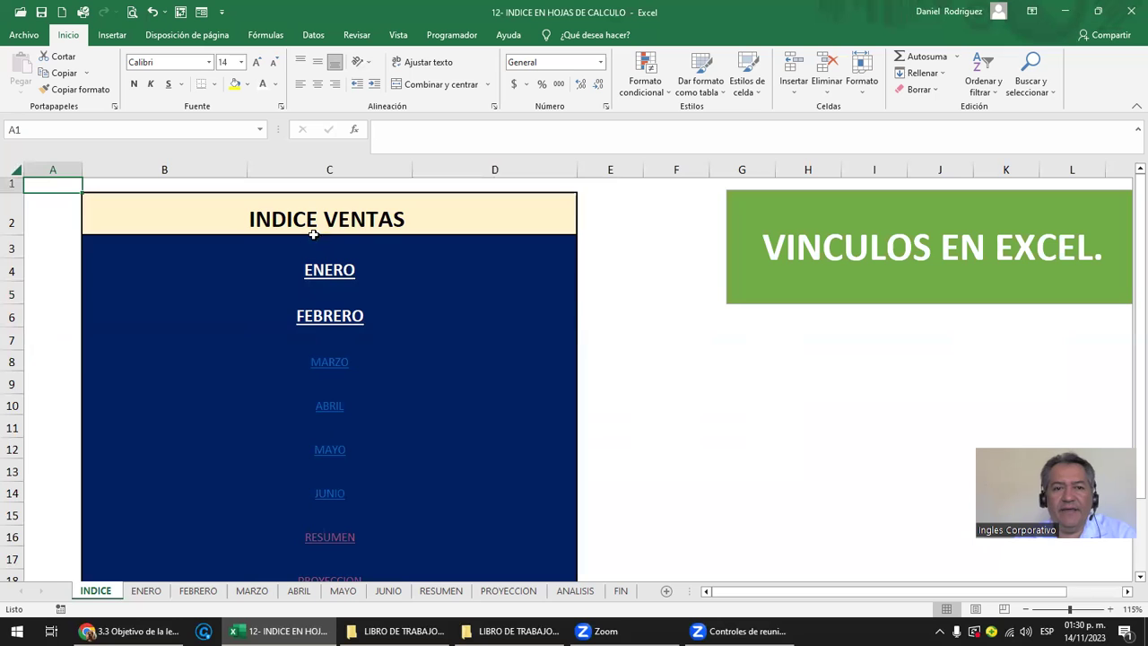
left_click(531, 270)
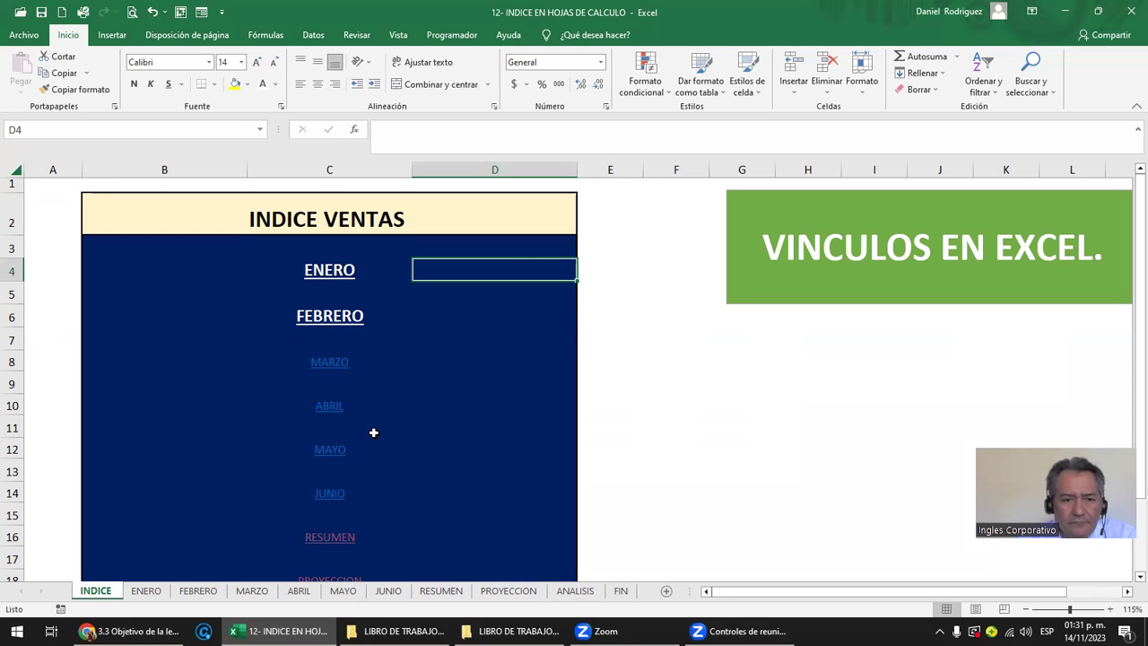
left_click(332, 266)
Step: On ENERO, link VOLVER INDICE in C1 to cell D4 of the INDICE sheet
left_click(332, 266)
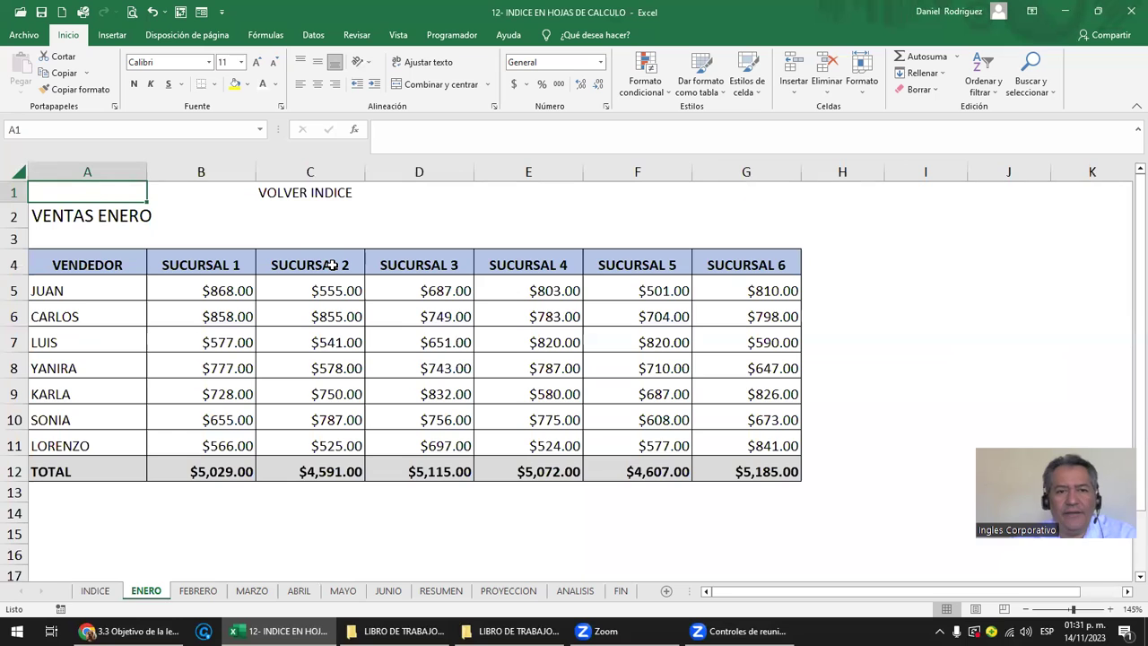
left_click(308, 193)
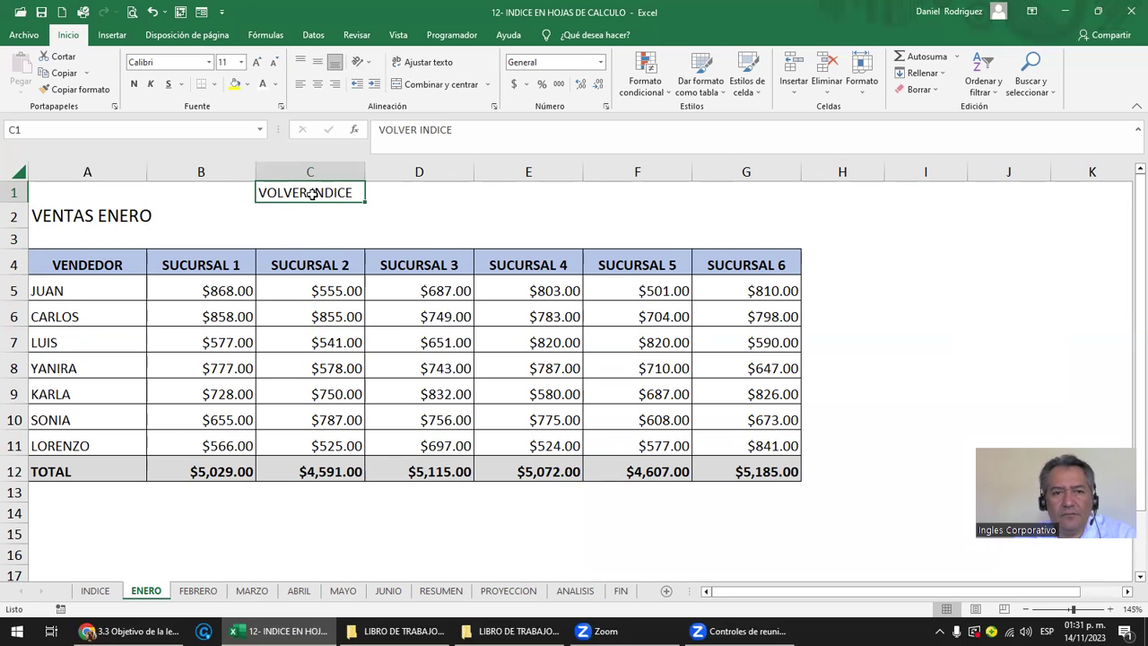
right_click(312, 196)
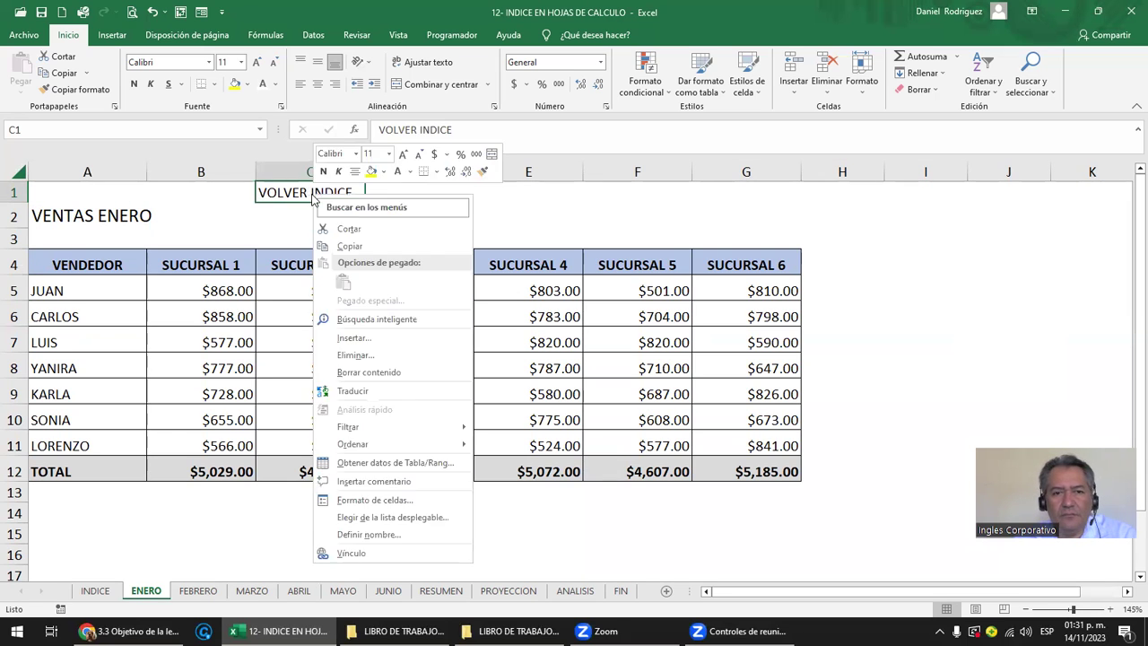
left_click(368, 553)
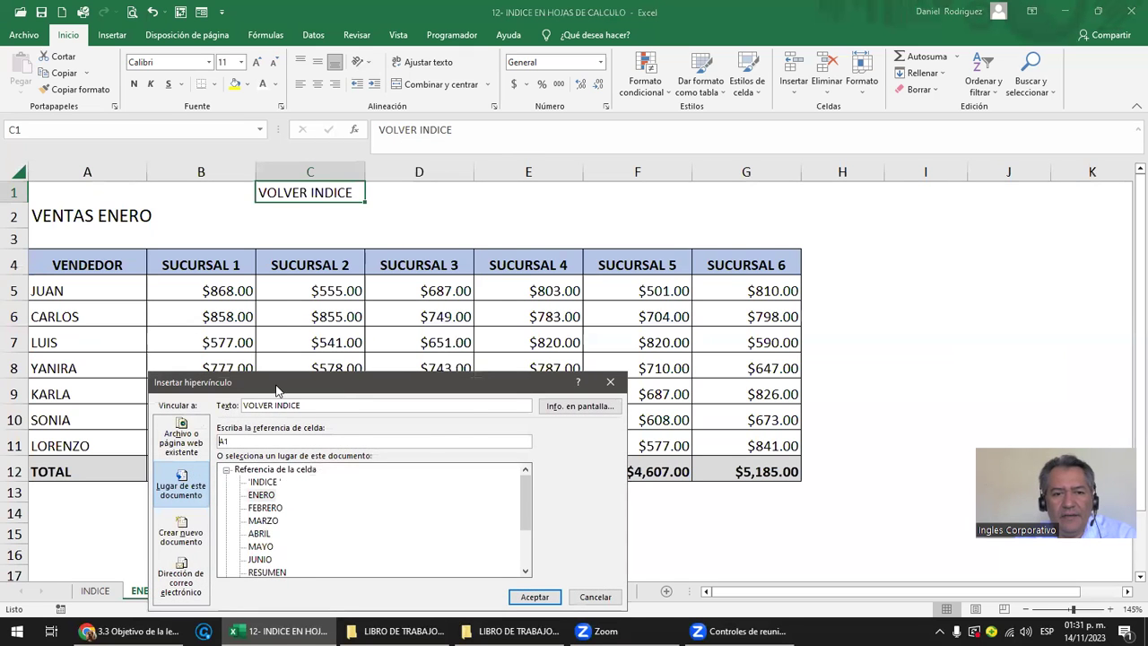
left_click_drag(276, 390, 559, 205)
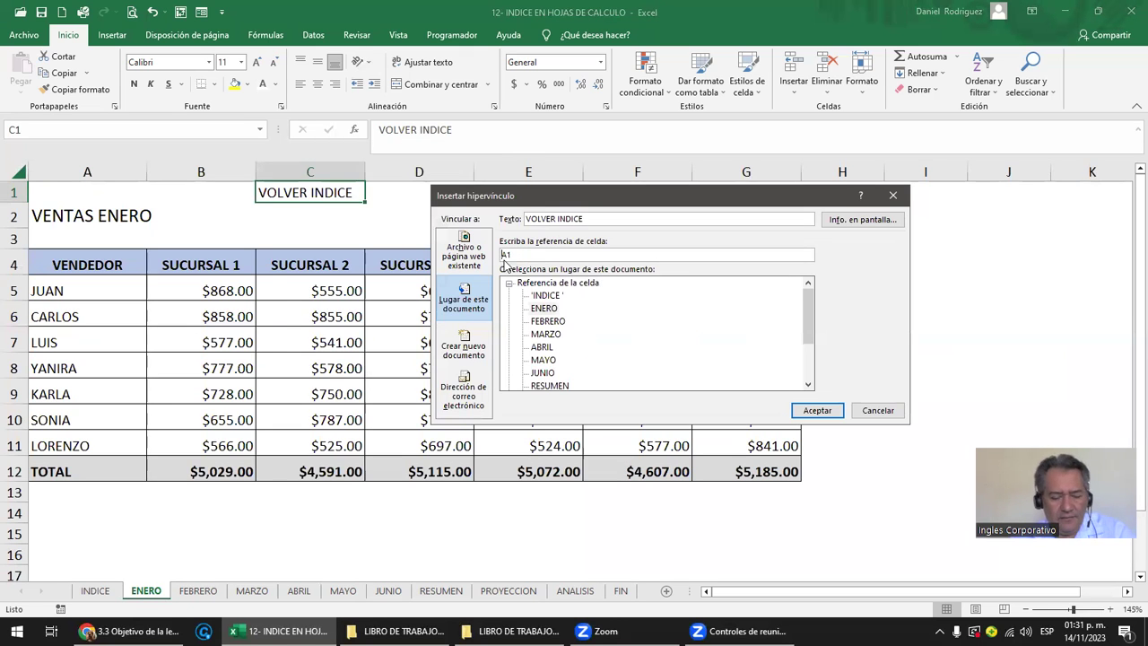
type("D")
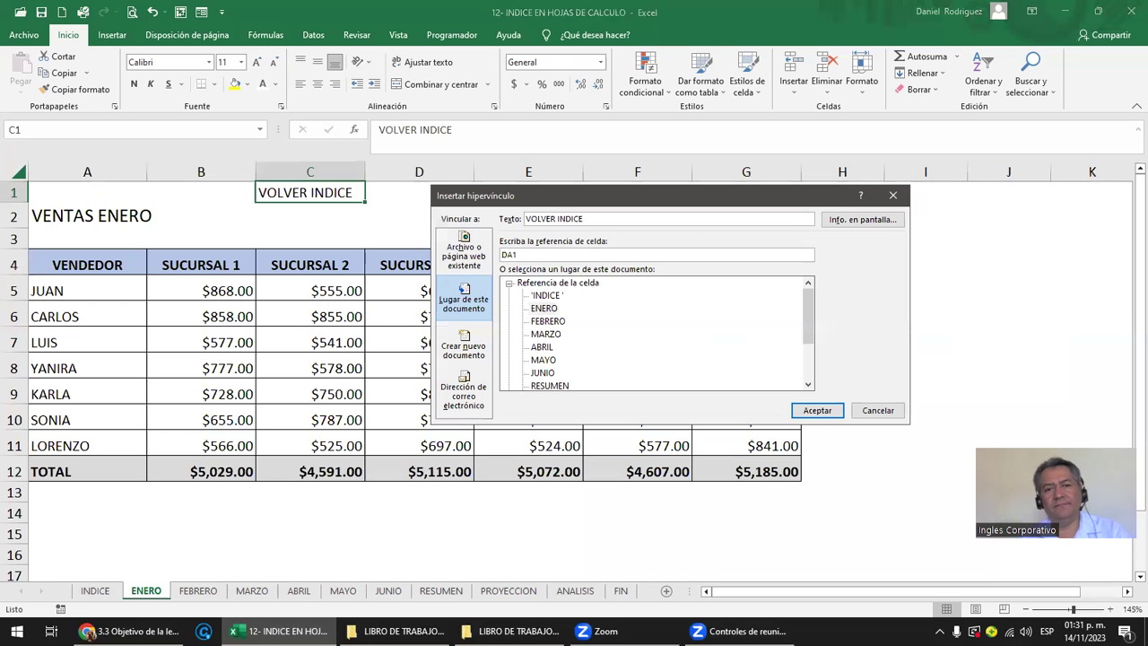
key("Delete")
key("Delete")
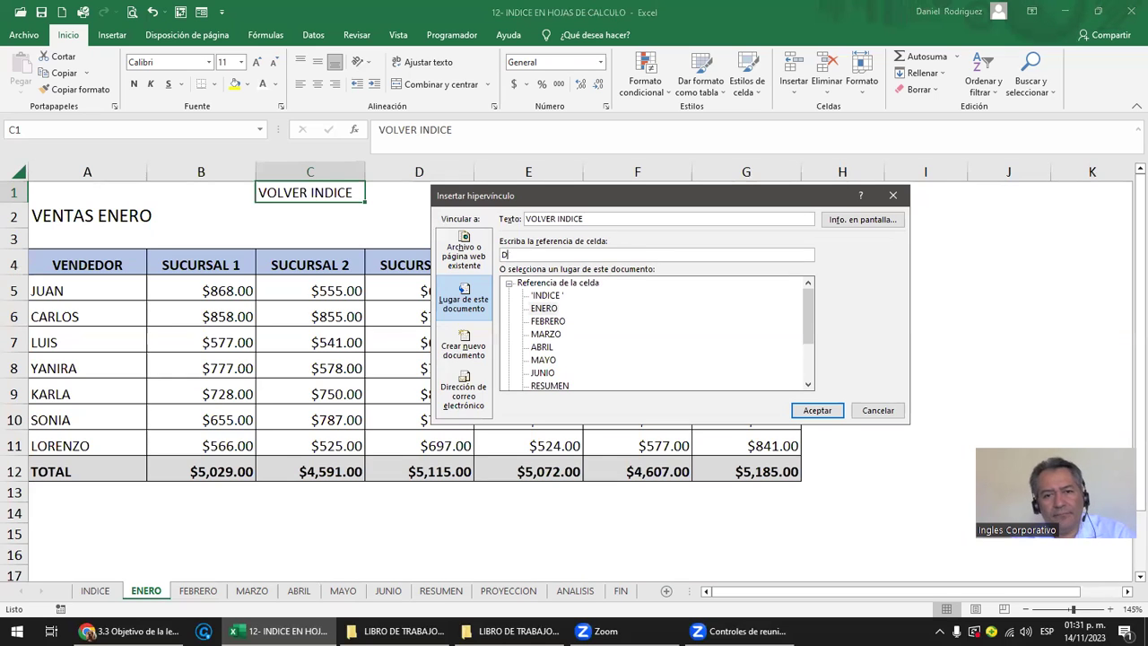
left_click(547, 297)
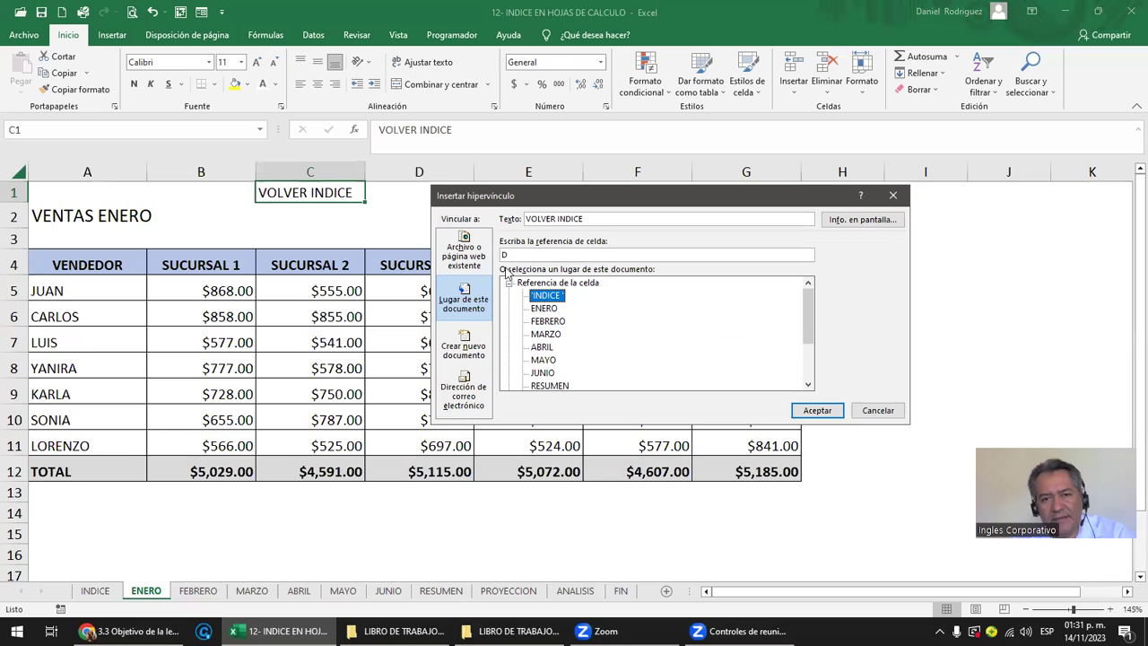
left_click(509, 256)
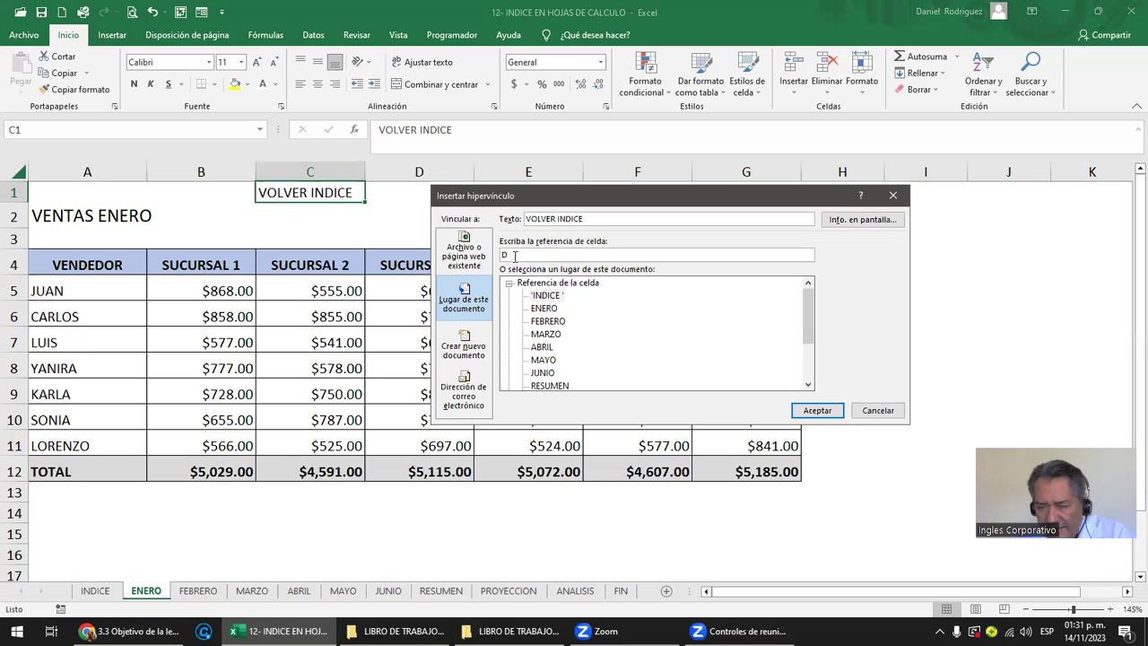
left_click(548, 296)
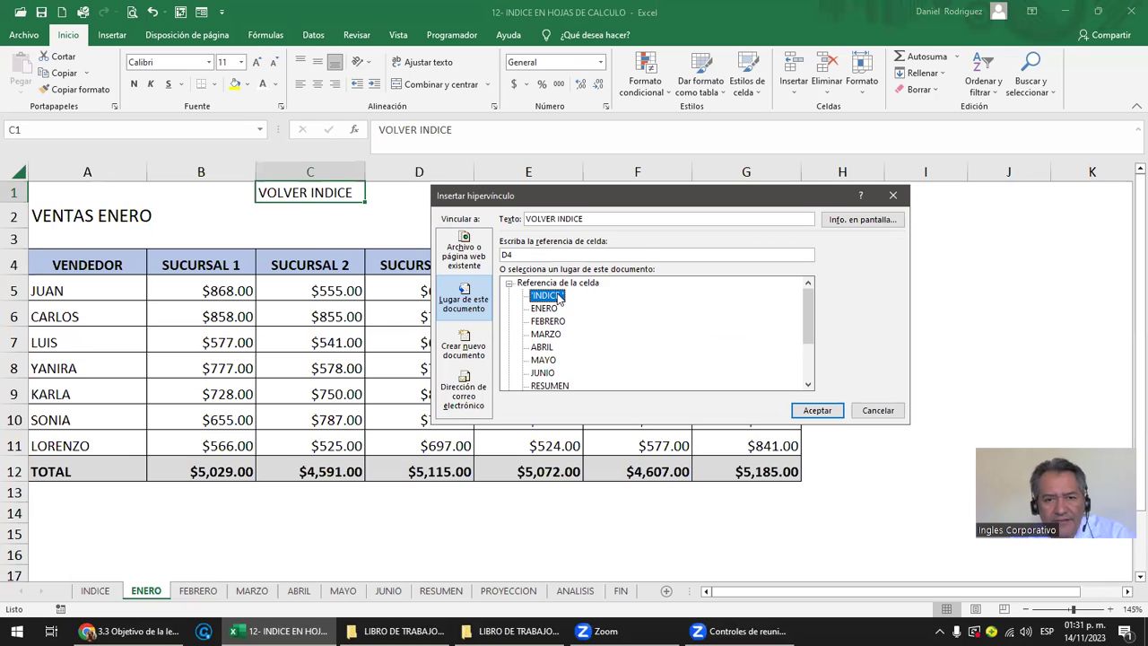
left_click(811, 412)
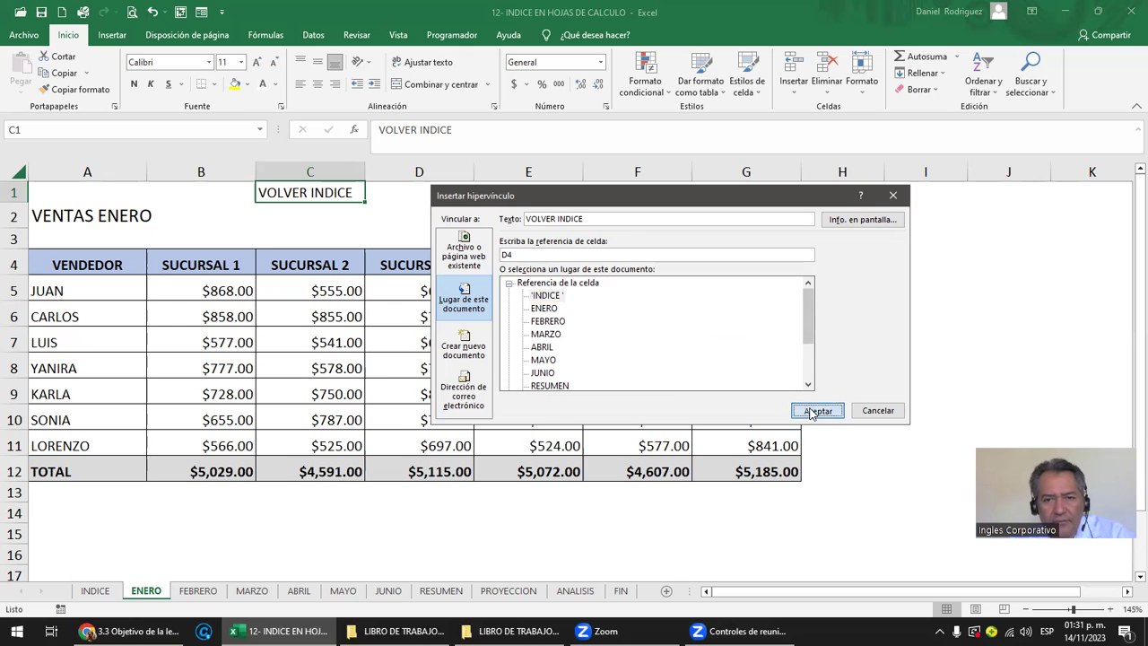
Step: Test the new VOLVER INDICE link back to INDICE, then open FEBRERO from the index
left_click(447, 208)
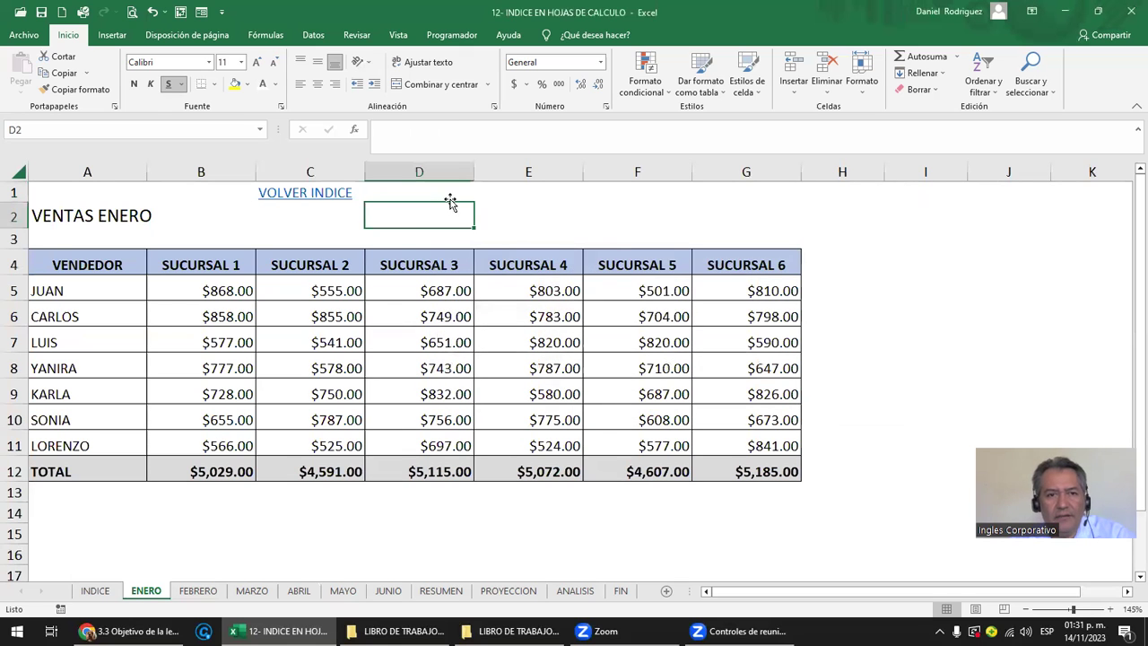
left_click(328, 205)
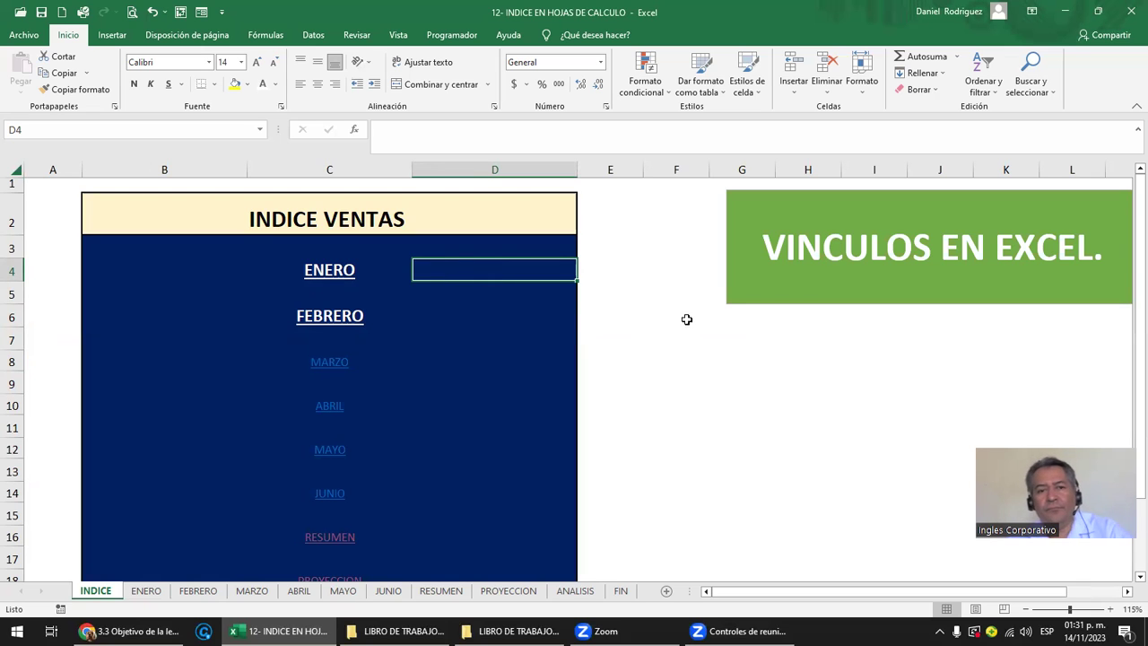
left_click(343, 319)
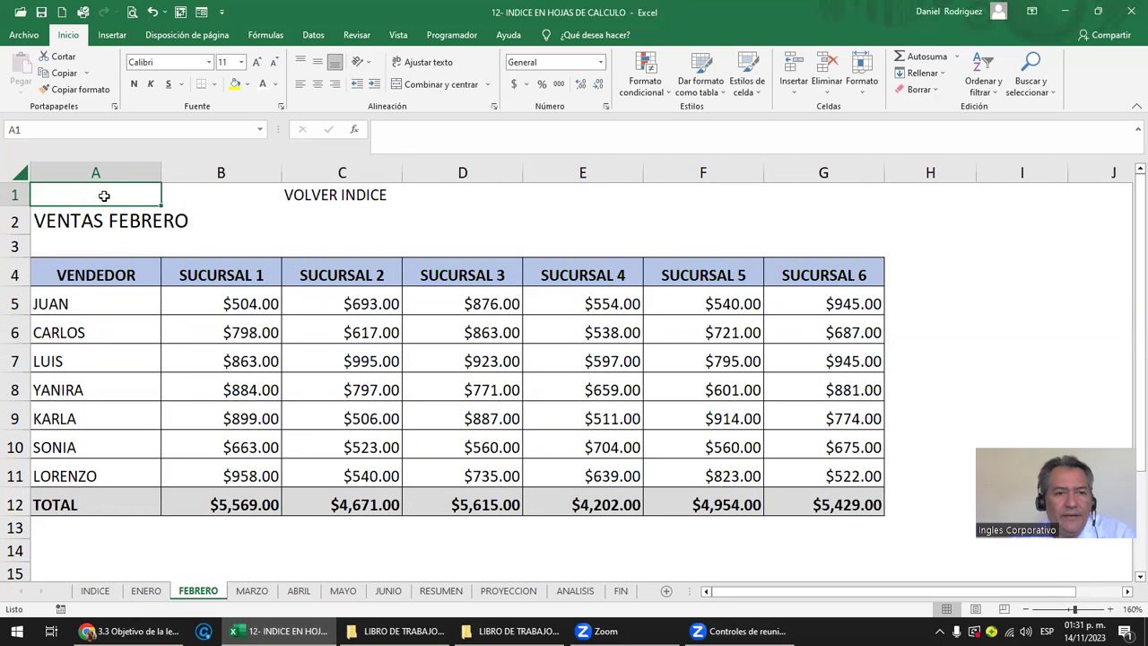
Step: Link FEBRERO's VOLVER INDICE in C1 to INDICE cell D6 and follow it back
right_click(333, 199)
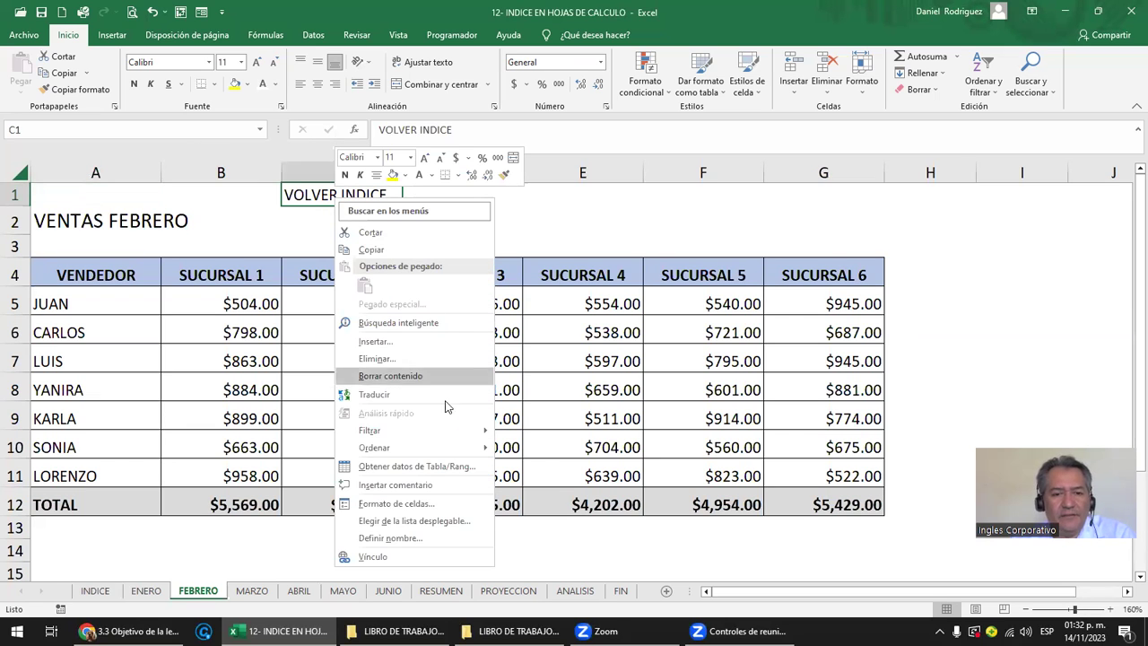
left_click(373, 557)
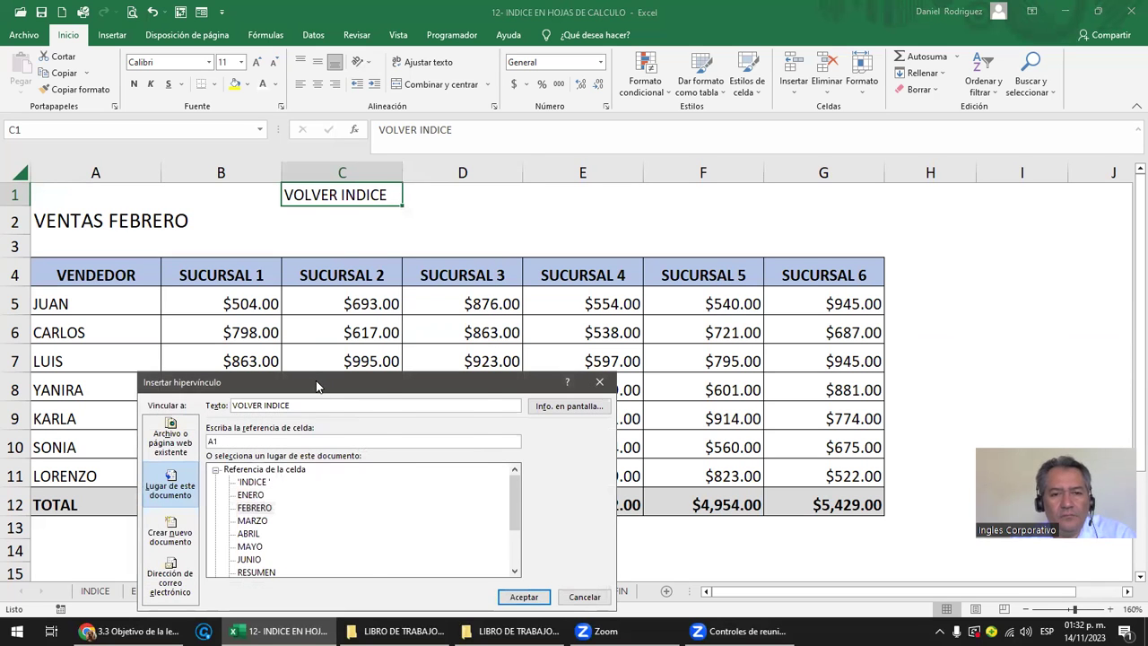
left_click_drag(316, 383, 679, 218)
left_click(619, 319)
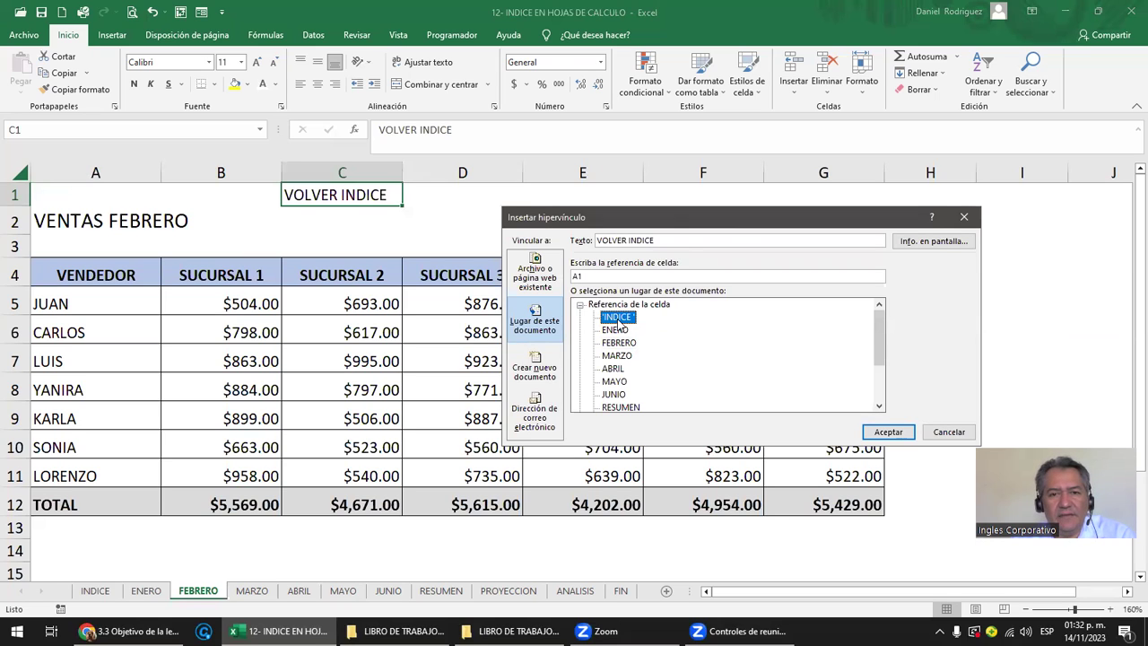
left_click(587, 275)
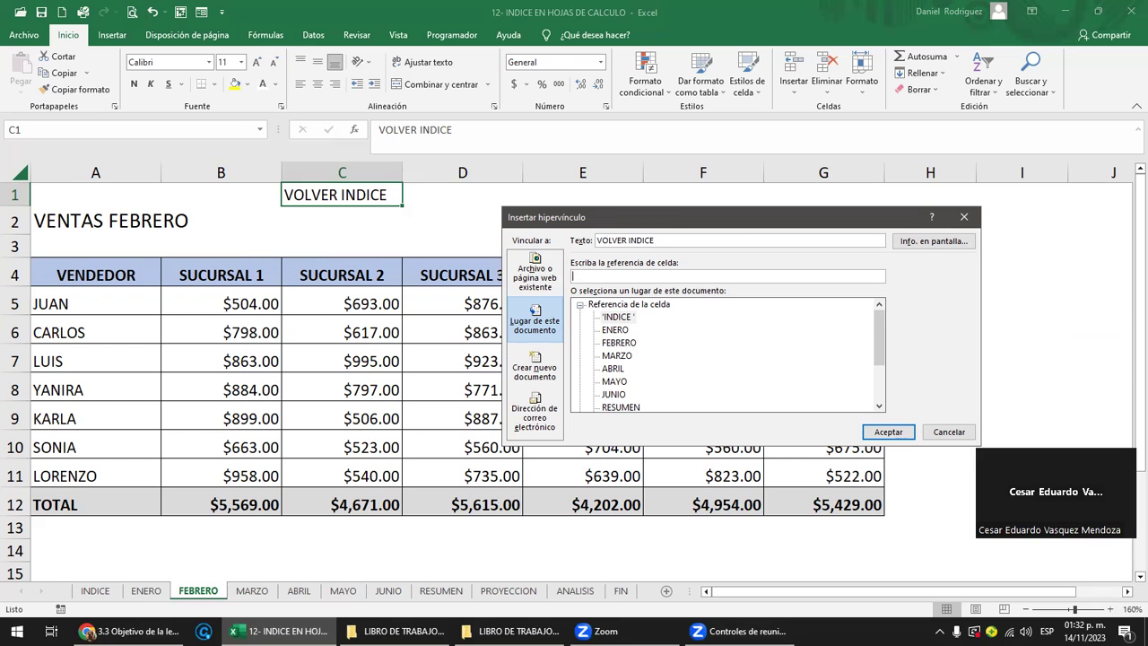
type("D")
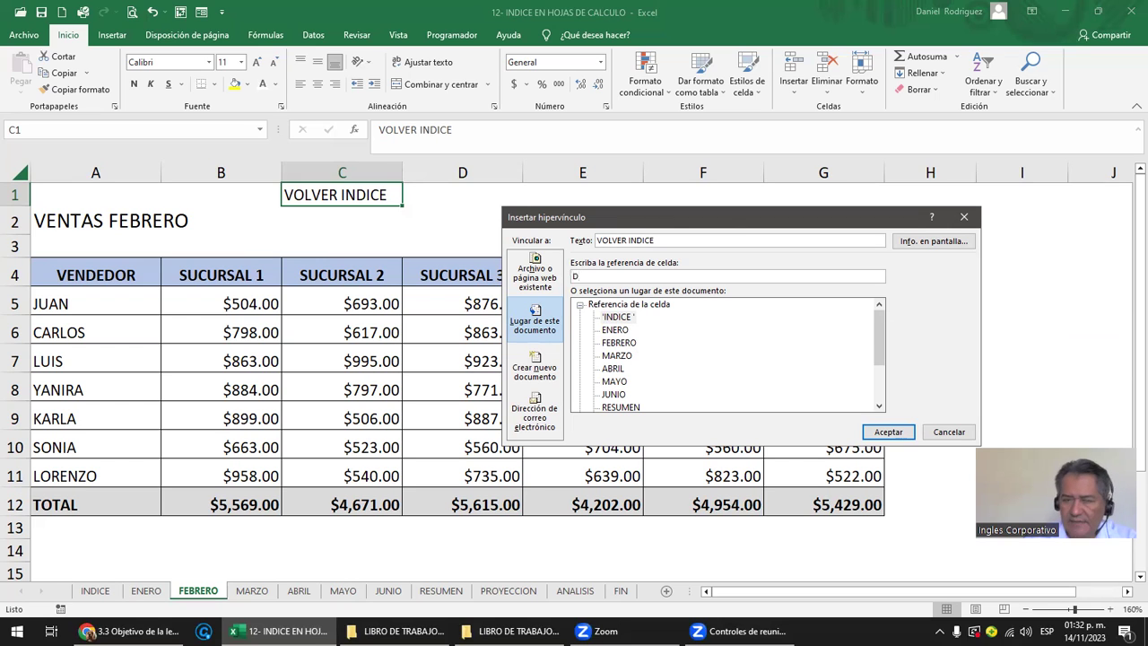
type("6")
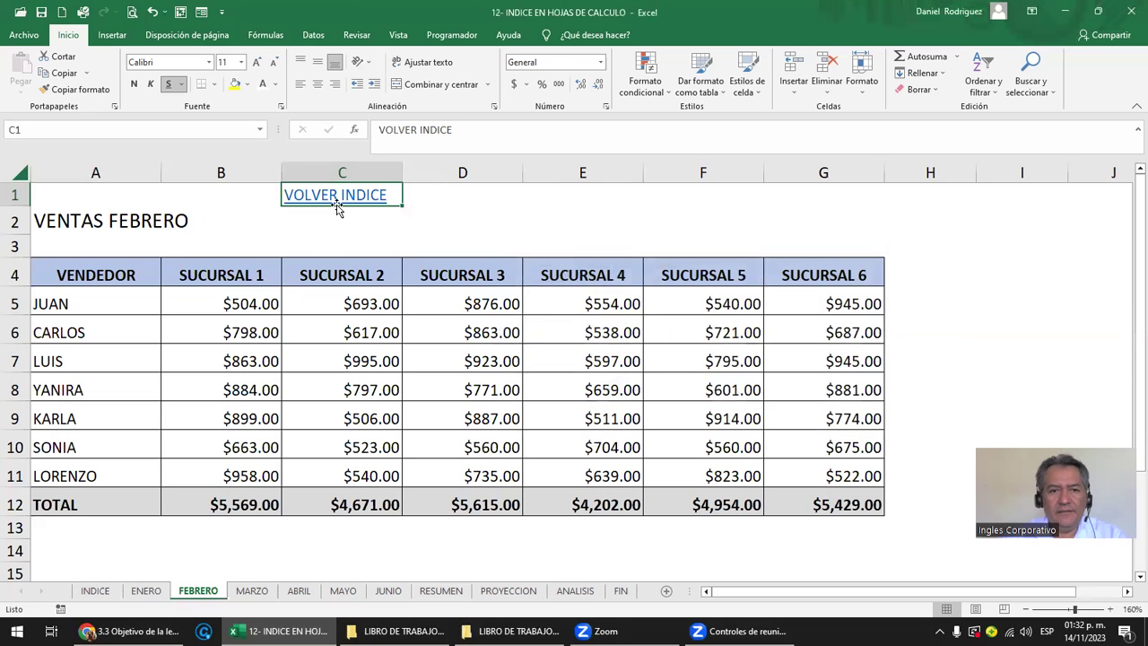
left_click(337, 200)
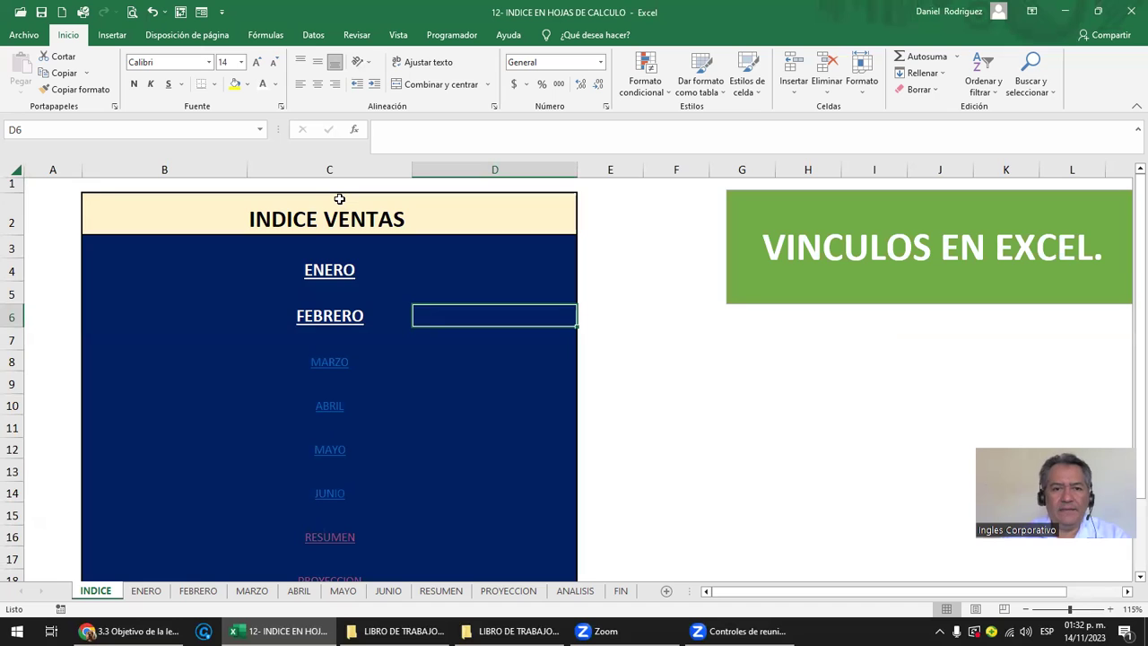
Step: Open MARZO, link its VOLVER INDICE in C1 to INDICE cell D8, and follow it back
left_click(343, 365)
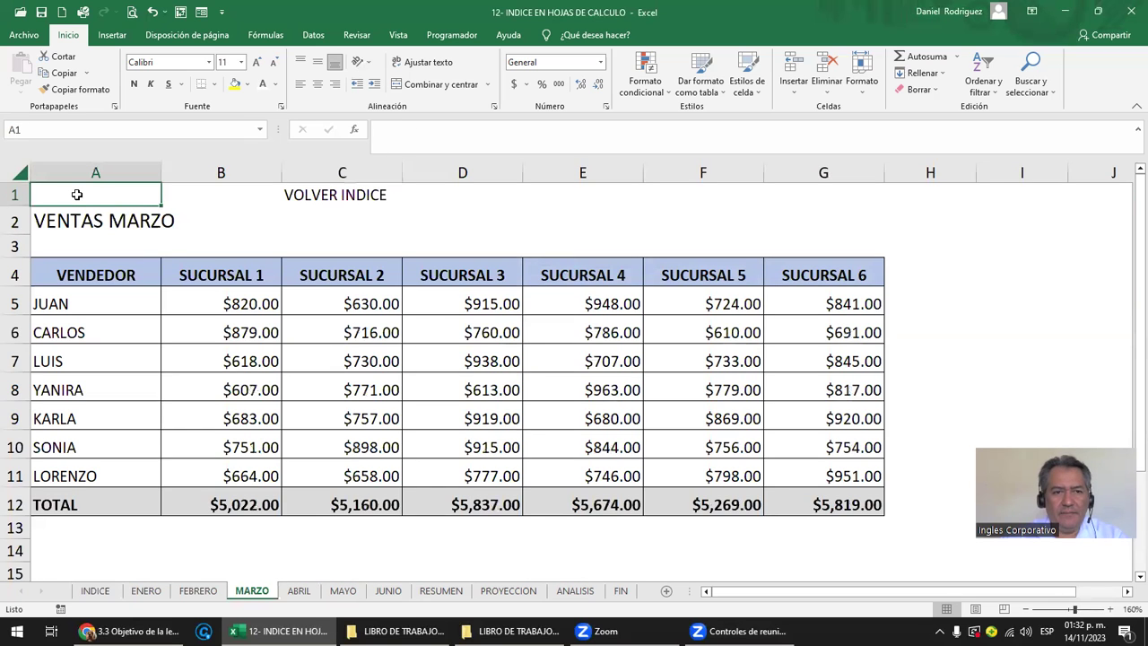
right_click(317, 194)
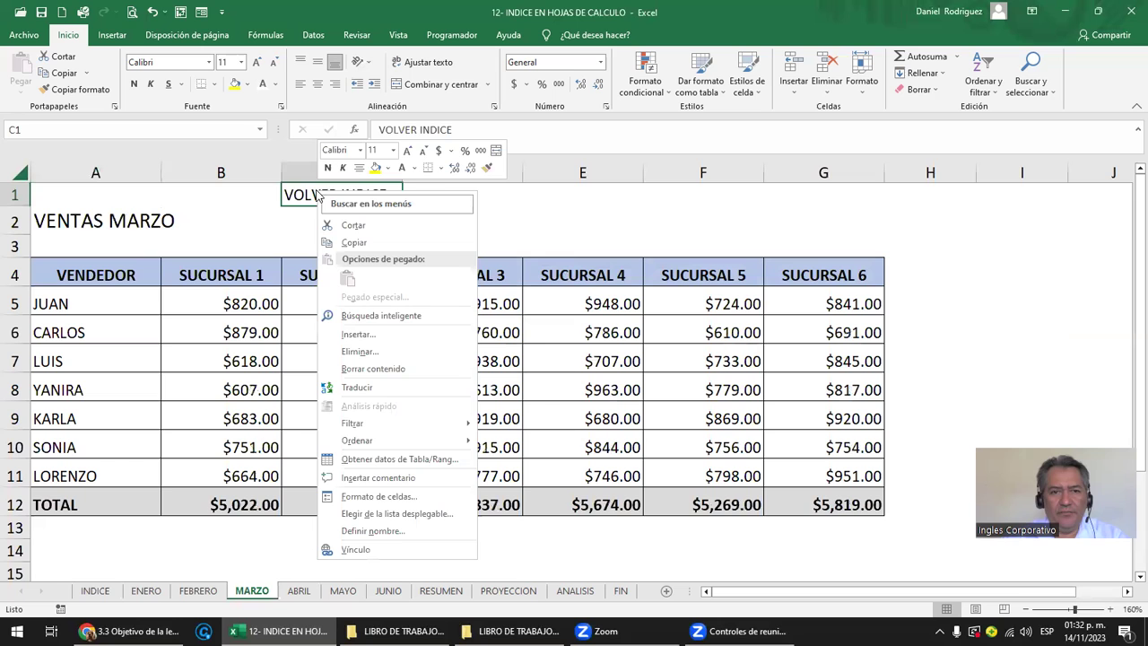
left_click(356, 548)
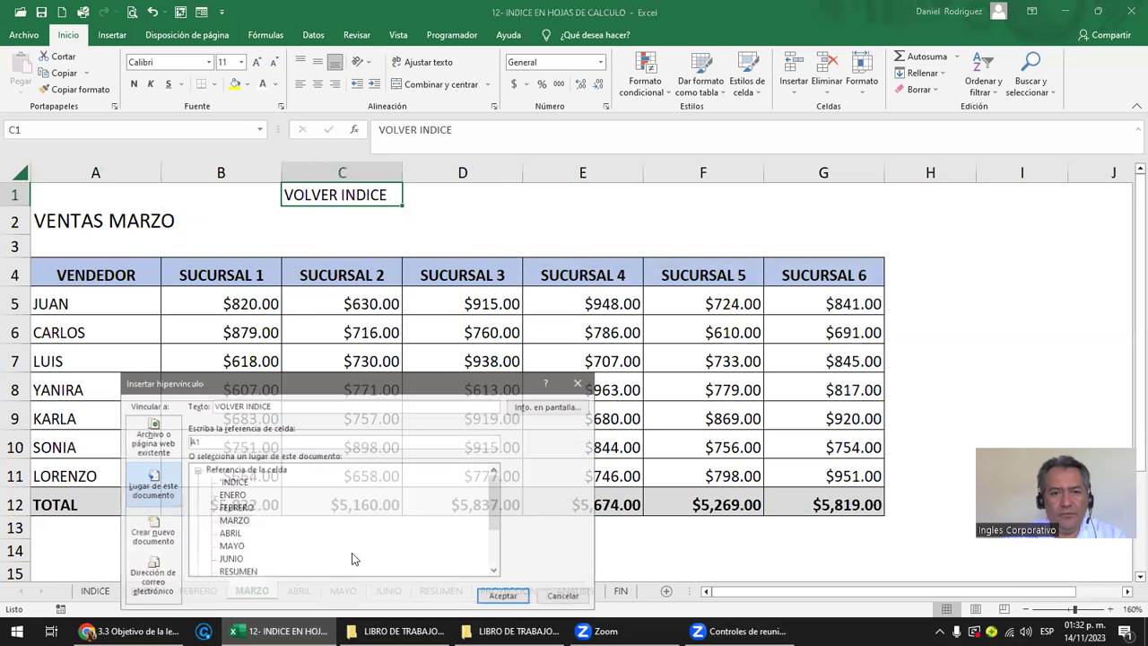
left_click(237, 484)
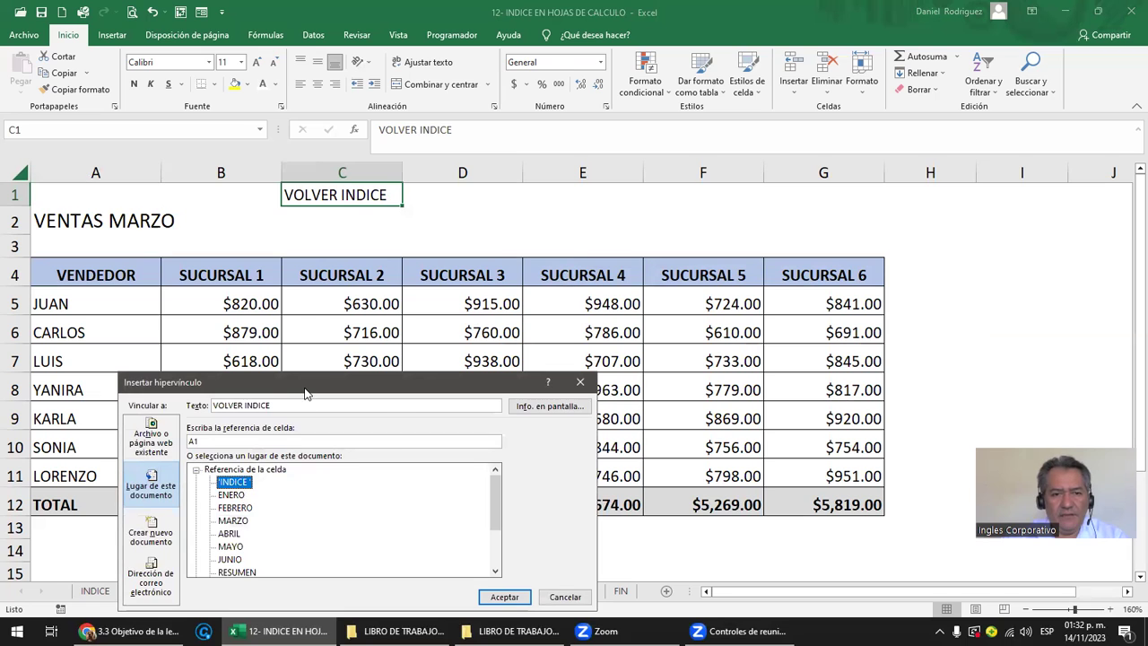
left_click_drag(305, 393, 637, 222)
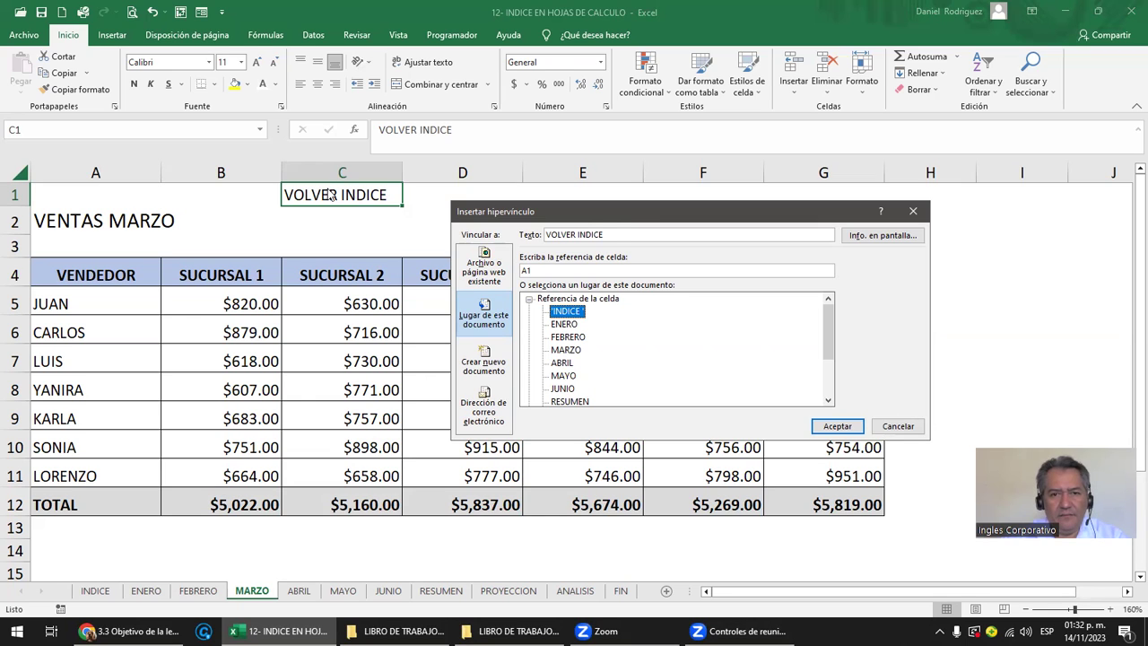
left_click(610, 235)
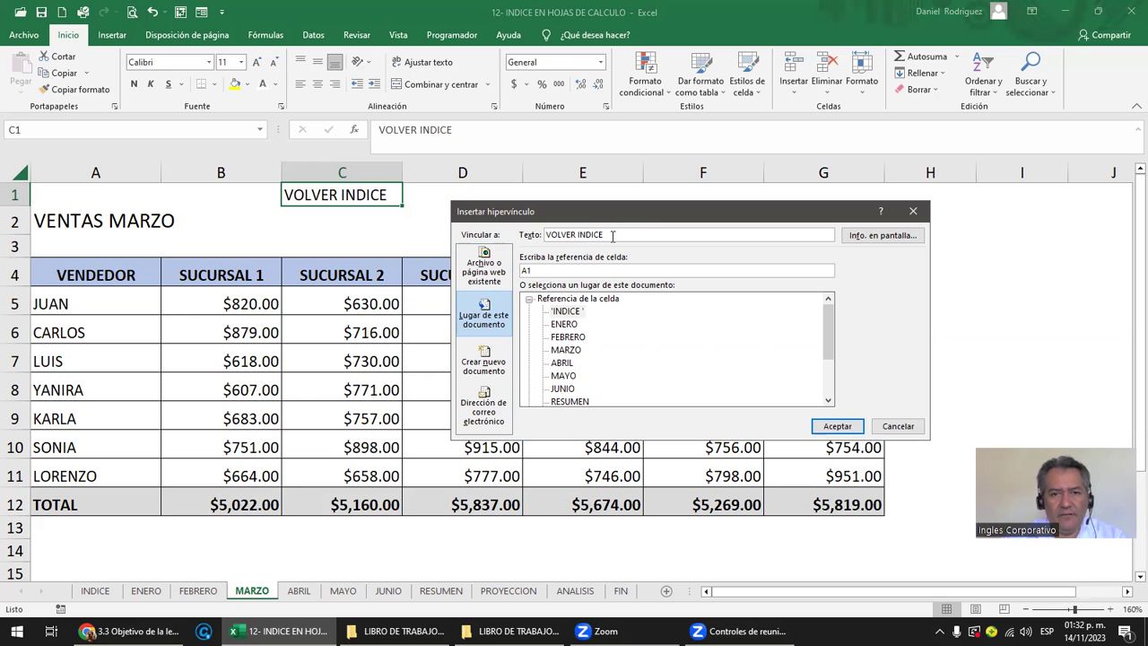
double_click(534, 271)
key("BackSpace")
type("D8")
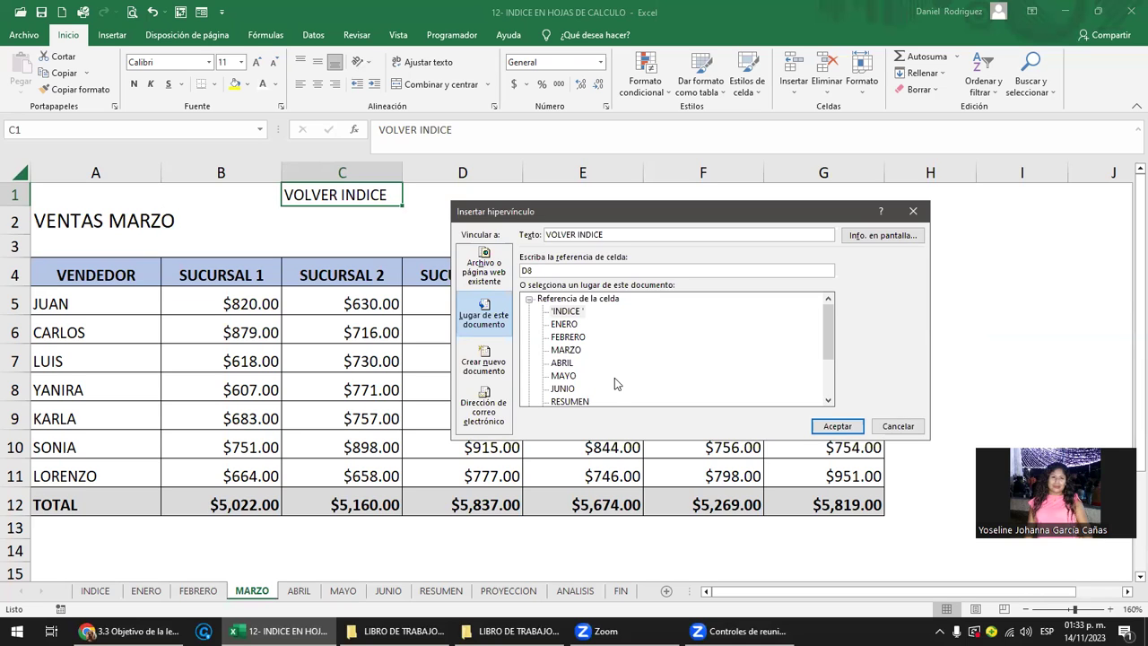
left_click(573, 313)
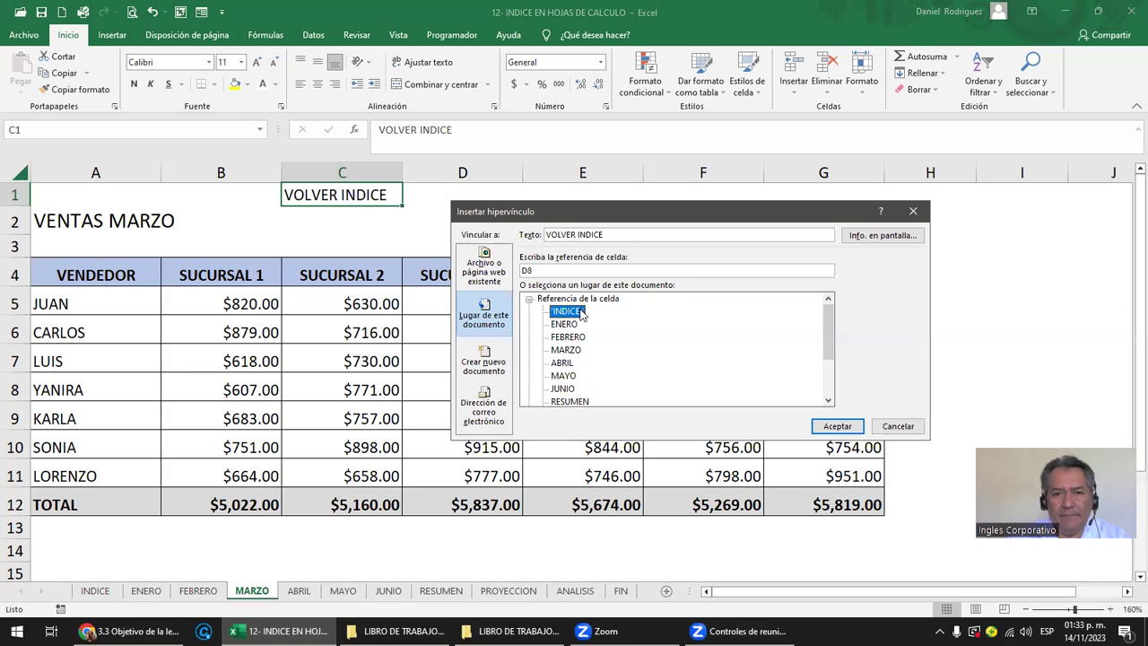
left_click(837, 426)
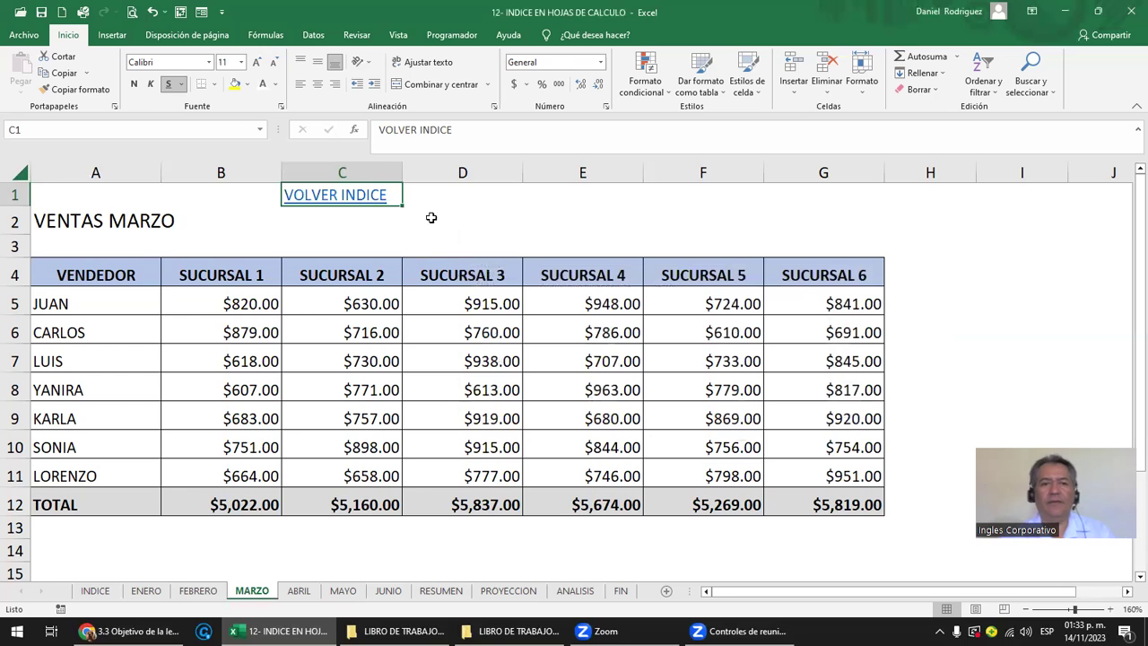
left_click(417, 226)
left_click(348, 196)
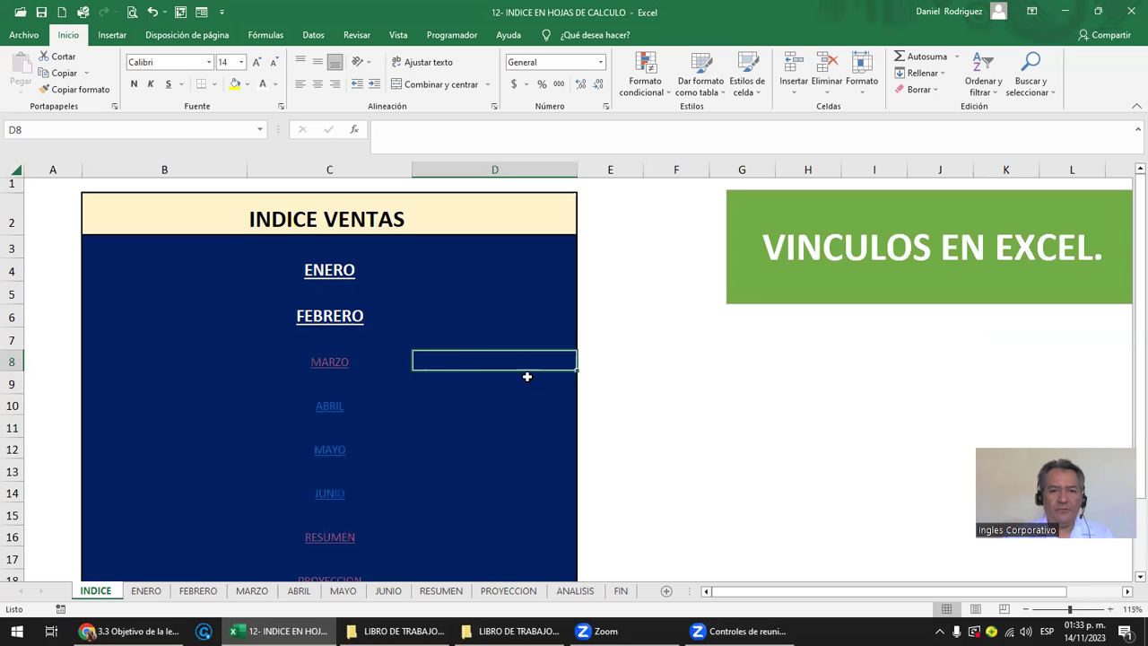
Step: Open MARZO from the index and browse the sheet tabs through to FIN and back
left_click(517, 320)
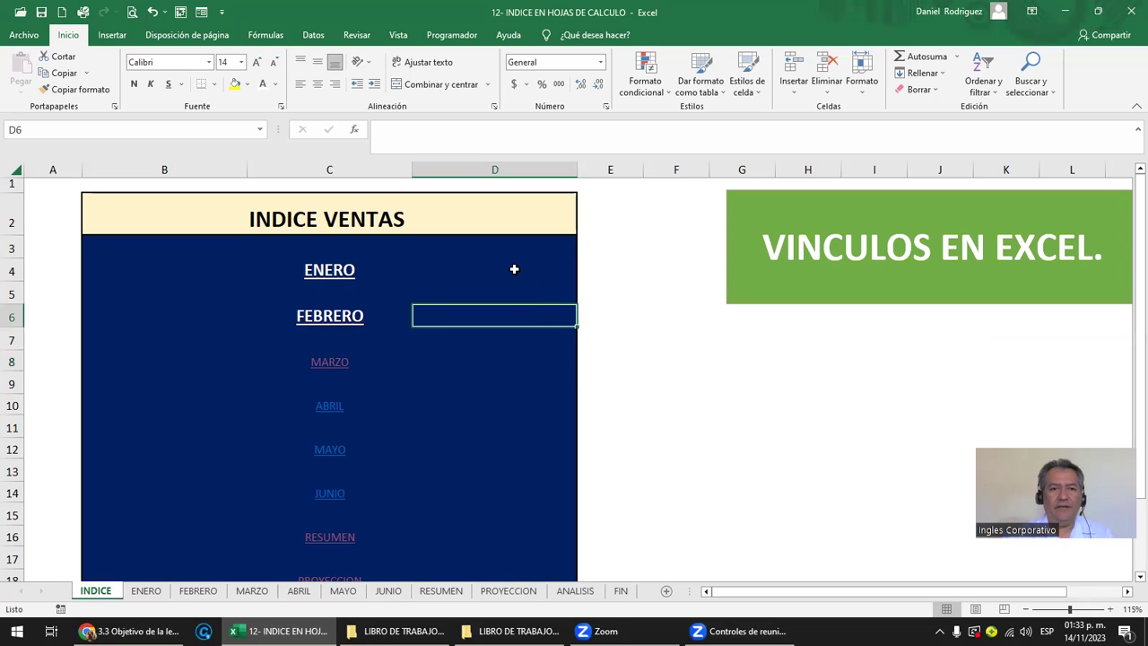
left_click(514, 269)
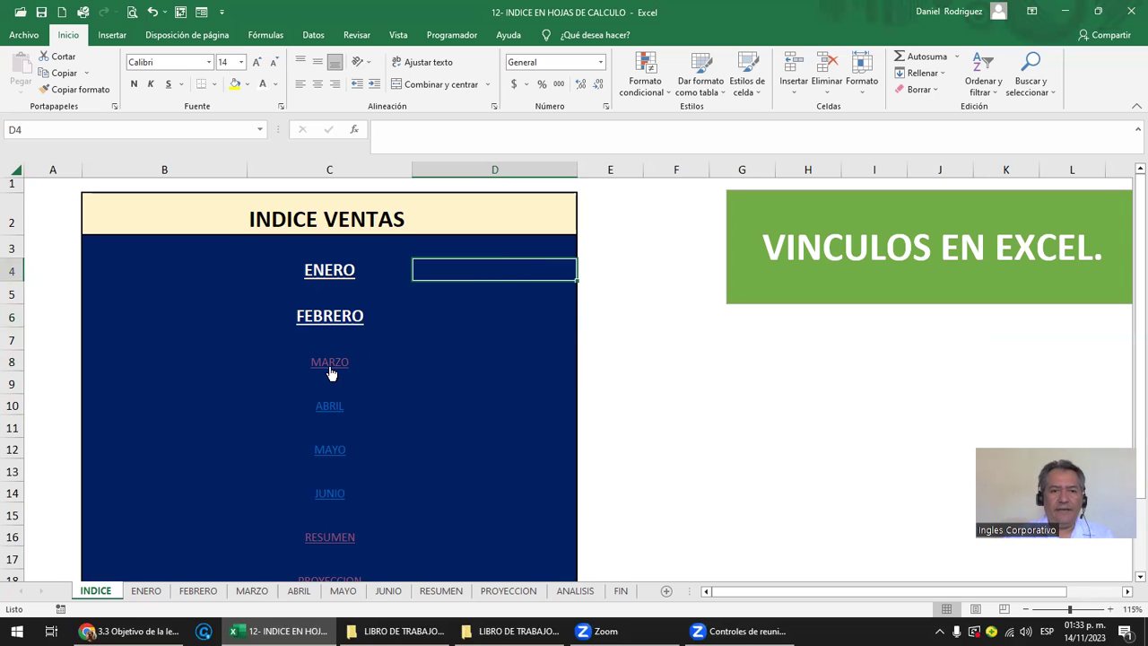
left_click(329, 363)
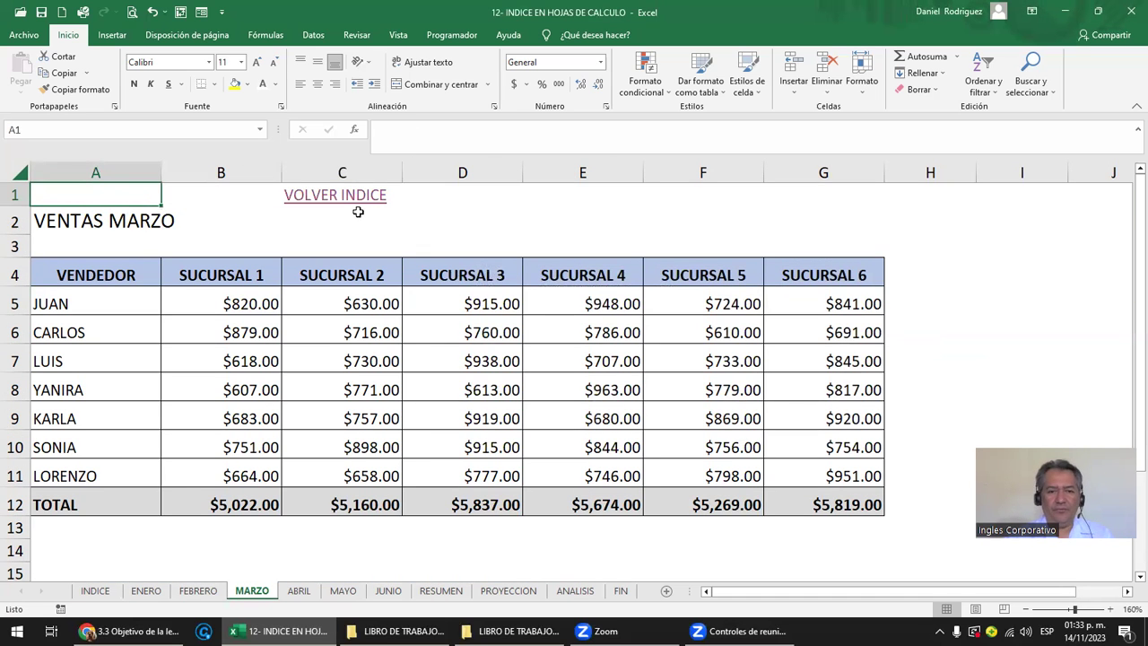
left_click(298, 590)
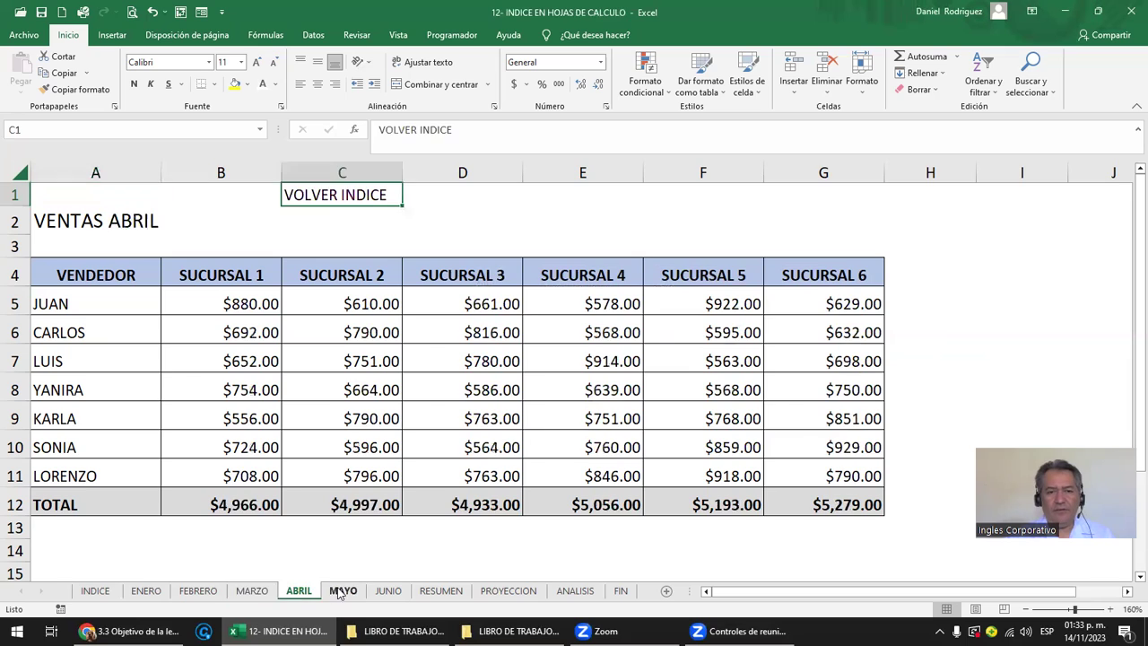
left_click(339, 591)
left_click(388, 590)
left_click(440, 590)
left_click(490, 591)
left_click(575, 590)
left_click(620, 590)
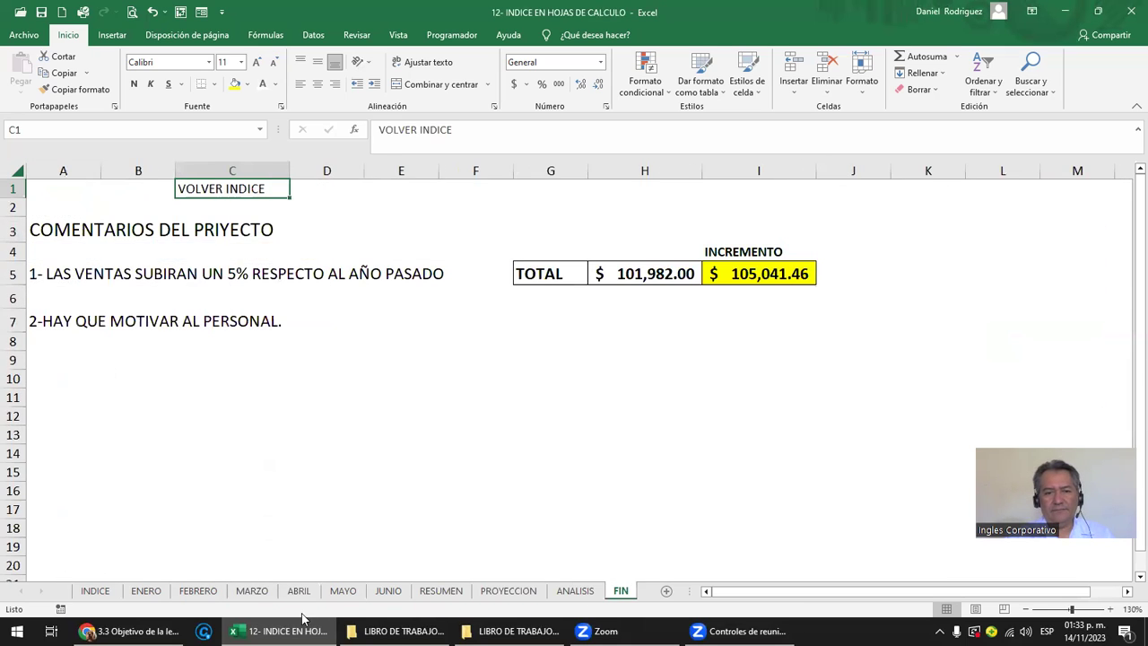
left_click(252, 590)
Step: Copy the VOLVER INDICE link from MARZO's C1 and paste it into C1 on ABRIL
left_click(338, 223)
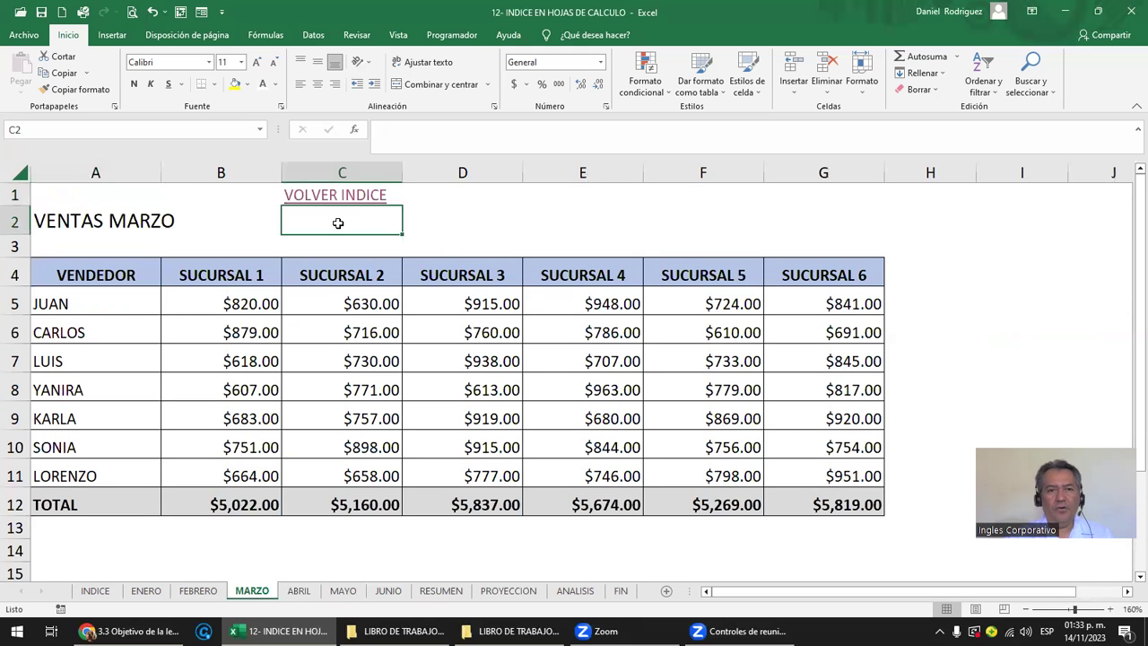
key("Up")
key("ctrl+c")
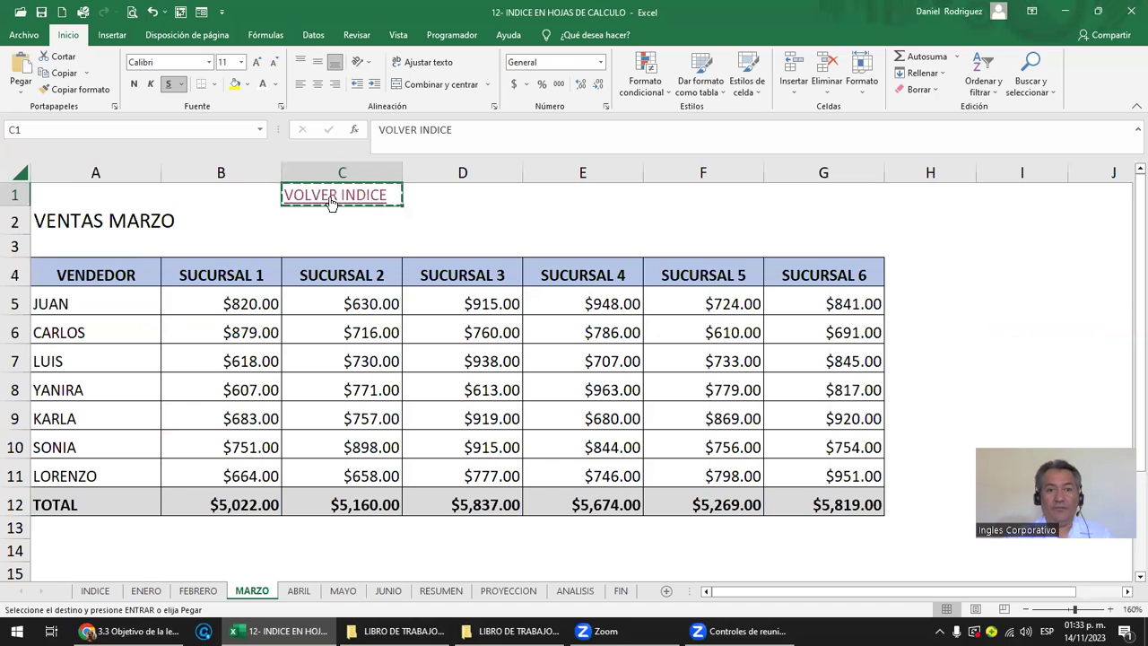
left_click(298, 591)
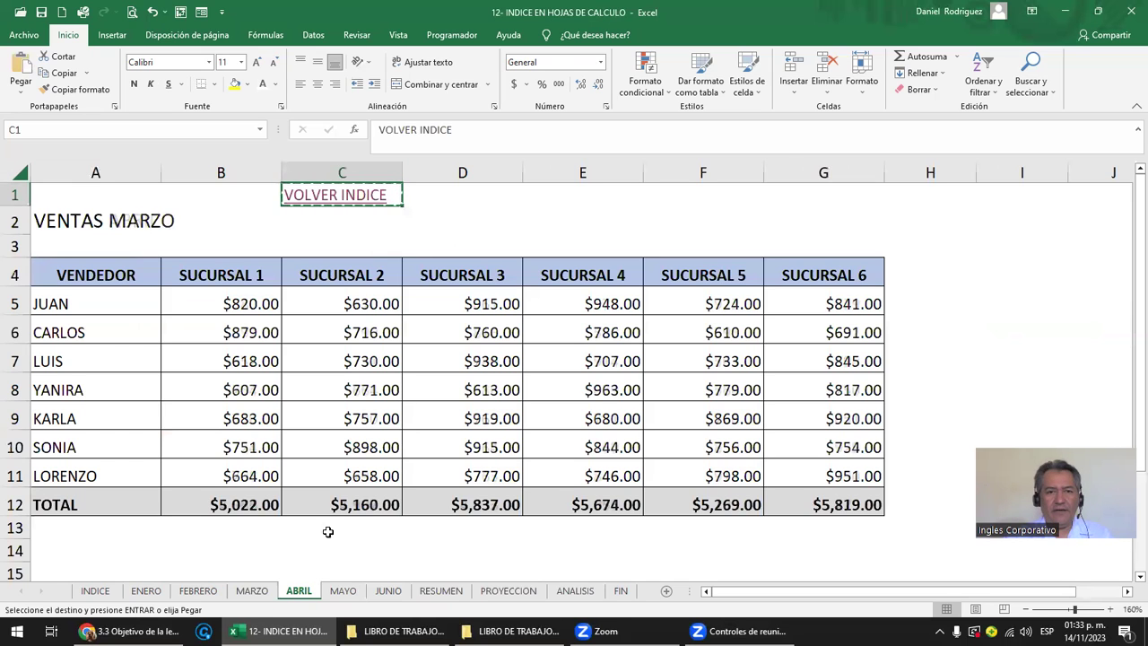
left_click(25, 81)
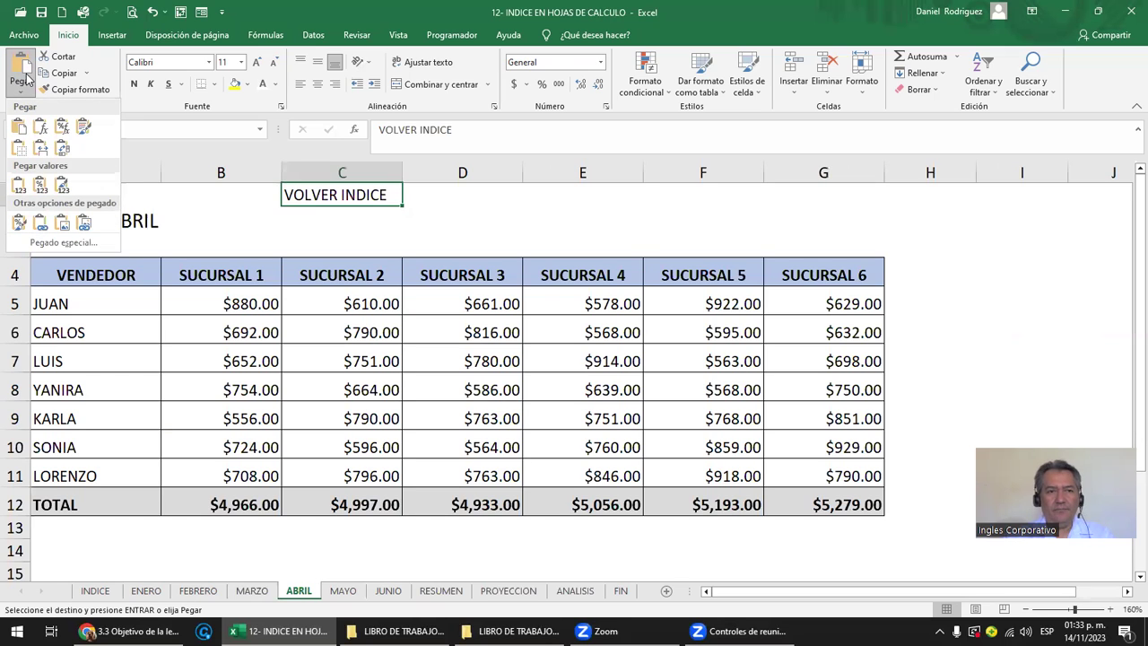
left_click(24, 81)
left_click(24, 81)
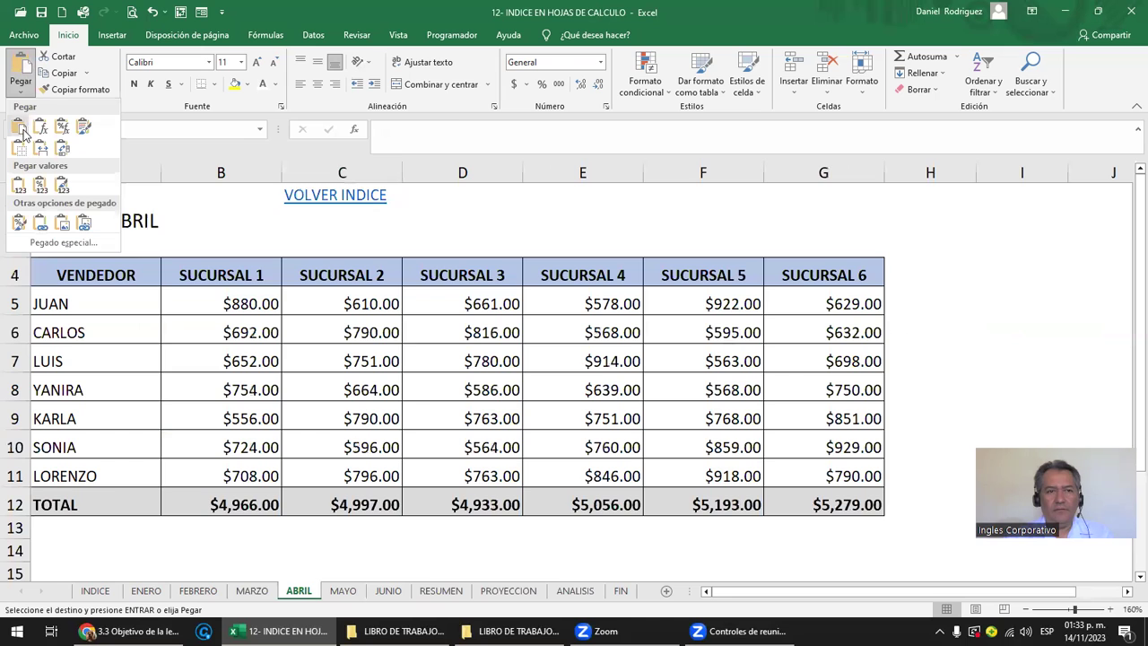
left_click(24, 131)
Step: Test the pasted VOLVER INDICE link and the ABRIL index link in both directions
left_click(345, 219)
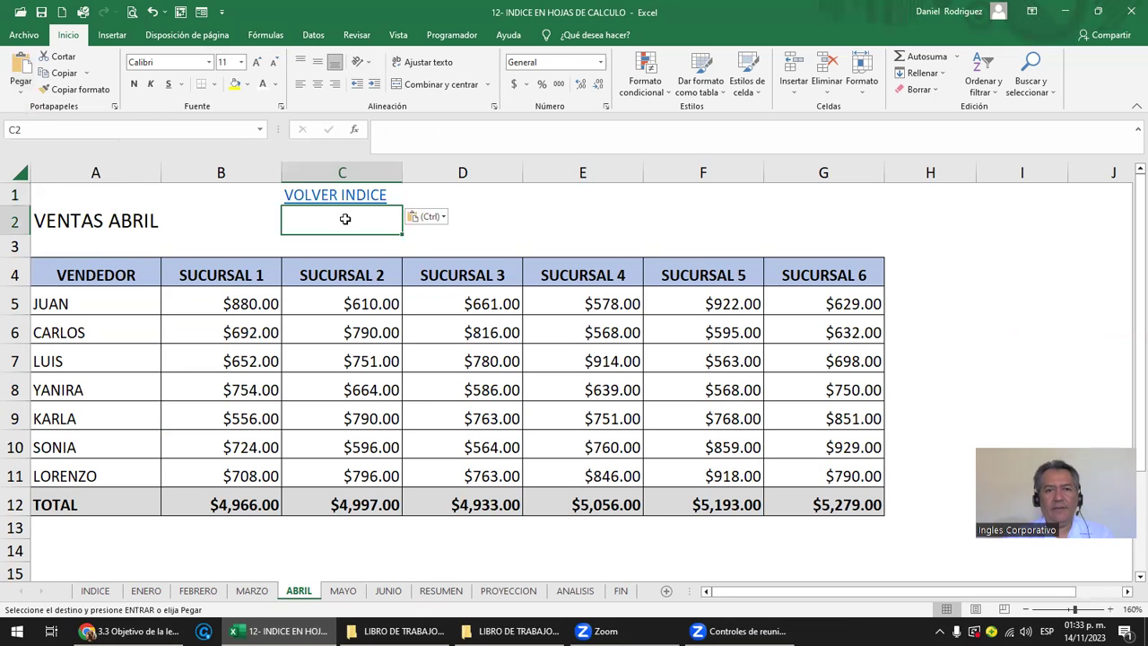
left_click(363, 197)
left_click(363, 196)
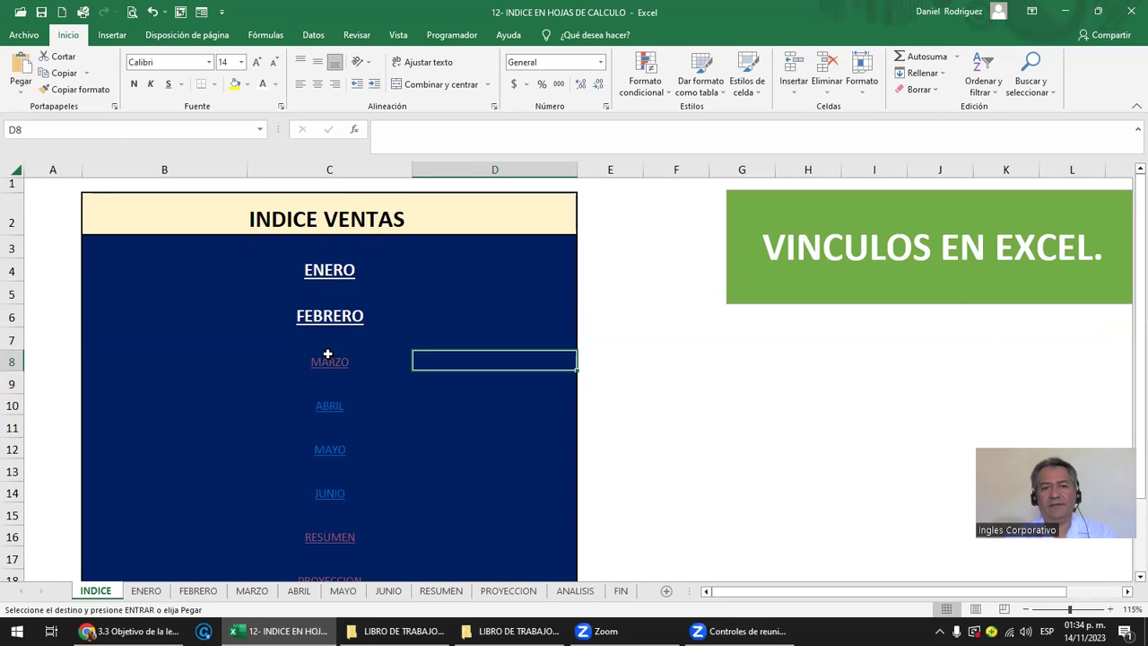
left_click(329, 408)
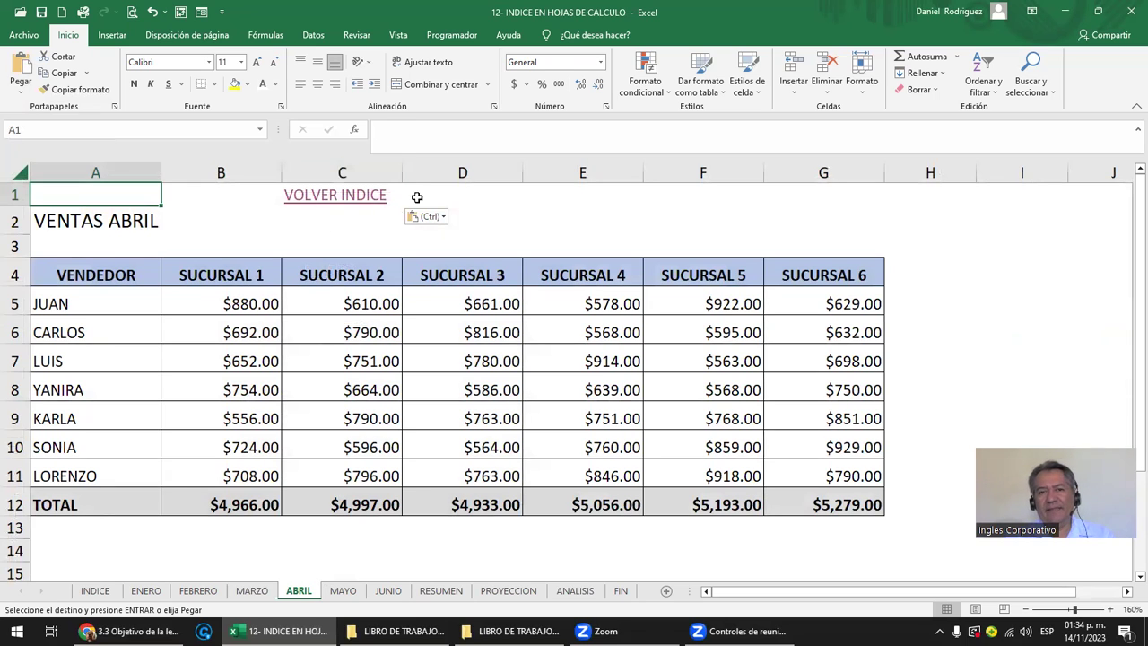
left_click(370, 209)
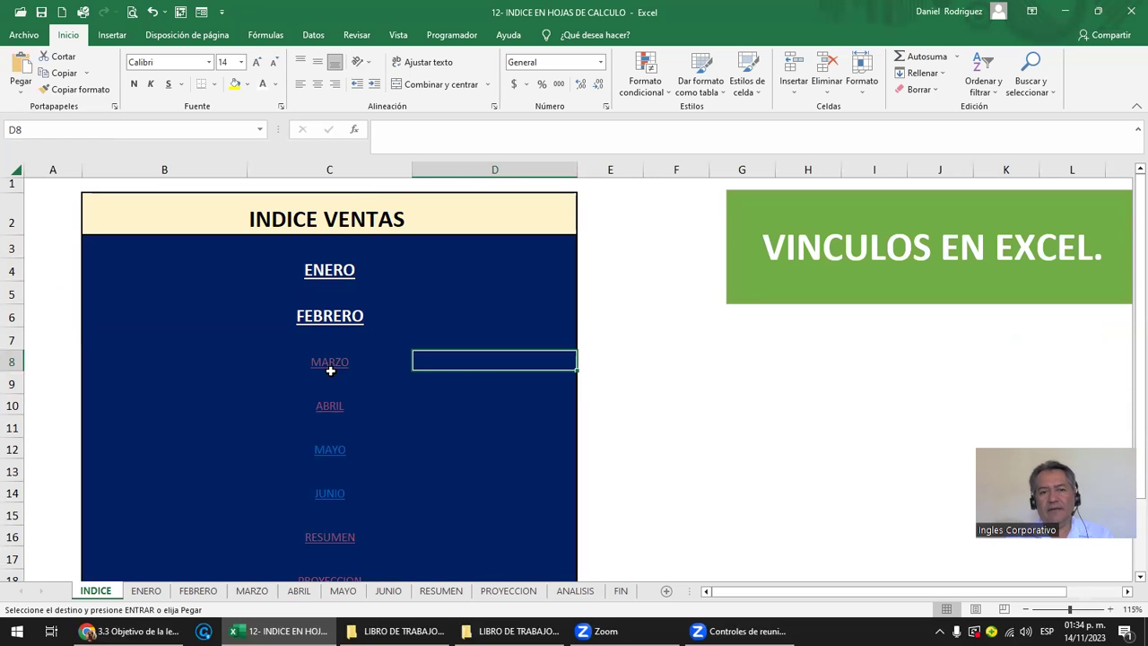
left_click(329, 405)
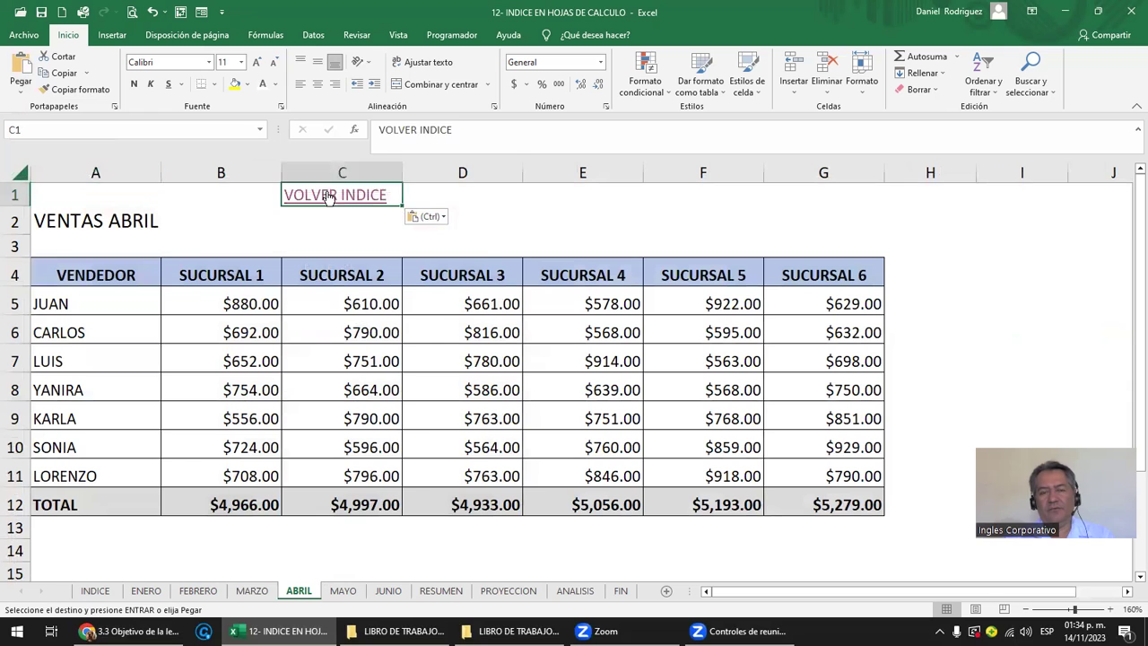
Step: Change the target of ABRIL's VOLVER INDICE link to INDICE cell D10 and follow it back
right_click(328, 193)
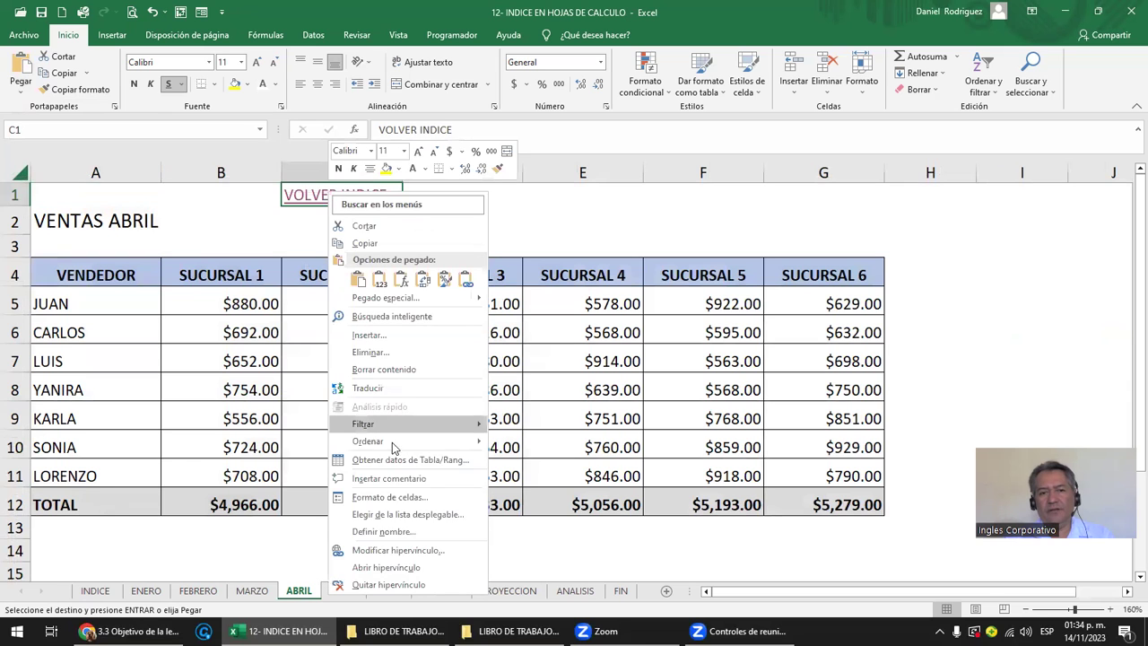
left_click(386, 549)
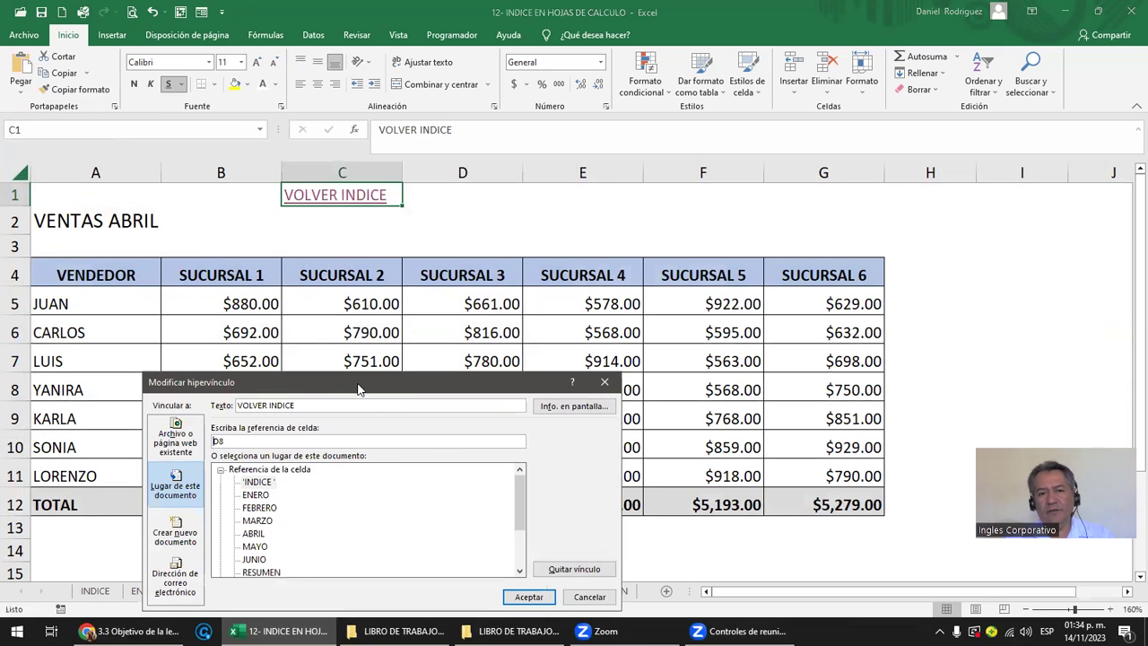
left_click_drag(357, 388, 661, 236)
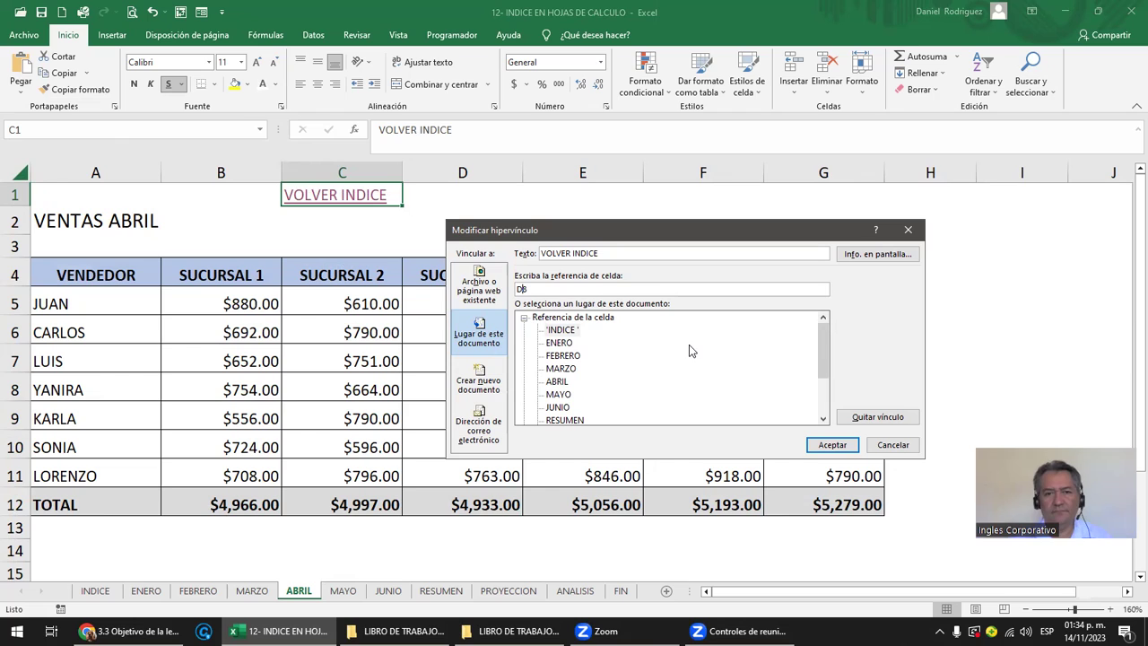
type("10")
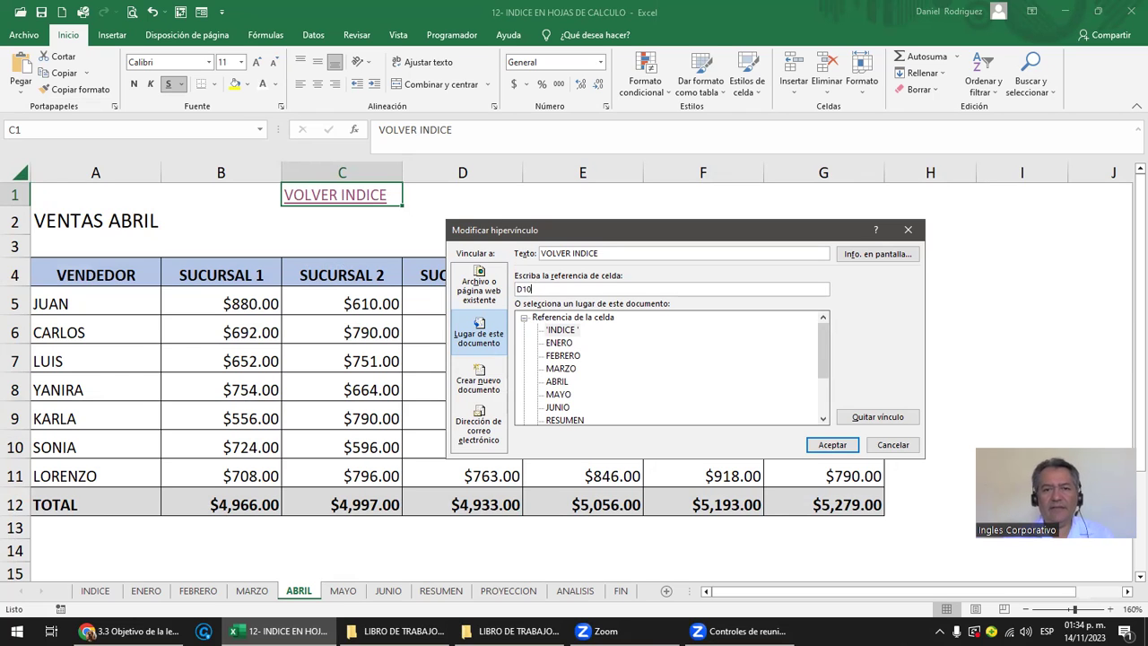
double_click(515, 289)
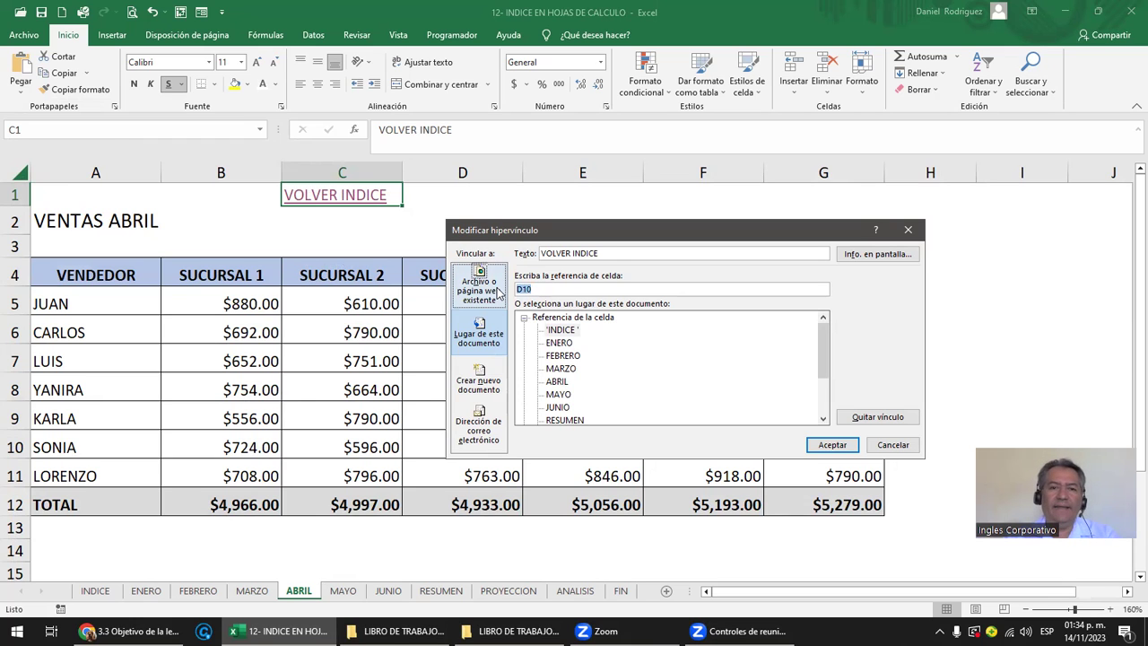
left_click(831, 444)
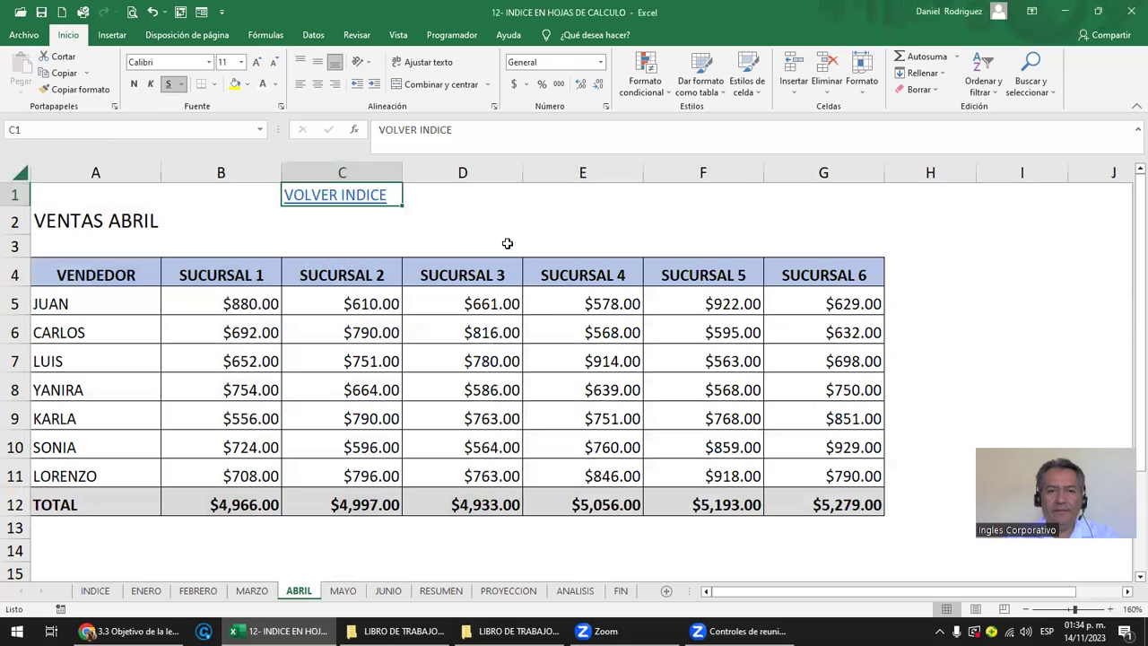
left_click(481, 218)
left_click(350, 194)
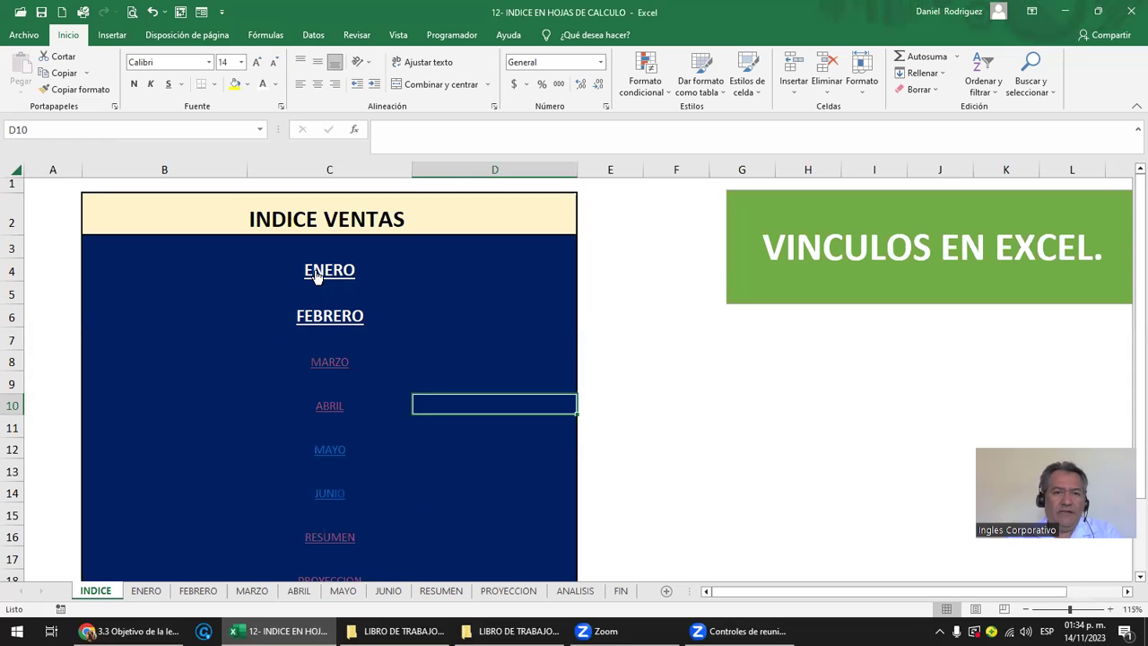
Step: Open ABRIL, confirm its VOLVER INDICE link still targets D10, and follow it back to INDICE
left_click(527, 250)
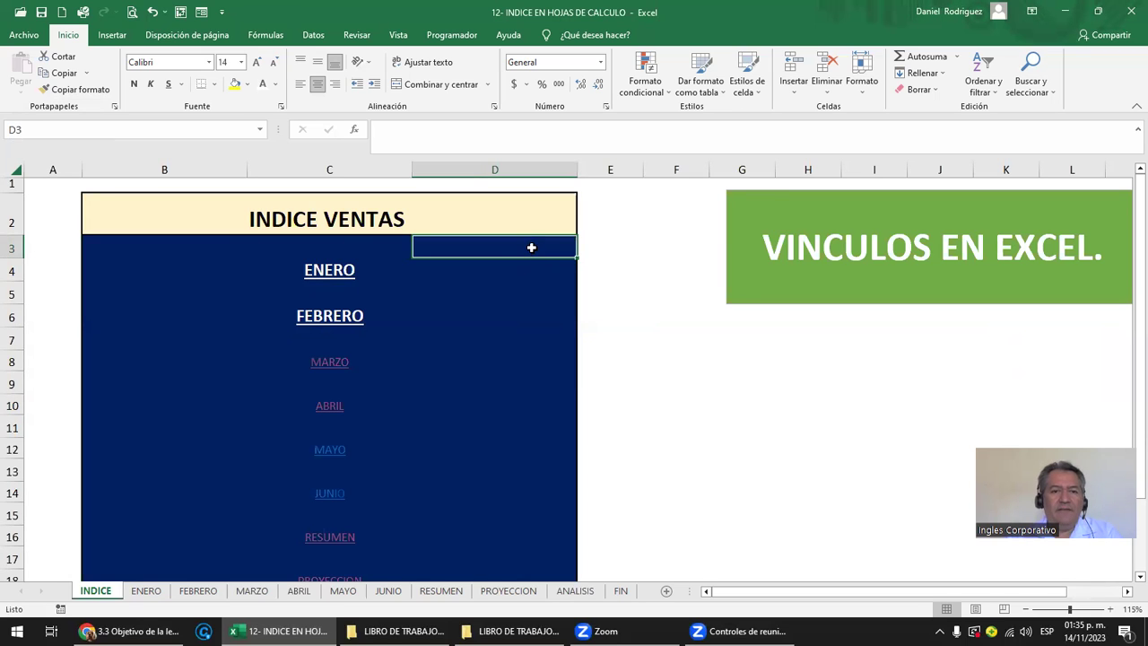
left_click(334, 408)
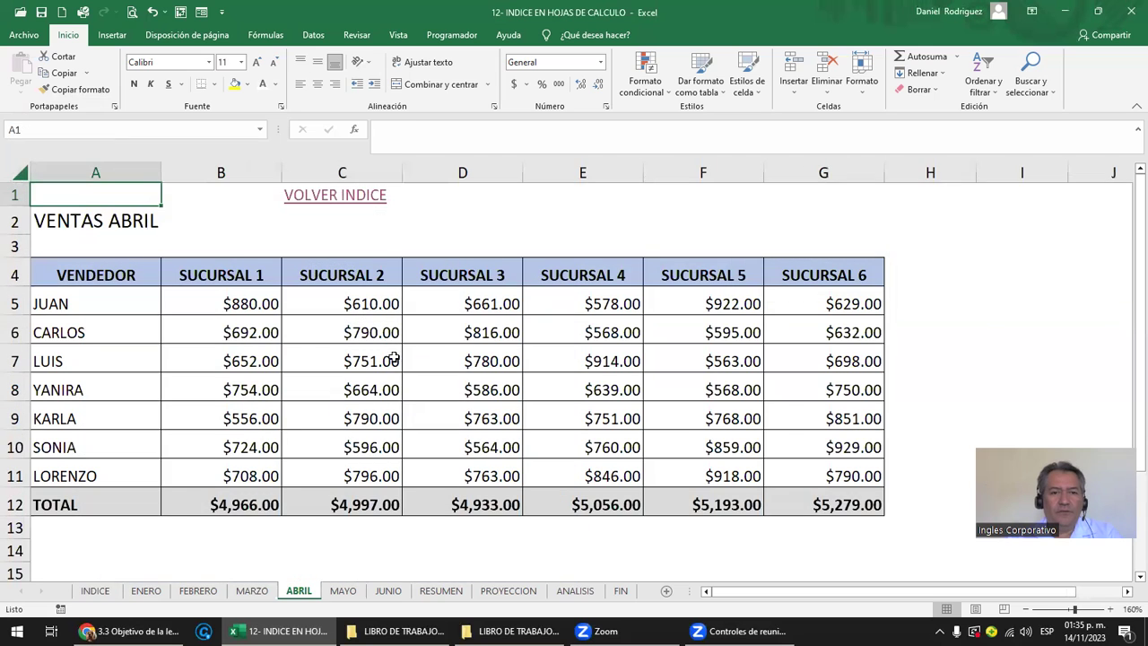
right_click(325, 199)
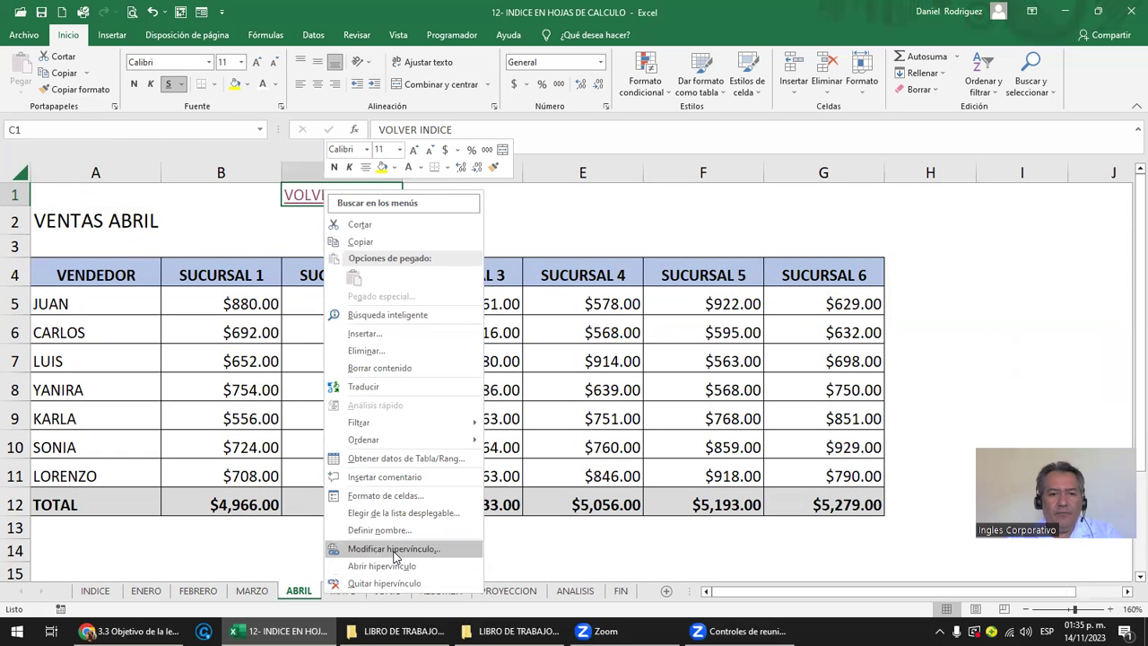
left_click(395, 548)
left_click_drag(350, 380, 694, 212)
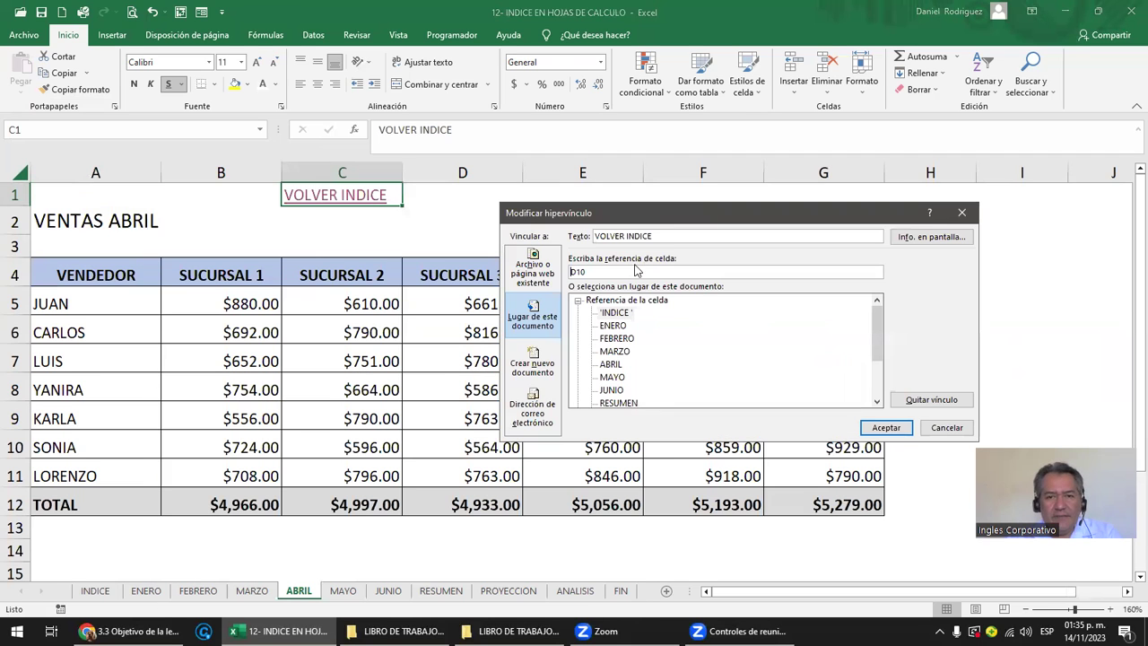
double_click(595, 270)
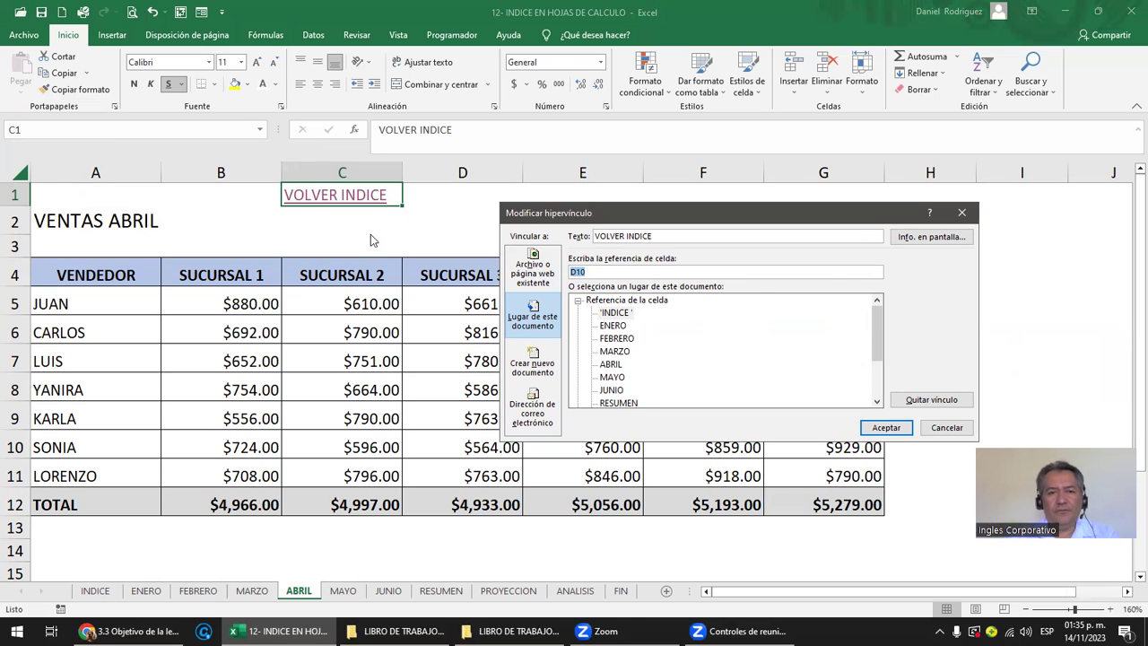
key("Return")
left_click(335, 195)
Step: Check index cells D3 and beside ABRIL, then move from MAYO's plain label to ABRIL's C1 link
left_click(500, 251)
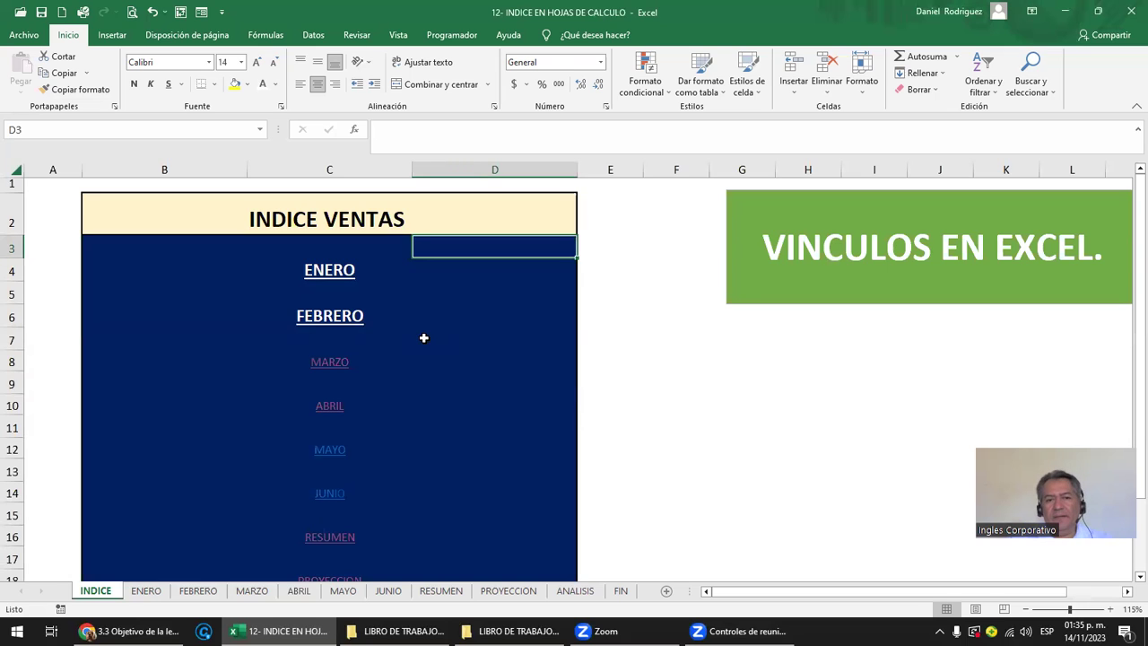
left_click(473, 404)
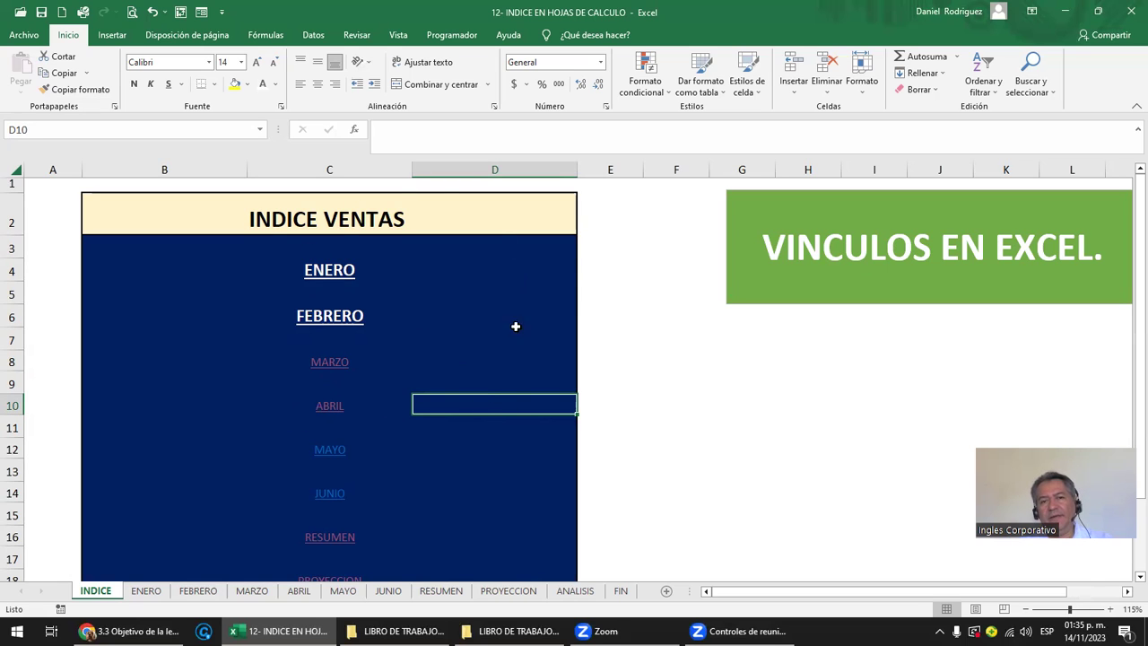
left_click(525, 249)
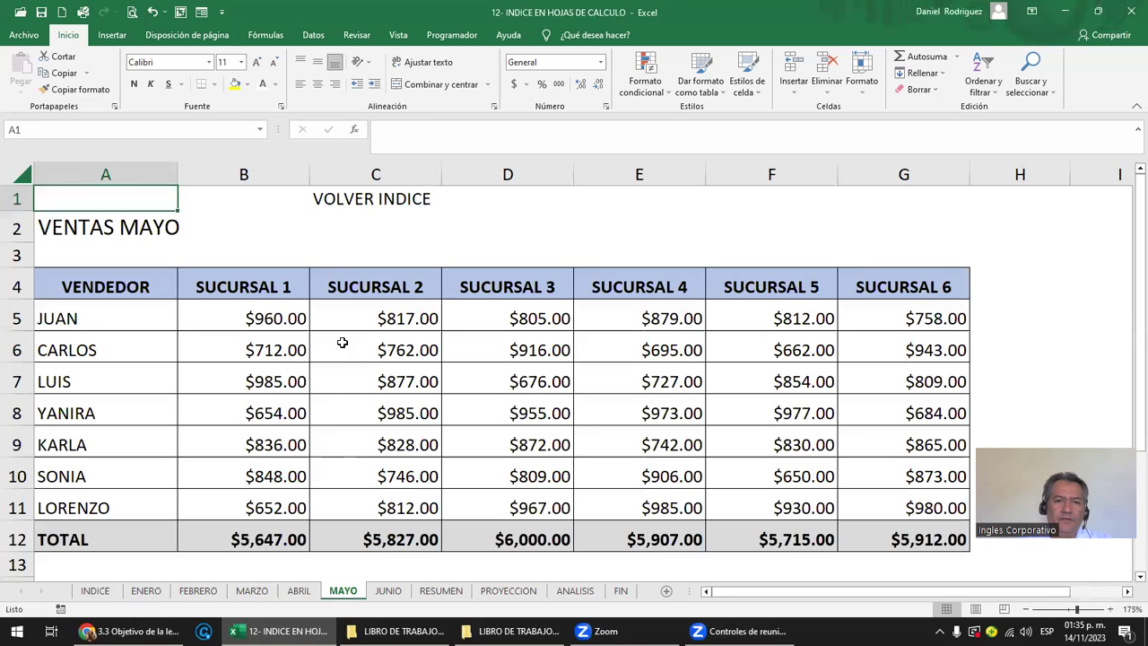
left_click(346, 206)
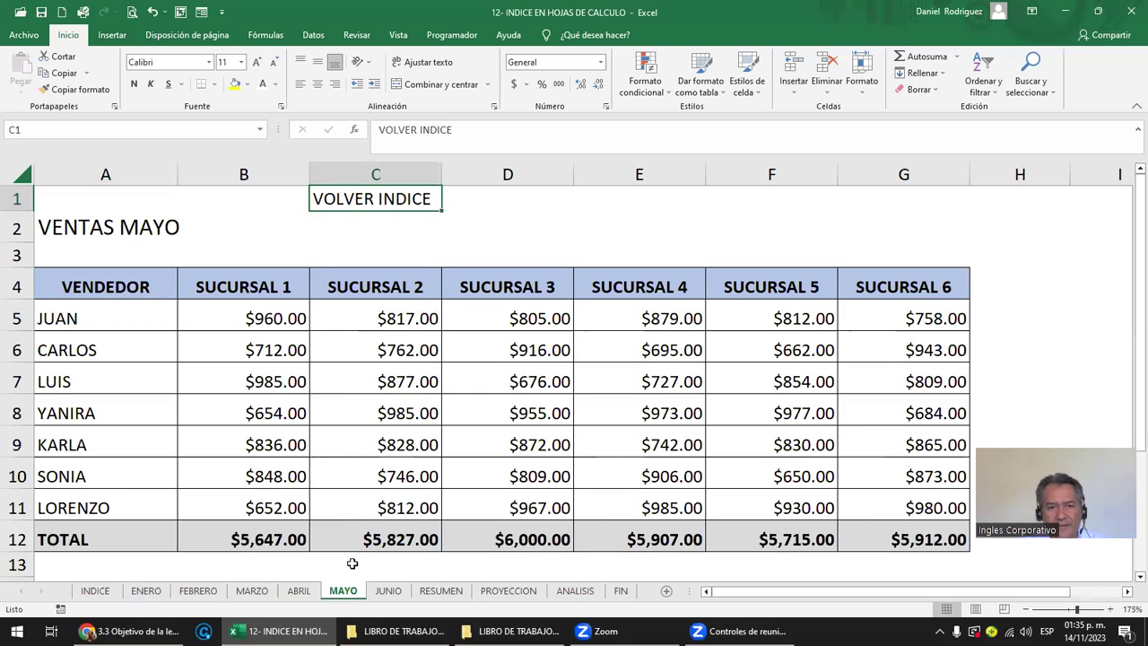
left_click(302, 591)
left_click(380, 244)
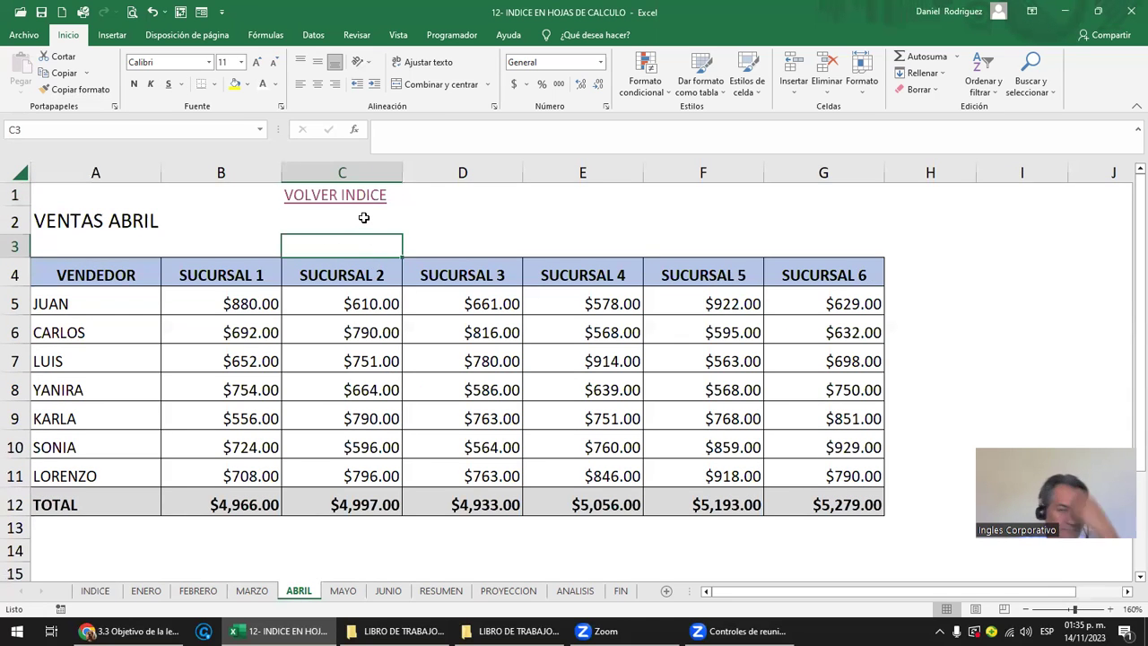
left_click(395, 222)
key("Up")
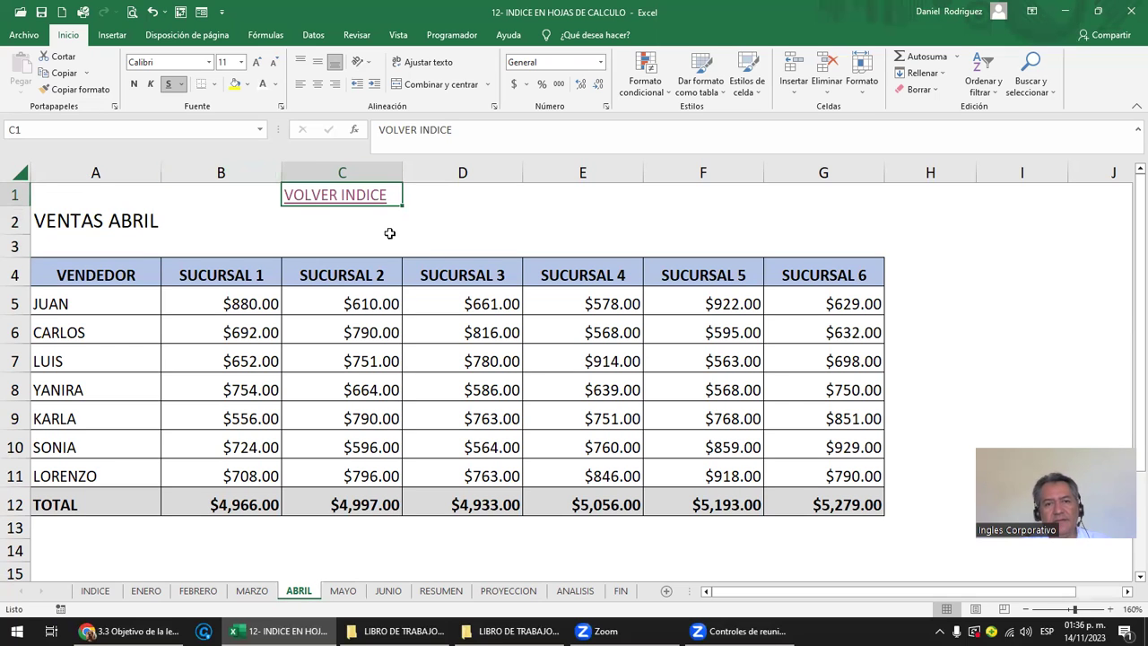
left_click(518, 221)
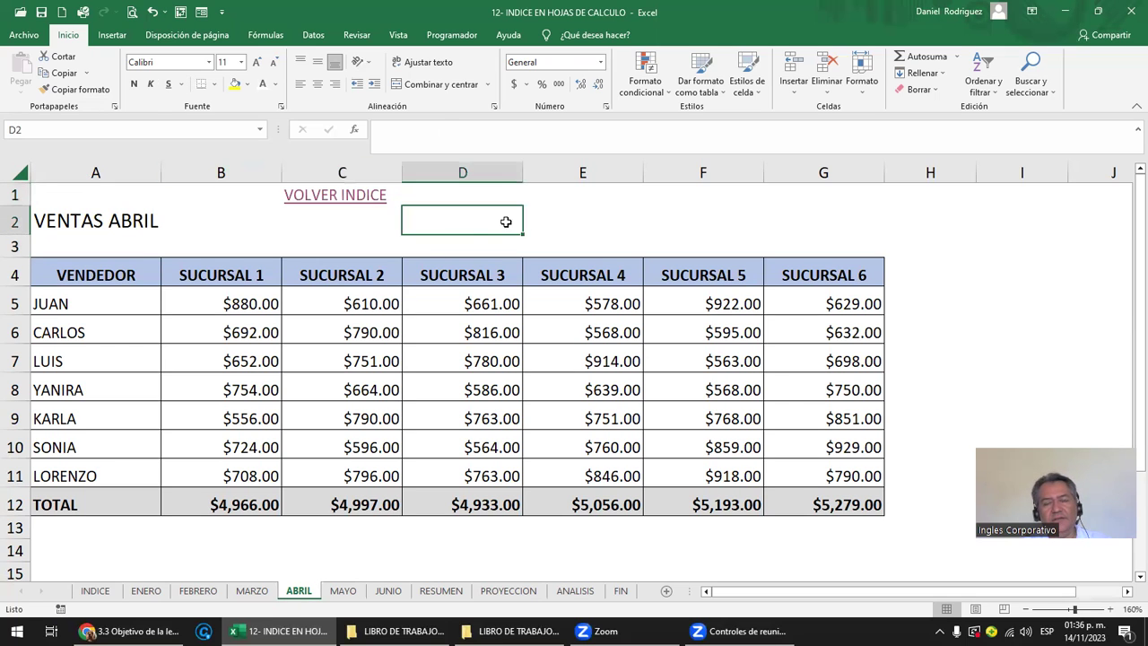
Step: Copy ABRIL's VOLVER INDICE link and paste it into C1 on MAYO and JUNIO
right_click(350, 205)
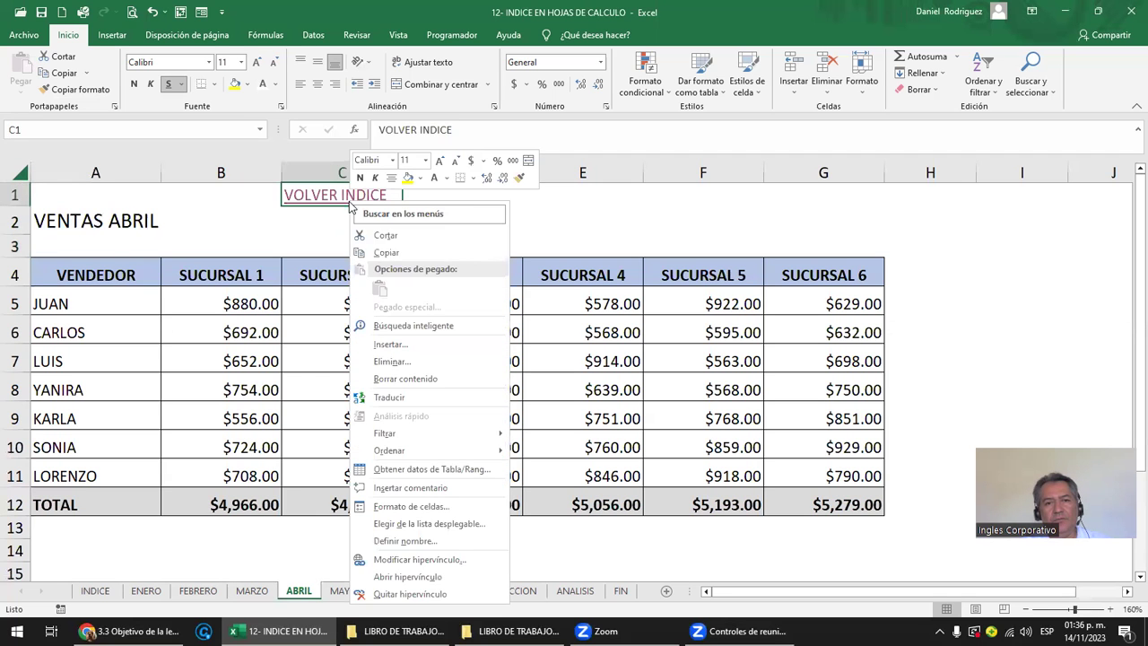
left_click(406, 253)
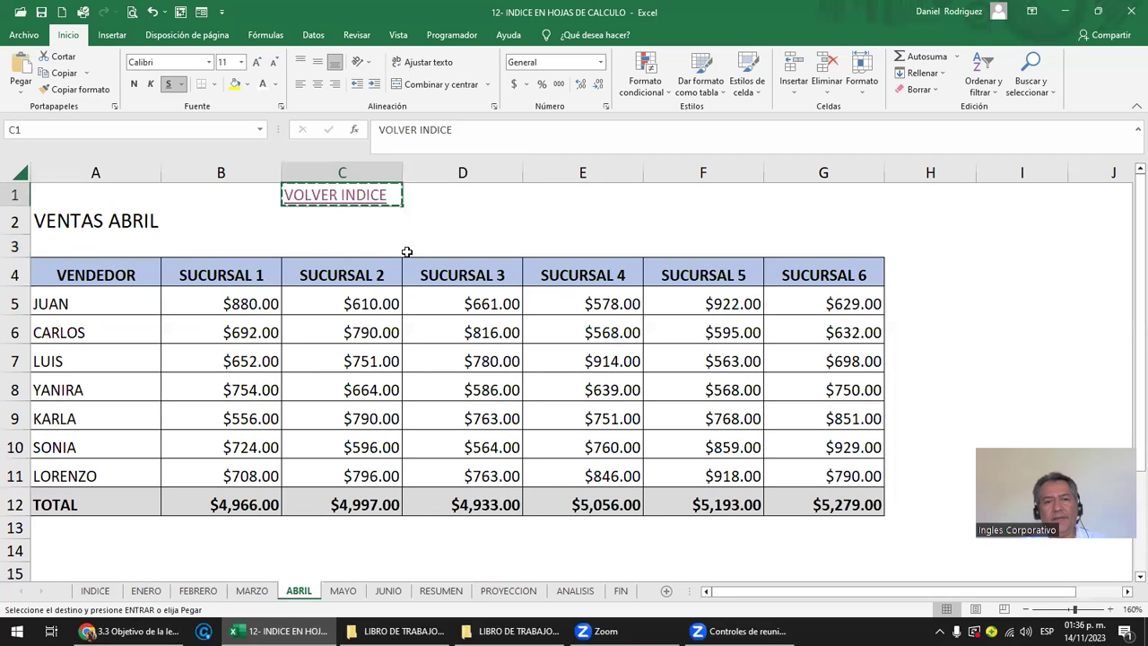
left_click(350, 594)
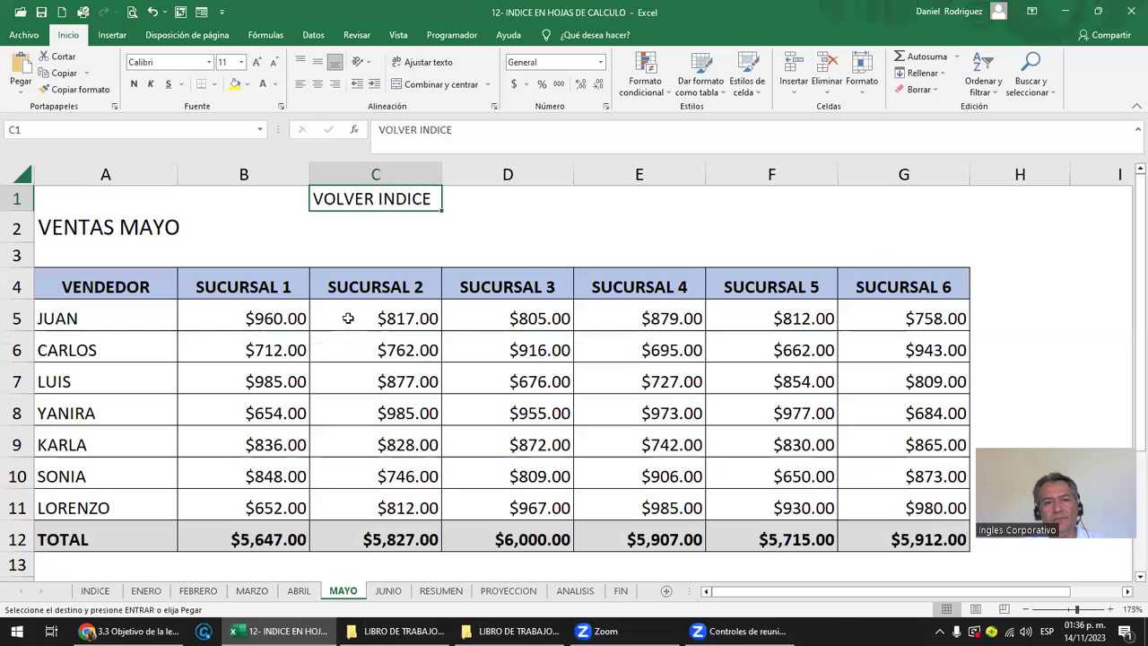
left_click(18, 68)
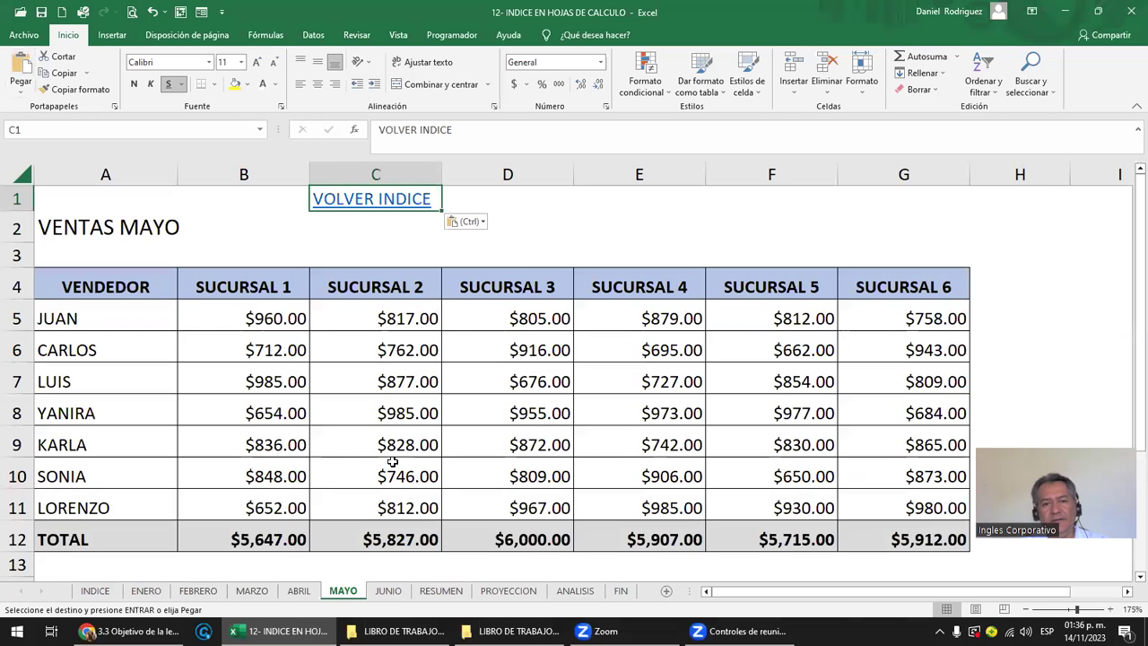
left_click(388, 592)
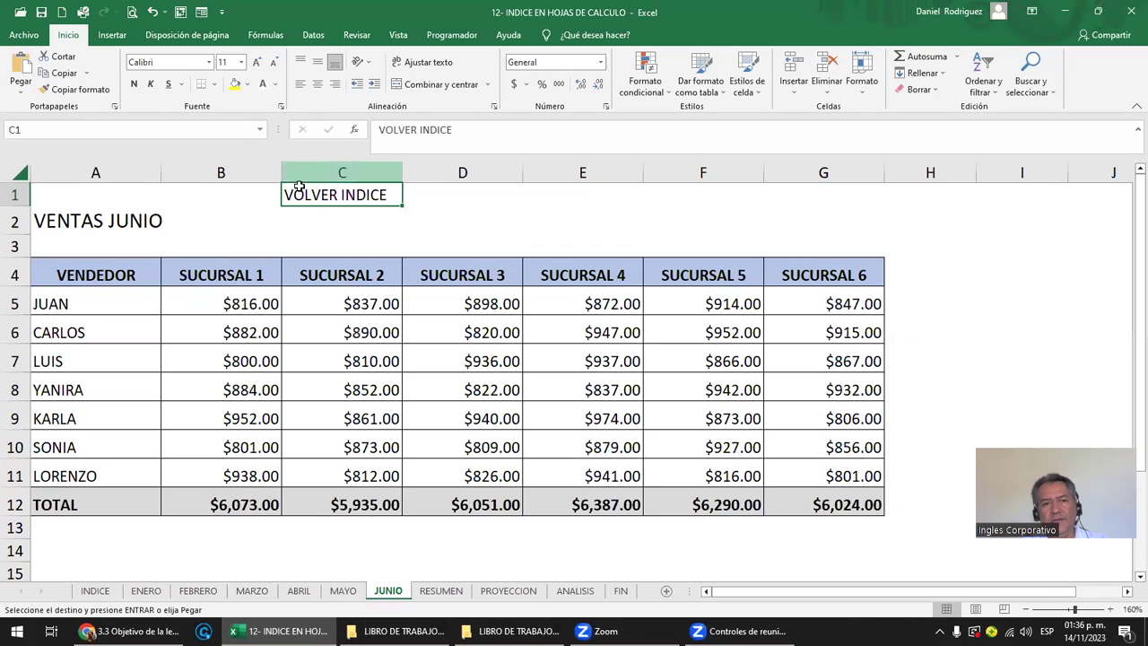
left_click(22, 82)
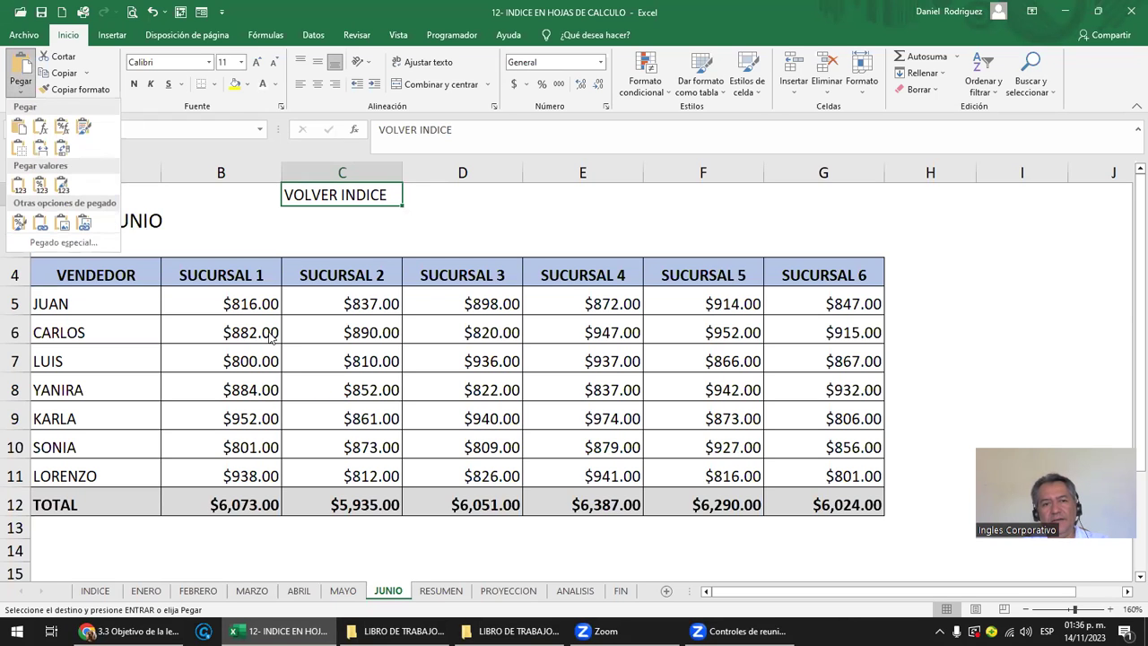
left_click(16, 131)
Step: Paste the same link into C1 on RESUMEN, PROYECCION, ANALISIS and FIN
left_click(441, 590)
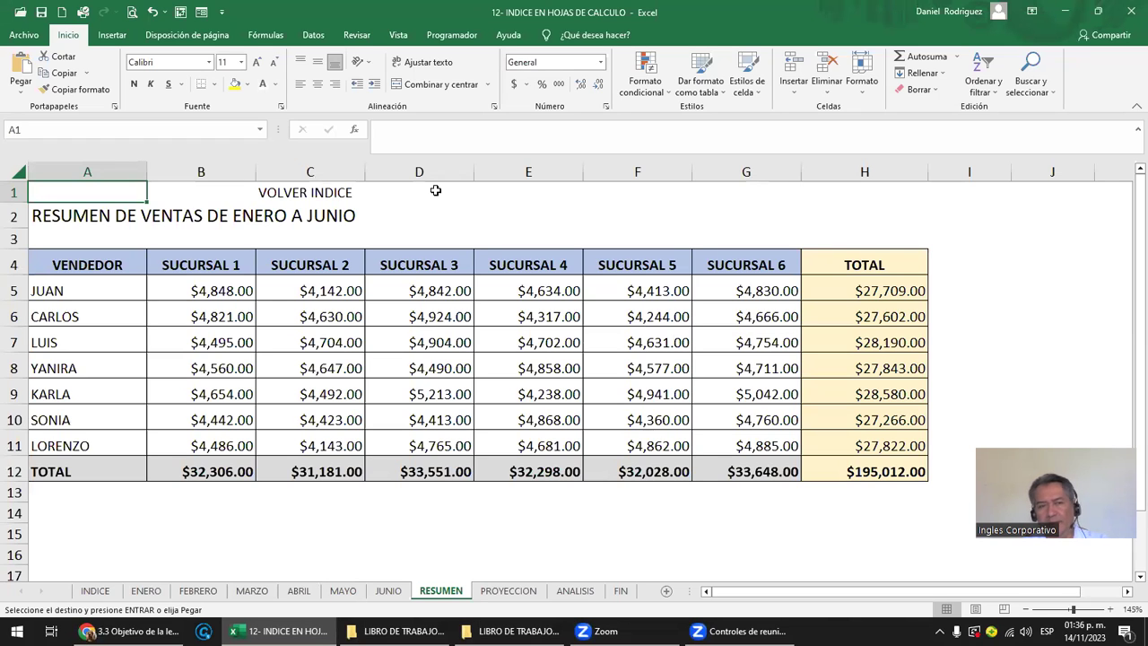
key("Right")
key("Right")
key("Right")
key("Right")
key("Left")
key("Left")
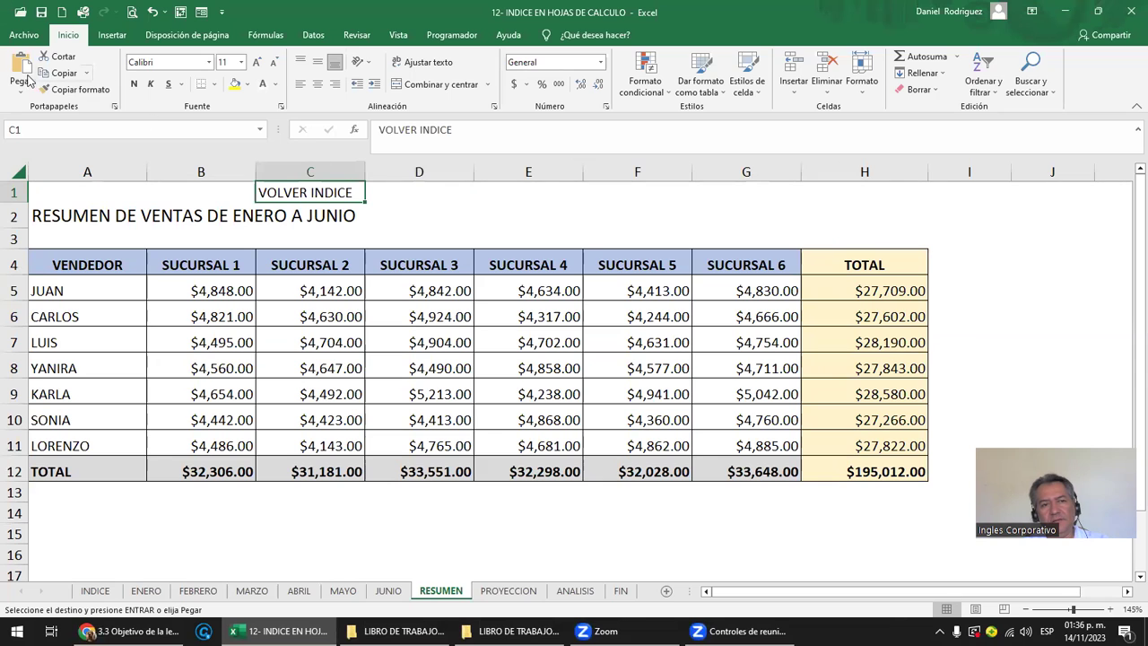
left_click(21, 70)
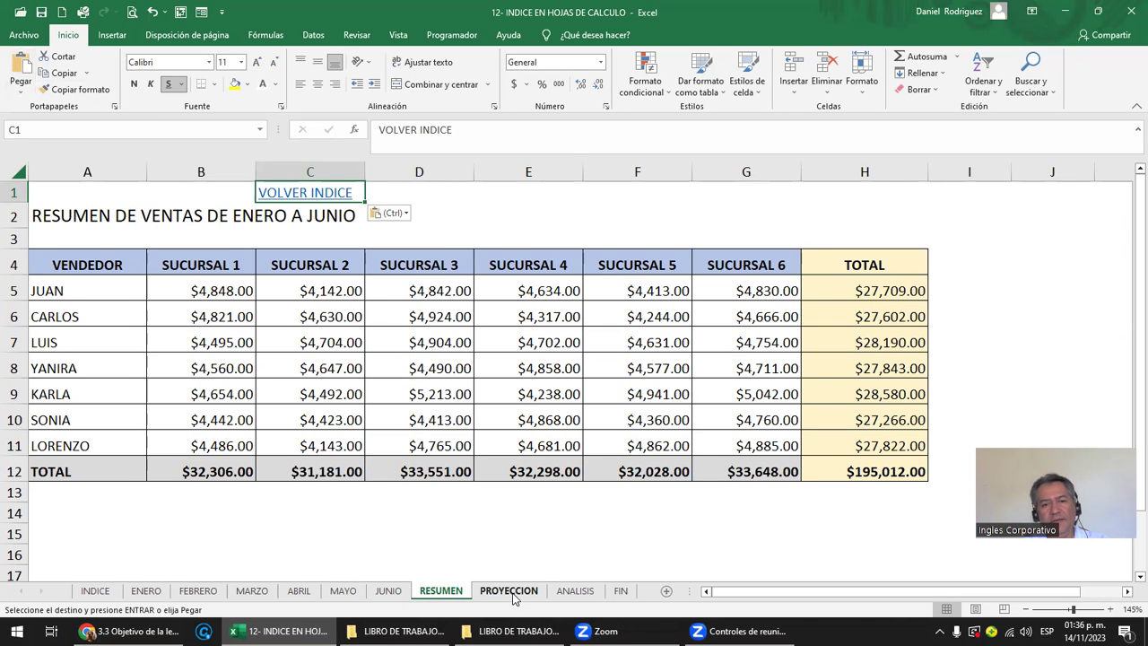
left_click(509, 590)
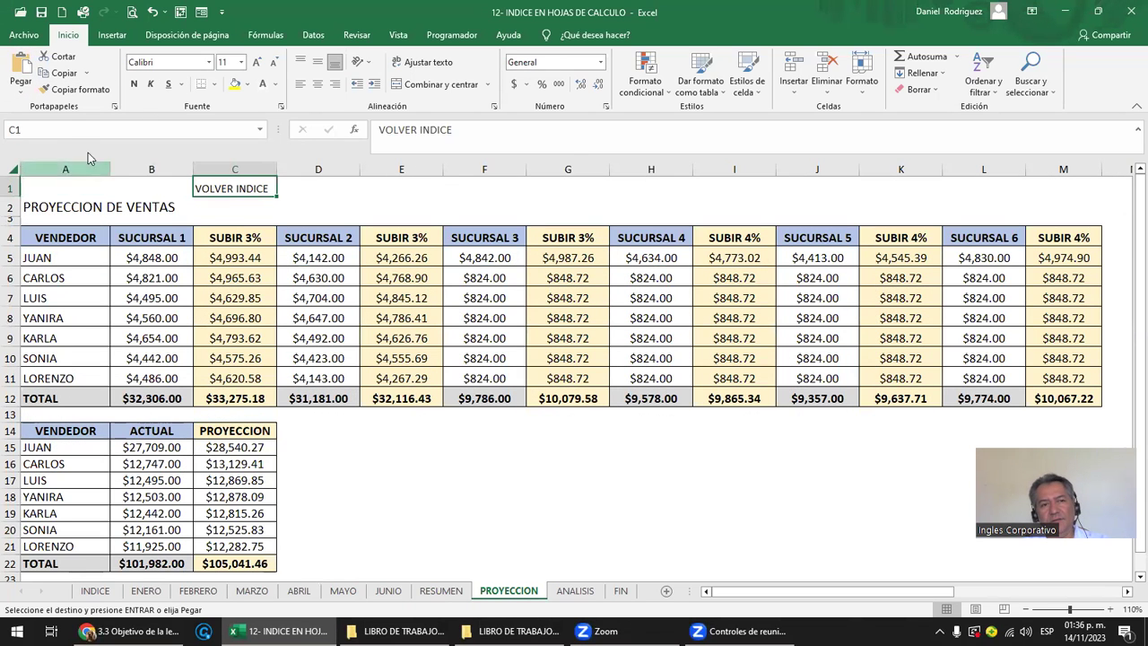
left_click(14, 69)
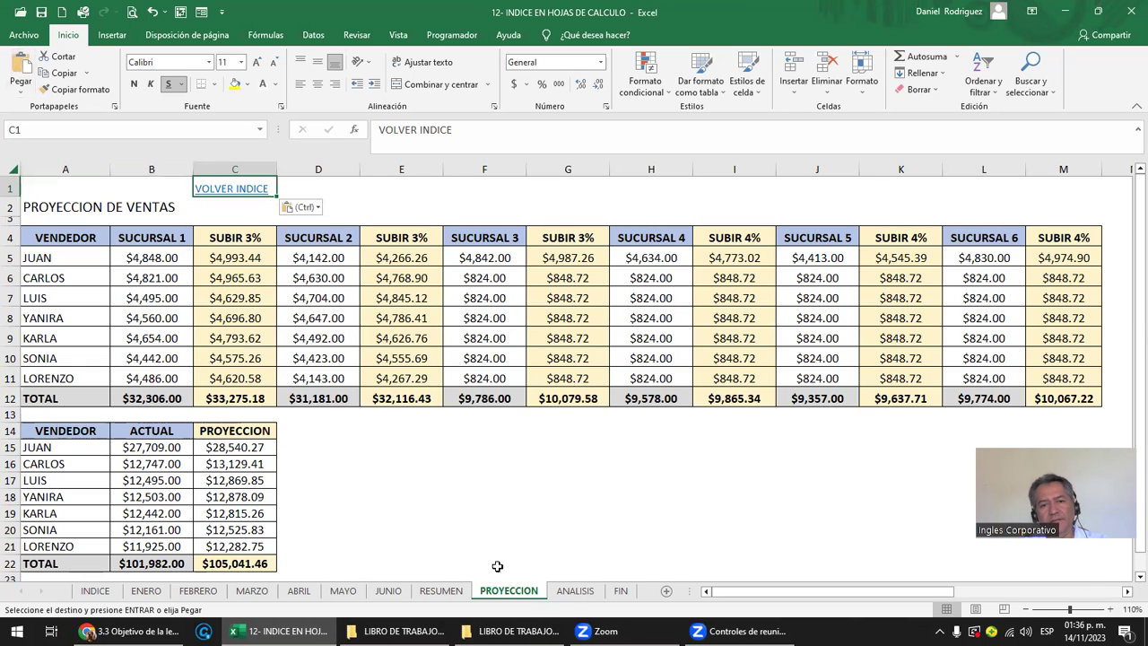
left_click(577, 592)
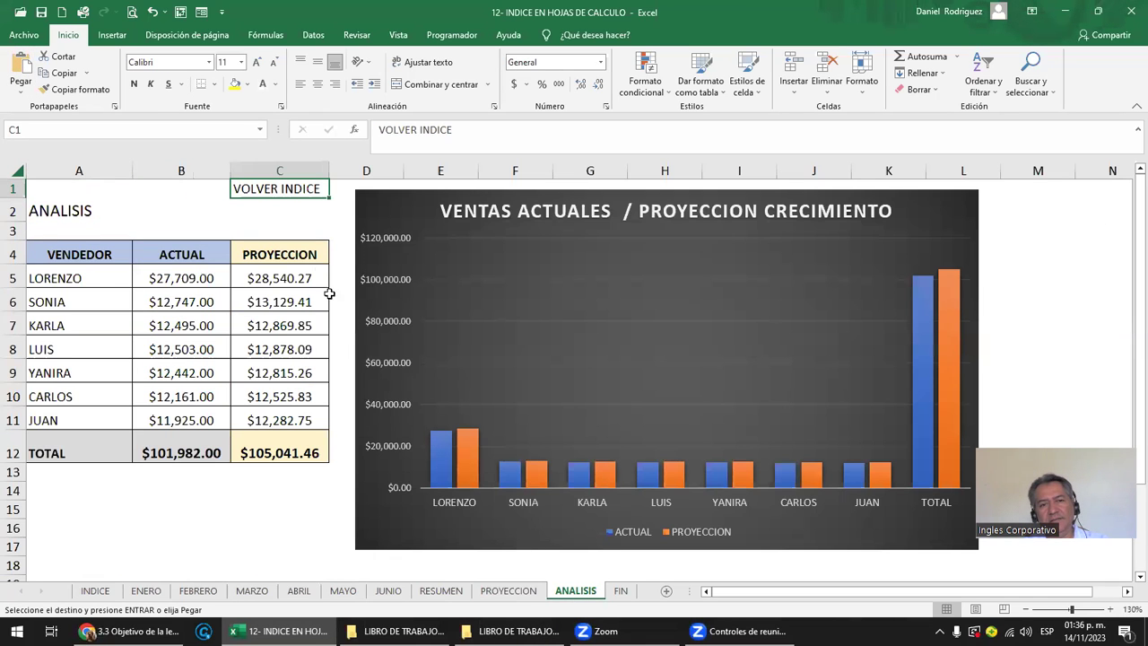
left_click(25, 71)
left_click(614, 591)
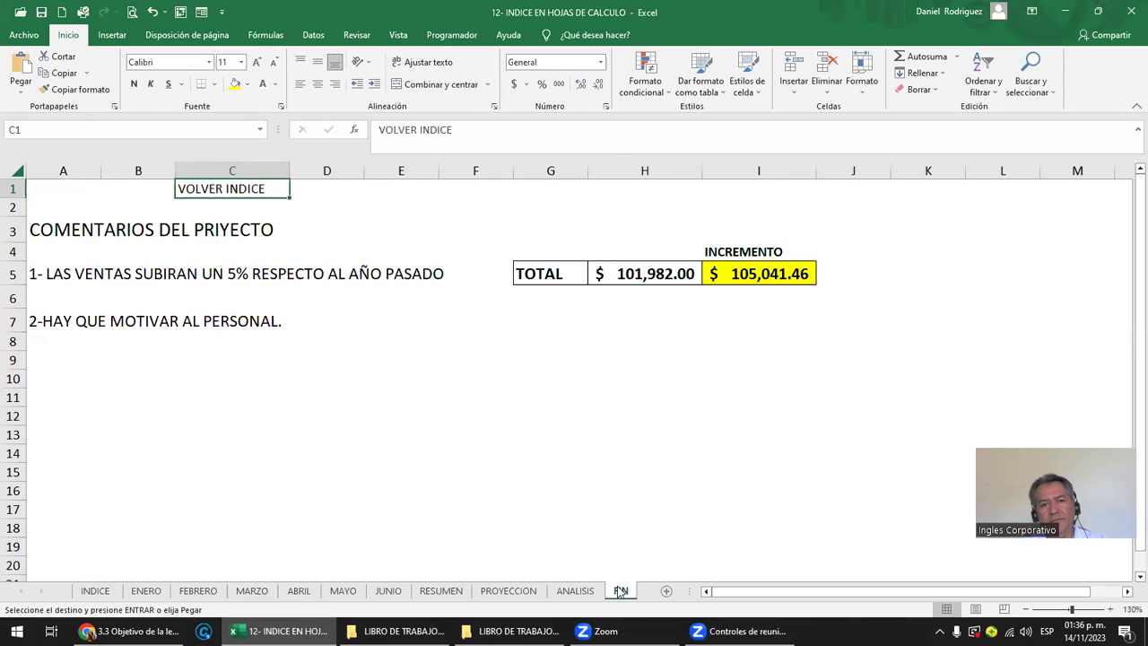
left_click(22, 71)
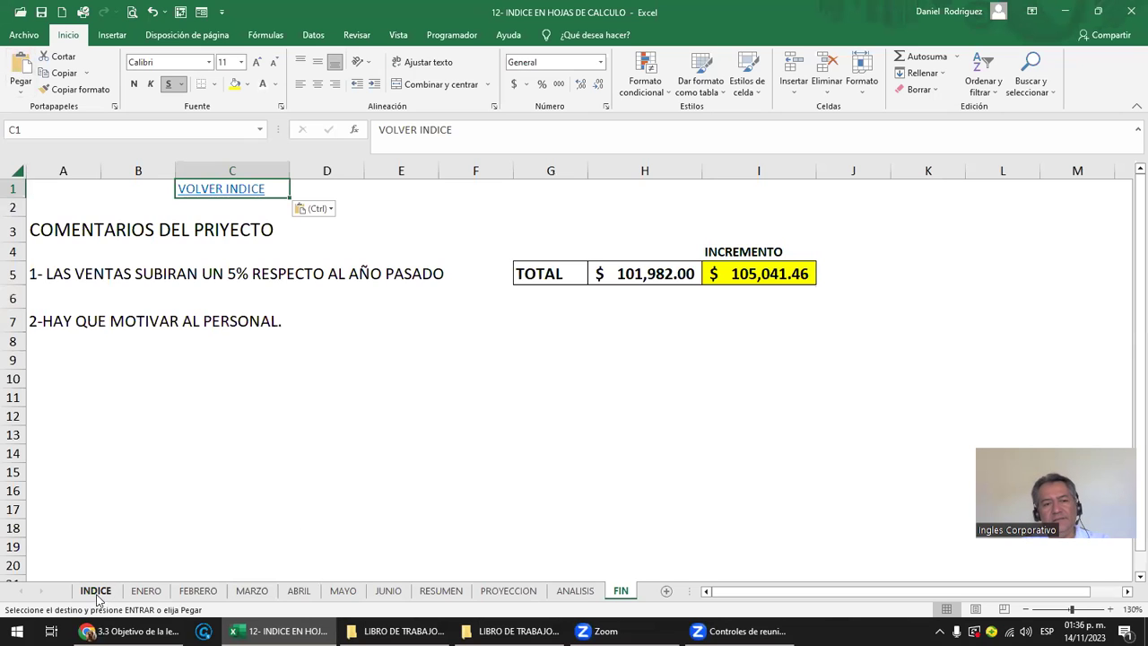
Step: Test MARZO's VOLVER INDICE link and ABRIL's index entry and return link, cancelling the pending copy
left_click(255, 594)
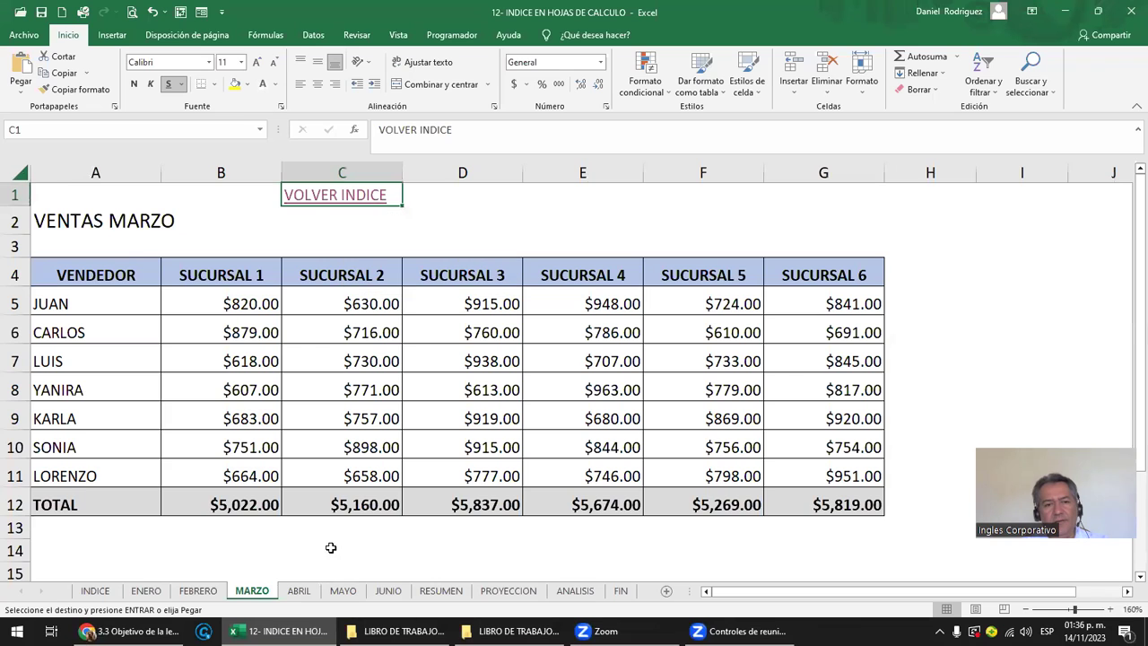
left_click(321, 195)
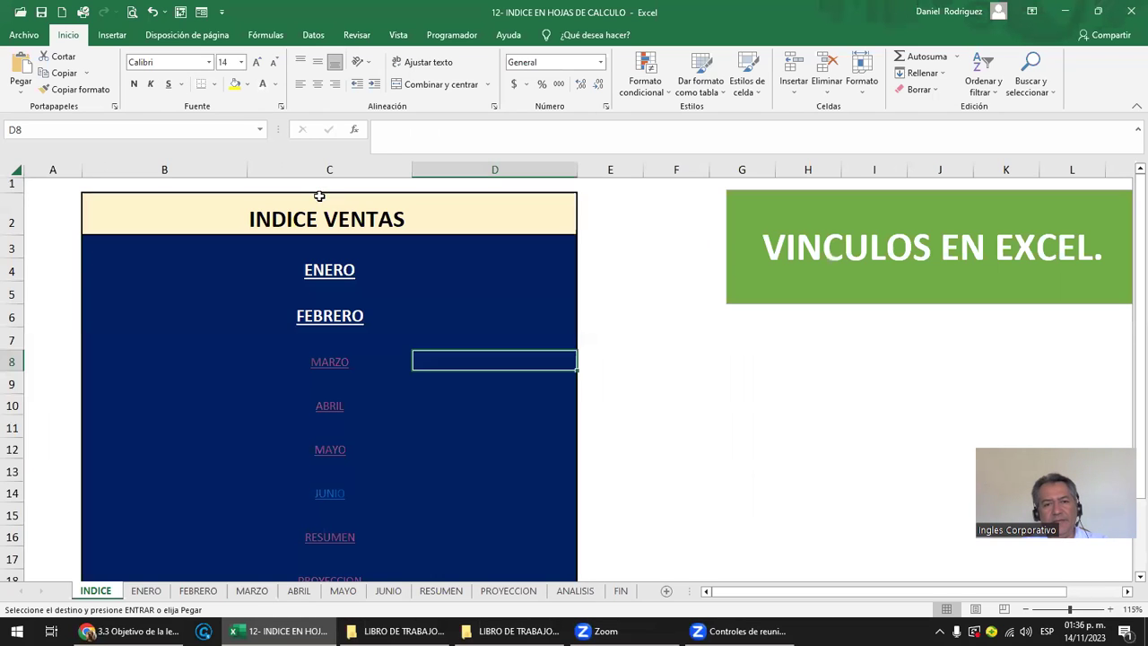
left_click(331, 408)
key("Escape")
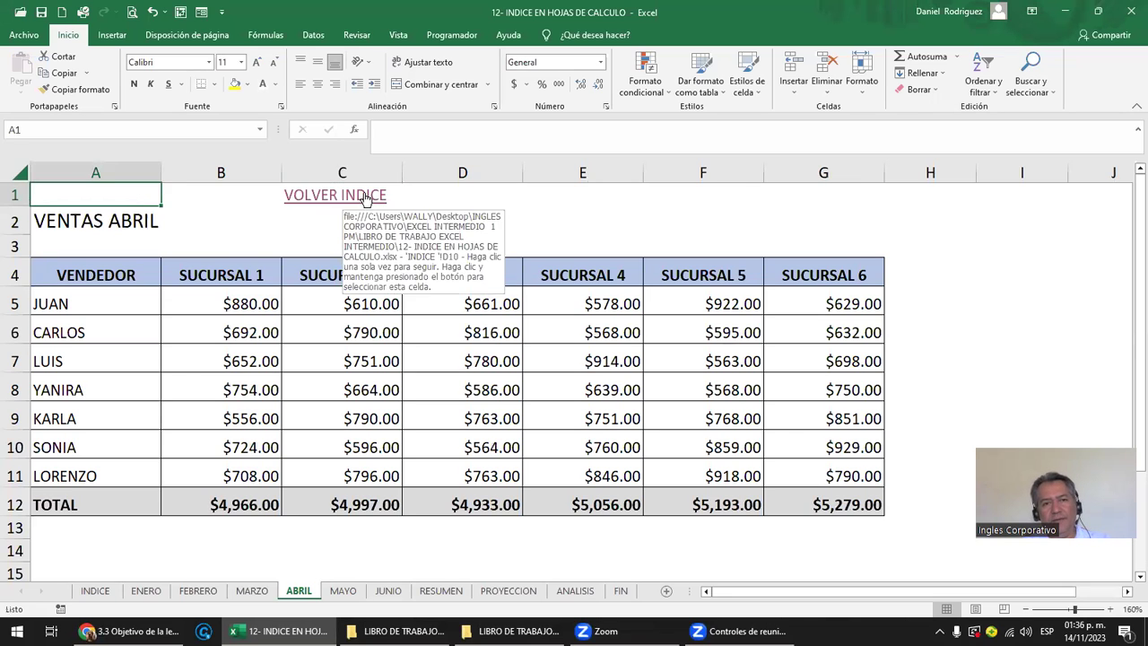
left_click(366, 197)
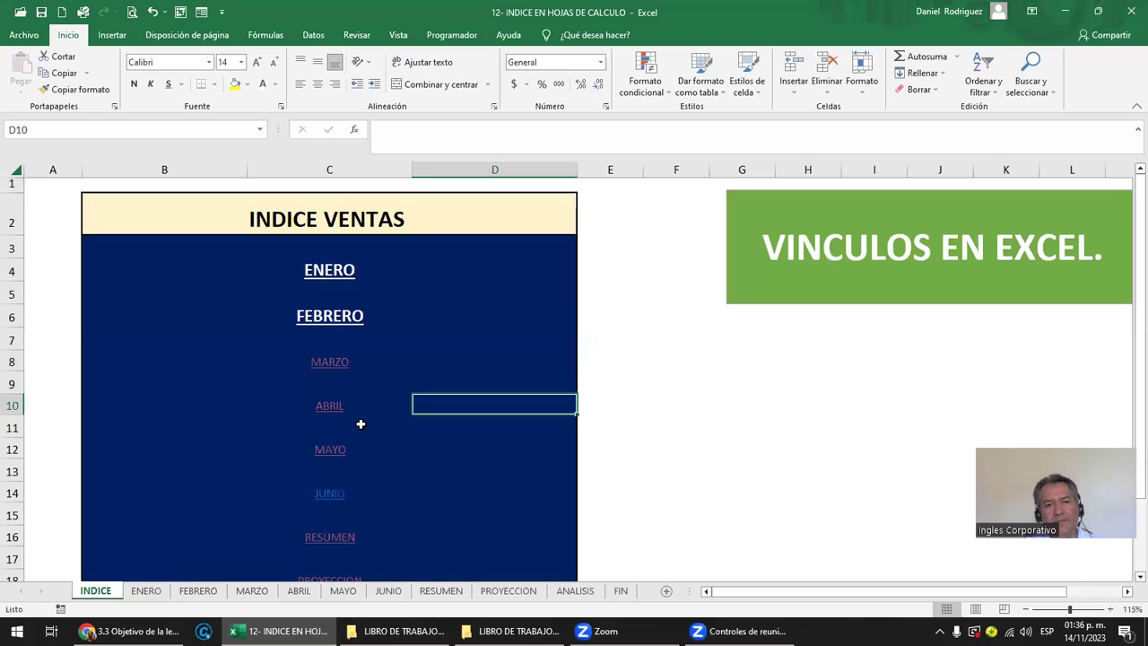
Step: Test the MAYO index entry and its VOLVER INDICE link, which lands on the ABRIL row
left_click(448, 444)
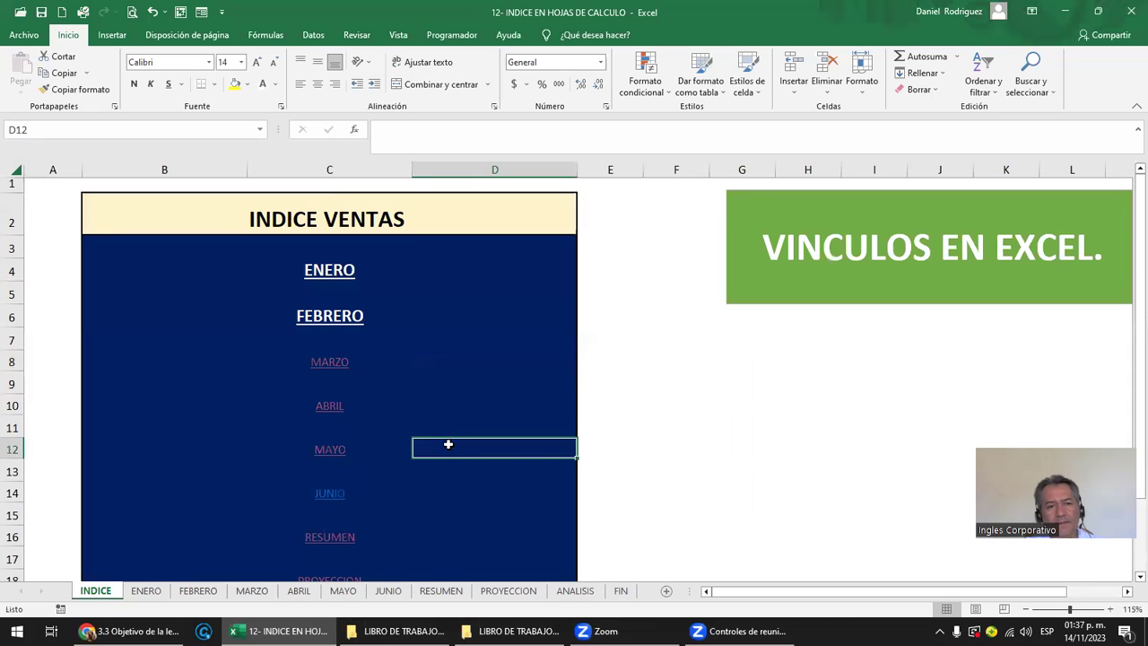
left_click(337, 460)
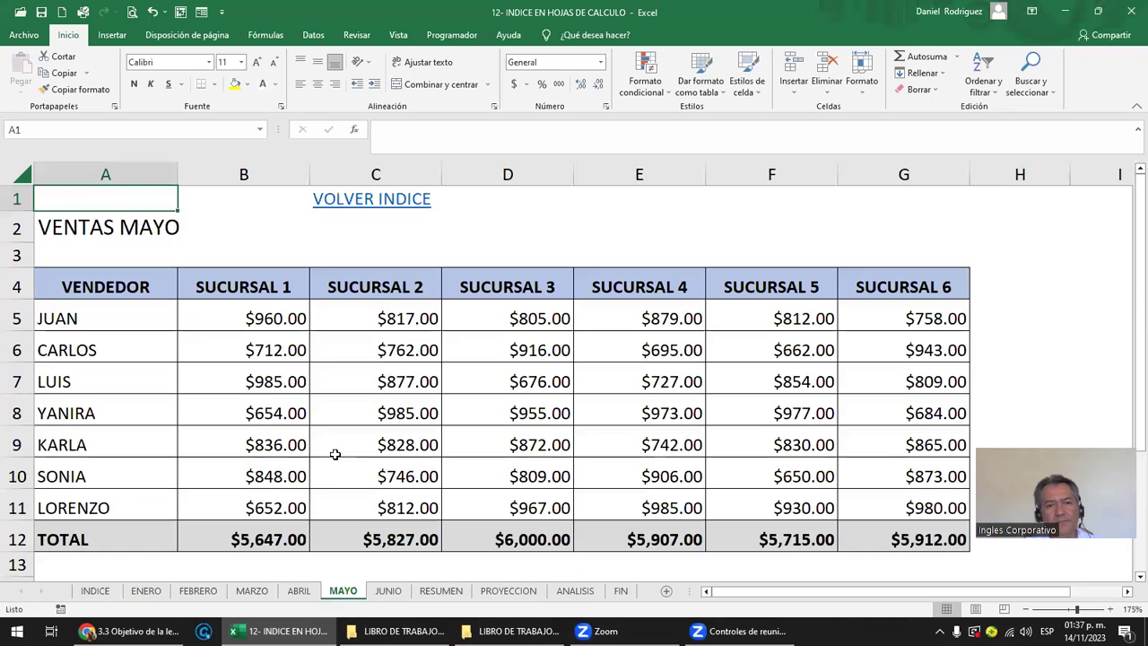
left_click(355, 197)
left_click(355, 197)
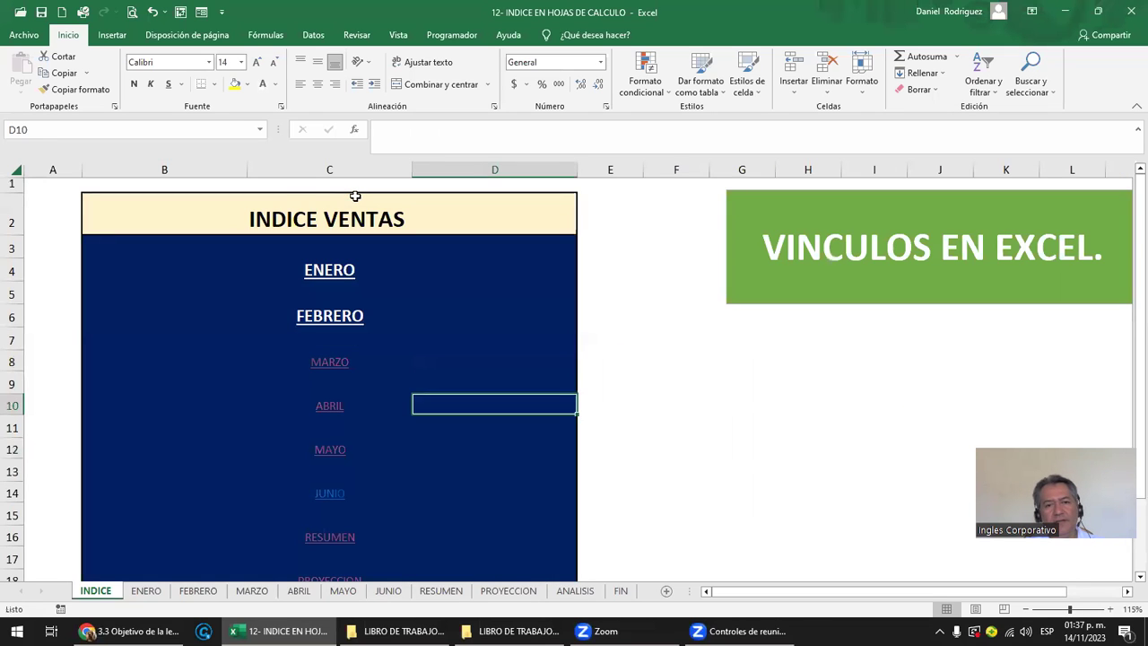
left_click(339, 453)
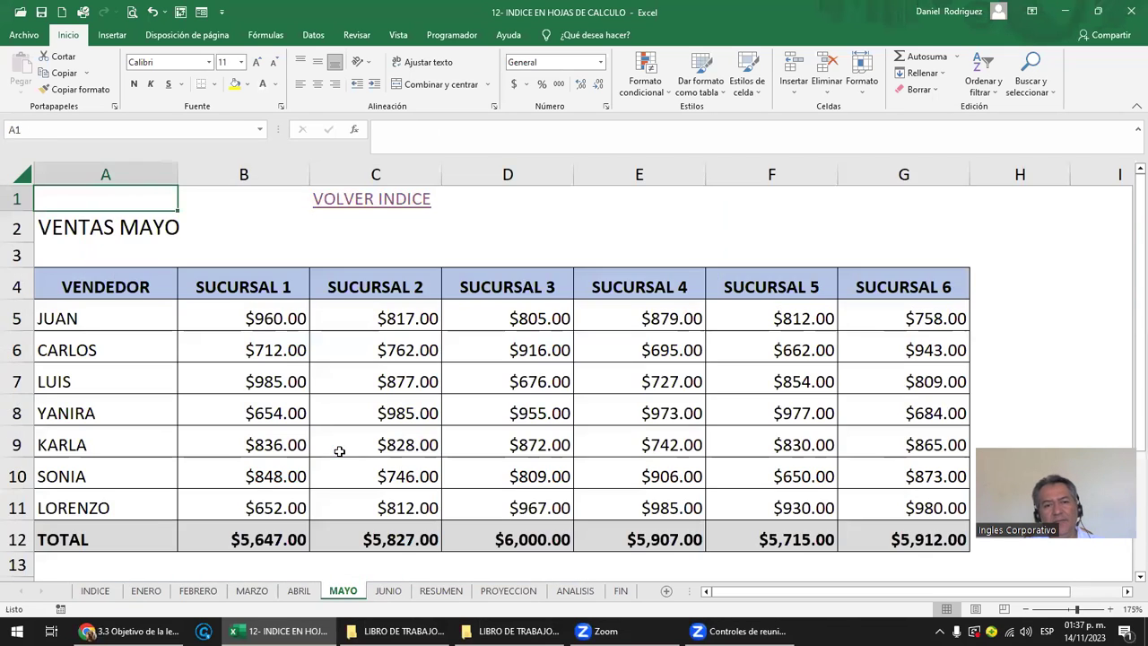
Step: Retarget MAYO's VOLVER INDICE link to INDICE cell D12 and verify it lands there
right_click(347, 205)
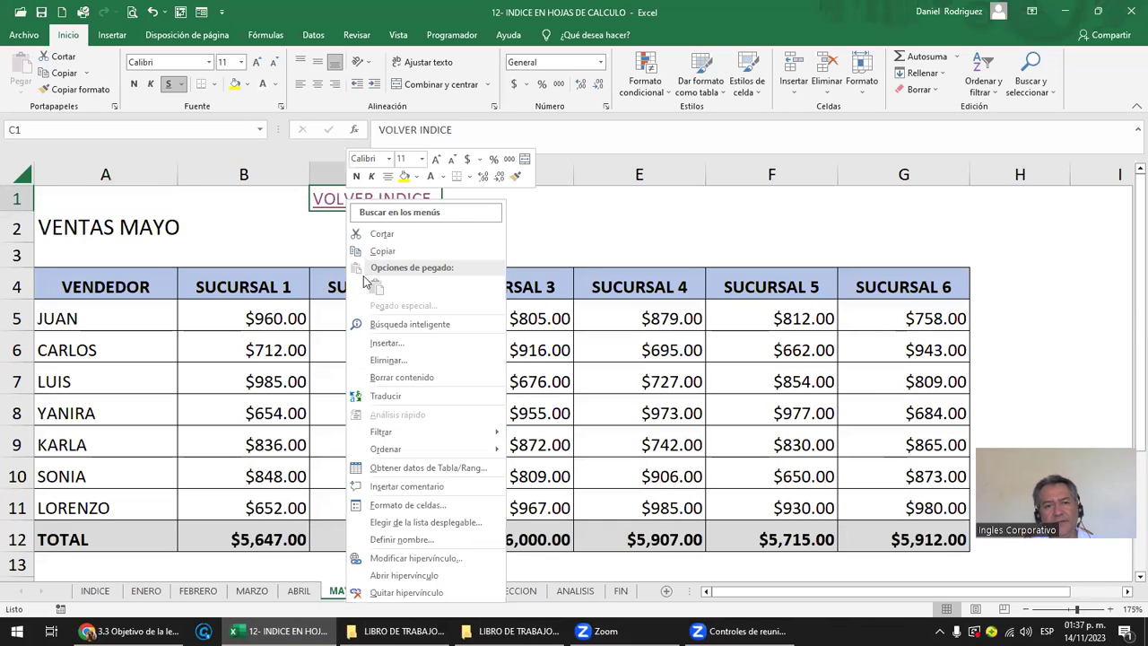
left_click(404, 560)
left_click_drag(332, 388, 454, 313)
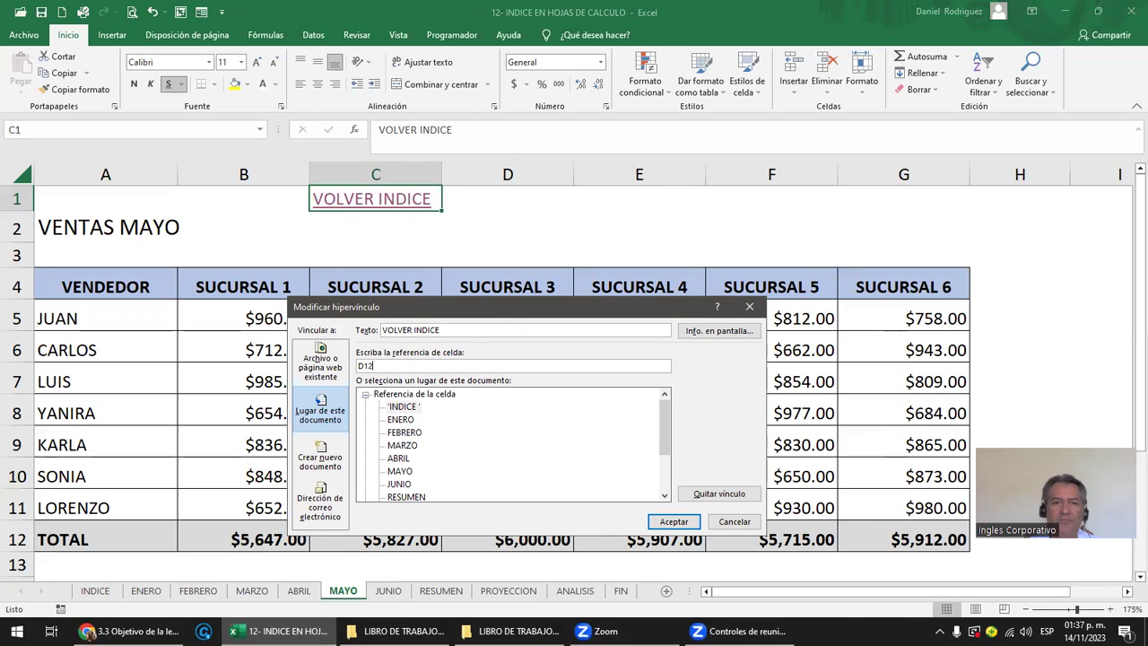
left_click(673, 521)
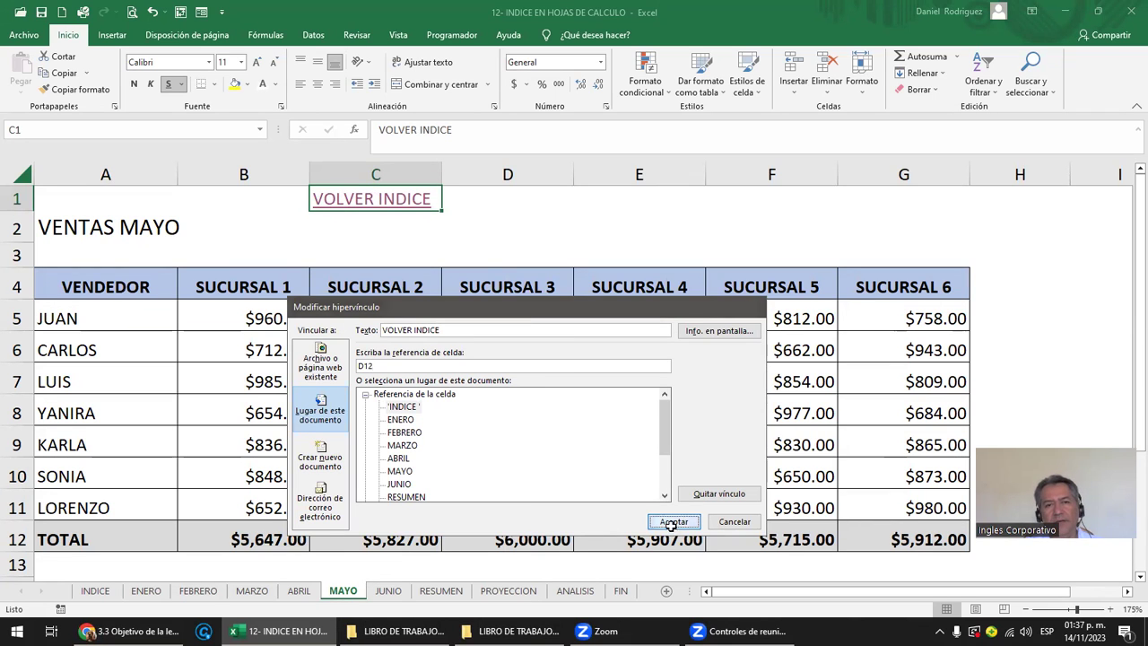
left_click(478, 225)
left_click(411, 203)
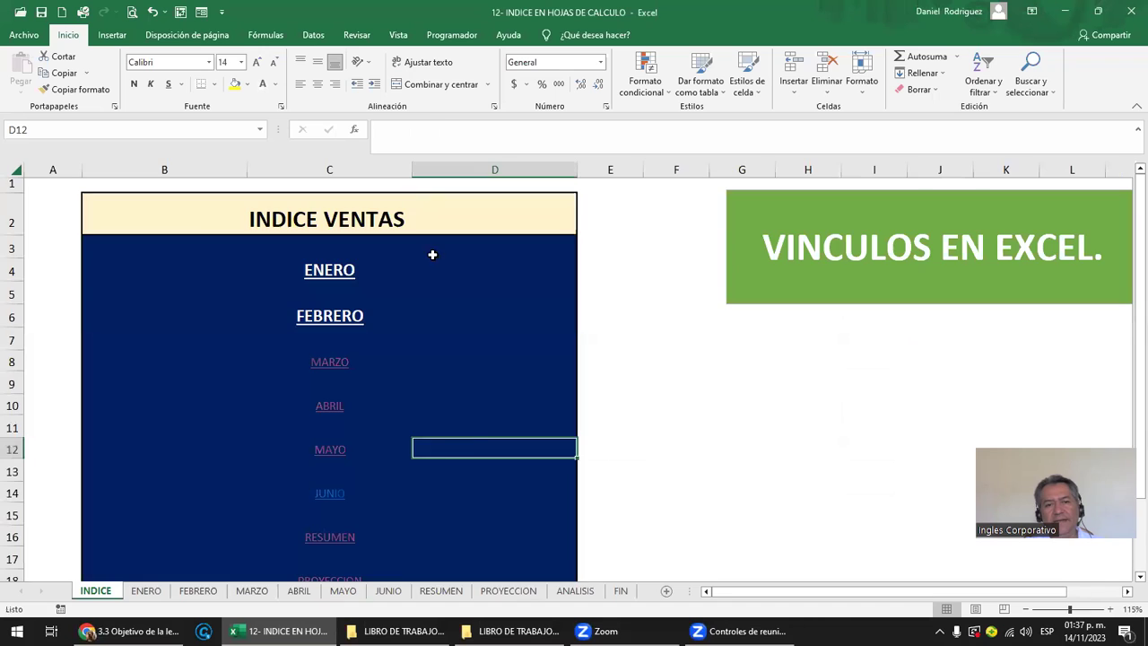
Step: Open JUNIO, point its VOLVER INDICE link at INDICE cell D14, and follow it
left_click(336, 499)
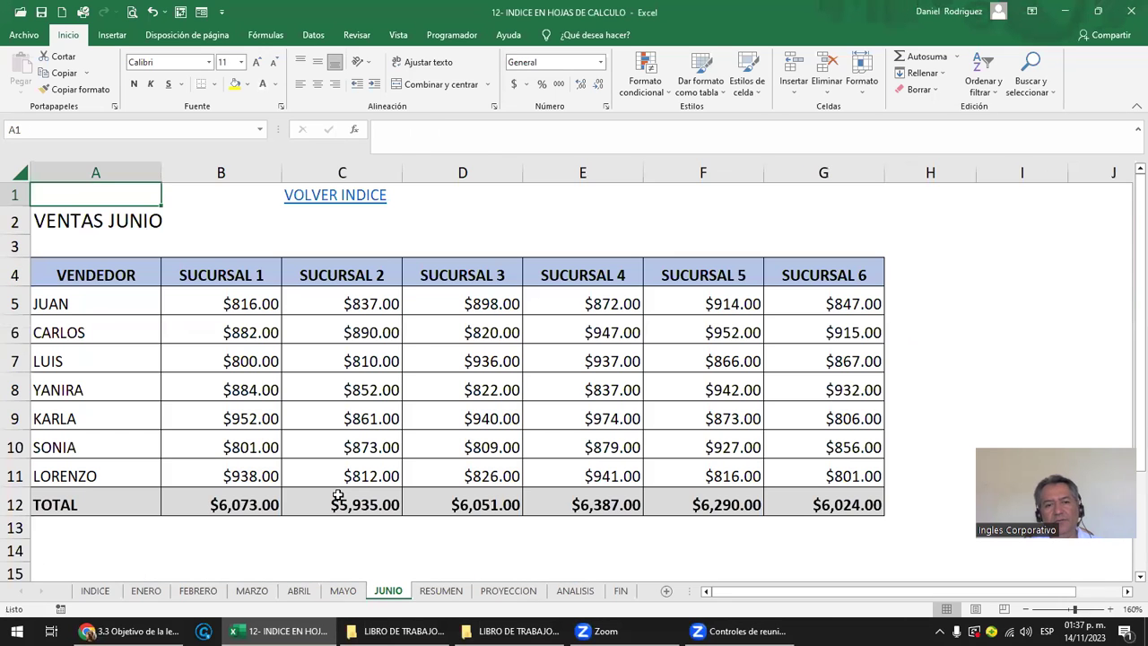
right_click(369, 204)
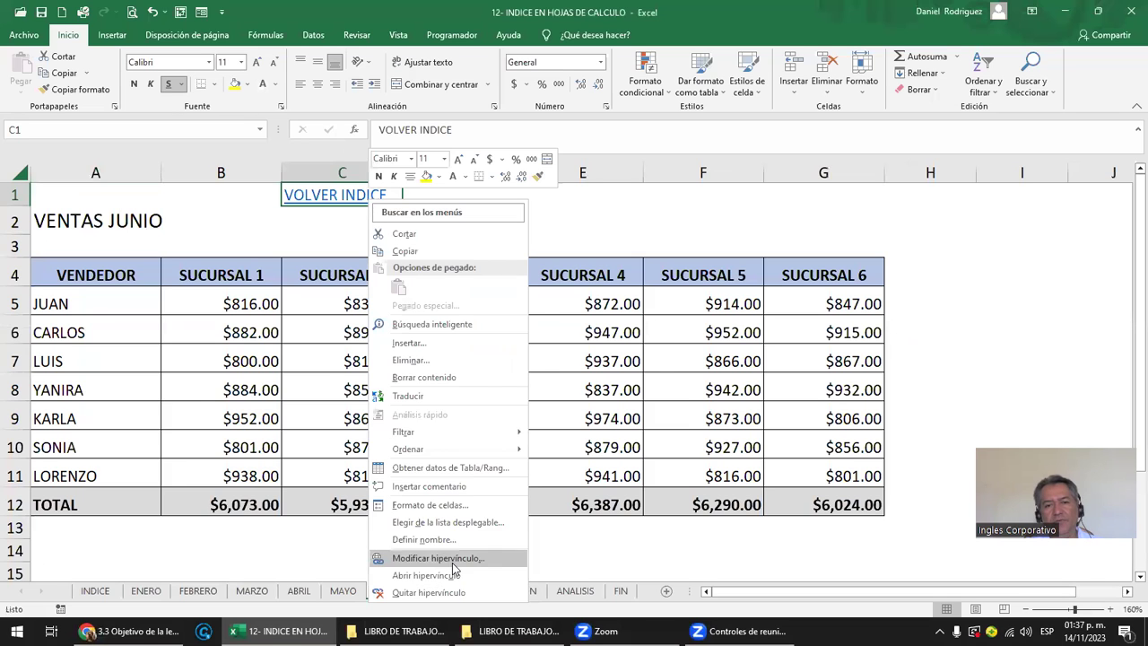
left_click(452, 560)
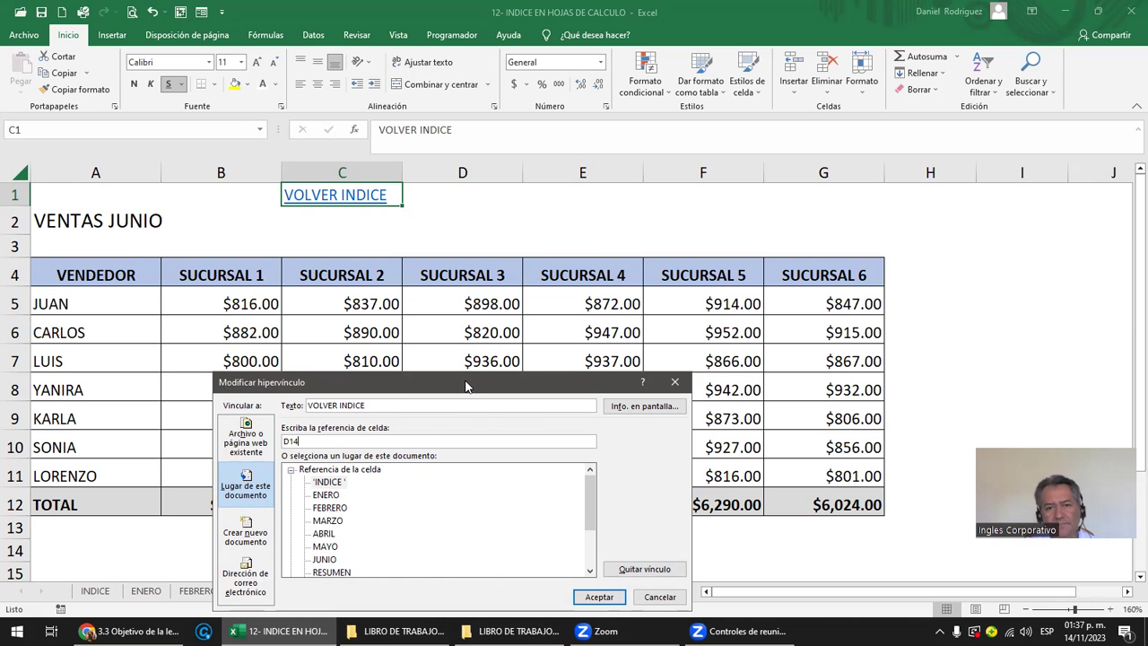
left_click_drag(465, 386, 630, 222)
left_click(763, 434)
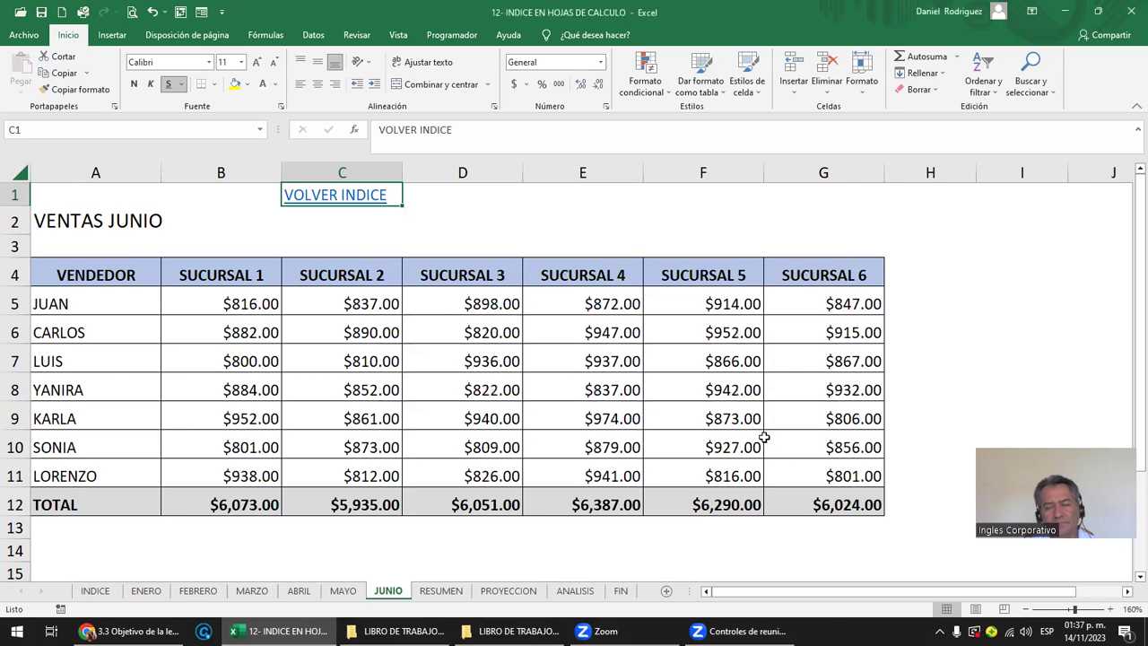
left_click(360, 199)
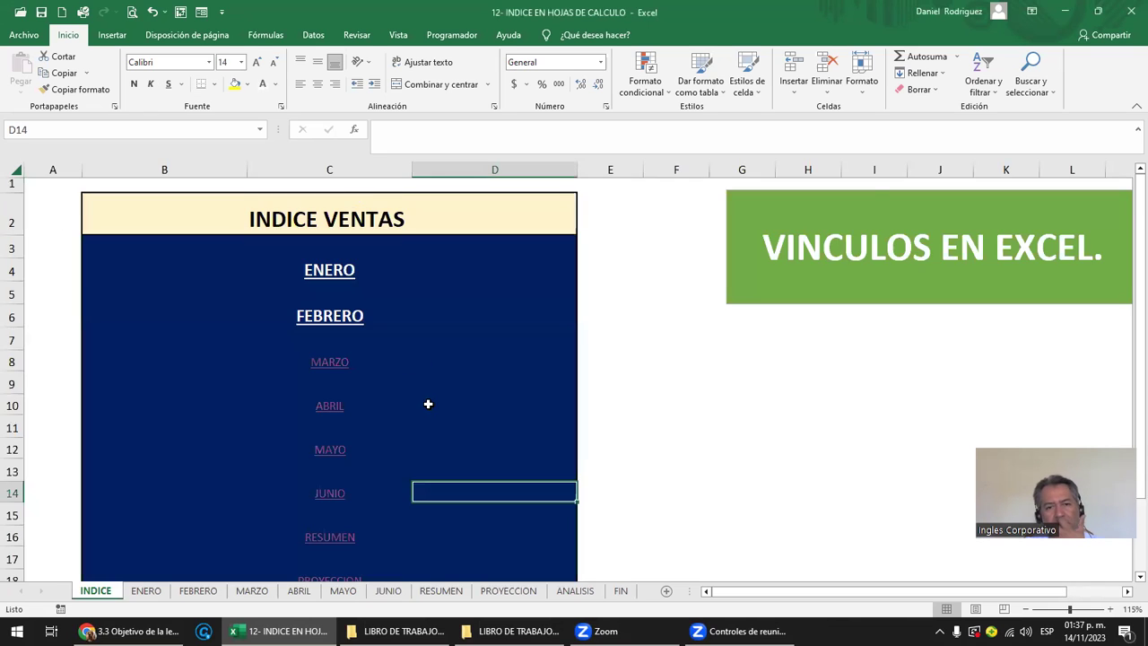
scroll(427, 406, "down", 1)
scroll(427, 407, "down", 1)
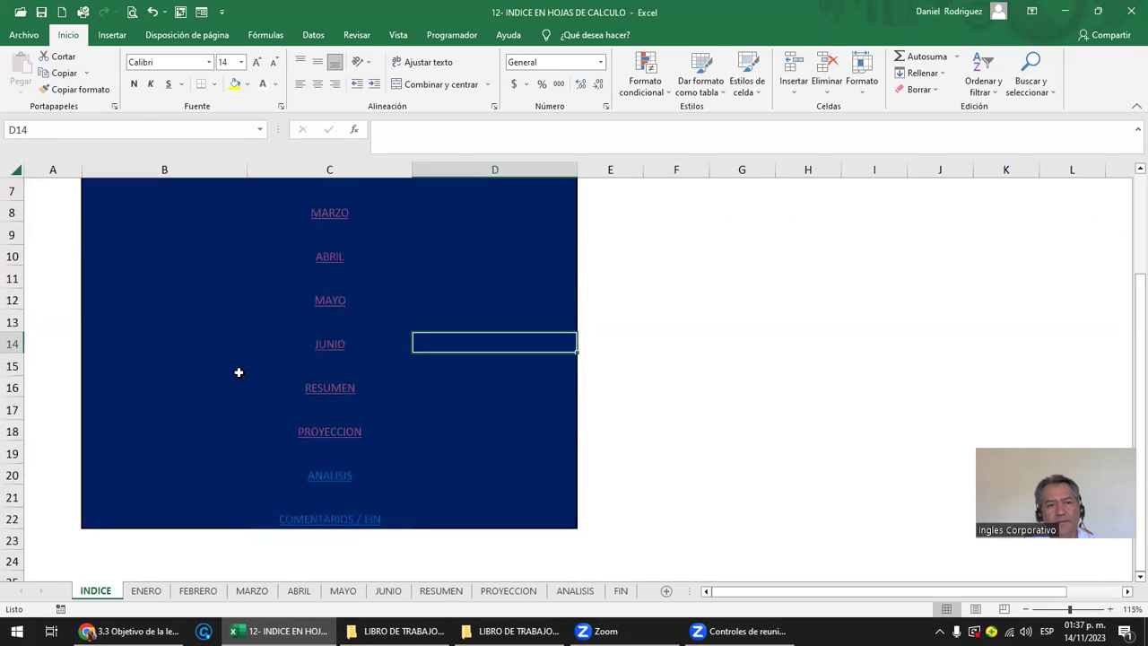
Step: Retarget the RESUMEN sheet's VOLVER INDICE link to INDICE cell D16 and test it
left_click(333, 393)
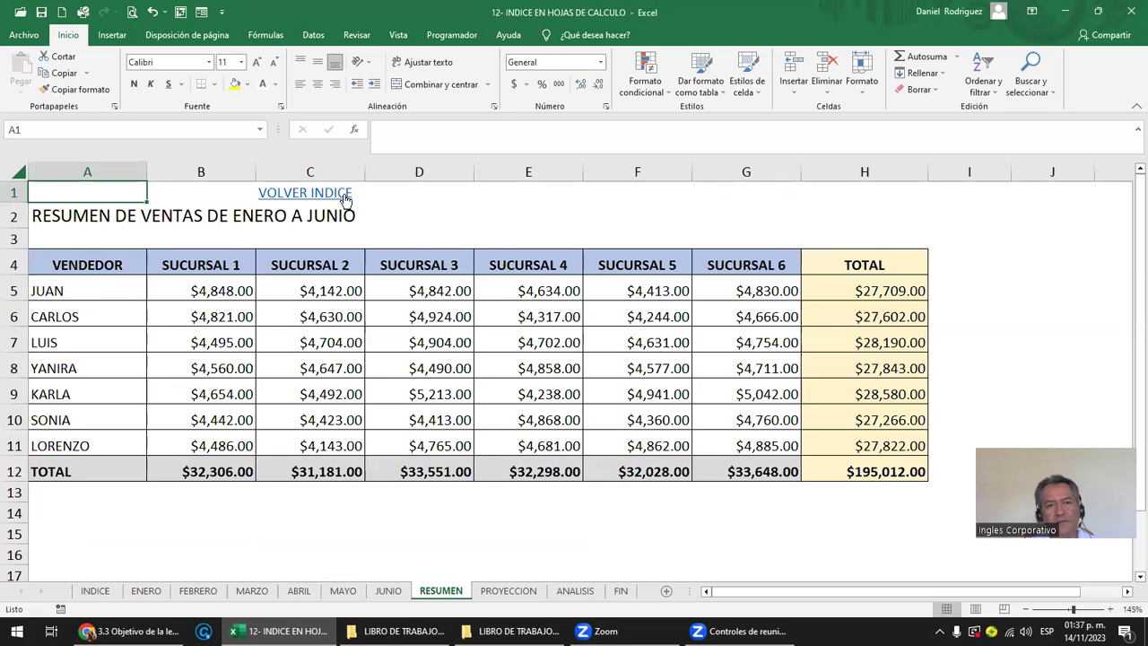
right_click(344, 194)
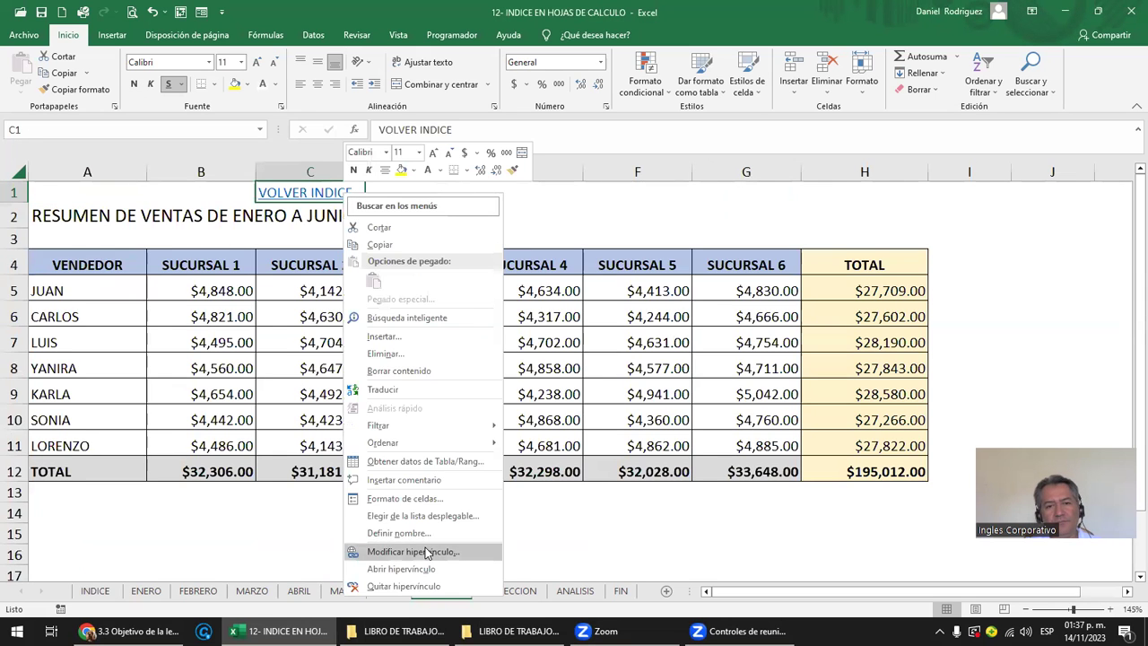
left_click(426, 553)
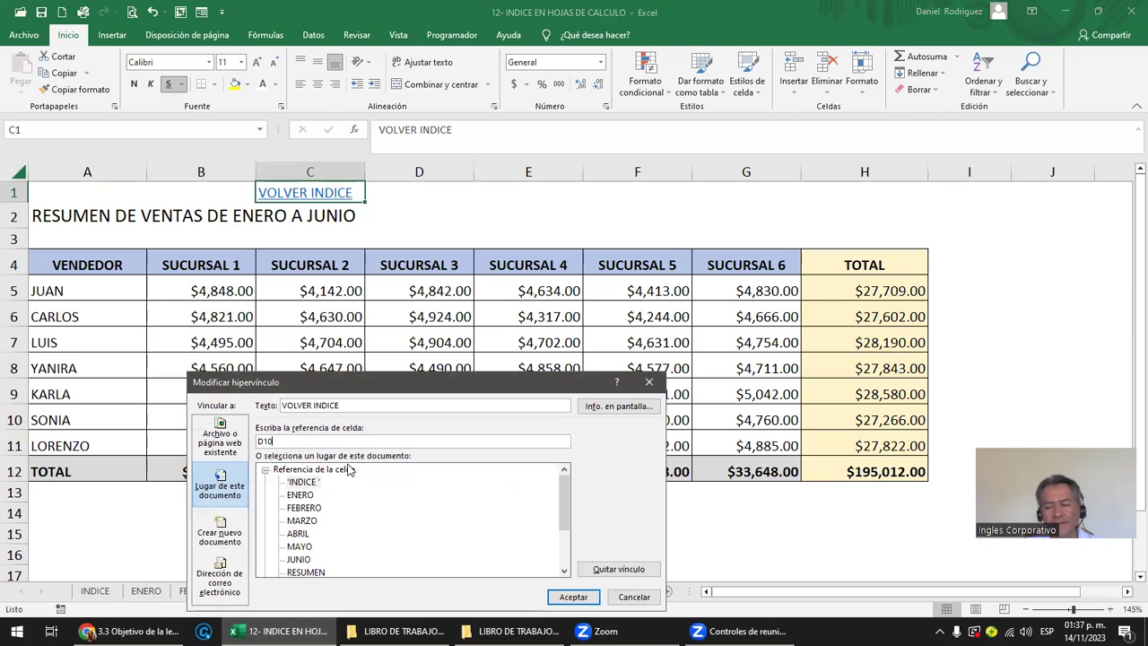
type("6")
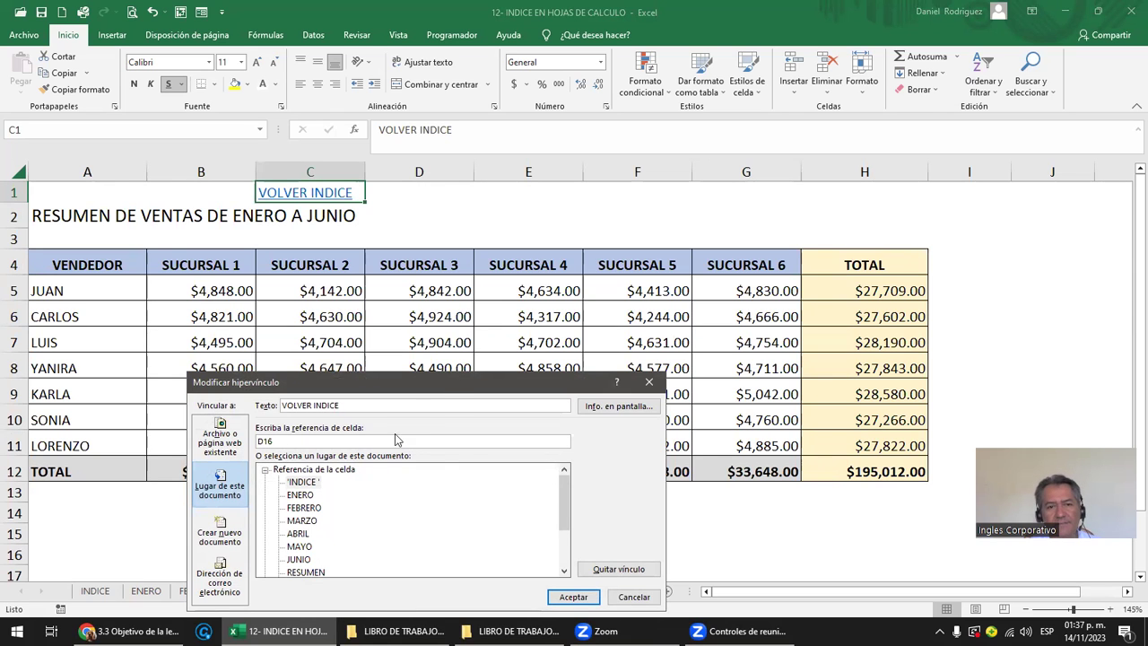
left_click(740, 469)
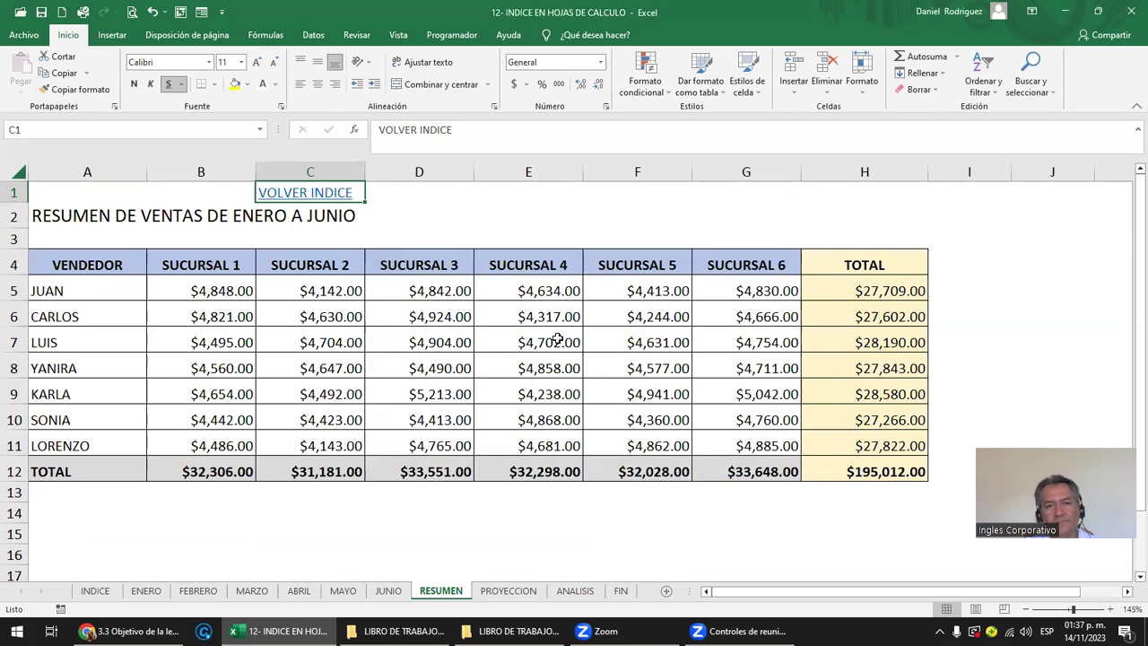
left_click(369, 235)
left_click(339, 197)
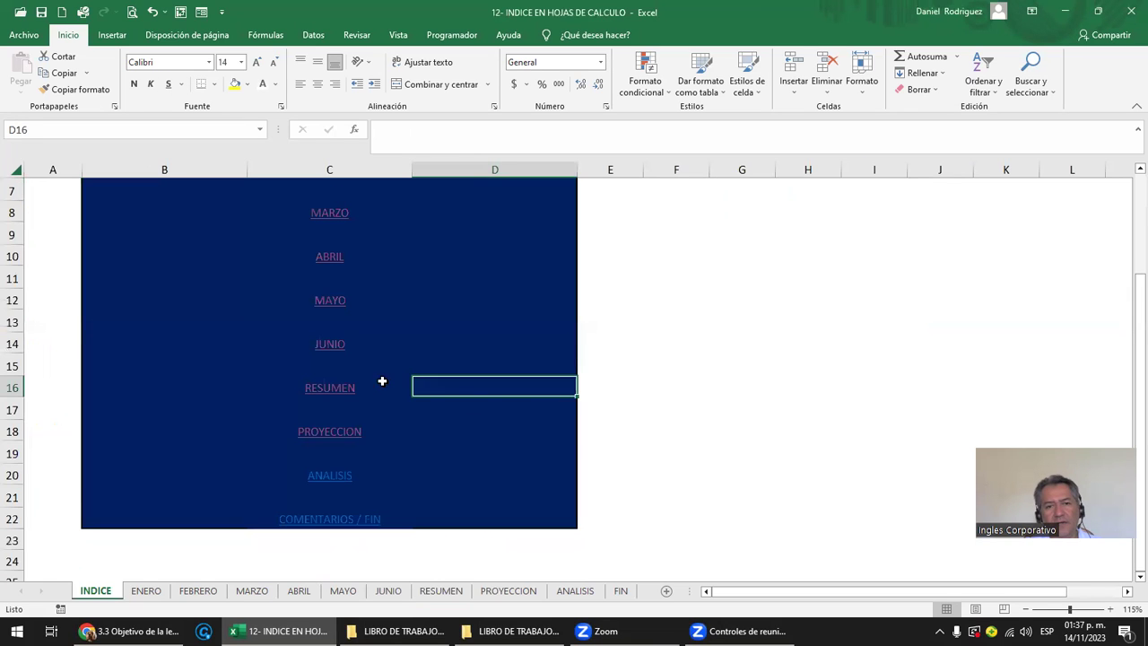
Step: Retarget the PROYECCION sheet's VOLVER INDICE link to INDICE cell D18 and test it
left_click(355, 439)
left_click(344, 432)
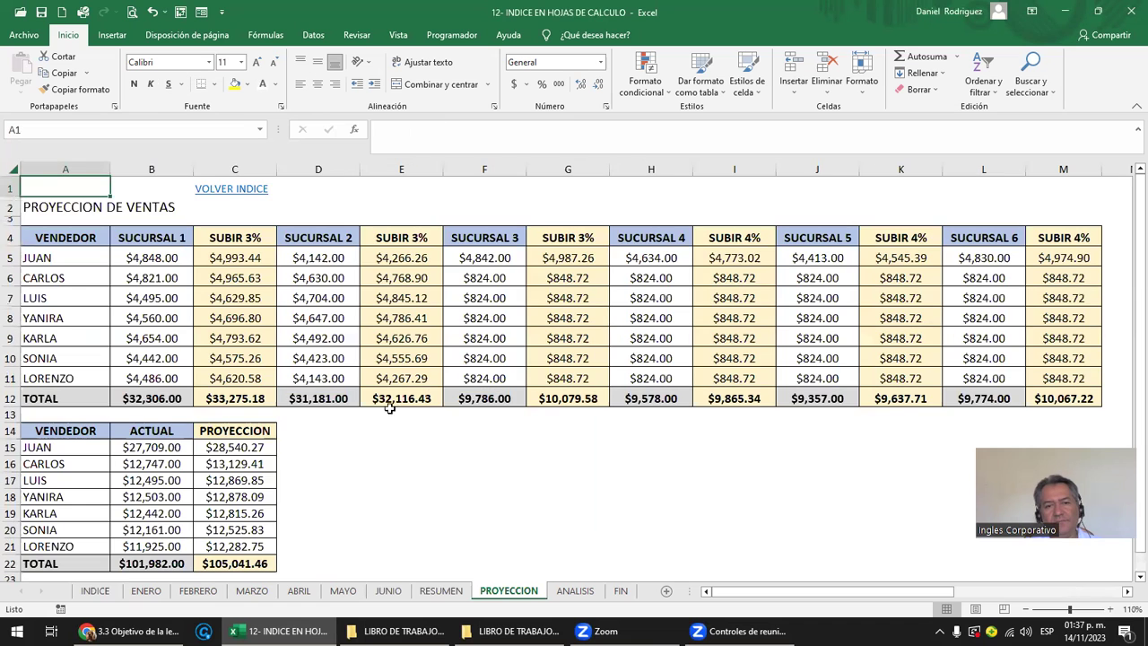
right_click(254, 197)
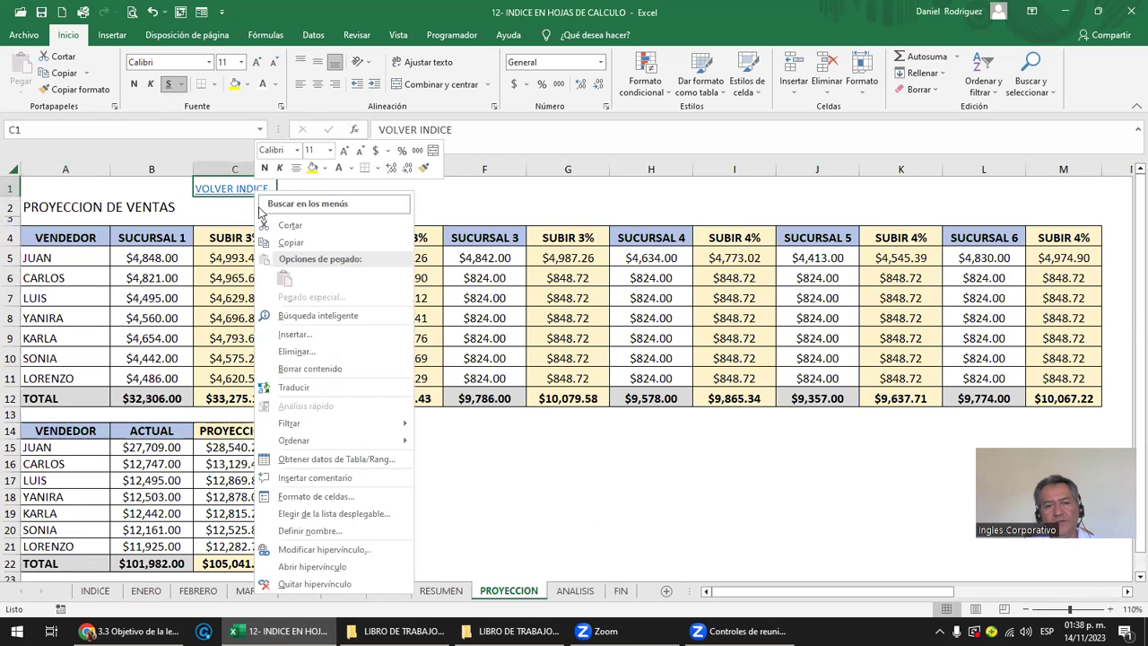
left_click(332, 549)
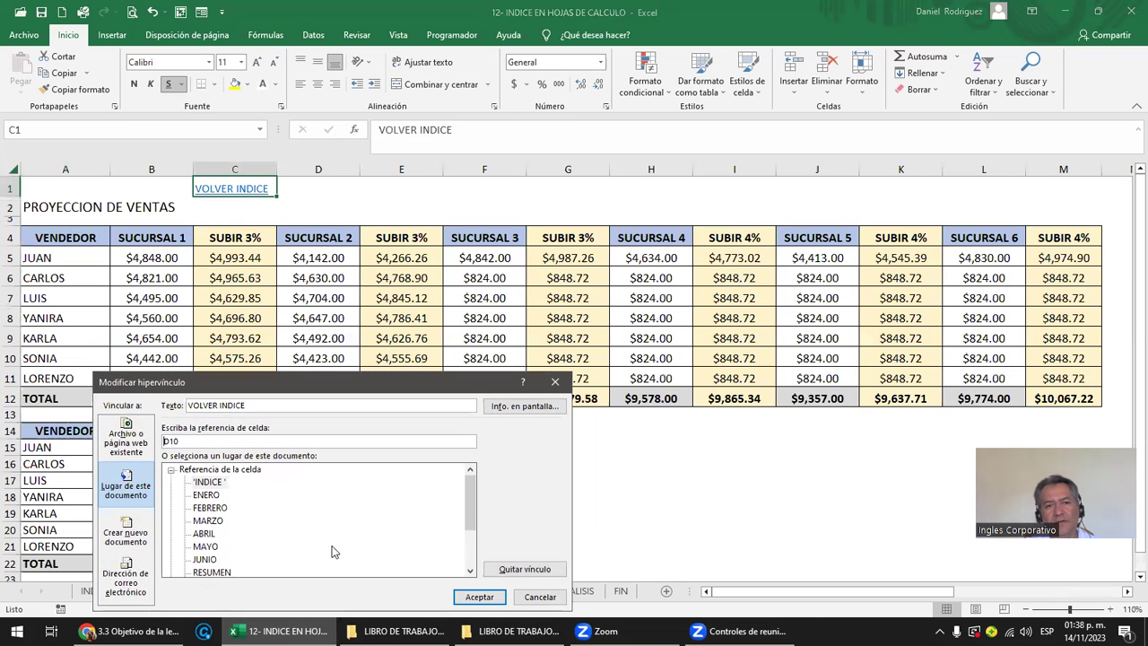
key("BackSpace")
type("8")
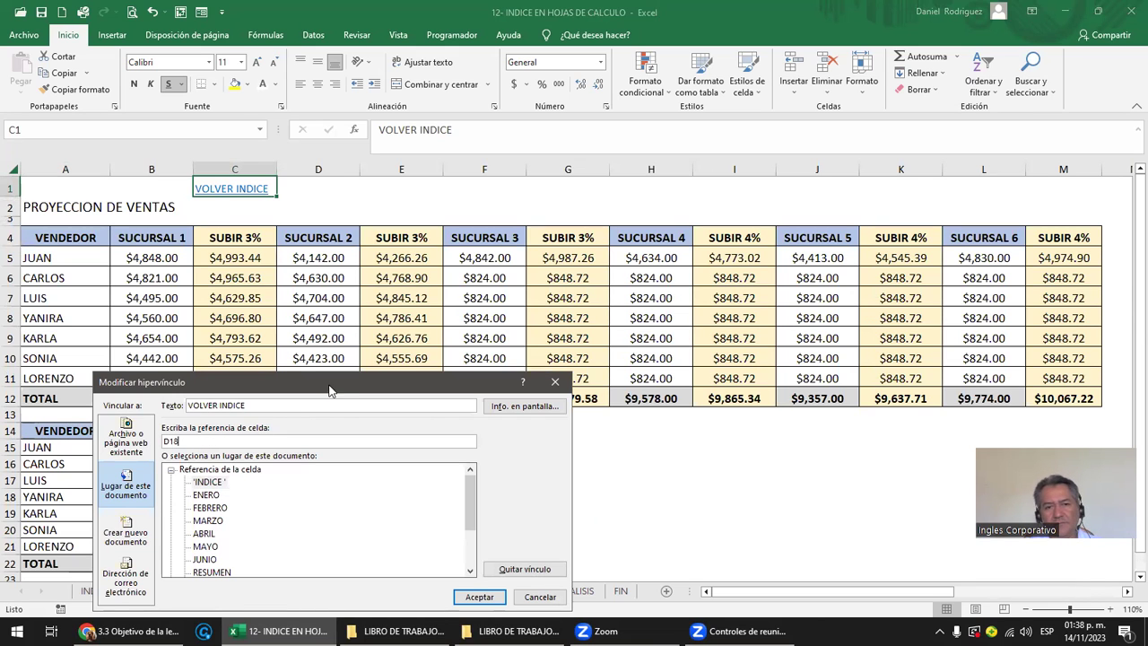
left_click_drag(328, 390, 556, 263)
left_click(705, 470)
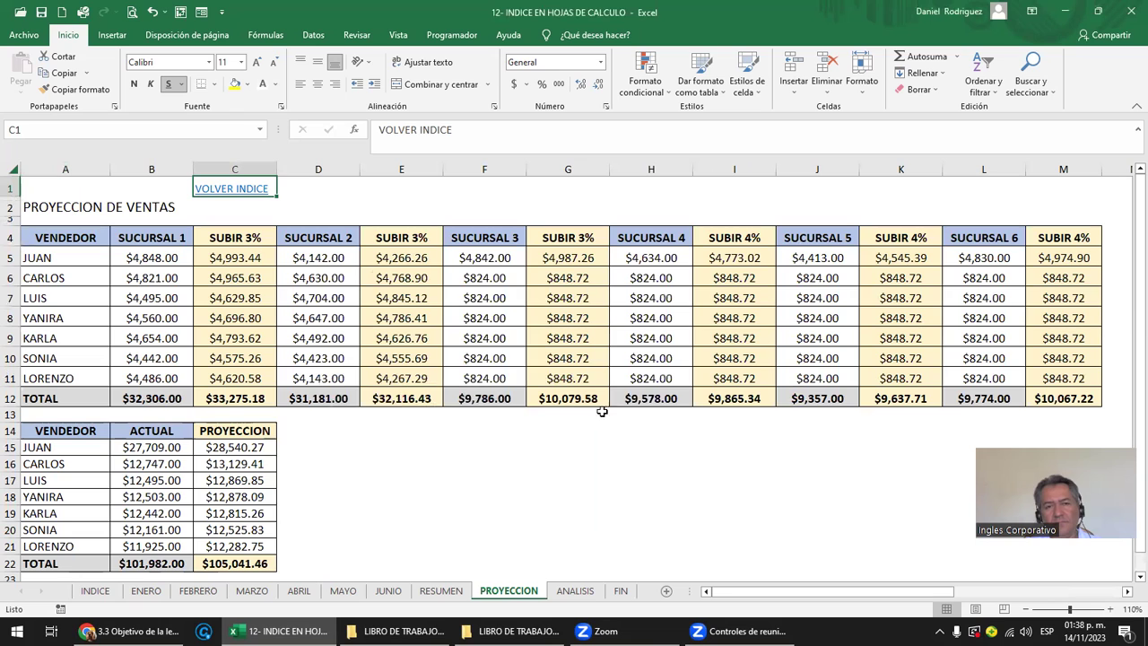
left_click(229, 194)
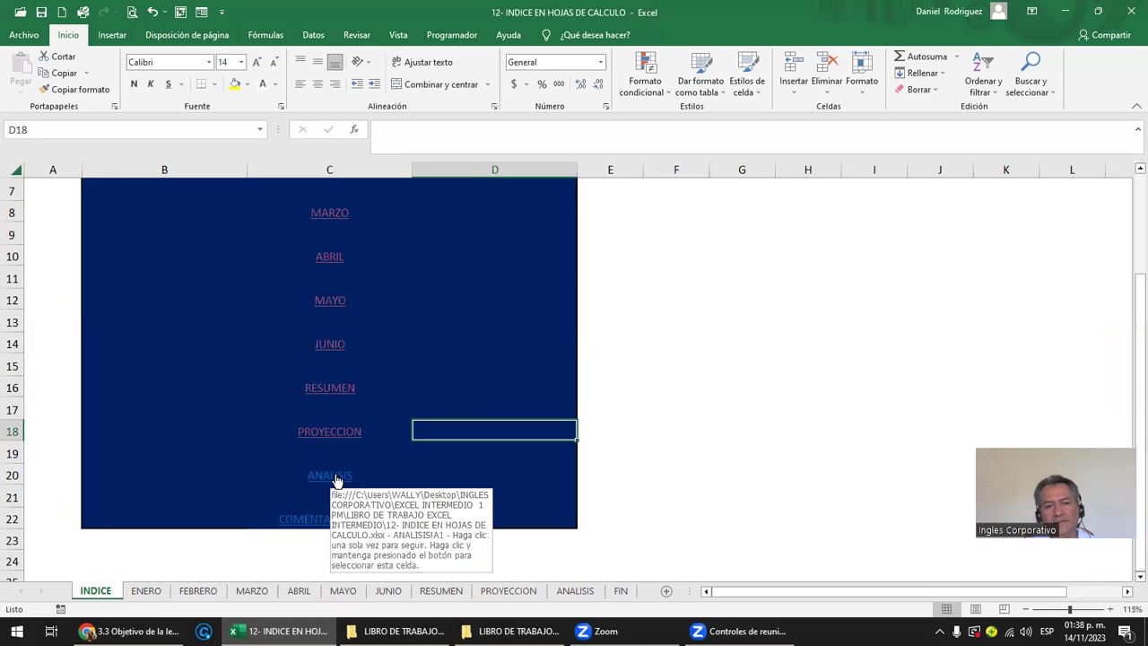
Step: Change the ANALISIS sheet's return link from D10 to INDICE cell D20 and test it
left_click(336, 478)
right_click(276, 196)
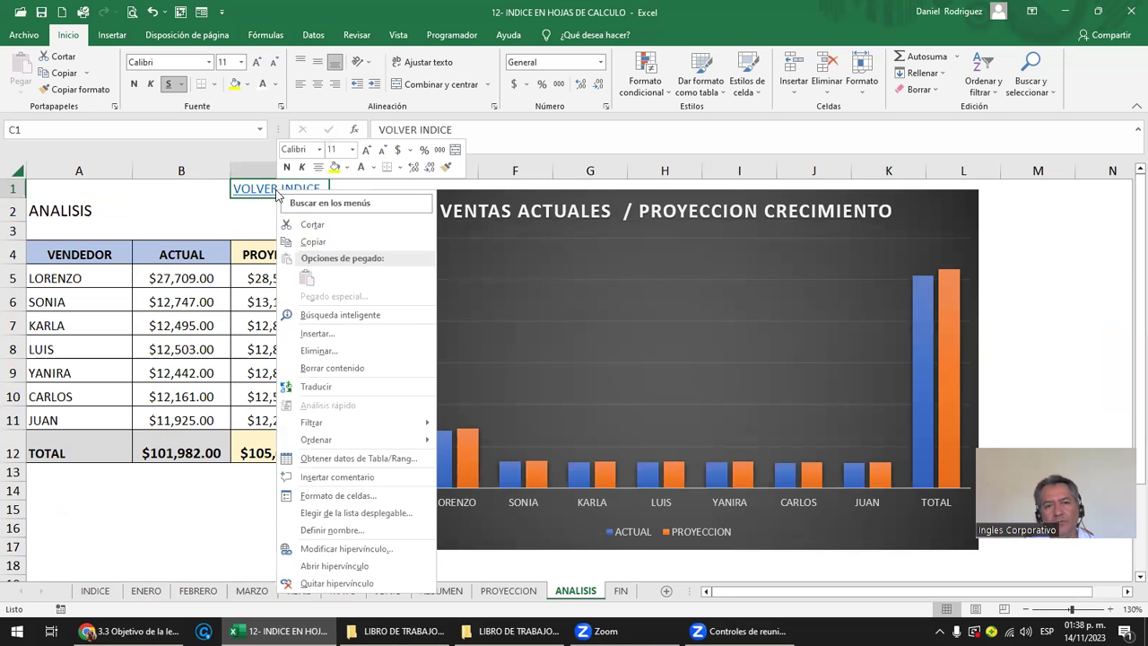
left_click(345, 548)
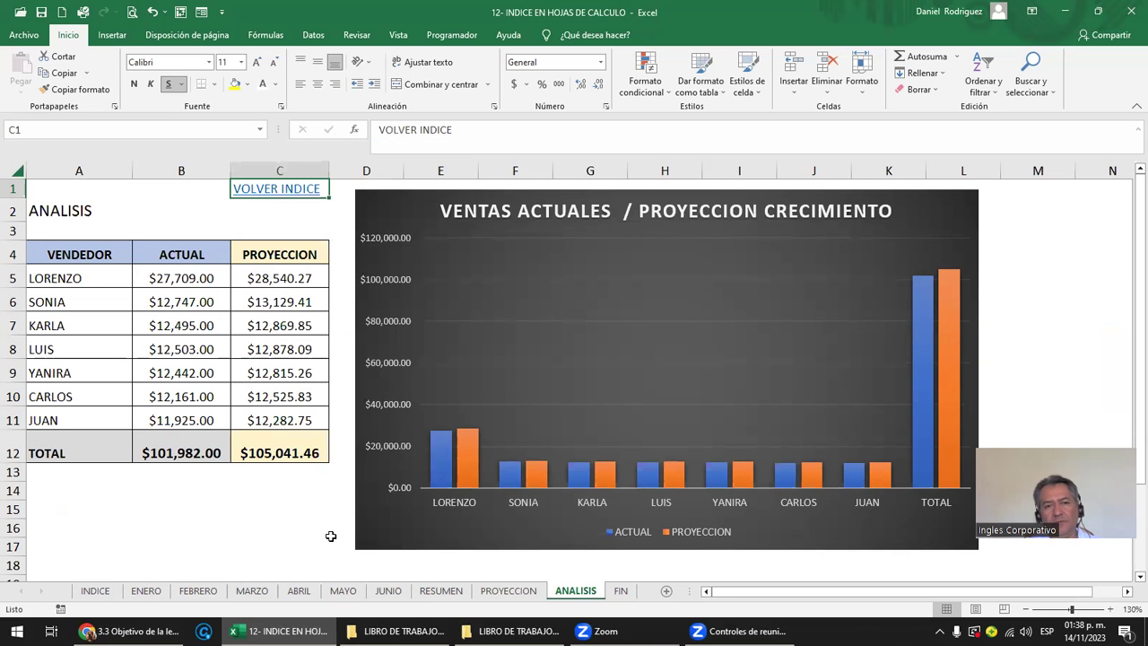
left_click_drag(210, 441, 162, 439)
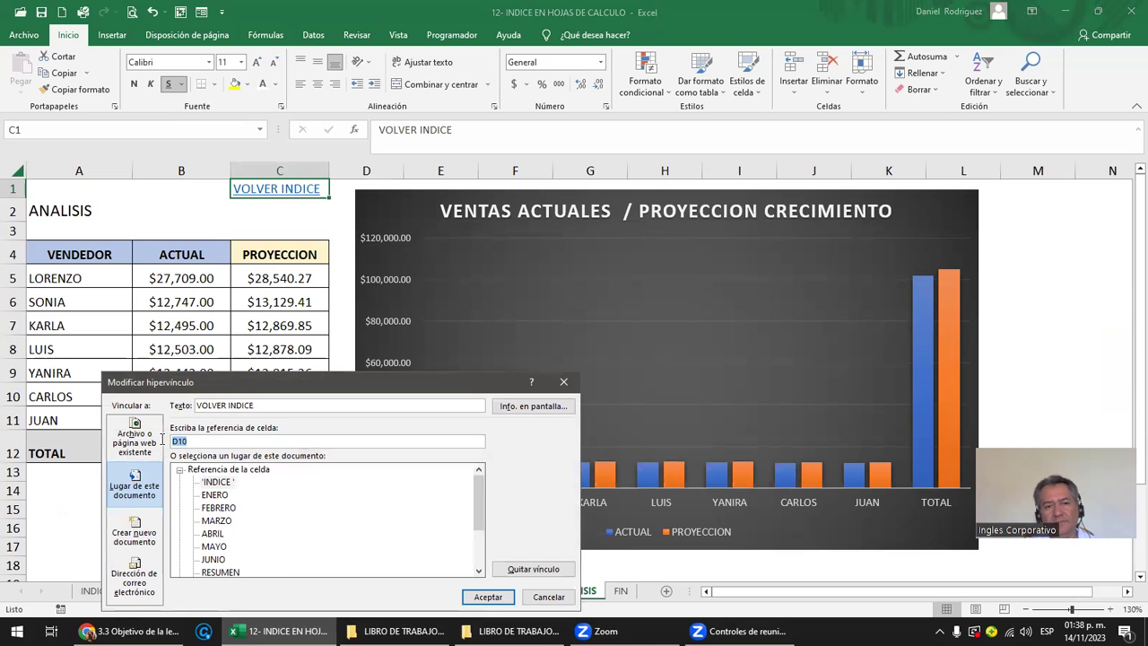
key("BackSpace")
key("BackSpace")
type("20")
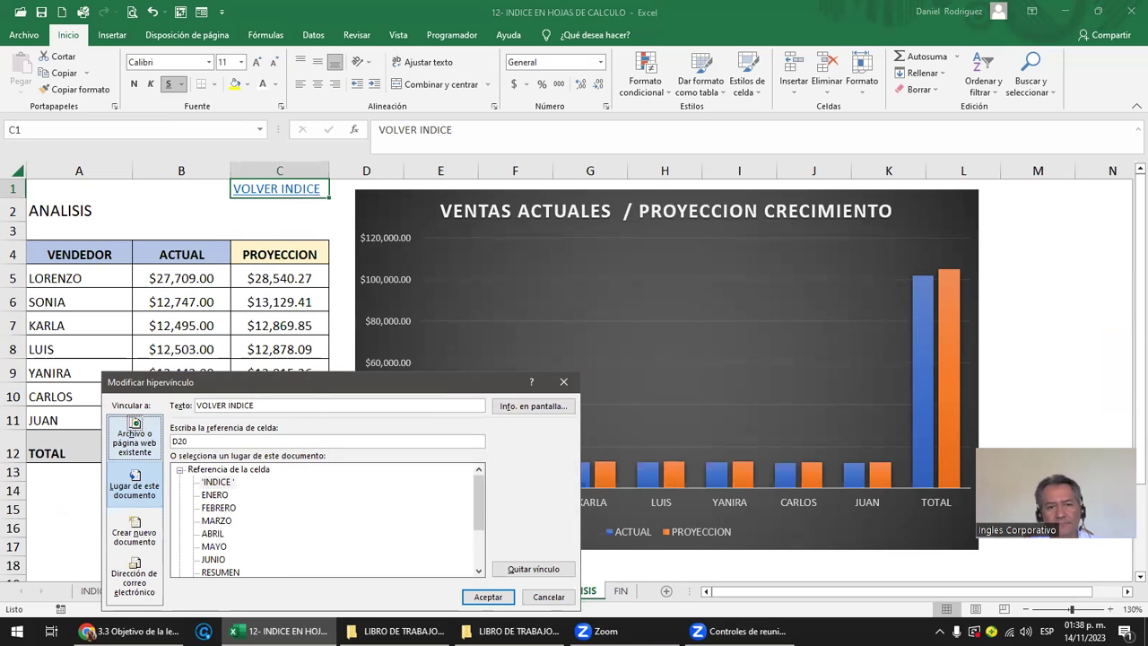
left_click(488, 597)
left_click(286, 191)
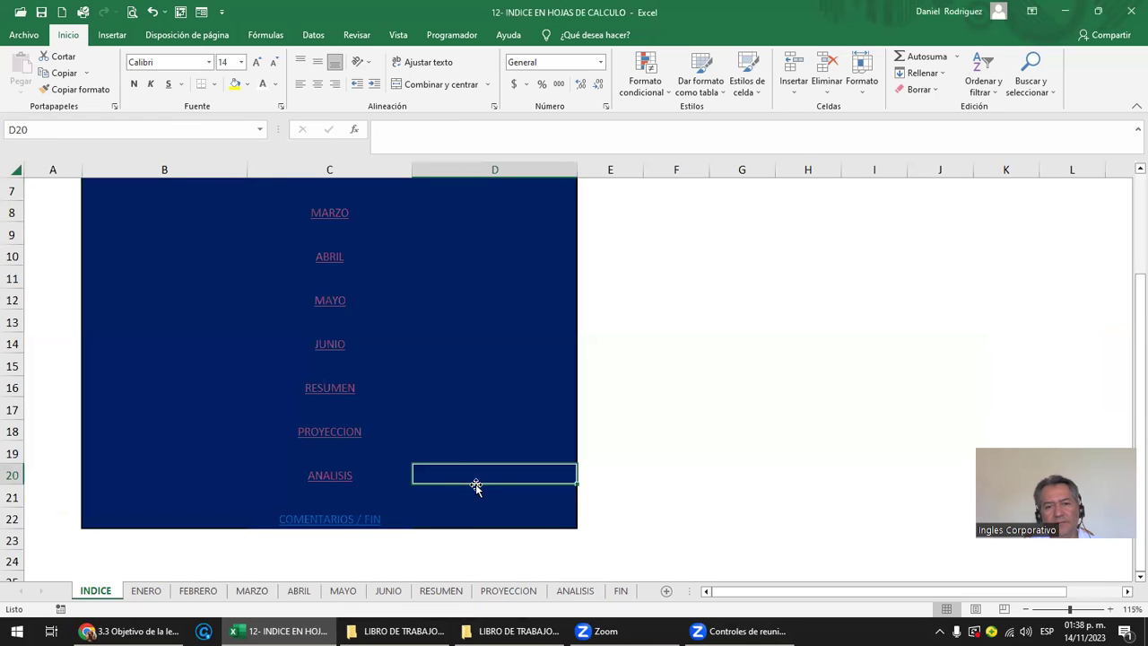
Step: Reconfirm the COMENTARIOS / FIN link settings, follow it to FIN, then switch to ANALISIS
right_click(340, 523)
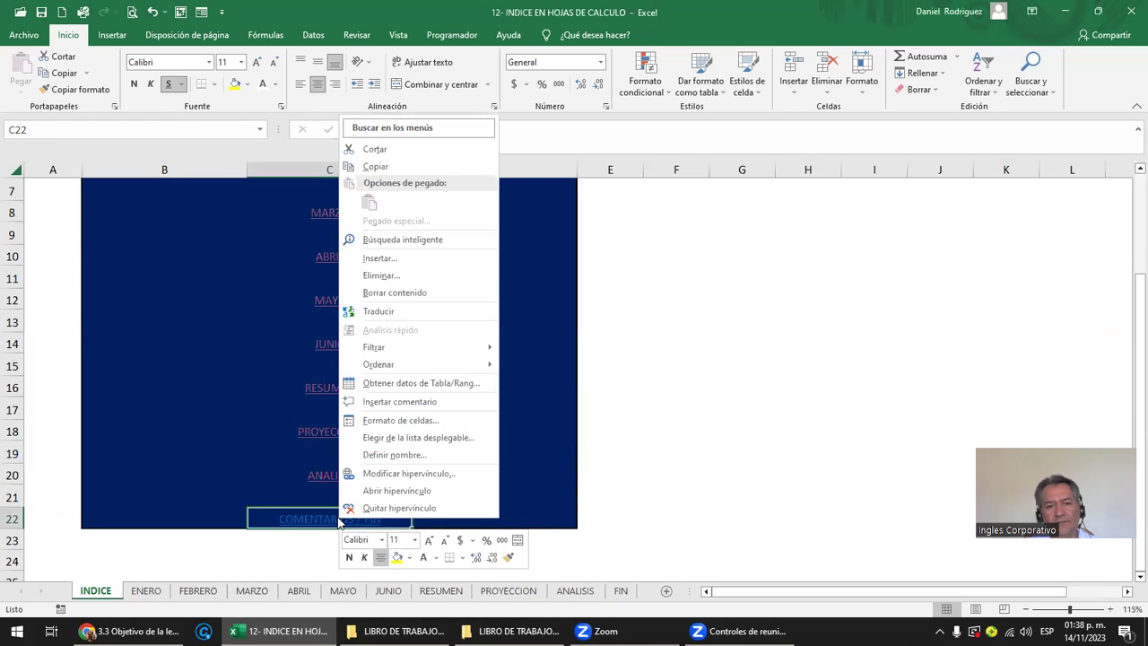
left_click(408, 473)
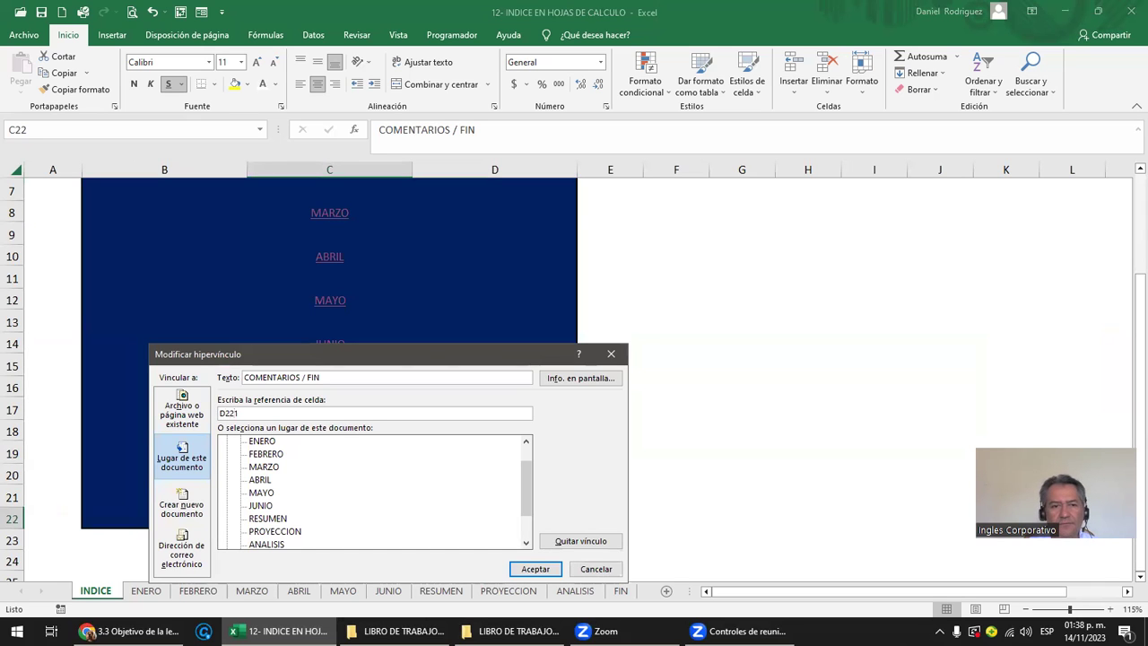
left_click(533, 569)
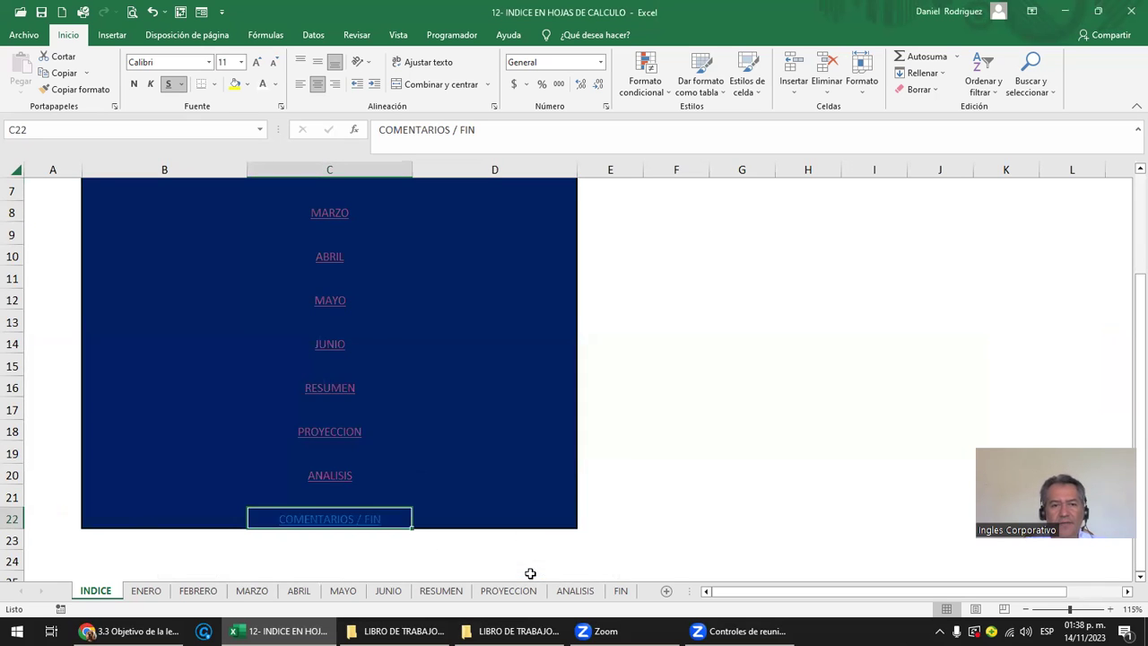
left_click(613, 485)
left_click(364, 520)
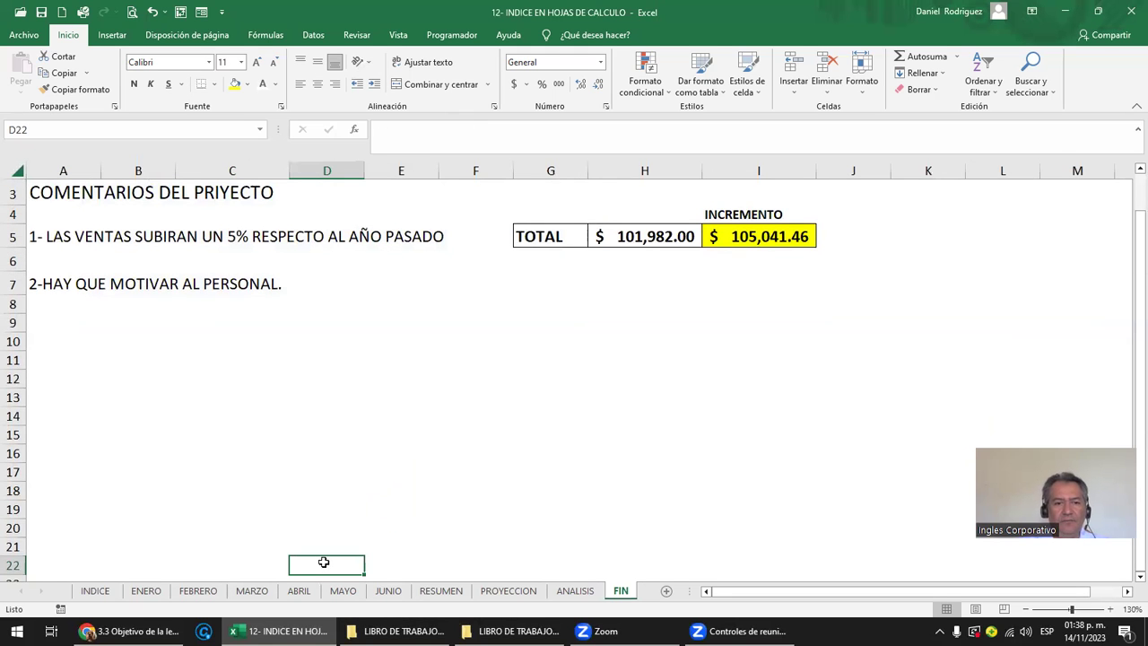
scroll(357, 469, "up", 1)
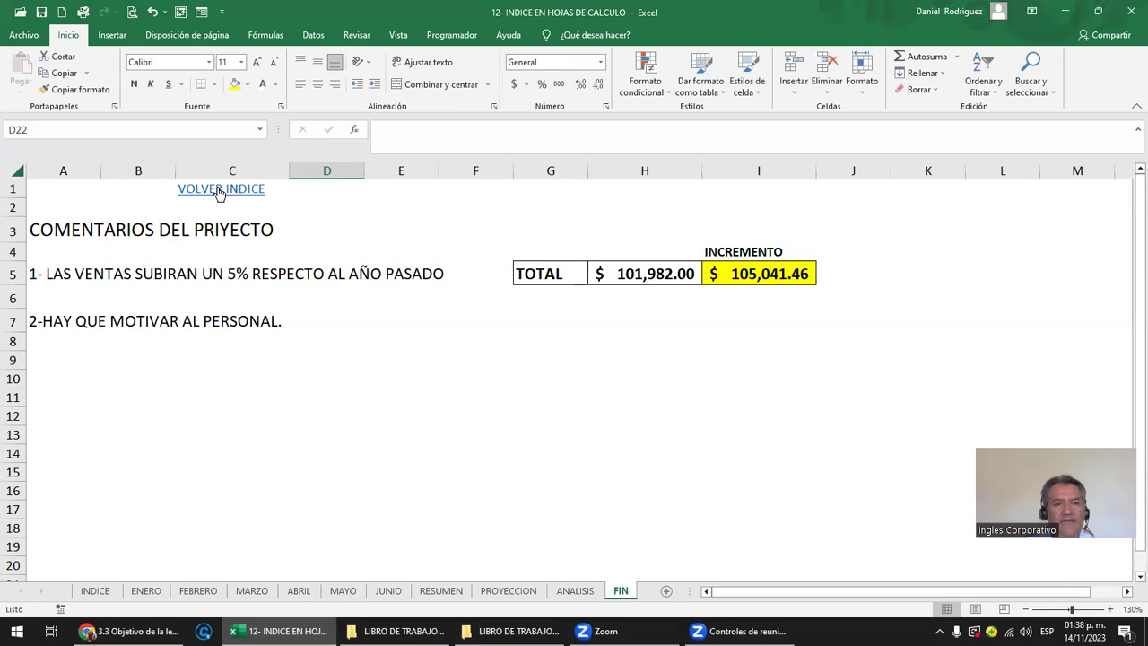
left_click(575, 590)
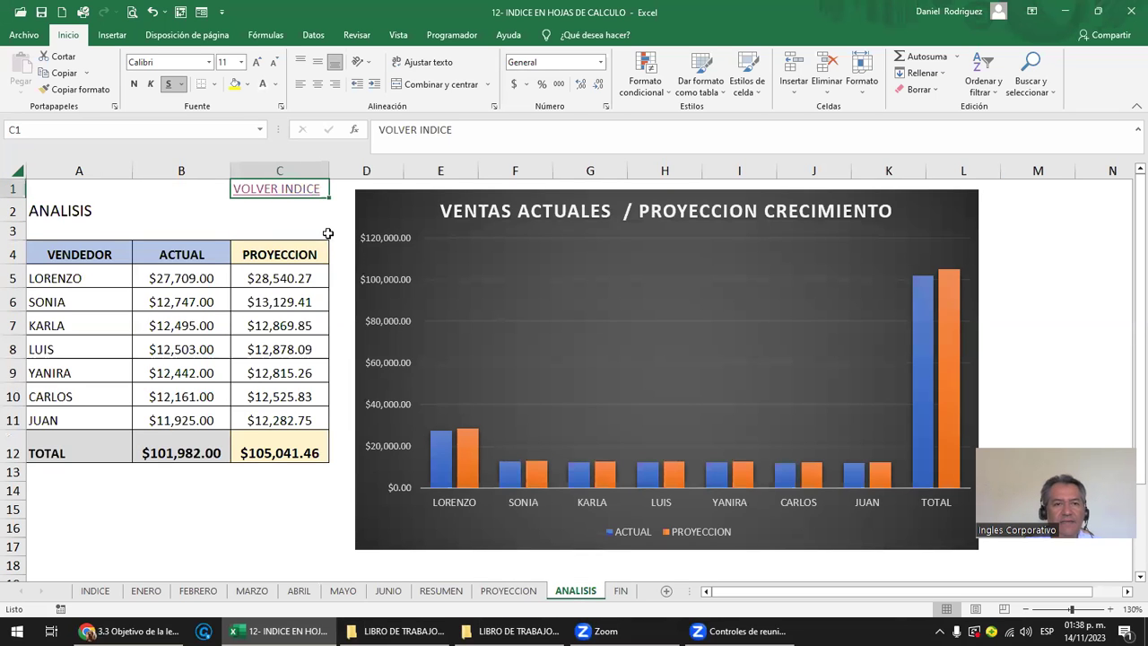
Step: Adjust FIN's VOLVER INDICE link target and test the round trip between INDICE and FIN
left_click(613, 591)
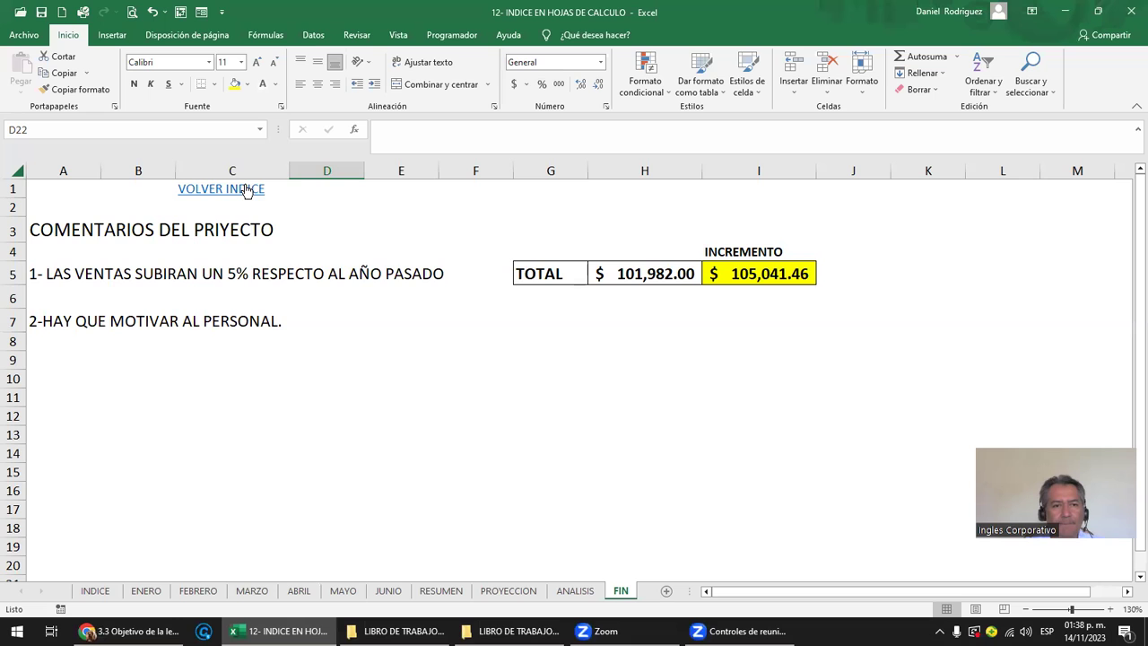
right_click(247, 190)
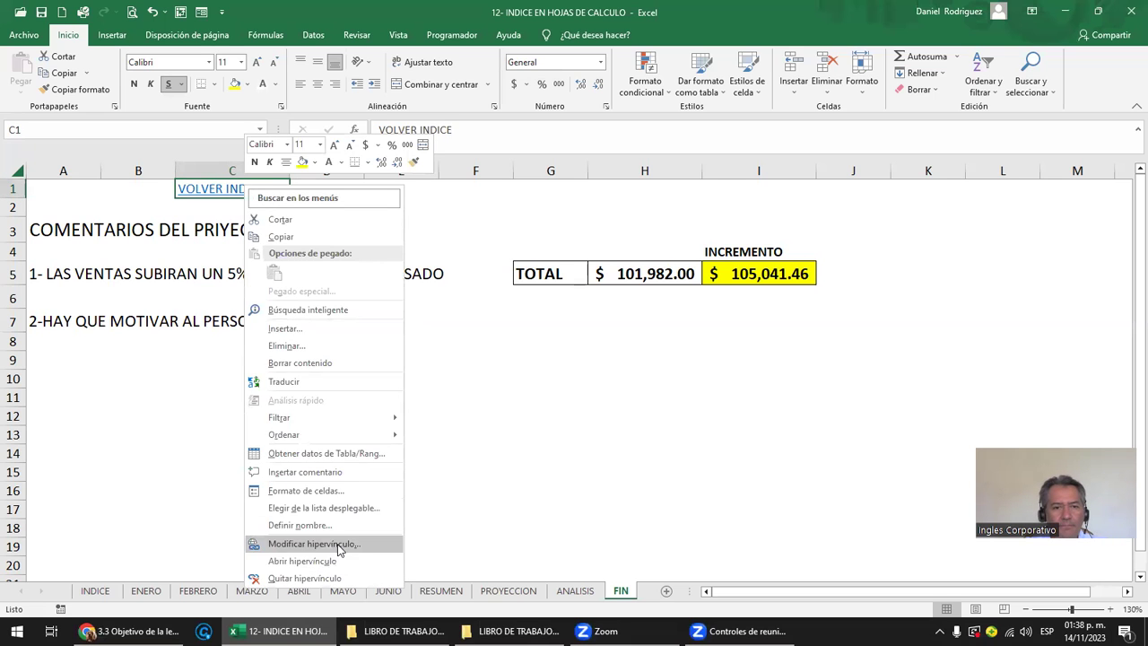
left_click(340, 544)
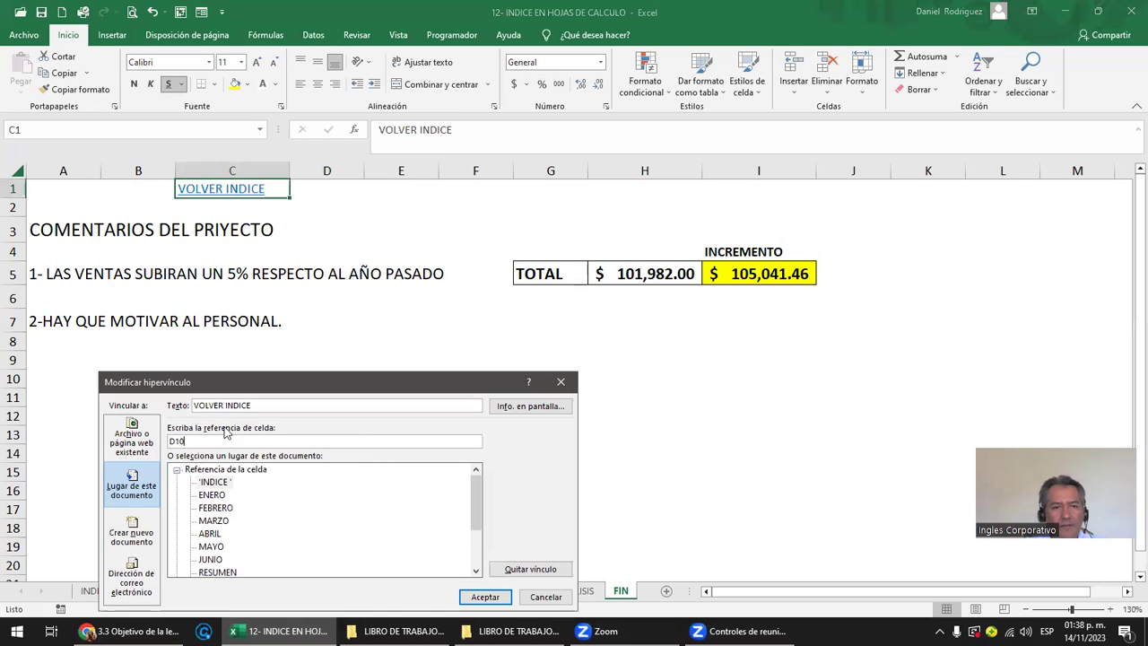
key("BackSpace")
type("D22")
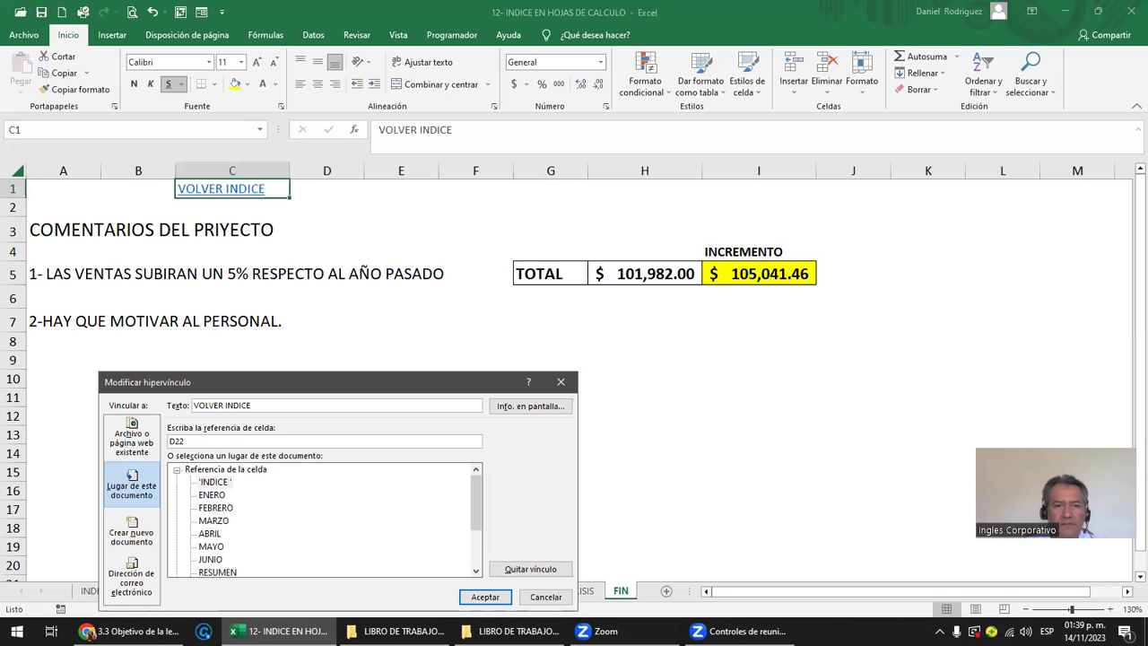
key("Return")
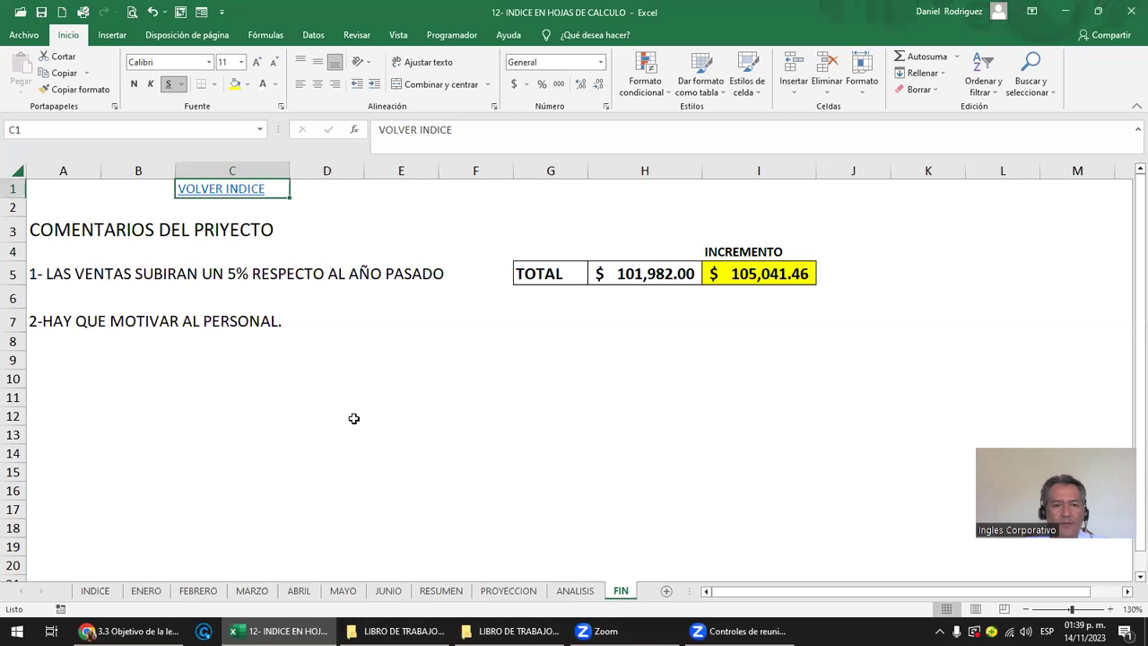
left_click(242, 191)
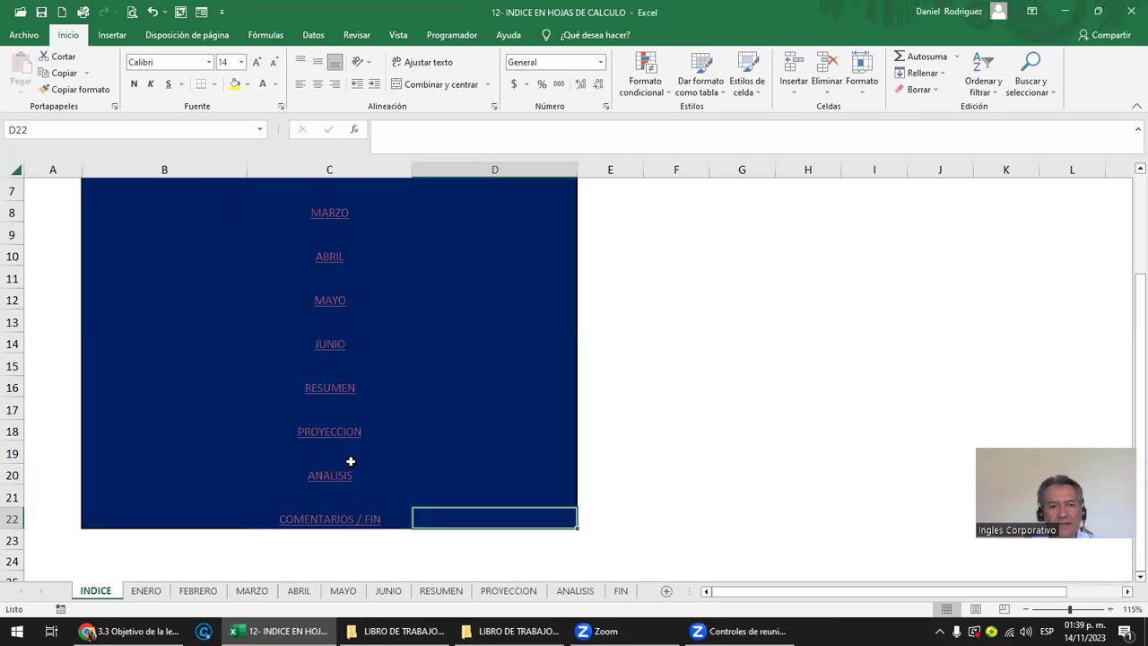
left_click(329, 520)
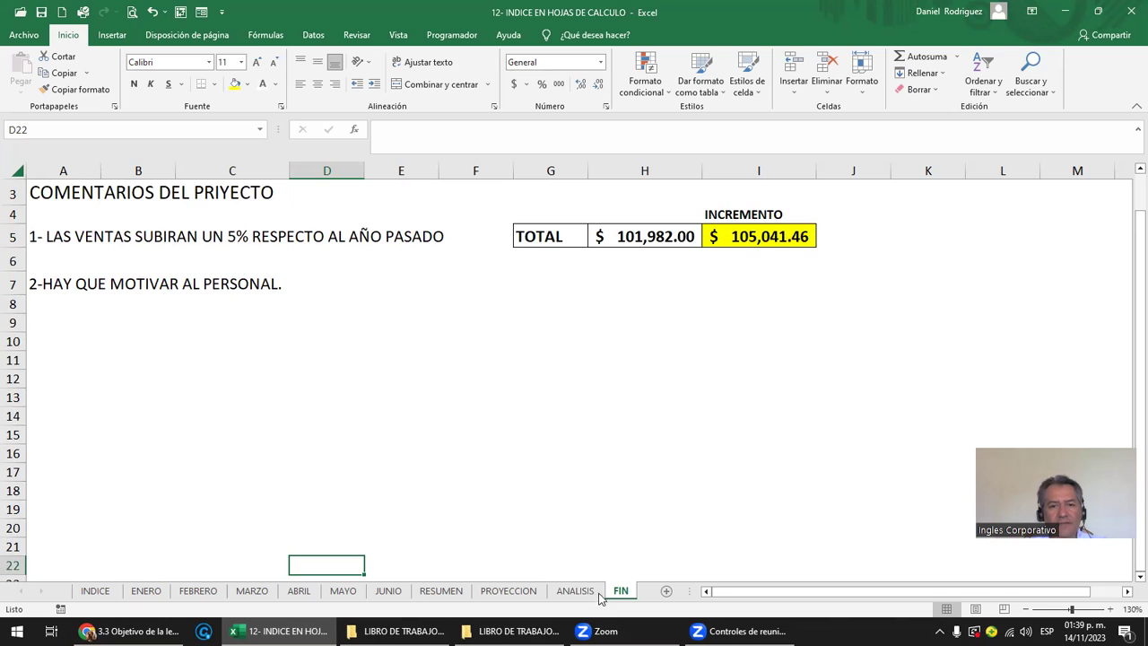
scroll(603, 593, "up", 1)
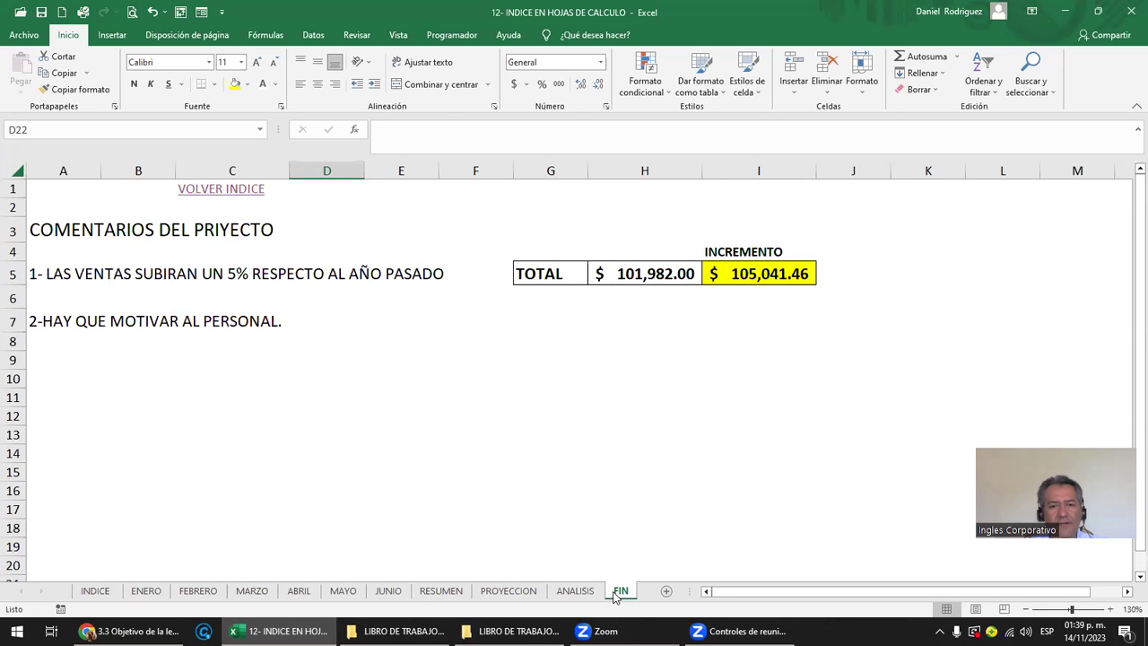
left_click(233, 189)
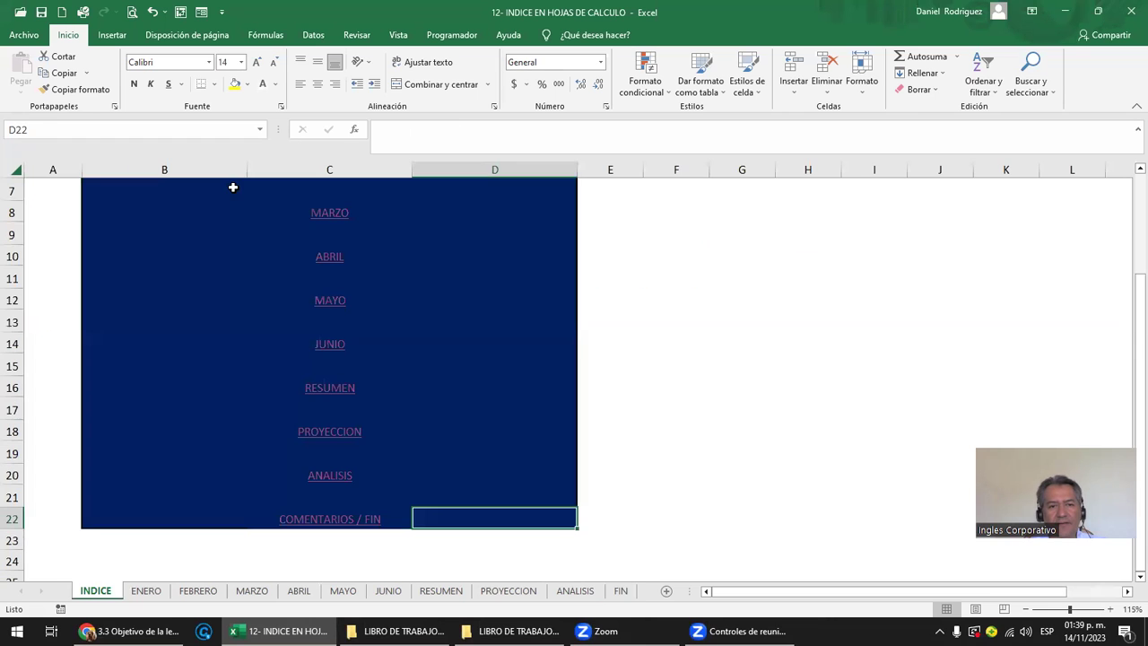
Step: Change the COMENTARIOS / FIN link target from D22 to A1, then test both links
right_click(343, 529)
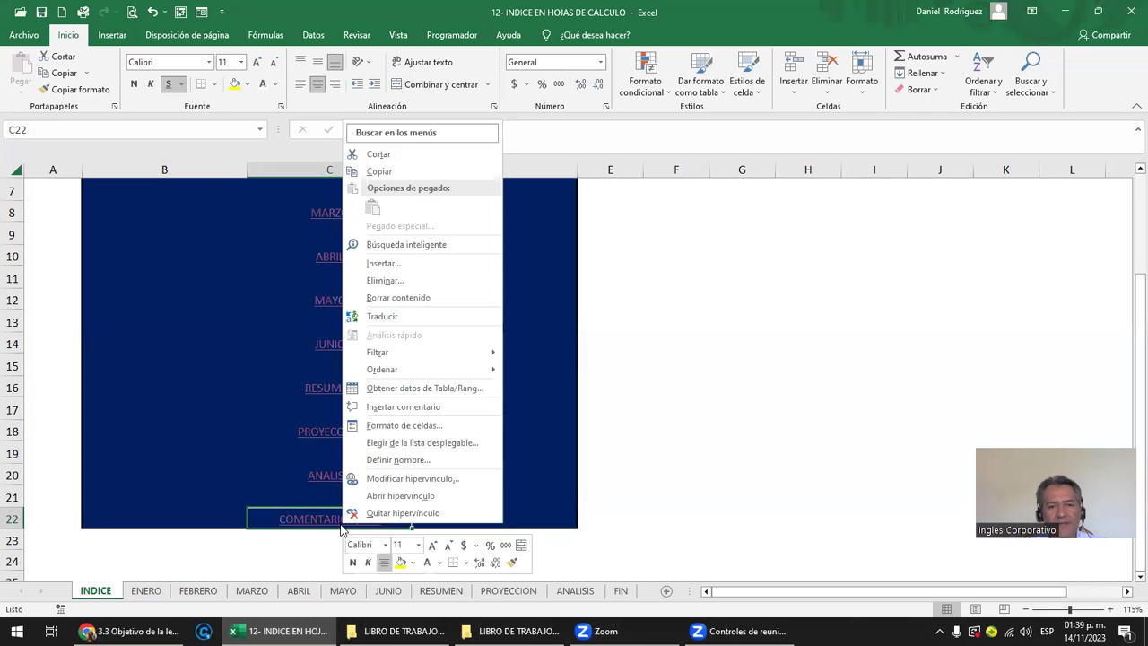
left_click(386, 473)
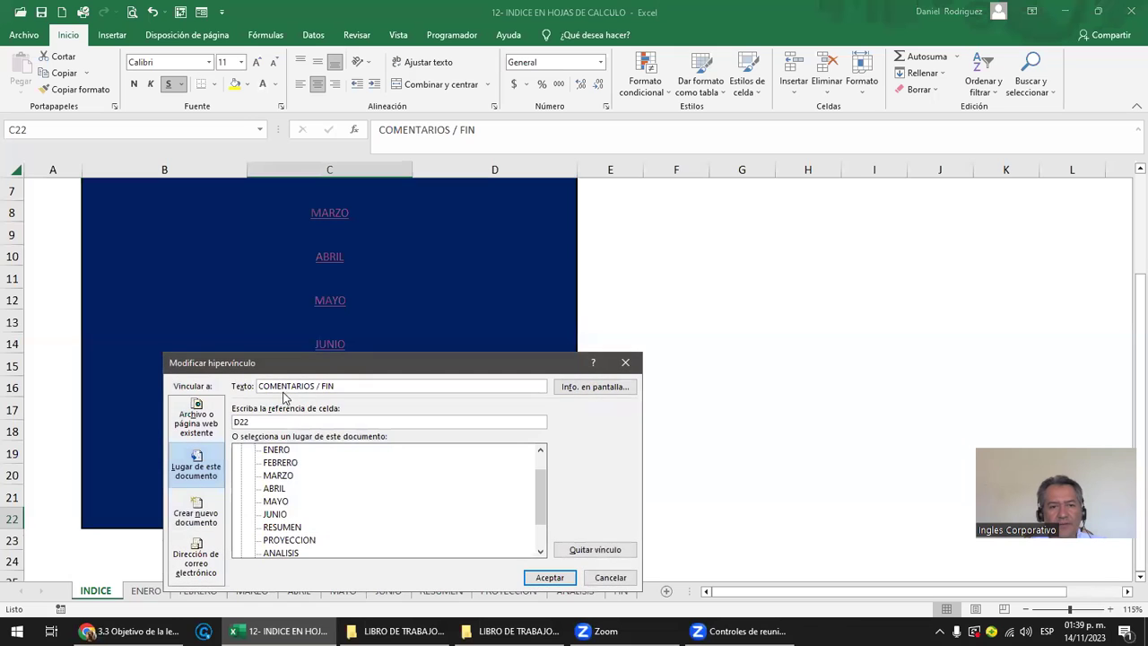
double_click(528, 346)
type("A1")
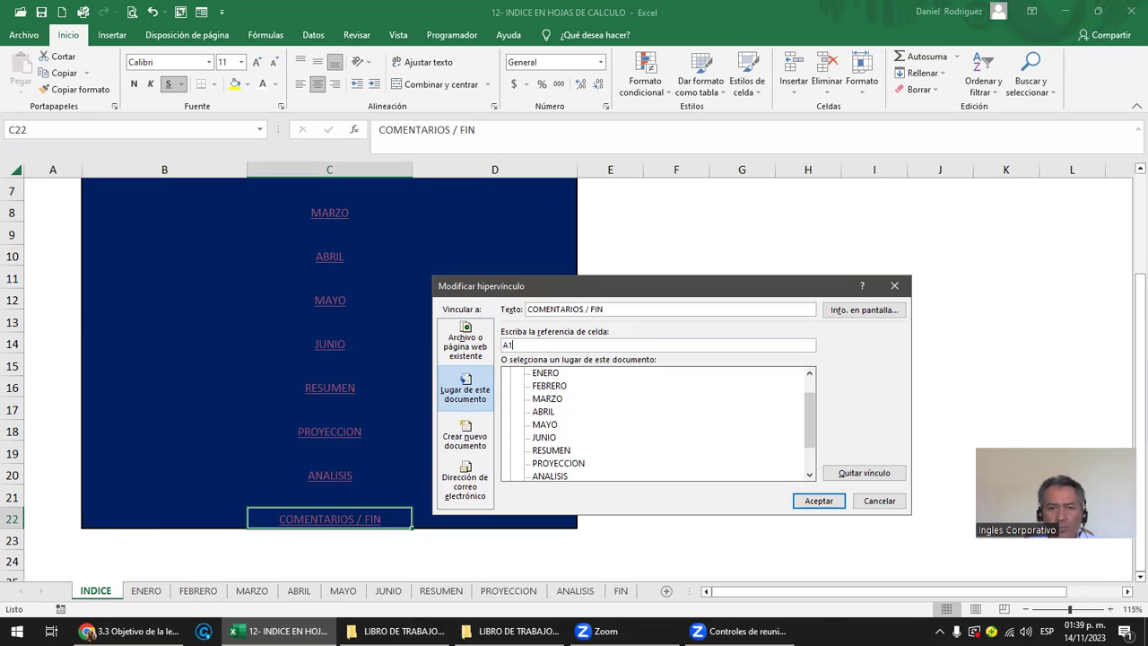
left_click(807, 501)
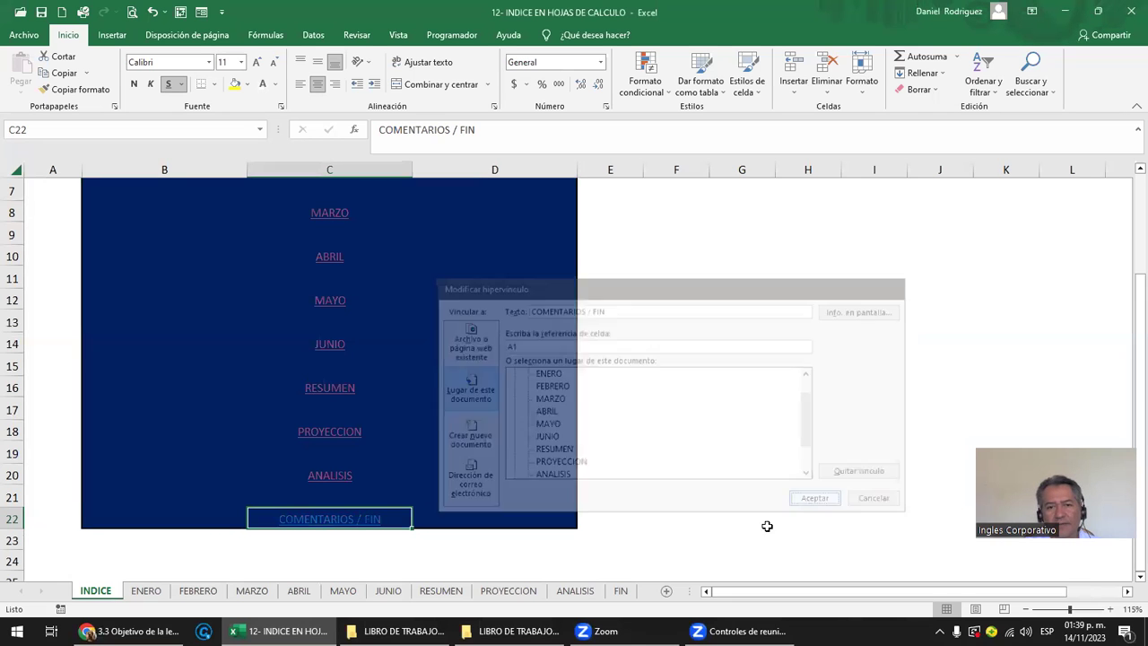
left_click(760, 536)
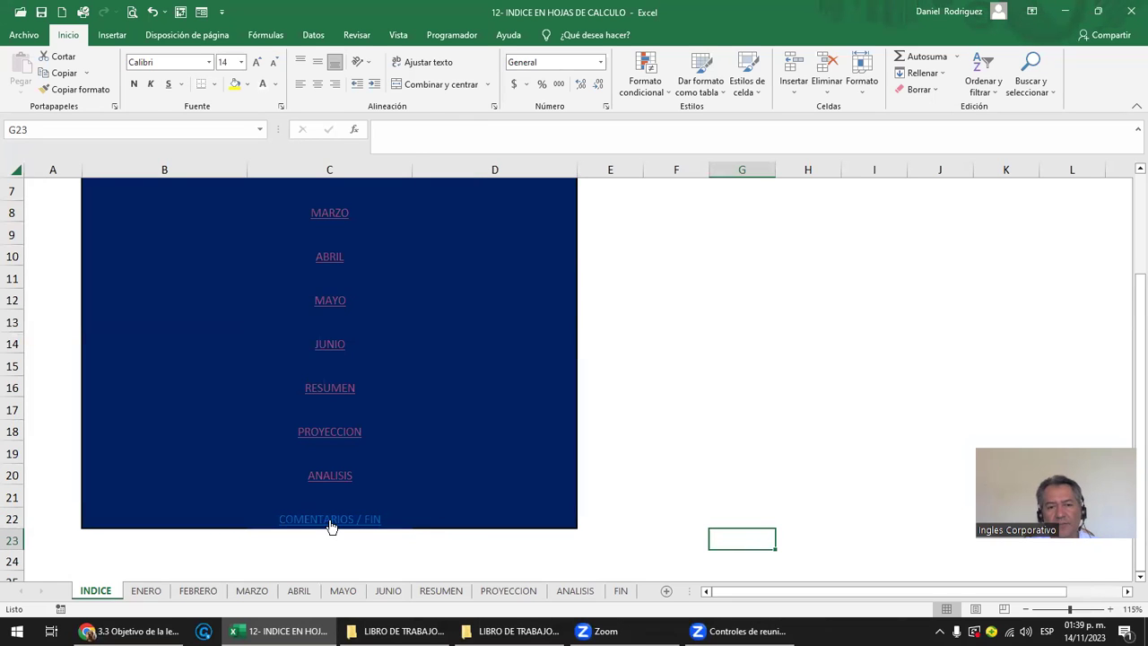
left_click(329, 520)
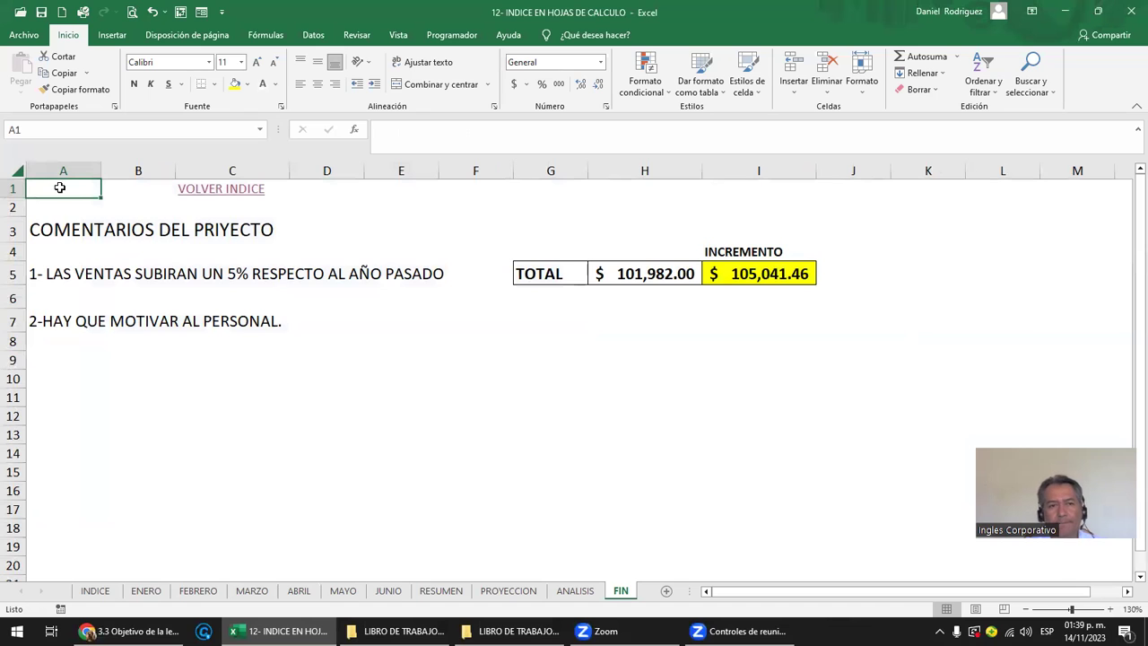
left_click(236, 190)
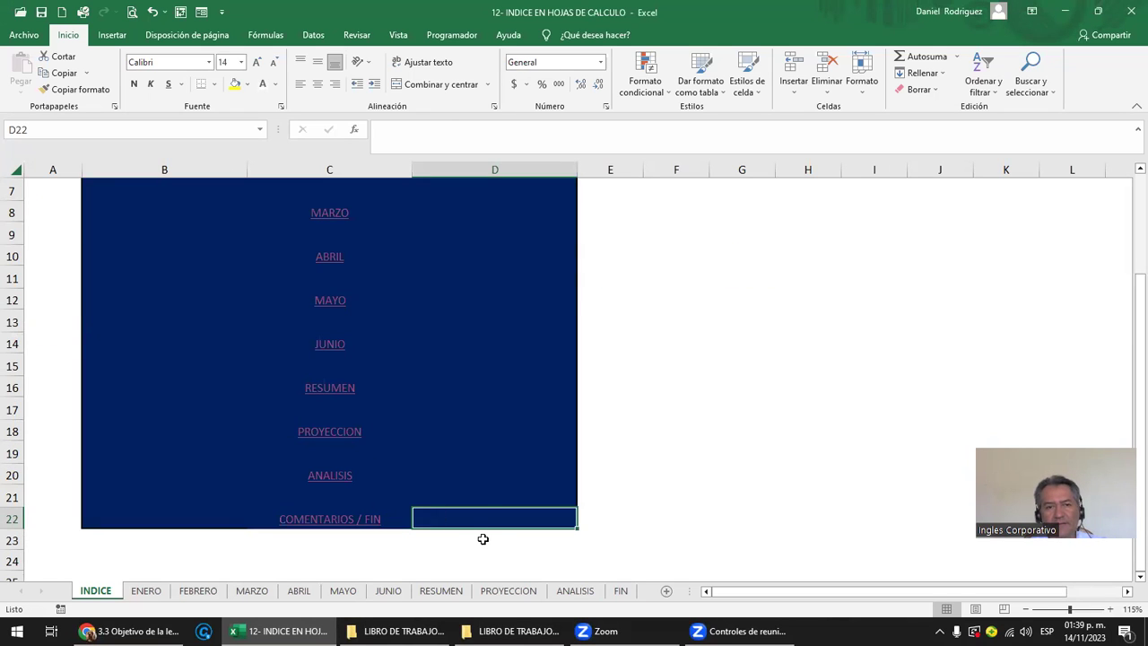
Step: Format the index links C4:C22 with font size 15, white colour and bold
scroll(491, 535, "up", 2)
scroll(651, 499, "down", 1)
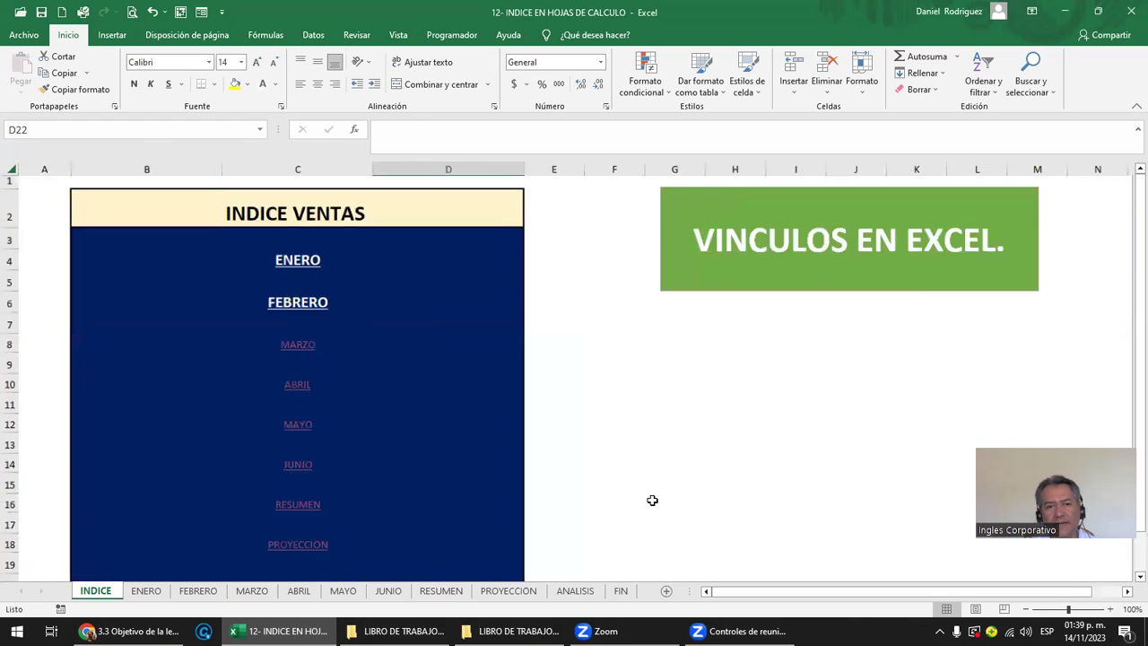
scroll(651, 500, "down", 1)
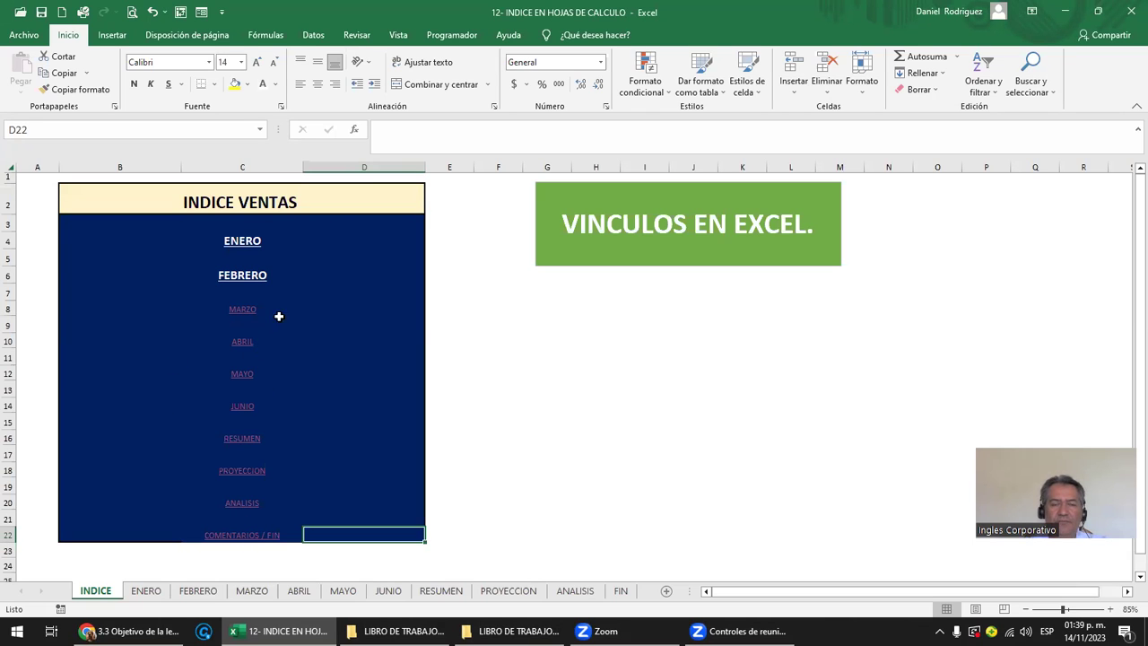
left_click(188, 236)
key("shift+Down")
key("shift+Down")
key("shift+Down")
key("shift+Down")
key("shift+Down")
key("shift+Down")
key("shift+Down")
key("shift+Down")
key("shift+Down")
key("shift+Down")
key("shift+Down")
key("shift+Down")
key("shift+Down")
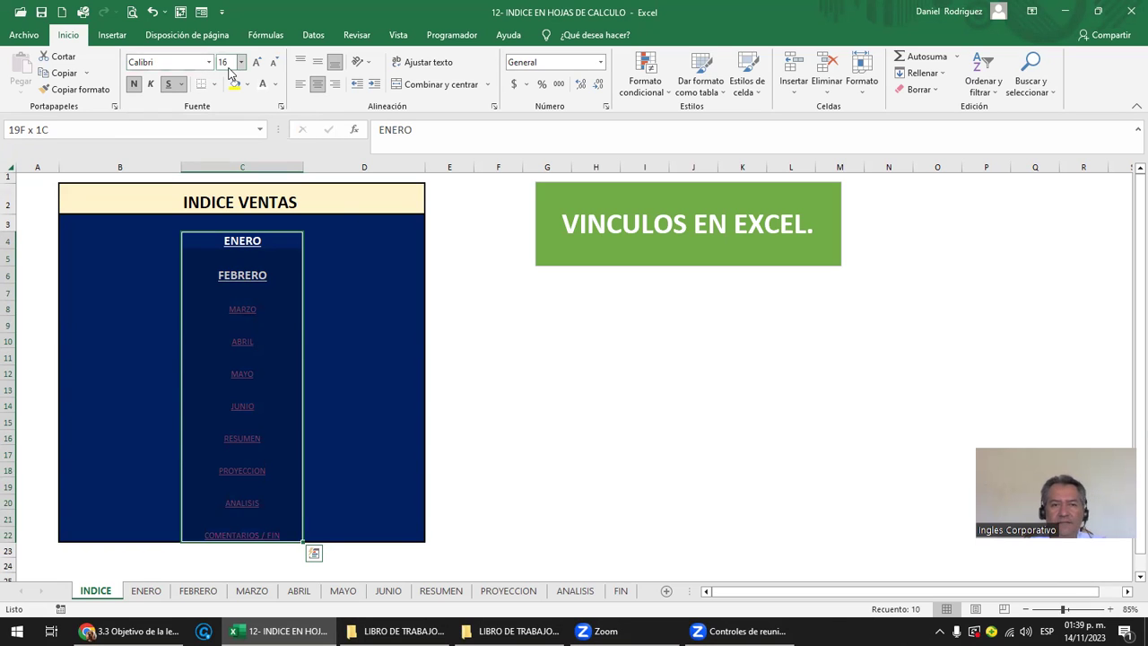
left_click(226, 62)
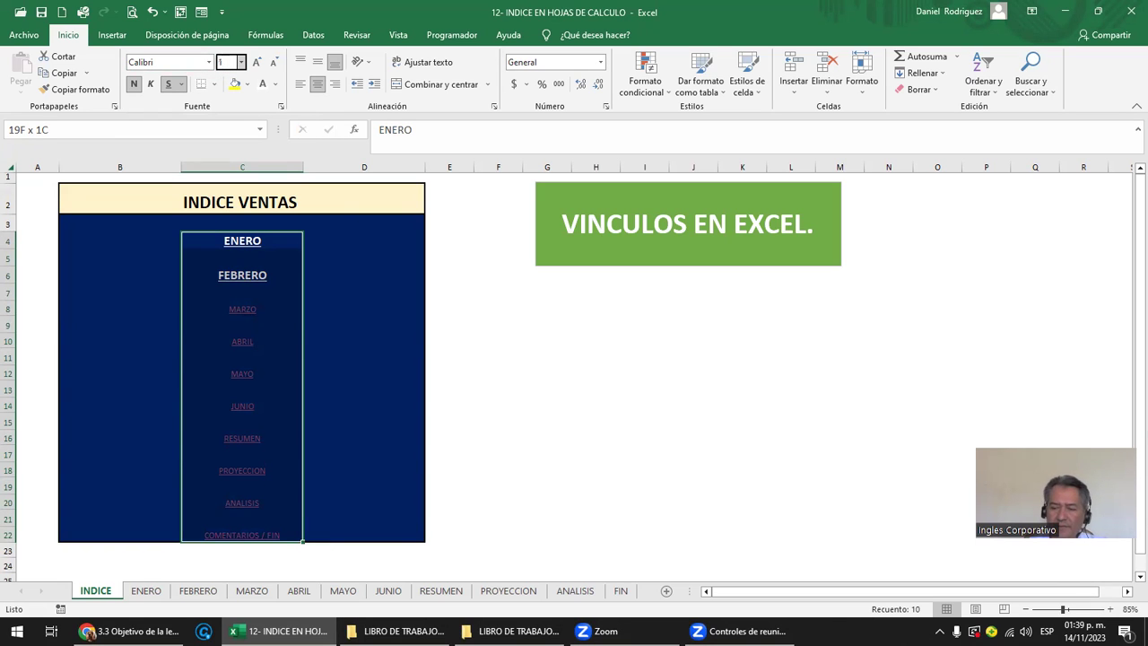
key("Return")
left_click(226, 61)
key("Return")
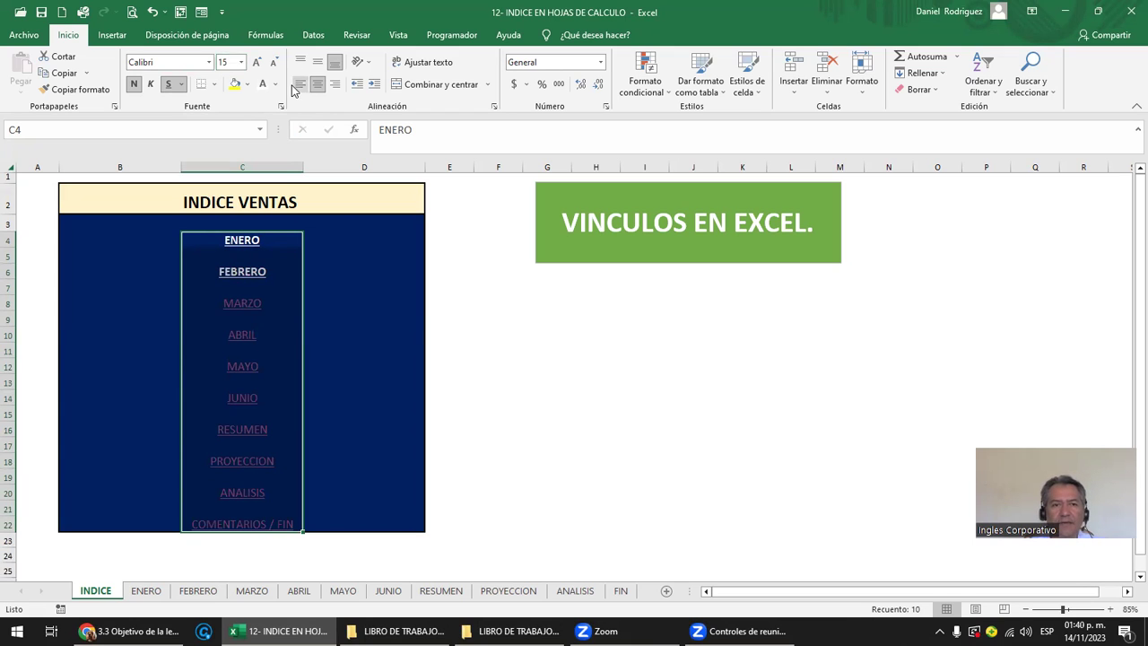
left_click(262, 87)
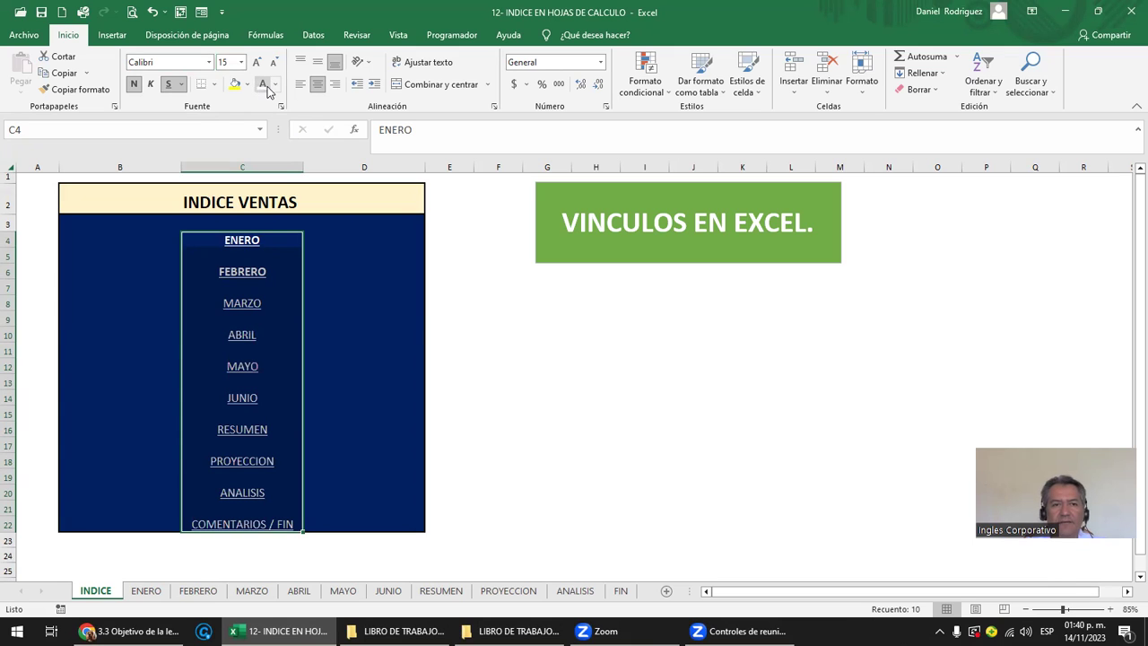
left_click(133, 86)
Step: Bold the links, then copy B22's dark blue fill into B23:D23 and remove its borders
left_click(132, 86)
left_click(486, 394)
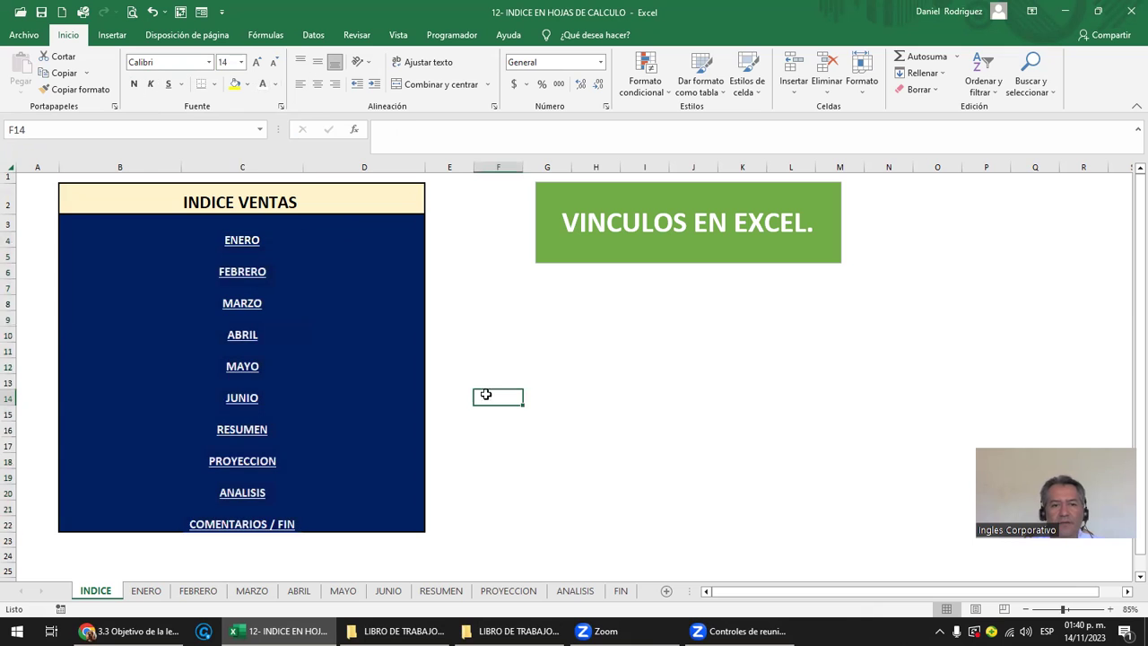
left_click(93, 531)
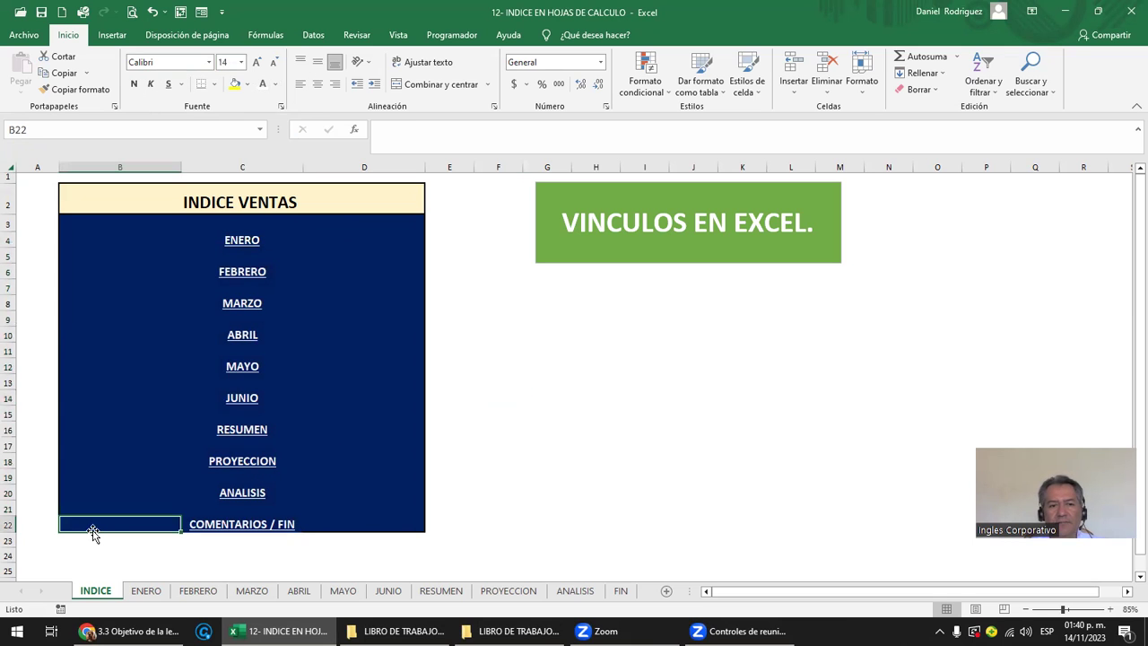
key("ctrl+c")
key("Down")
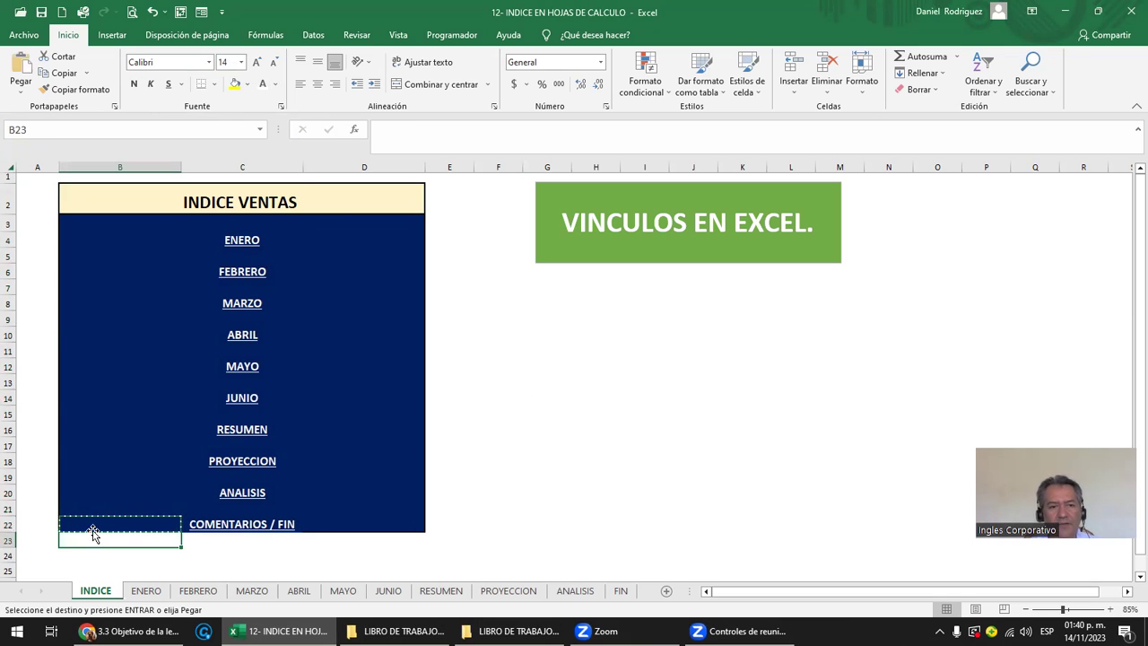
key("shift+Right")
key("shift+Right")
key("Return")
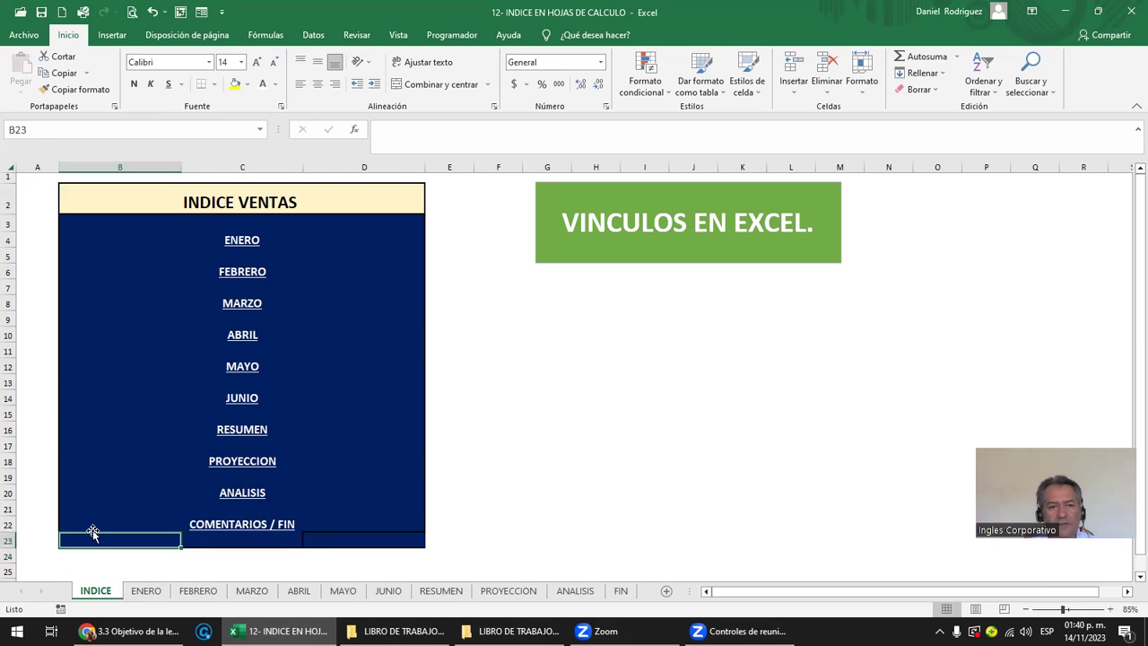
key("shift+Right")
key("shift+Right")
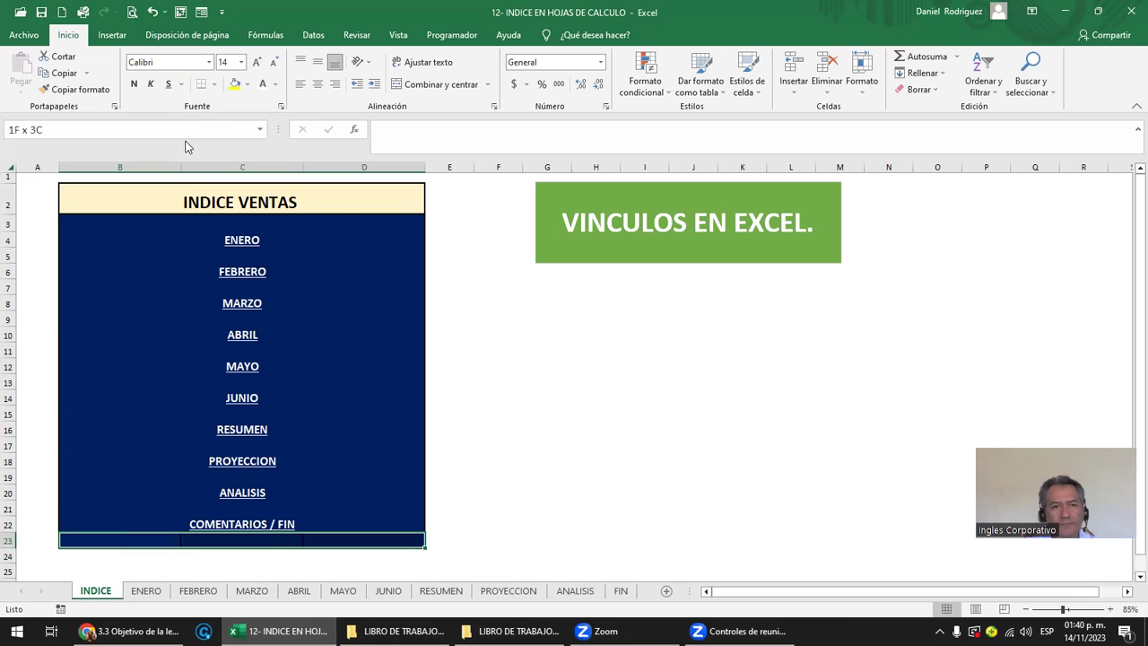
left_click(214, 84)
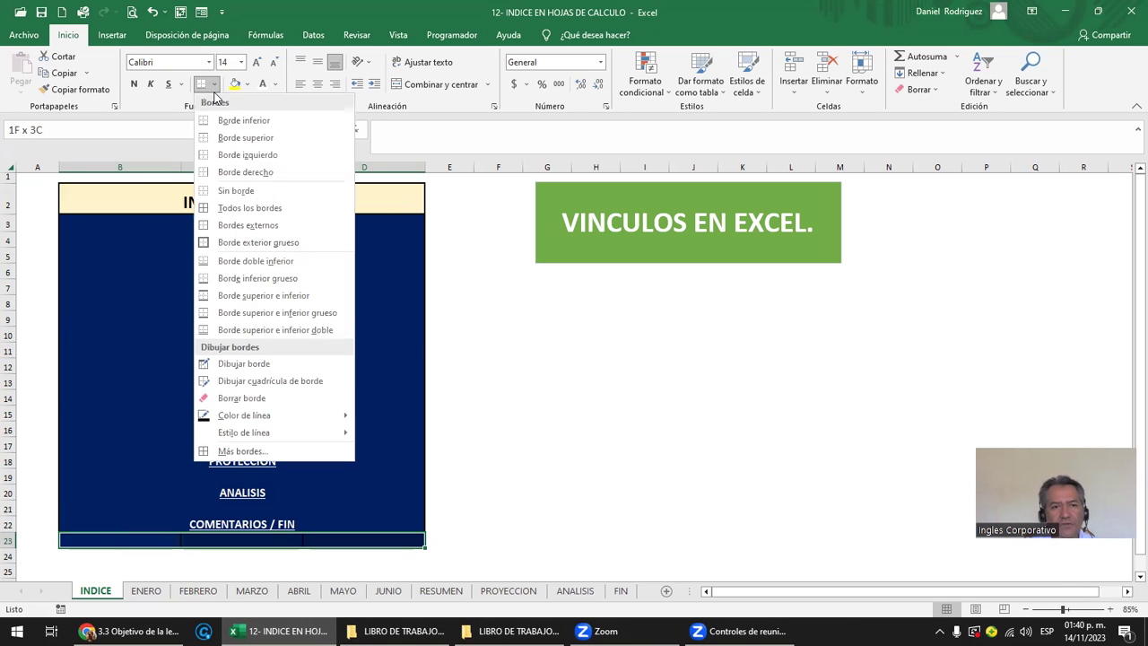
left_click(265, 191)
left_click(579, 520)
Step: Put a thick outside border around B2:D23 and zoom out to show the block
left_click_drag(103, 187, 255, 536)
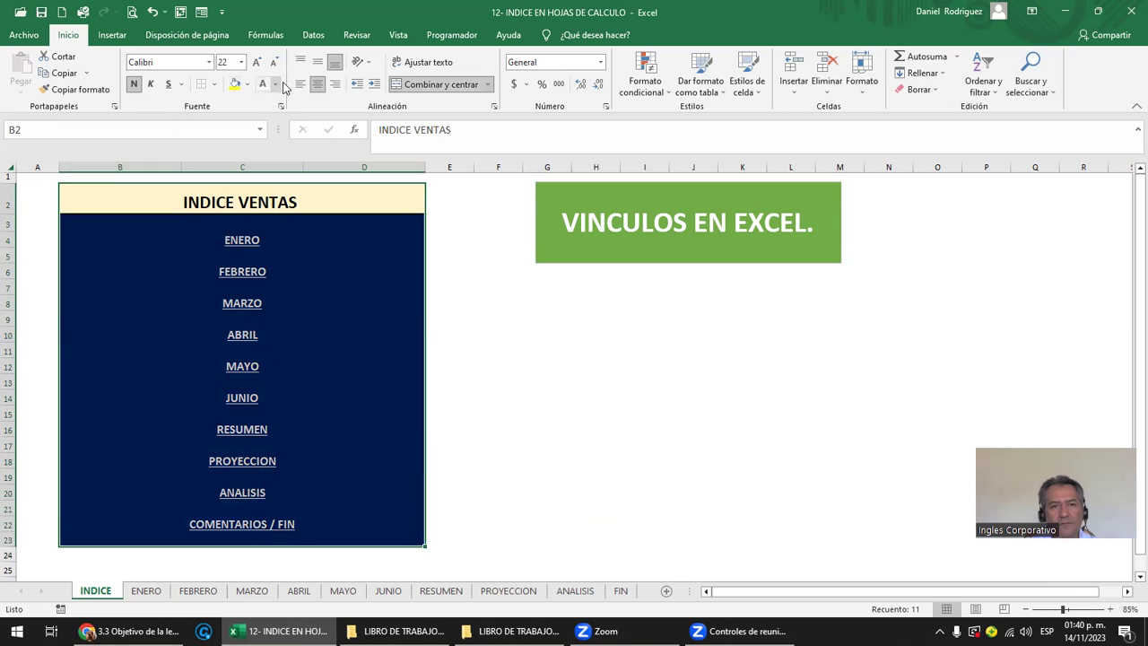
left_click(213, 84)
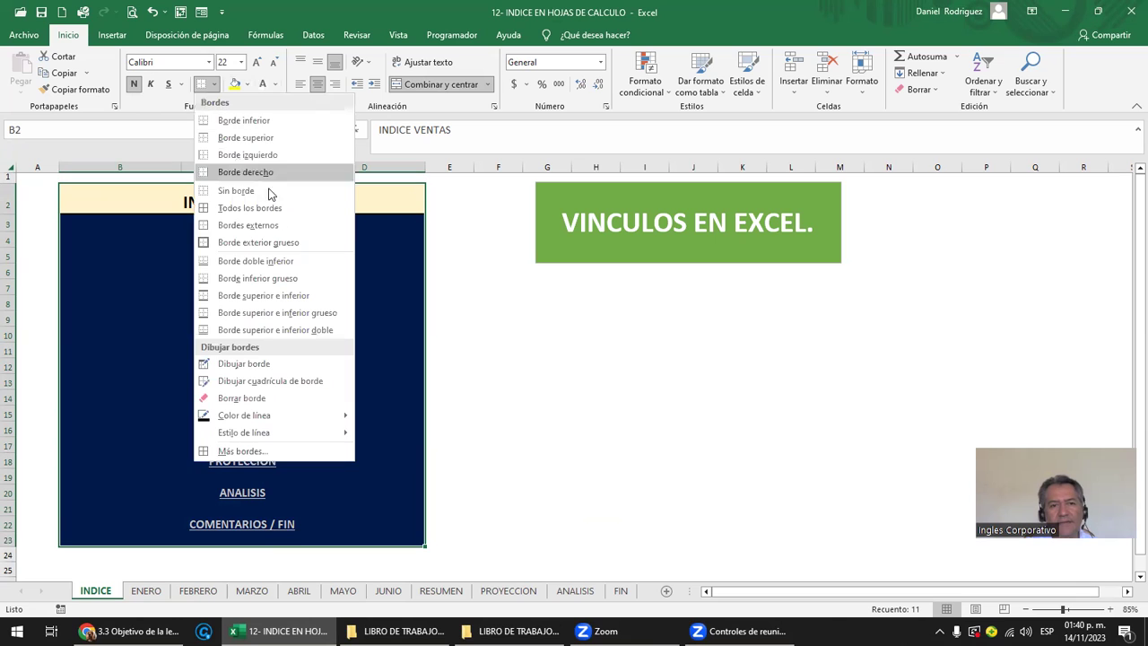
left_click(278, 240)
left_click(497, 366)
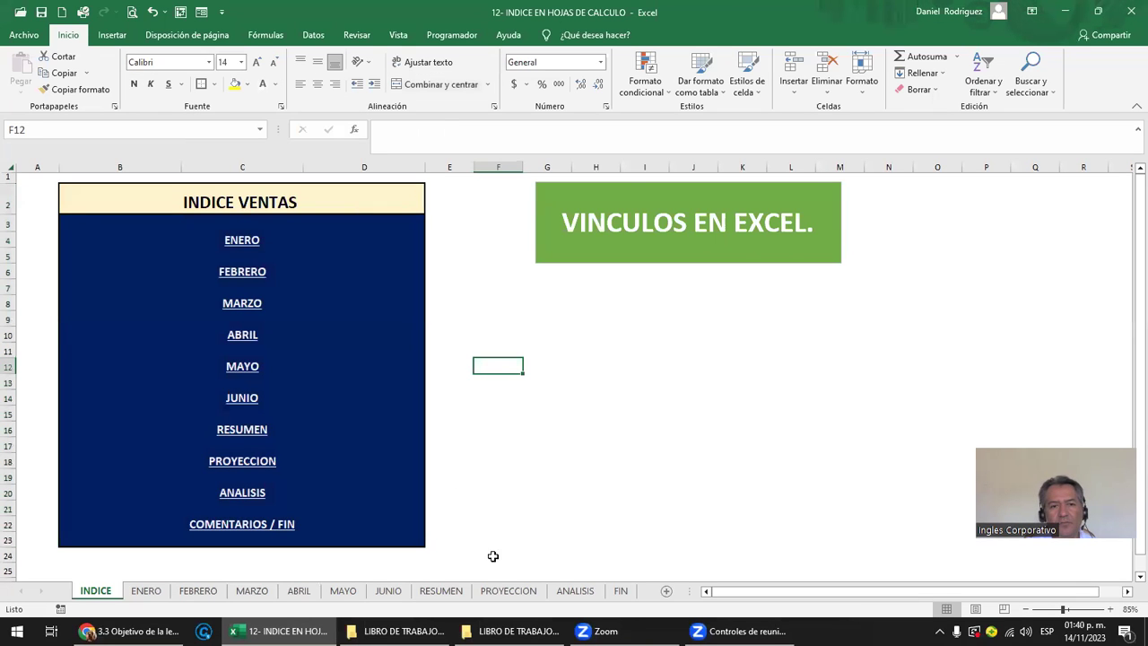
scroll(313, 459, "up", 1, "ctrl")
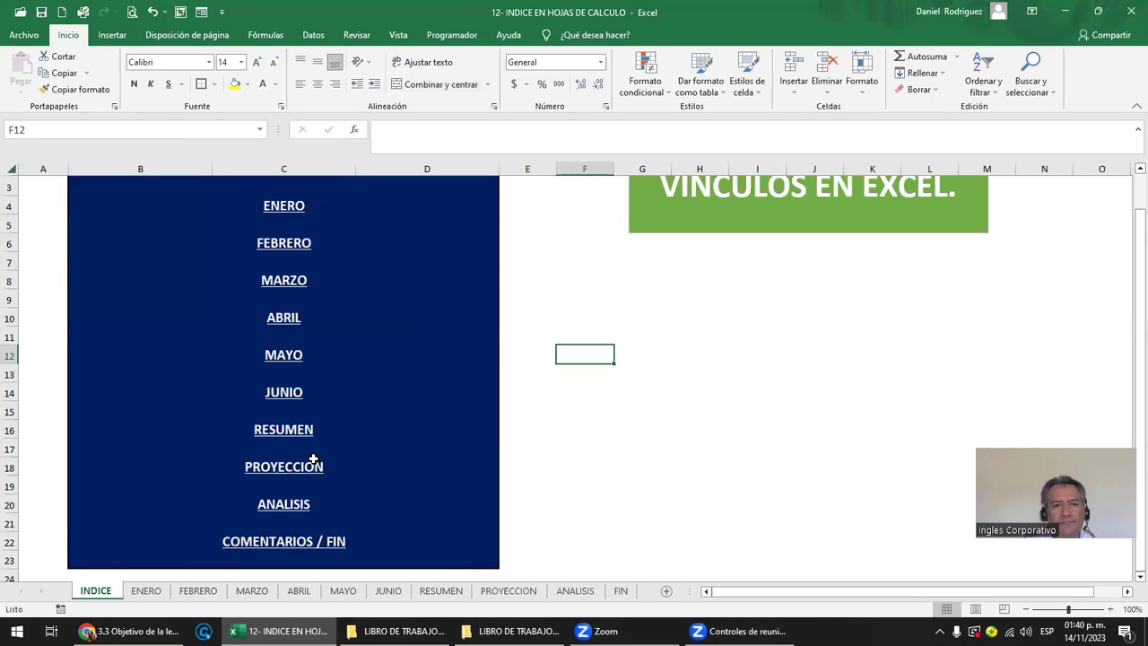
scroll(313, 460, "up", 1)
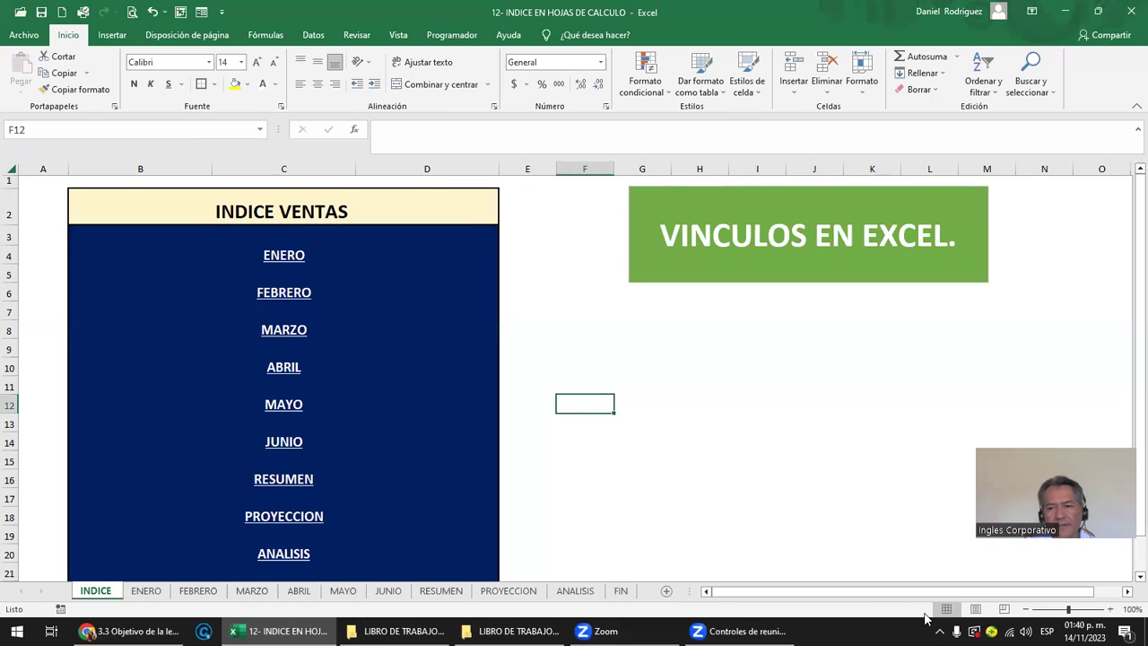
left_click(1026, 609)
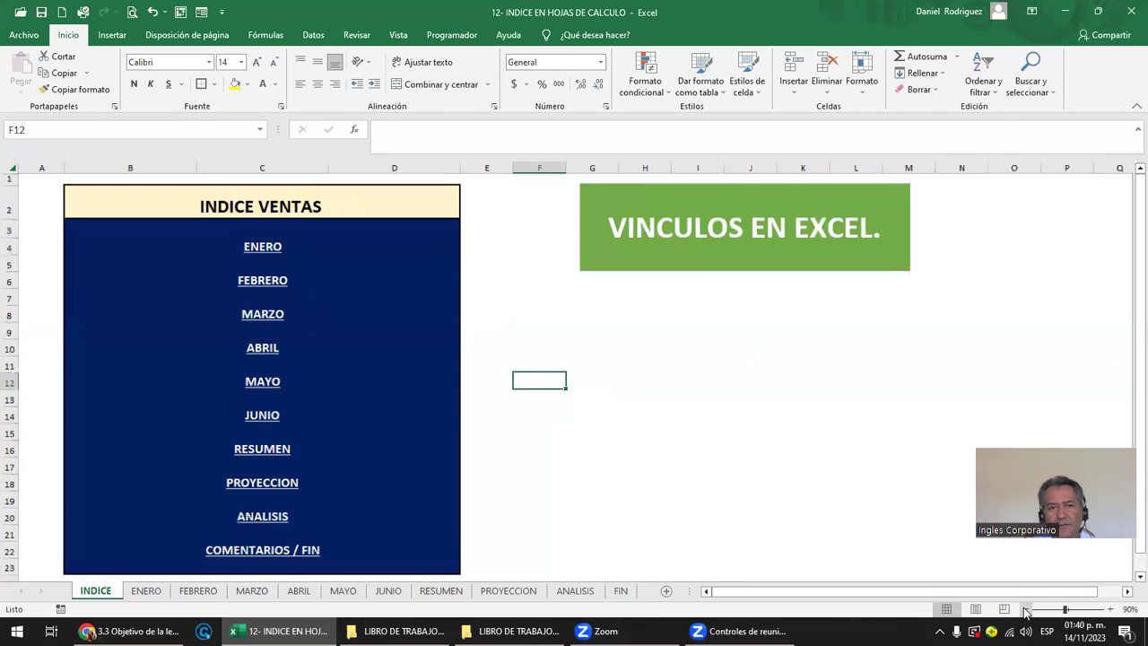
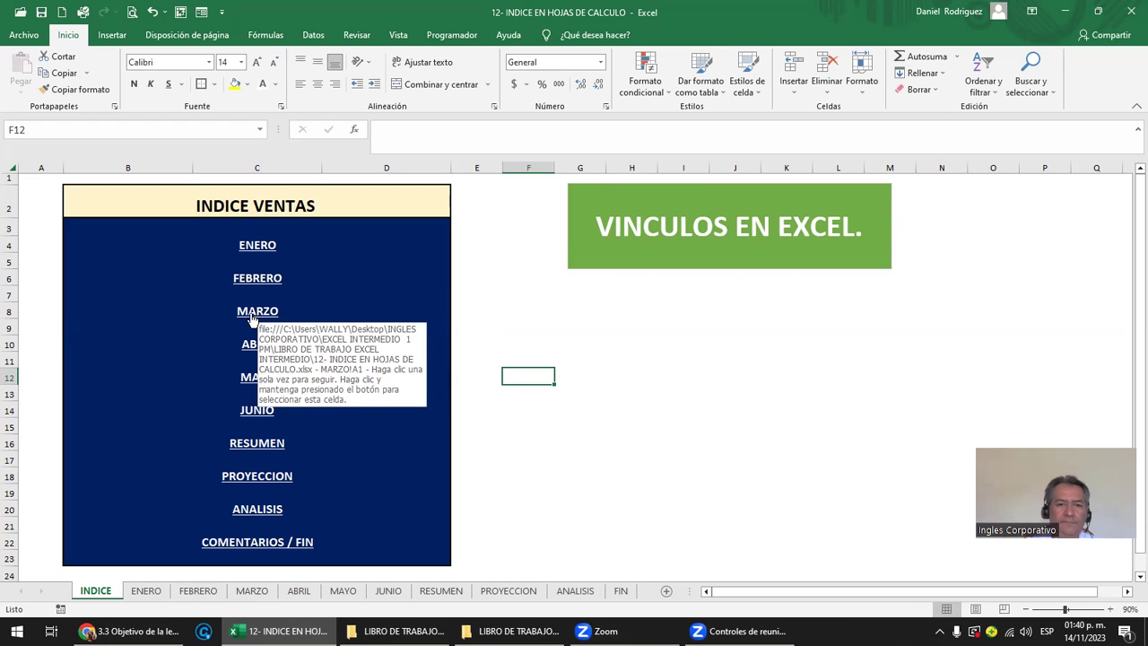
Step: Jump to the ENERO sheet and give its VOLVER INDICE cell a light orange fill
left_click(262, 249)
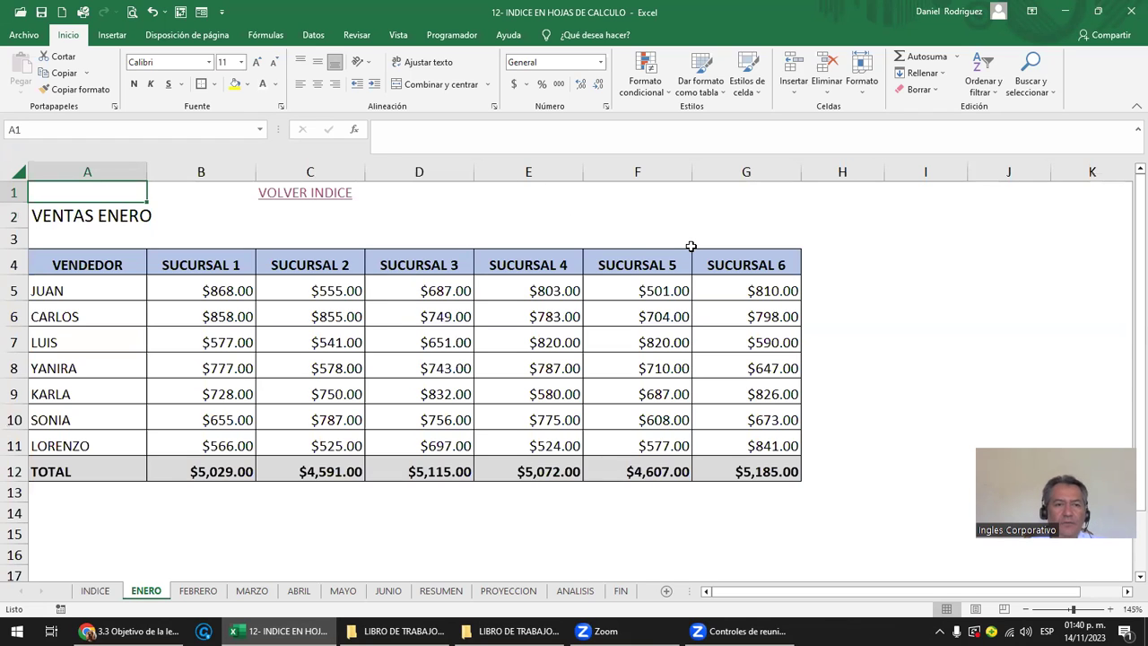
key("Right")
key("Right")
key("Right")
key("Left")
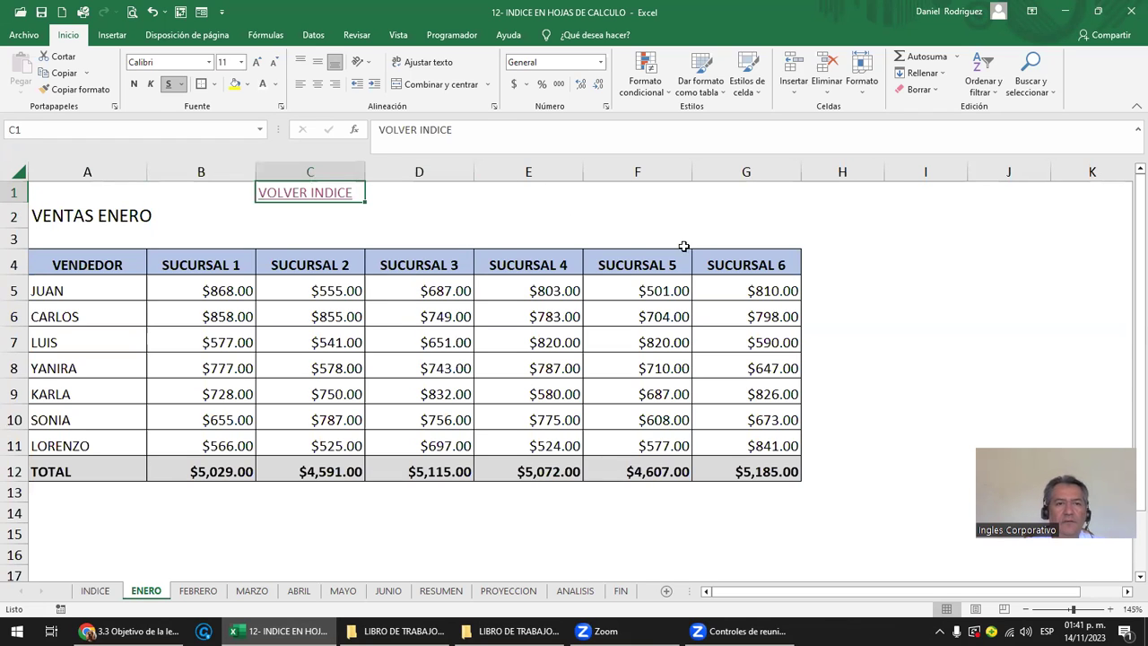
left_click(246, 83)
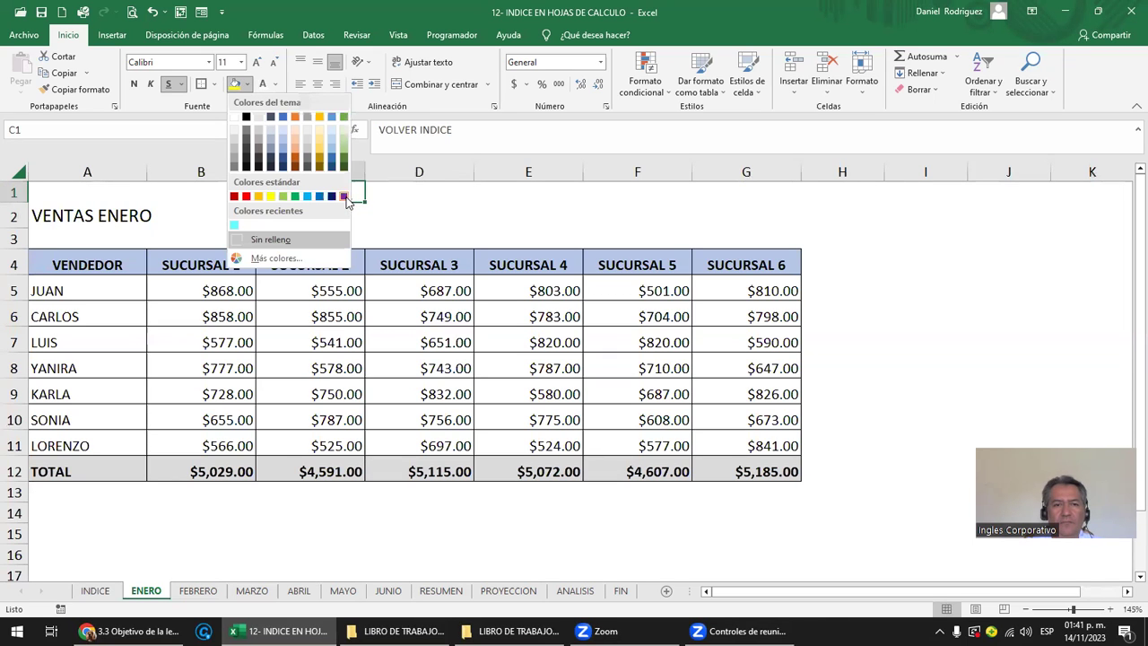
left_click(325, 131)
Step: Test the VOLVER INDICE return link and the FEBRERO, ABRIL and JUNIO month links
left_click(494, 218)
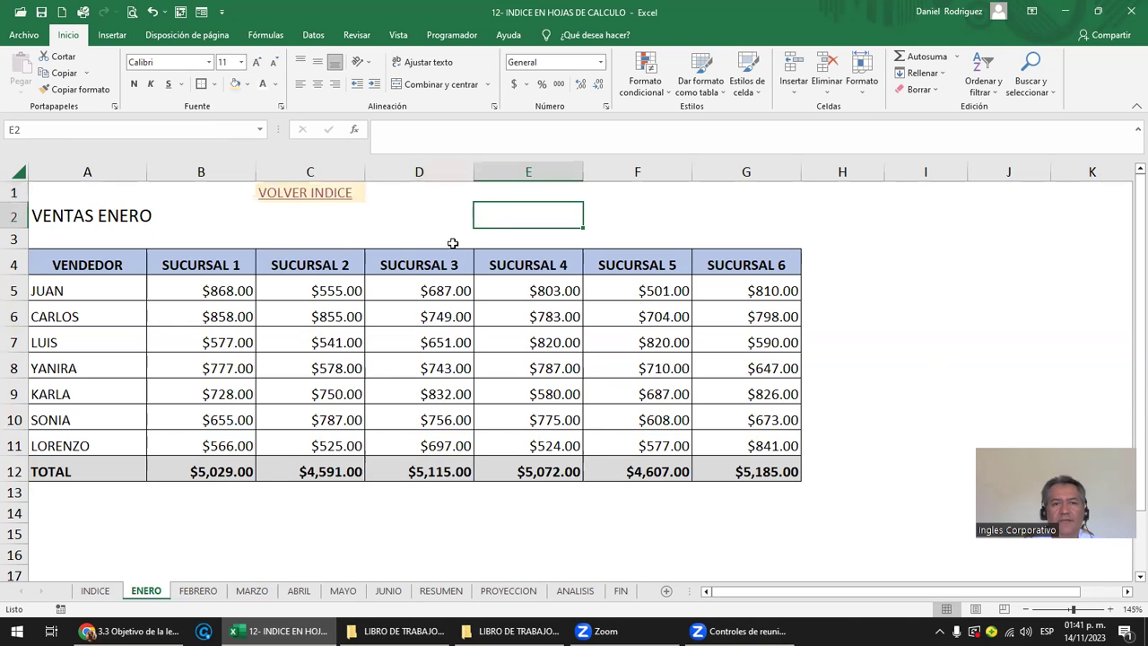
left_click(280, 195)
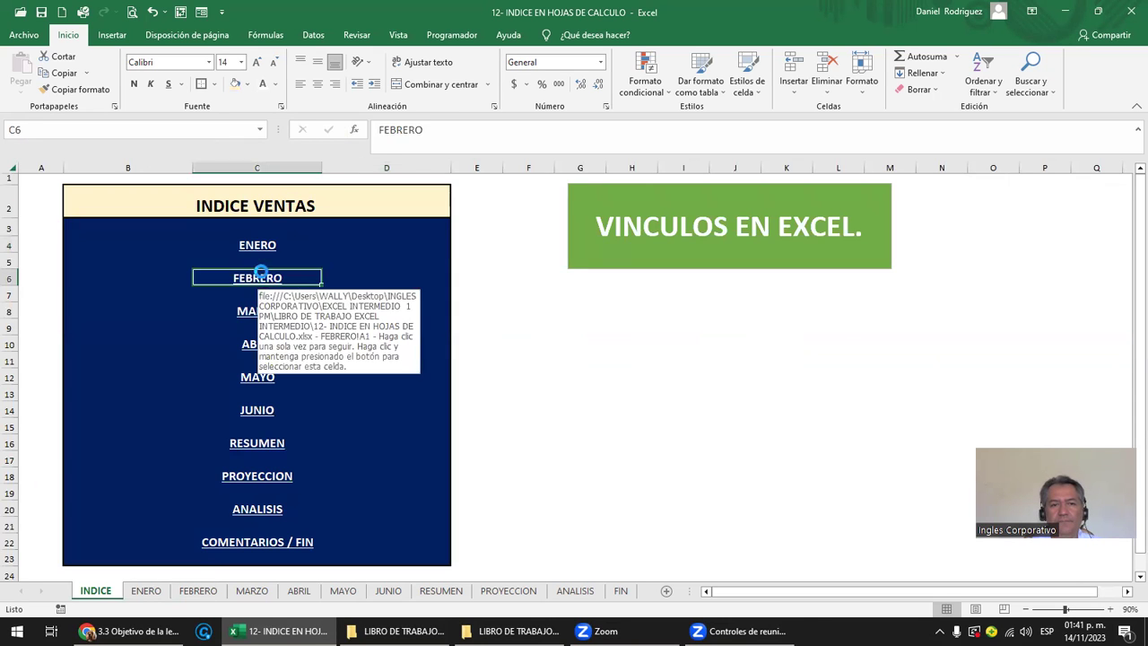
left_click(261, 280)
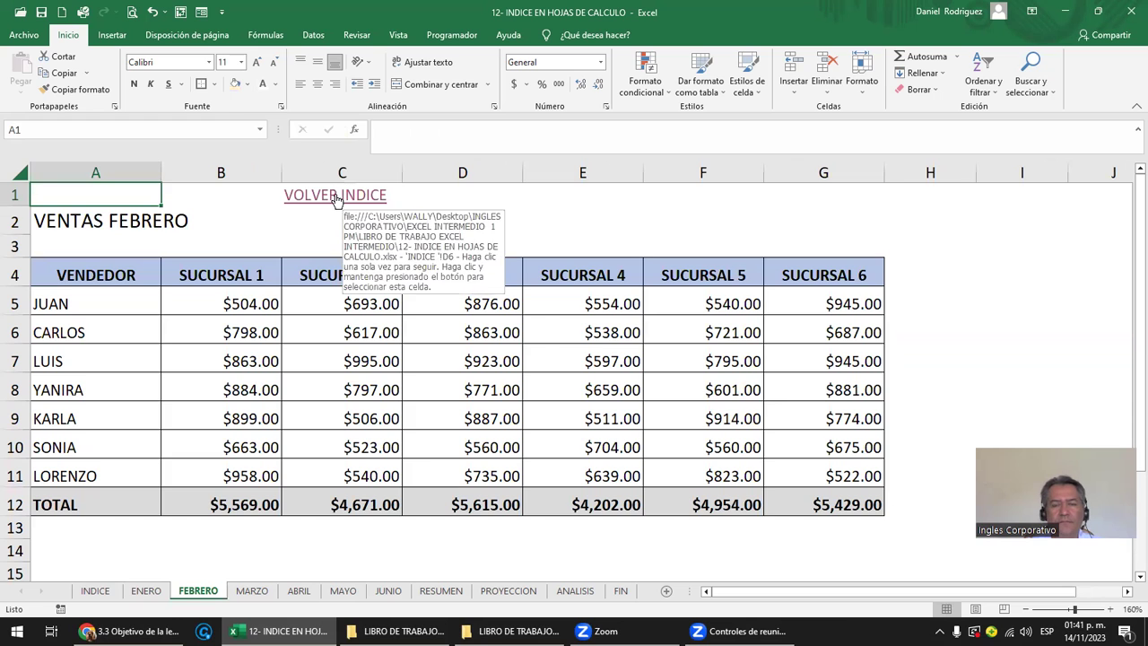
left_click(336, 197)
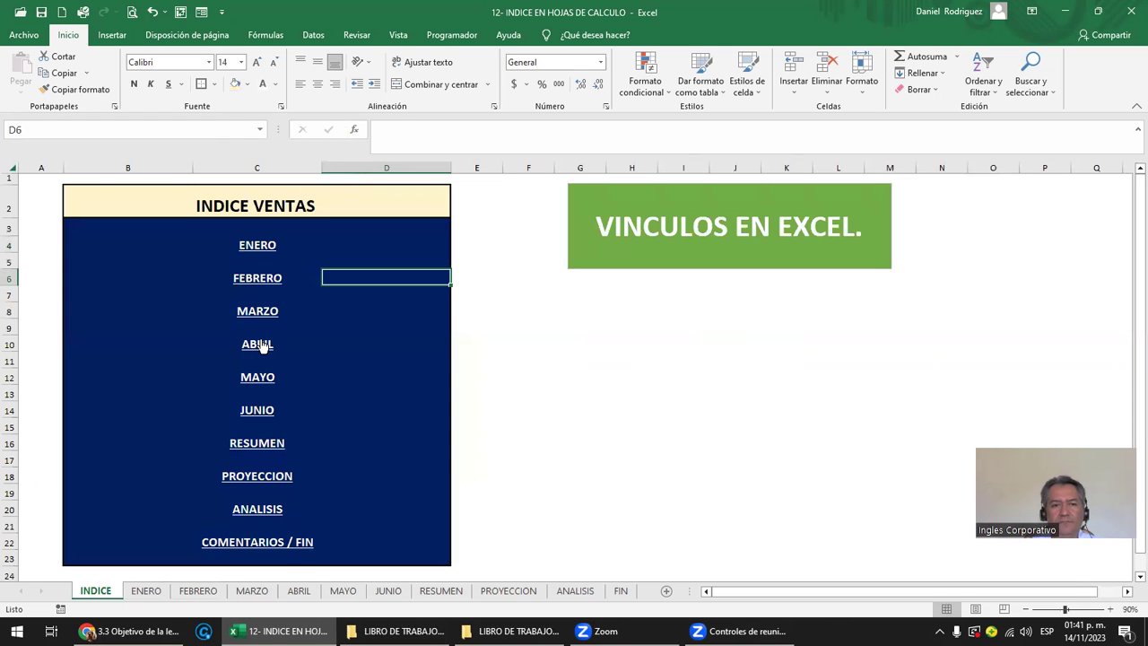
left_click(258, 343)
left_click(346, 197)
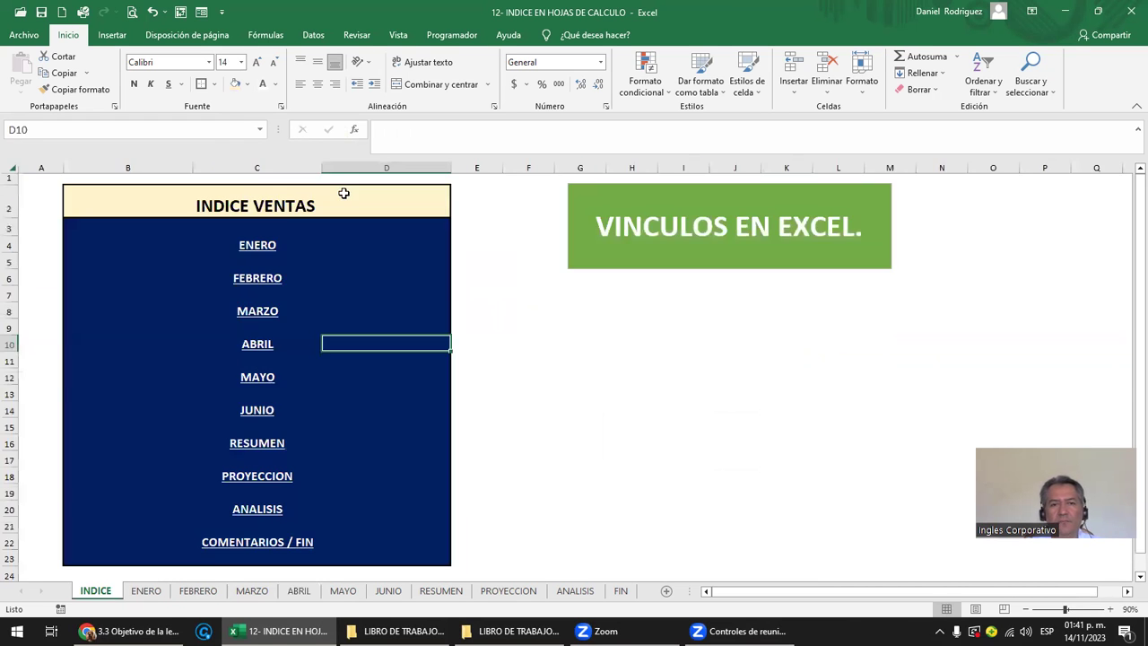
left_click(267, 412)
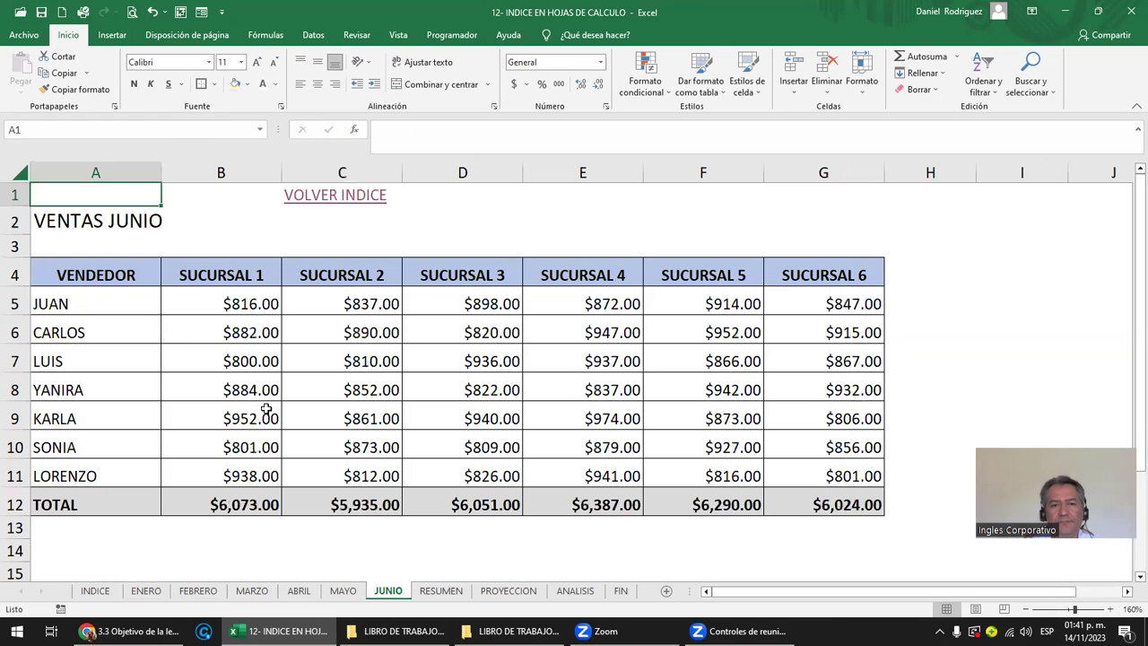
left_click(331, 197)
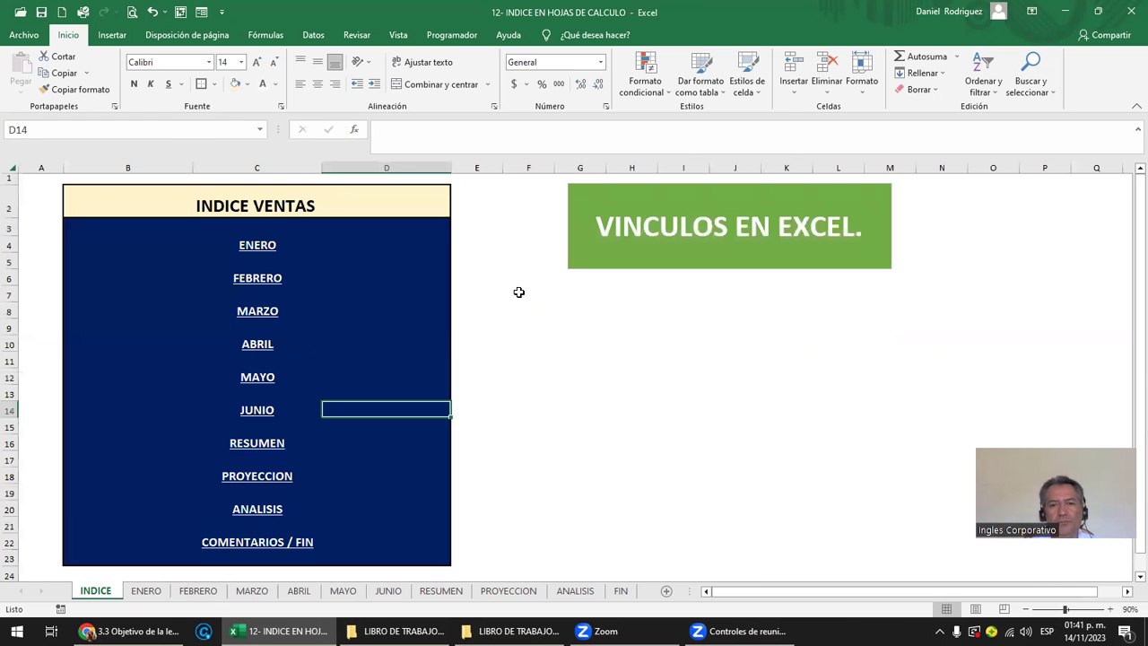
Step: Test the ENERO link twice, return to INDICE, and select empty cells below the banner
left_click(590, 329)
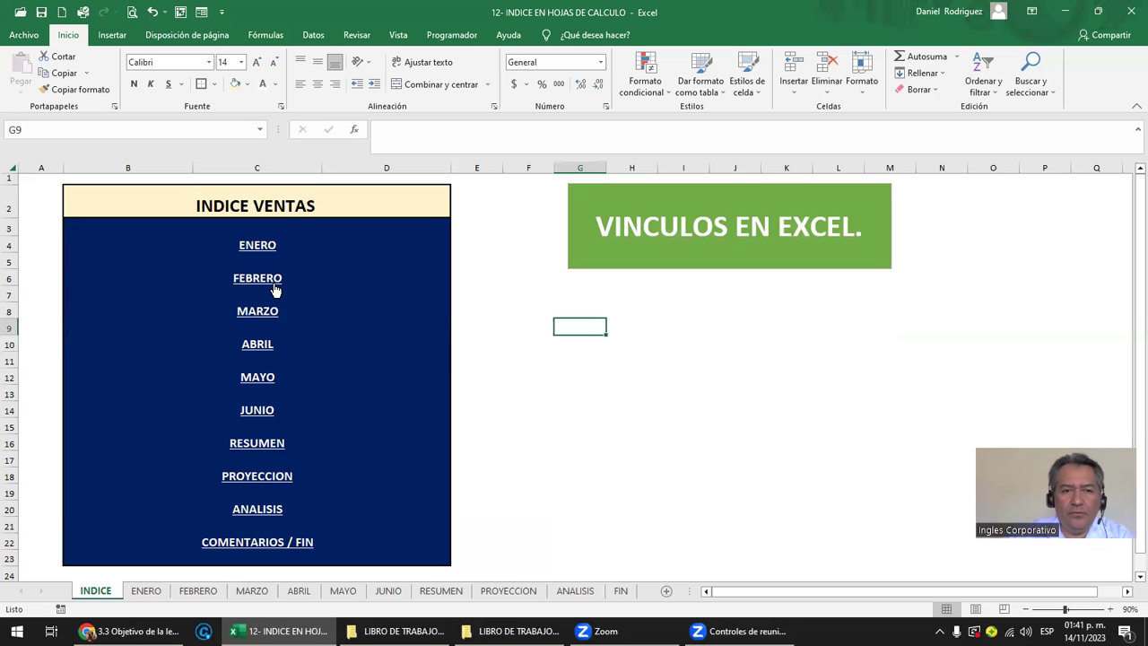
left_click(256, 254)
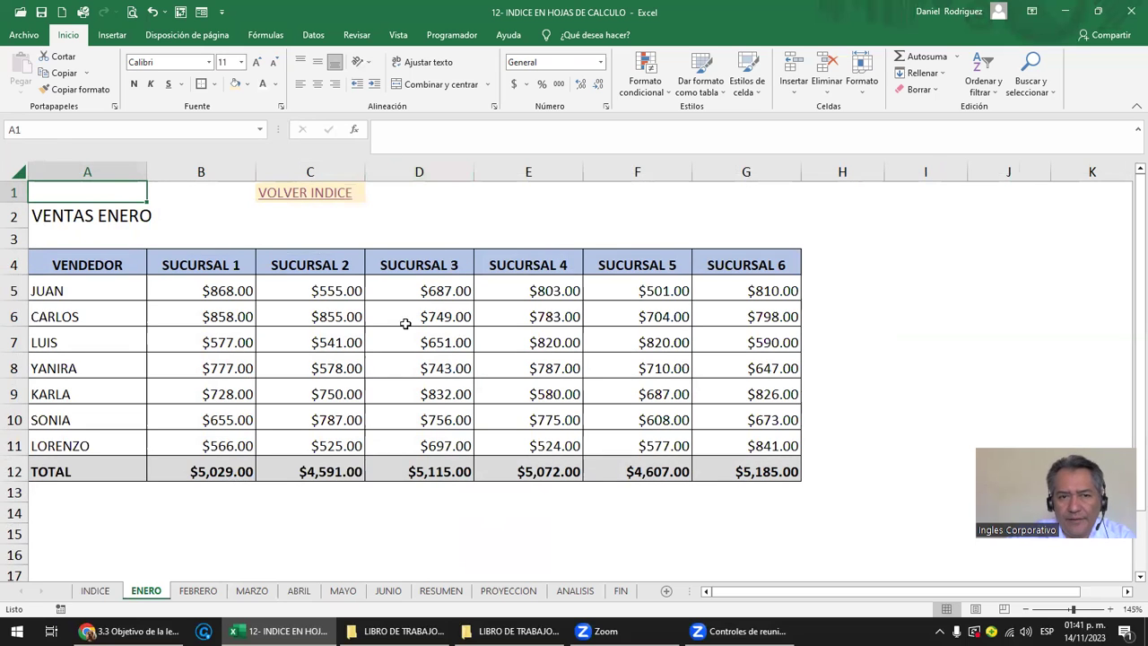
left_click(96, 591)
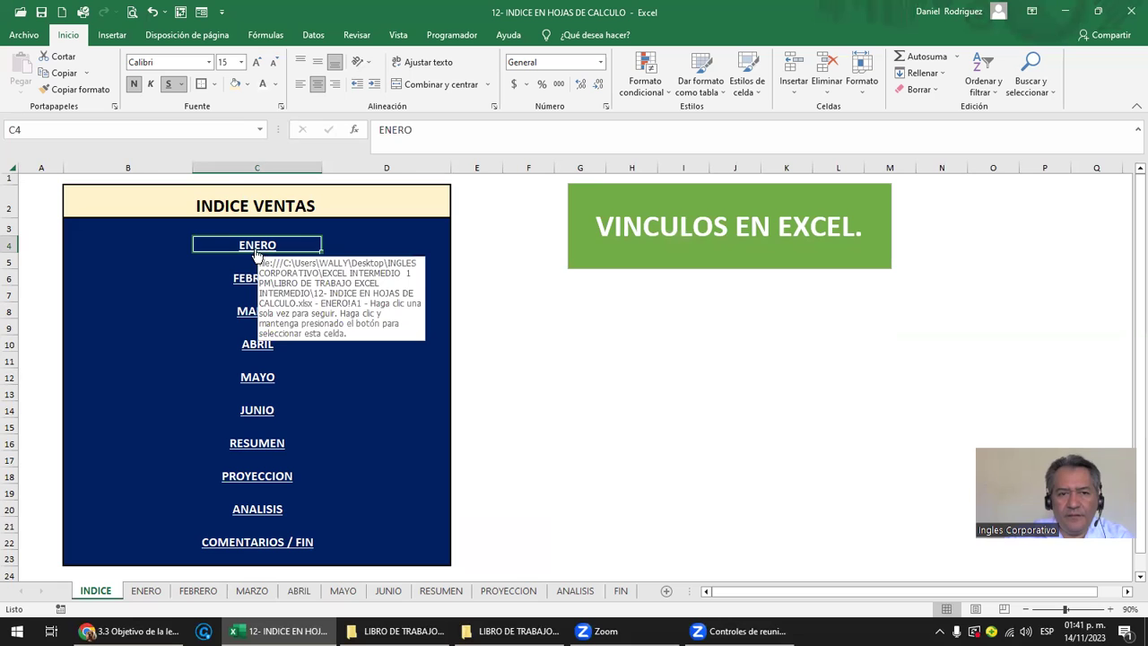
left_click(261, 251)
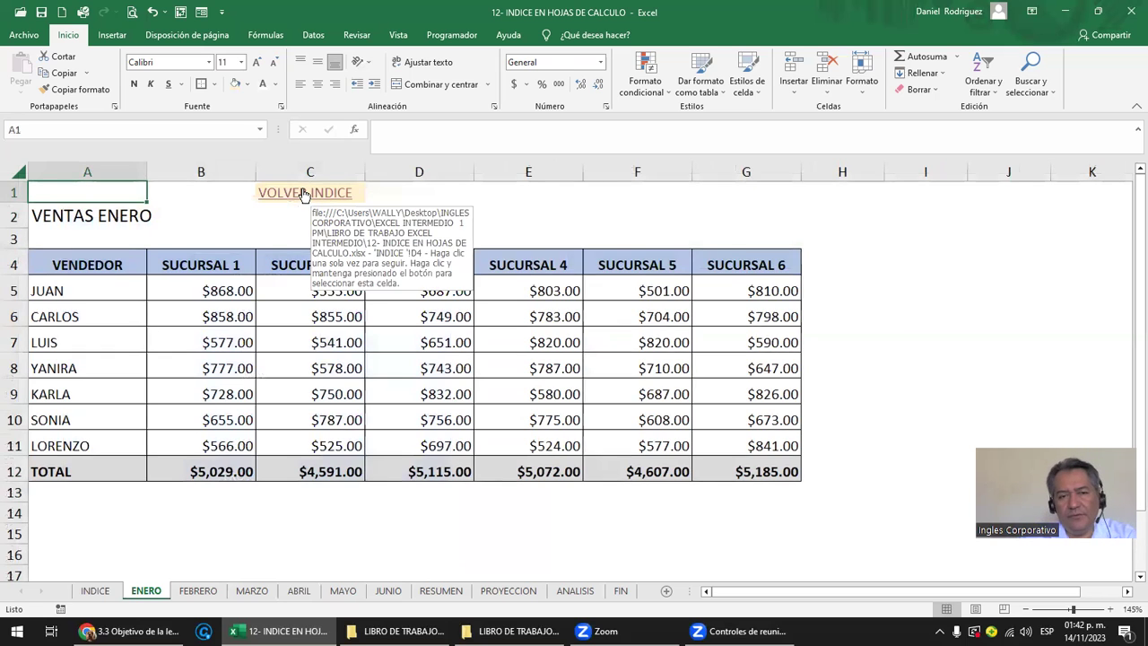
left_click(304, 193)
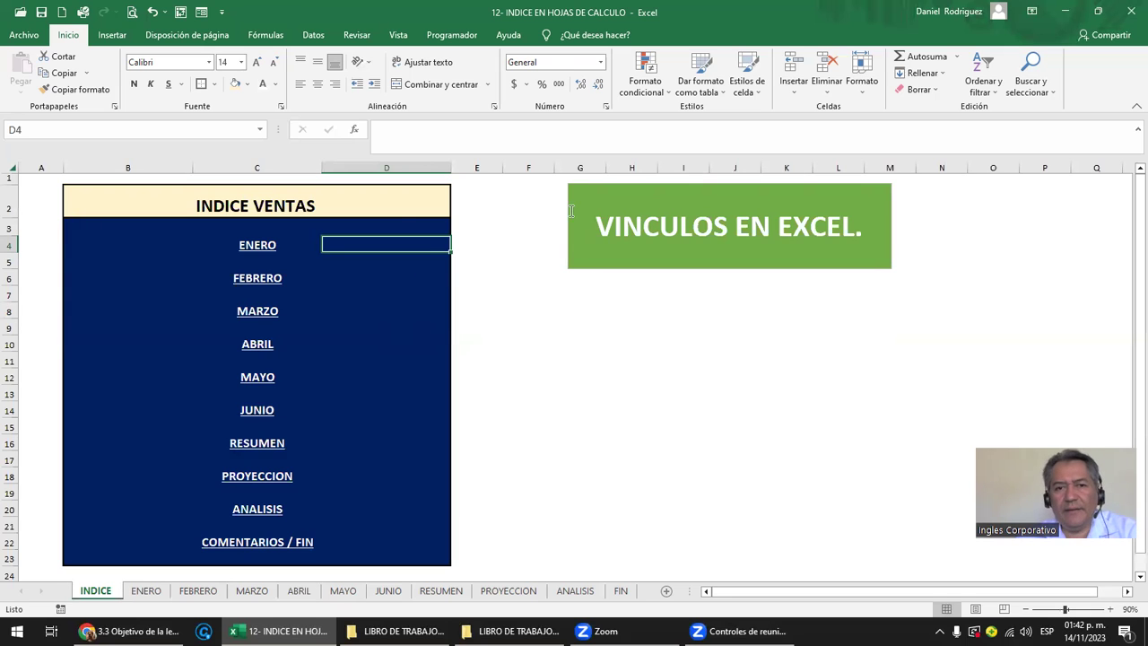
left_click(562, 280)
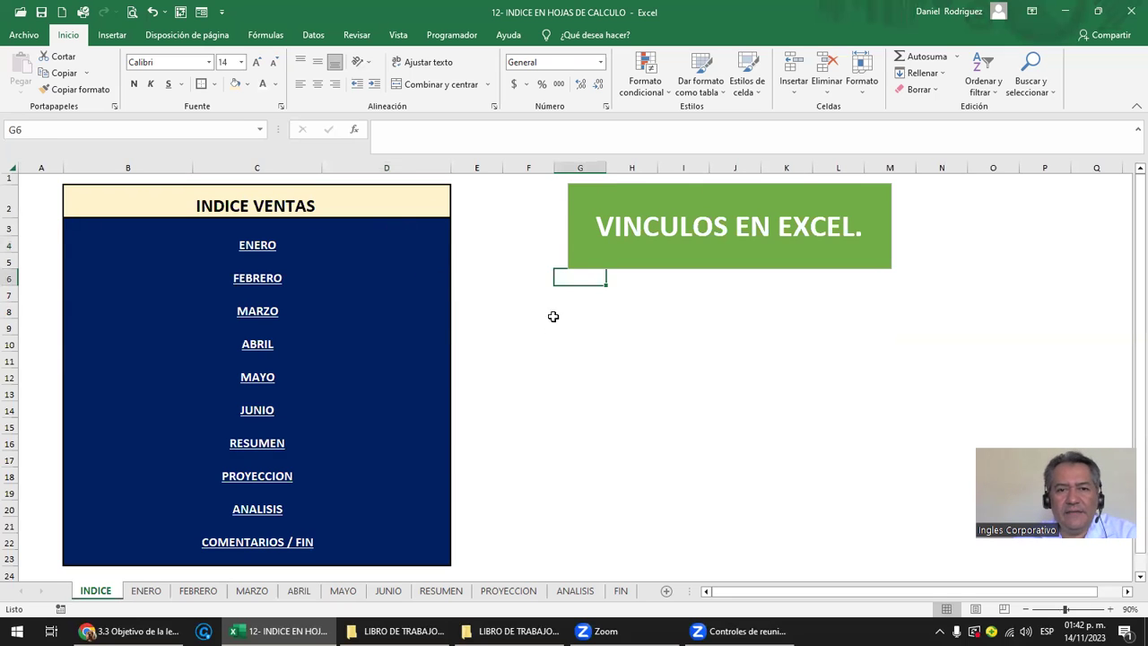
left_click_drag(549, 326, 548, 312)
Step: Draw a text box reading ENRO under the VINCULOS EN EXCEL banner
left_click(112, 34)
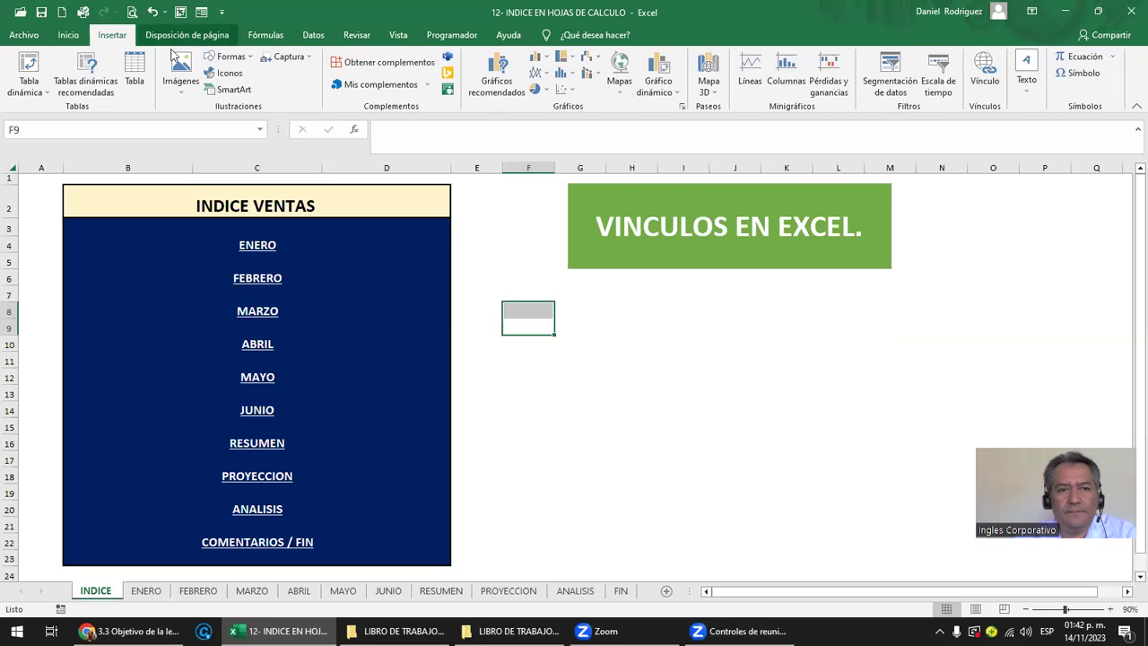
left_click(229, 57)
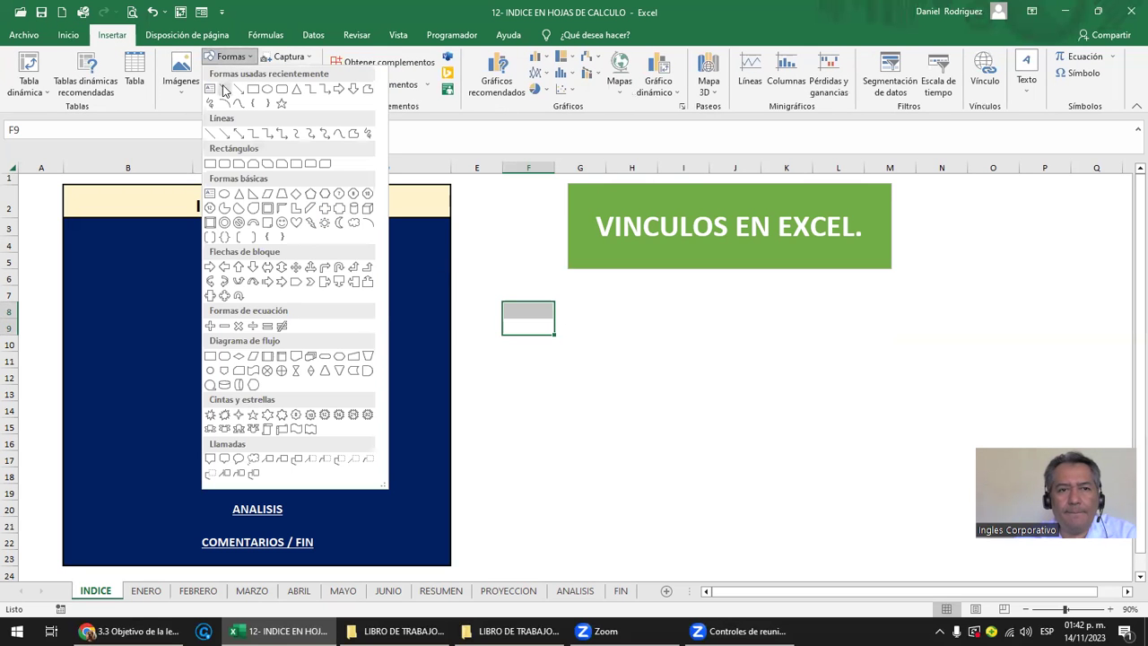
left_click(218, 92)
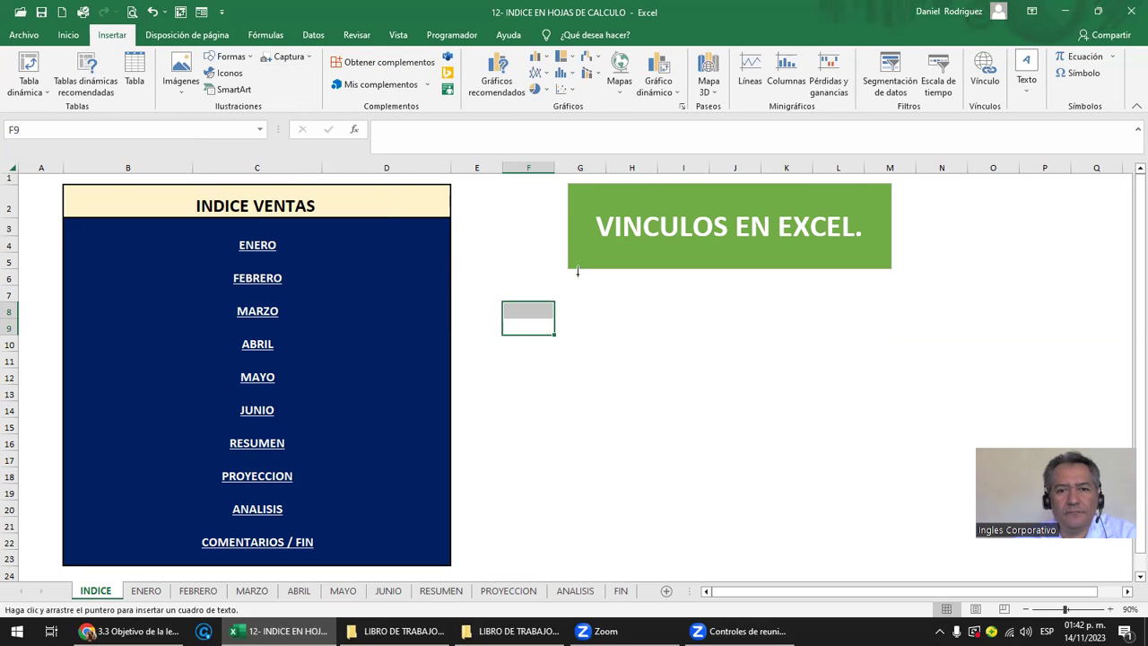
left_click_drag(573, 293, 673, 322)
type("ENRO")
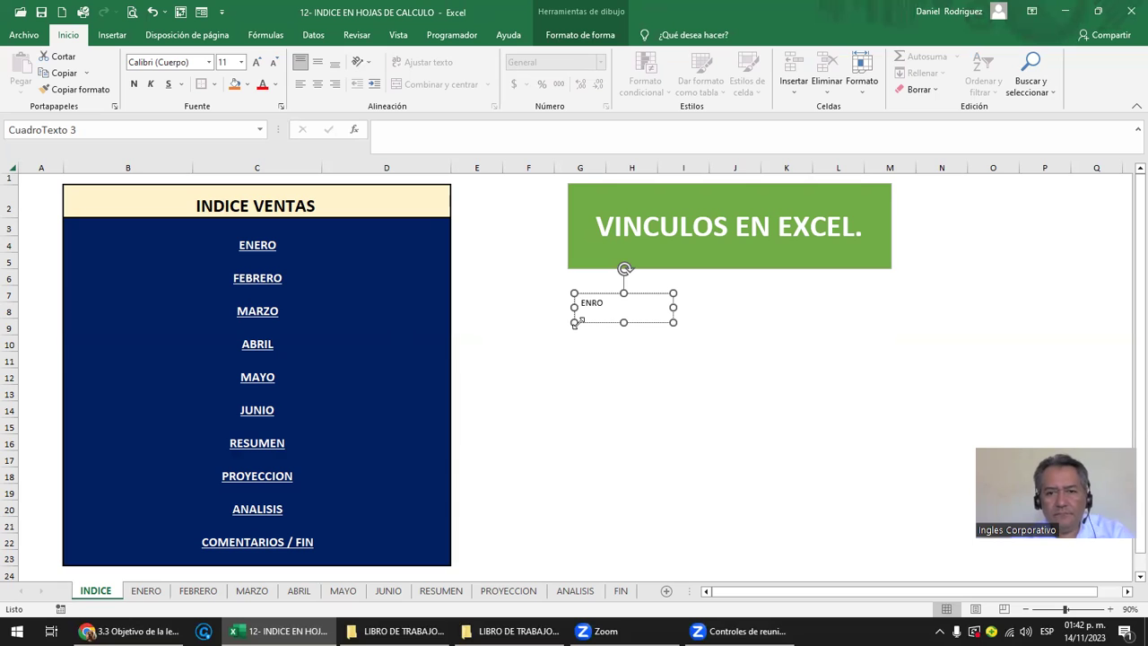
Step: Shrink the ENRO text box to fit its text
left_click_drag(677, 327, 633, 317)
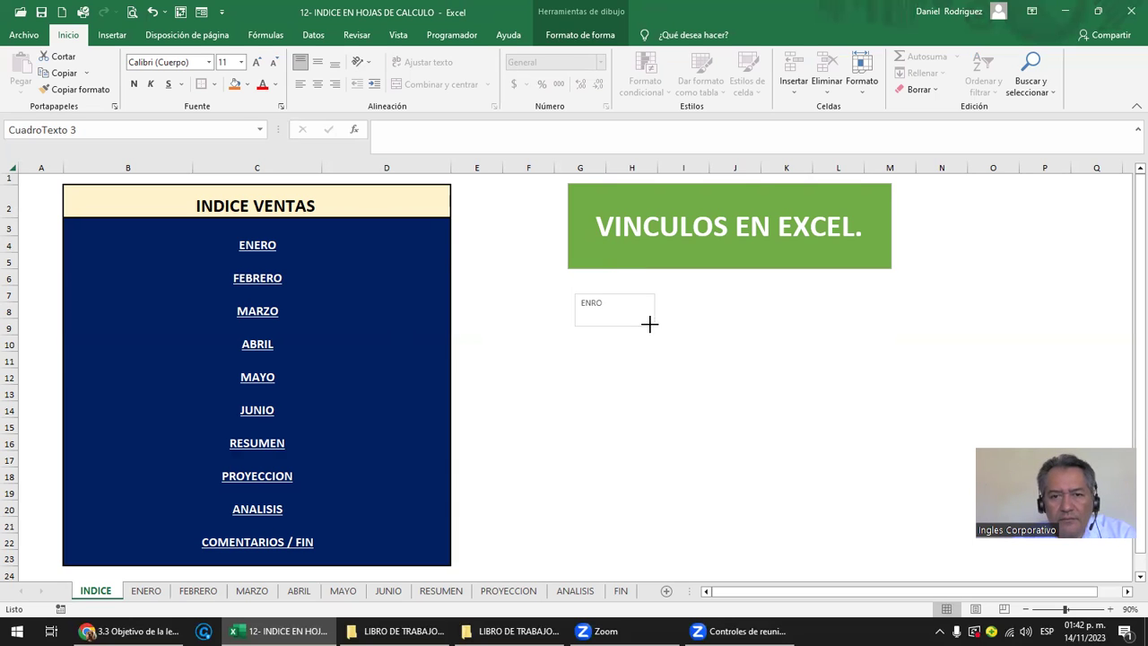
left_click(721, 356)
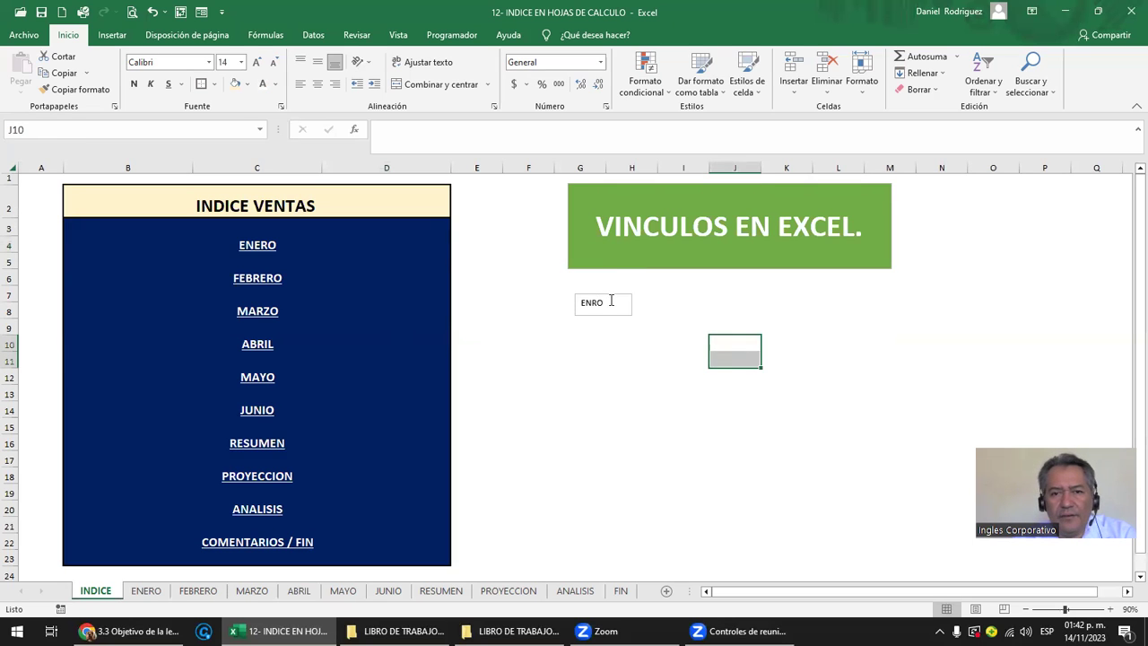
left_click(608, 302)
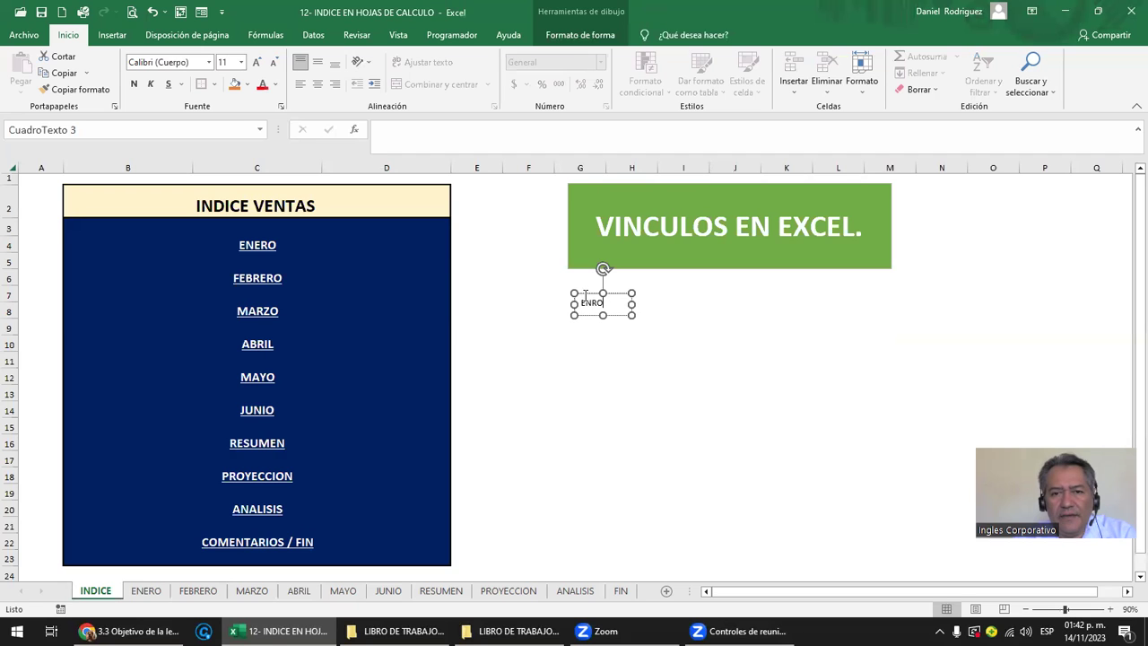
right_click(599, 303)
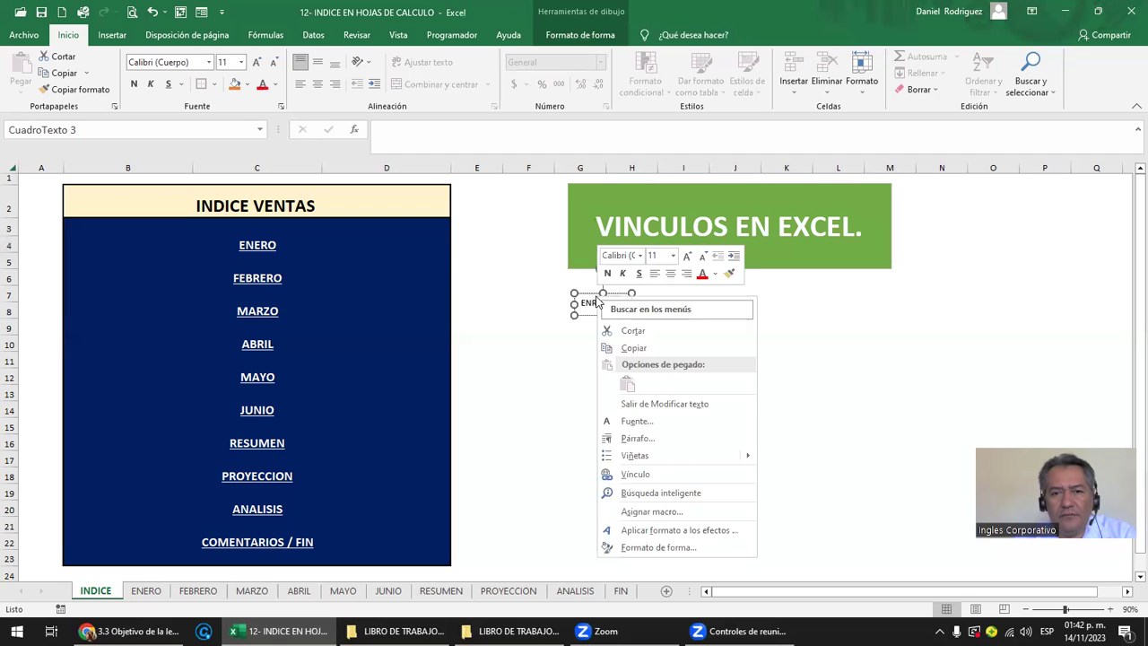
key("Escape")
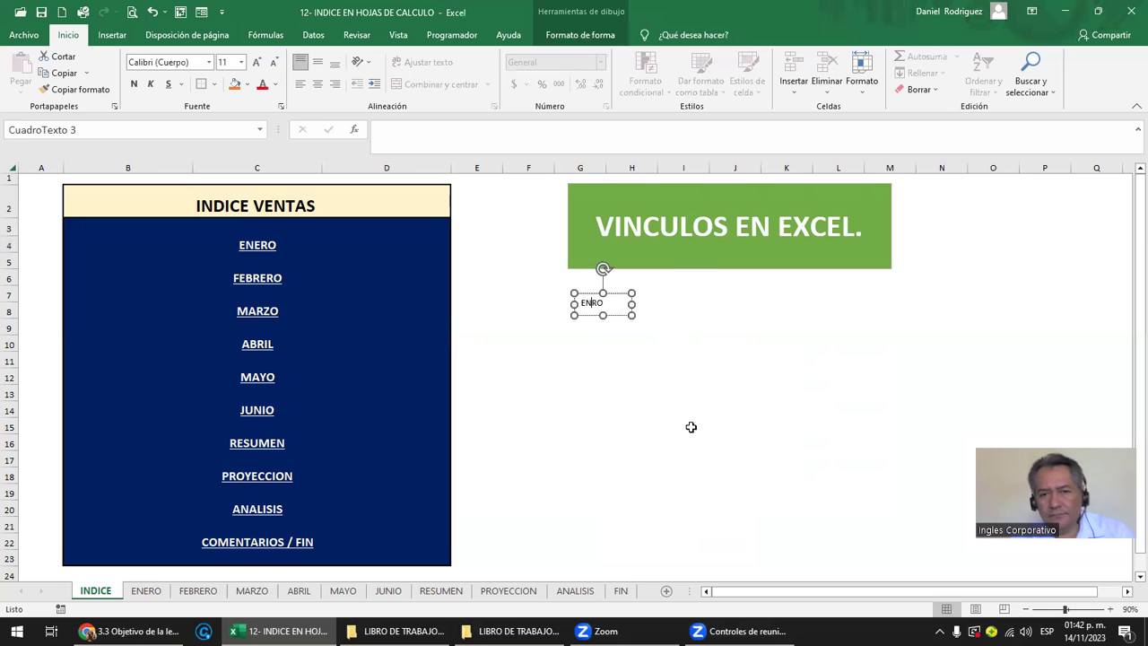
scroll(680, 454, "up", 2)
scroll(748, 415, "up", 2)
left_click(753, 422)
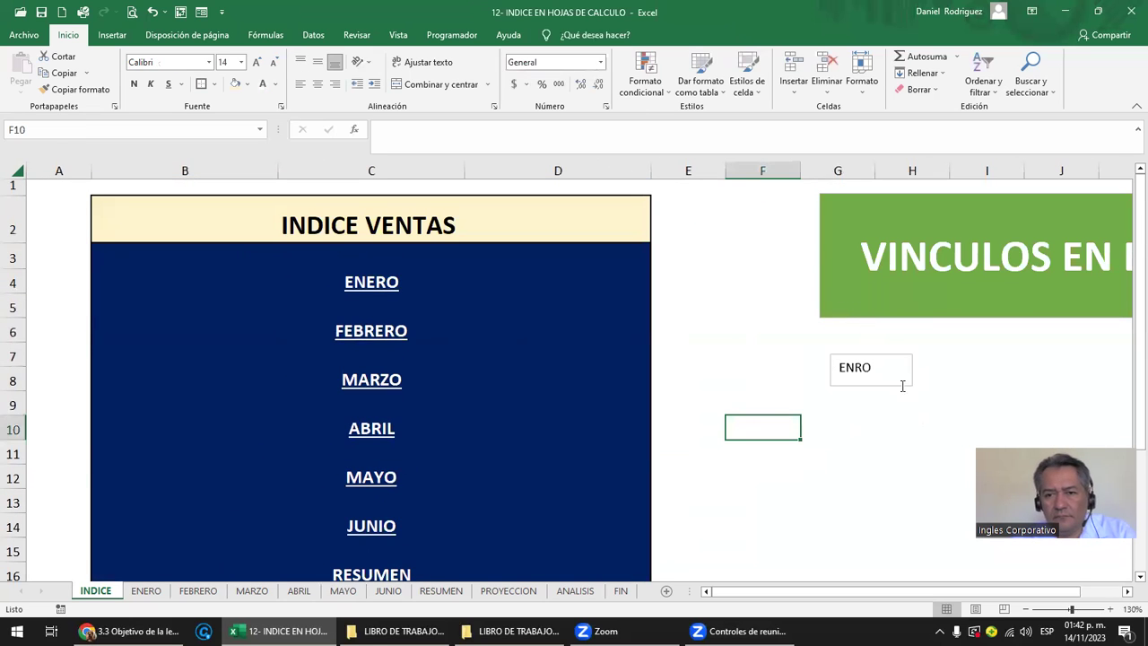
left_click(883, 356)
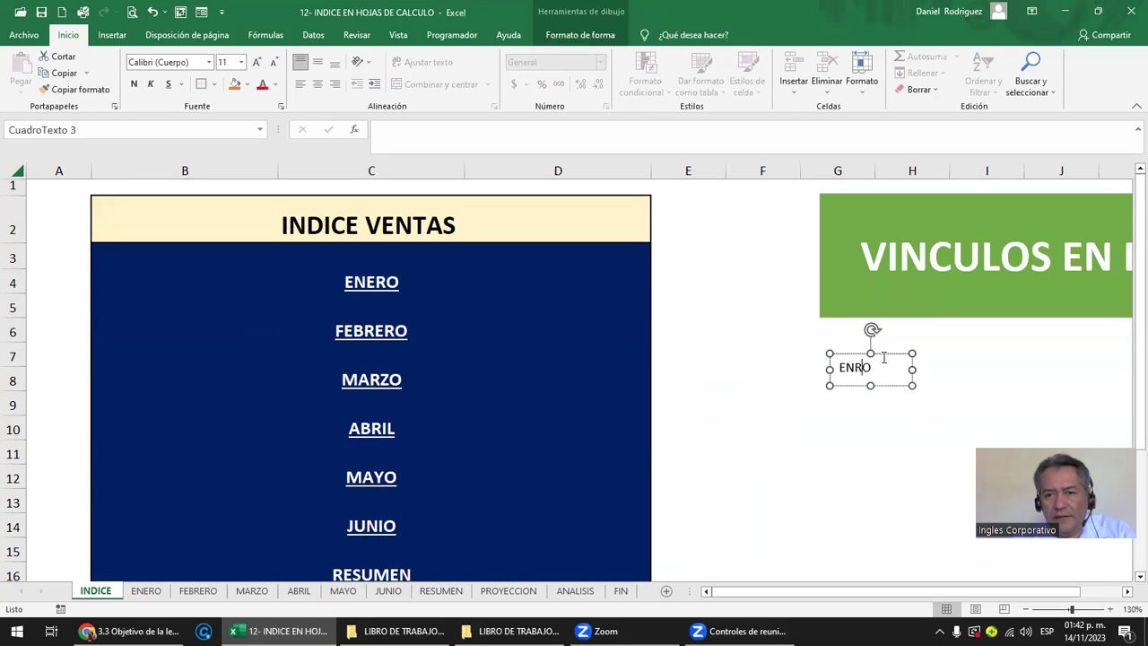
right_click(840, 359)
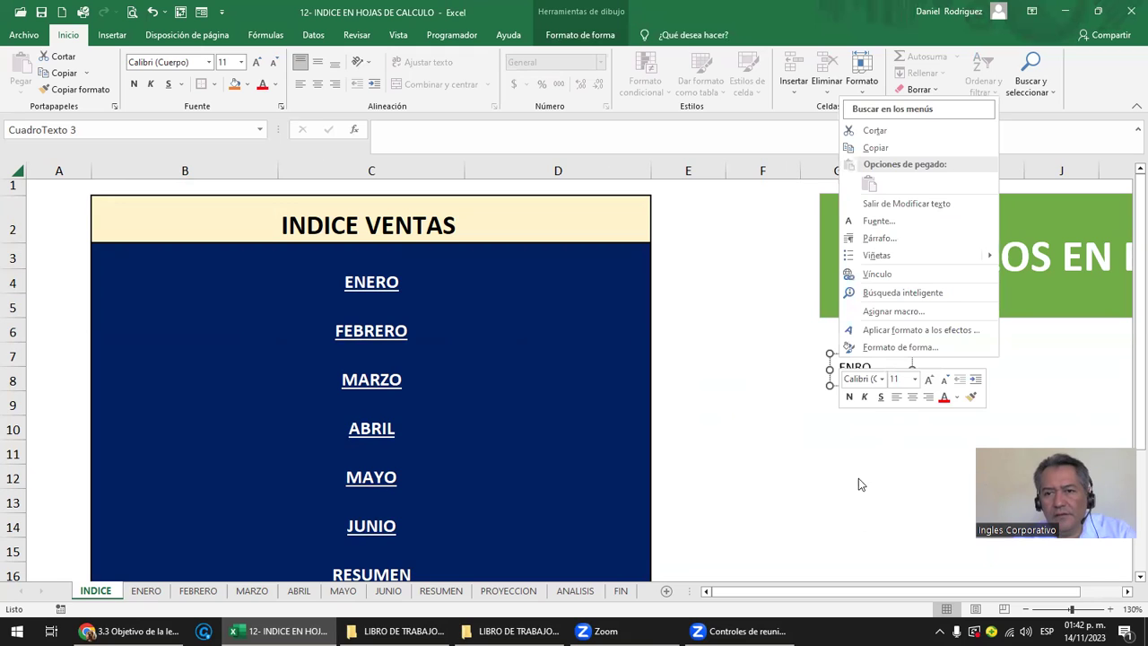
left_click(875, 275)
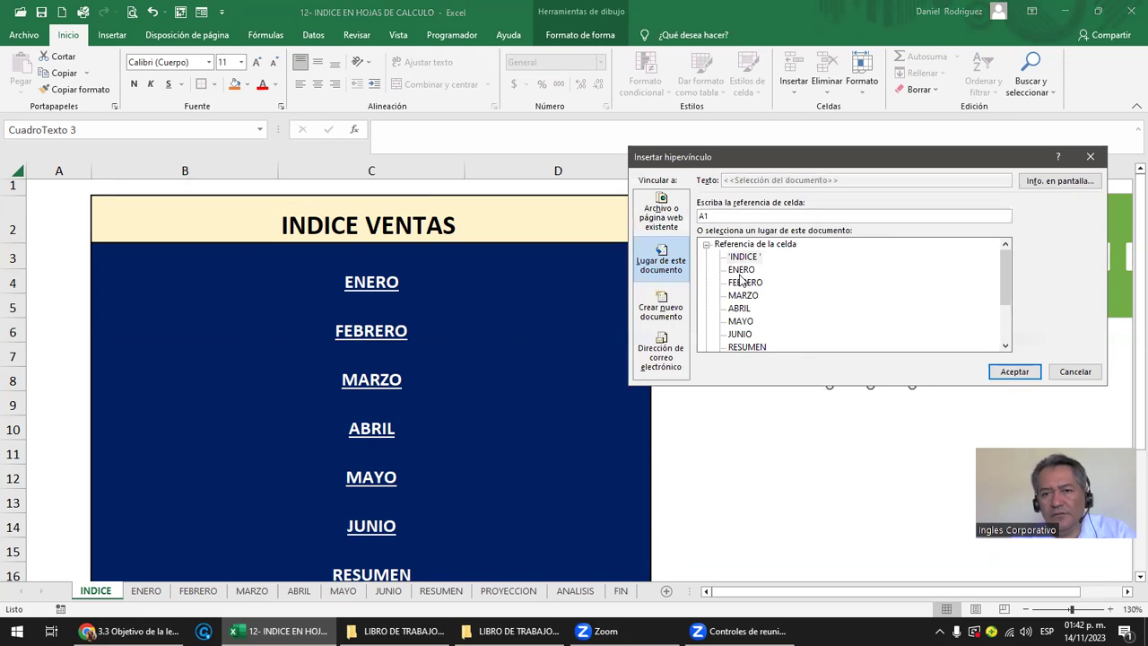
left_click(742, 271)
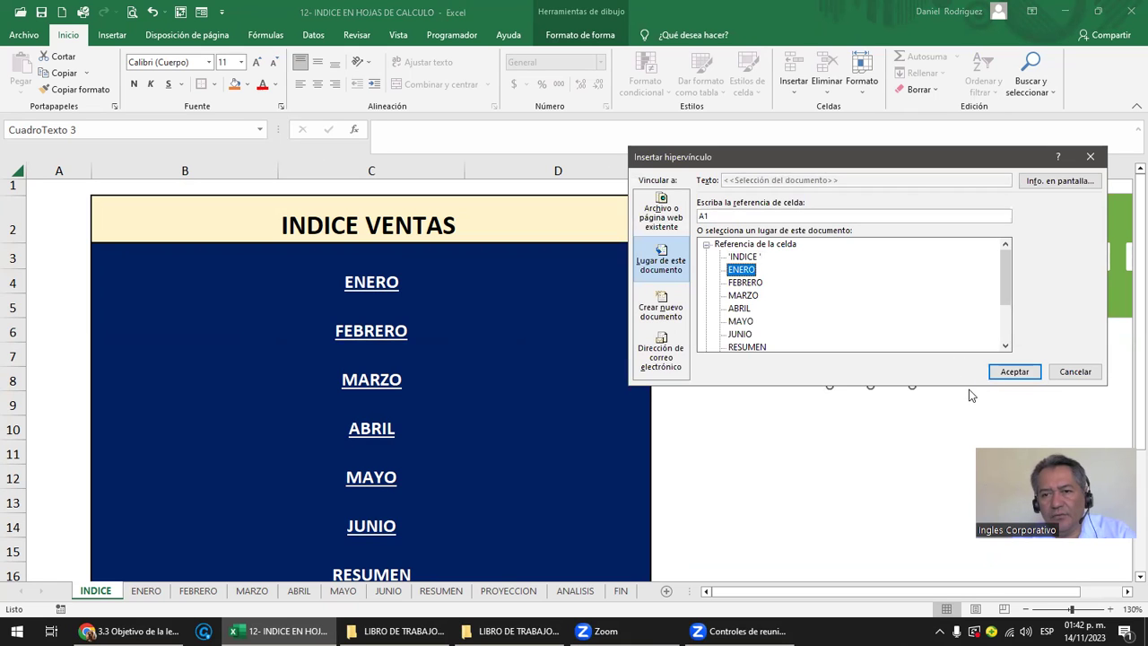
left_click(1014, 372)
left_click(871, 444)
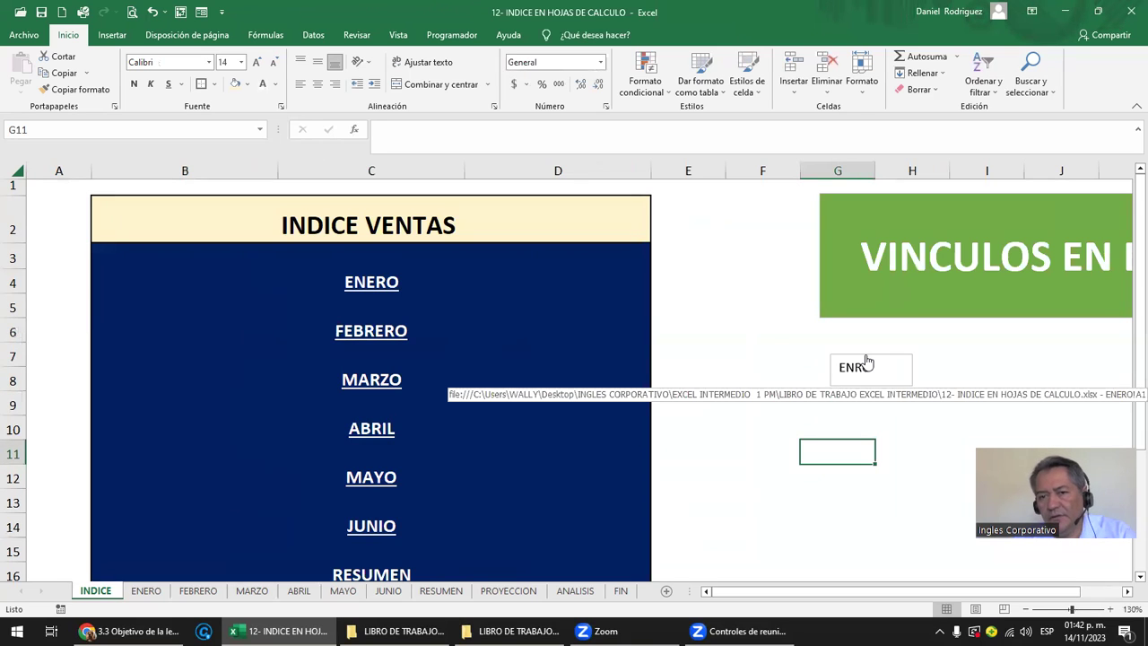
left_click(867, 363)
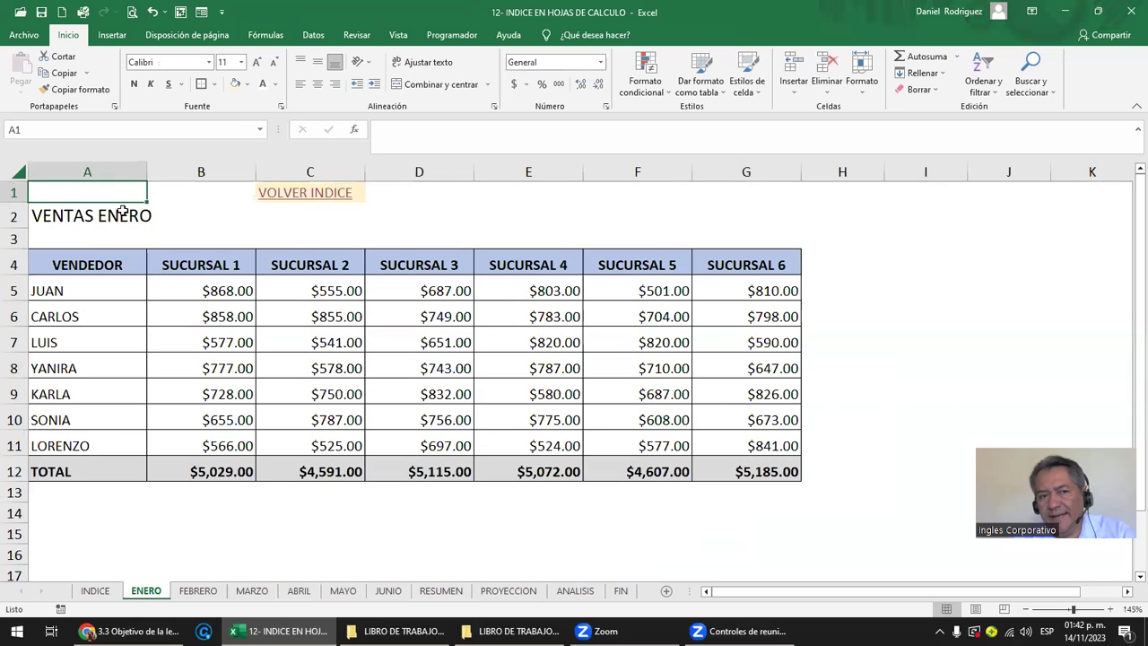
Step: Move the ENRO text box beside the ENERO entry and add the missing E
left_click(302, 199)
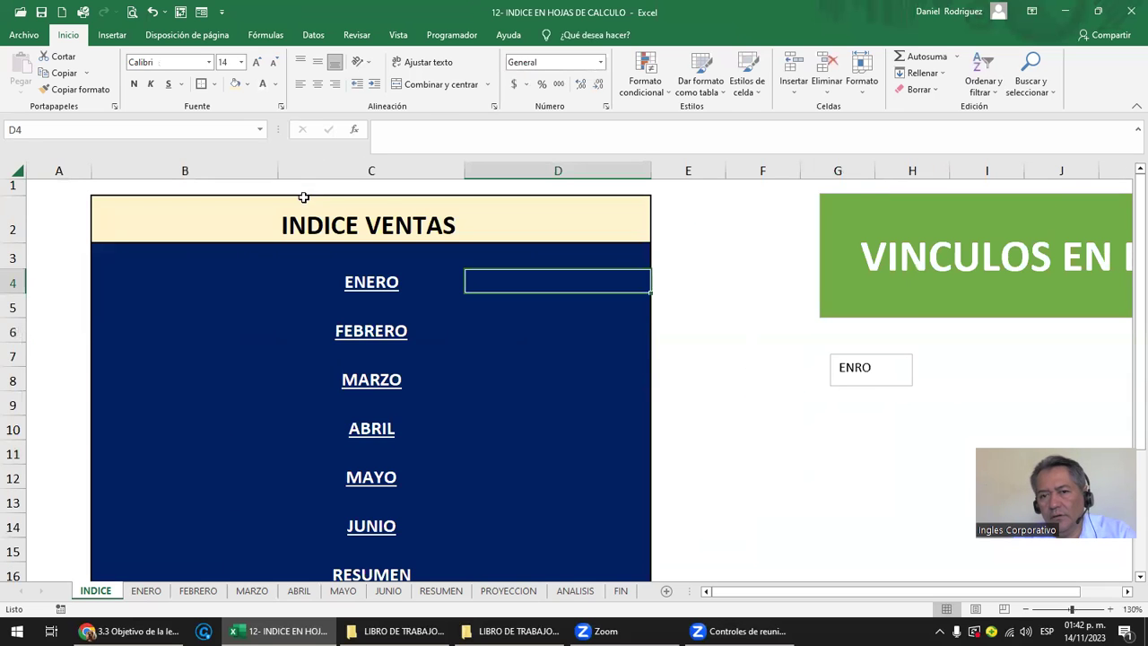
right_click(831, 363)
key("Escape")
right_click(829, 372)
key("Escape")
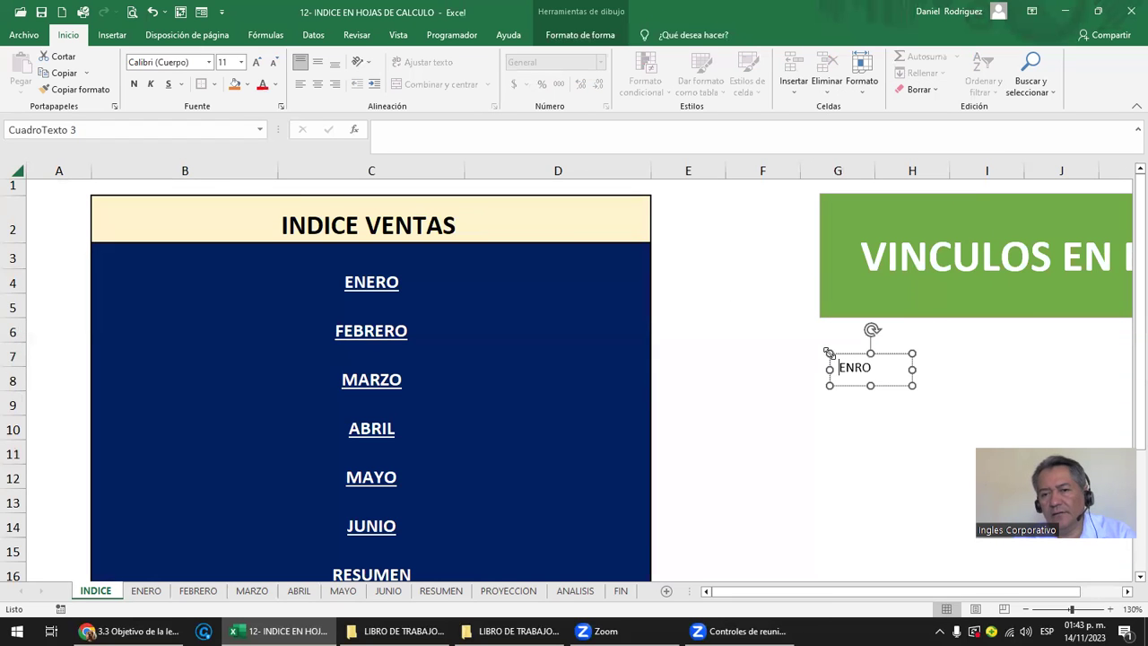
mouse_move(759, 330)
left_mouse_down()
mouse_move(266, 259)
mouse_move(194, 283)
left_mouse_up()
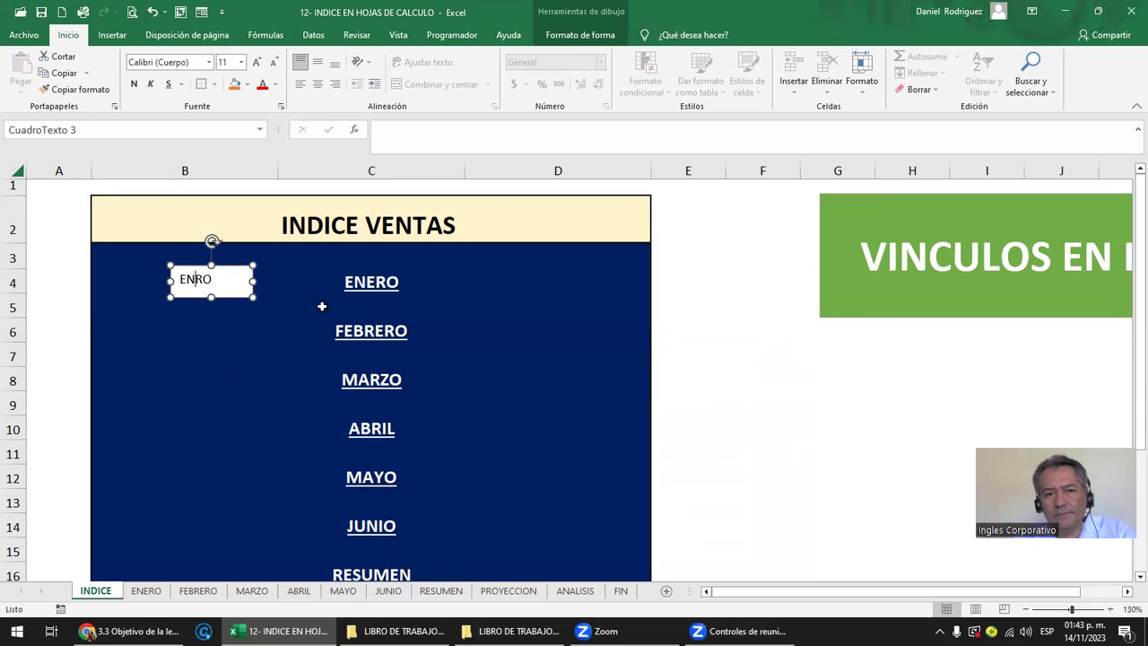
type("E")
left_click(707, 317)
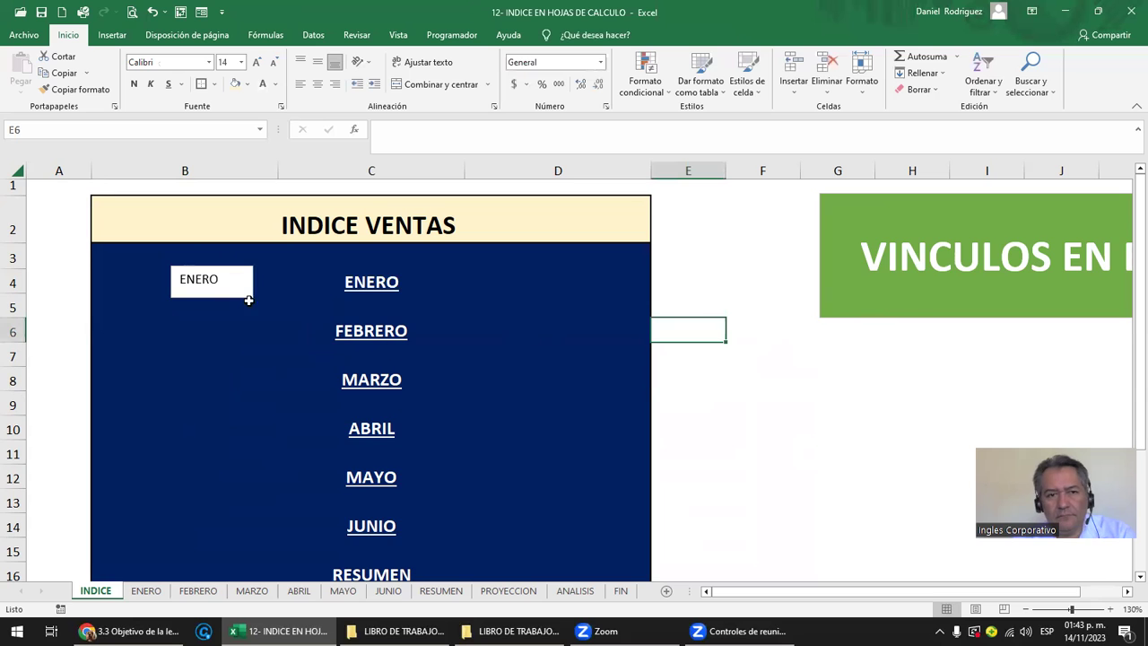
Step: Test the box's link to the ENERO sheet and correct its text to ENERO
left_click(230, 282)
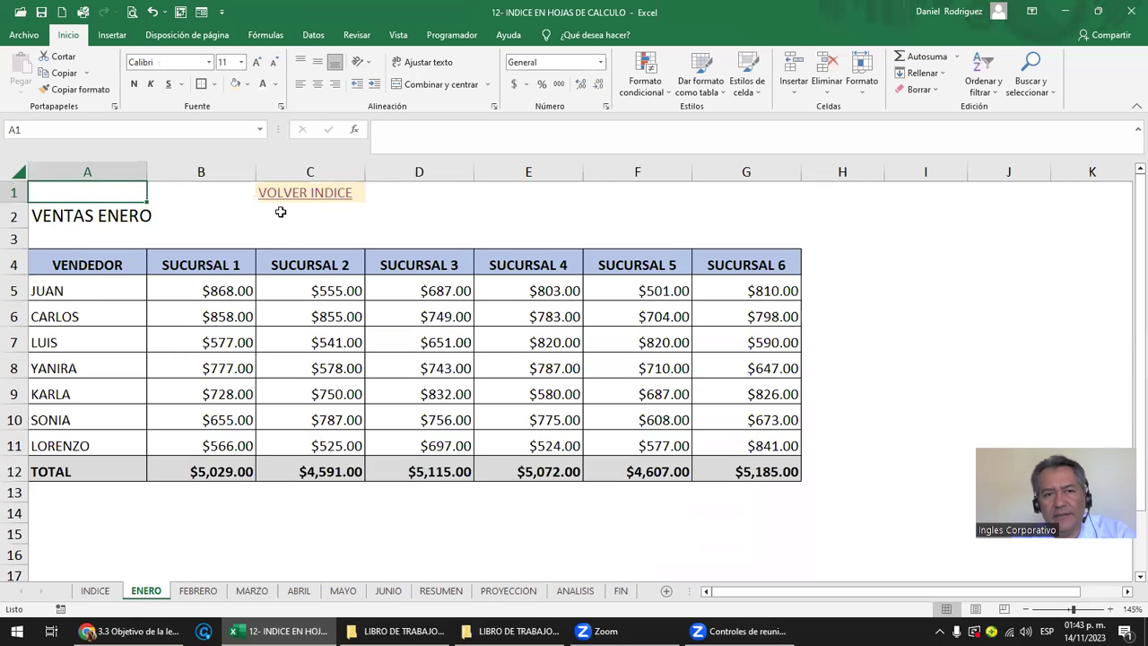
left_click(302, 198)
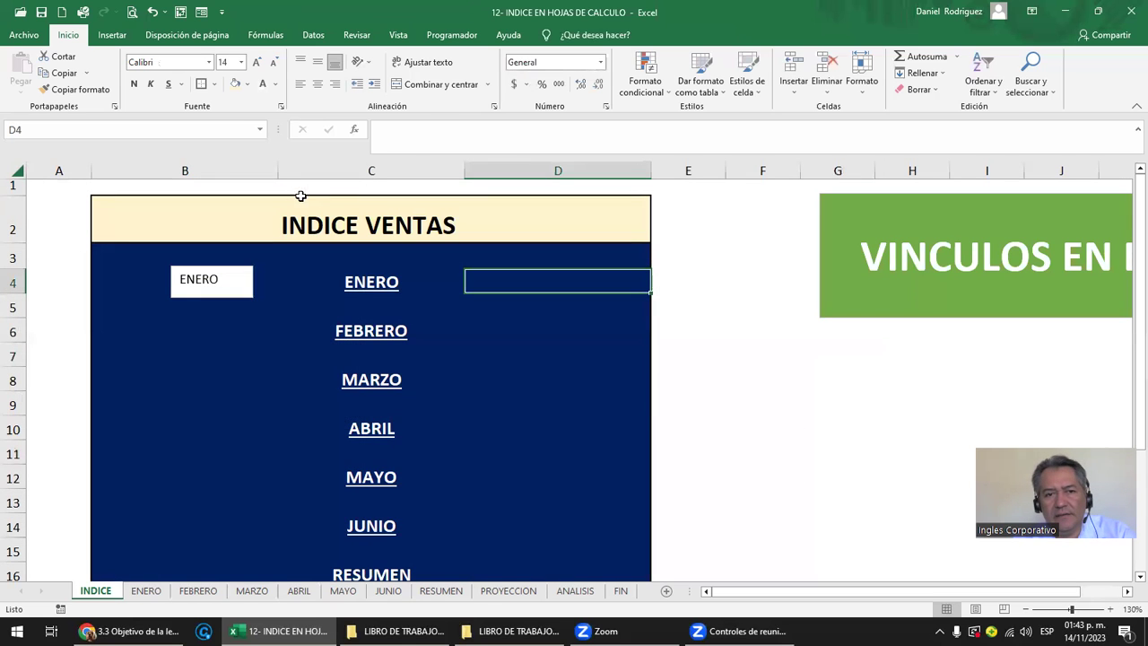
right_click(200, 283)
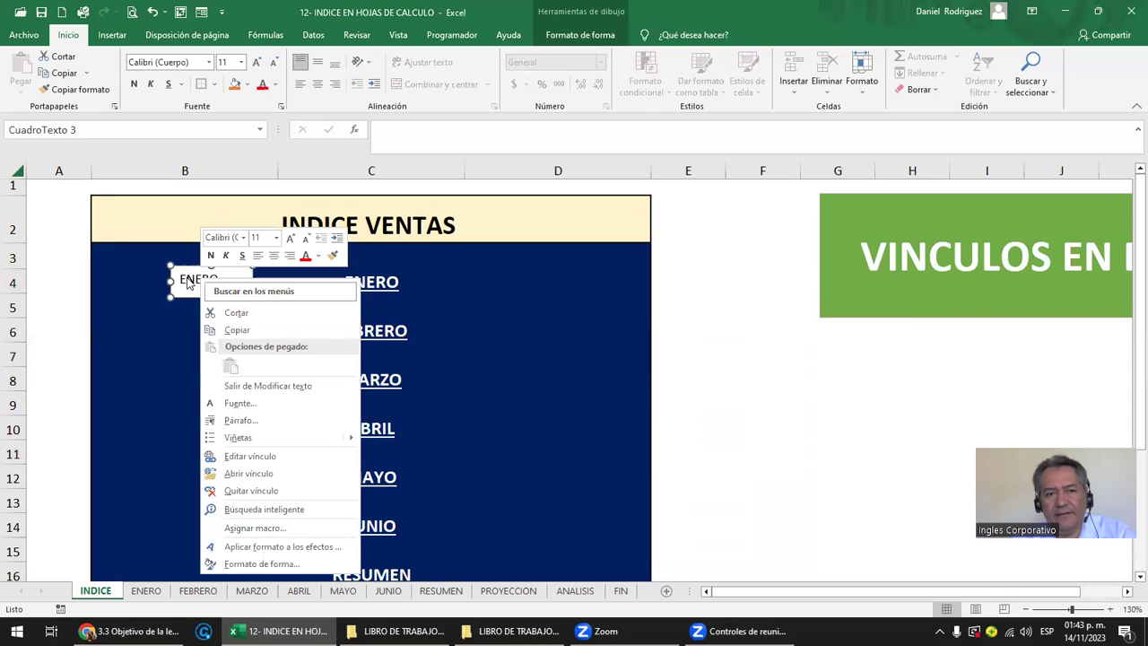
left_click(192, 284)
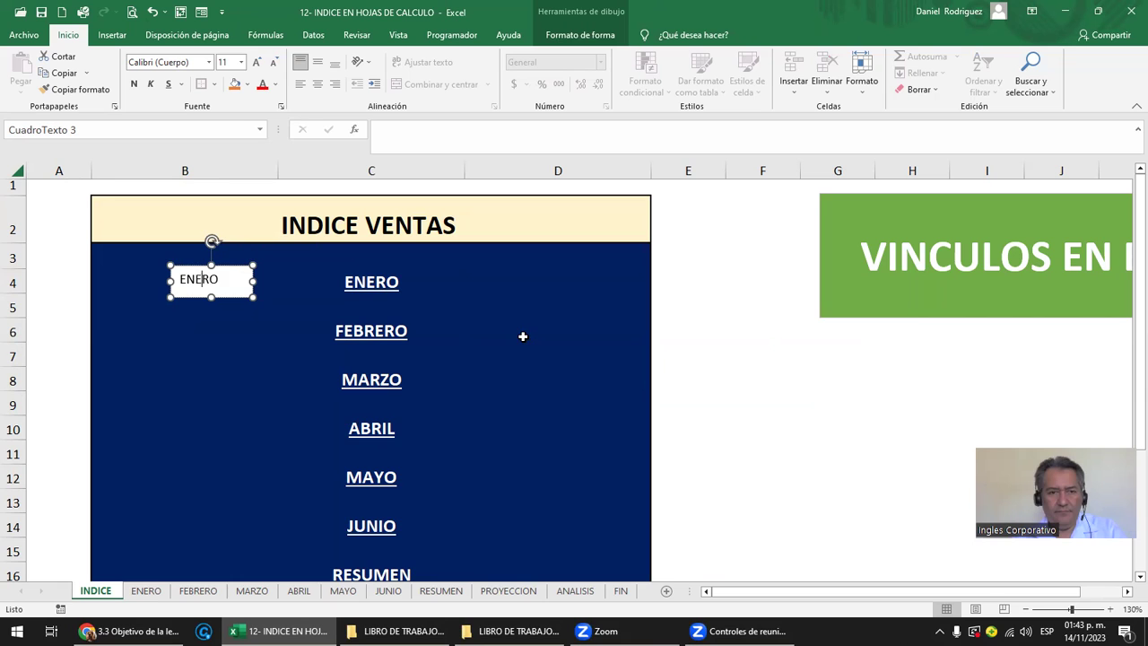
left_click(734, 396)
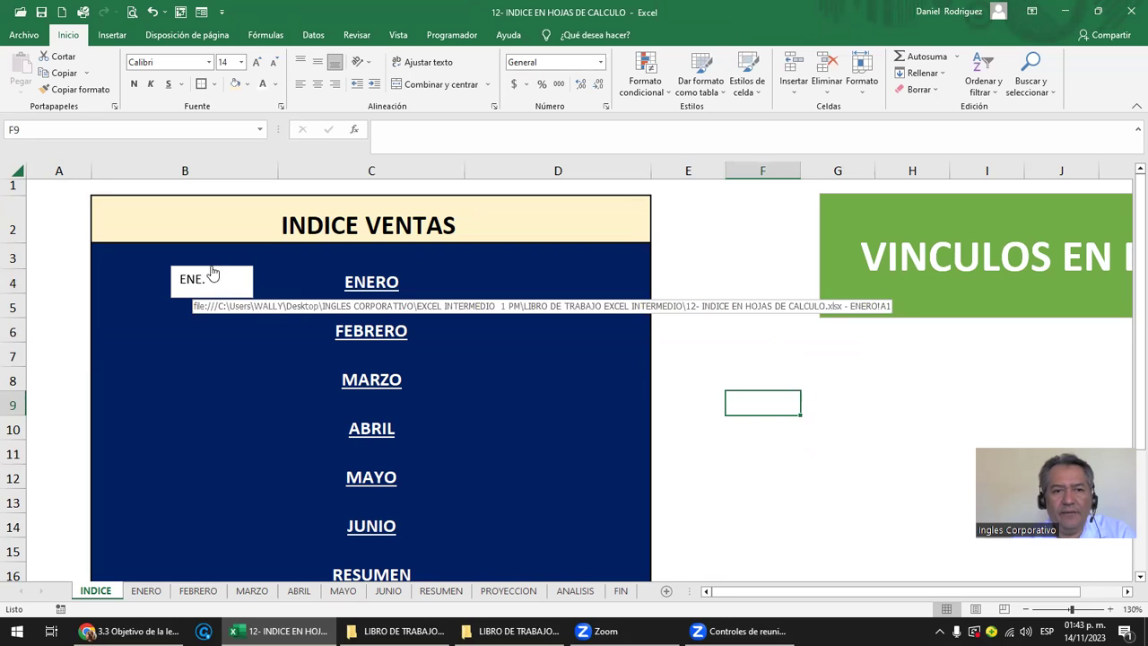
left_click(232, 278)
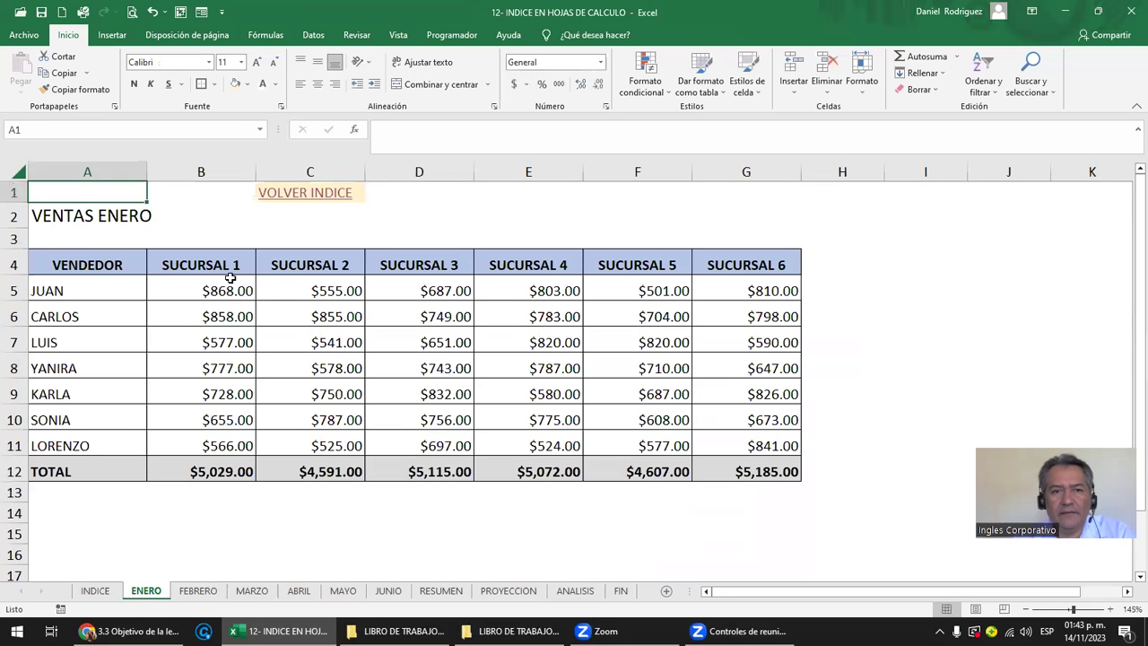
left_click(311, 193)
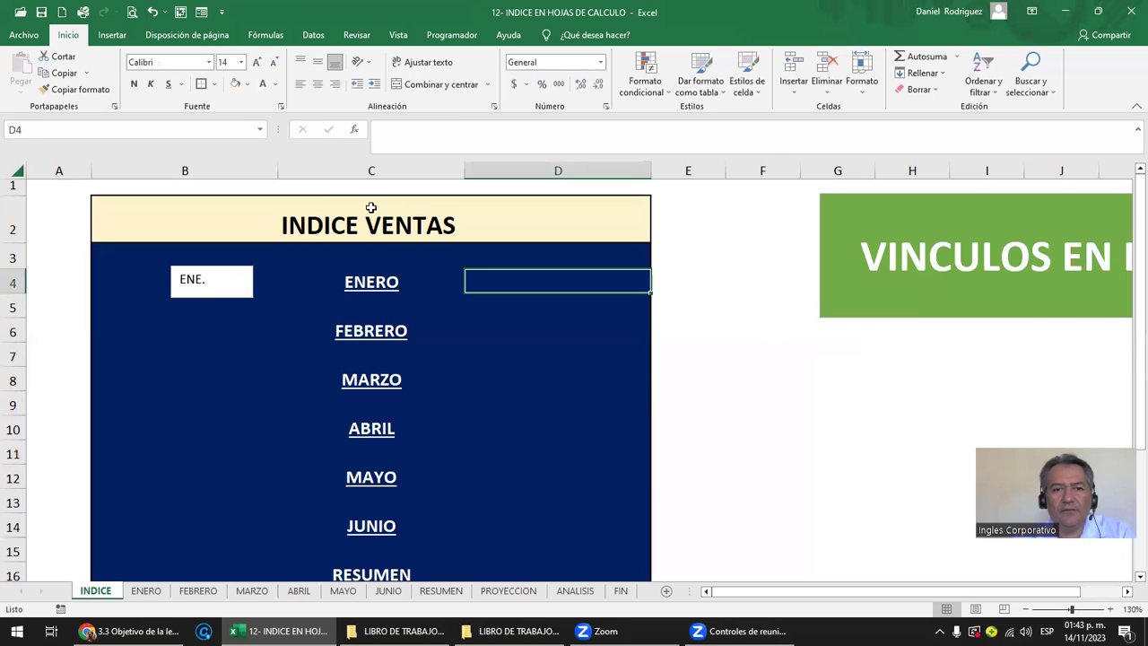
right_click(199, 283)
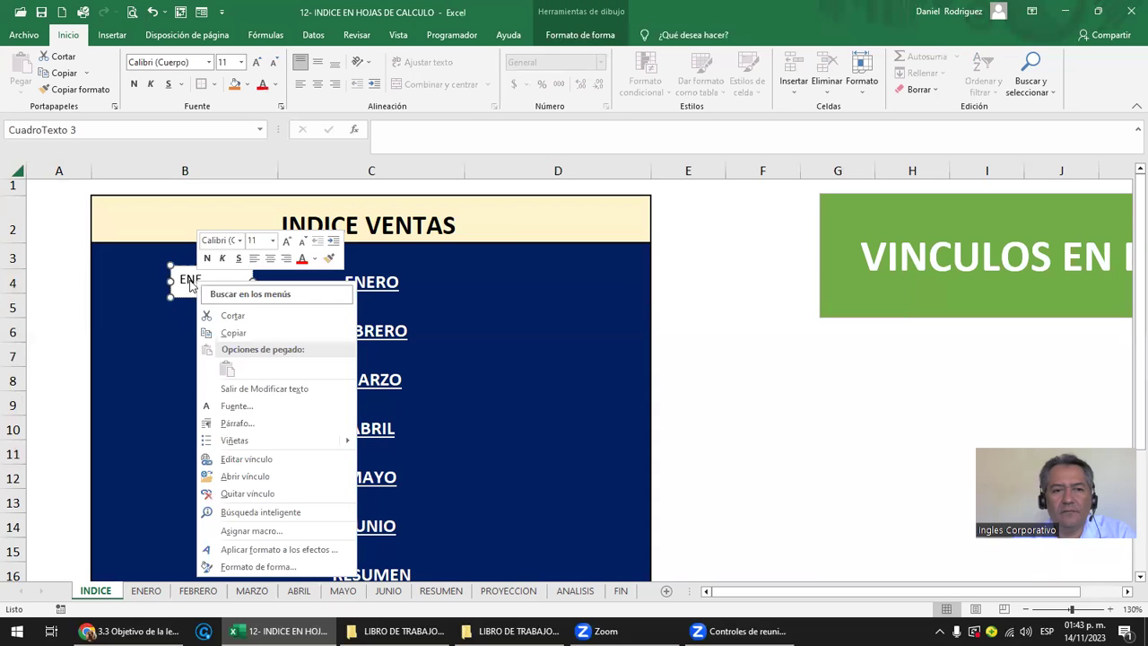
left_click(191, 280)
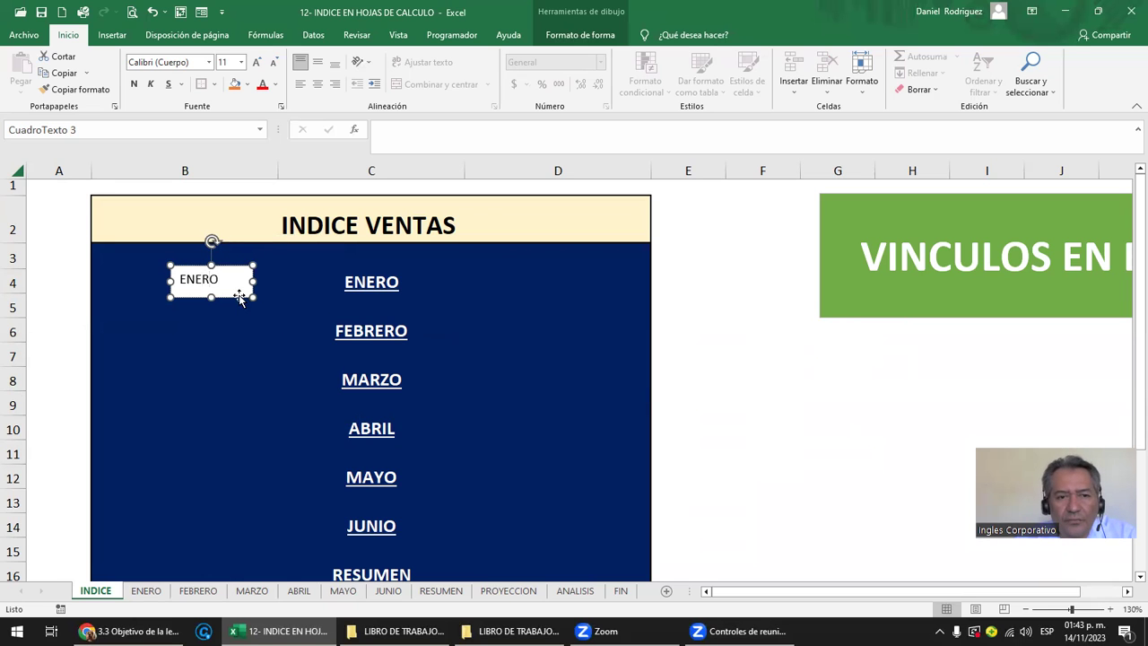
left_click(363, 285)
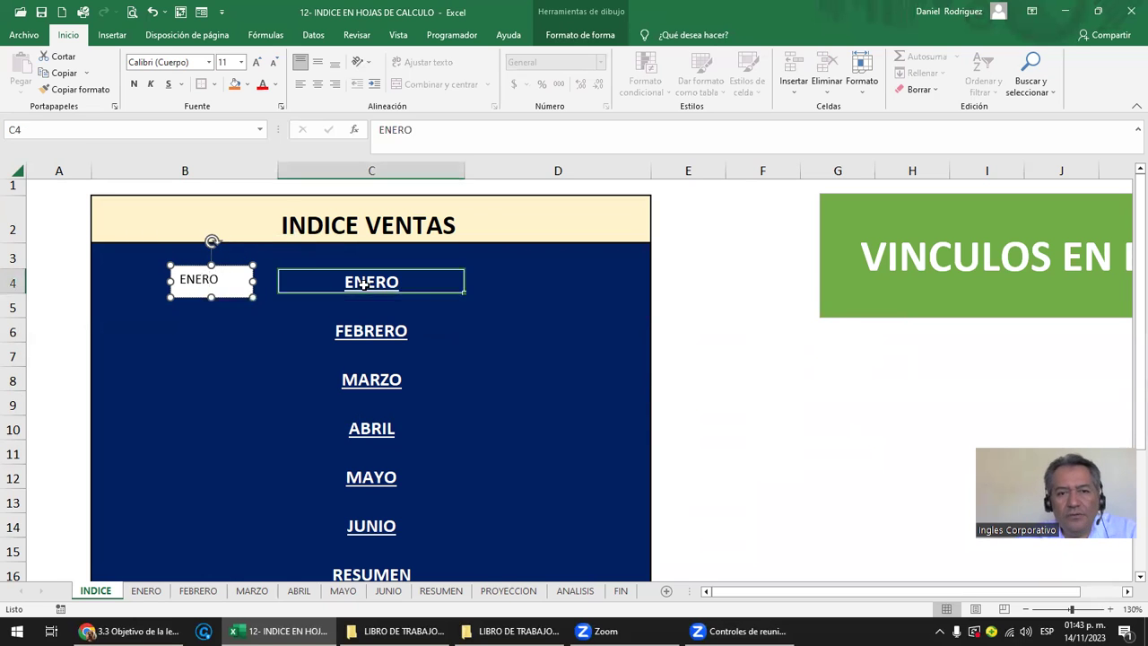
left_click(302, 199)
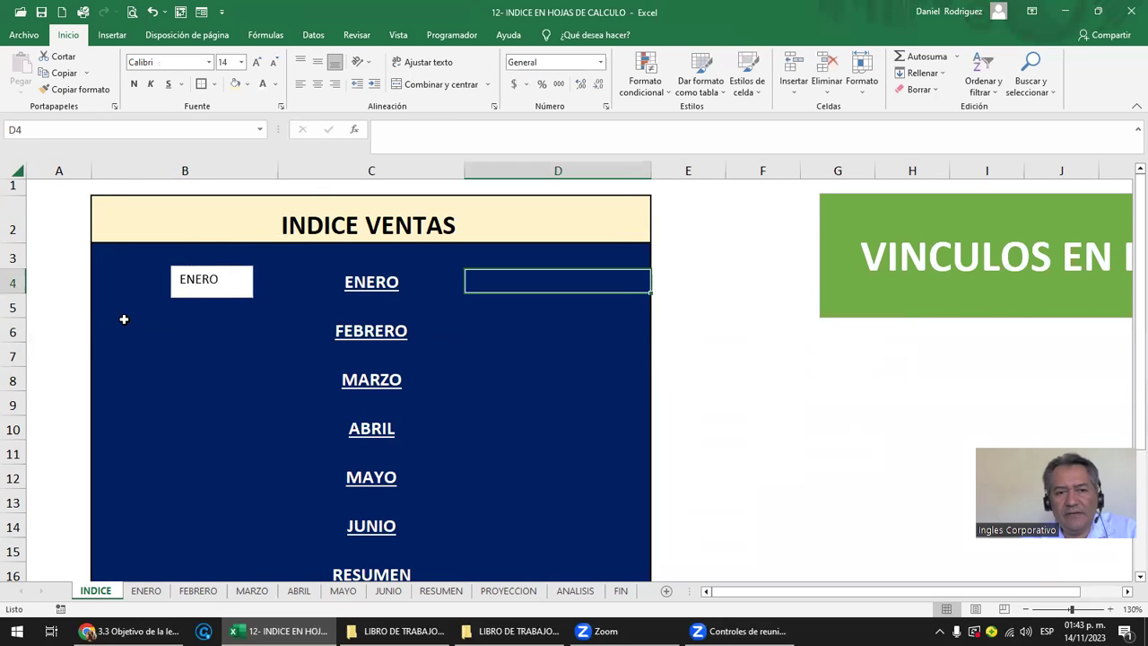
Step: Centre the ENERO text and place the box in row 4 beside ENERO
right_click(241, 284)
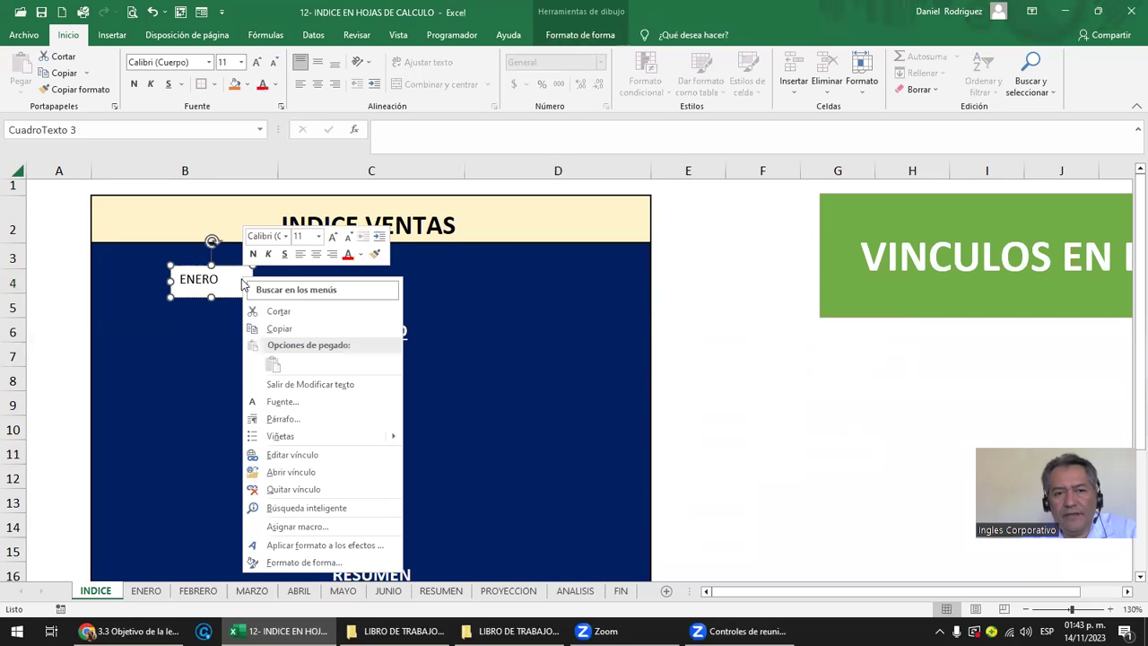
key("Escape")
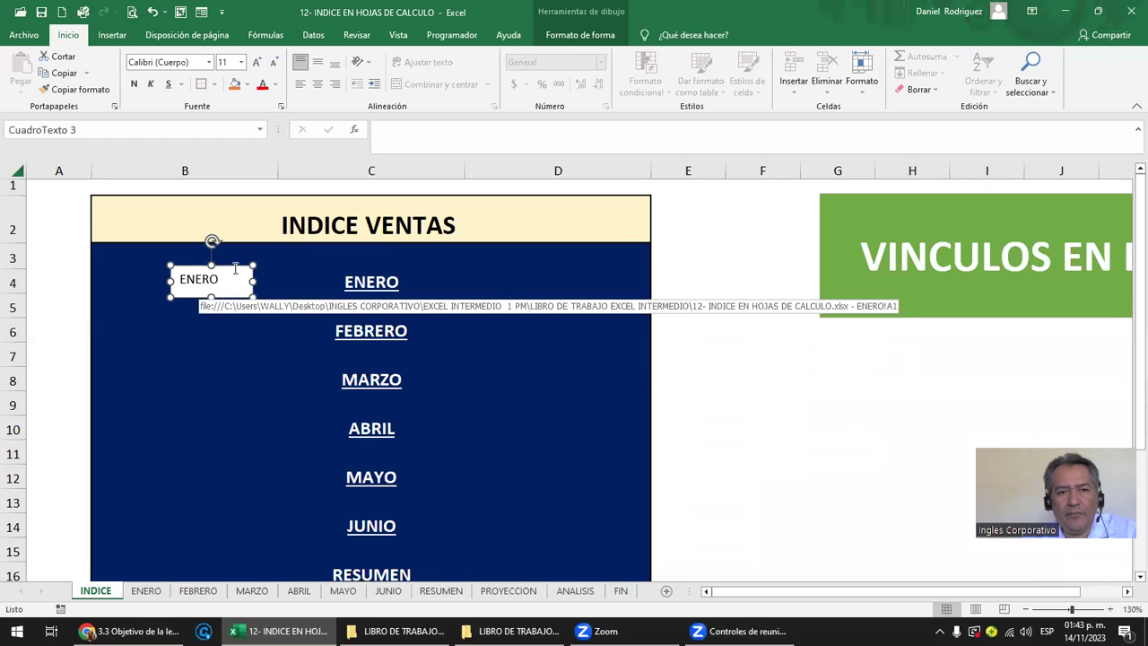
mouse_move(239, 267)
left_mouse_down()
mouse_move(204, 271)
mouse_move(204, 303)
mouse_move(375, 404)
mouse_move(225, 325)
left_mouse_up()
left_click(317, 83)
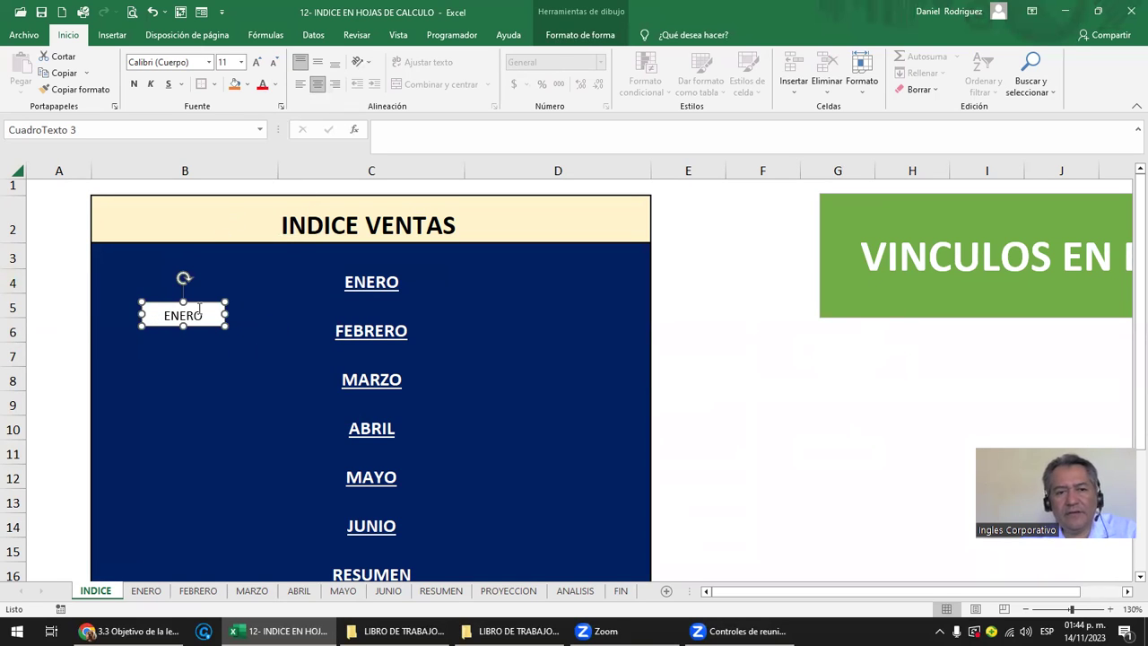
mouse_move(188, 303)
left_mouse_down()
mouse_move(242, 270)
mouse_move(226, 277)
left_mouse_up()
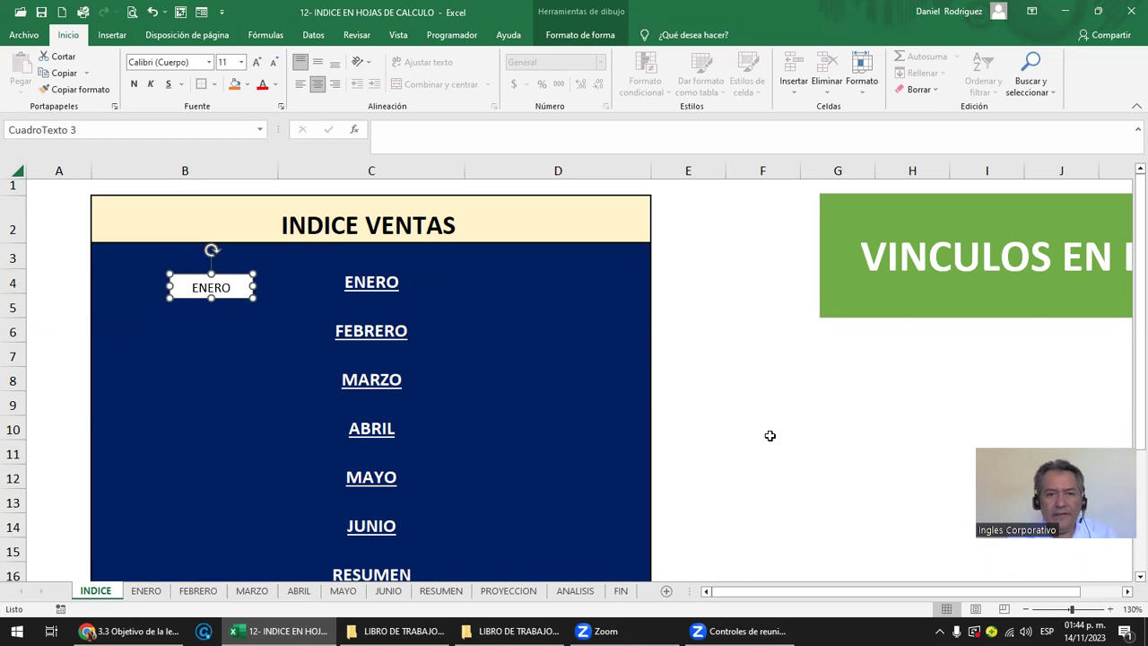
scroll(769, 435, "down", 1)
scroll(767, 437, "down", 2)
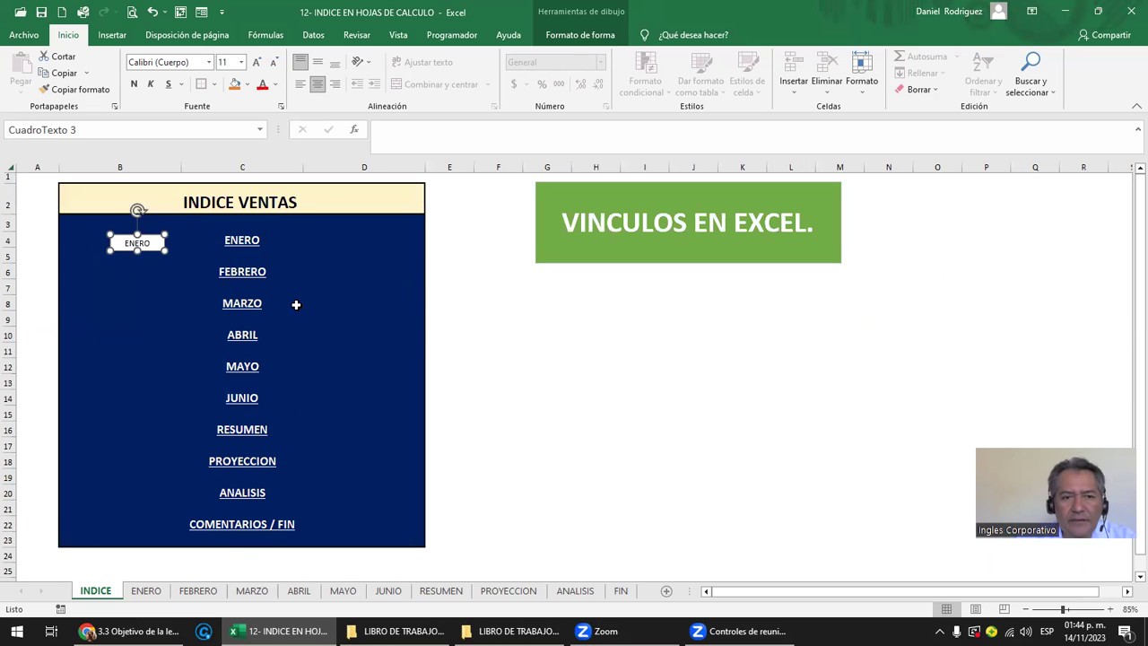
left_click(238, 242)
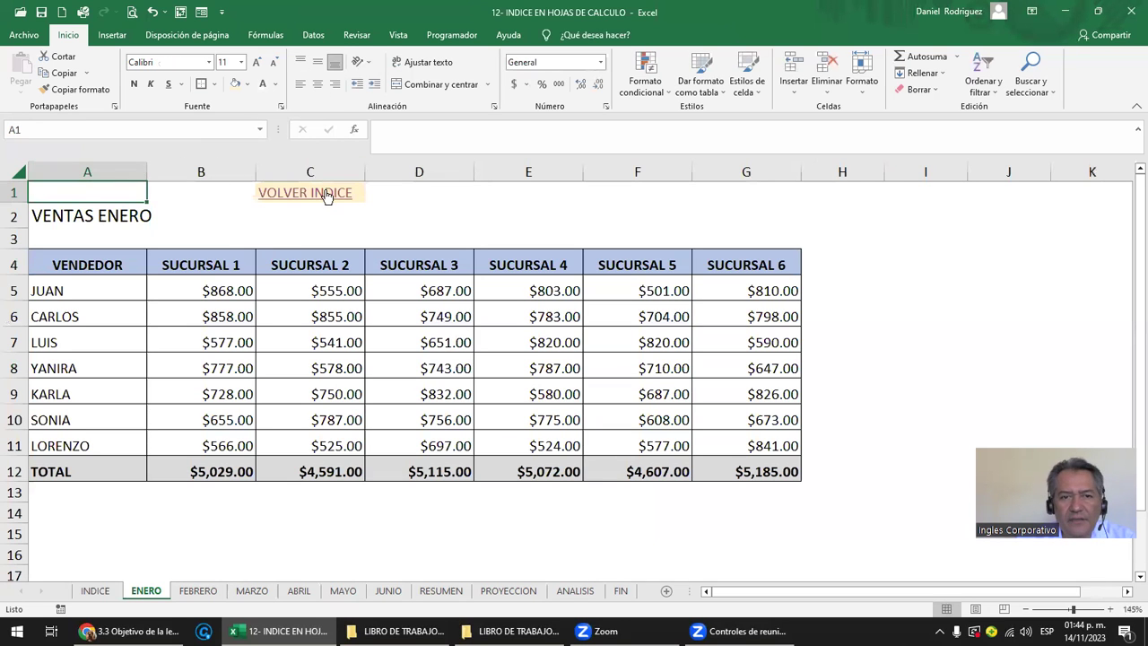
left_click(316, 195)
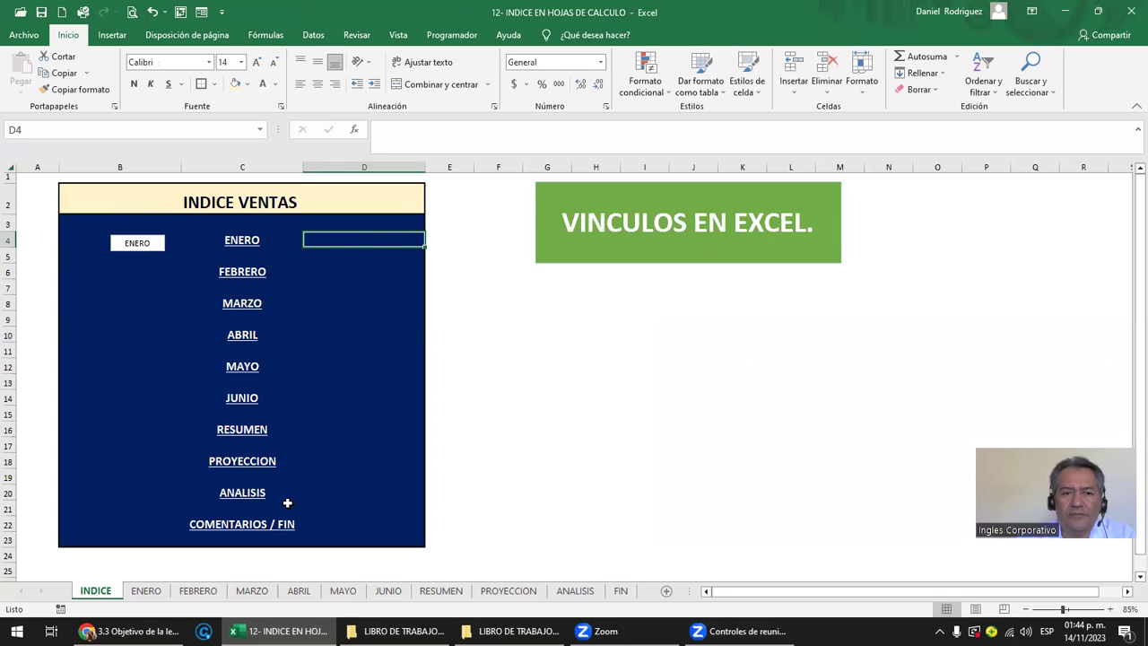
left_click(248, 499)
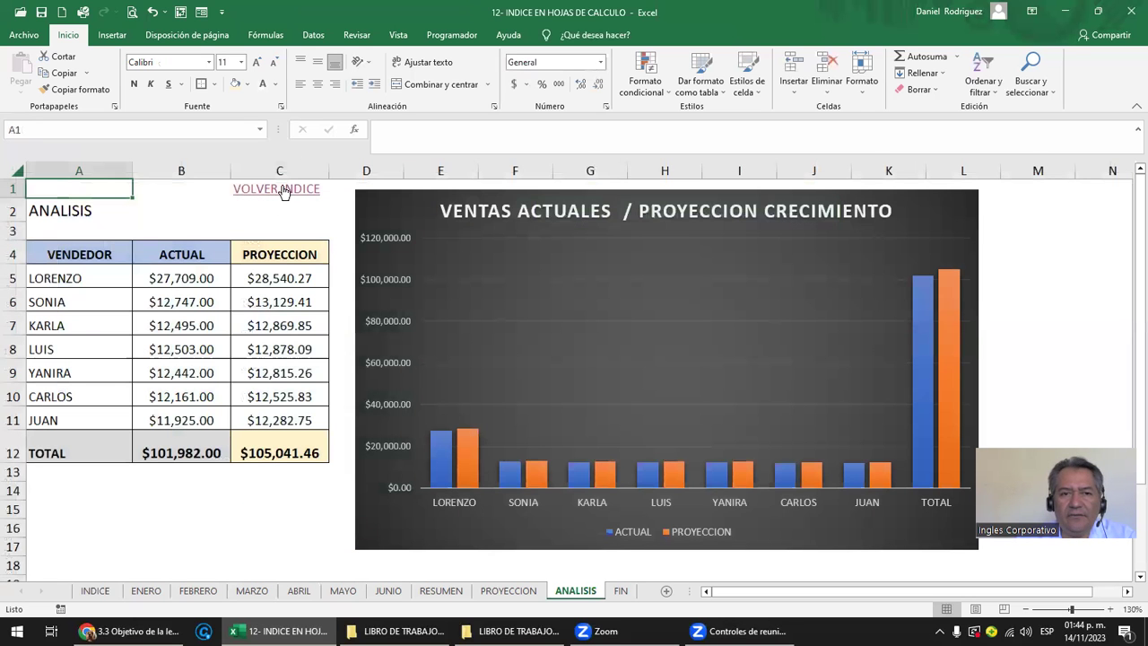
left_click(287, 196)
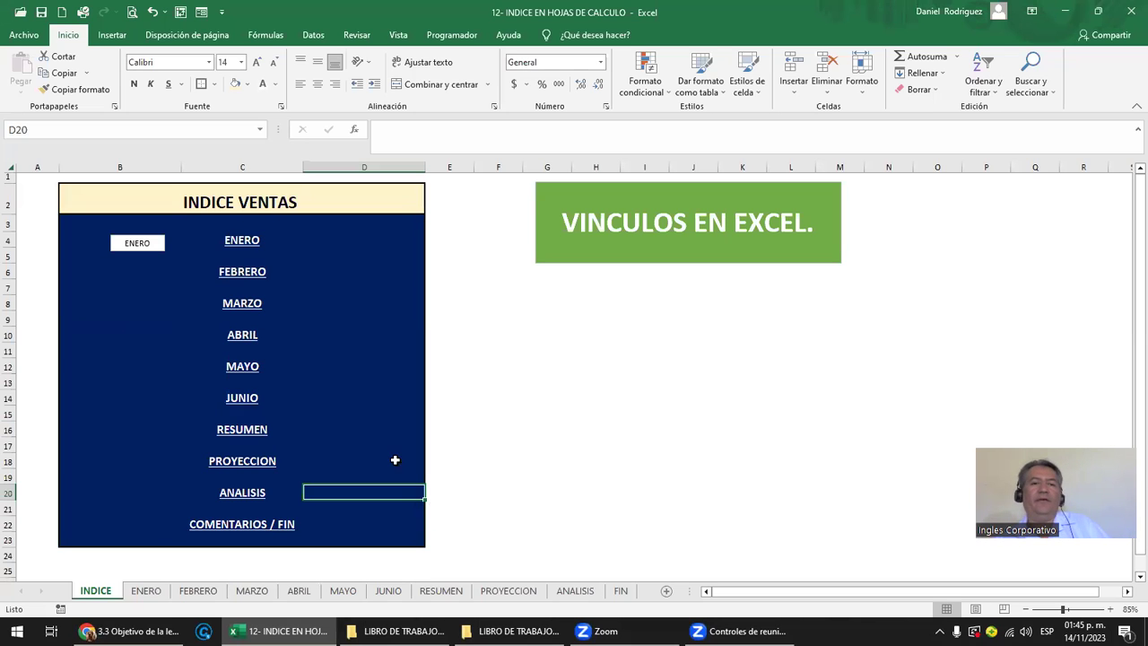
left_click(235, 526)
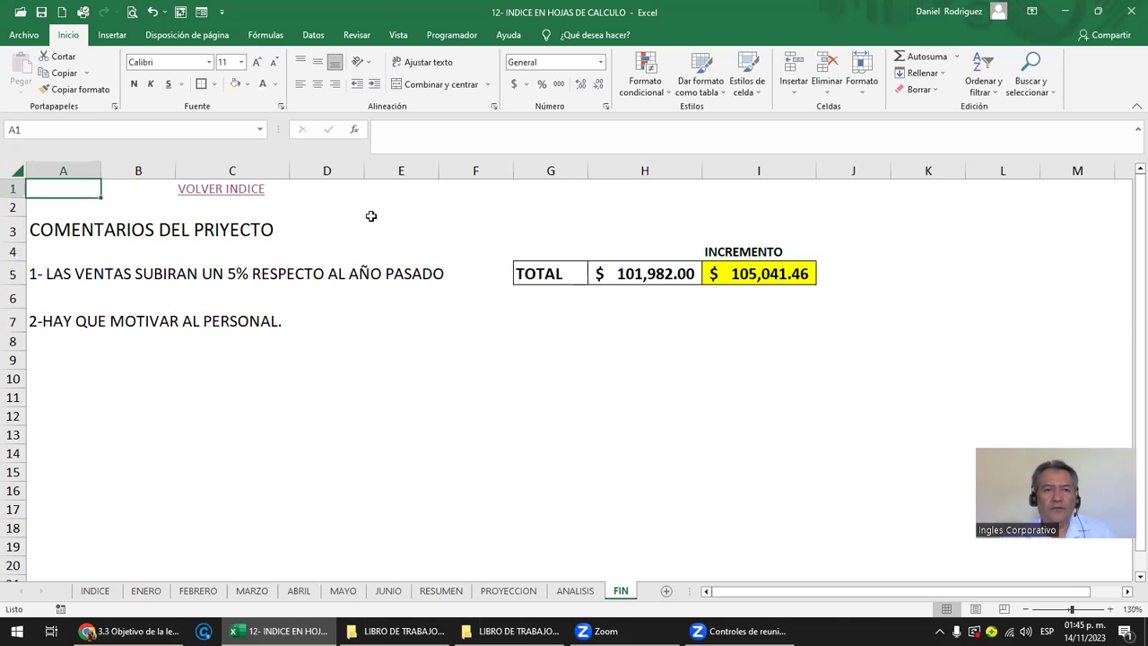
left_click(254, 188)
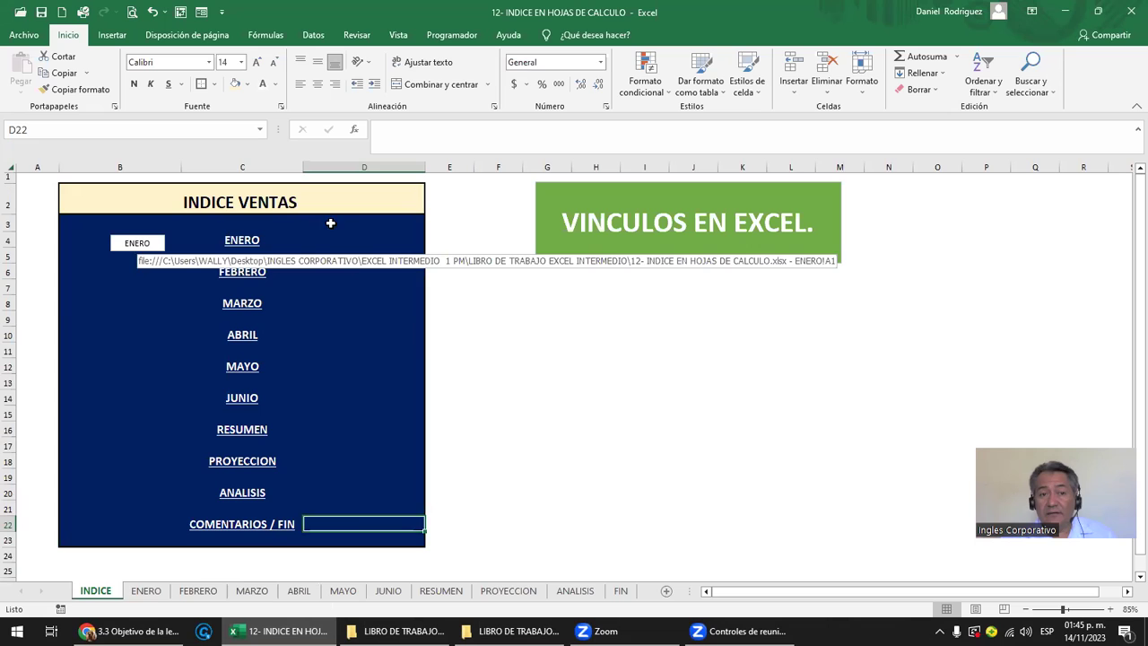
left_click(383, 226)
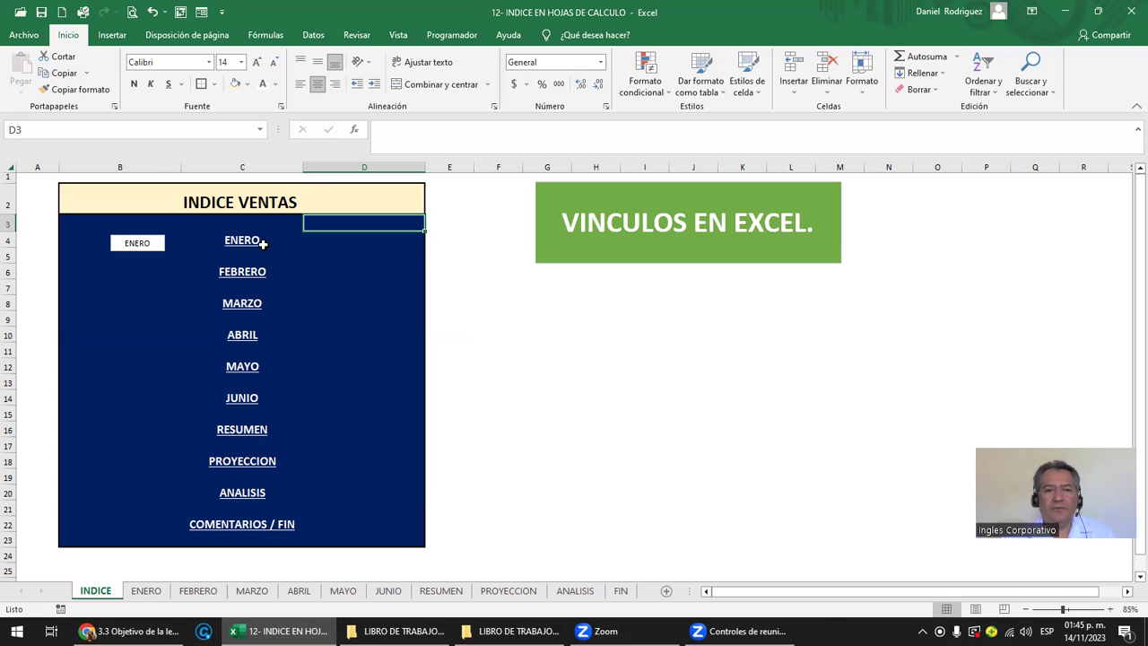
left_click(308, 258)
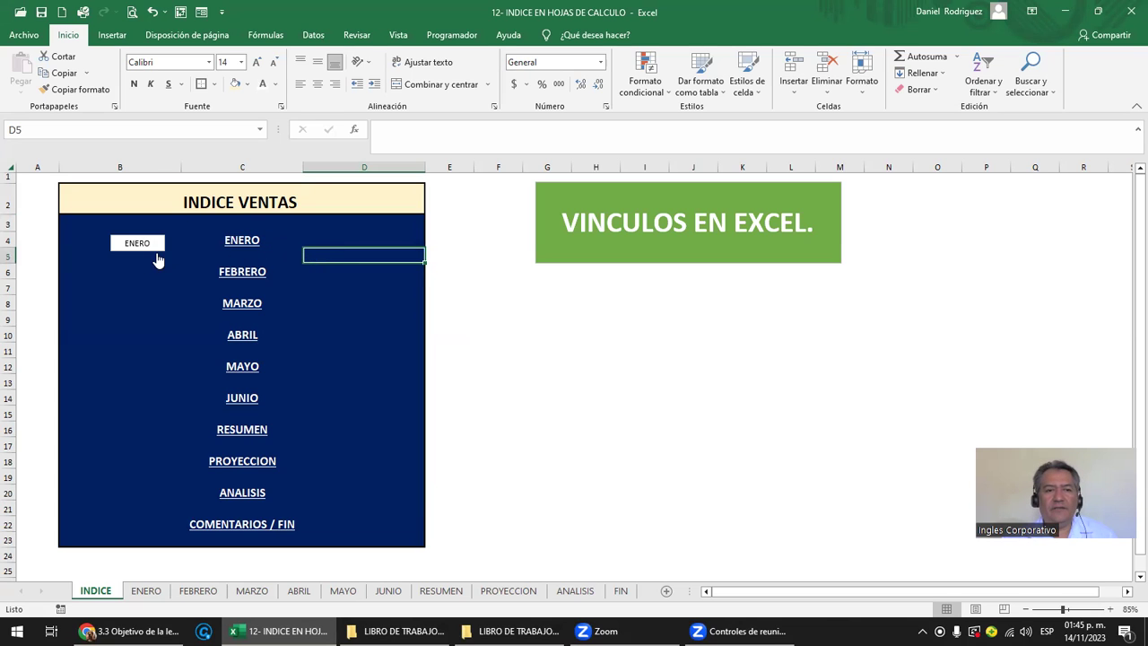
right_click(146, 245)
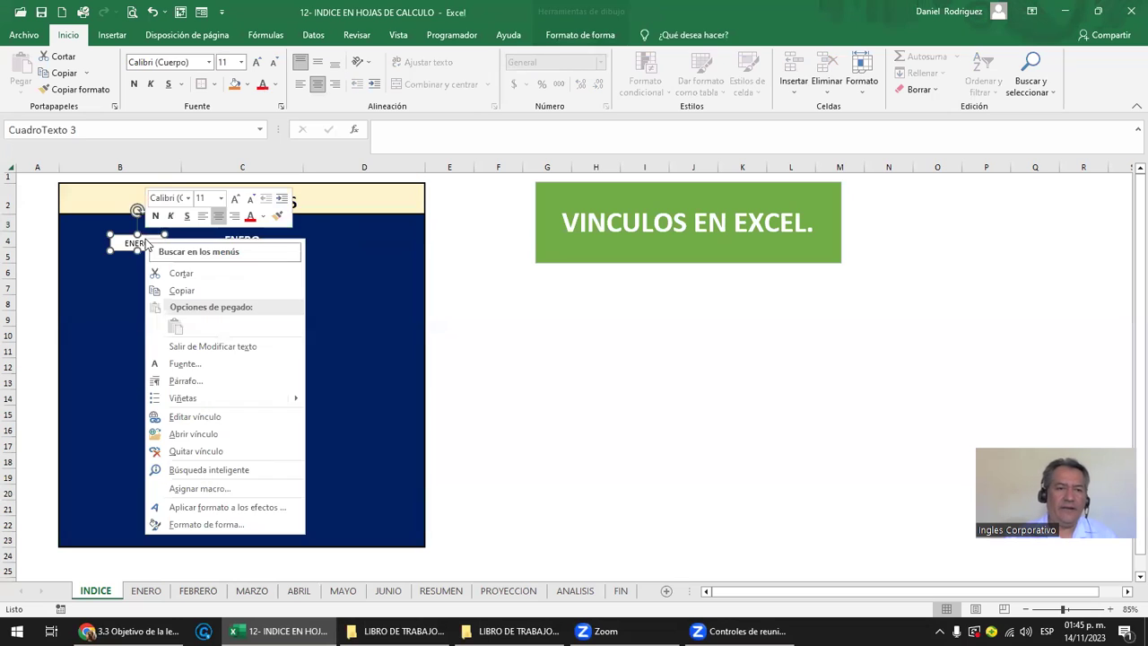
key("Escape")
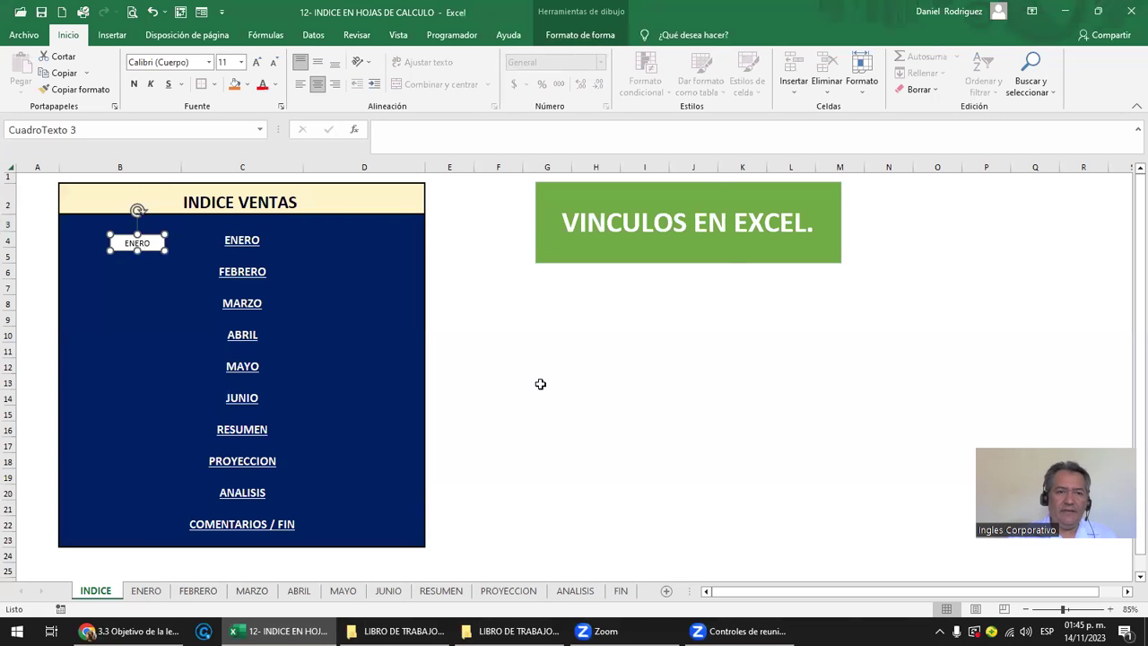
scroll(540, 384, "up", 2)
left_click(211, 357)
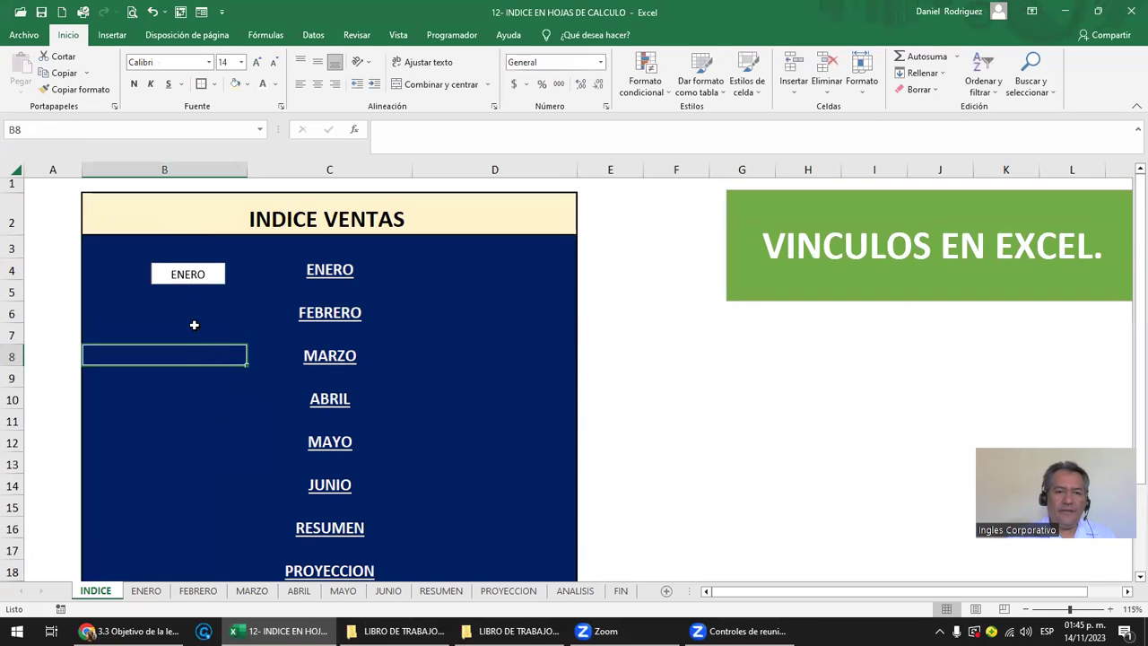
right_click(158, 266)
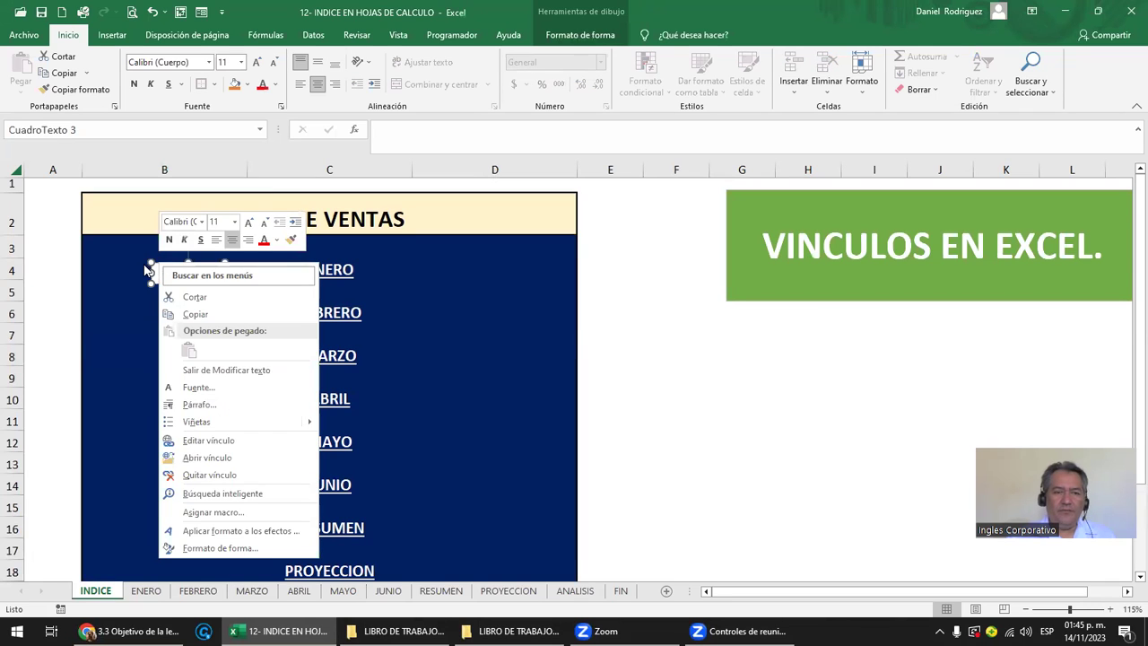
key("Escape")
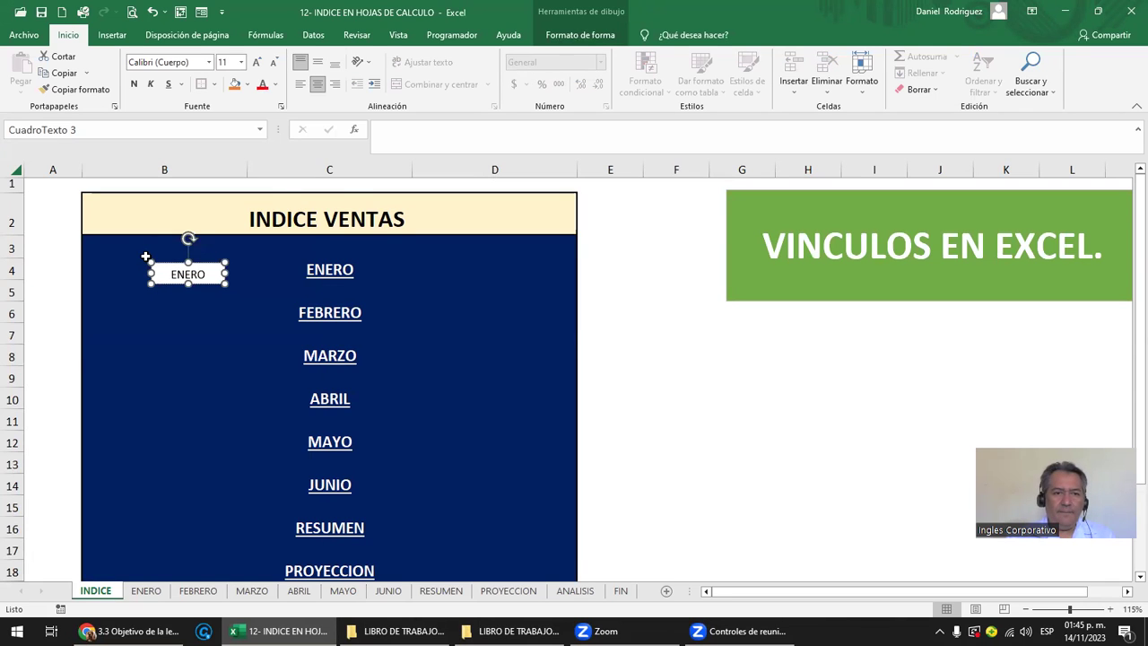
left_click_drag(166, 273, 222, 276)
key("Escape")
key("Escape")
left_click(158, 262)
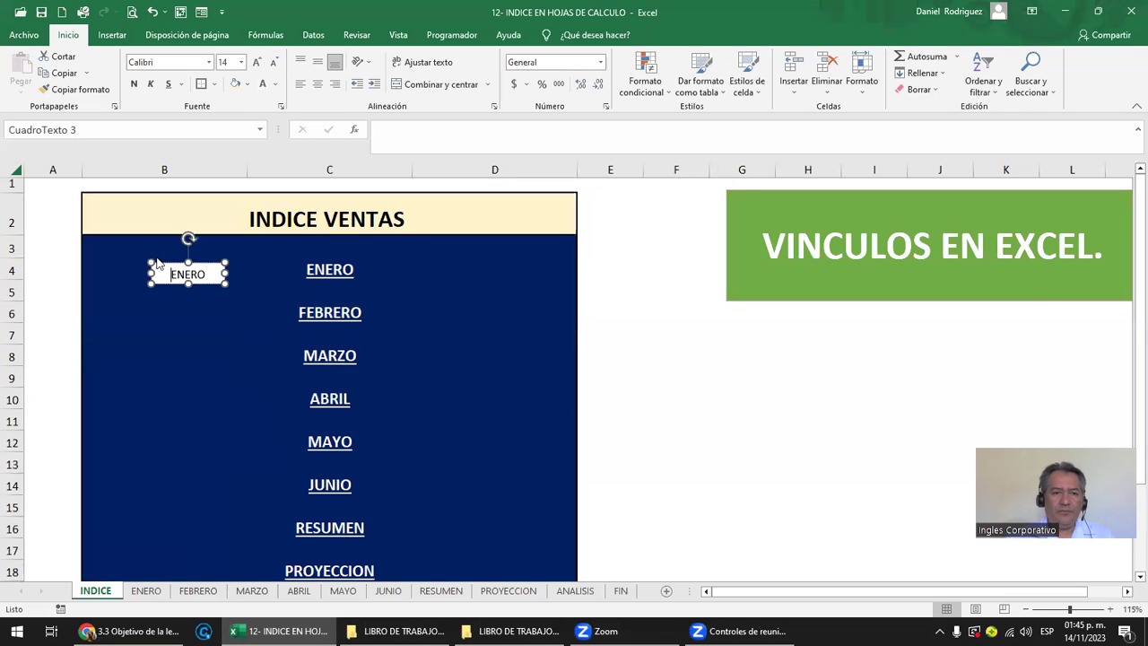
right_click(158, 263)
left_click(220, 302)
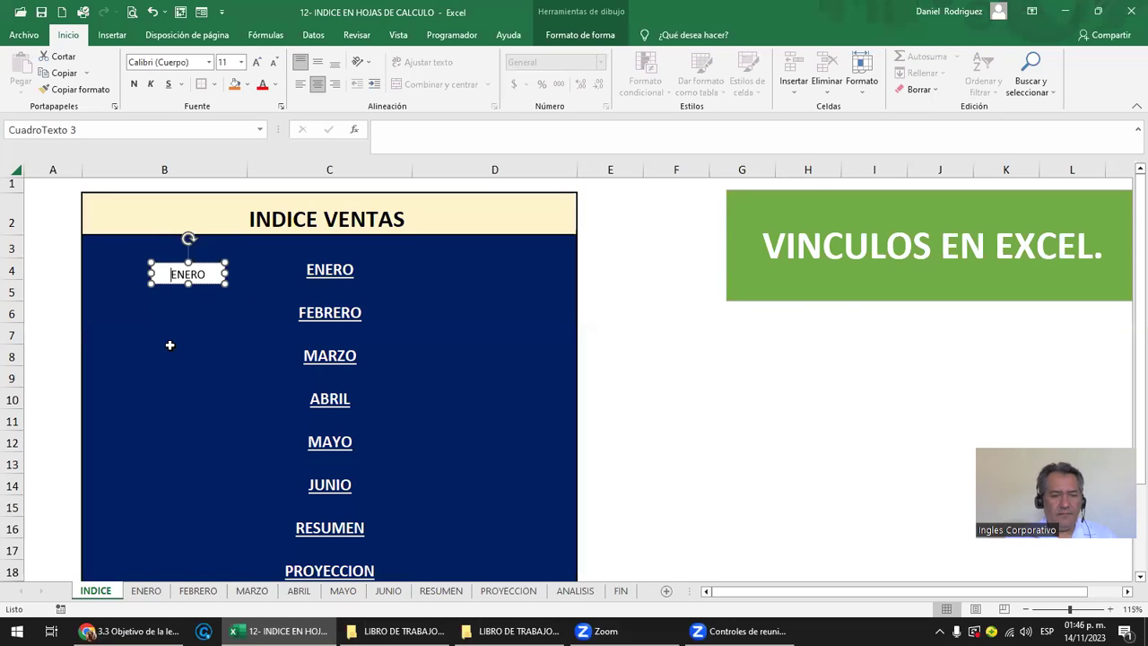
left_click(169, 347)
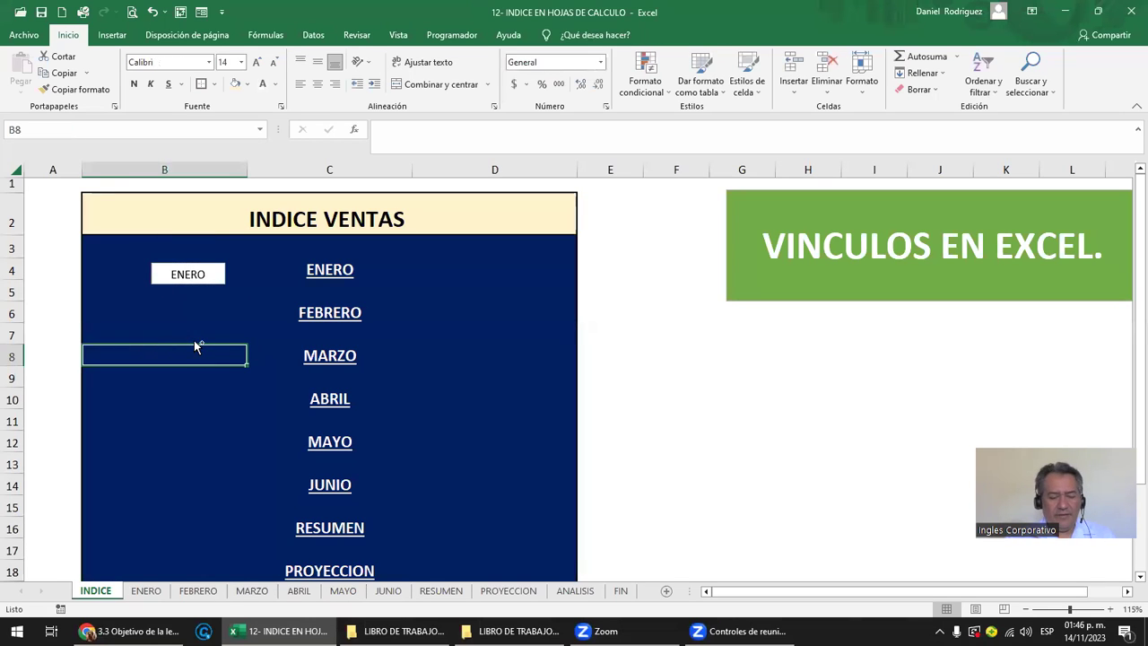
left_click(206, 269)
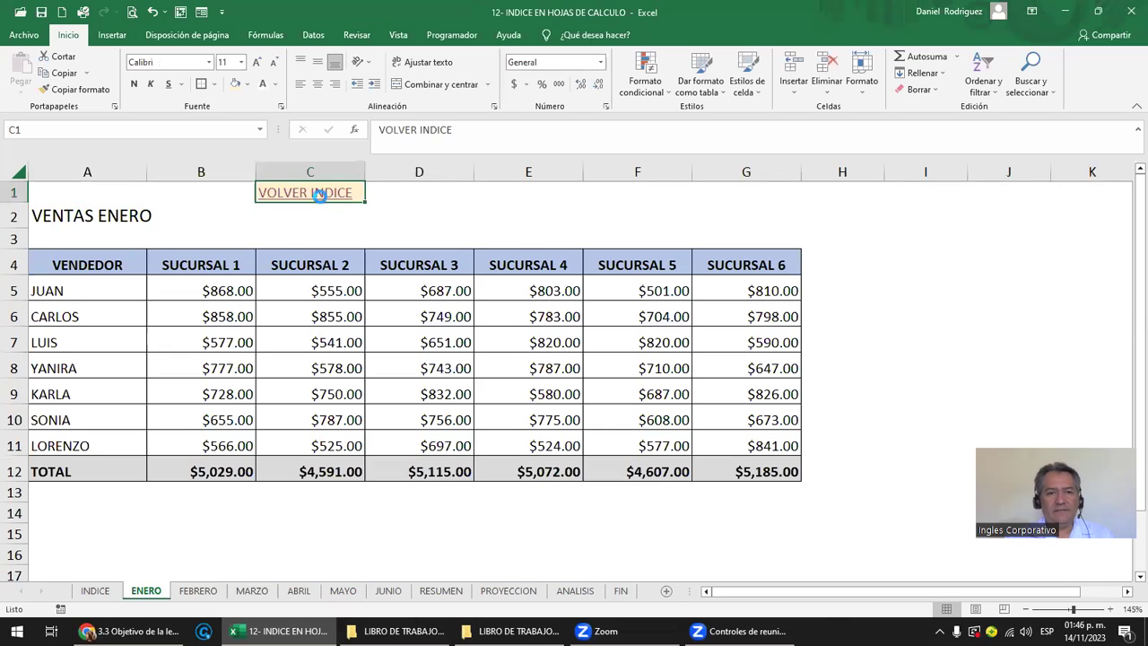
left_click(319, 194)
right_click(210, 285)
right_click(203, 269)
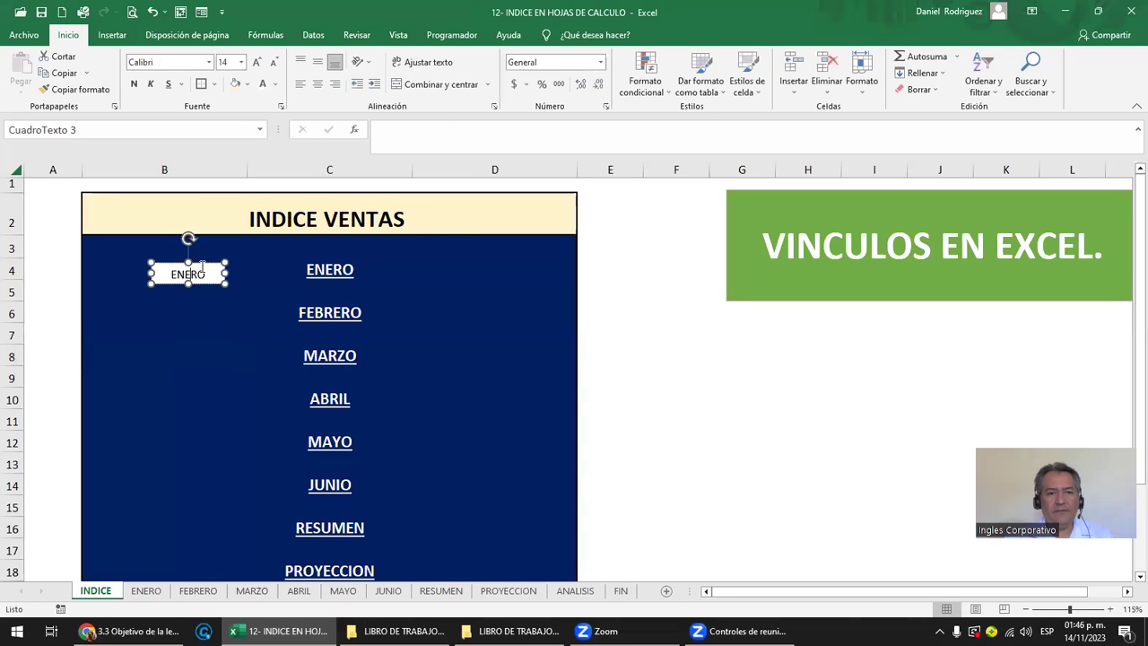
left_click(160, 269)
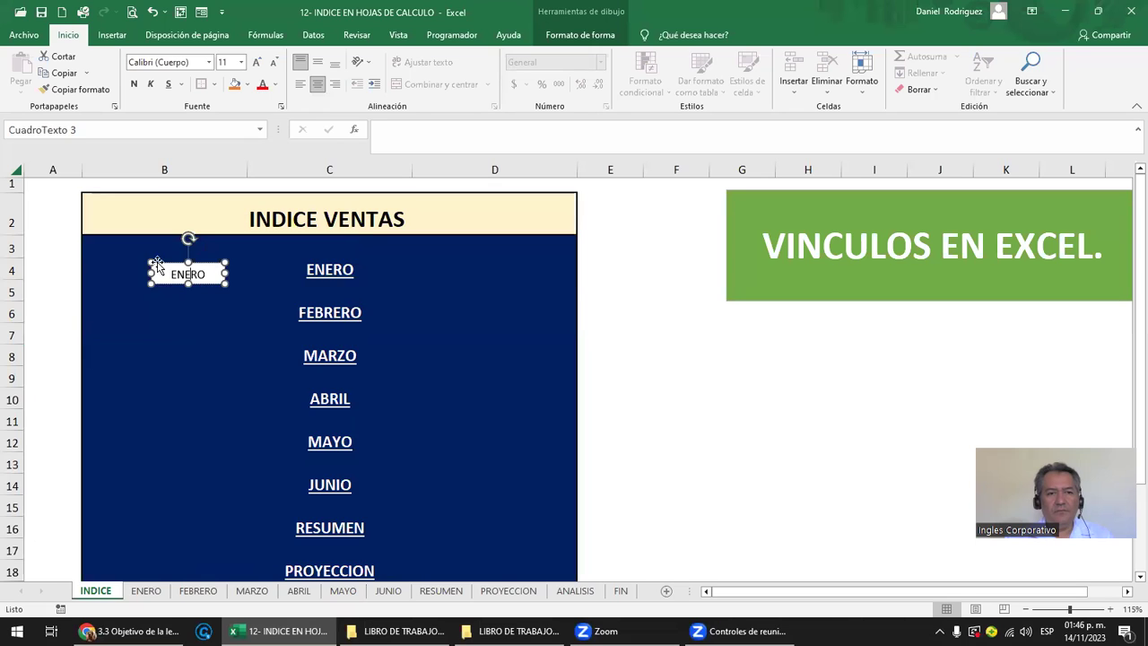
left_click(150, 267)
right_click(152, 269)
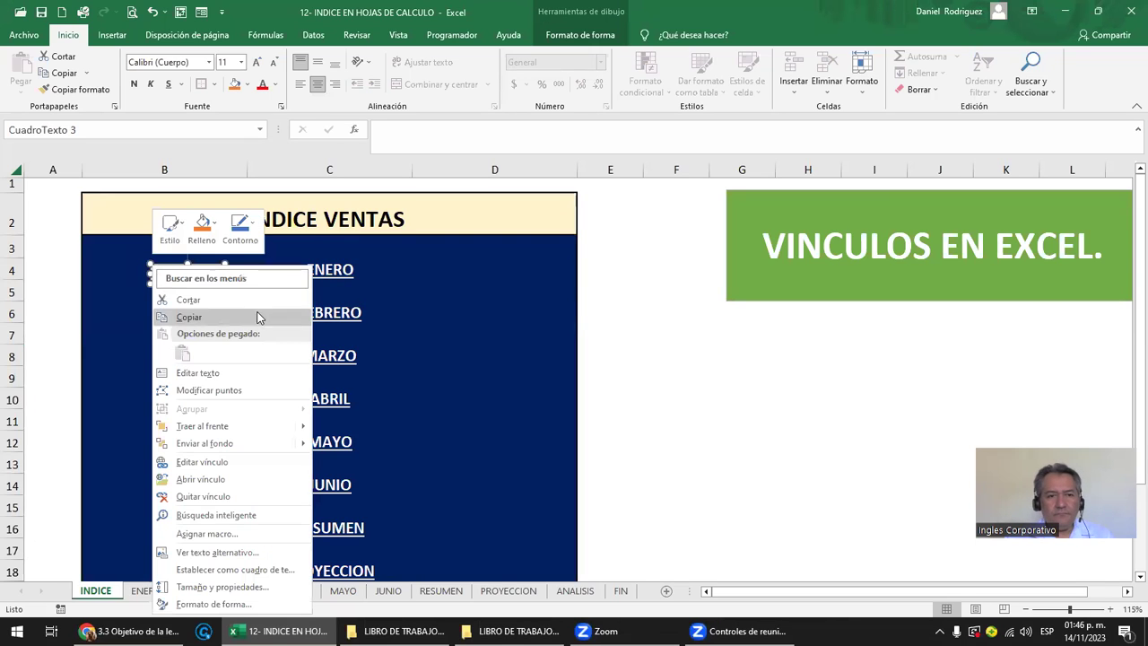
Step: Paste copies of the ENERO link box at F9, F11, F13 and F15
left_click(622, 374)
left_click(665, 374)
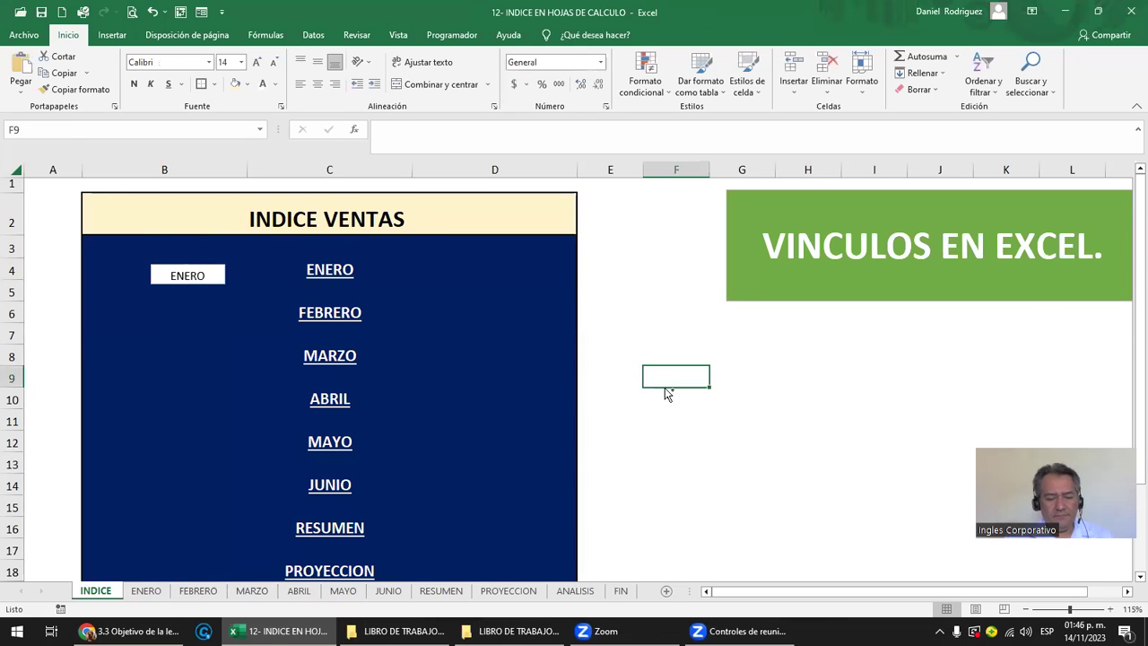
key("ctrl+v")
key("ctrl")
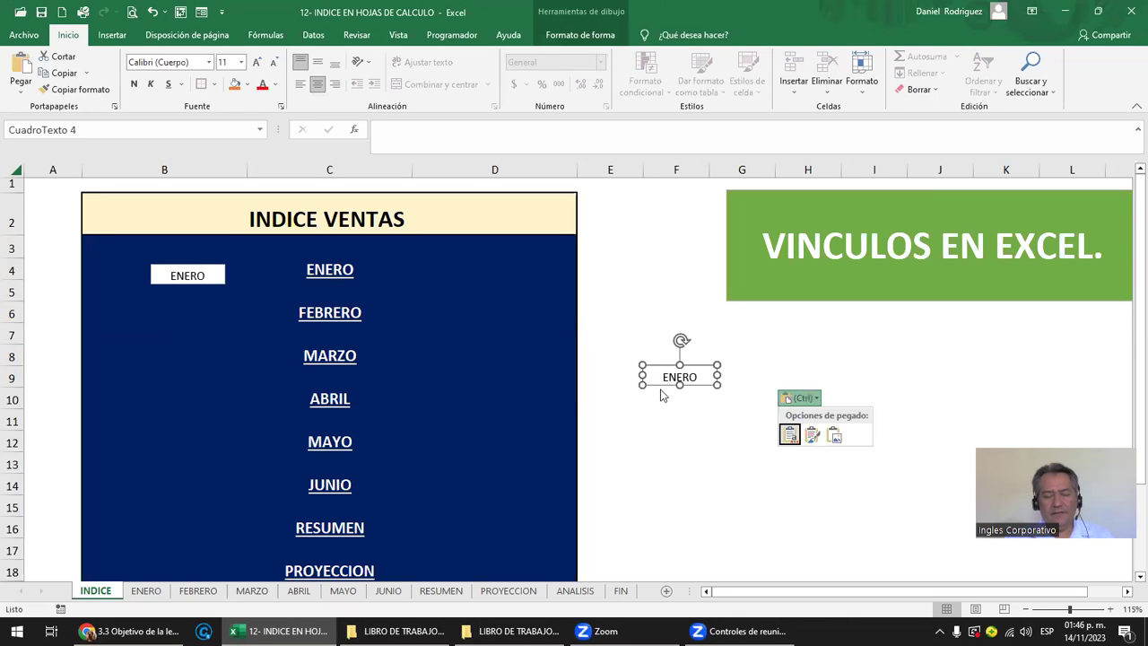
key("Escape")
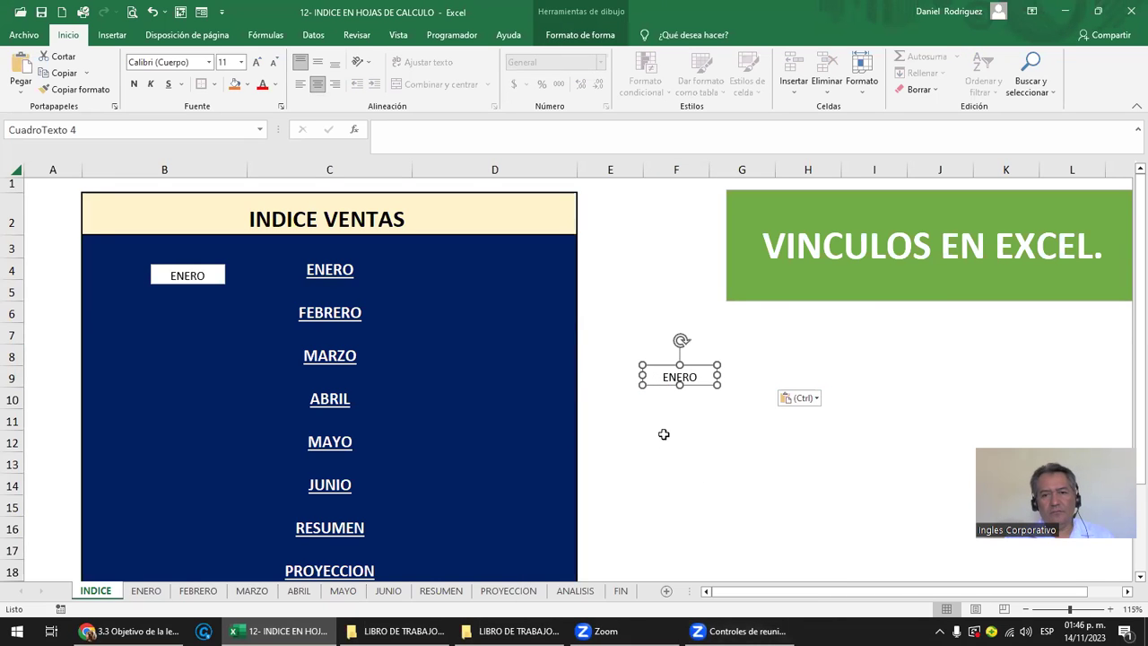
left_click(679, 422)
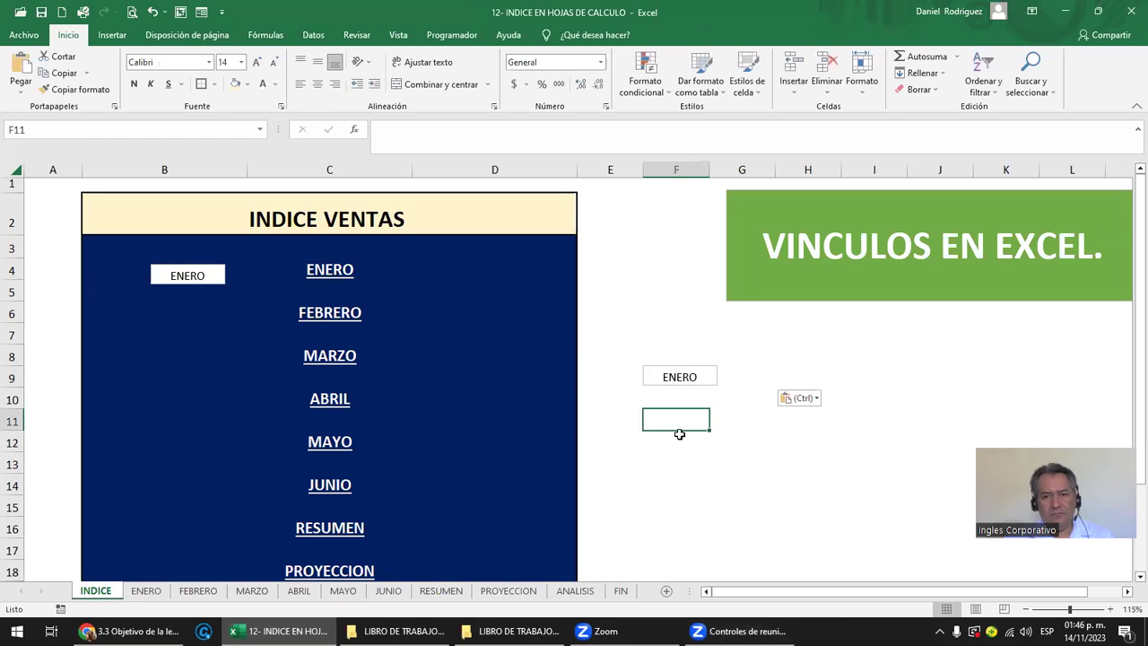
key("ctrl+v")
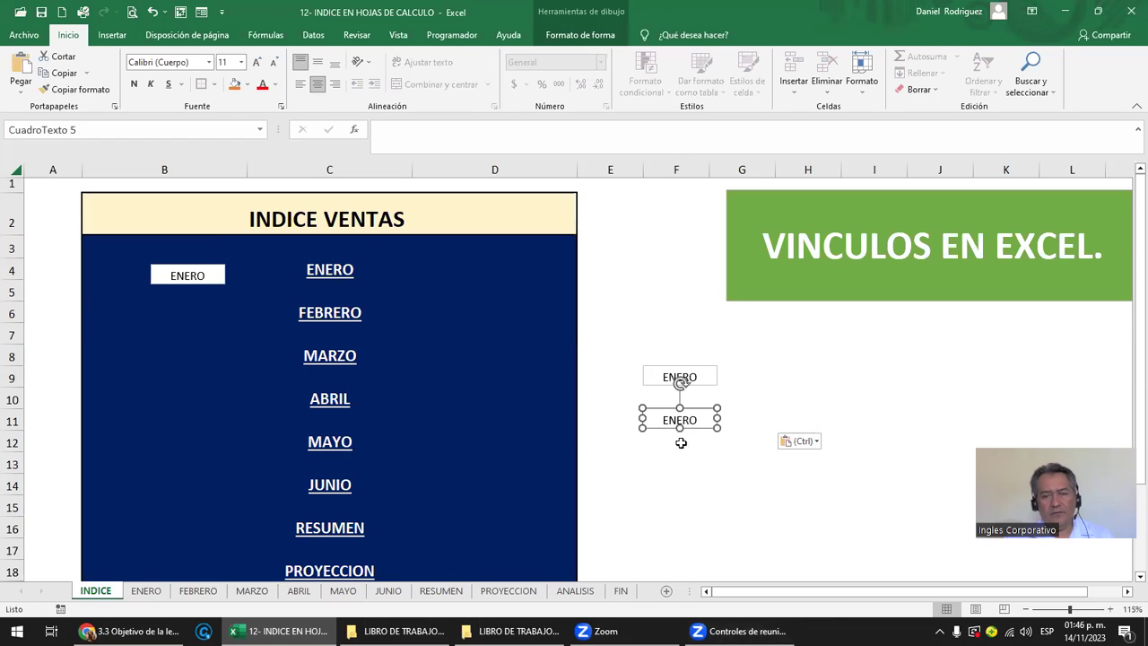
left_click(690, 461)
key("ctrl+v")
left_click(693, 500)
key("ctrl+v")
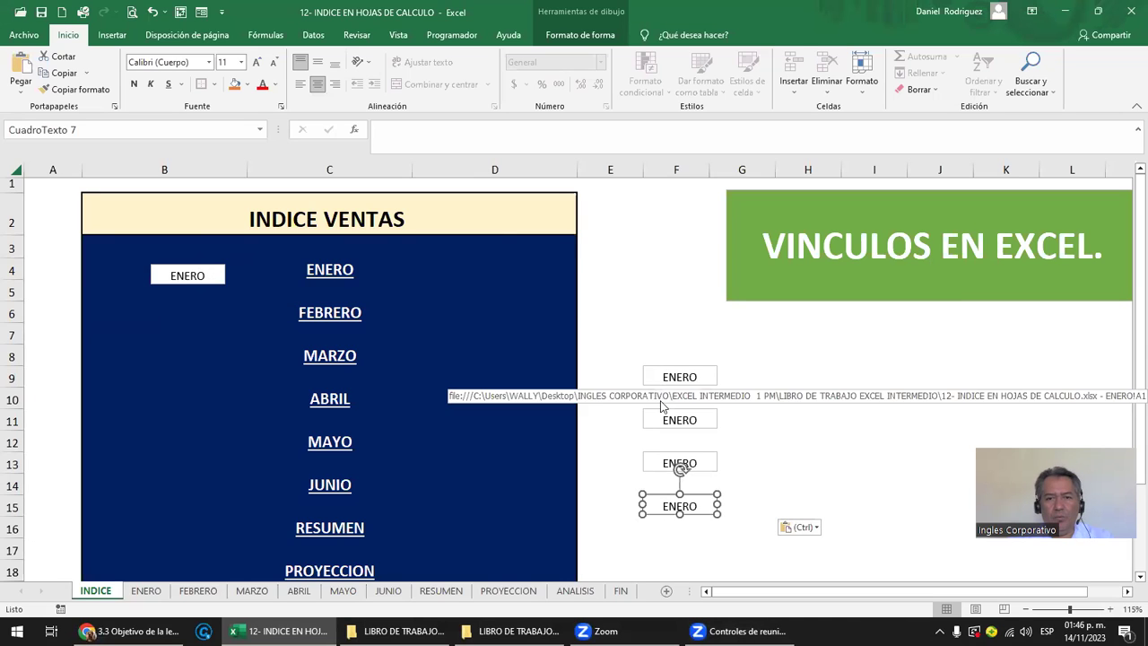
Step: Test that the F9 copy opens the ENERO sheet, then return to INDICE
left_click(803, 441)
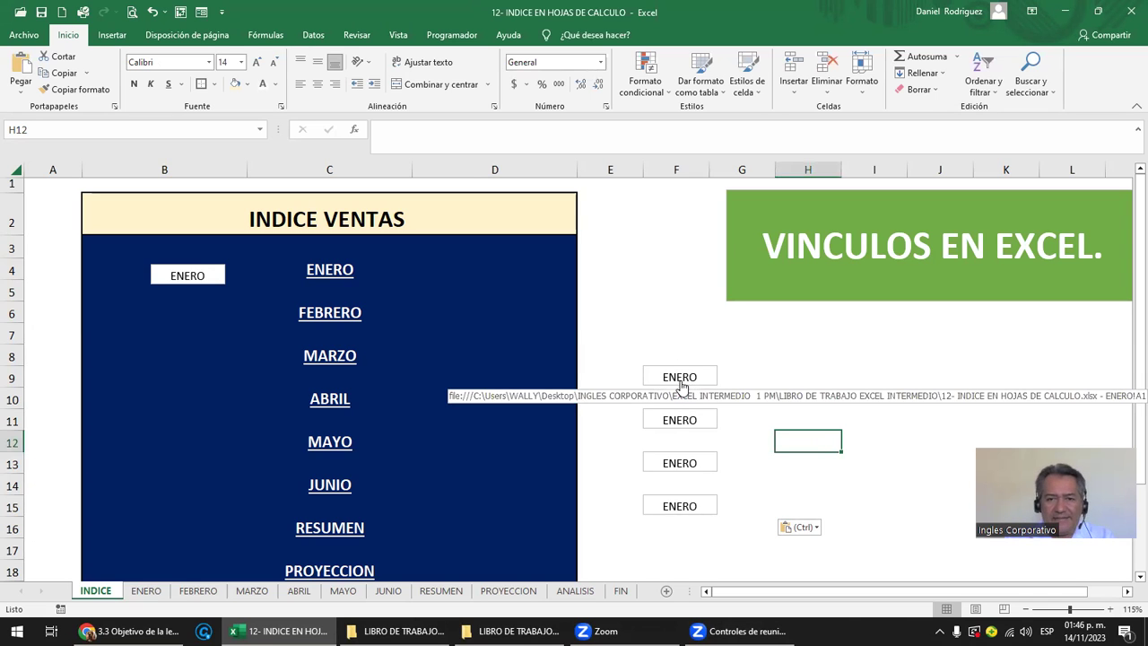
left_click(679, 382)
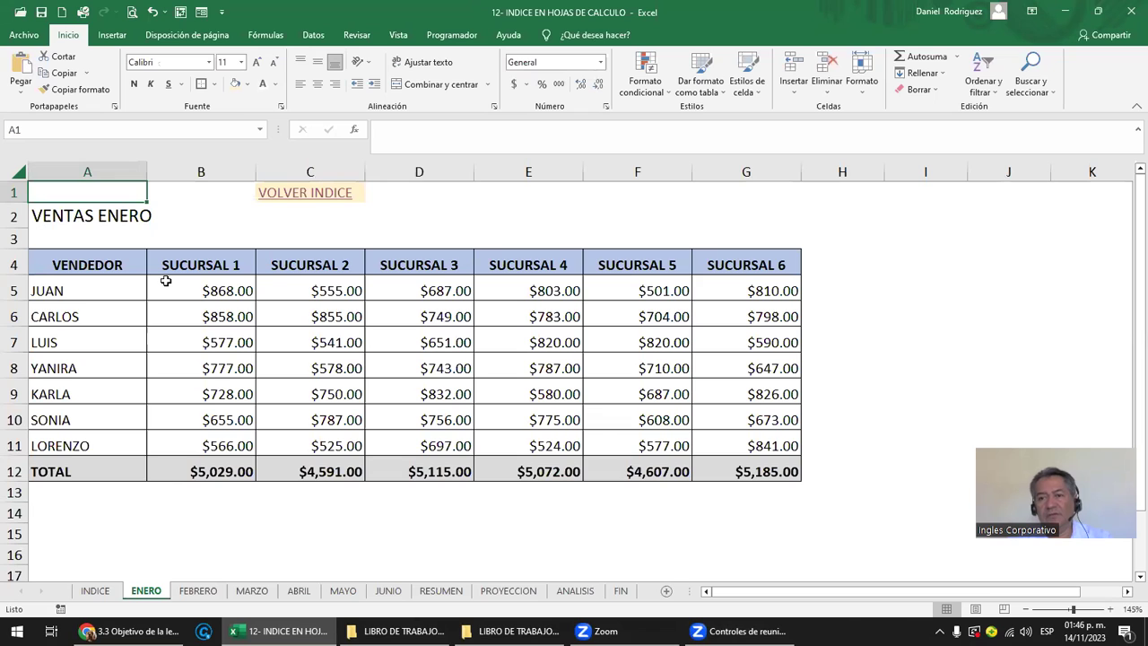
left_click(318, 193)
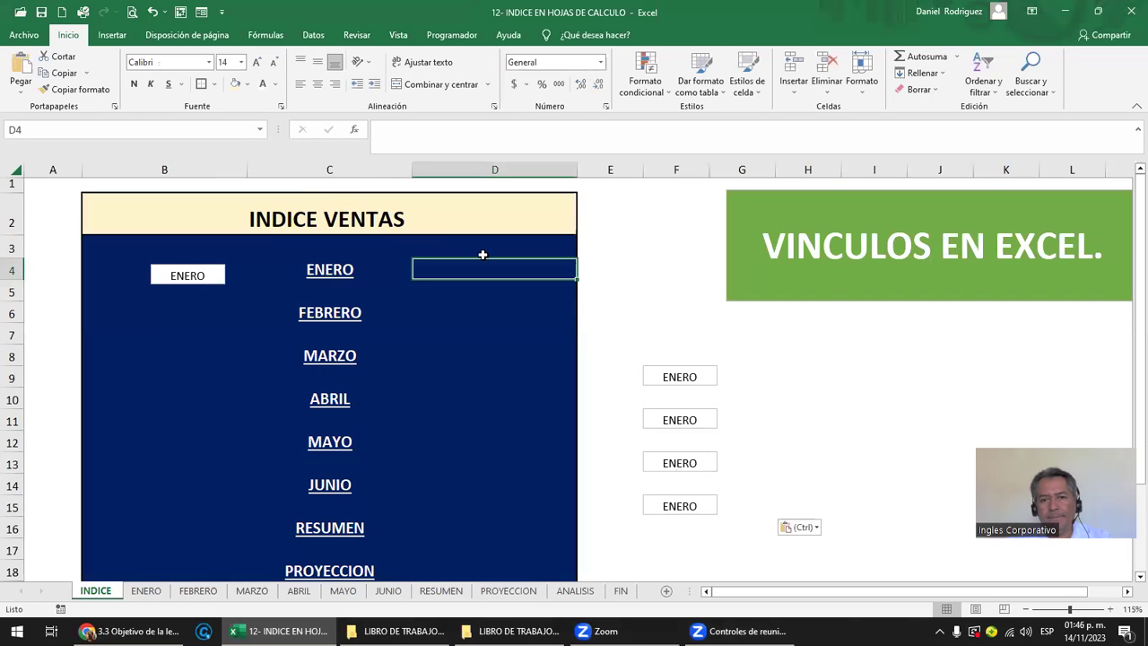
Step: Re-point the F9 box's hyperlink to the FEBRERO sheet with Editar vínculo
right_click(651, 381)
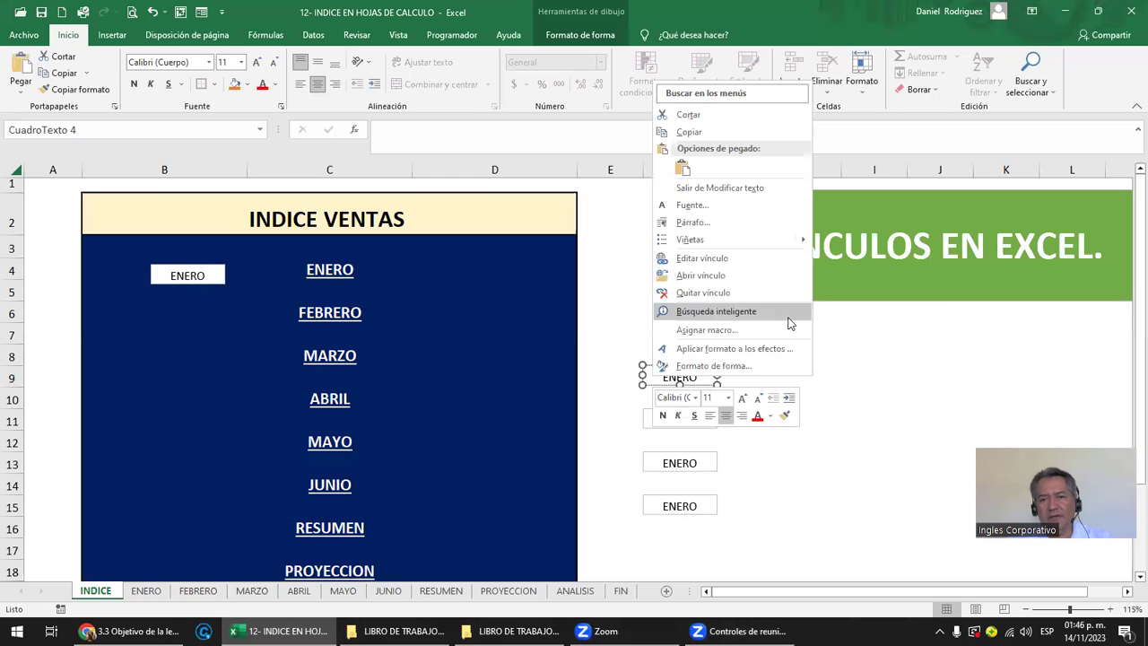
left_click(739, 258)
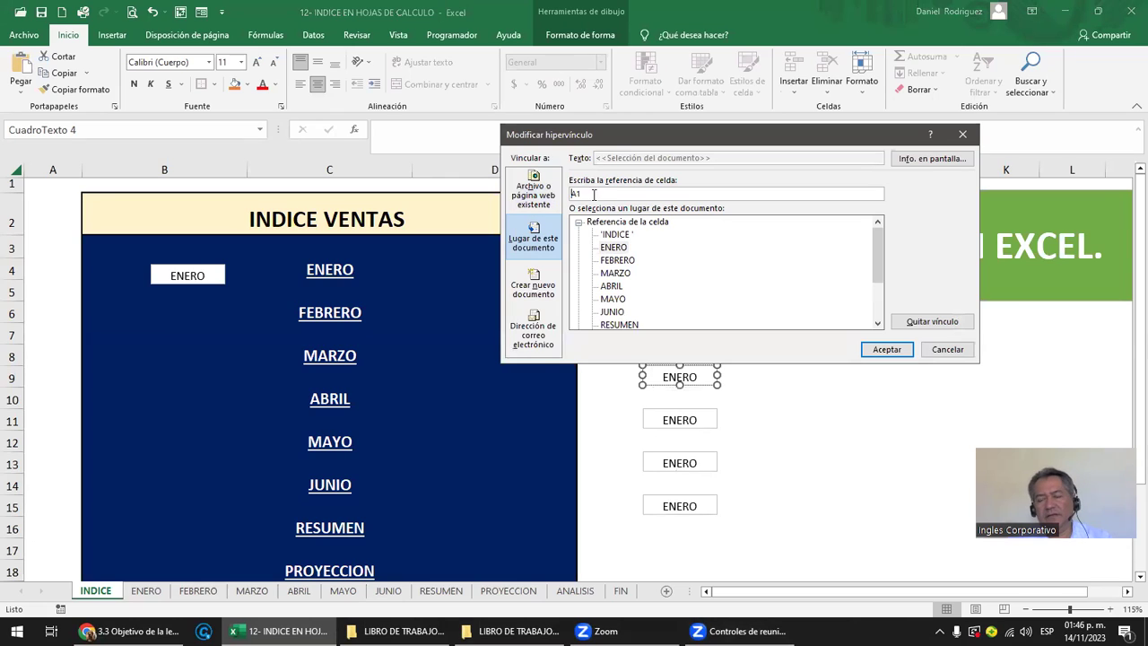
left_click(618, 261)
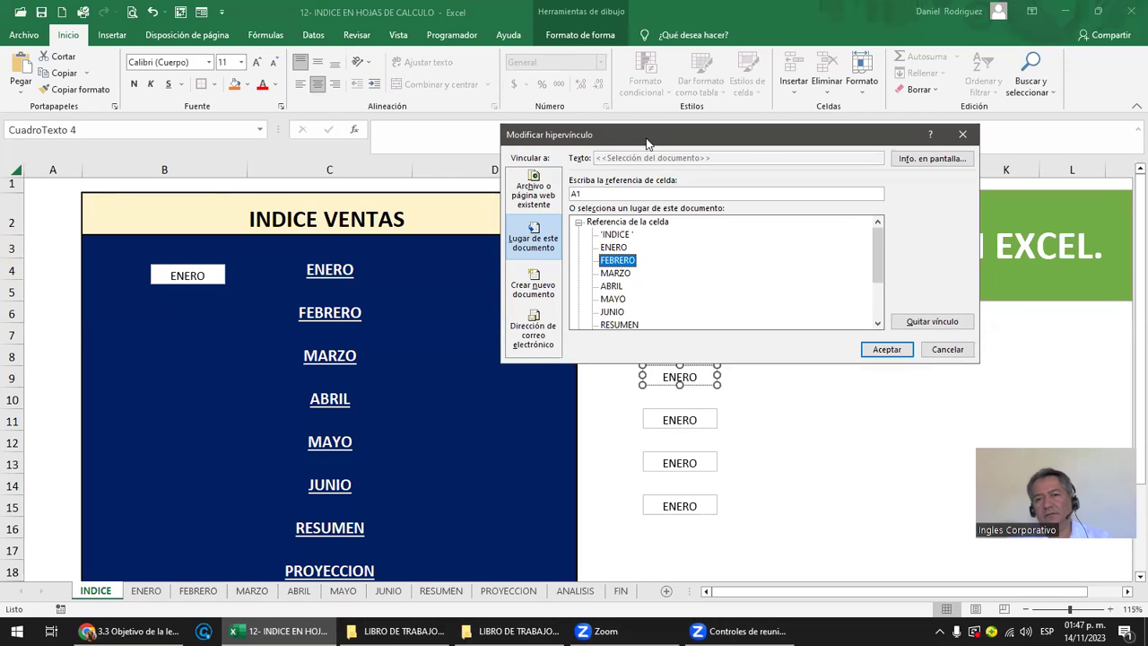
left_click_drag(647, 143, 645, 102)
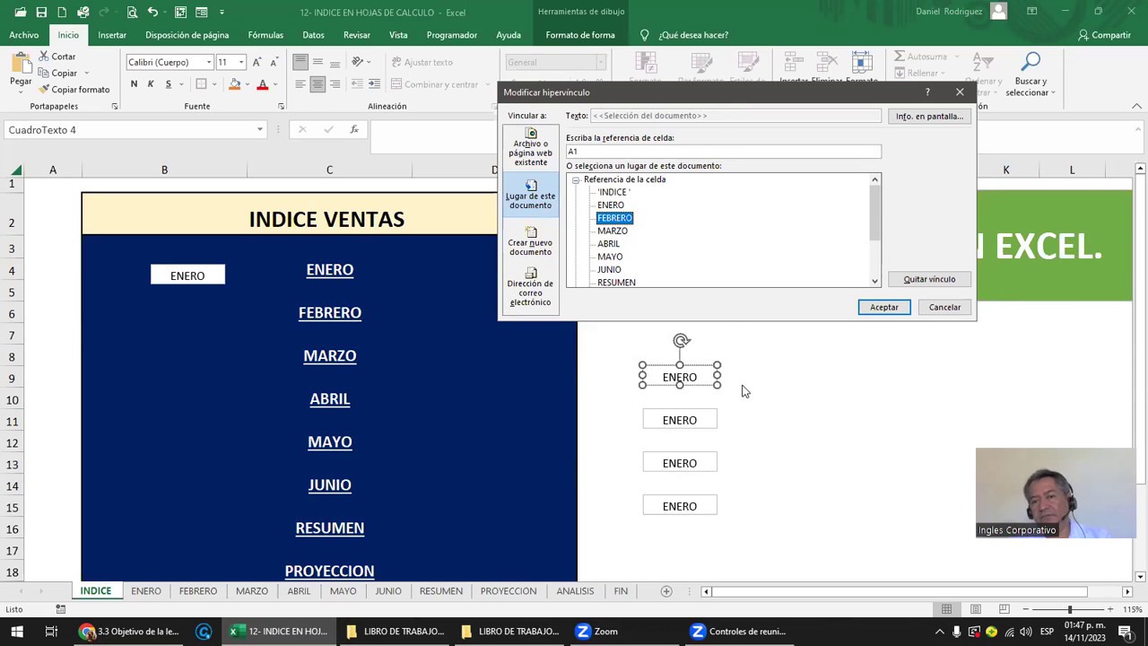
left_click(883, 307)
Step: Test that the F9 box opens FEBRERO and return to INDICE
left_click(794, 425)
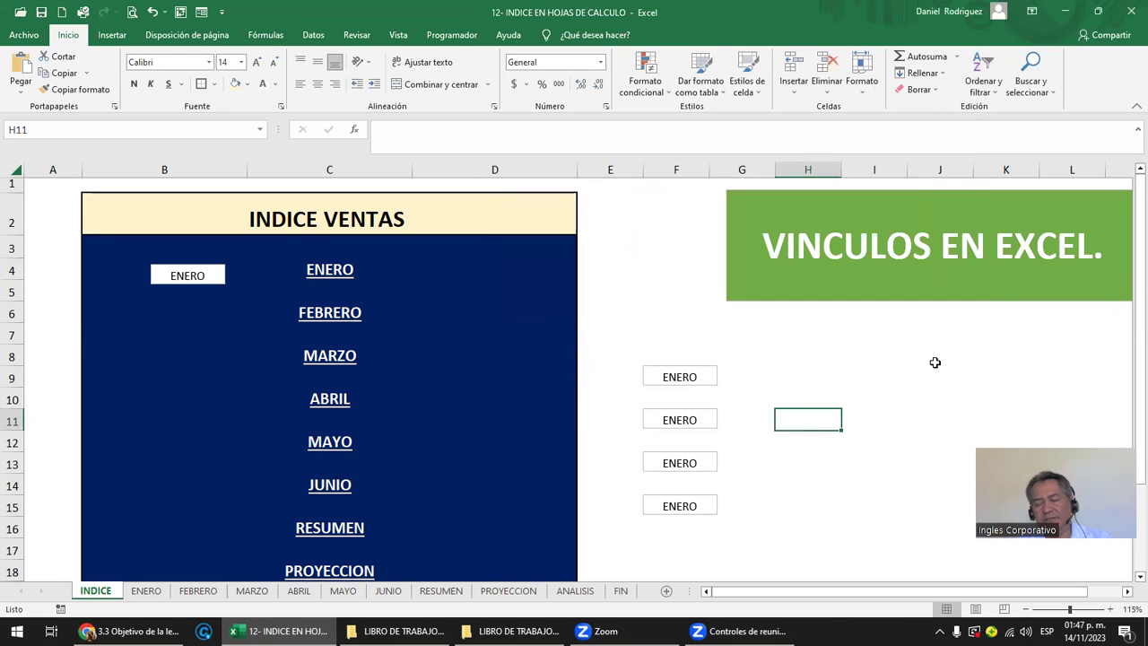
mouse_move(693, 371)
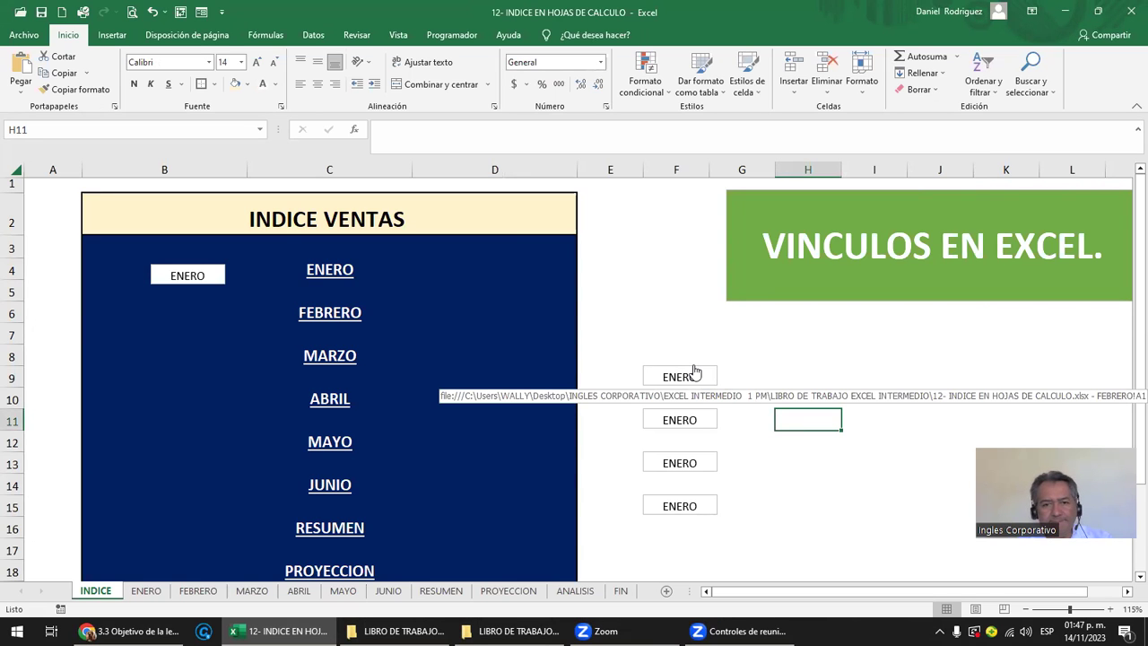
left_click(693, 372)
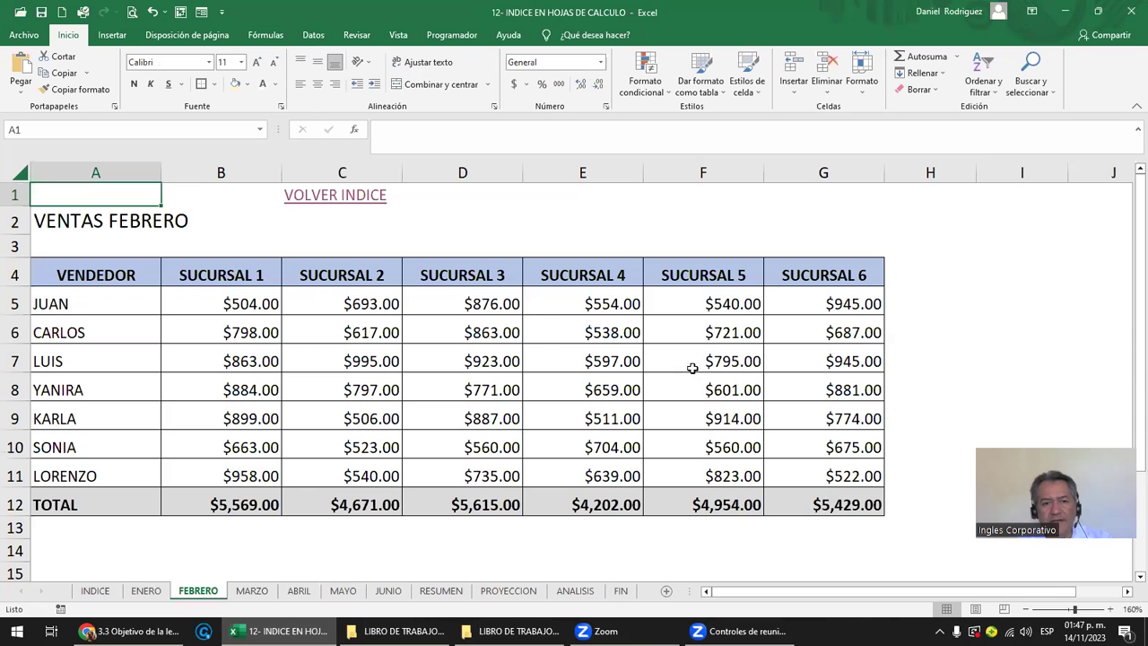
left_click(346, 198)
left_click(668, 373)
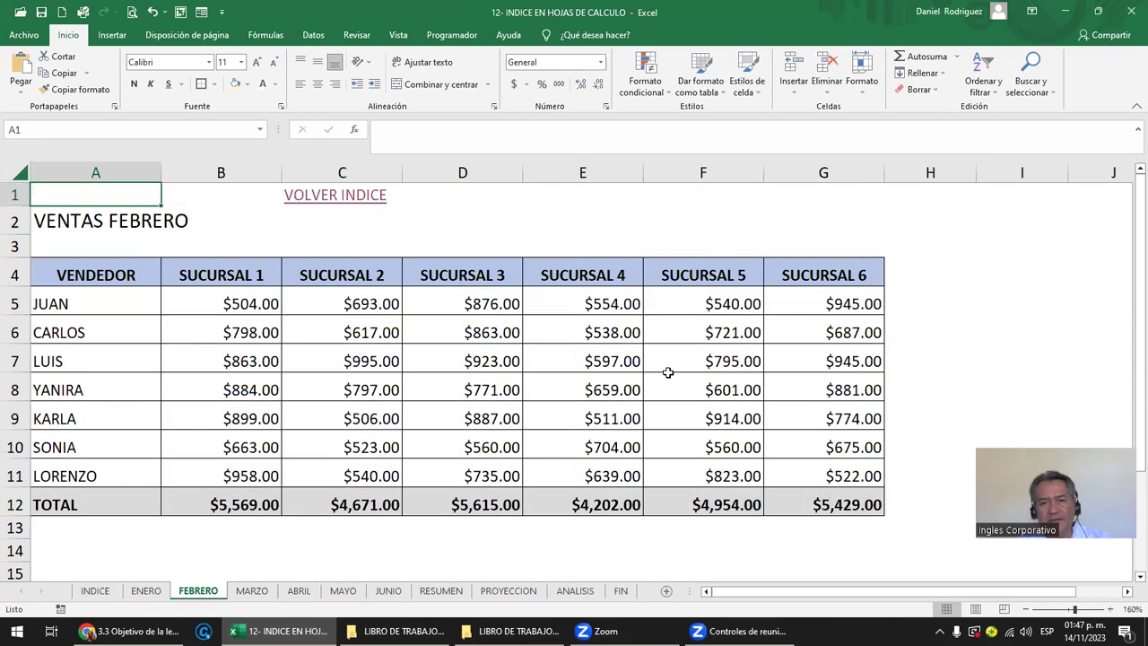
left_click(376, 198)
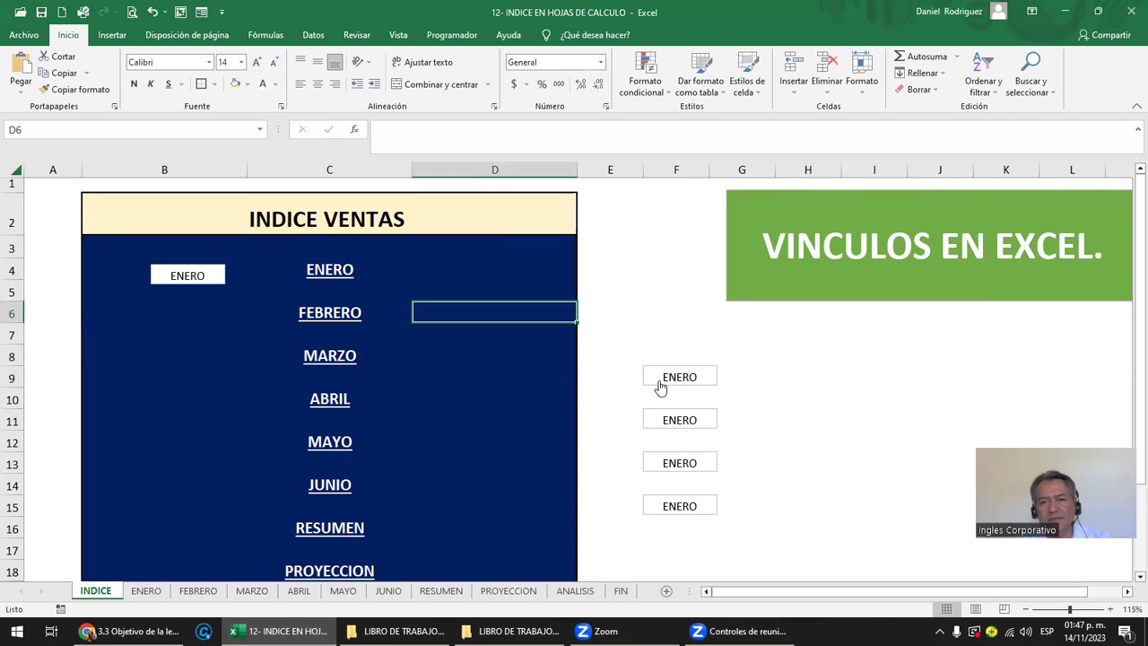
Step: Relabel the F9 box as FEBRERO, removing the leftover ENERO text, and test its link
right_click(660, 384)
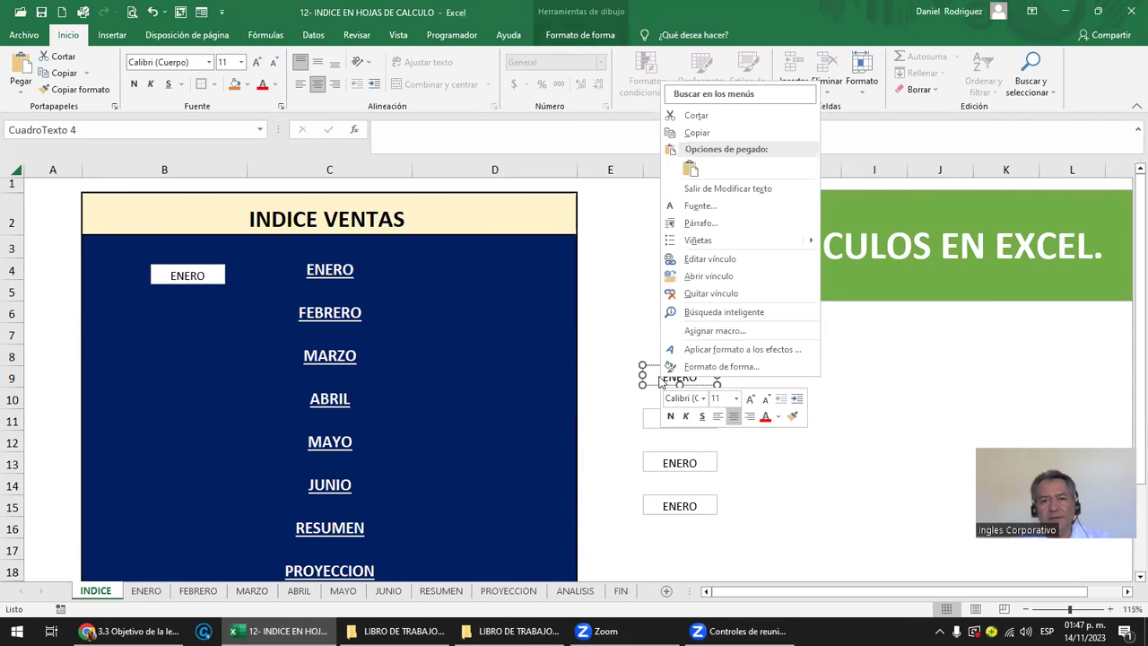
left_click(660, 381)
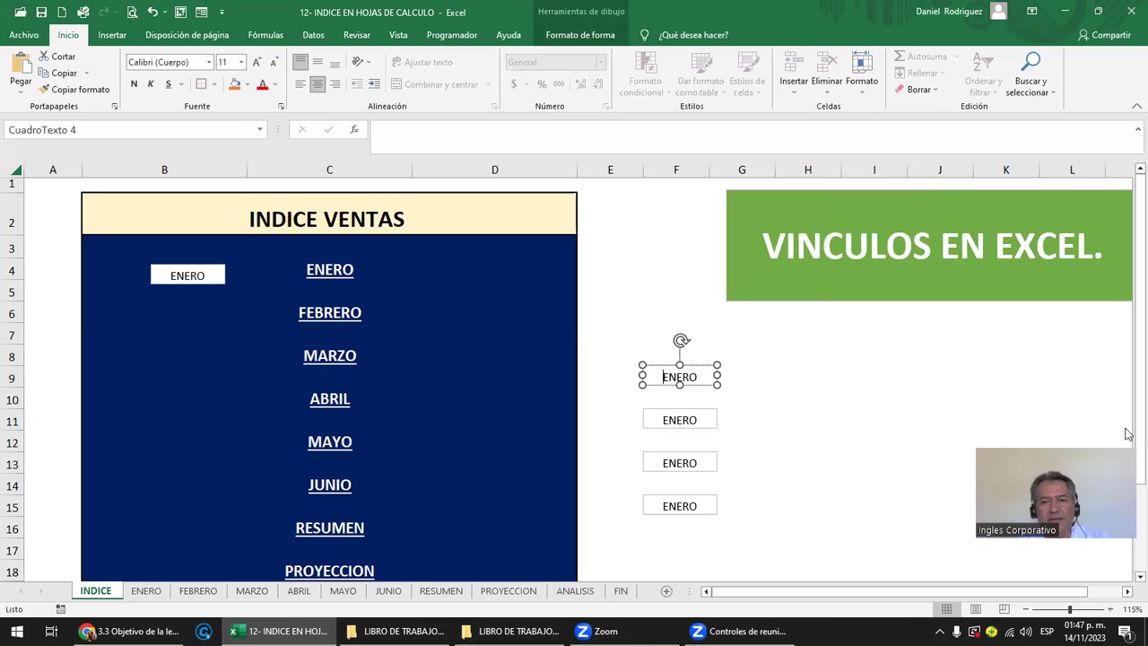
type("FEBRERO")
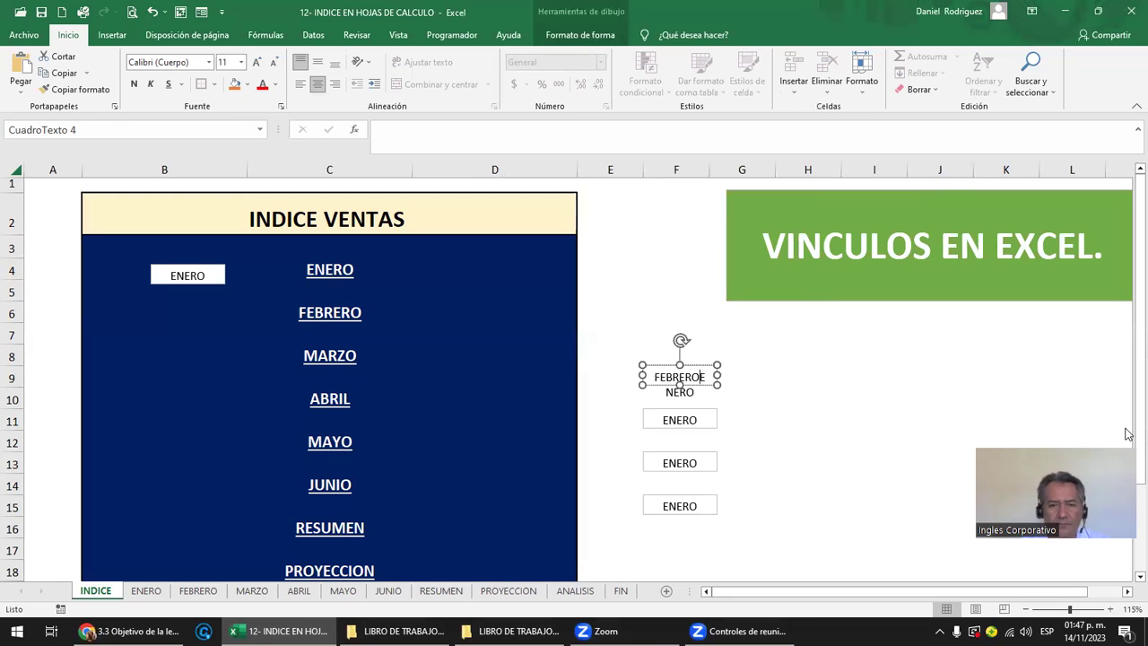
key("Delete")
key("Delete")
key("Delete")
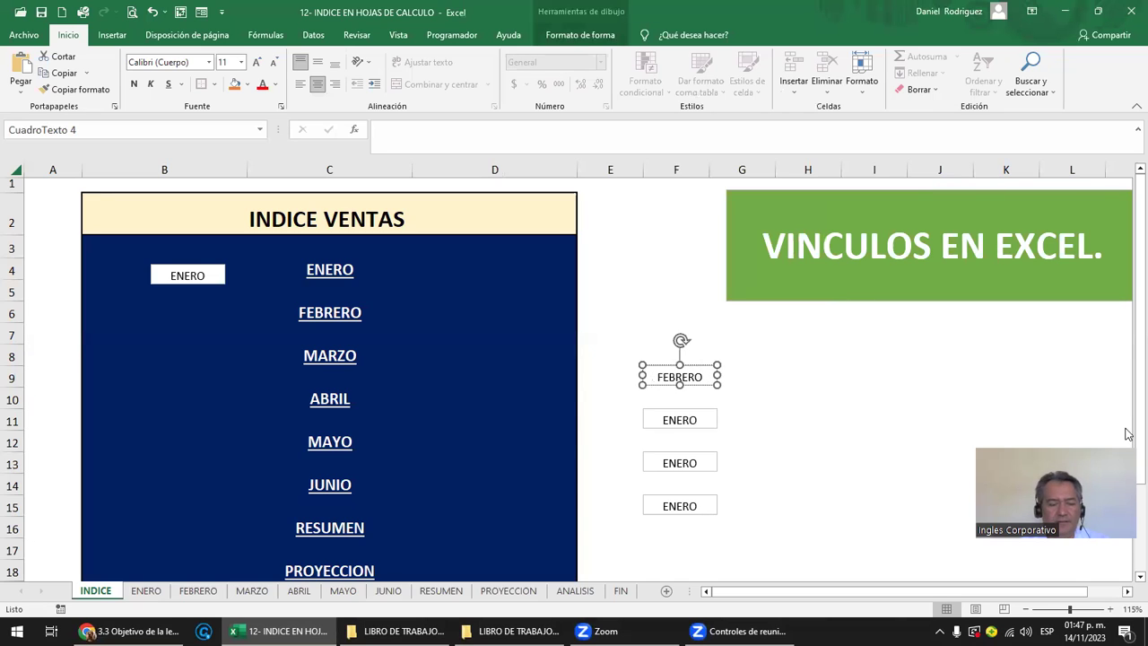
key("Escape")
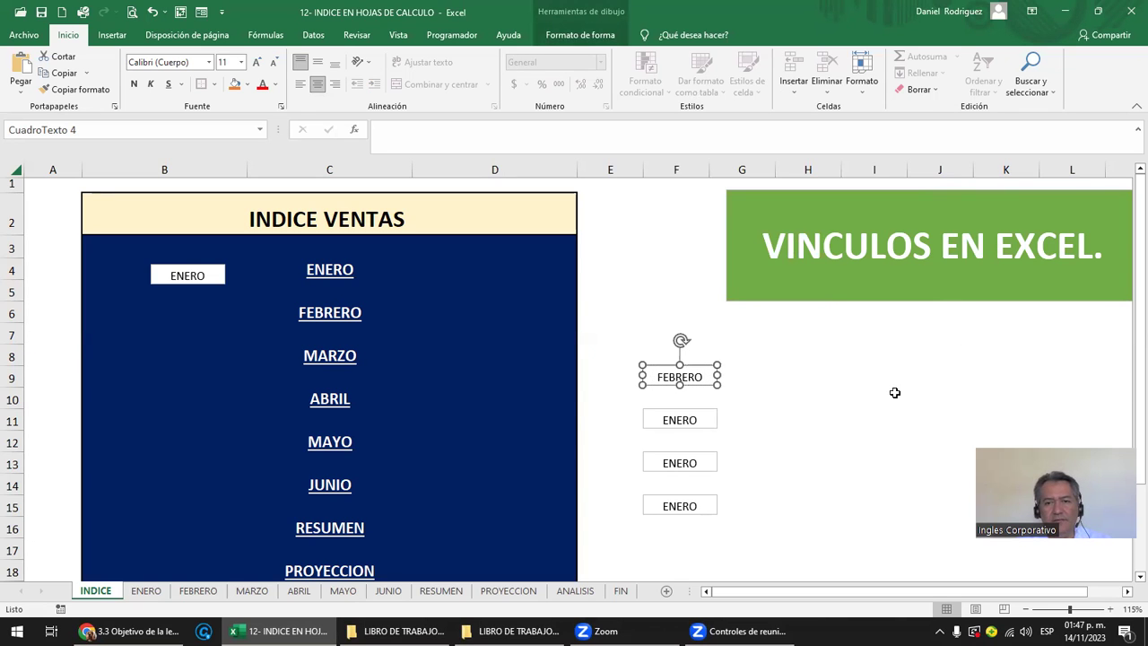
key("Escape")
left_click(706, 374)
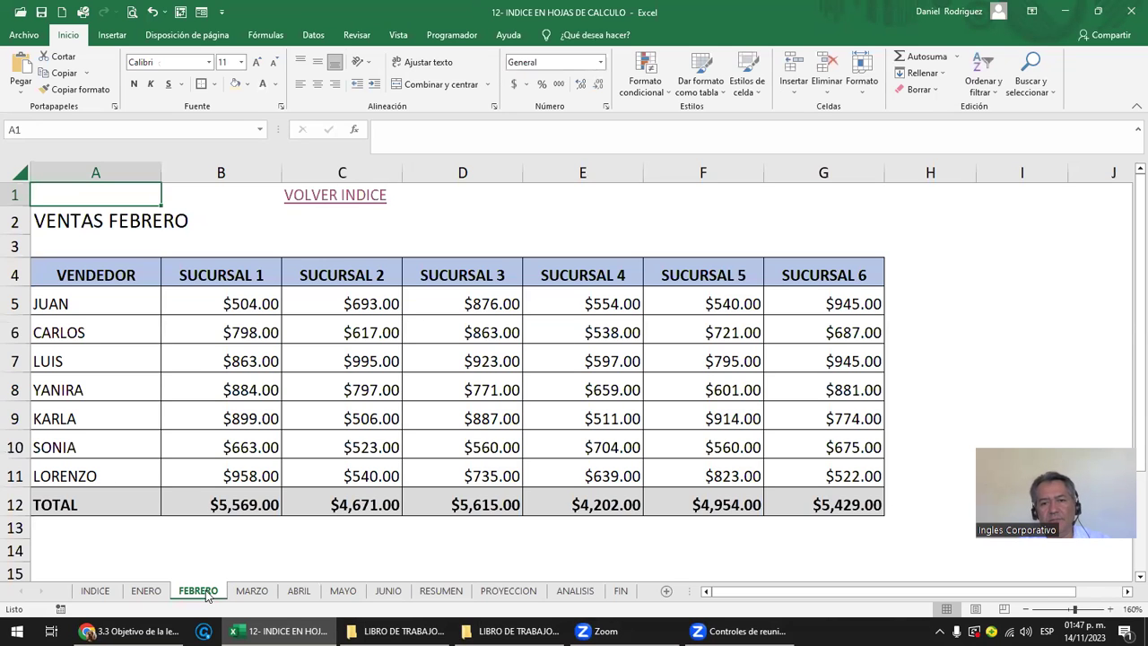
left_click(97, 590)
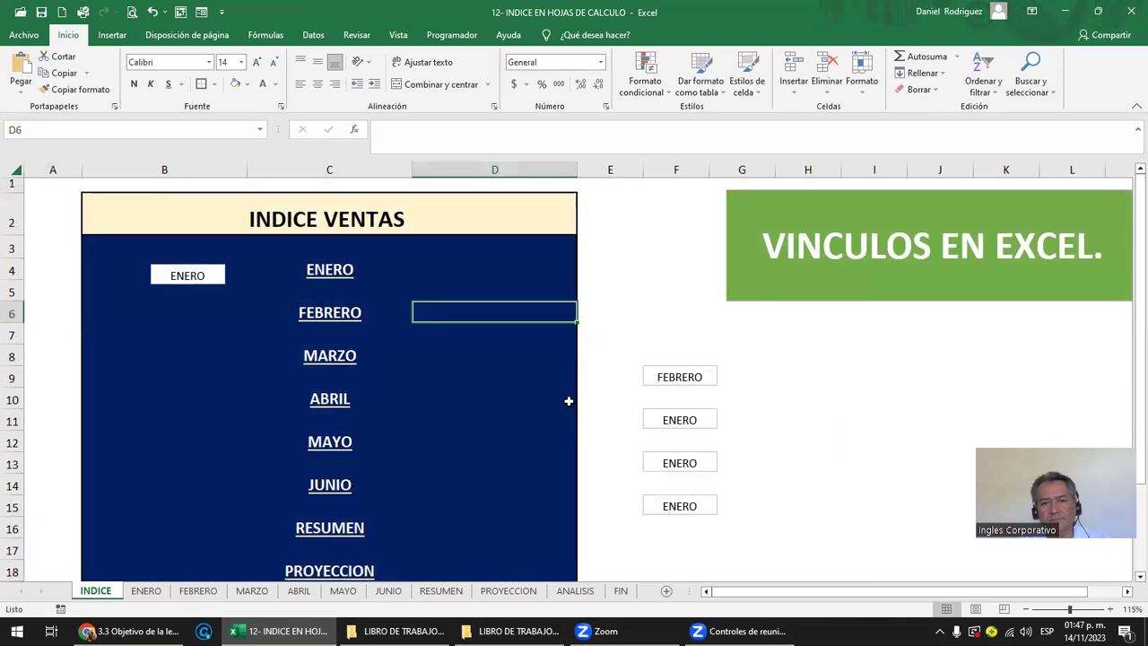
Step: Move the FEBRERO box into the blue index panel just below ENERO
right_click(644, 372)
left_click(649, 372)
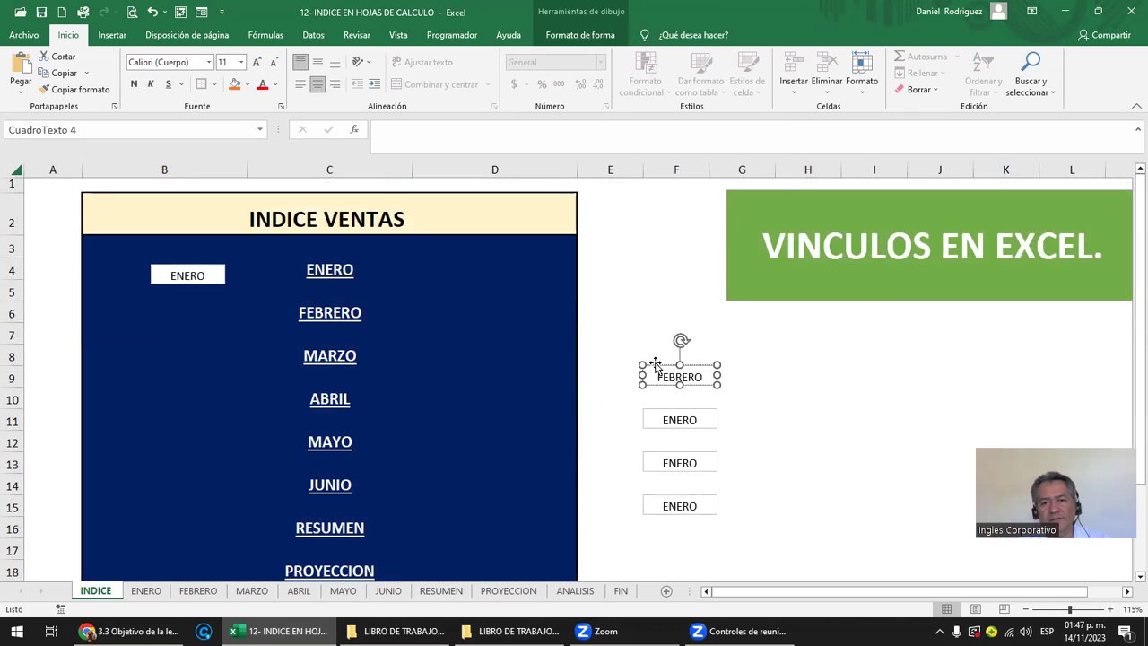
left_click_drag(655, 362, 164, 305)
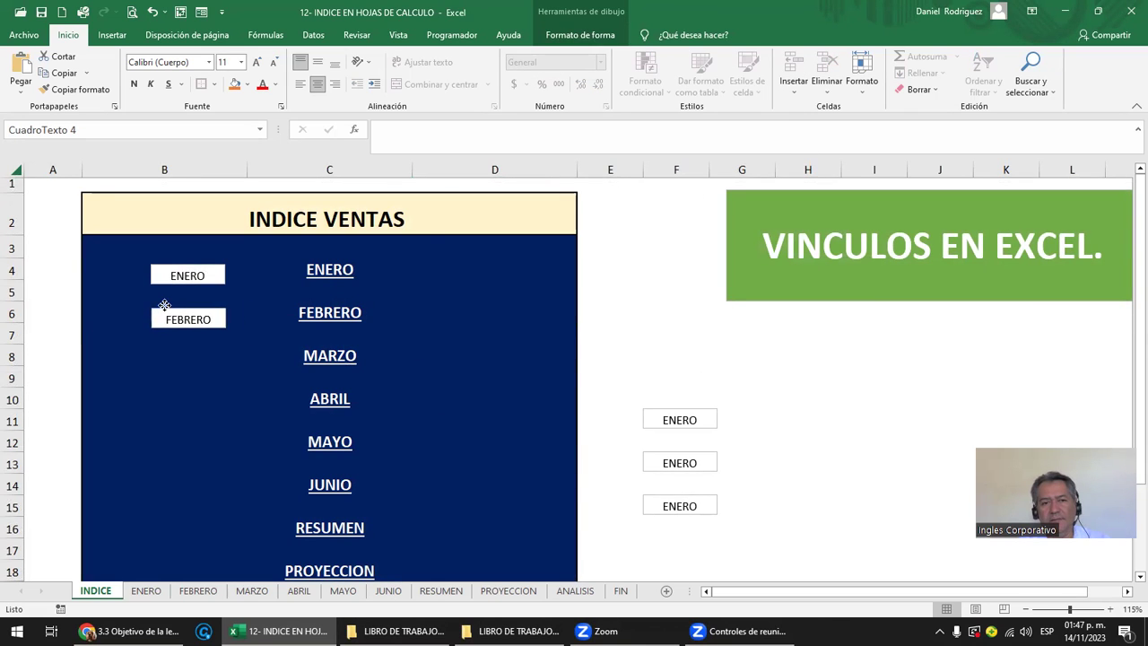
left_click(158, 306)
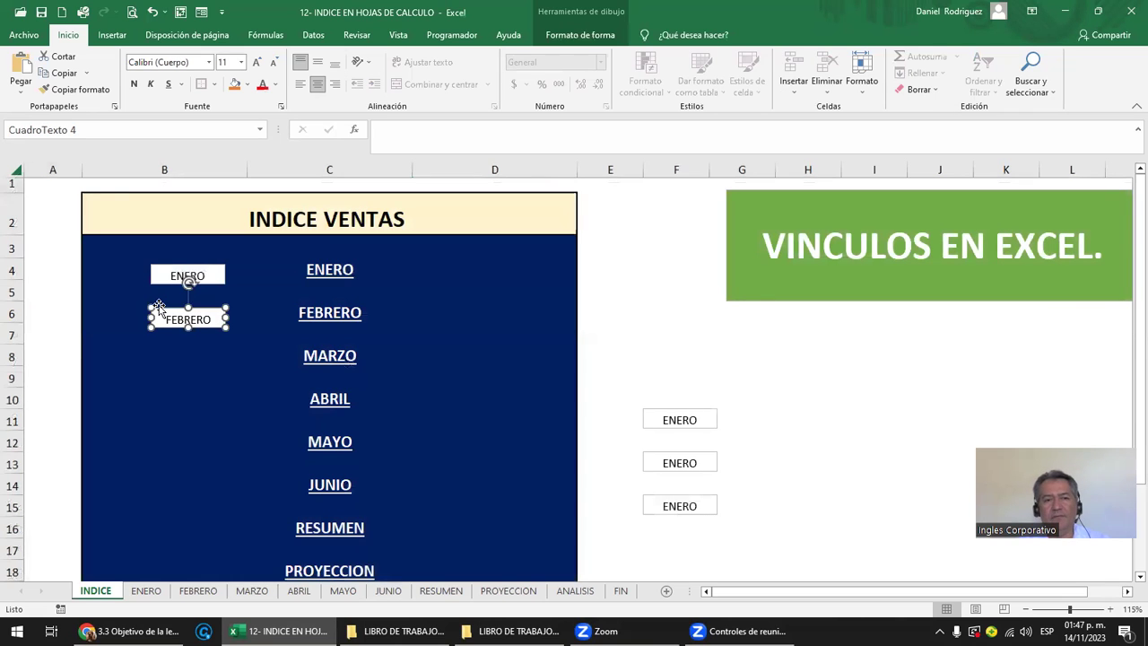
left_click(608, 284)
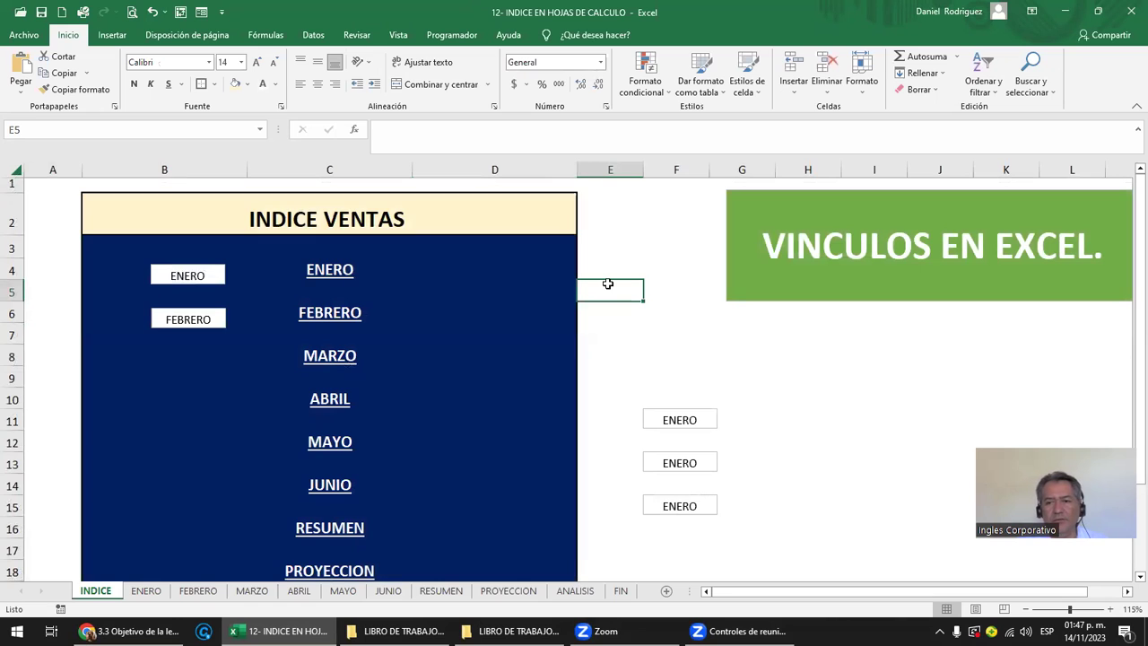
scroll(625, 302, "down", 1)
scroll(628, 304, "down", 1)
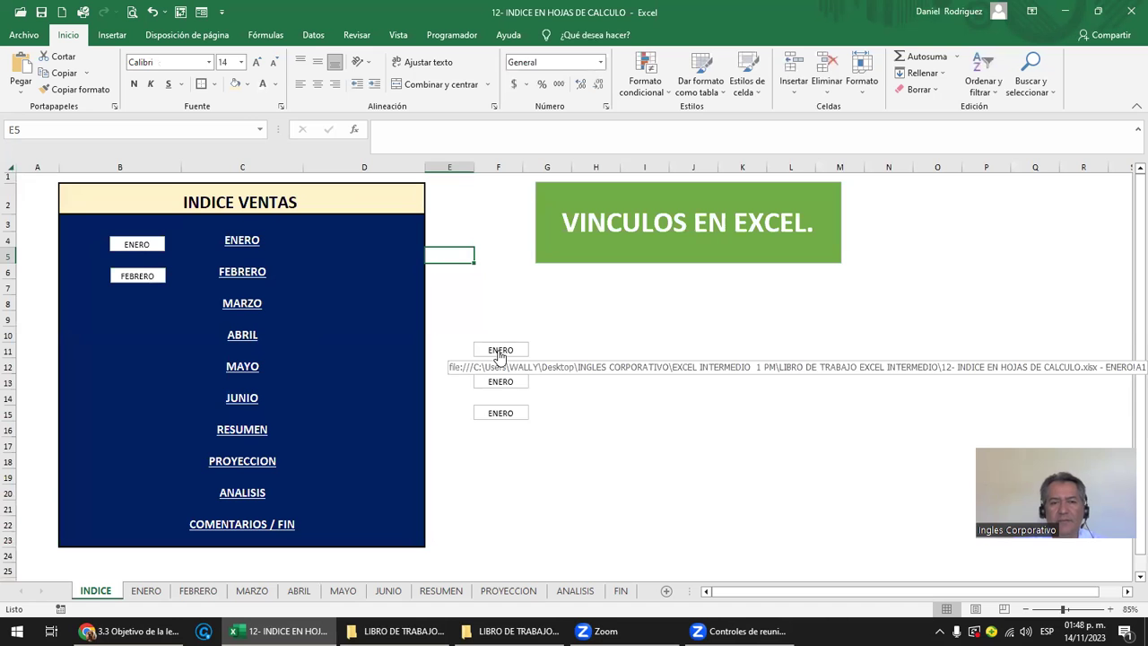
left_click(140, 244)
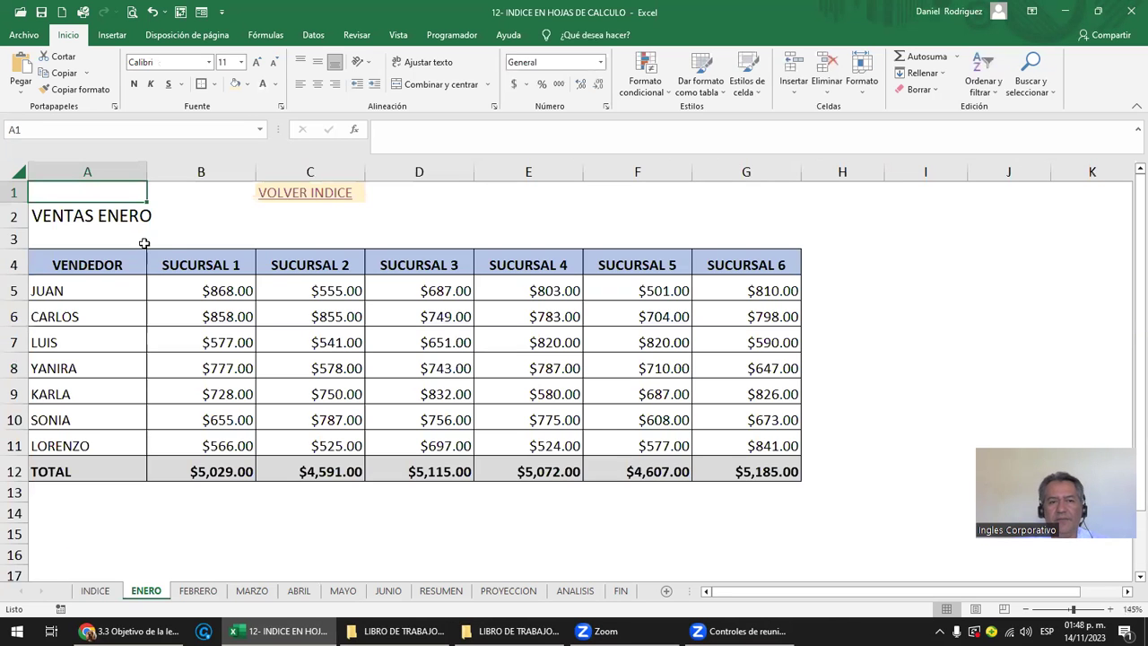
left_click(303, 192)
left_click(244, 249)
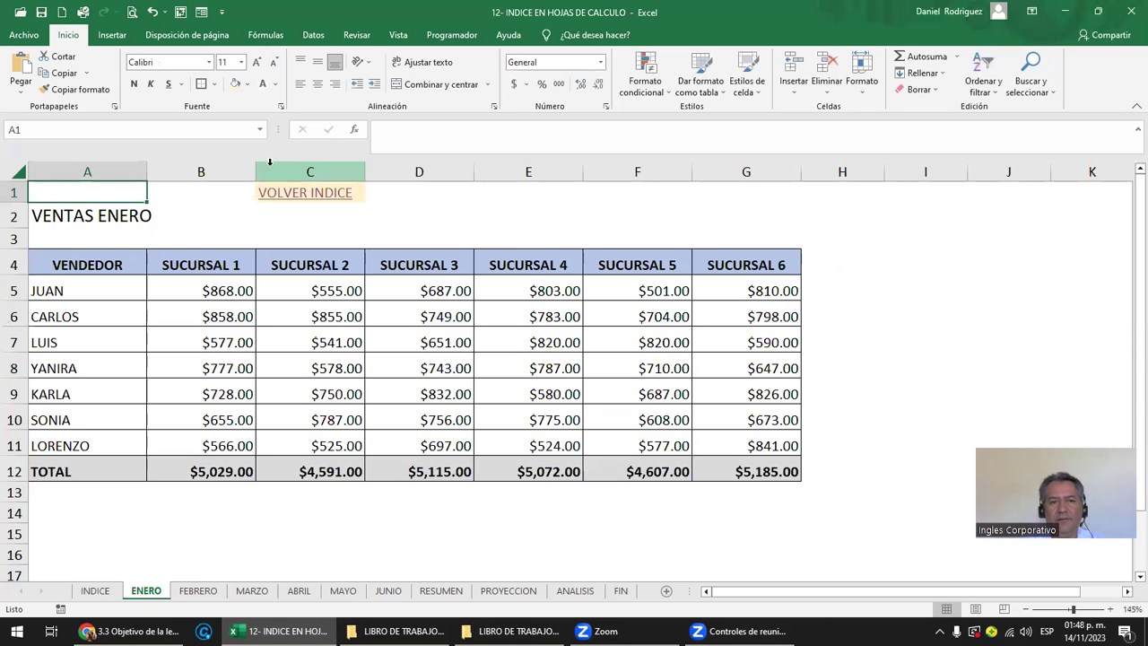
left_click(304, 192)
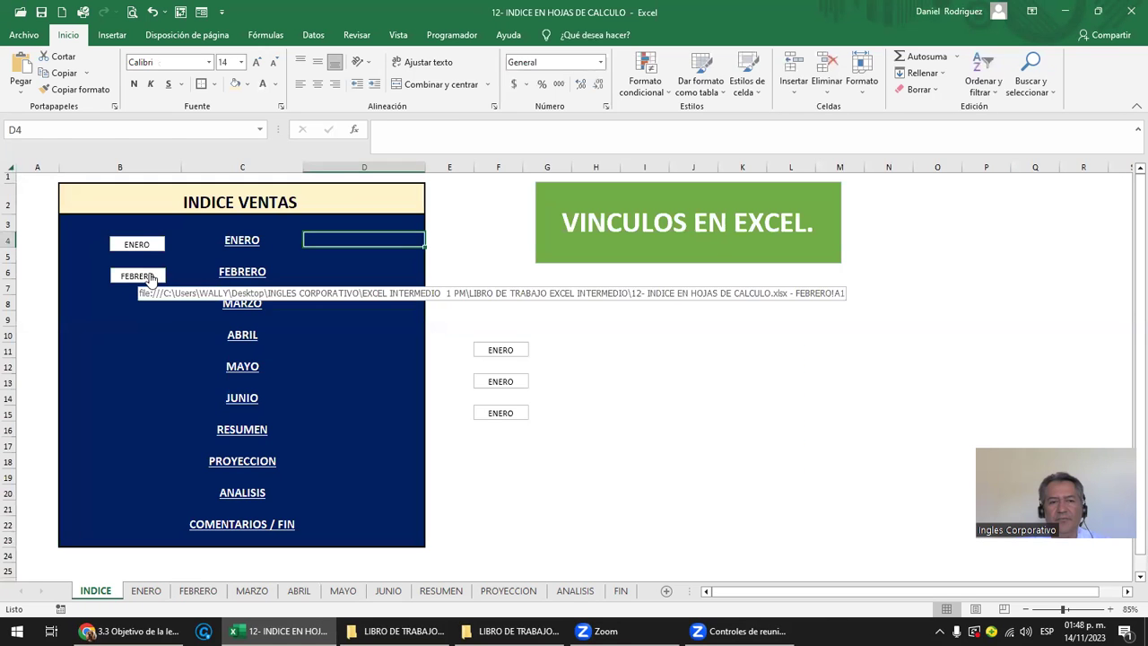
left_click(150, 279)
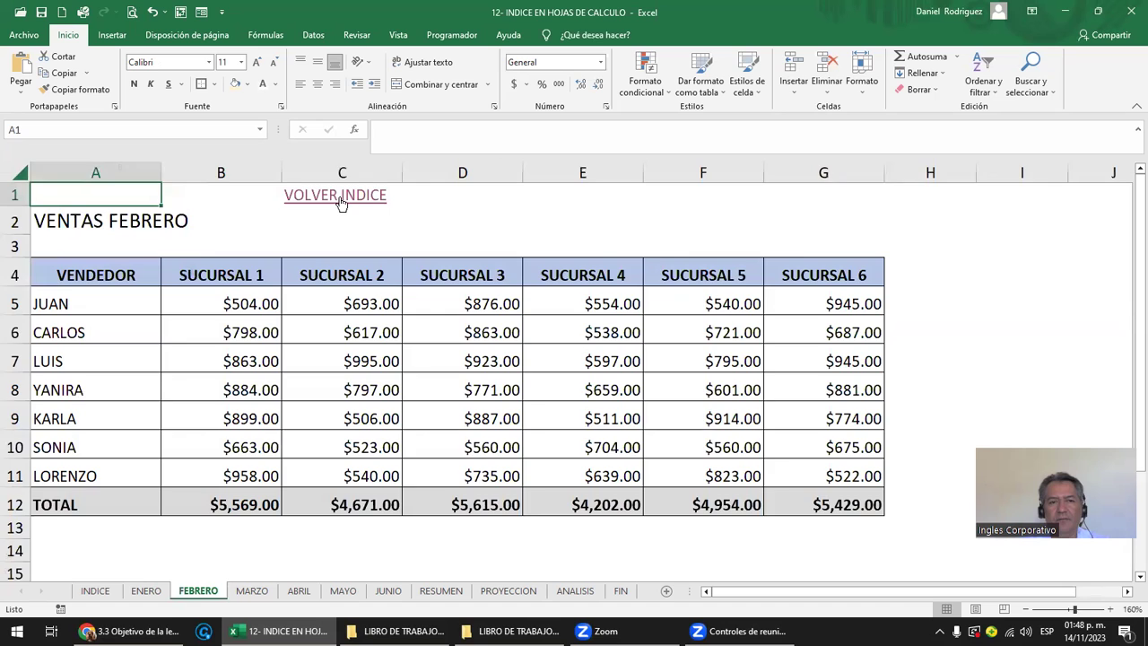
left_click(339, 197)
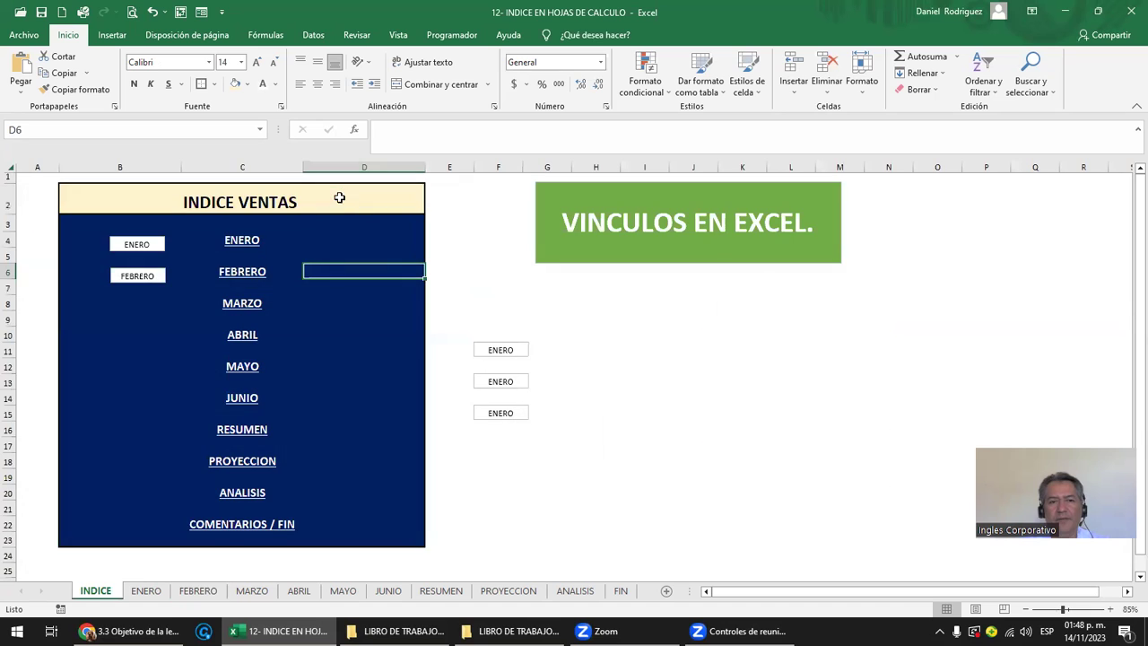
left_click(239, 279)
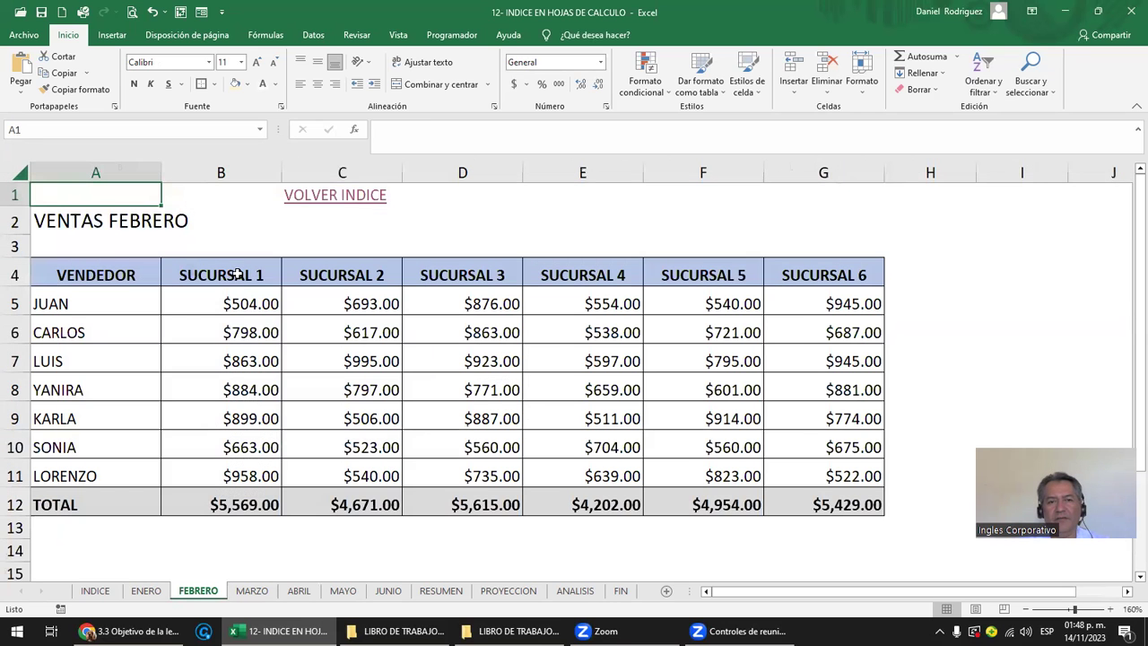
left_click(343, 201)
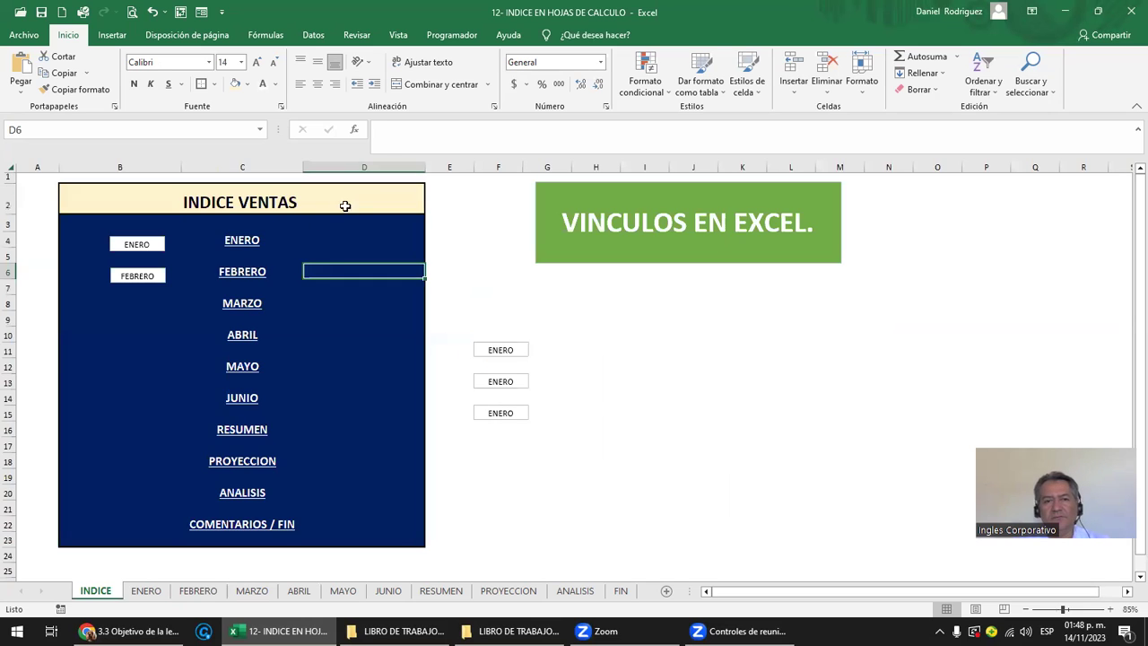
Step: Relabel another ENERO copy as MARZO and test where it links
right_click(496, 355)
key("Escape")
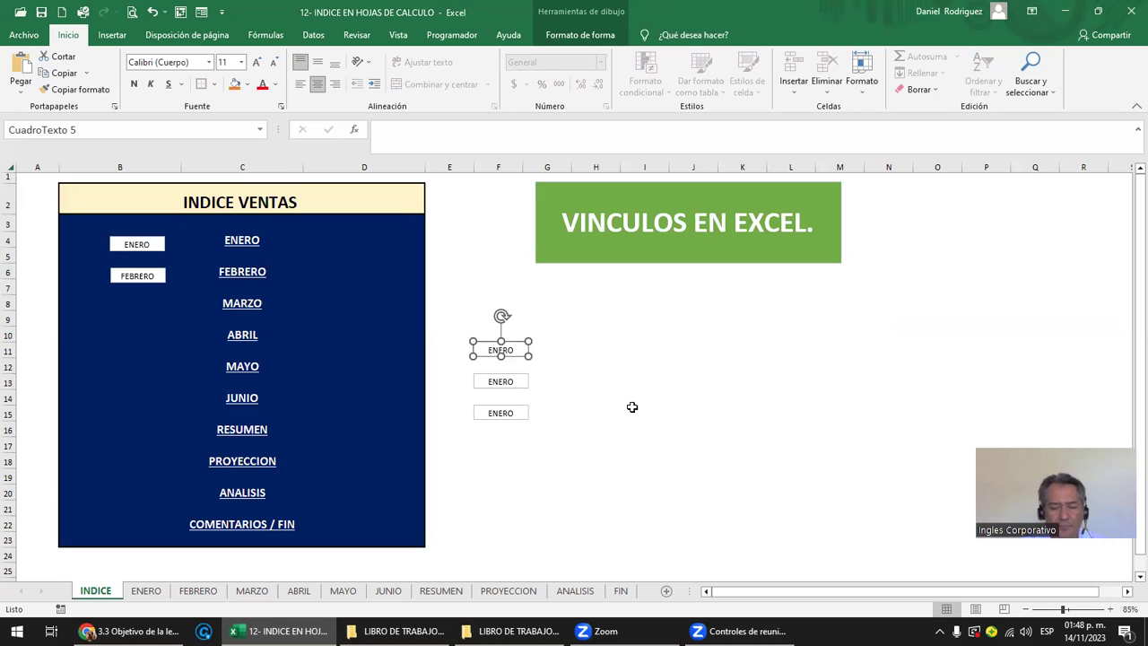
type("MARZO")
key("Delete")
key("Delete")
key("Delete")
key("Delete")
key("Delete")
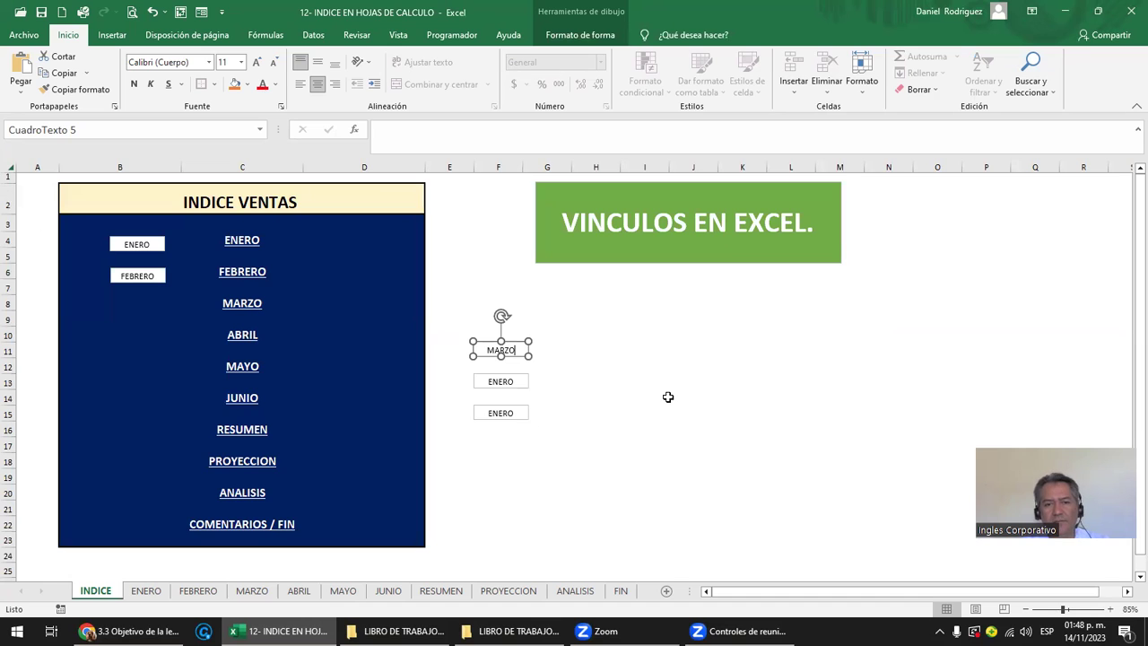
left_click(701, 330)
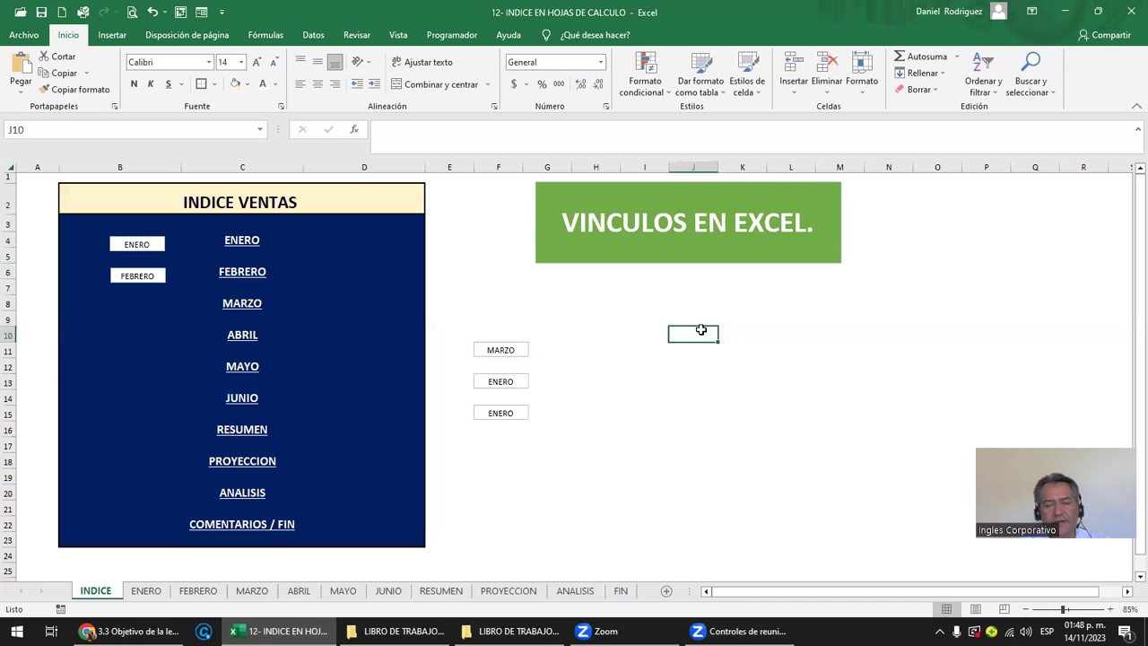
left_click(498, 350)
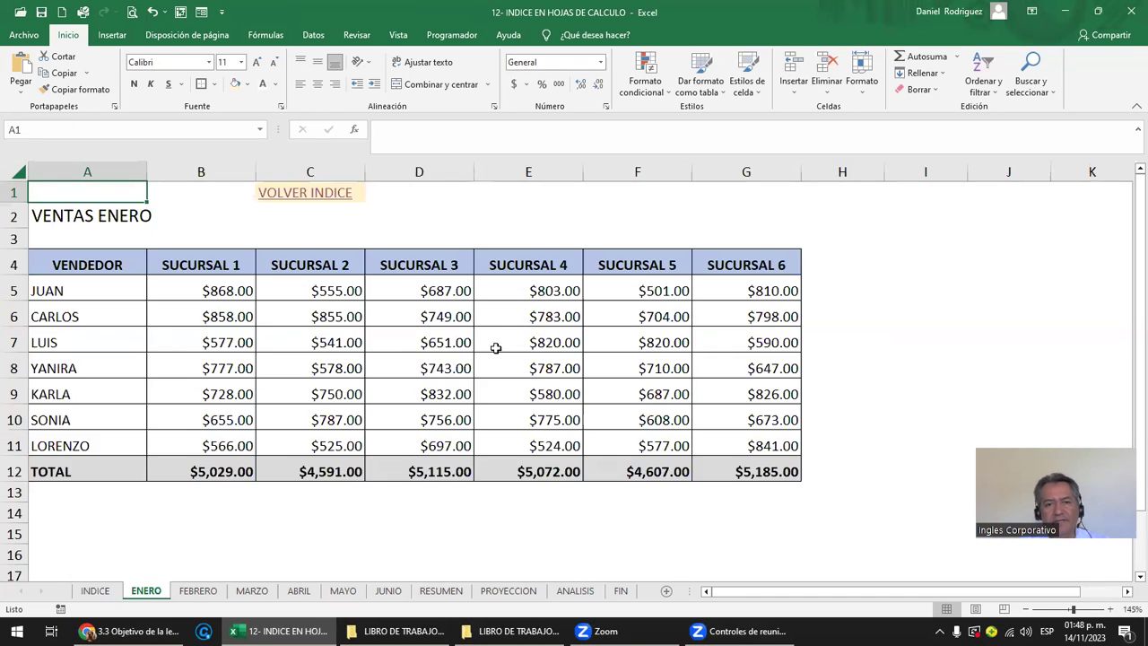
left_click(331, 197)
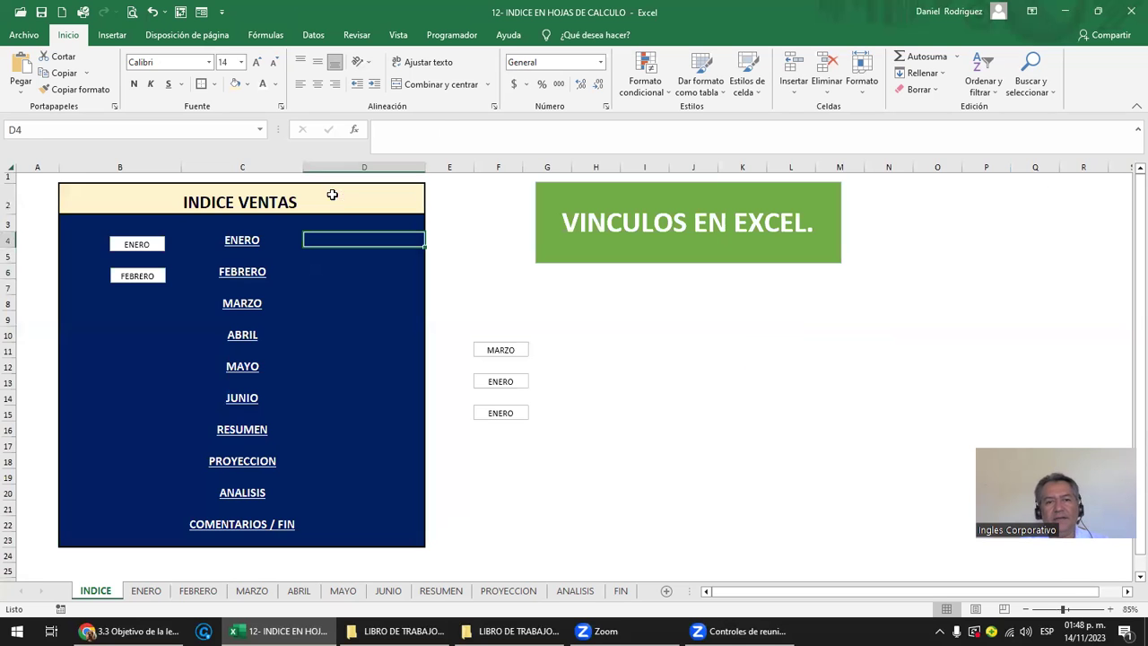
Step: Point the MARZO box's hyperlink to the MARZO sheet
right_click(506, 353)
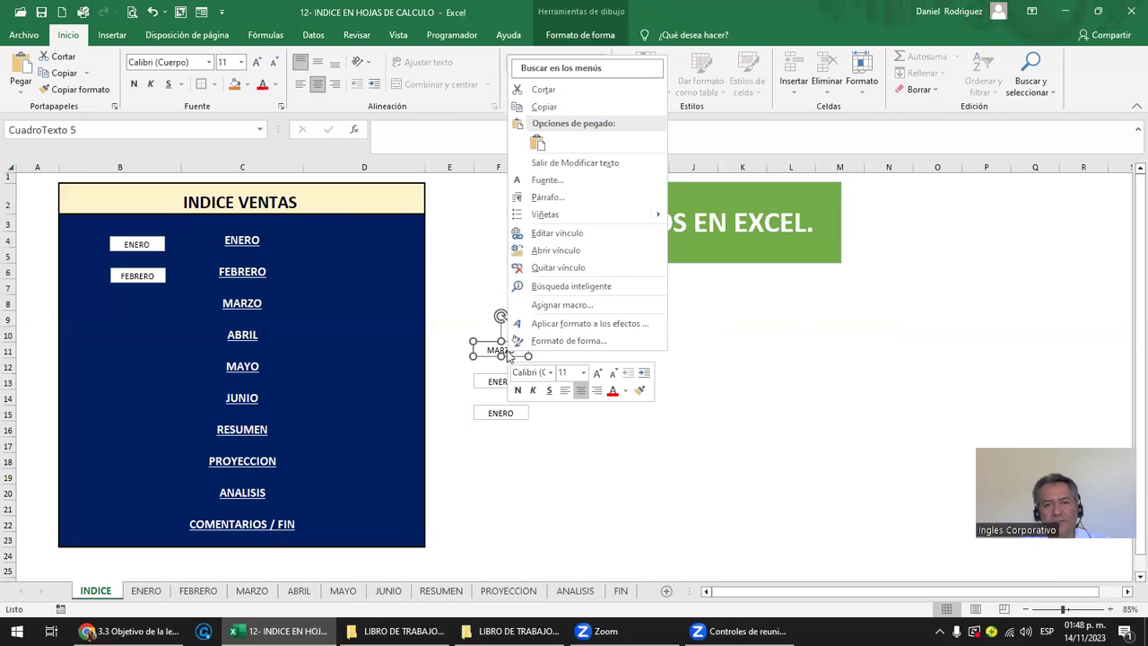
left_click(579, 235)
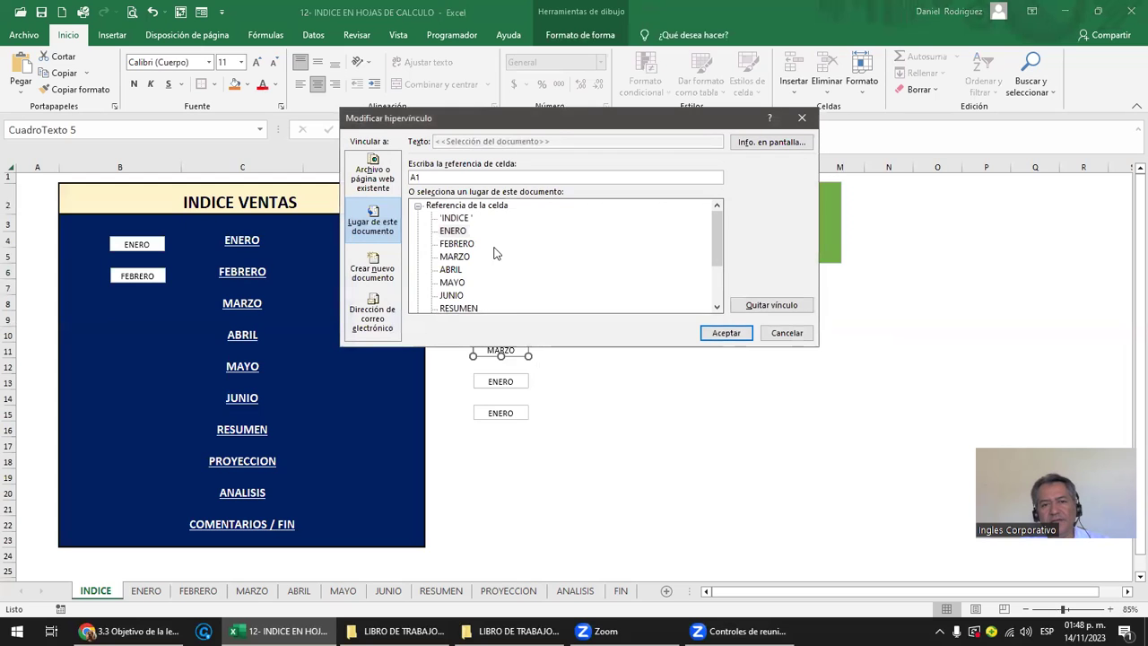
left_click(454, 256)
left_click(727, 331)
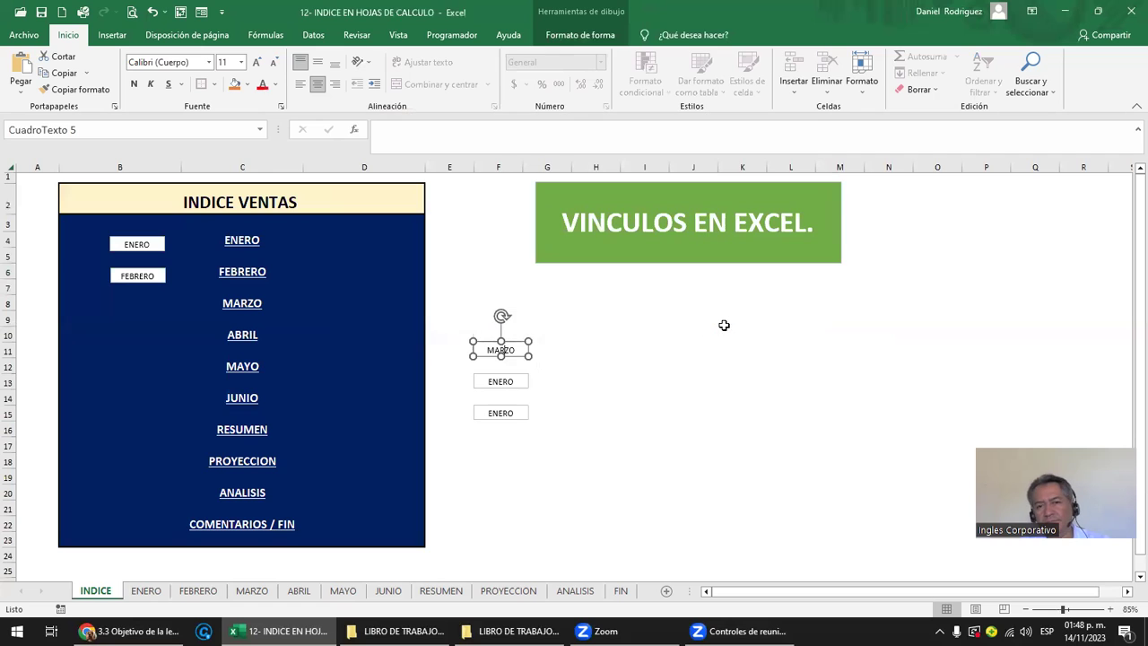
left_click(672, 382)
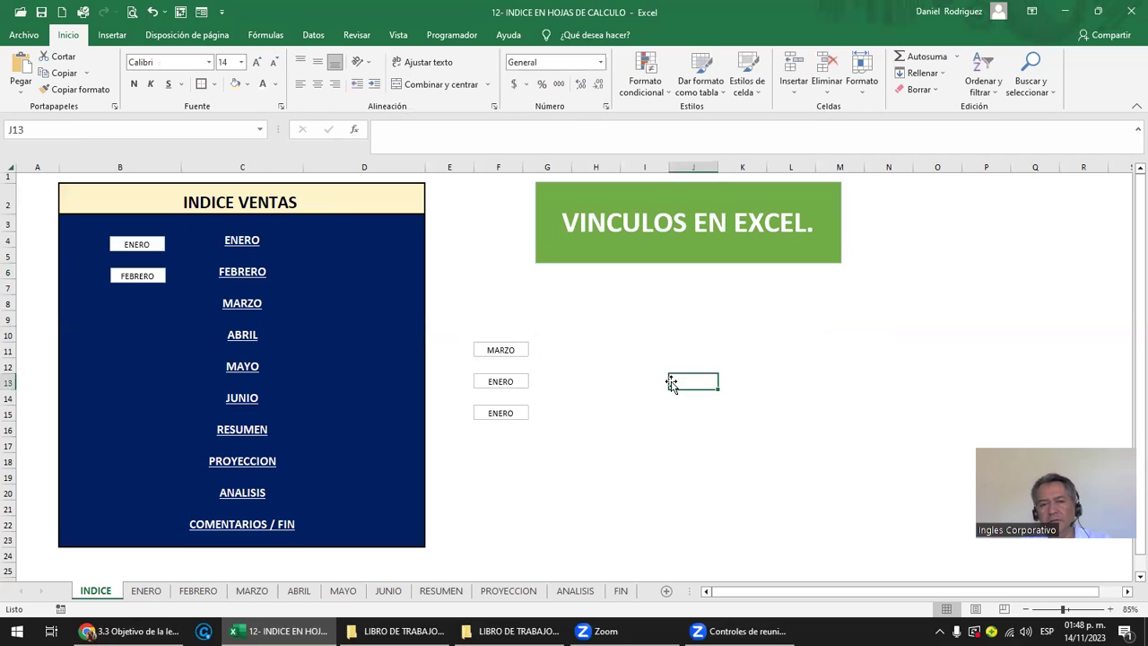
Step: Drag the MARZO box into the index panel below FEBRERO
right_click(509, 352)
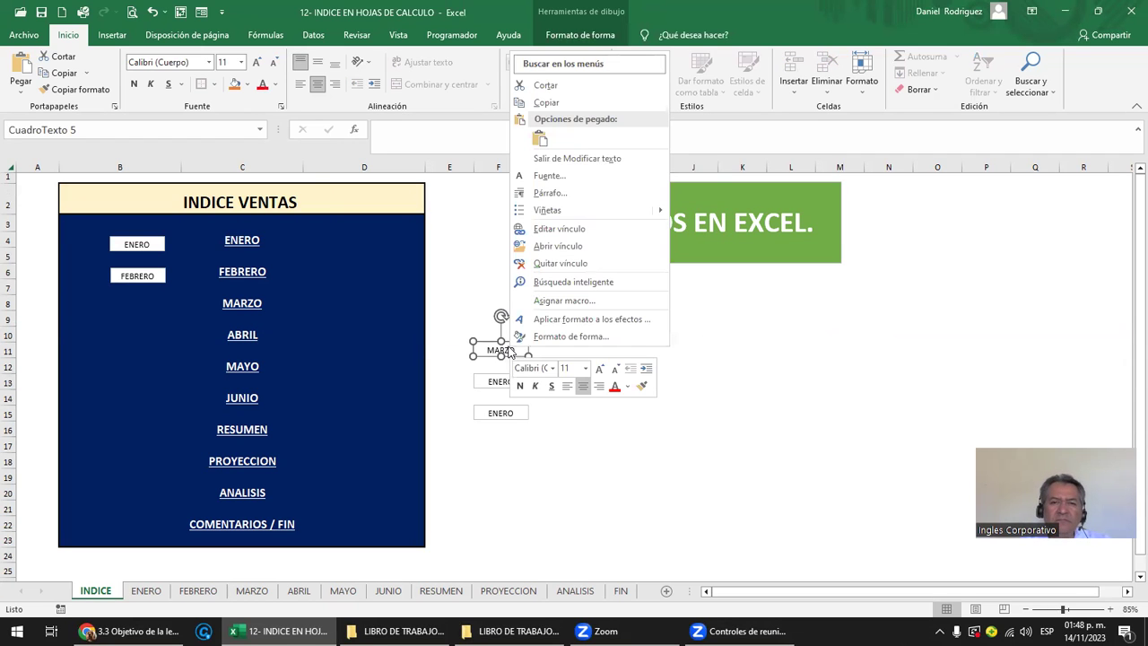
left_click(501, 352)
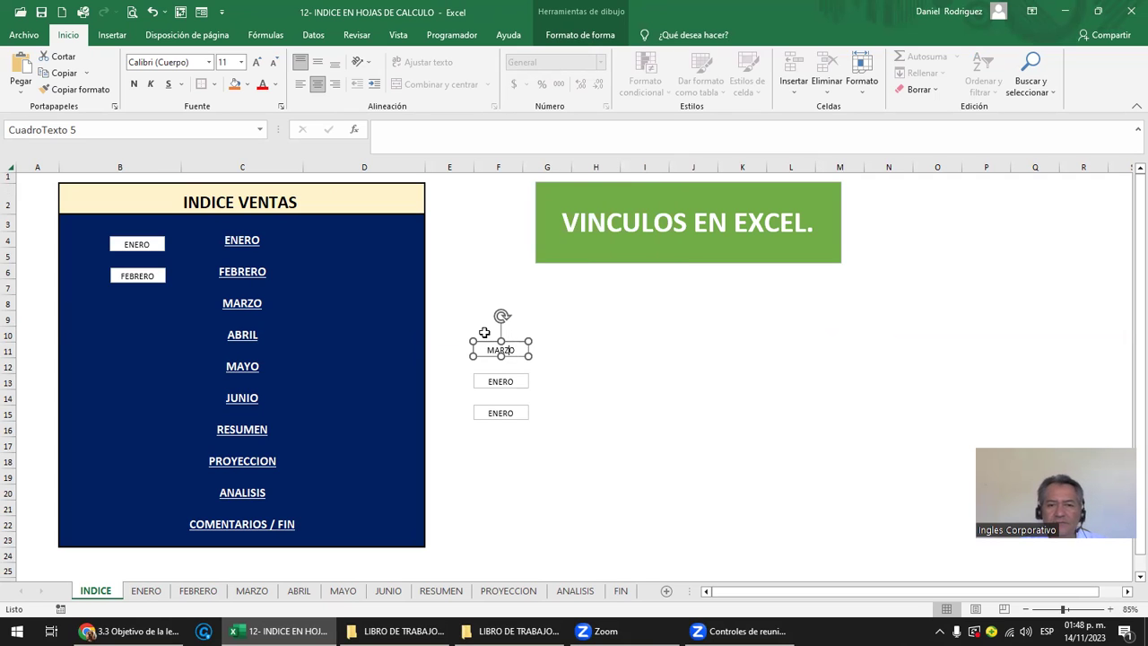
left_click_drag(426, 338, 121, 296)
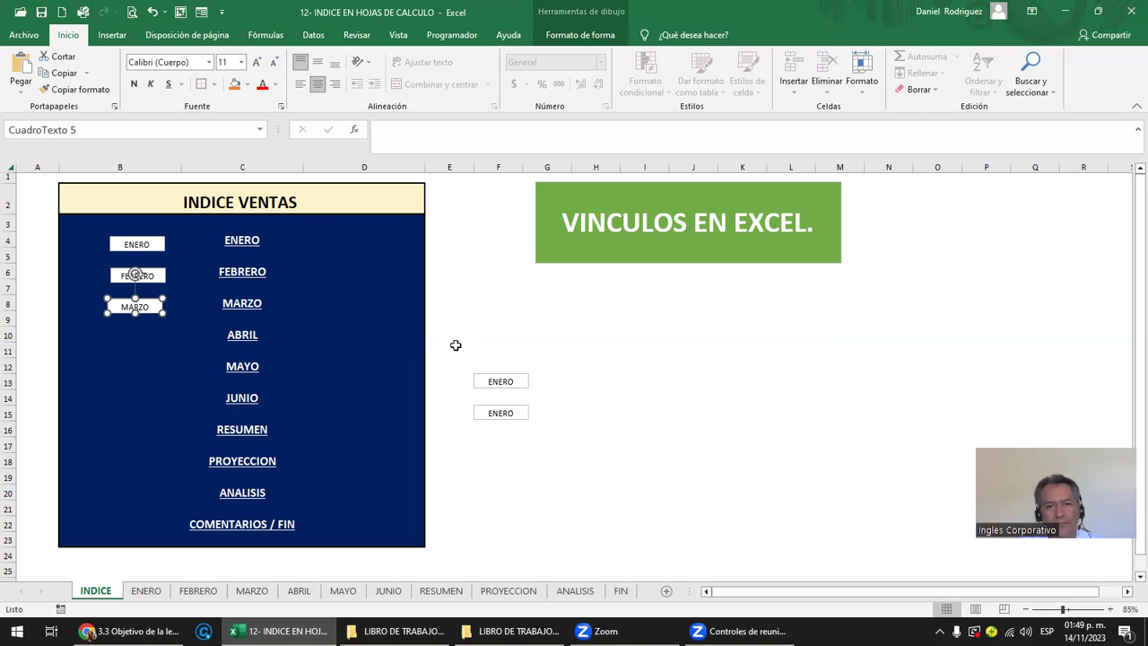
left_click_drag(454, 343, 538, 484)
left_click(652, 379)
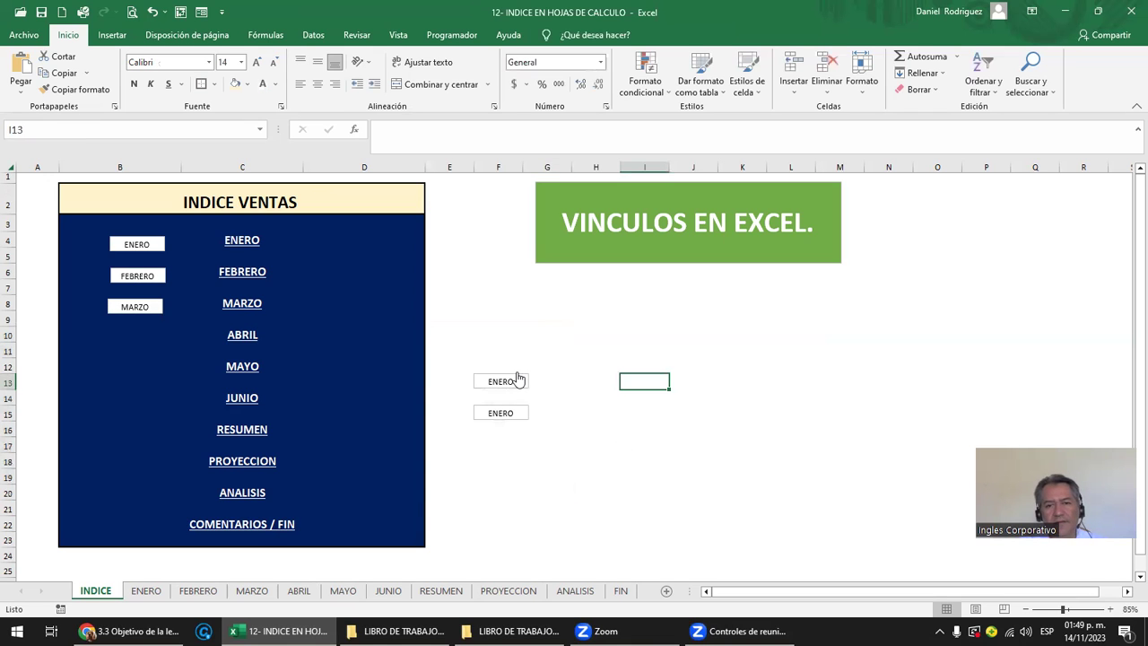
left_click(516, 379)
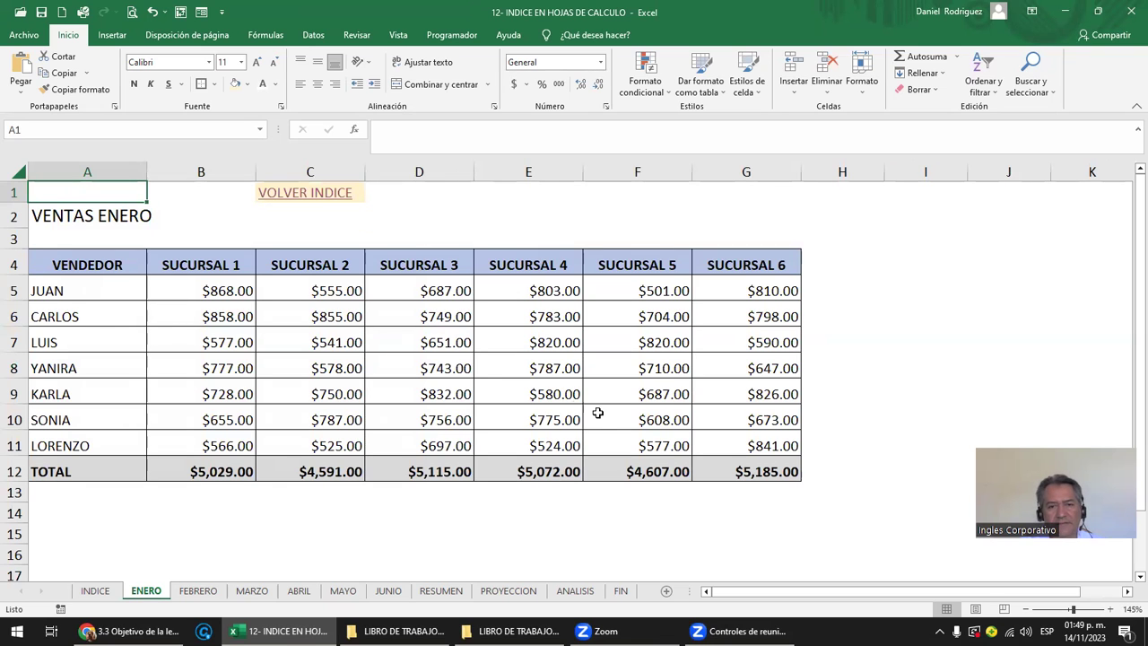
Step: Back on INDICE, delete the extra ENERO text box
left_click(306, 196)
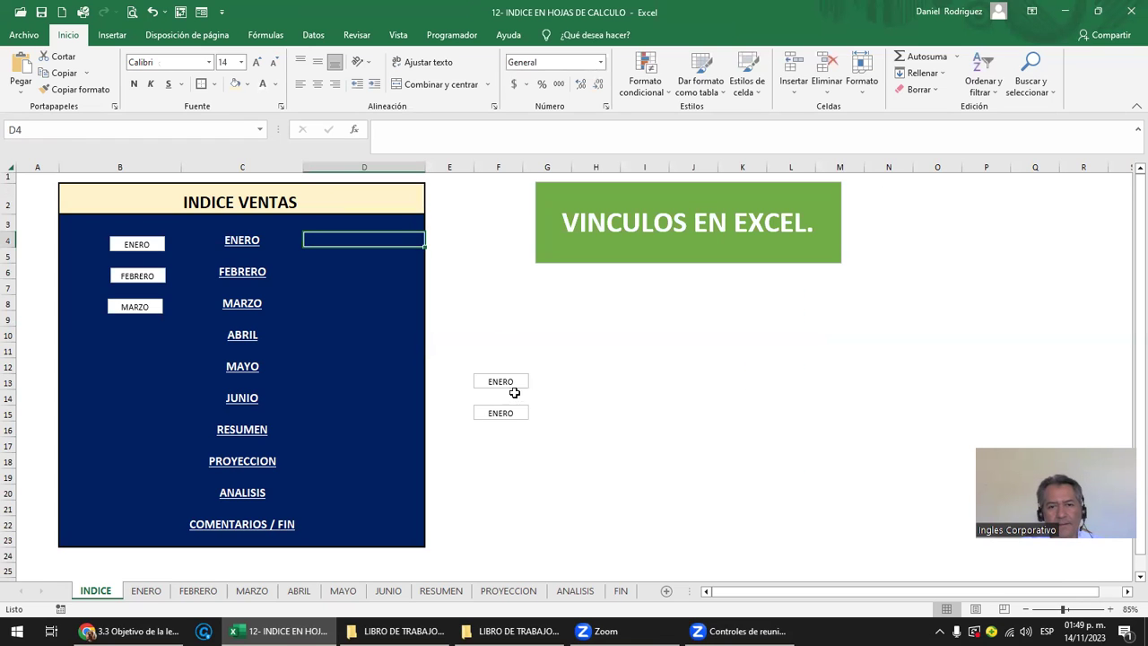
right_click(523, 384)
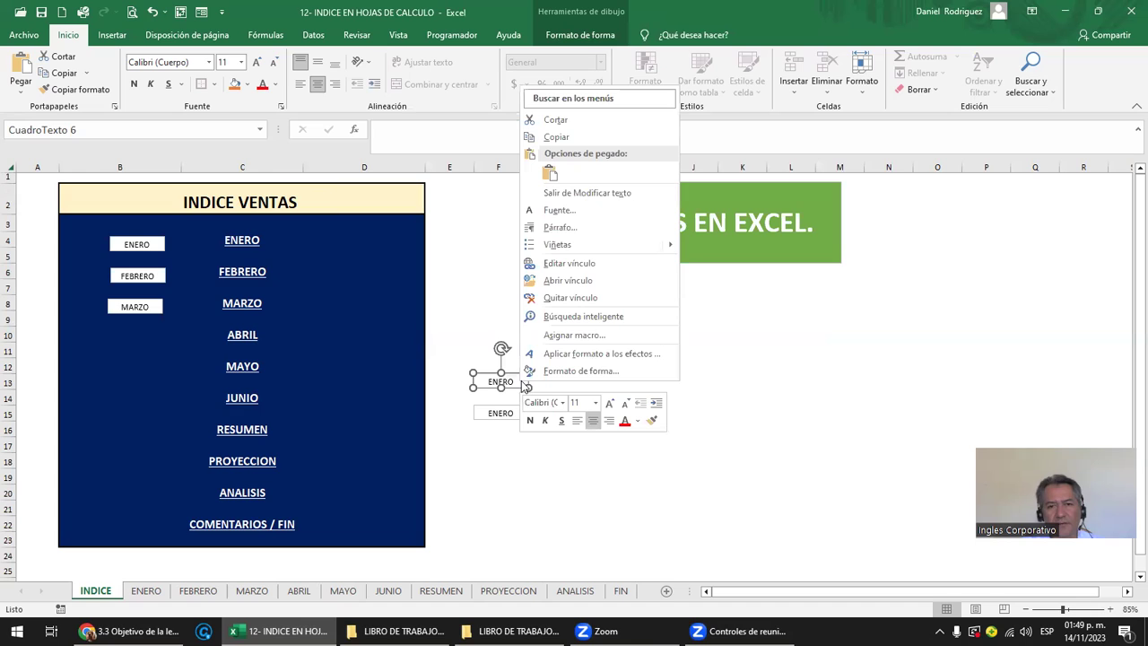
left_click(524, 384)
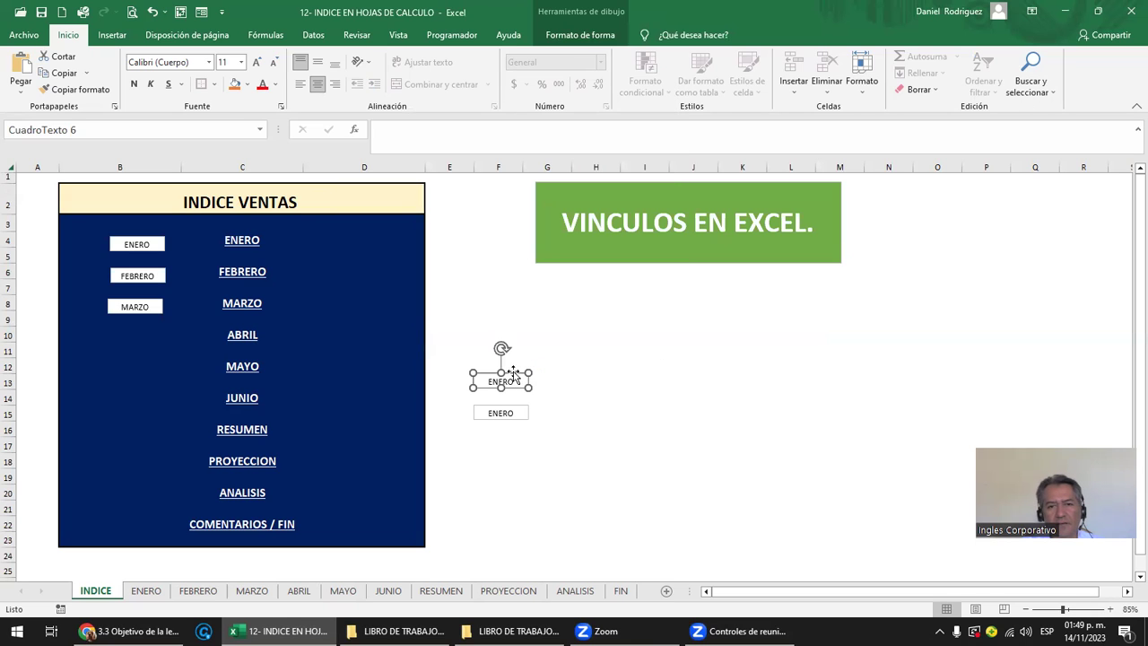
key("Delete")
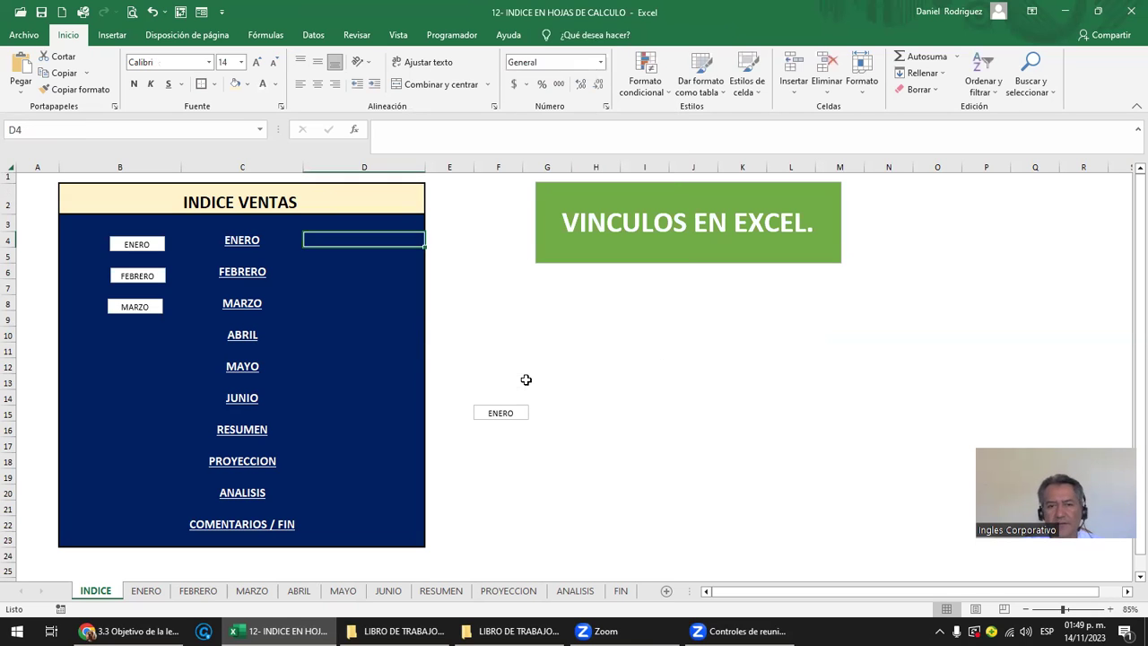
Step: Confirm the remaining ENERO box opens ENERO and VOLVER INDICE returns, then select it
left_click(515, 413)
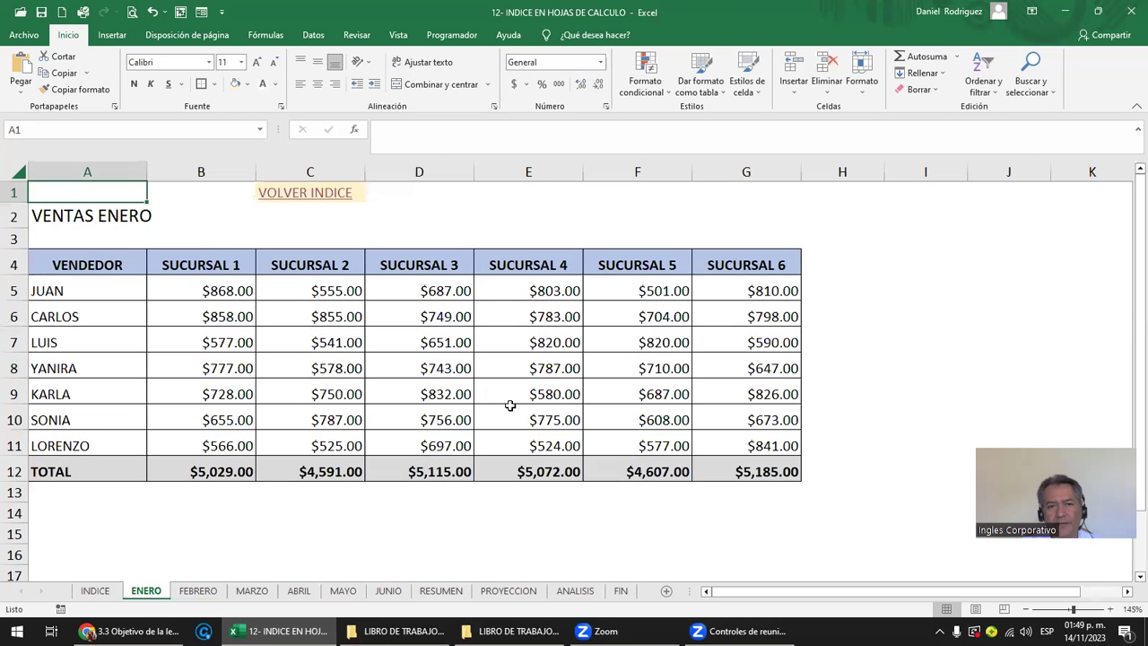
left_click(297, 195)
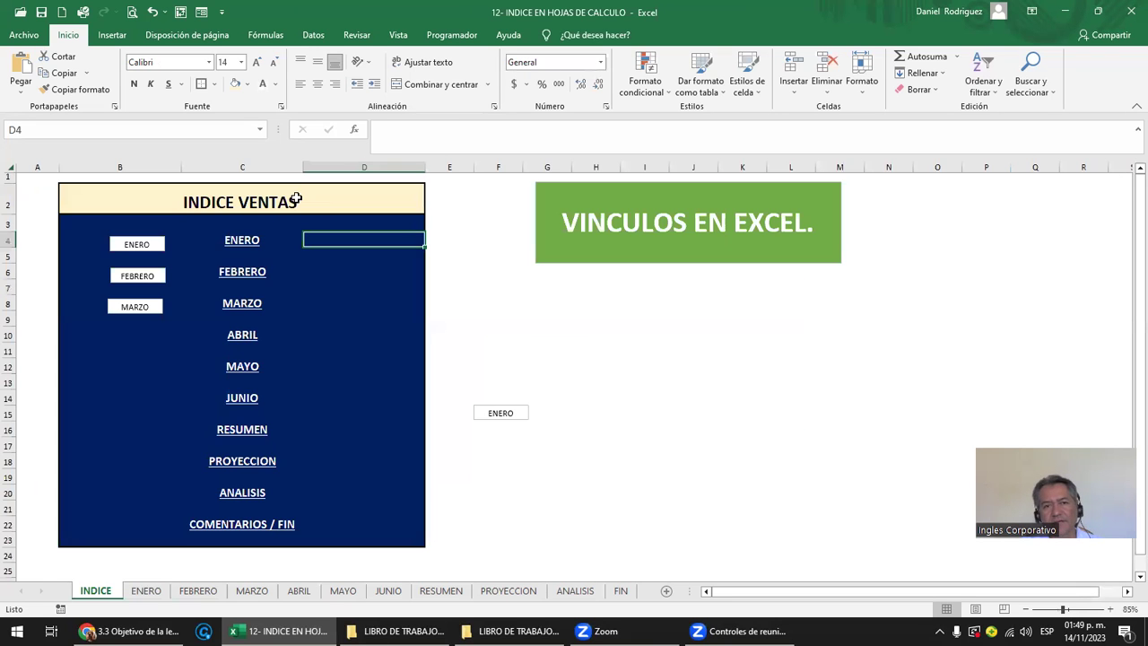
left_click(504, 415, "ctrl")
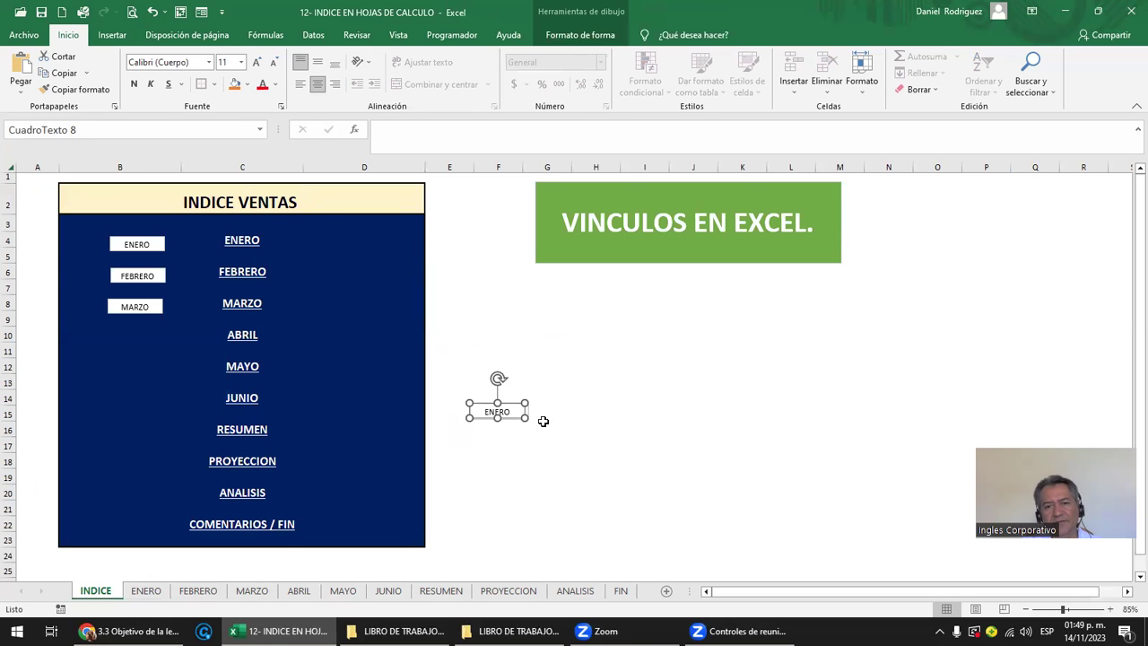
left_click(633, 431)
left_click(504, 412, "ctrl")
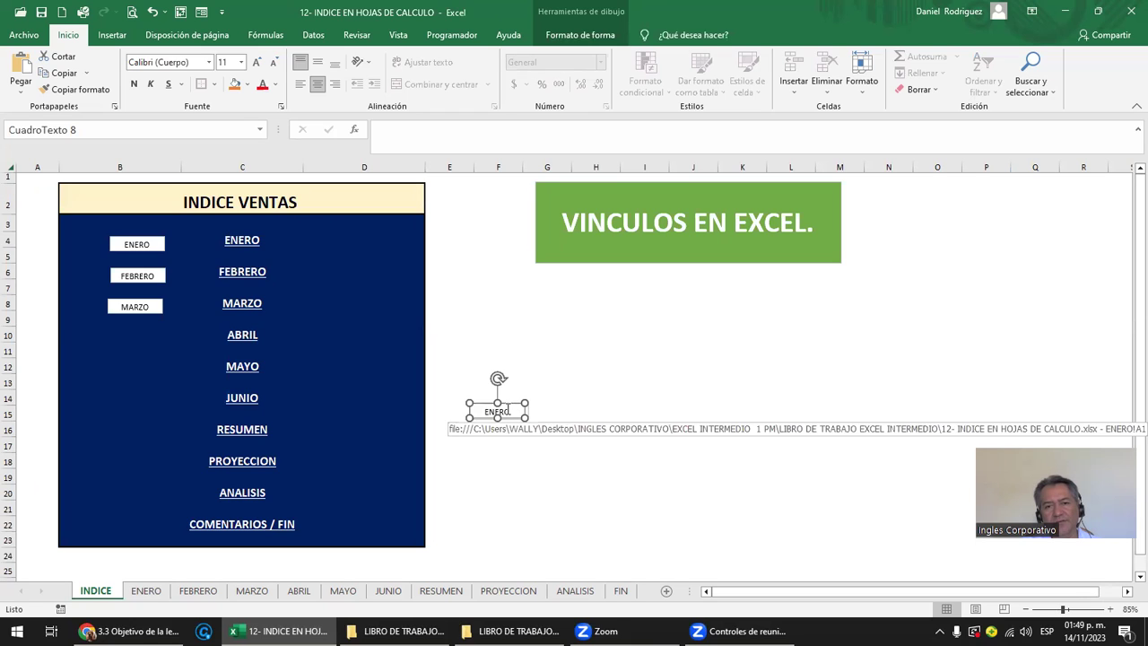
key("Escape")
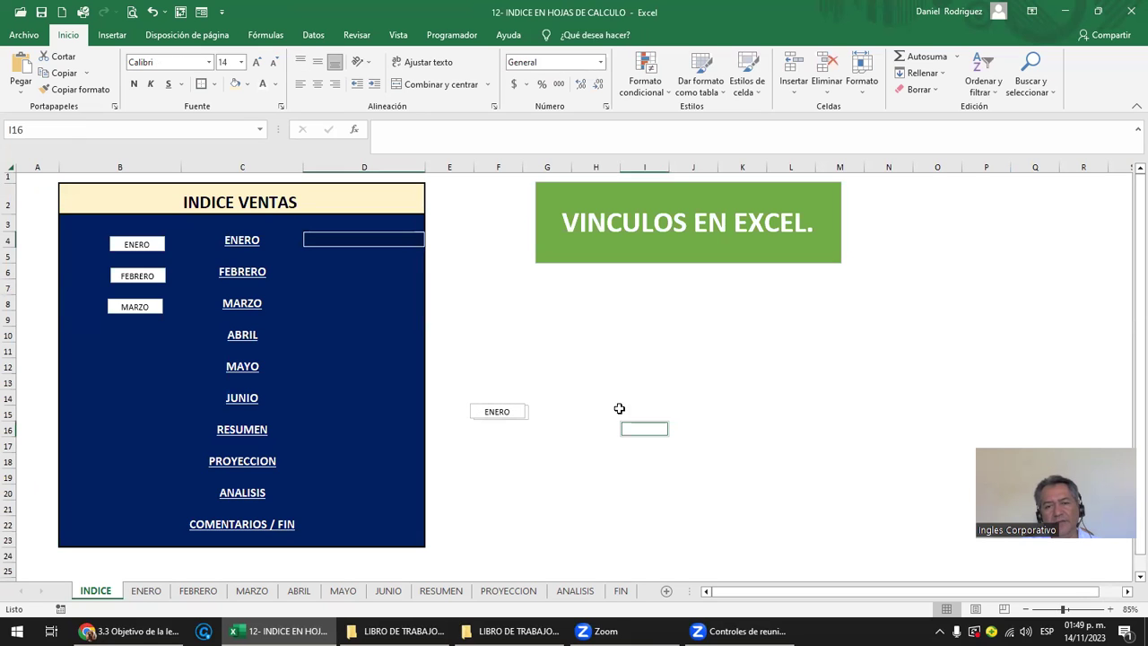
left_click(478, 410, "ctrl")
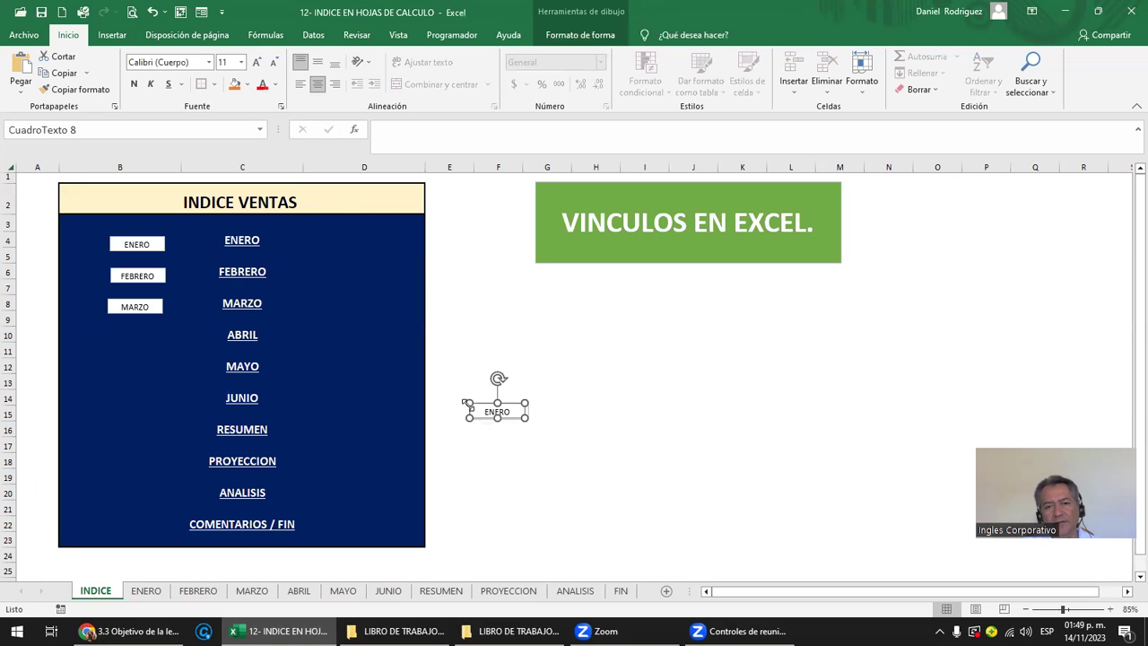
Step: Select the stray ENERO text box beside the index through its shortcut menu
right_click(468, 405)
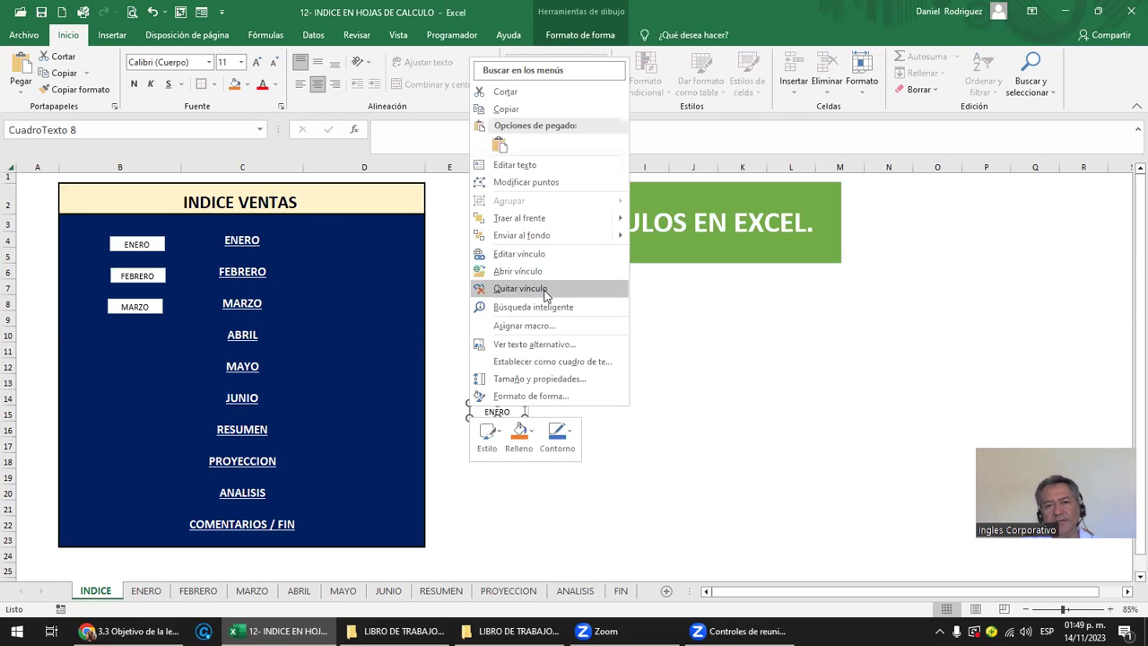
left_click(717, 442)
right_click(519, 419)
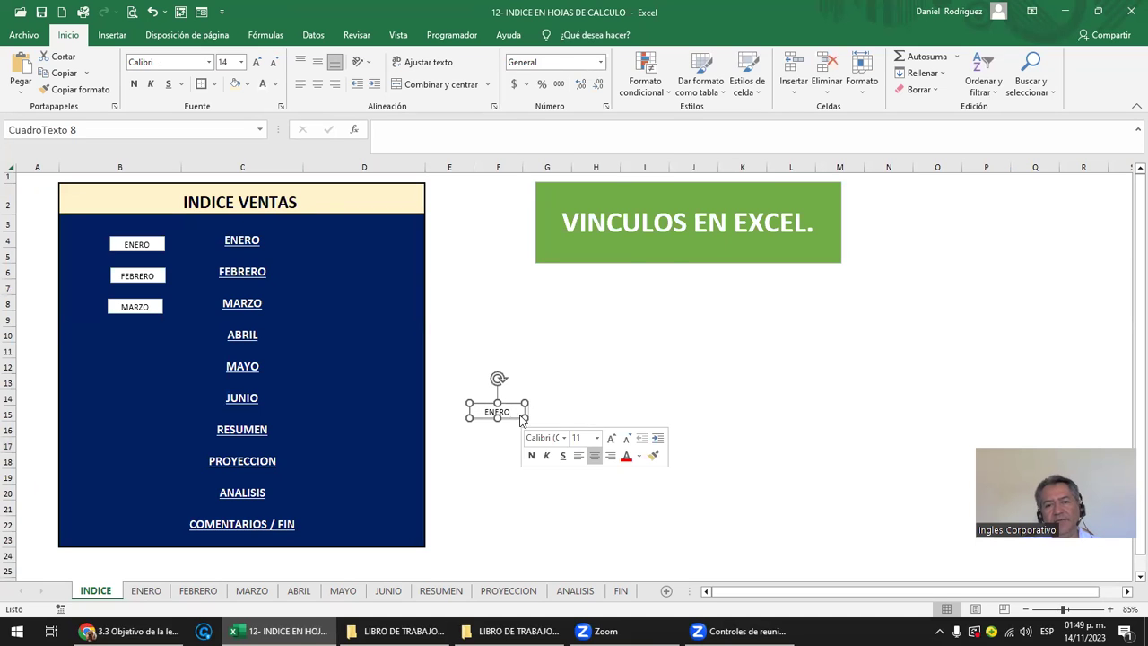
key("Escape")
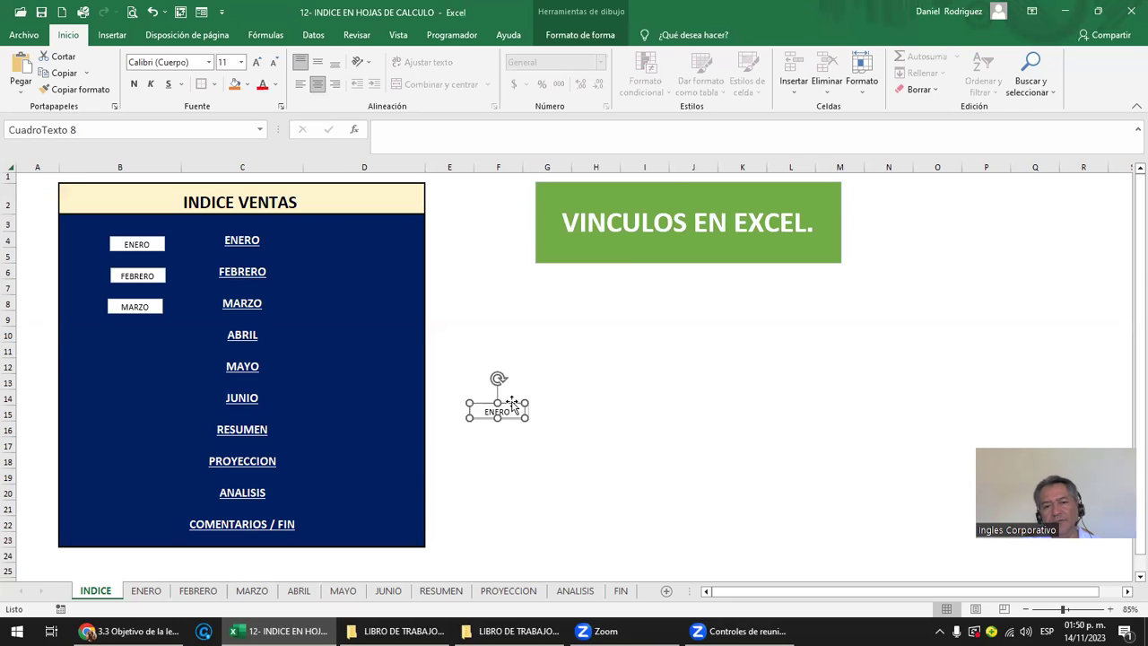
scroll(517, 405, "up", 2)
scroll(514, 406, "up", 4)
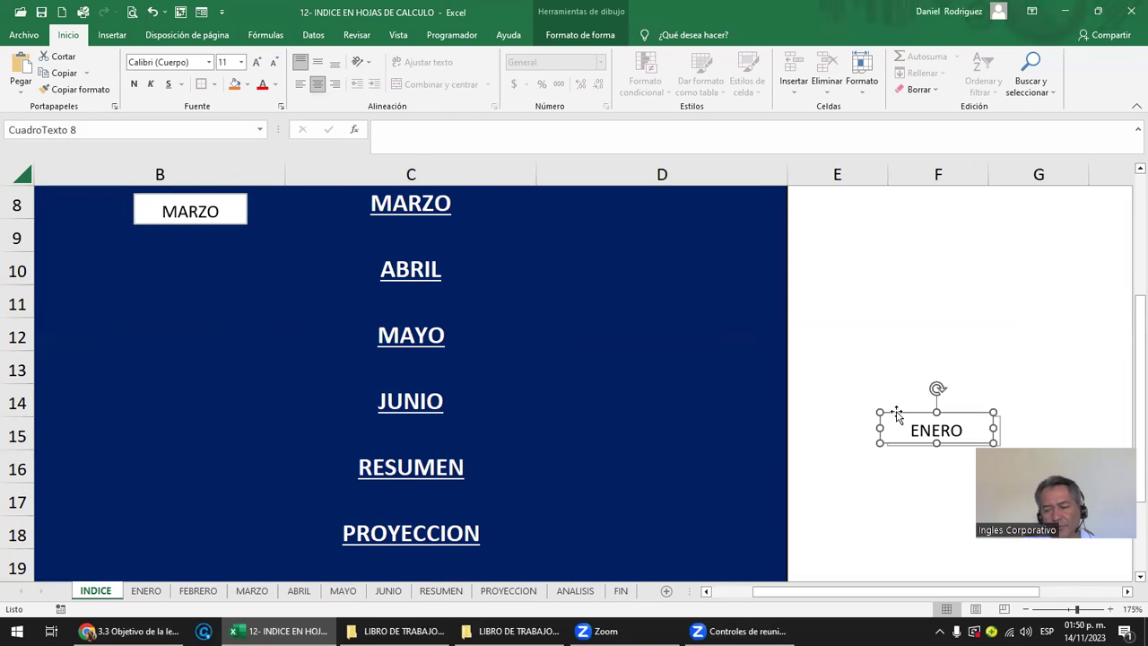
key("Escape")
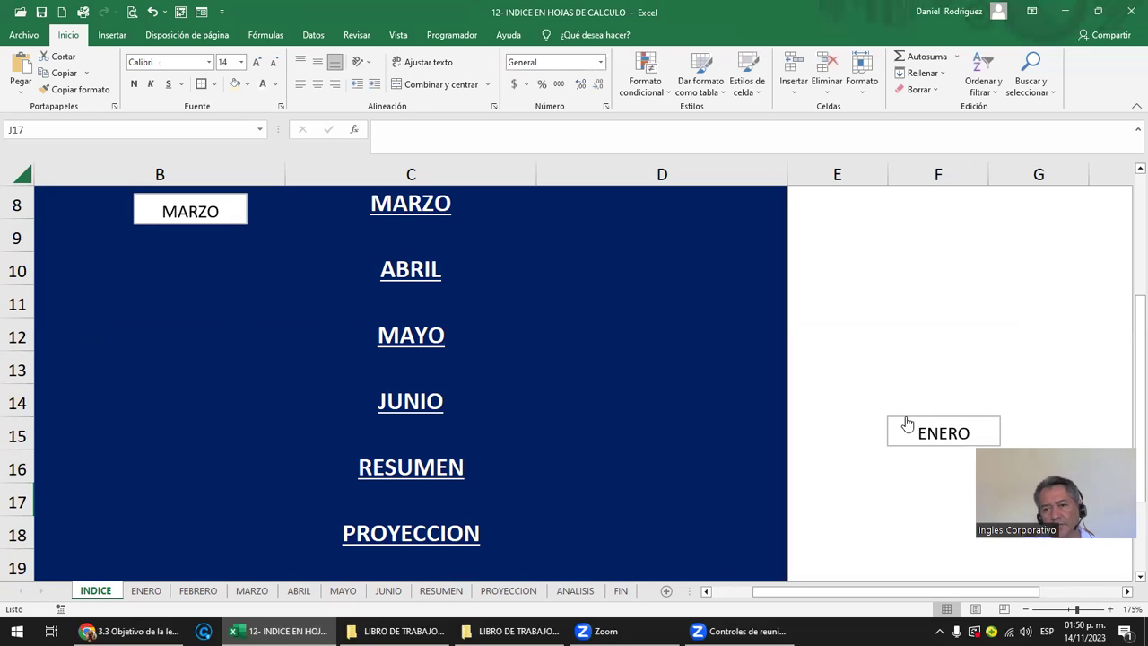
Step: Move the underlying ENERO copy to E12, delete it, and bring up the Formas gallery
left_click(907, 416)
right_click(906, 417)
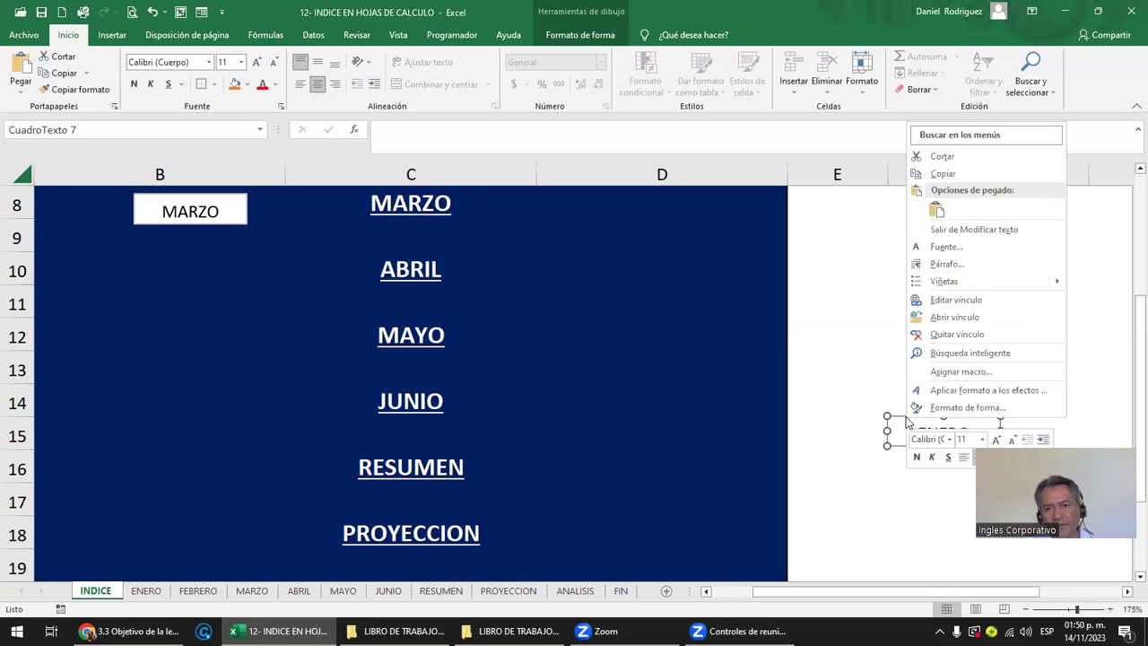
left_click(901, 417)
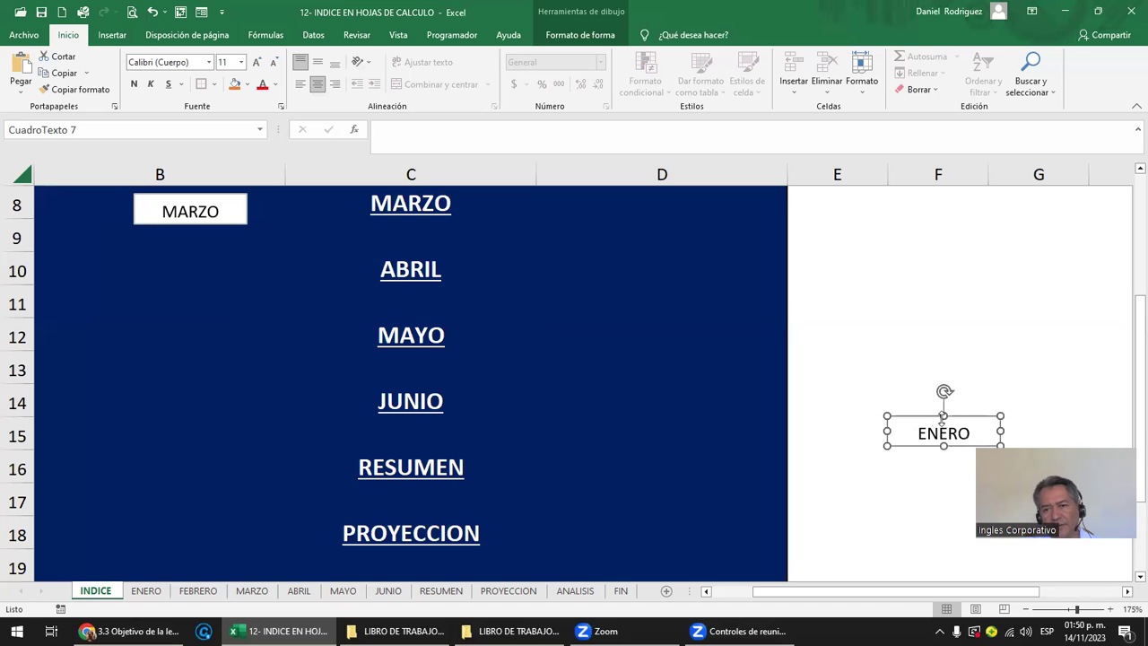
left_click_drag(928, 419, 841, 330)
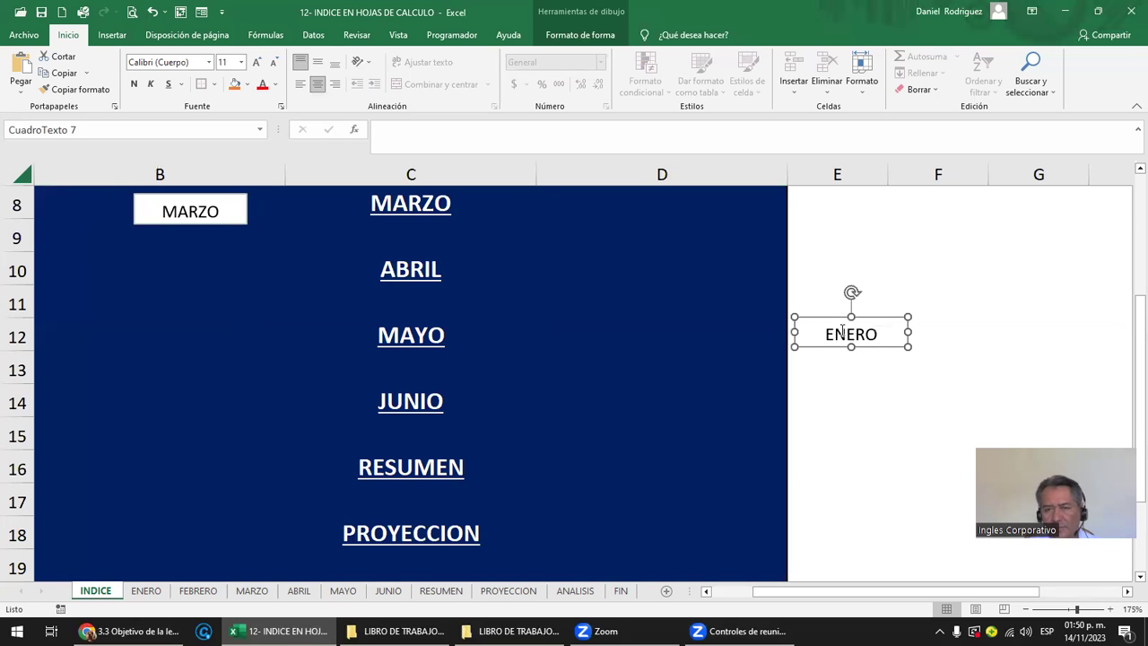
key("Delete")
scroll(876, 323, "down", 3)
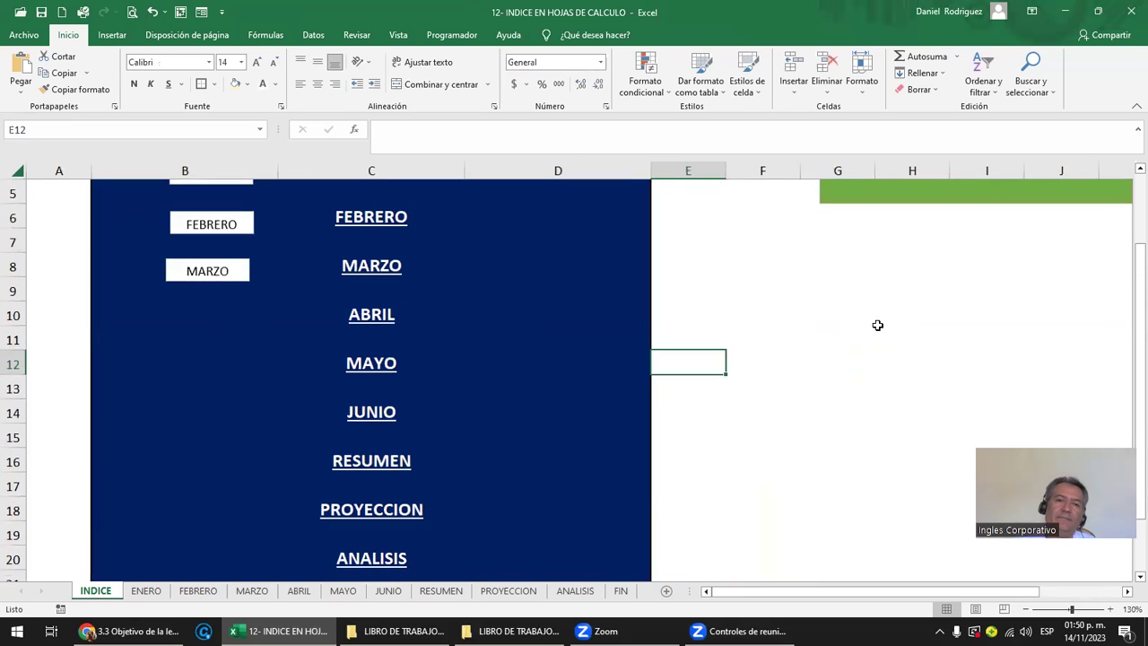
scroll(861, 326, "down", 1)
scroll(851, 329, "up", 3)
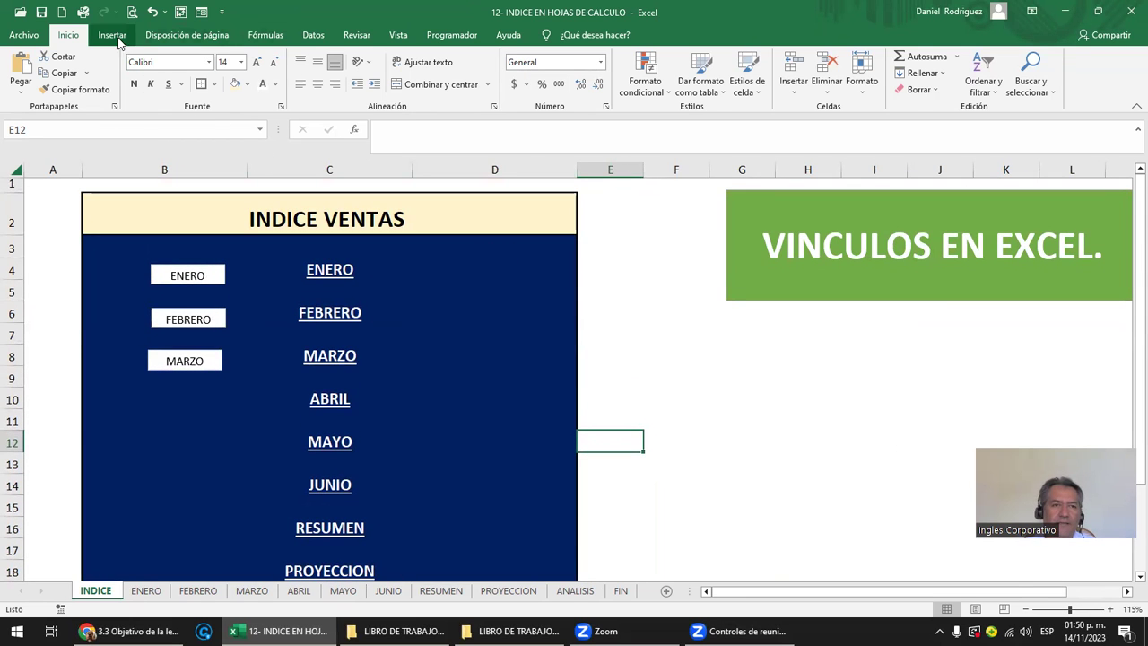
left_click(115, 38)
left_click(250, 59)
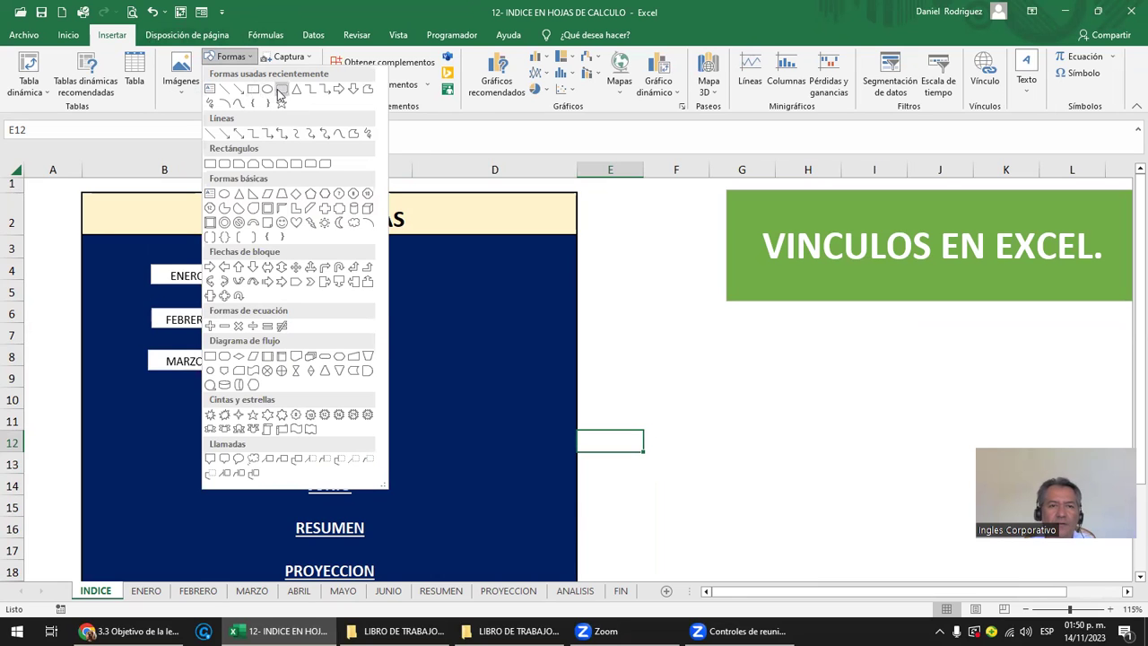
Step: Draw a rounded rectangle right of the index with the white-fill, green-outline style
left_click(281, 96)
left_click_drag(637, 338, 819, 441)
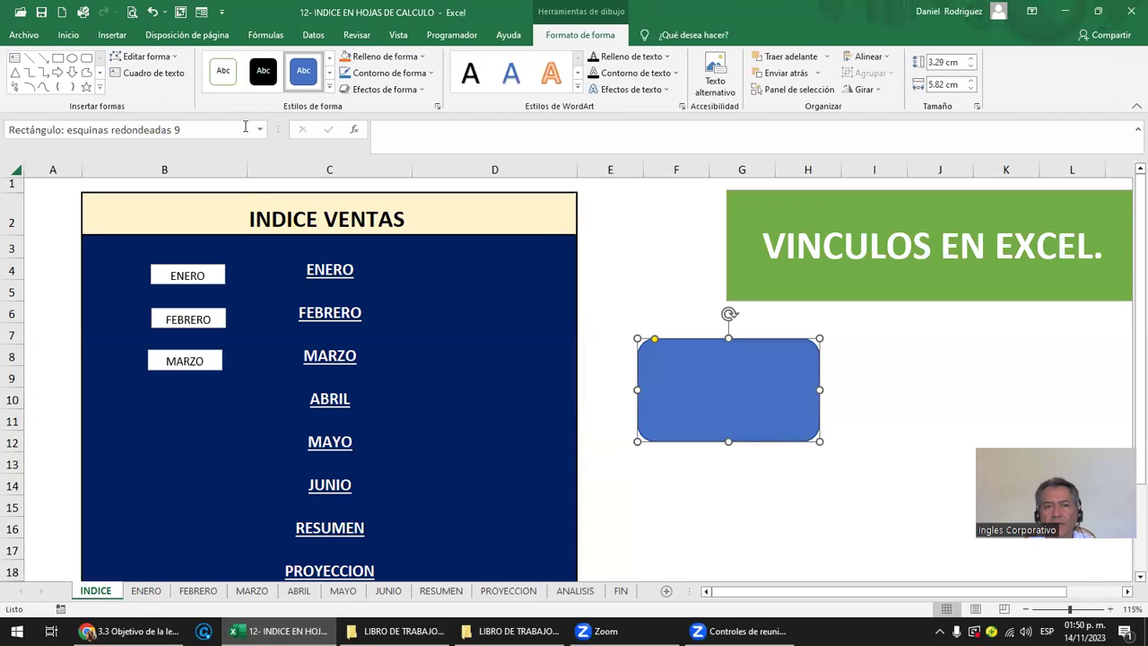
left_click(224, 74)
left_click_drag(690, 372, 688, 372)
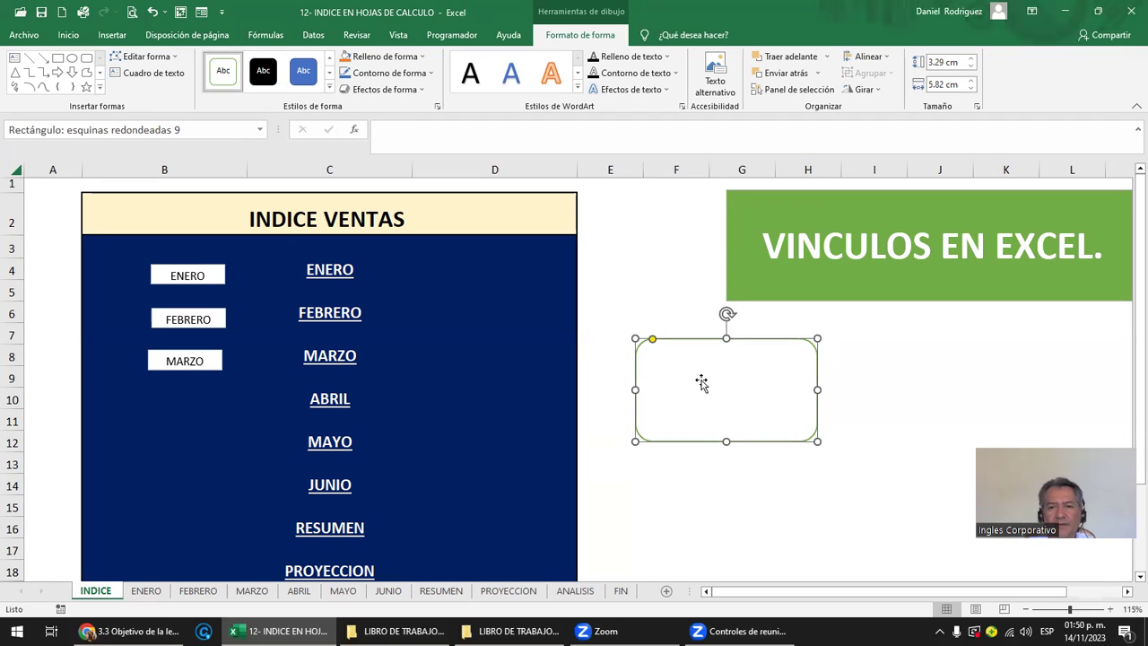
Step: Label the rectangle RESUMEN and enlarge its text to size 20
left_click(662, 368)
type("RESUMEN")
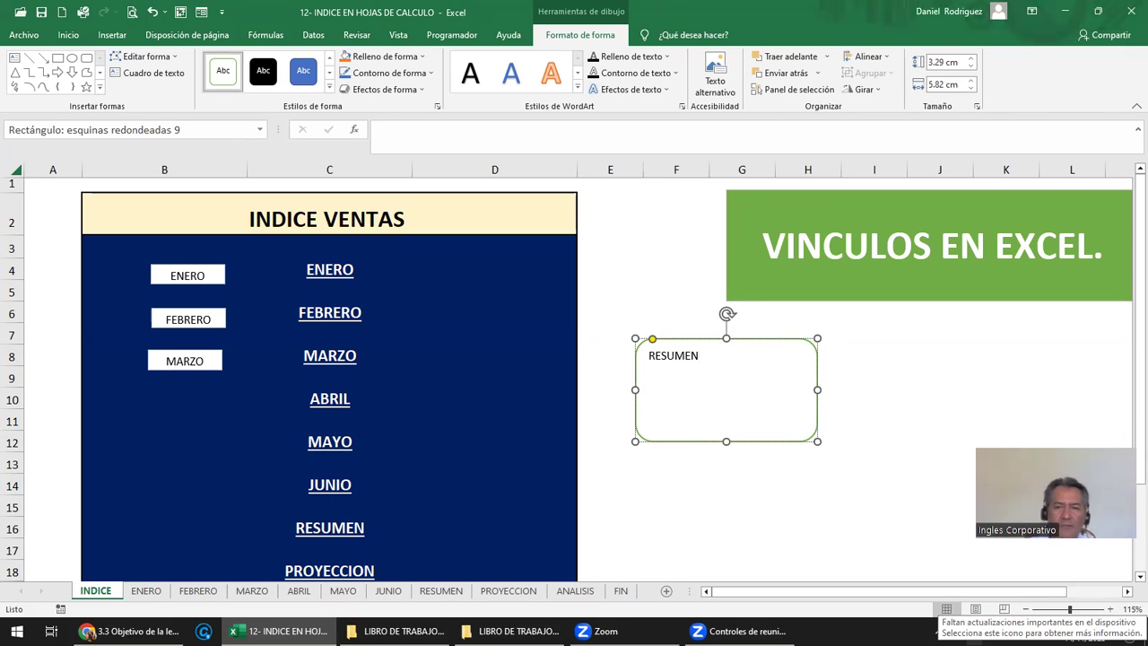
left_click_drag(706, 362, 708, 363)
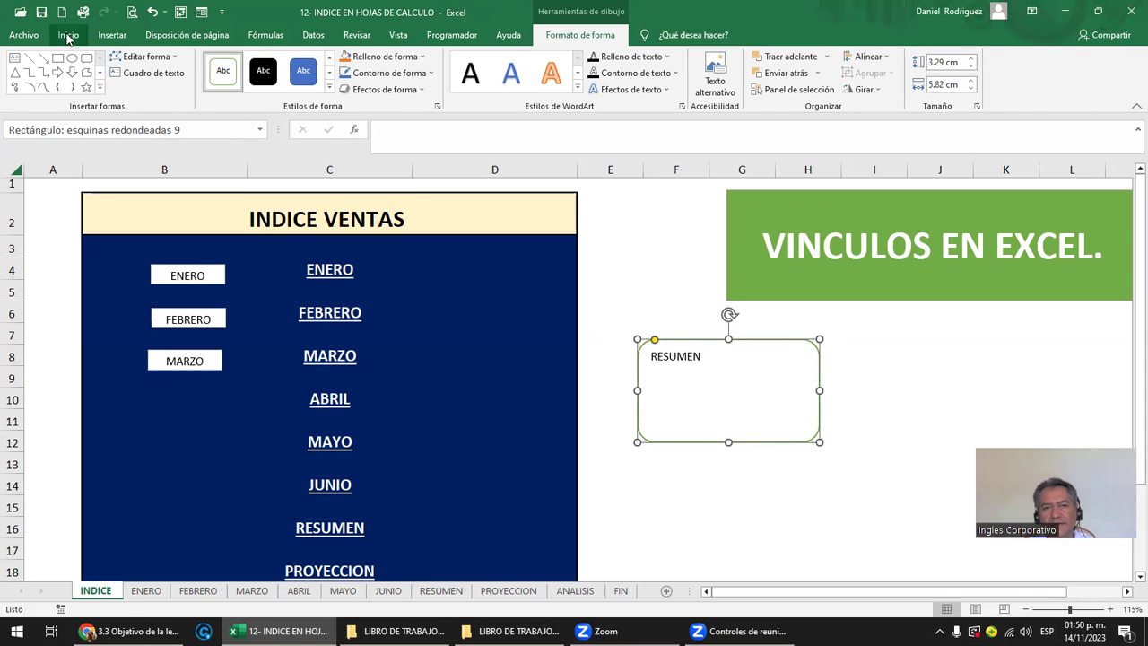
left_click(69, 34)
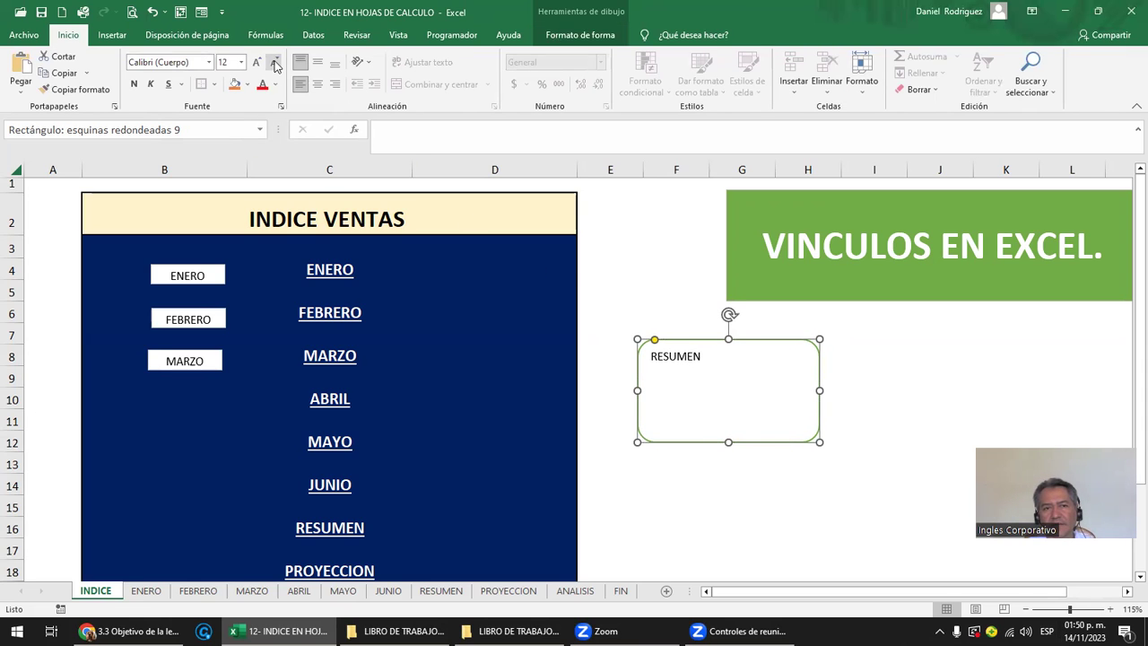
left_click(257, 62)
left_click(256, 61)
left_click(257, 62)
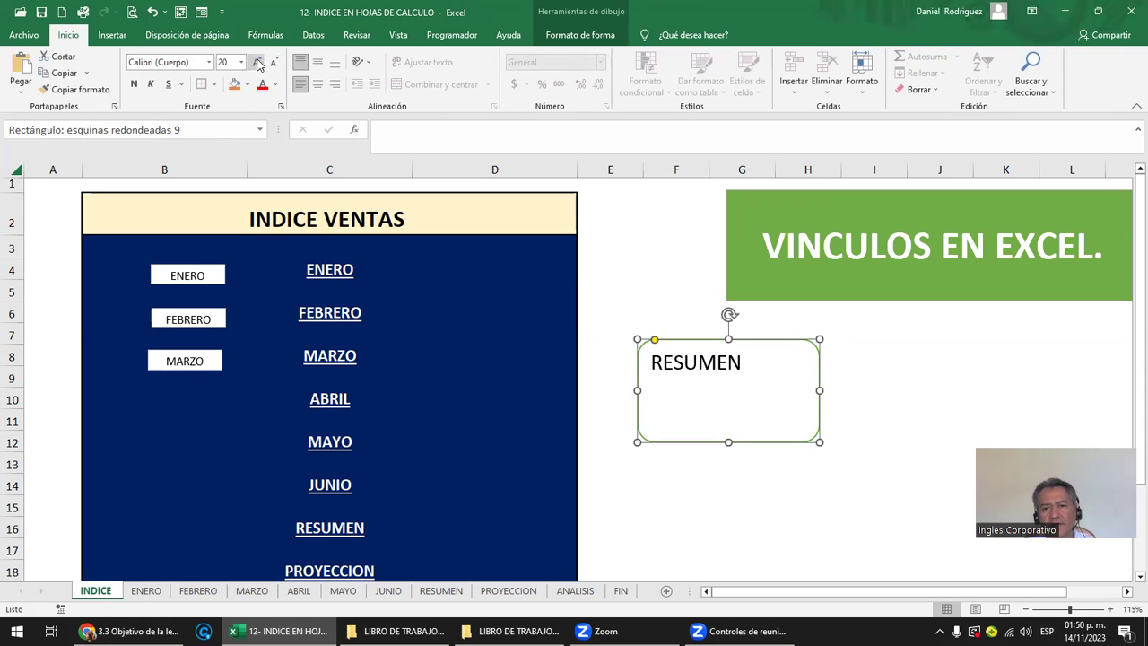
key("Escape")
Step: Shrink the RESUMEN shape to fit snugly around its label
left_click(802, 435)
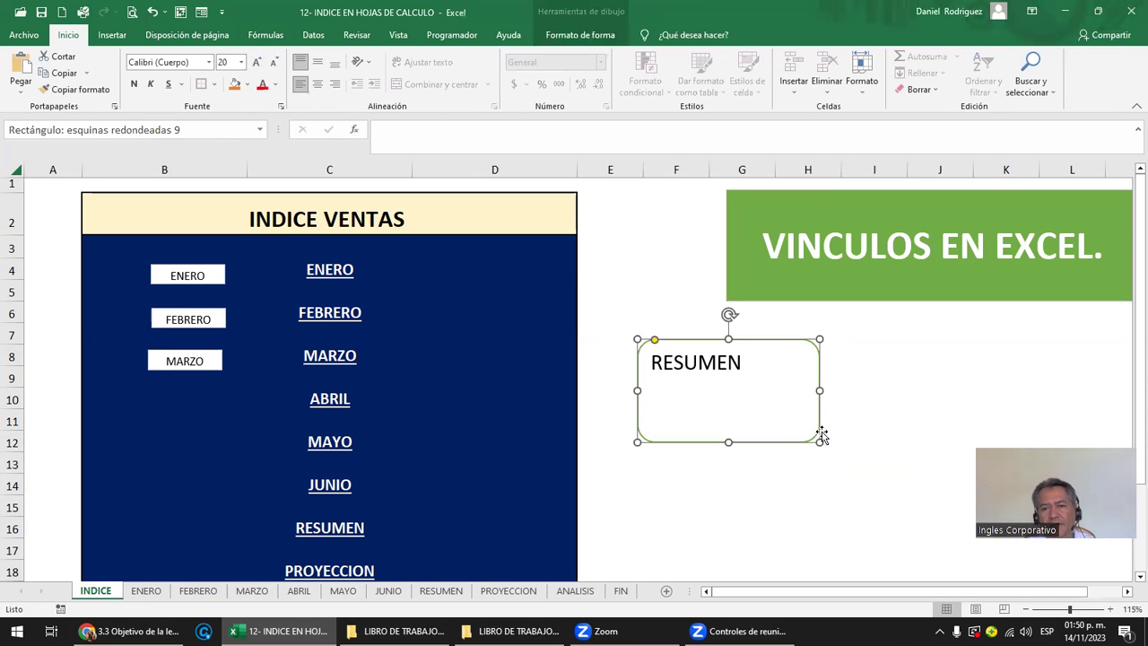
left_click_drag(819, 441, 759, 387)
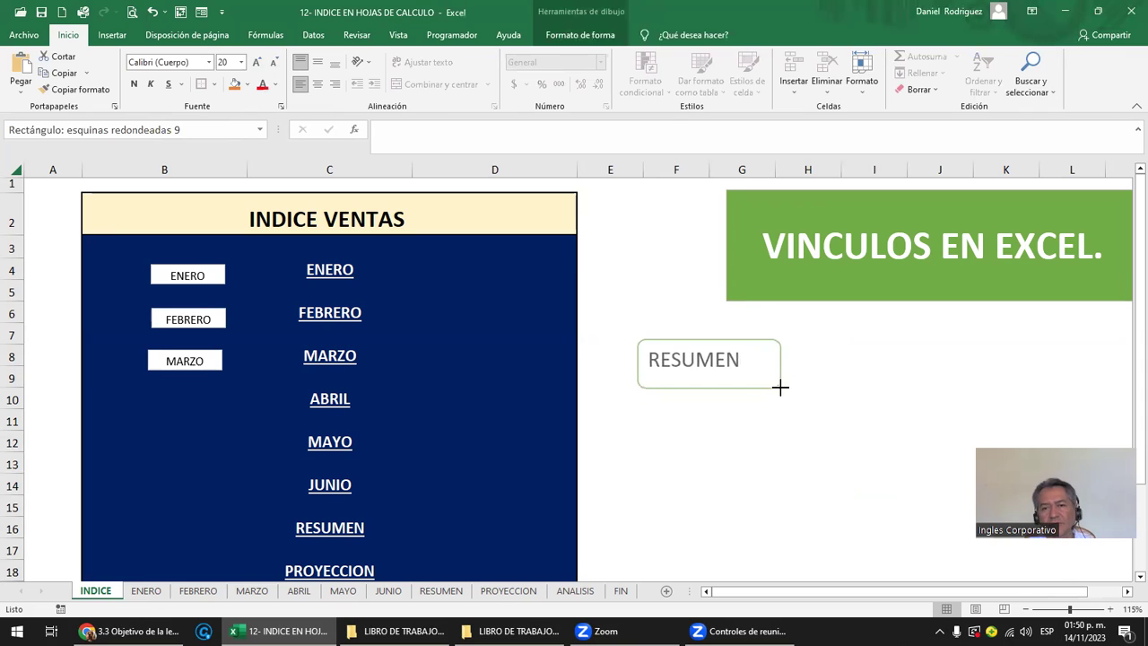
left_click(813, 507)
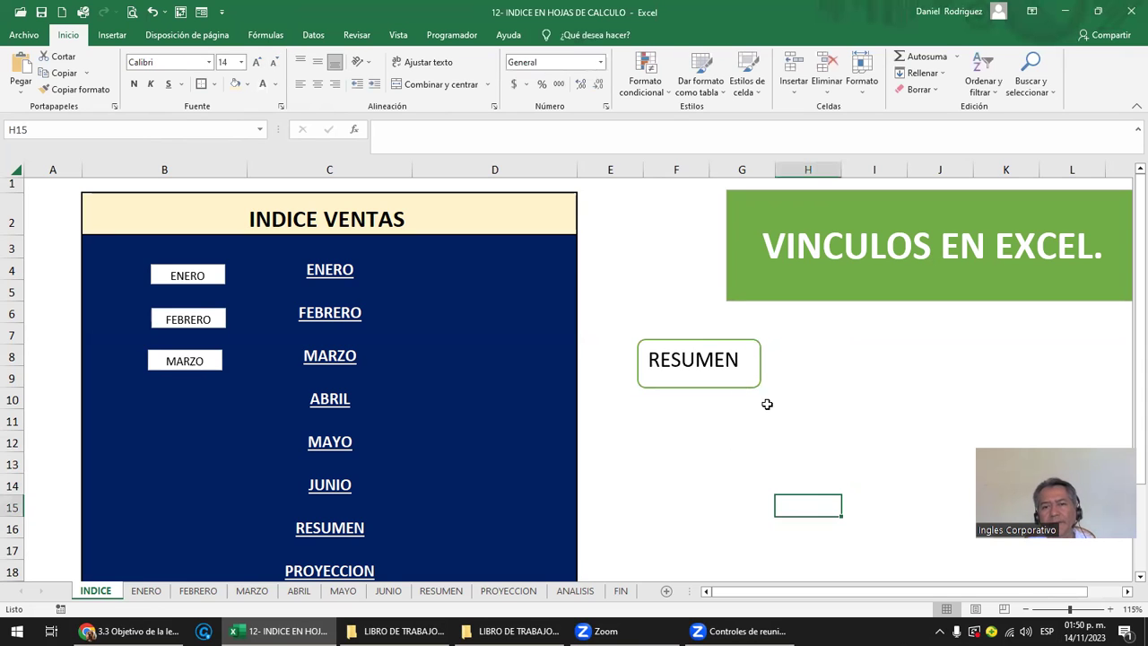
left_click(710, 362)
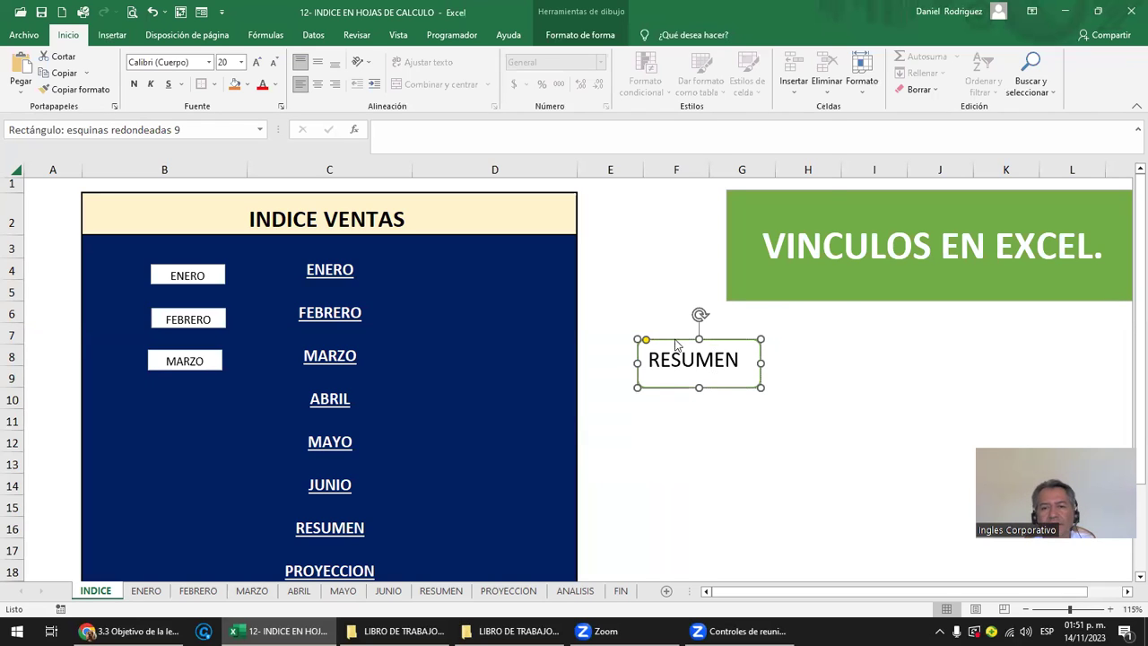
Step: Hyperlink the RESUMEN shape to cell A1 of the workbook's RESUMEN sheet
right_click(677, 344)
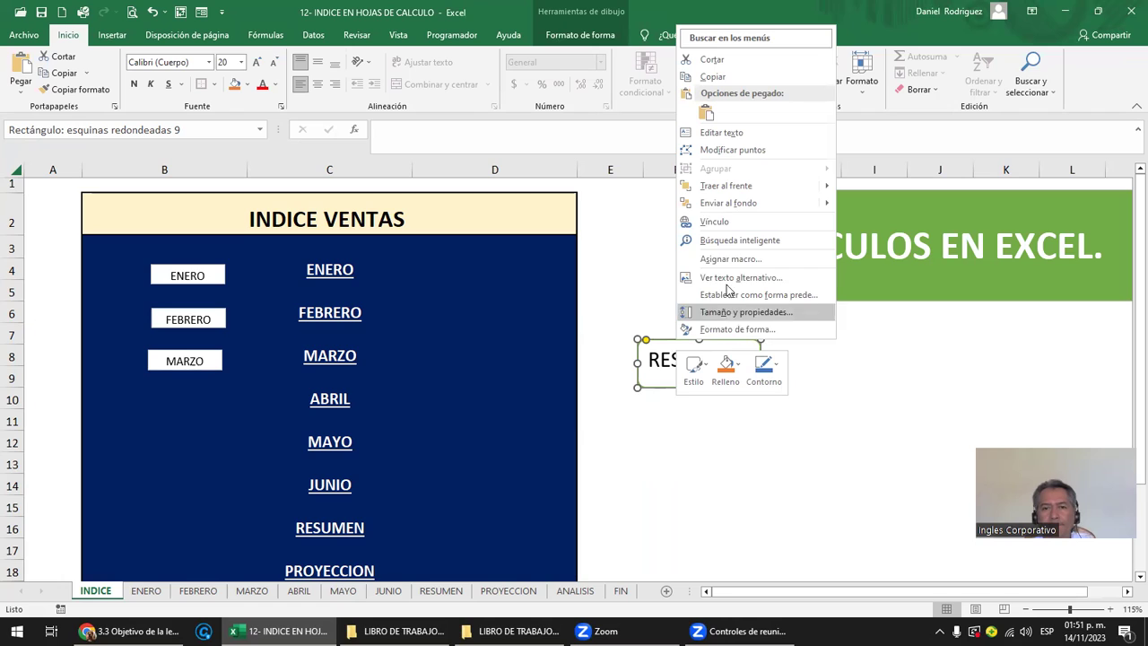
left_click(713, 223)
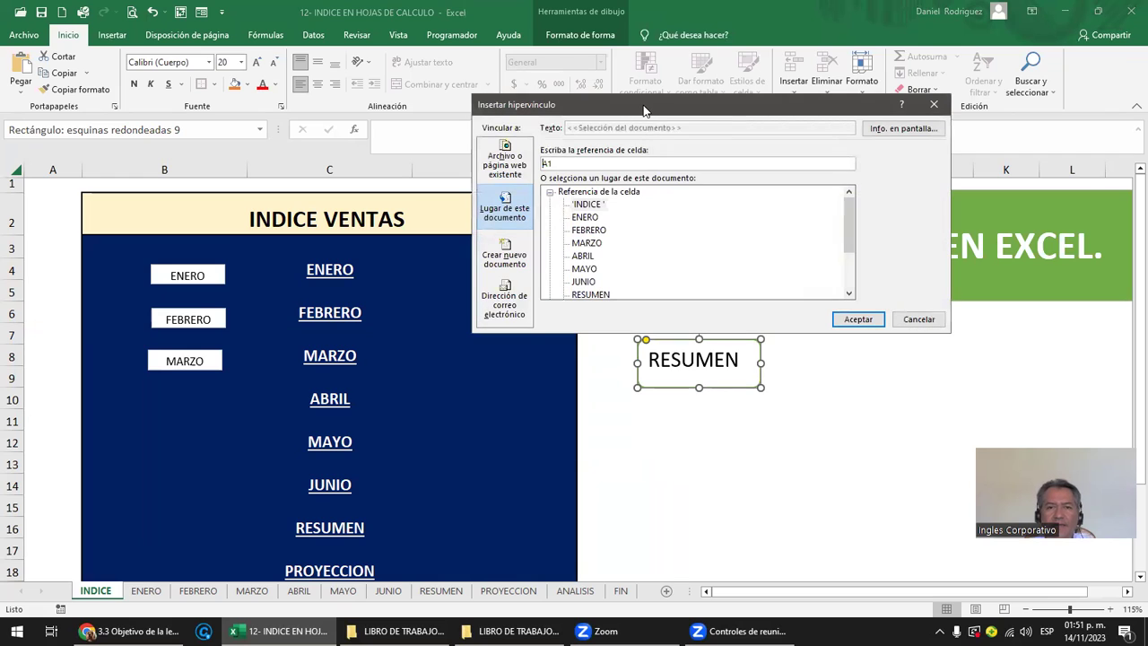
left_click_drag(644, 109, 316, 255)
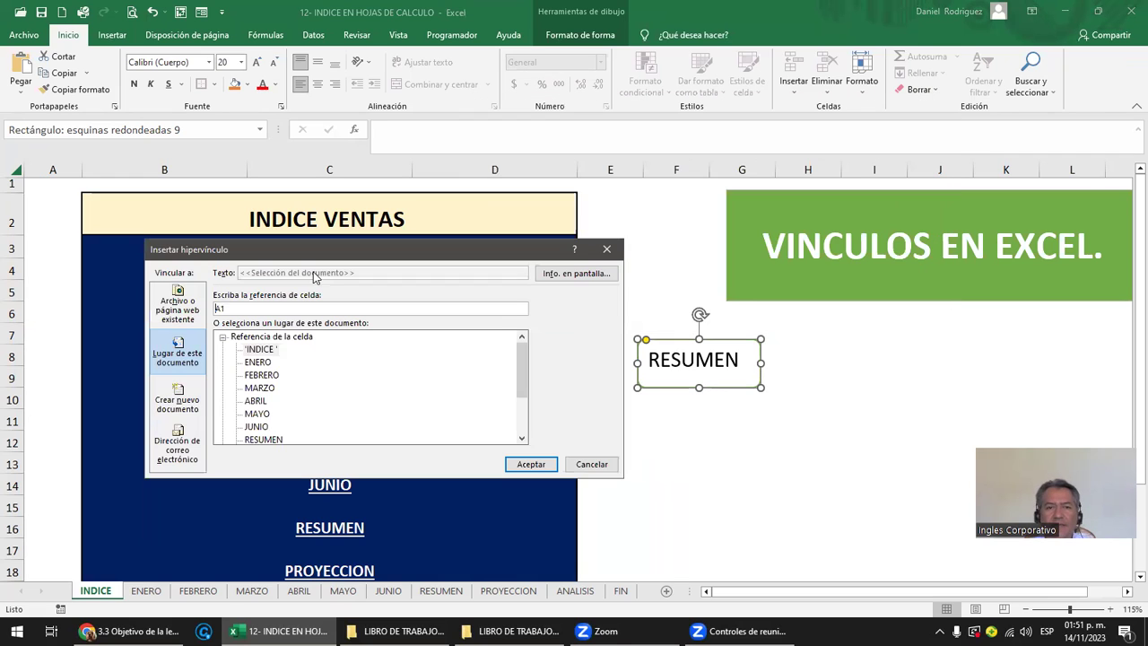
left_click(179, 354)
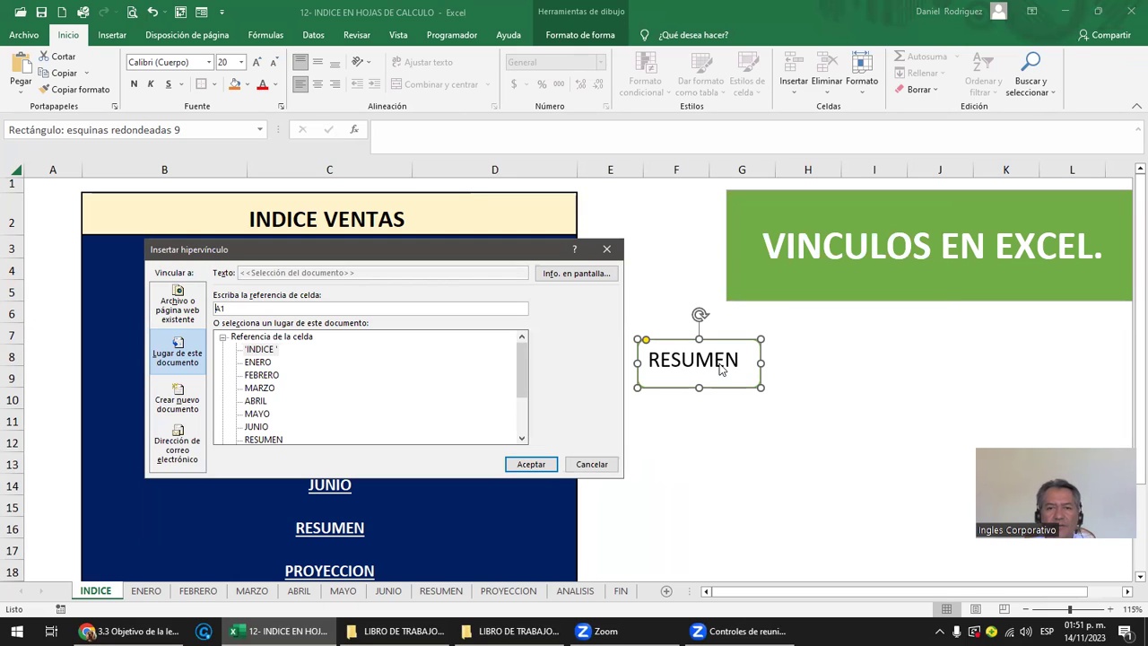
left_click(260, 439)
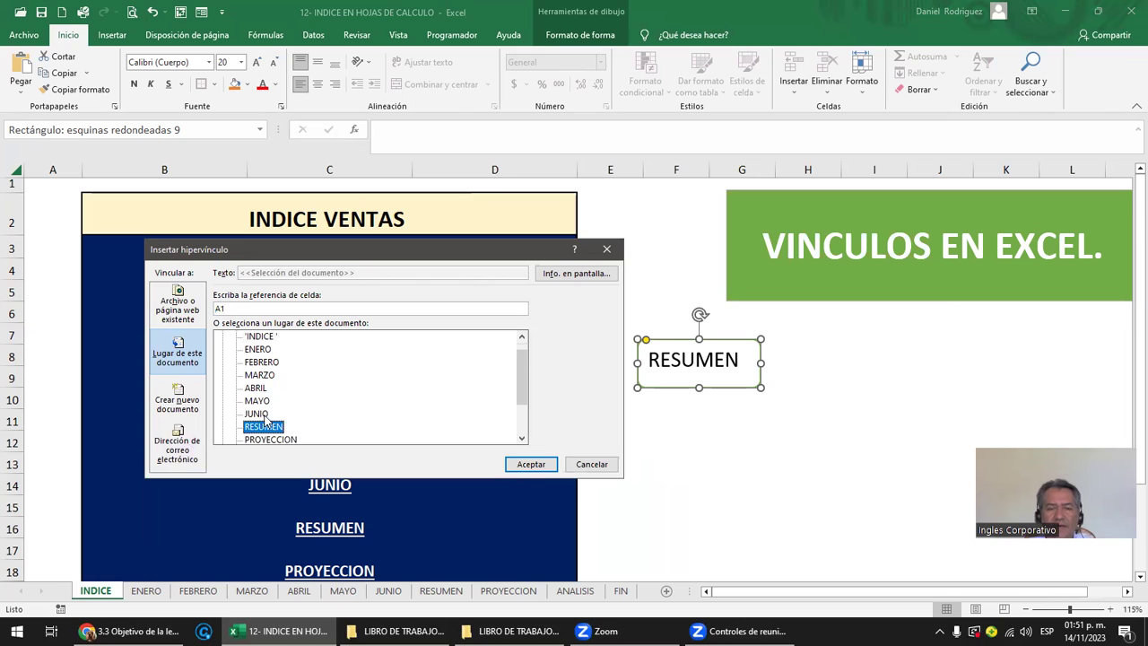
left_click(531, 464)
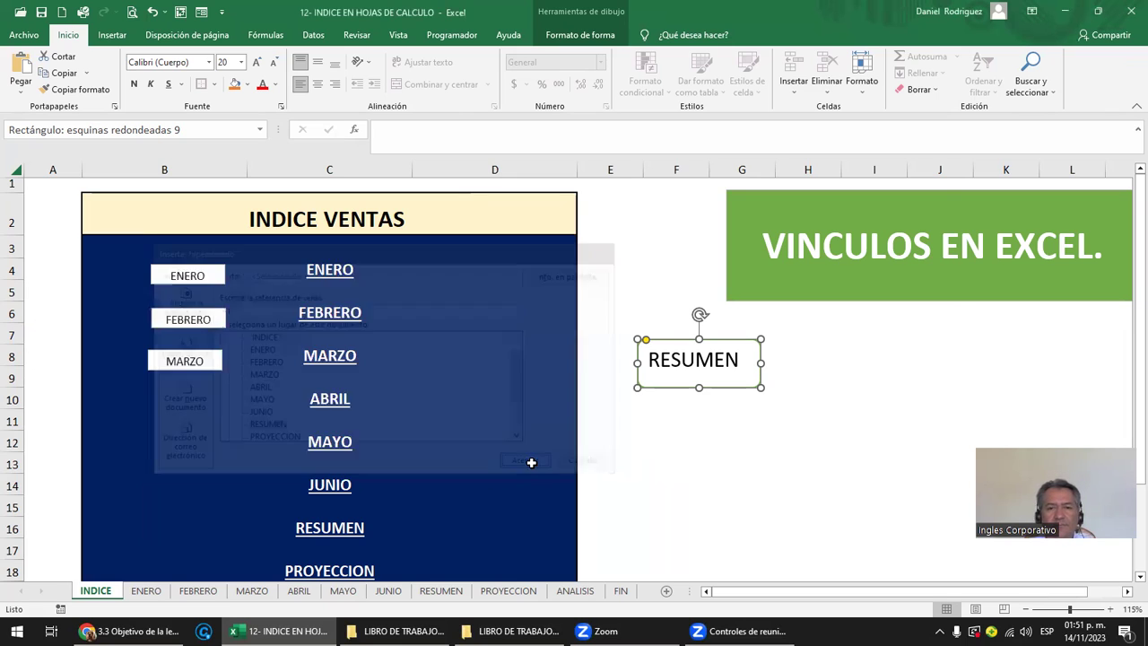
left_click(768, 457)
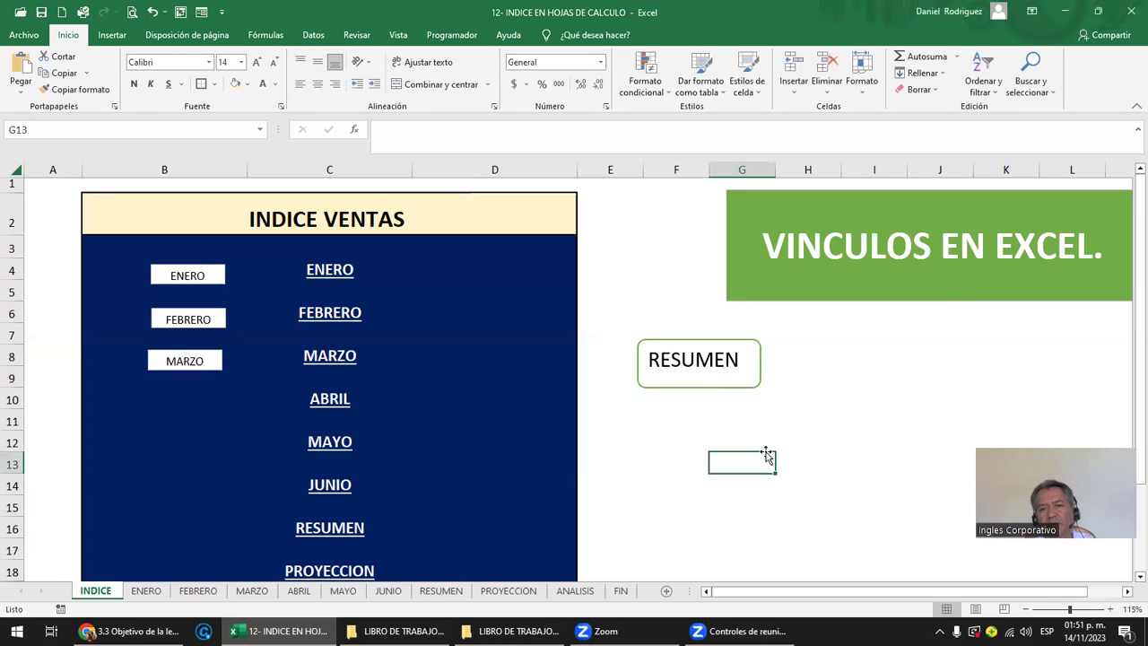
mouse_move(686, 346)
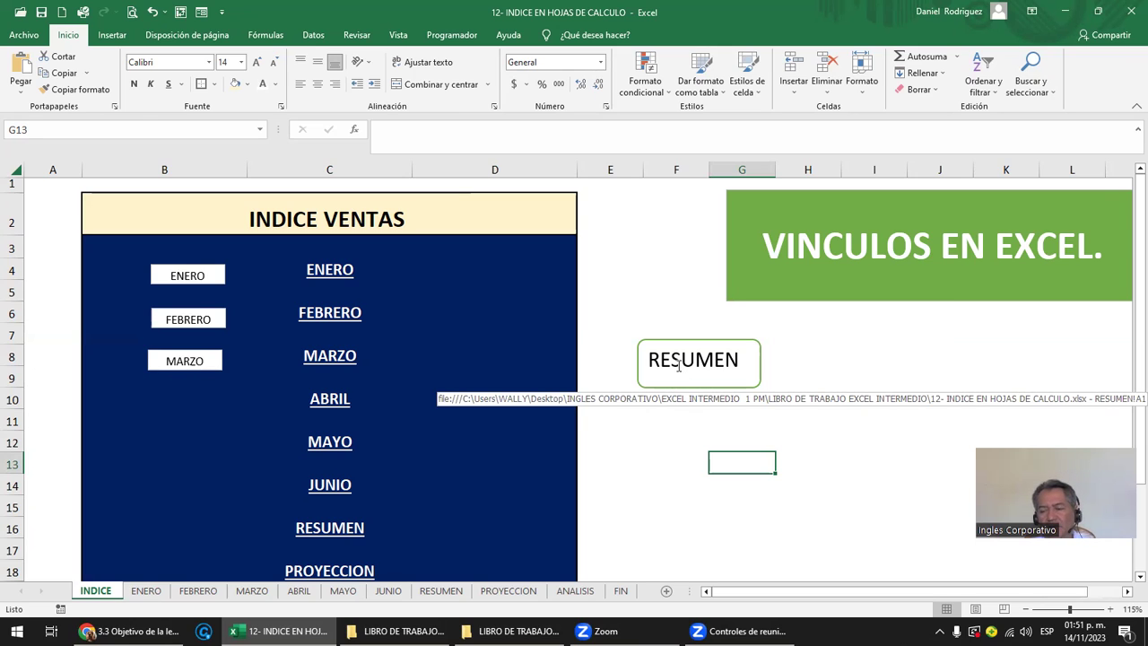
left_click(679, 365, "ctrl")
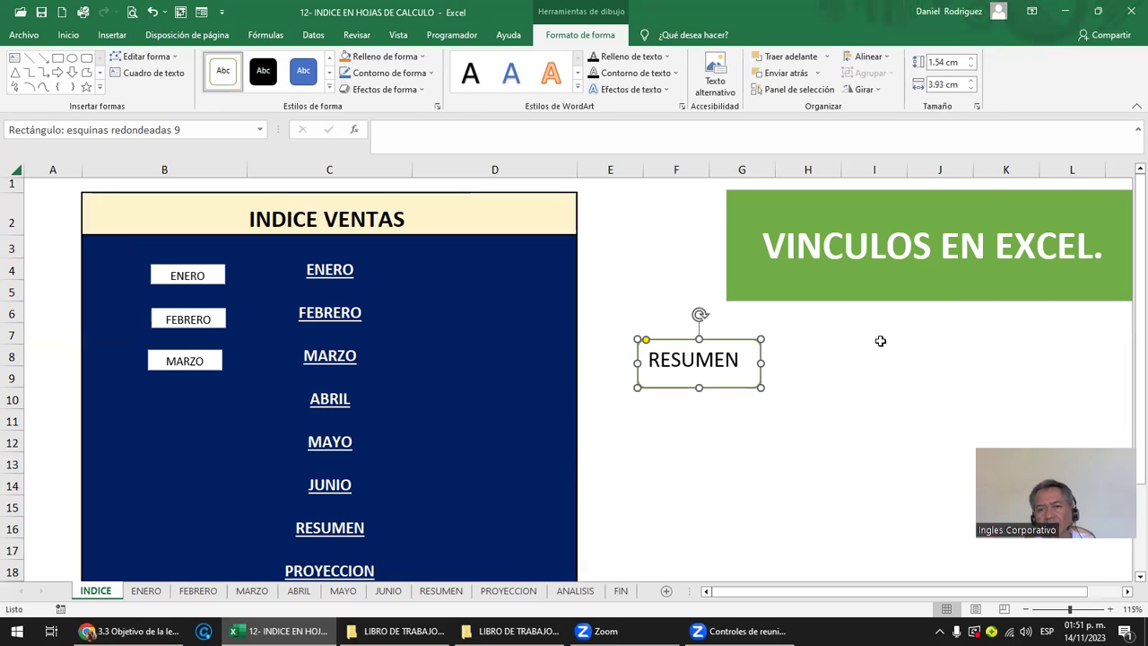
left_click(881, 344)
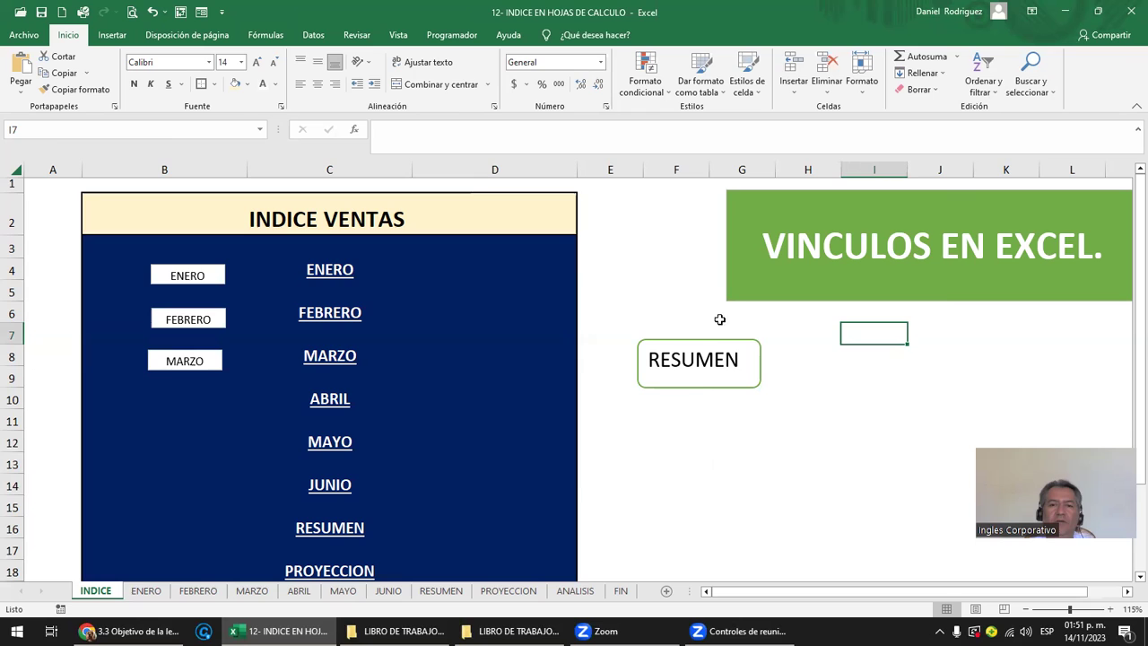
left_click(683, 350)
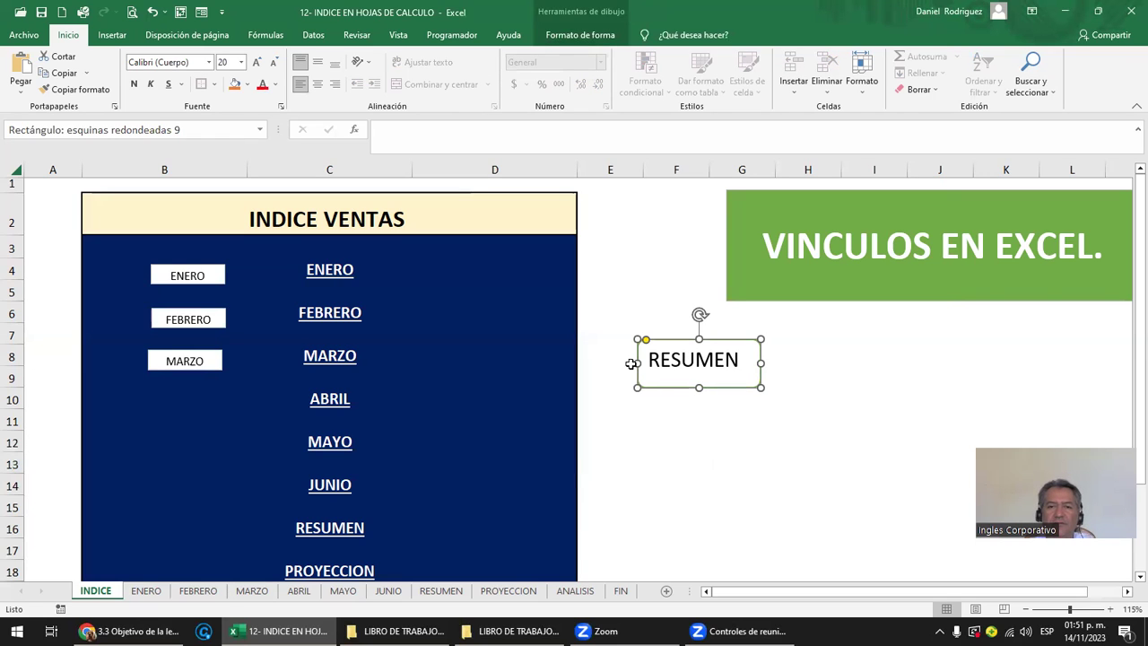
mouse_move(661, 359)
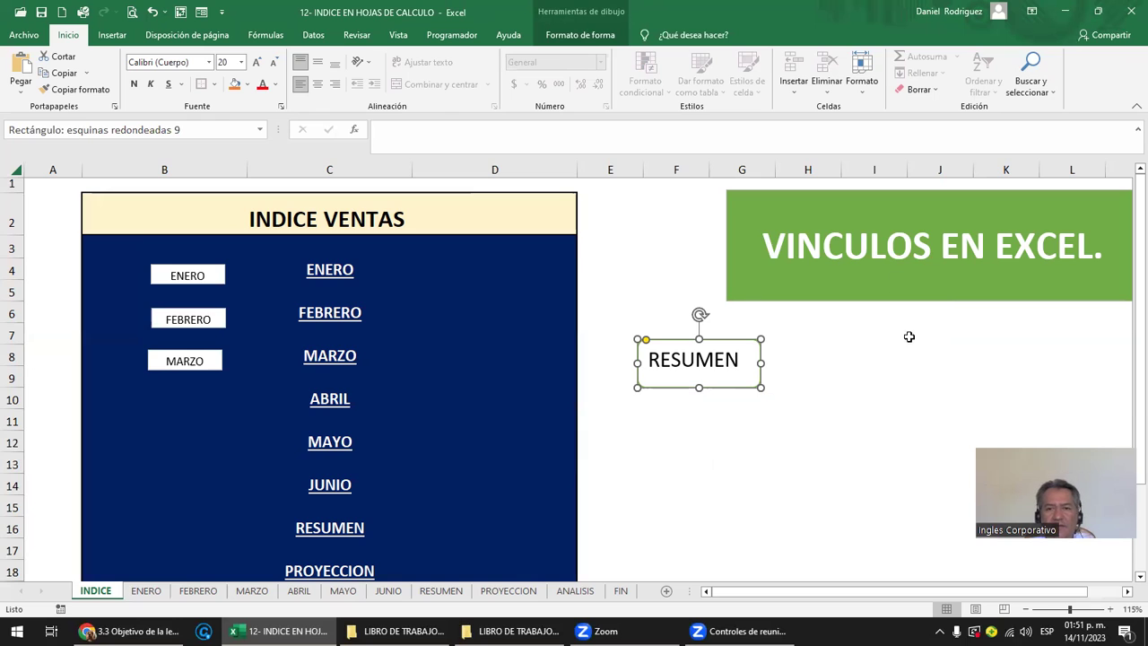
left_click(952, 341)
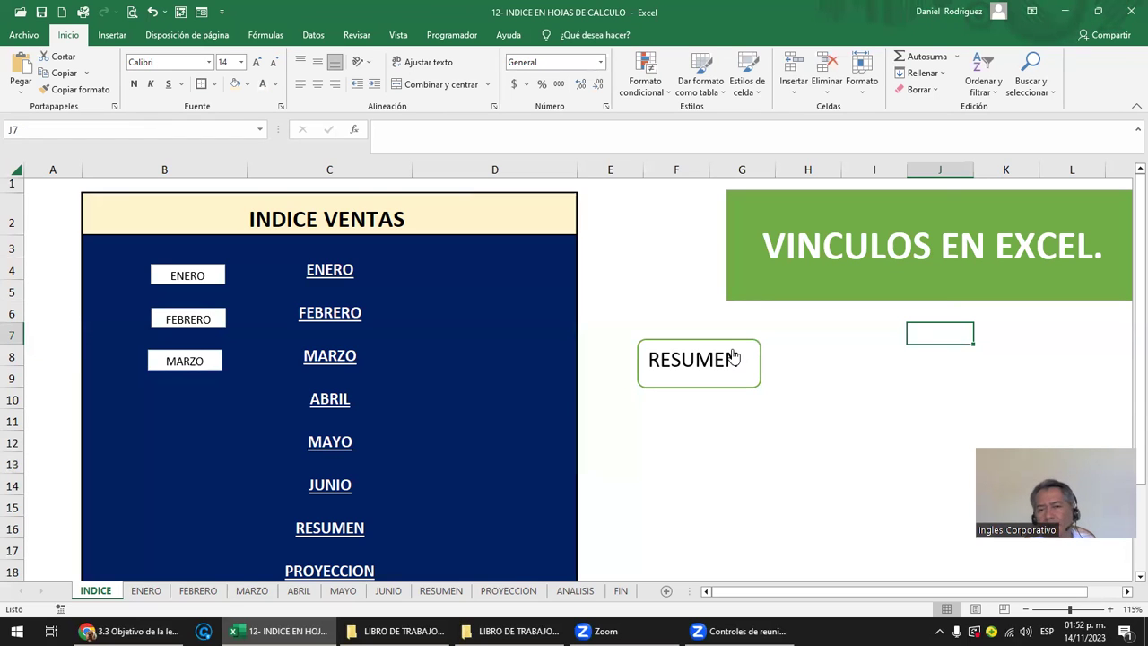
mouse_move(733, 357)
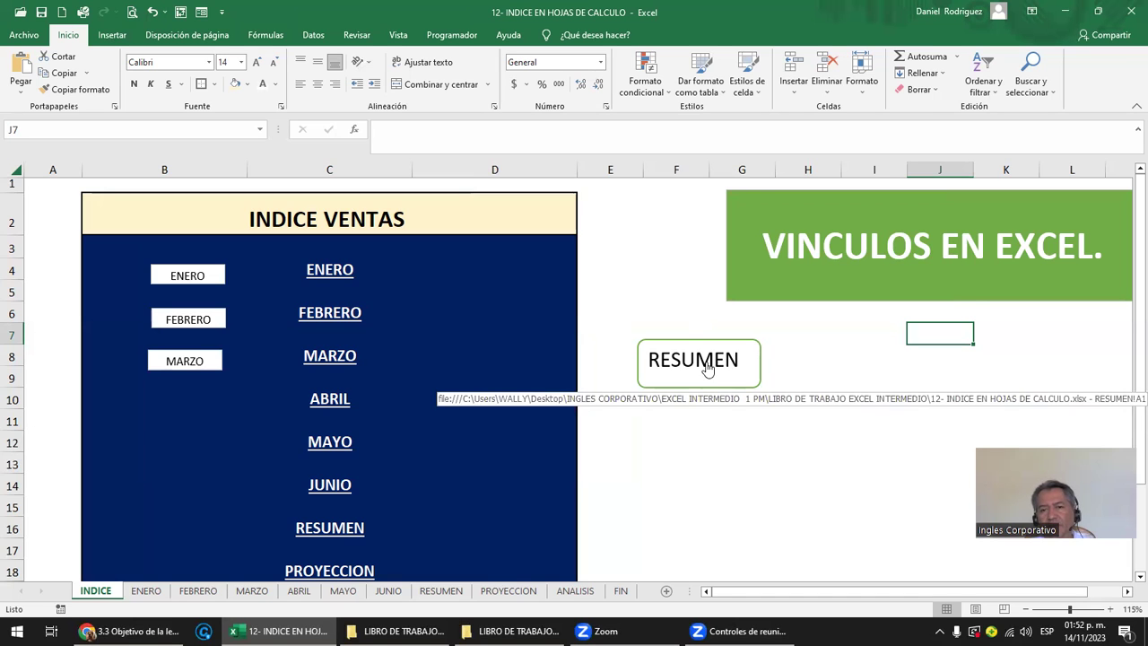
left_click(706, 368)
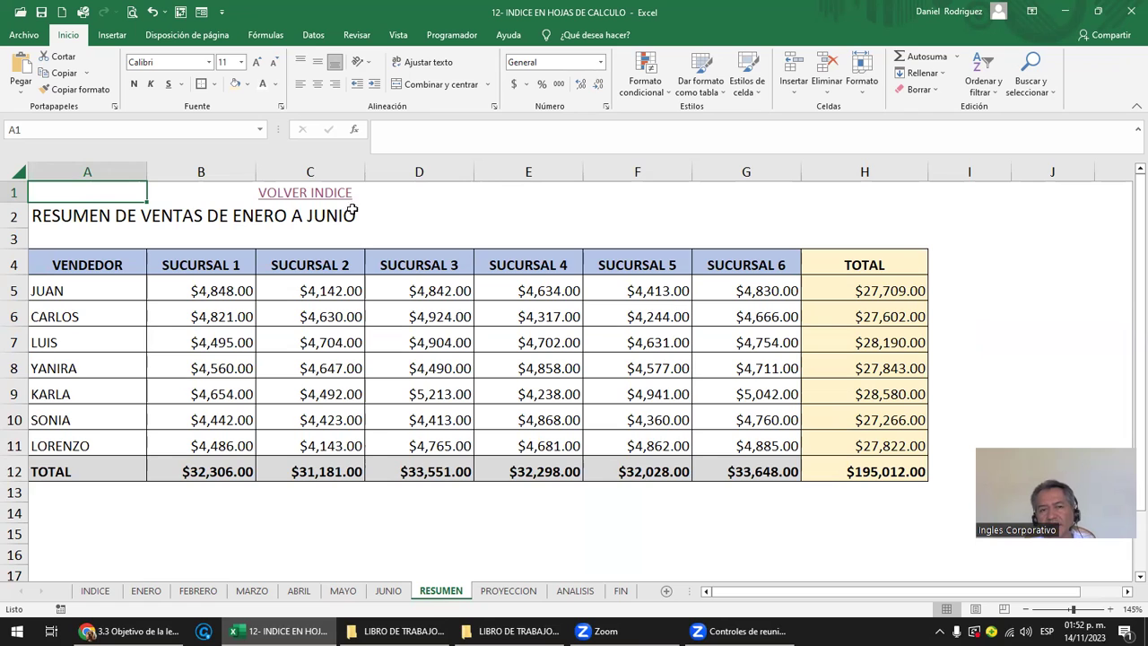
left_click(316, 210)
left_click(314, 193)
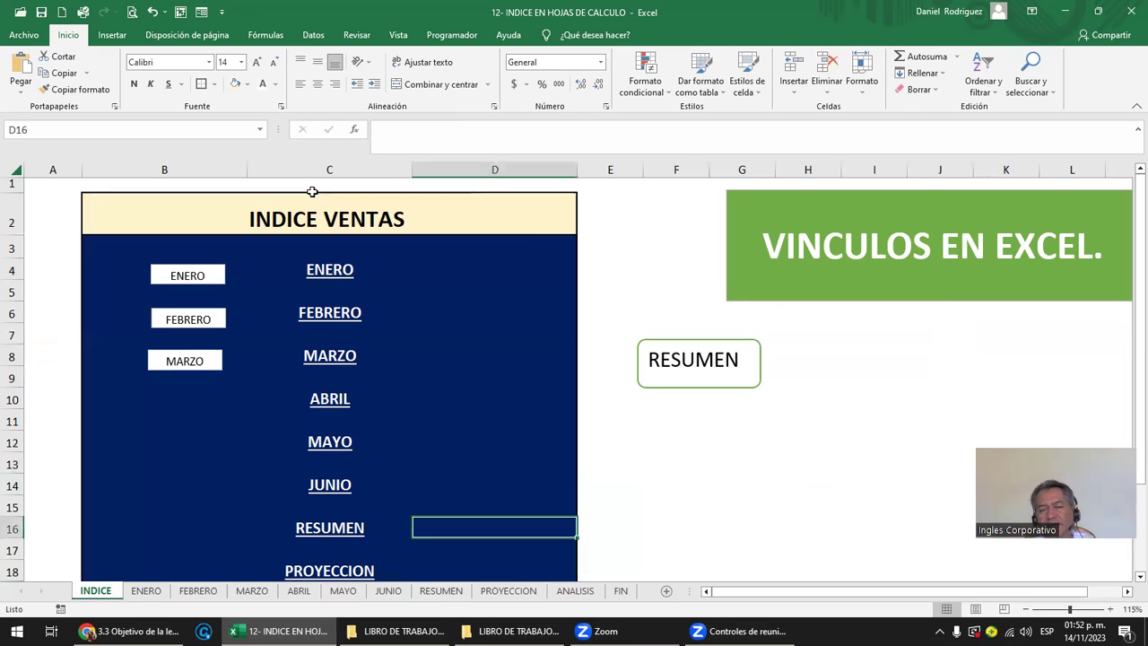
Step: Resize the RESUMEN shape and place it in column B, rows 15–16 of the index panel
right_click(639, 343)
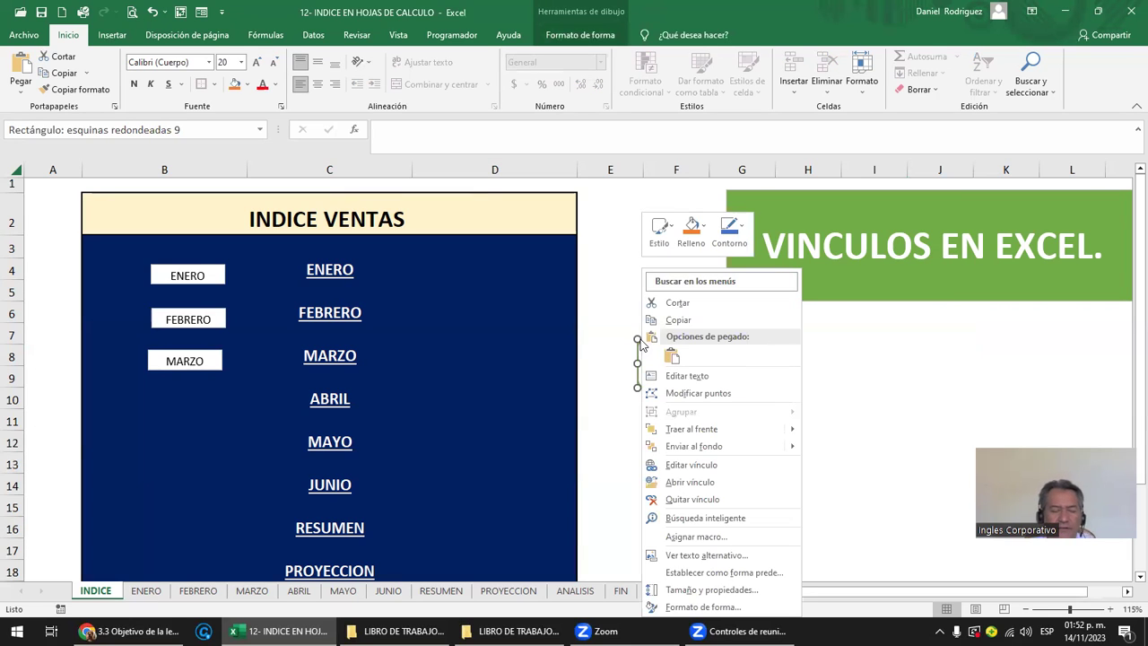
left_click(640, 344)
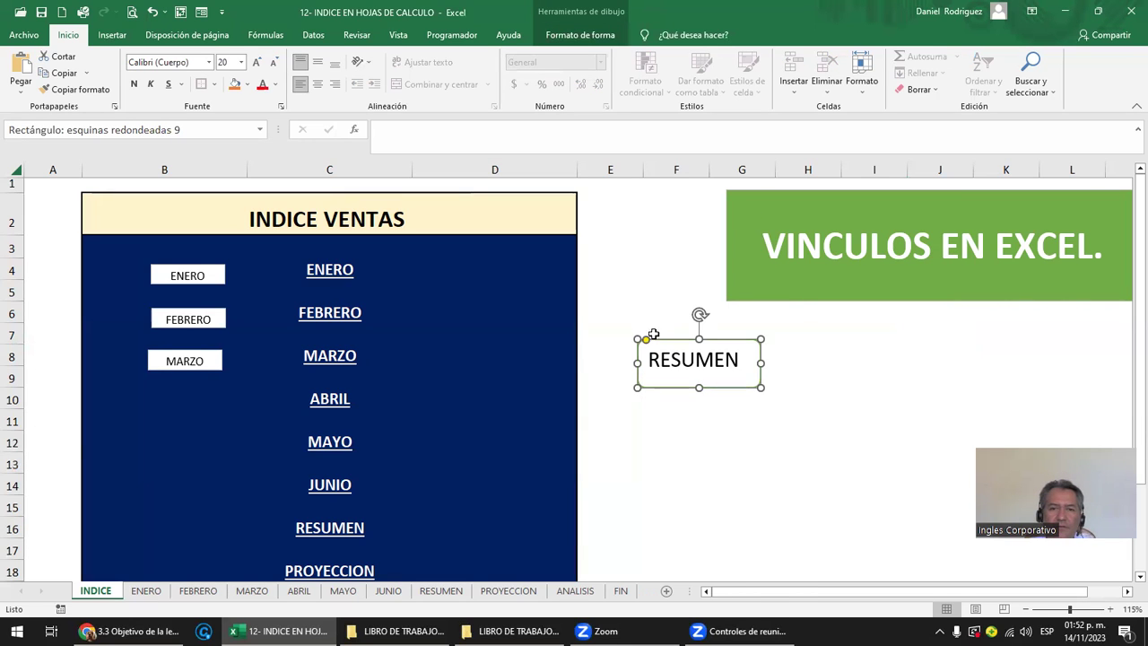
left_click_drag(658, 339, 495, 371)
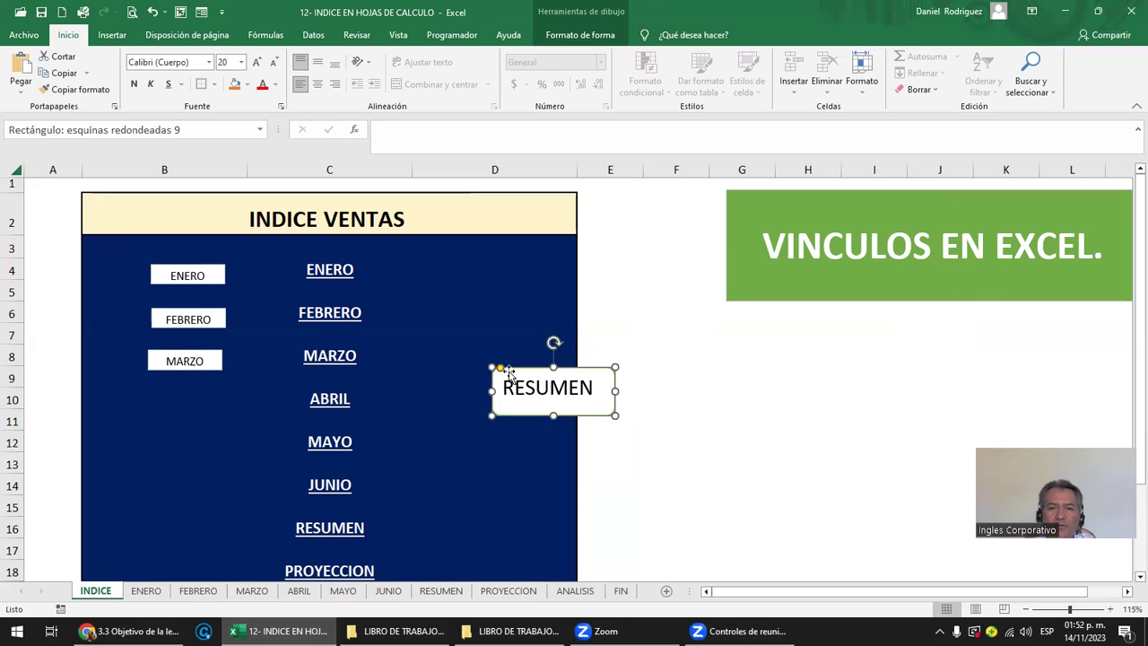
mouse_move(497, 375)
left_mouse_down()
mouse_move(517, 371)
mouse_move(433, 345)
mouse_move(505, 359)
left_mouse_up()
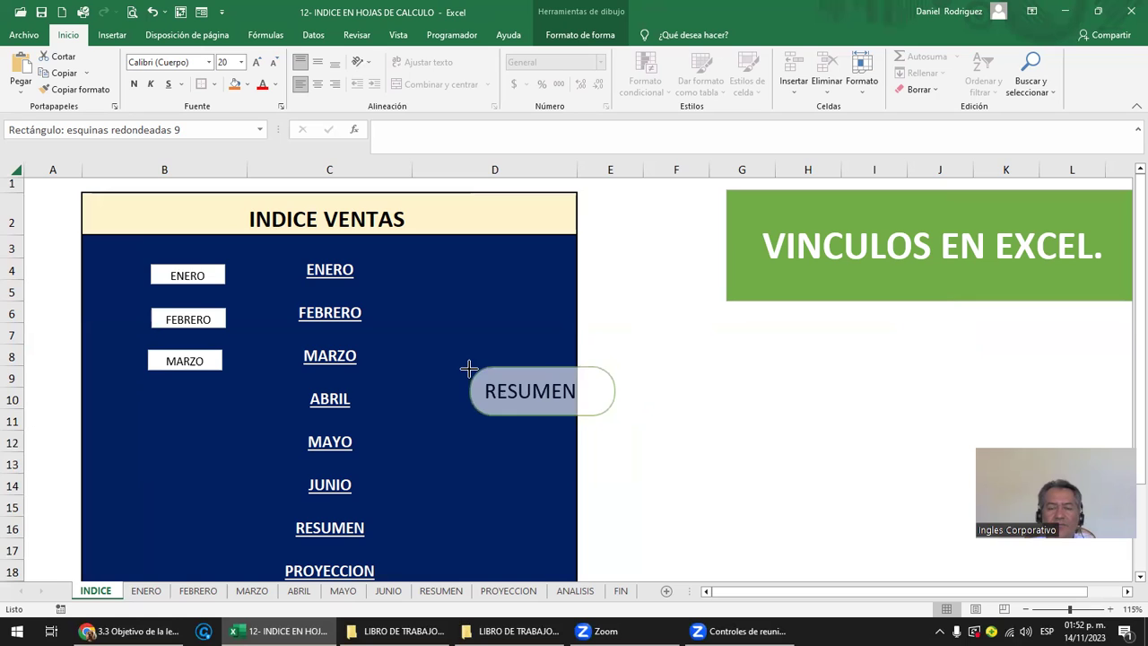
left_click_drag(468, 368, 469, 366)
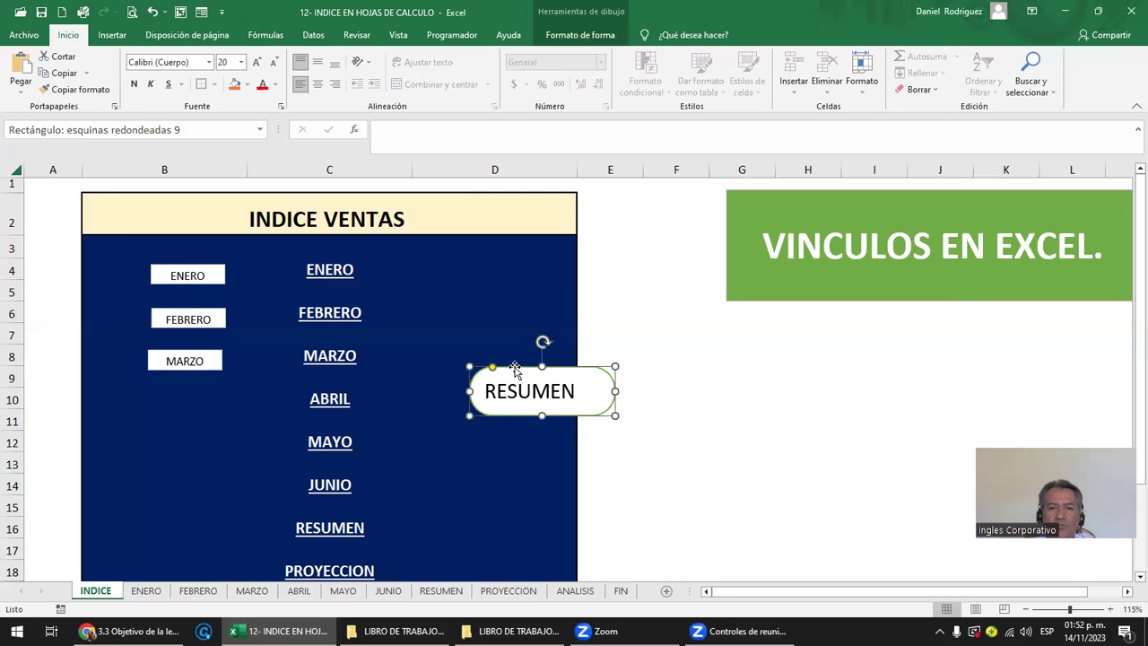
left_click_drag(507, 366, 154, 500)
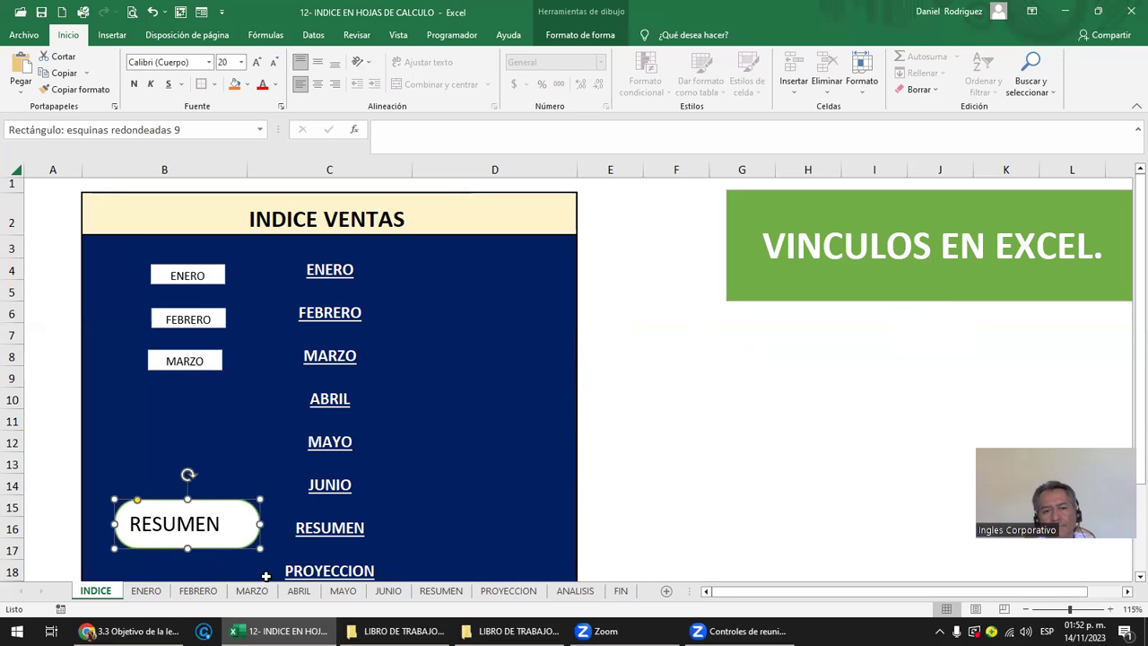
left_click(764, 538)
Step: Copy the RESUMEN shape and select cell F9 for pasting
right_click(208, 506)
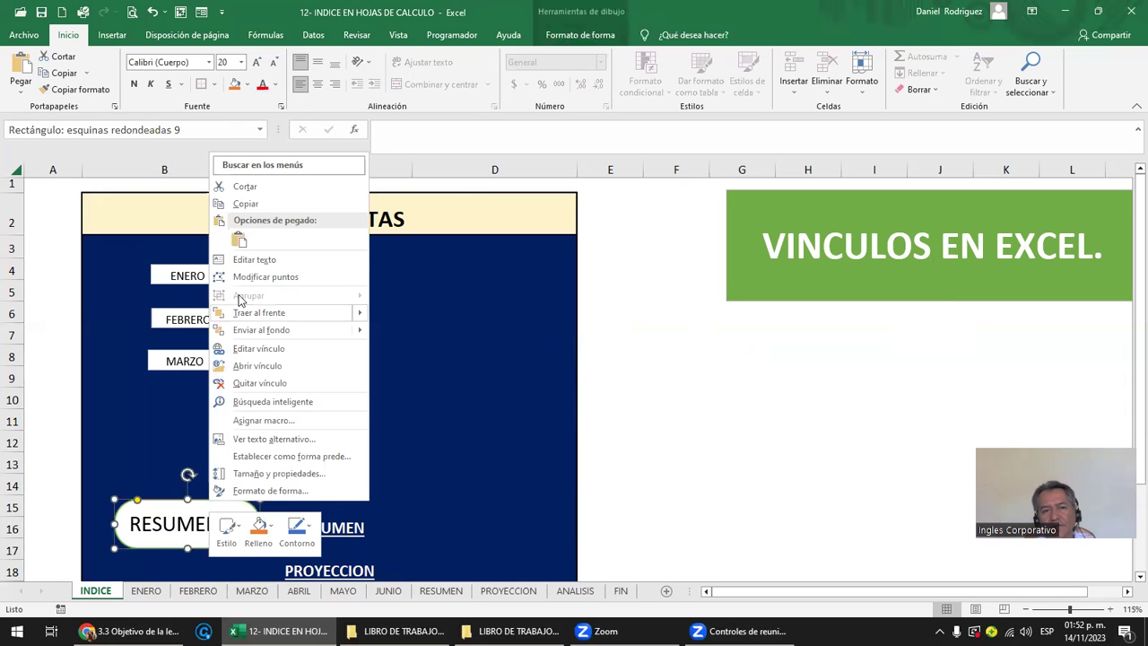
left_click(268, 202)
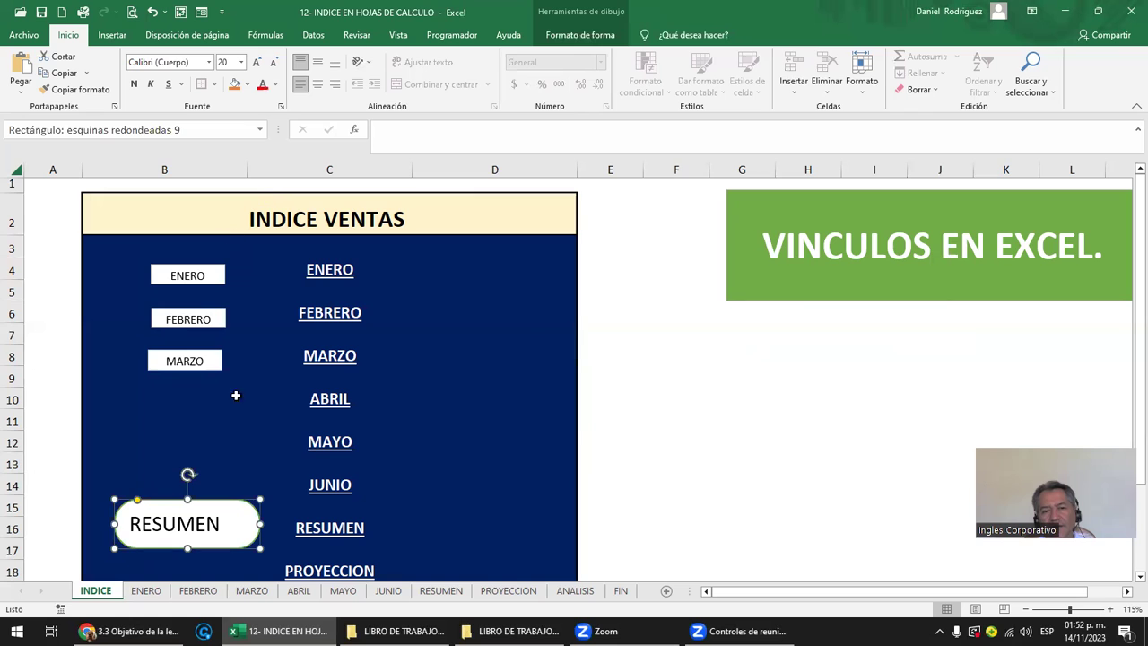
left_click(675, 370)
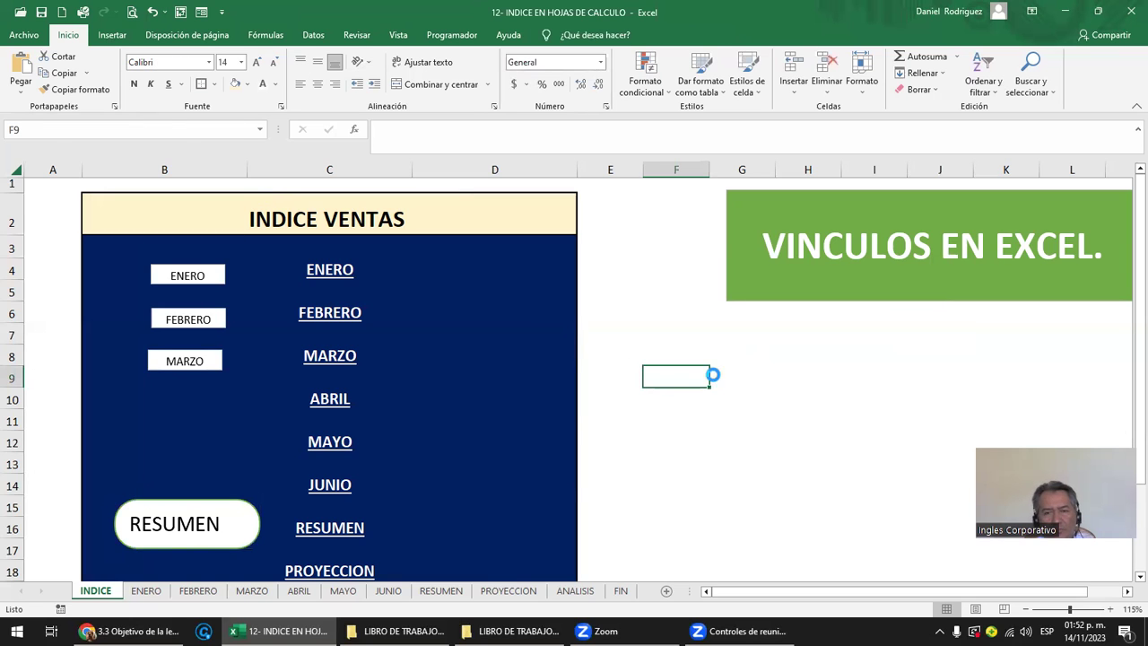
Step: Paste a copy of the RESUMEN shape at F9 and retarget its hyperlink to the FIN sheet
key("ctrl+v")
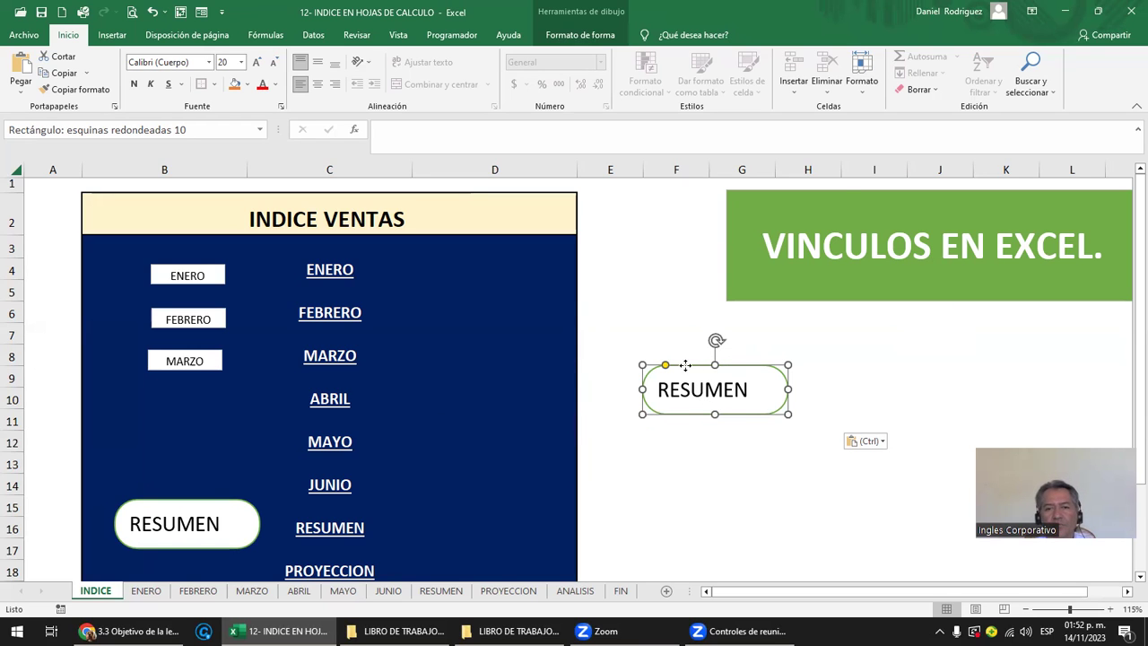
right_click(686, 377)
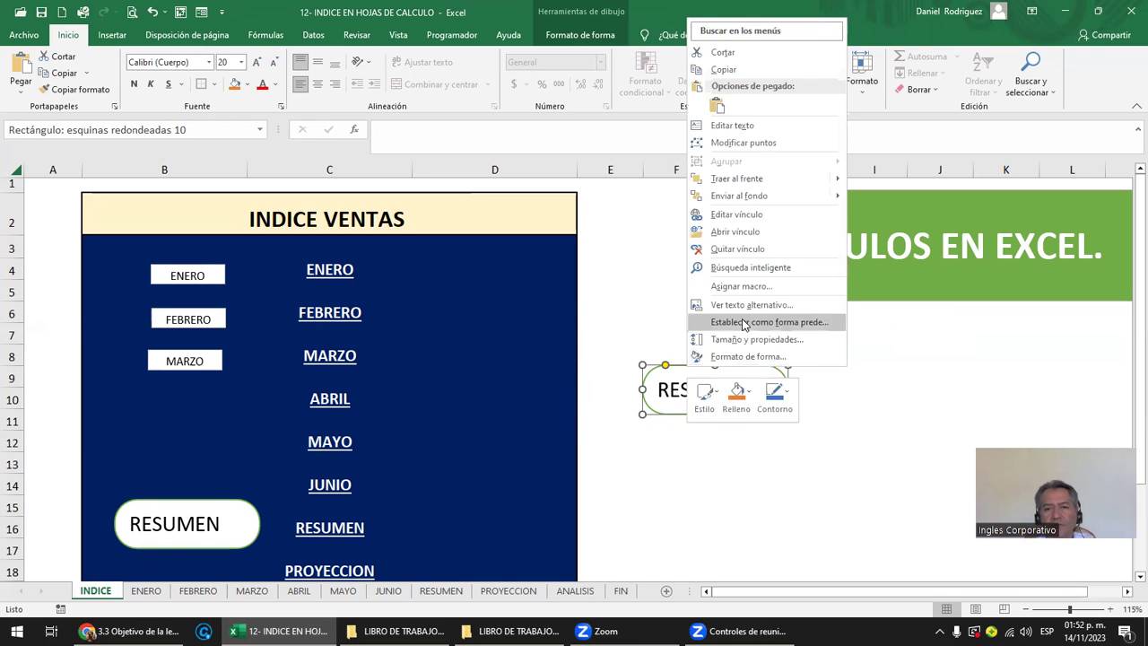
left_click(758, 217)
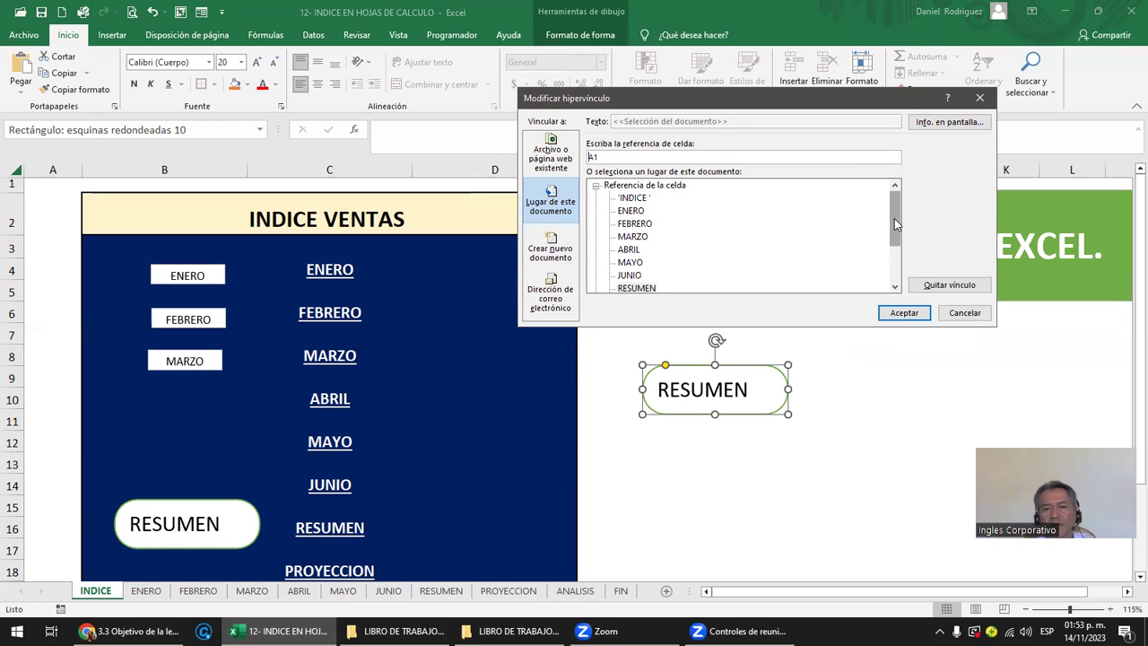
left_click_drag(893, 216, 894, 251)
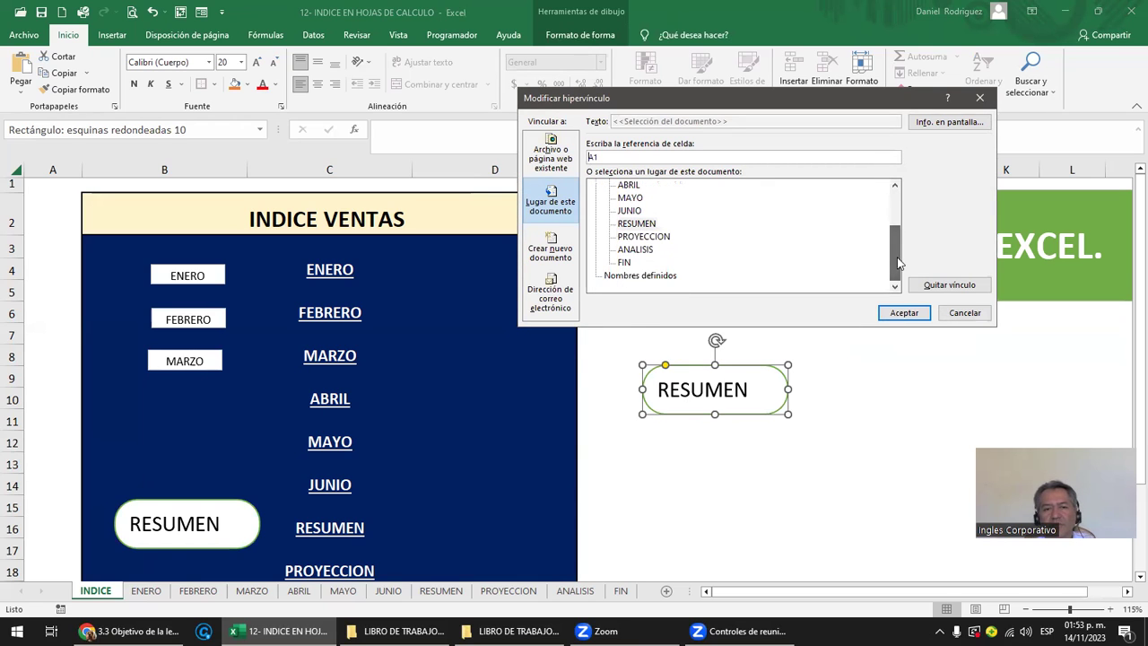
left_click(623, 261)
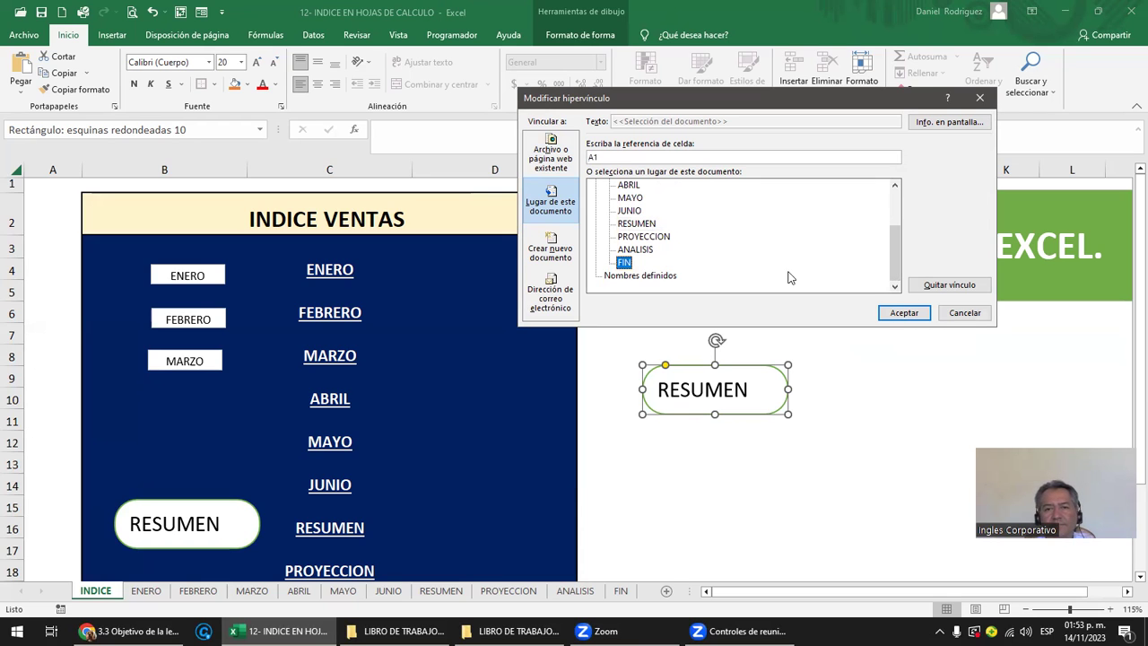
left_click(902, 312)
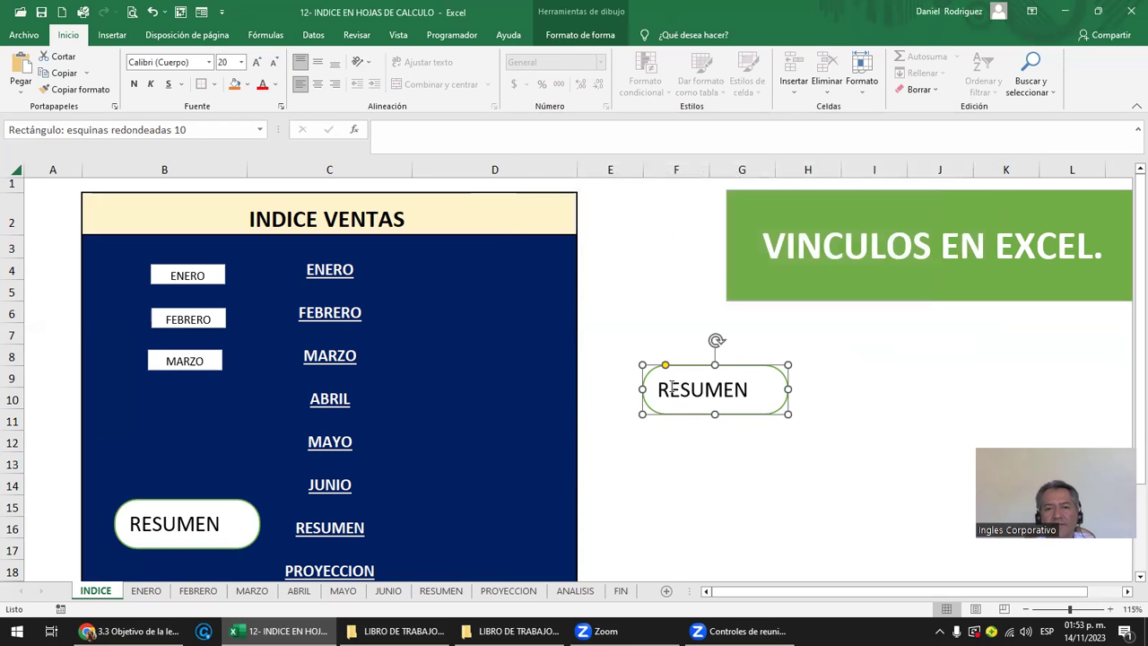
Step: Replace the pasted shape's RESUMEN label with FIN
mouse_move(672, 388)
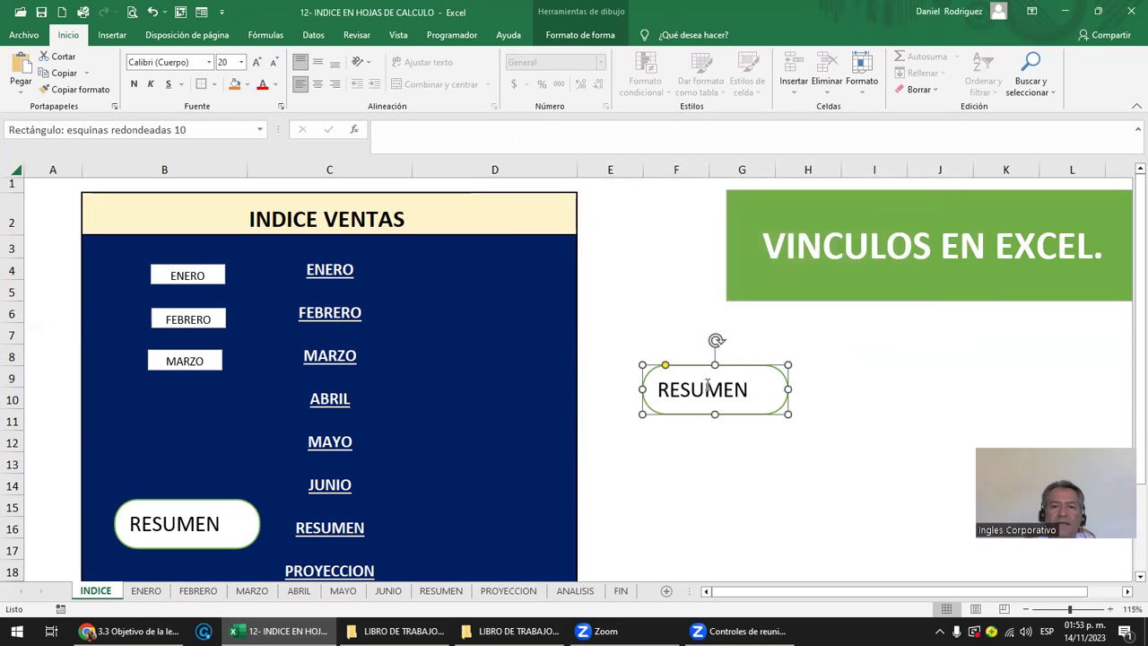
mouse_move(708, 381)
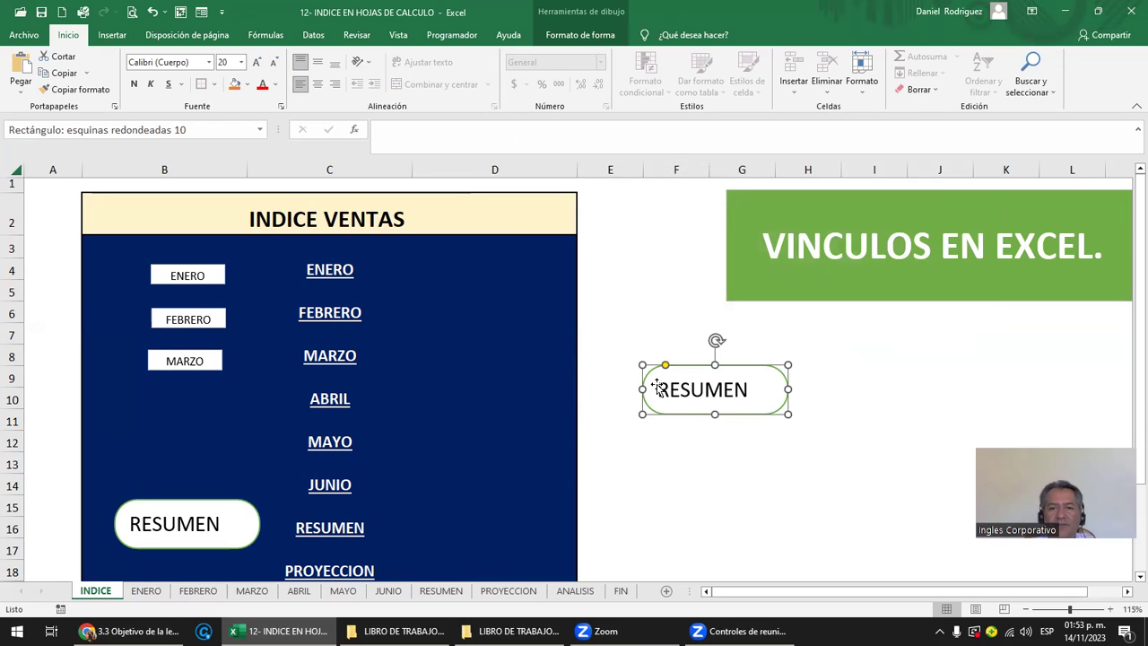
double_click(662, 387)
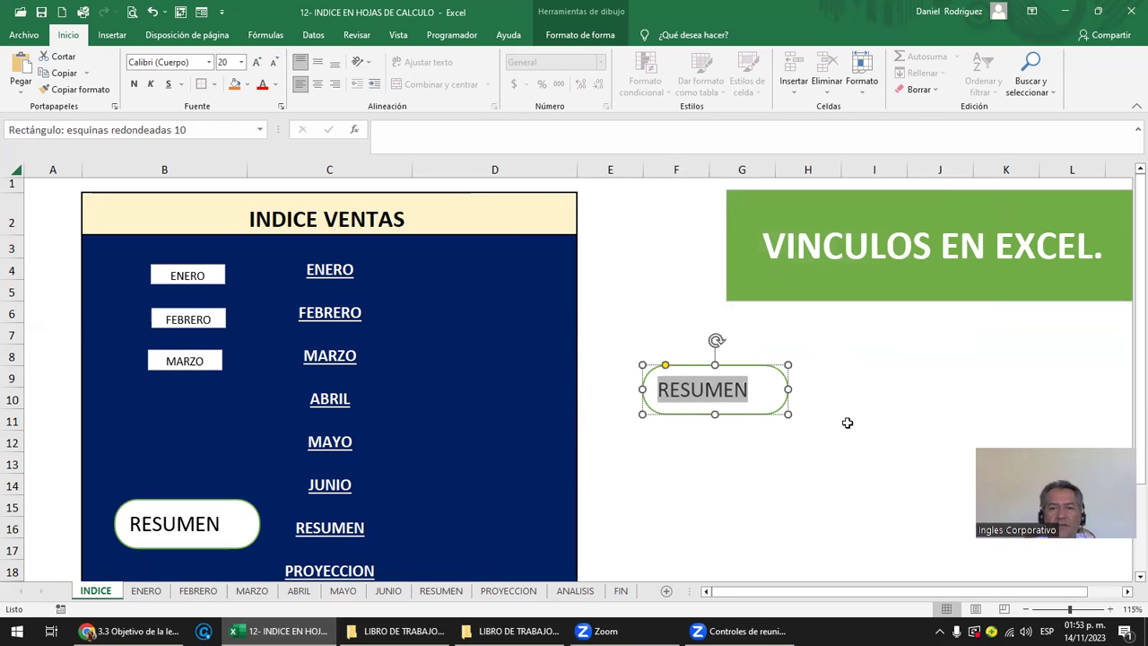
type("FIN")
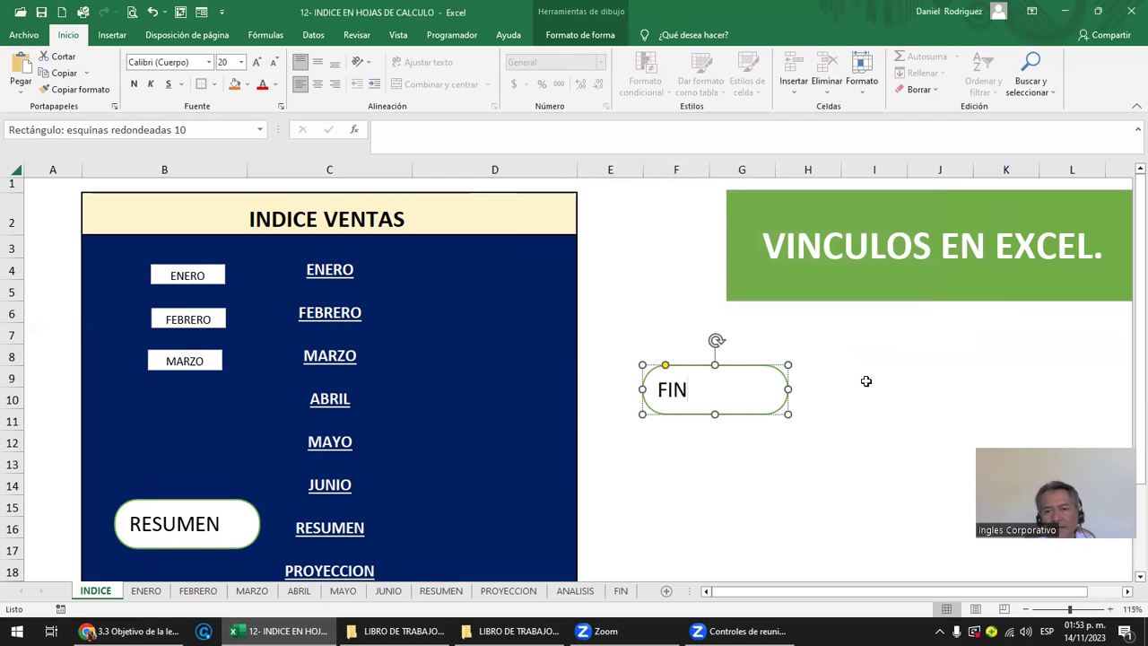
left_click(864, 378)
Step: Test that the FIN shape opens the FIN sheet, then return with VOLVER INDICE
scroll(701, 432, "down", 1, "ctrl")
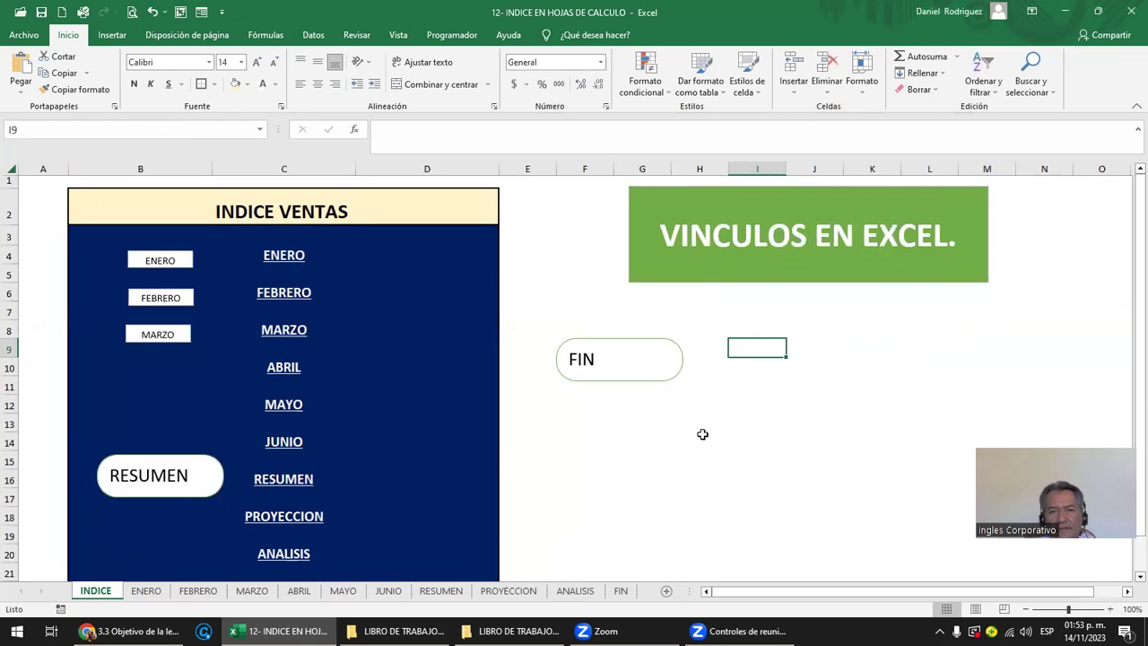
scroll(701, 431, "down", 1, "ctrl")
left_click(539, 312)
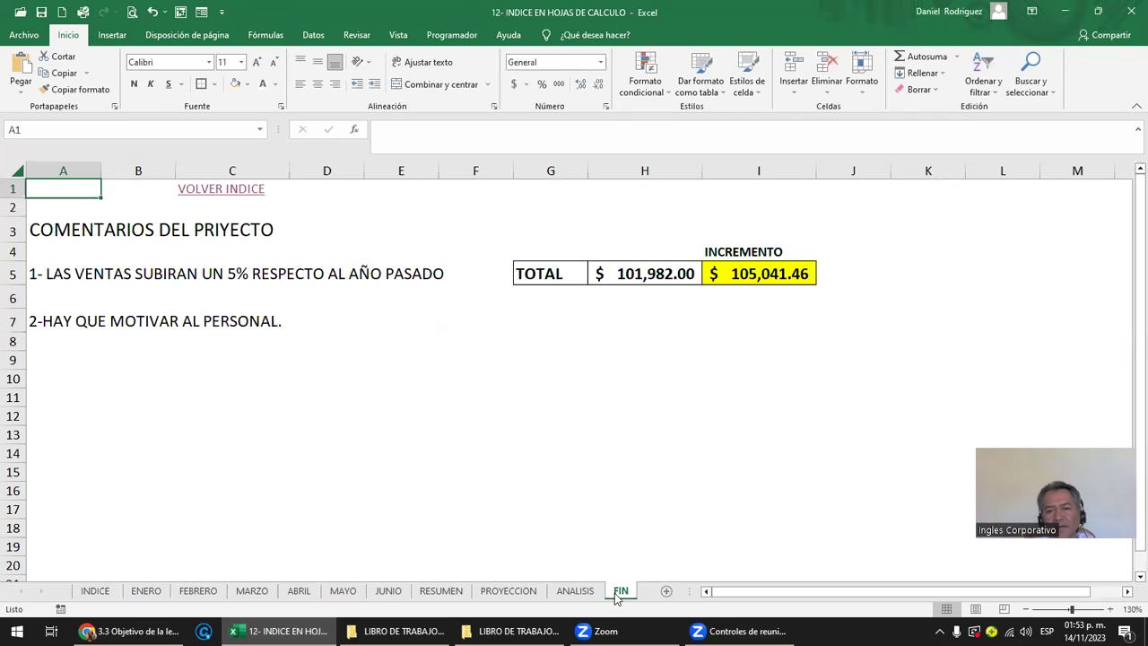
left_click(203, 197)
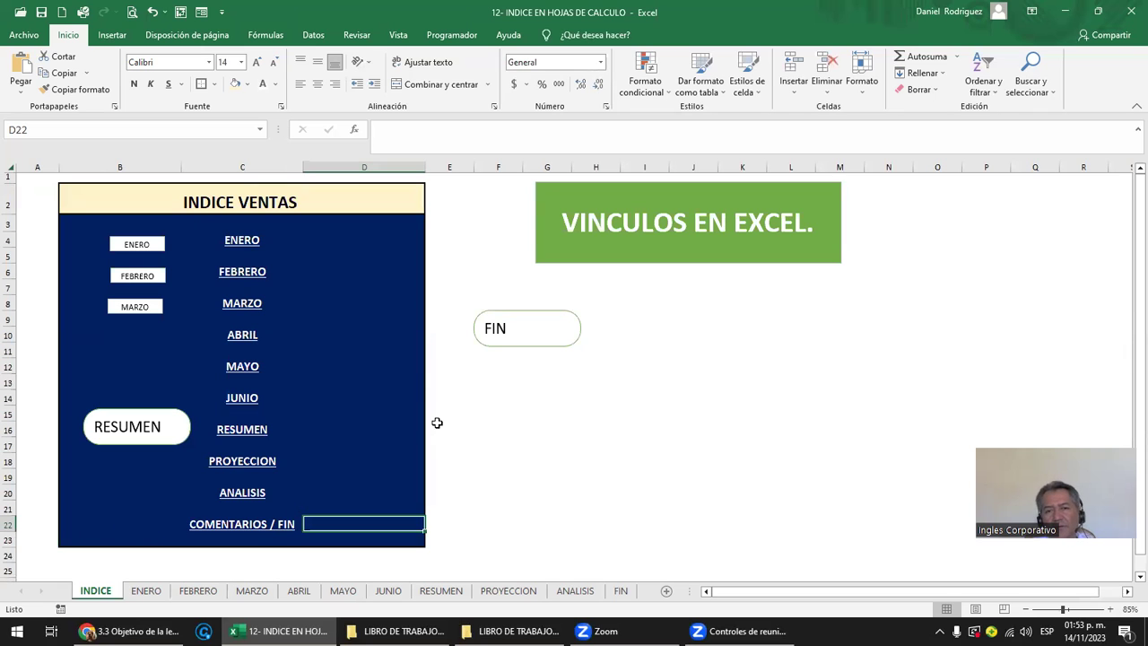
Step: Drag the FIN shape into the blue INDICE VENTAS box beside the COMENTARIOS / FIN entry
left_click(524, 321, "ctrl")
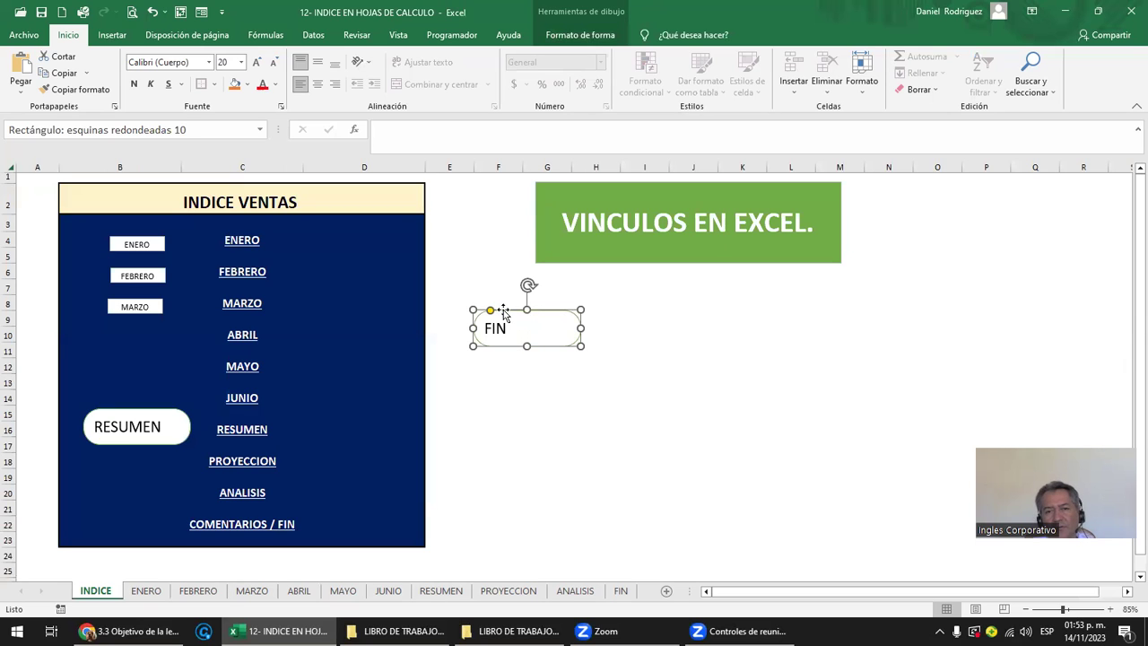
left_click_drag(503, 309, 104, 498)
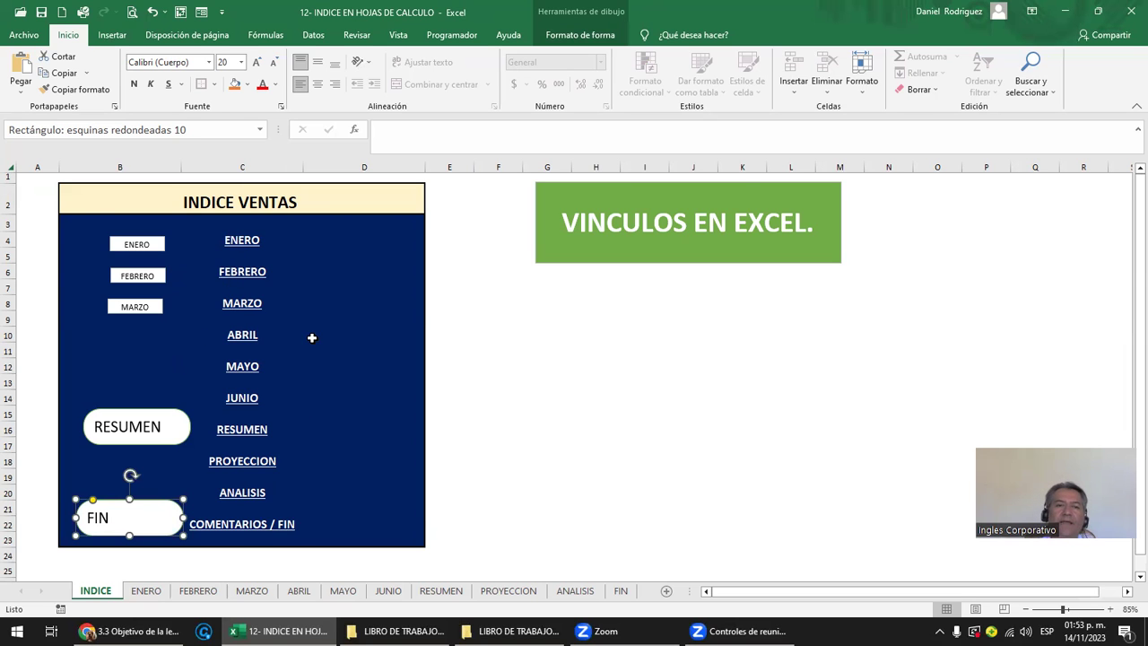
scroll(312, 337, "up", 2)
scroll(313, 340, "up", 2)
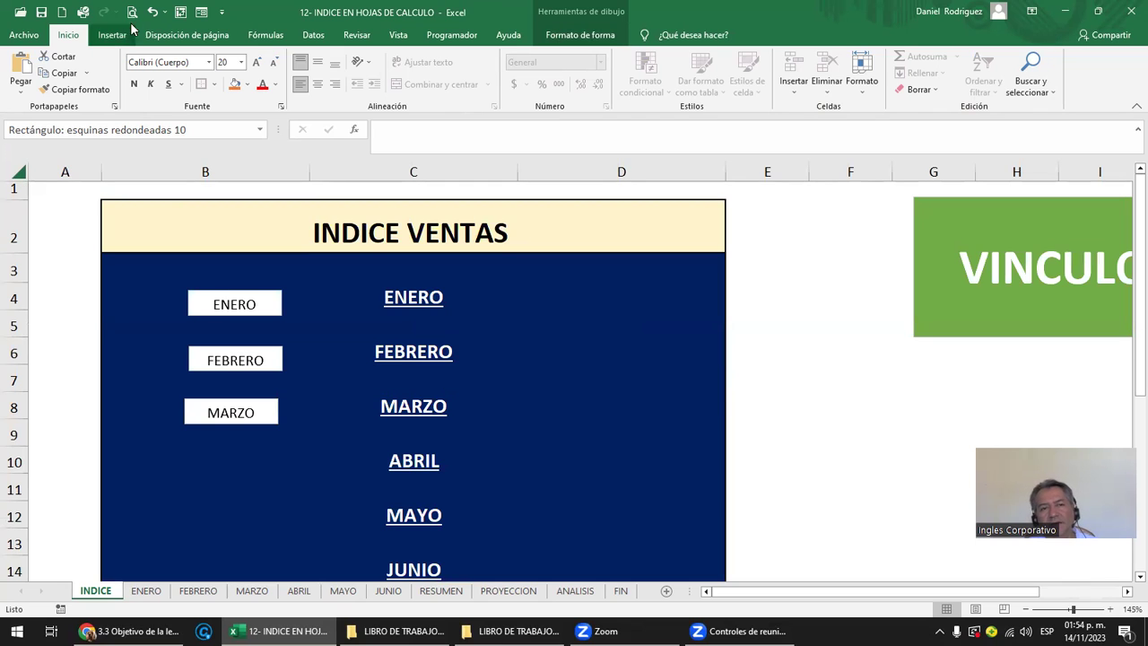
Step: Insert the Análisis target icon right of the index panel, sized 2.04 cm square
left_click(771, 323)
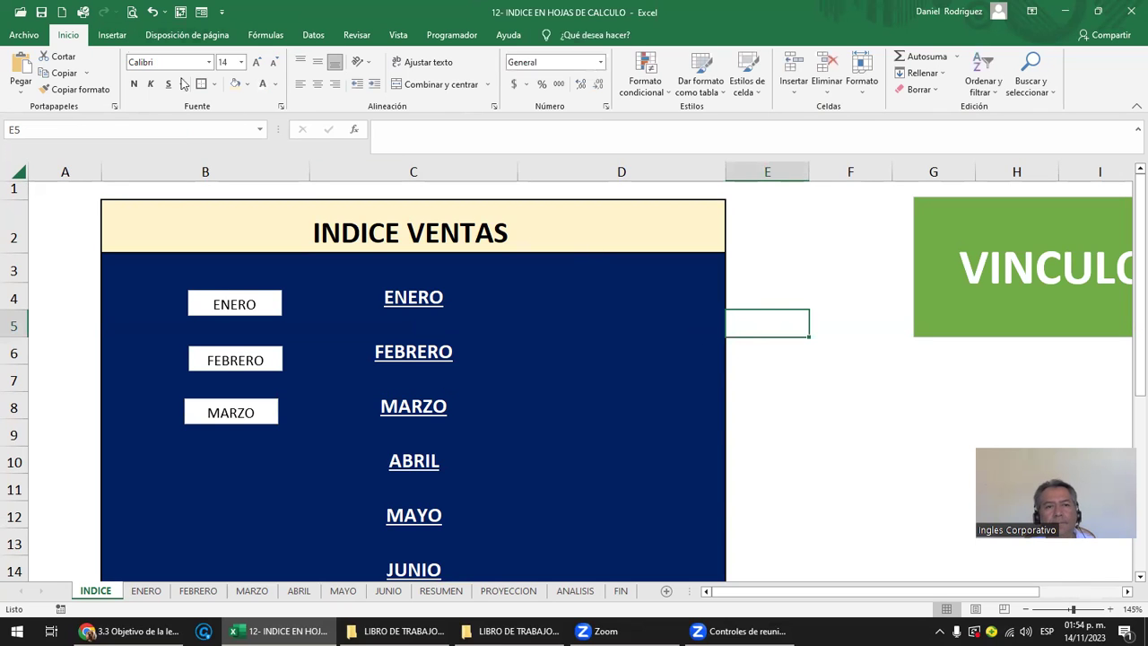
left_click(111, 35)
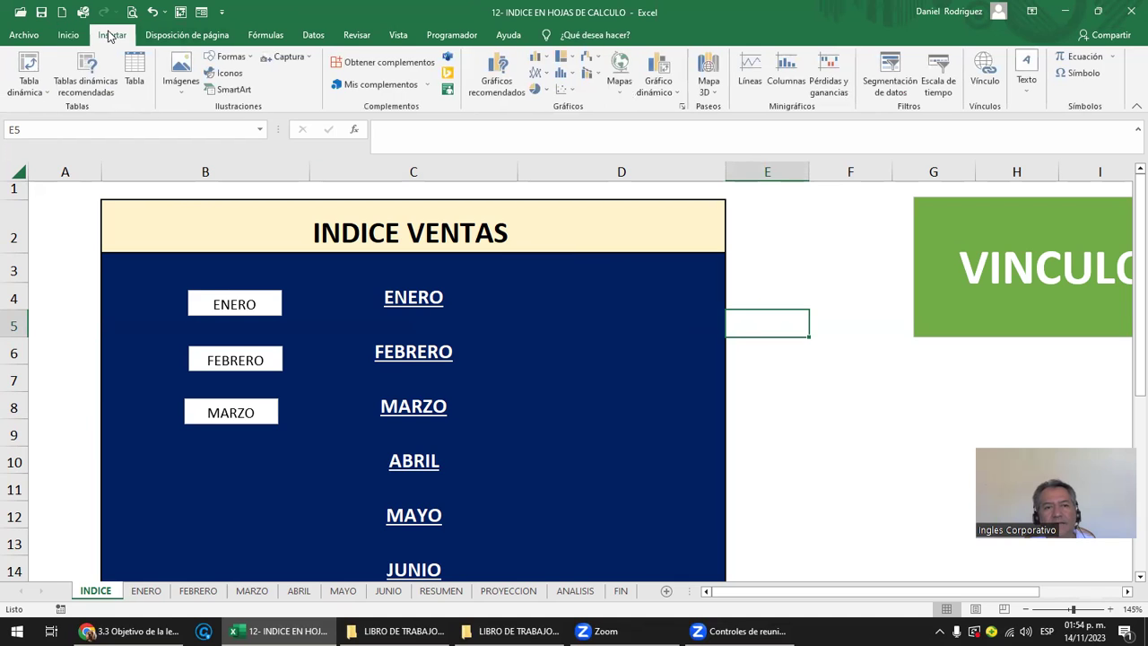
left_click(238, 79)
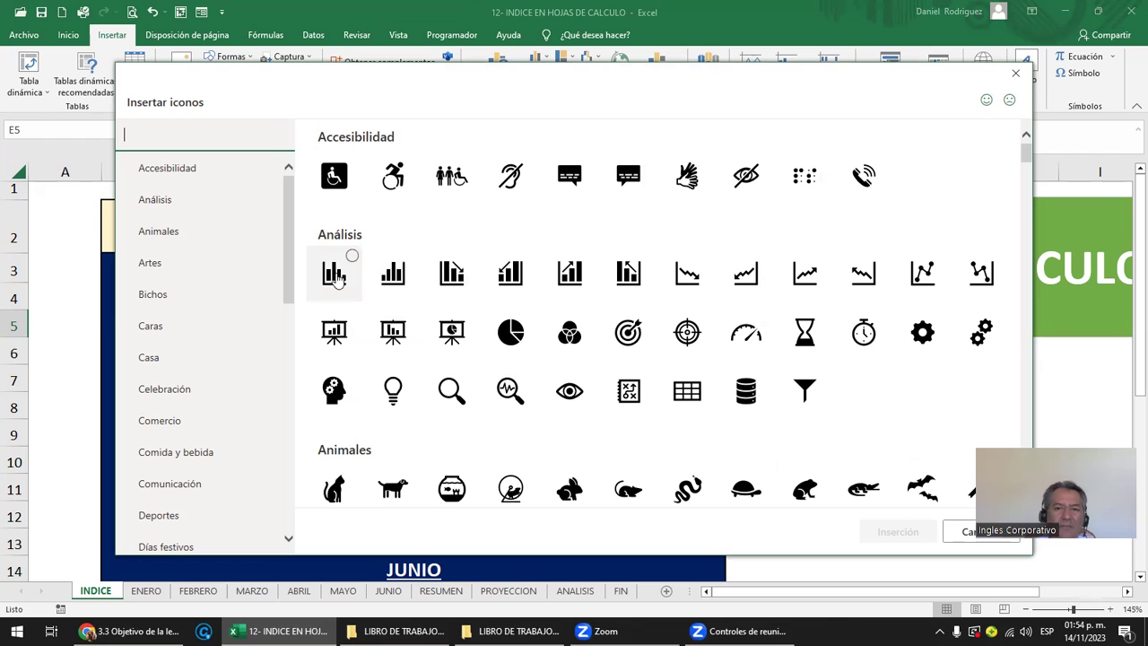
left_click(622, 336)
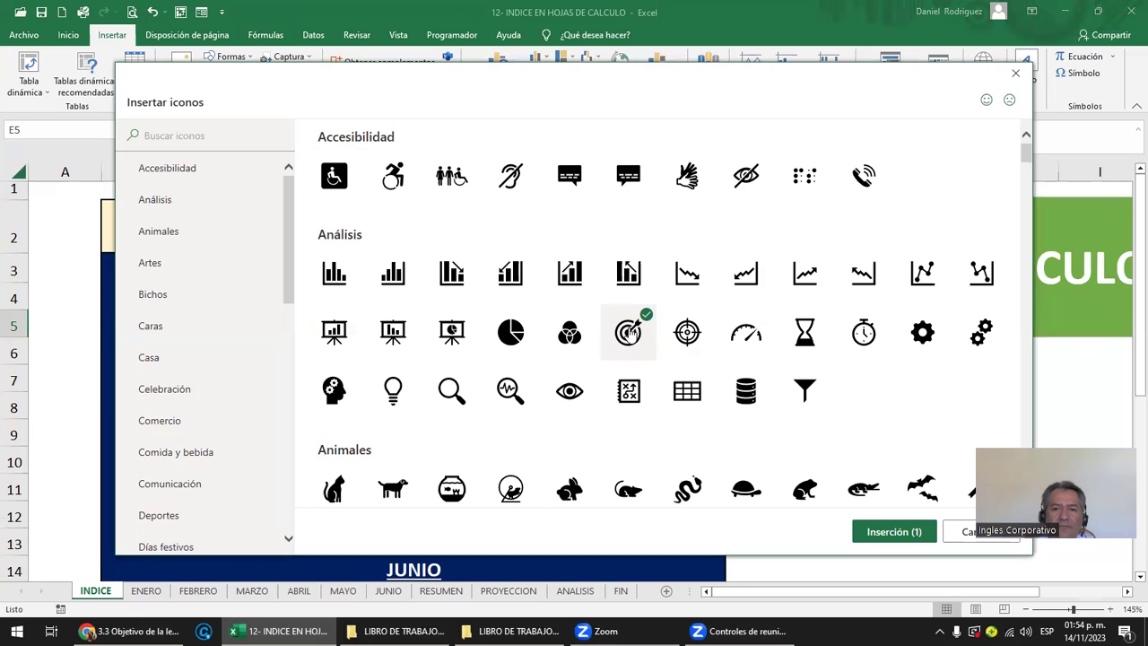
left_click(886, 532)
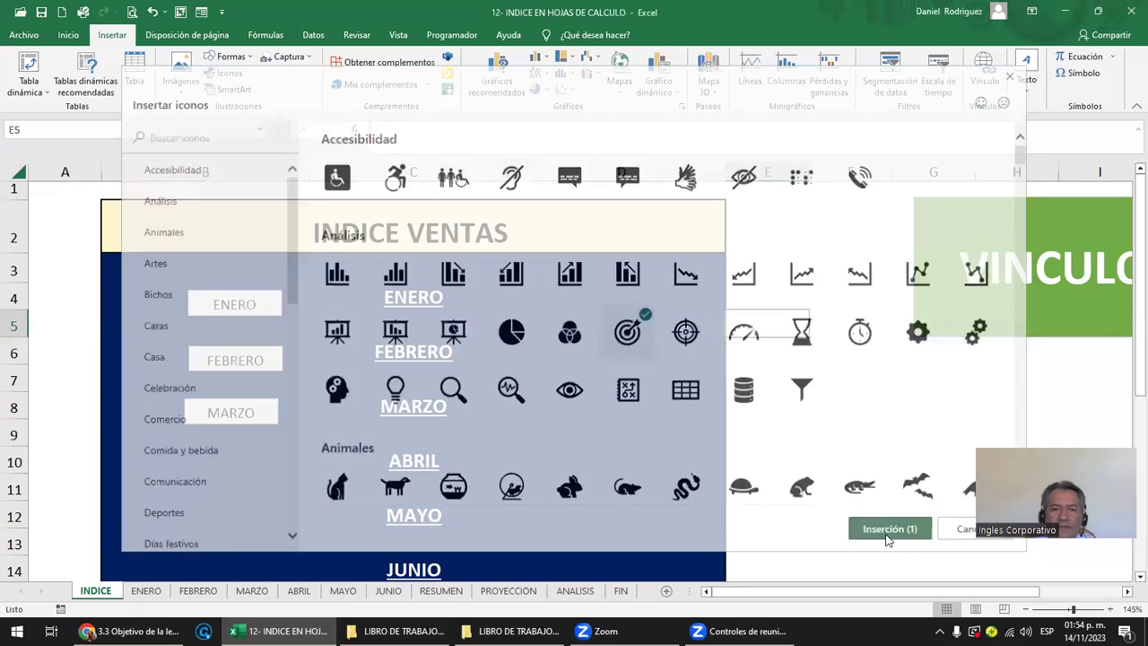
left_click_drag(756, 351, 809, 287)
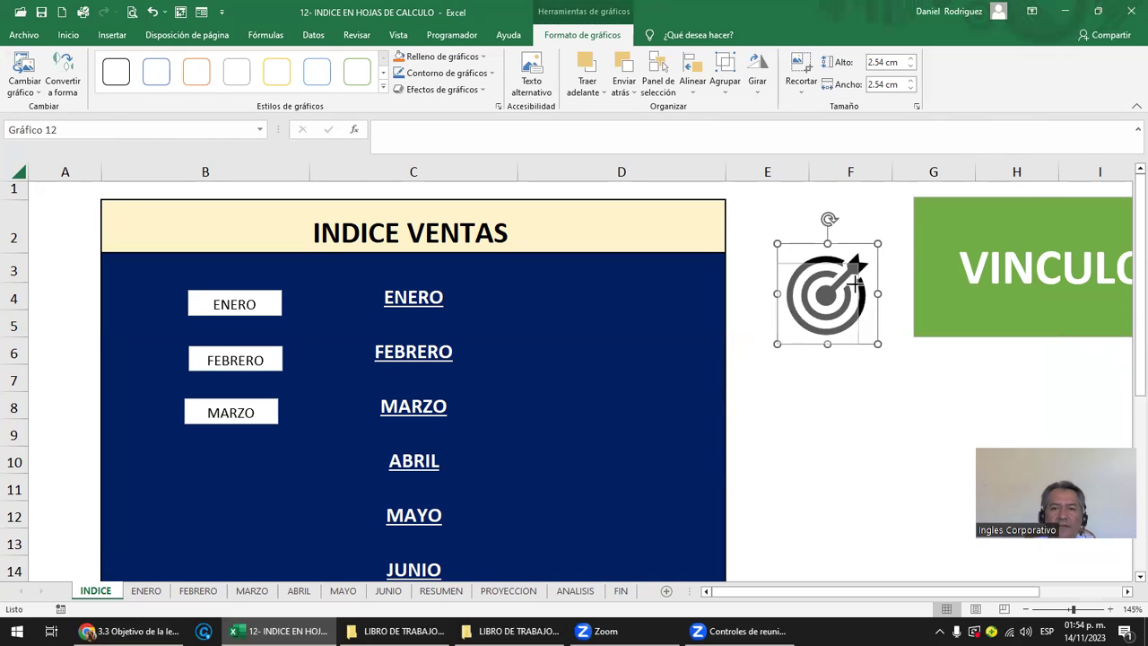
left_click_drag(879, 244, 858, 264)
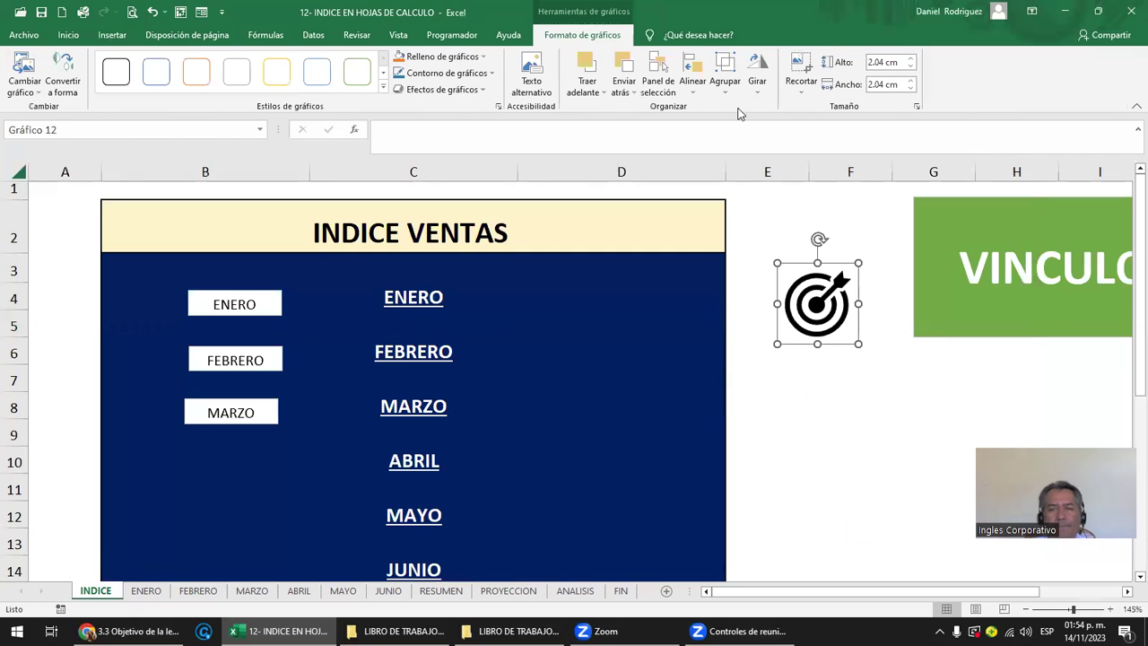
Step: Hyperlink the target icon to the FIN sheet
right_click(812, 328)
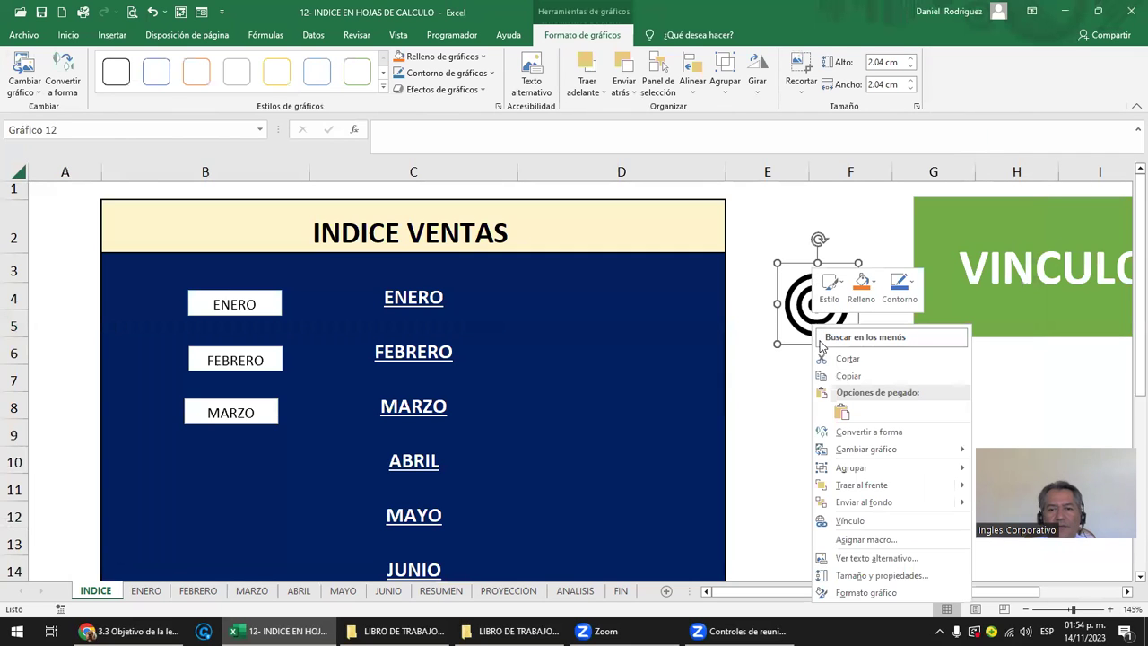
left_click(861, 520)
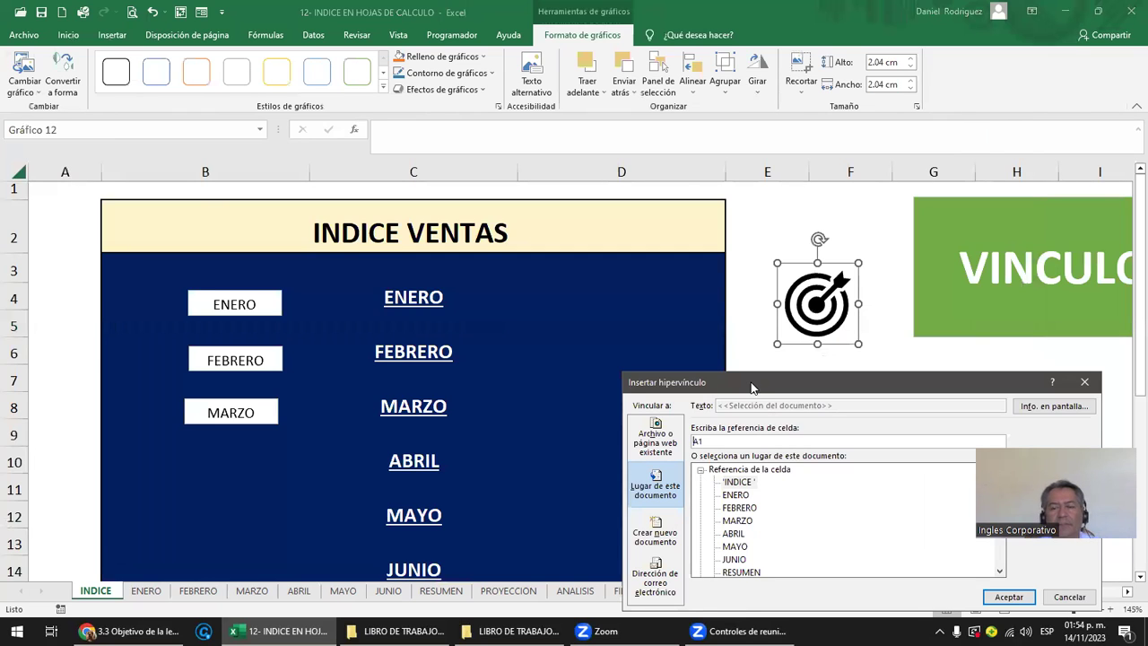
left_click_drag(752, 388, 422, 268)
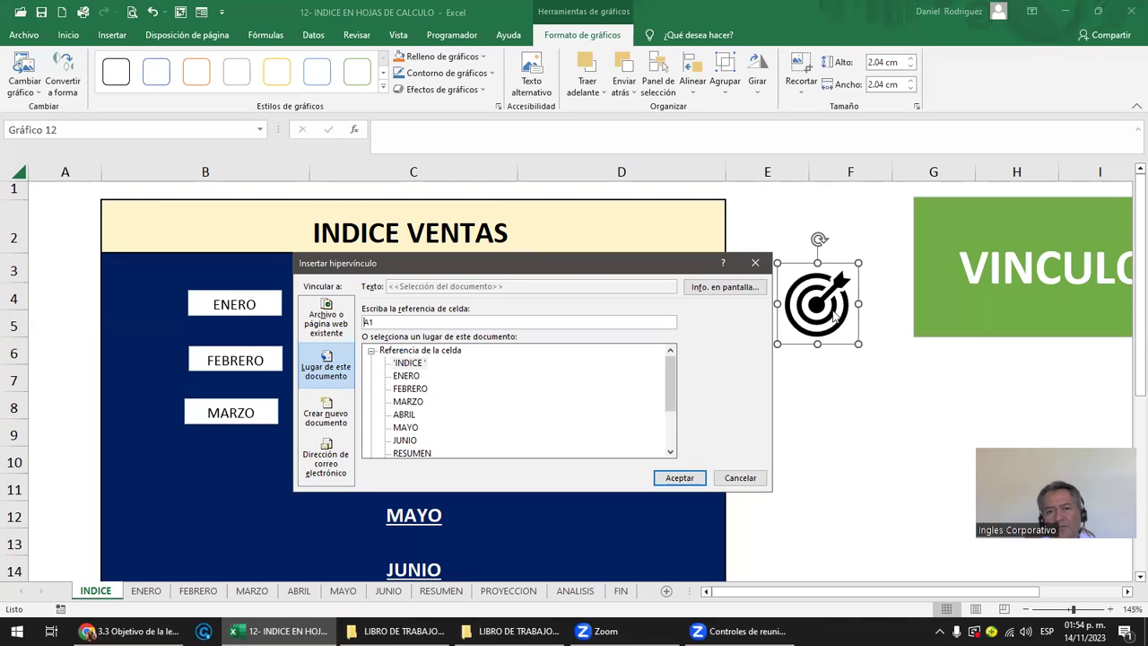
left_click_drag(671, 392, 675, 448)
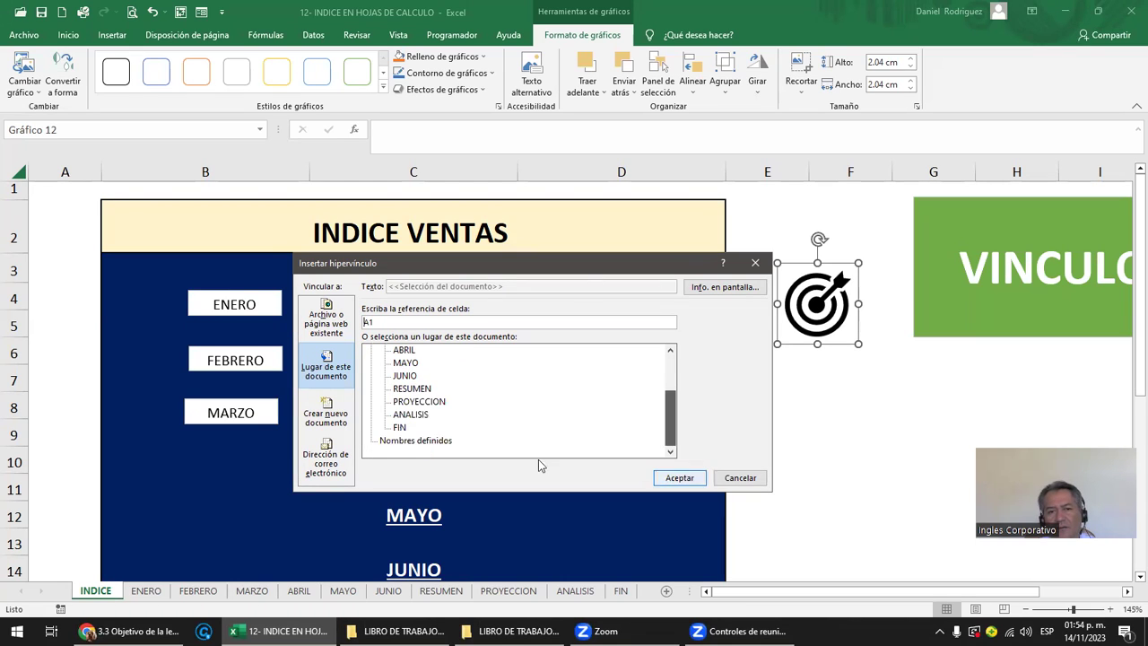
left_click(400, 429)
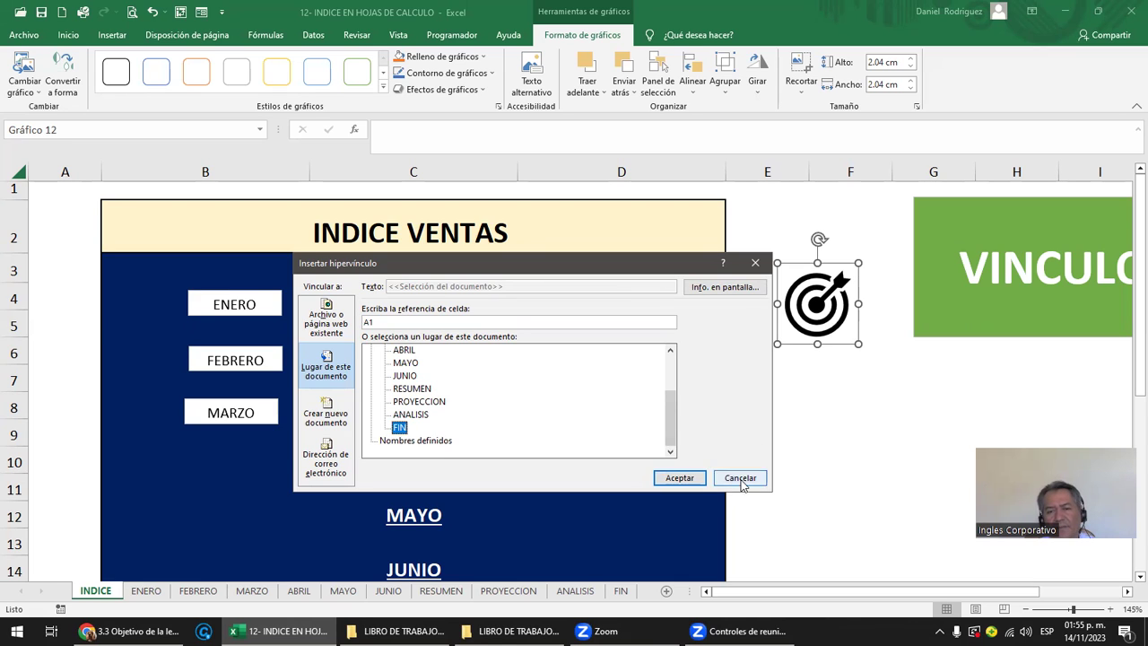
left_click(678, 477)
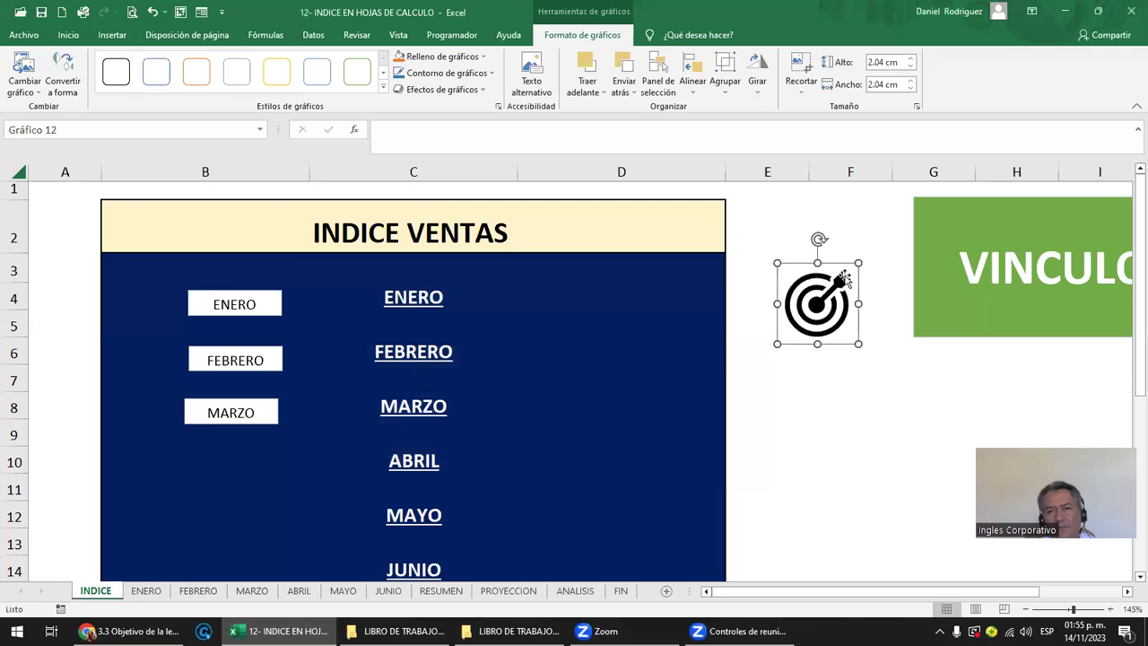
Step: Test the icon's link to FIN, return to INDICE, then delete the icon
left_click(886, 425)
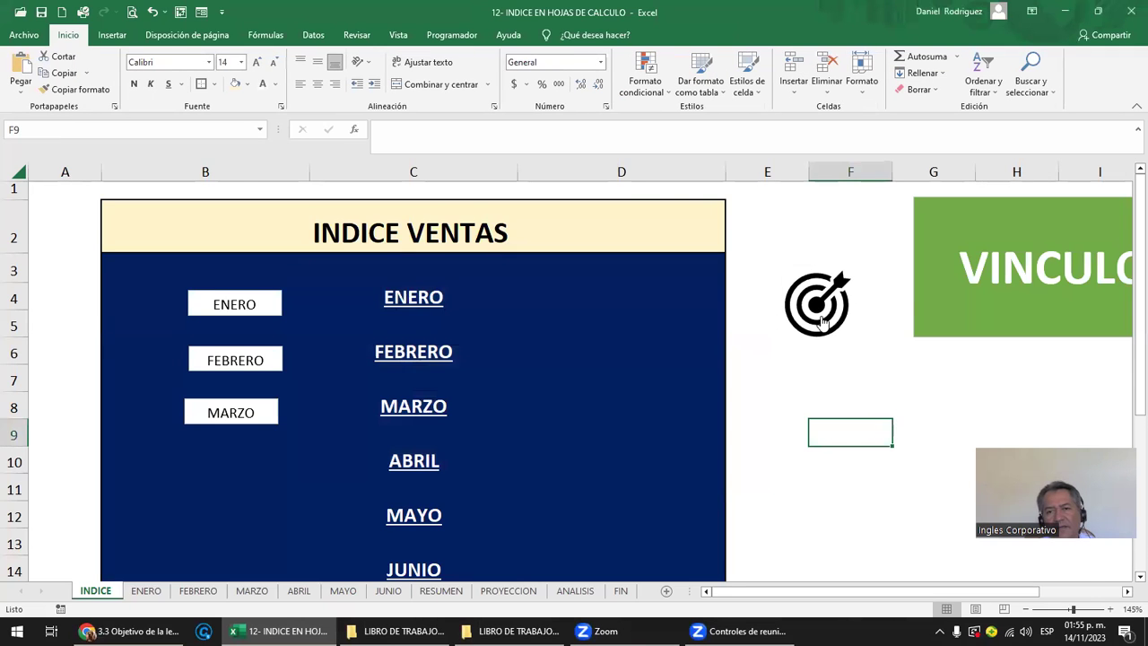
left_click(821, 310)
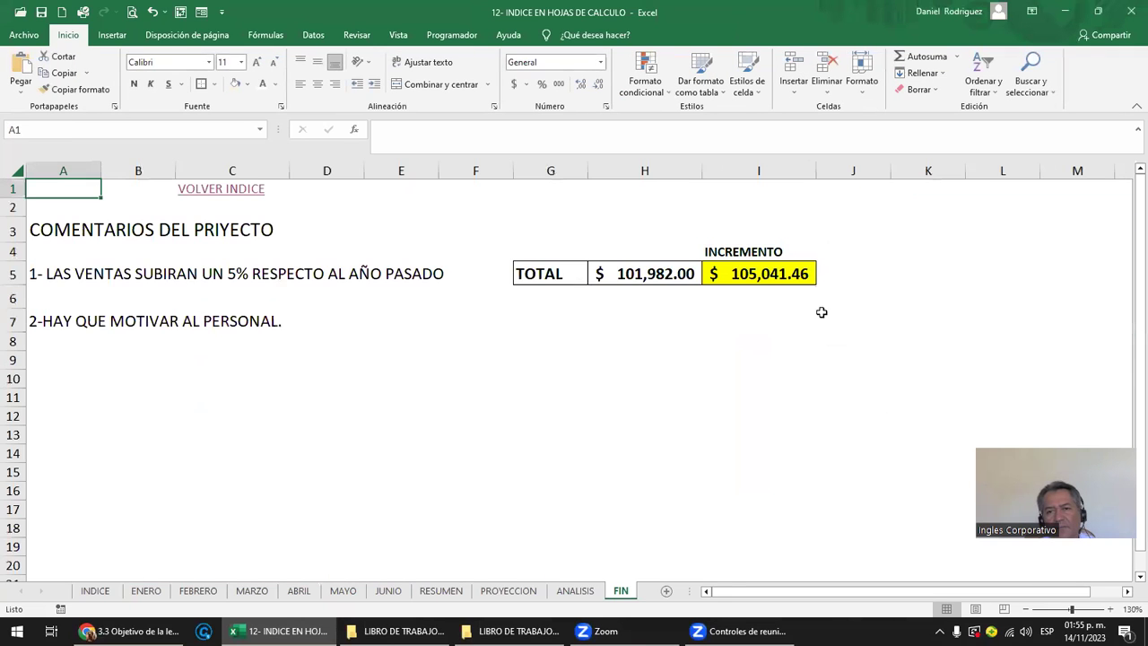
left_click(224, 189)
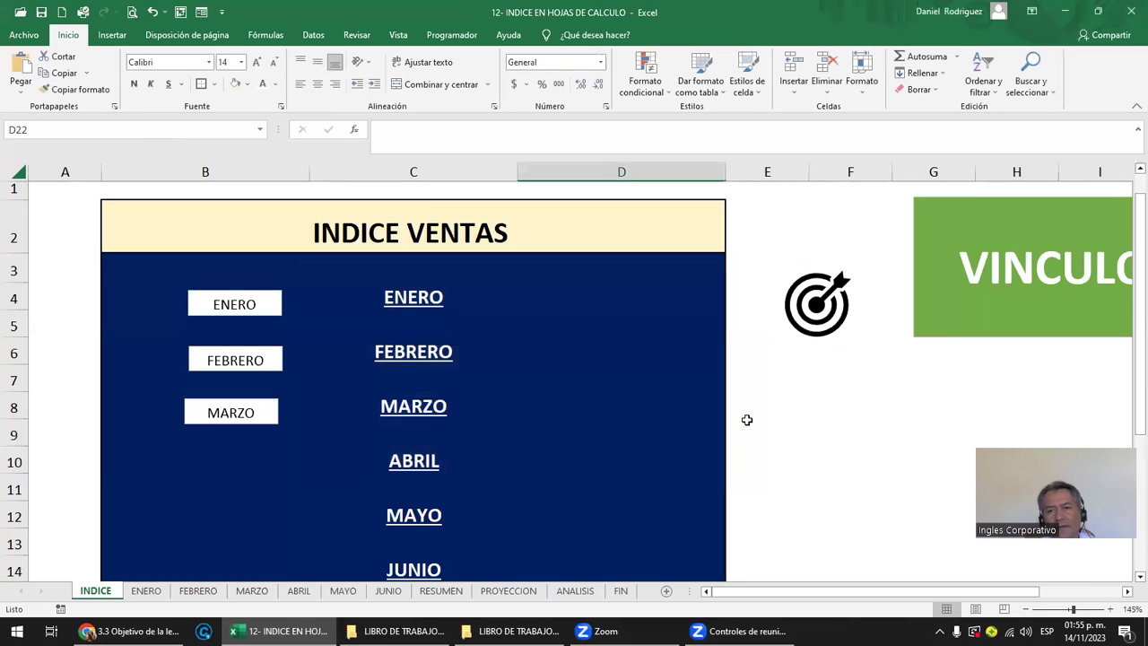
left_click(834, 321)
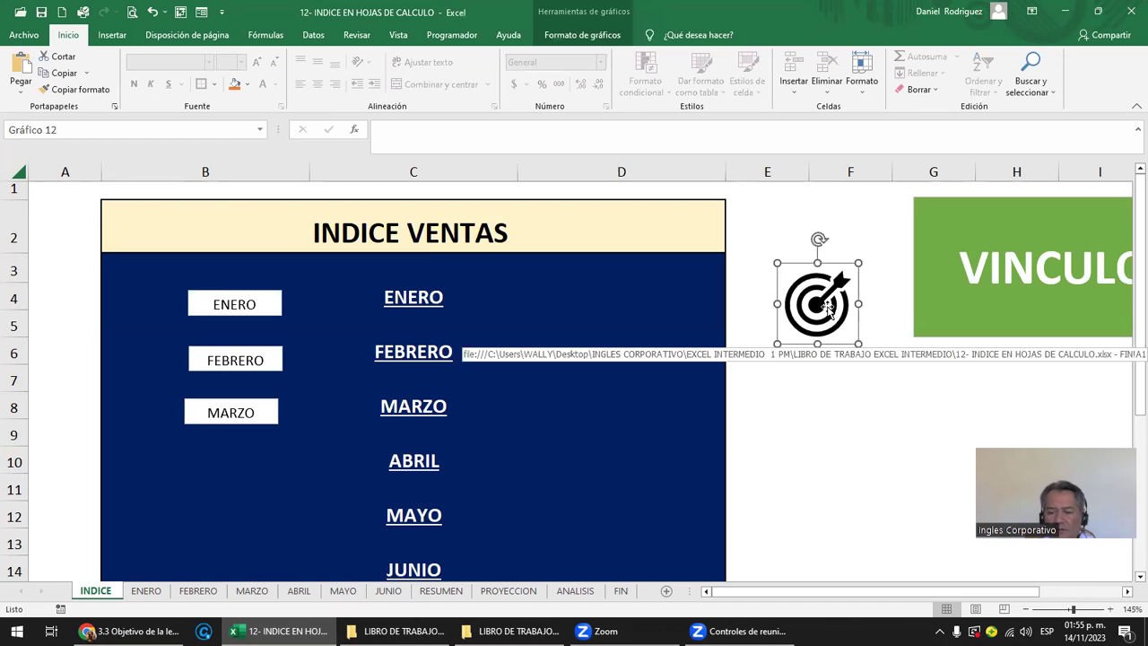
key("Delete")
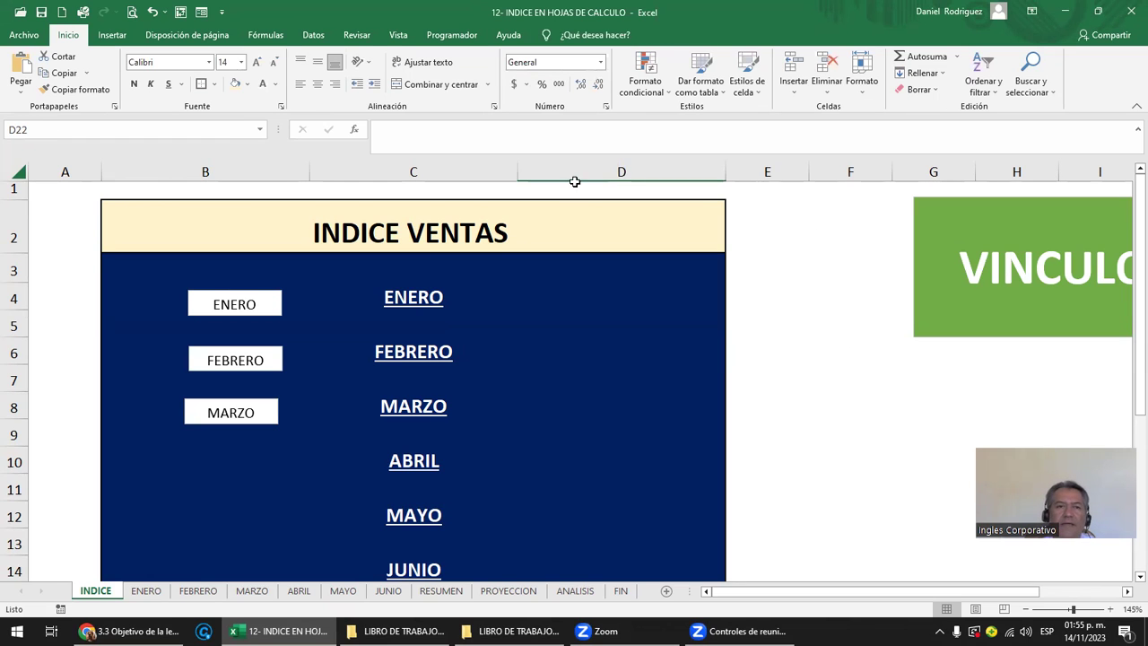
left_click(114, 36)
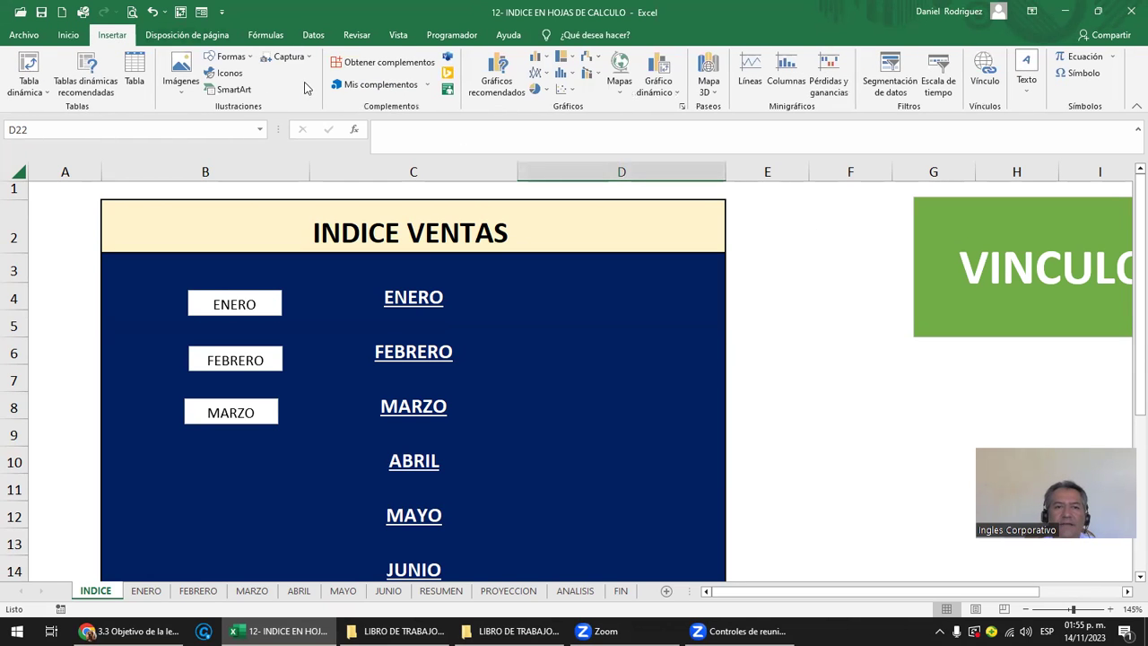
Step: Search the icon library for SALIDA, EXIT and PUERTA, then clear the search
left_click(246, 77)
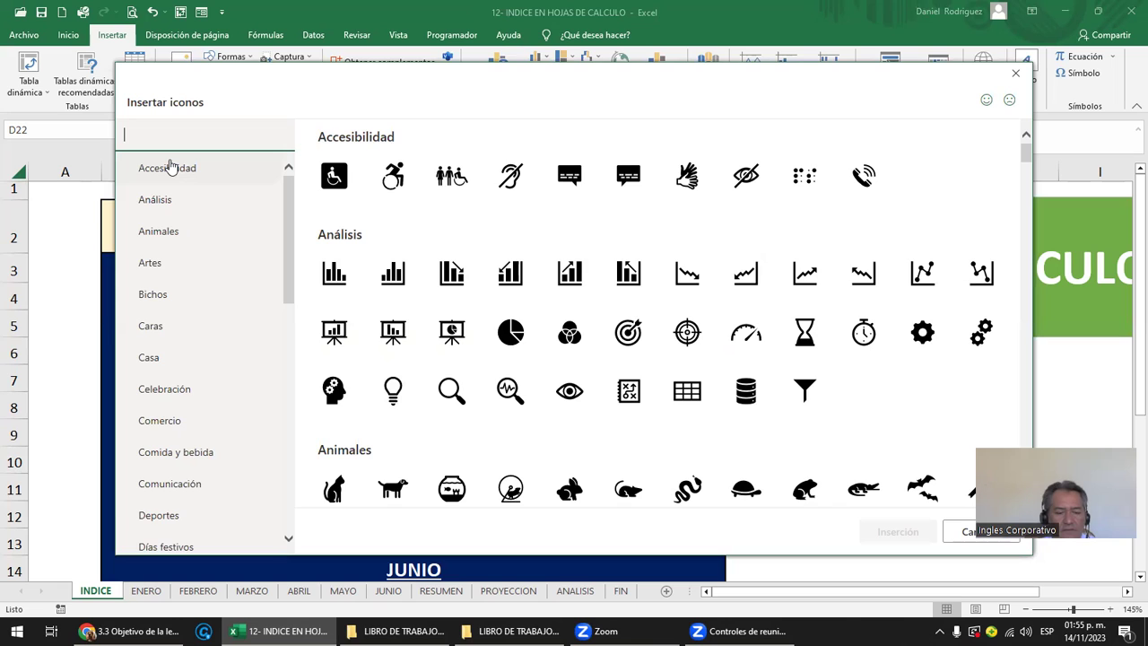
type("SALIDA")
key("BackSpace")
key("BackSpace")
key("BackSpace")
key("BackSpace")
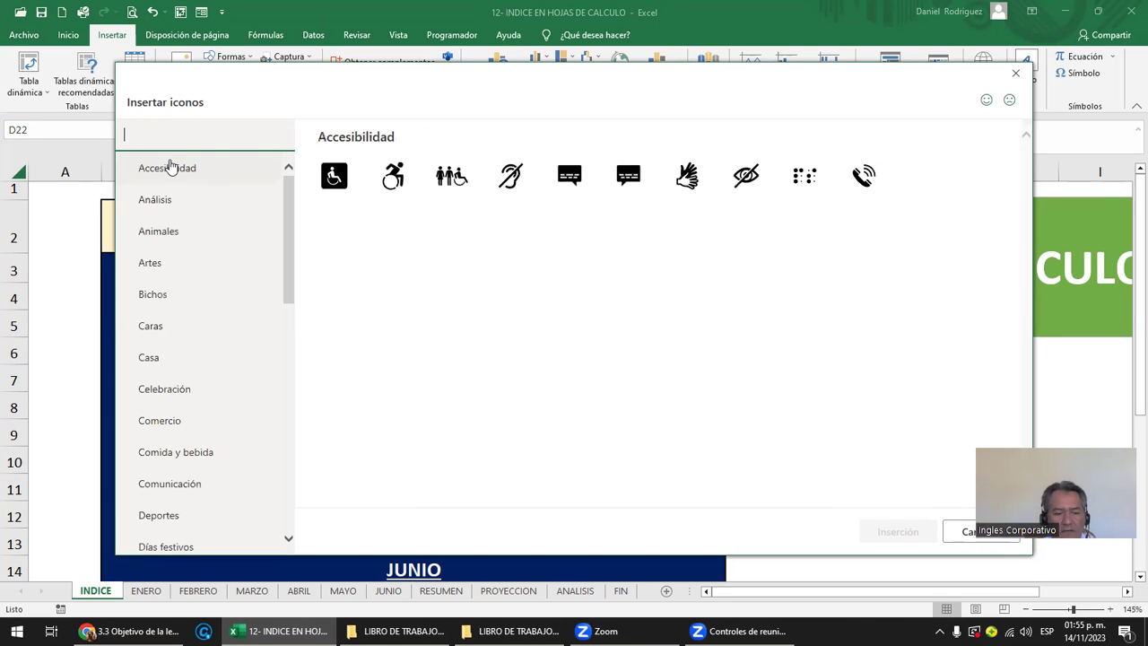
type("EXIT")
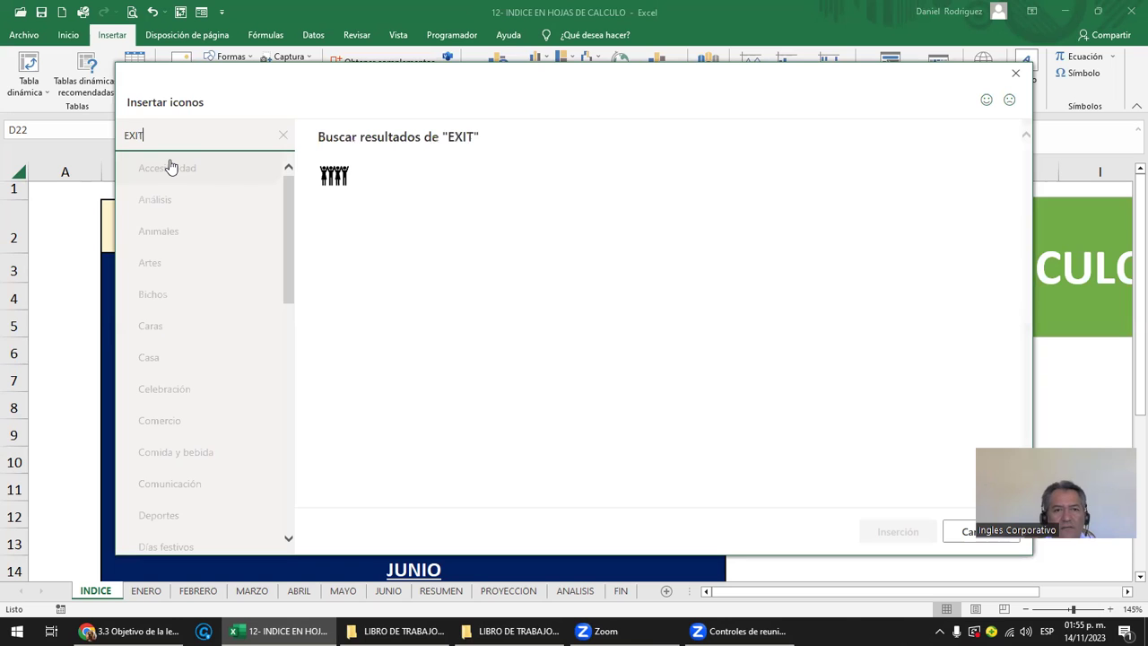
key("BackSpace")
key("BackSpace")
key("BackSpace")
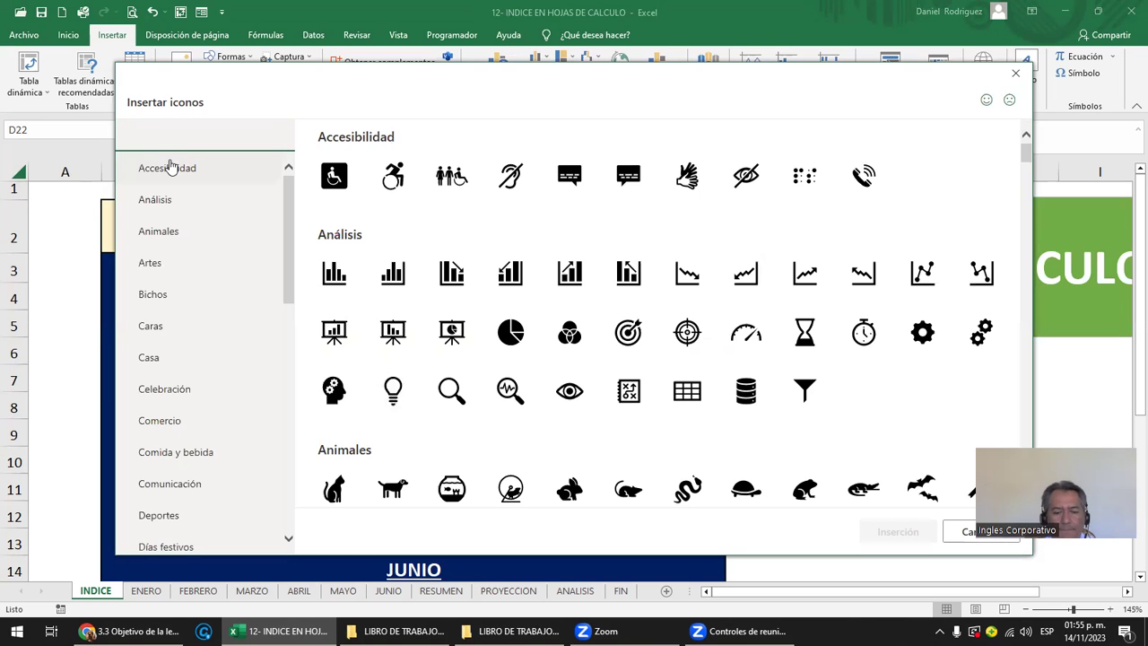
type("PUERTA")
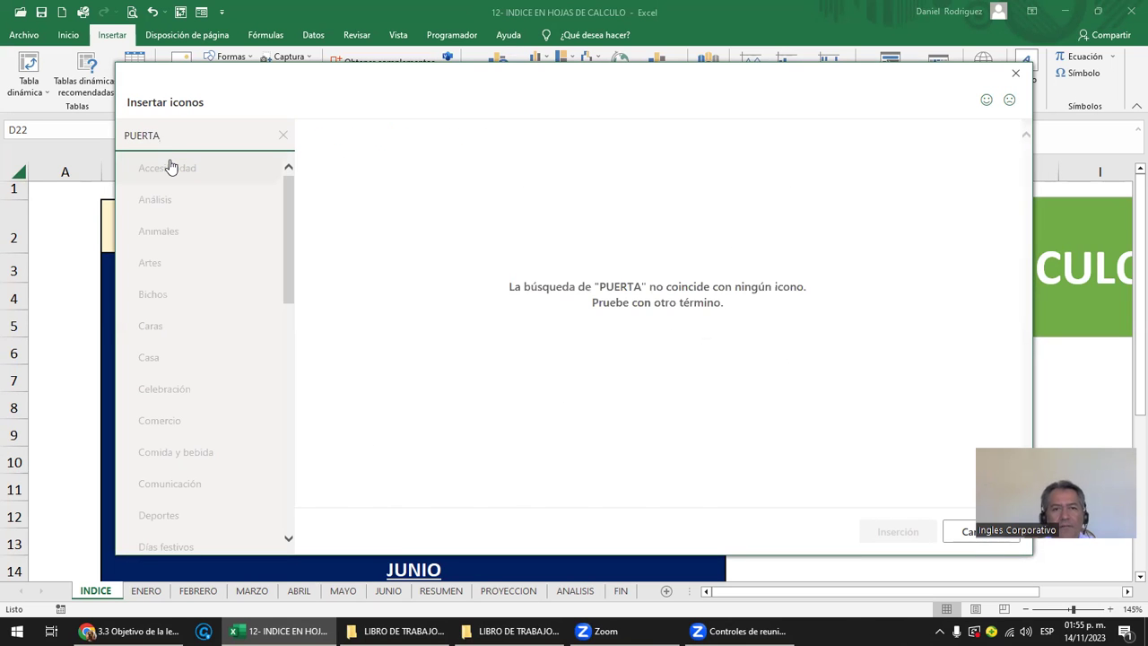
key("BackSpace")
key("BackSpace")
key("BackSpace")
key("BackSpace")
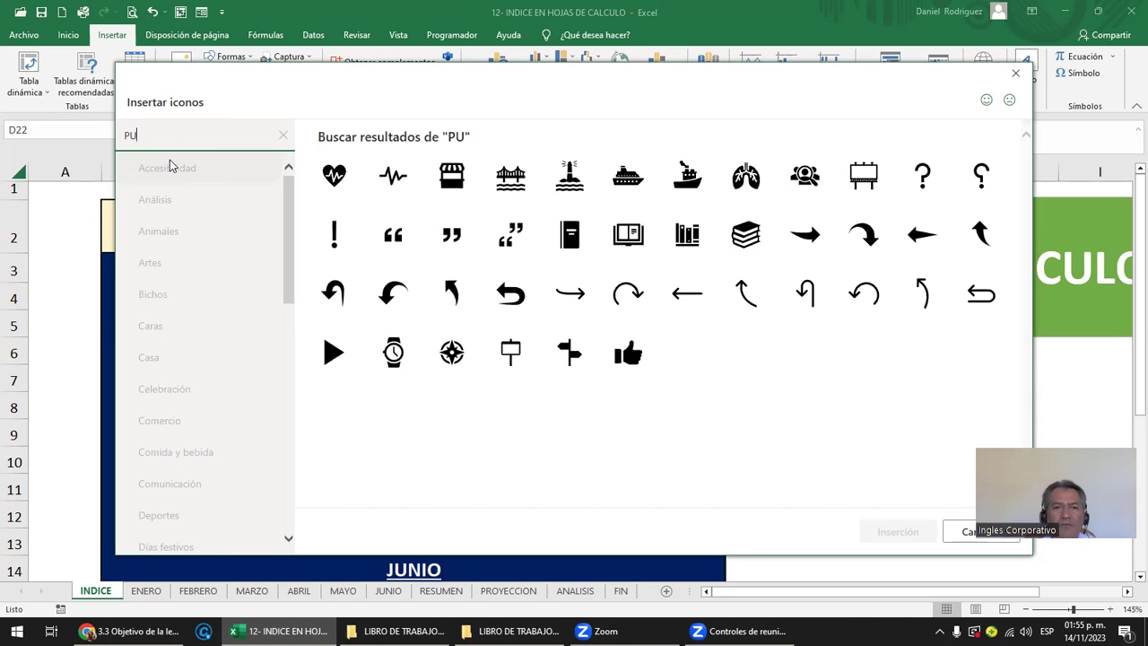
key("BackSpace")
key("BackSpace")
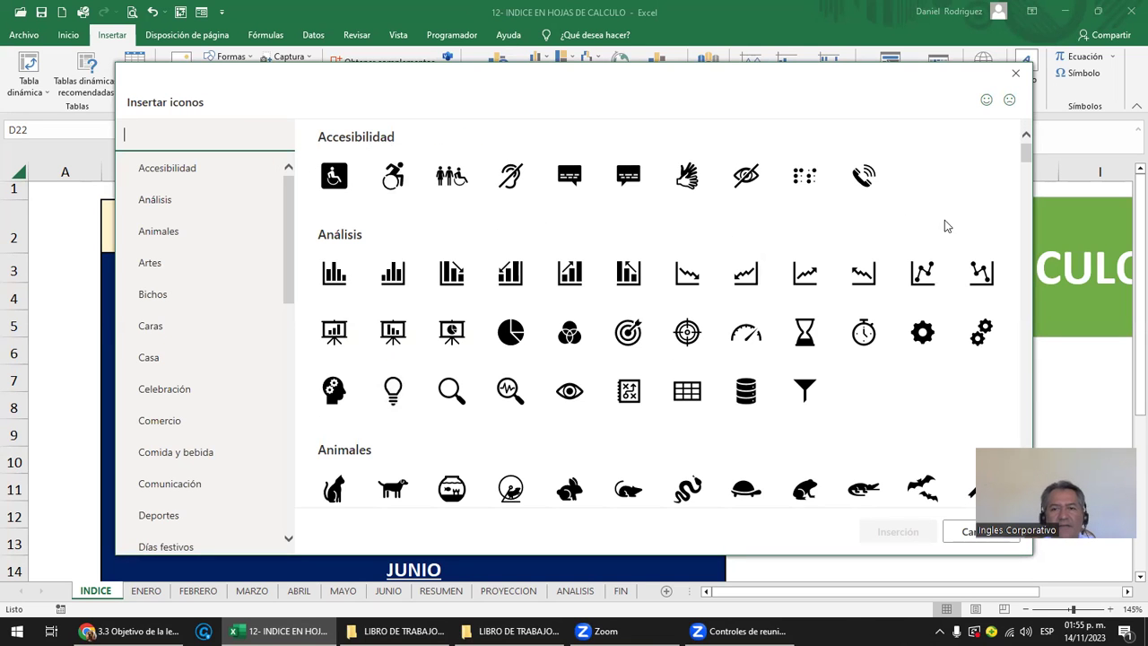
Step: Browse the icon categories and select the traffic-light icon
scroll(928, 269, "down", 3)
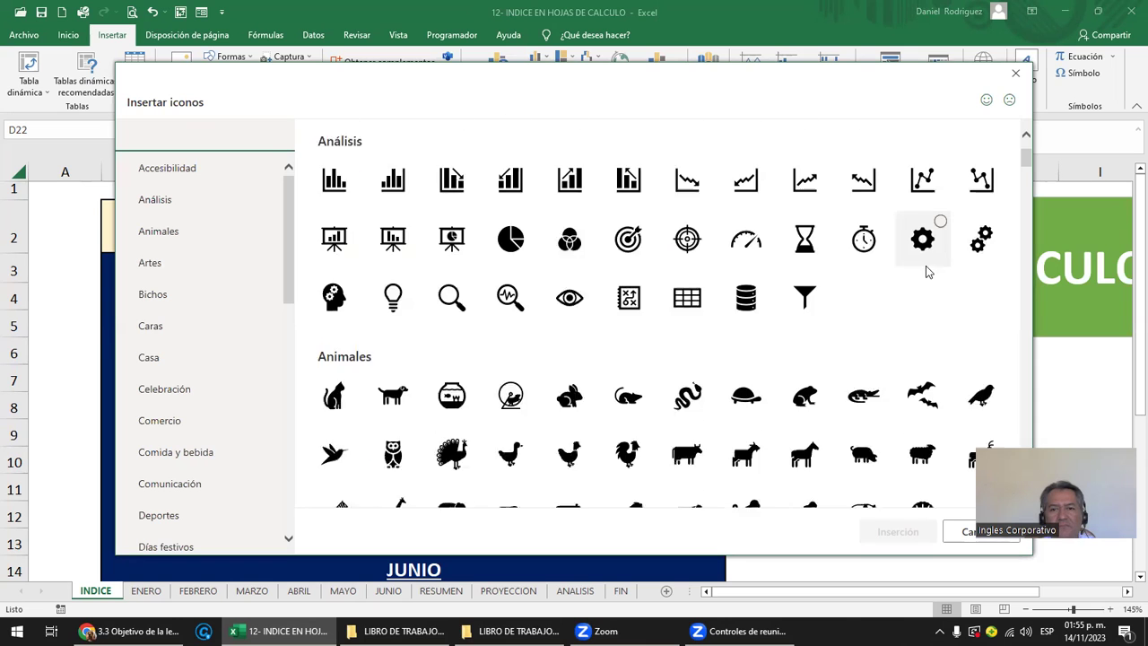
scroll(928, 272, "down", 6)
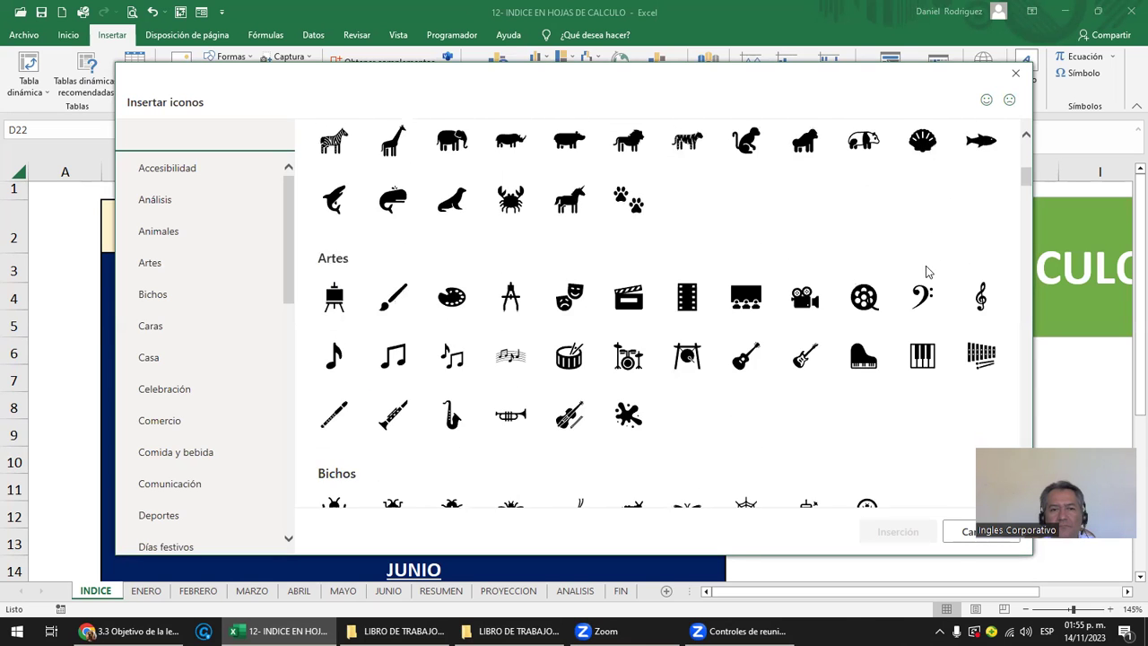
scroll(928, 271, "down", 1)
scroll(928, 272, "down", 1)
scroll(929, 272, "down", 1)
scroll(928, 272, "down", 1)
scroll(928, 272, "down", 1)
scroll(929, 272, "down", 1)
scroll(928, 272, "down", 1)
scroll(928, 271, "down", 1)
scroll(928, 271, "down", 1)
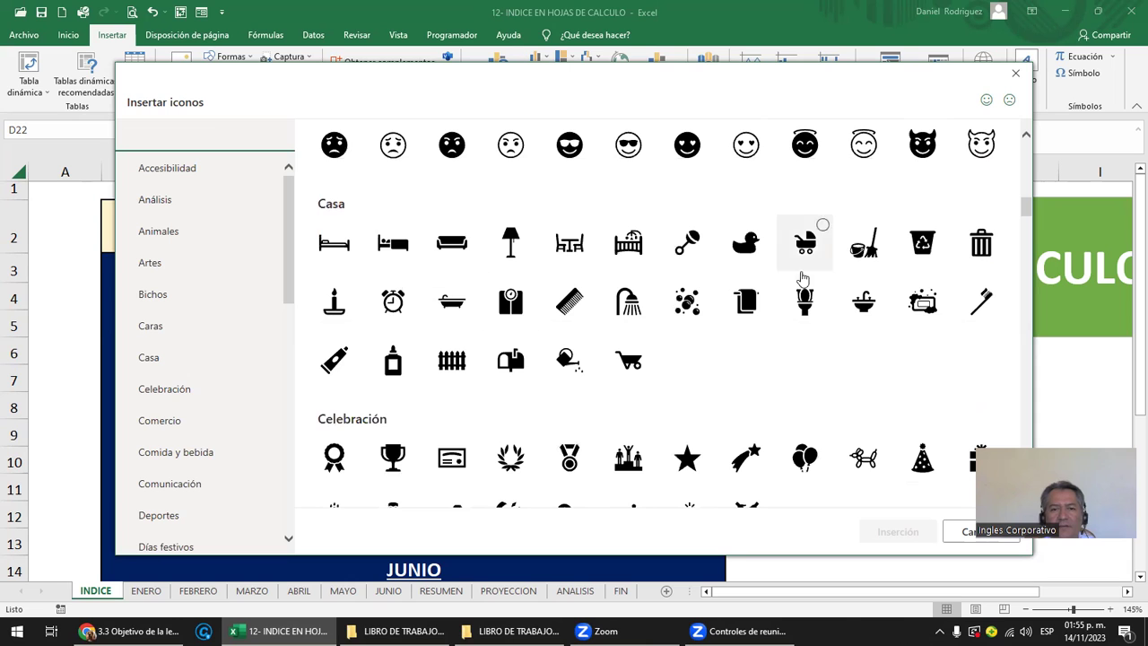
scroll(614, 425, "down", 3)
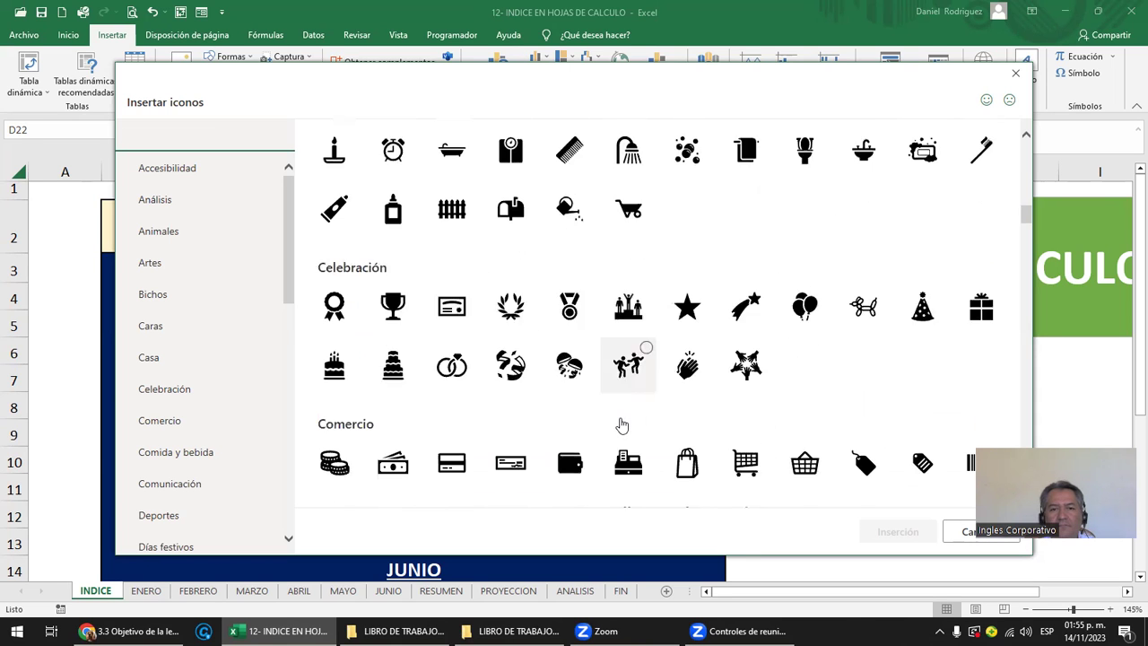
scroll(623, 421, "down", 1)
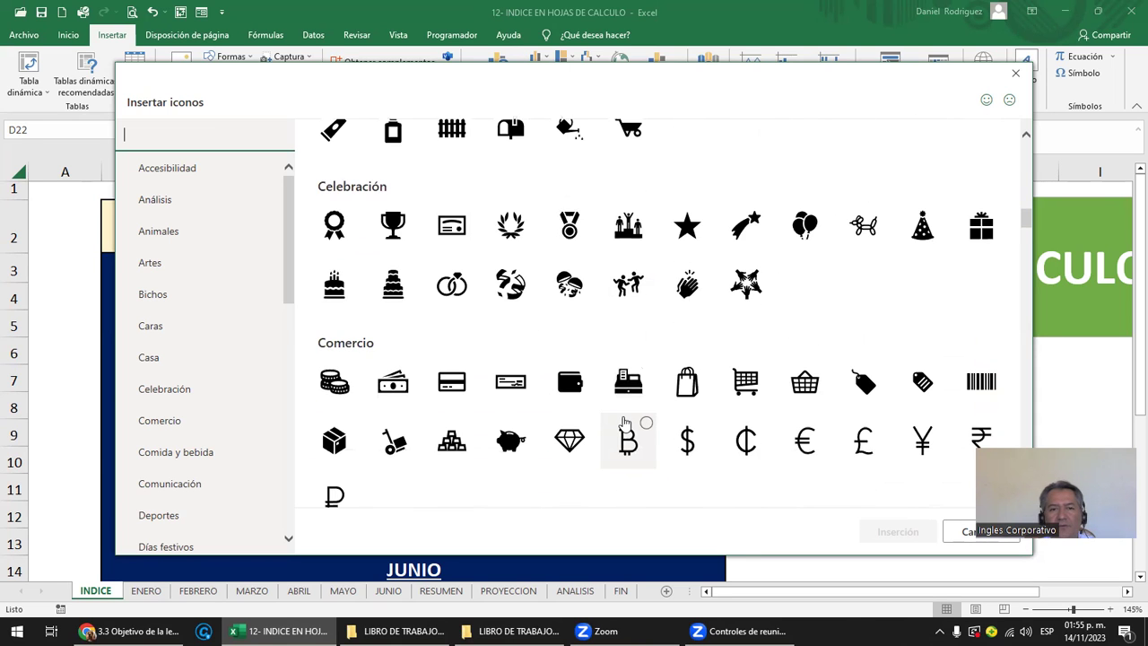
scroll(625, 423, "down", 1)
scroll(625, 422, "down", 1)
scroll(625, 422, "down", 1)
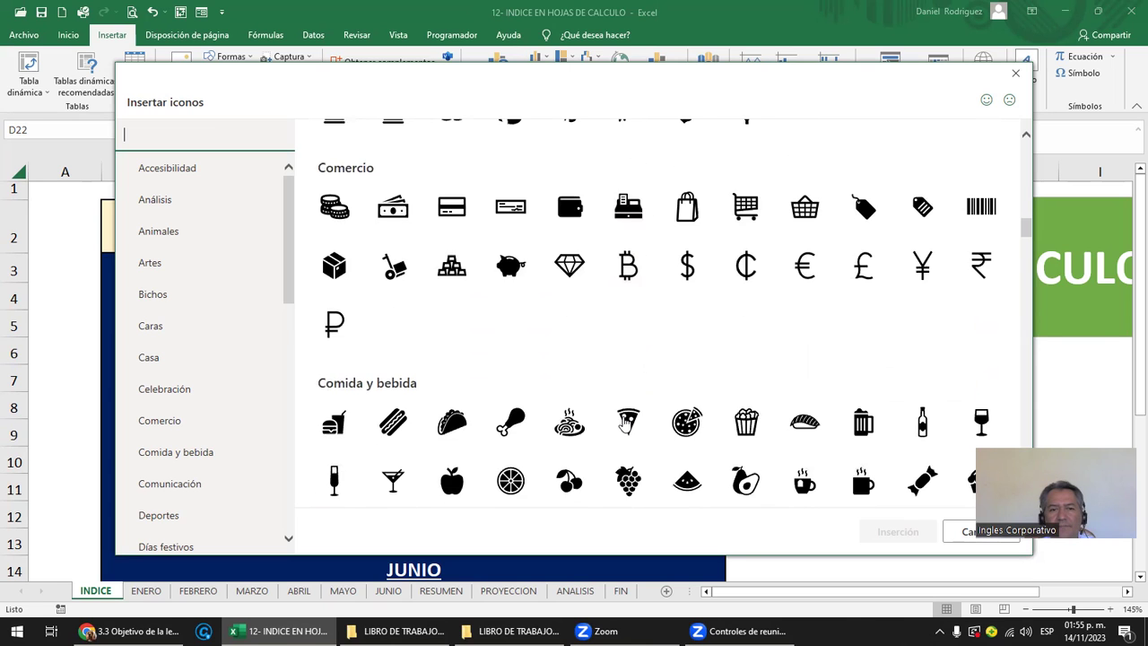
scroll(625, 422, "down", 2)
scroll(625, 422, "down", 1)
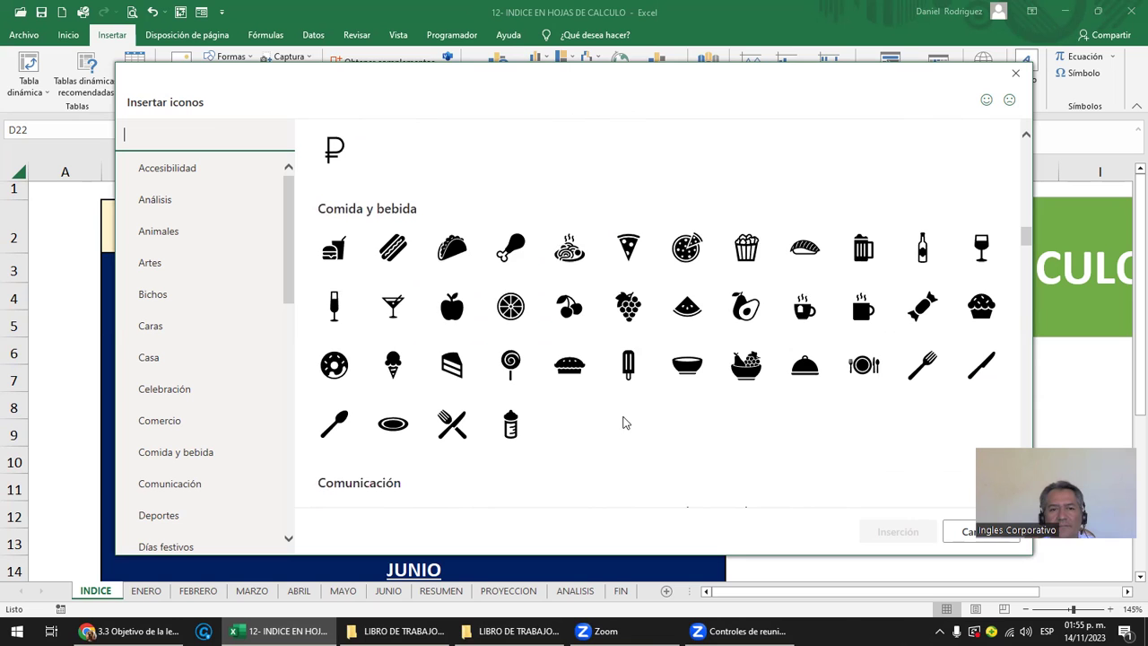
scroll(615, 439, "down", 3)
scroll(615, 438, "down", 4)
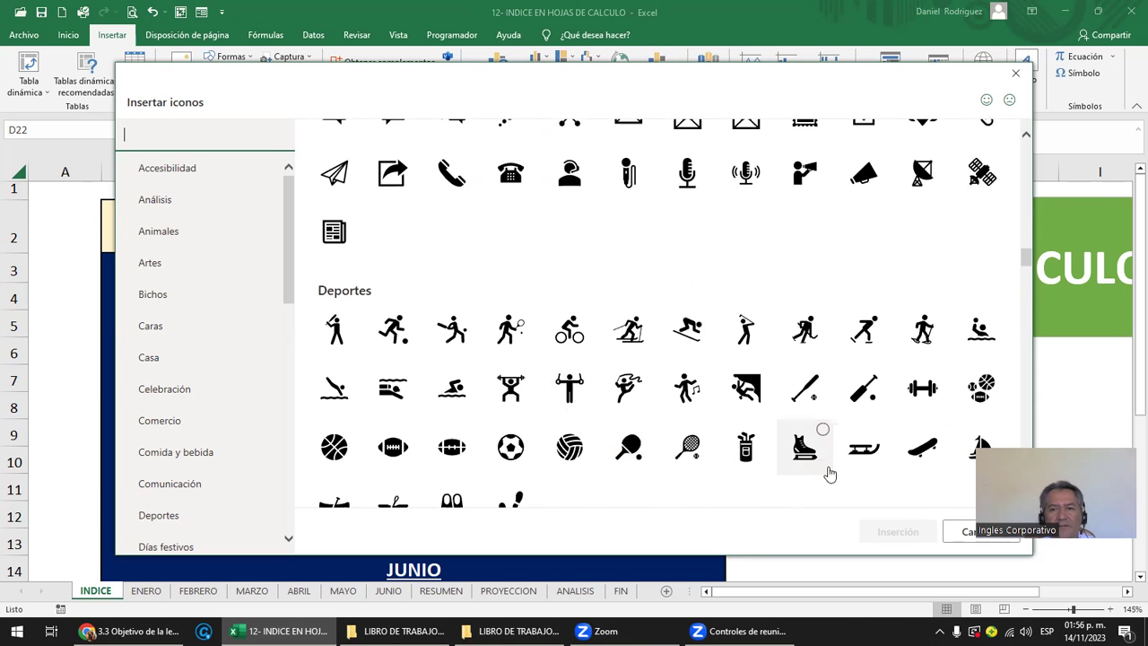
scroll(829, 473, "down", 3)
scroll(834, 469, "down", 2)
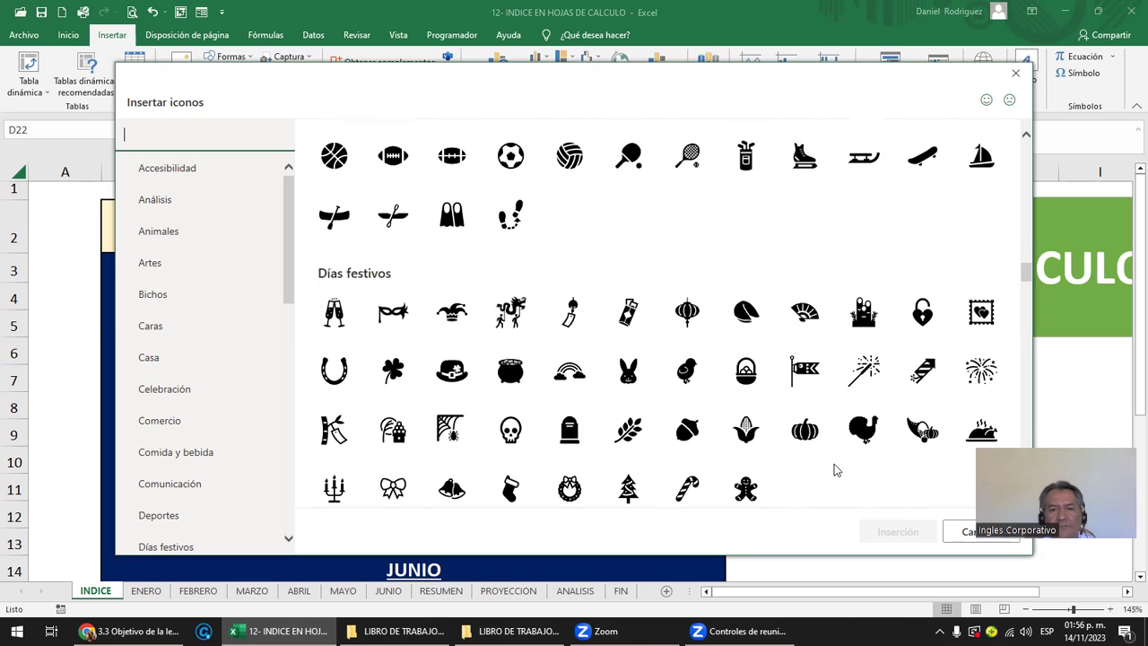
scroll(834, 469, "down", 2)
scroll(834, 469, "down", 3)
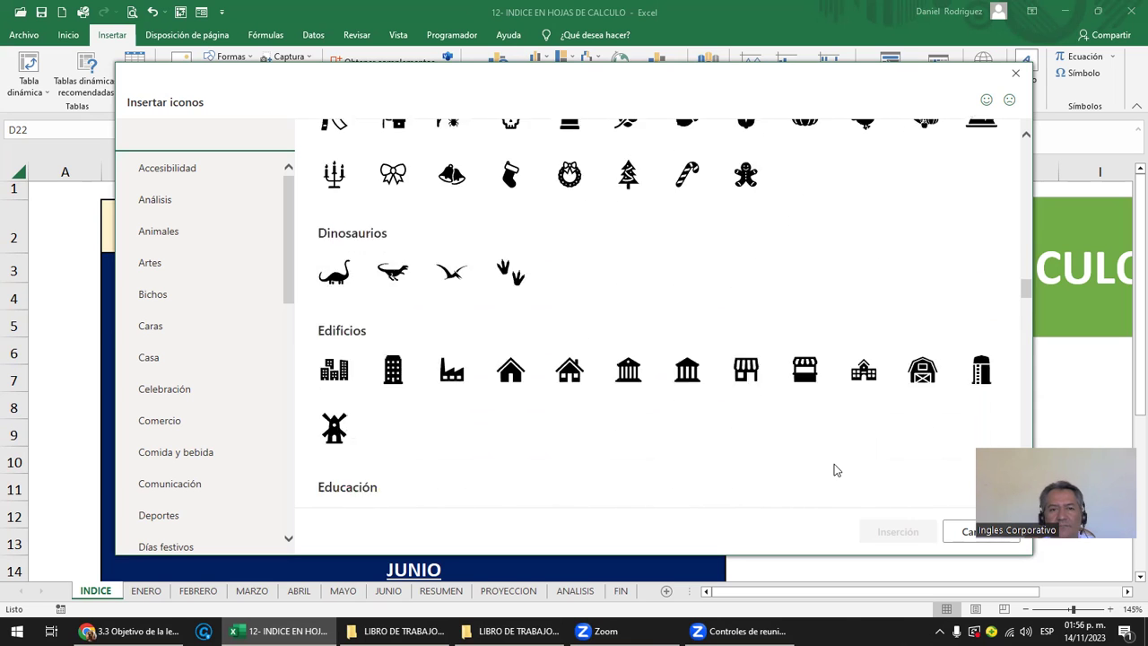
scroll(834, 468, "down", 3)
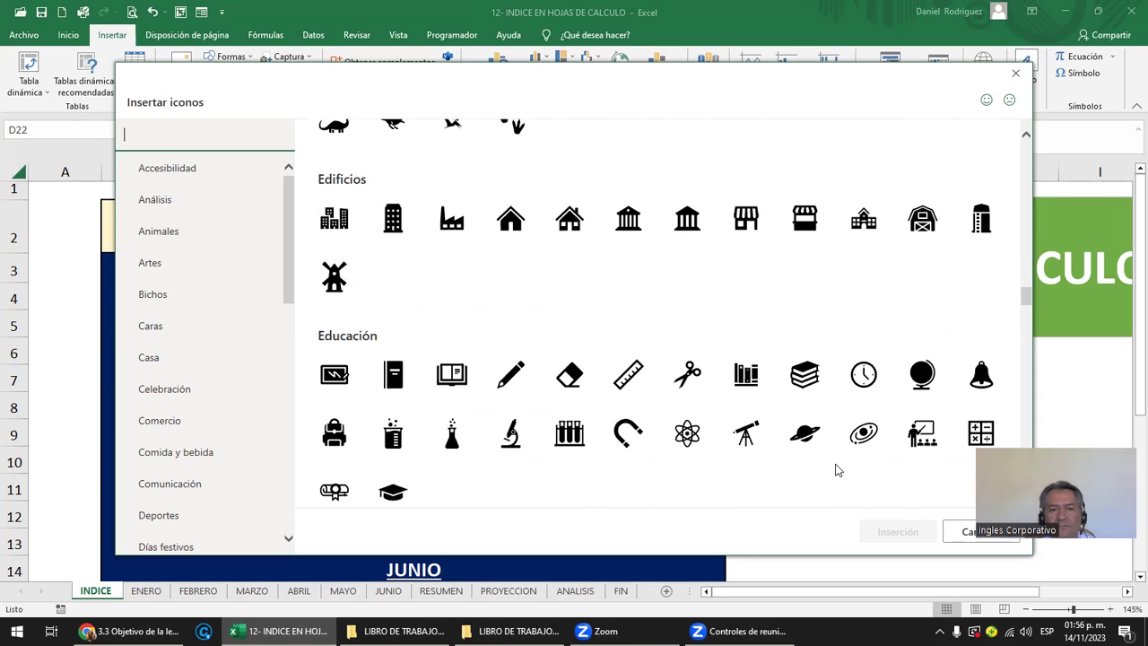
scroll(834, 469, "down", 2)
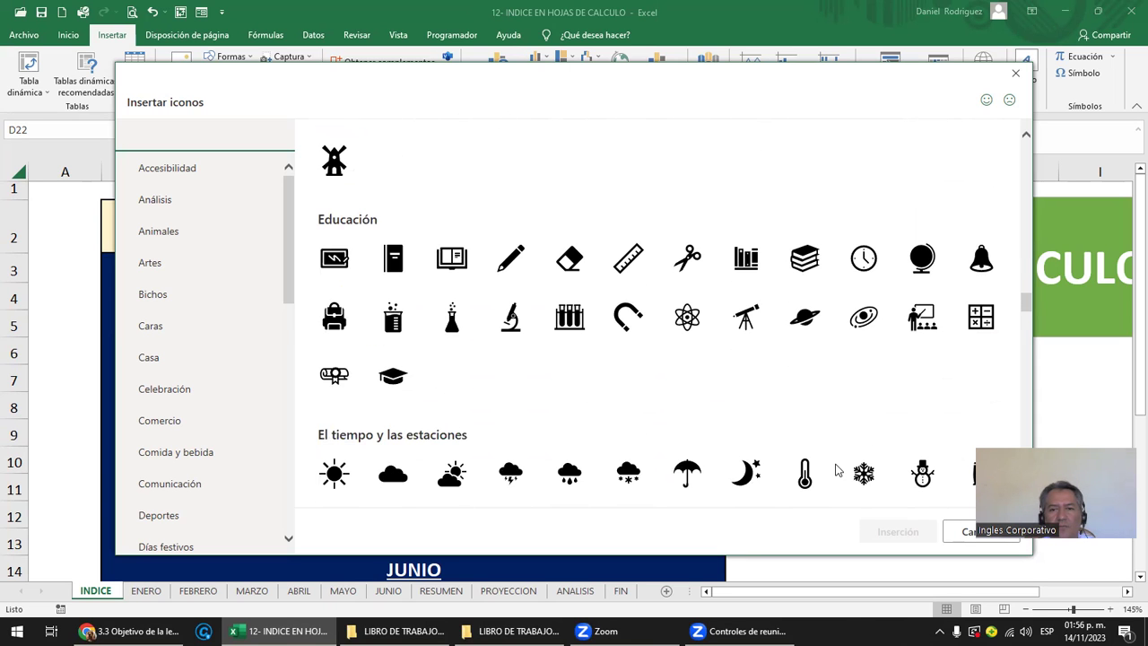
scroll(834, 469, "down", 3)
scroll(836, 469, "down", 1)
scroll(836, 469, "down", 1)
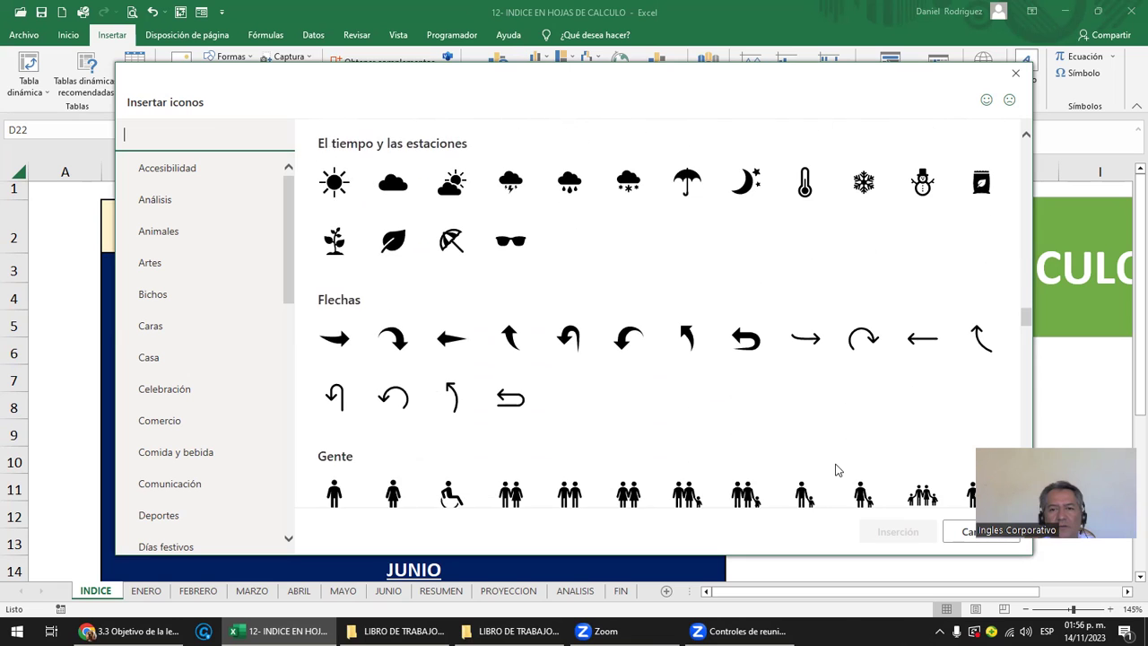
scroll(836, 469, "down", 2)
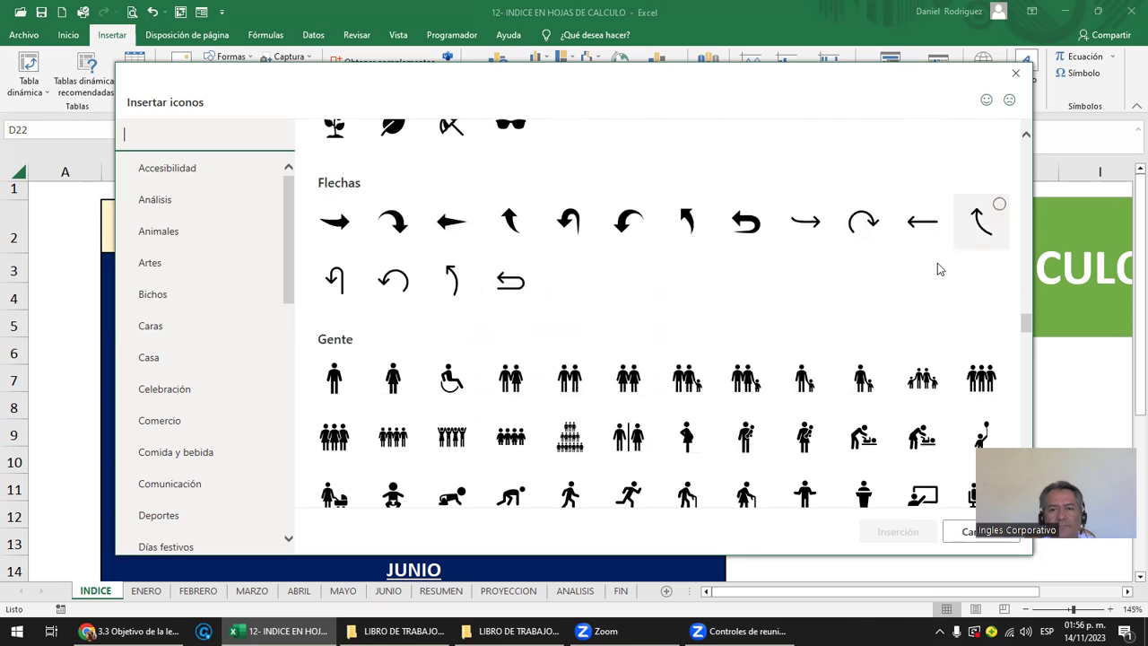
scroll(881, 320, "down", 2)
scroll(880, 320, "down", 2)
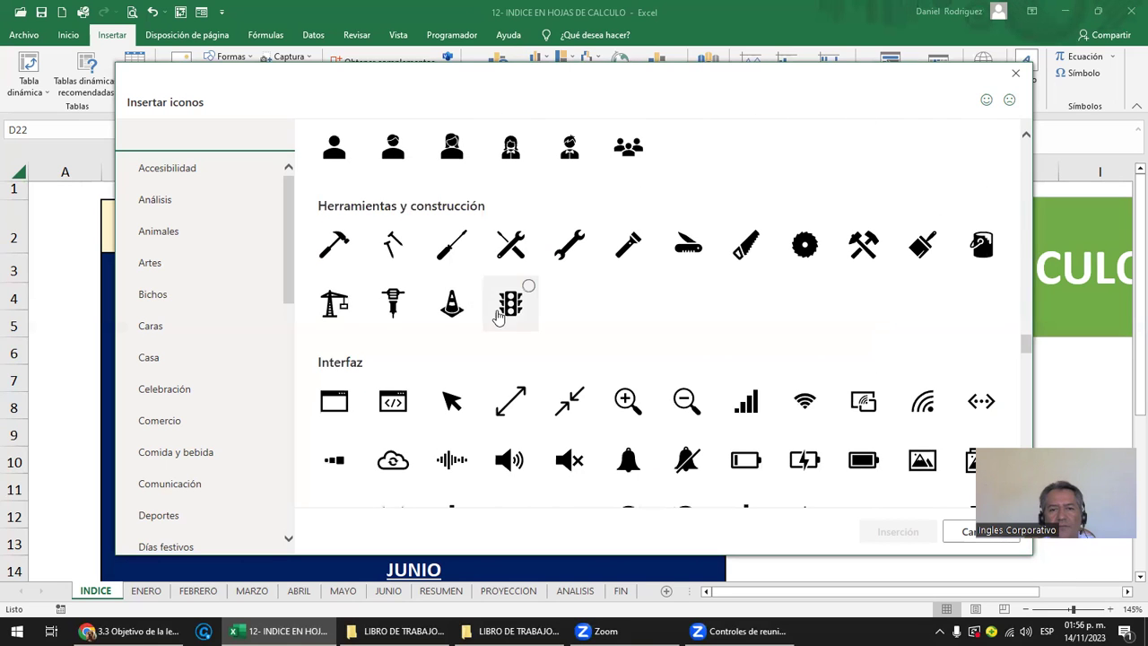
scroll(520, 313, "down", 1)
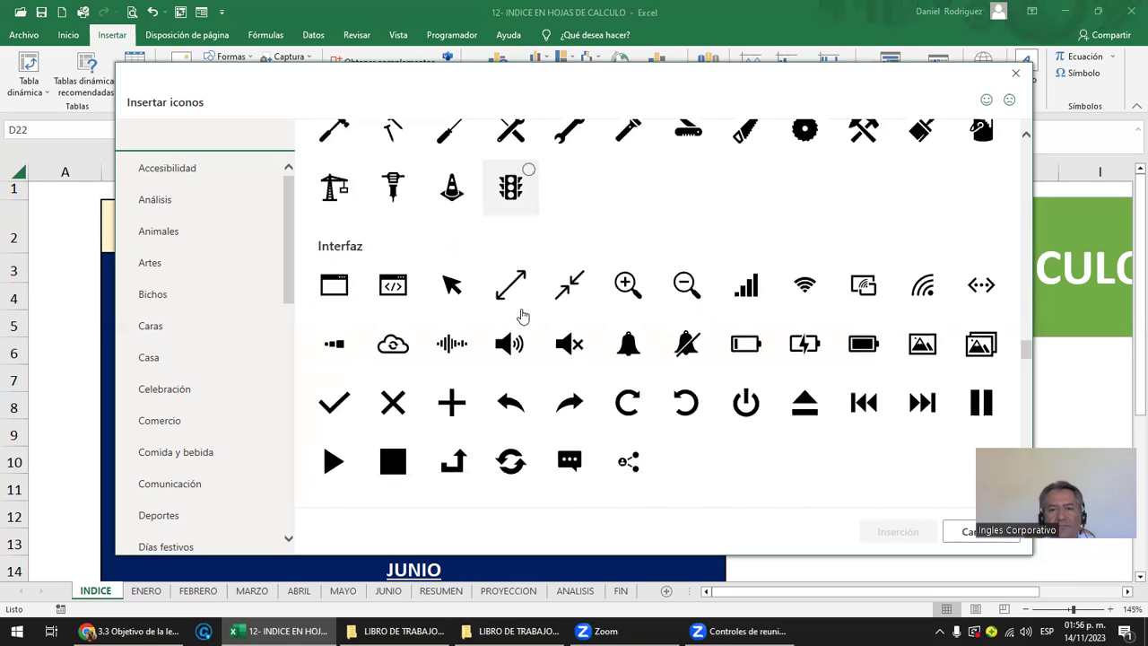
left_click(513, 202)
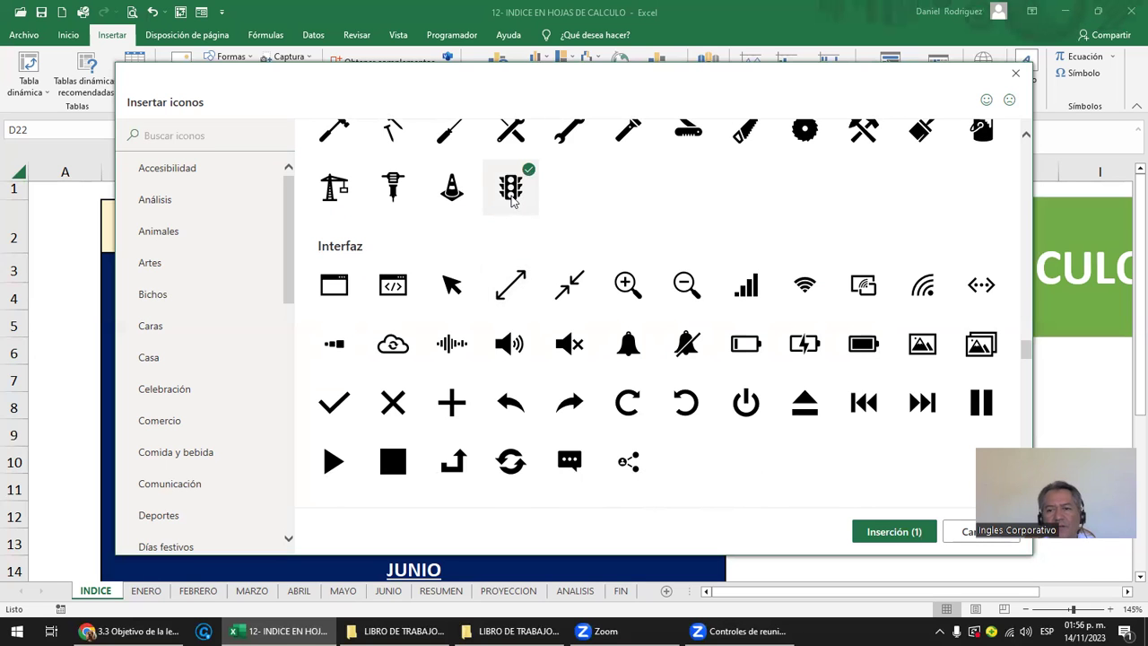
Step: Also select the paper-plane icon and insert both icons into the sheet
scroll(574, 260, "down", 2)
scroll(615, 288, "down", 2)
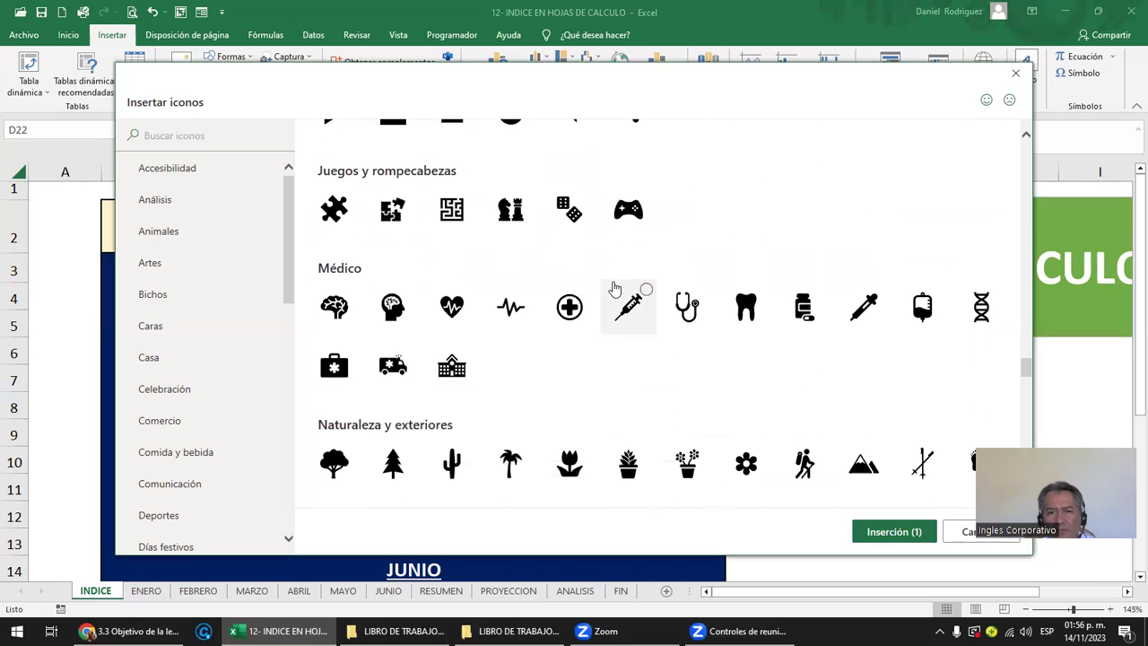
scroll(615, 288, "down", 2)
scroll(615, 288, "down", 3)
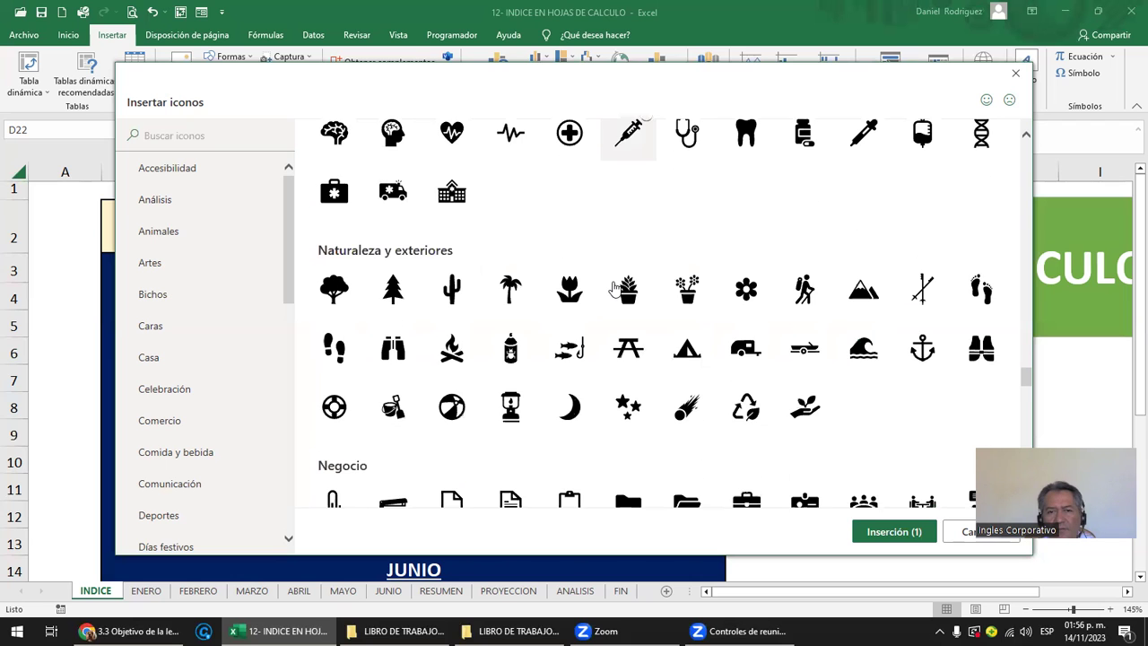
scroll(615, 288, "down", 3)
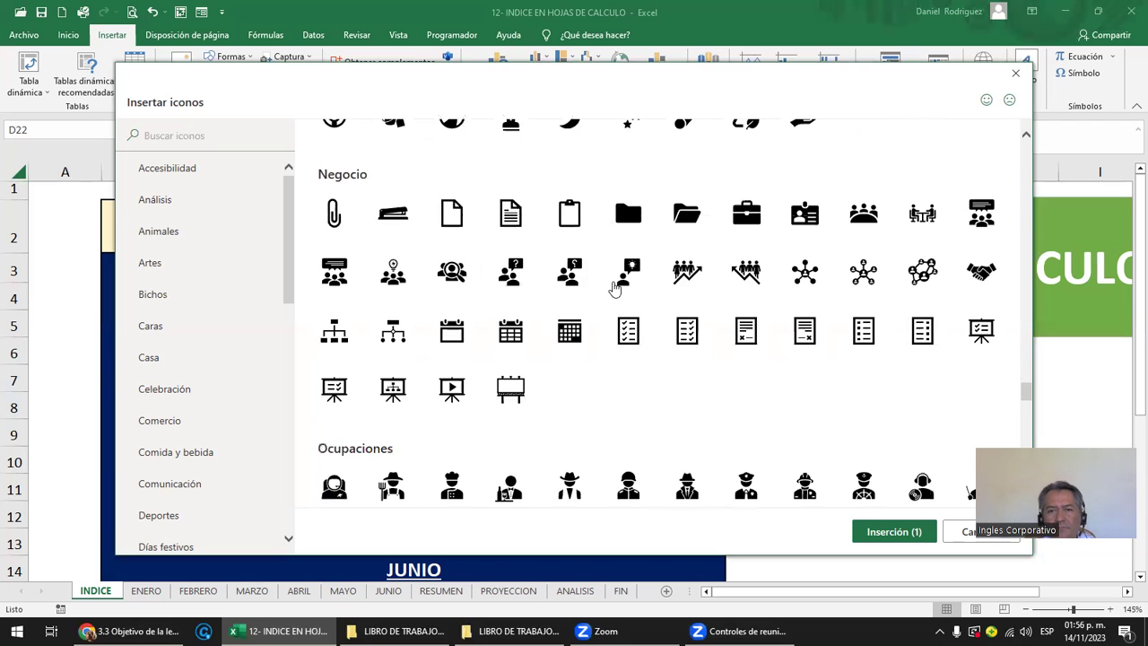
scroll(614, 288, "down", 2)
scroll(614, 288, "down", 3)
scroll(614, 288, "down", 2)
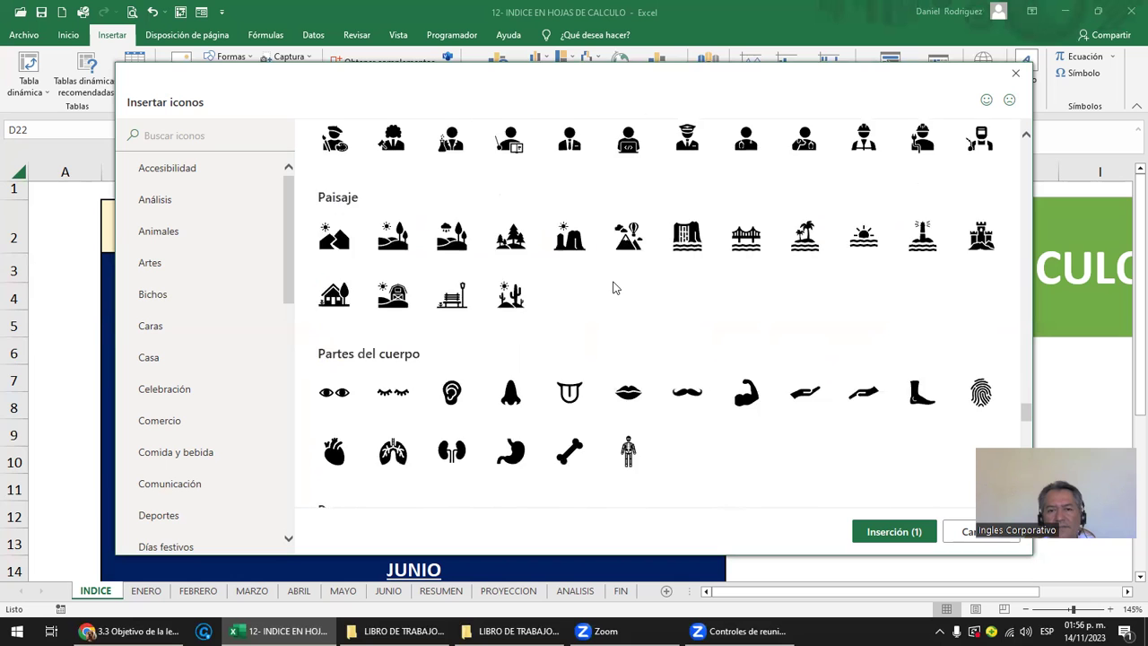
scroll(614, 288, "down", 2)
scroll(614, 287, "down", 4)
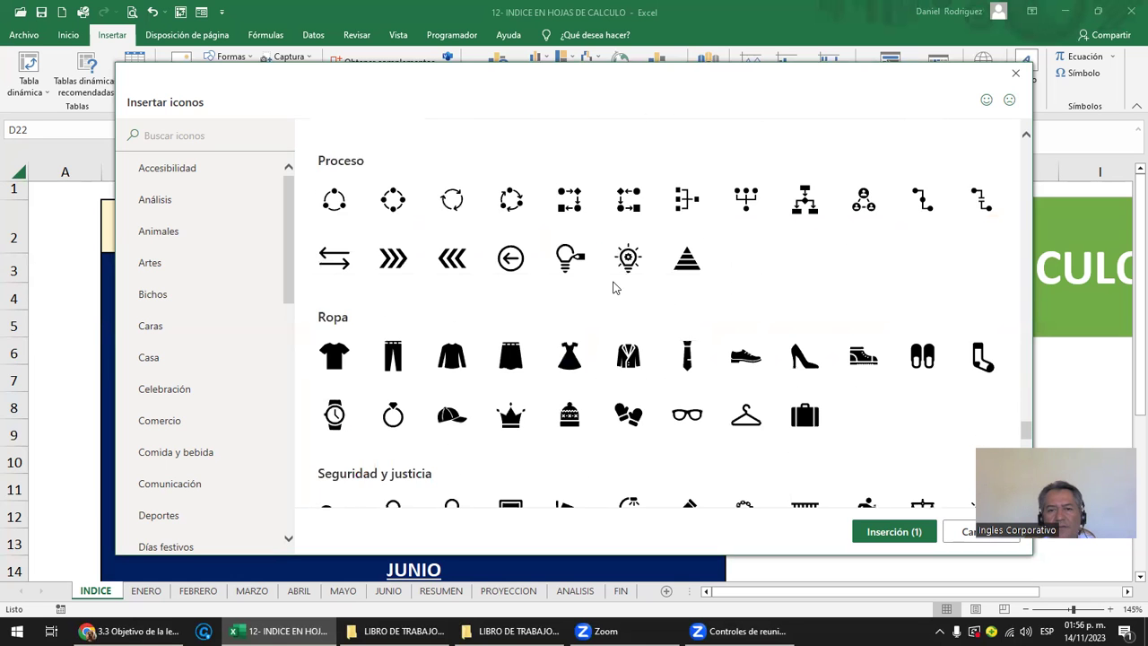
scroll(614, 287, "down", 4)
scroll(615, 288, "down", 2)
scroll(614, 288, "down", 3)
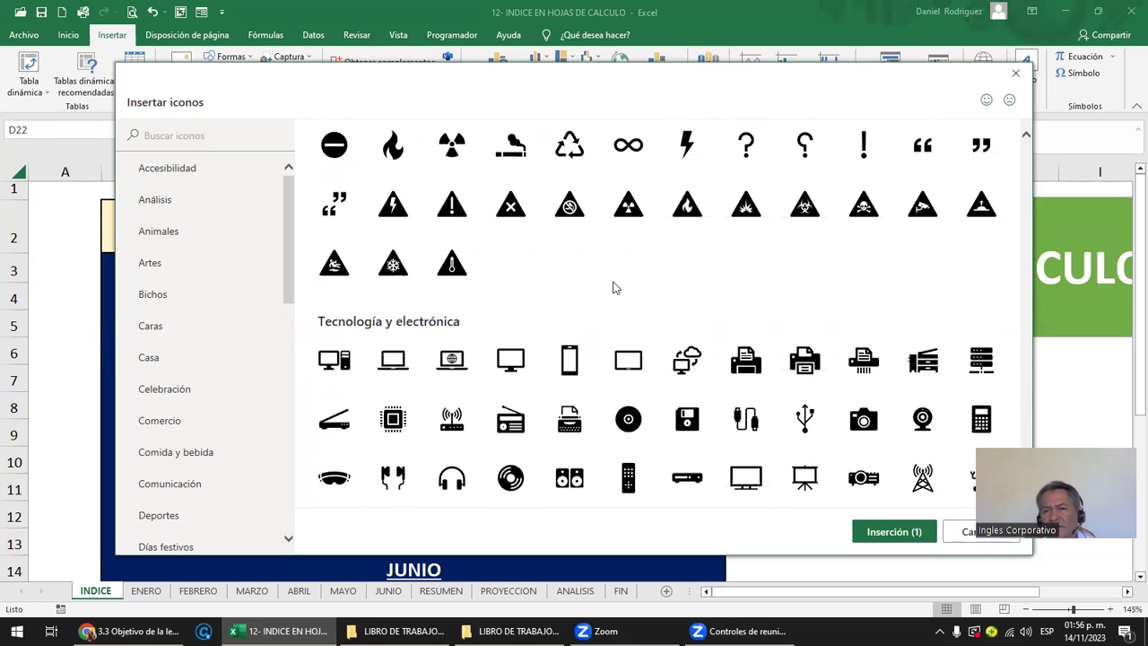
scroll(615, 288, "down", 2)
scroll(615, 285, "down", 2)
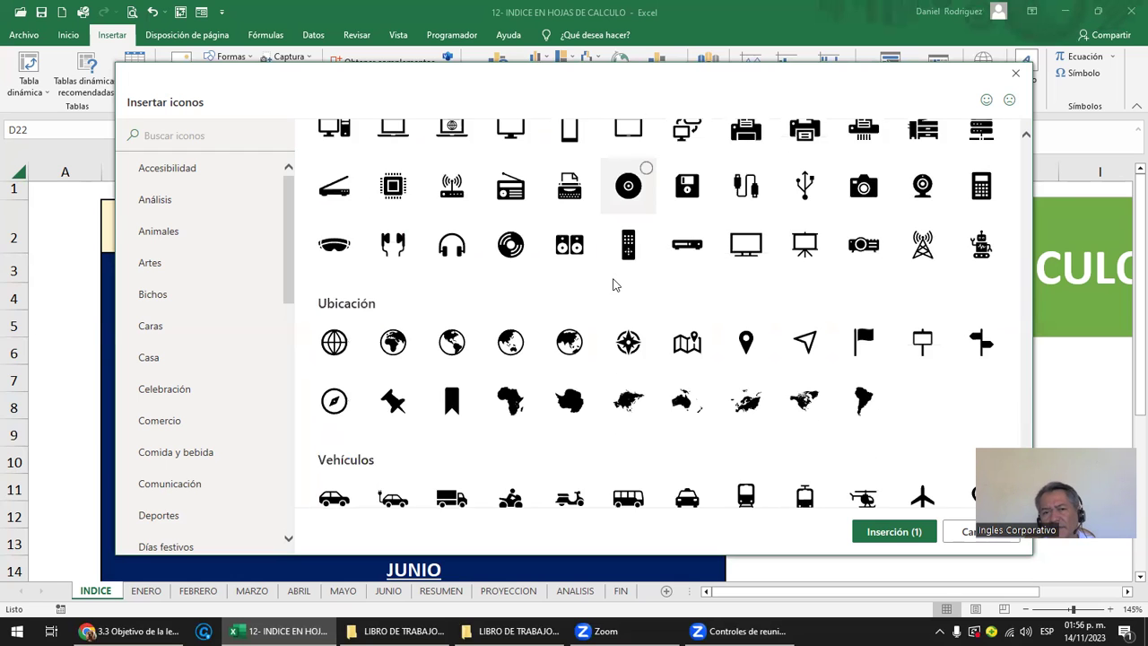
scroll(615, 285, "down", 1)
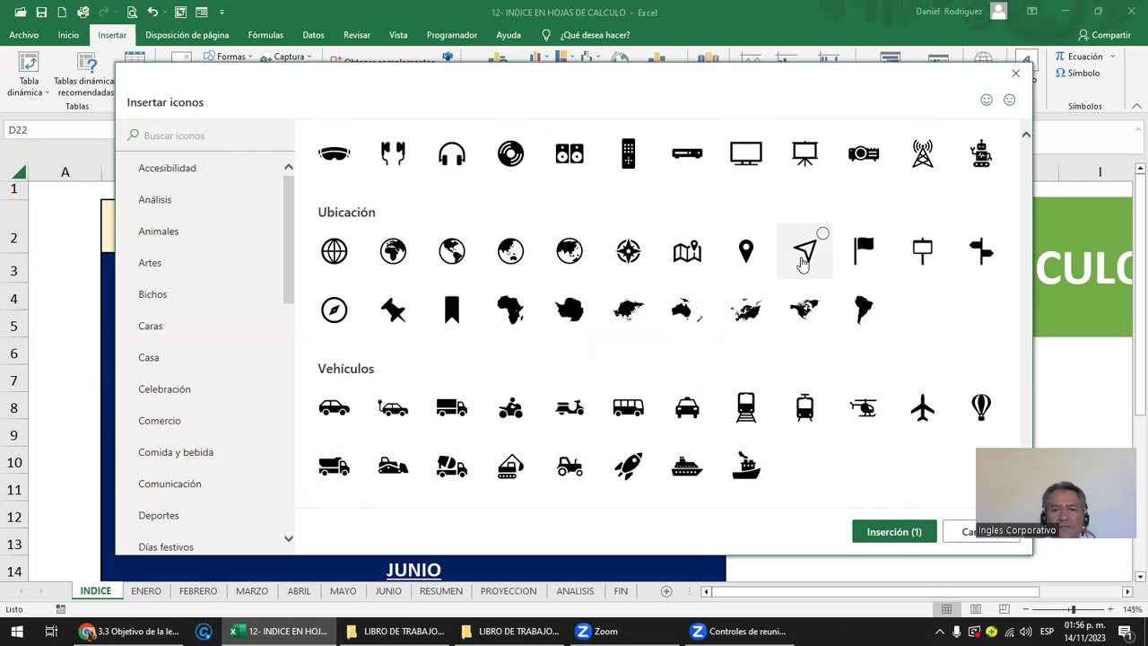
left_click(803, 260)
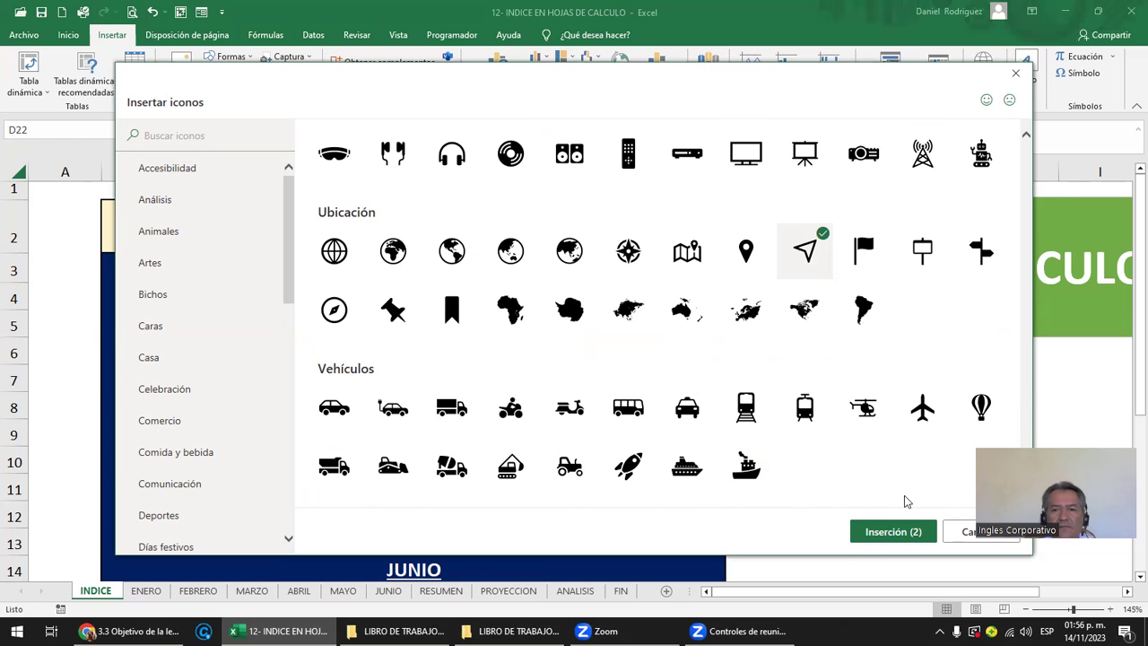
left_click(886, 532)
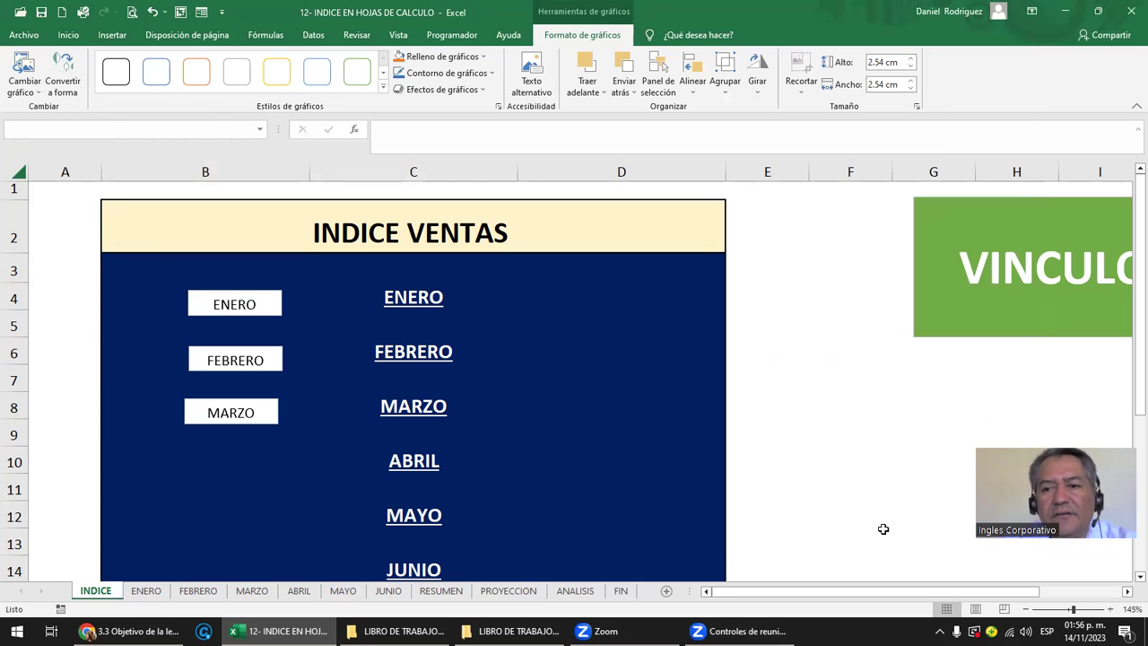
Step: Delete the paper-plane icon and move the traffic-light icon beside the index panel at rows 10–13
scroll(797, 369, "down", 3)
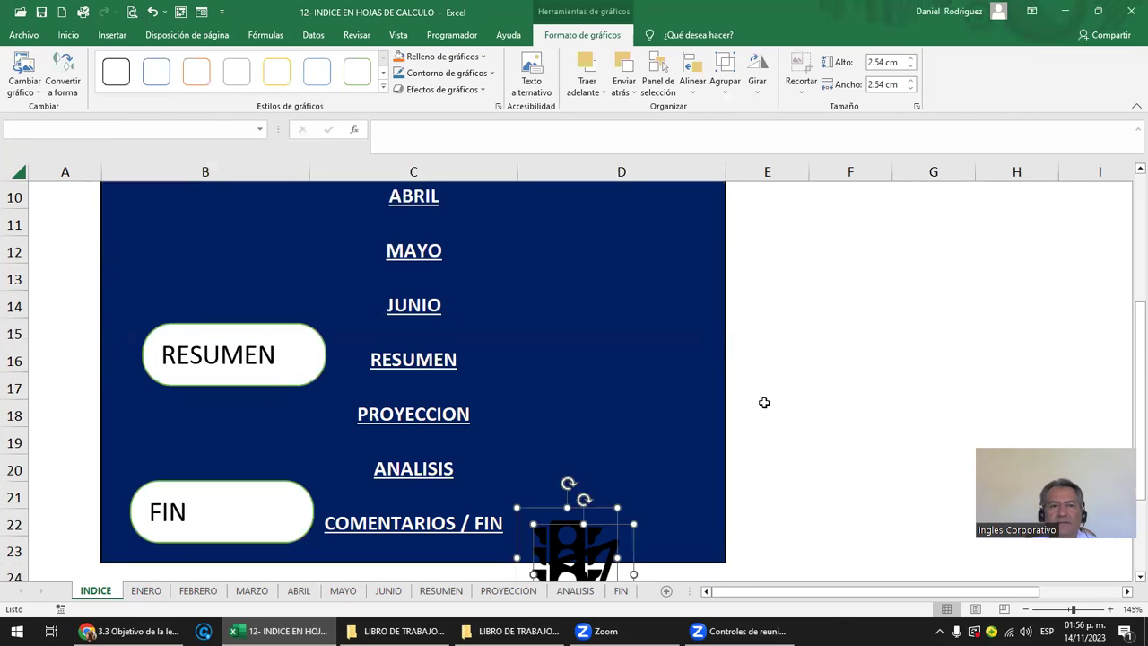
scroll(764, 402, "down", 2)
mouse_move(575, 402)
left_mouse_down()
mouse_move(870, 213)
mouse_move(867, 357)
left_mouse_up()
left_click(843, 328)
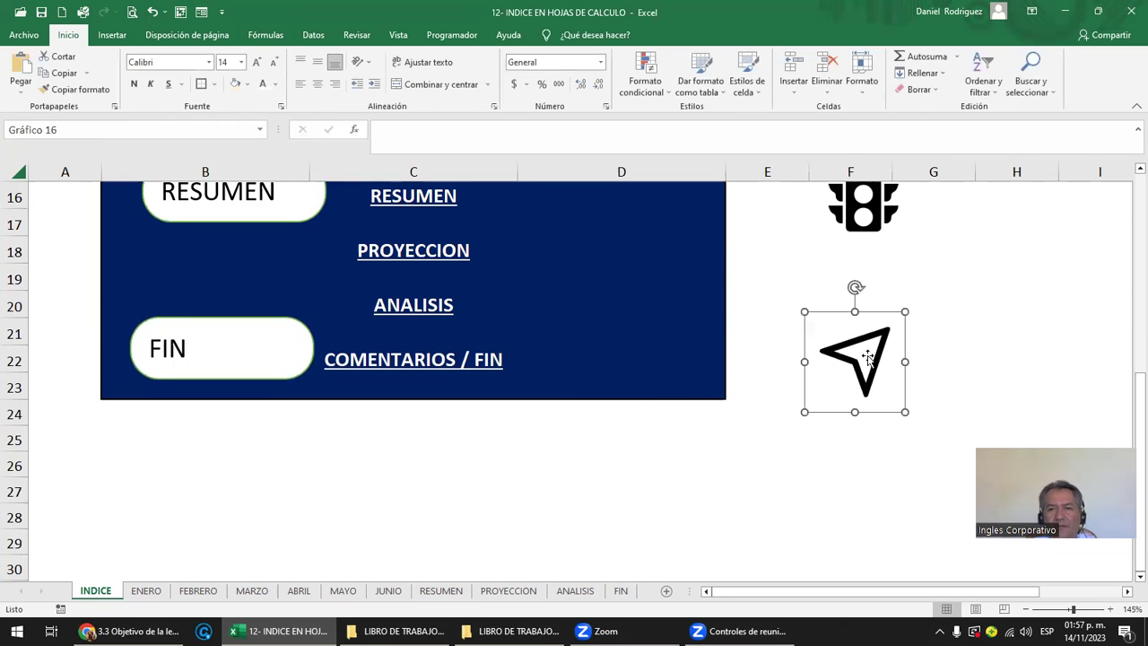
key("Delete")
scroll(868, 356, "up", 3)
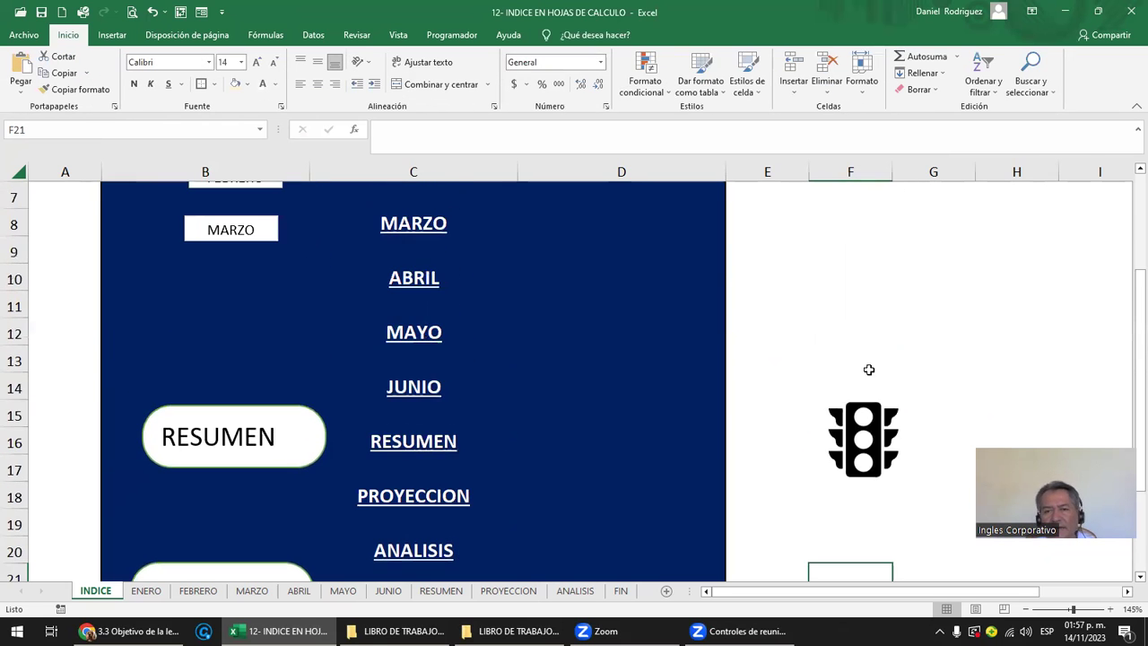
left_click_drag(866, 407, 820, 307)
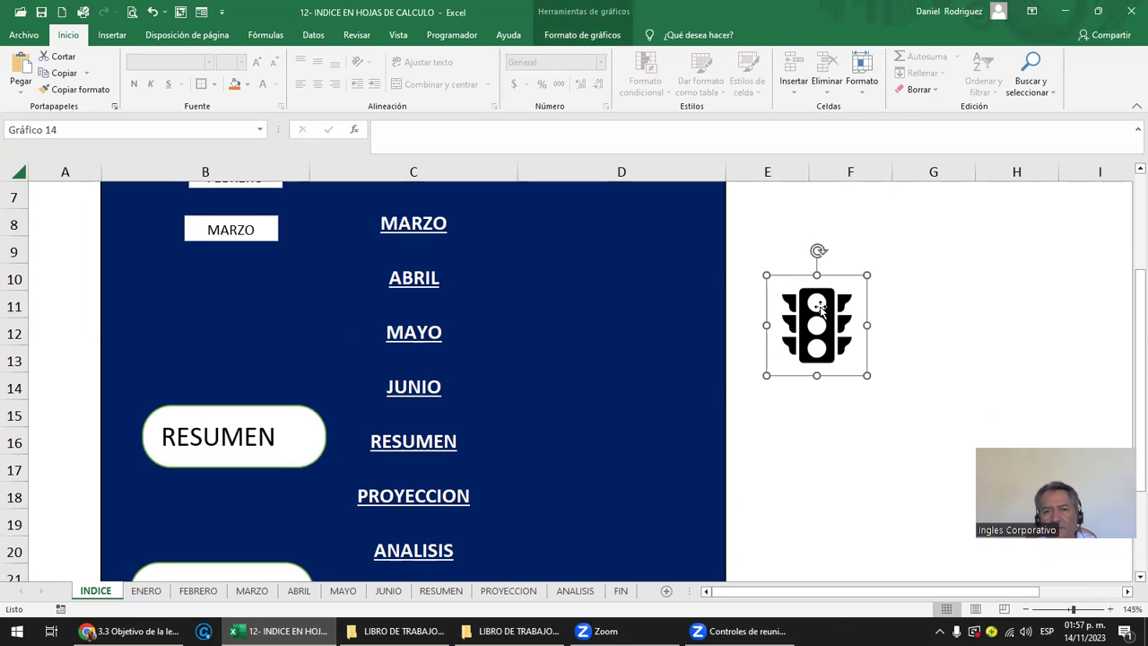
Step: Hyperlink the traffic-light icon to the FIN sheet and drag it into column D beside COMENTARIOS / FIN
right_click(819, 305)
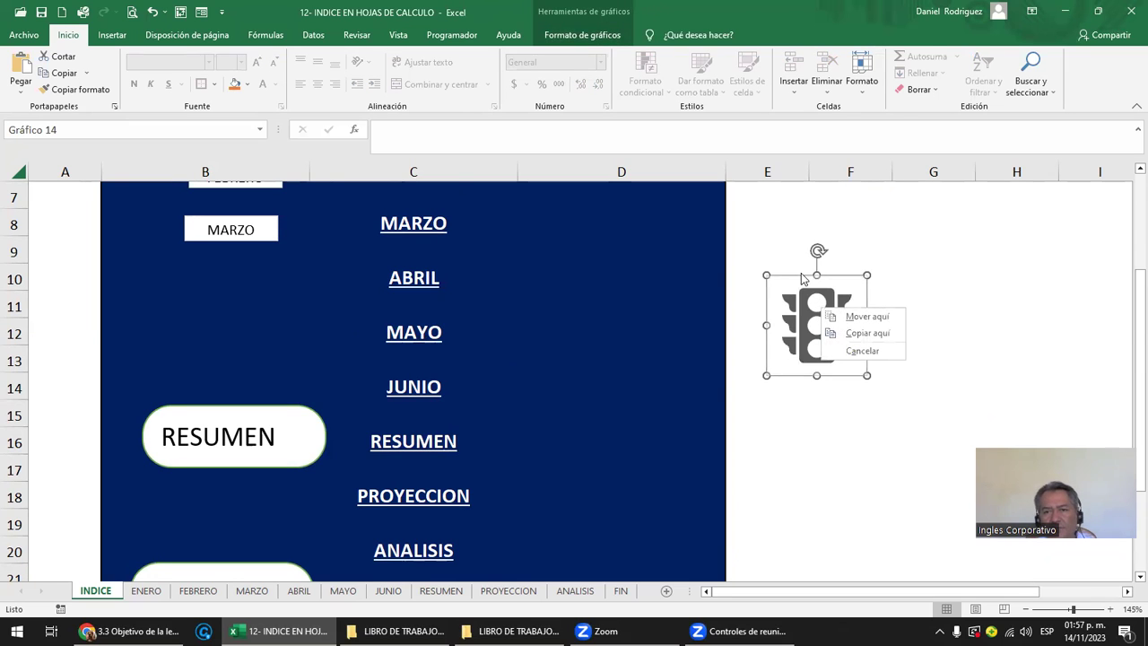
left_click(825, 272)
right_click(830, 339)
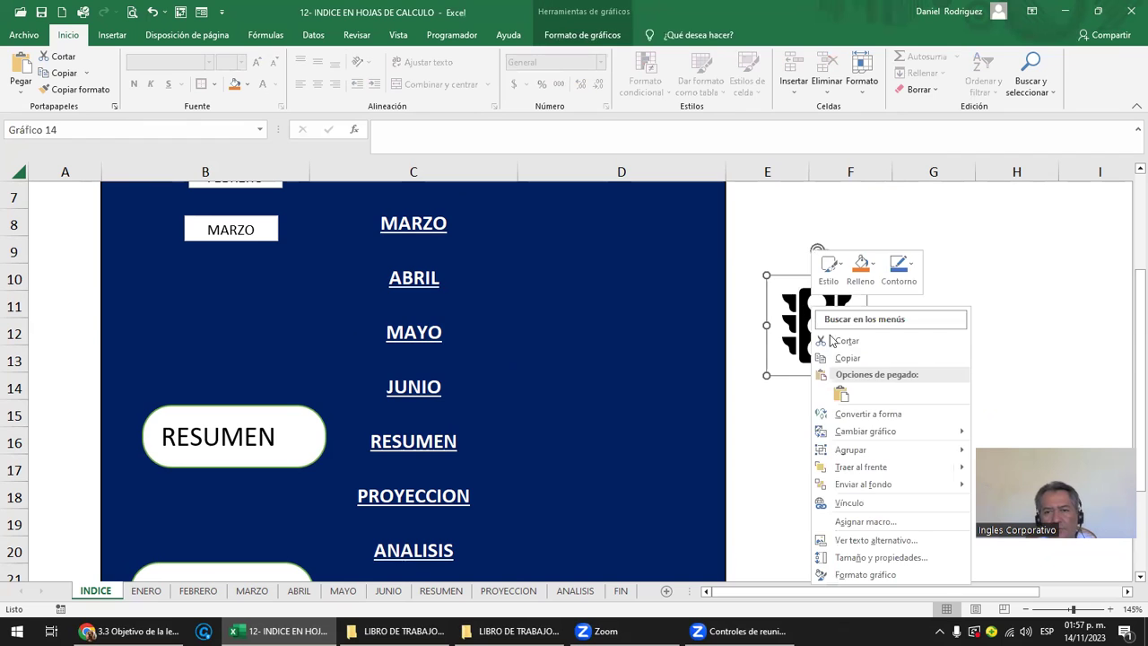
left_click(859, 503)
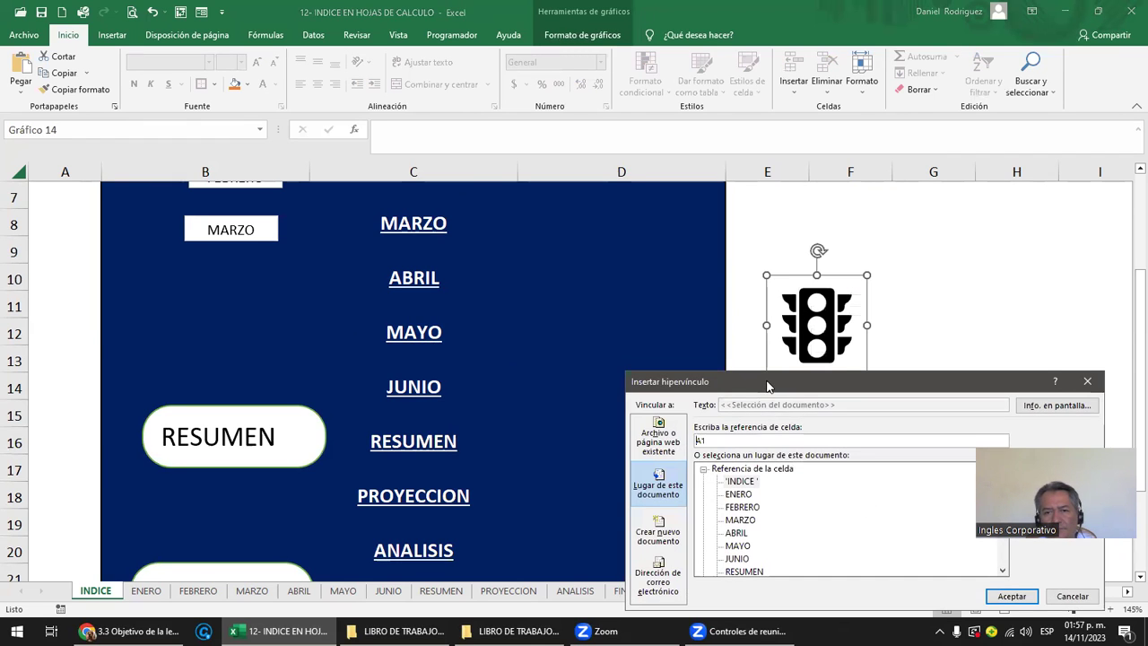
left_click_drag(767, 385, 557, 200)
scroll(554, 377, "down", 2)
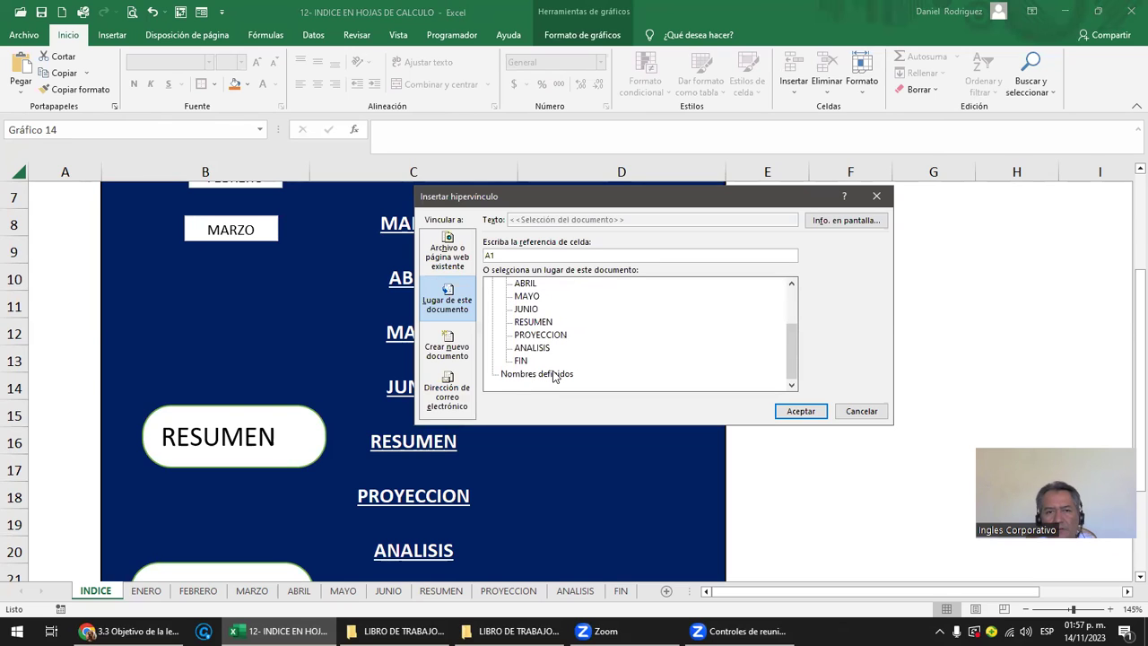
left_click(797, 412)
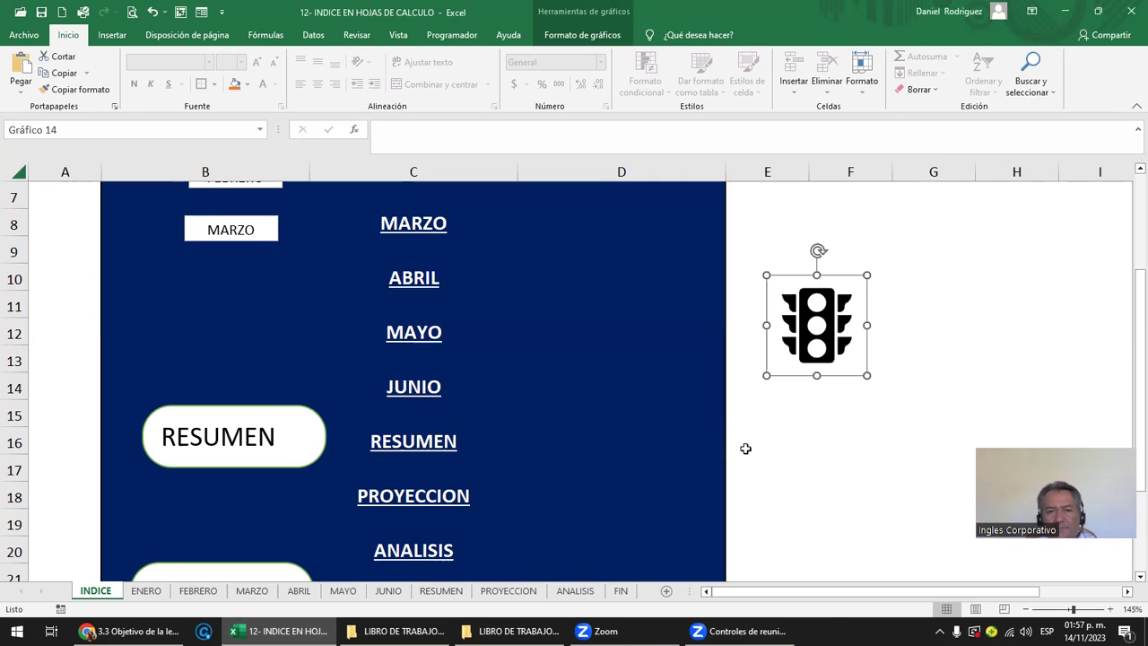
scroll(755, 449, "down", 3)
left_click_drag(638, 359, 475, 558)
Step: Test the icon's link to the FIN sheet and return to INDICE via VOLVER INDICE
left_click(695, 526)
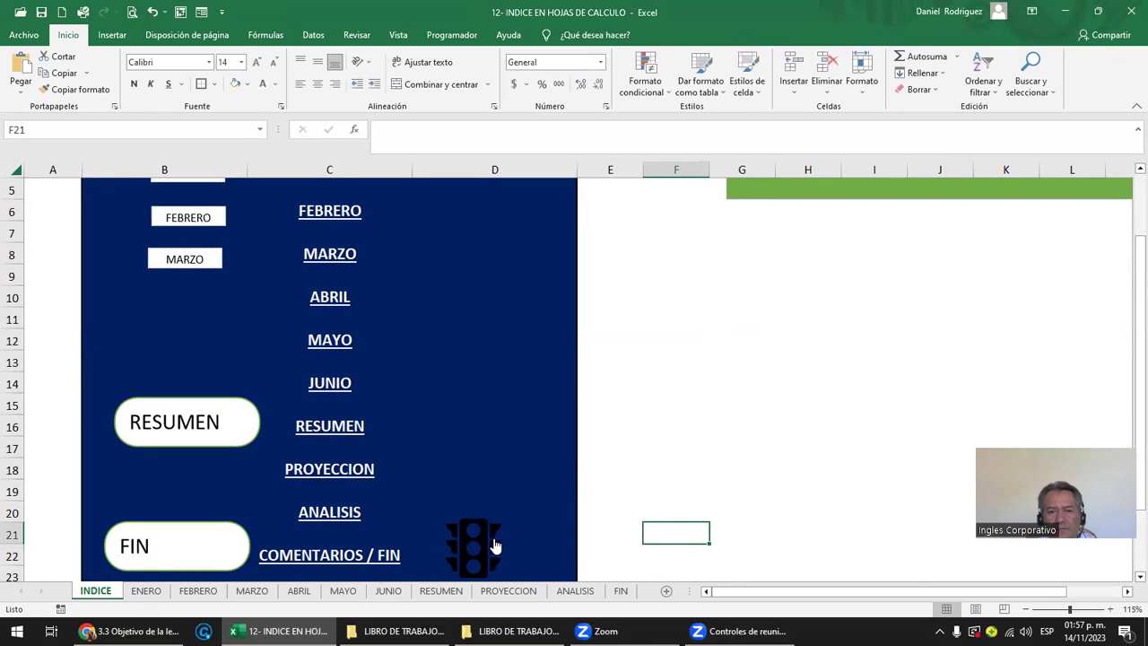
left_click(492, 542)
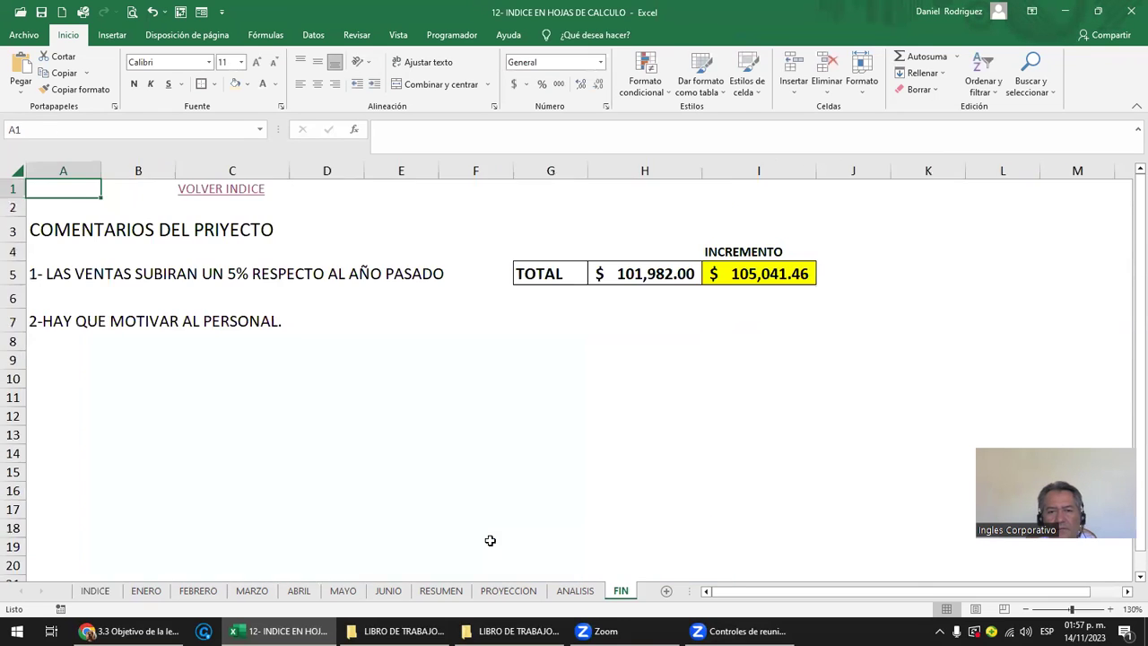
left_click(247, 189)
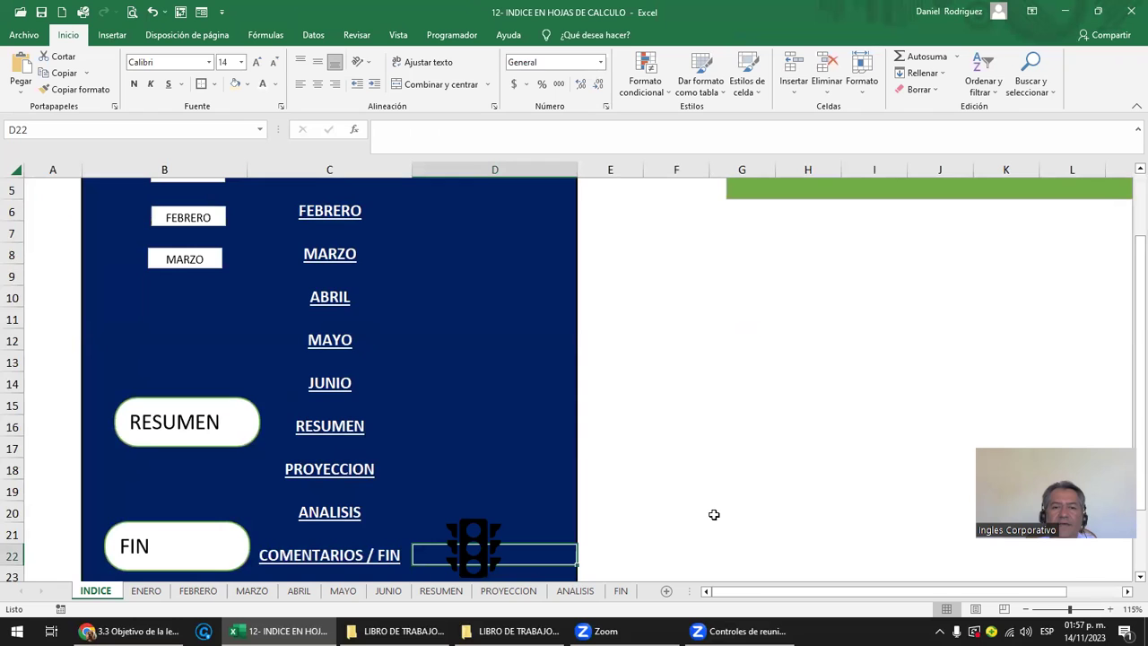
Step: Move the traffic-light icon out to column E, then select columns C and B
right_click(472, 556)
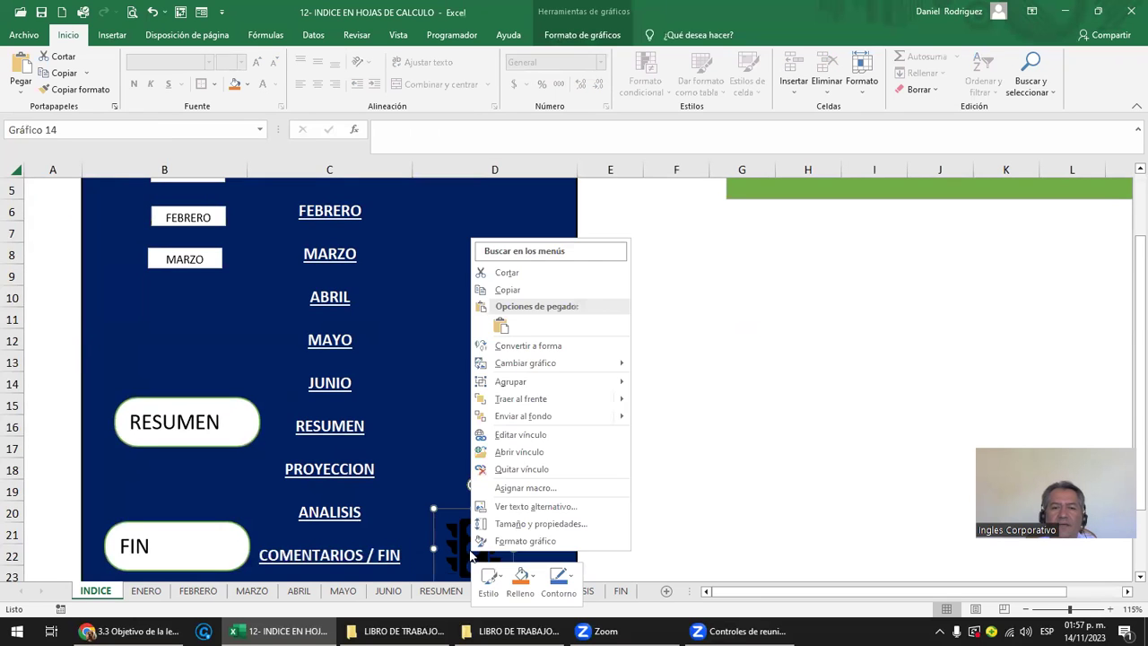
left_click(442, 513)
left_click_drag(471, 529, 622, 527)
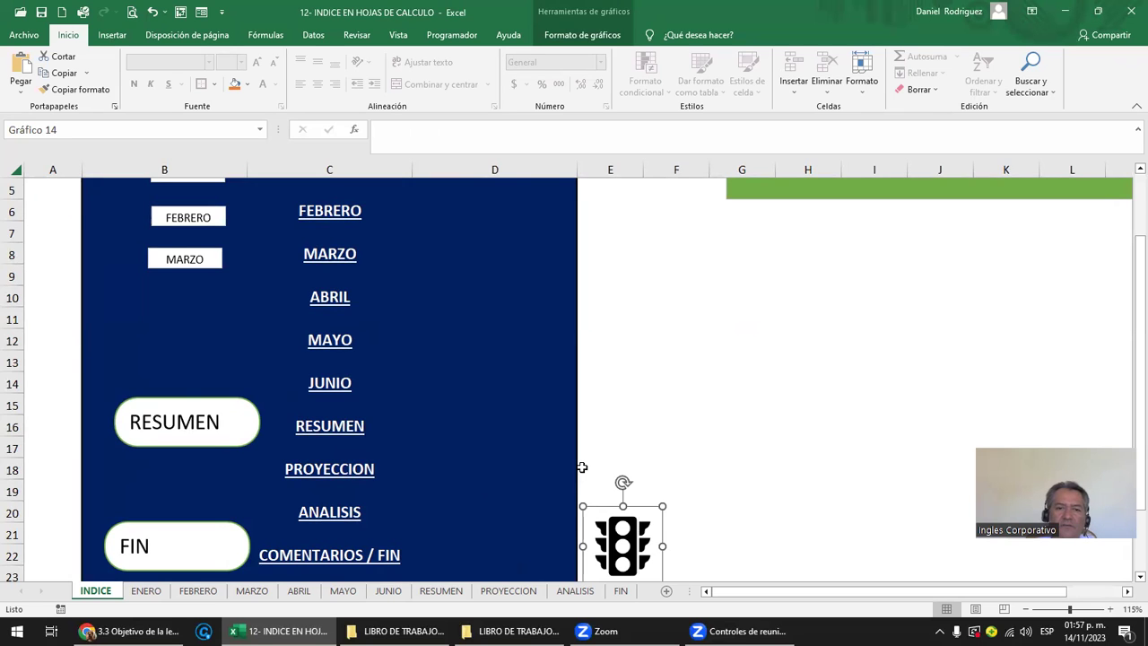
scroll(582, 467, "up", 2)
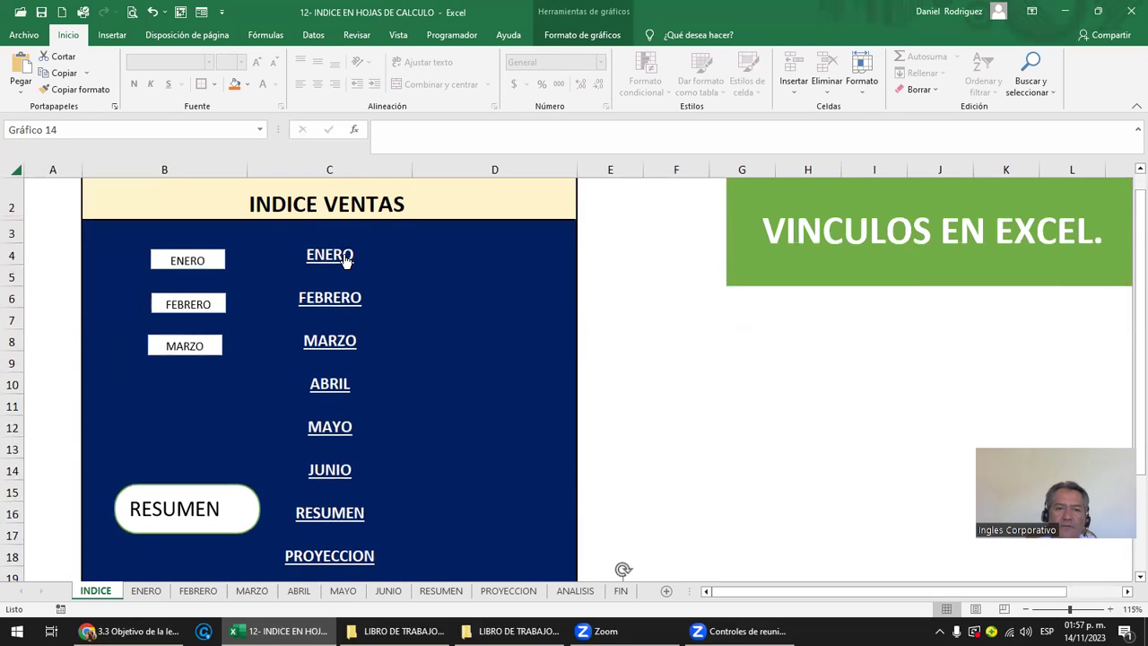
left_click(329, 164)
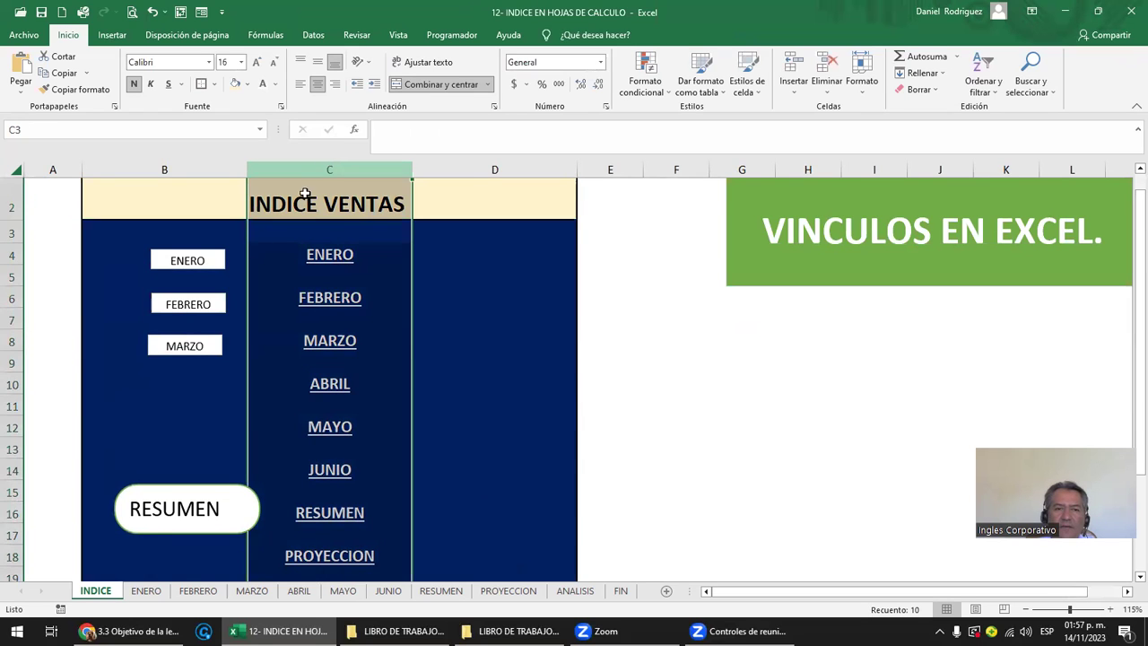
left_click(175, 170)
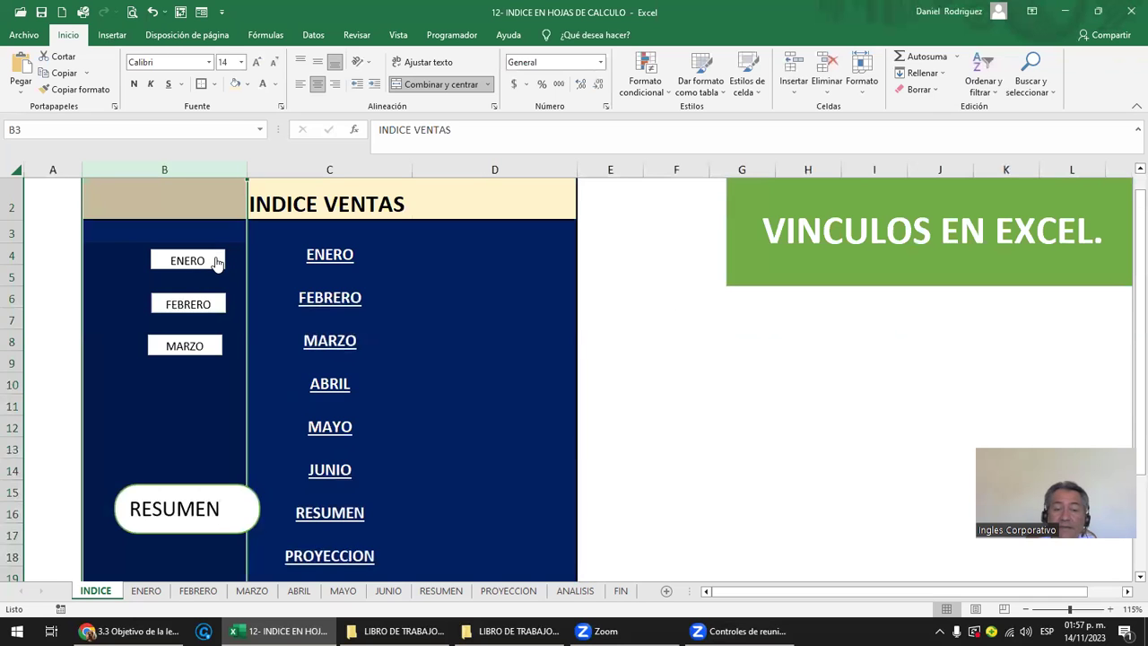
scroll(269, 286, "down", 1)
scroll(377, 341, "down", 1)
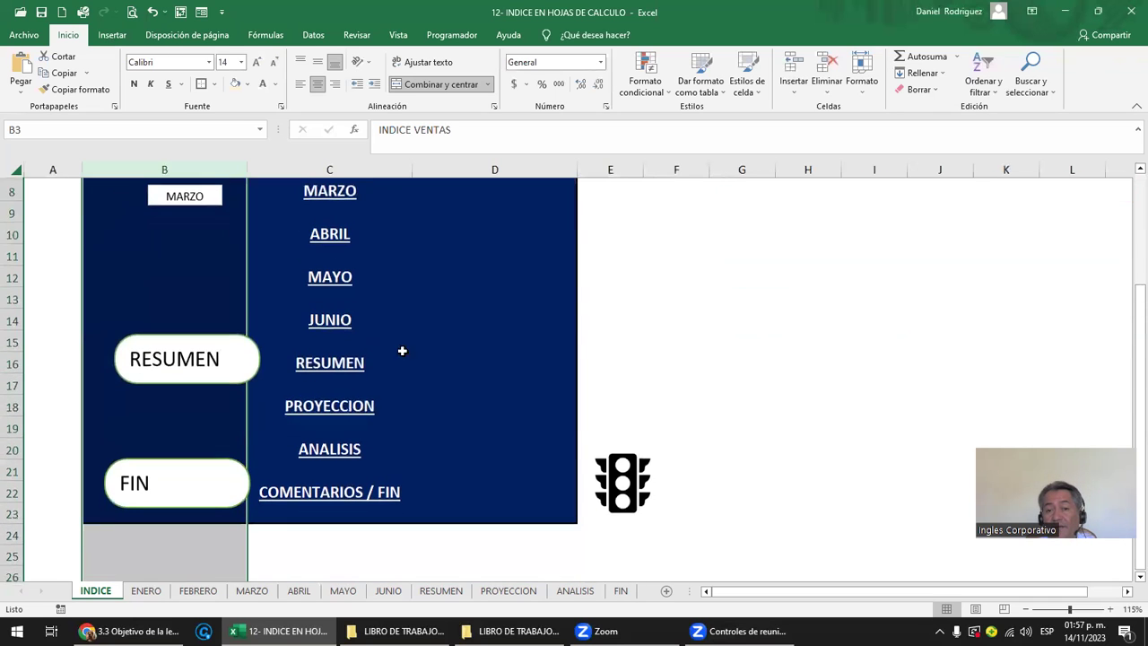
Step: Place the icon right of the panel around rows 14–16 and retest its FIN link
right_click(606, 454)
left_click_drag(606, 455, 609, 255)
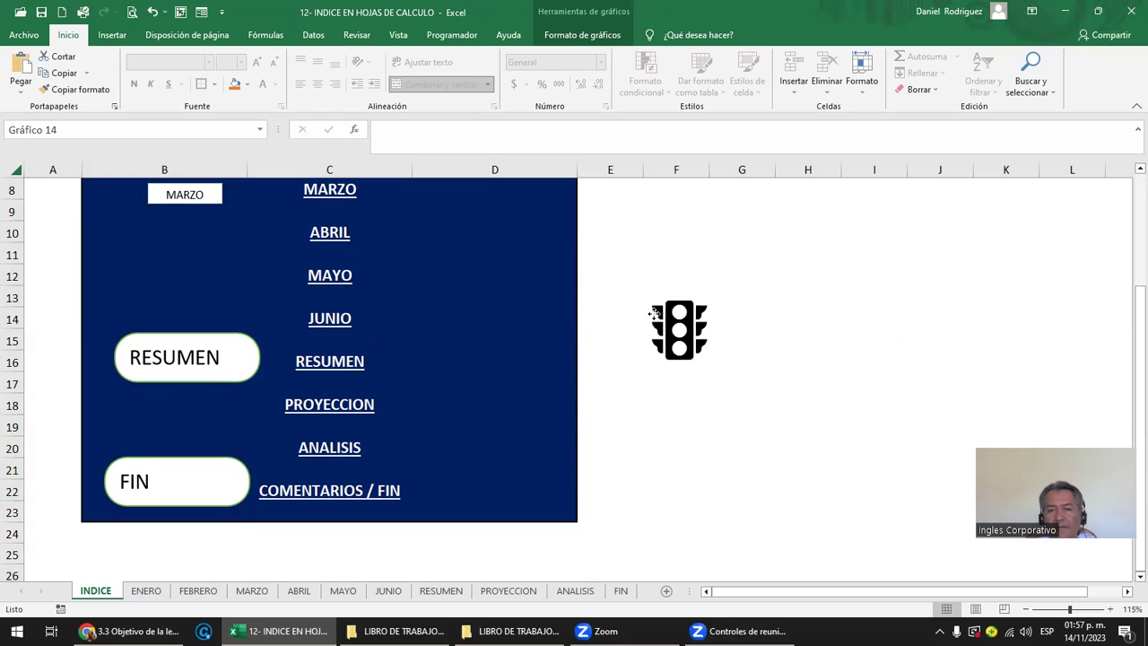
left_click_drag(609, 255, 652, 288)
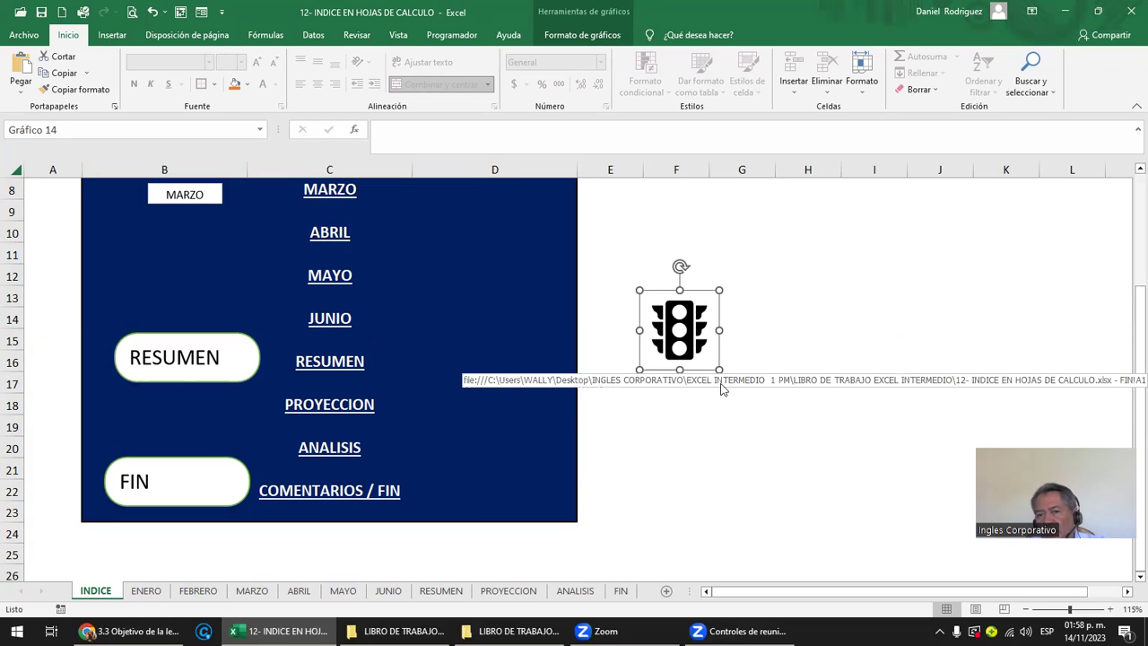
left_click(677, 357)
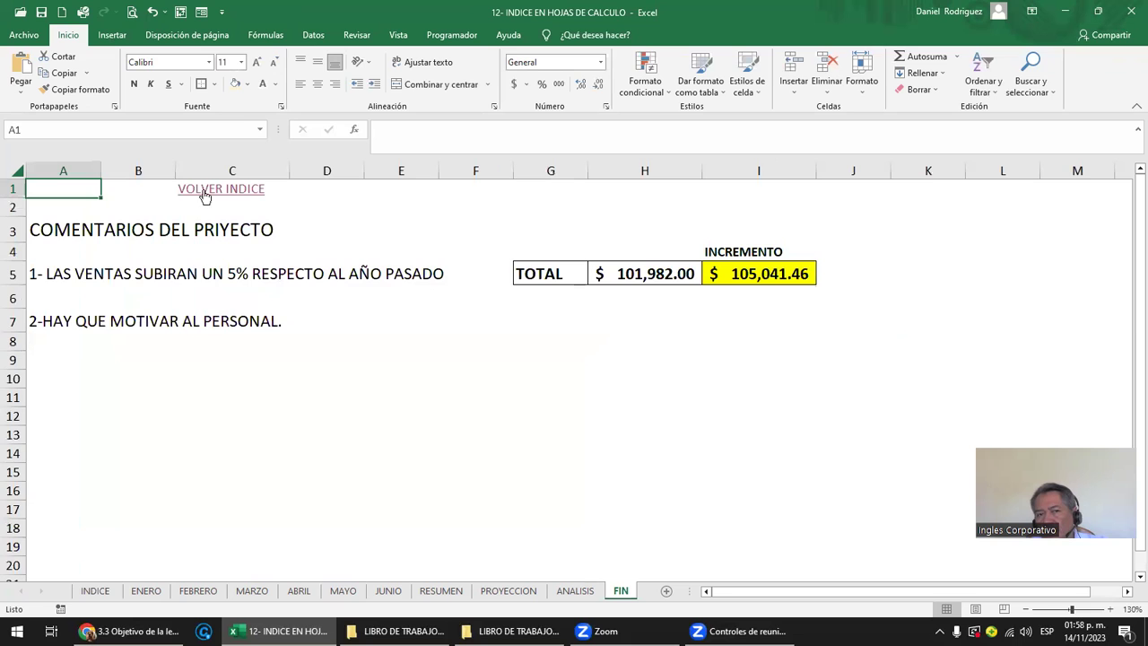
left_click(229, 194)
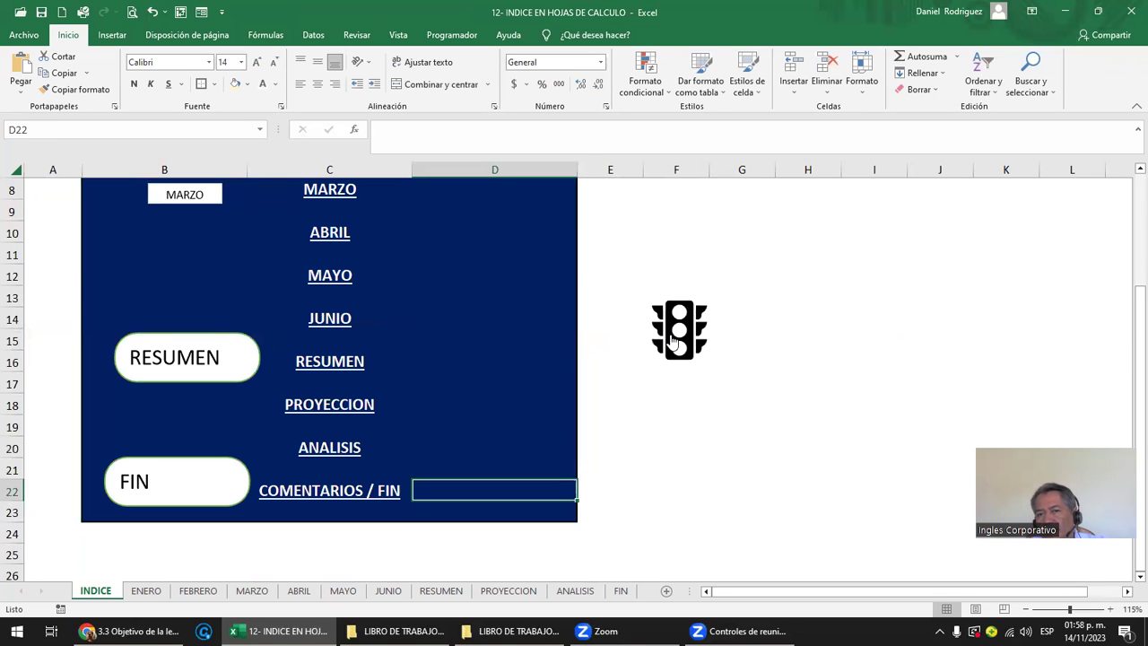
left_click(673, 341)
left_click(287, 188)
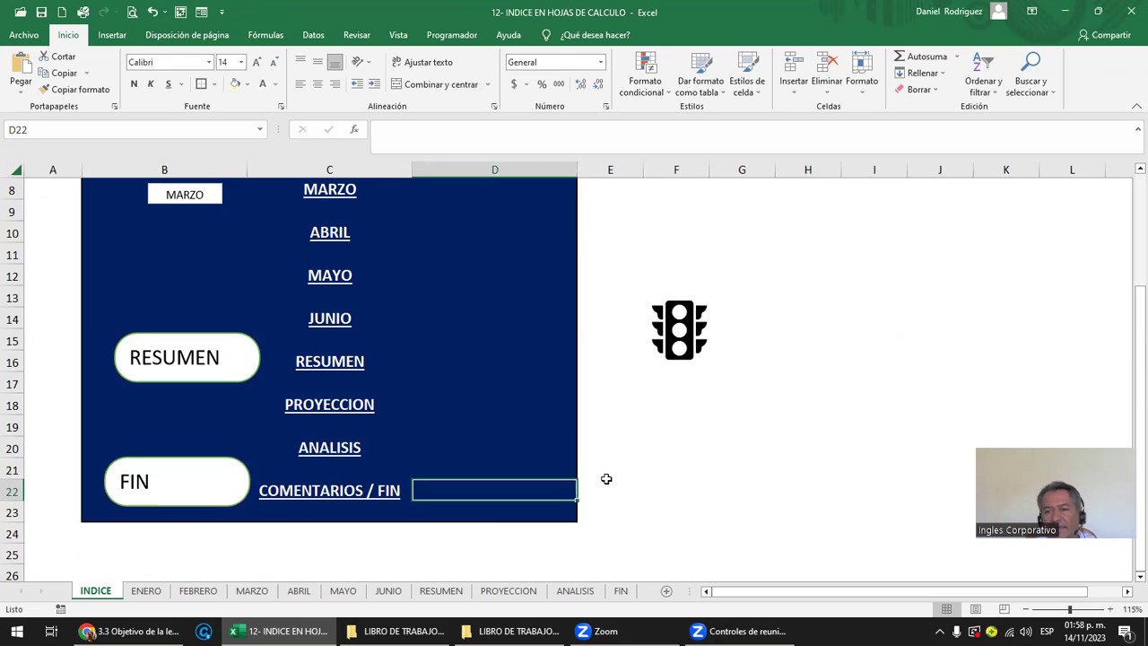
scroll(606, 479, "down", 1)
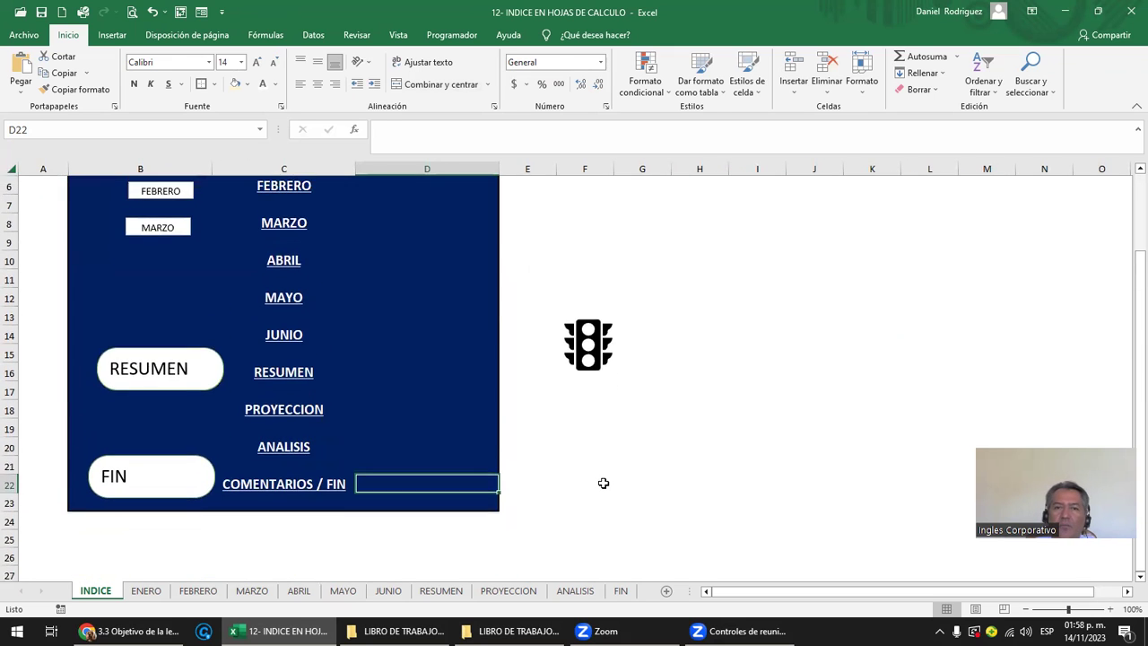
scroll(604, 483, "up", 2)
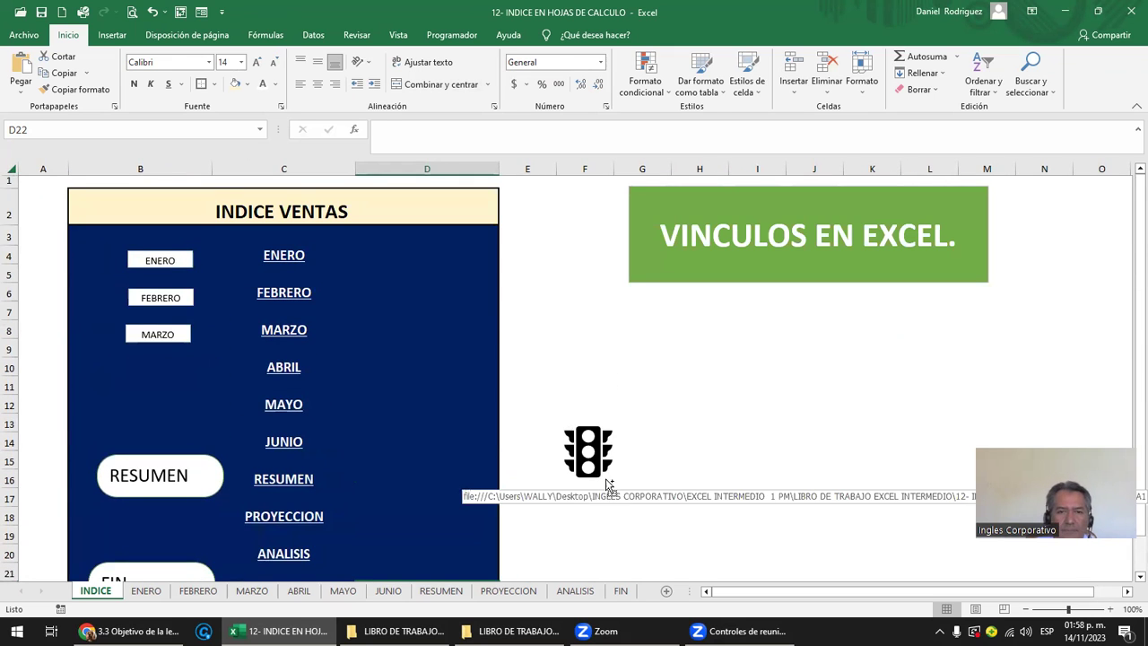
scroll(606, 484, "down", 1)
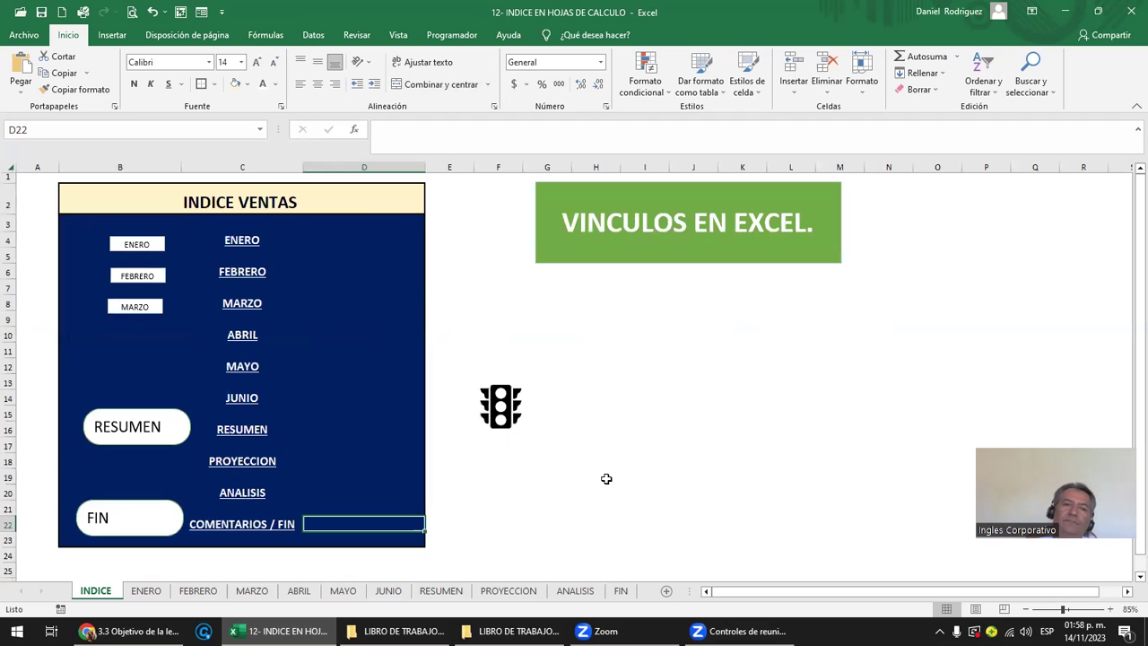
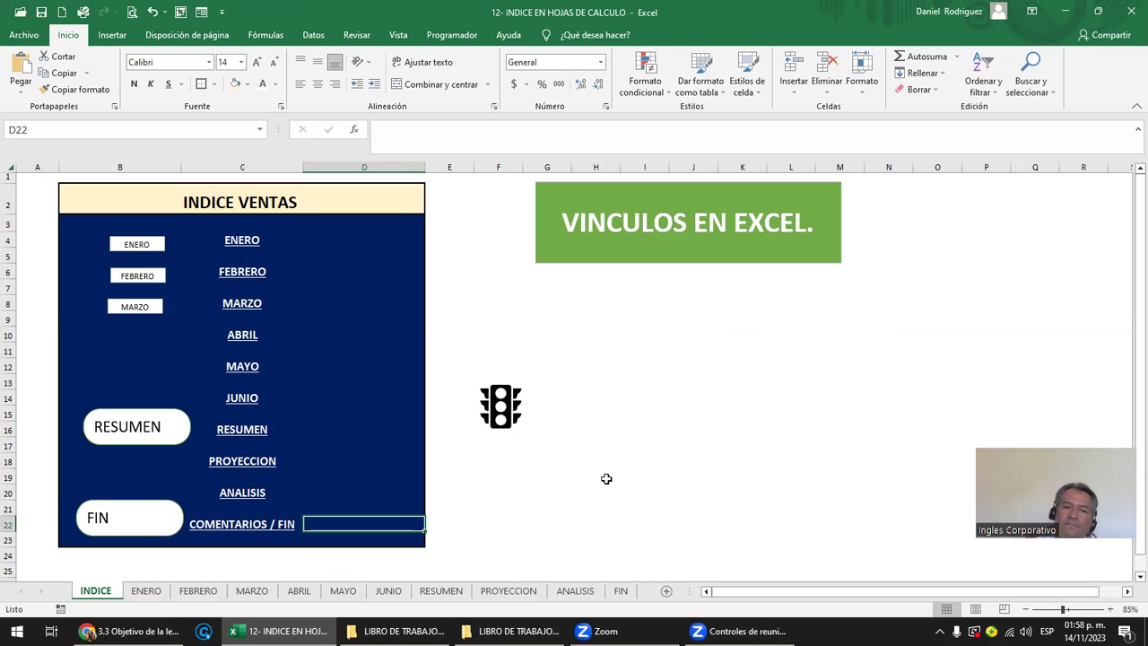
Step: On the ENERO sheet, select cell E1 and bring up the library of insertable icons
left_click(146, 592)
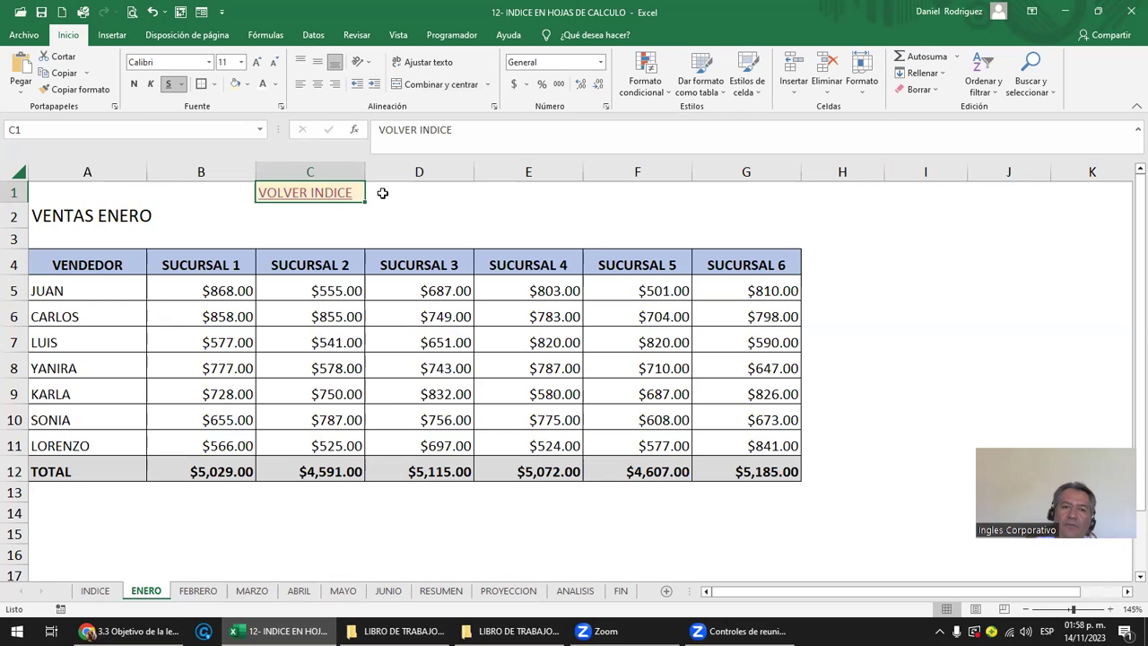
left_click(417, 193)
left_click(512, 191)
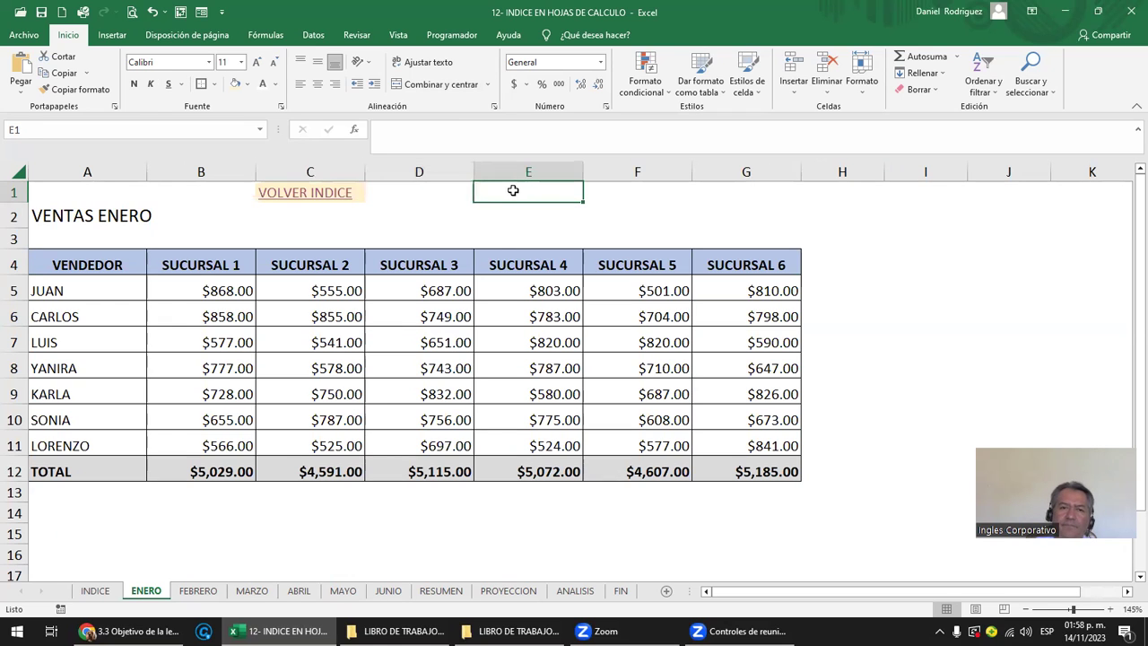
left_click(113, 34)
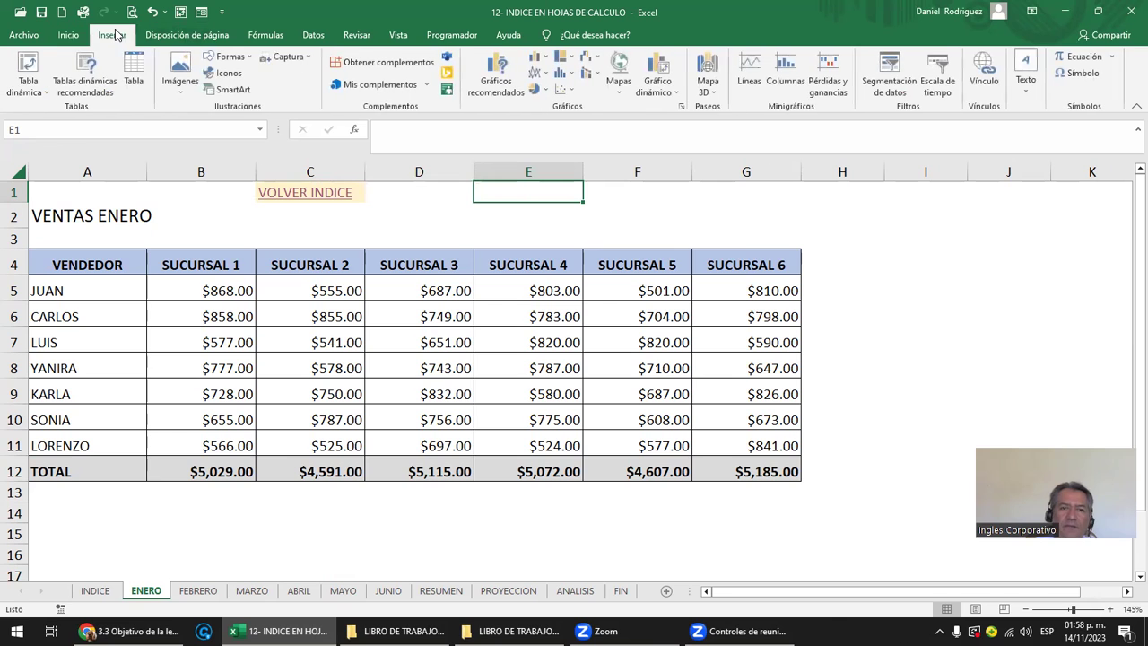
left_click(233, 56)
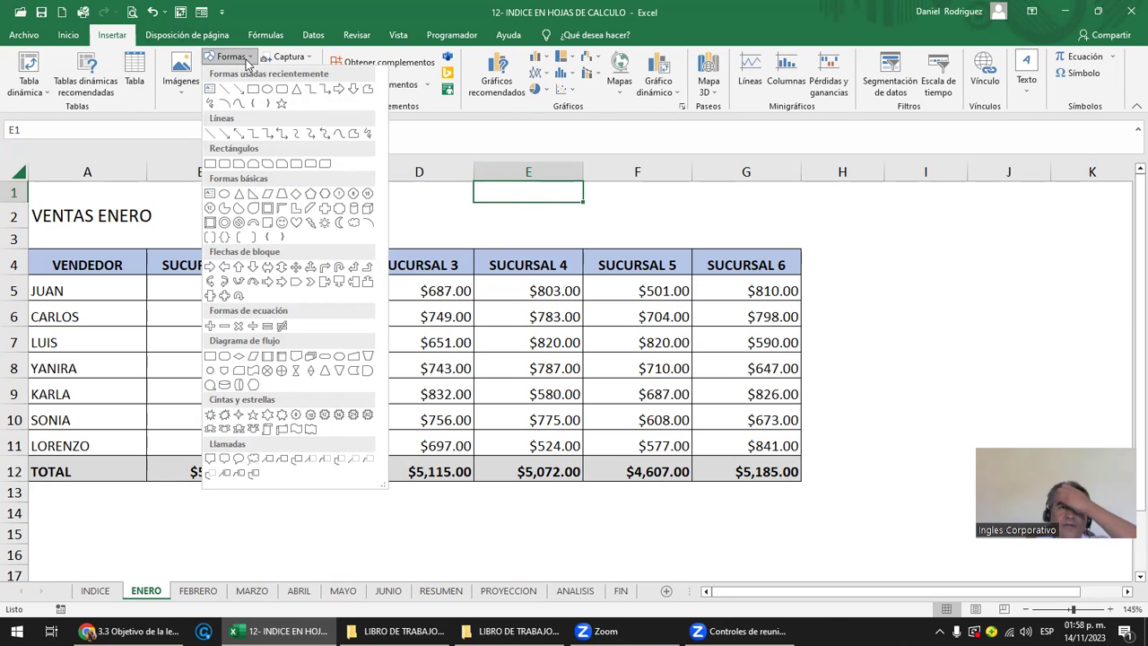
left_click(188, 117)
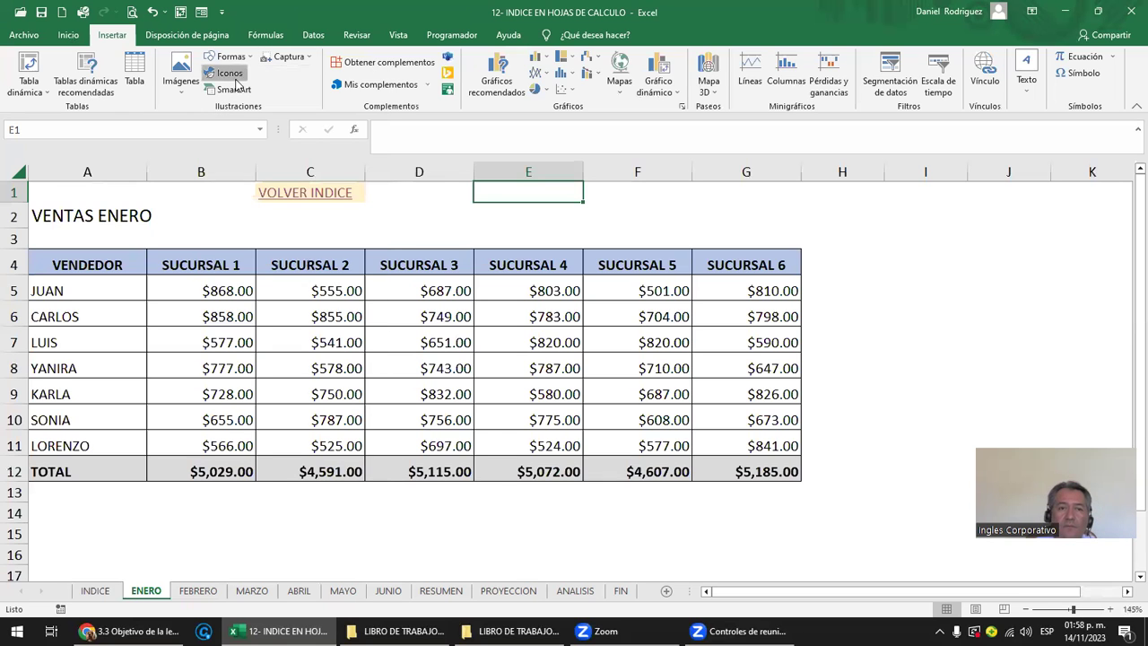
left_click(229, 73)
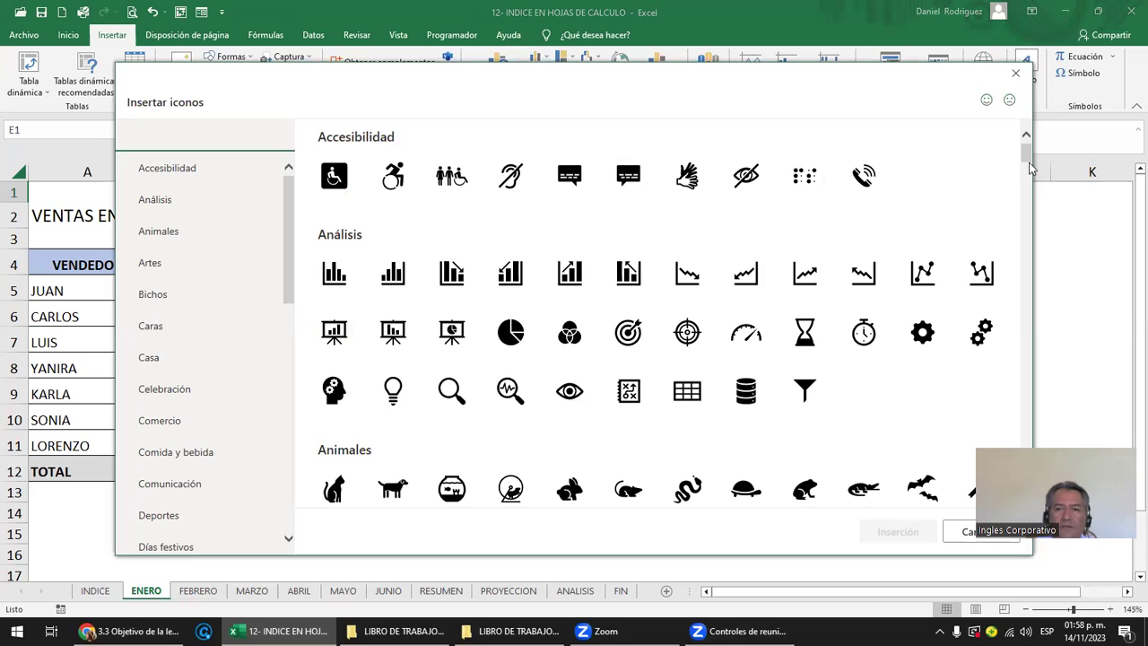
Step: Find the Flechas category in the icon library and choose the curved up-left arrow
left_click_drag(1029, 164, 1007, 425)
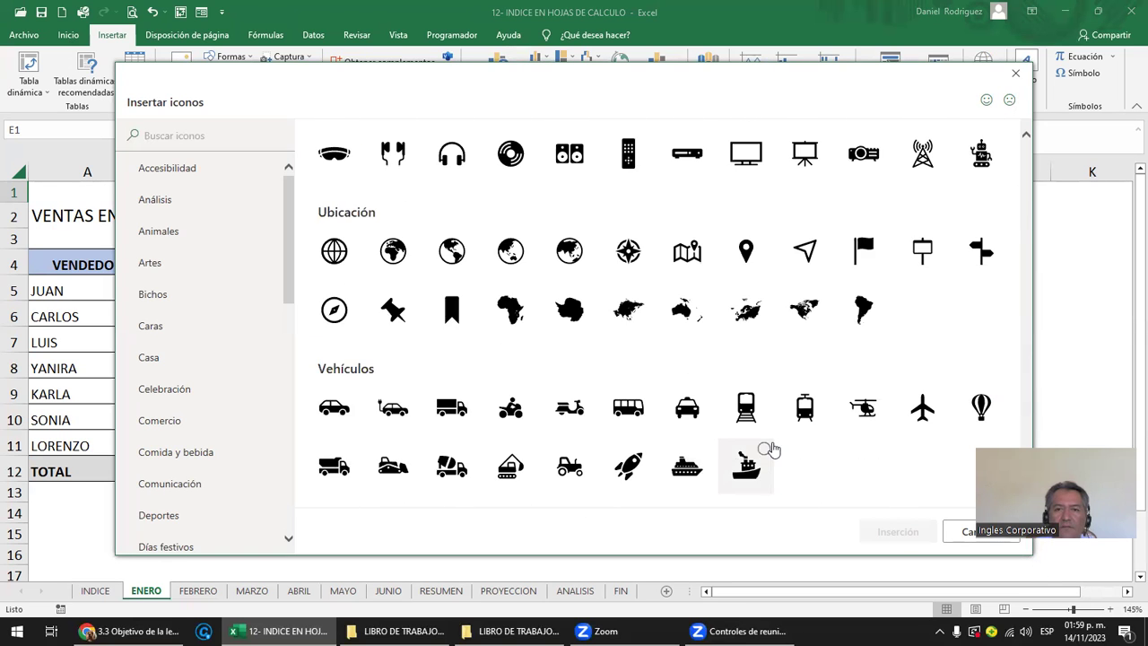
scroll(772, 448, "up", 1)
scroll(772, 449, "up", 1)
scroll(772, 448, "up", 2)
scroll(773, 449, "up", 2)
scroll(773, 448, "up", 1)
scroll(773, 449, "up", 1)
scroll(773, 448, "up", 1)
scroll(773, 448, "up", 1)
scroll(773, 448, "up", 2)
scroll(772, 448, "up", 2)
scroll(773, 448, "up", 3)
scroll(773, 448, "up", 3)
scroll(773, 449, "up", 3)
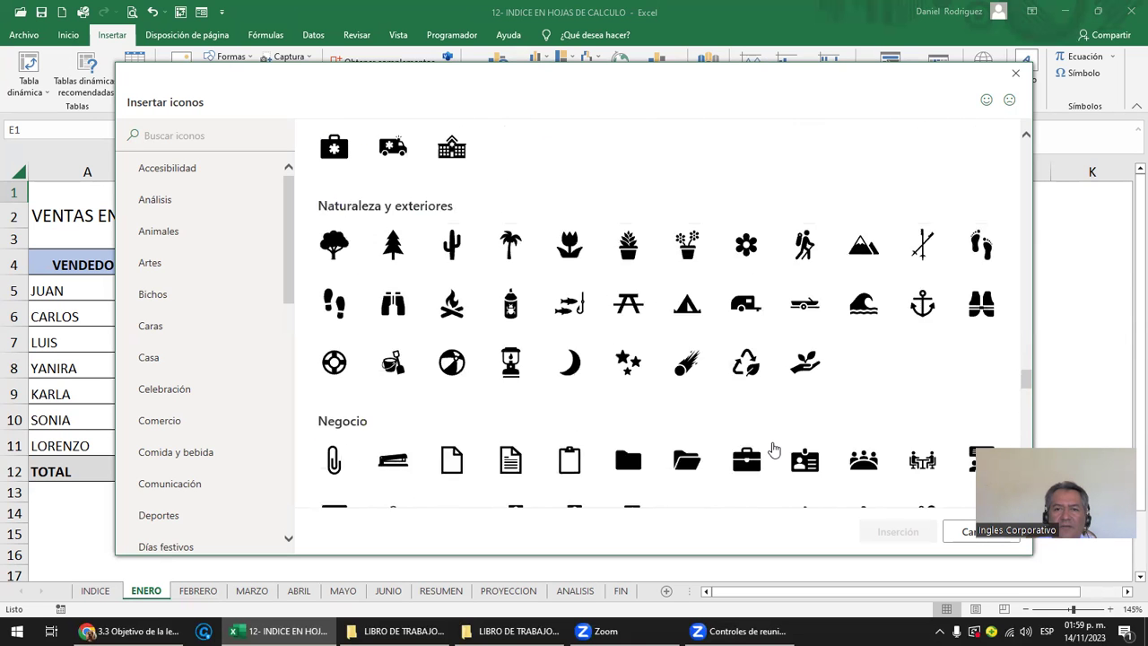
scroll(773, 448, "up", 2)
scroll(875, 473, "up", 1)
scroll(874, 473, "up", 3)
scroll(874, 473, "up", 2)
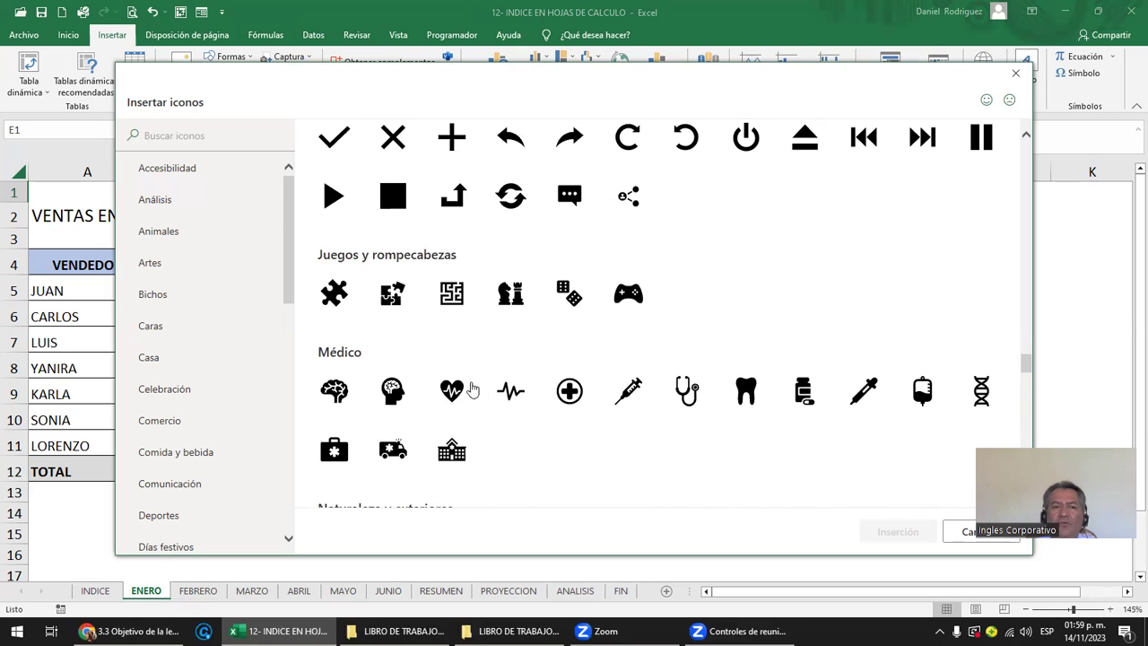
scroll(823, 334, "up", 4)
scroll(823, 335, "up", 4)
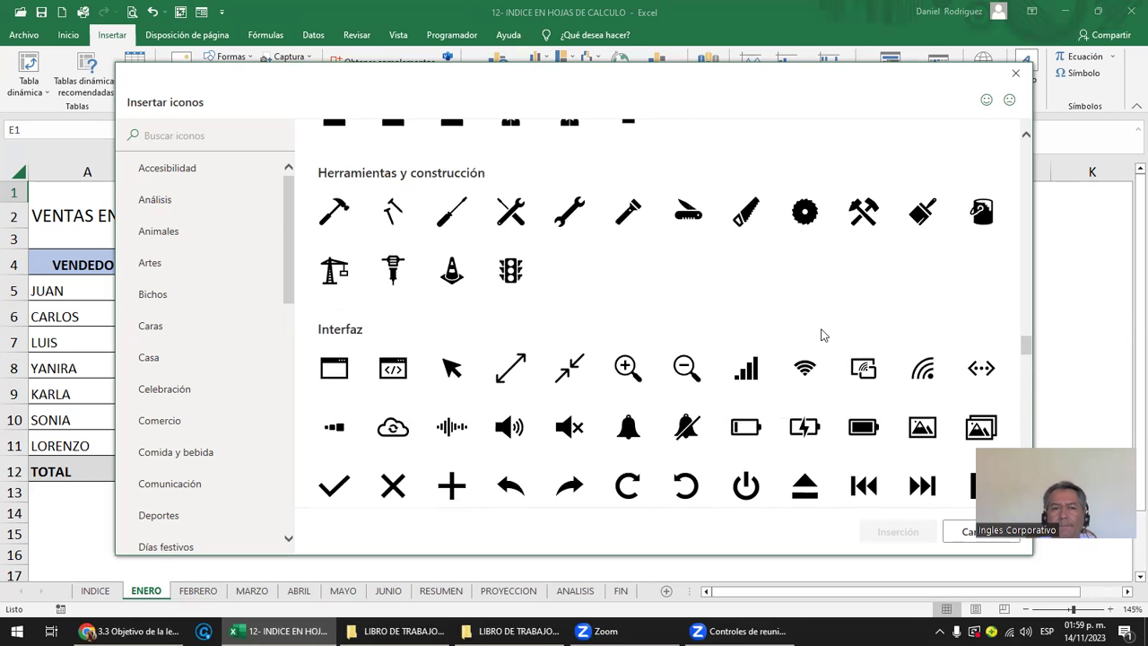
scroll(823, 335, "up", 1)
scroll(823, 334, "up", 2)
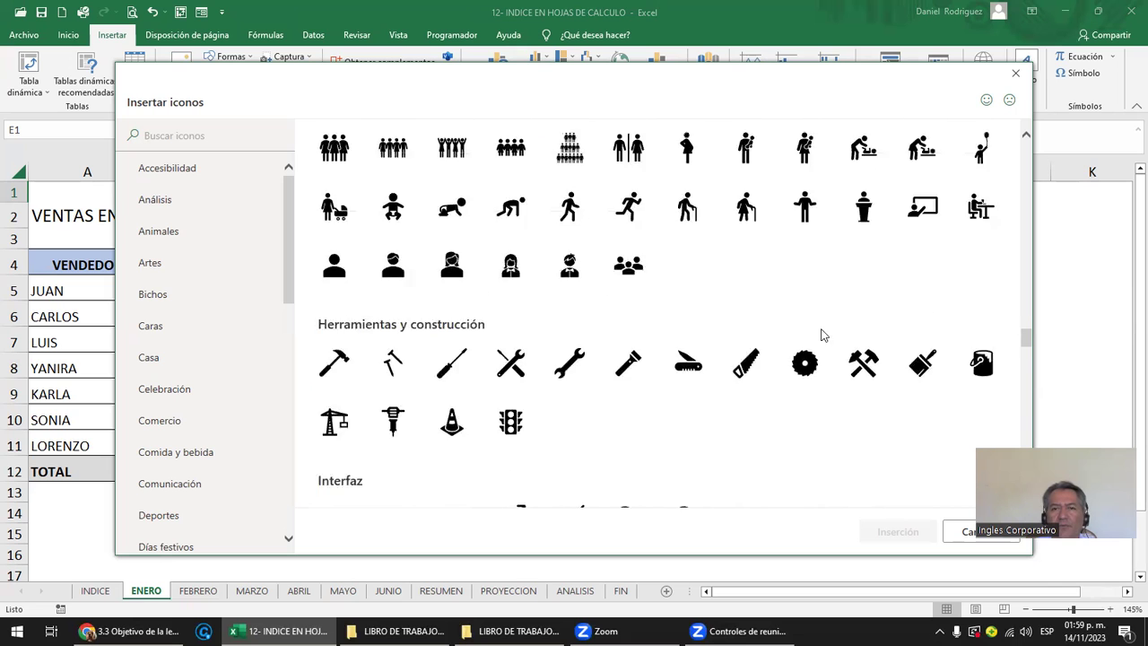
scroll(823, 334, "up", 3)
scroll(823, 335, "up", 1)
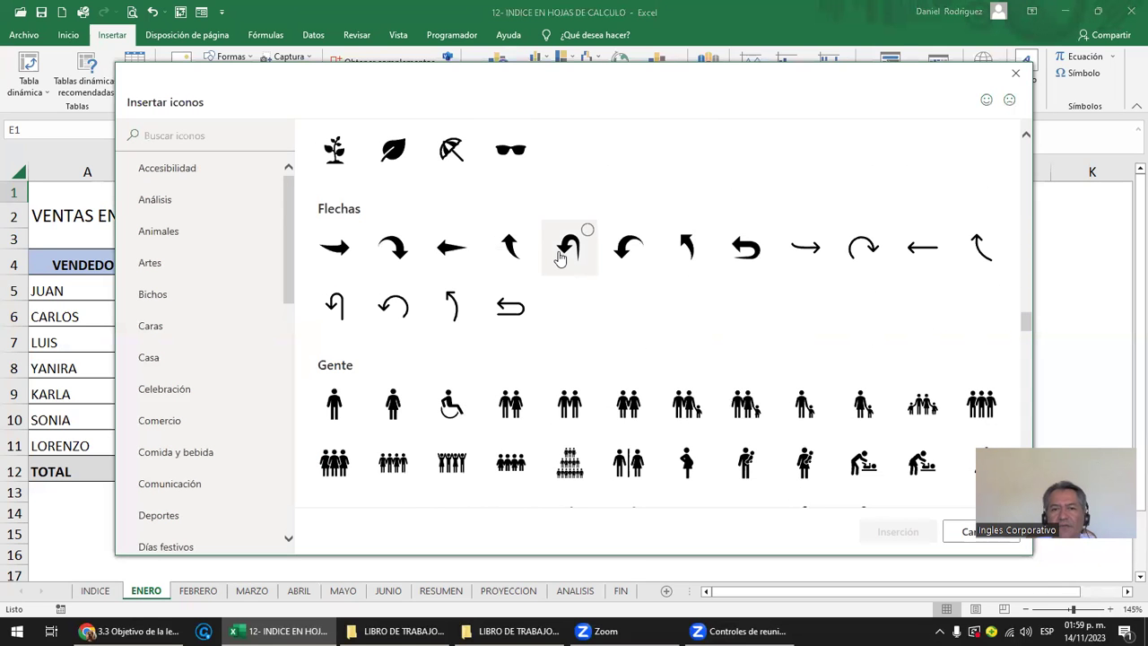
left_click(685, 256)
Step: Insert the curved arrow, shrink it to about 1.3 cm and place it near D1
left_click(896, 531)
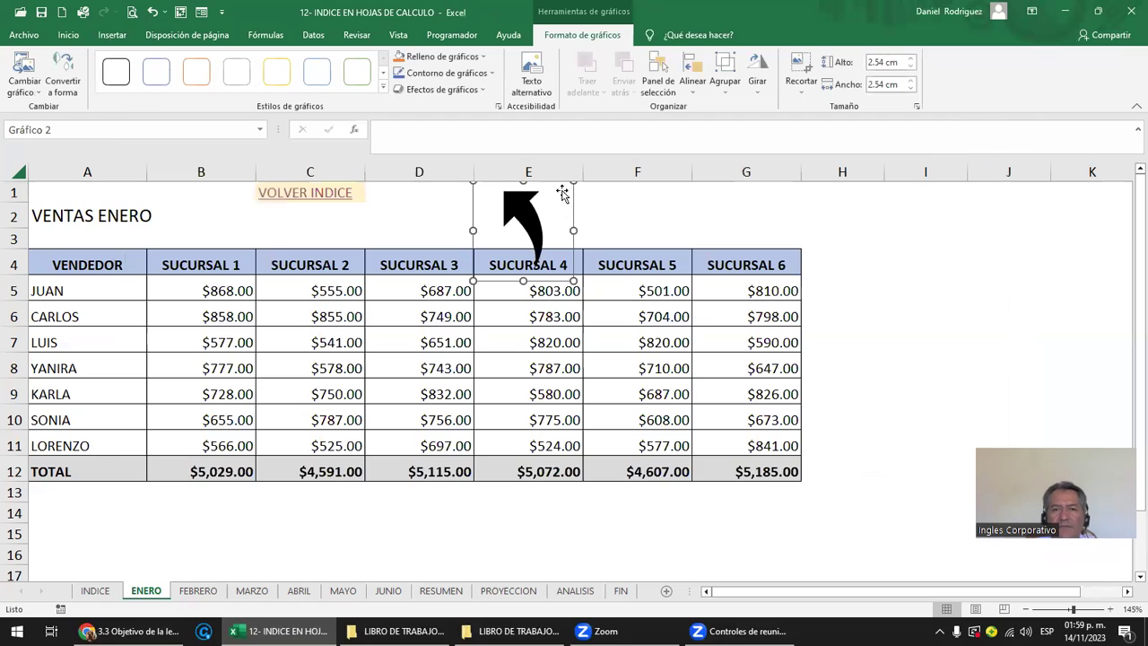
mouse_move(570, 183)
left_mouse_down()
mouse_move(532, 222)
mouse_move(474, 208)
left_mouse_up()
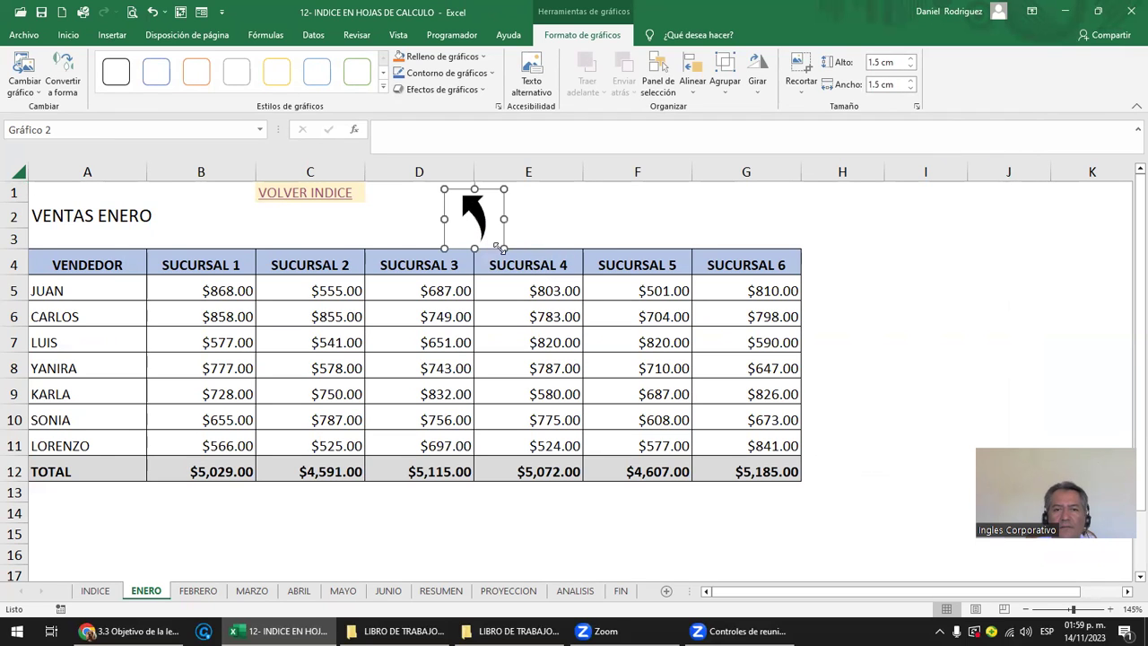
left_click_drag(505, 247, 497, 240)
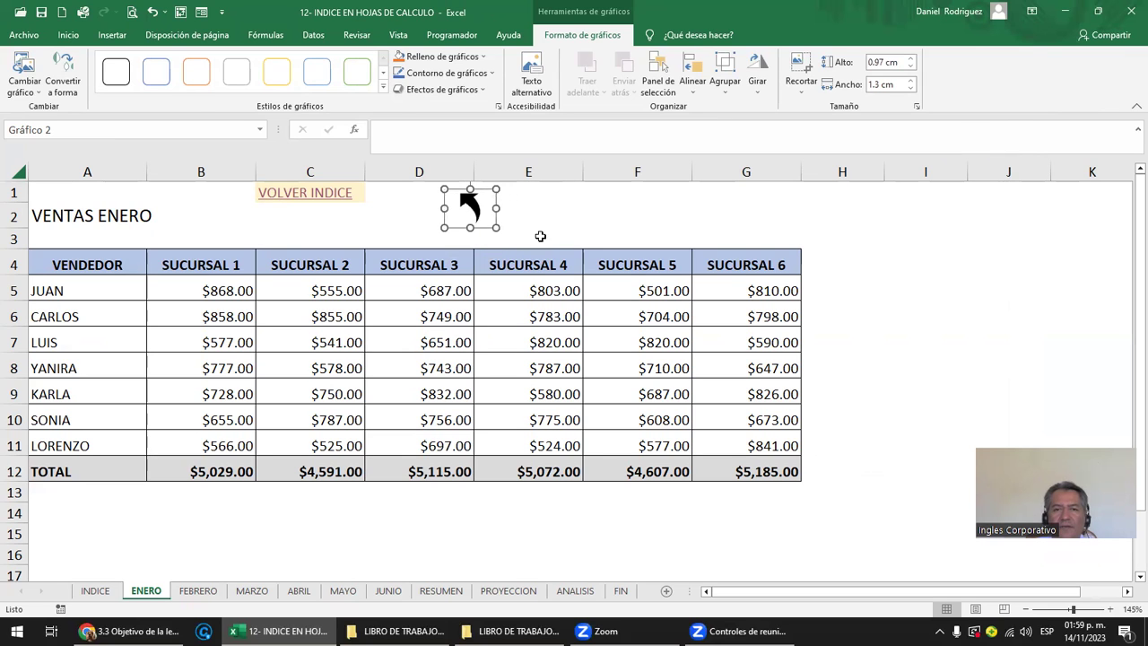
left_click(538, 235)
Step: Hyperlink the arrow to cell D3 of the INDICE sheet
right_click(468, 202)
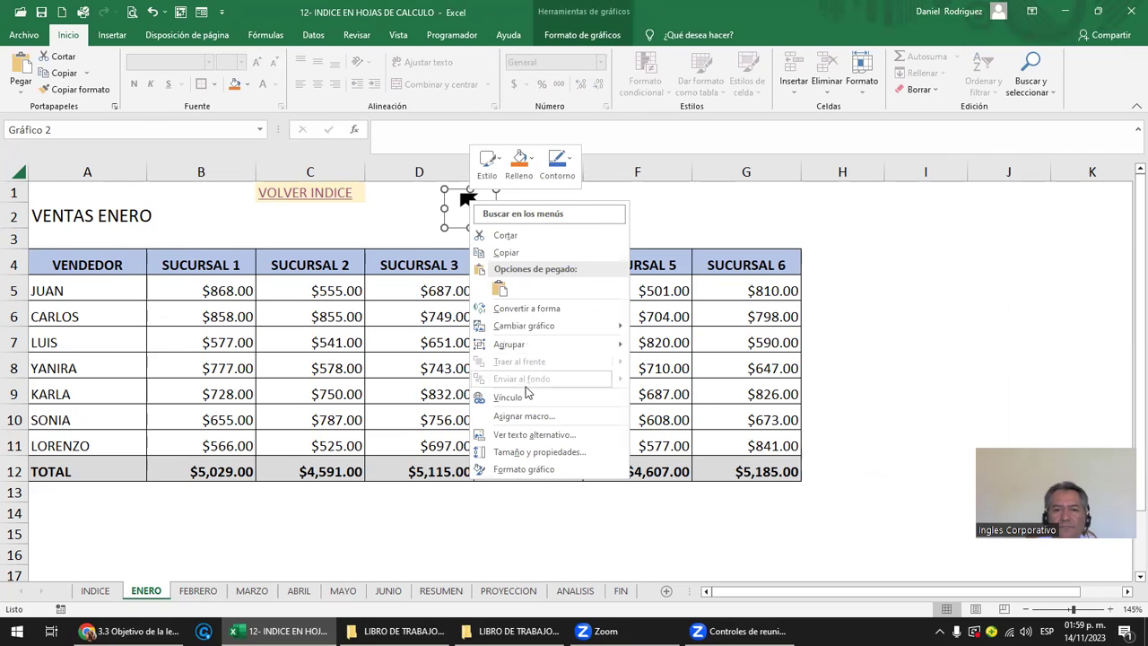
left_click(520, 400)
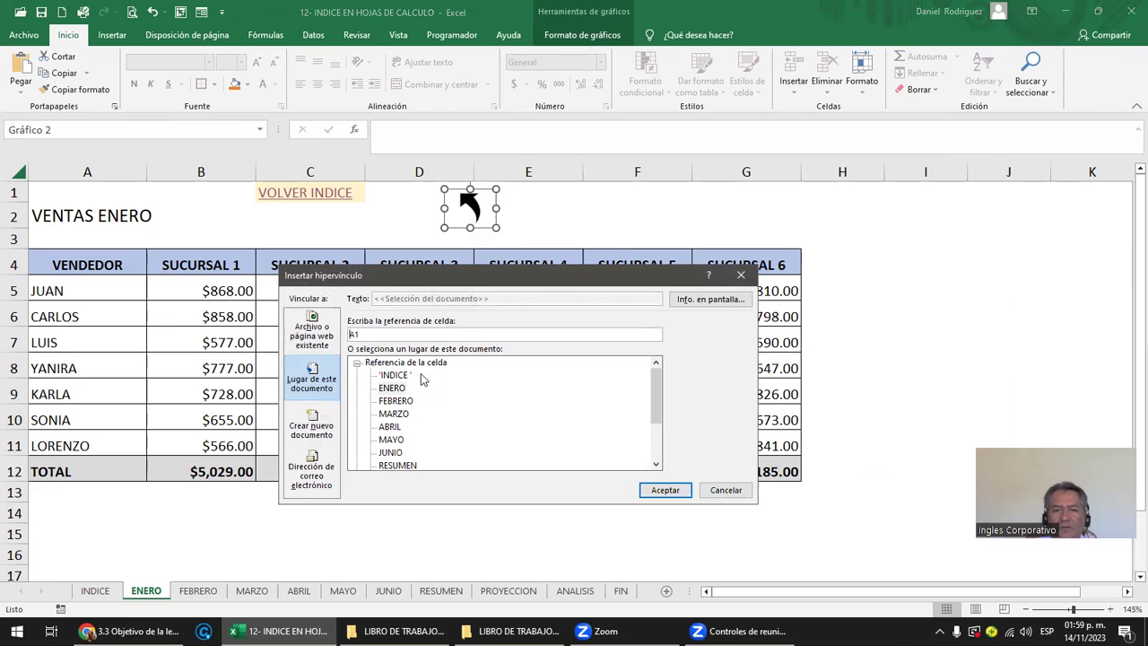
left_click(394, 377)
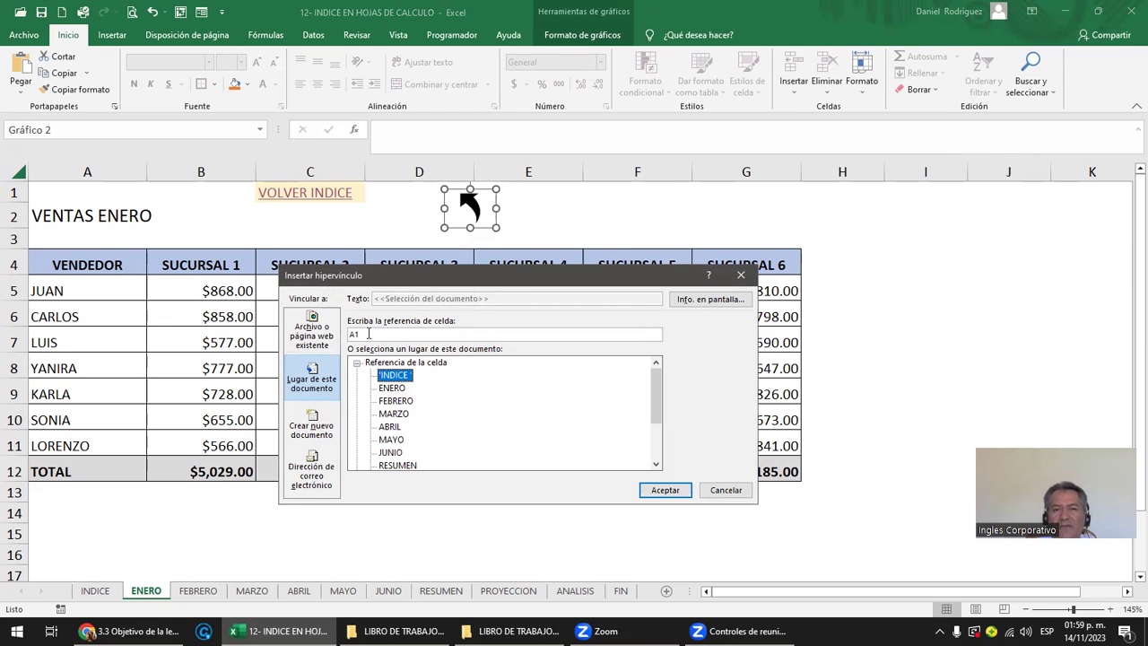
left_click(368, 334)
key("BackSpace")
key("BackSpace")
type("D3")
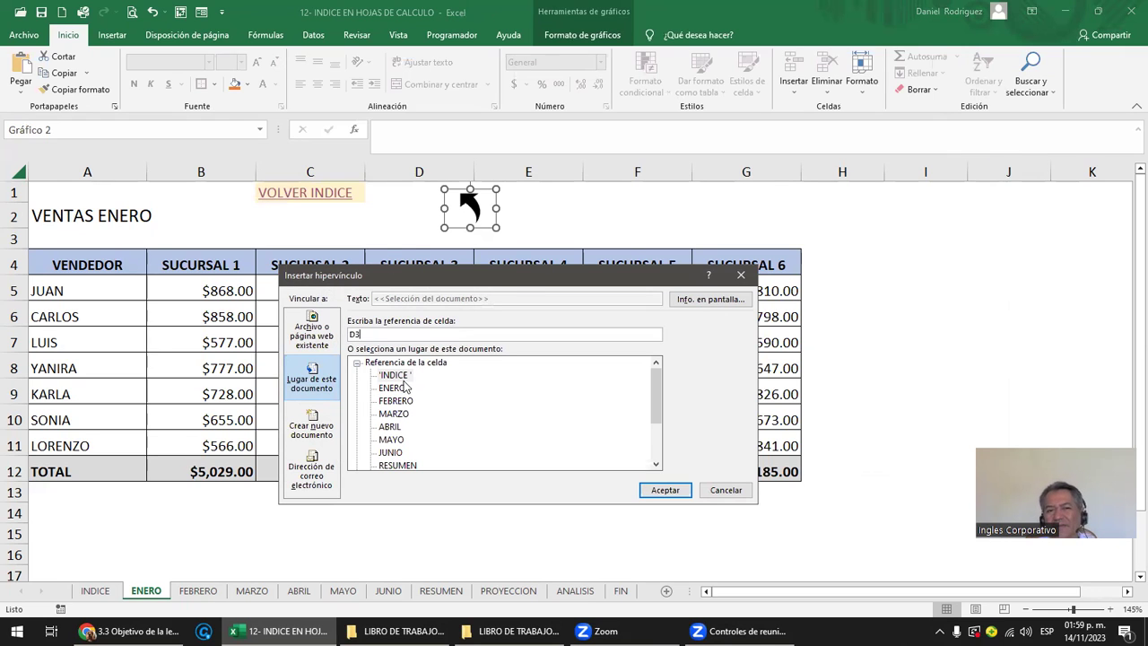
left_click(672, 493)
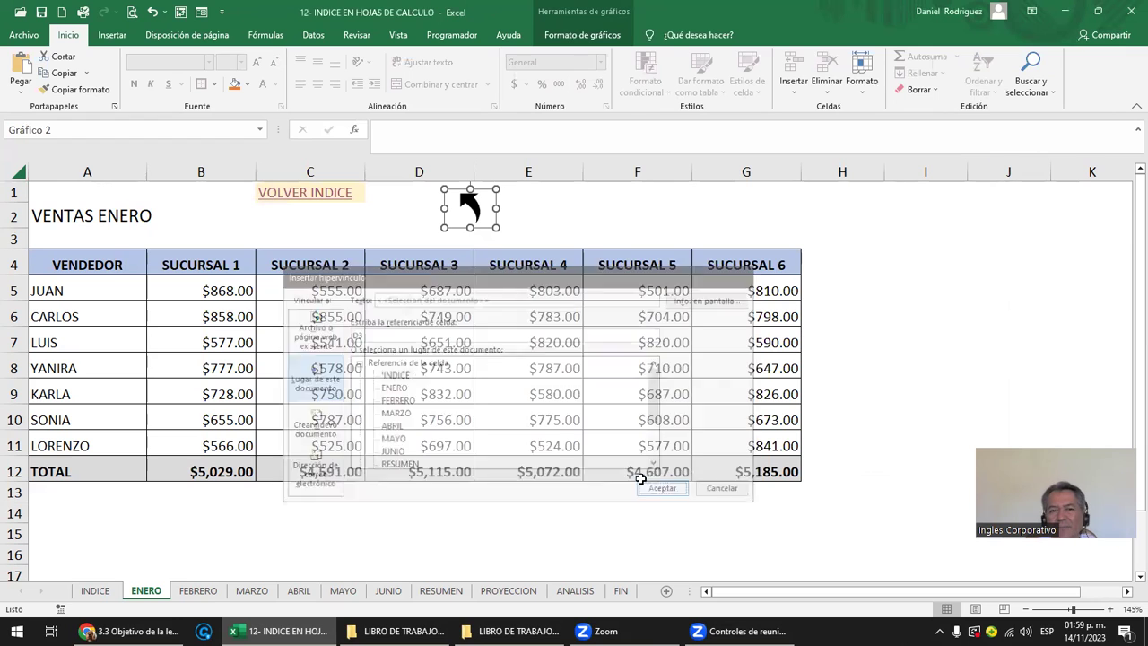
left_click(542, 222)
Step: Test the arrow's link to INDICE, then copy the arrow from the ENERO sheet
left_click(469, 200)
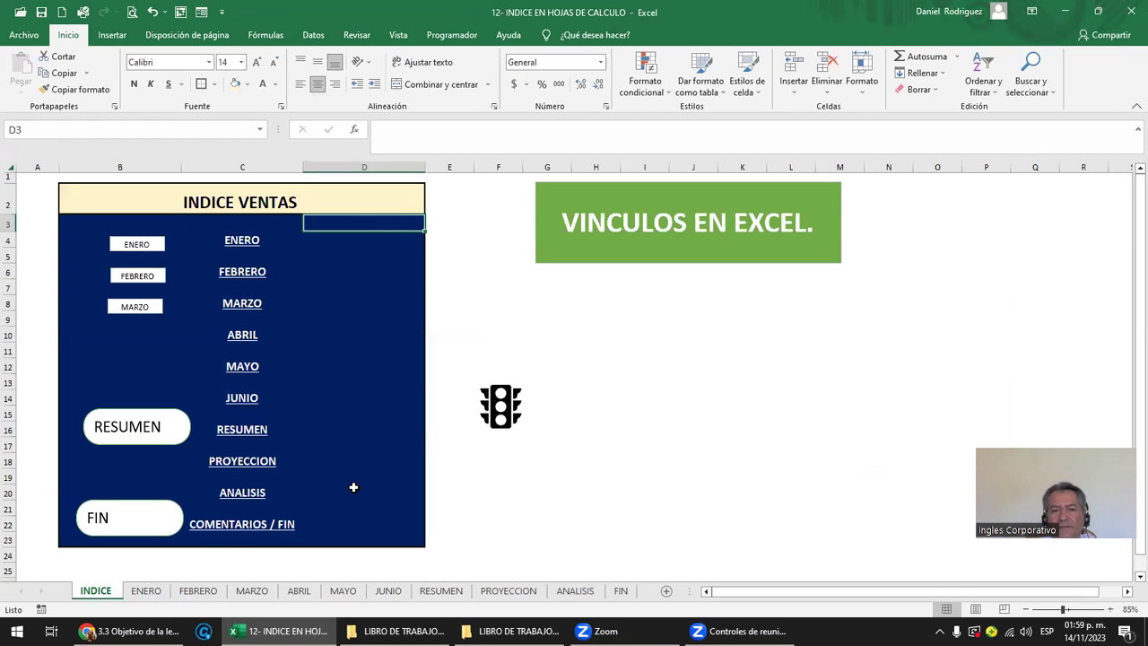
left_click(147, 590)
left_click(601, 197)
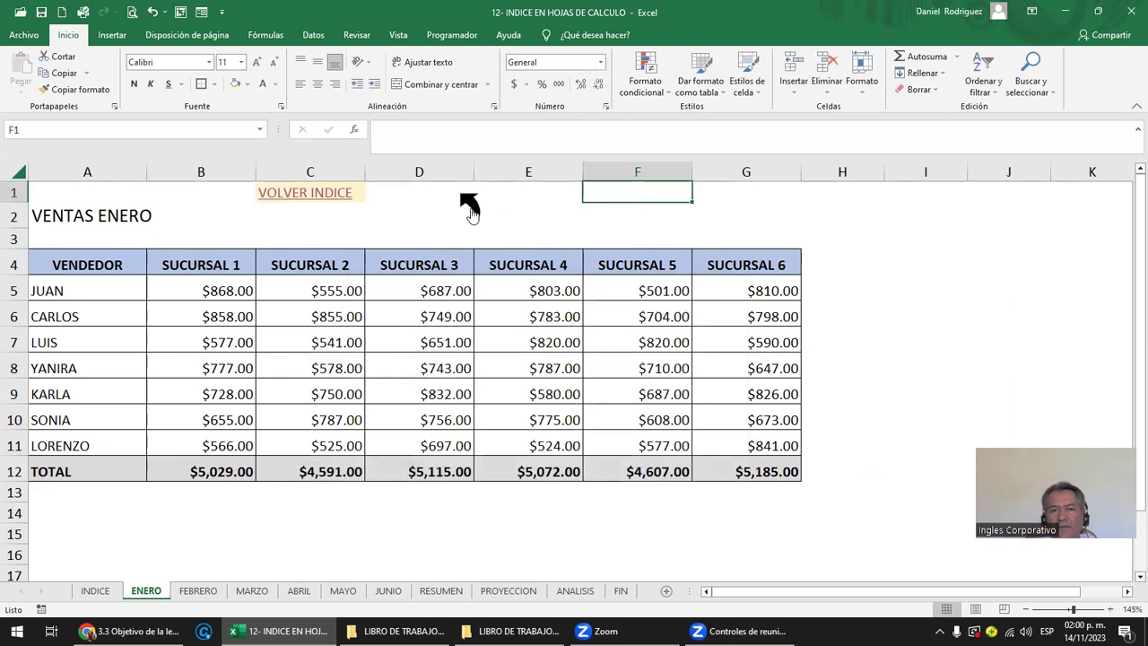
right_click(468, 204)
key("Escape")
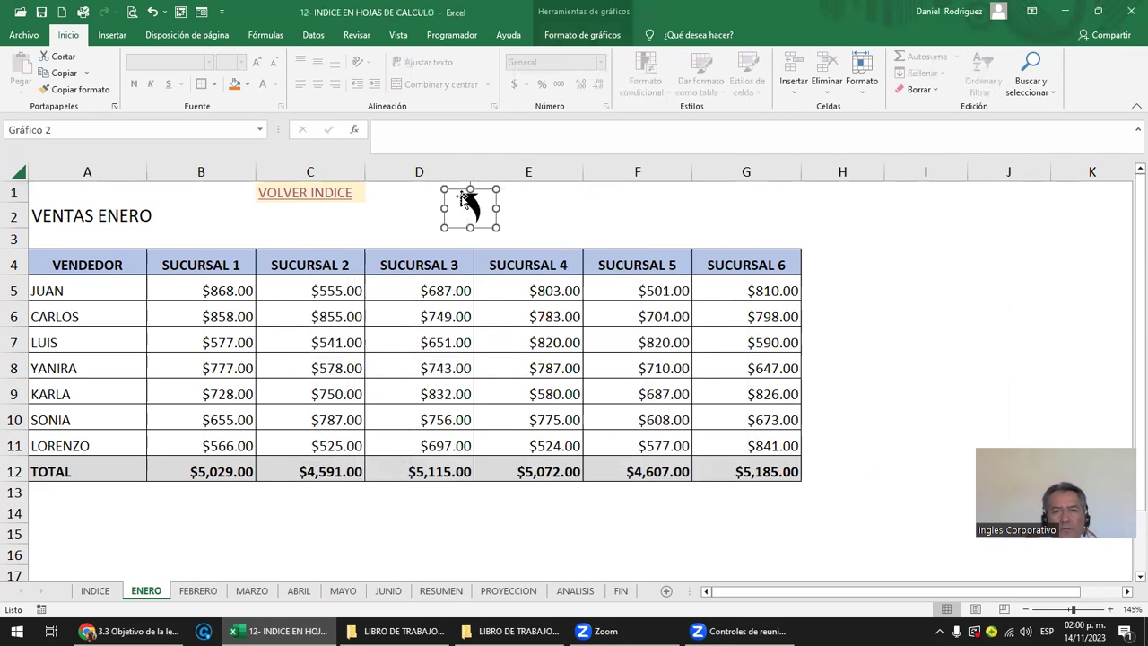
right_click(459, 196)
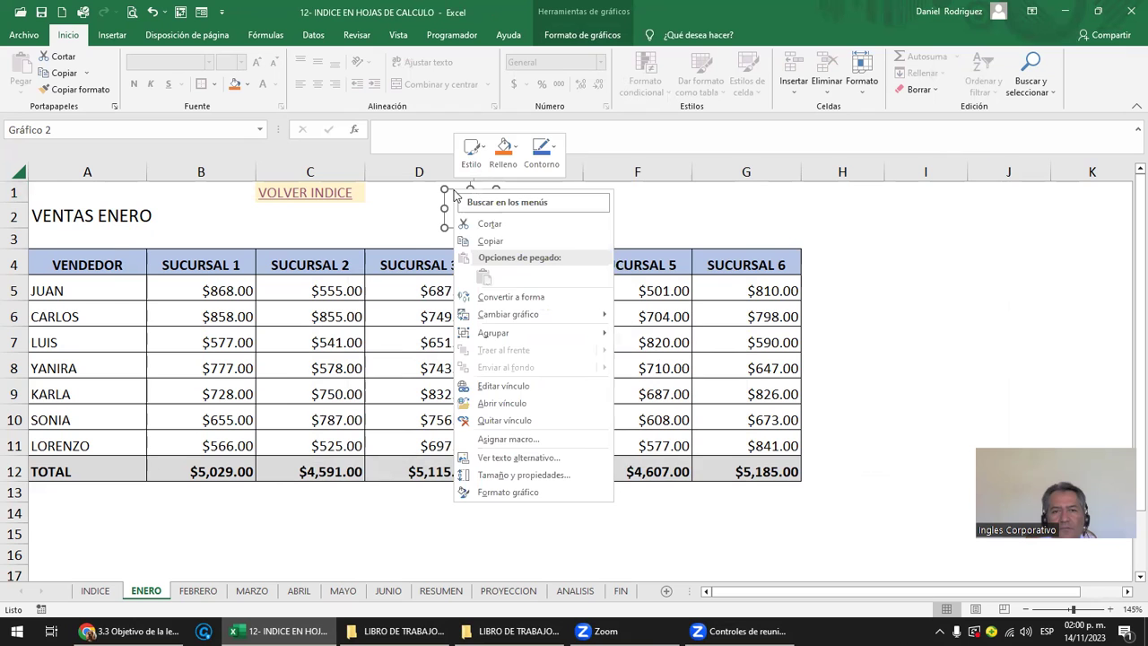
left_click(516, 242)
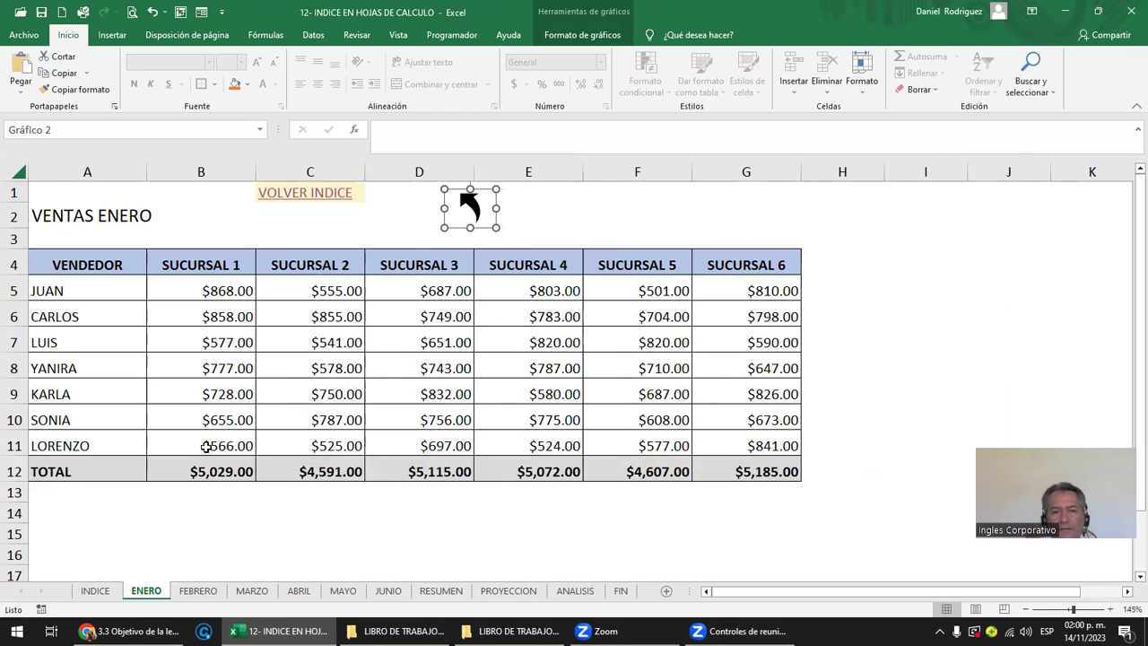
Step: Paste the arrow onto FEBRERO, MARZO and ABRIL, nudging each beside VOLVER INDICE
left_click(215, 588)
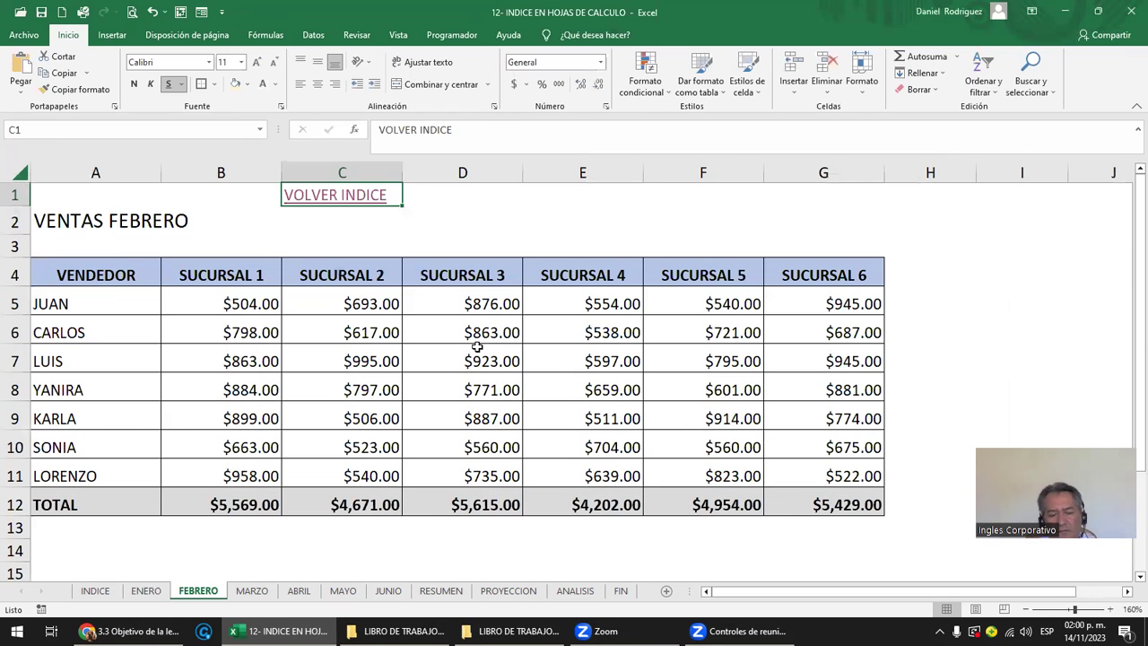
key("ctrl+v")
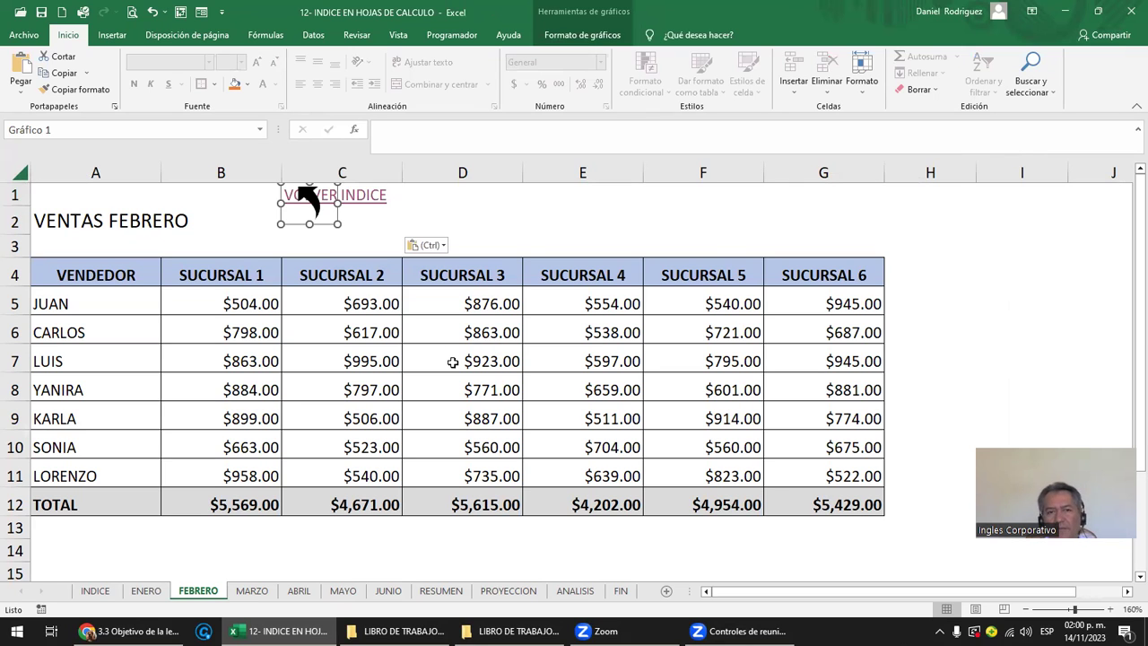
key("Right")
key("Right")
key("Right")
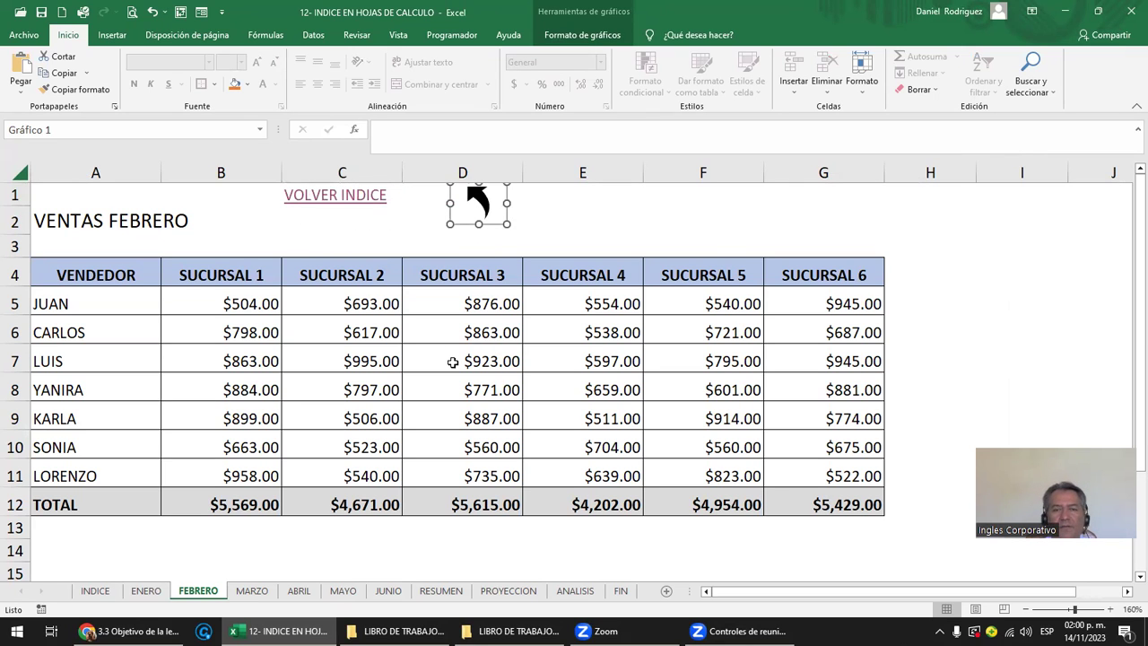
left_click(256, 592)
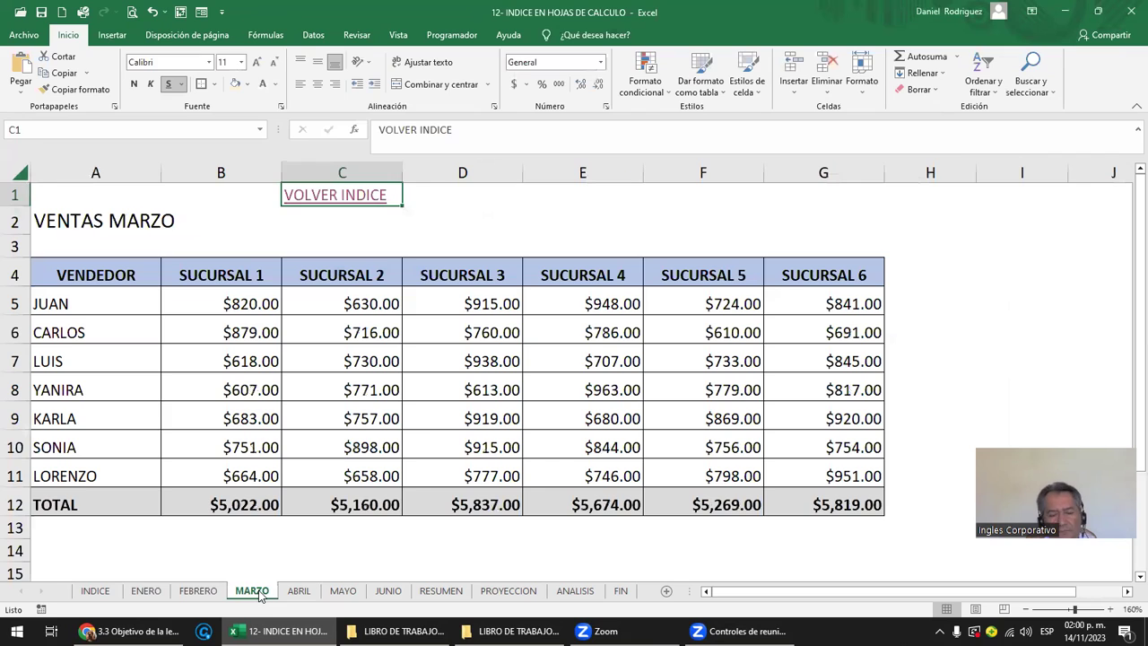
key("ctrl+v")
key("Right")
key("Right")
key("Right")
key("Right")
key("Right")
key("Right")
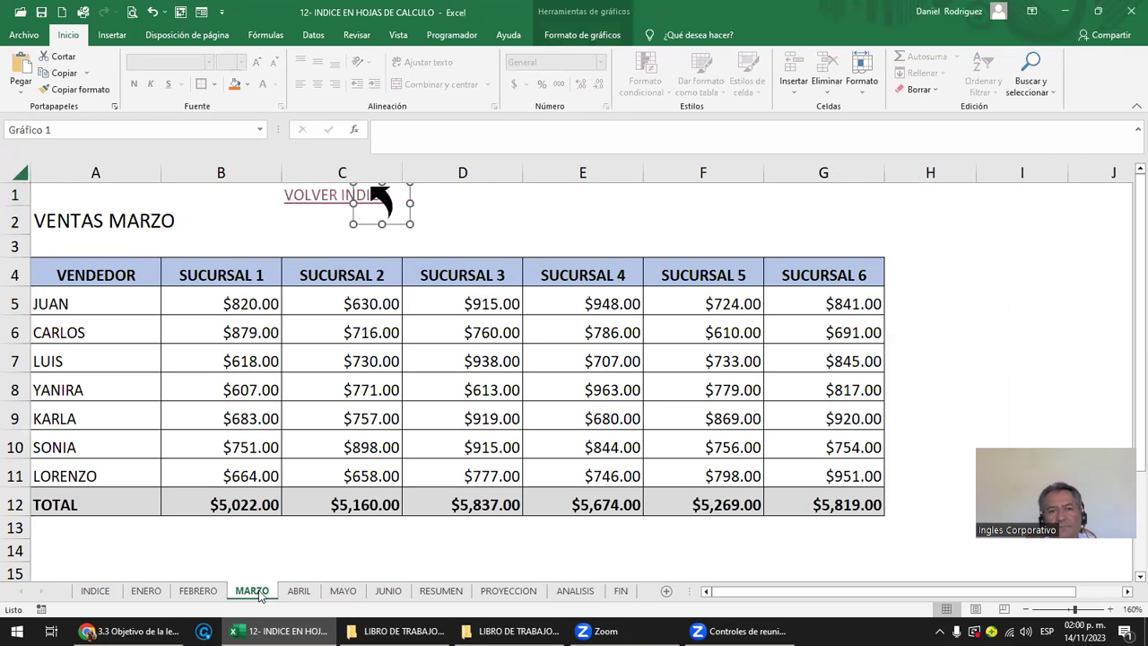
key("Right")
key("Right")
key("Right")
key("Right")
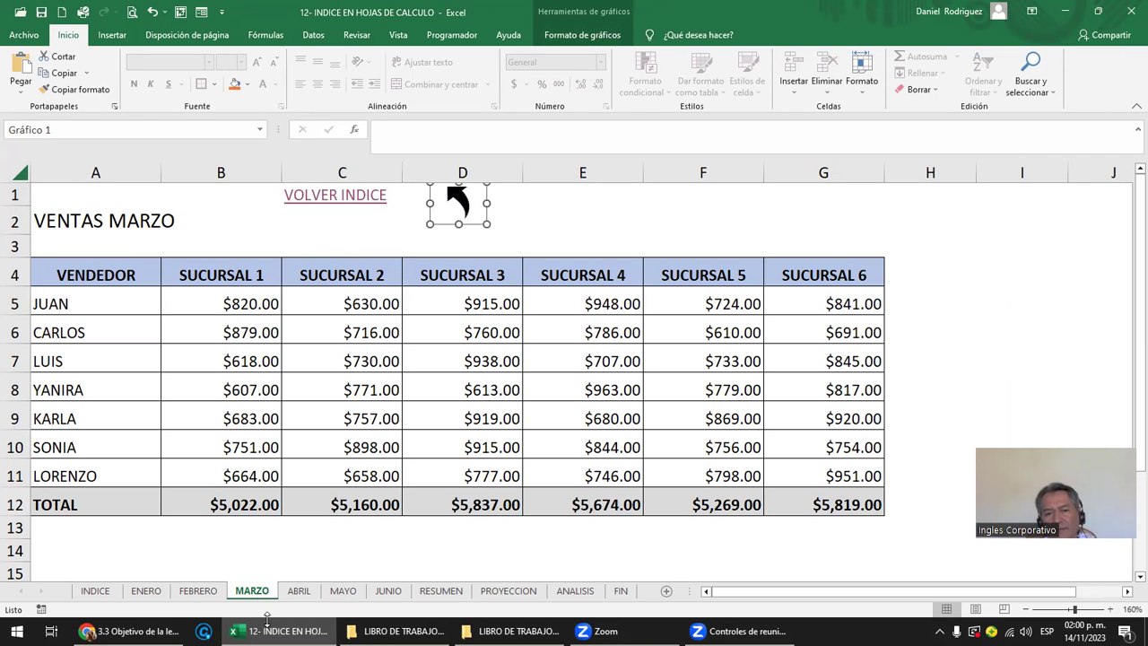
left_click(287, 592)
key("ctrl+v")
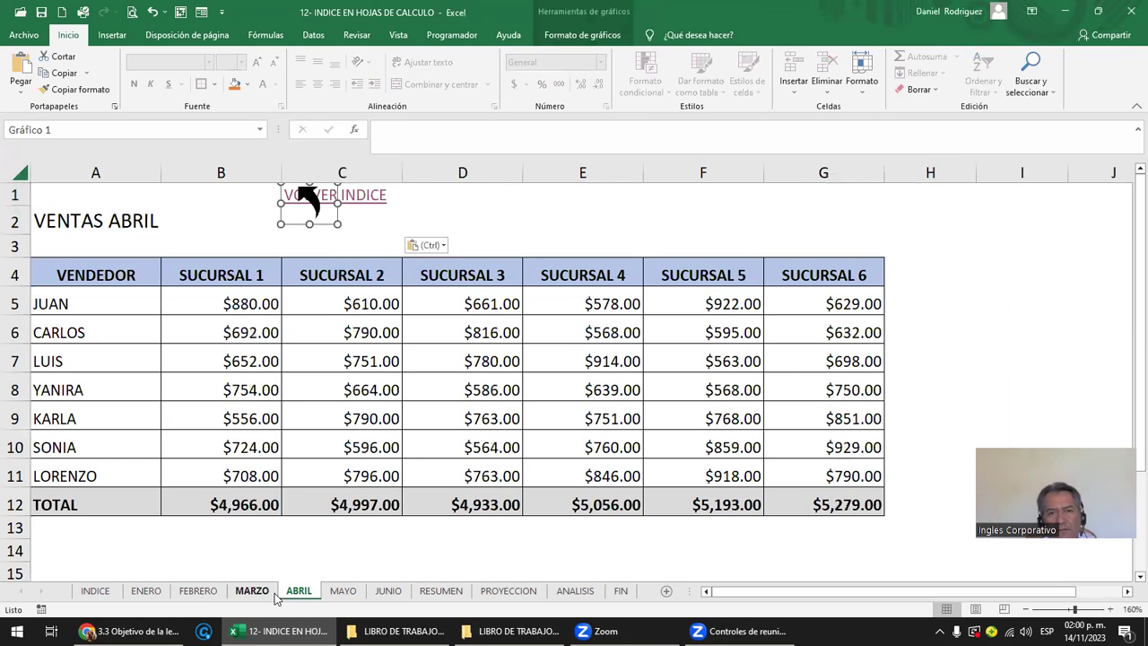
key("Right")
key("Right")
key("Right")
key("Right")
key("Right")
key("Right")
key("Right")
key("Right")
key("Right")
key("Right")
key("Right")
key("Right")
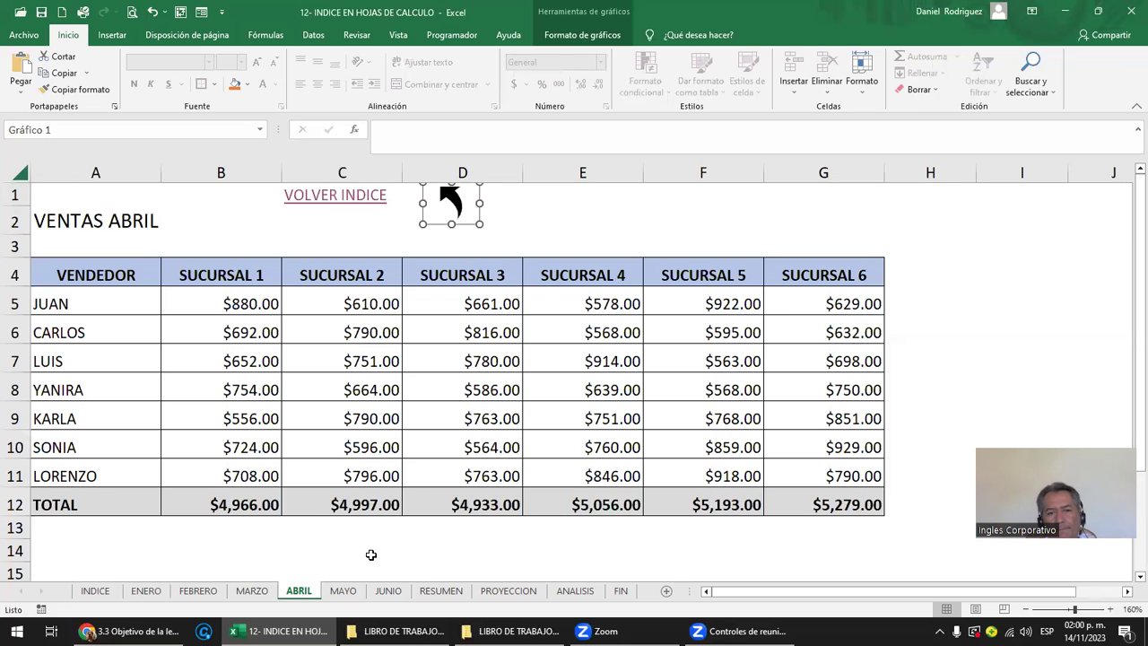
left_click(343, 592)
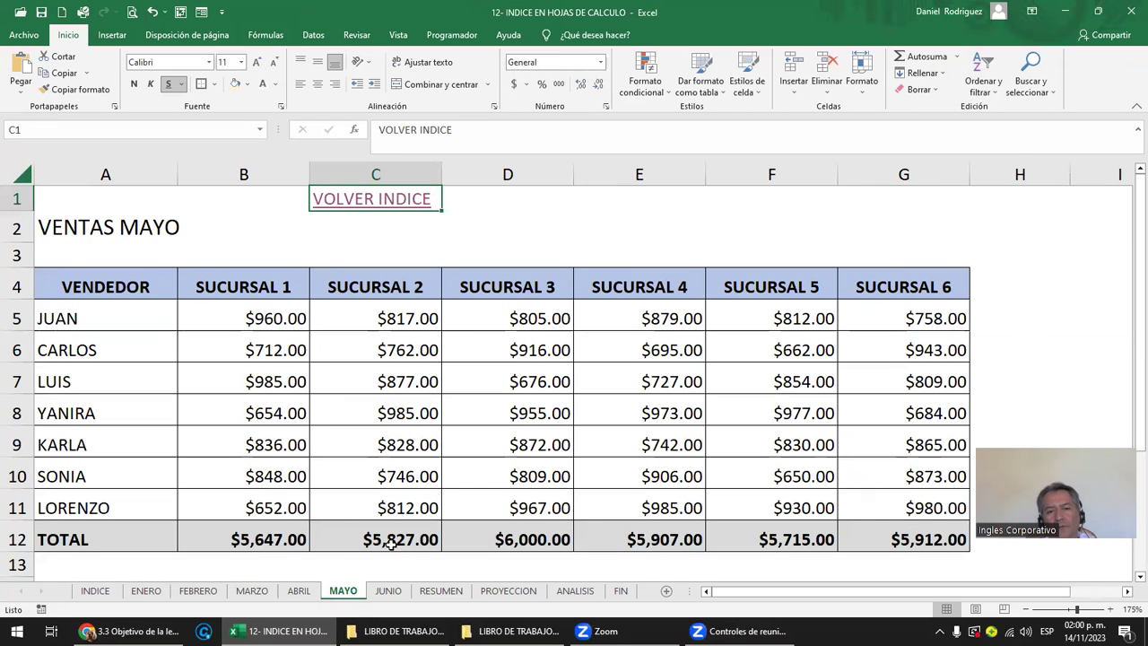
Step: Group MAYO with JUNIO, PROYECCION, ANALISIS and FIN and try pasting the arrow, which Excel refuses
left_click(389, 592, "ctrl")
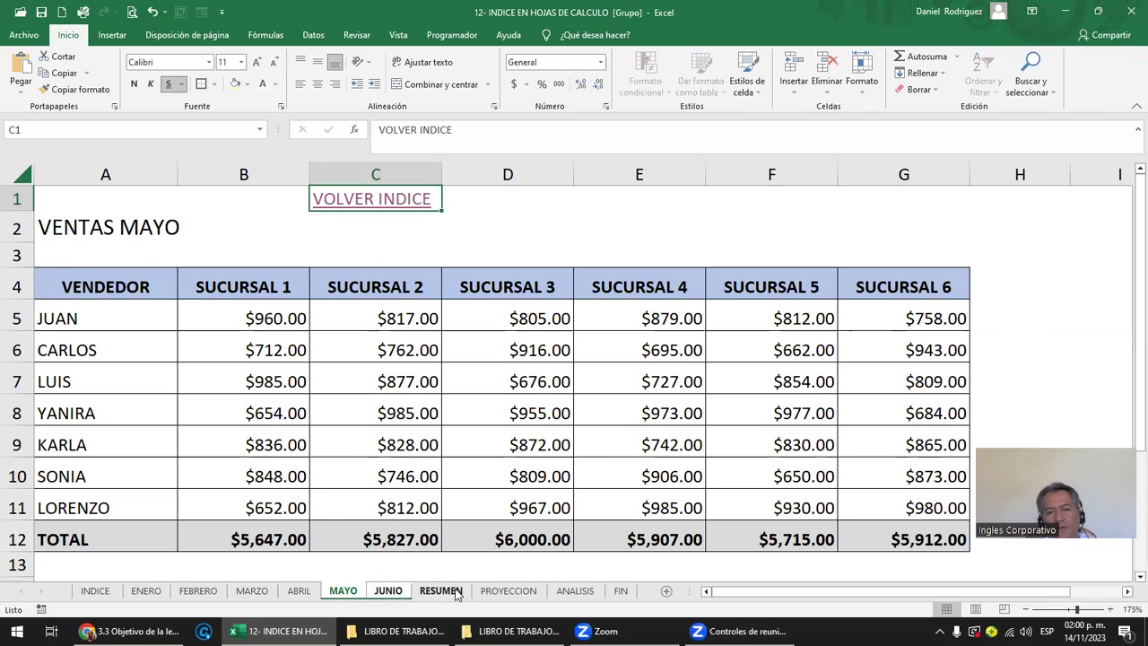
left_click(514, 588, "ctrl")
left_click(575, 590, "ctrl")
left_click(618, 592, "ctrl")
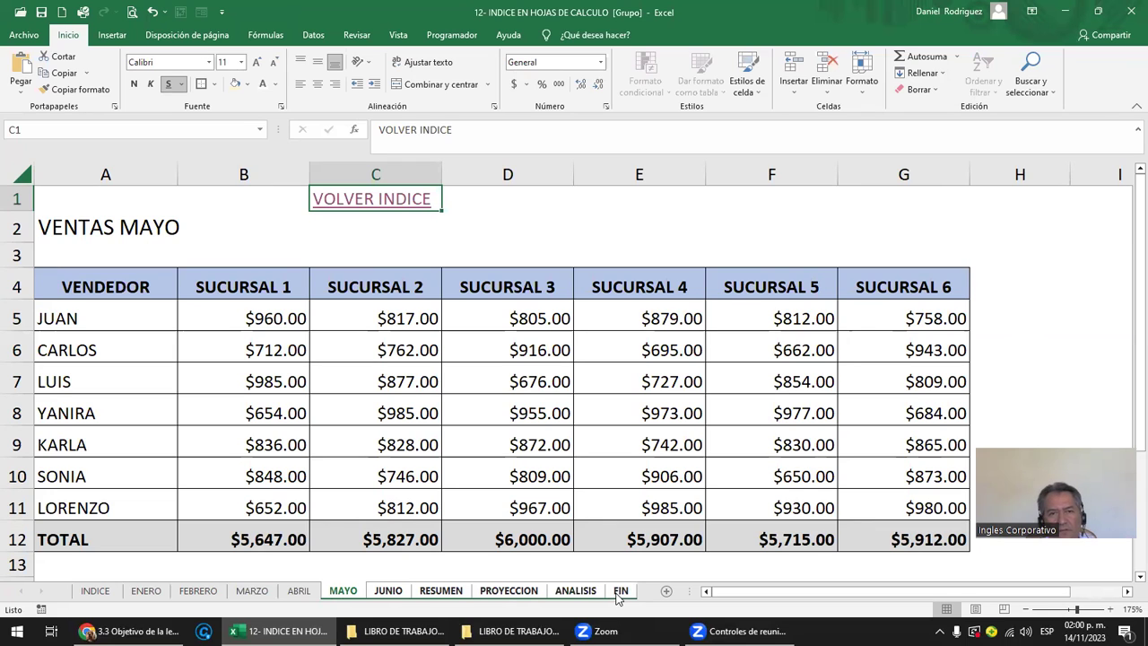
key("ctrl+v")
key("Return")
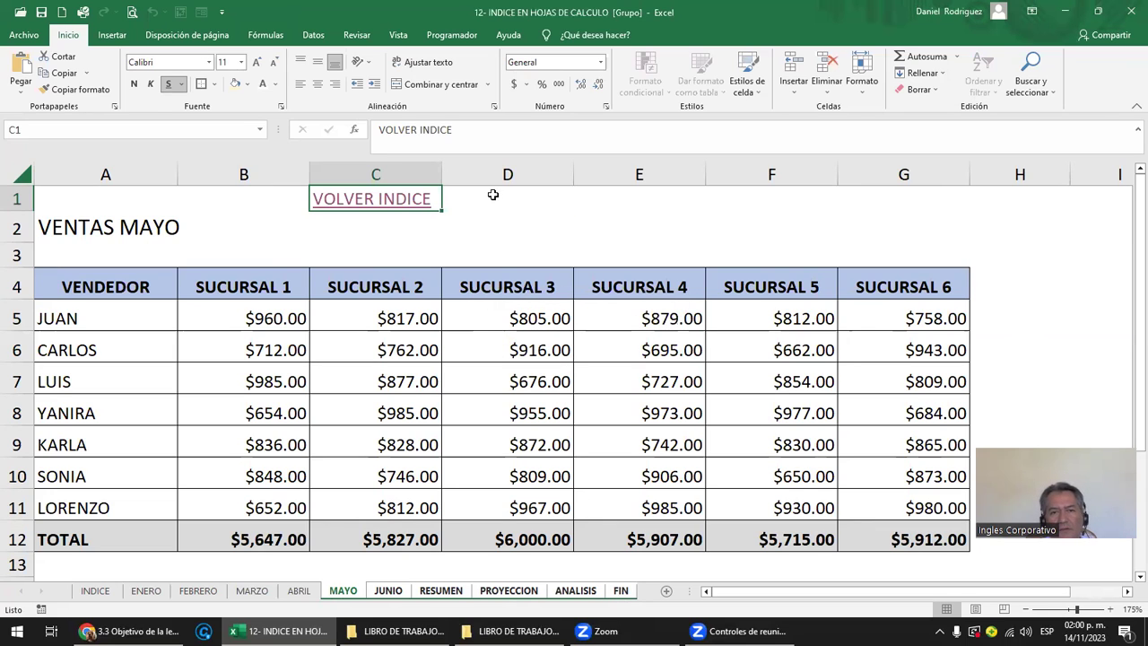
left_click(493, 194)
Step: Copy the arrow graphic again from the ABRIL sheet
left_click(299, 592)
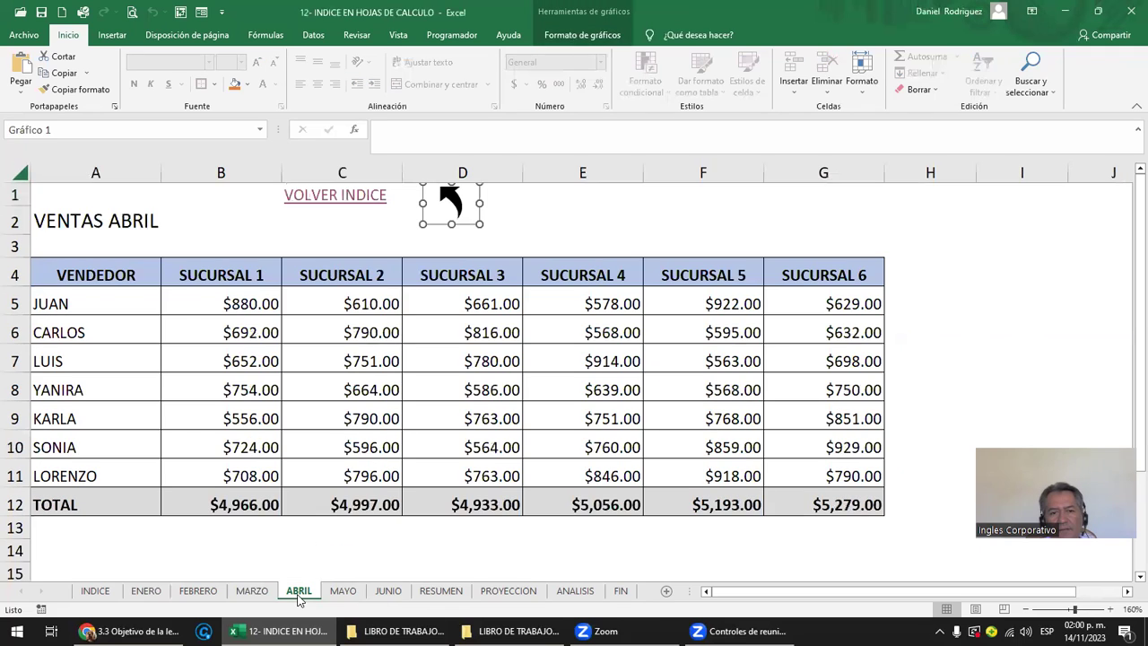
left_click(561, 228)
left_click(448, 199)
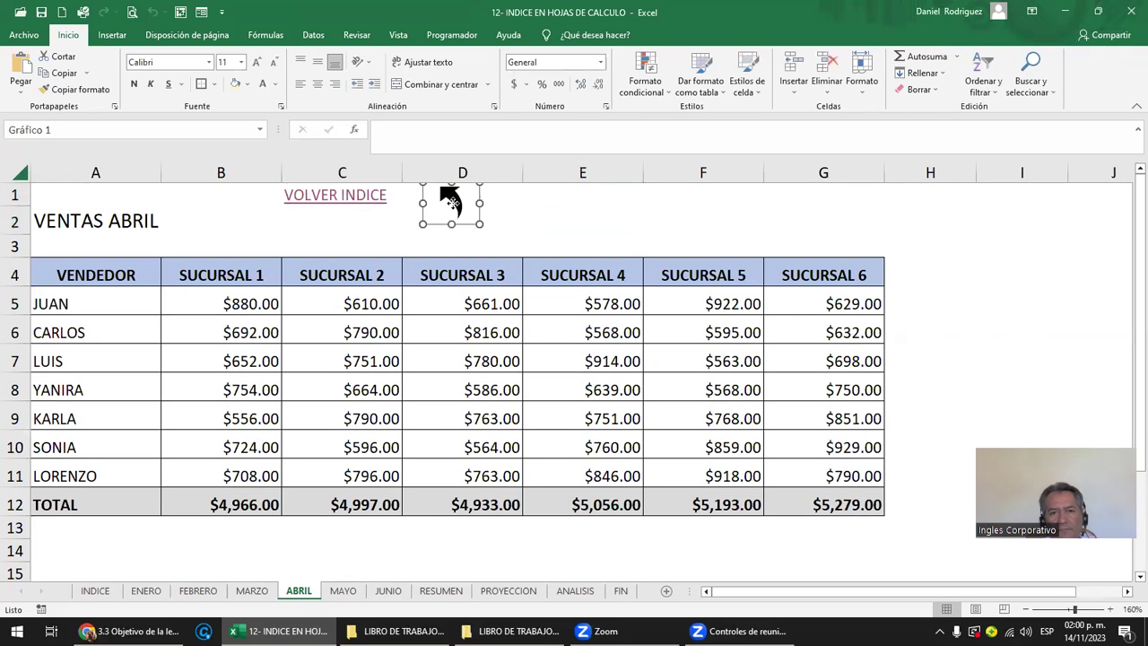
right_click(453, 202)
left_click(448, 203)
right_click(456, 214)
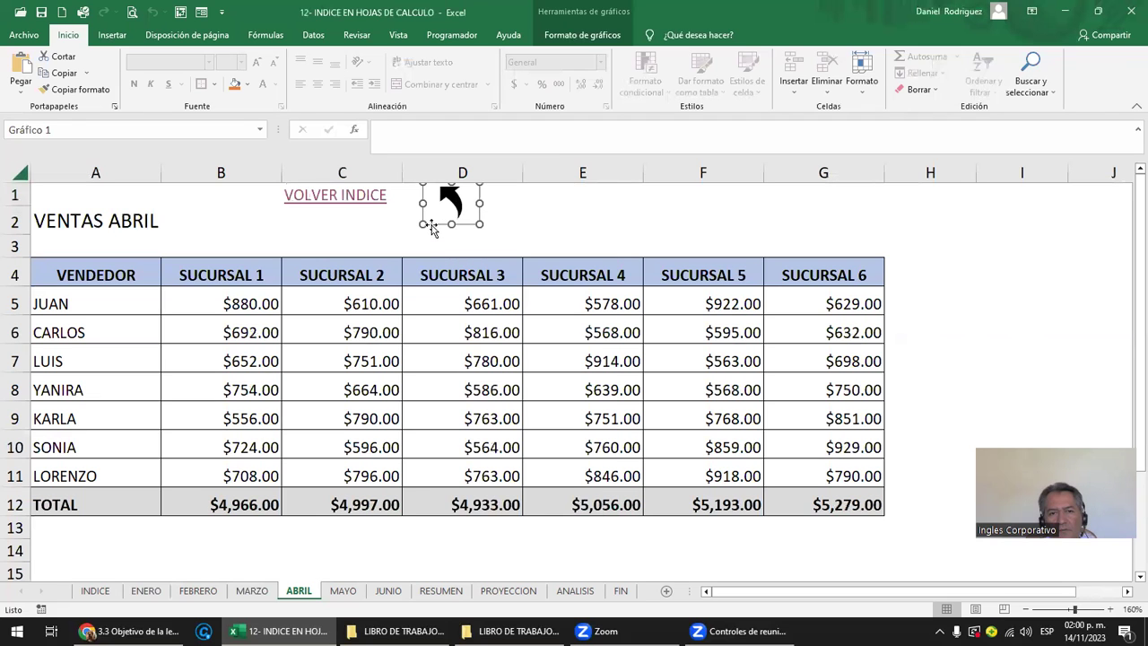
right_click(461, 221)
left_click(463, 221)
right_click(465, 228)
left_click(532, 282)
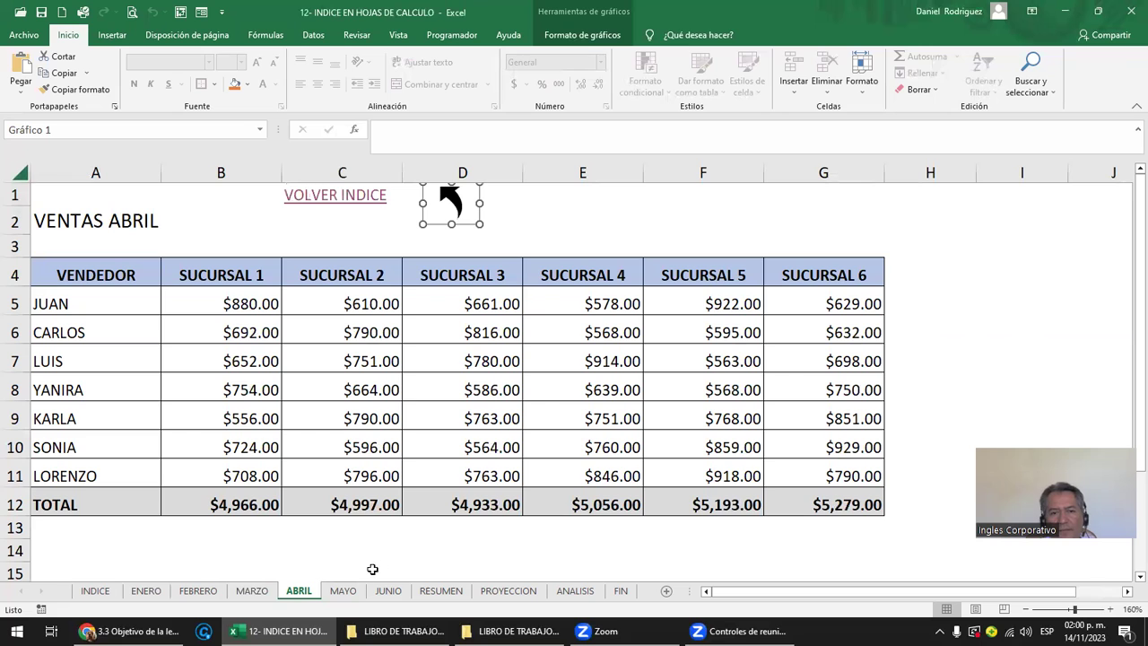
Step: Group MAYO through FIN including RESUMEN and paste the arrow at D1; Excel refuses again
left_click(343, 590)
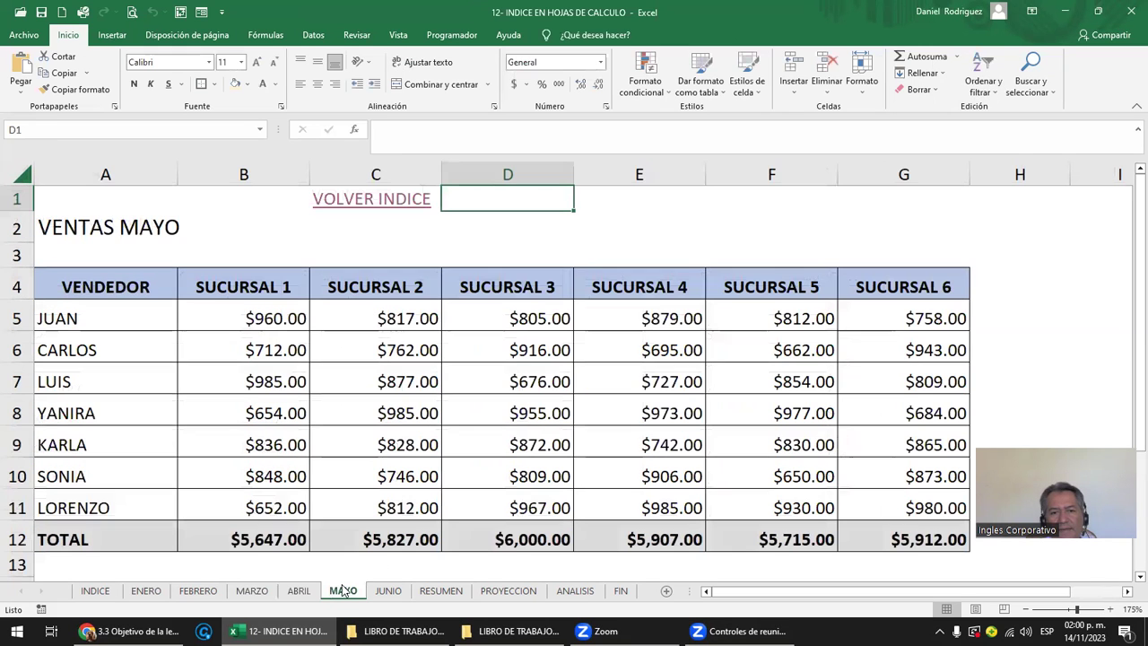
left_click(628, 591, "ctrl")
left_click(587, 592, "ctrl")
left_click(508, 590, "ctrl")
left_click(387, 590, "ctrl")
left_click(441, 591, "ctrl")
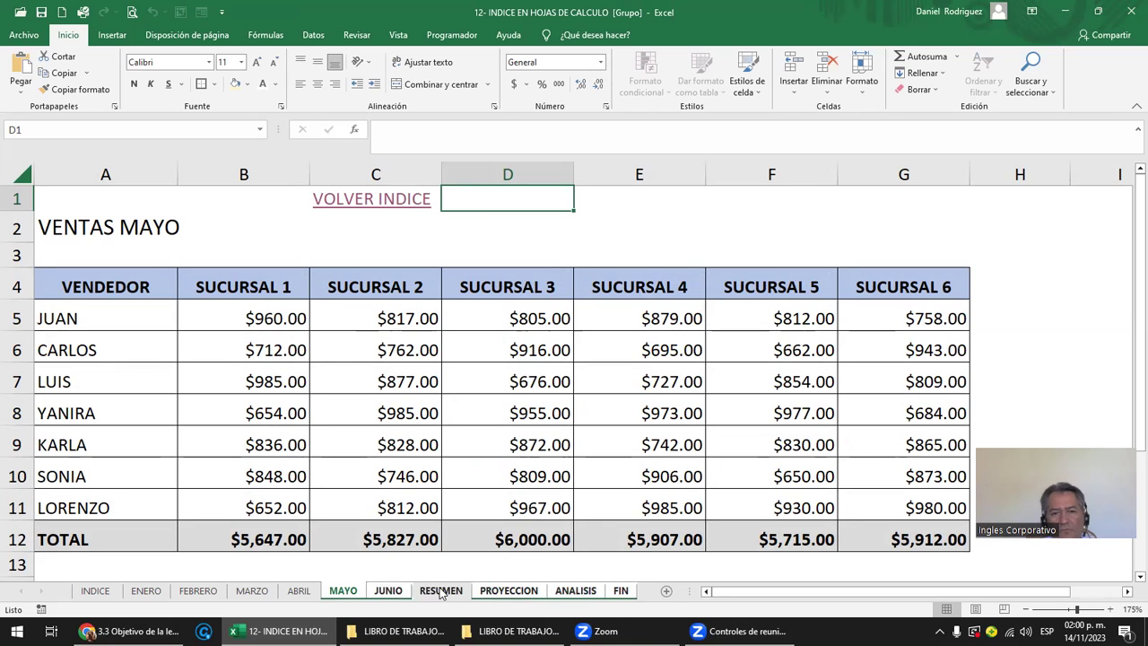
right_click(514, 208)
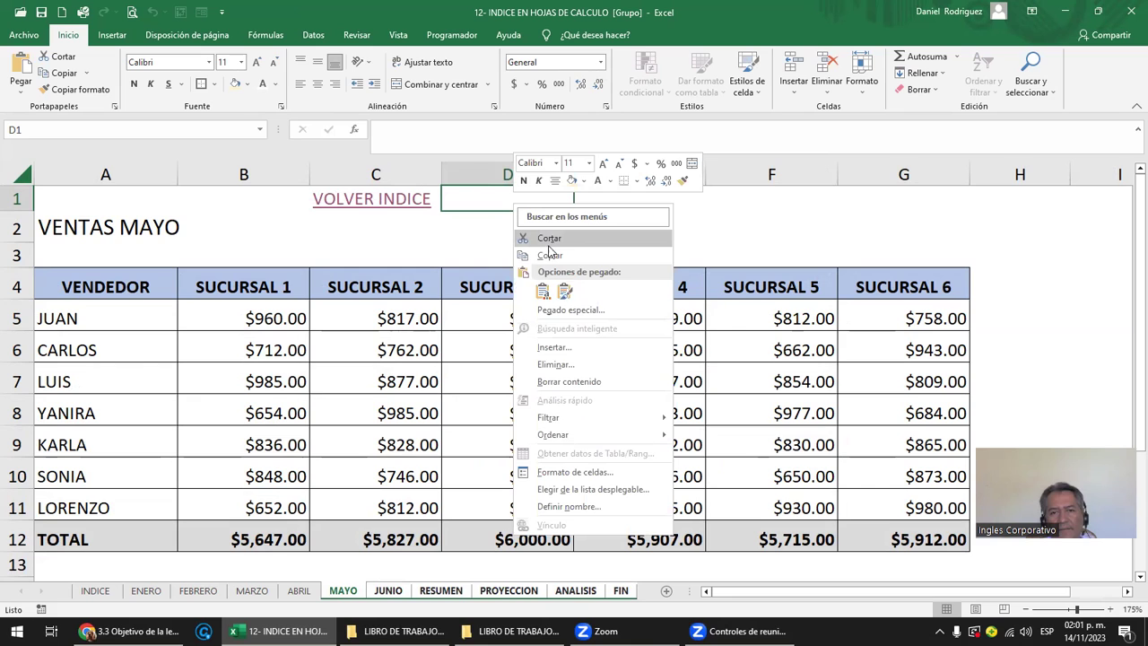
left_click(26, 70)
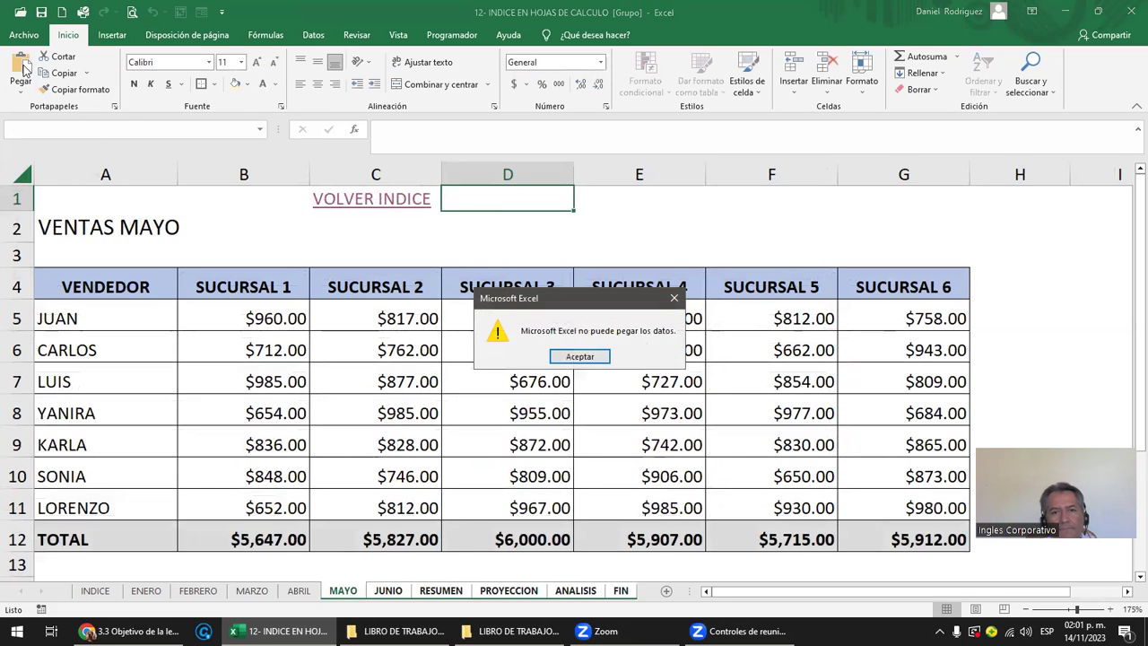
left_click(574, 354)
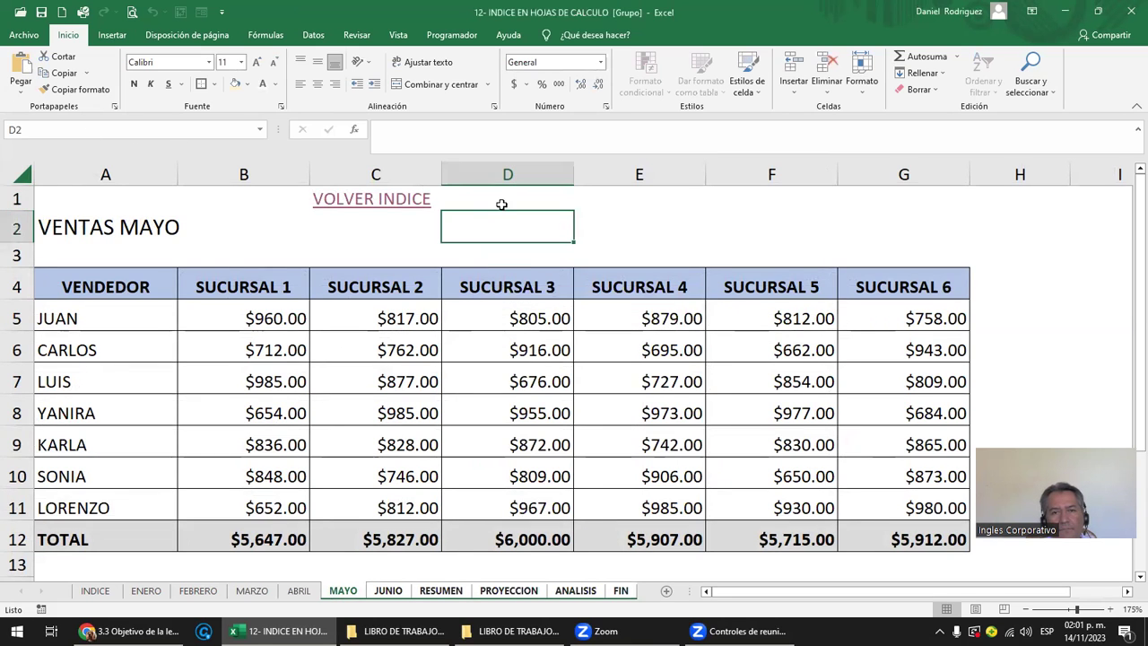
left_click(389, 591)
left_click(361, 592)
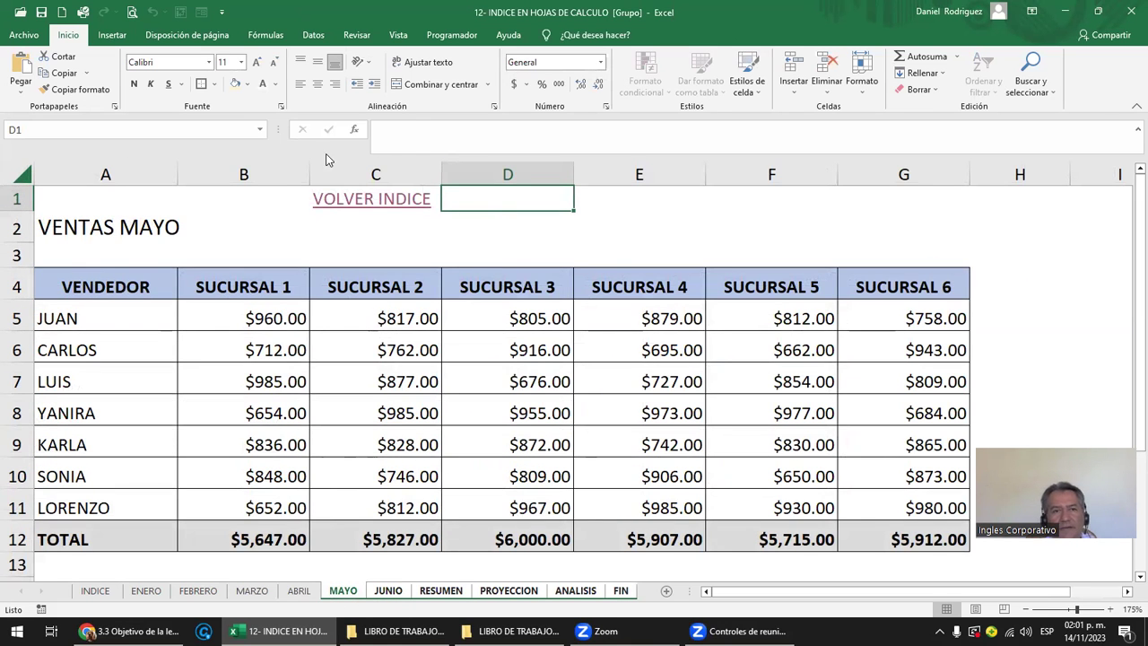
Step: Retry pasting the arrow with Ctrl+V and from the clipboard history; both are refused
key("ctrl+v")
key("Return")
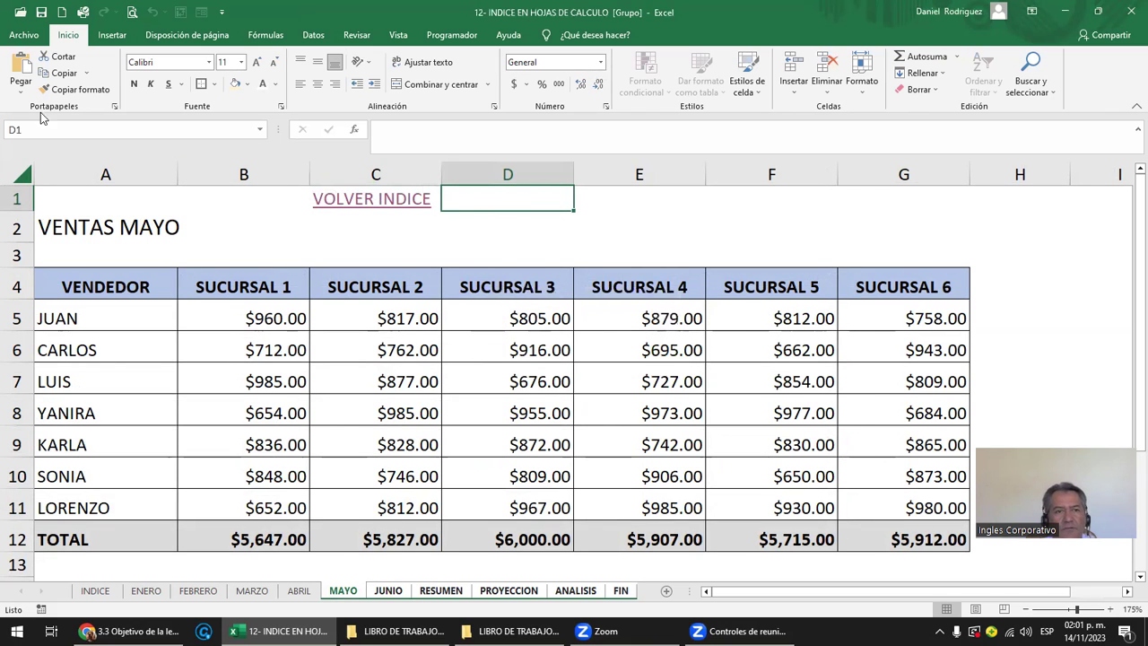
left_click(114, 105)
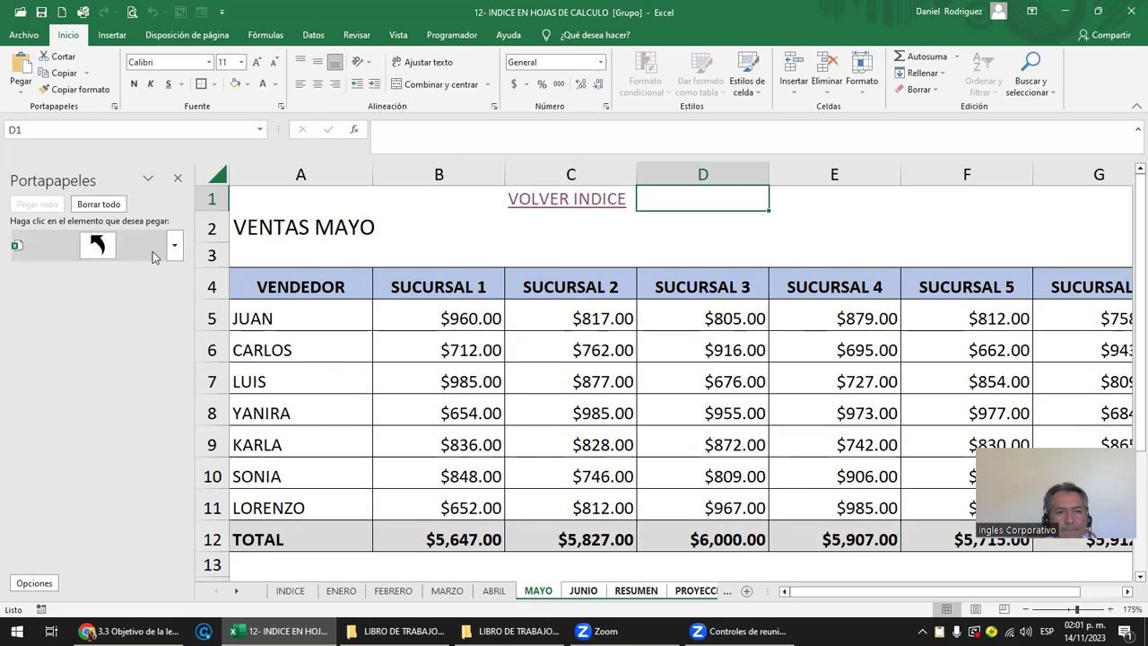
left_click(173, 255)
left_click(94, 258)
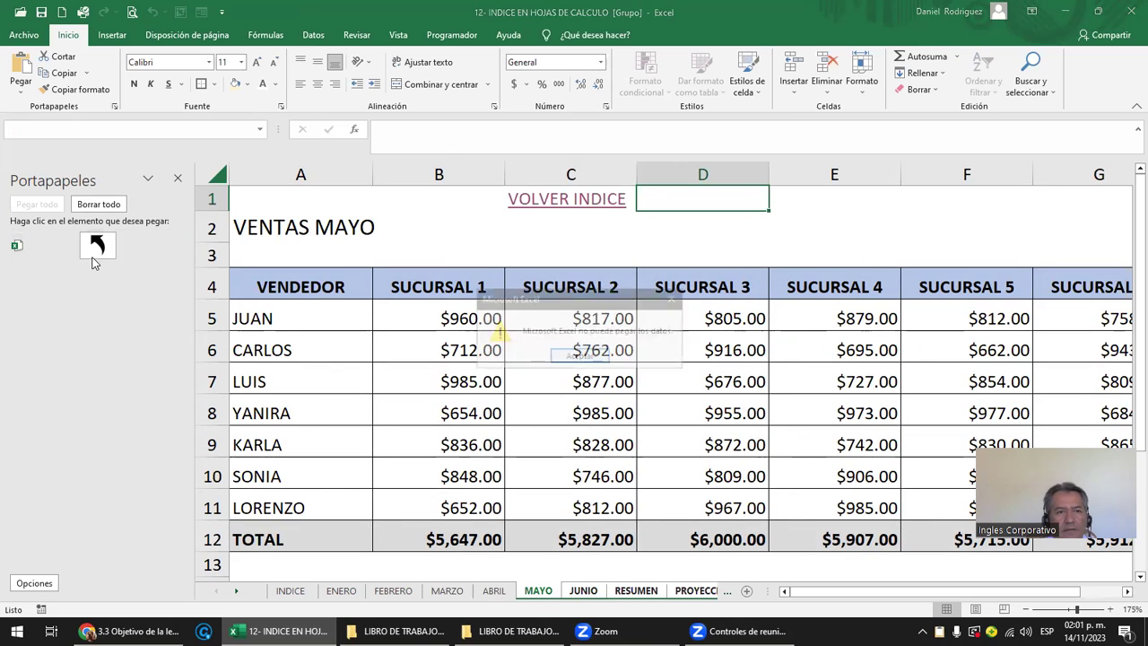
left_click(579, 357)
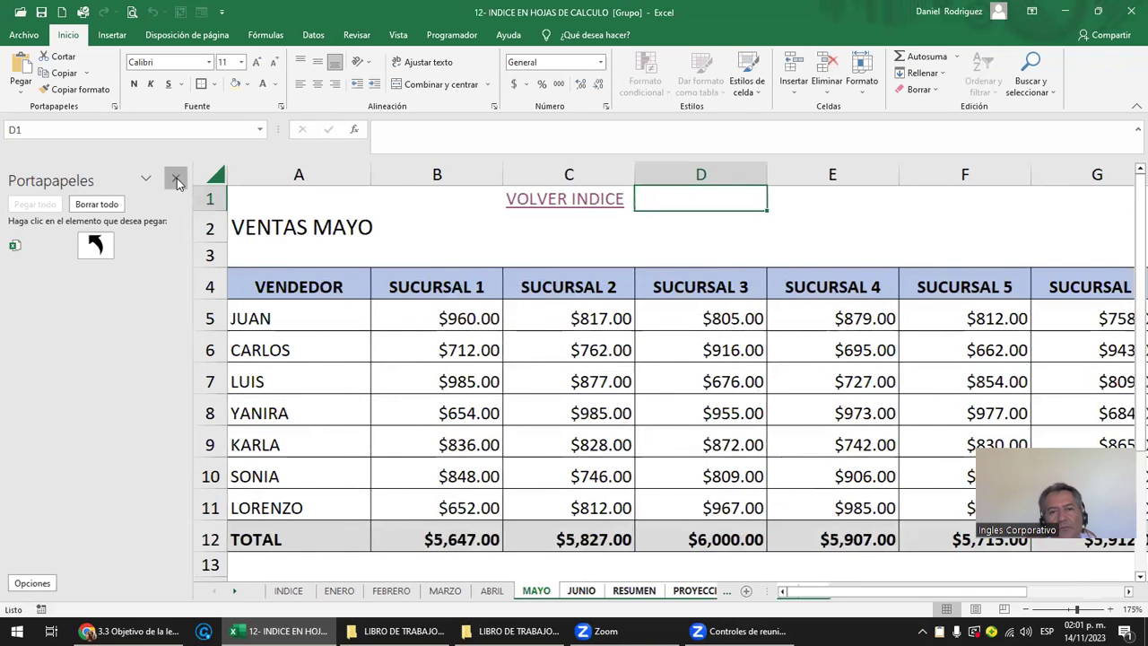
Step: Close the clipboard history and ungroup the sheets, leaving MAYO active
left_click(177, 180)
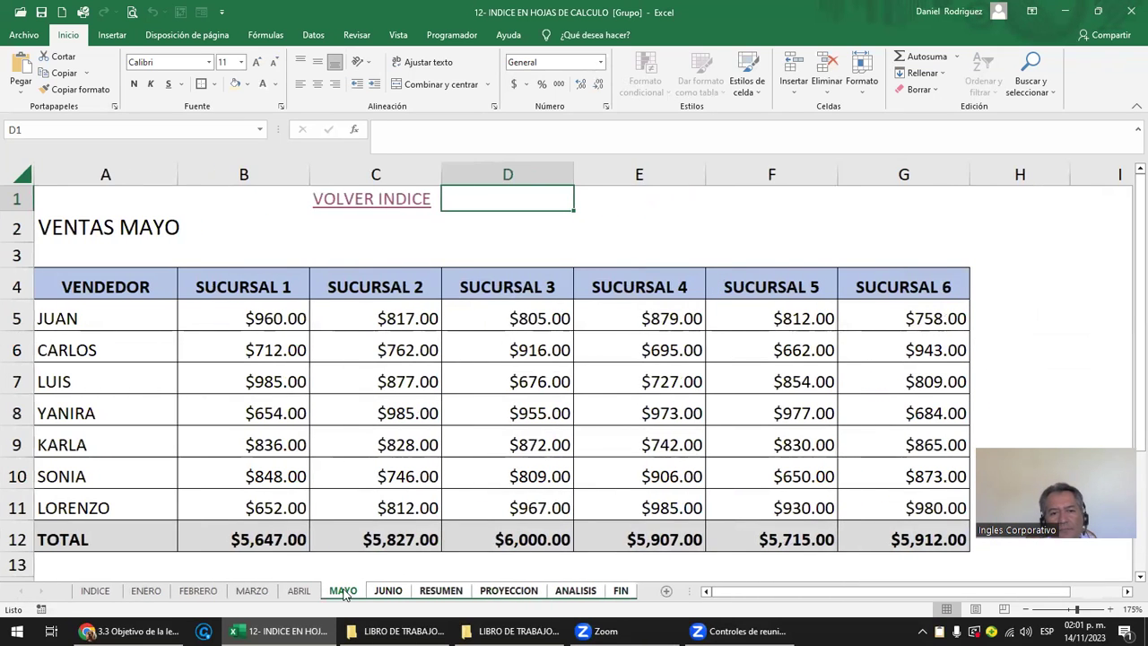
left_click(298, 590)
left_click(344, 590)
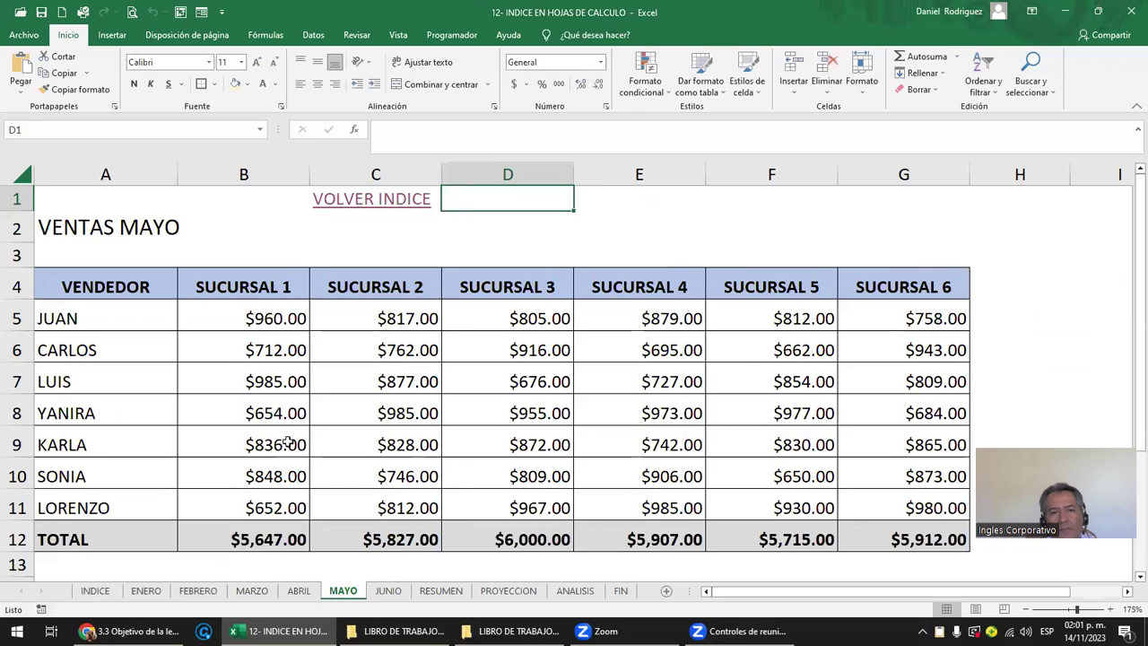
Step: Follow the ENERO sheet's return arrow back to INDICE
left_click(198, 591)
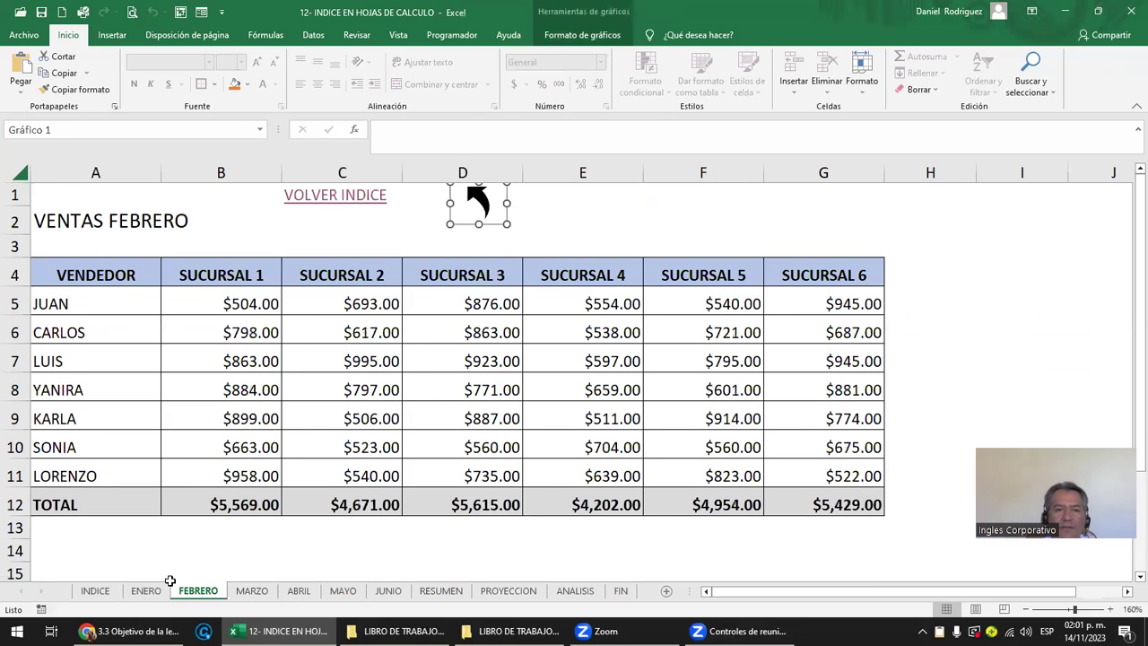
left_click(146, 590)
left_click(401, 209)
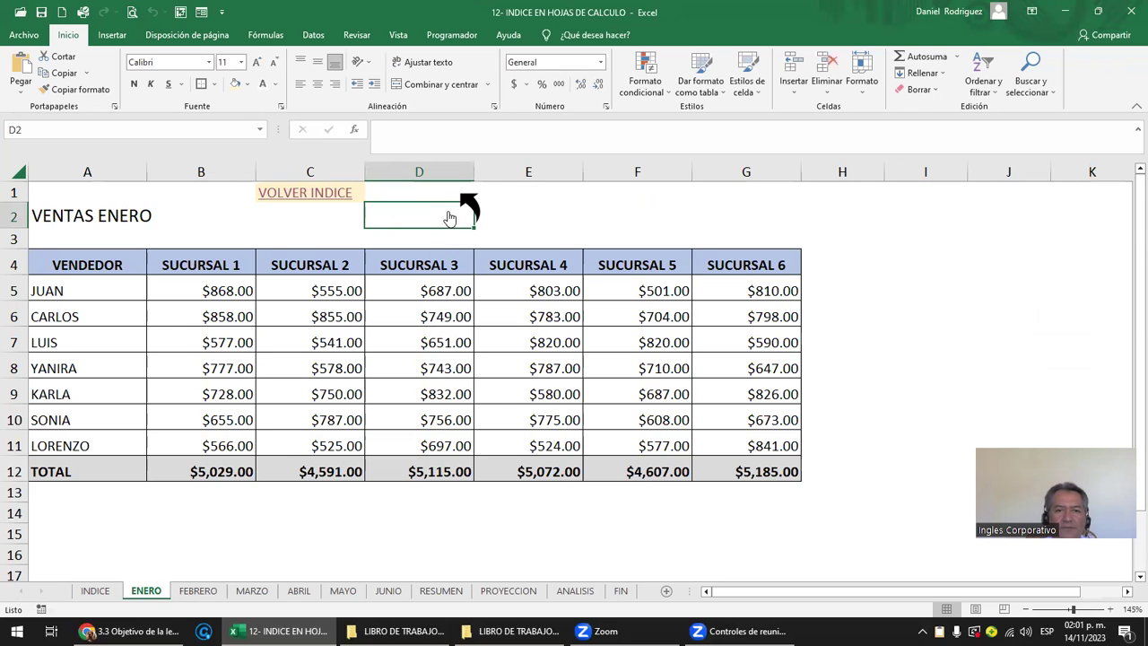
left_click(468, 202)
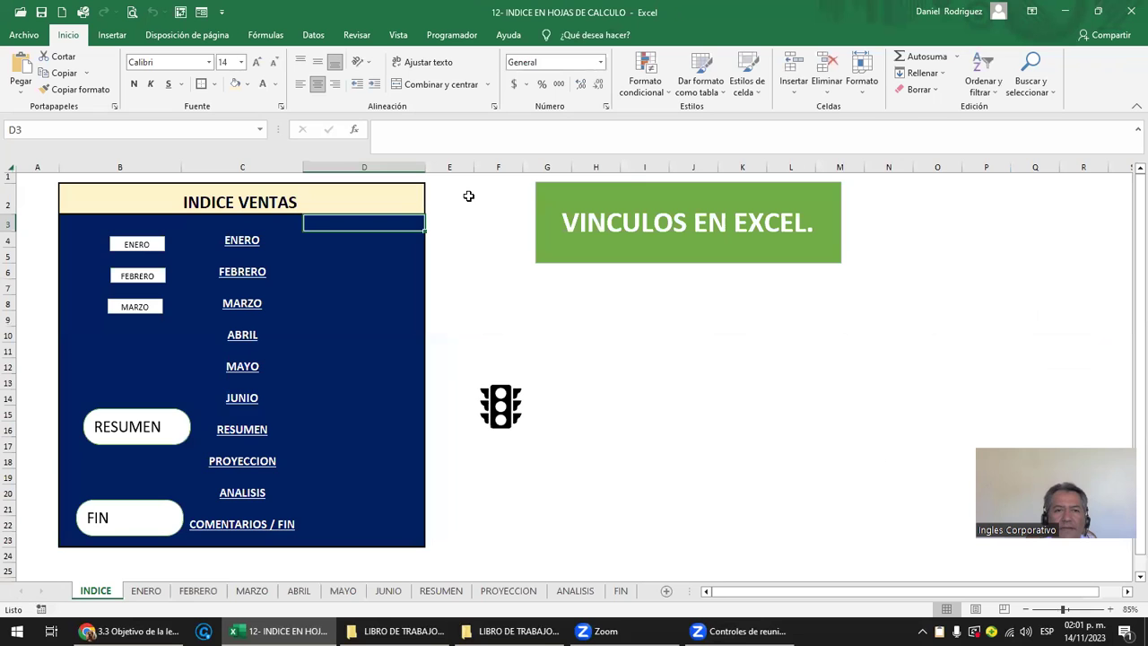
Step: Jump from INDICE to FEBRERO, MARZO, ABRIL and MAYO and back via each return arrow, ending on ABRIL
left_click(248, 272)
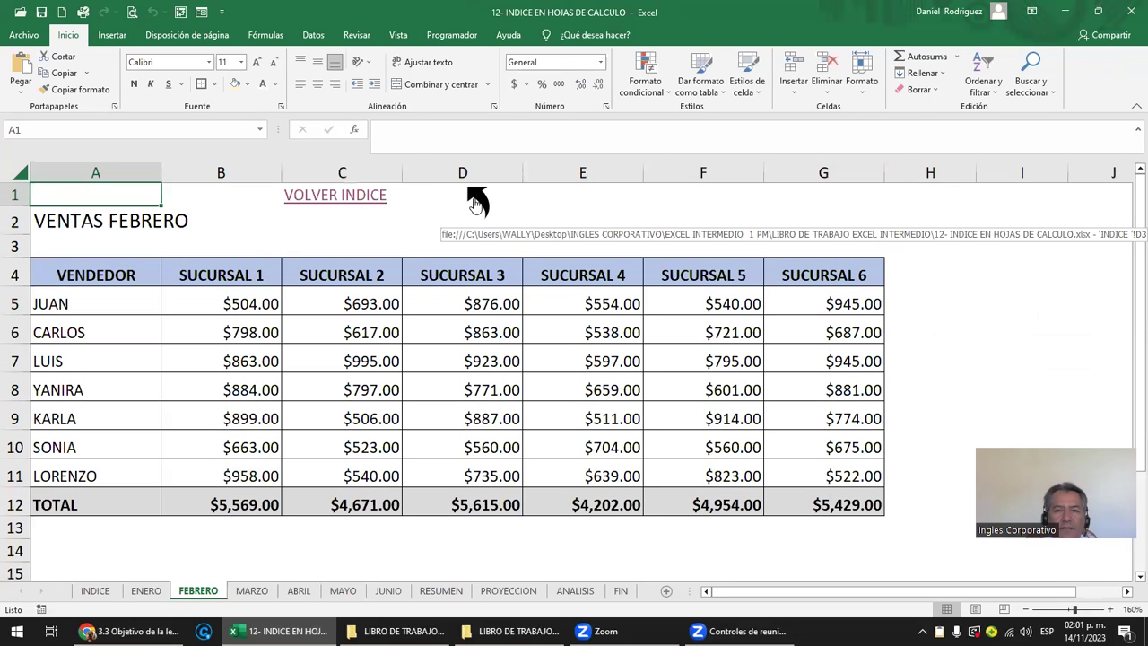
left_click(476, 204)
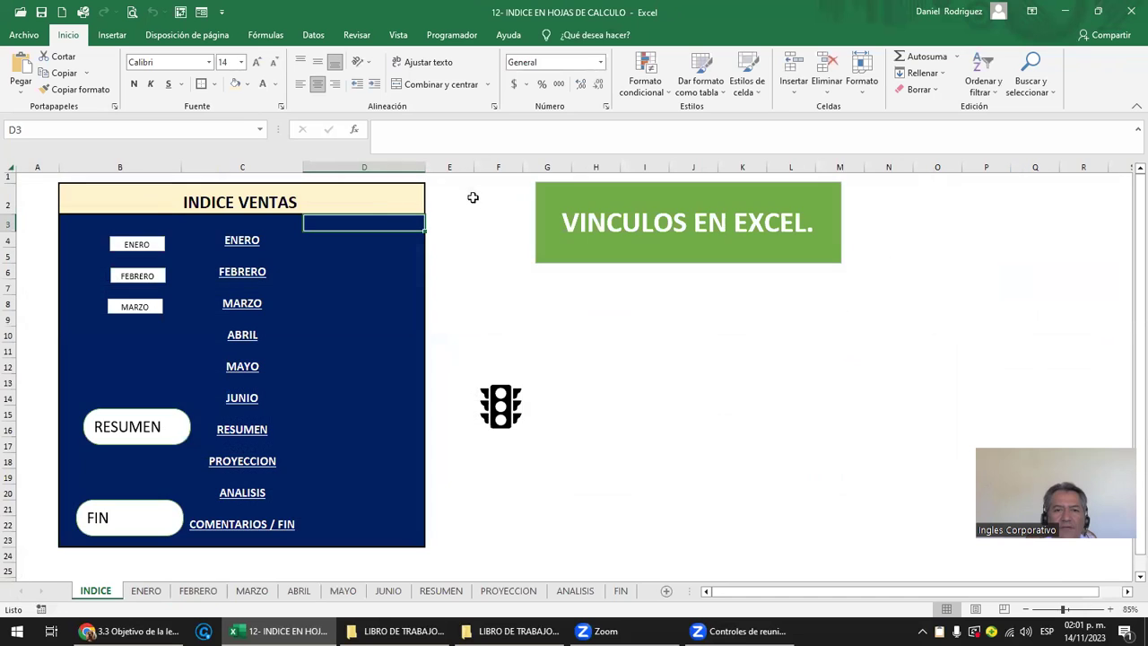
left_click(251, 307)
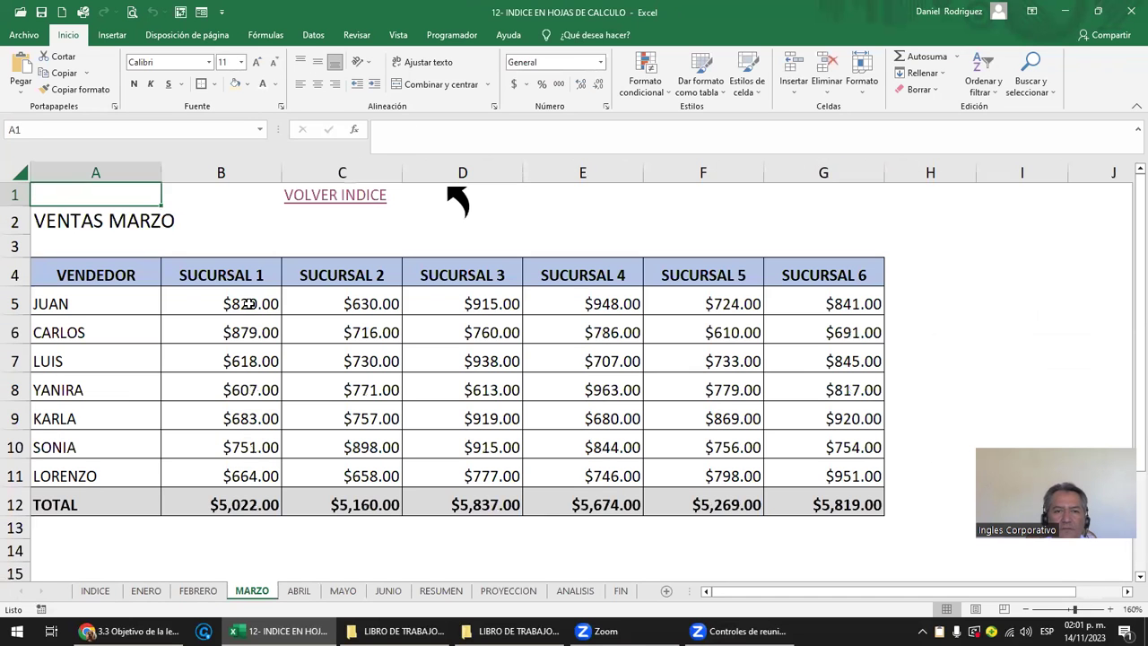
left_click(457, 199)
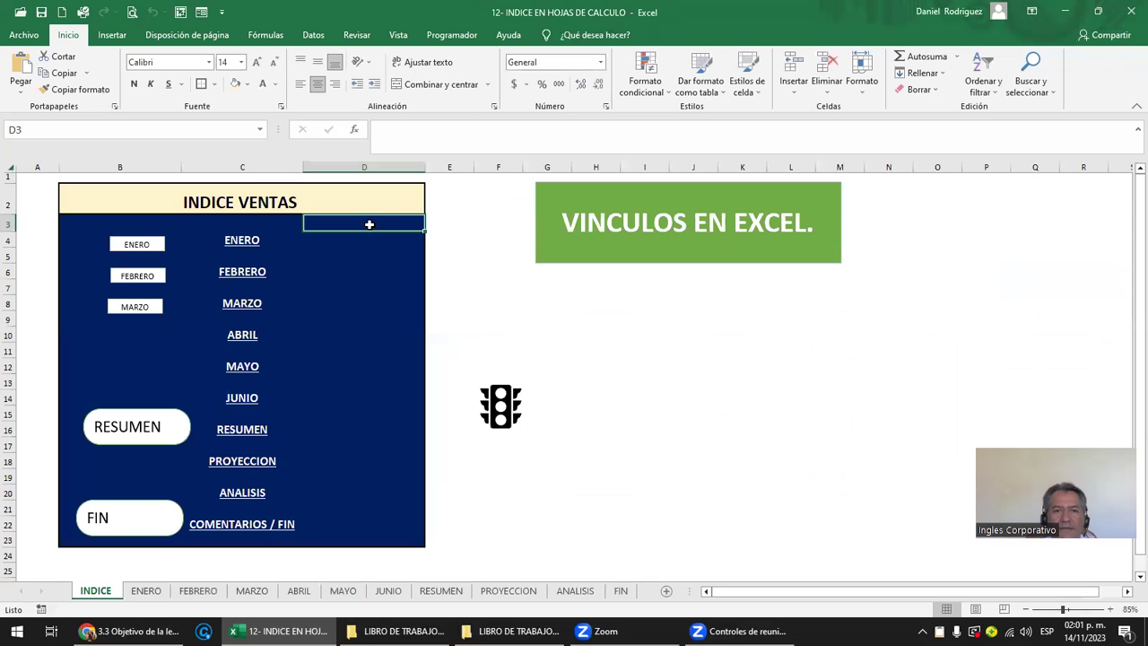
left_click(256, 343)
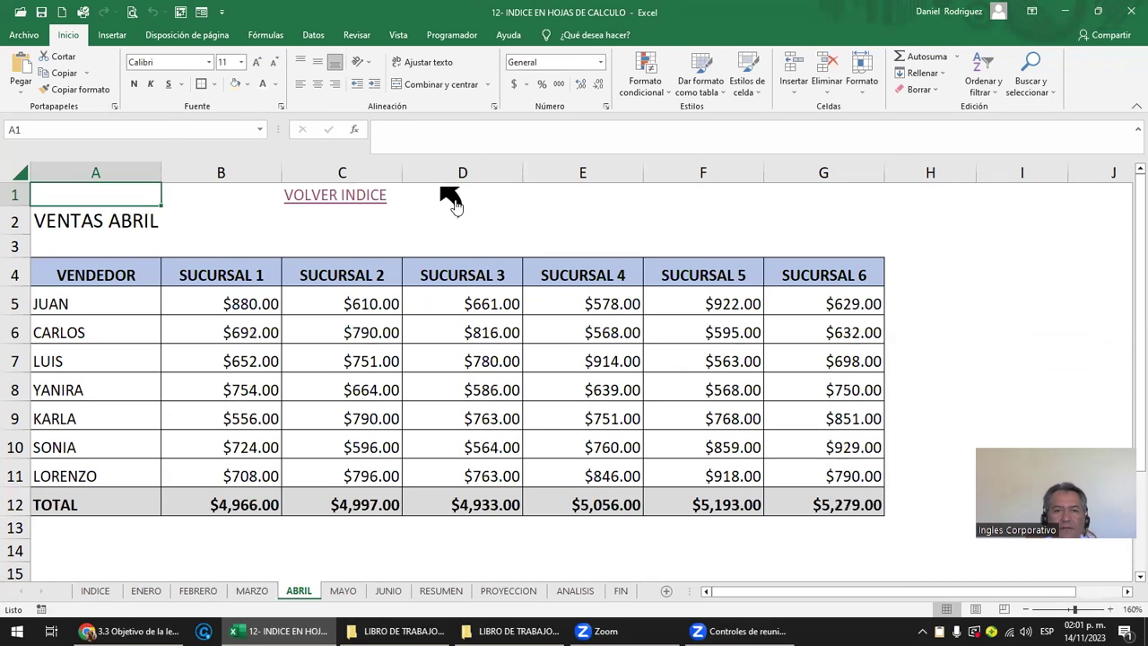
left_click(453, 201)
left_click(244, 367)
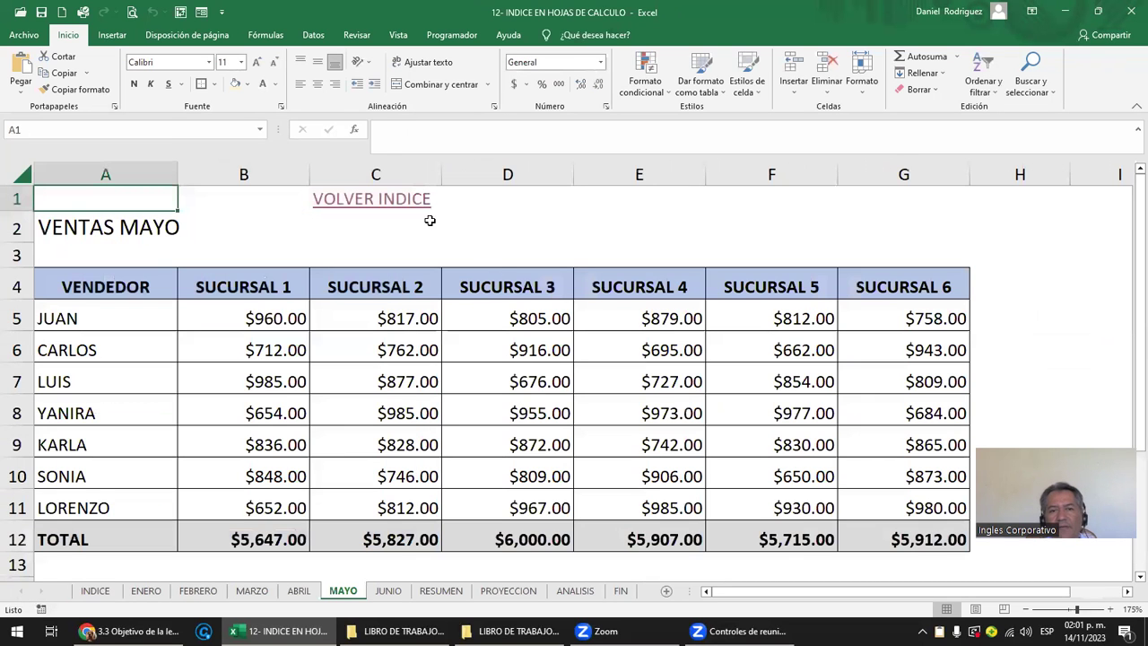
left_click(299, 590)
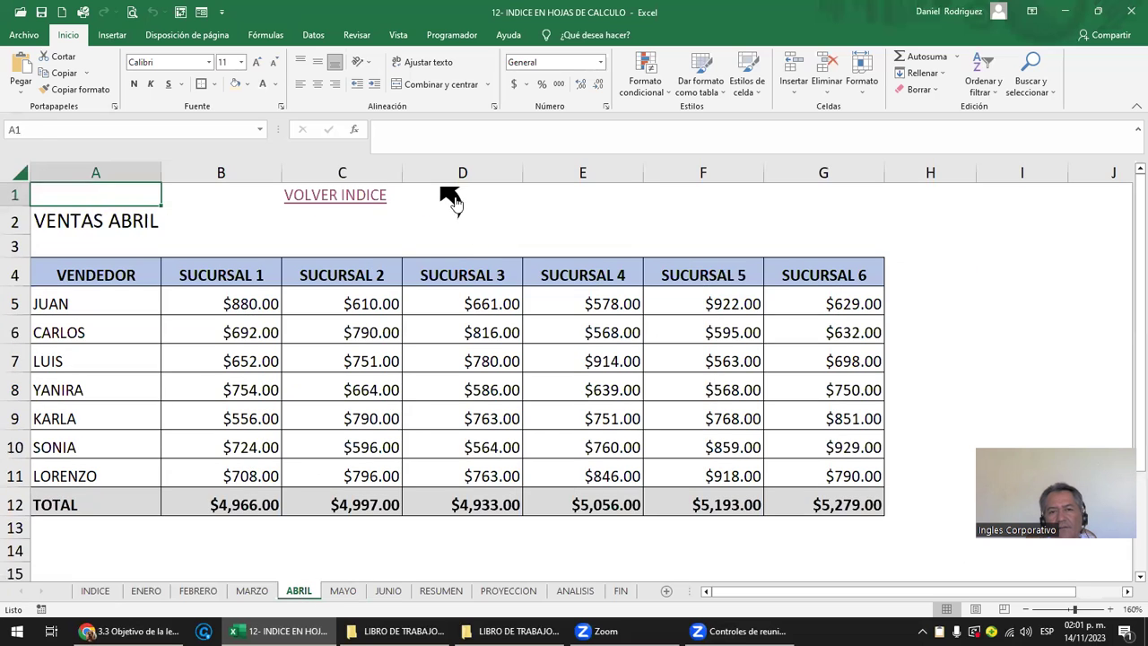
Step: Copy the ABRIL arrow and paste it beside VOLVER INDICE on MAYO, JUNIO and RESUMEN
right_click(451, 199)
key("Escape")
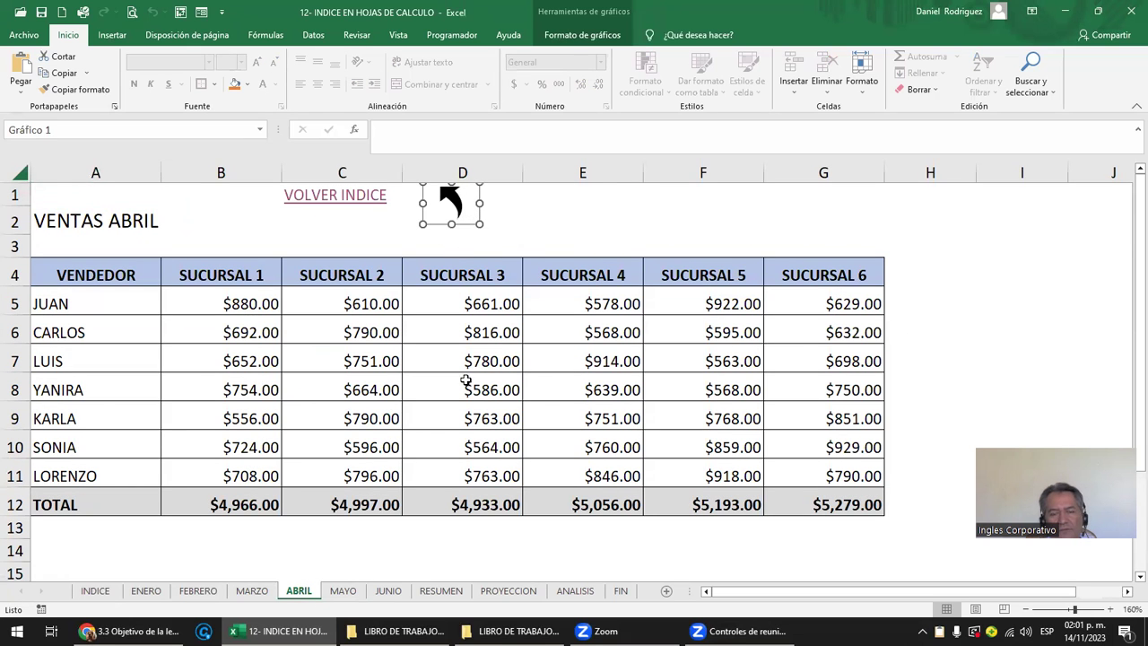
left_click(342, 590)
key("ctrl+v")
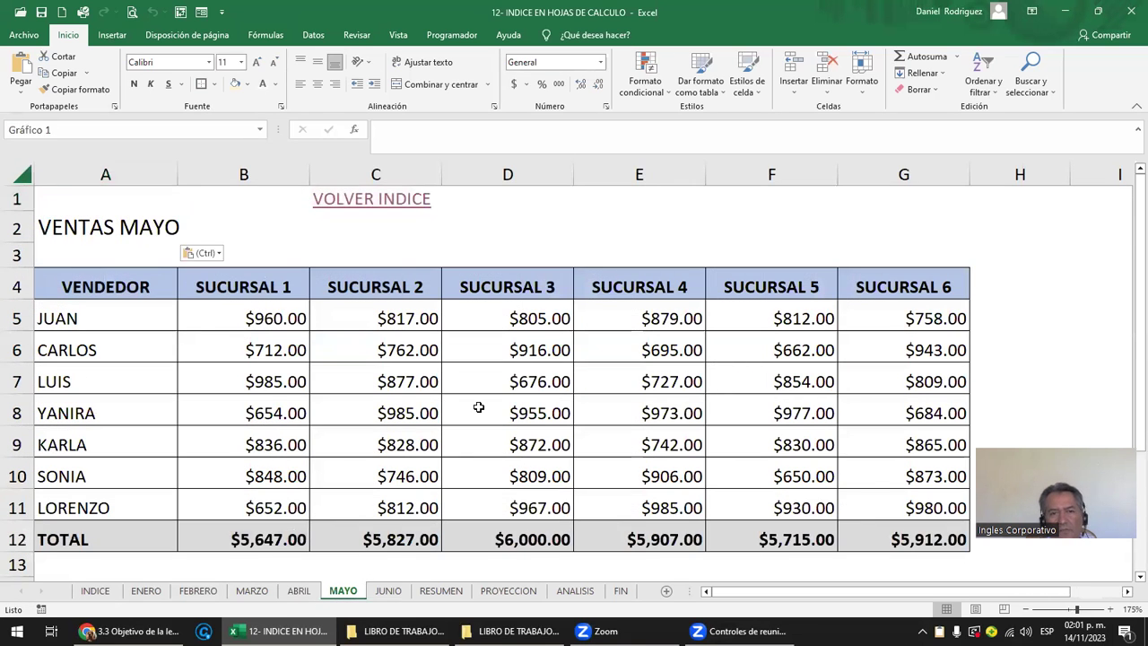
key("Right")
key("Right")
key("Right")
key("Right")
key("Right")
key("Right")
key("Right")
key("Right")
key("Right")
key("Right")
key("Right")
key("Right")
key("Right")
key("Right")
key("Right")
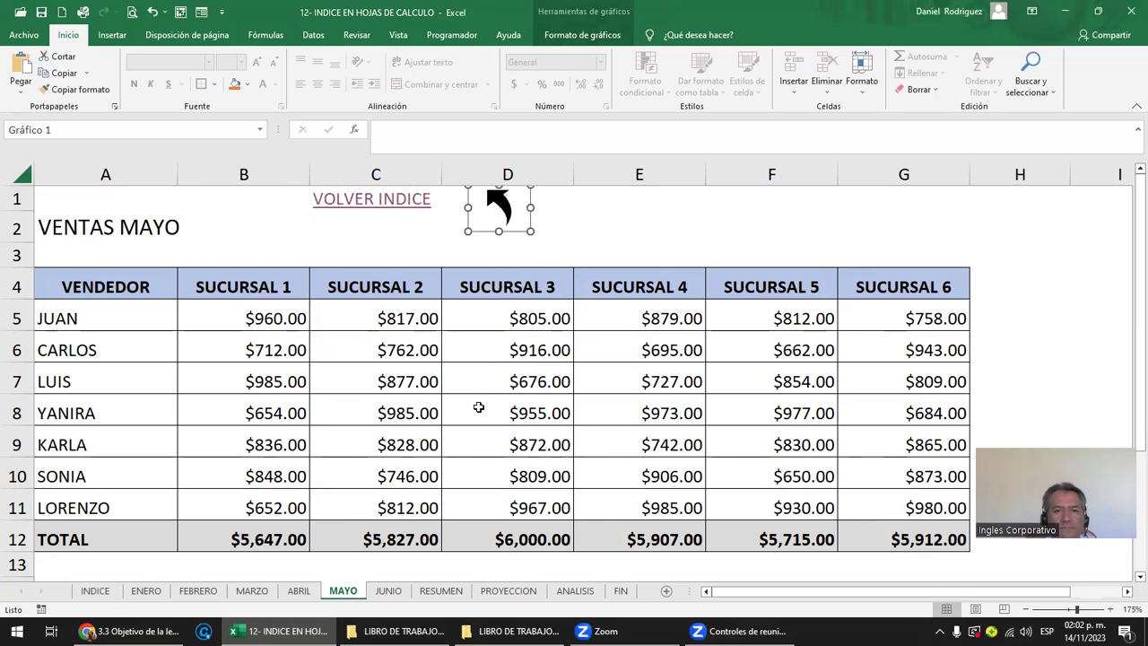
left_click(403, 592)
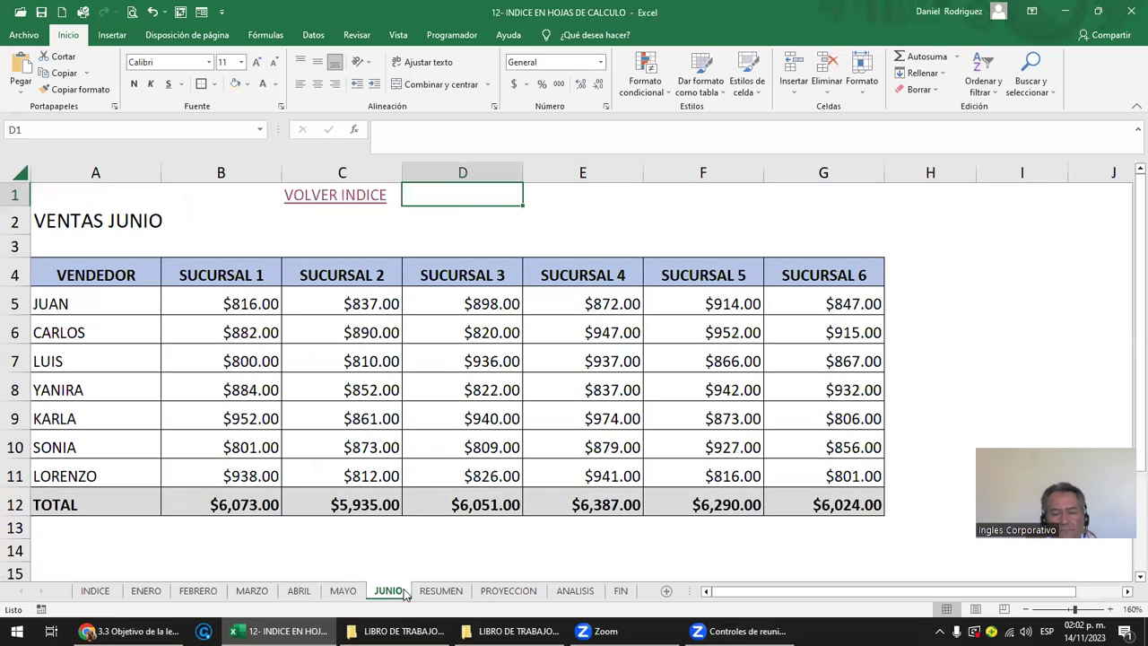
key("ctrl+v")
key("Right")
key("Right")
key("Right")
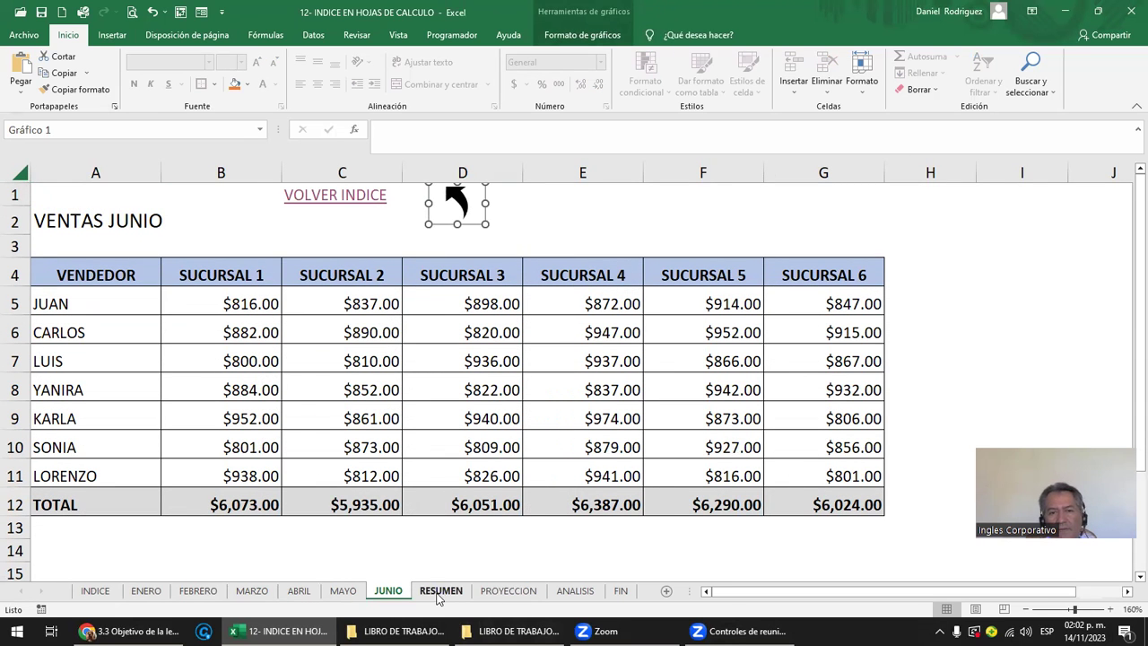
left_click(438, 594)
key("ctrl+v")
key("Right")
key("Right")
key("Right")
key("Right")
key("Right")
key("Left")
key("Left")
key("Left")
key("Left")
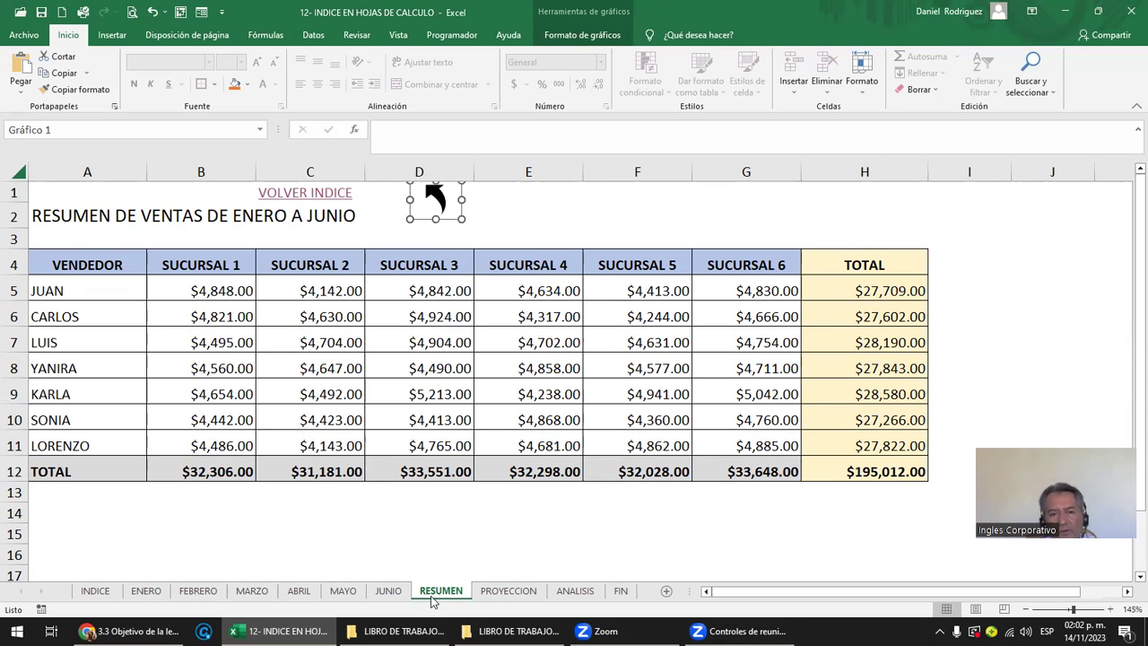
Step: Paste the arrow beside VOLVER INDICE on the PROYECCION, ANALISIS and FIN sheets
left_click(506, 594)
key("ctrl+v")
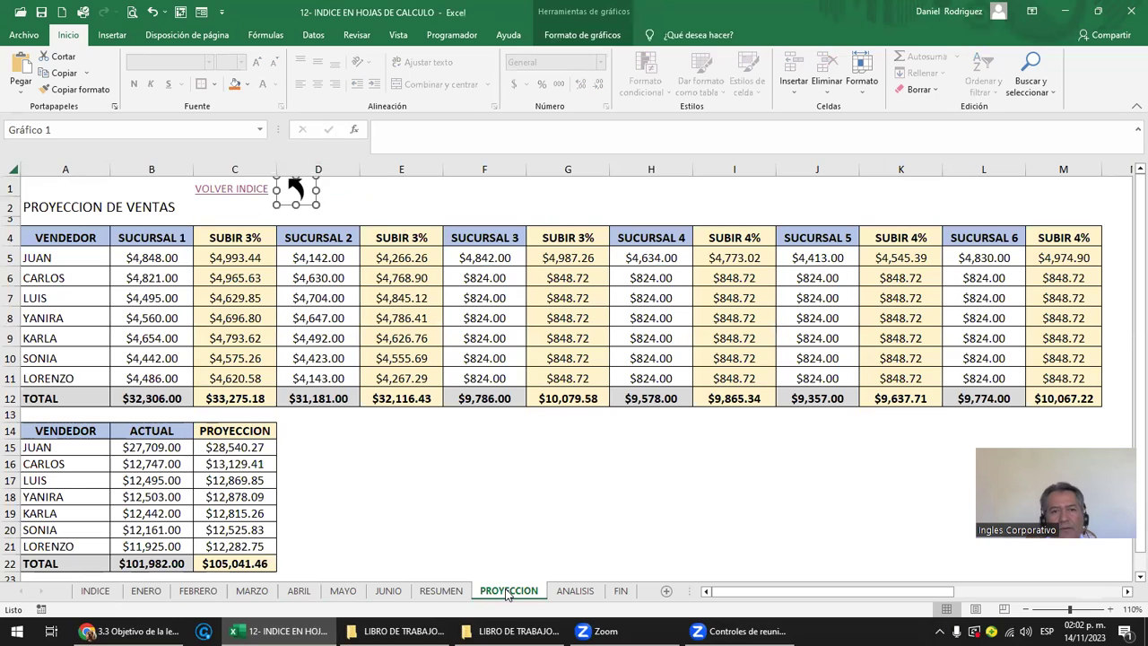
key("Right")
key("Right")
key("Right")
key("Down")
key("Down")
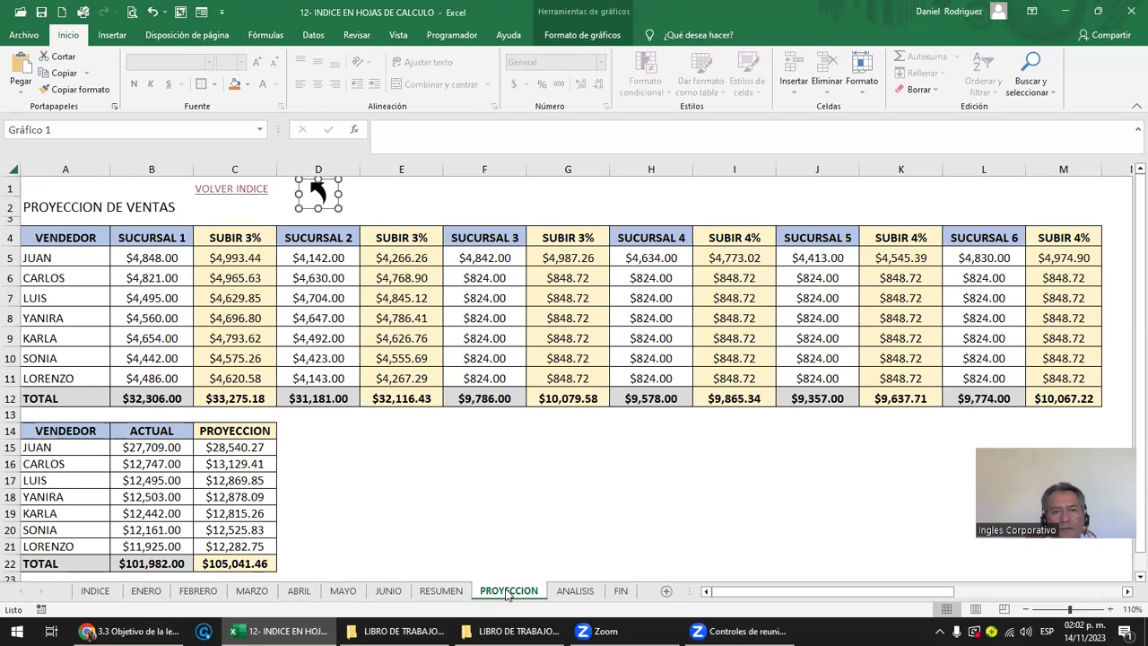
key("Down")
left_click(556, 592)
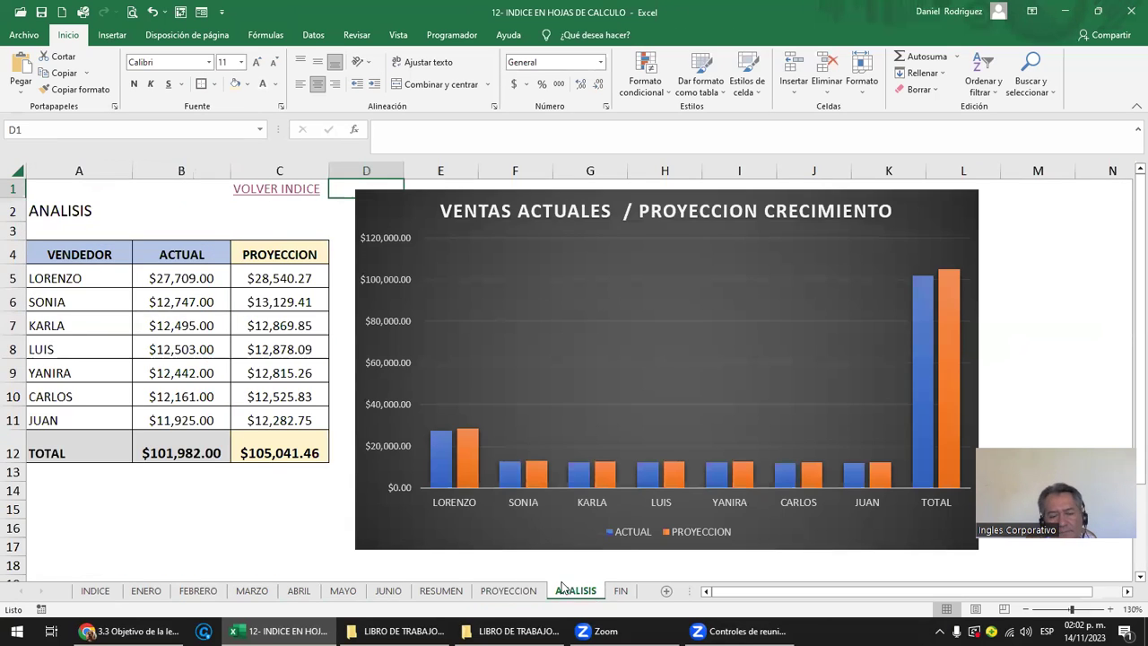
key("ctrl+v")
key("Left")
key("Left")
key("Left")
key("Left")
key("Left")
key("Left")
key("Left")
key("Left")
key("Left")
key("Left")
key("Left")
key("Left")
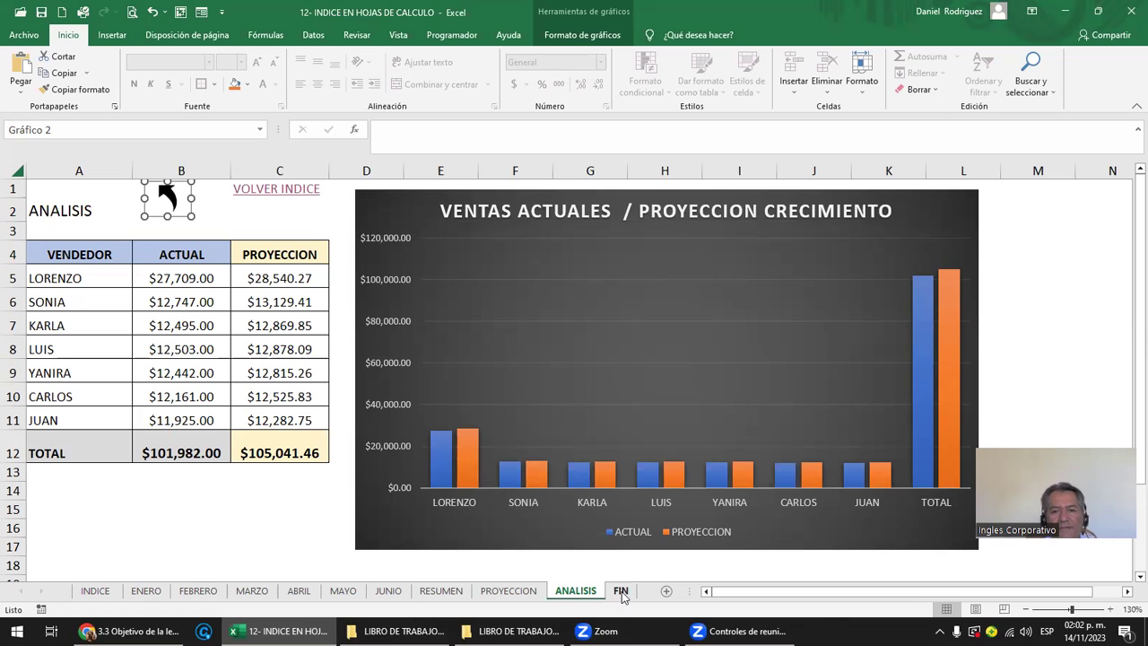
left_click(620, 591)
key("ctrl+v")
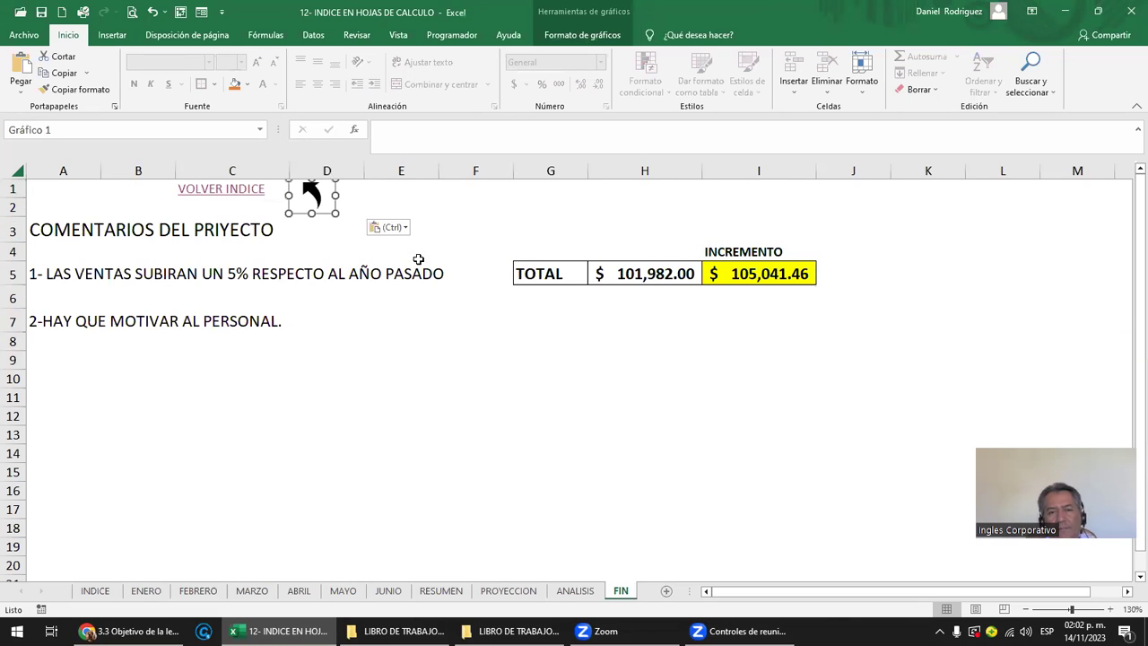
left_click(388, 591)
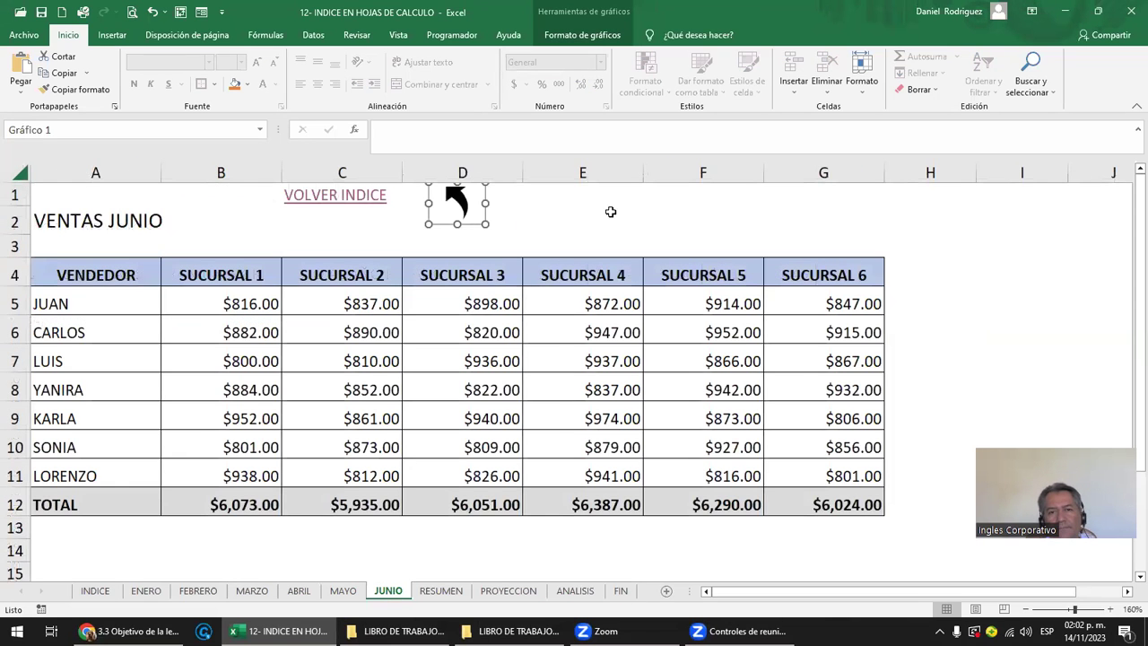
Step: Test the ANALISIS and COMENTARIOS / FIN index links and their arrows back to INDICE
left_click(610, 212)
left_click(457, 201)
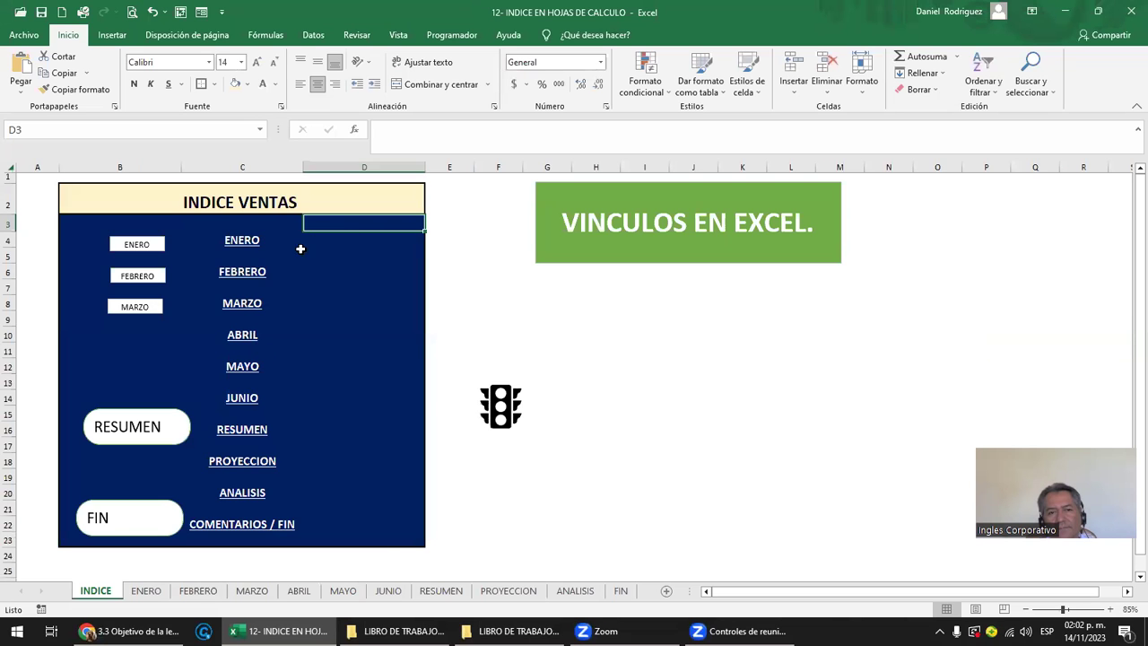
left_click(238, 495)
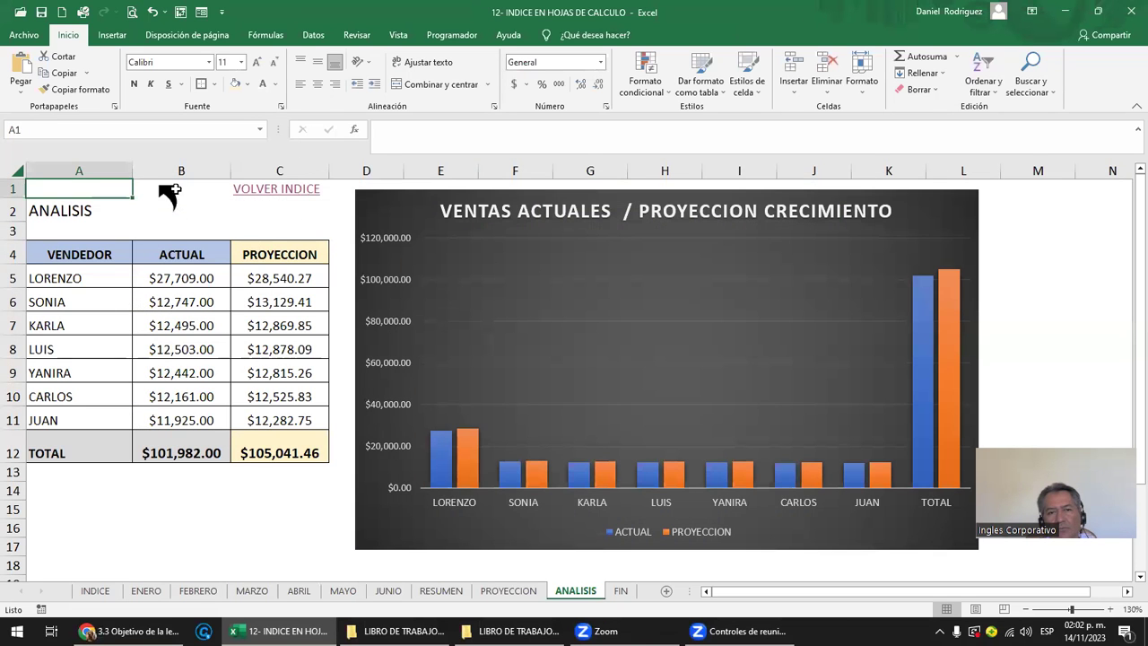
left_click(175, 192)
left_click(253, 527)
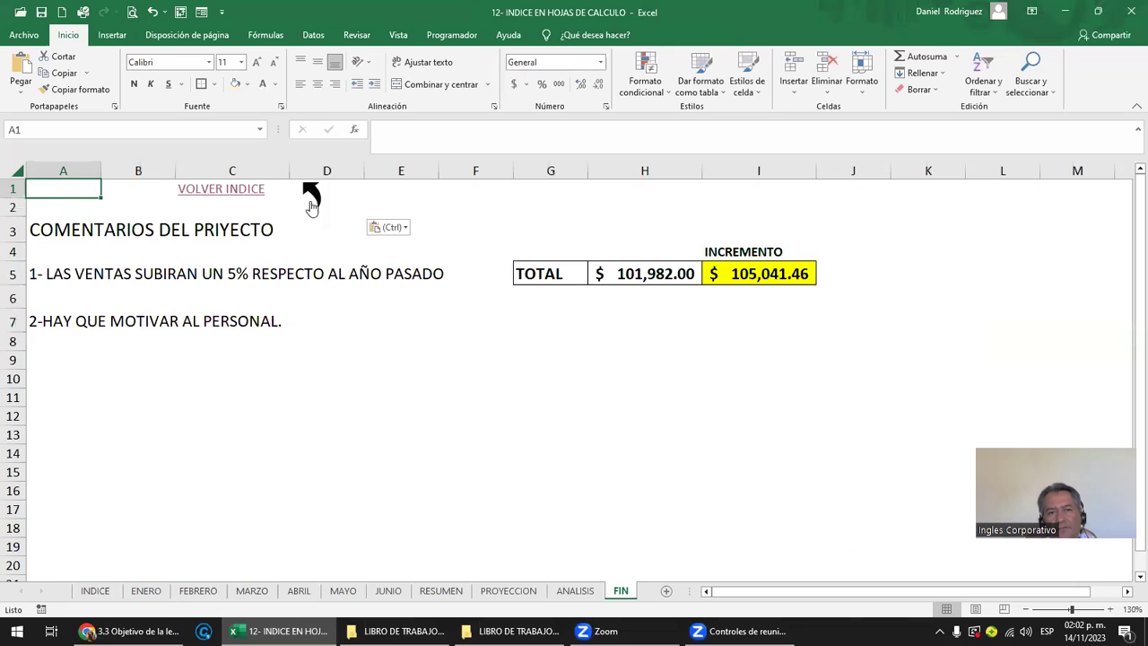
left_click(310, 199)
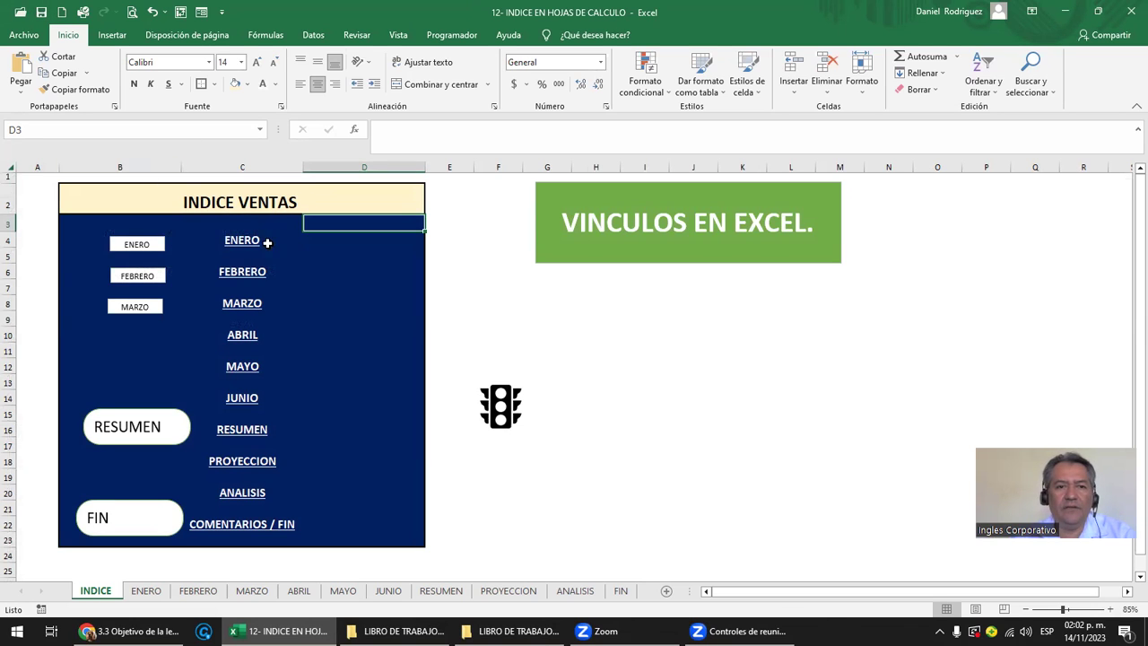
Step: Check the ENERO sheet and the traffic-light link to FIN, returning to INDICE each time
left_click_drag(282, 238, 285, 524)
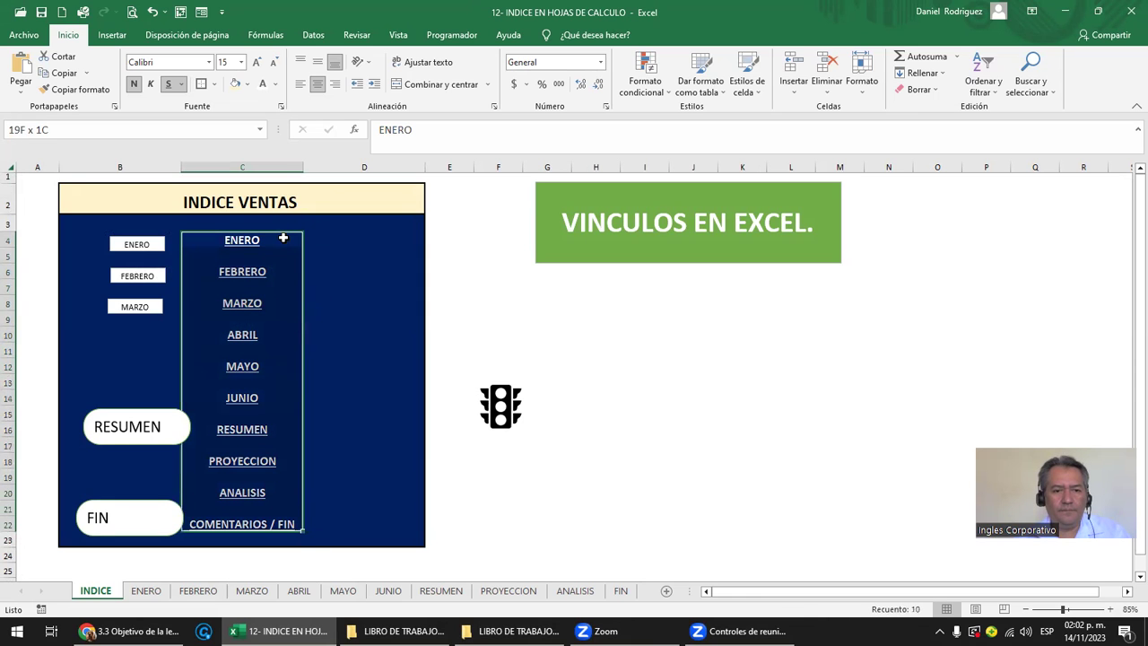
left_click(283, 238)
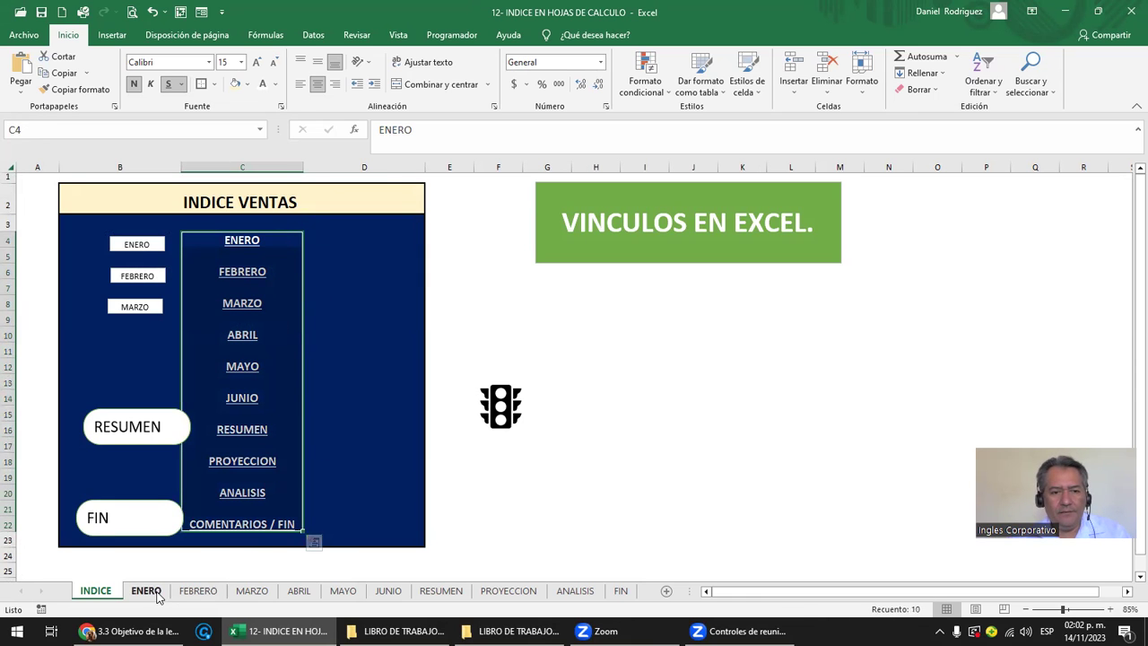
left_click(146, 590)
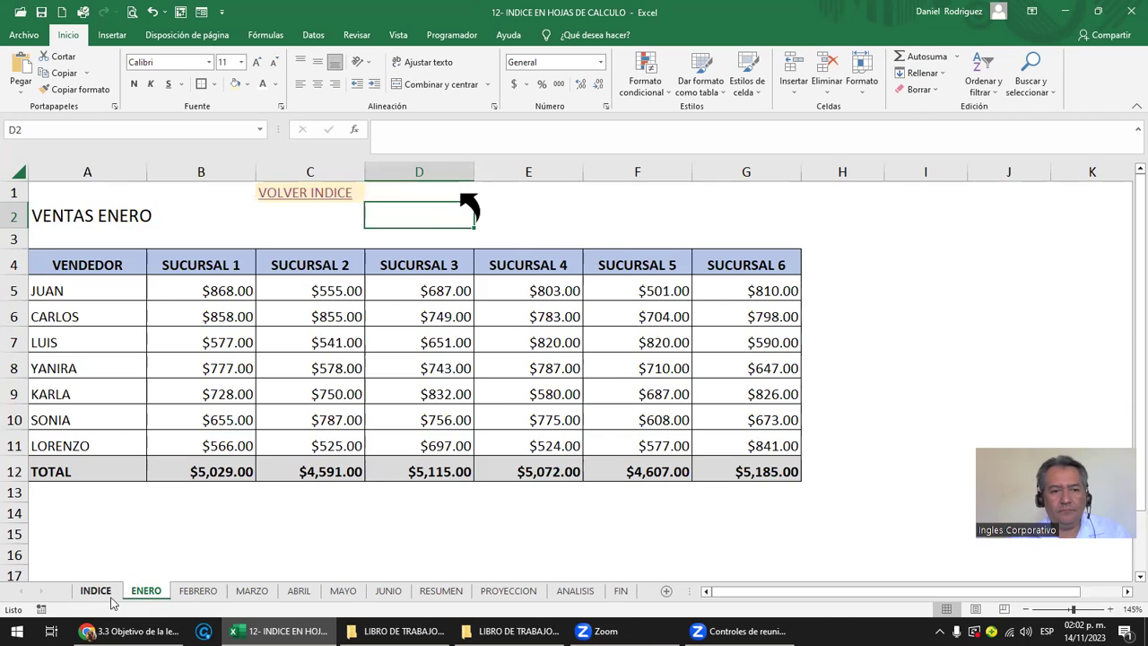
left_click(95, 590)
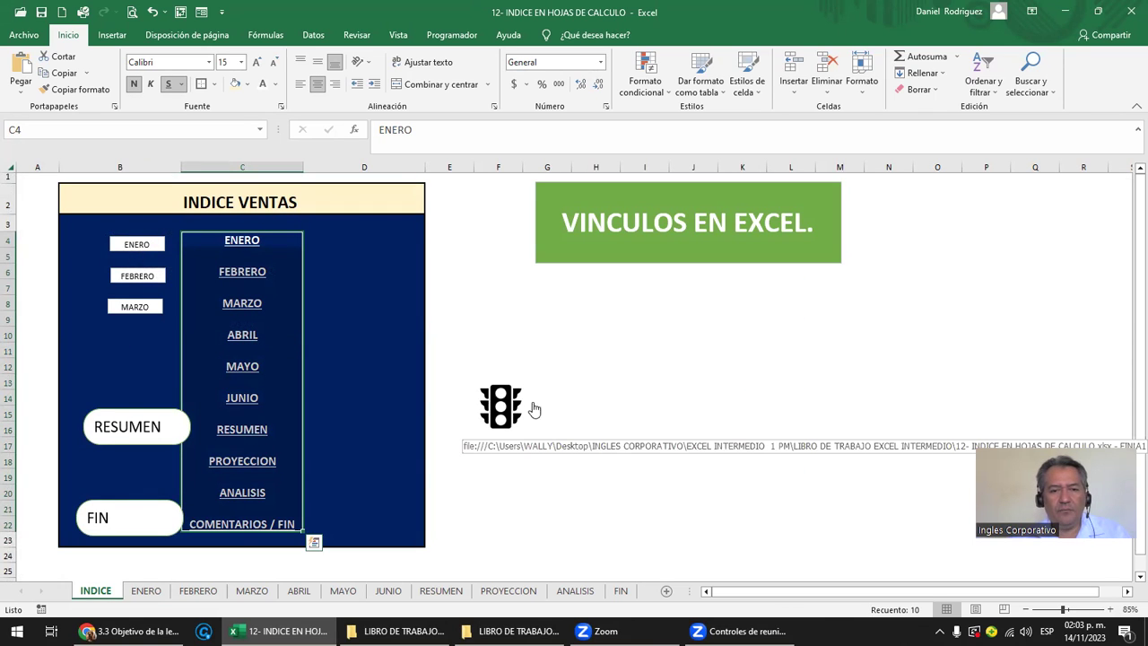
left_click(500, 405)
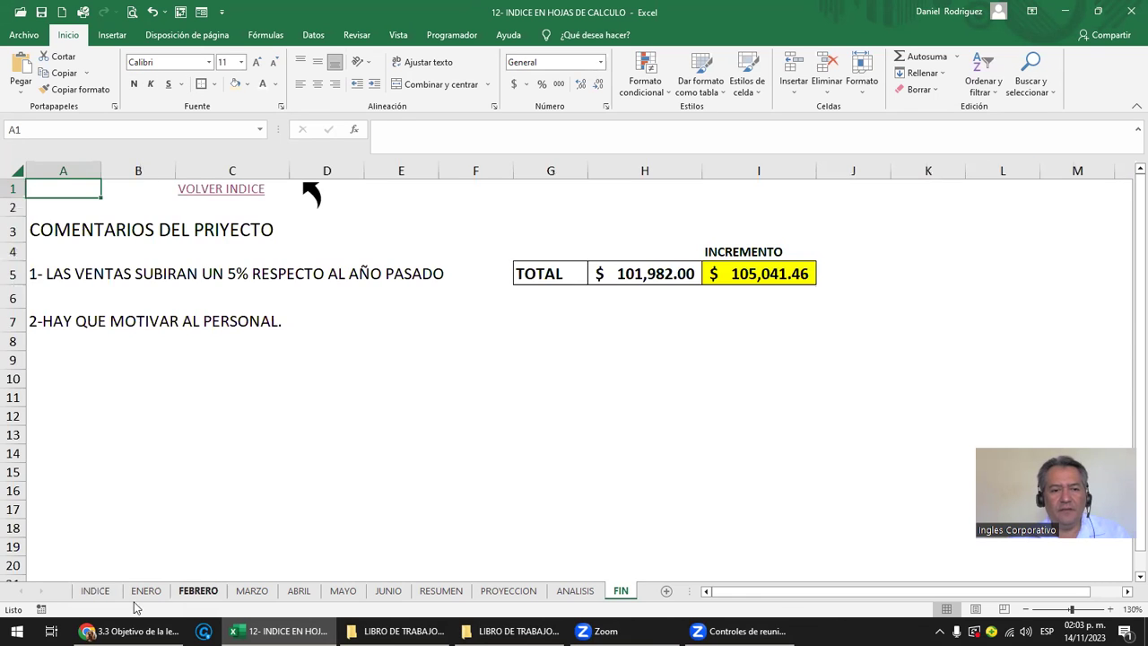
left_click(95, 590)
left_click(467, 237)
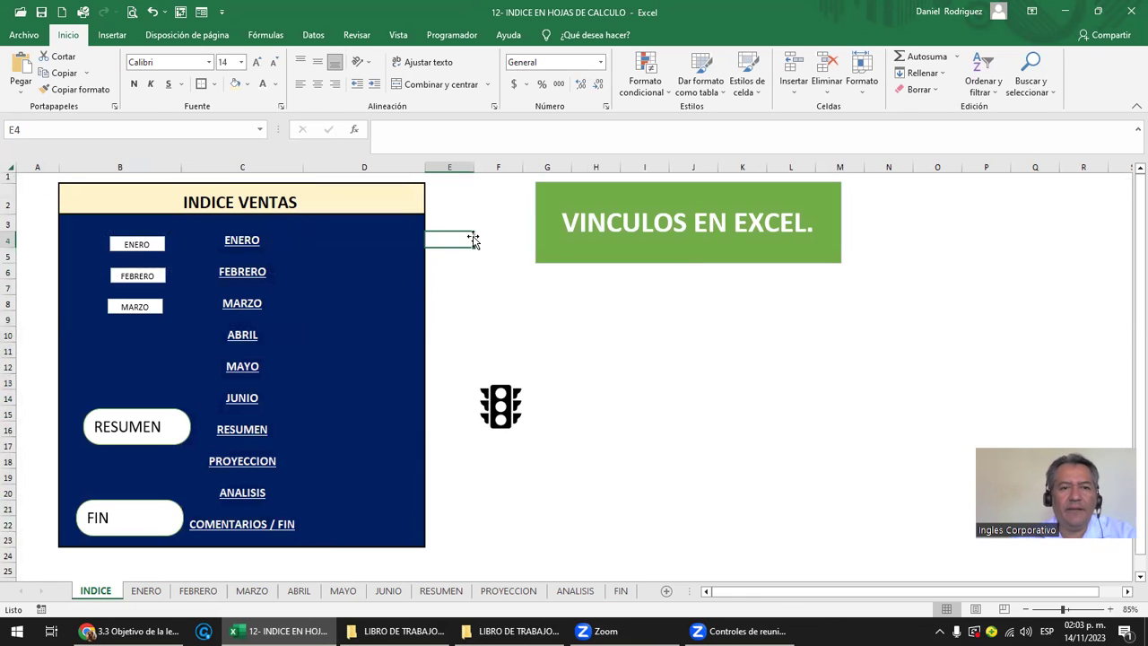
left_click(359, 226)
left_click(350, 238)
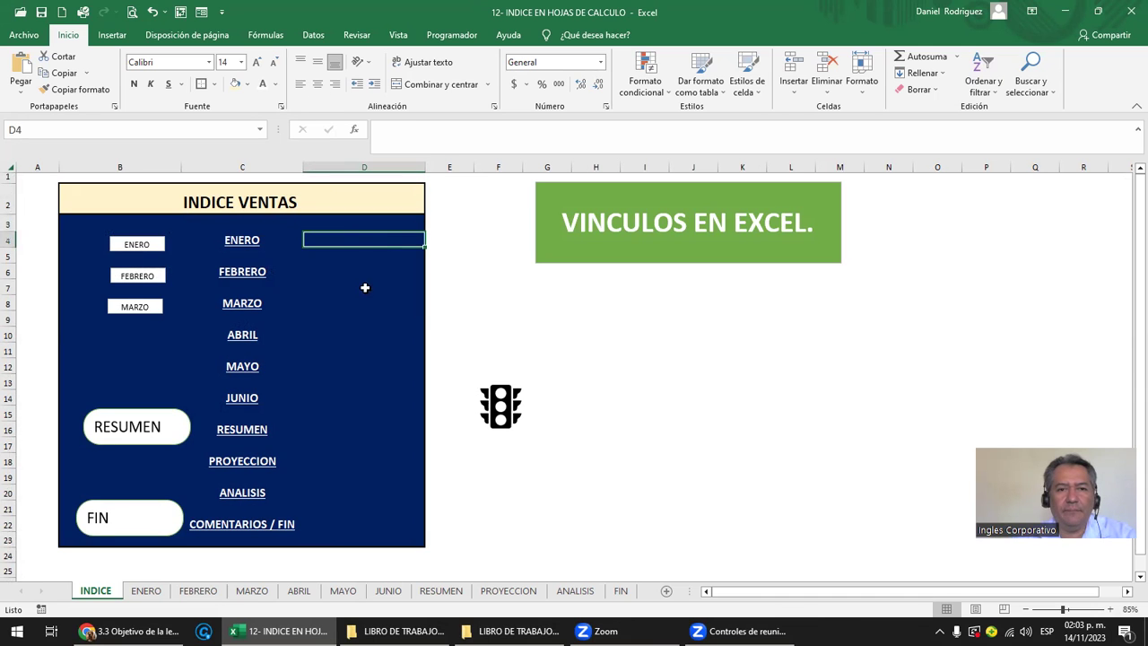
left_click(382, 224)
Step: Verify the return arrows on RESUMEN, PROYECCION and FIN lead back to INDICE
left_click(440, 592)
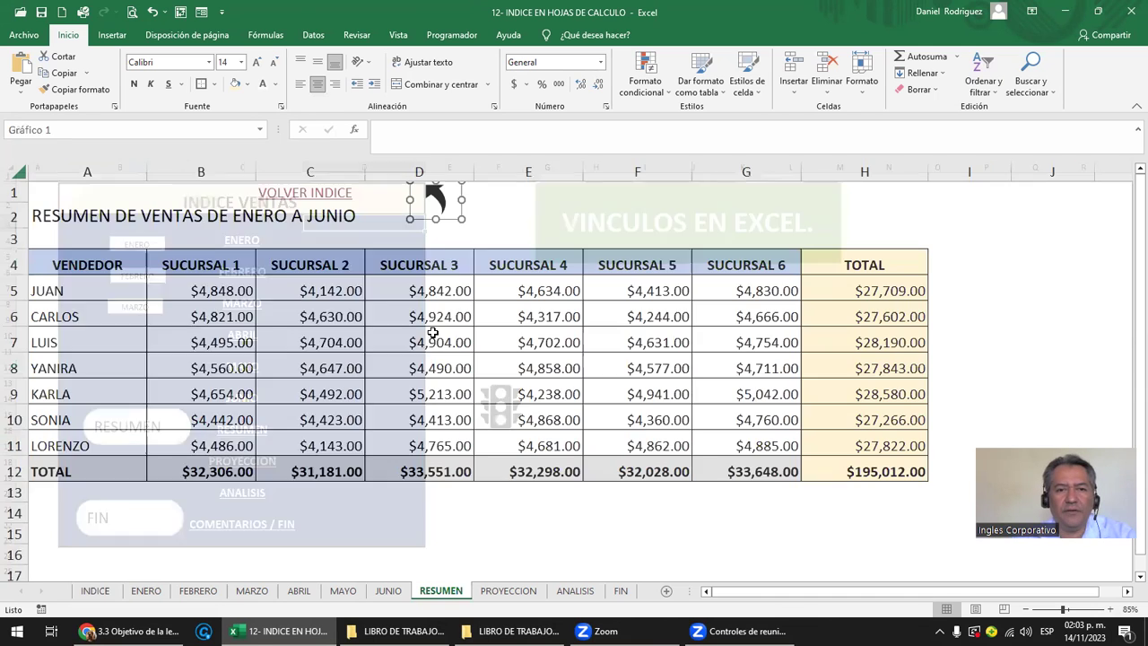
left_click(527, 214)
left_click(440, 205)
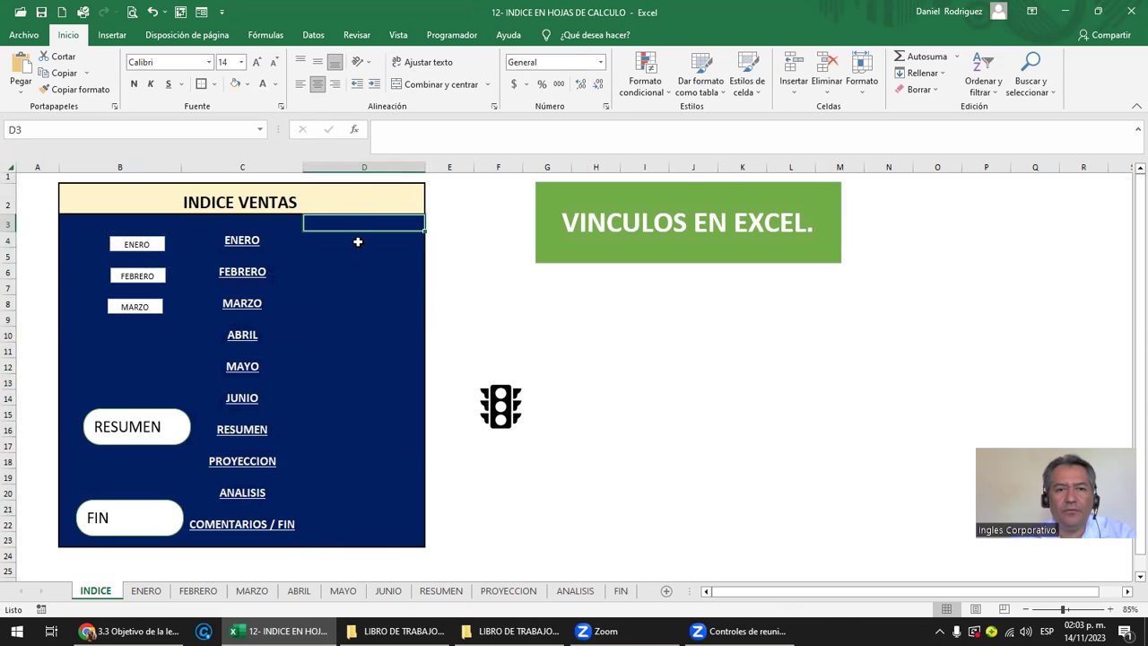
left_click(509, 591)
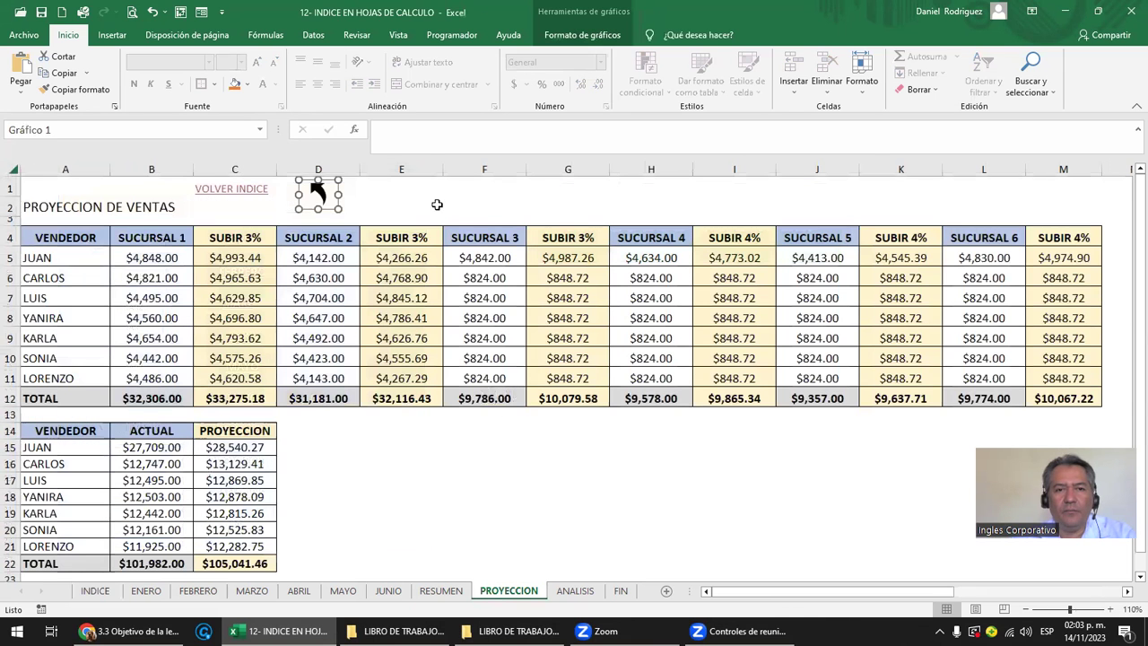
left_click(323, 199)
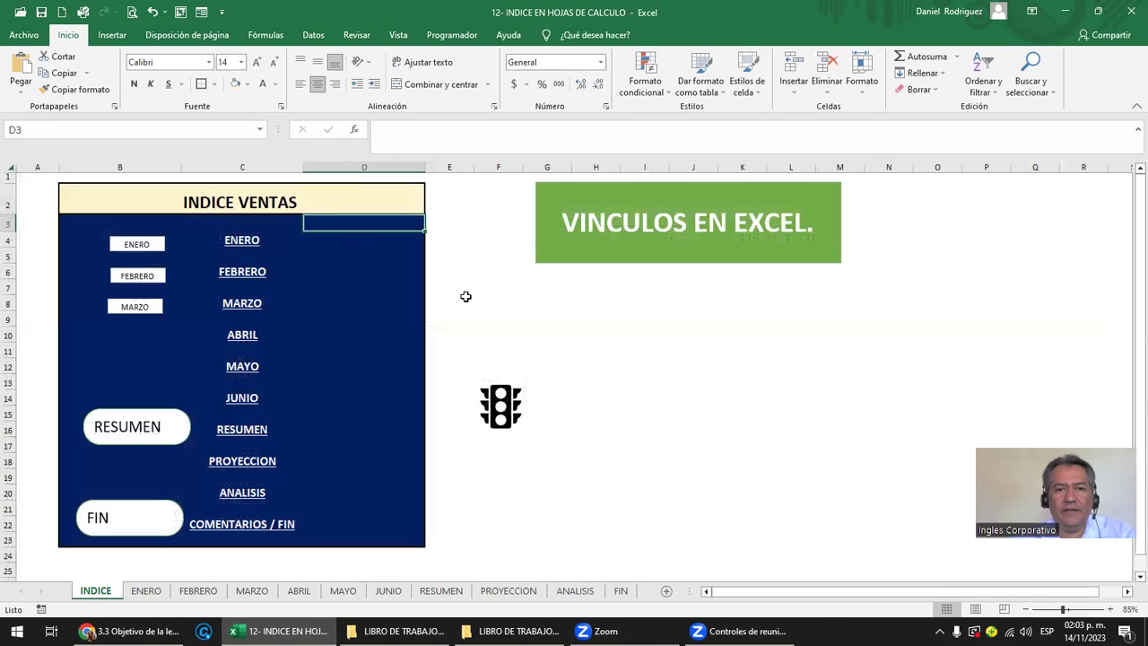
left_click(616, 593)
left_click(309, 190)
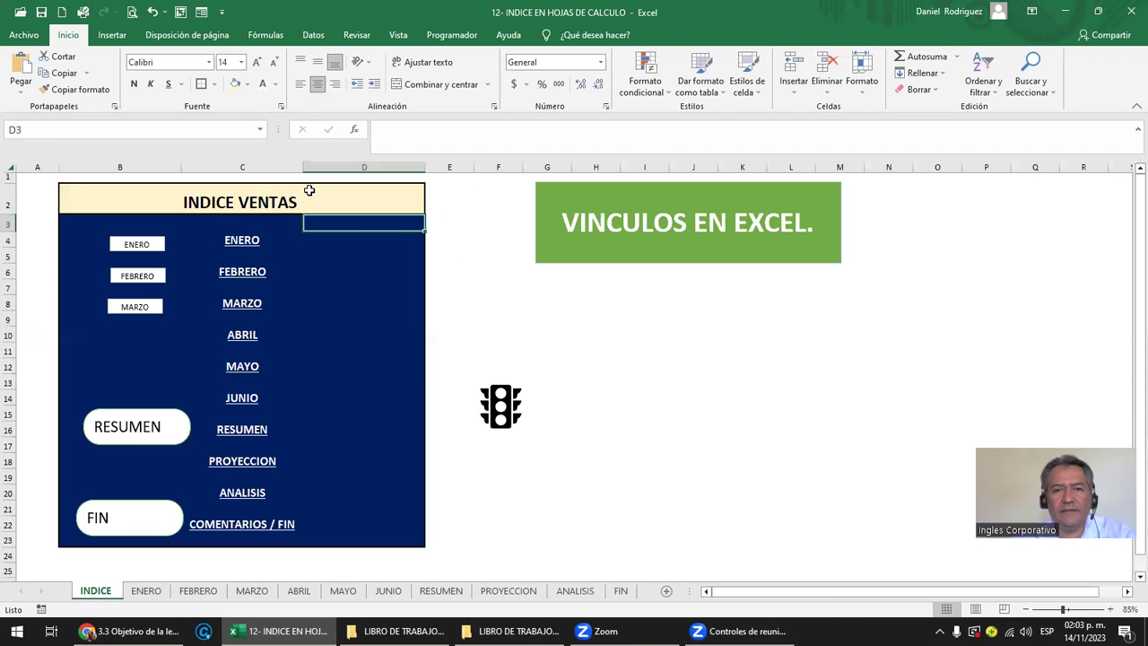
left_click(495, 323)
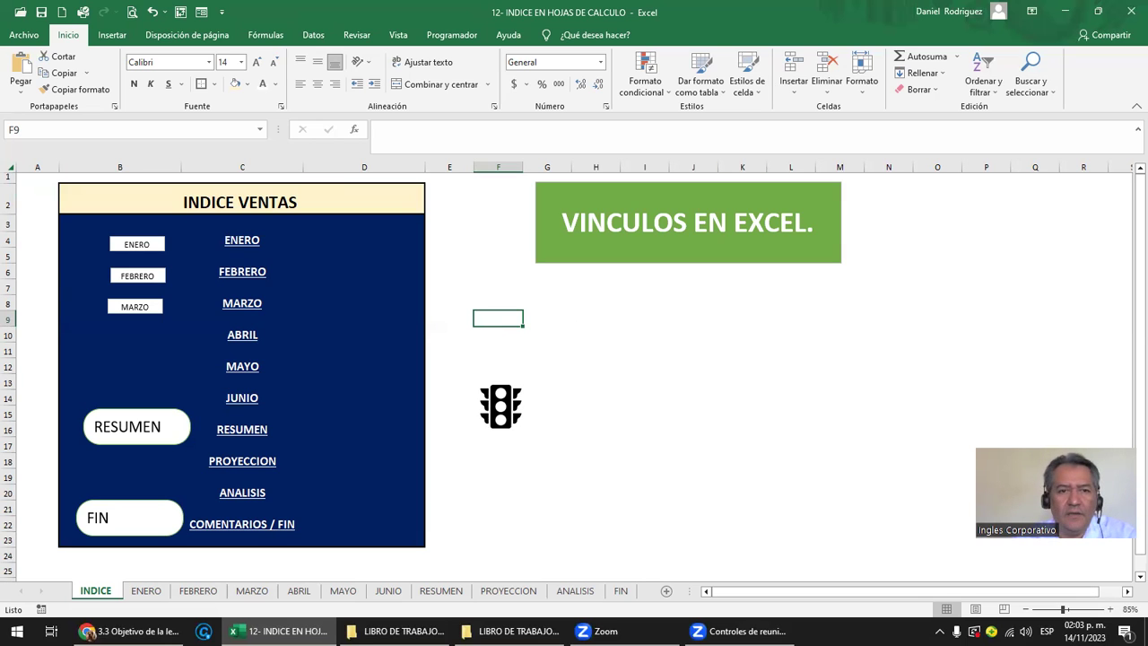
Step: Switch to the course and review lesson 3.4 Creación de indices con vinculos
key("alt+Tab")
scroll(660, 304, "down", 1)
scroll(660, 304, "down", 3)
scroll(660, 304, "down", 2)
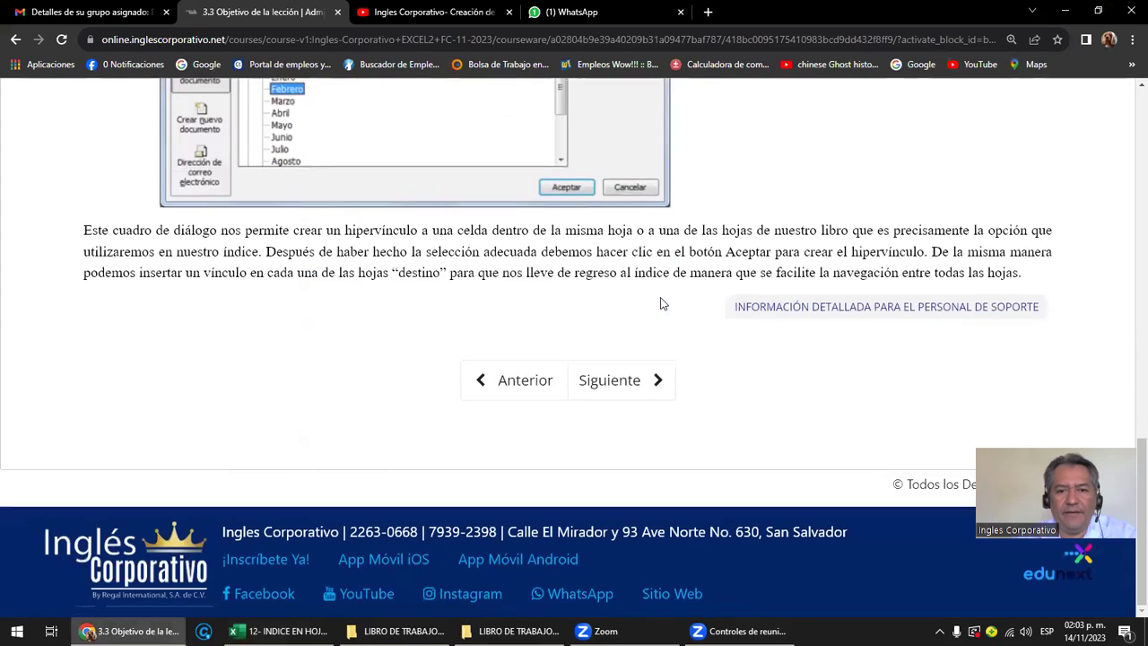
left_click(599, 380)
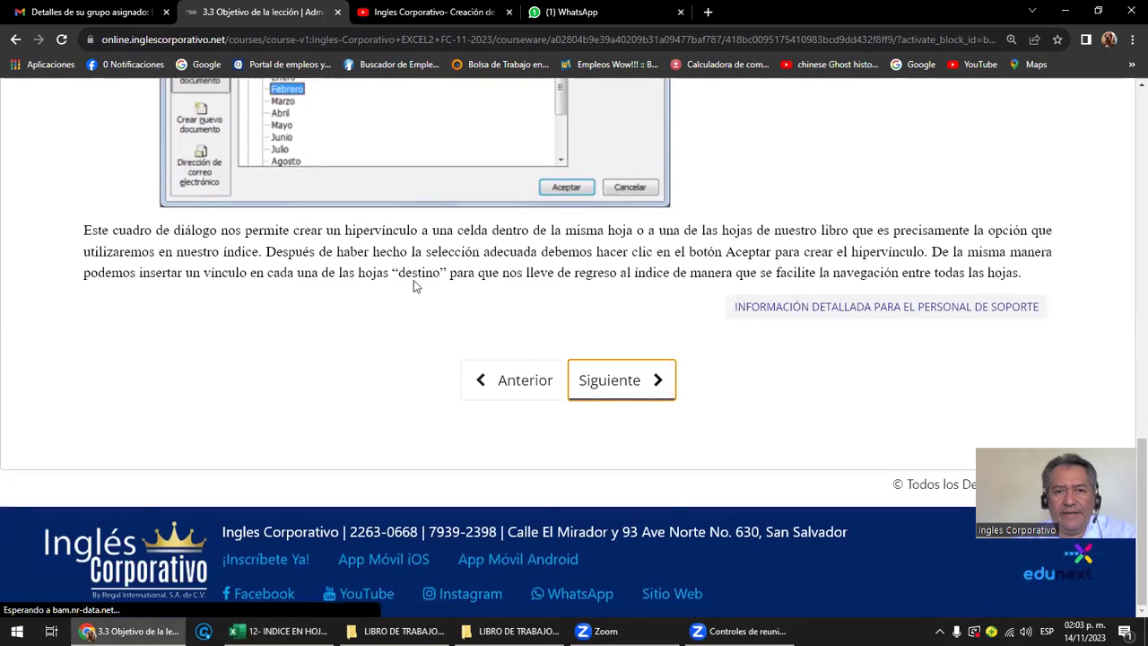
scroll(555, 402, "down", 3)
scroll(574, 392, "down", 2)
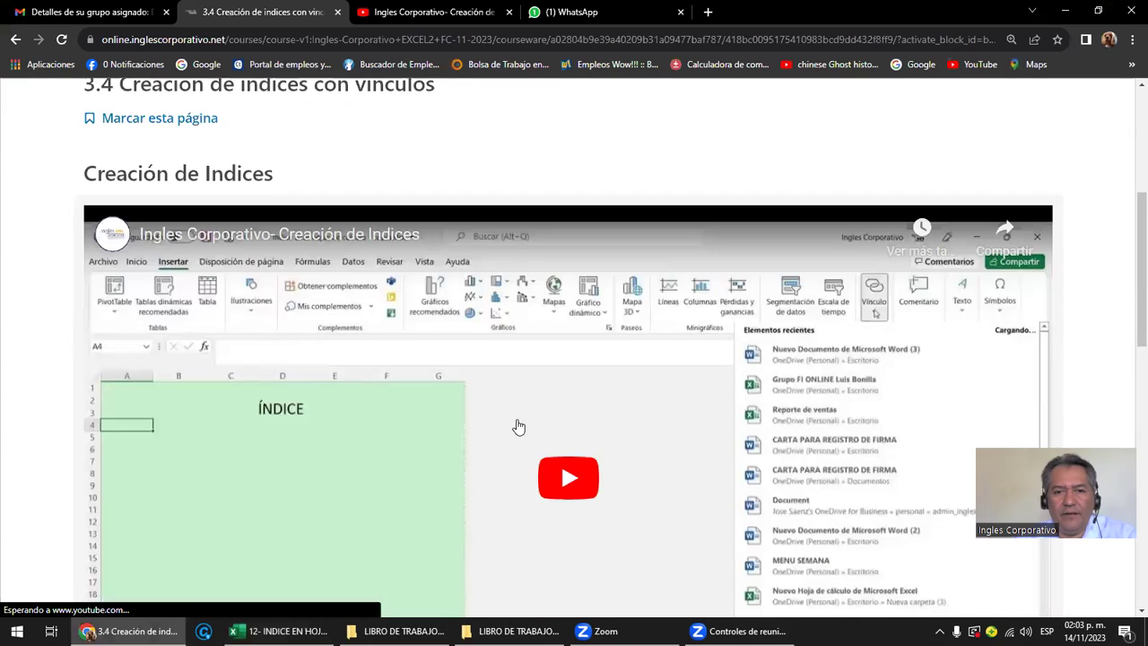
scroll(617, 422, "down", 2)
scroll(628, 420, "down", 2)
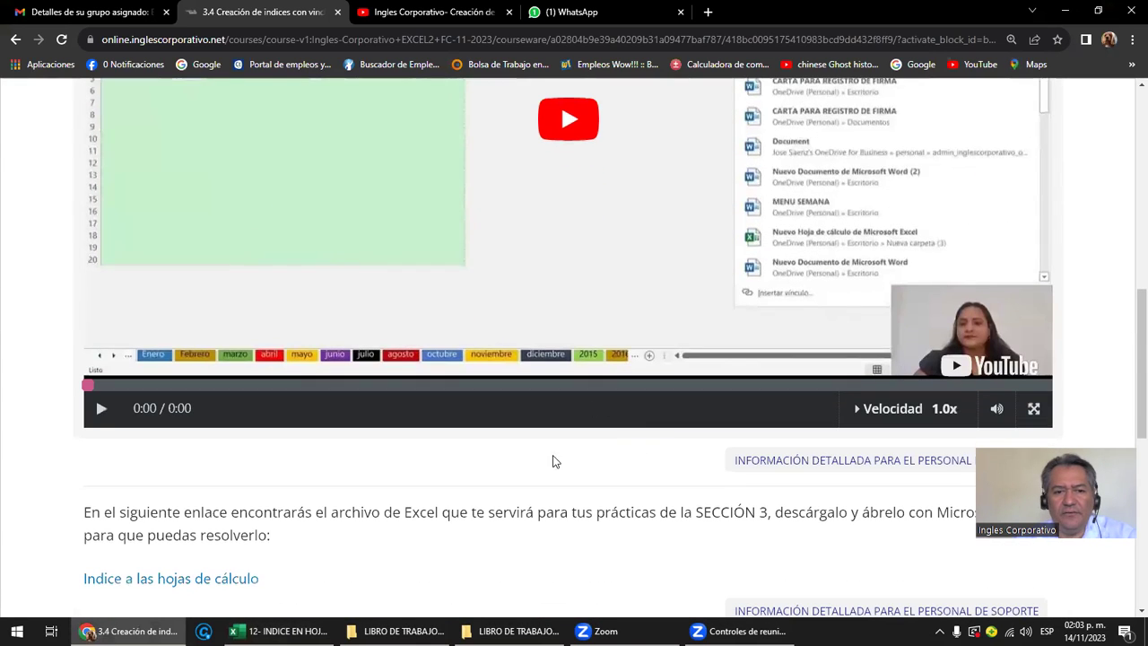
scroll(843, 251, "up", 3)
scroll(1046, 251, "up", 5)
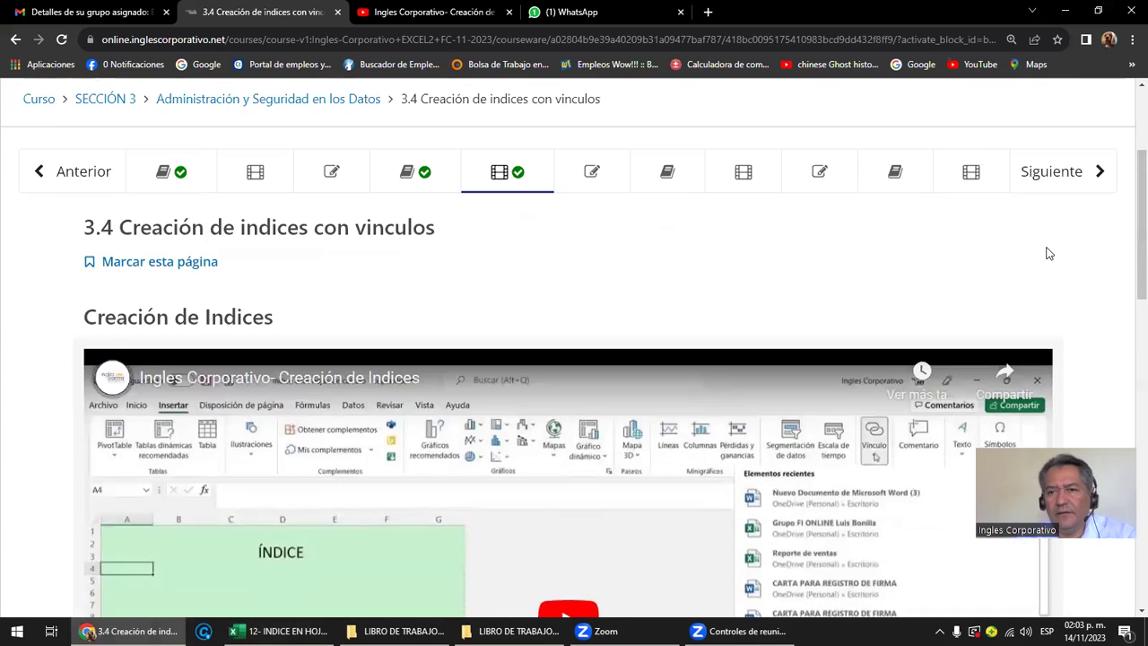
Step: Advance to 3.5 Laboratorio 2, read question 1, then bring the Excel workbook forward
left_click(1061, 172)
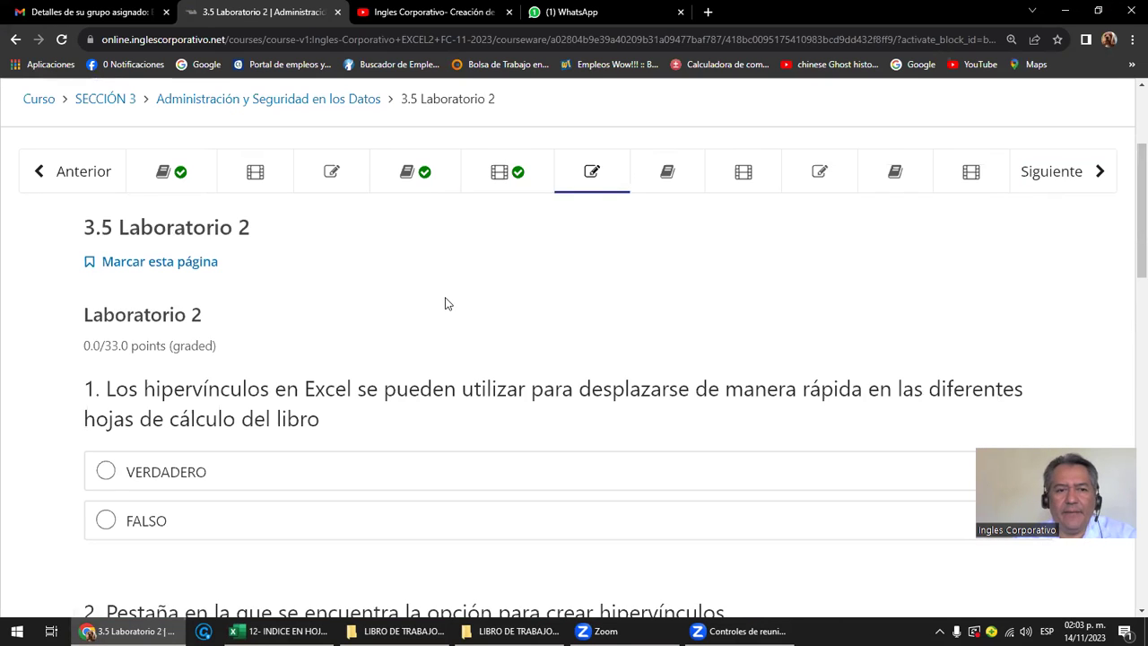
scroll(448, 304, "down", 2)
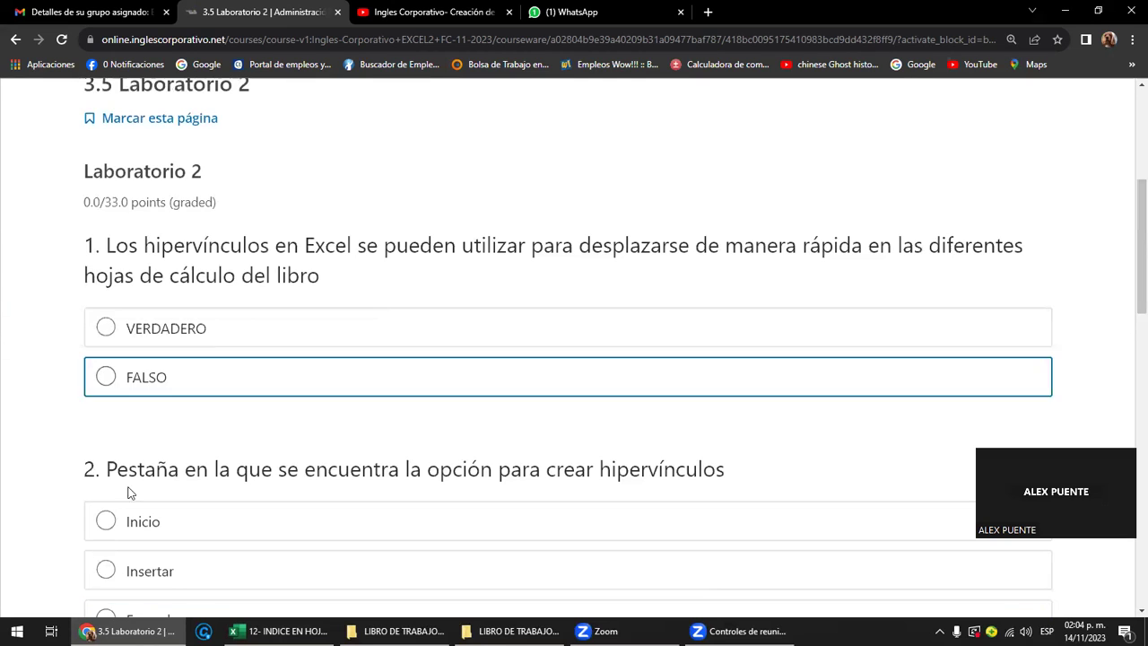
left_click(278, 631)
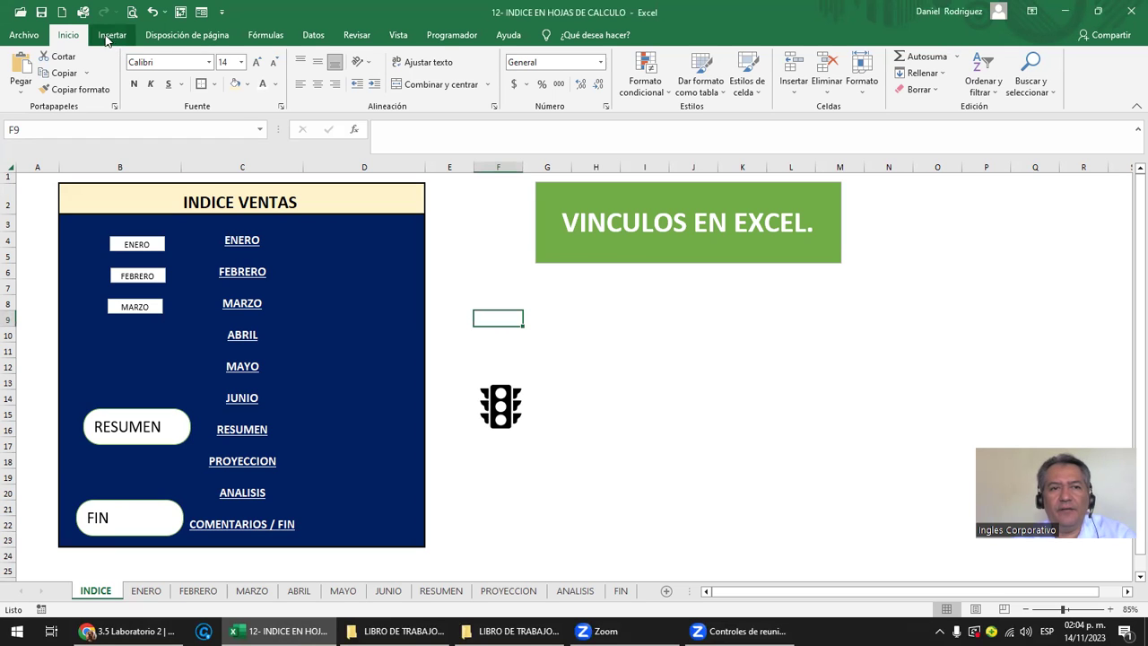
left_click(109, 36)
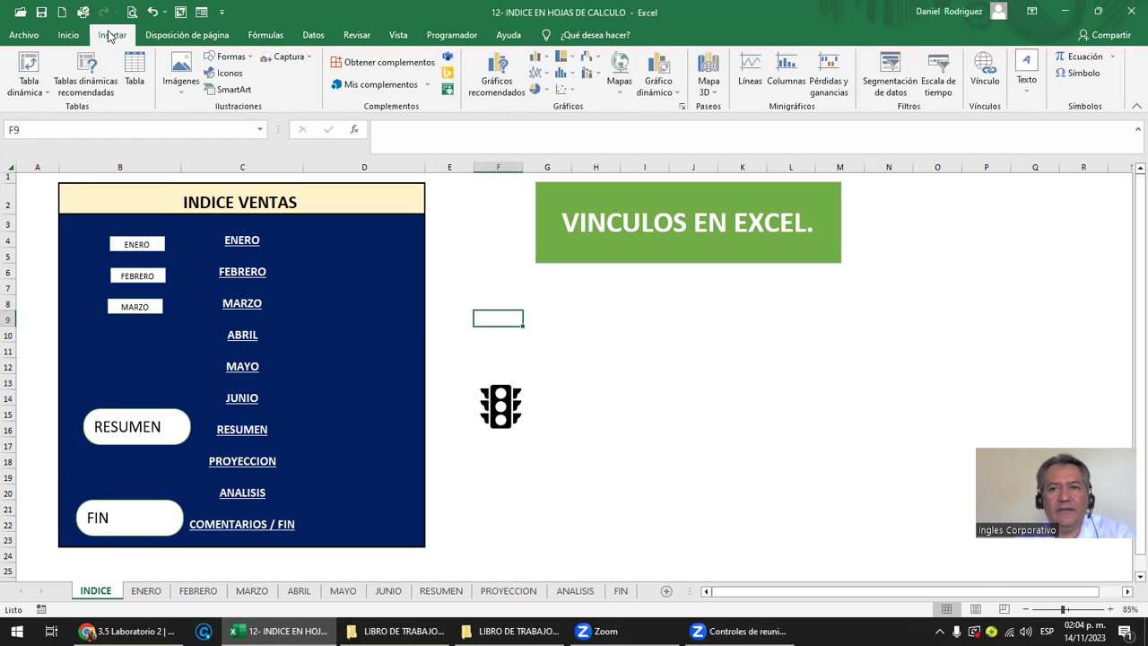
left_click(183, 36)
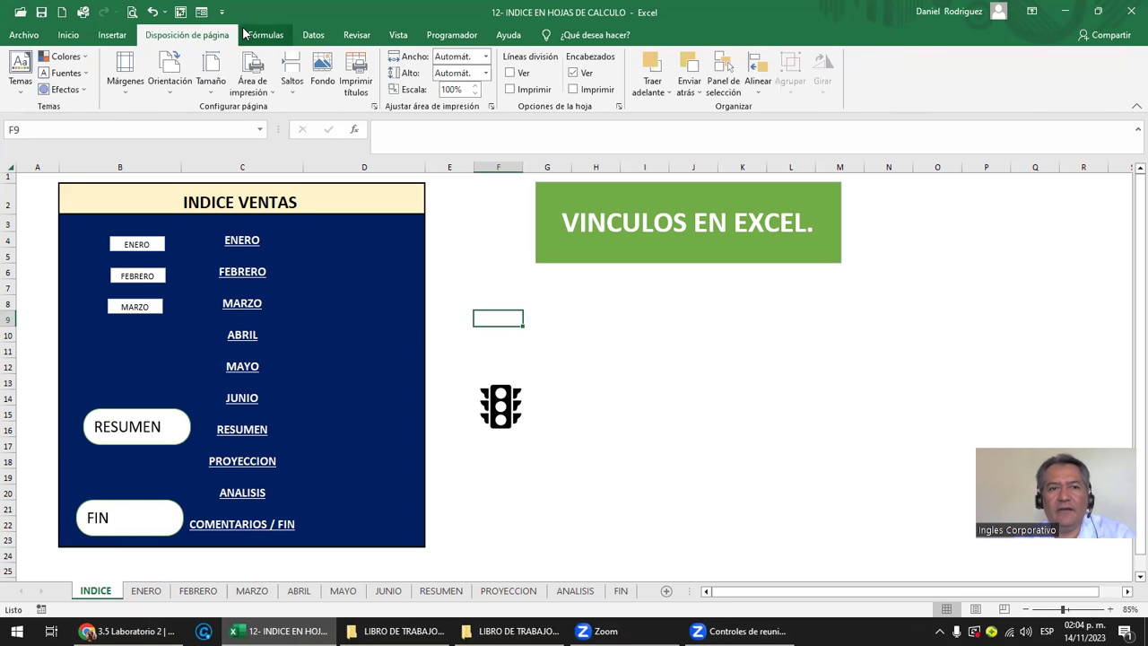
left_click(254, 36)
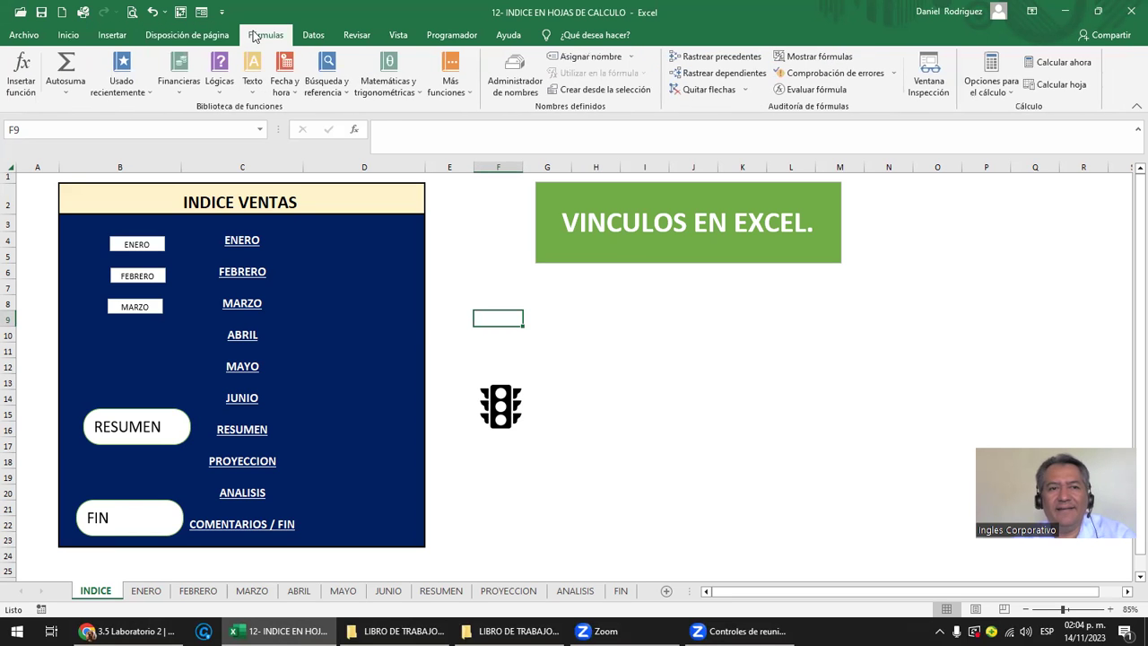
left_click(112, 36)
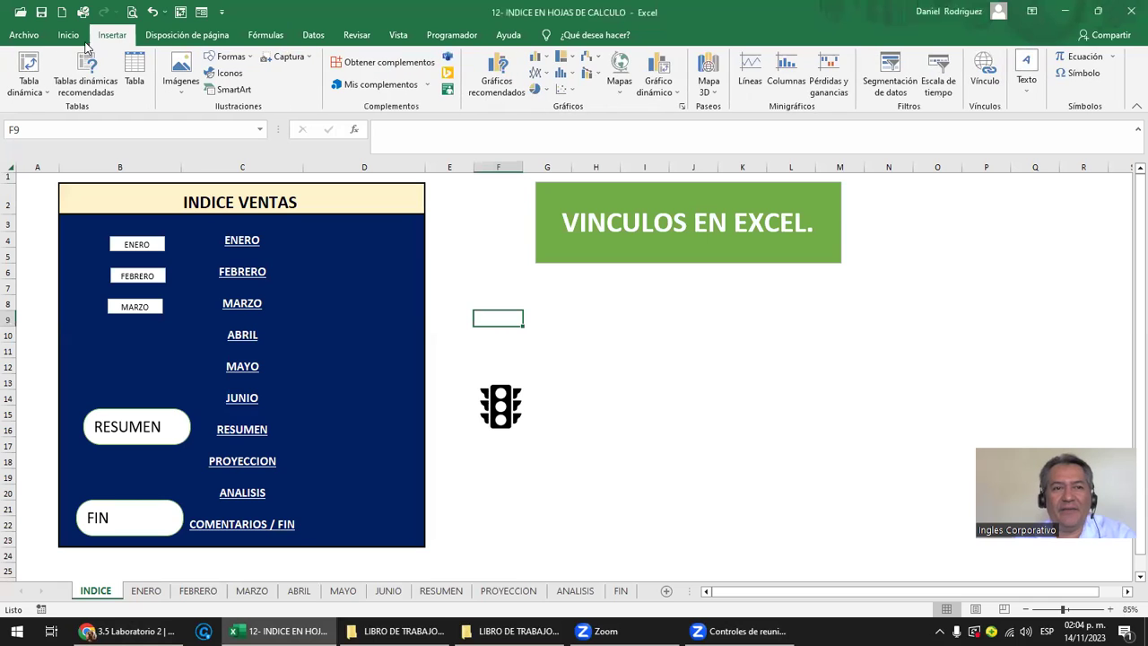
scroll(115, 38, "up", 1)
scroll(117, 39, "down", 1)
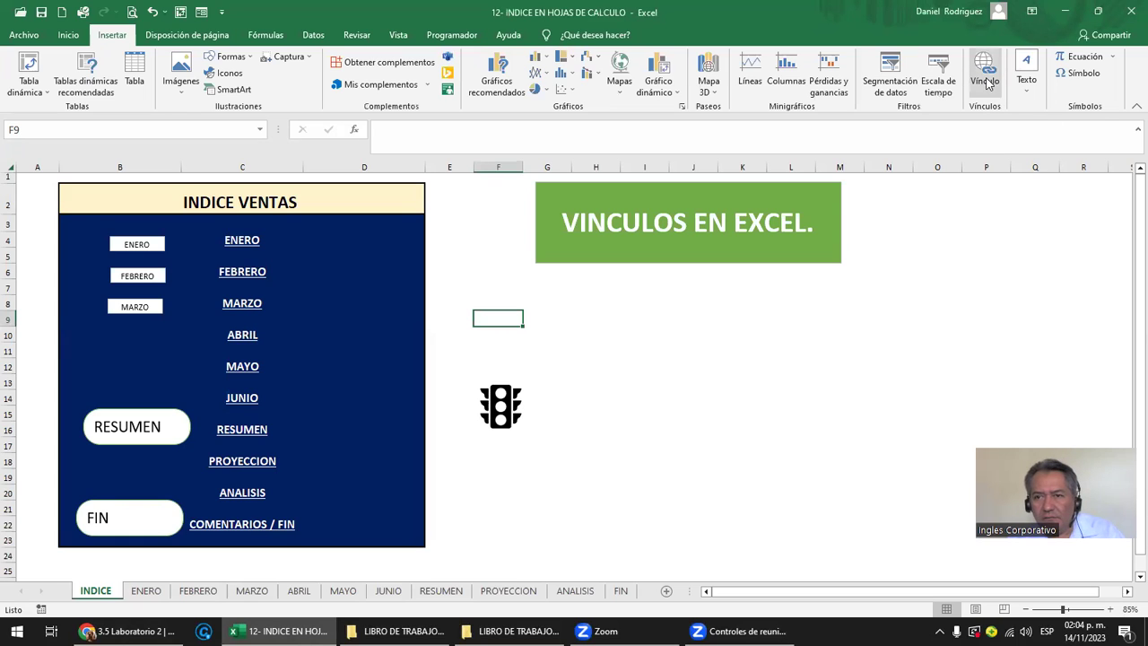
left_click(981, 302)
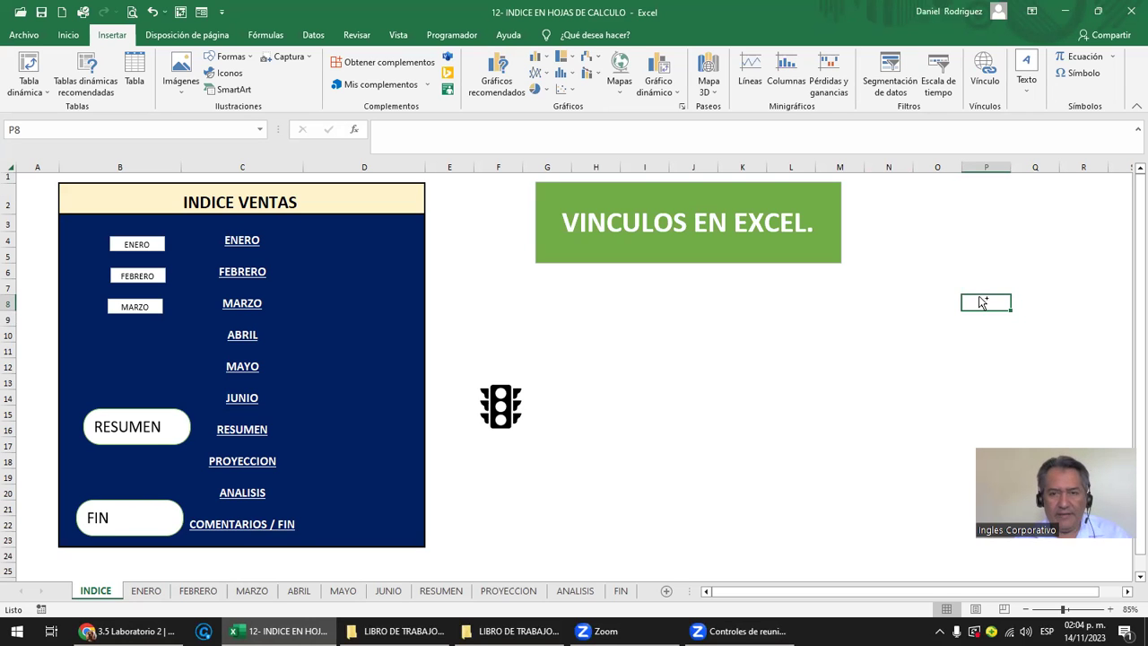
key("ctrl+alt+k")
key("Escape")
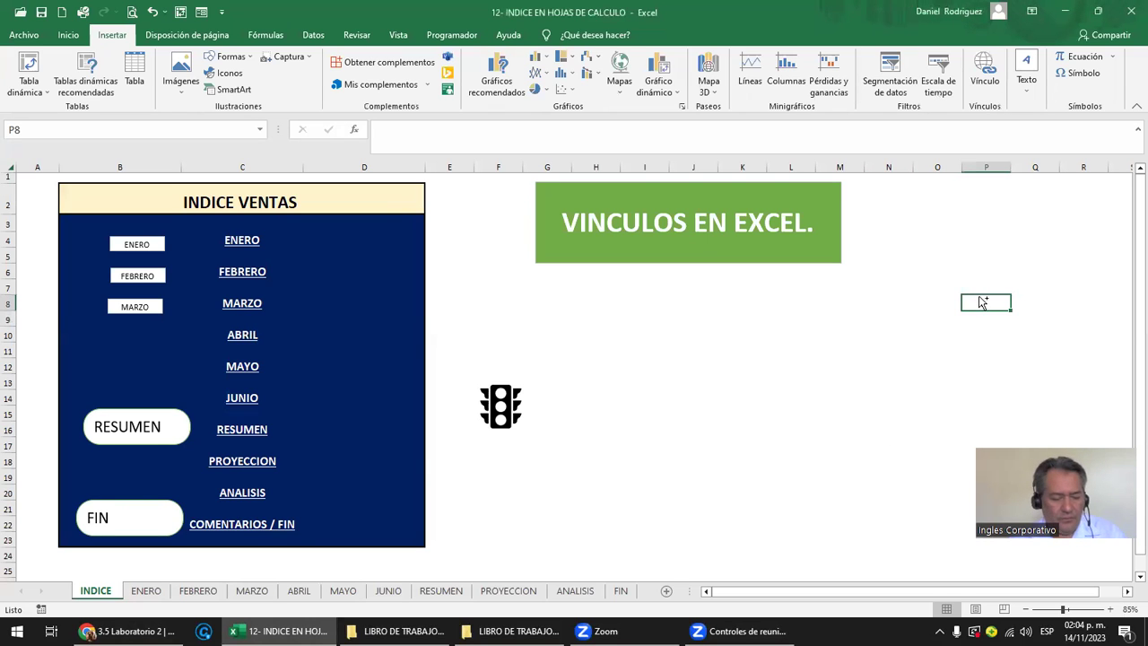
key("ctrl+alt+k")
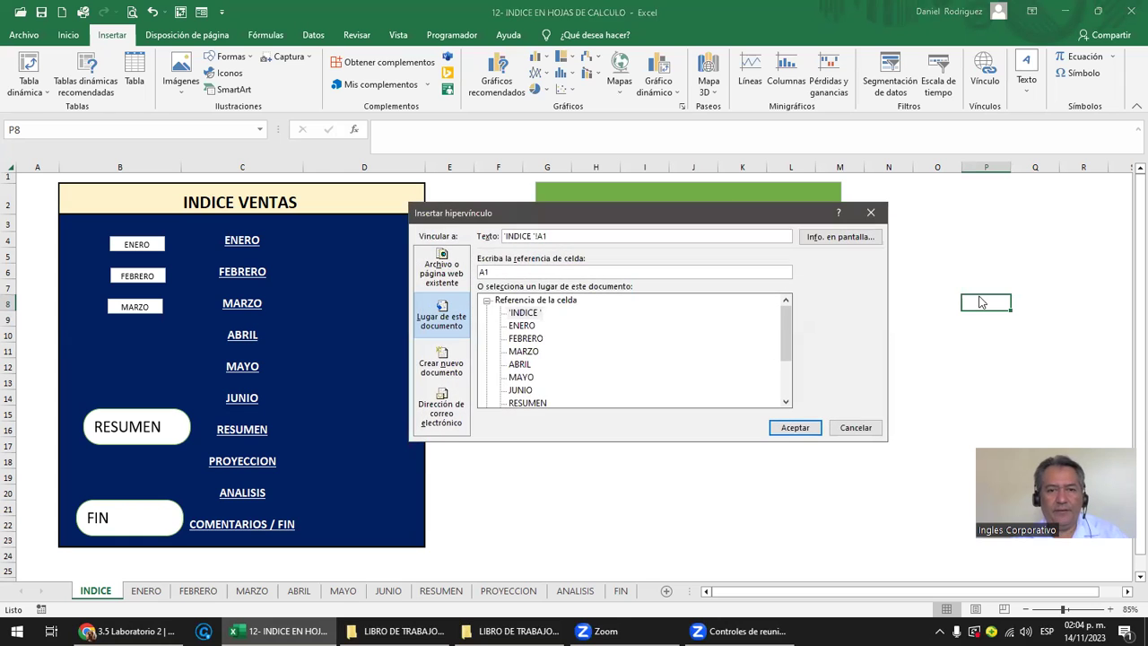
key("Escape")
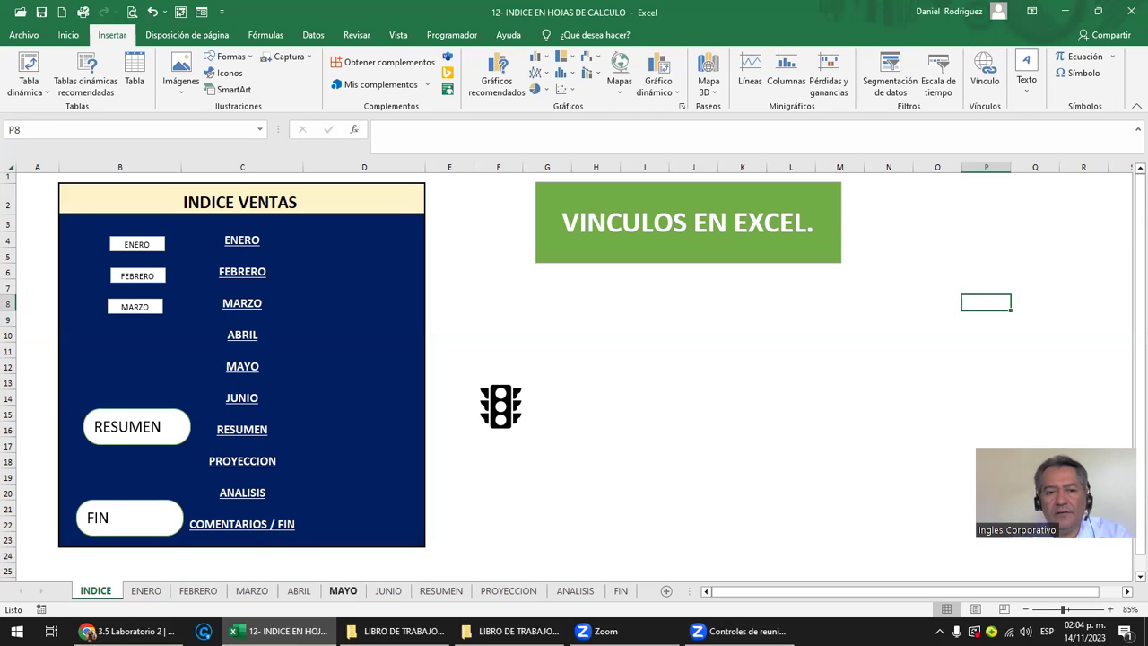
Step: Read Laboratorio 2 quiz questions 2–4 on hyperlinks and protection, then return to Excel
left_click(130, 631)
scroll(168, 460, "down", 2)
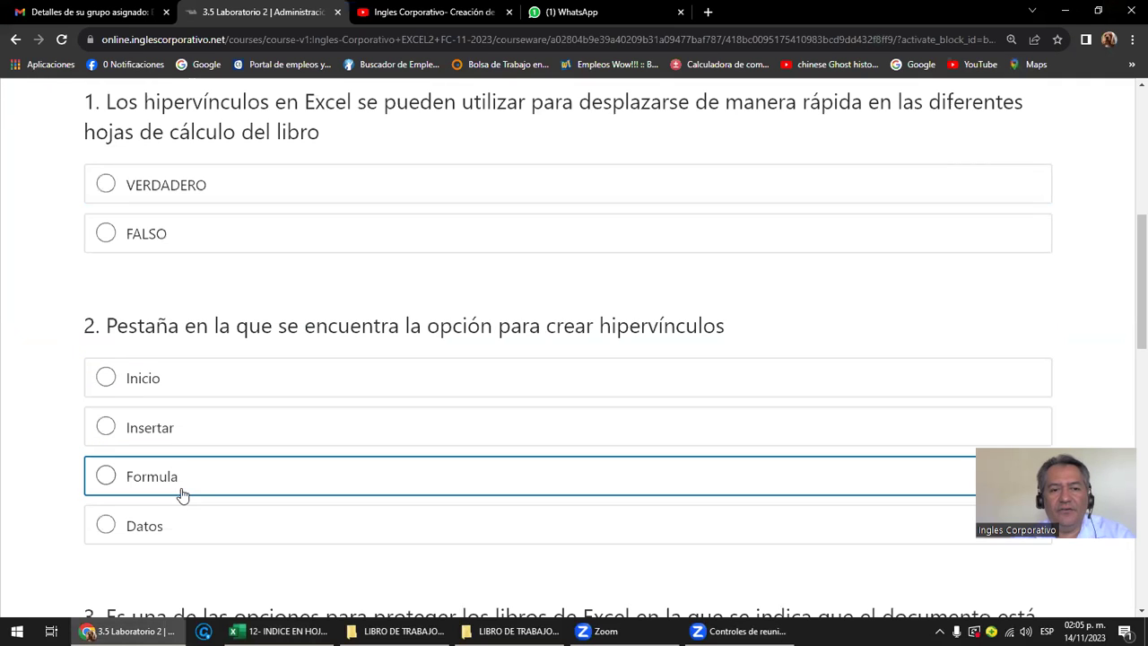
scroll(264, 454, "down", 1)
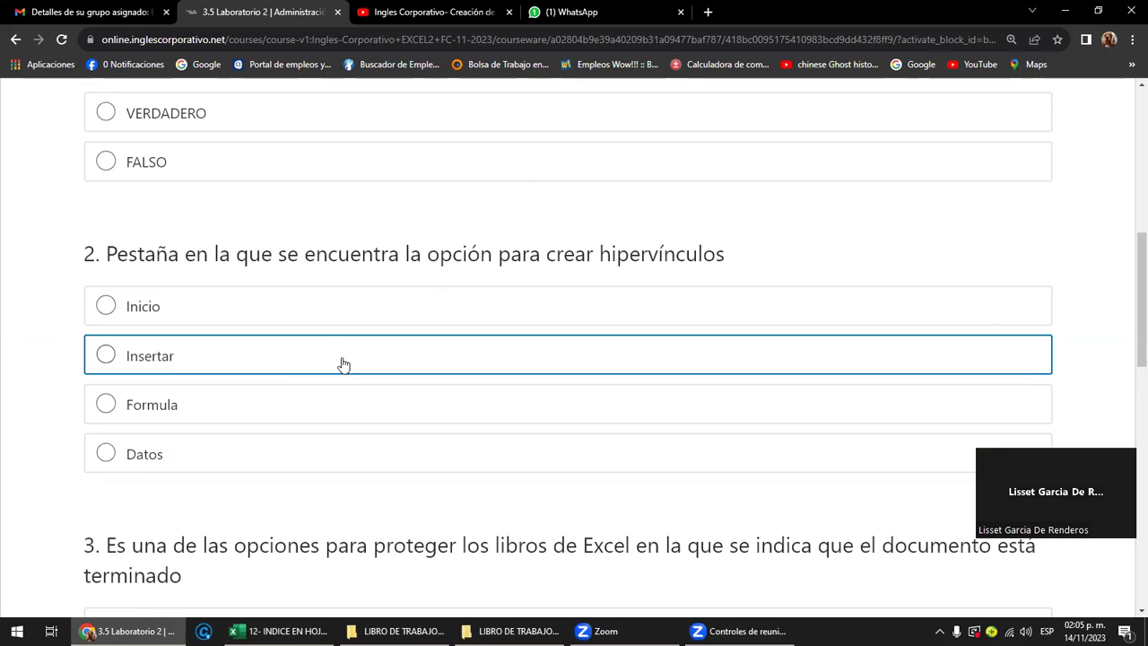
scroll(210, 369, "down", 2)
scroll(215, 369, "down", 1)
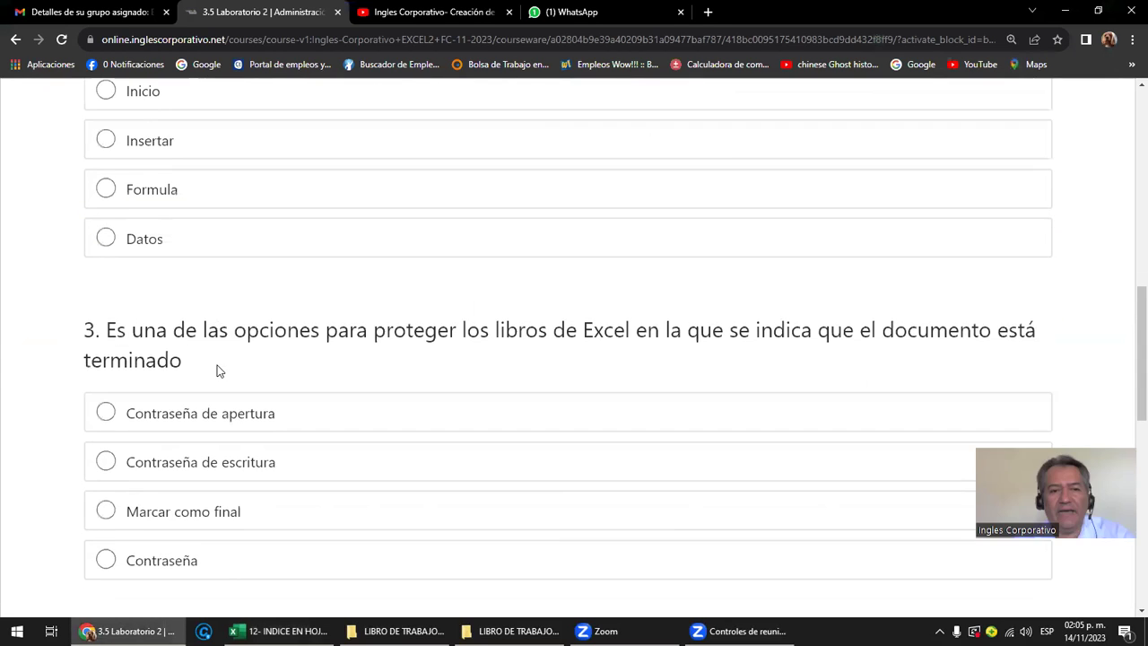
scroll(218, 370, "down", 1)
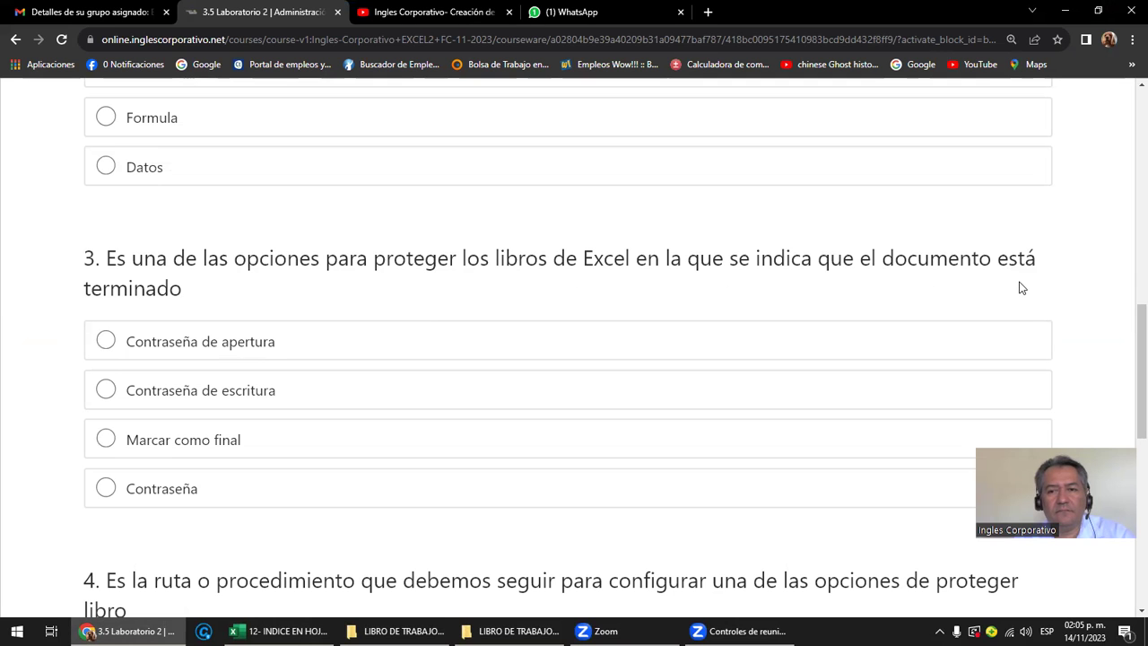
scroll(1017, 285, "down", 2)
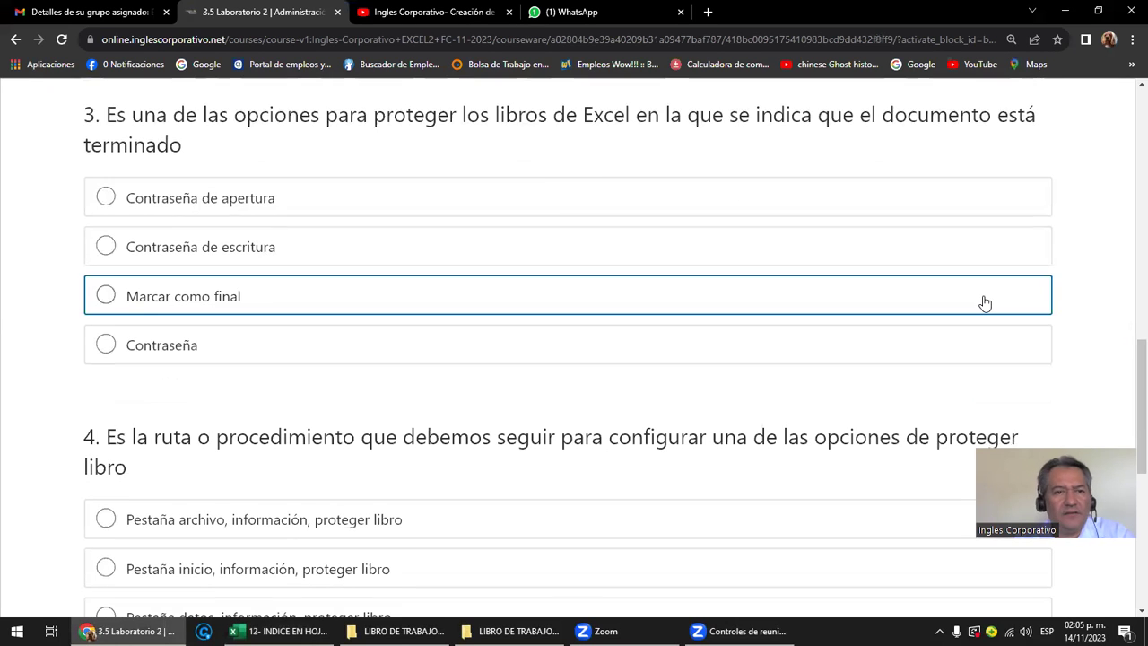
scroll(984, 303, "up", 2)
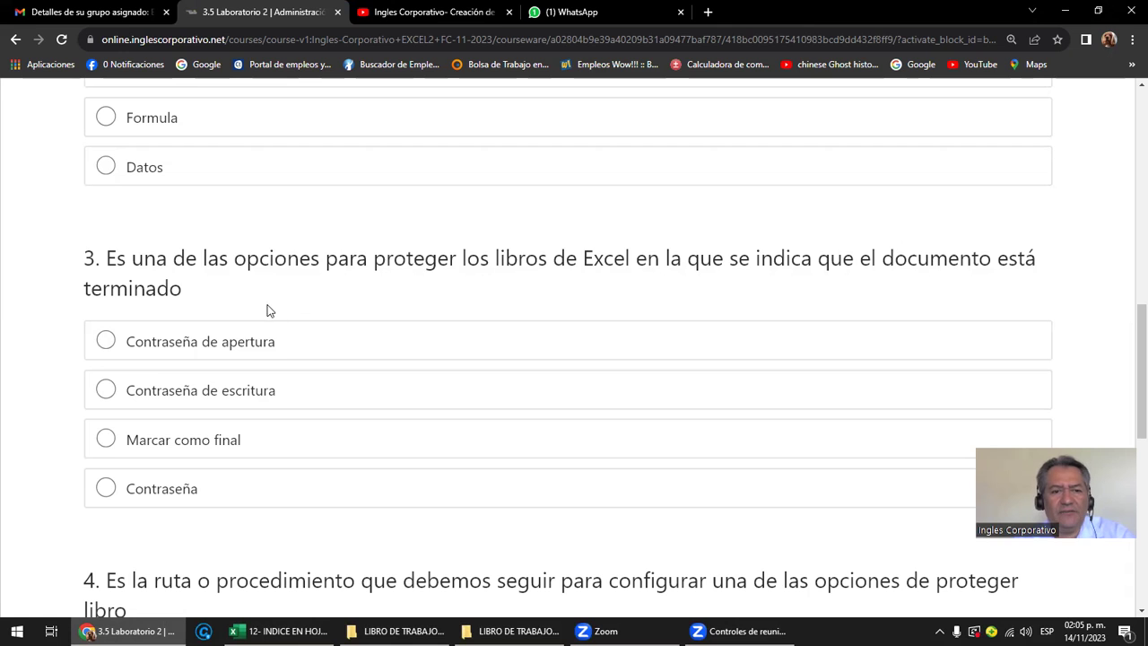
scroll(268, 309, "down", 2)
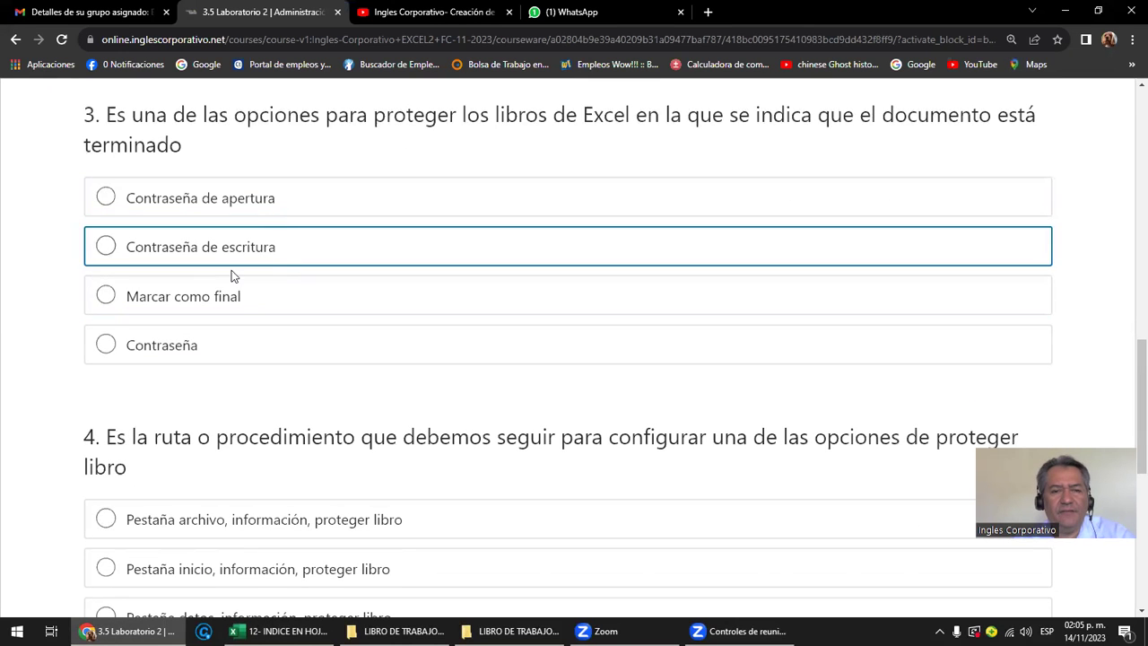
scroll(231, 272, "down", 4)
scroll(235, 274, "down", 2)
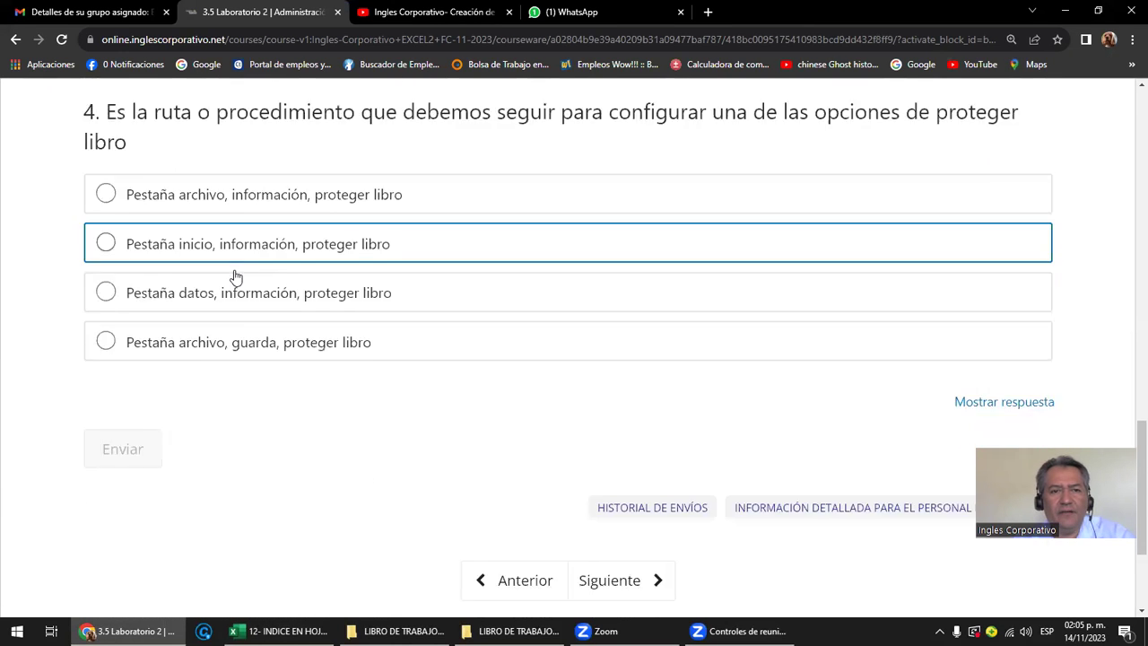
scroll(239, 273, "up", 5)
scroll(238, 271, "up", 2)
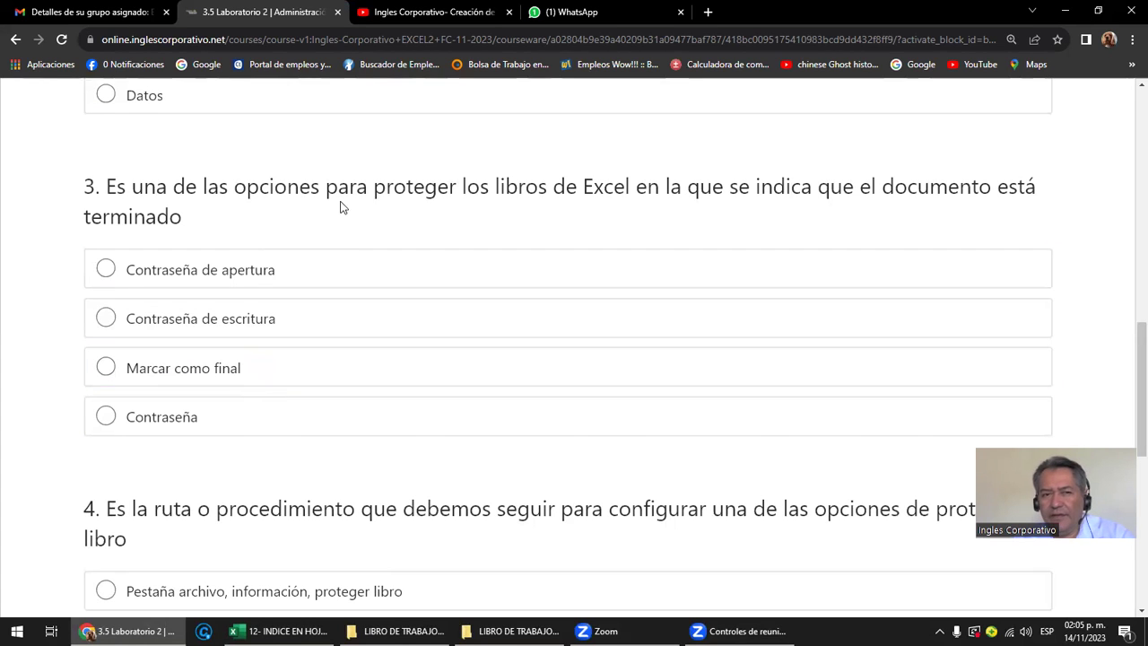
scroll(274, 374, "down", 2)
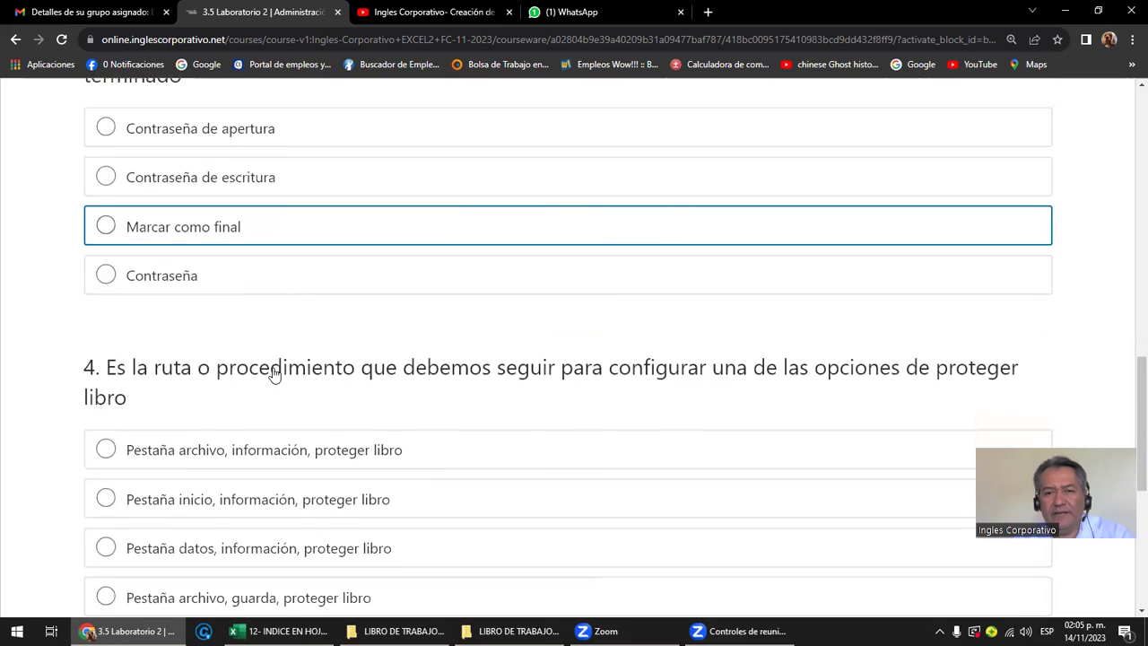
scroll(274, 375, "down", 1)
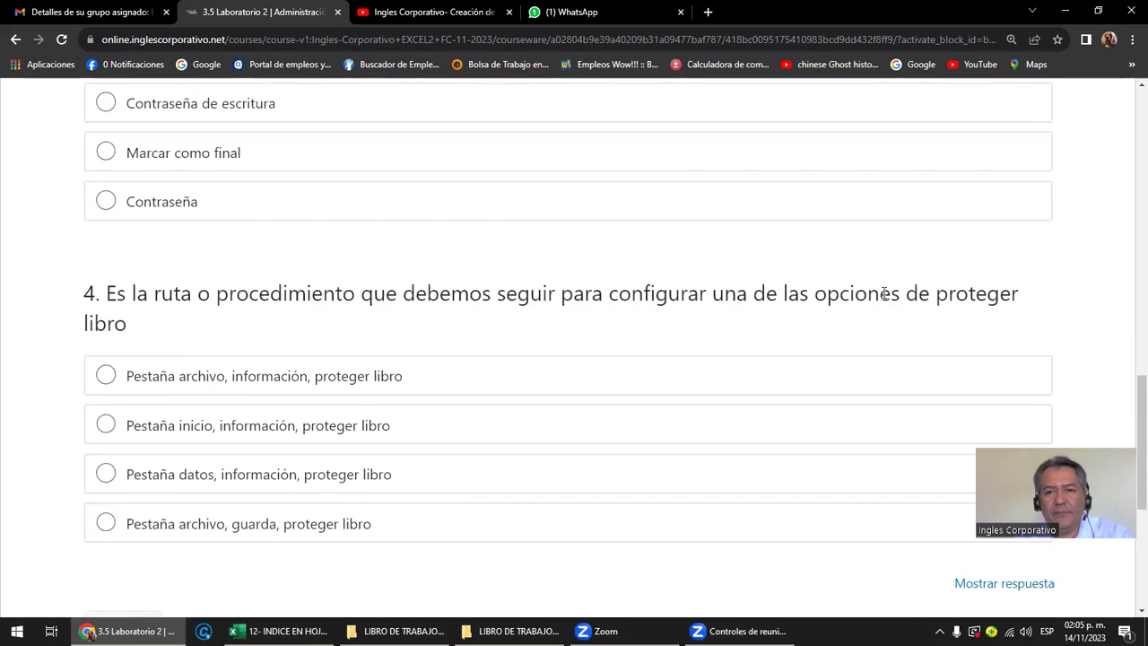
scroll(1045, 305, "down", 2)
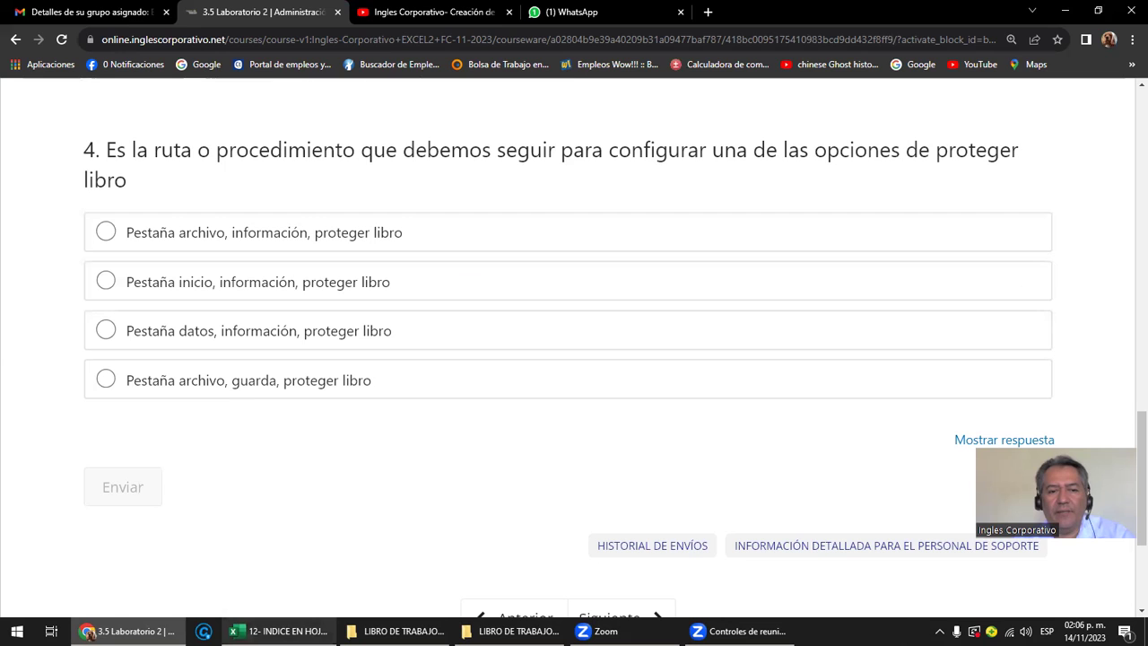
left_click(278, 631)
Step: Review the Proteger libro options in Archivo > Información without choosing any, then return to the quiz
left_click(27, 41)
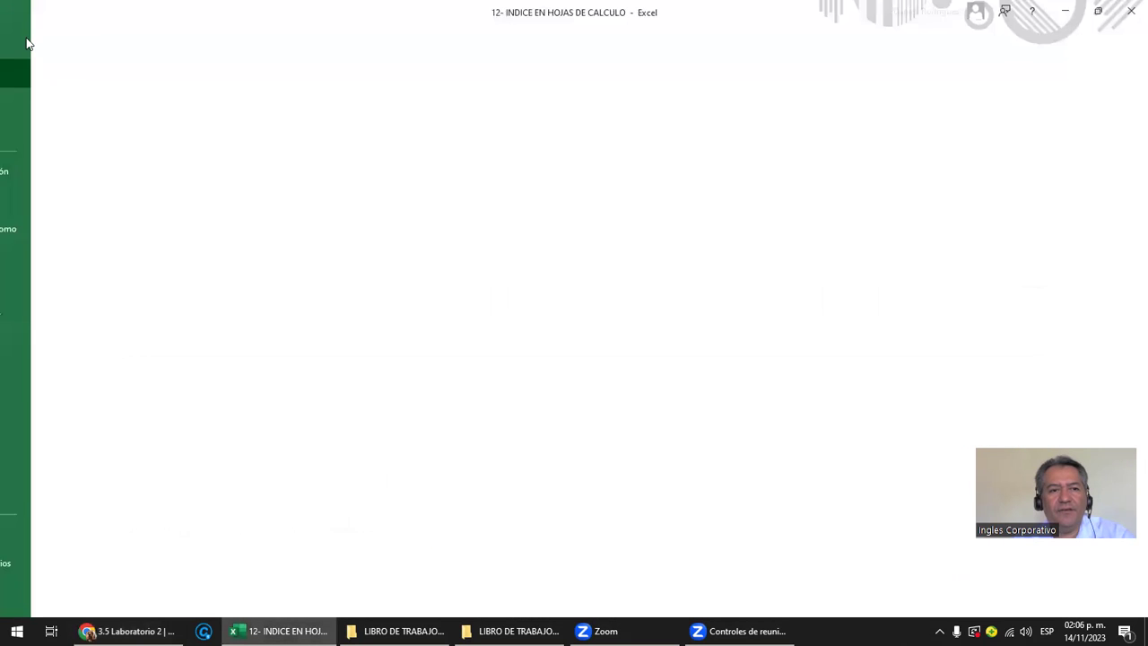
left_click(56, 169)
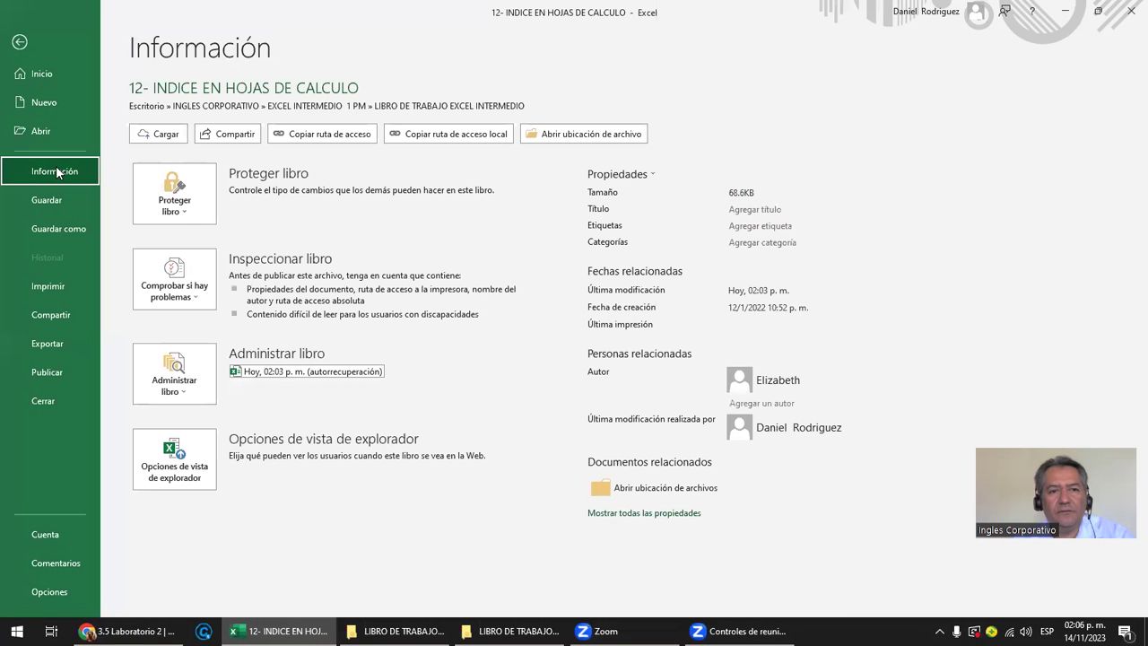
left_click(19, 42)
left_click(24, 34)
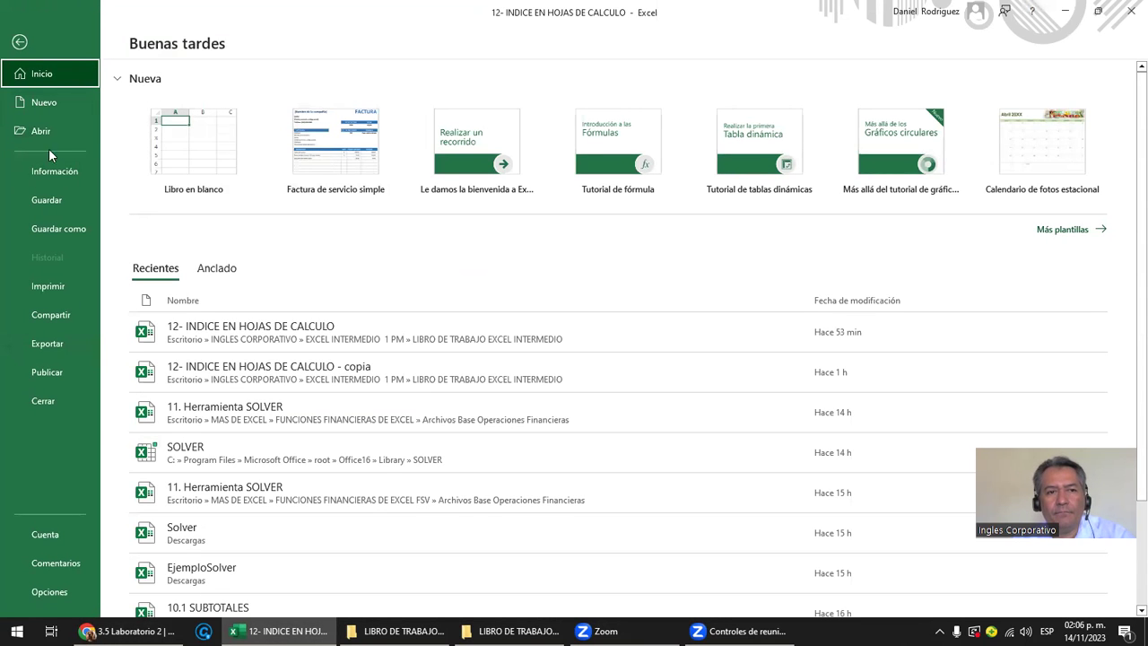
left_click(44, 170)
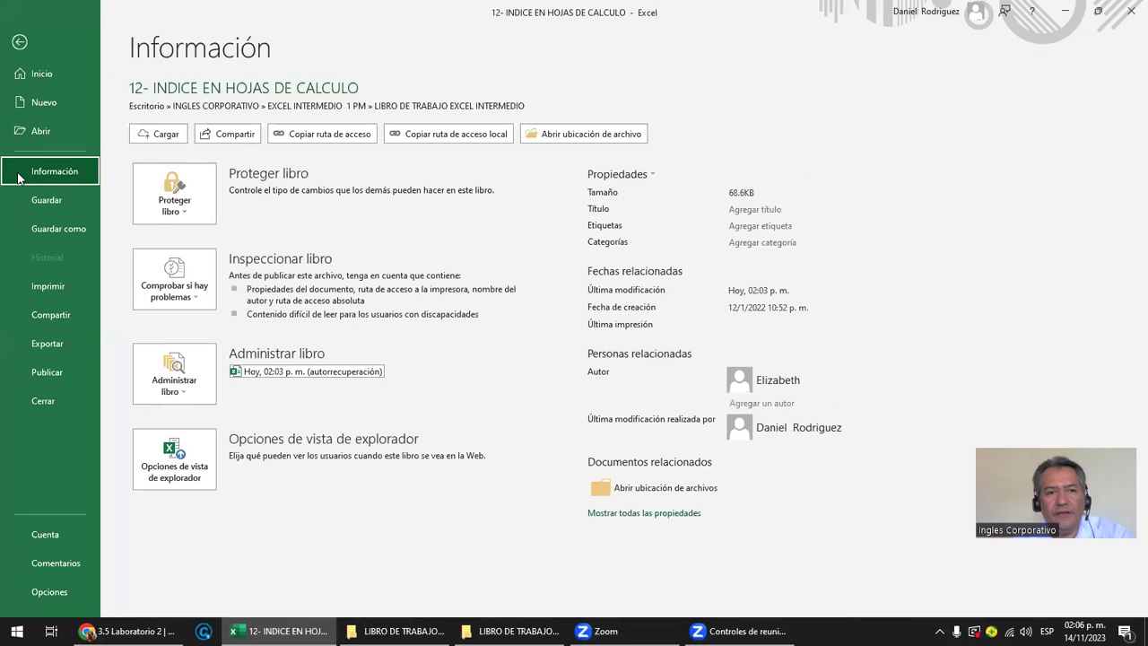
left_click(194, 219)
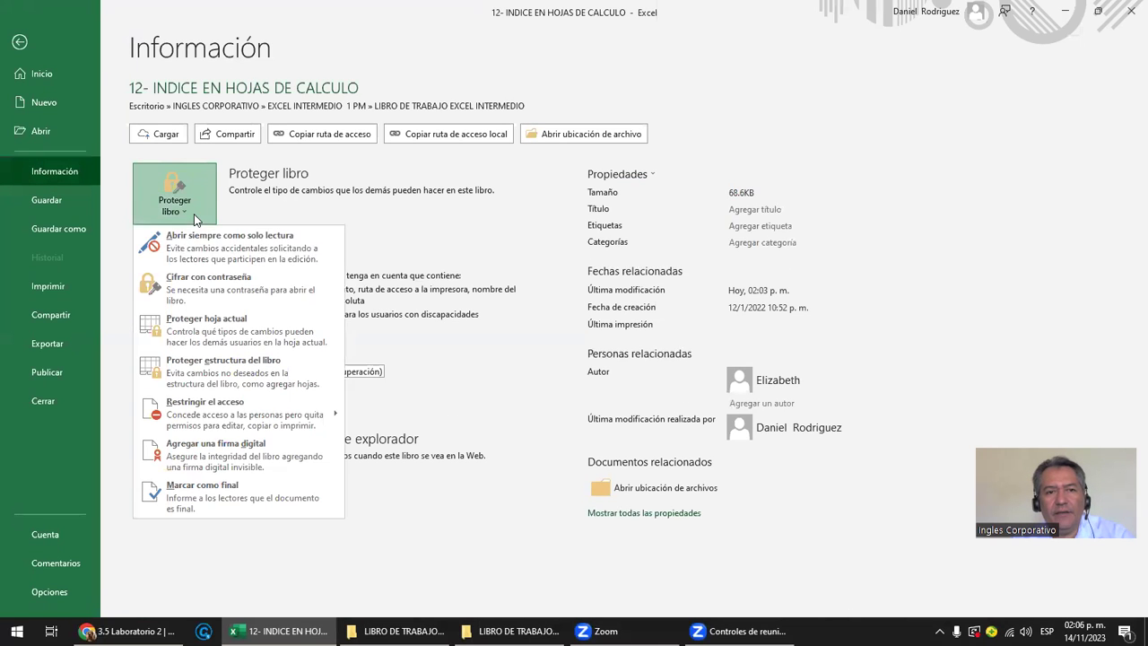
left_click(511, 192)
left_click(23, 43)
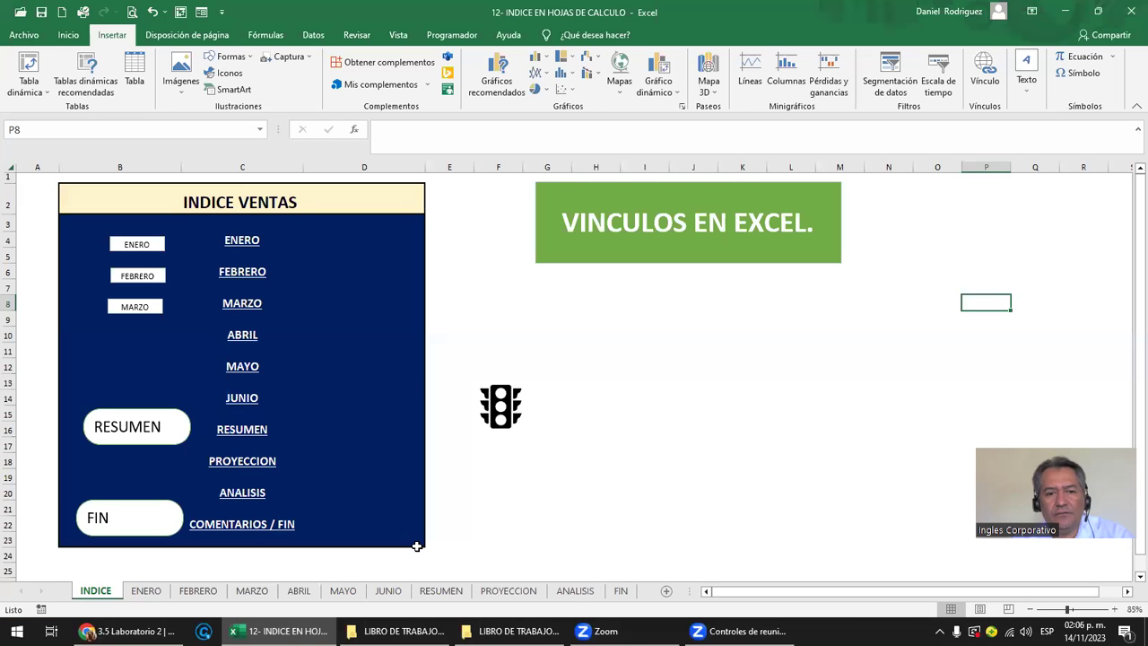
left_click(203, 630)
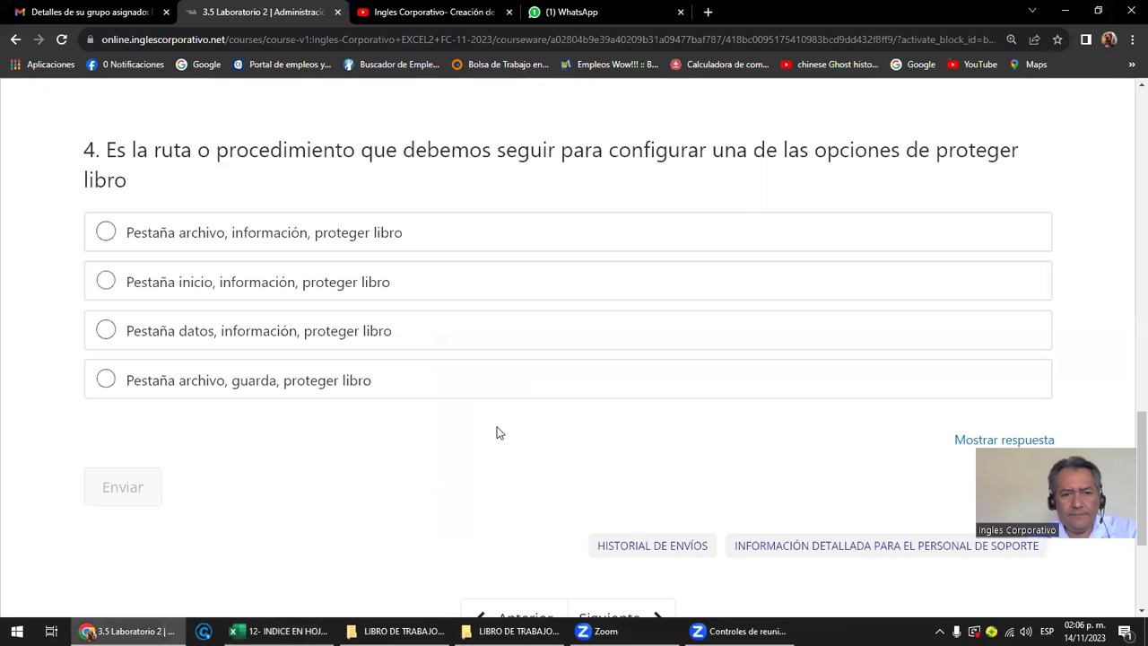
scroll(499, 429, "up", 3)
scroll(500, 429, "up", 10)
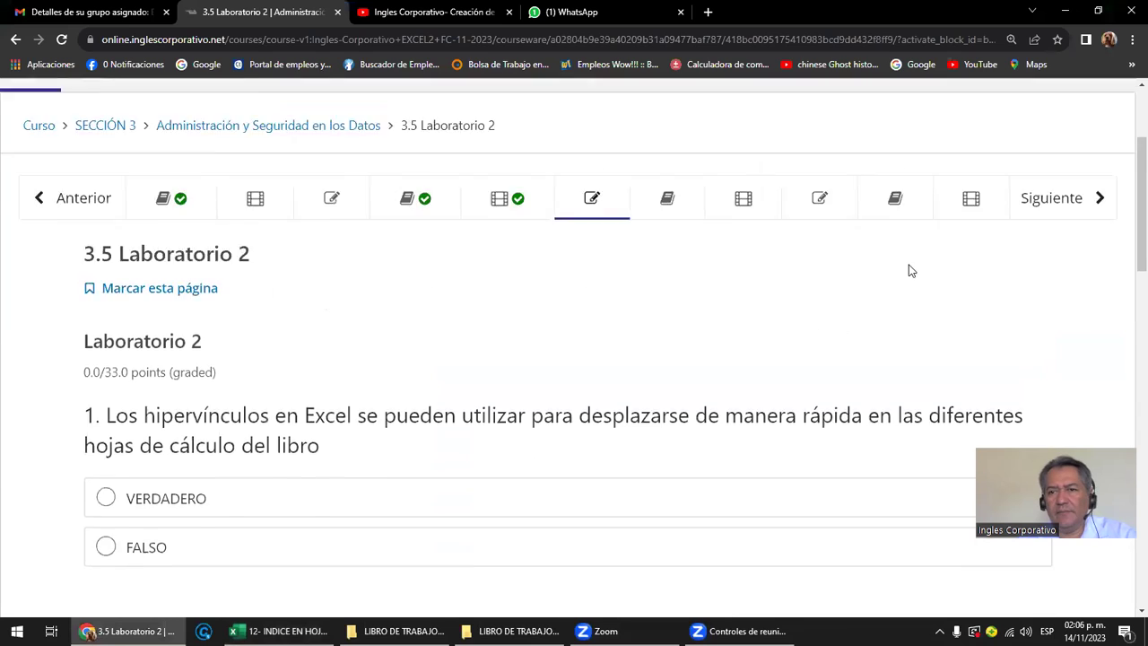
left_click(1085, 244)
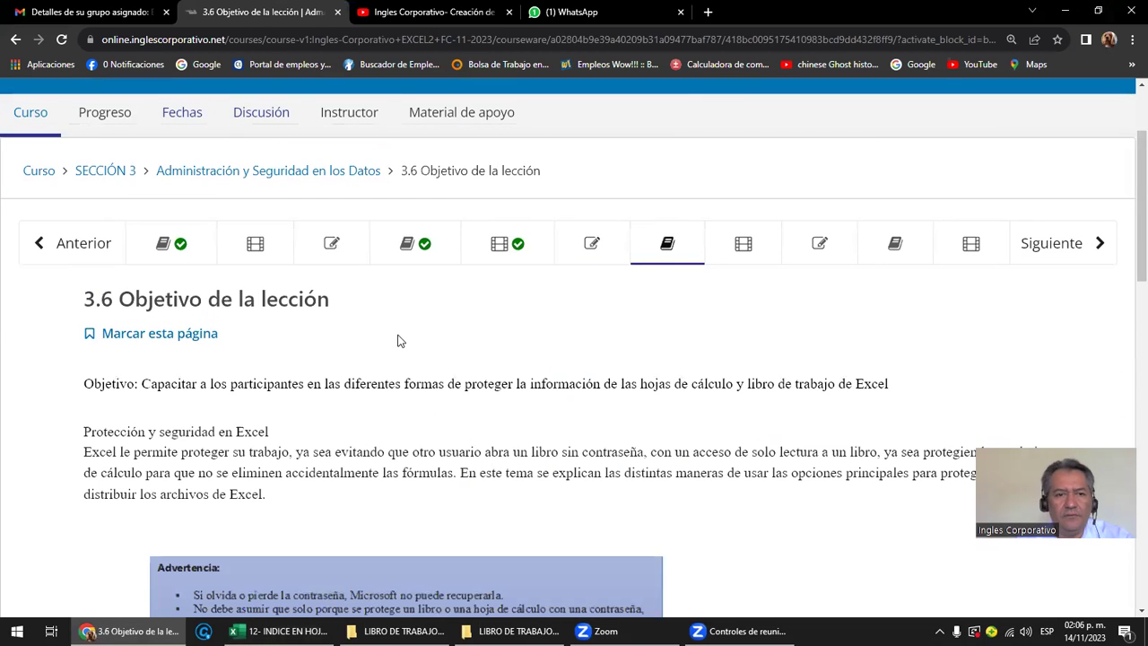
scroll(412, 352, "down", 3)
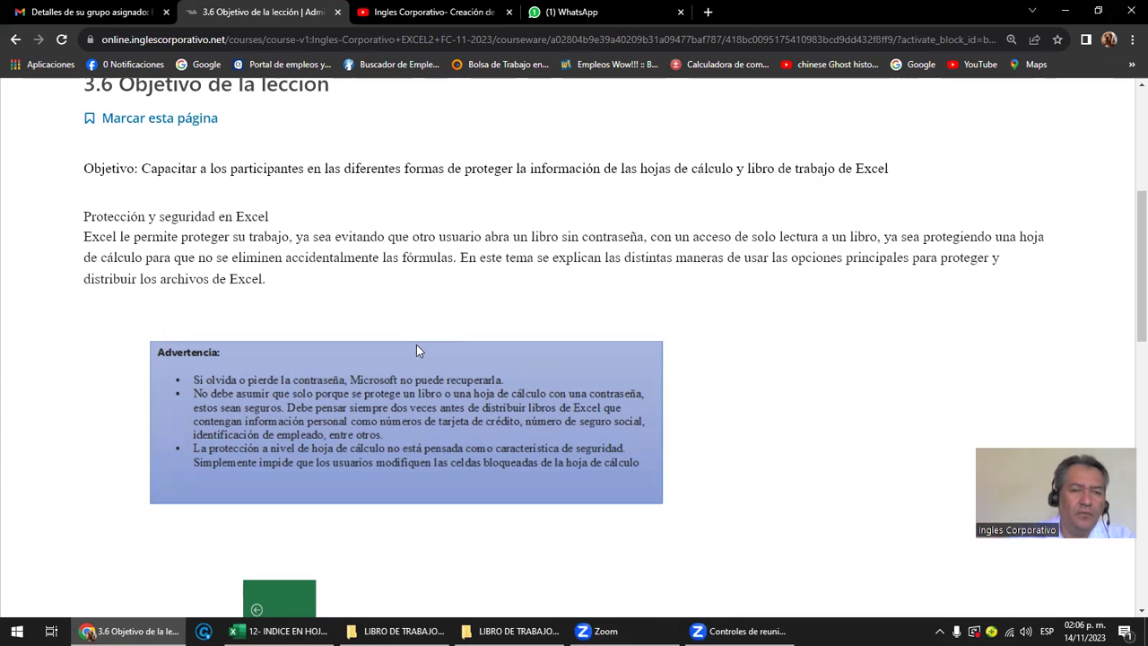
scroll(417, 344, "up", 3)
left_click(77, 245)
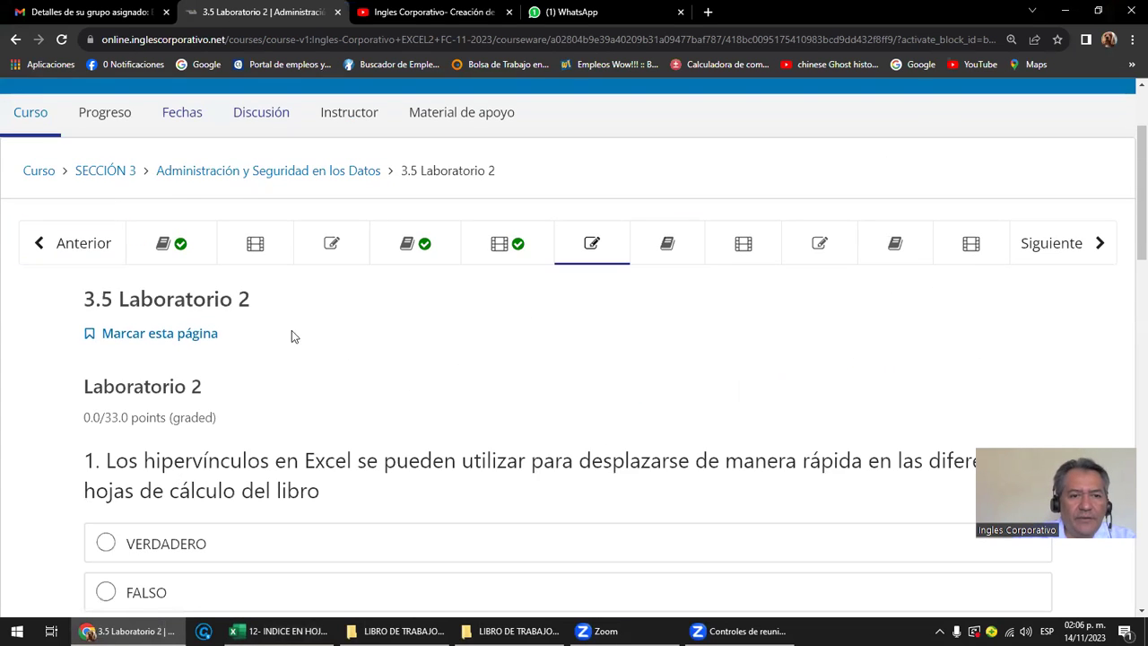
scroll(269, 332, "down", 4)
scroll(267, 332, "down", 3)
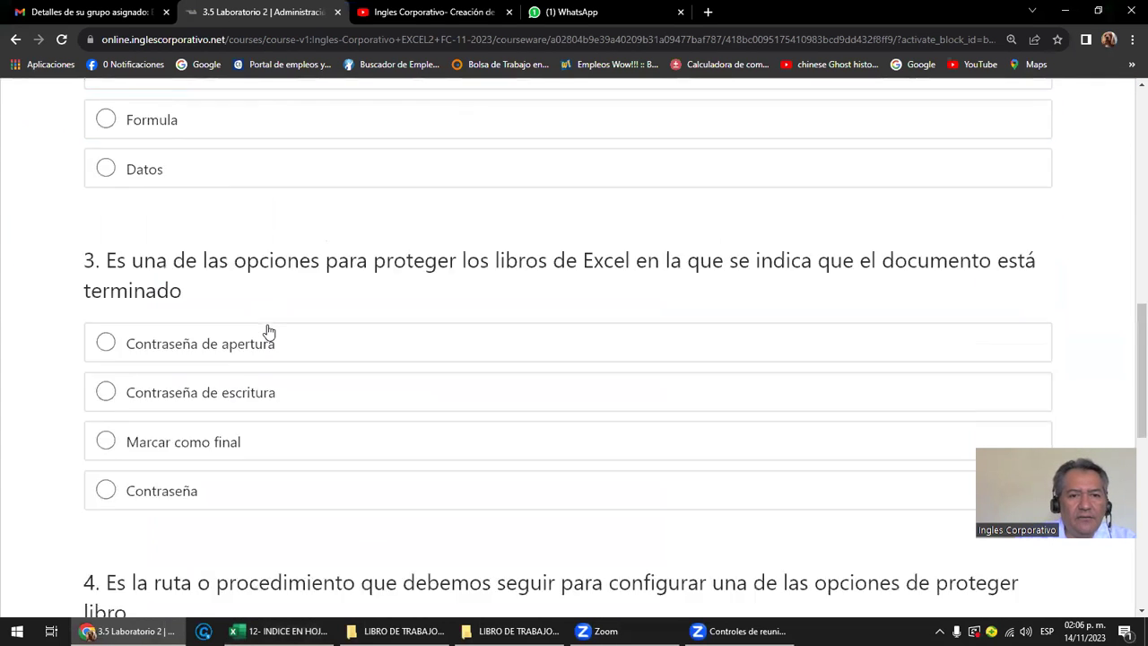
scroll(268, 332, "down", 3)
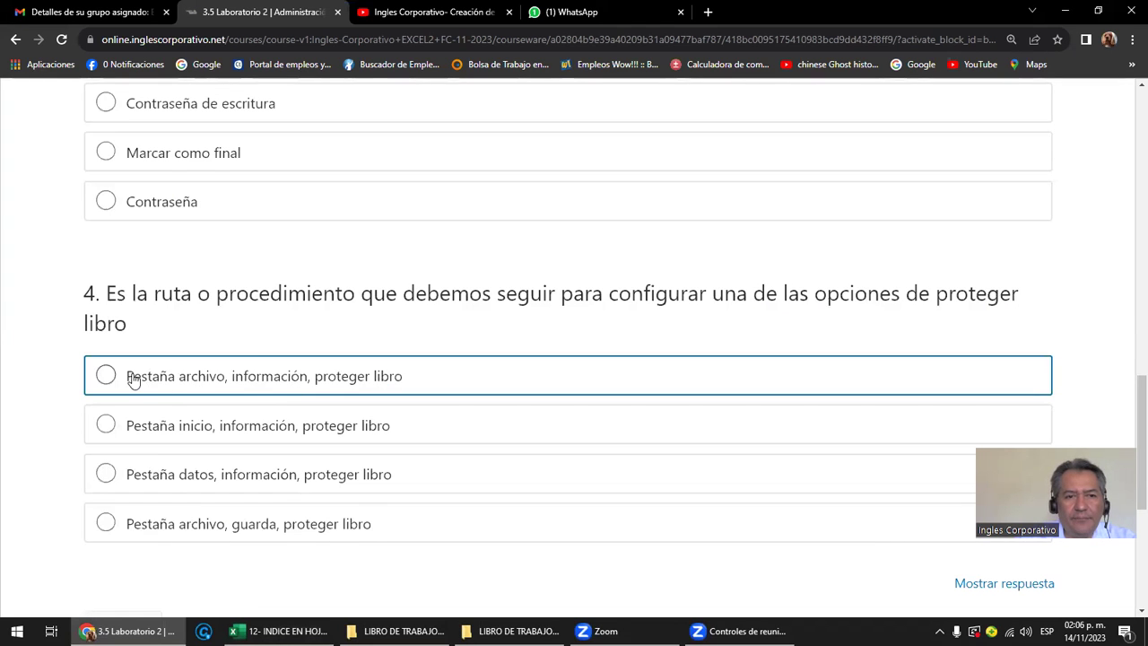
scroll(177, 392, "up", 2)
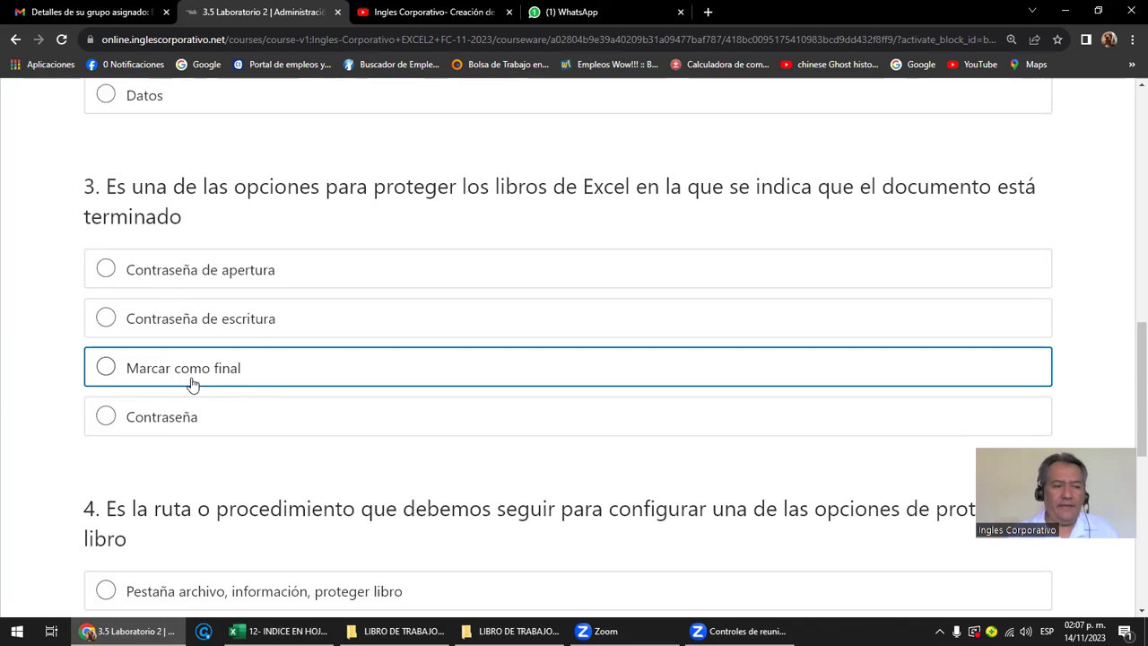
left_click(573, 13)
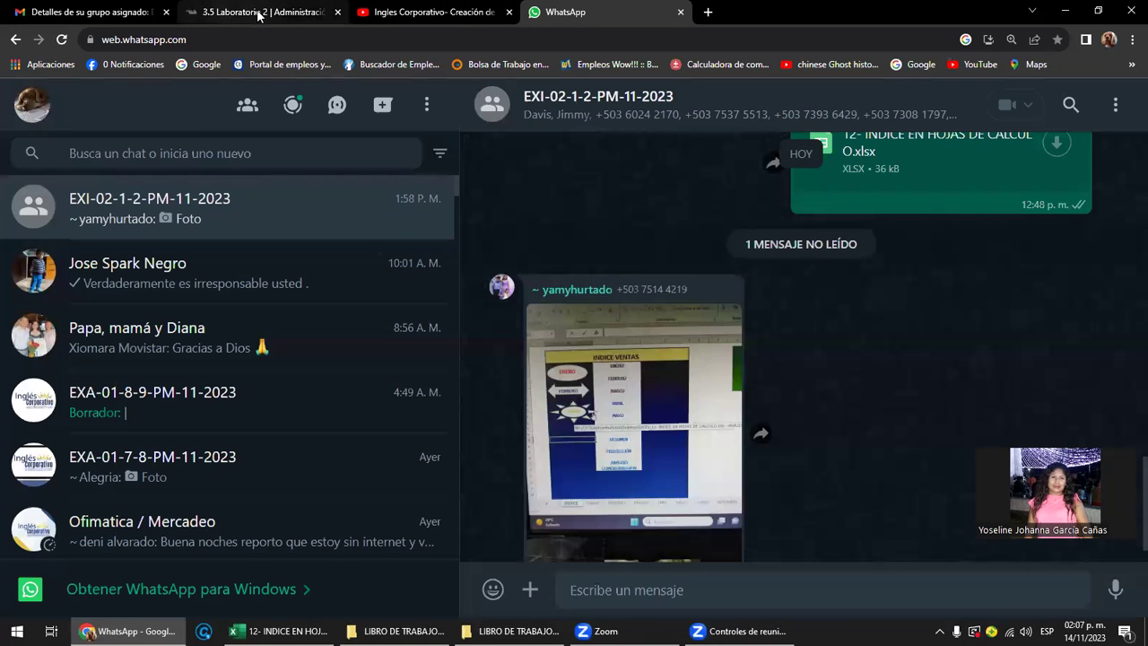
left_click(273, 17)
scroll(292, 302, "up", 3)
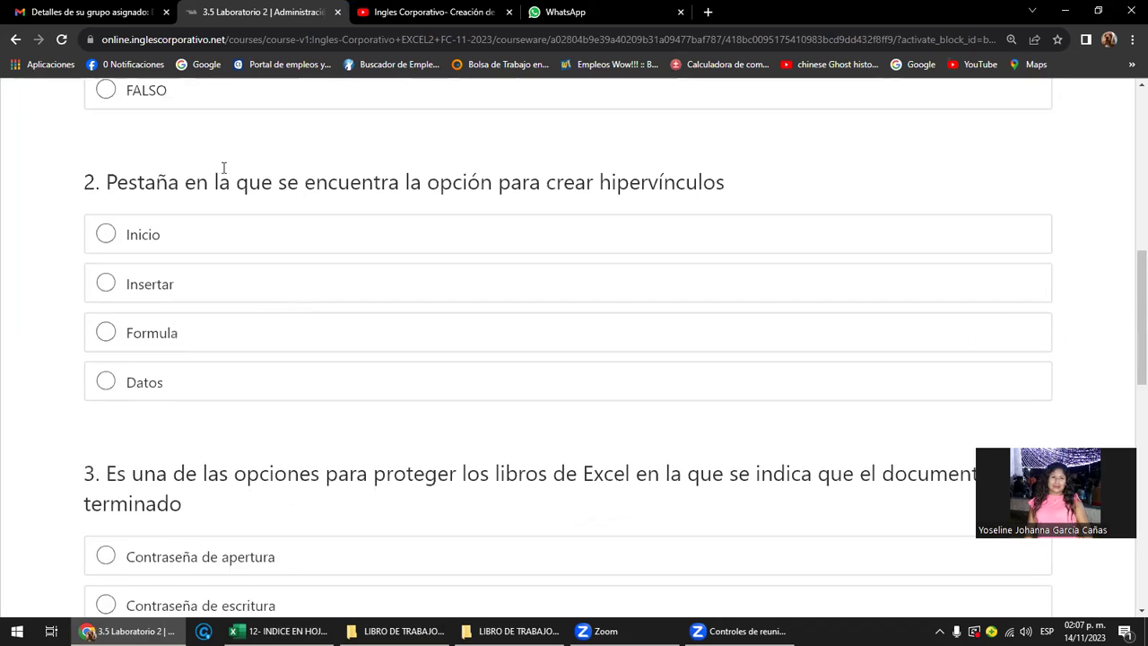
Step: Apply Proteger libro > Marcar como final to the workbook and accept both confirmation dialogs
key("alt+Tab")
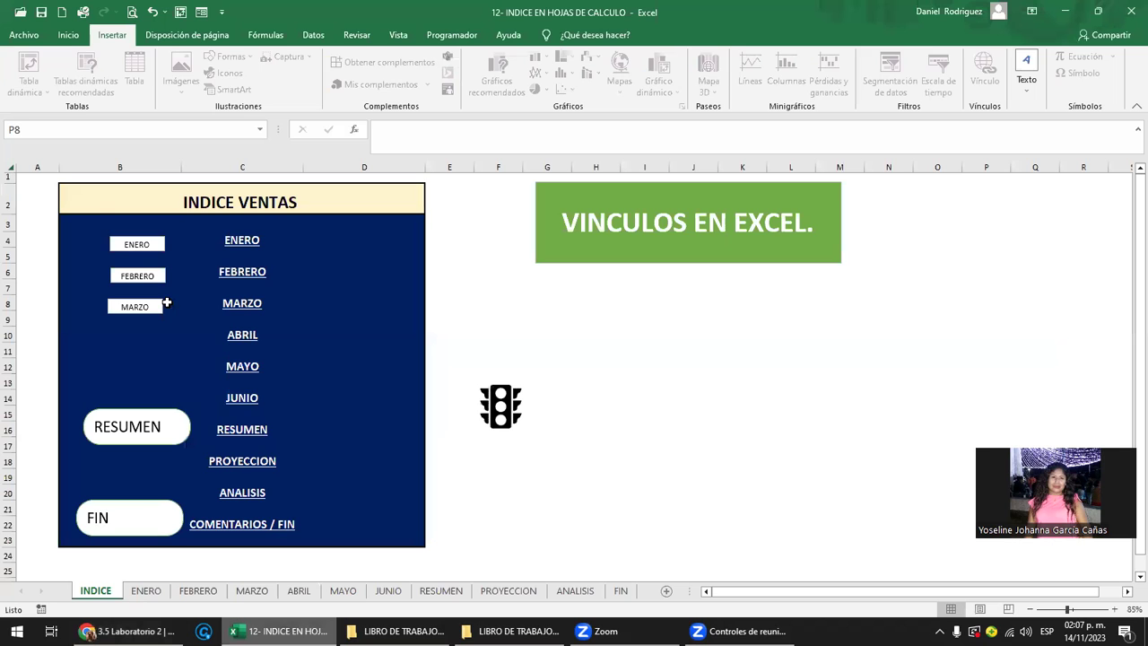
left_click(26, 41)
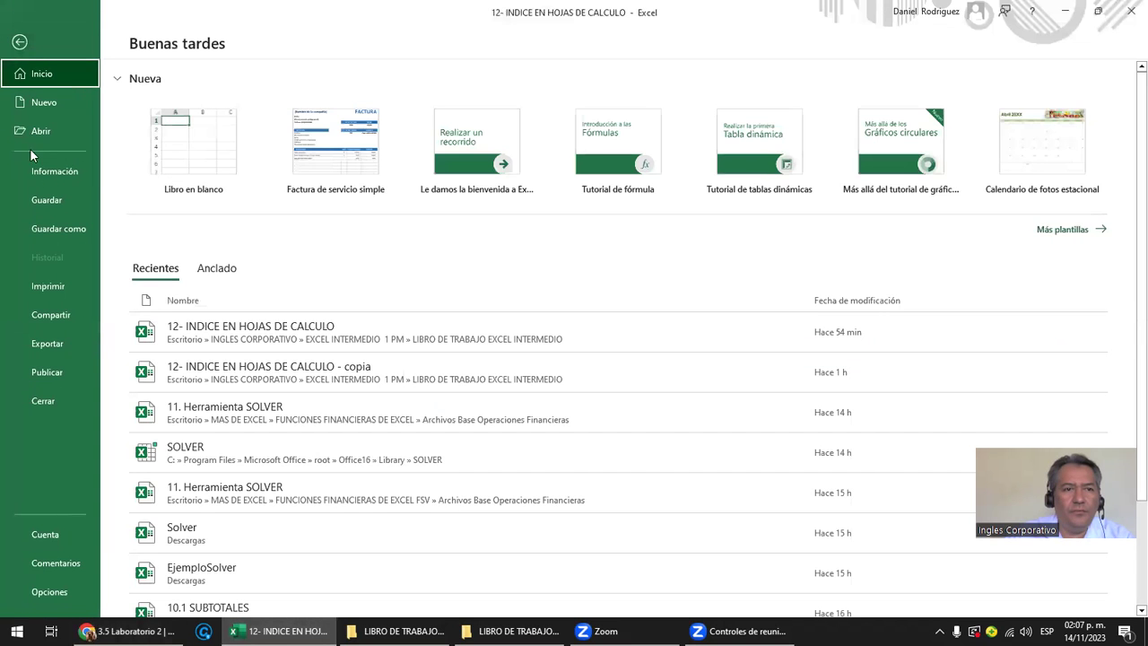
left_click(61, 170)
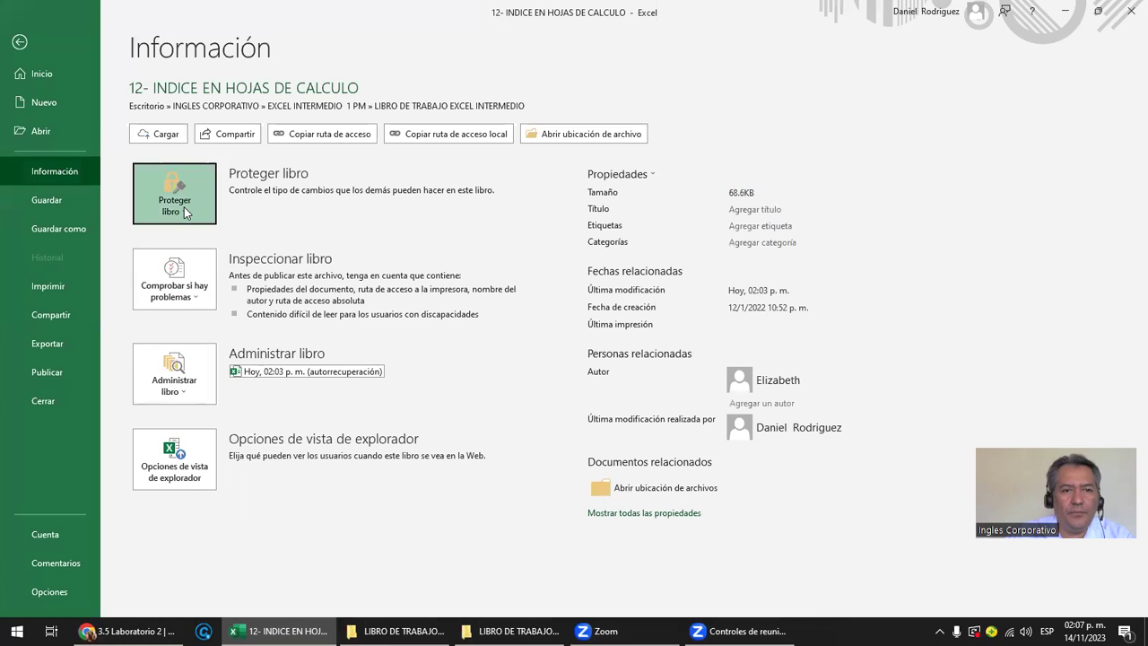
left_click(180, 220)
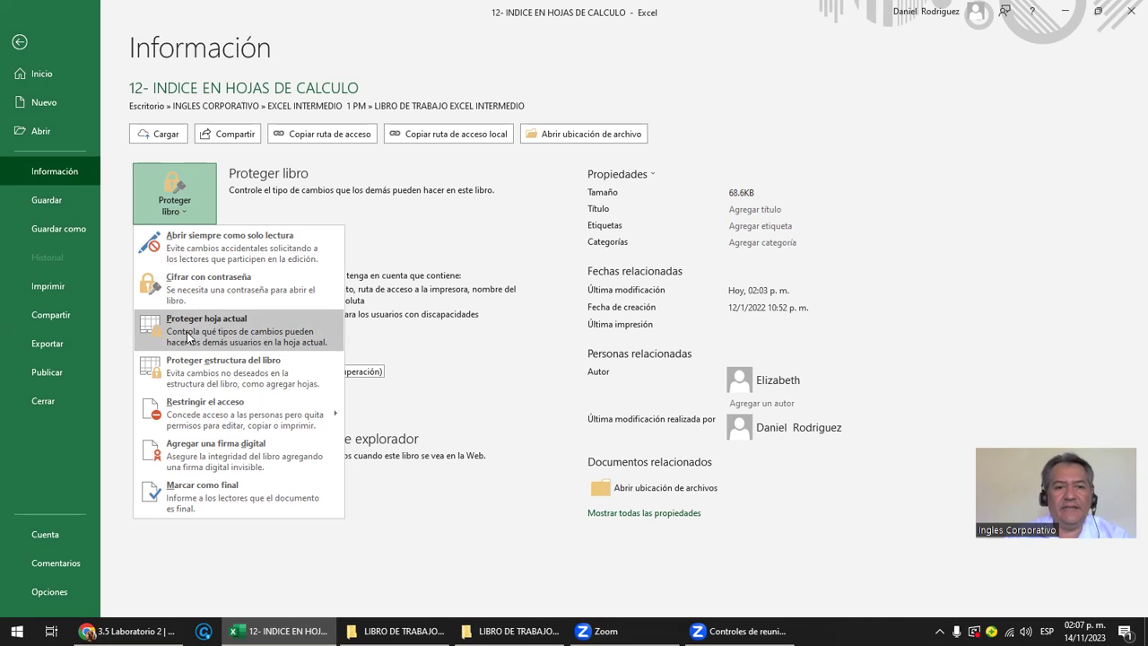
mouse_move(250, 413)
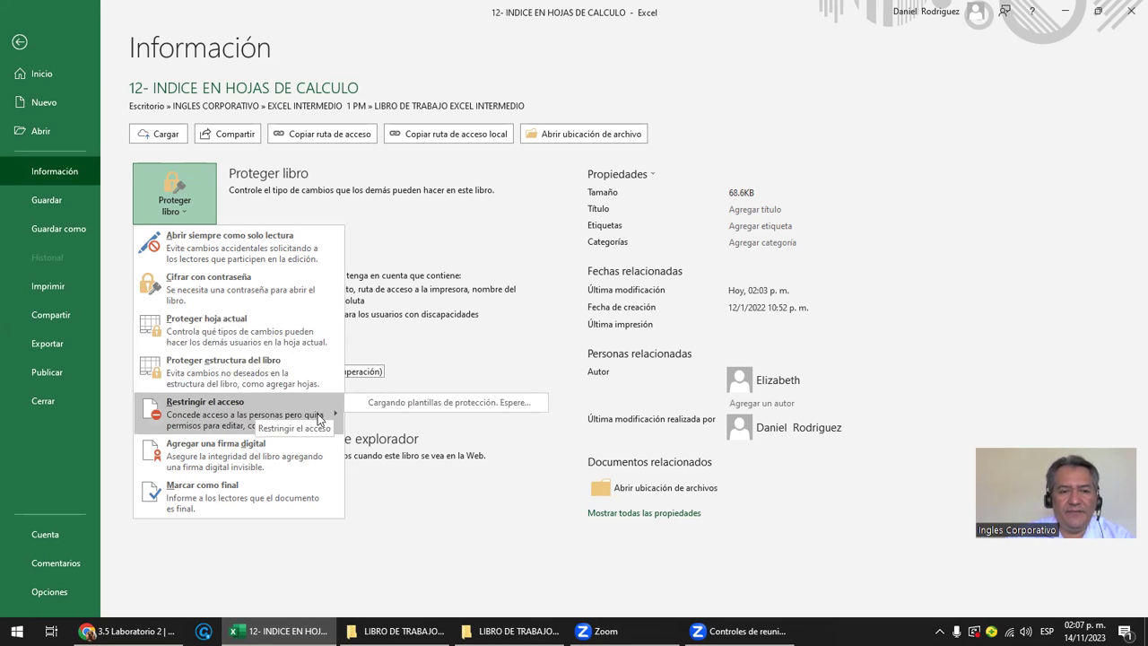
left_click(199, 503)
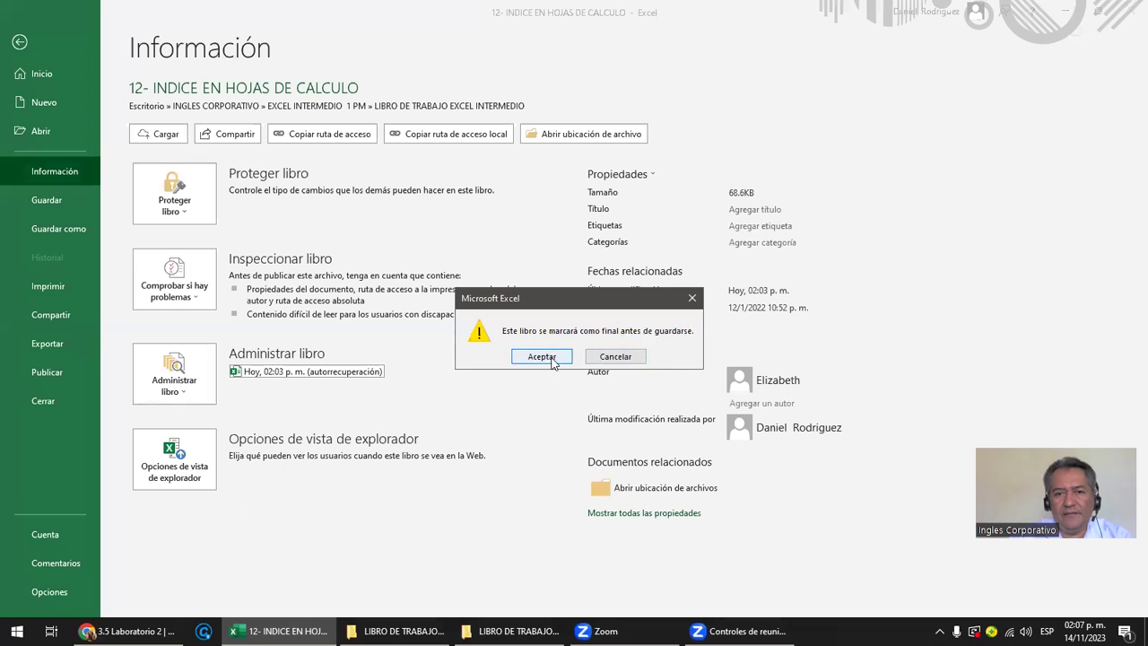
left_click(549, 359)
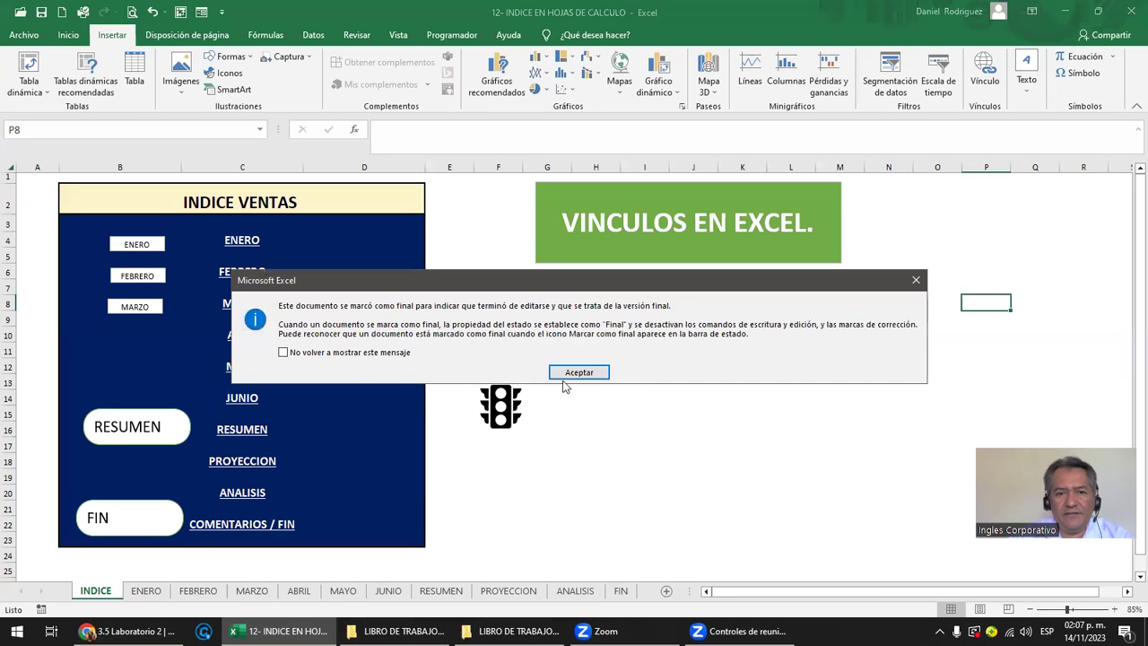
left_click(583, 373)
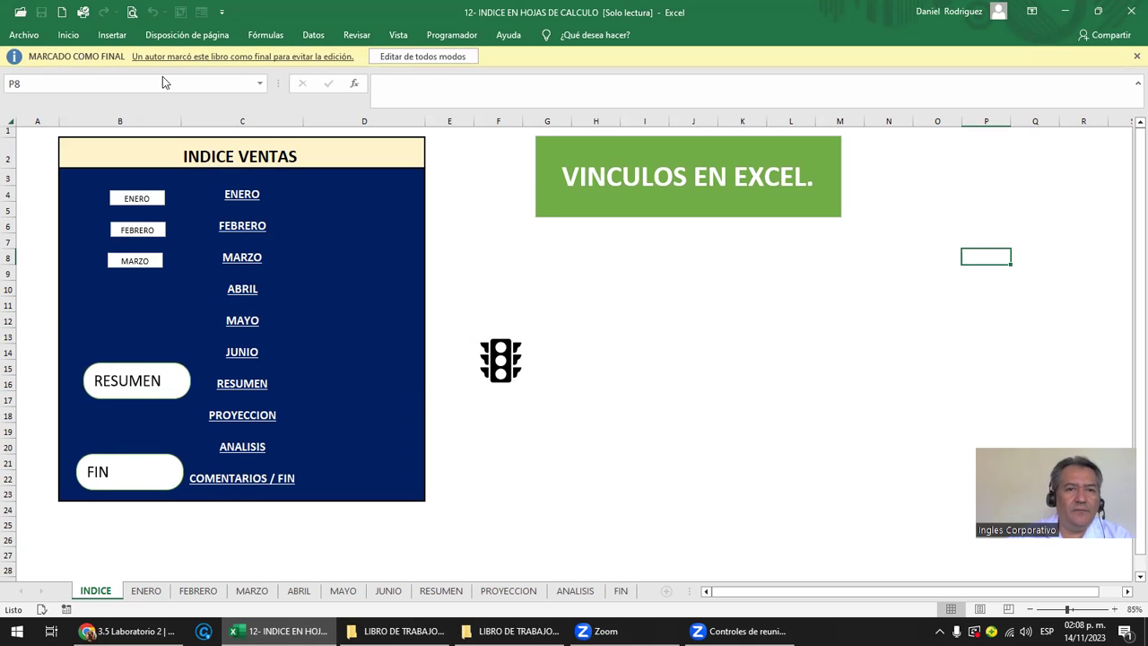
Step: Choose Editar de todos modos, re-mark the workbook as final, then make it editable again
left_click(428, 57)
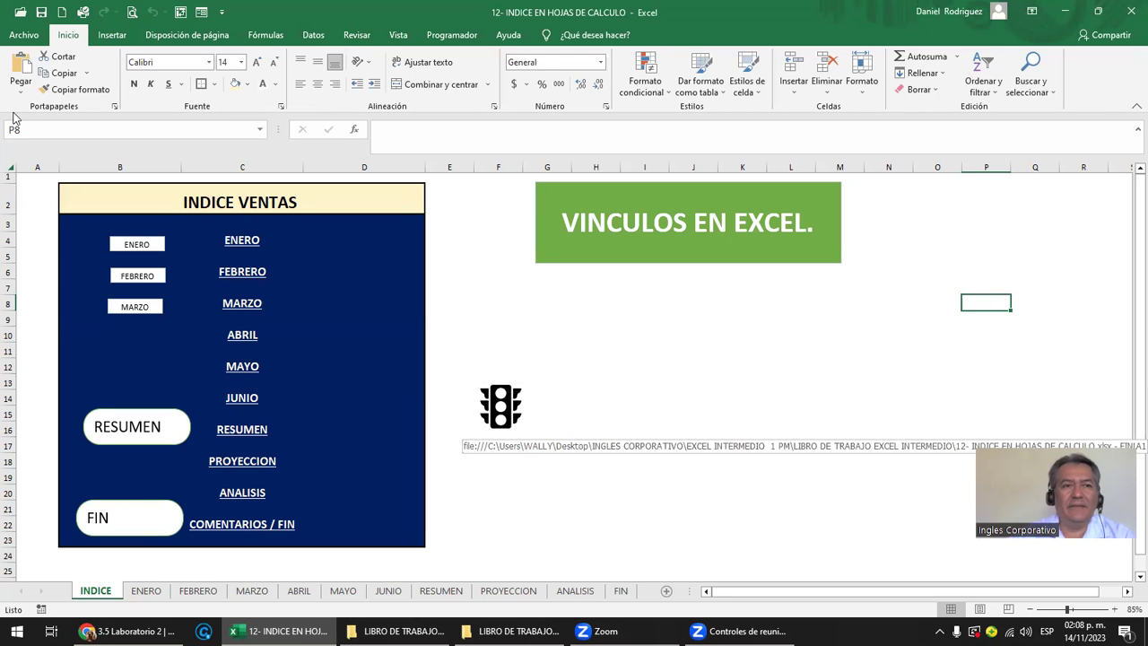
left_click(24, 37)
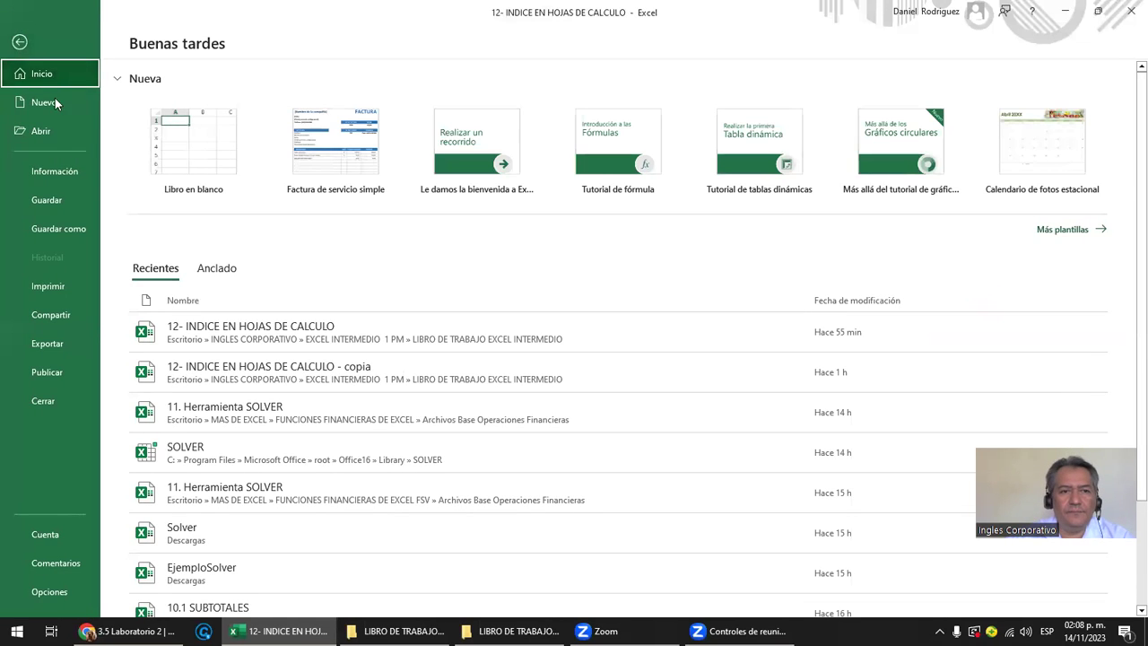
left_click(53, 174)
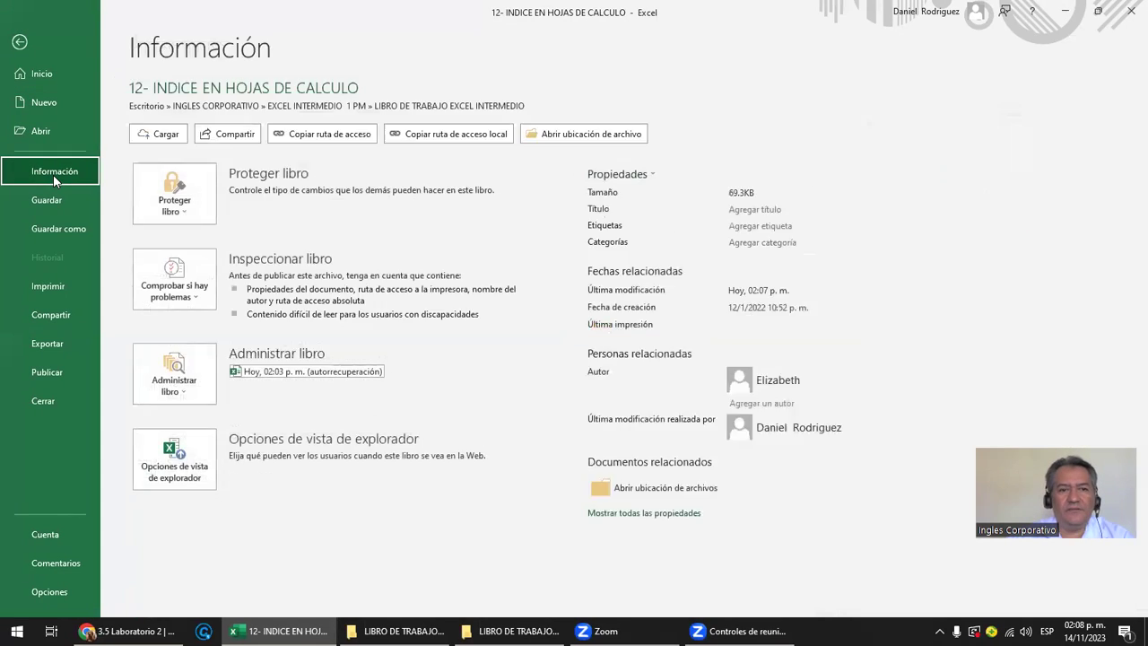
left_click(189, 198)
left_click(238, 495)
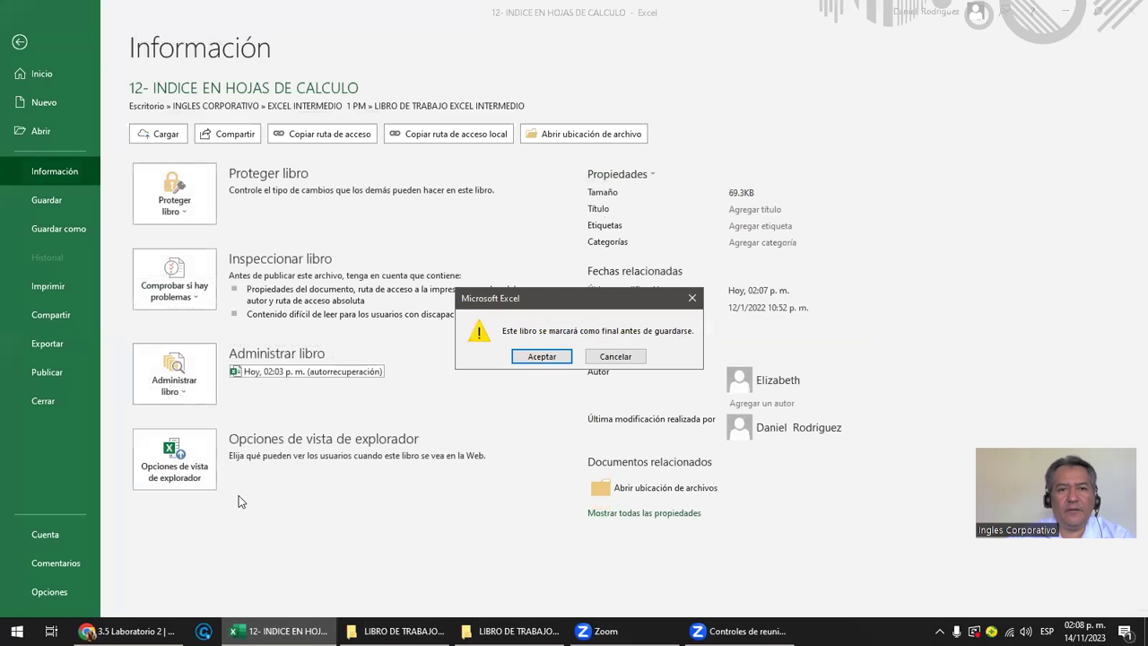
left_click(551, 362)
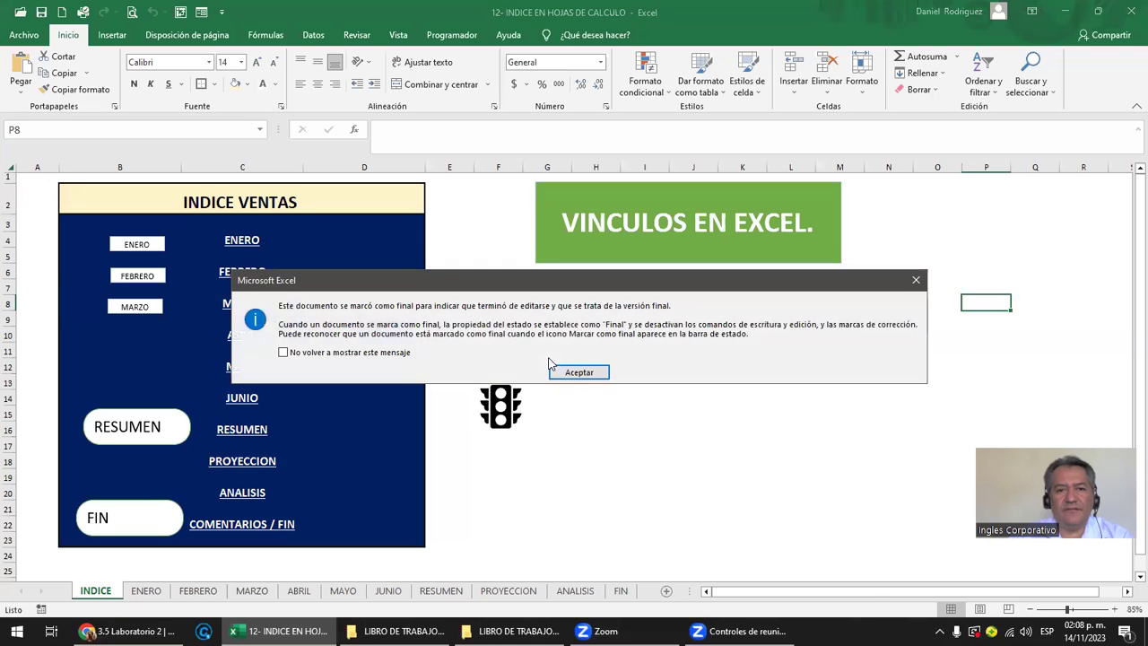
left_click(579, 371)
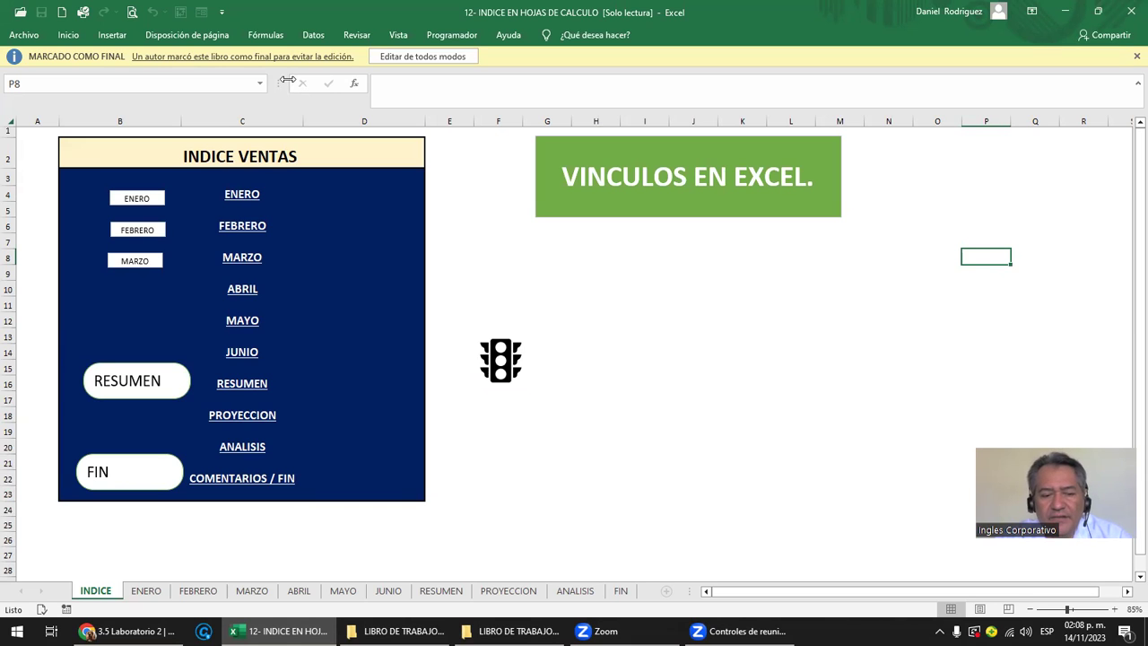
left_click(406, 61)
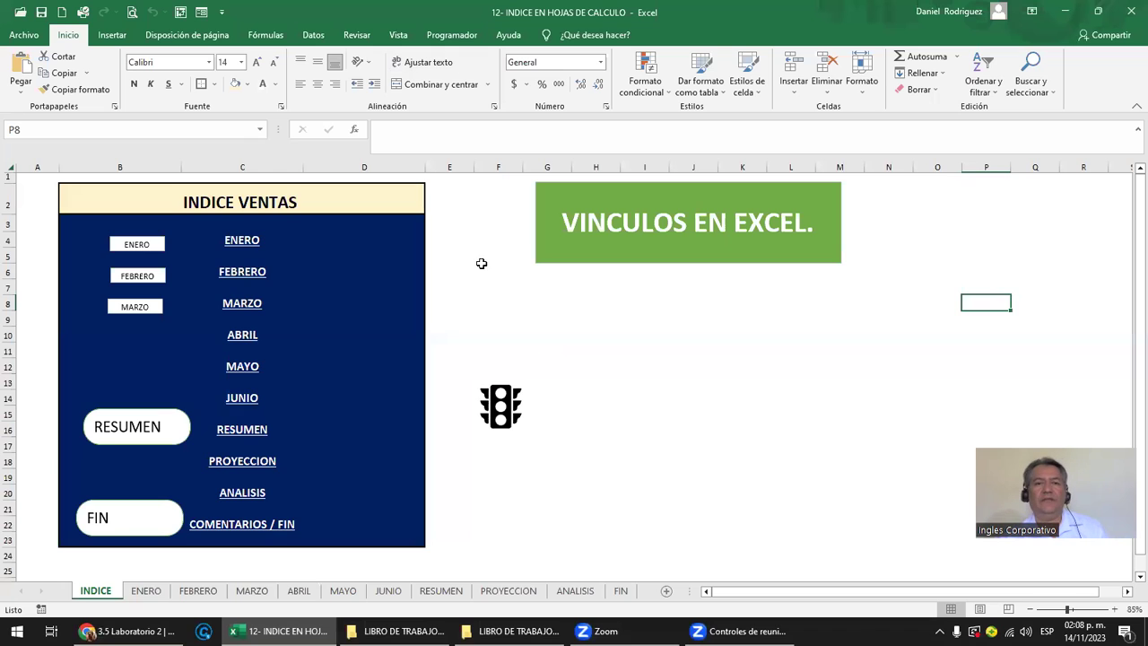
left_click(480, 267)
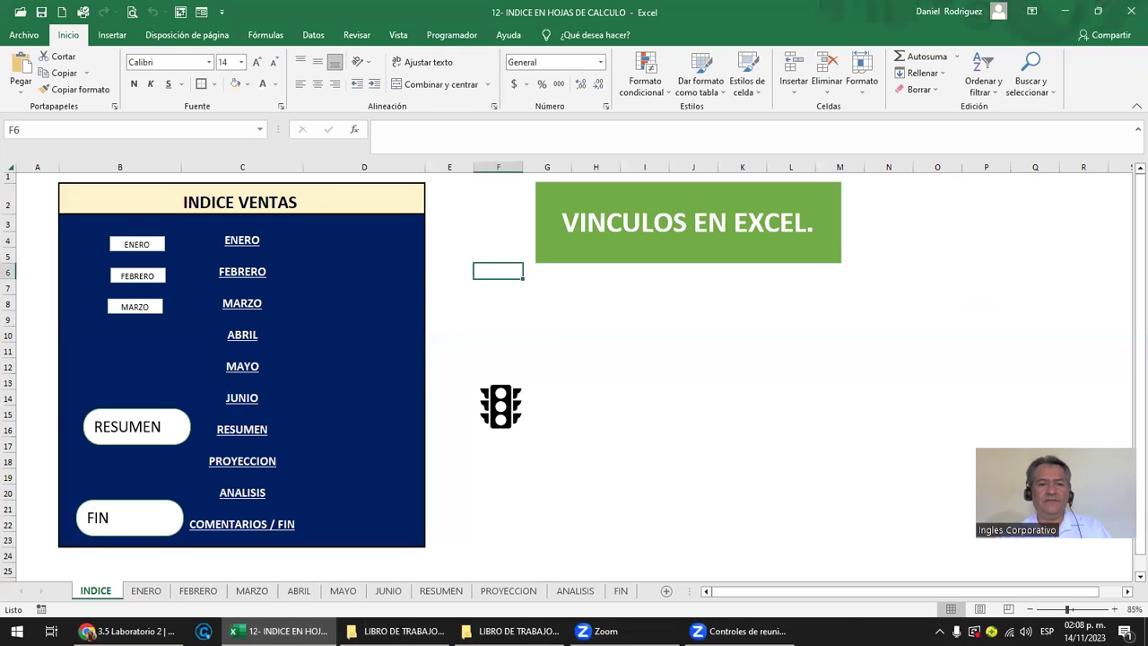
left_click(126, 630)
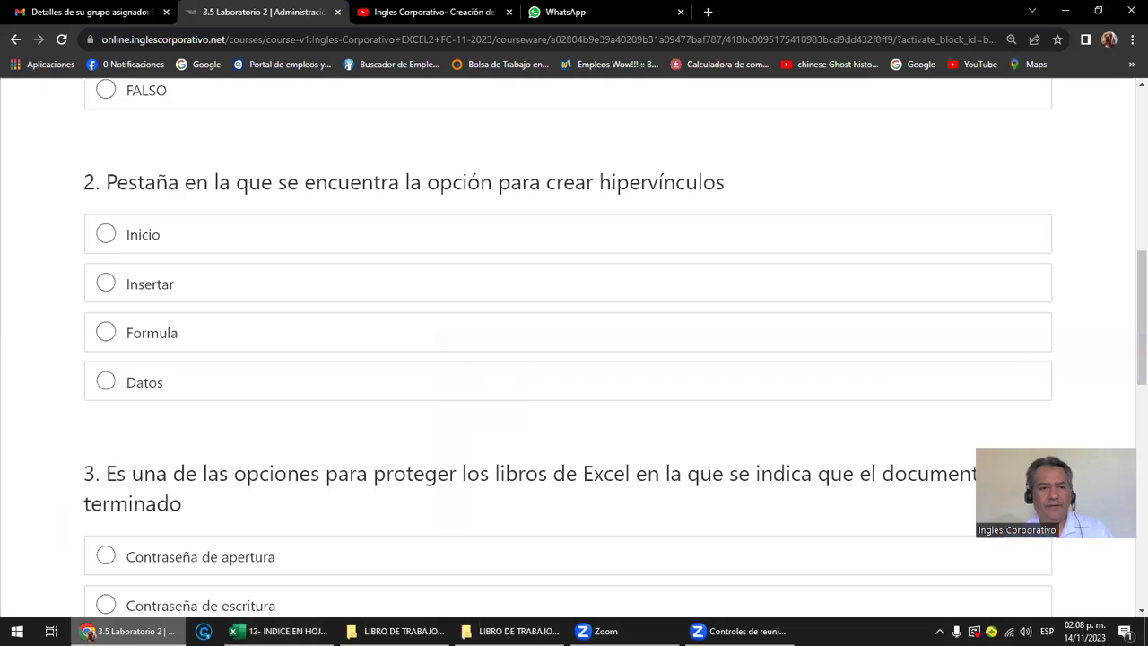
scroll(282, 408, "up", 5)
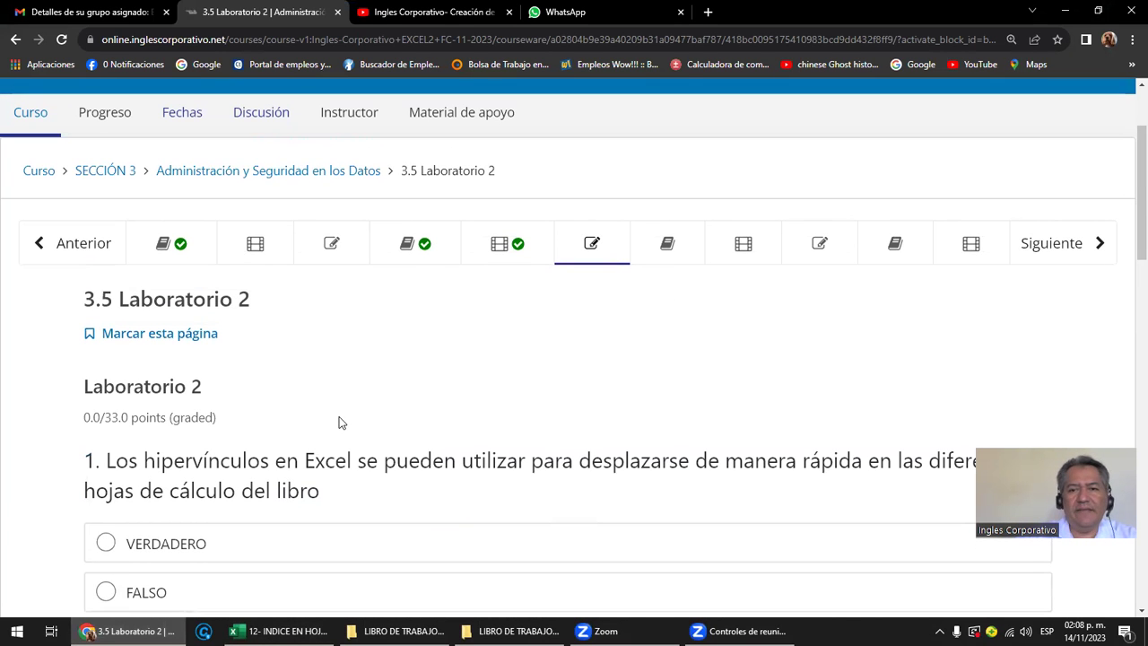
scroll(377, 425, "down", 5)
scroll(408, 430, "down", 7)
scroll(403, 385, "down", 3)
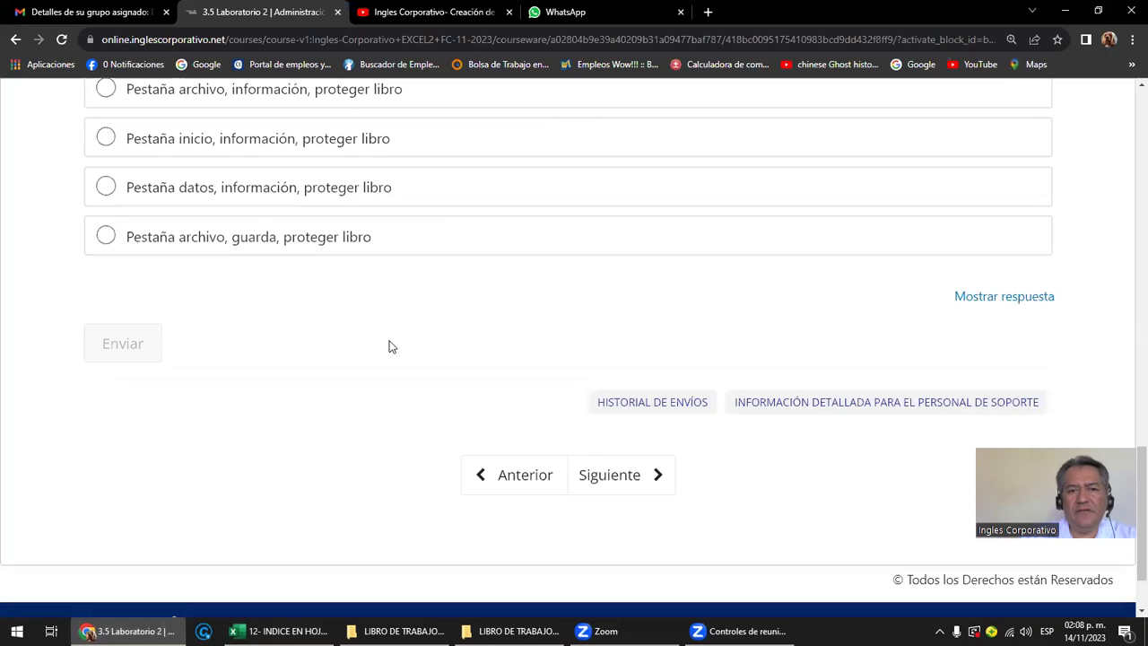
left_click(681, 529)
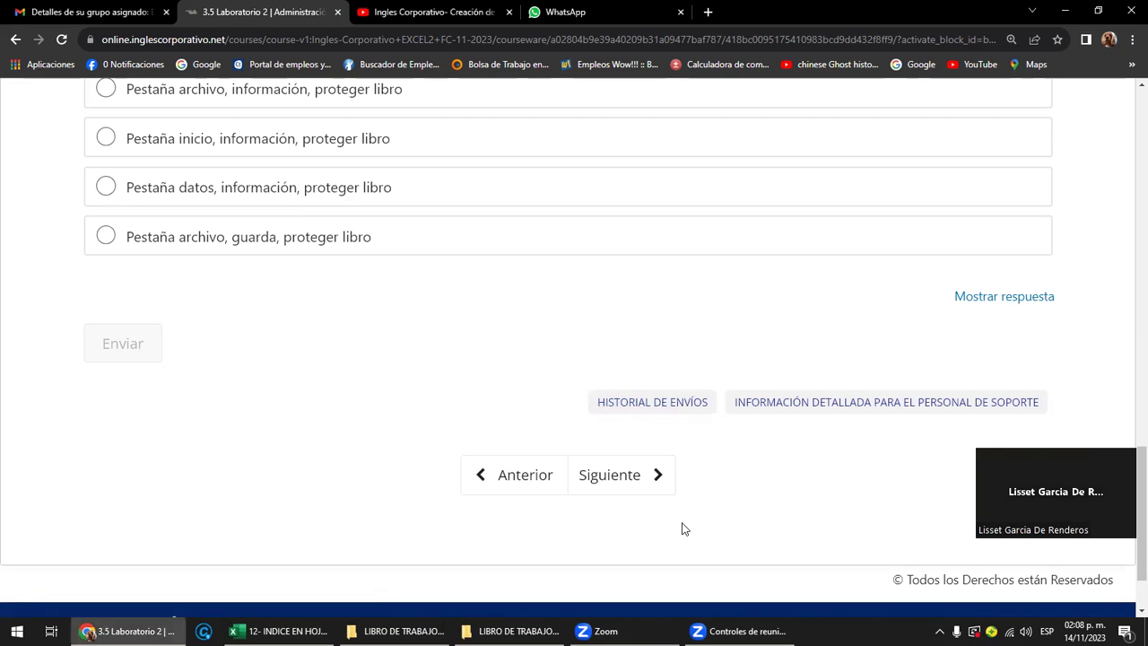